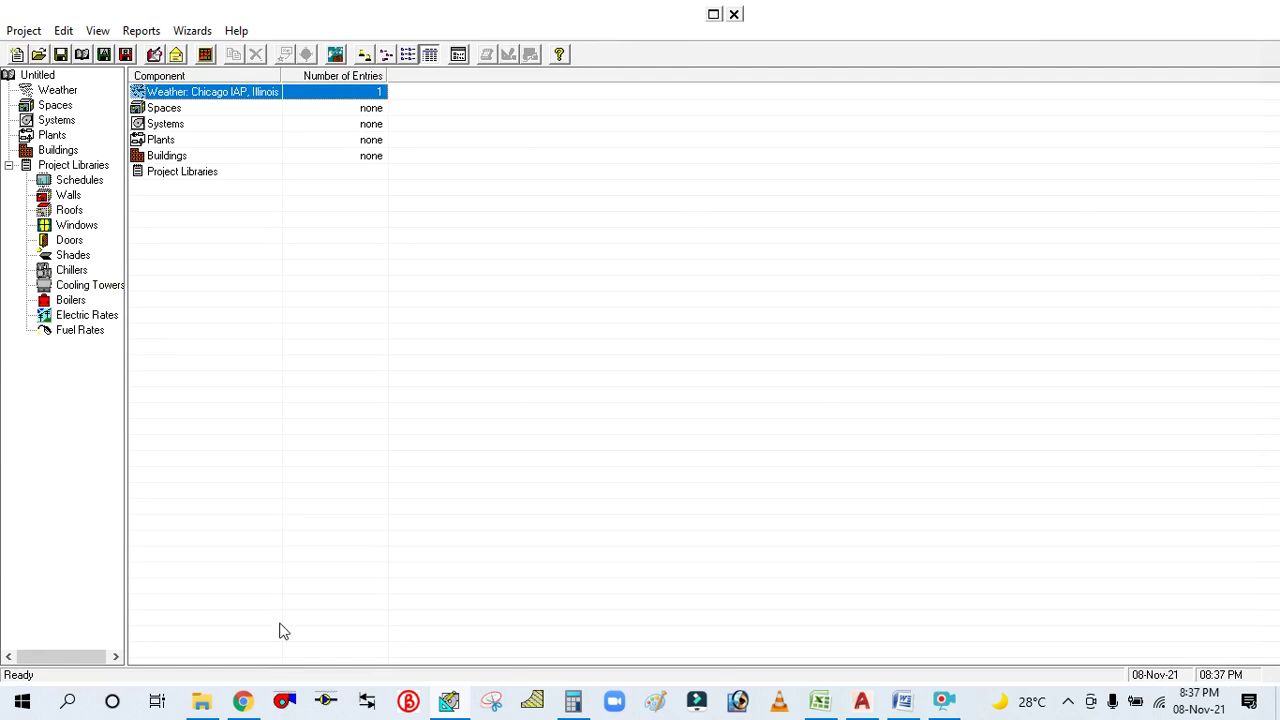
# Open the project properties of the untitled project.
pyautogui.click(37, 76)
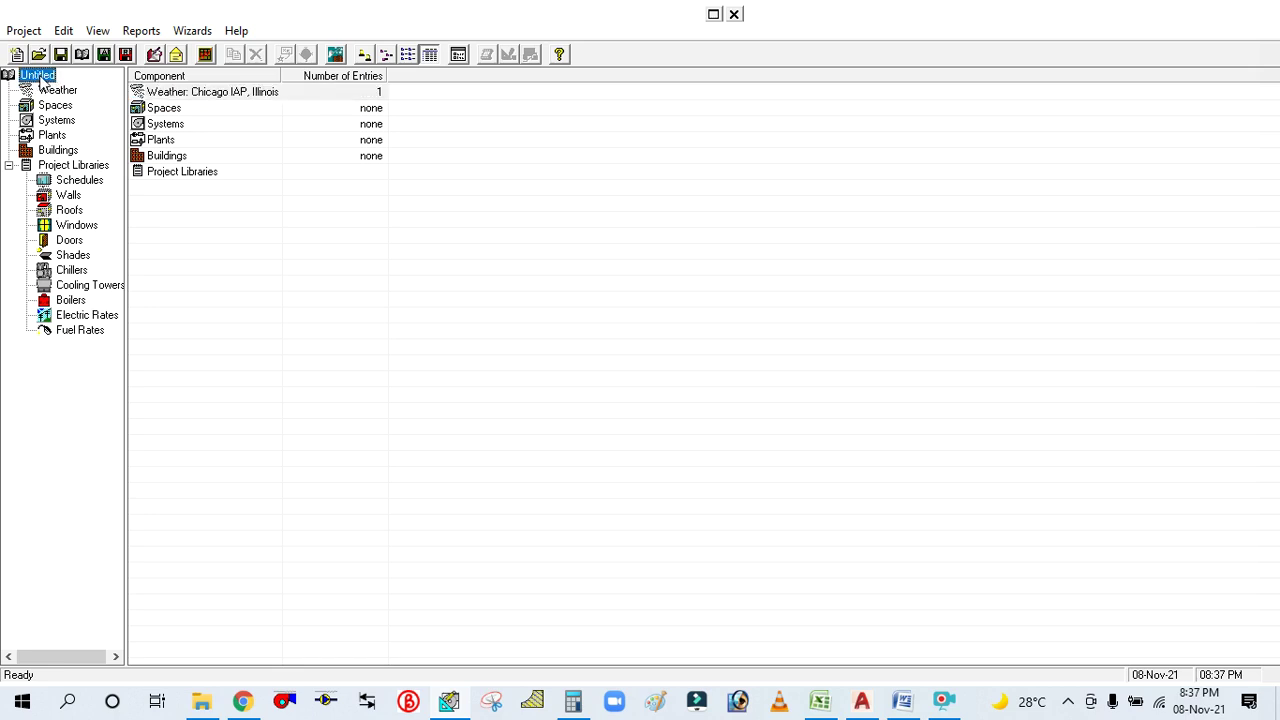
pyautogui.rightClick(40, 80)
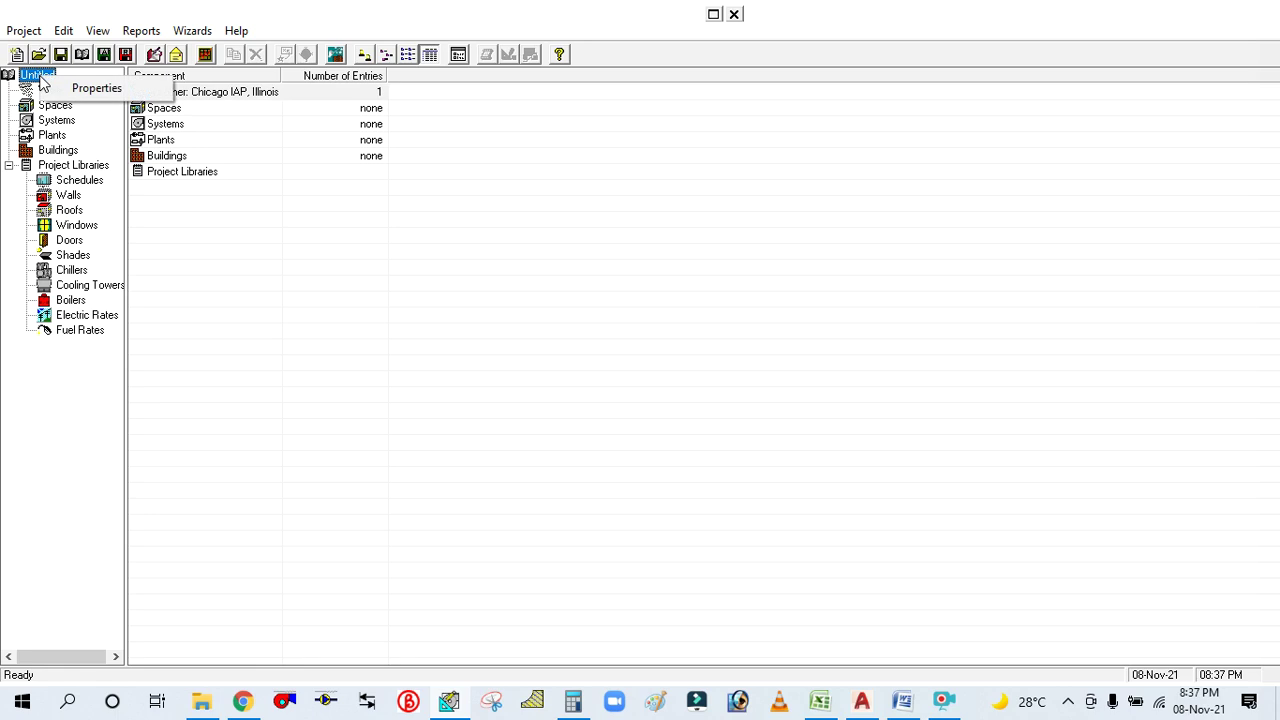
pyautogui.click(97, 87)
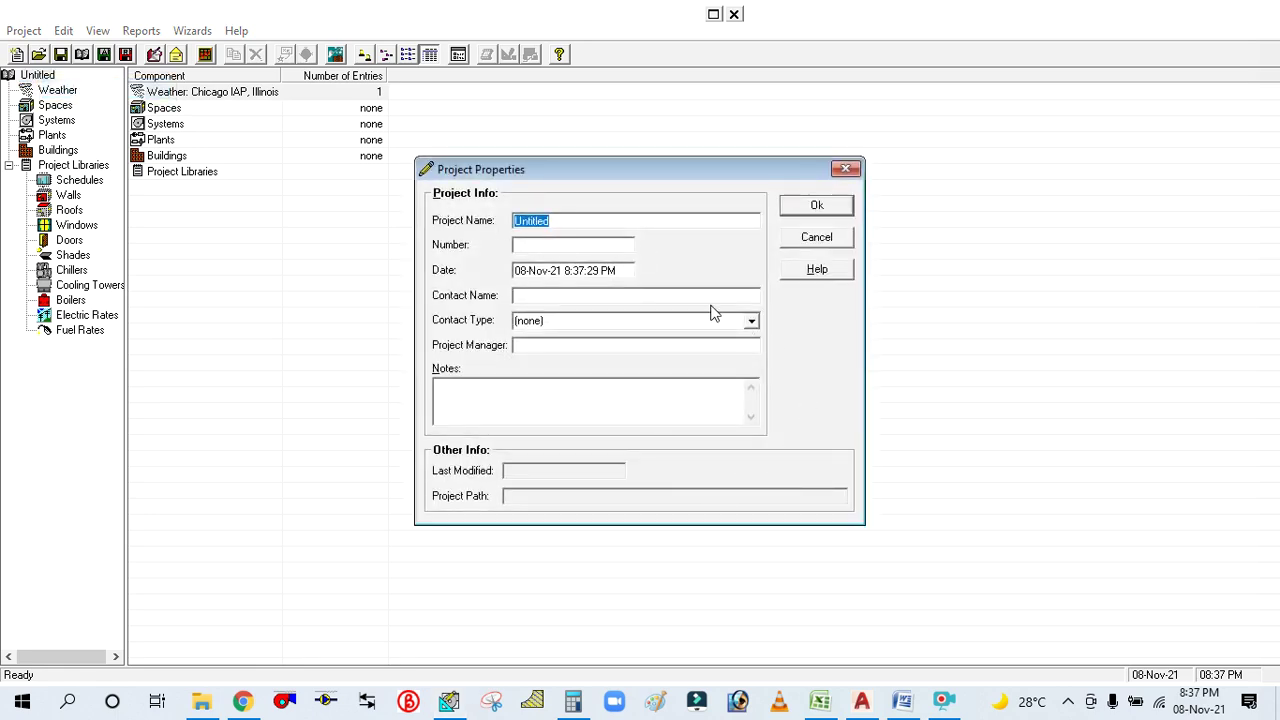
# Switch to AutoCAD and examine the OMB Building ground floor plan, its room layout and the door and window schedule.
pyautogui.click(876, 705)
pyautogui.scroll(4, 723, 540)
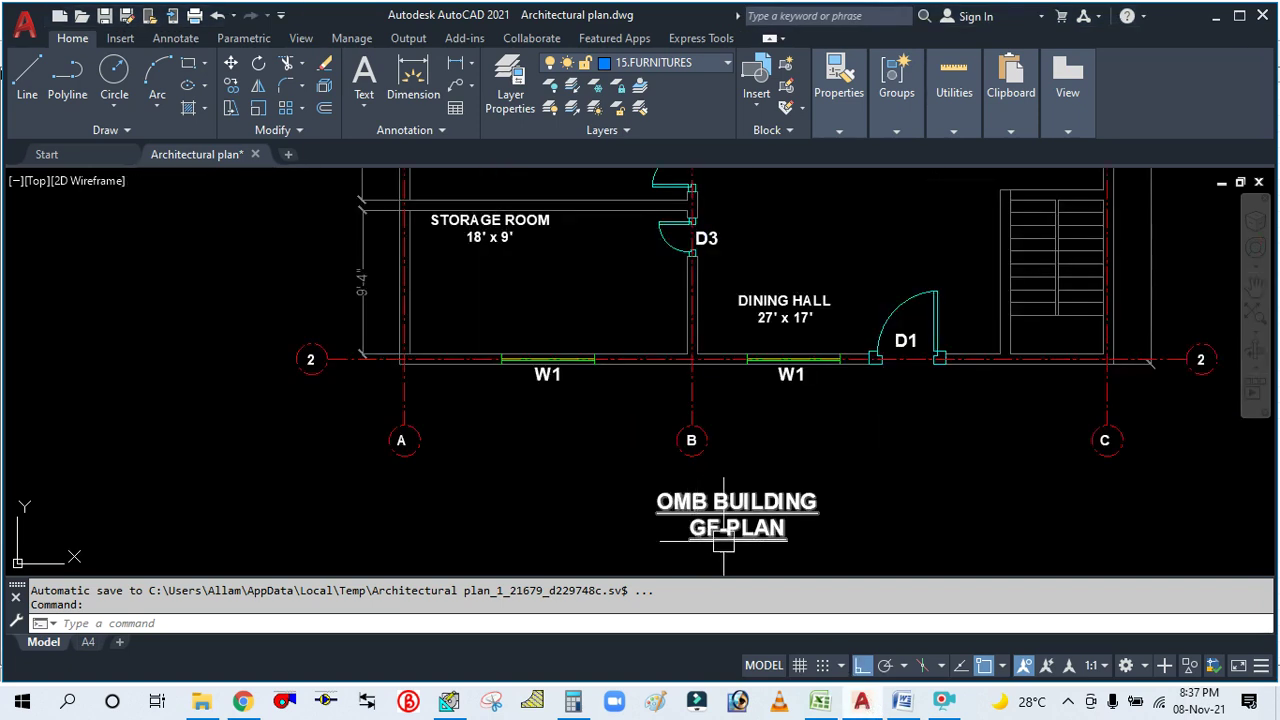
pyautogui.scroll(-2, 560, 510)
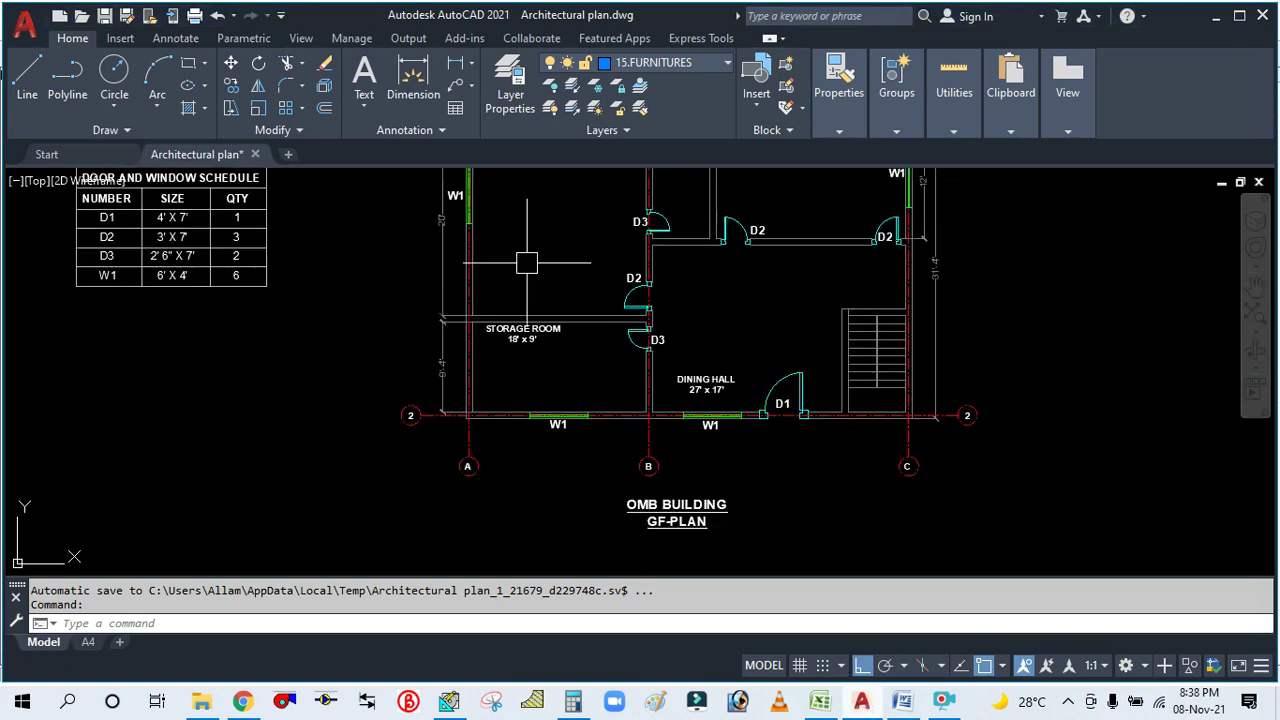
pyautogui.scroll(-3, 527, 263)
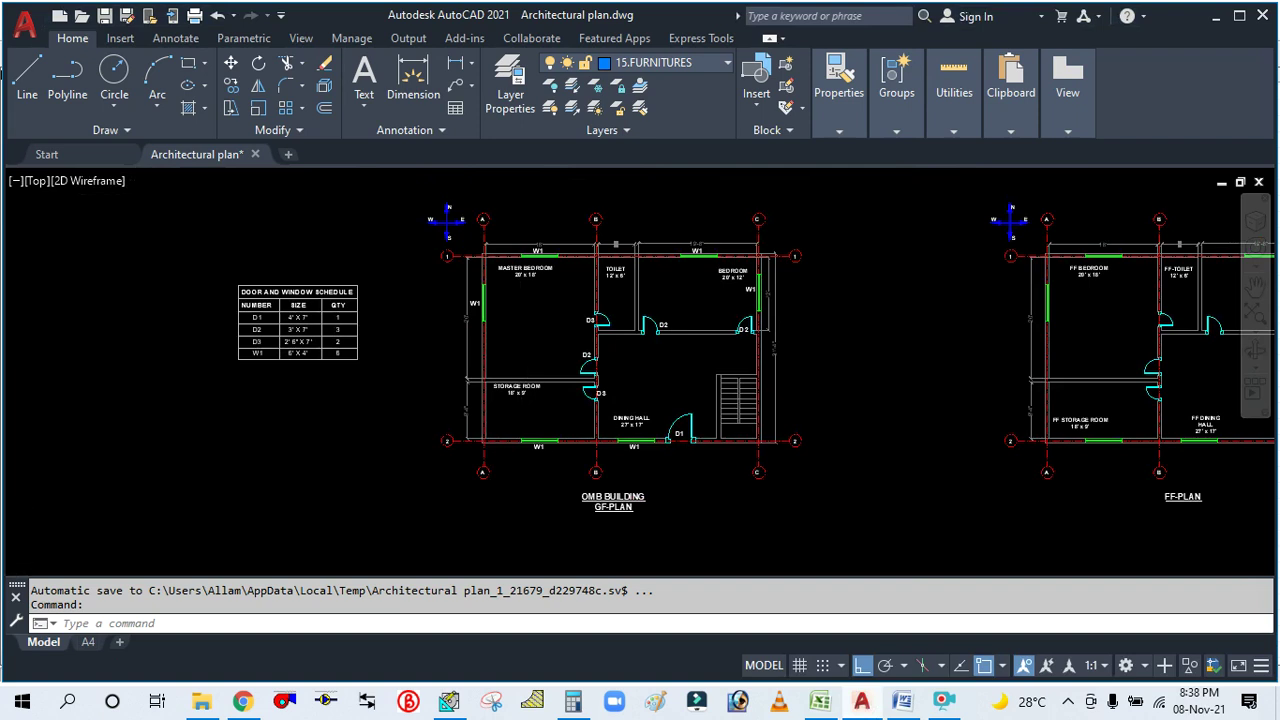
pyautogui.scroll(2, 529, 337)
pyautogui.scroll(-2, 529, 337)
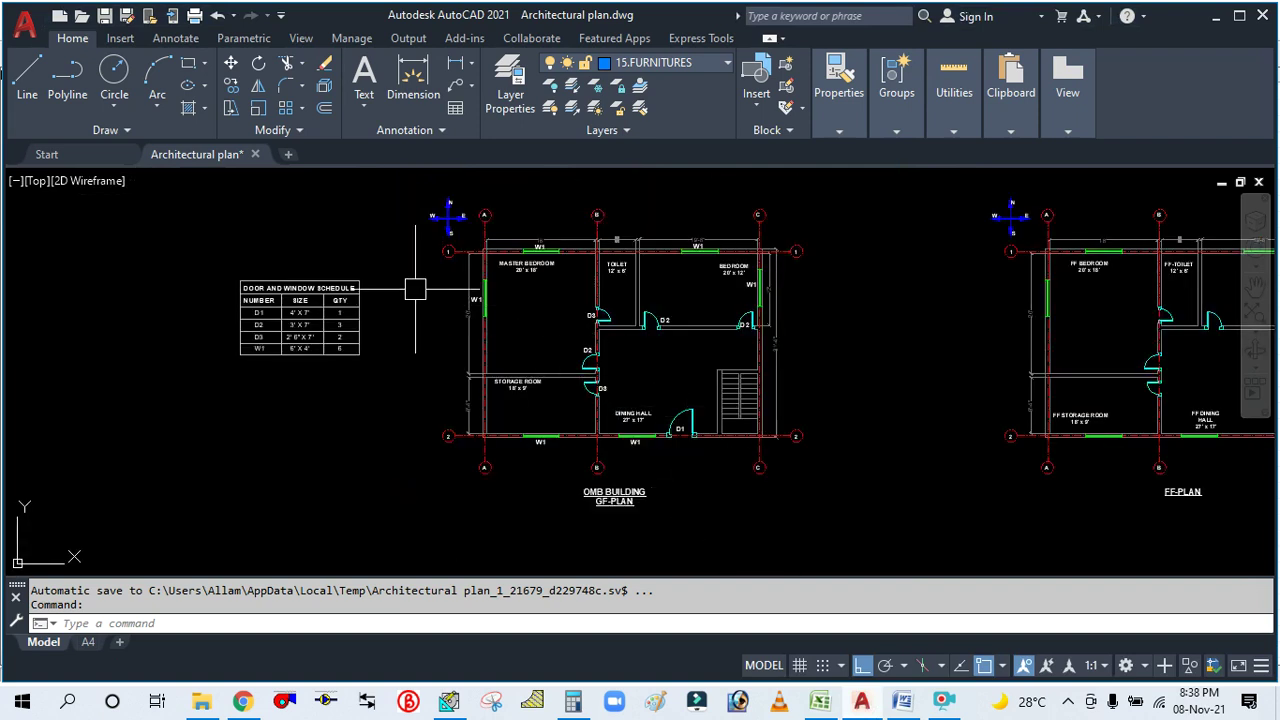
pyautogui.moveTo(416, 334); pyautogui.dragTo(428, 354)
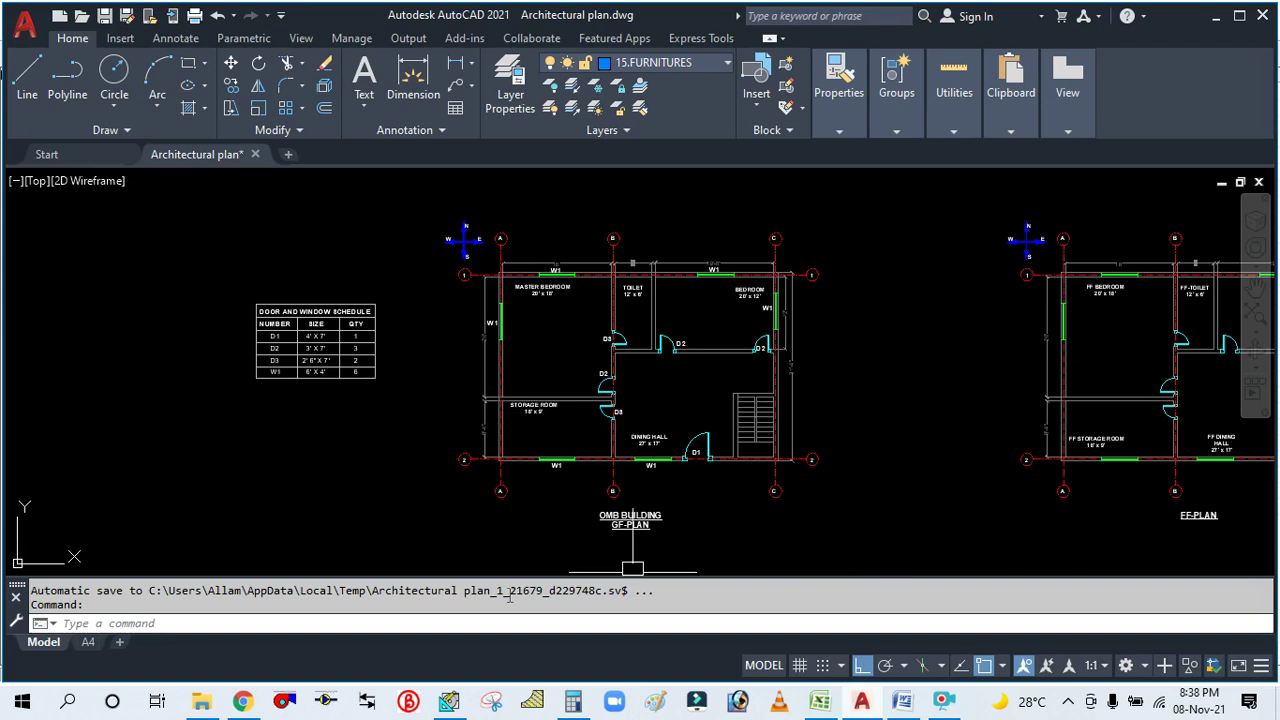
# Switch to the U-Factor Sheet workbook in Excel and look over the project header and the external wall and roof sections.
pyautogui.click(205, 704)
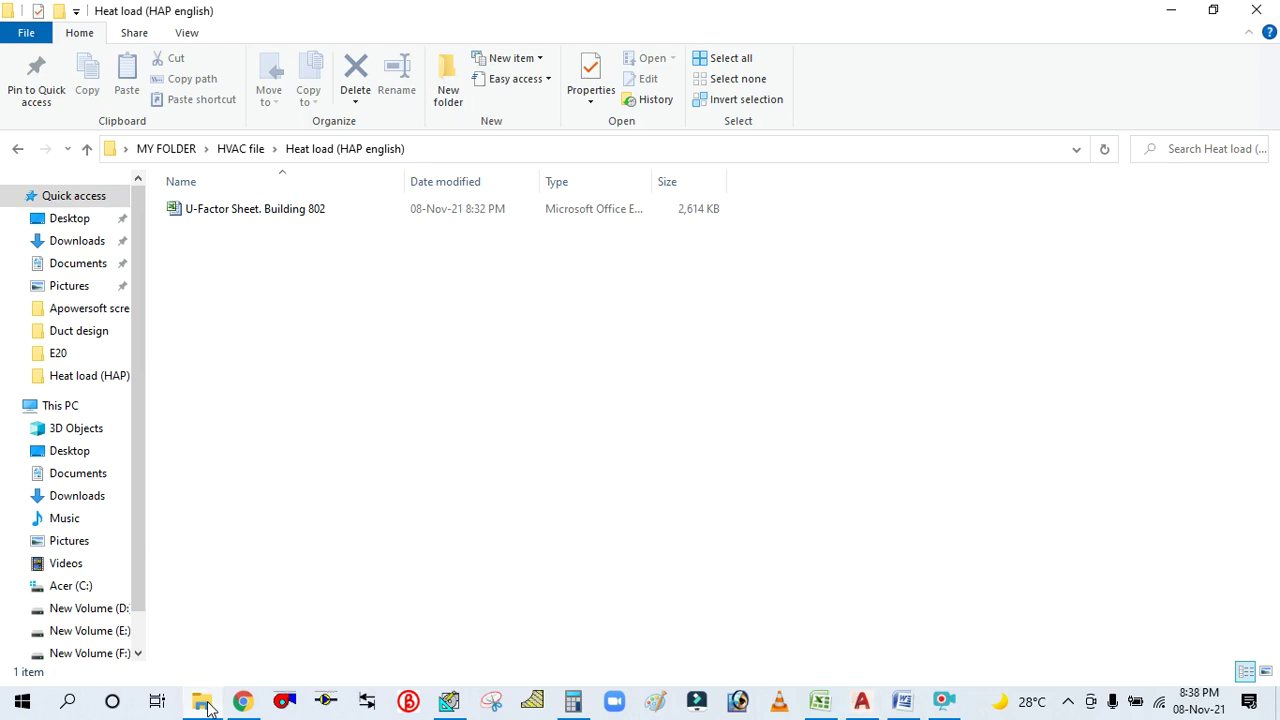
pyautogui.click(205, 704)
pyautogui.click(820, 700)
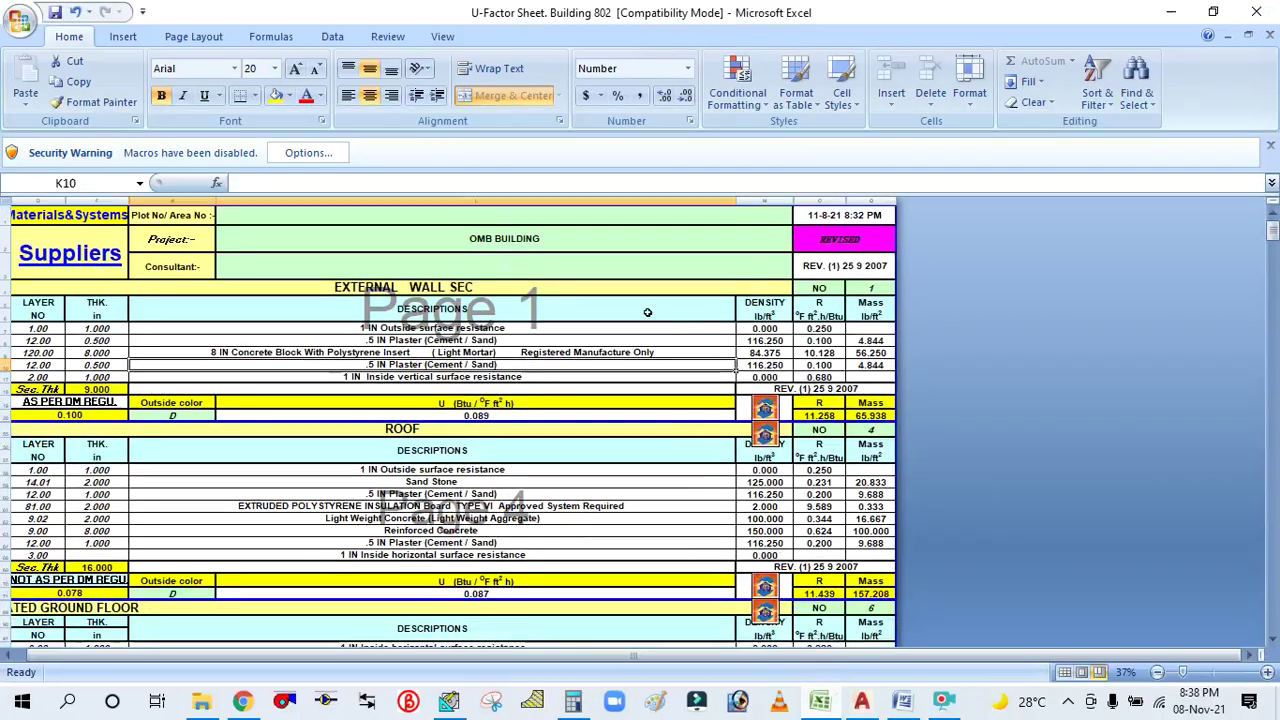
pyautogui.scroll(2, 223, 311)
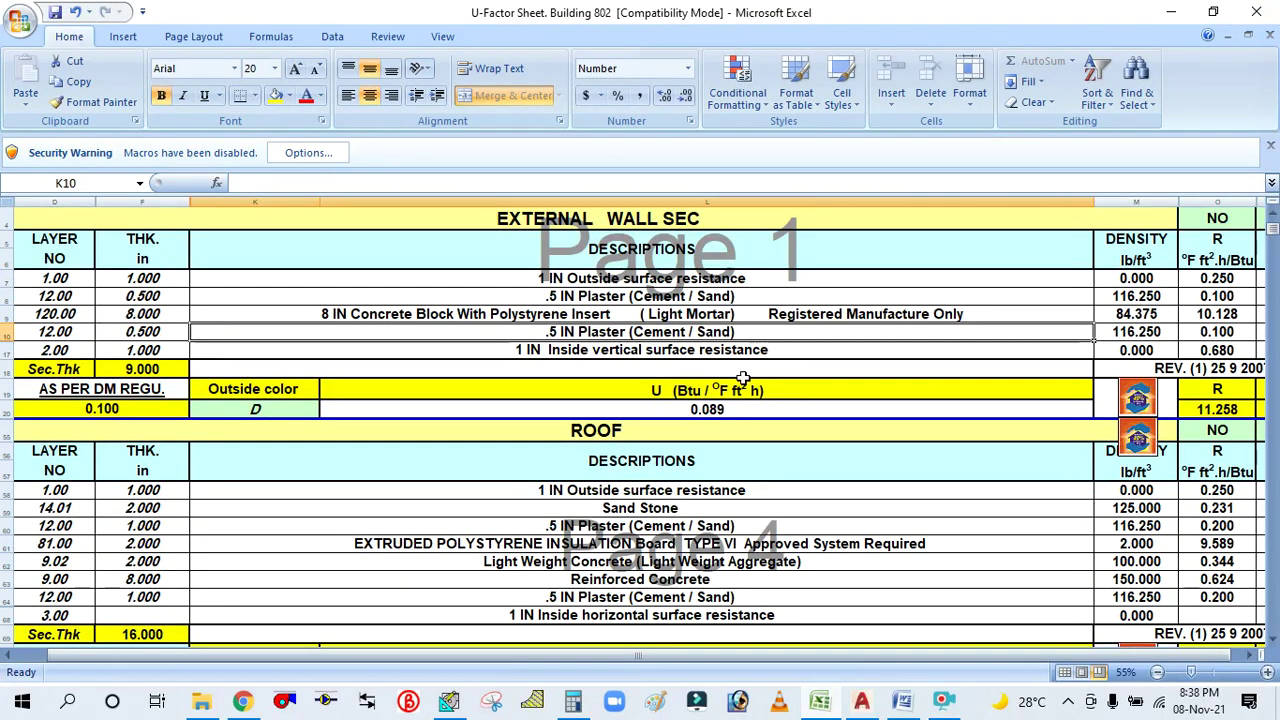
pyautogui.scroll(-1, 741, 382)
pyautogui.scroll(1, 738, 384)
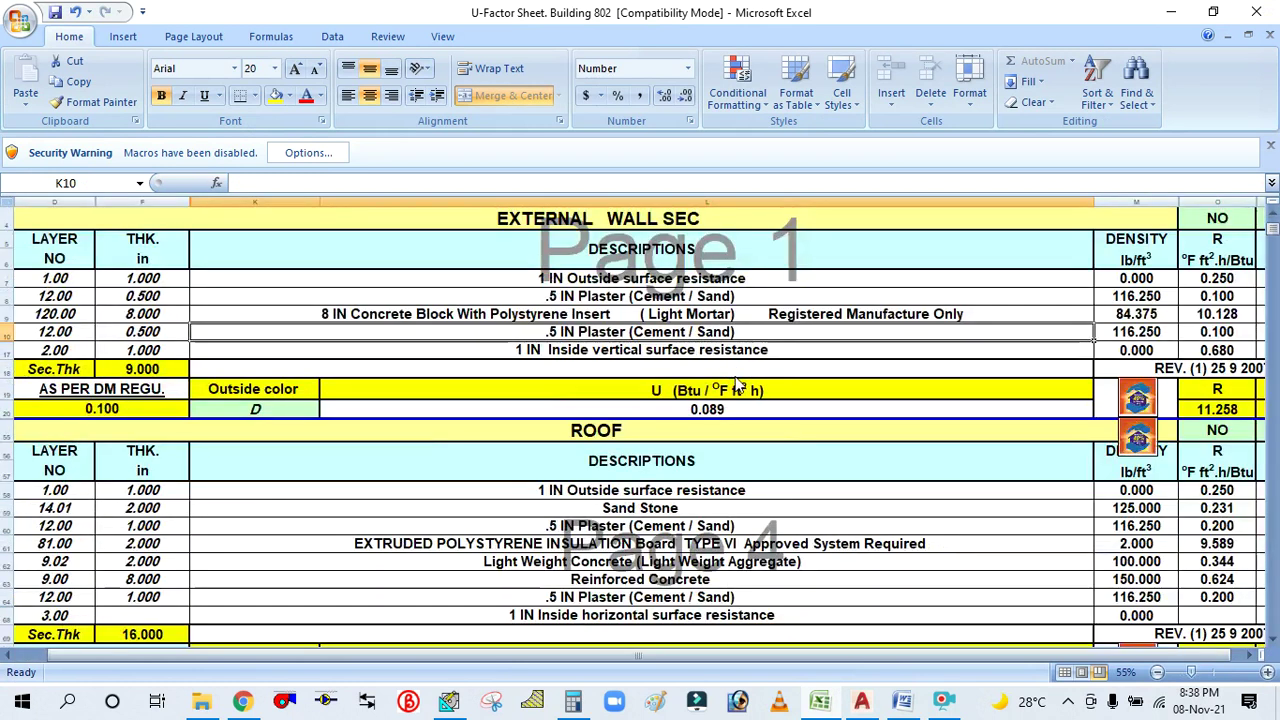
pyautogui.scroll(1, 565, 303)
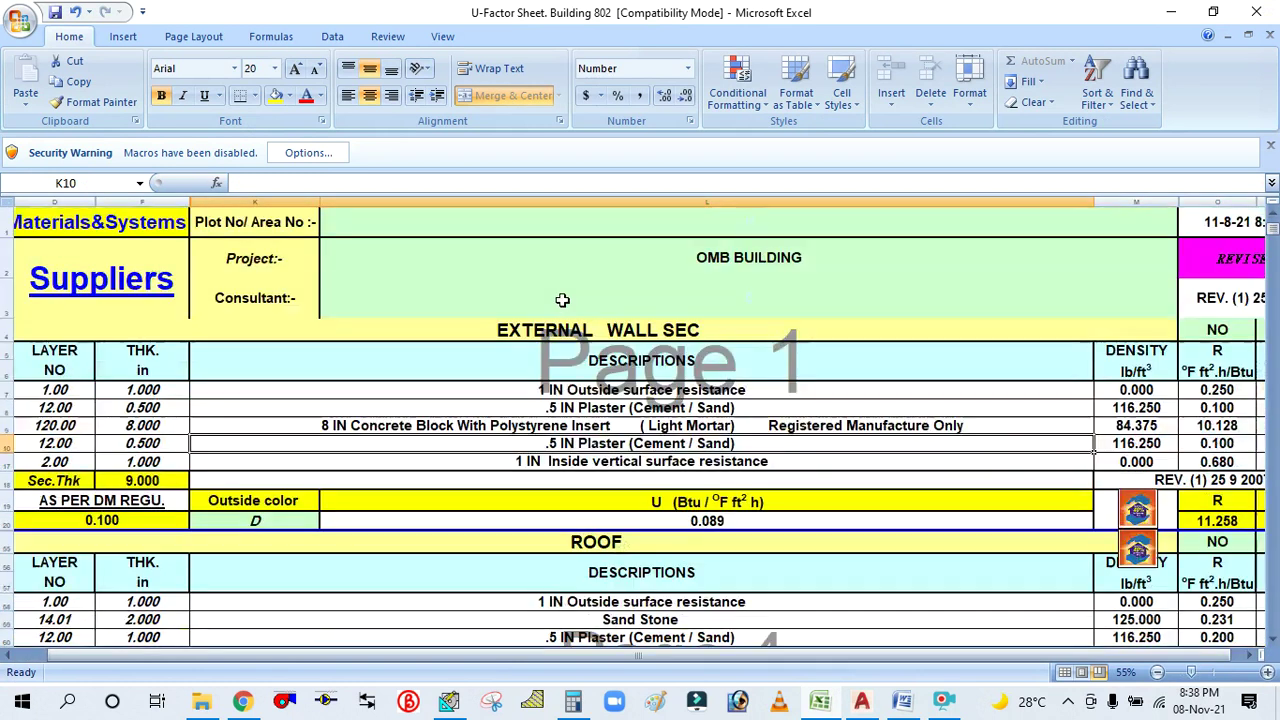
pyautogui.scroll(-2, 573, 327)
pyautogui.scroll(2, 574, 327)
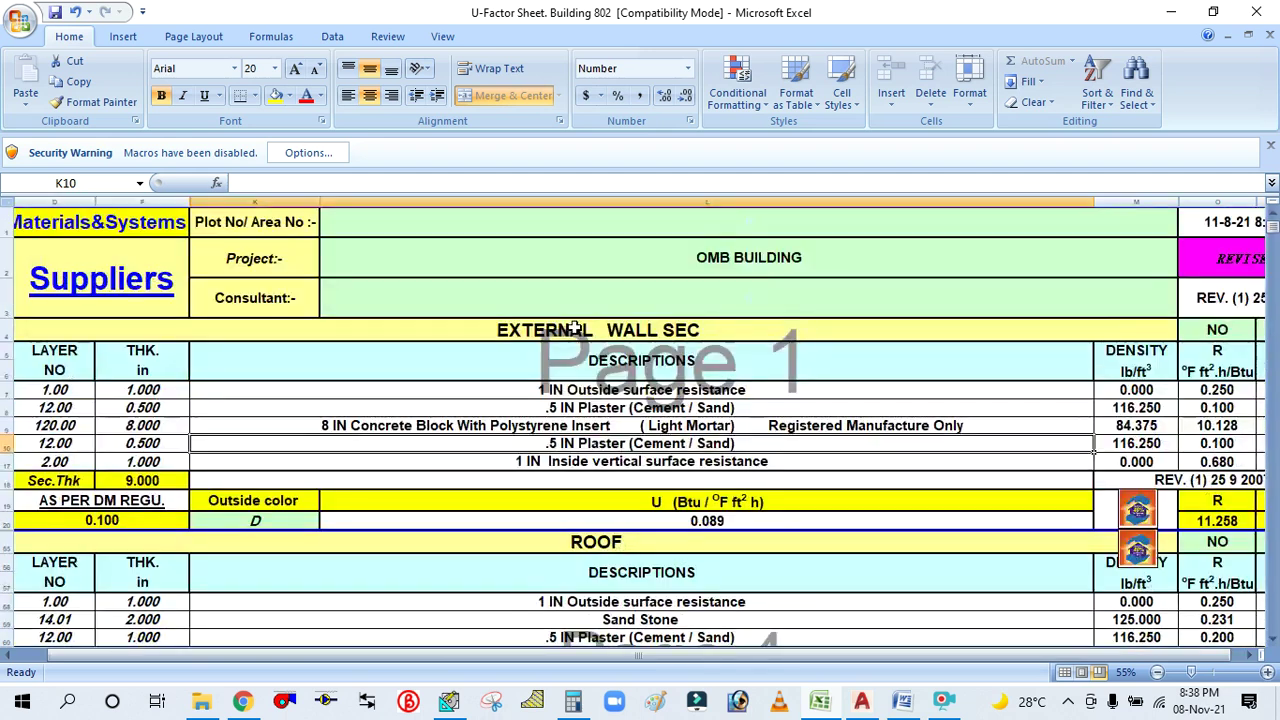
pyautogui.scroll(-1, 574, 327)
pyautogui.scroll(1, 574, 327)
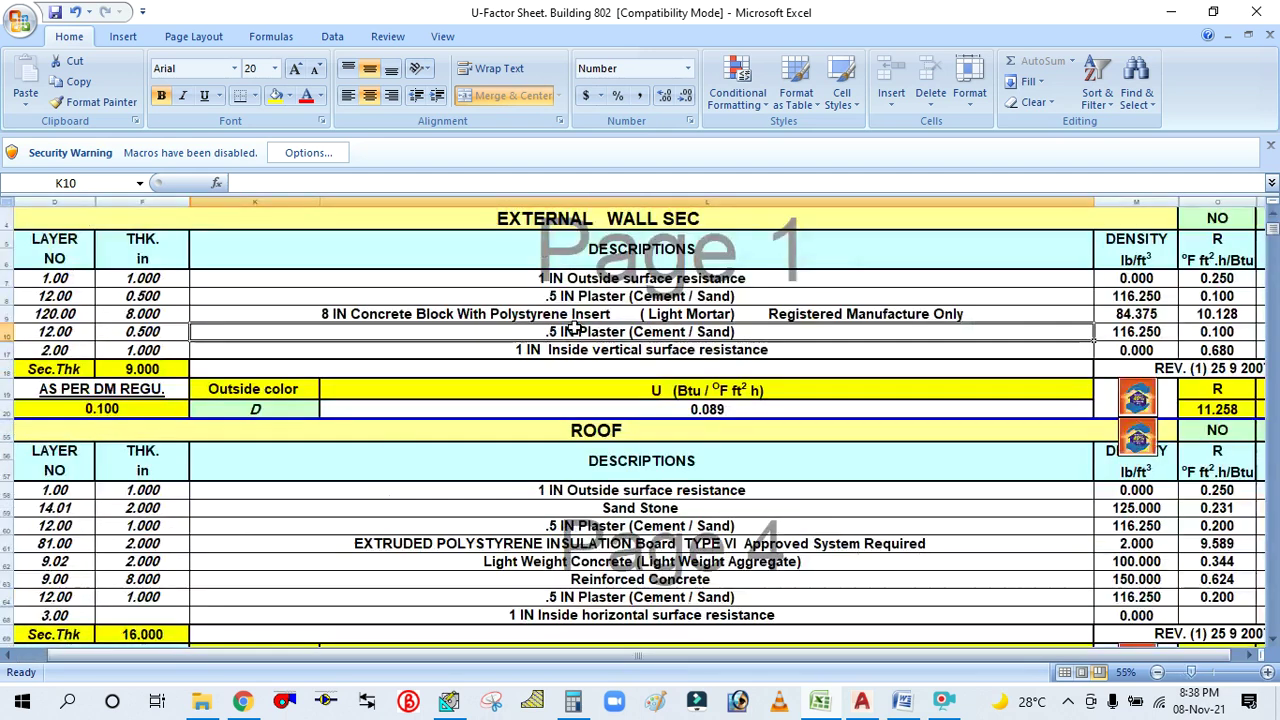
pyautogui.scroll(-1, 574, 327)
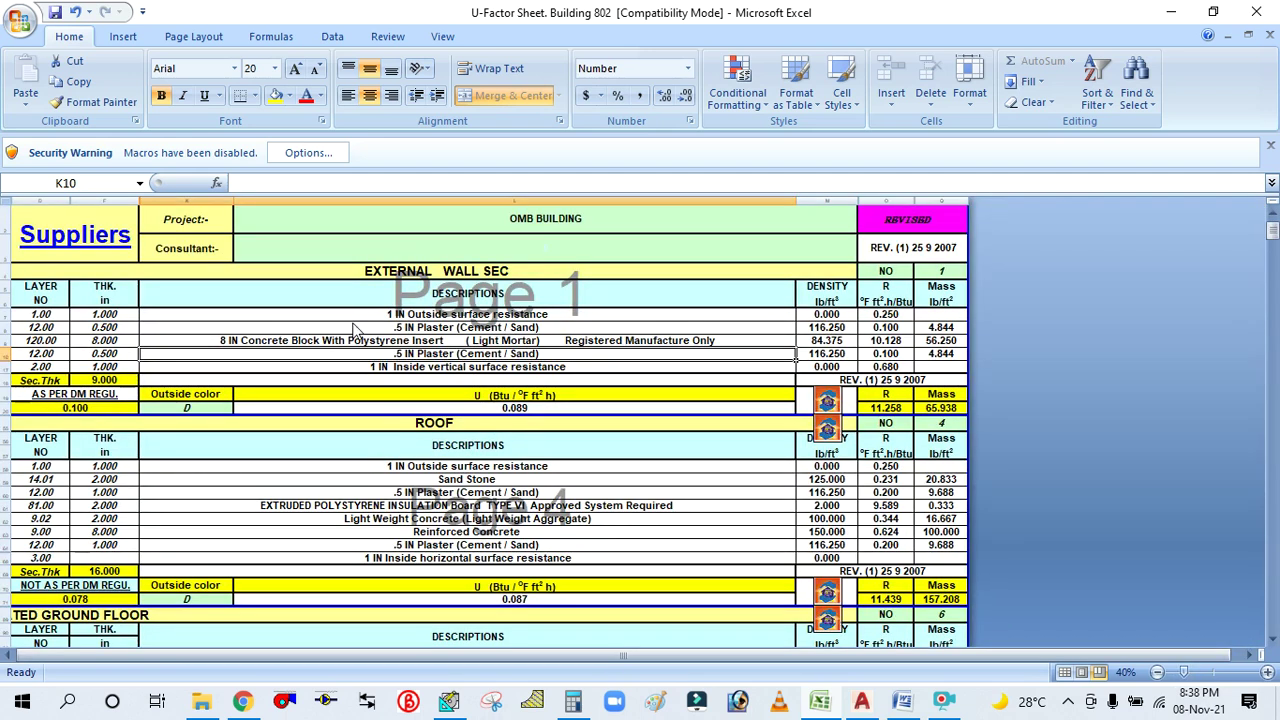
pyautogui.scroll(1, 357, 323)
pyautogui.scroll(1, 355, 325)
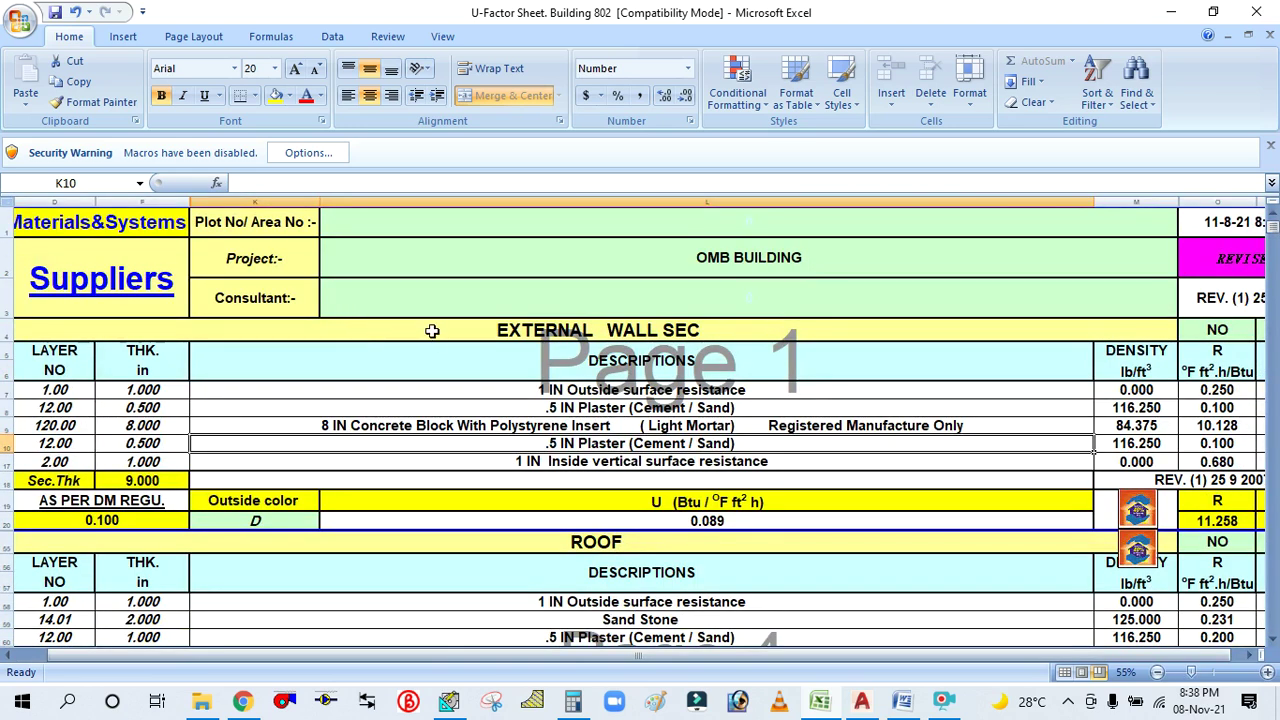
pyautogui.scroll(-1, 428, 329)
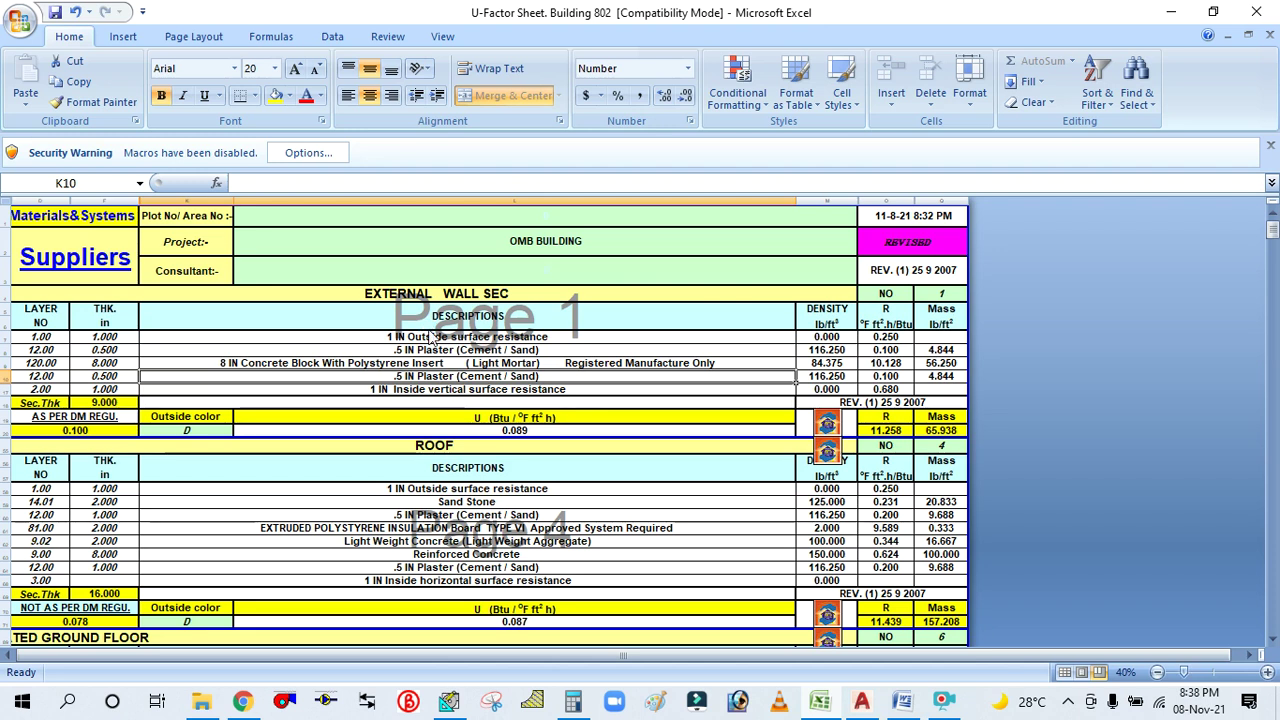
pyautogui.scroll(1, 430, 336)
pyautogui.scroll(1, 428, 328)
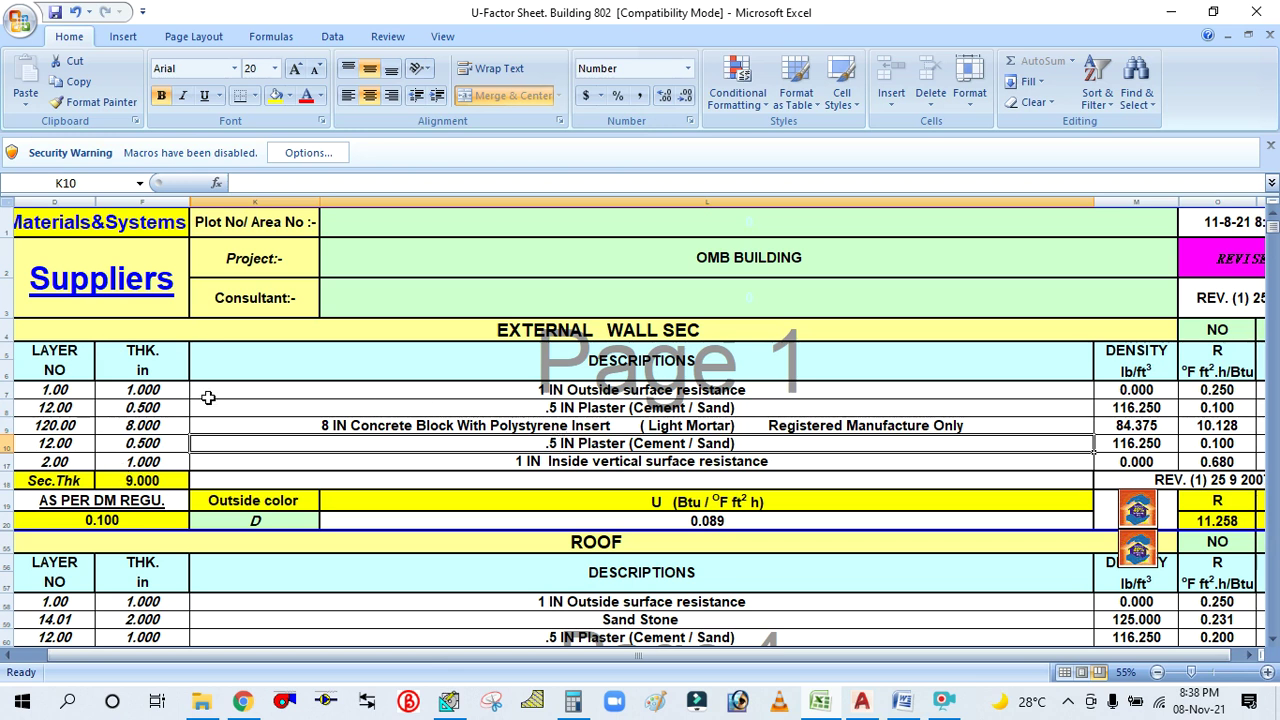
# Examine the external wall's layers from the outside surface resistance to the concrete block, including layer number and thickness.
pyautogui.click(598, 390)
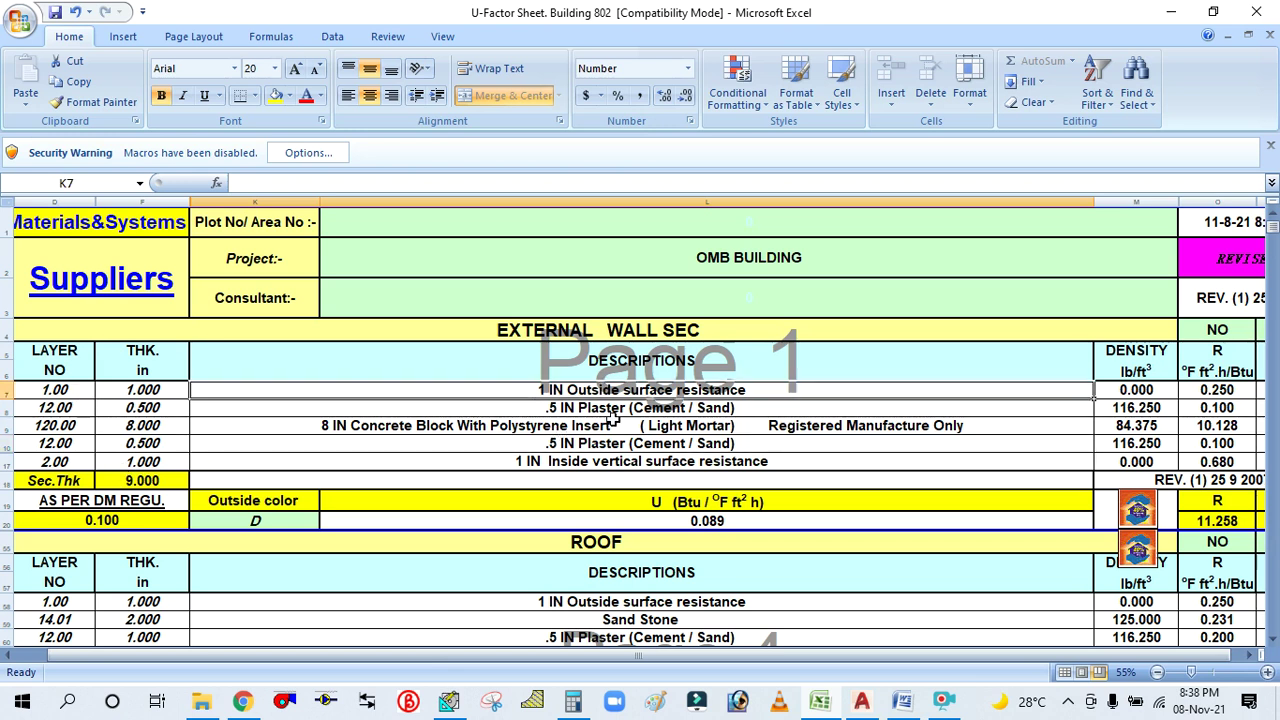
pyautogui.click(118, 391)
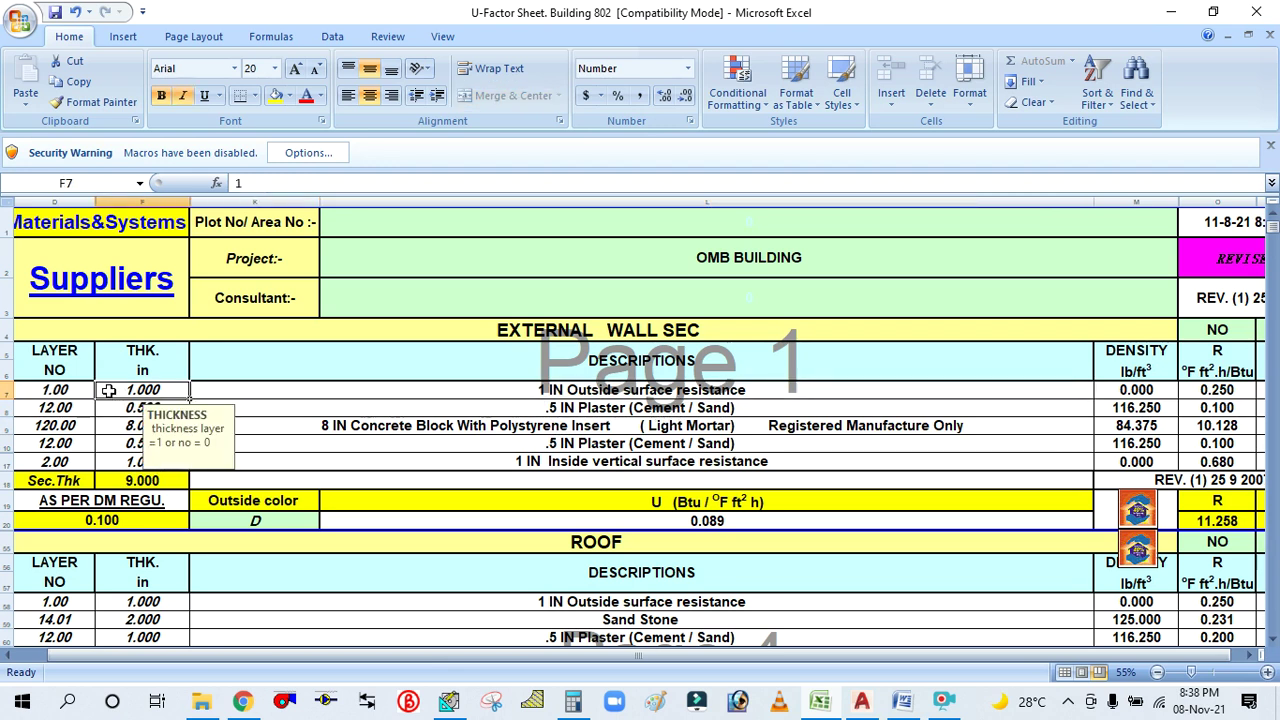
pyautogui.click(58, 391)
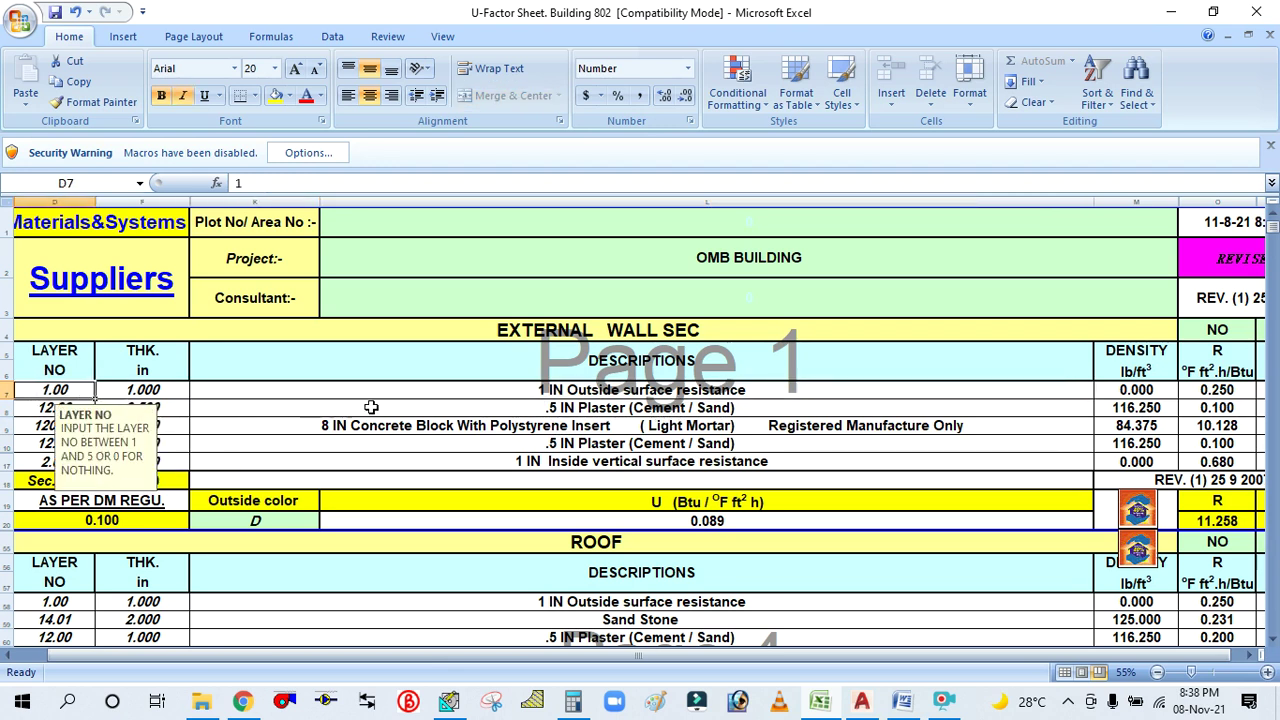
pyautogui.click(580, 408)
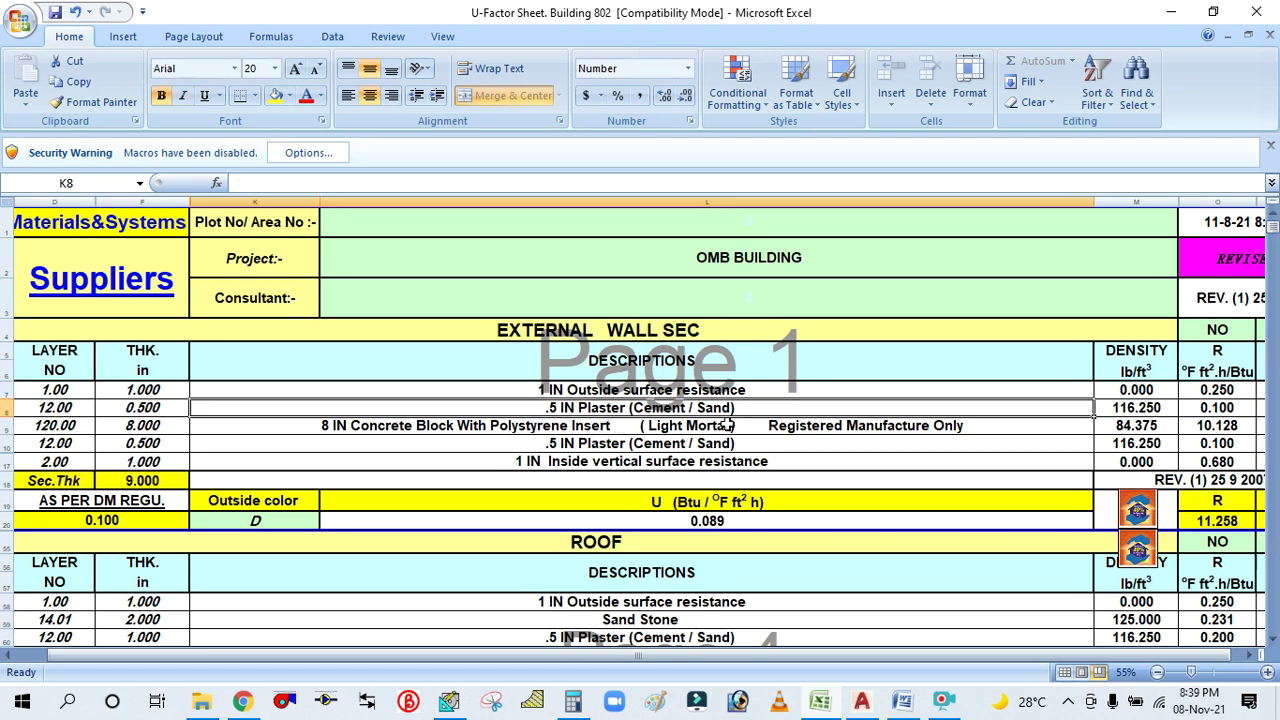
pyautogui.click(150, 412)
pyautogui.click(294, 407)
pyautogui.click(382, 428)
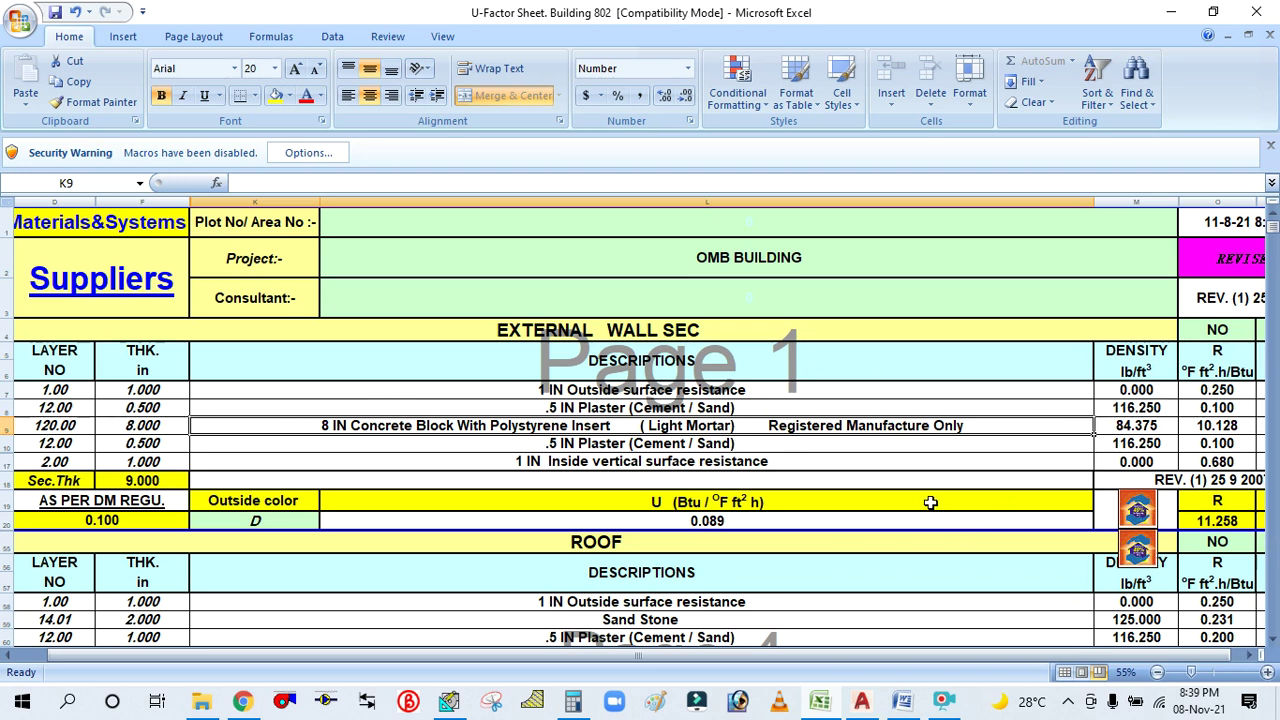
# Check the external wall's mass column, inside surface resistance layer and overall U-value.
pyautogui.keyDown('ctrl'); pyautogui.scroll(-1, 925, 502); pyautogui.keyUp('ctrl')
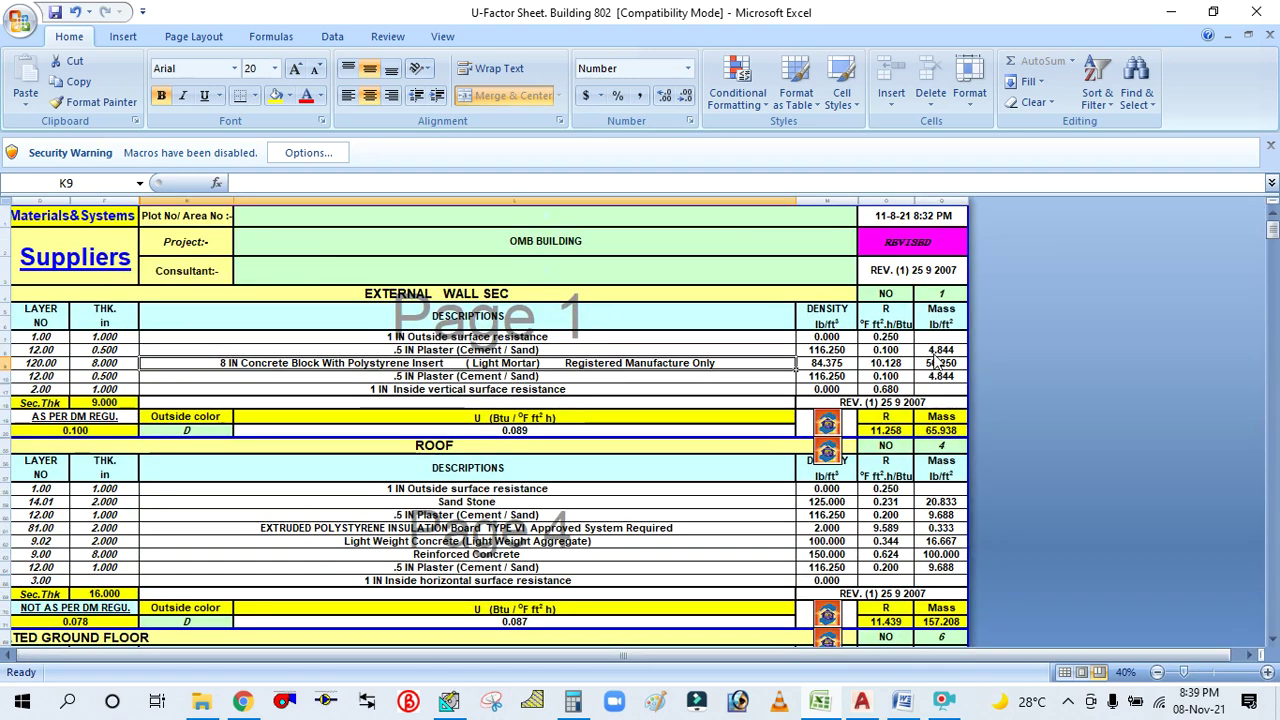
pyautogui.keyDown('ctrl'); pyautogui.scroll(1, 881, 361); pyautogui.keyUp('ctrl')
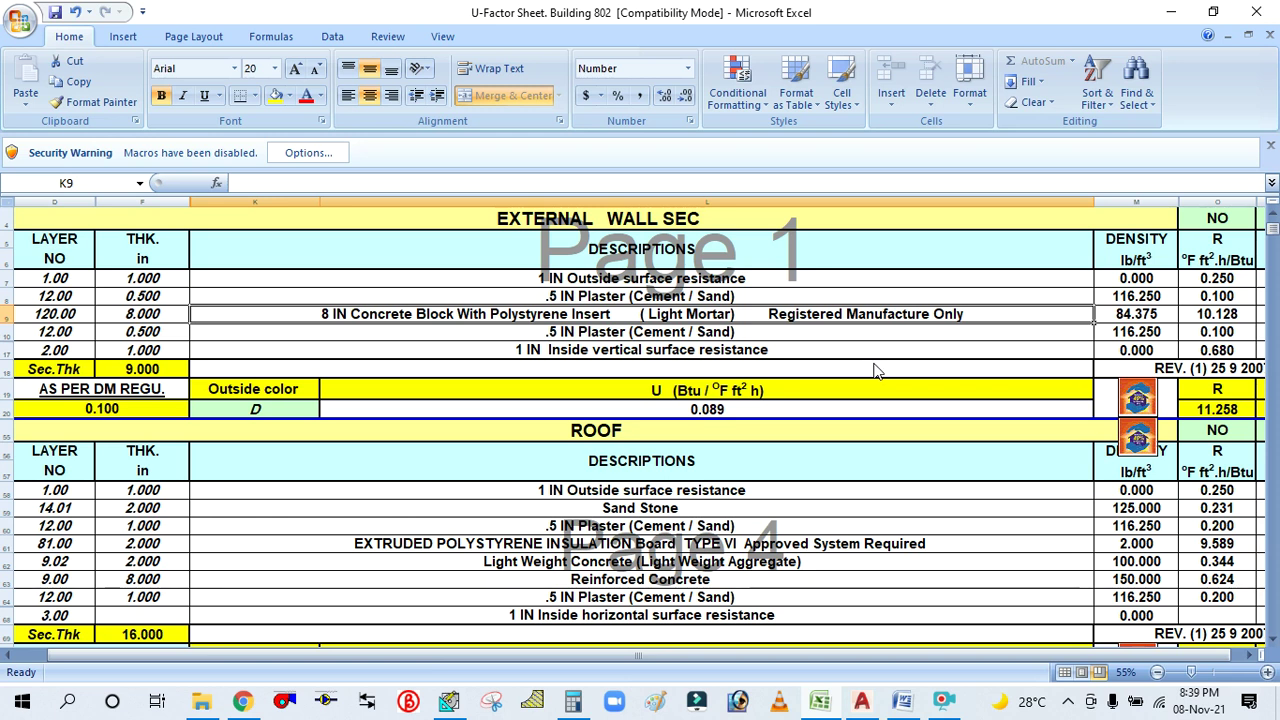
pyautogui.click(658, 390)
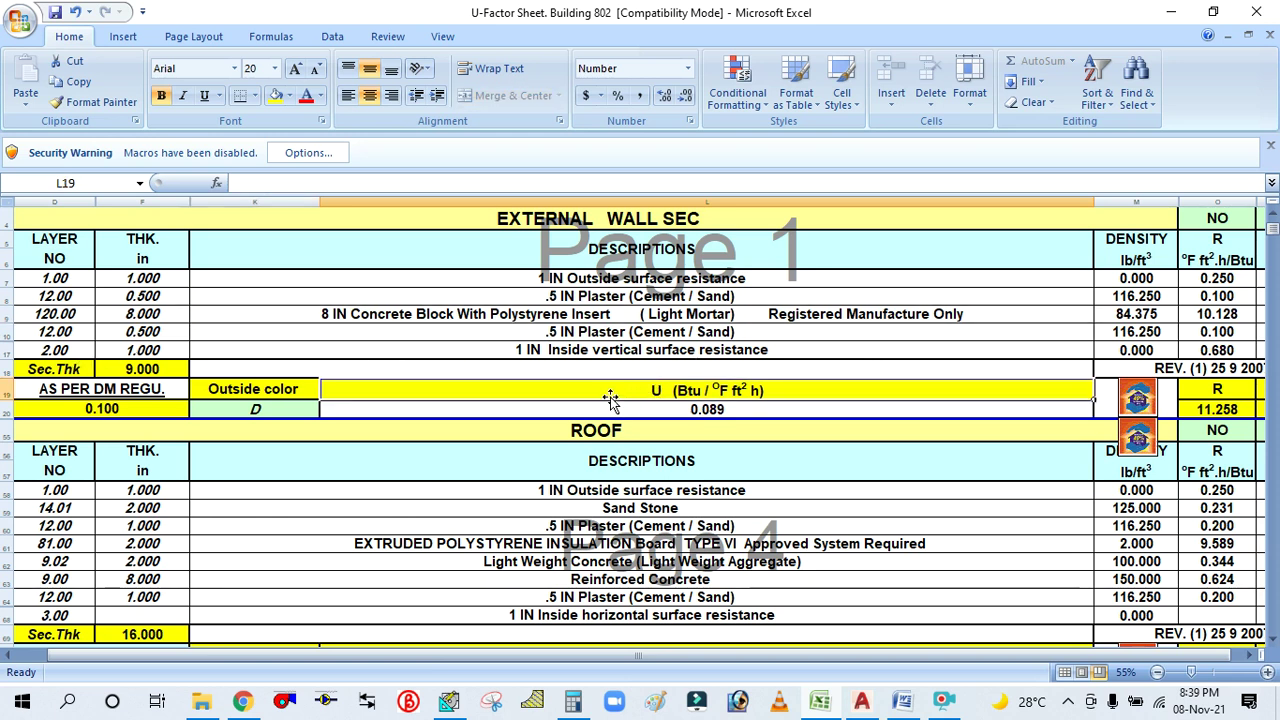
pyautogui.doubleClick(671, 411)
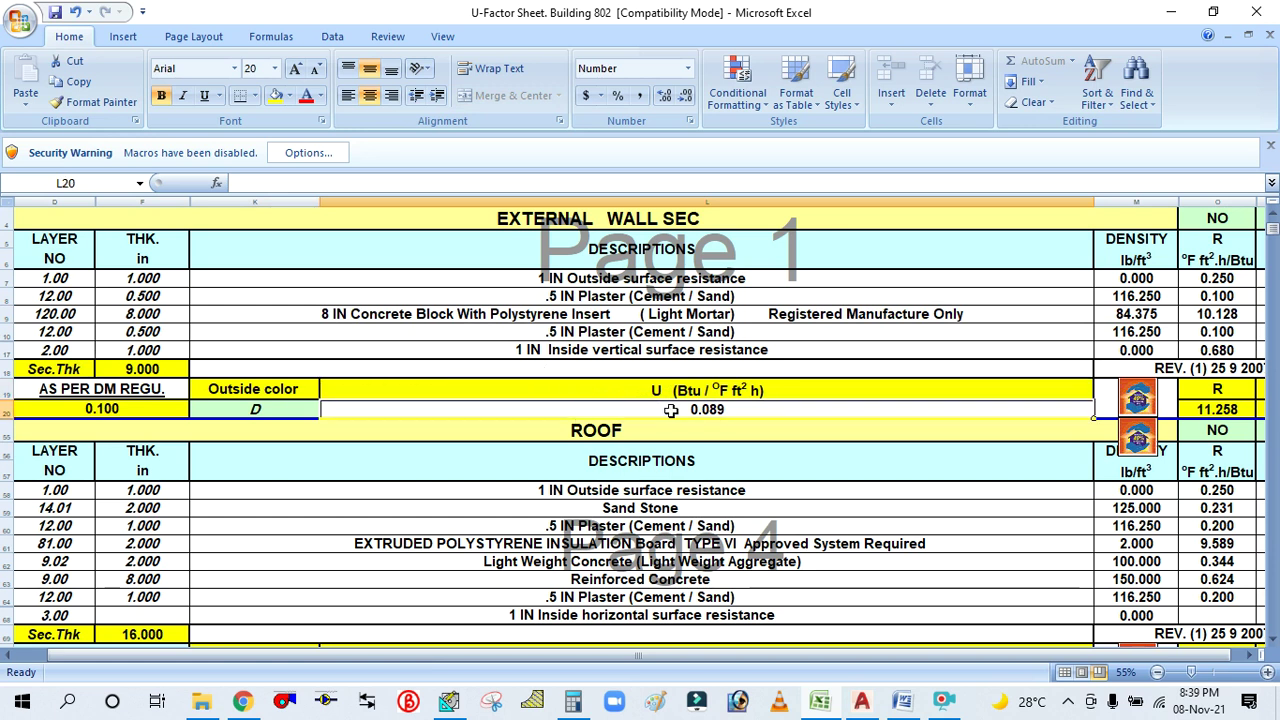
pyautogui.click(671, 408)
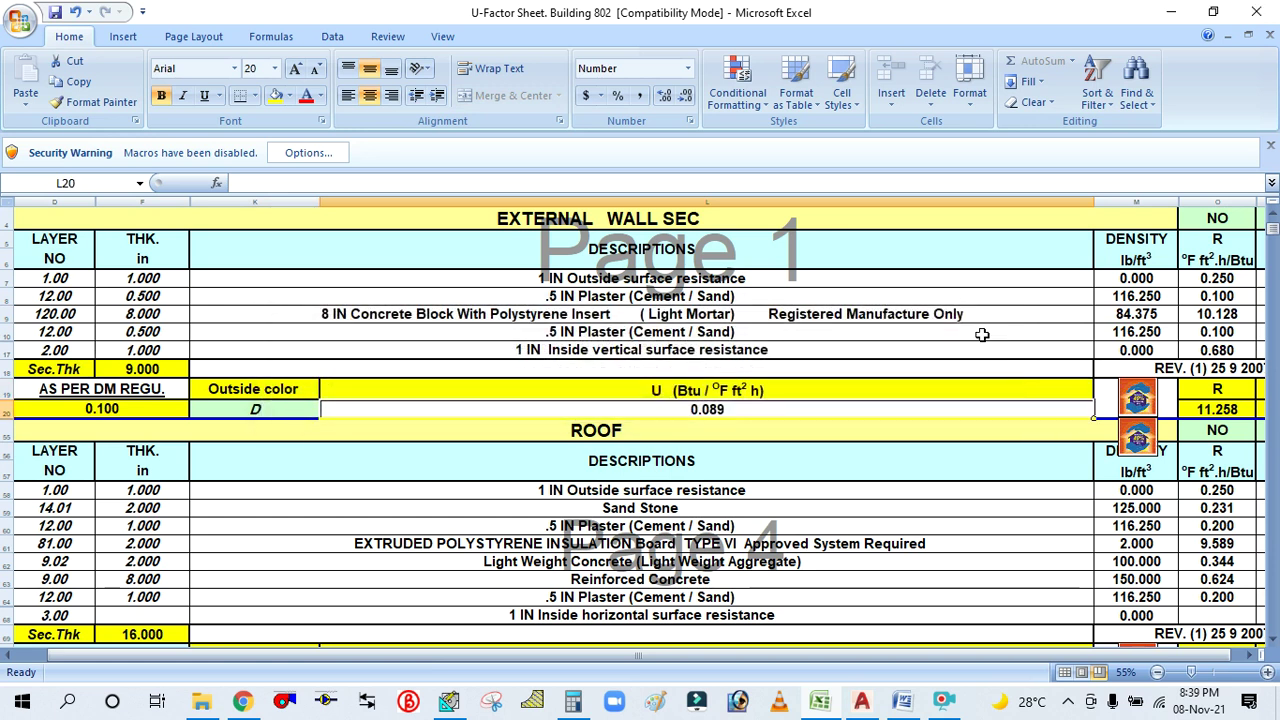
pyautogui.click(760, 358)
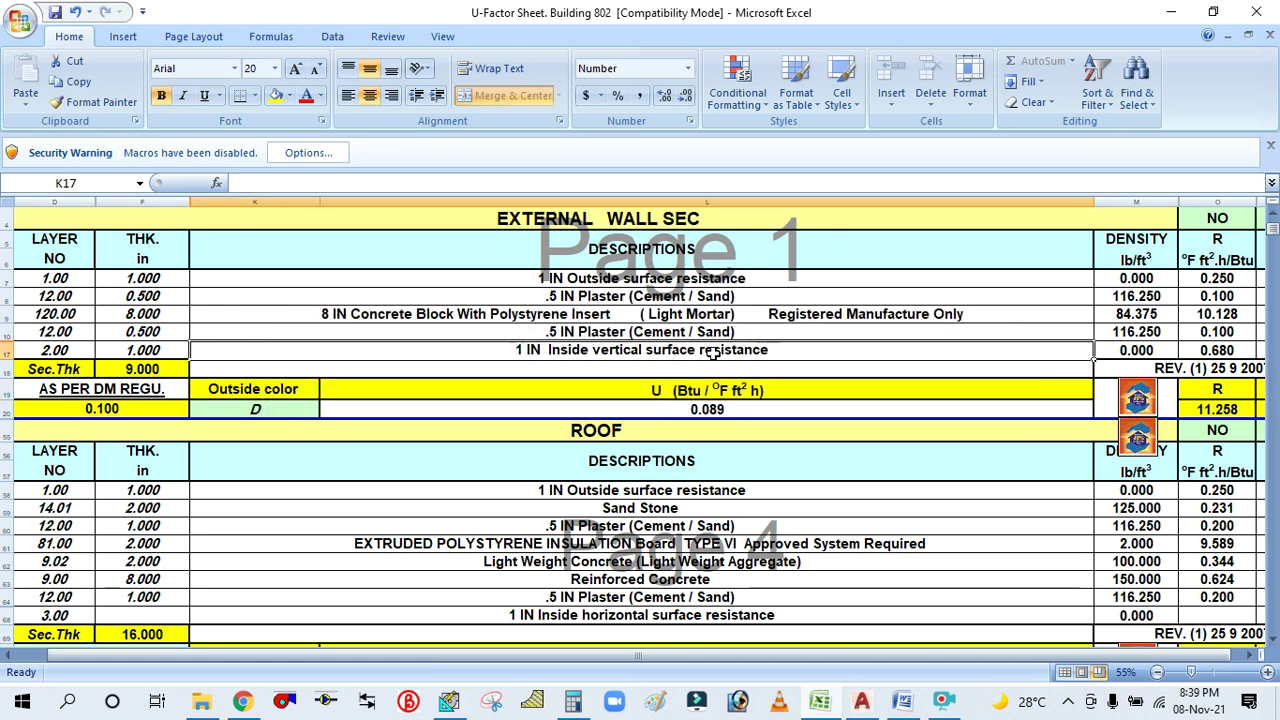
pyautogui.click(684, 407)
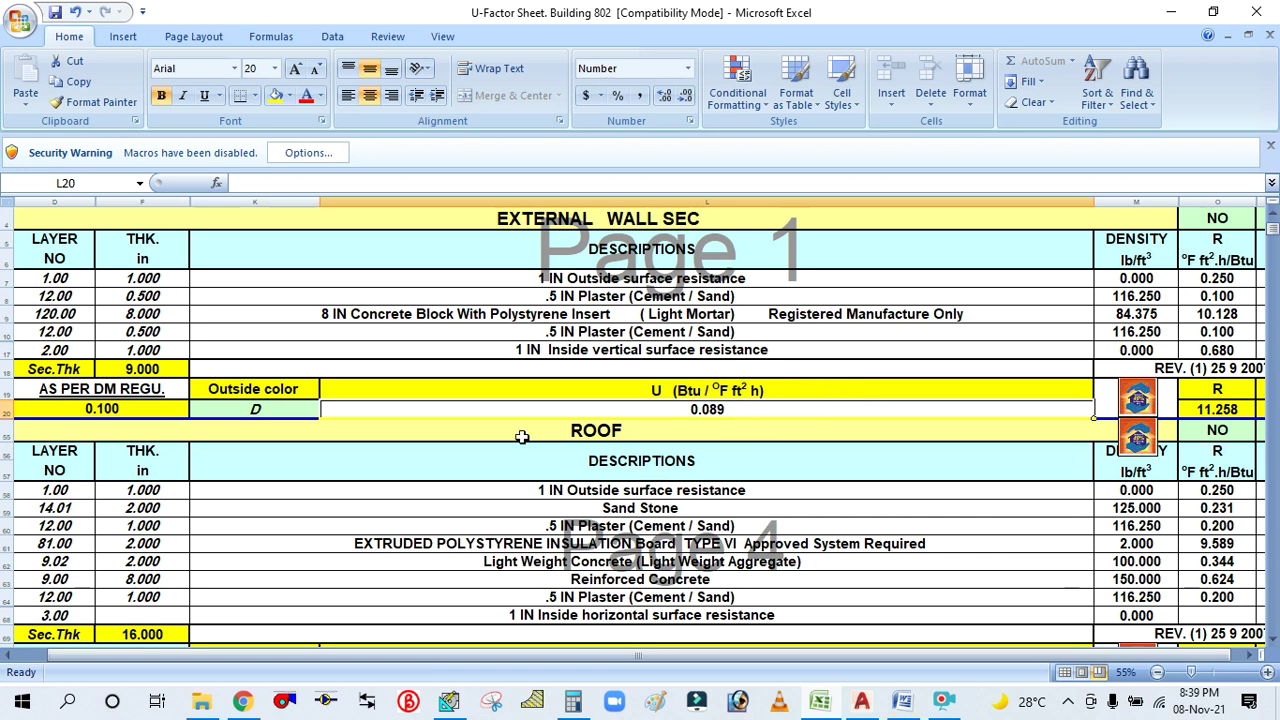
# Review the roof section's layer descriptions and its overall U-value.
pyautogui.scroll(-1, 473, 455)
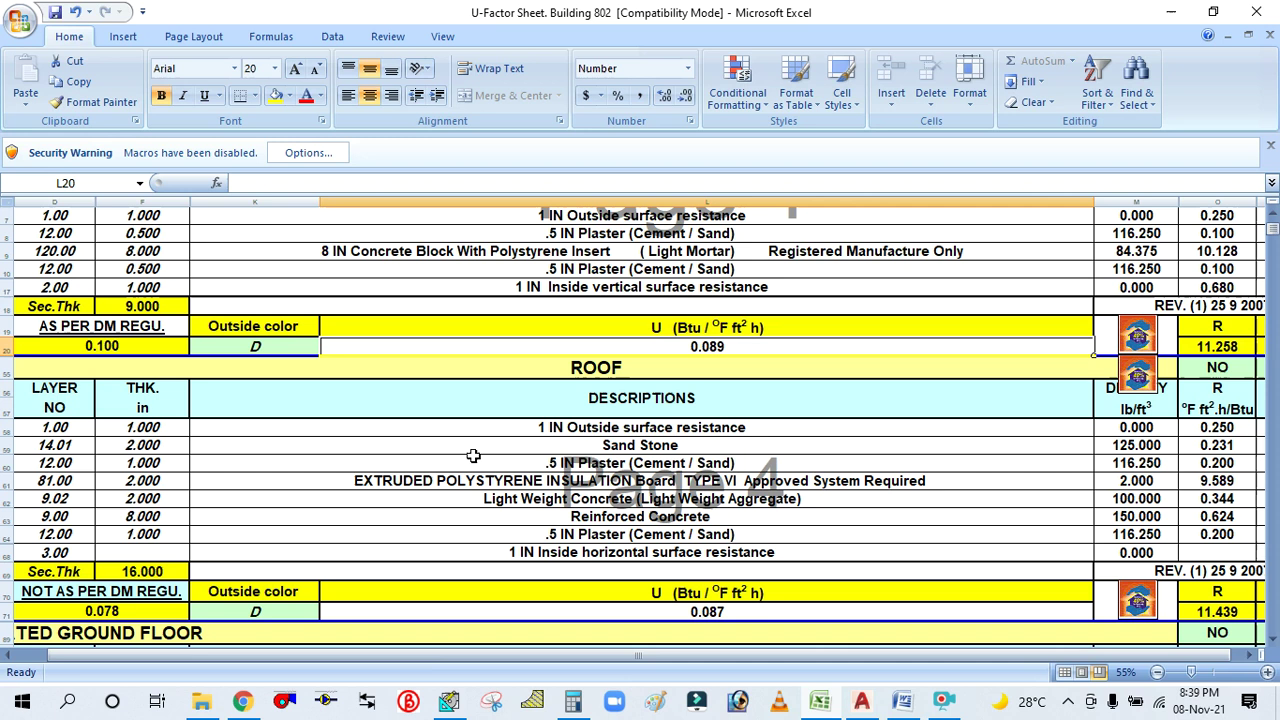
pyautogui.click(563, 368)
pyautogui.scroll(-1, 527, 446)
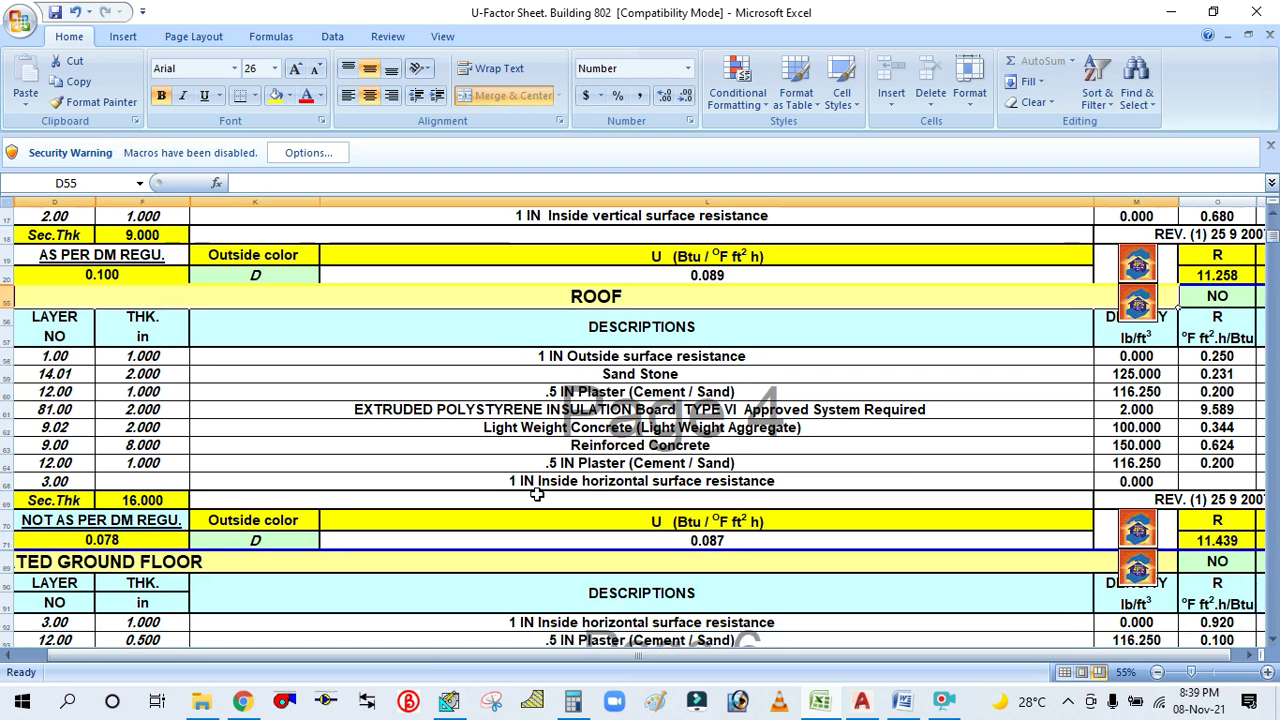
pyautogui.scroll(-1, 538, 493)
pyautogui.scroll(-1, 556, 490)
pyautogui.click(680, 466)
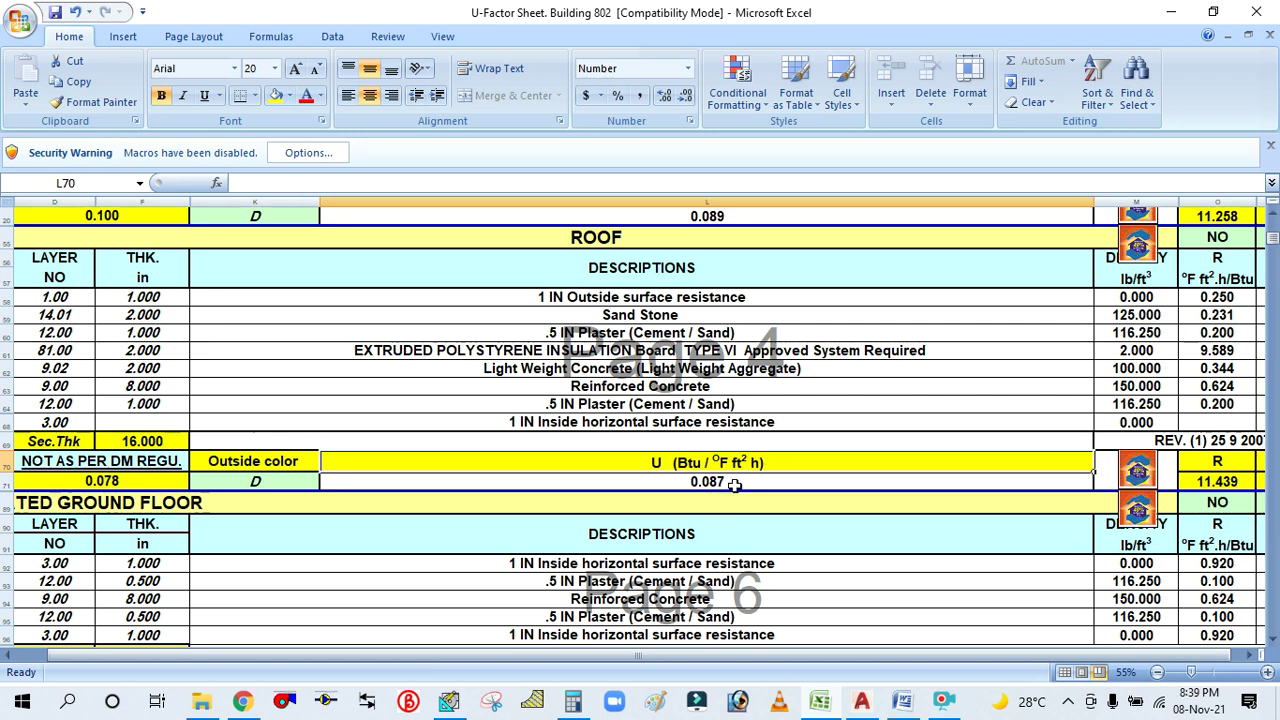
pyautogui.scroll(-1, 848, 477)
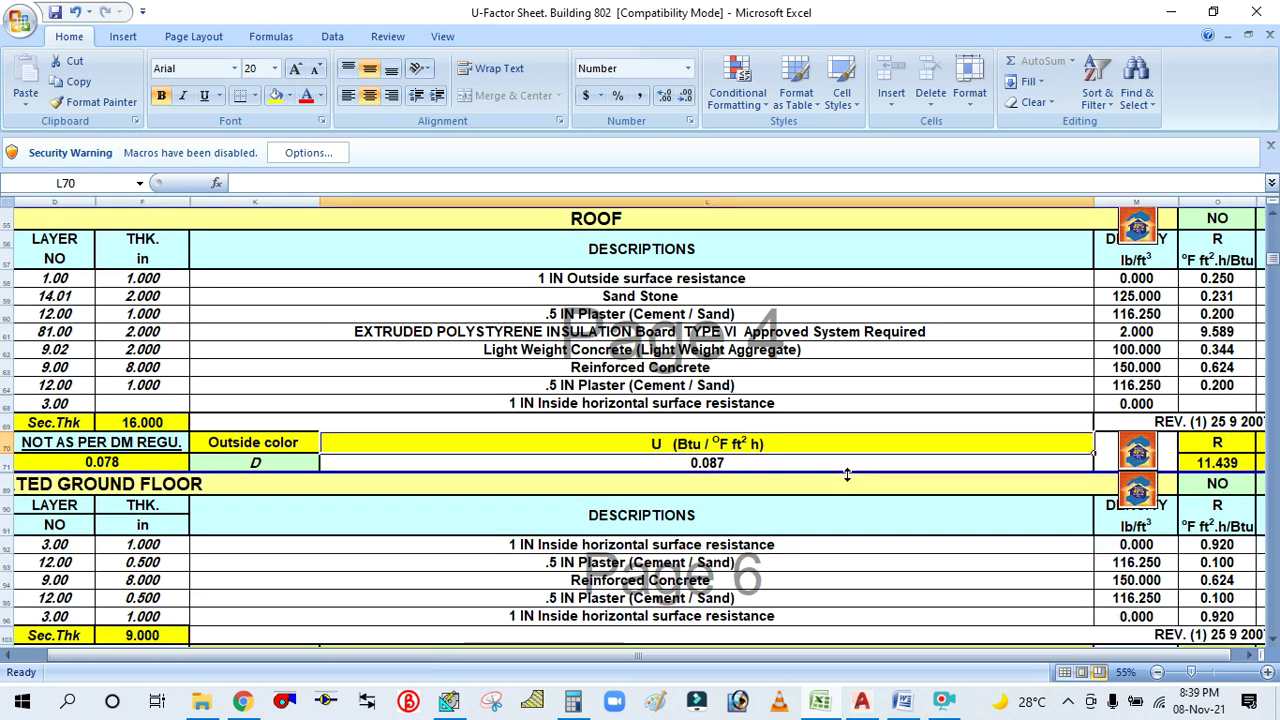
# Examine the ground floor section of the U-factor sheet, including its layer descriptions and overall U-value.
pyautogui.scroll(-3, 847, 475)
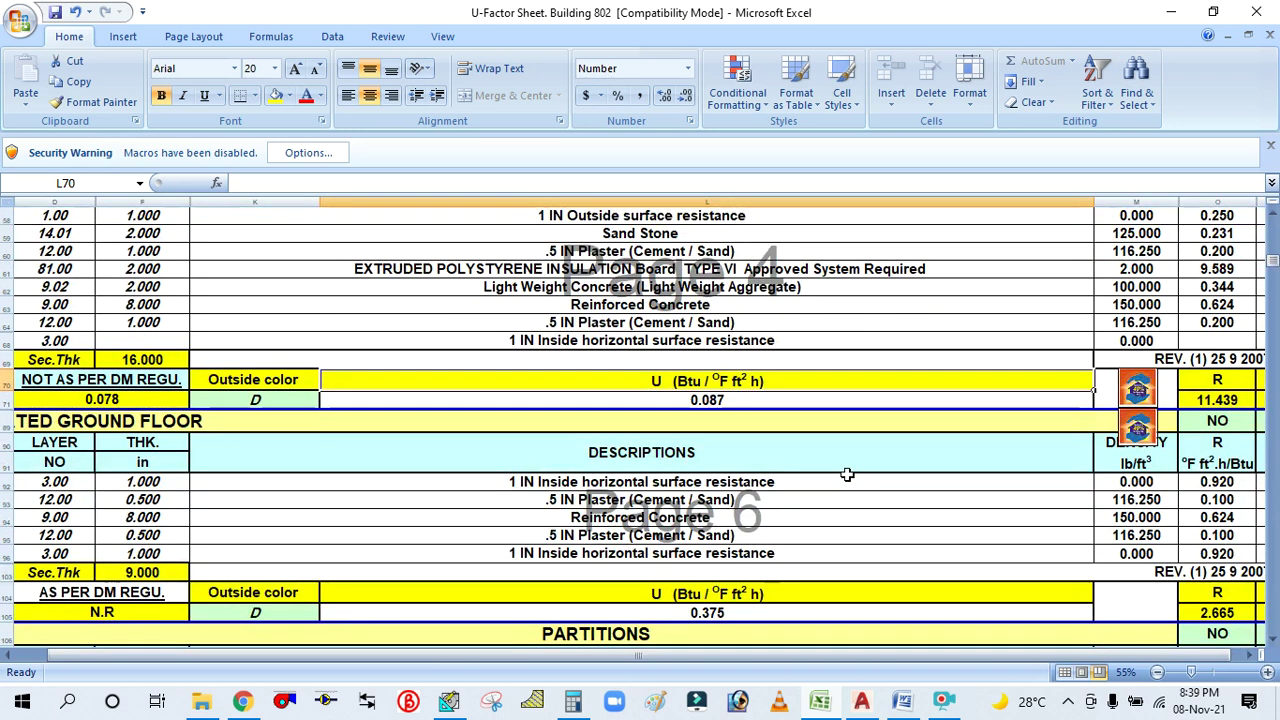
pyautogui.scroll(-6, 847, 475)
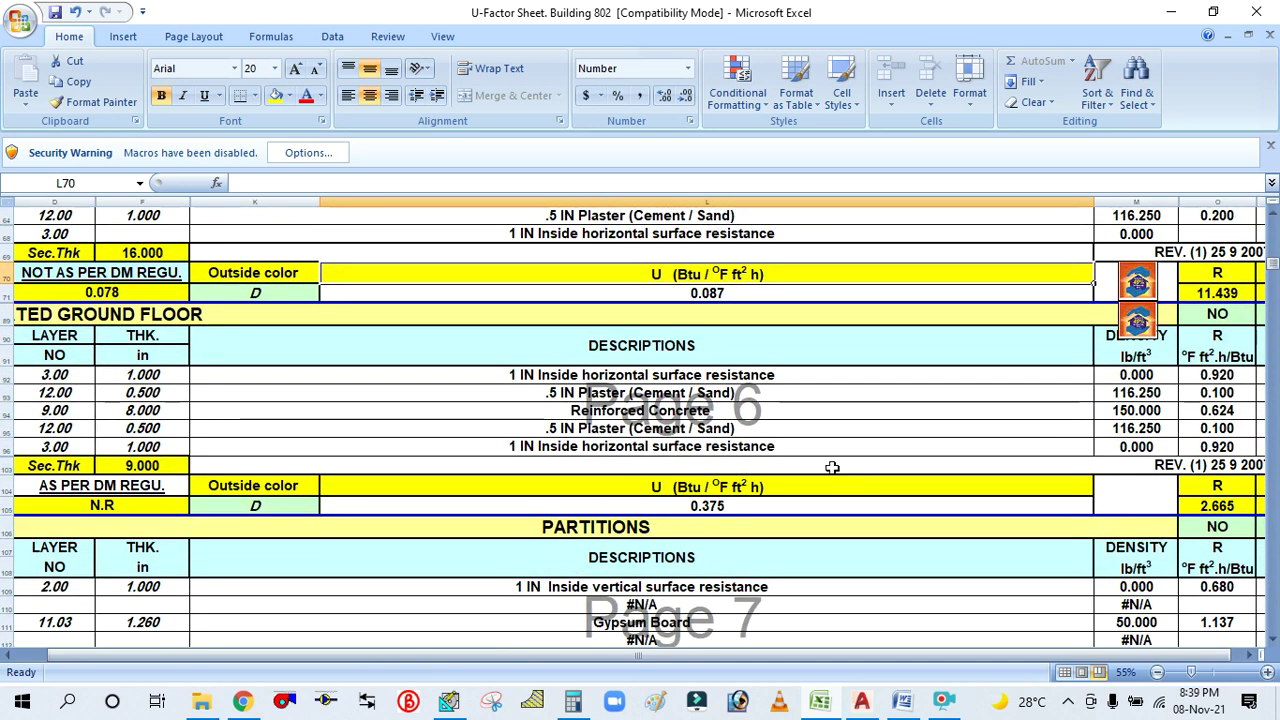
pyautogui.click(108, 313)
pyautogui.click(428, 374)
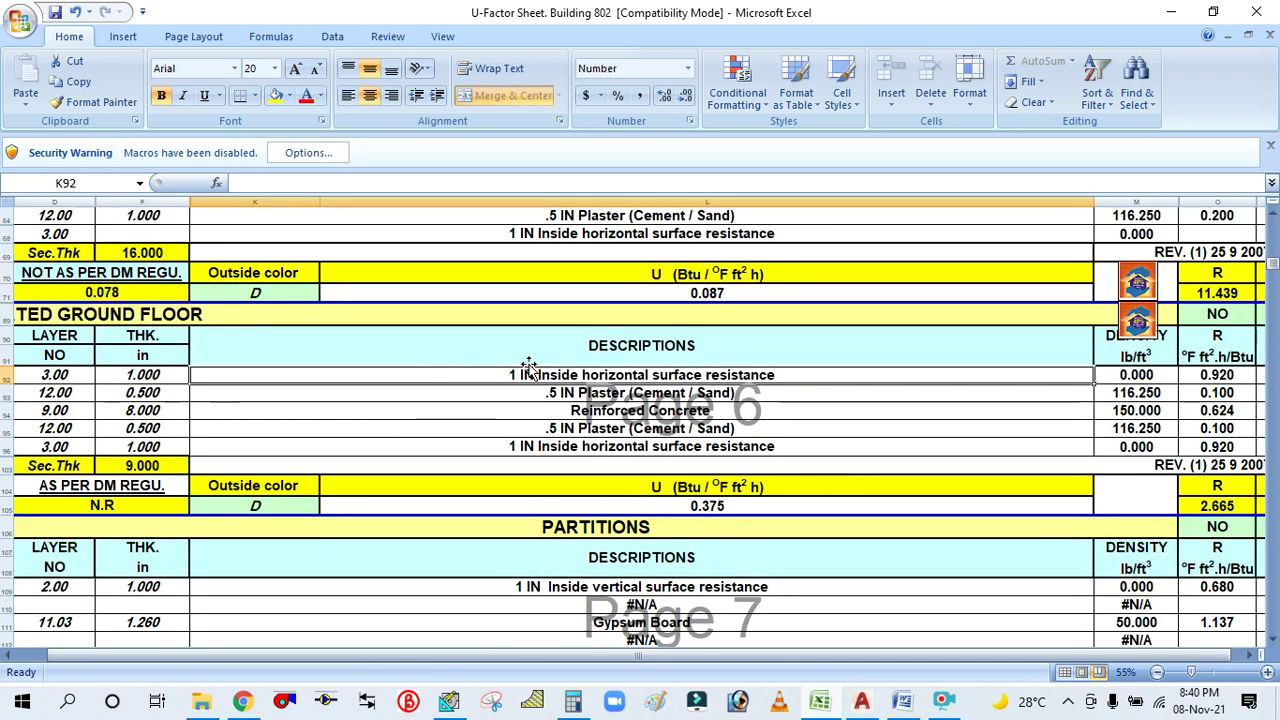
pyautogui.scroll(-1, 641, 410)
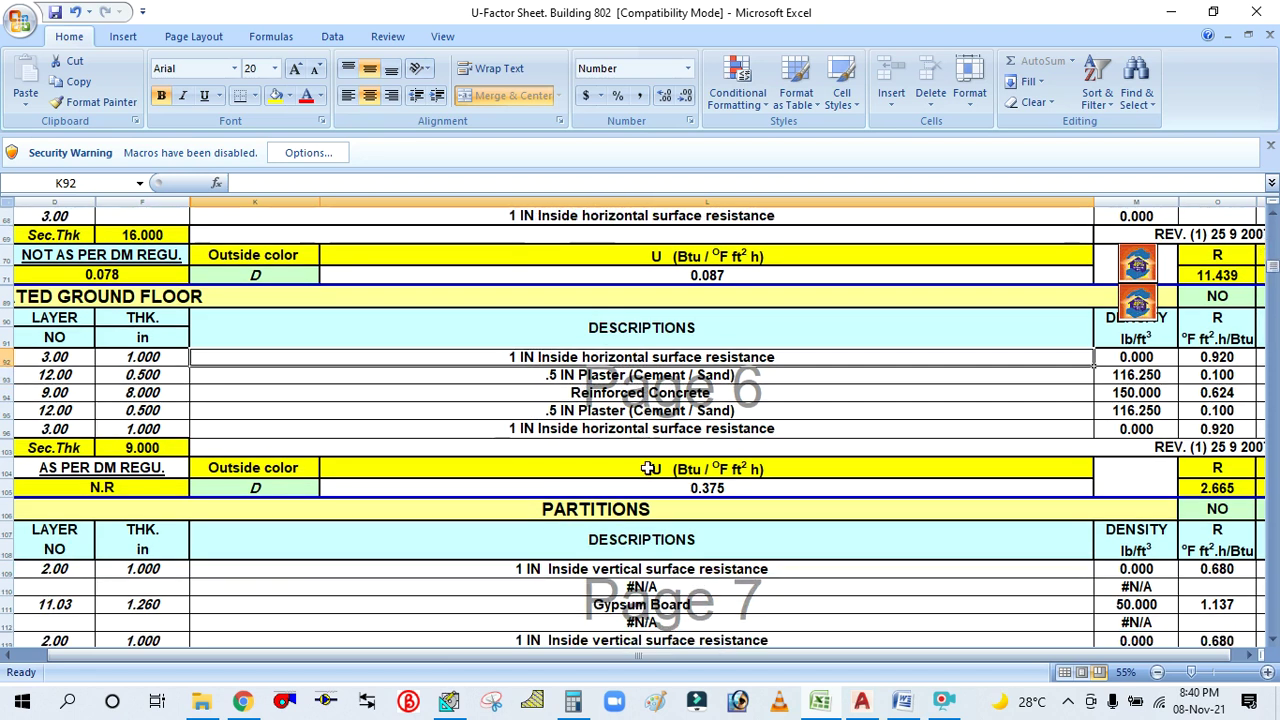
pyautogui.scroll(-1, 722, 505)
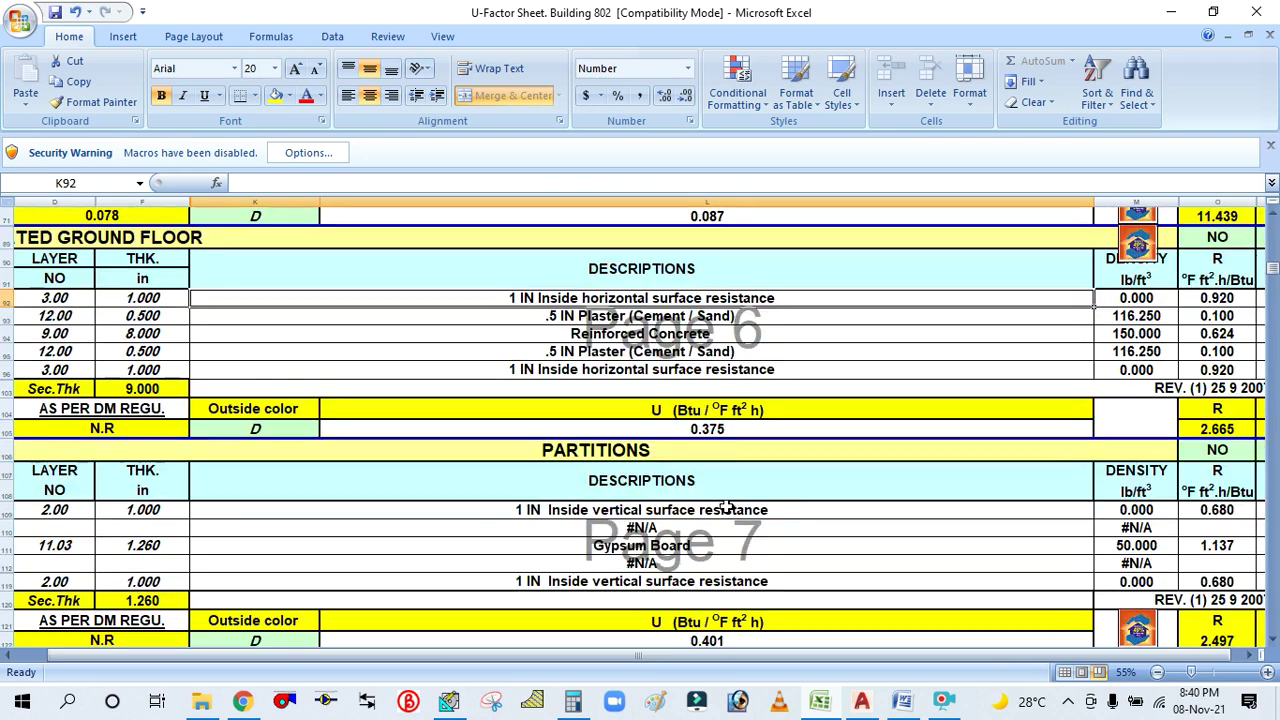
pyautogui.click(650, 412)
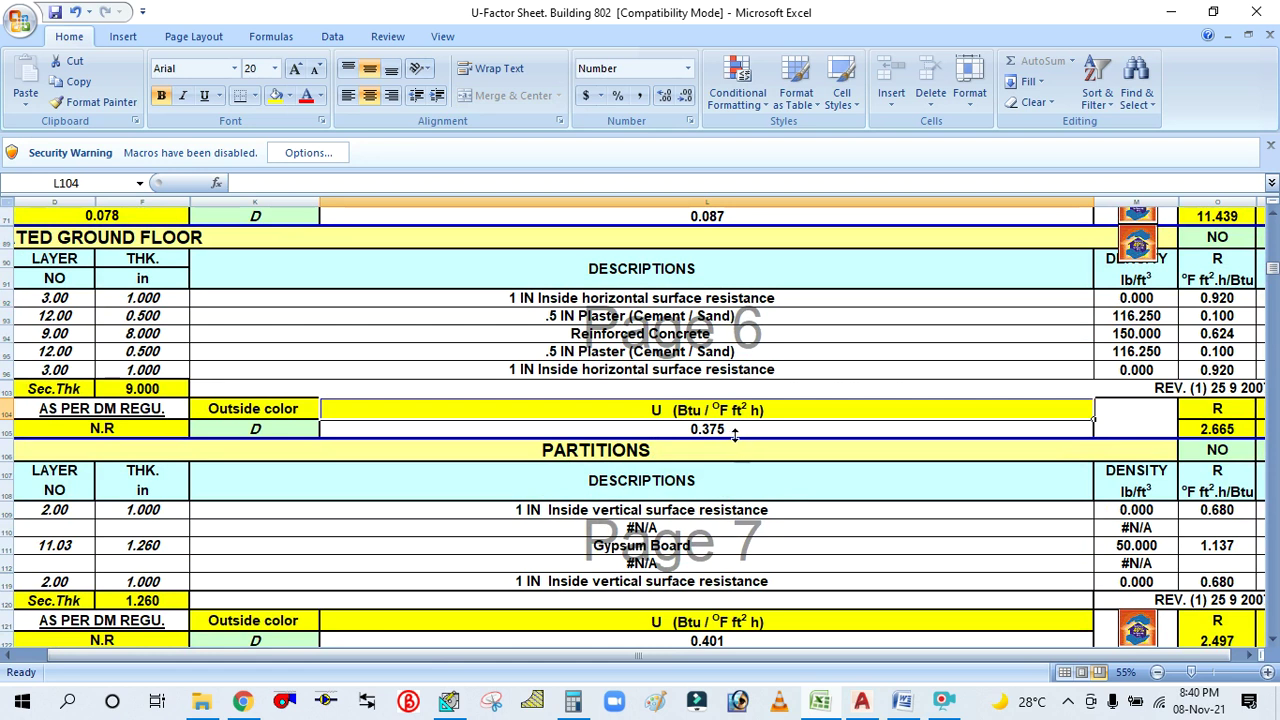
pyautogui.scroll(-1, 751, 455)
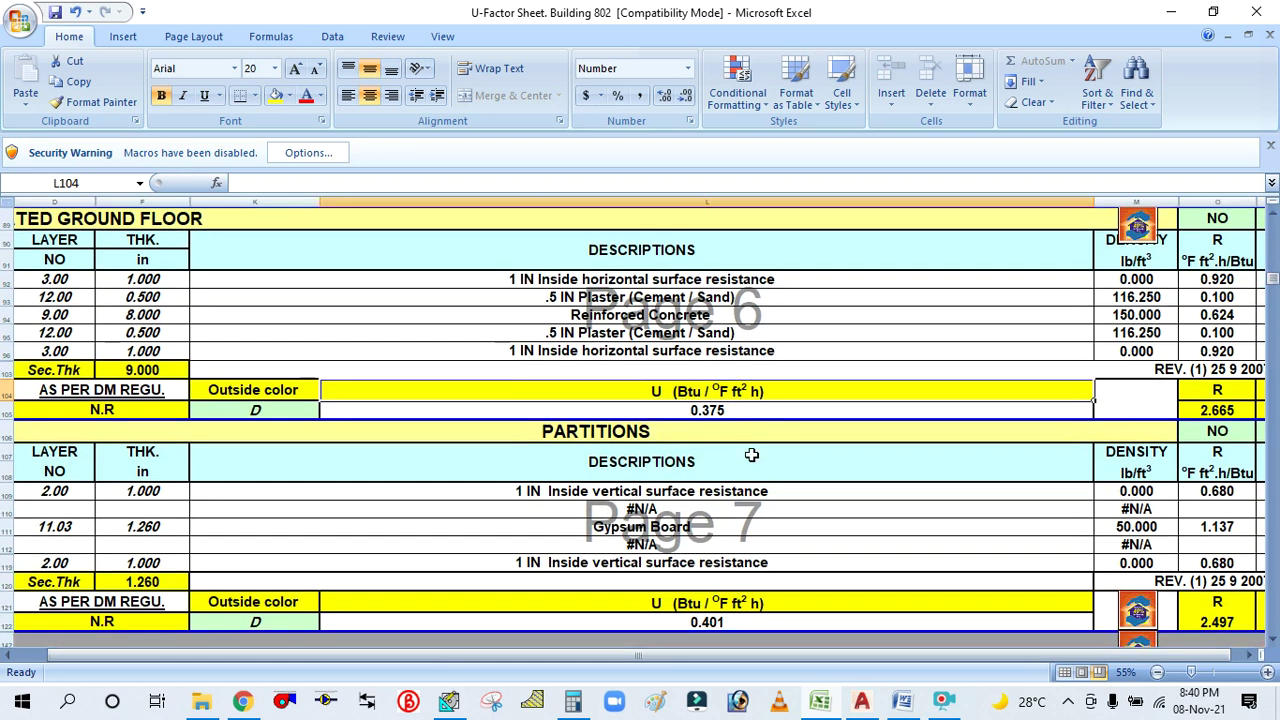
# Review the partitions section's layers, from the inside vertical surface resistance through the gypsum board, and its overall U-value.
pyautogui.scroll(-2, 751, 452)
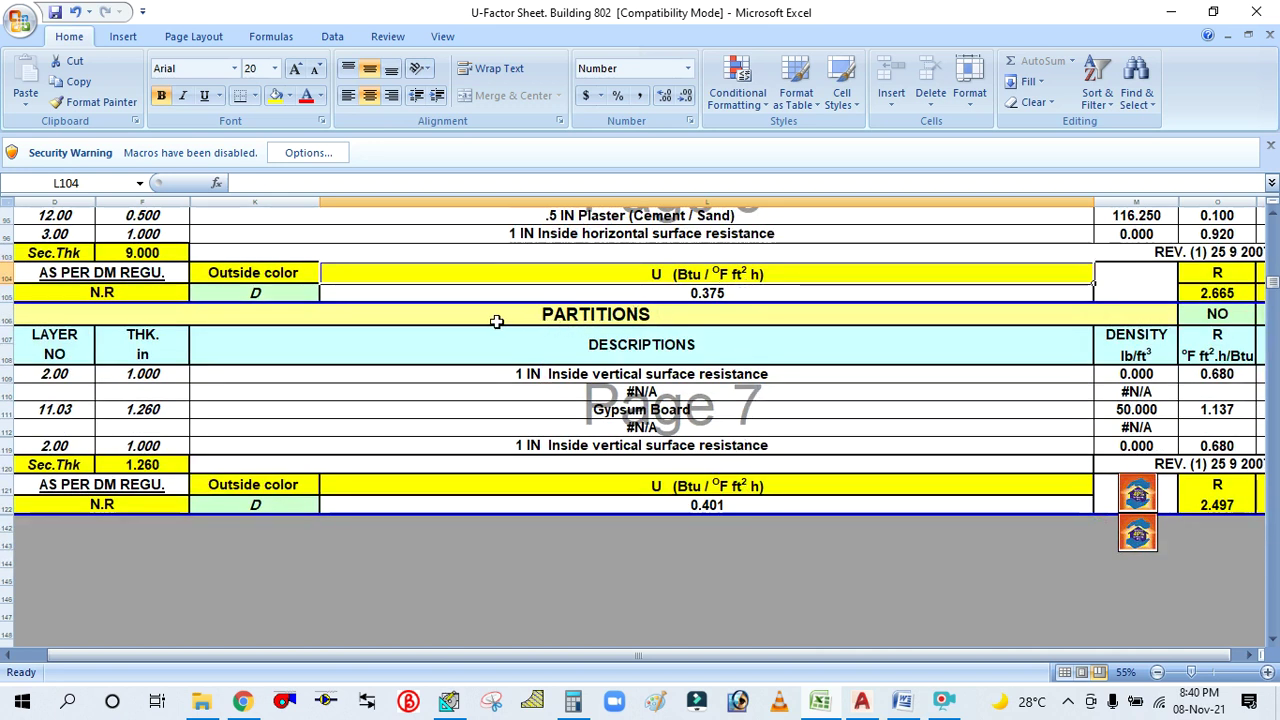
pyautogui.click(622, 313)
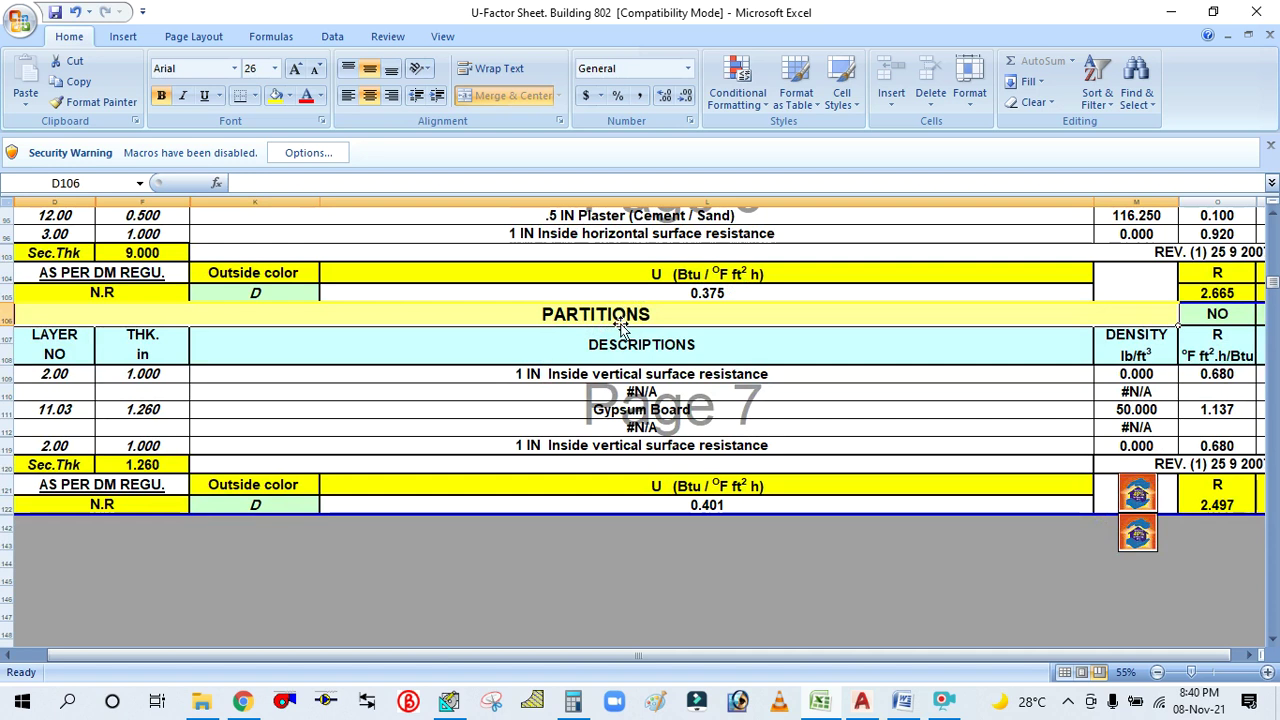
pyautogui.click(535, 374)
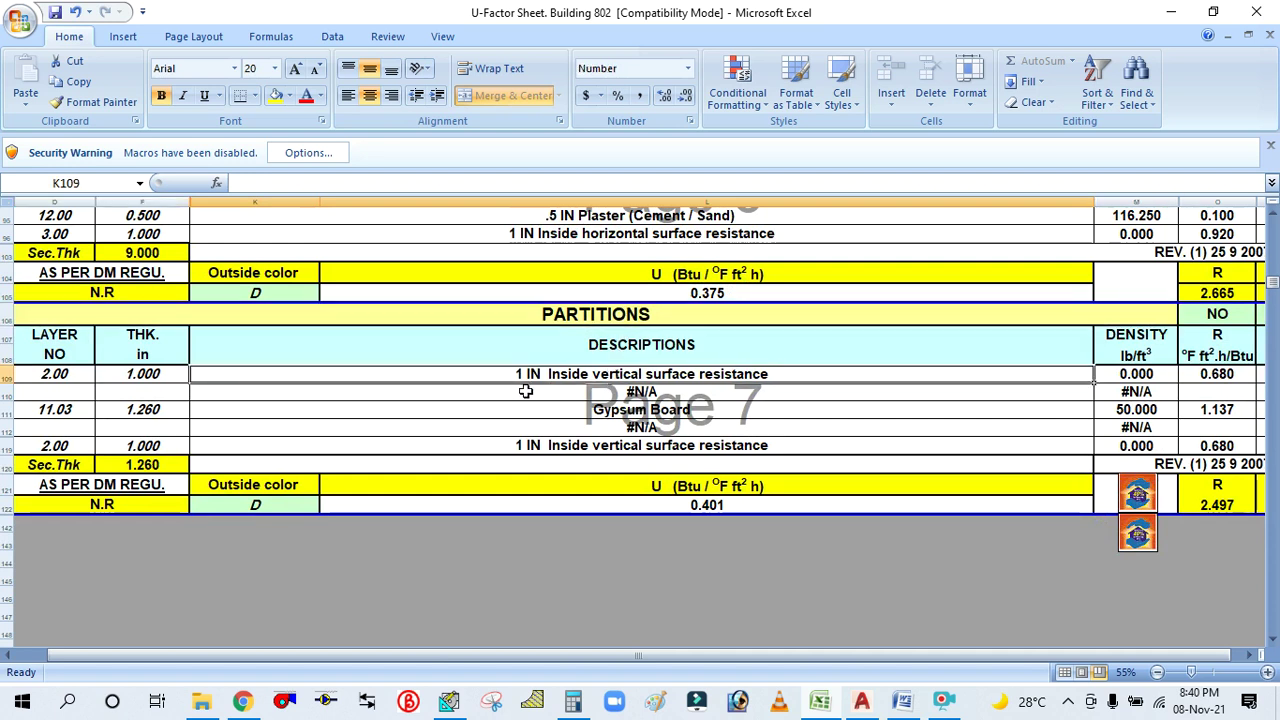
pyautogui.click(526, 396)
pyautogui.click(526, 425)
pyautogui.click(527, 446)
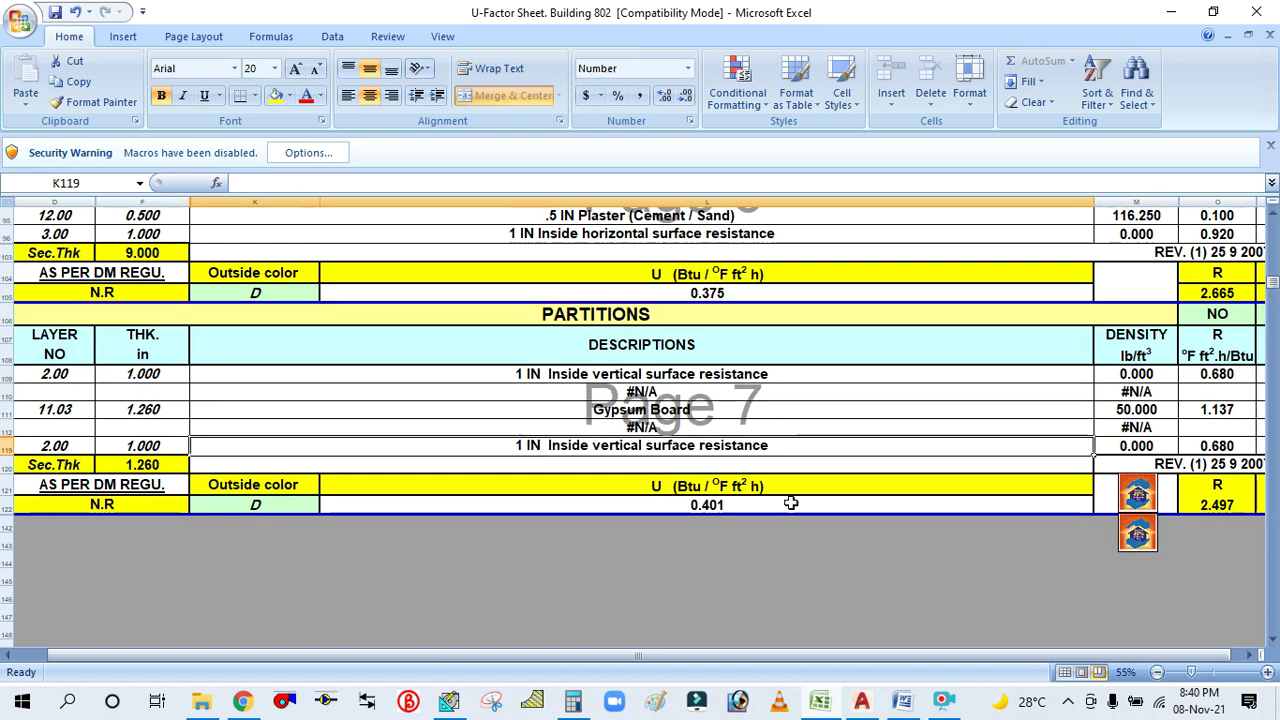
pyautogui.click(697, 490)
pyautogui.click(728, 505)
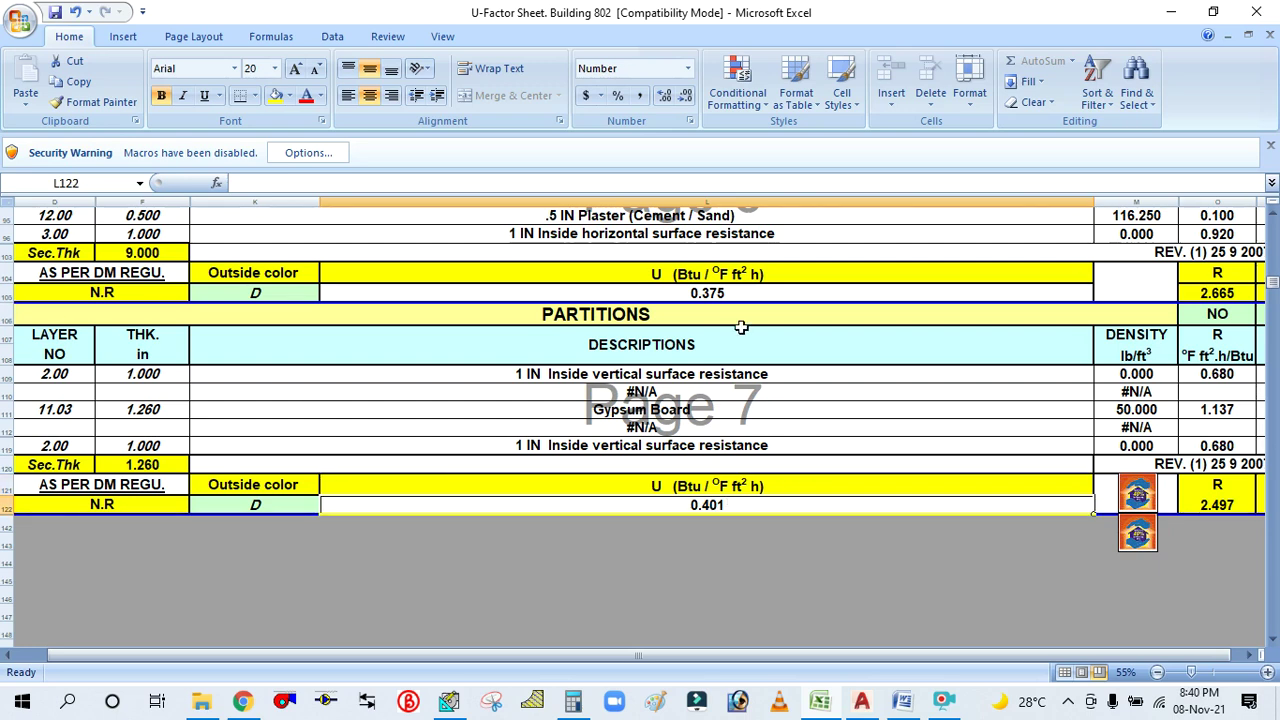
# Return to the beginning of the U-factor sheet, switch to AutoCAD and view the ground floor plan with its door and window schedule.
pyautogui.scroll(10, 740, 326)
pyautogui.scroll(7, 740, 326)
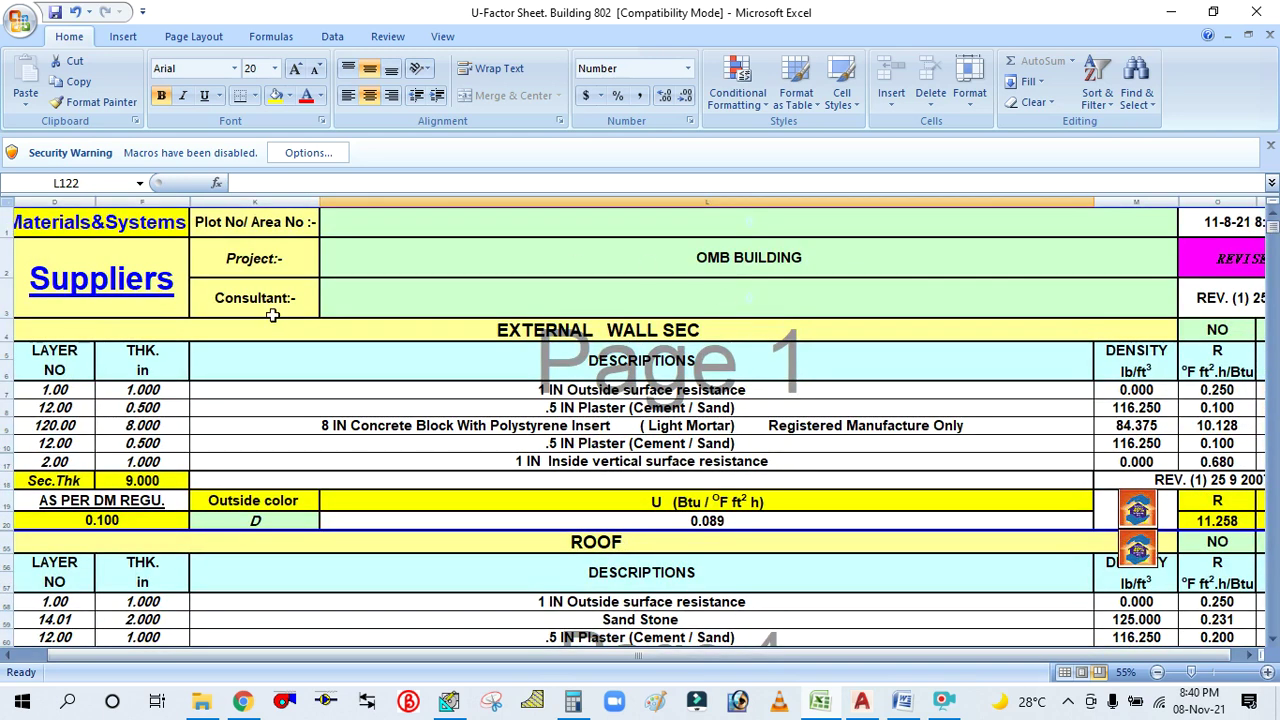
pyautogui.click(870, 708)
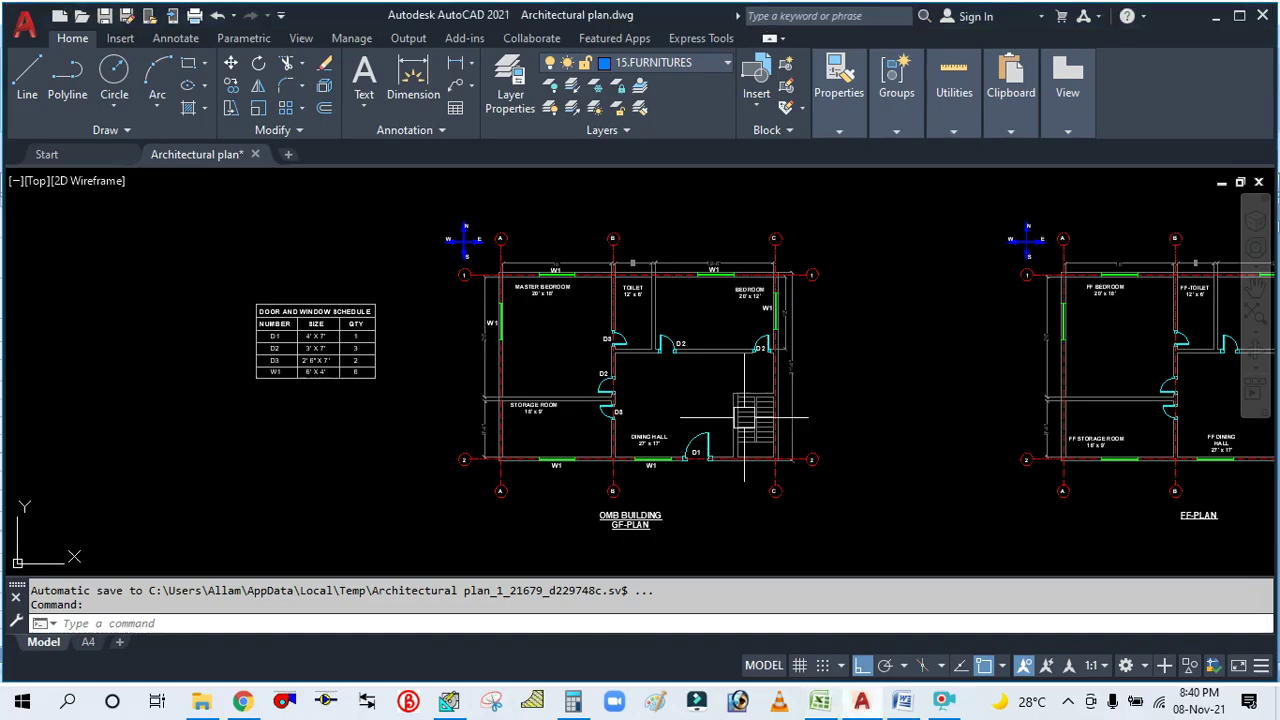
pyautogui.click(877, 708)
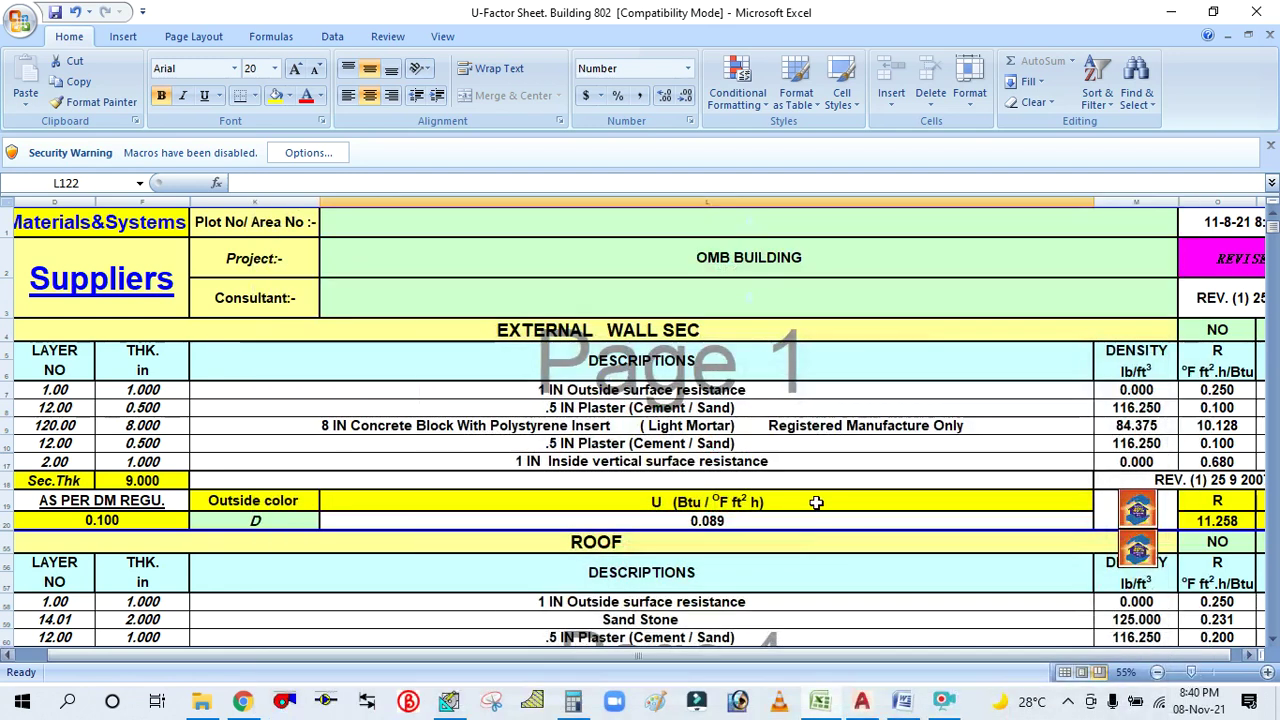
pyautogui.click(866, 708)
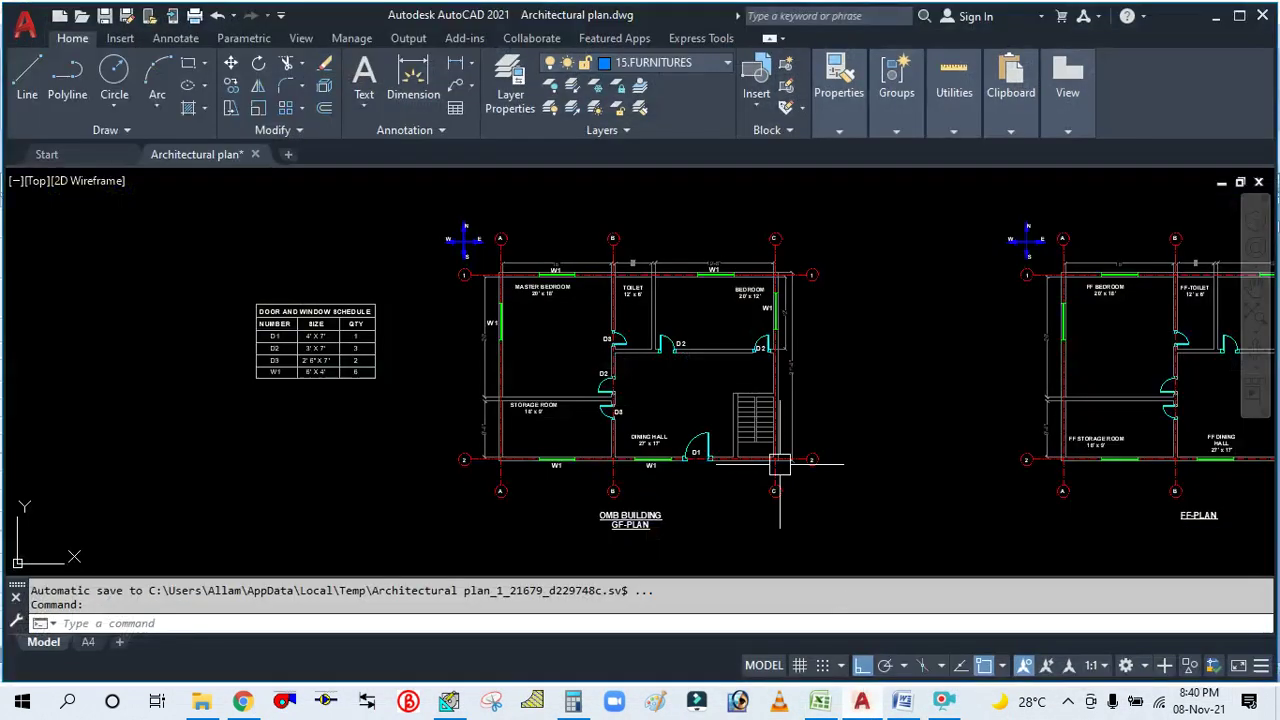
pyautogui.scroll(2, 360, 332)
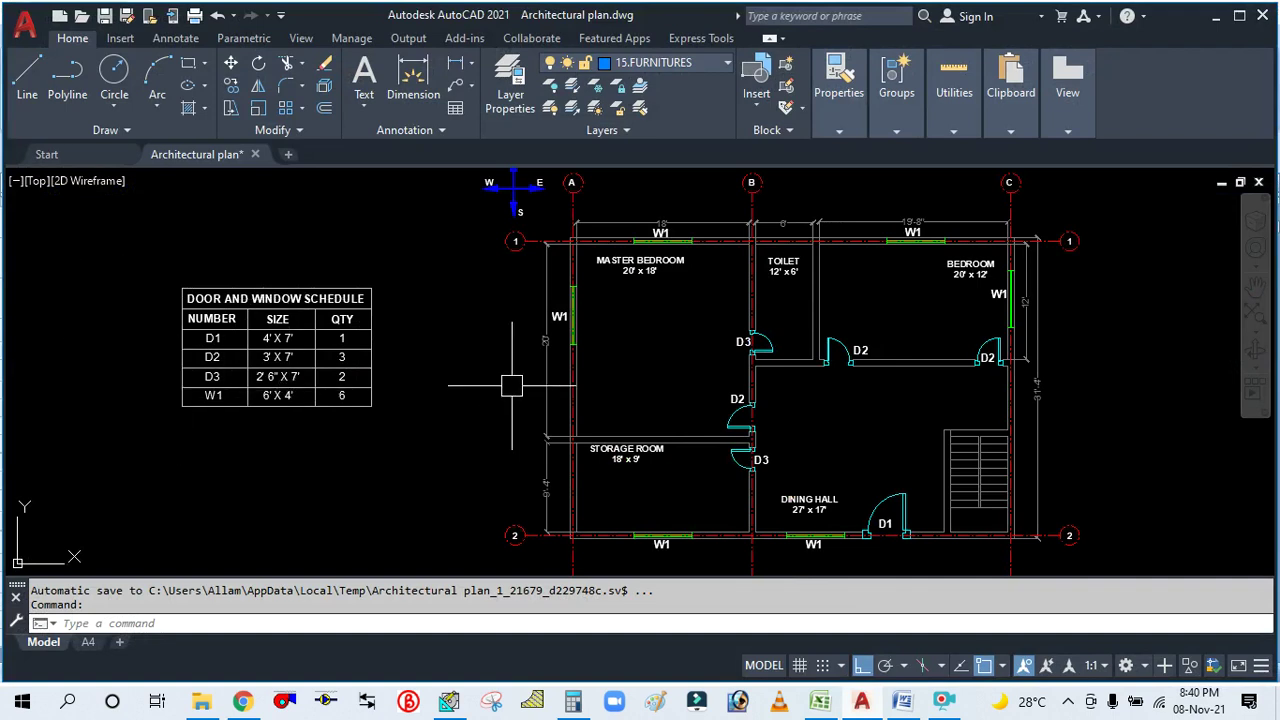
# Switch to HAP and fill in the project properties: name OMB BUILDING, number 0001, contact name DESIGNER and contact type Designer.
pyautogui.click(457, 701)
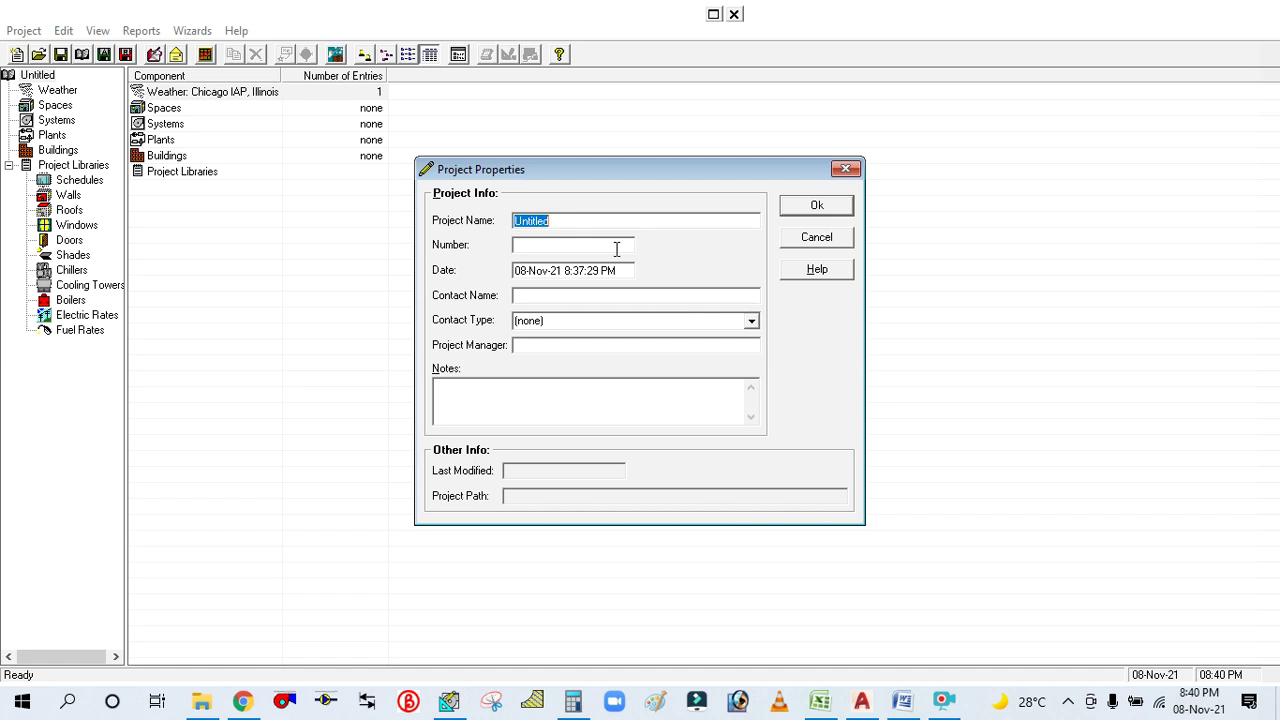
pyautogui.write('0001')
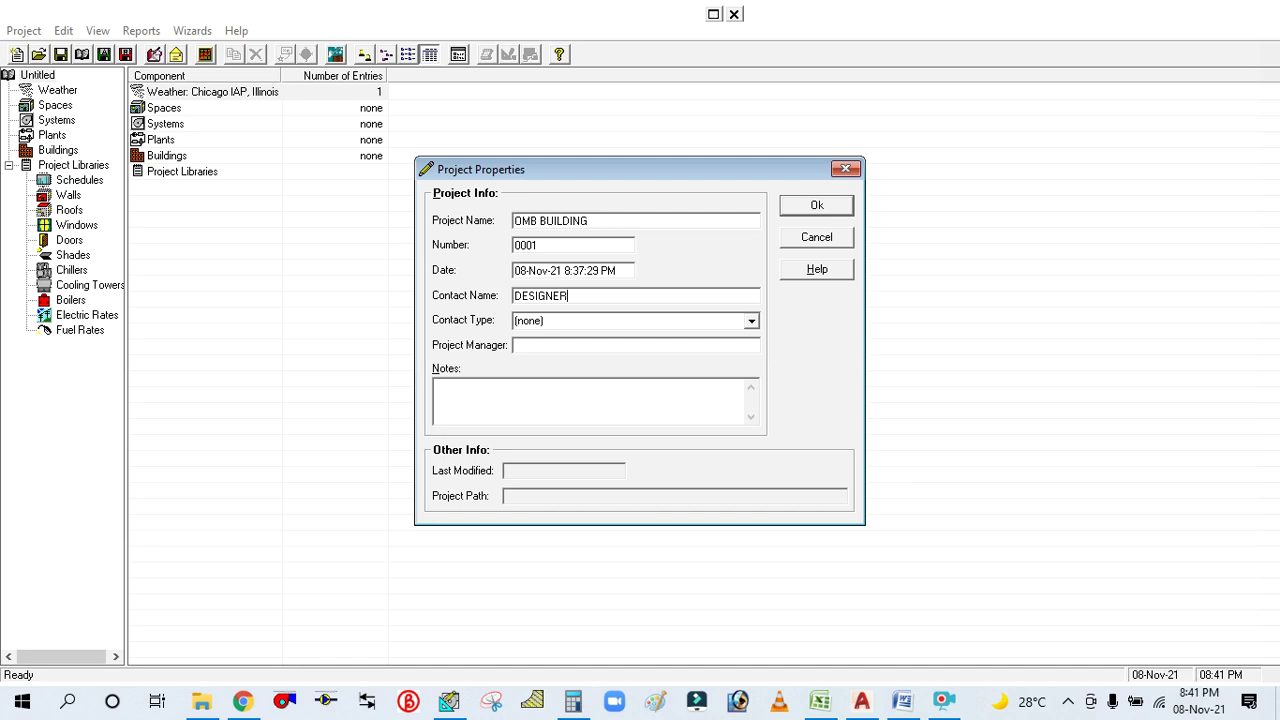
pyautogui.click(750, 320)
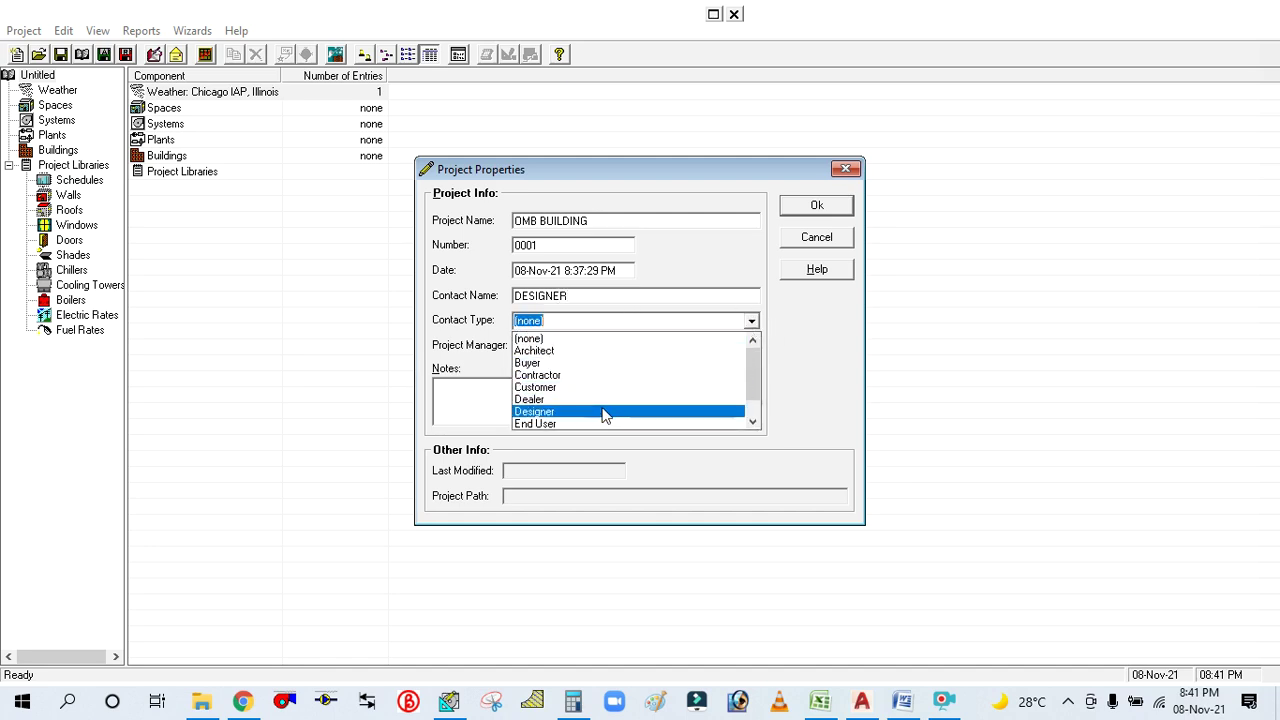
pyautogui.click(604, 412)
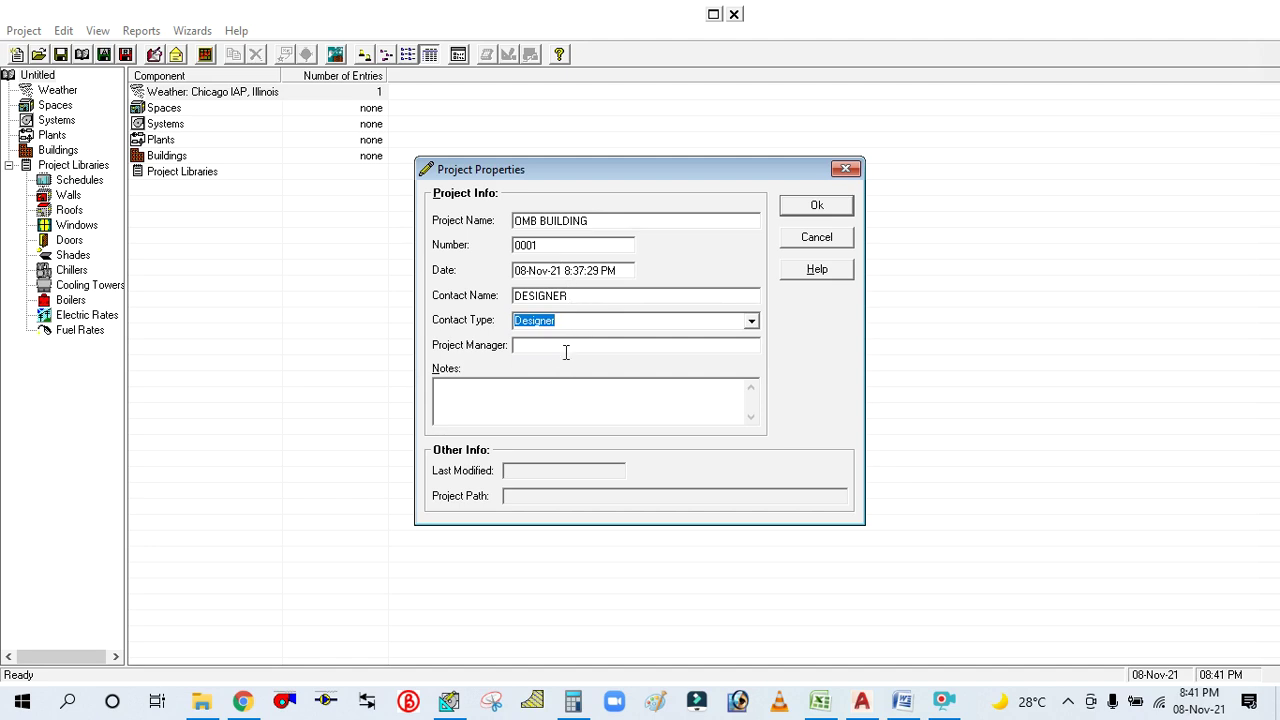
pyautogui.click(568, 347)
pyautogui.click(815, 207)
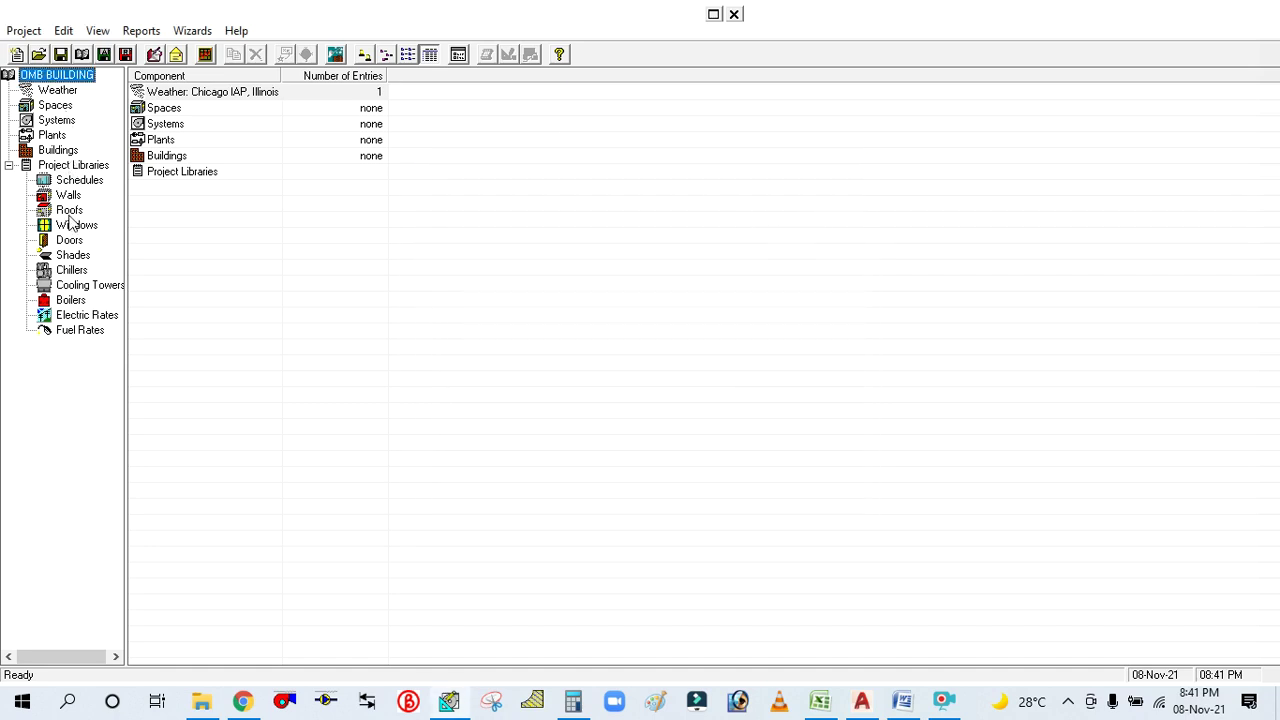
pyautogui.click(20, 31)
pyautogui.moveTo(97, 31)
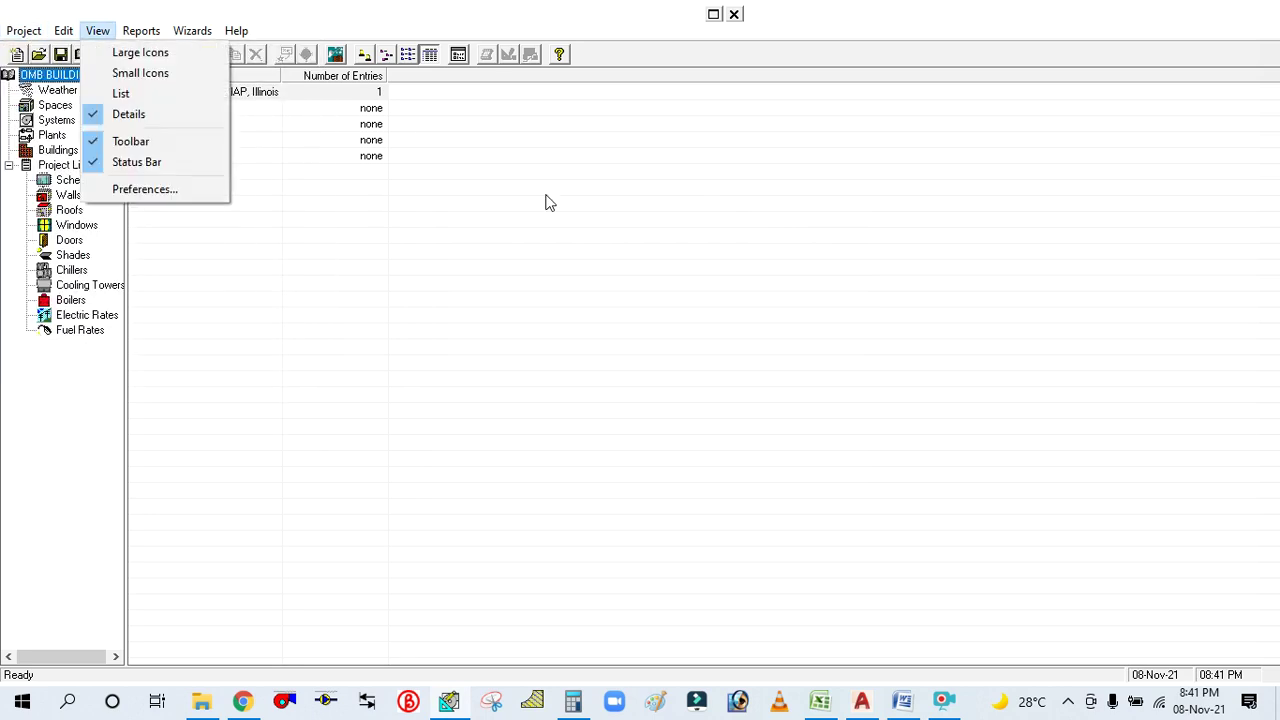
pyautogui.click(540, 255)
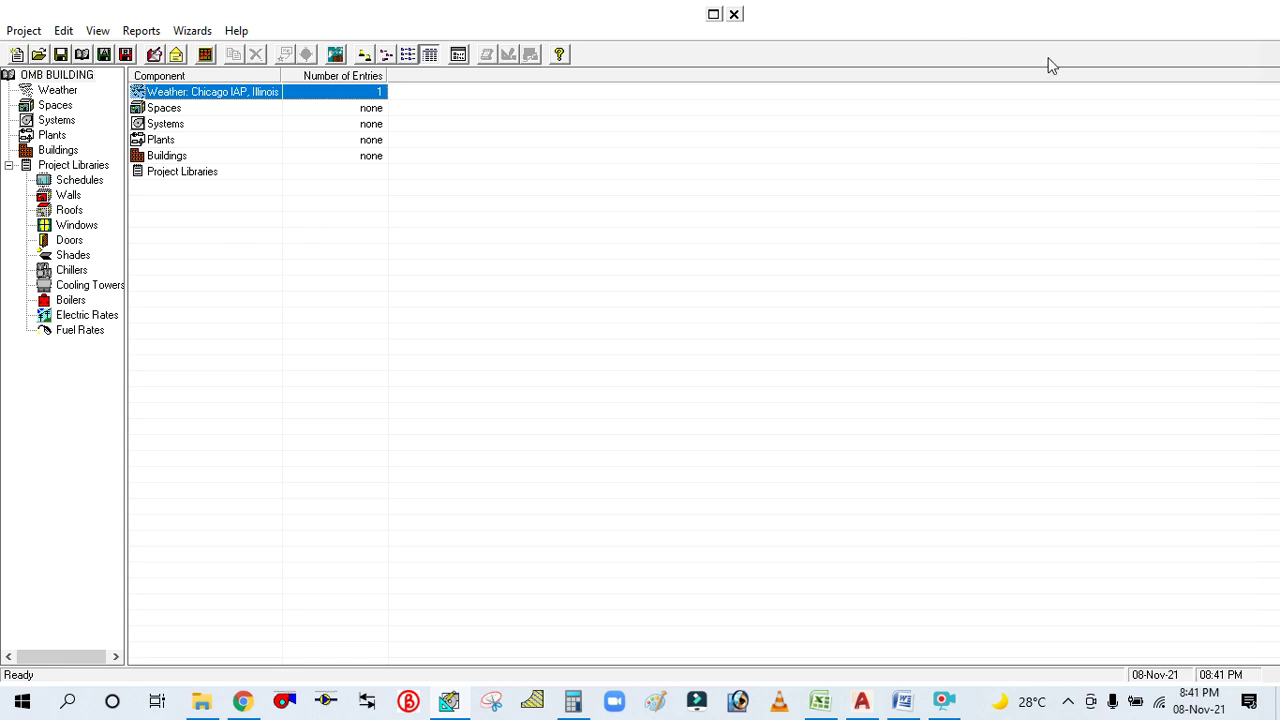
# Close HAP and discard the changes to the OMB BUILDING project.
pyautogui.click(734, 18)
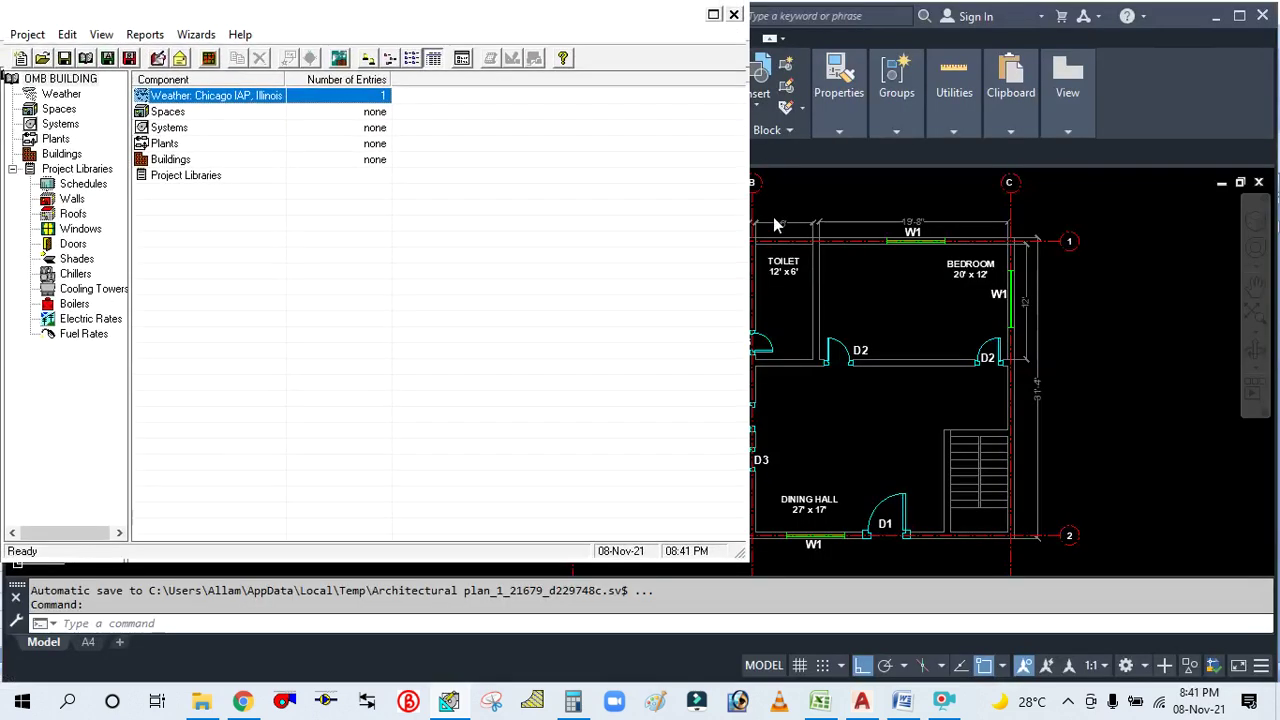
pyautogui.click(731, 16)
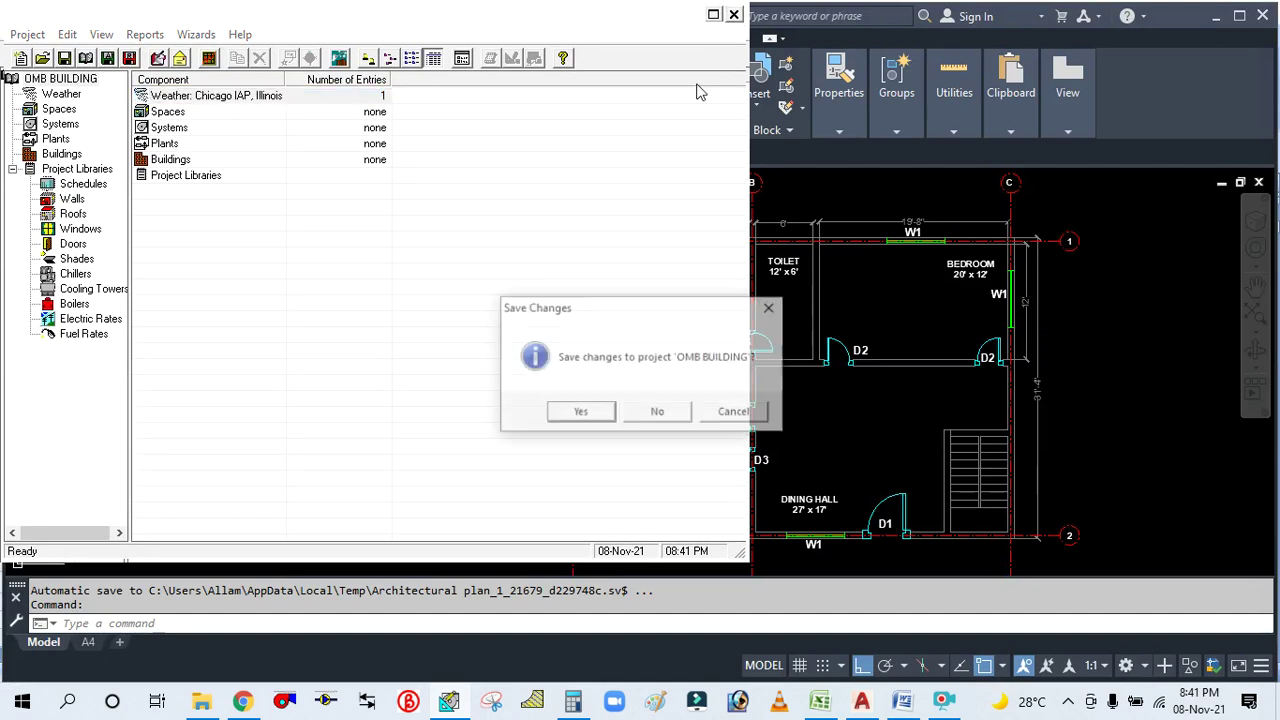
pyautogui.click(654, 410)
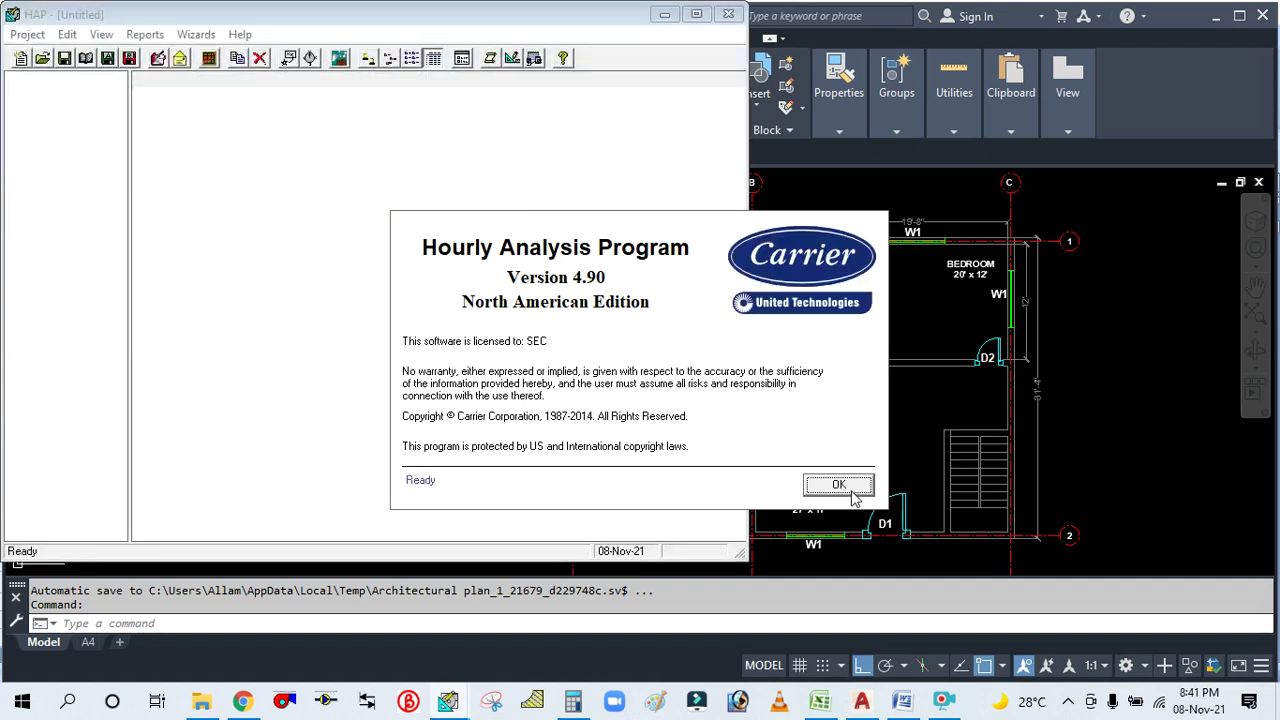
# Dismiss the Hourly Analysis Program start screen and create a new project instead of opening OFFICE BUILDING.
pyautogui.click(838, 485)
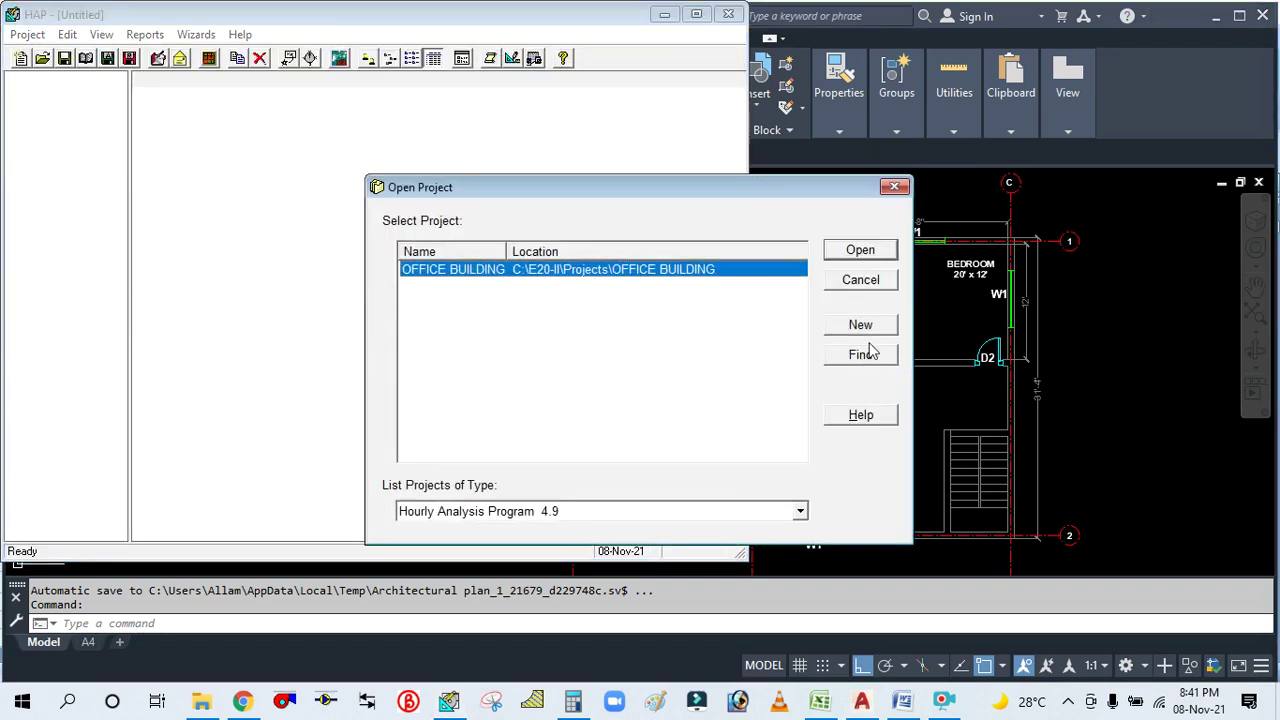
pyautogui.moveTo(763, 186); pyautogui.dragTo(560, 41)
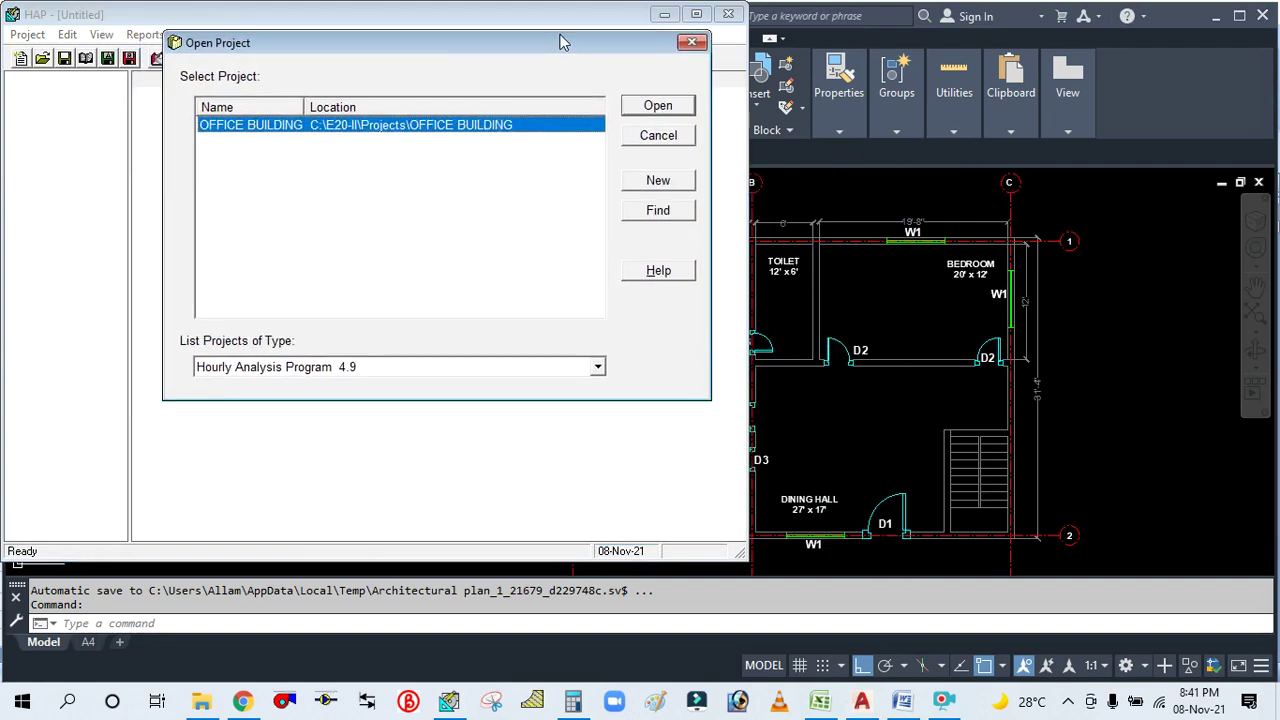
pyautogui.click(658, 181)
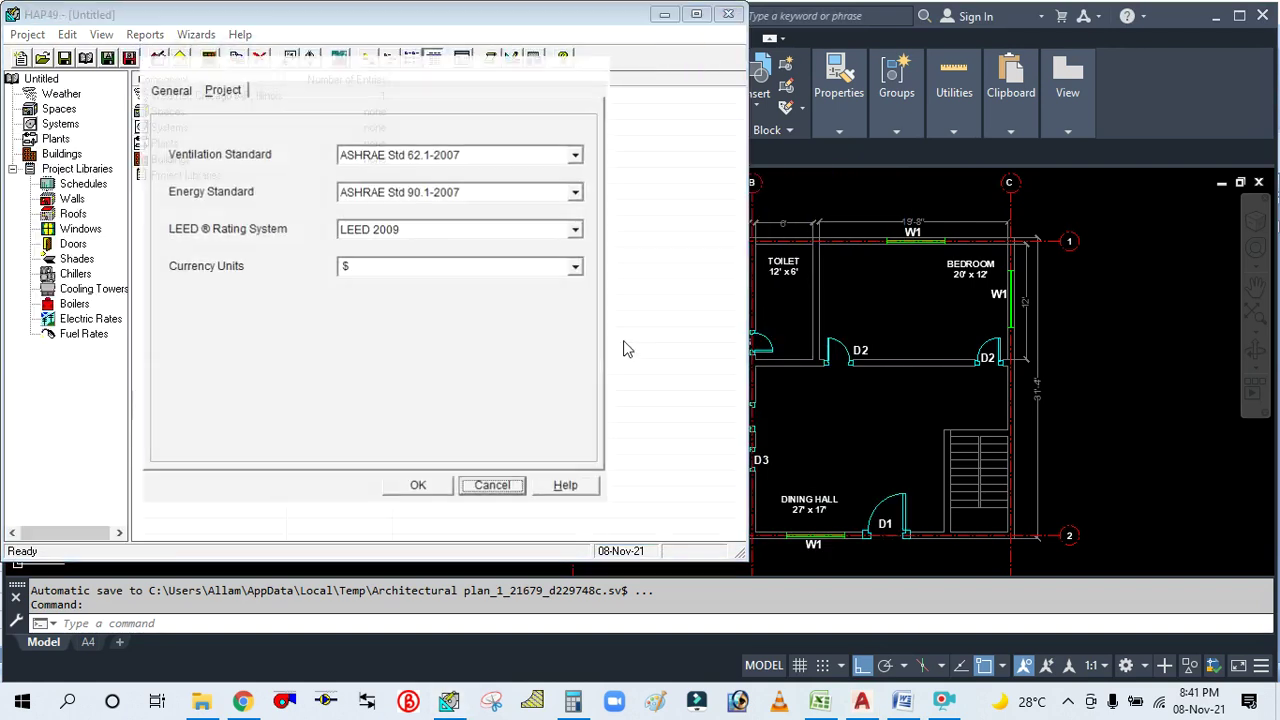
# Compare the new project's general and project preferences, including measurement units, ventilation standard, energy standard, LEED rating system and currency.
pyautogui.click(166, 90)
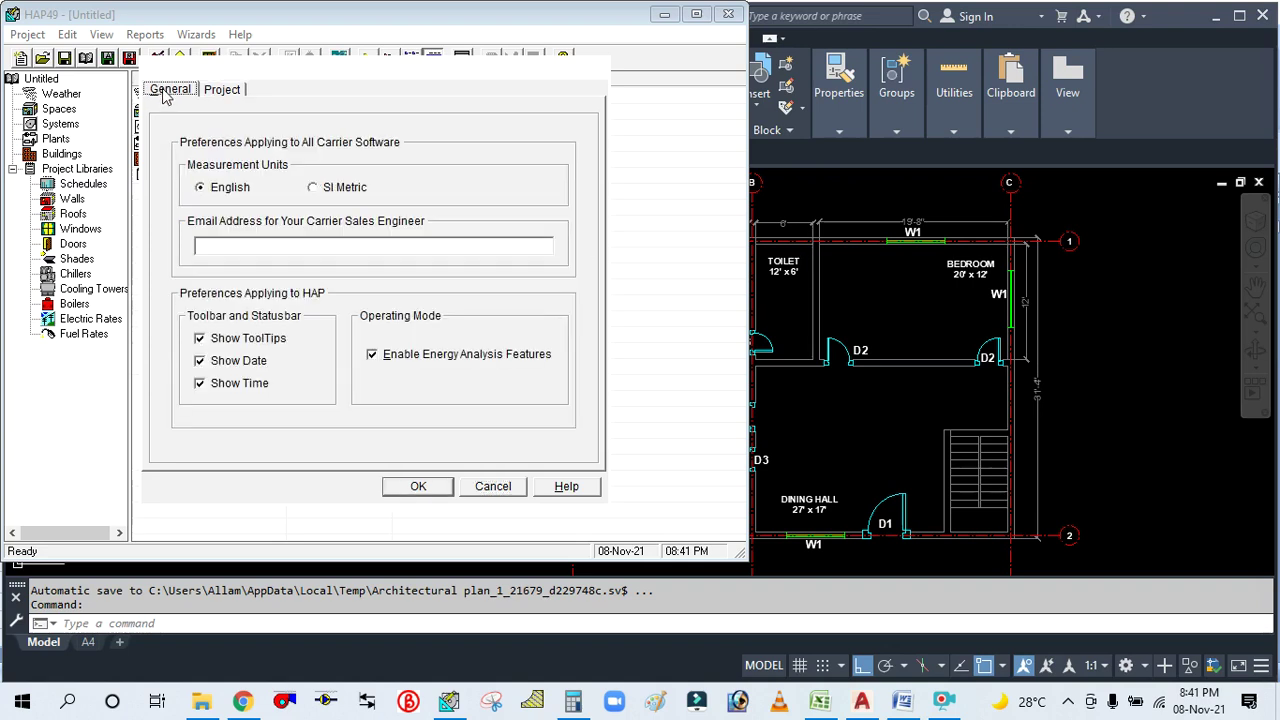
pyautogui.click(210, 90)
pyautogui.click(178, 91)
pyautogui.click(218, 91)
pyautogui.click(183, 93)
pyautogui.click(224, 93)
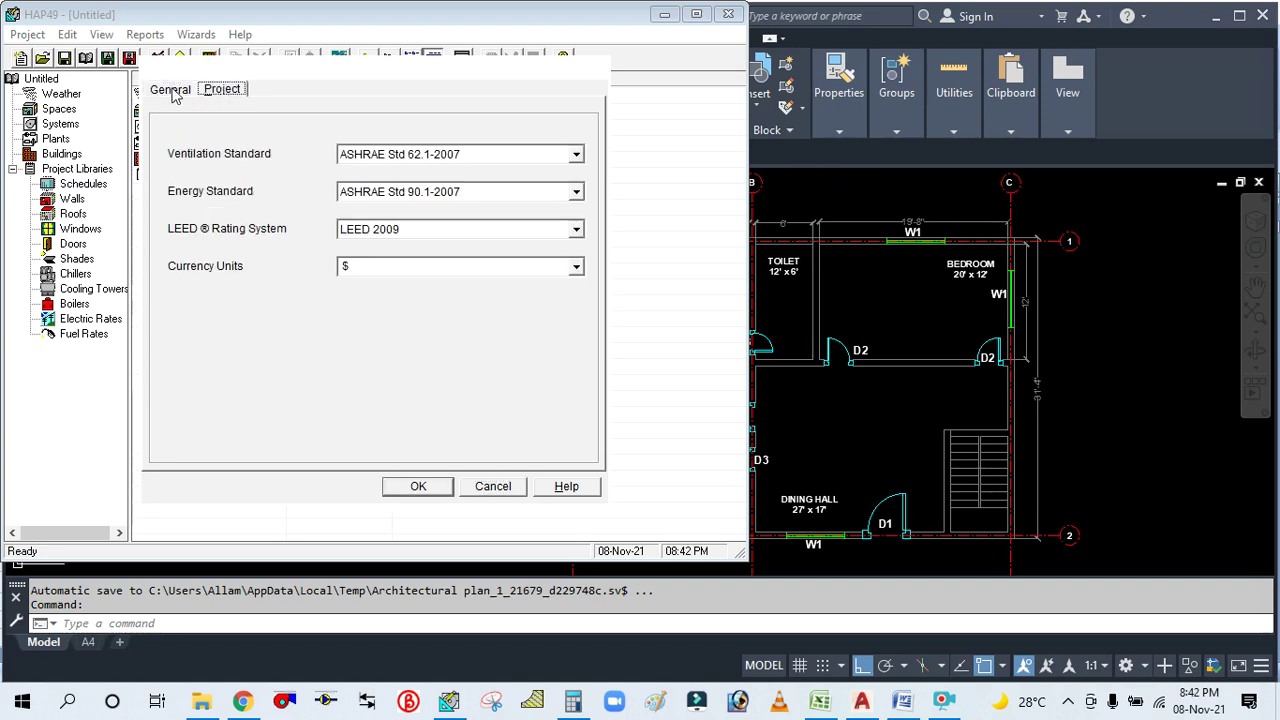
pyautogui.click(176, 93)
pyautogui.moveTo(240, 75); pyautogui.dragTo(335, 40)
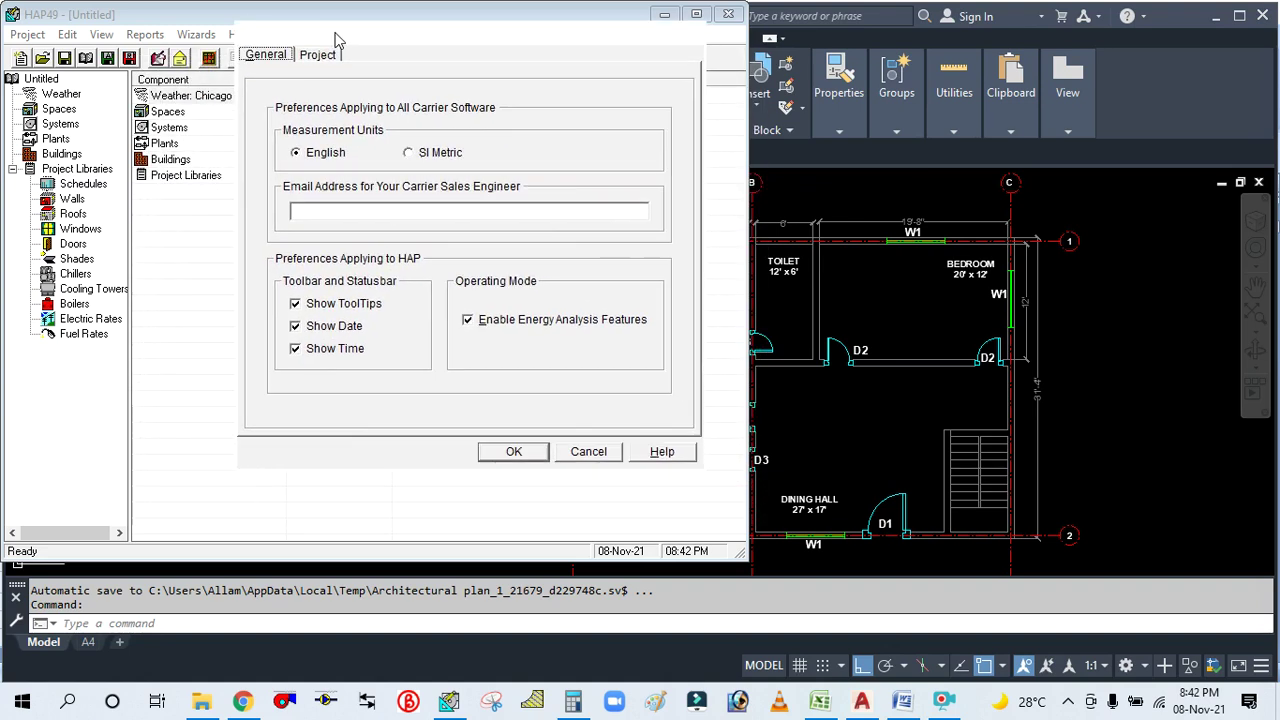
pyautogui.click(316, 56)
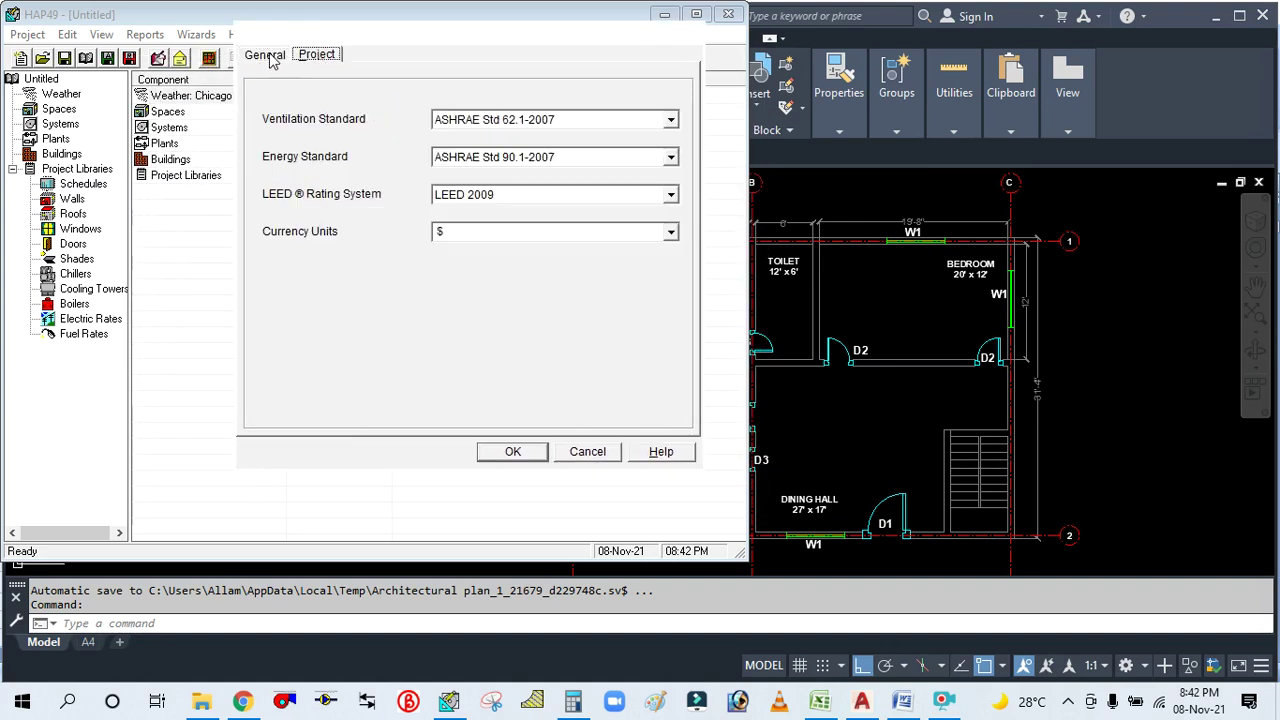
pyautogui.click(270, 56)
pyautogui.click(322, 58)
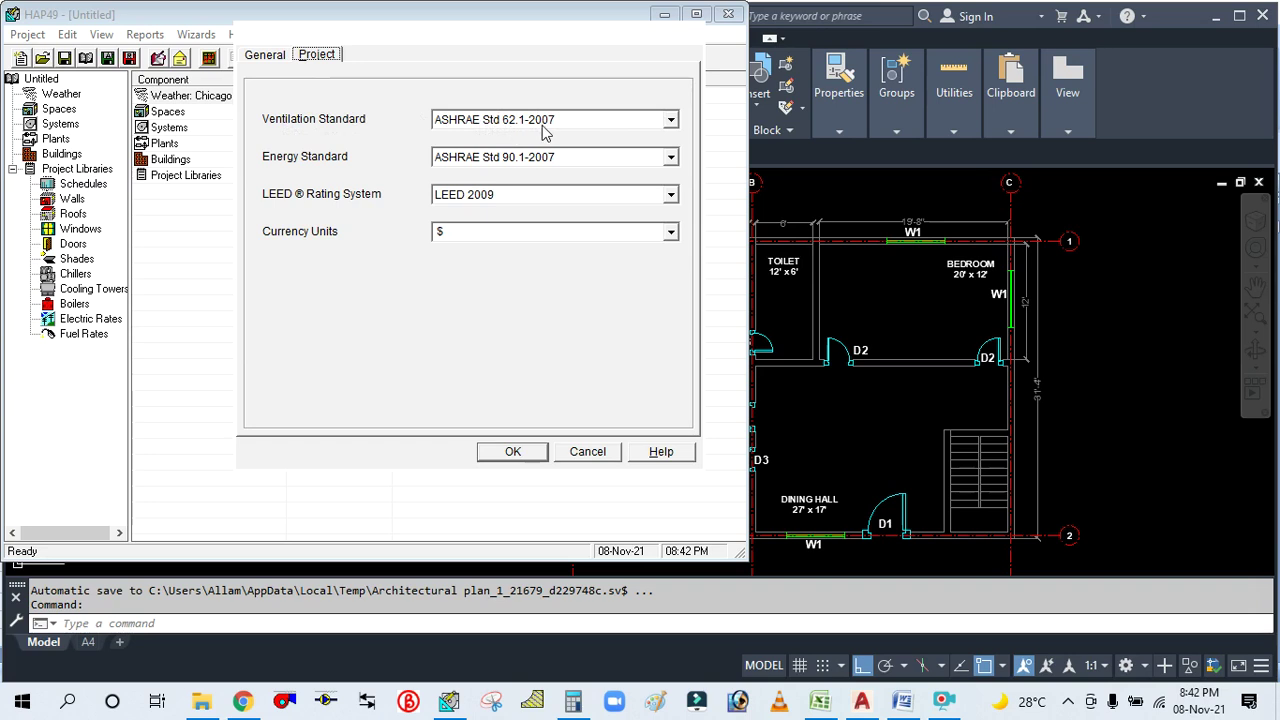
# Set the ventilation standard to ASHRAE Std 62.1-2010 and the energy standard to ASHRAE Std 90.1-2010 in the project preferences.
pyautogui.click(671, 120)
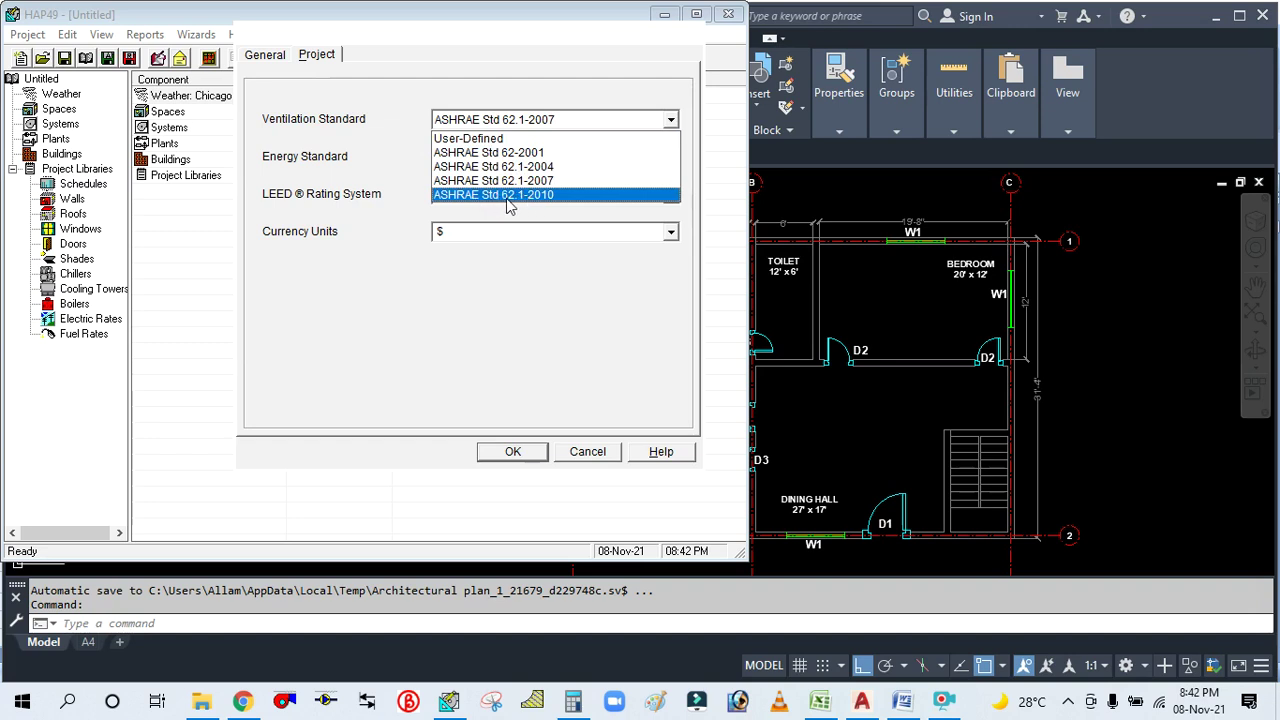
pyautogui.click(545, 200)
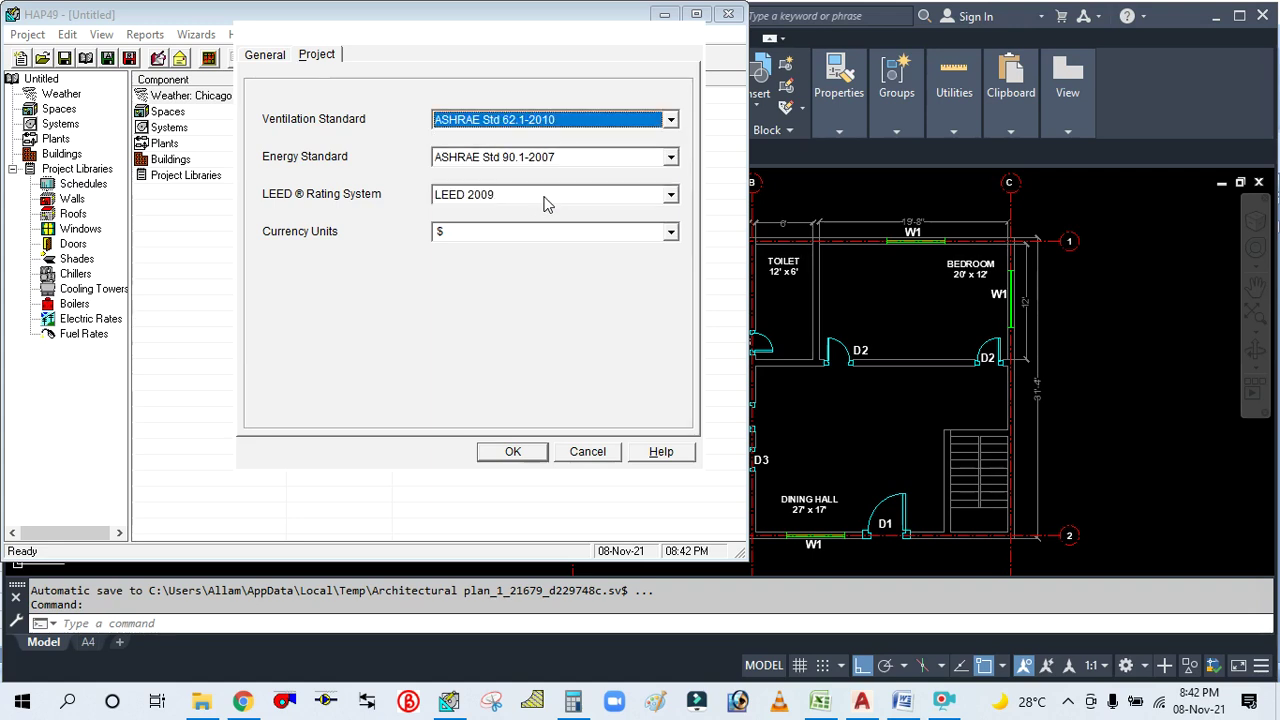
pyautogui.click(620, 161)
pyautogui.click(558, 204)
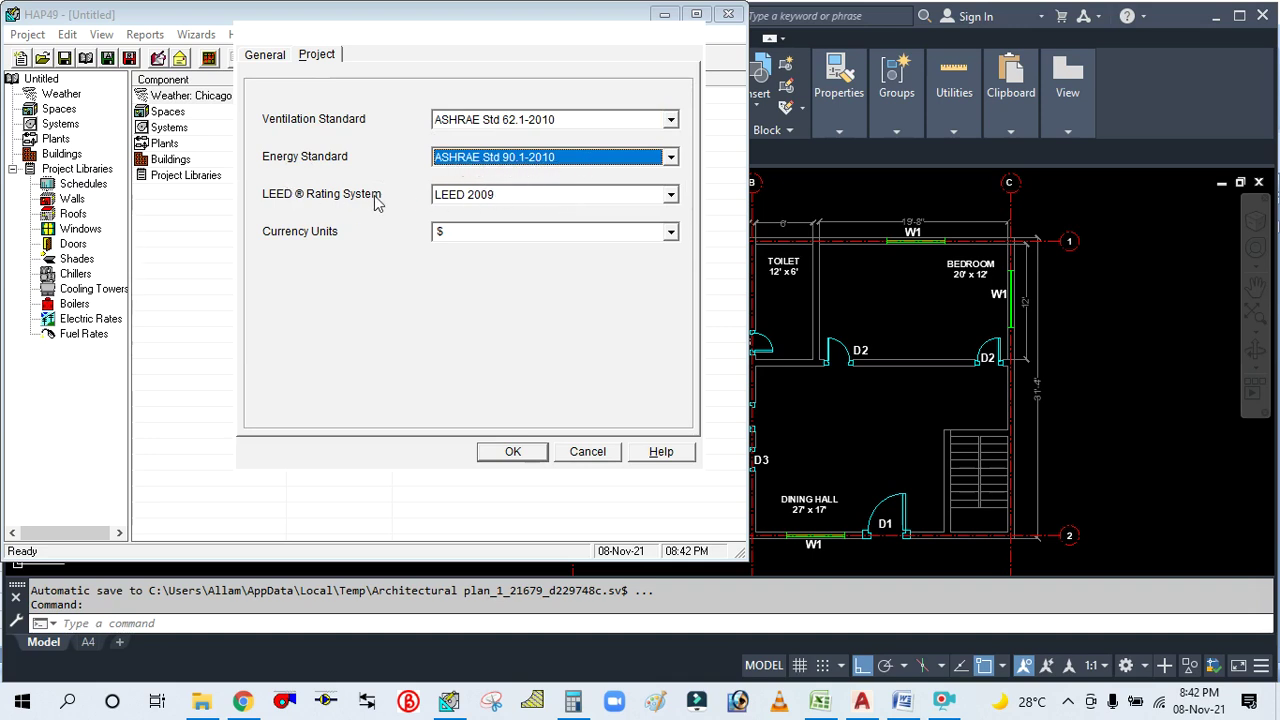
# Choose LEED 2009 as the rating system, set the currency units to AED and accept the preferences.
pyautogui.click(586, 195)
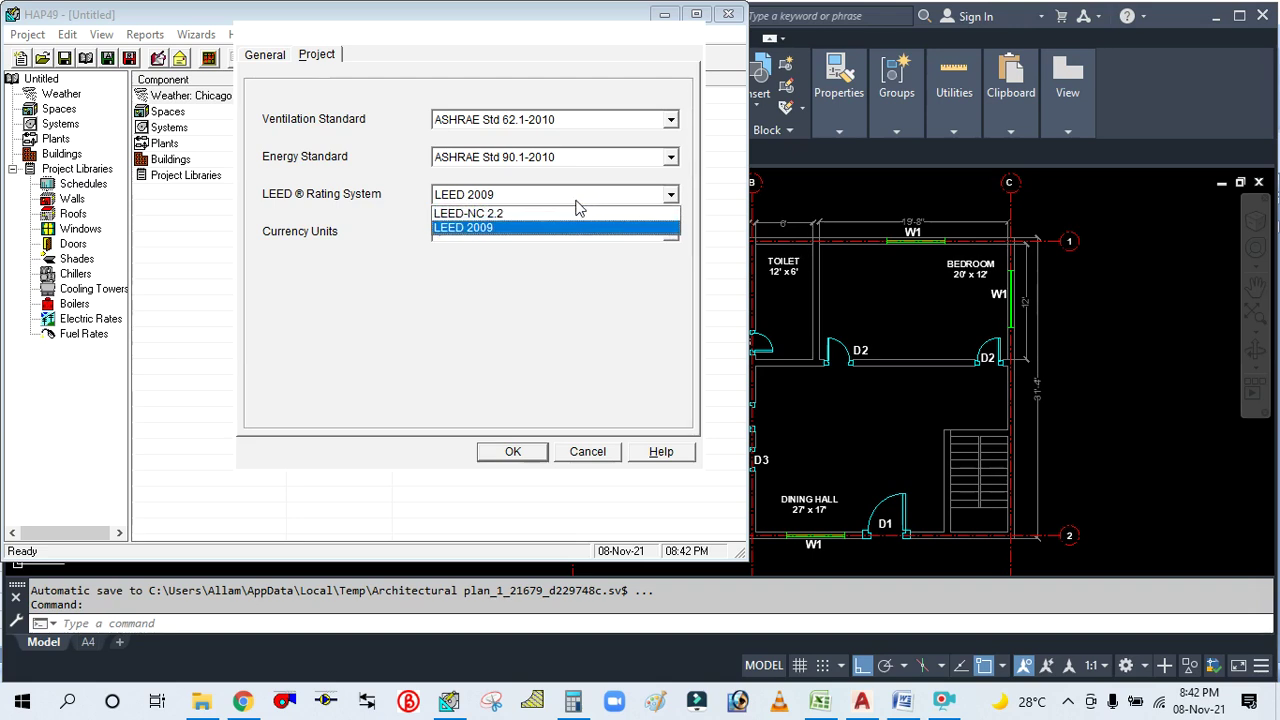
pyautogui.click(505, 229)
pyautogui.click(477, 236)
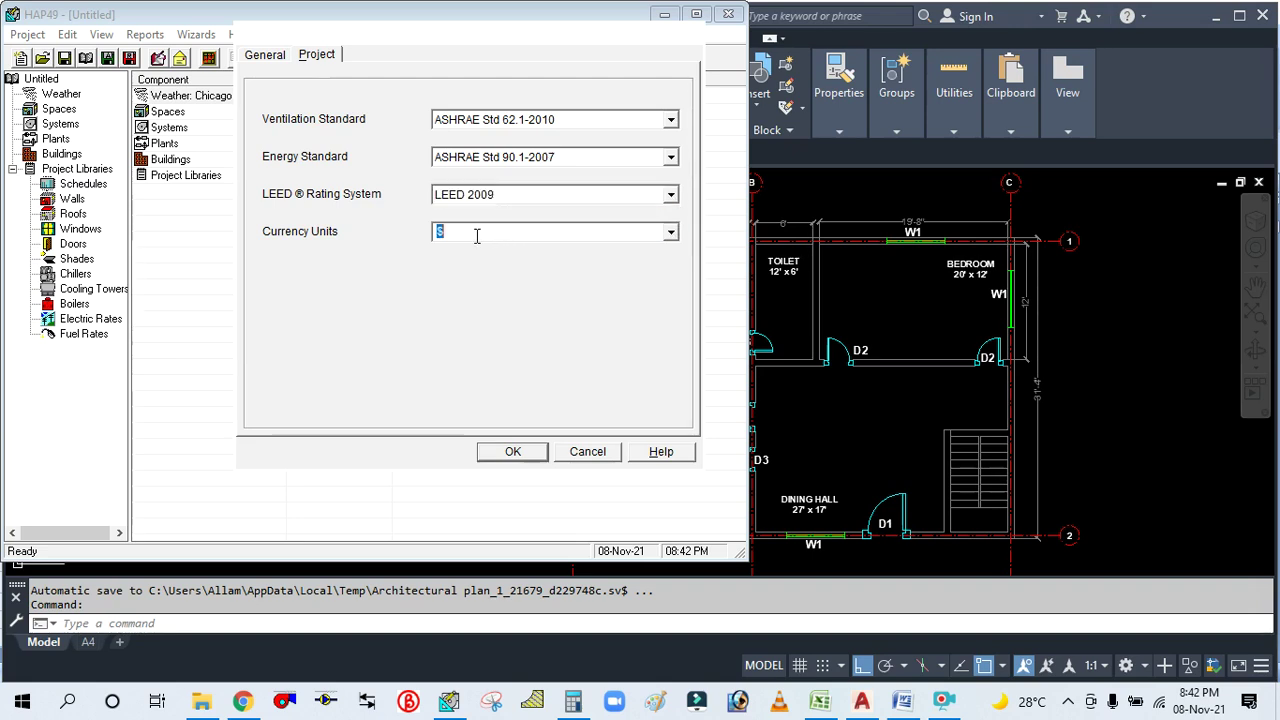
pyautogui.write('AED')
pyautogui.click(505, 451)
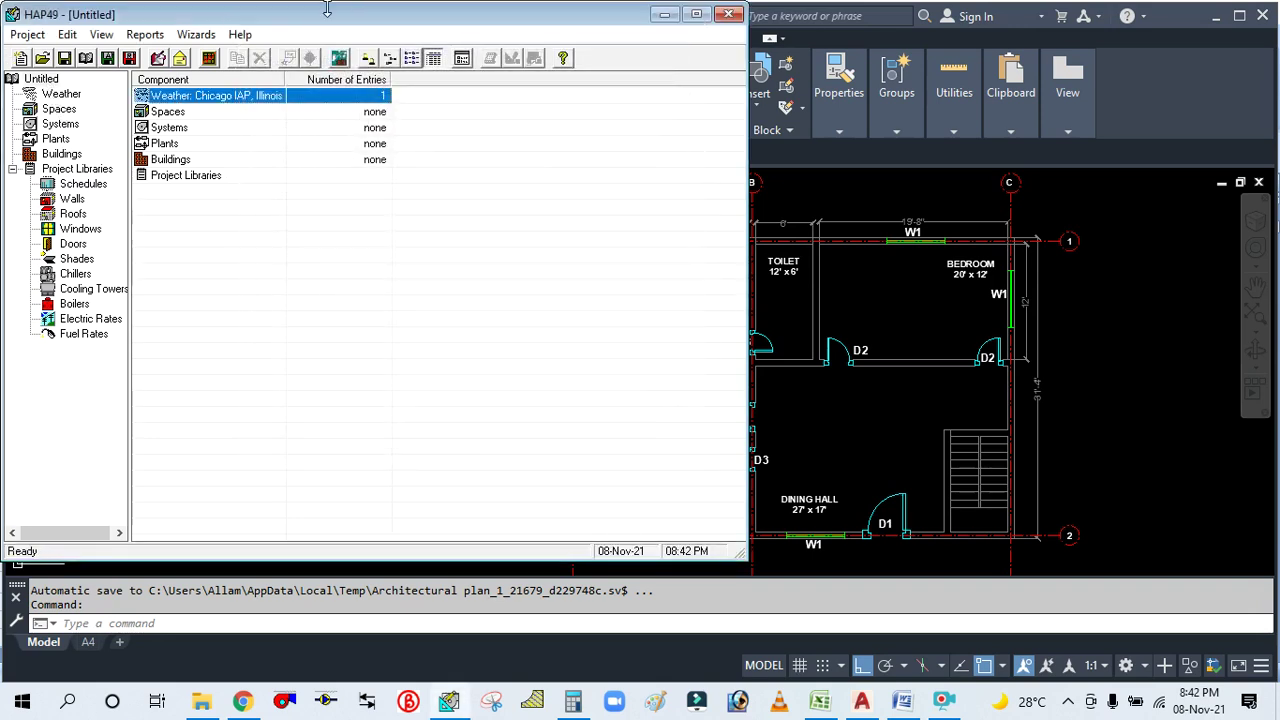
# Maximize HAP and fill in the project properties: name OMB BUILDING, number 0001, contact name SEC and contact type Designer.
pyautogui.doubleClick(305, 27)
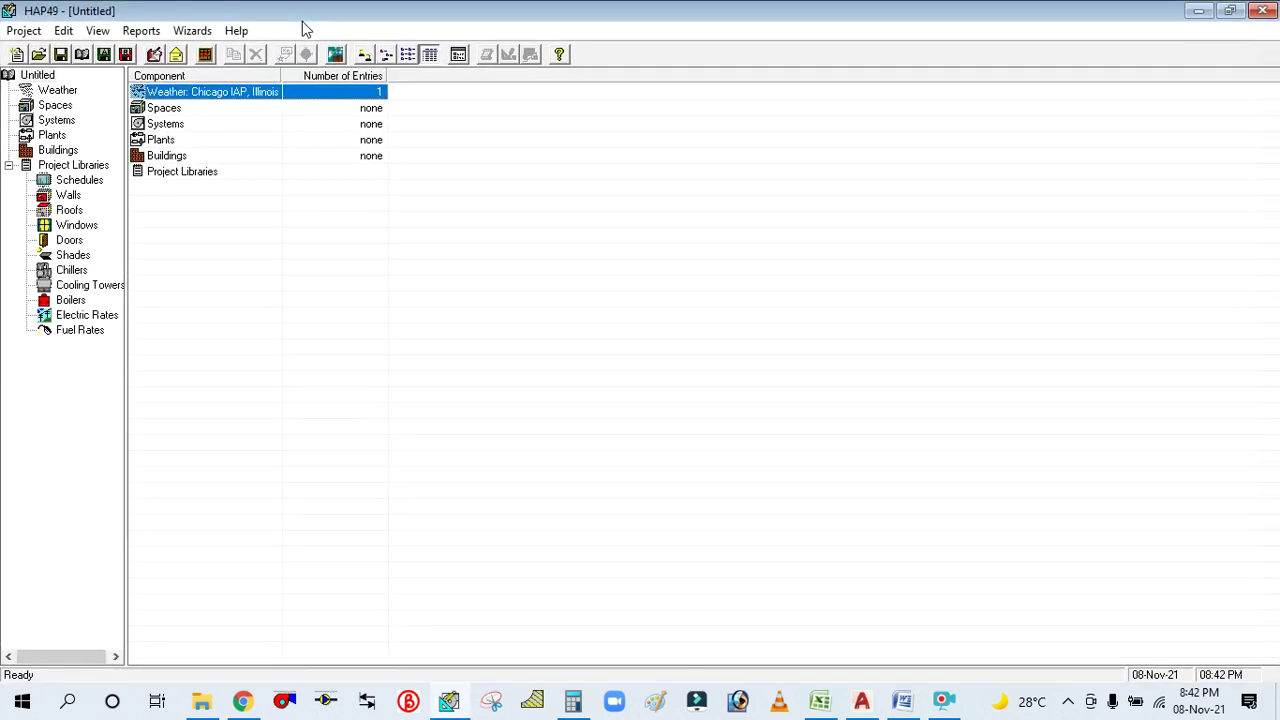
pyautogui.click(36, 76)
pyautogui.rightClick(34, 77)
pyautogui.click(68, 88)
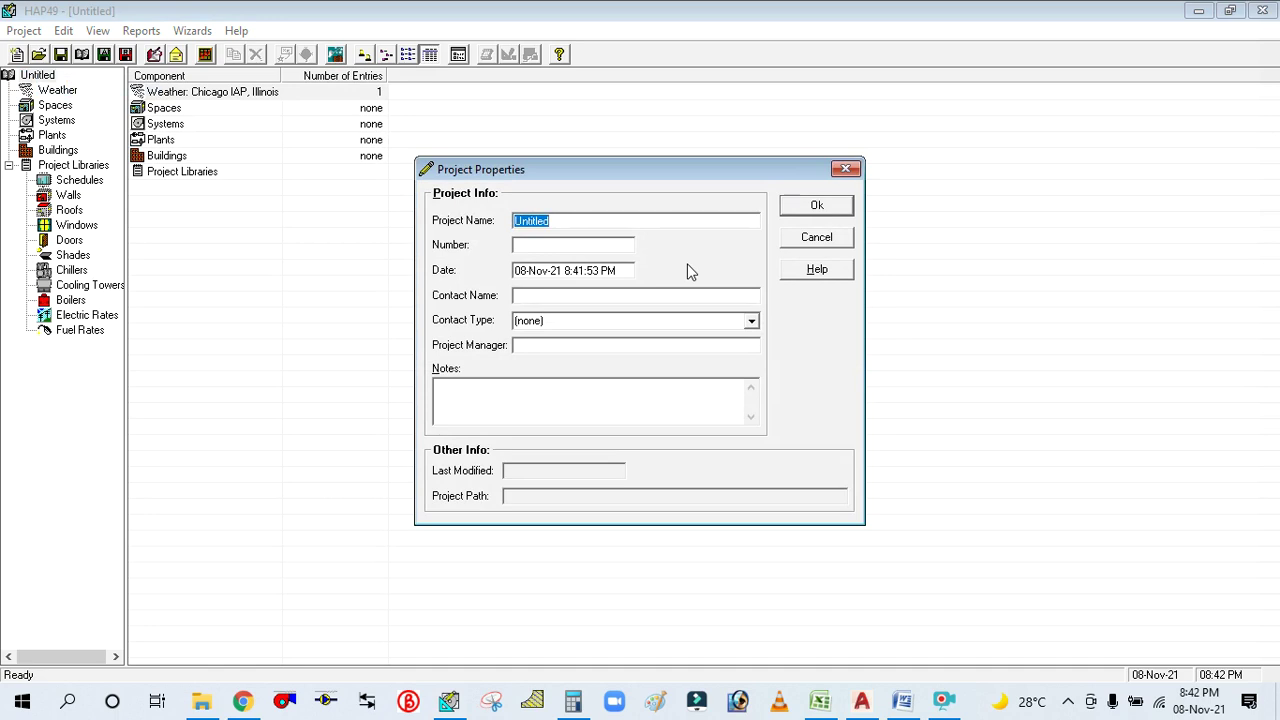
pyautogui.write('OMB BUILDING')
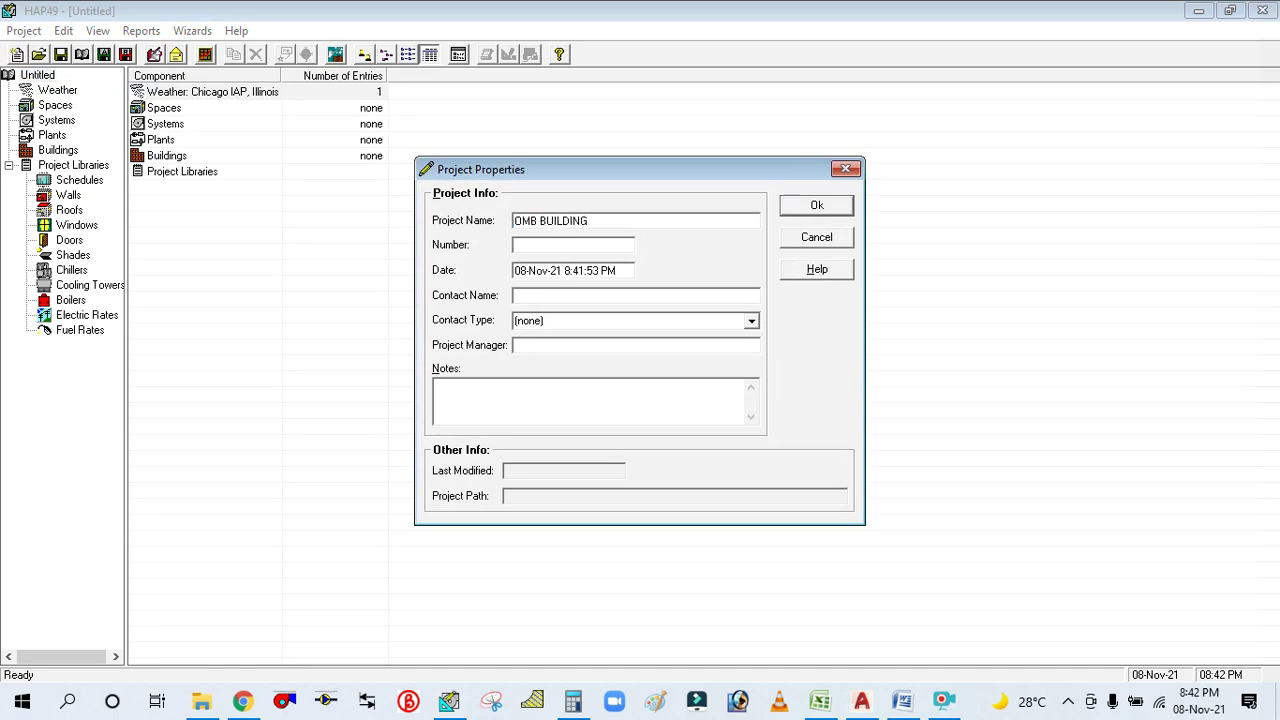
pyautogui.click(541, 241)
pyautogui.click(621, 321)
pyautogui.click(751, 321)
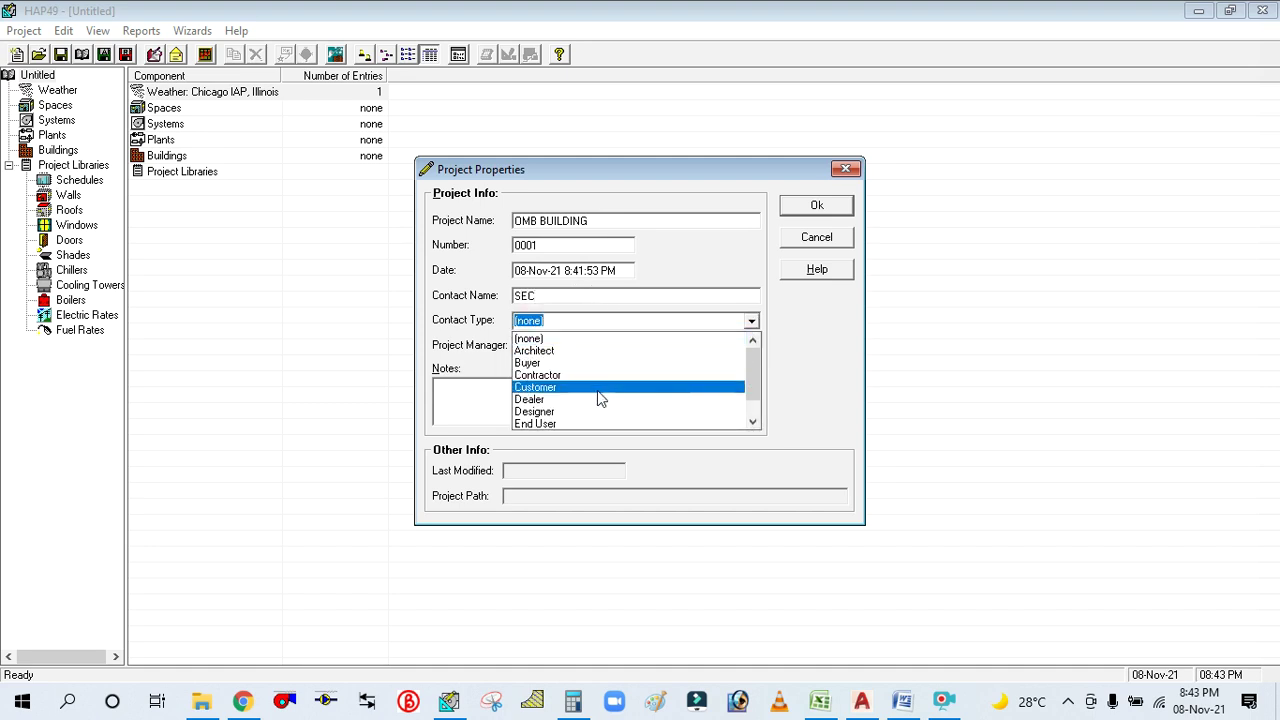
pyautogui.click(572, 413)
pyautogui.click(817, 207)
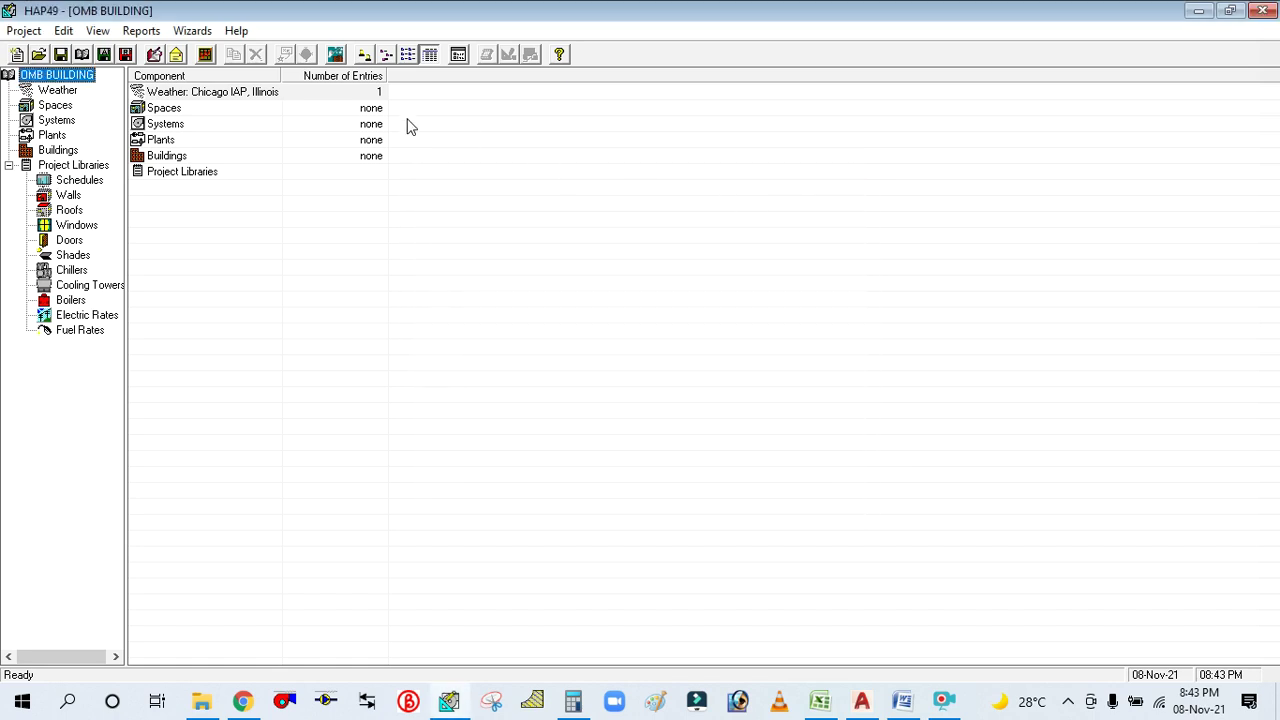
# Open the project's weather properties and examine the design parameters, design temperatures, design solar and simulation data.
pyautogui.click(55, 91)
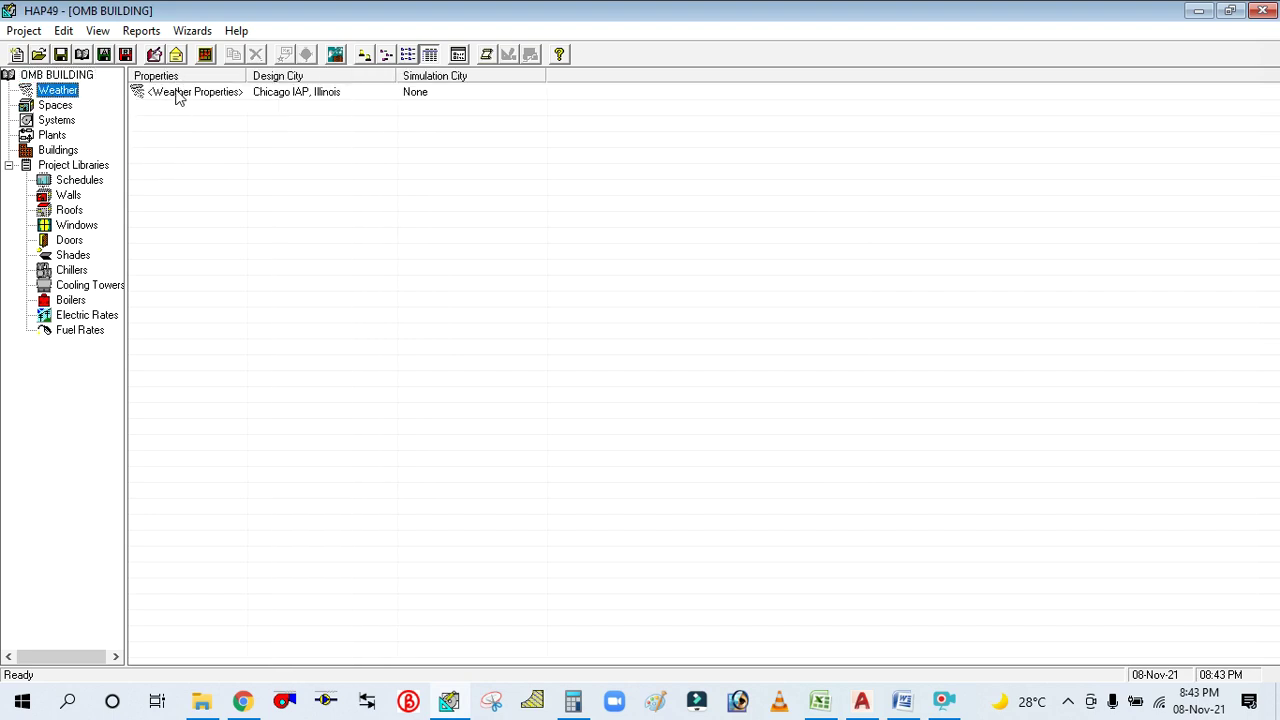
pyautogui.doubleClick(206, 96)
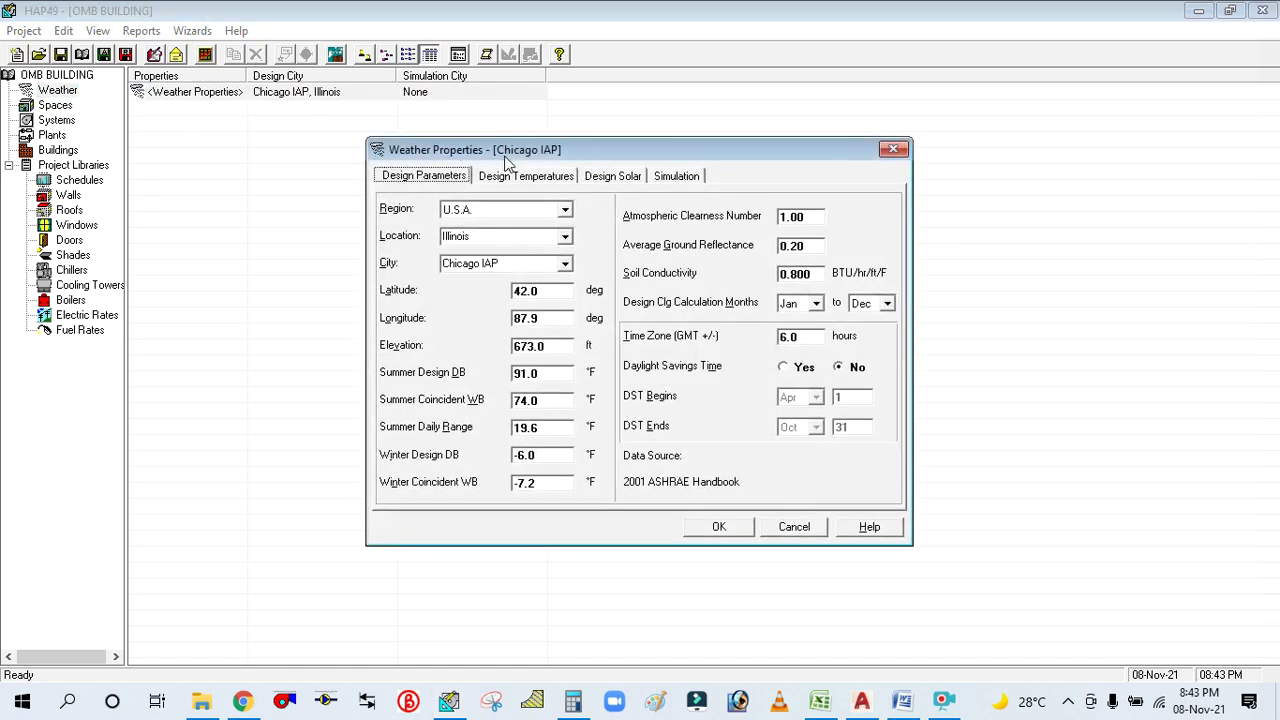
pyautogui.moveTo(532, 143); pyautogui.dragTo(582, 125)
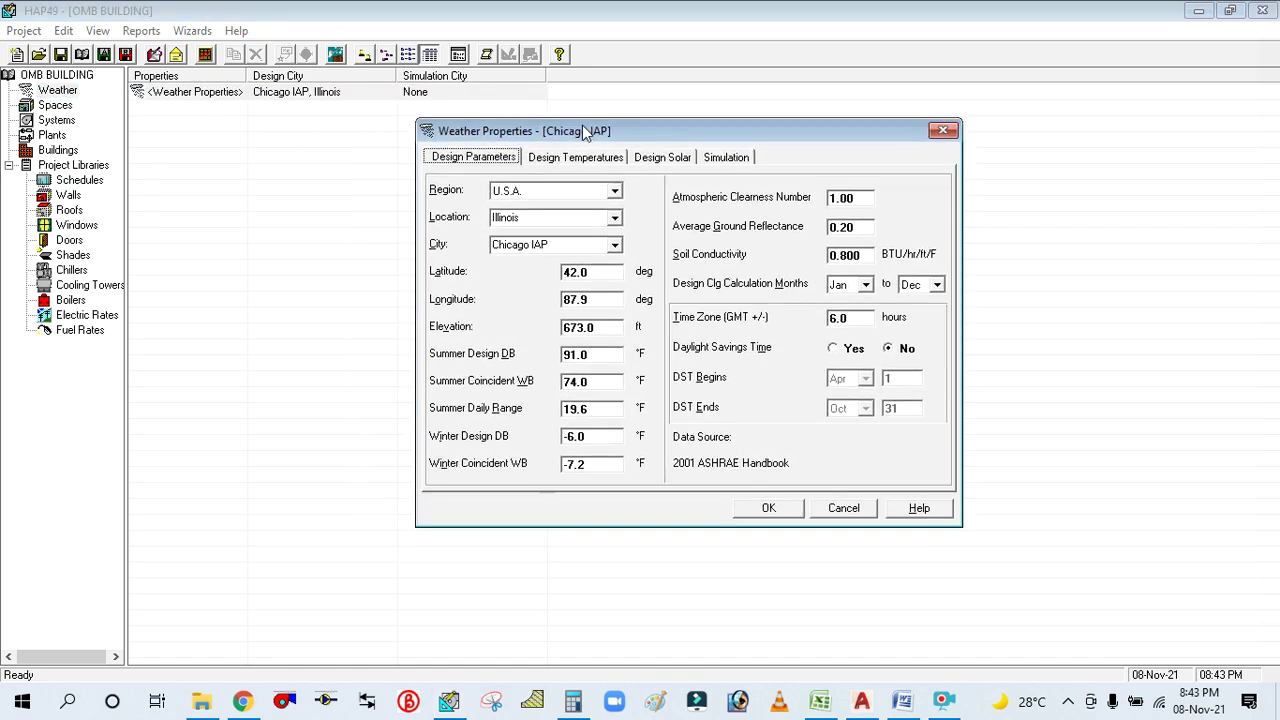
pyautogui.click(549, 166)
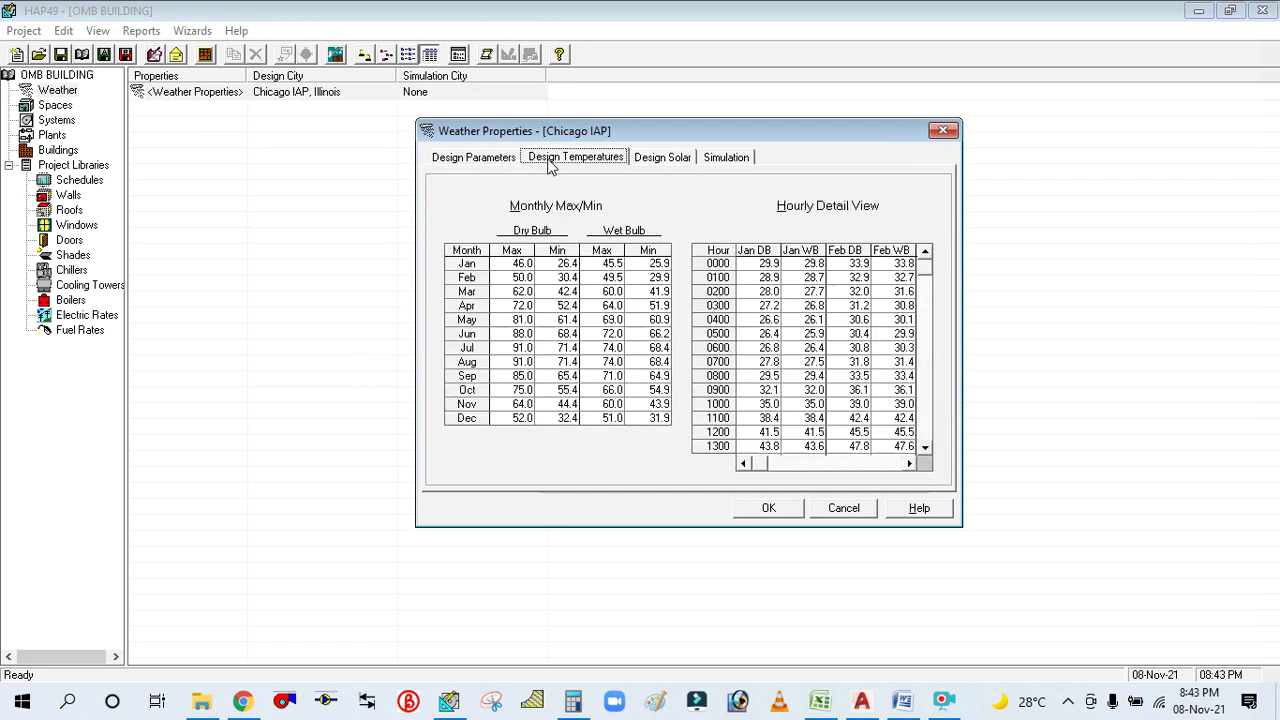
pyautogui.click(651, 163)
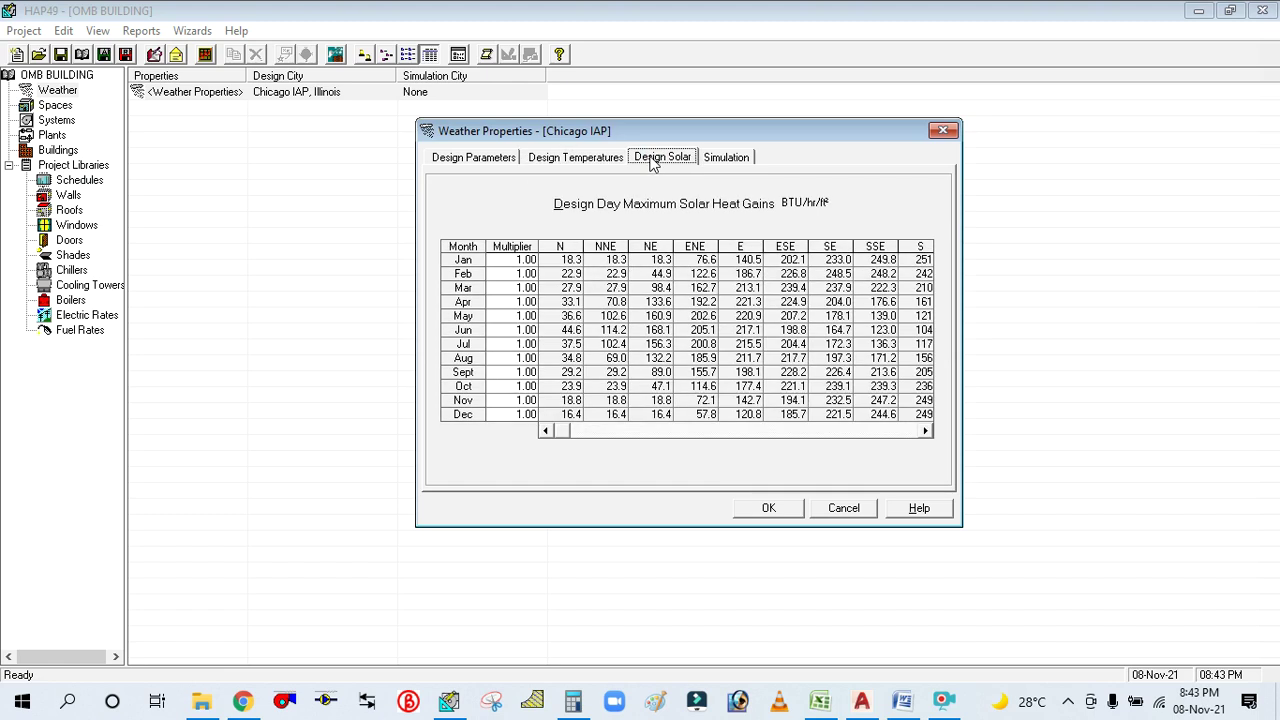
pyautogui.click(712, 160)
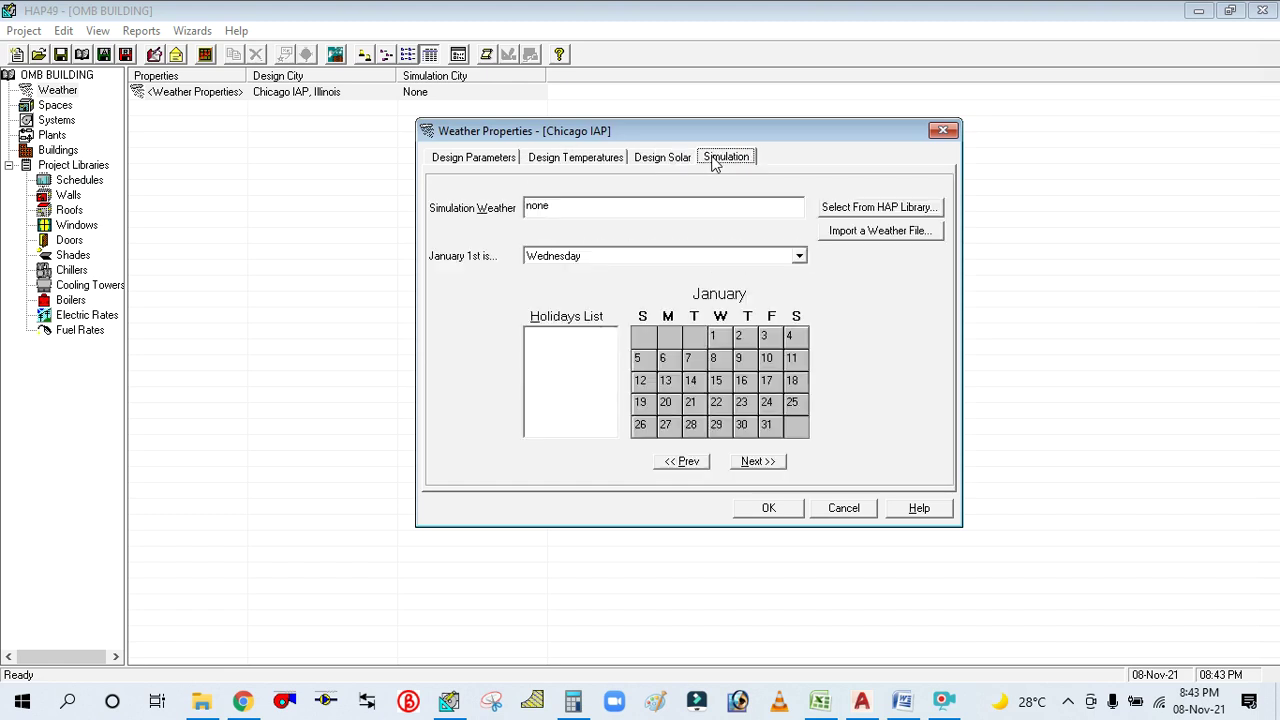
pyautogui.click(488, 160)
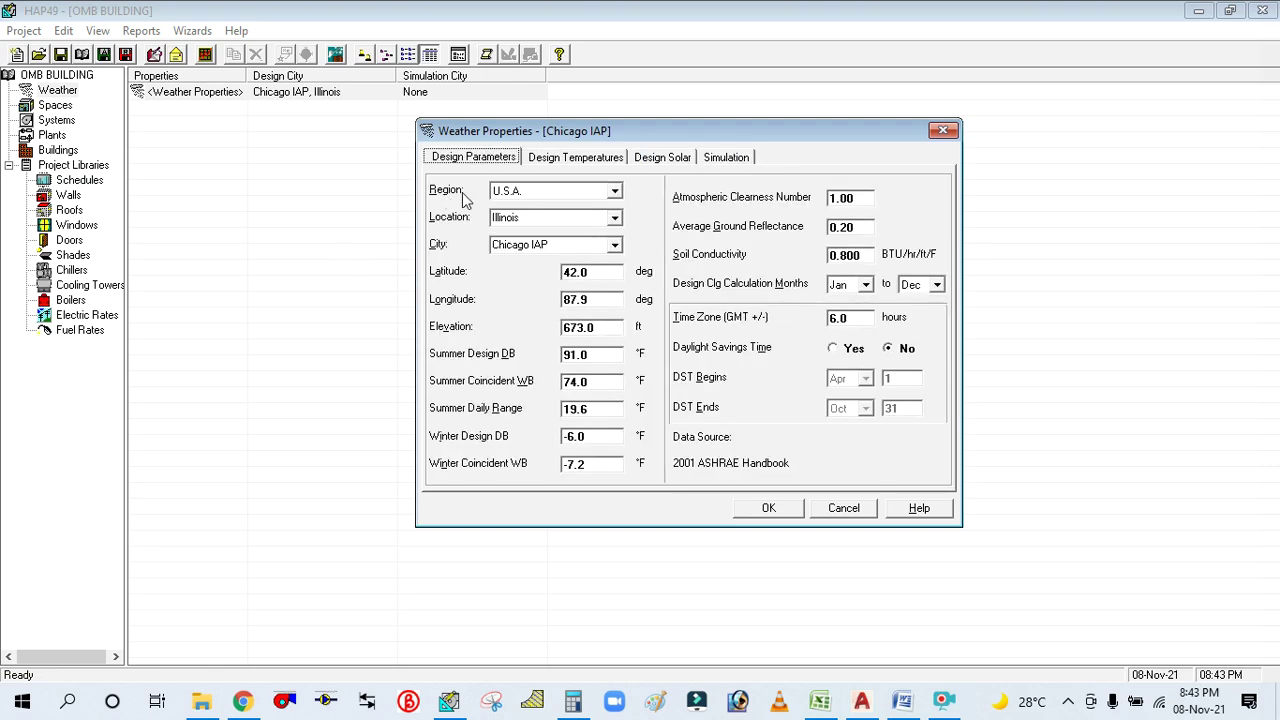
# Set the weather region to Middle East, the location to United Arab Emirates and the city to Dubai.
pyautogui.click(615, 191)
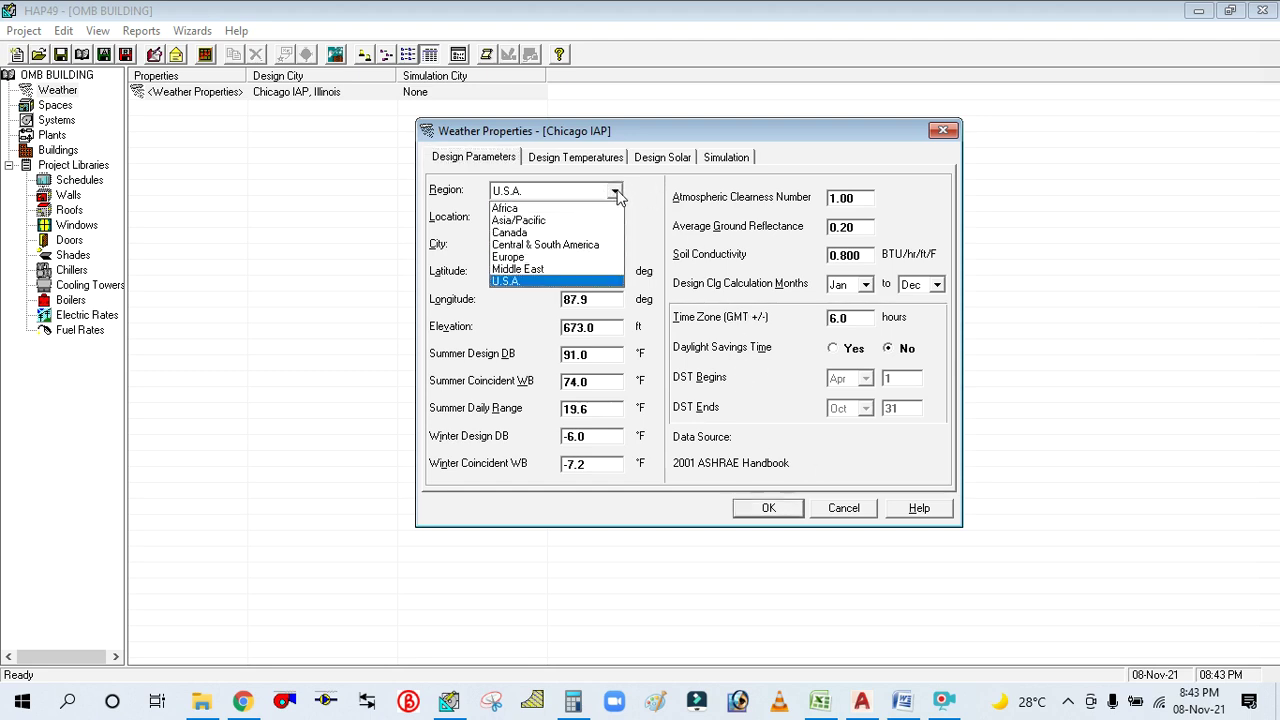
pyautogui.click(557, 269)
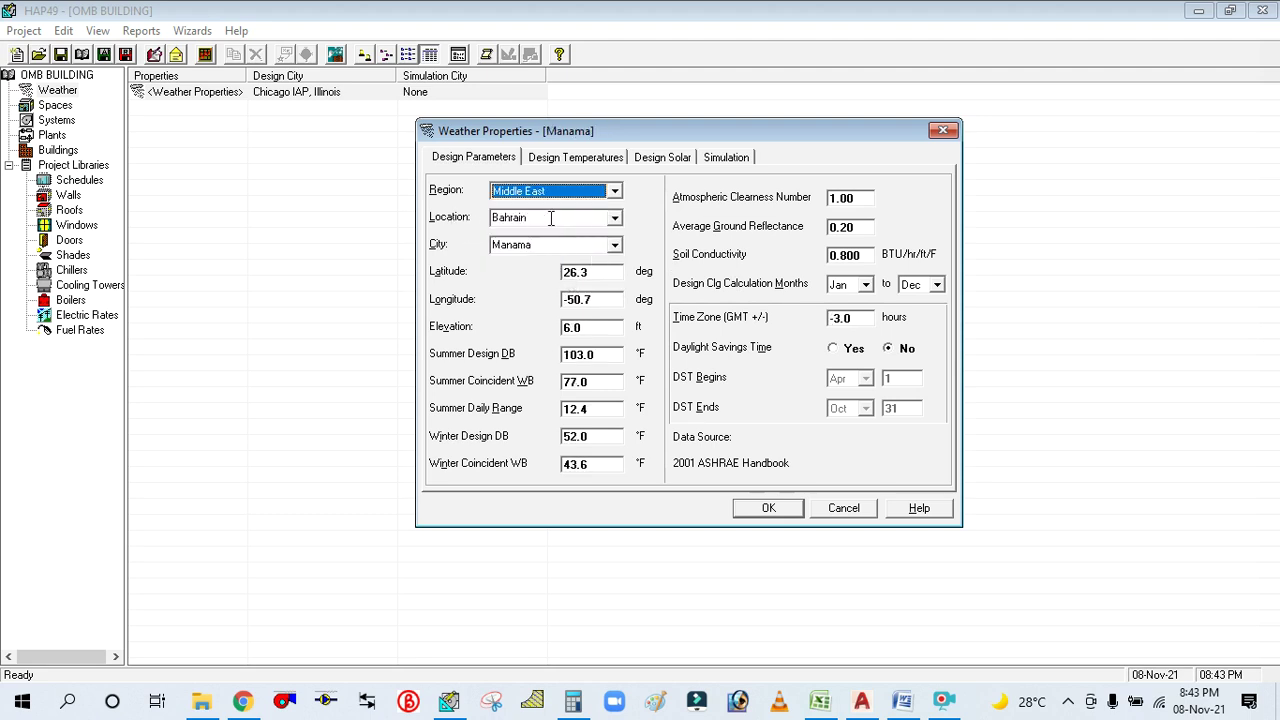
pyautogui.click(614, 218)
pyautogui.scroll(-2, 551, 298)
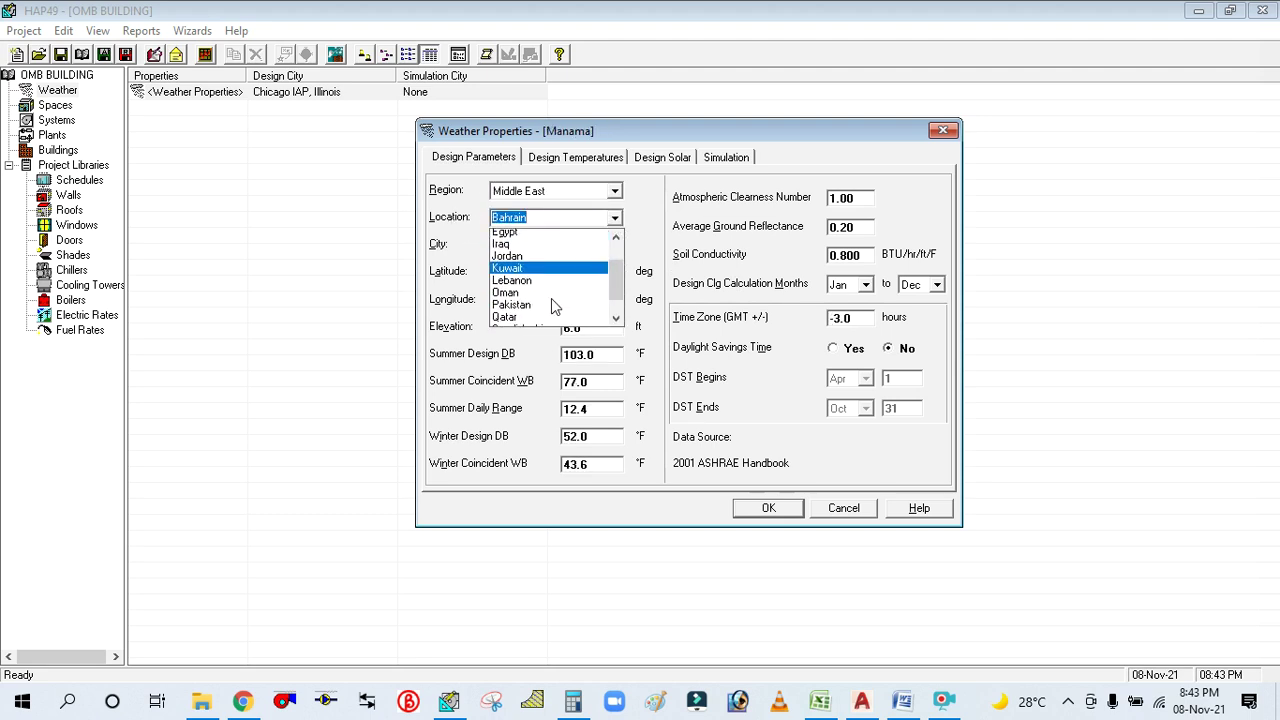
pyautogui.click(540, 320)
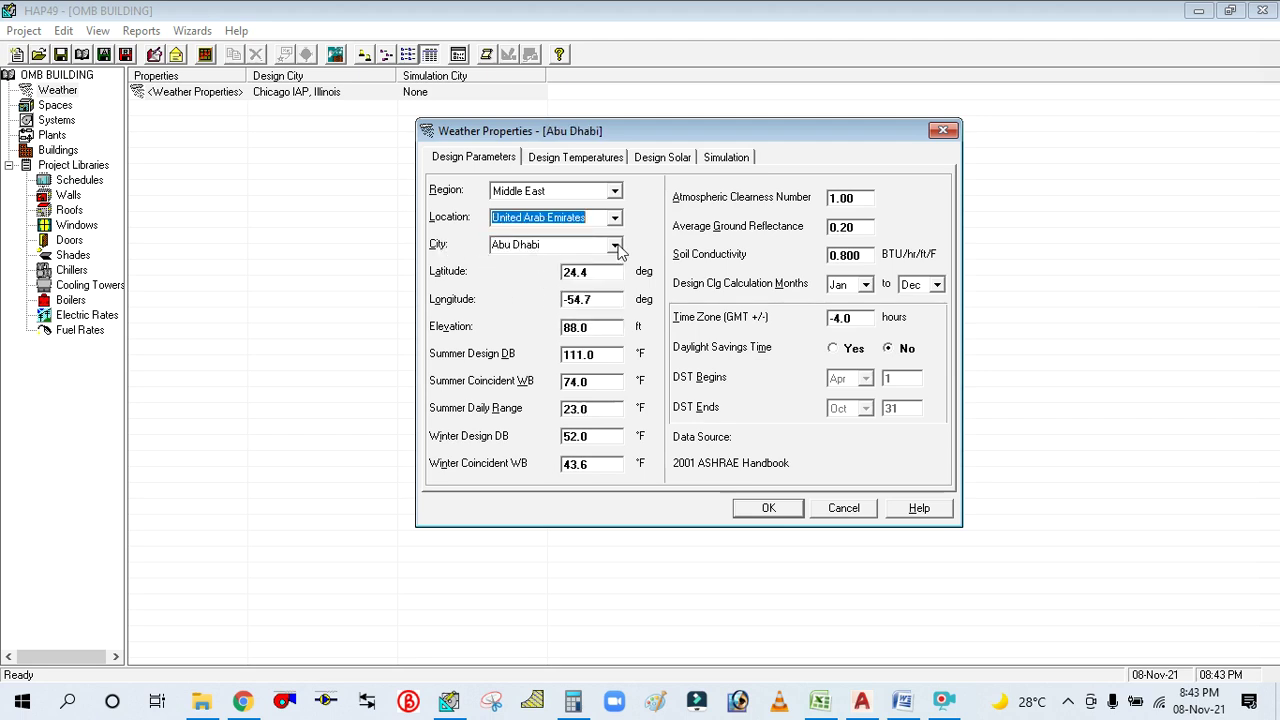
pyautogui.click(615, 246)
pyautogui.click(530, 276)
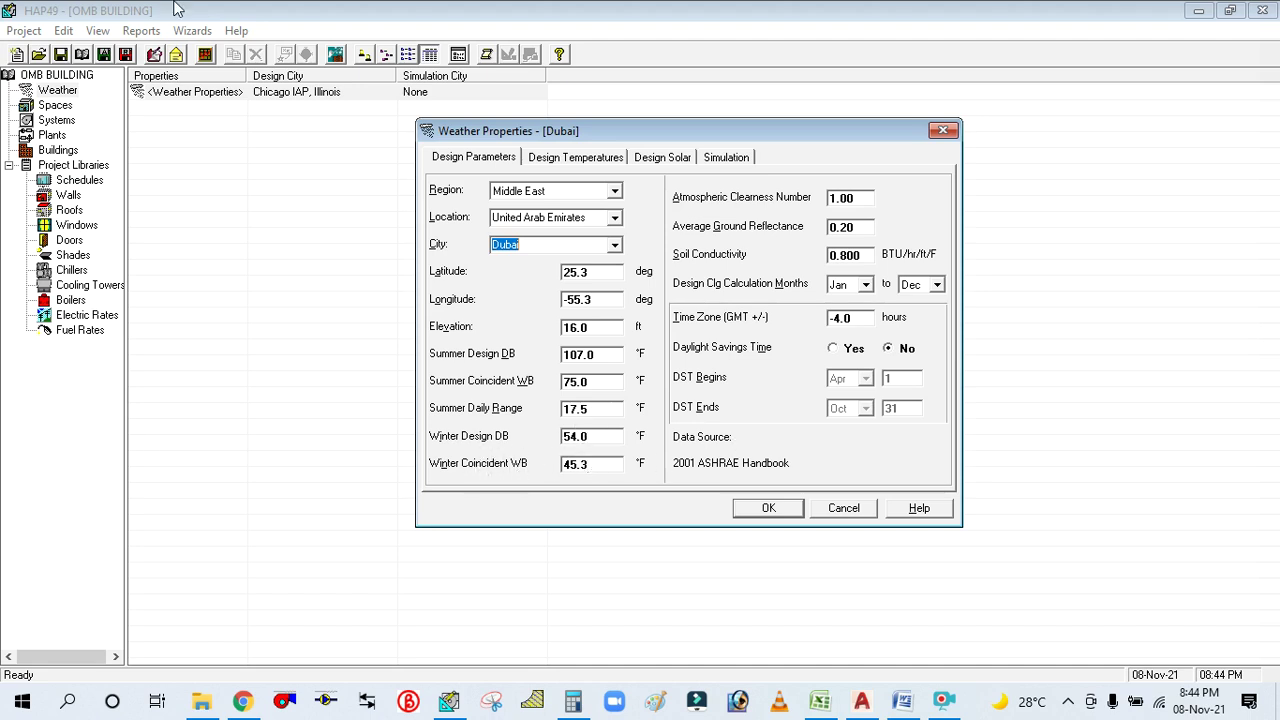
# Review Dubai's design temperatures, solar heat gains and simulation settings, and accept the weather properties.
pyautogui.click(612, 160)
pyautogui.click(645, 158)
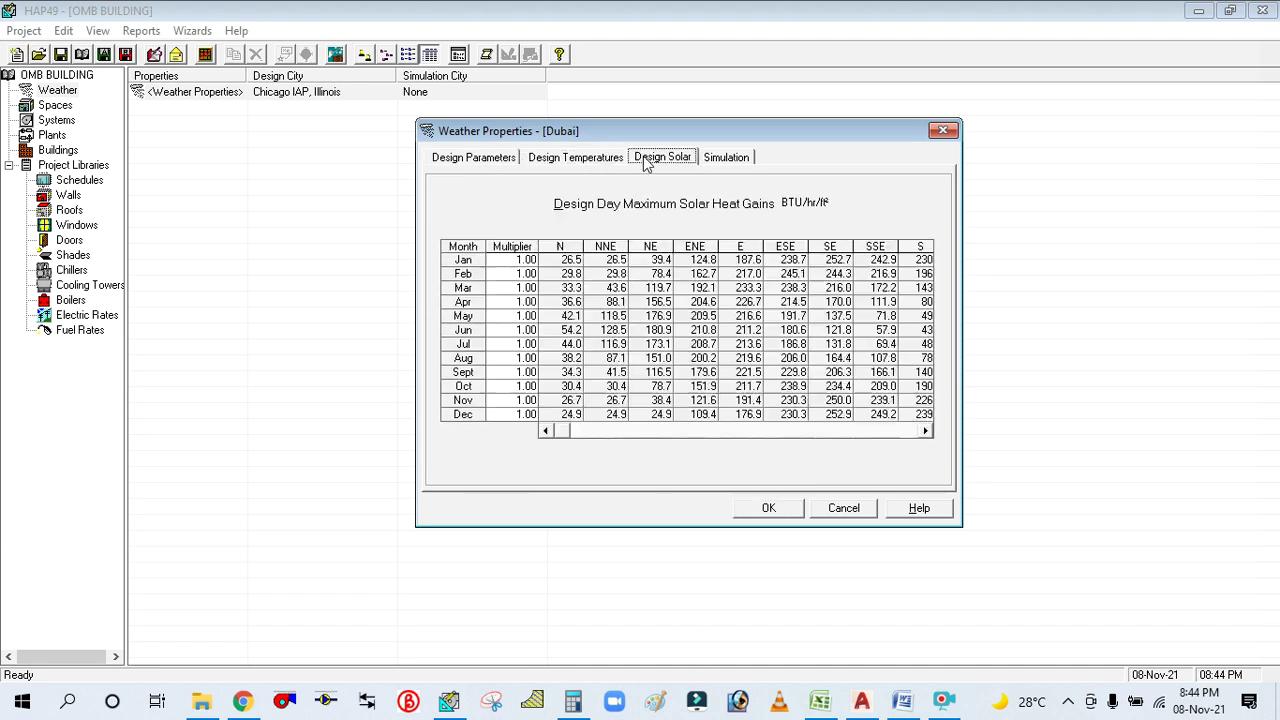
pyautogui.click(735, 160)
pyautogui.click(668, 160)
pyautogui.click(595, 158)
pyautogui.click(510, 160)
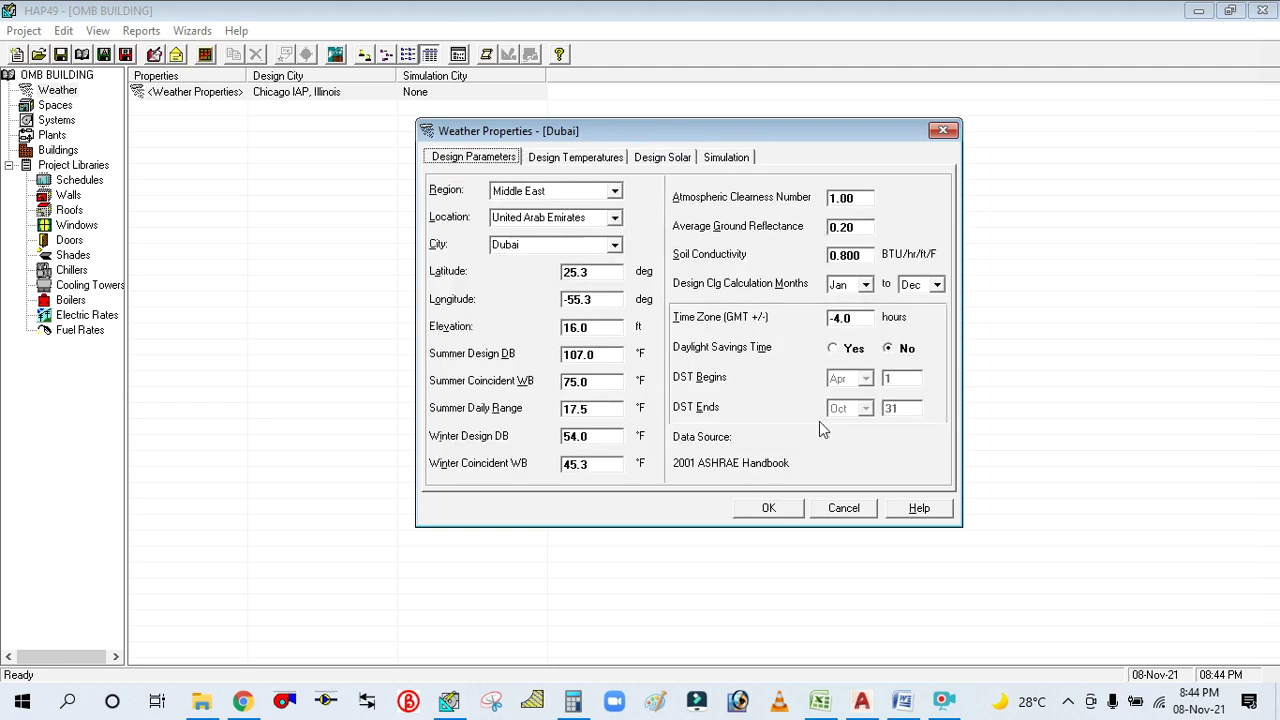
pyautogui.click(768, 508)
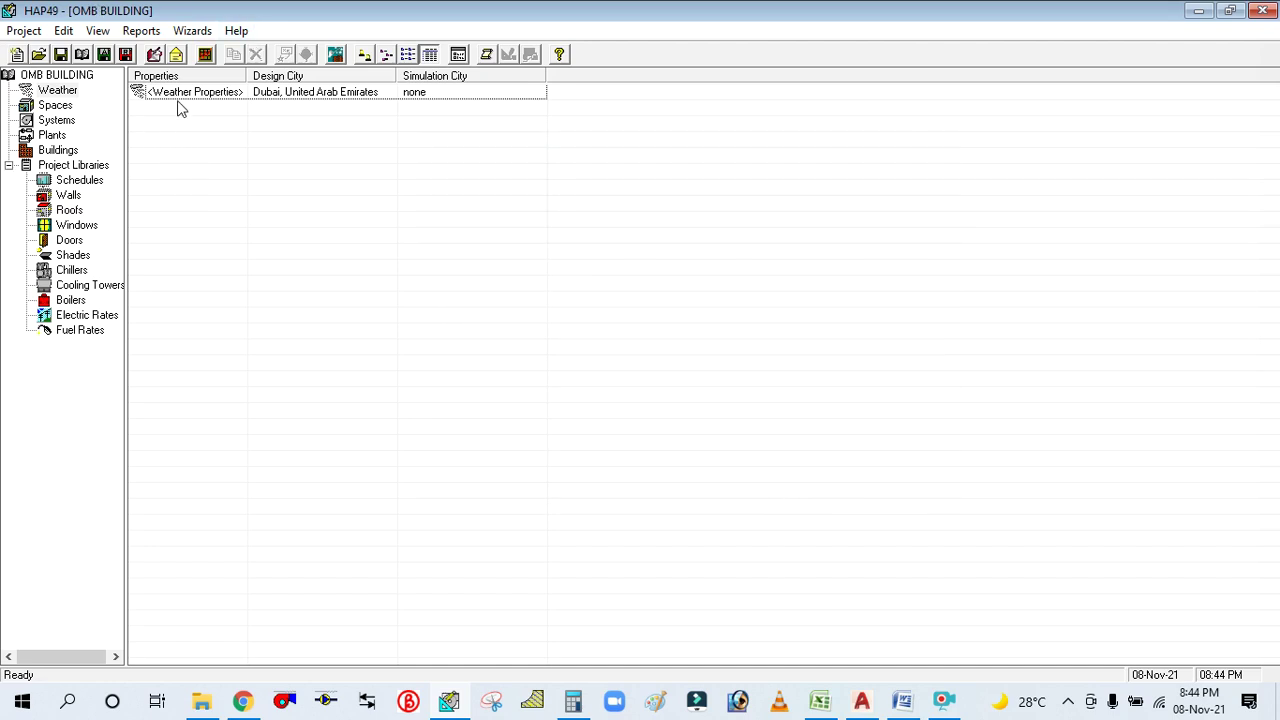
# Widen the project tree and start a new default schedule in the project's schedule library.
pyautogui.click(72, 181)
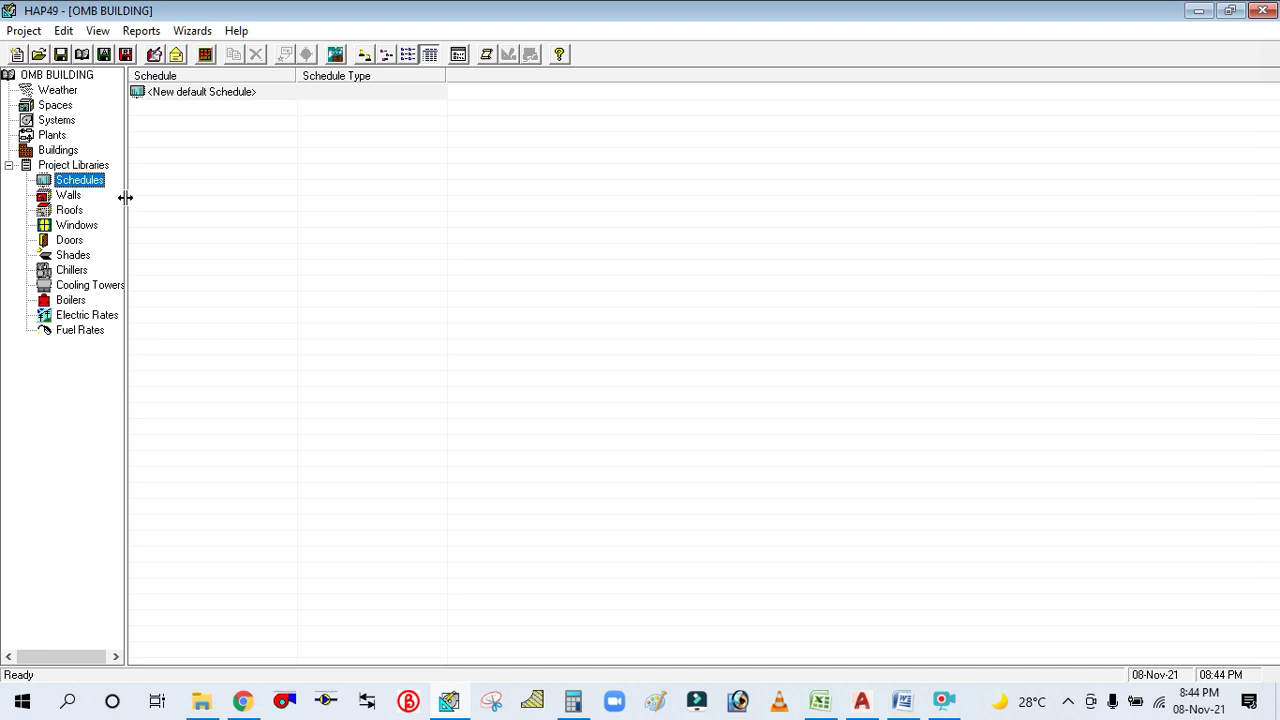
pyautogui.moveTo(125, 197); pyautogui.dragTo(162, 199)
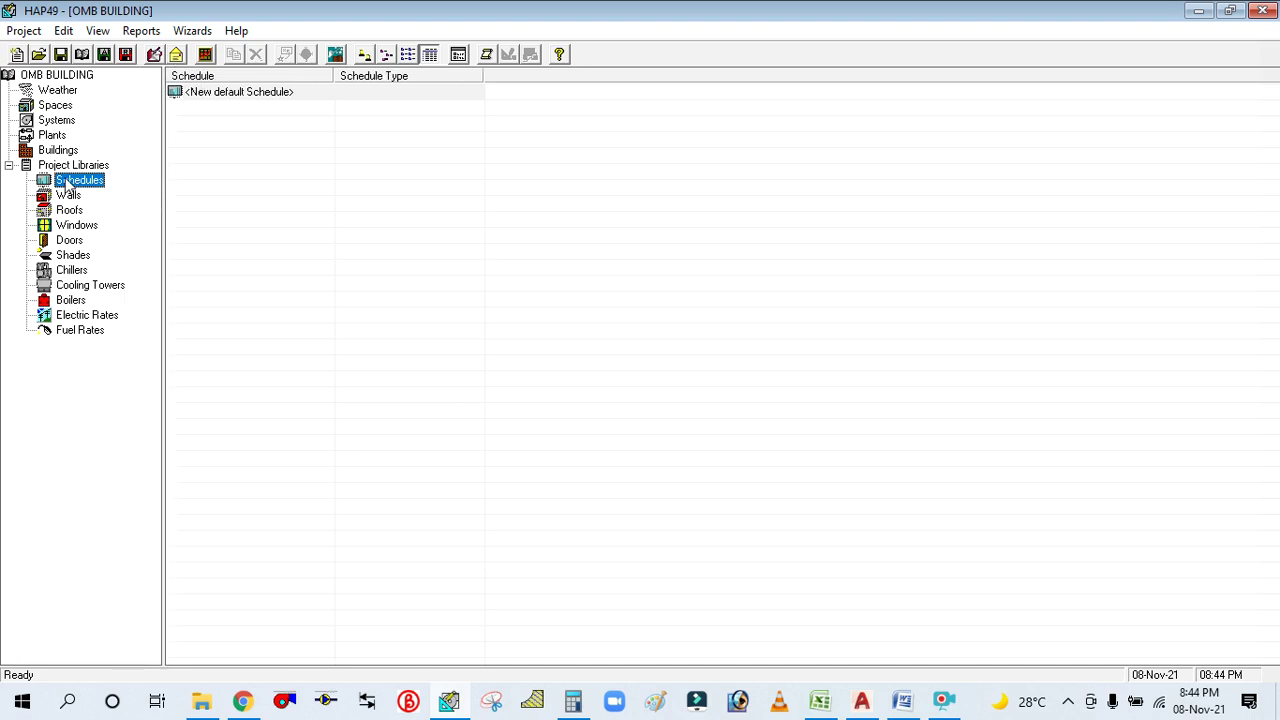
pyautogui.click(211, 93)
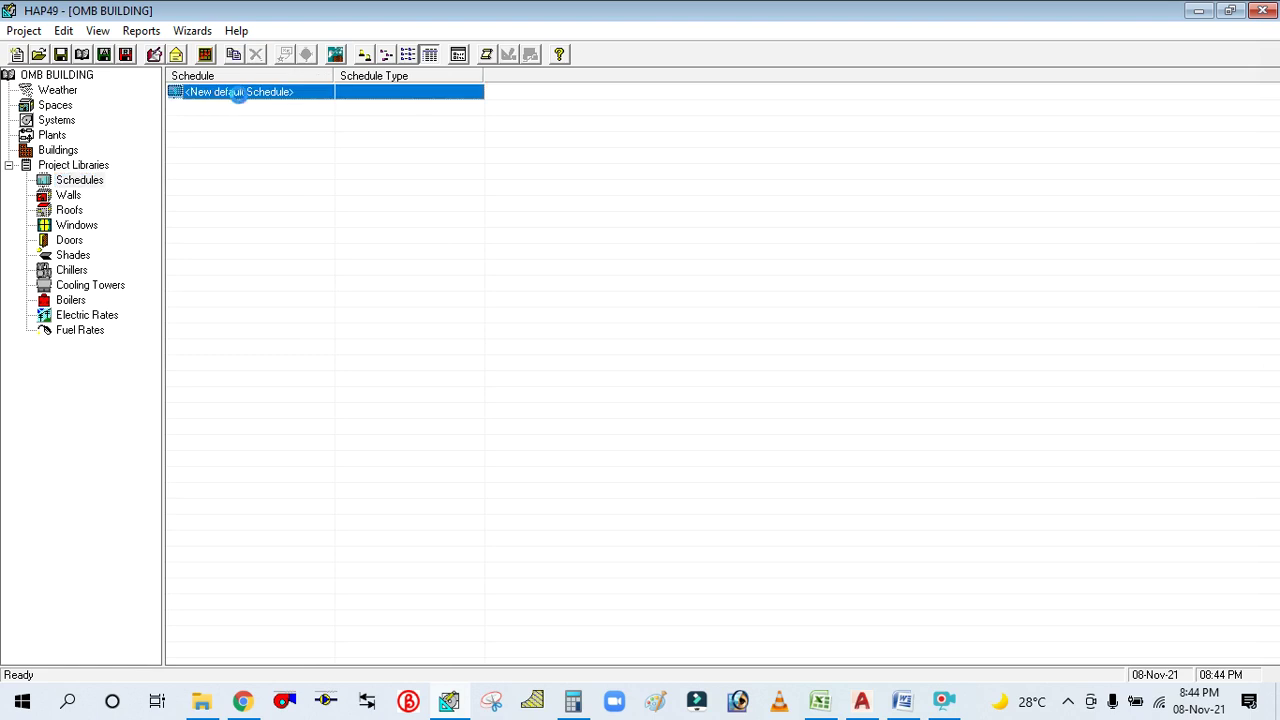
pyautogui.doubleClick(240, 96)
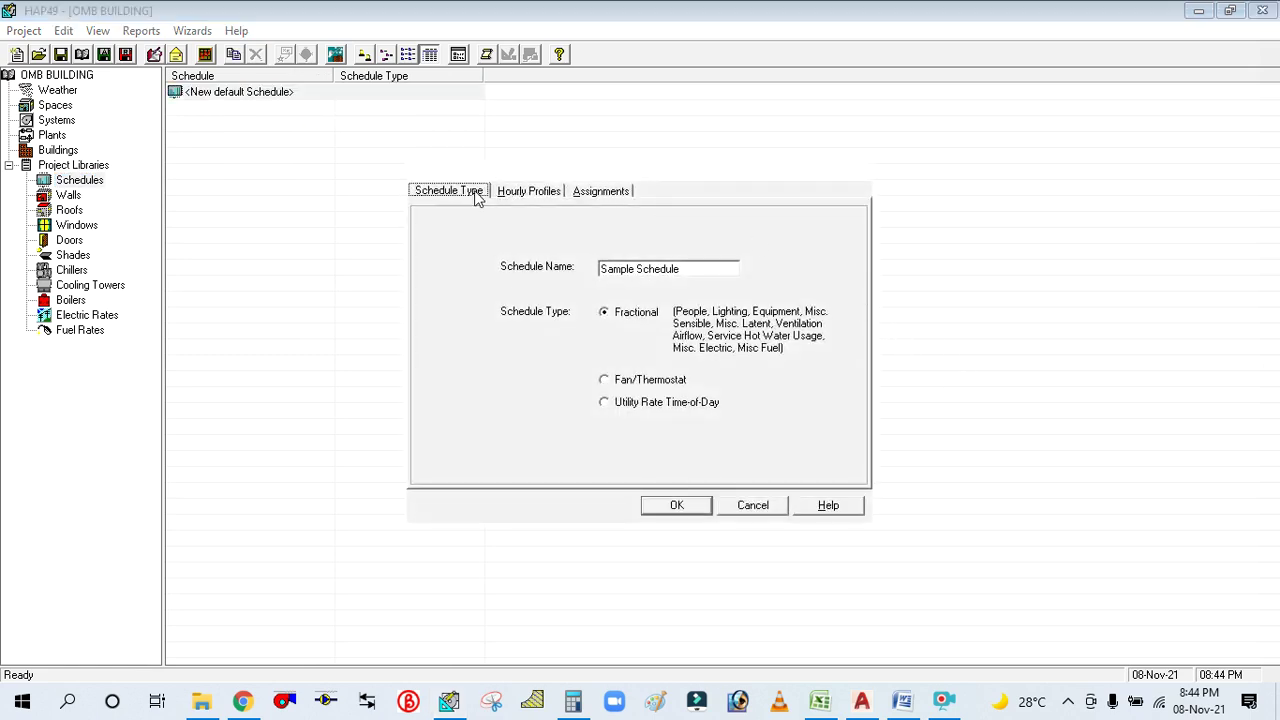
# Examine the new schedule's type options, hourly profiles and assignments.
pyautogui.click(510, 195)
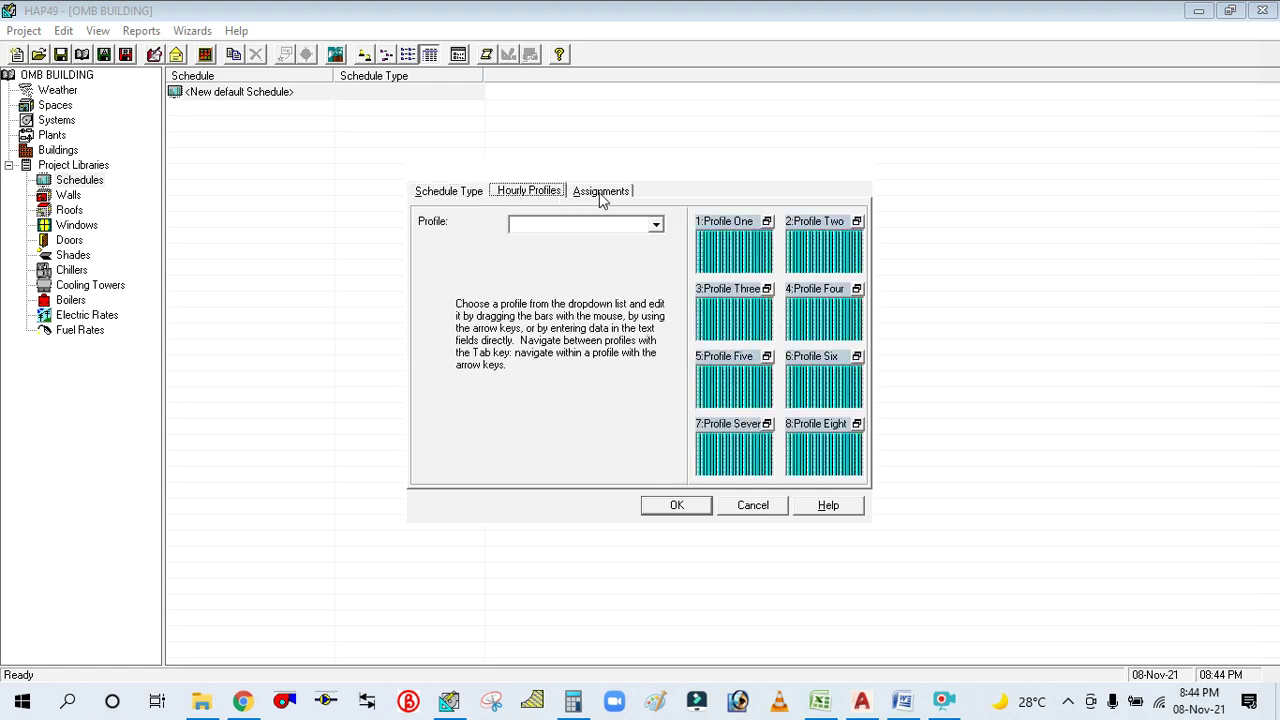
pyautogui.click(601, 195)
pyautogui.click(531, 195)
pyautogui.click(450, 193)
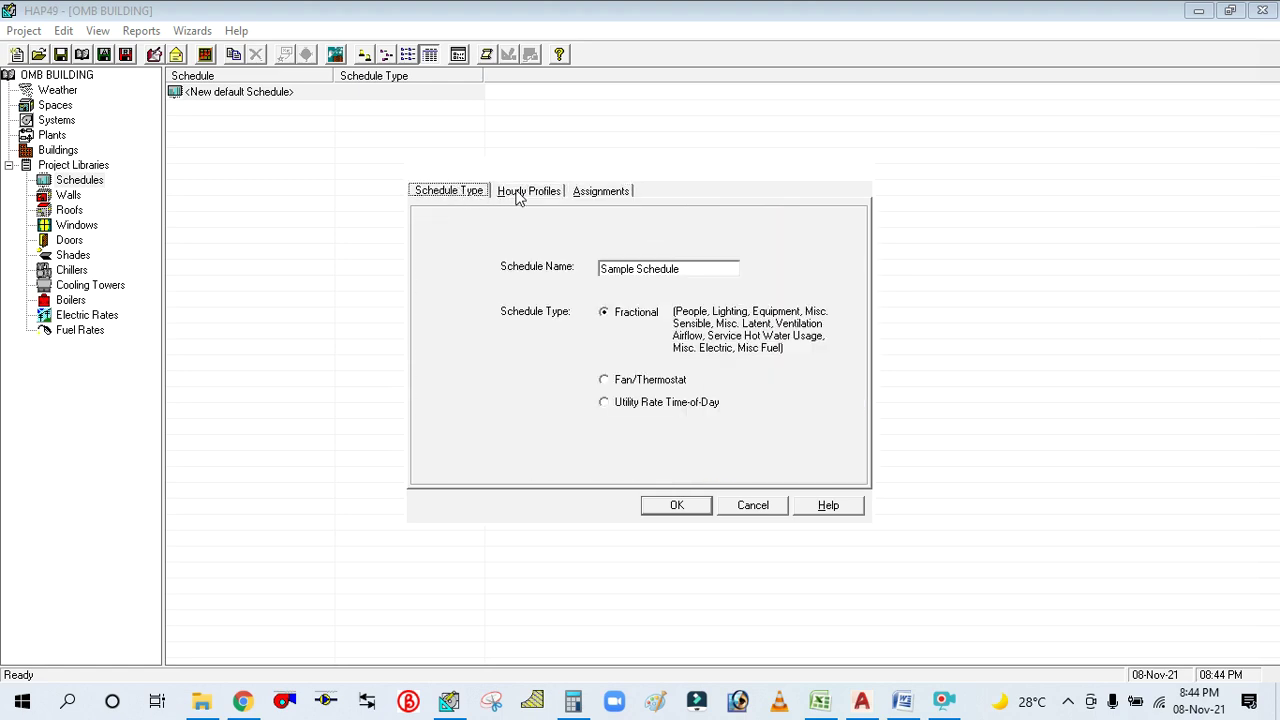
pyautogui.click(520, 195)
pyautogui.click(600, 195)
pyautogui.click(528, 195)
pyautogui.click(462, 195)
pyautogui.click(515, 195)
pyautogui.click(594, 195)
pyautogui.click(526, 195)
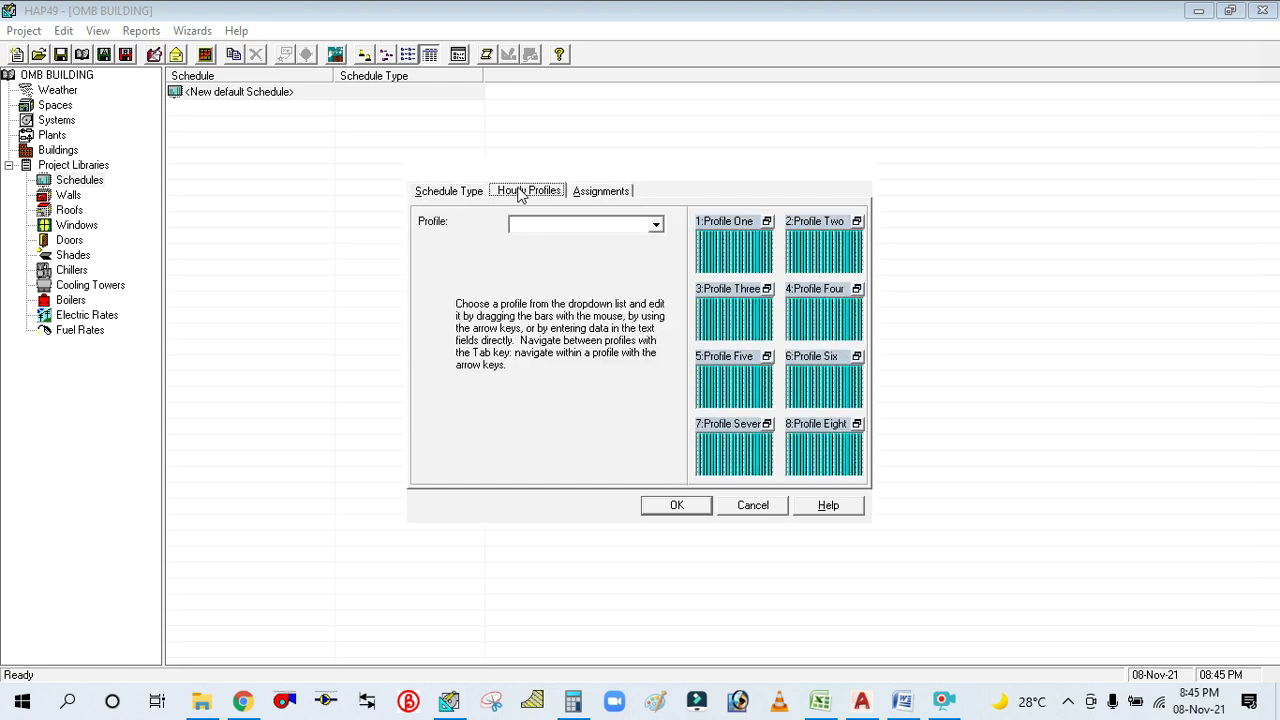
pyautogui.click(466, 195)
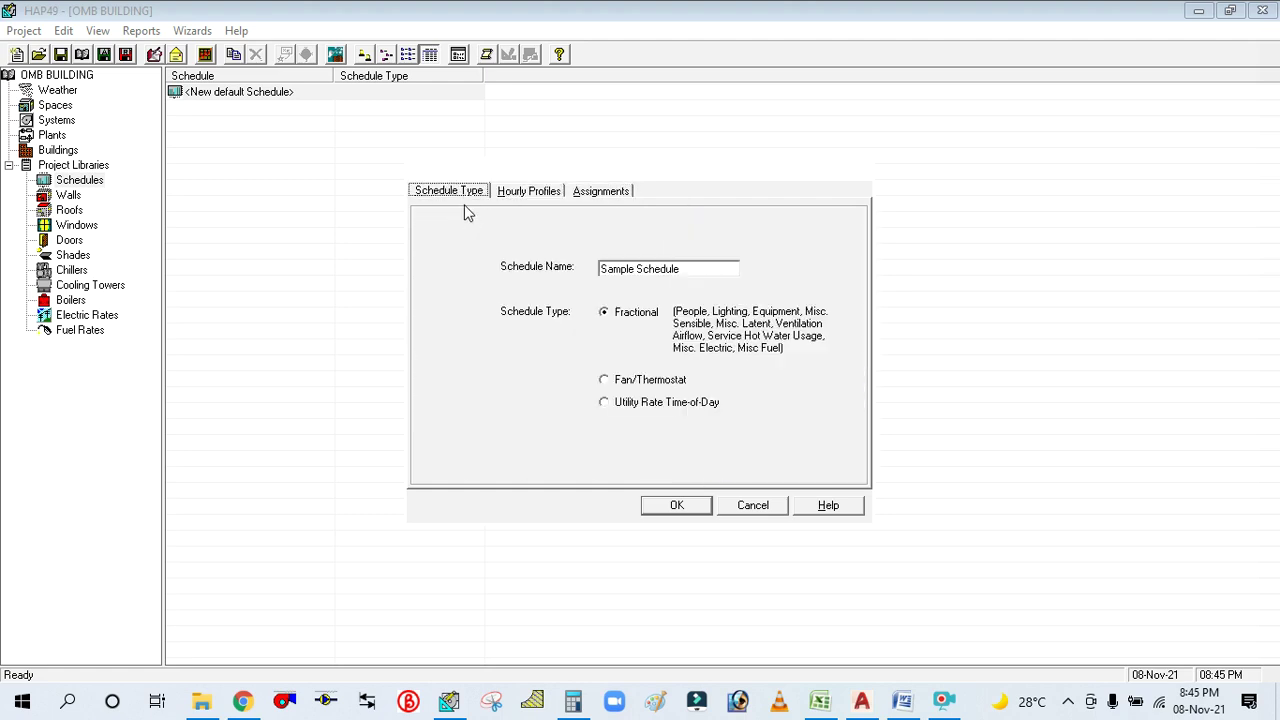
# Name the new schedule PEOPLE and set its type to Fractional.
pyautogui.doubleClick(695, 269)
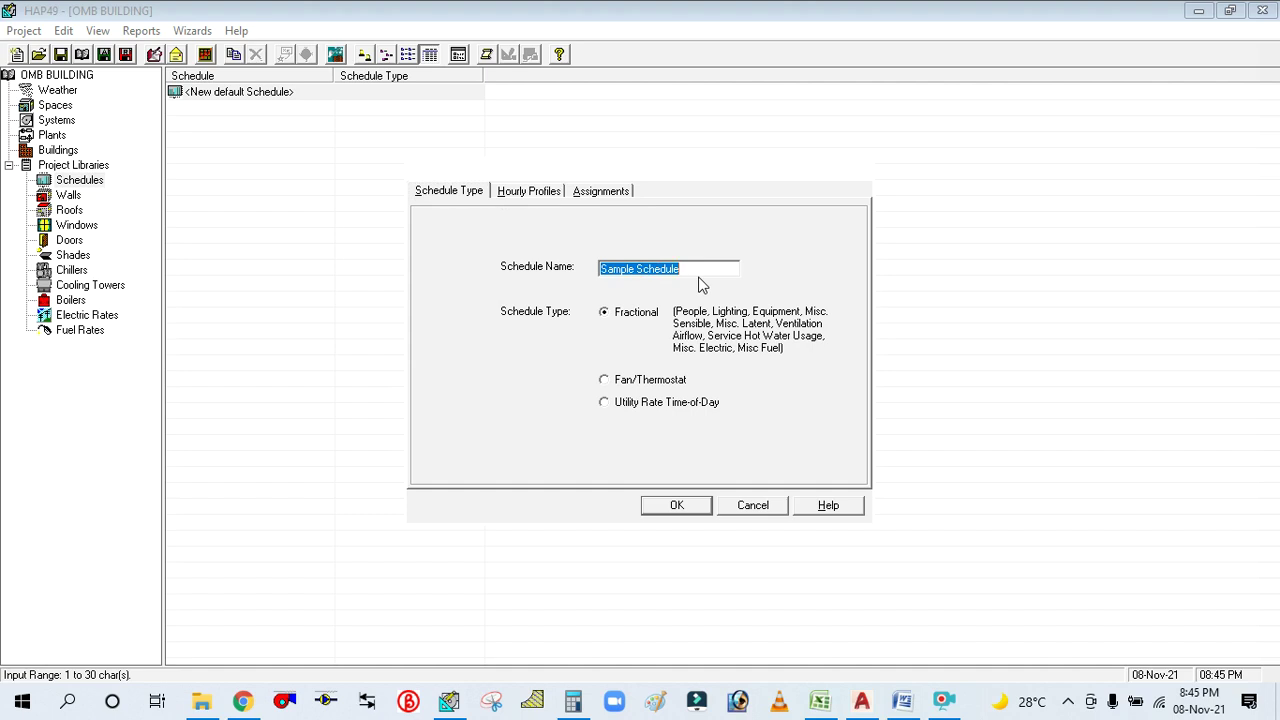
pyautogui.write('PEOPLE')
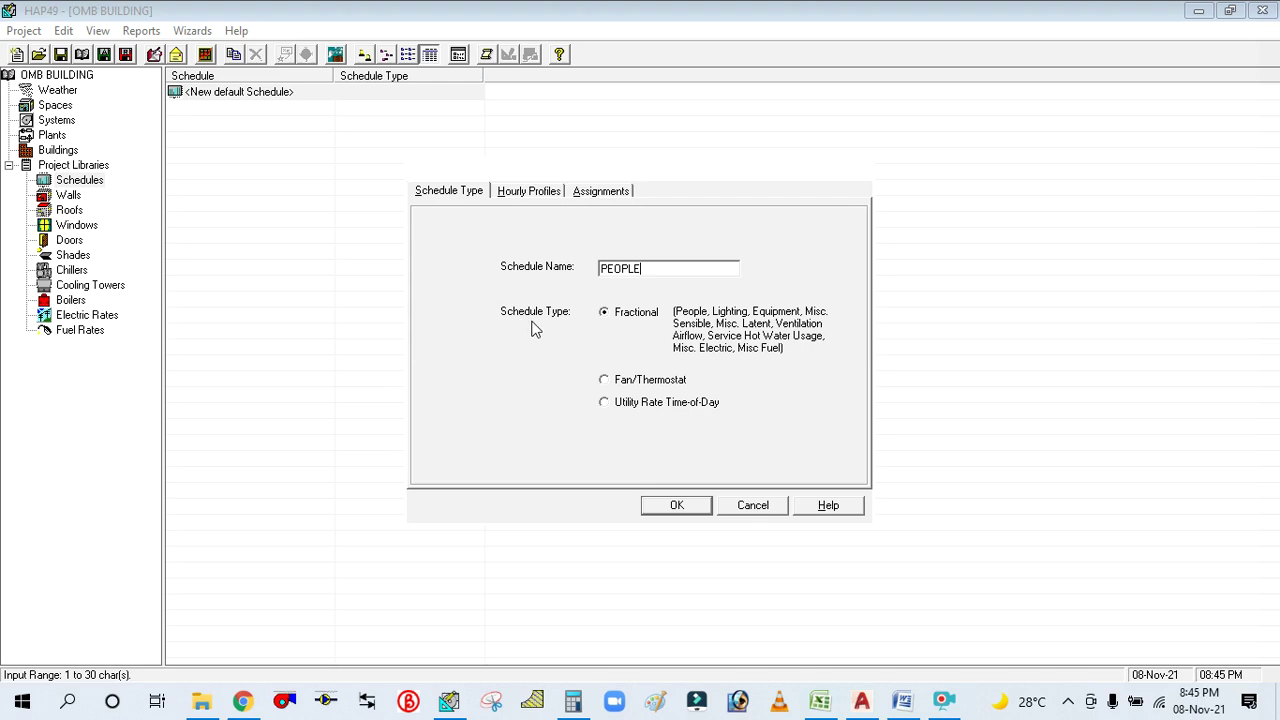
pyautogui.click(612, 316)
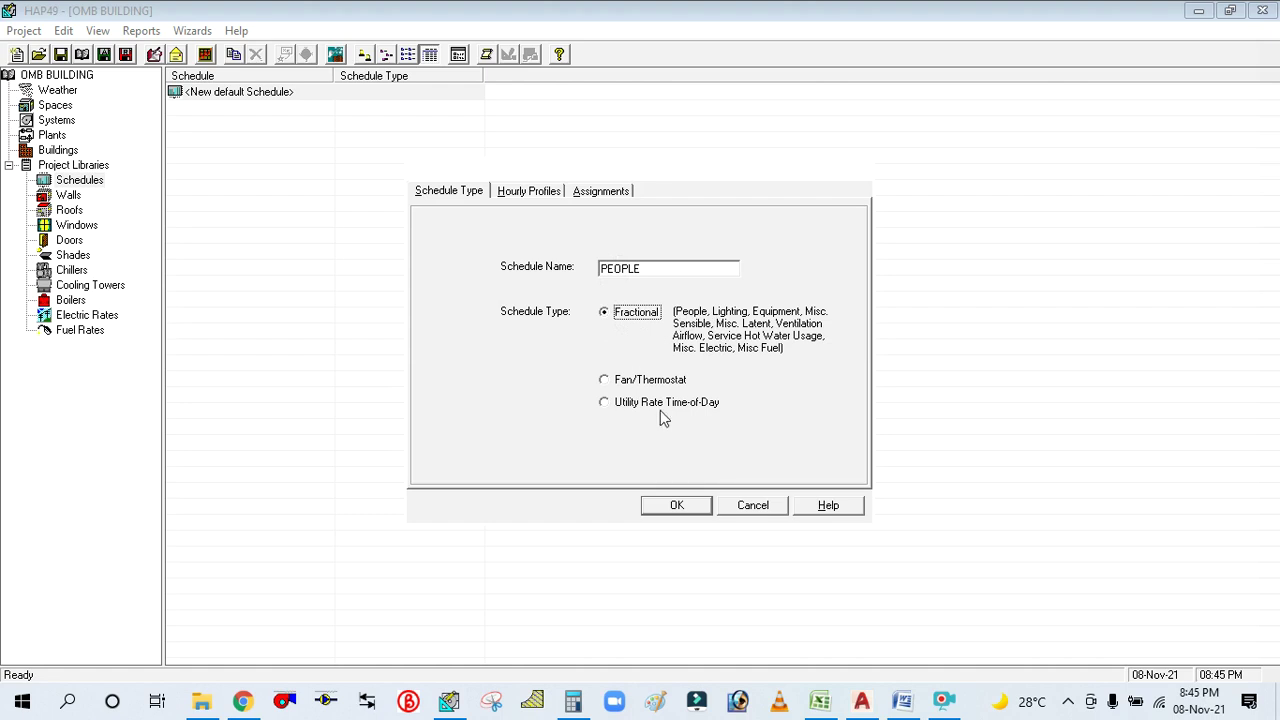
# Inspect Profile One's hourly values in the enlarged view, keeping hours 00 to 07 at 100%.
pyautogui.click(530, 191)
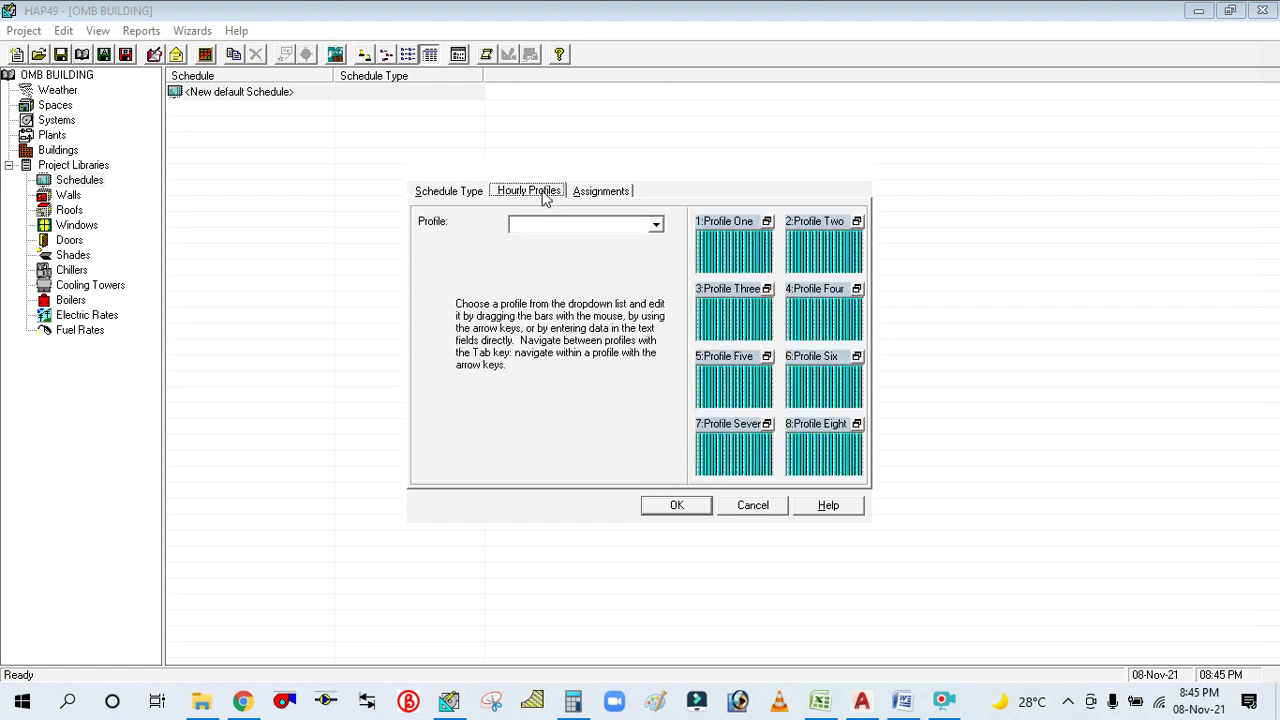
pyautogui.click(741, 256)
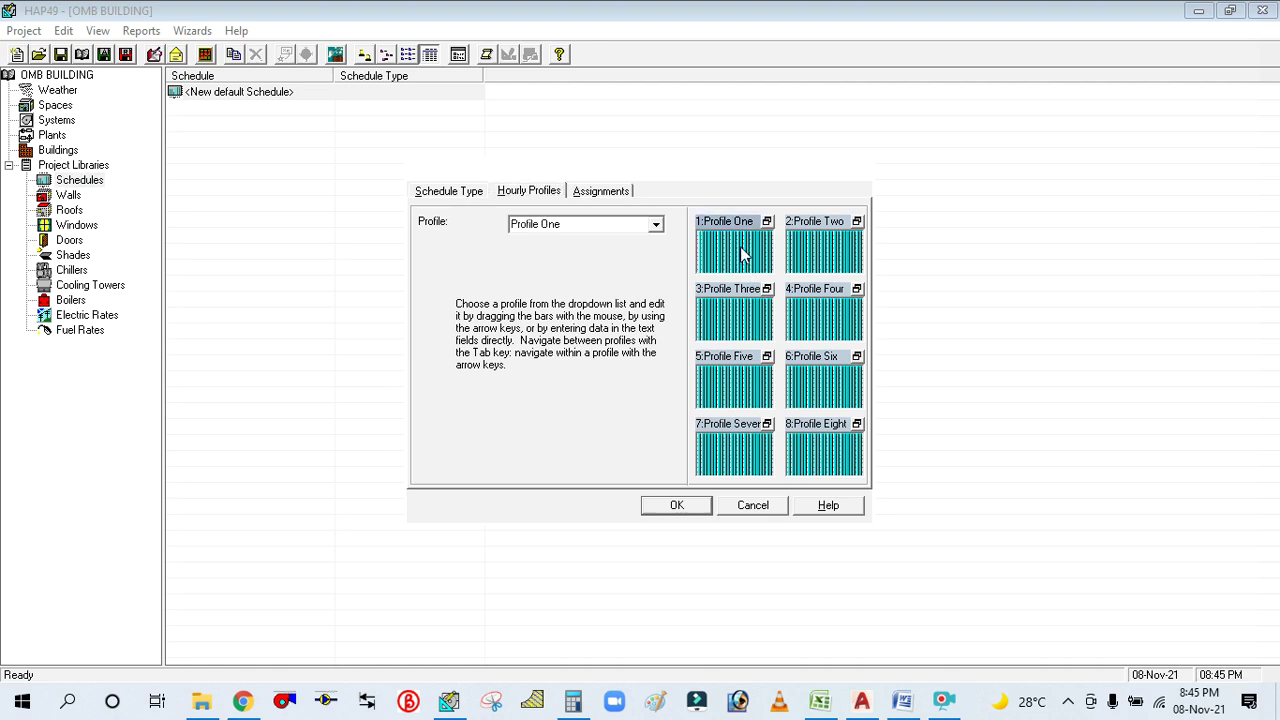
pyautogui.click(767, 221)
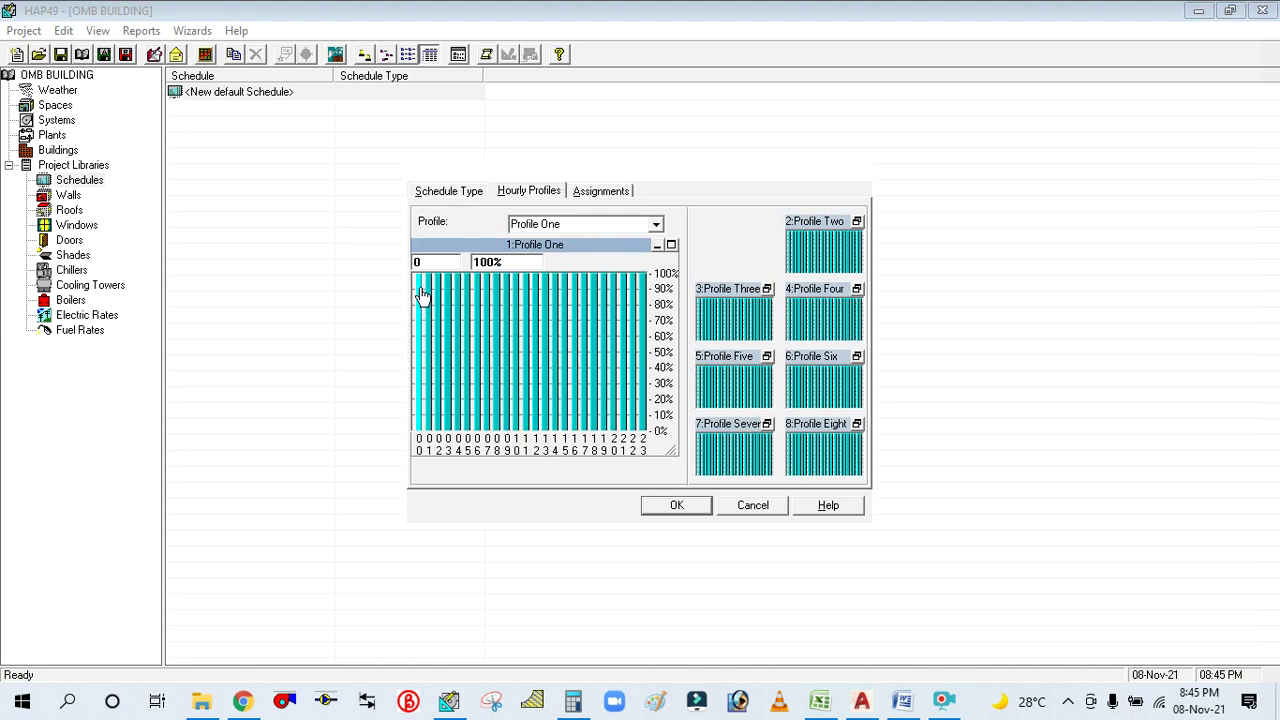
pyautogui.moveTo(422, 296); pyautogui.dragTo(486, 271)
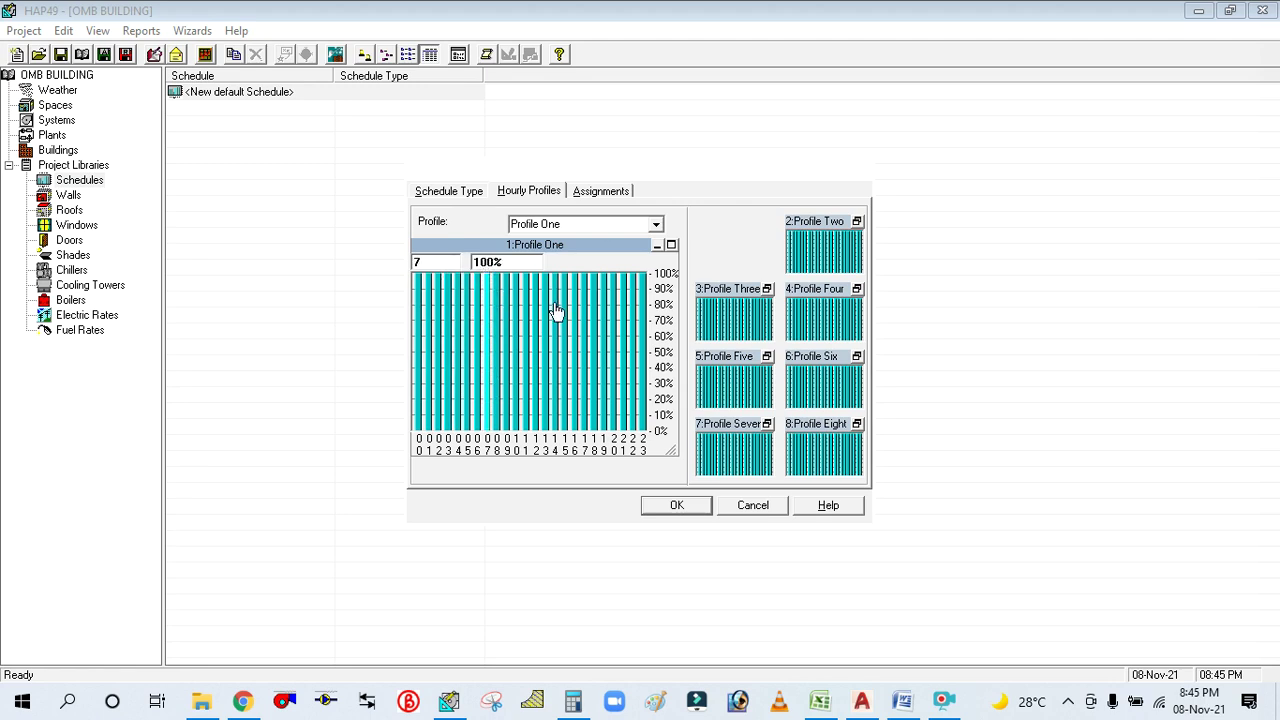
pyautogui.click(671, 246)
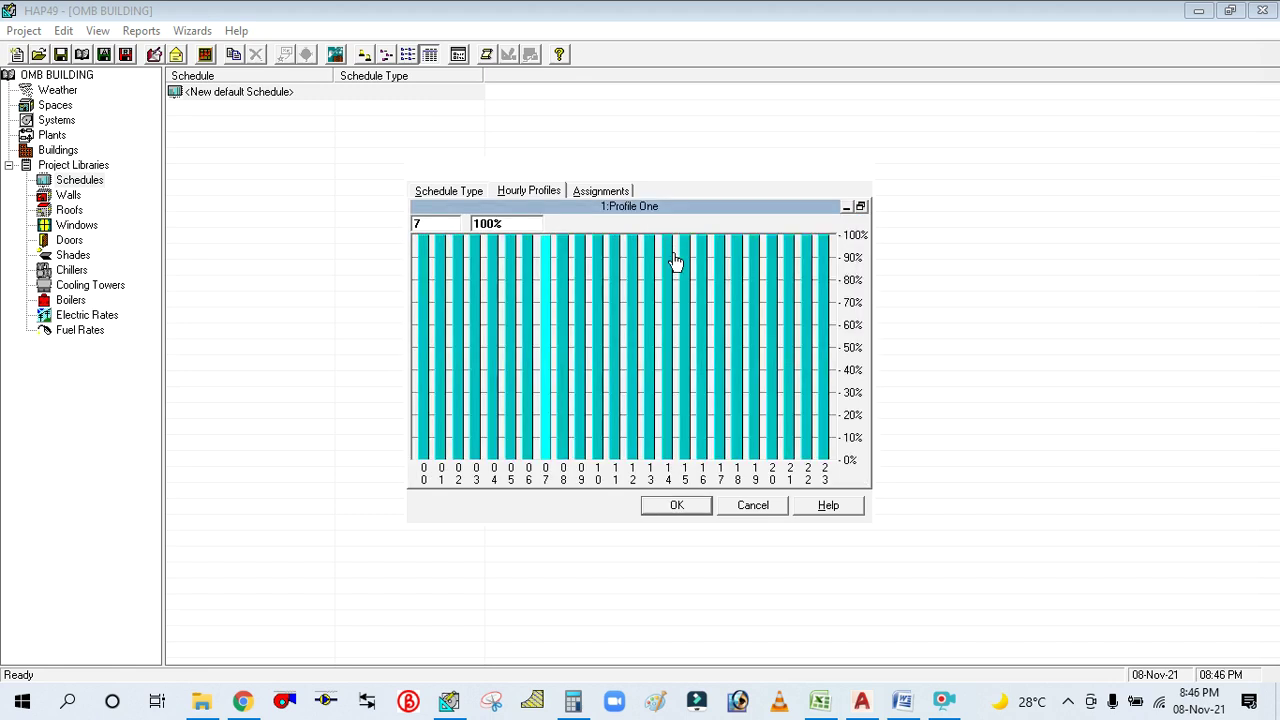
pyautogui.click(858, 207)
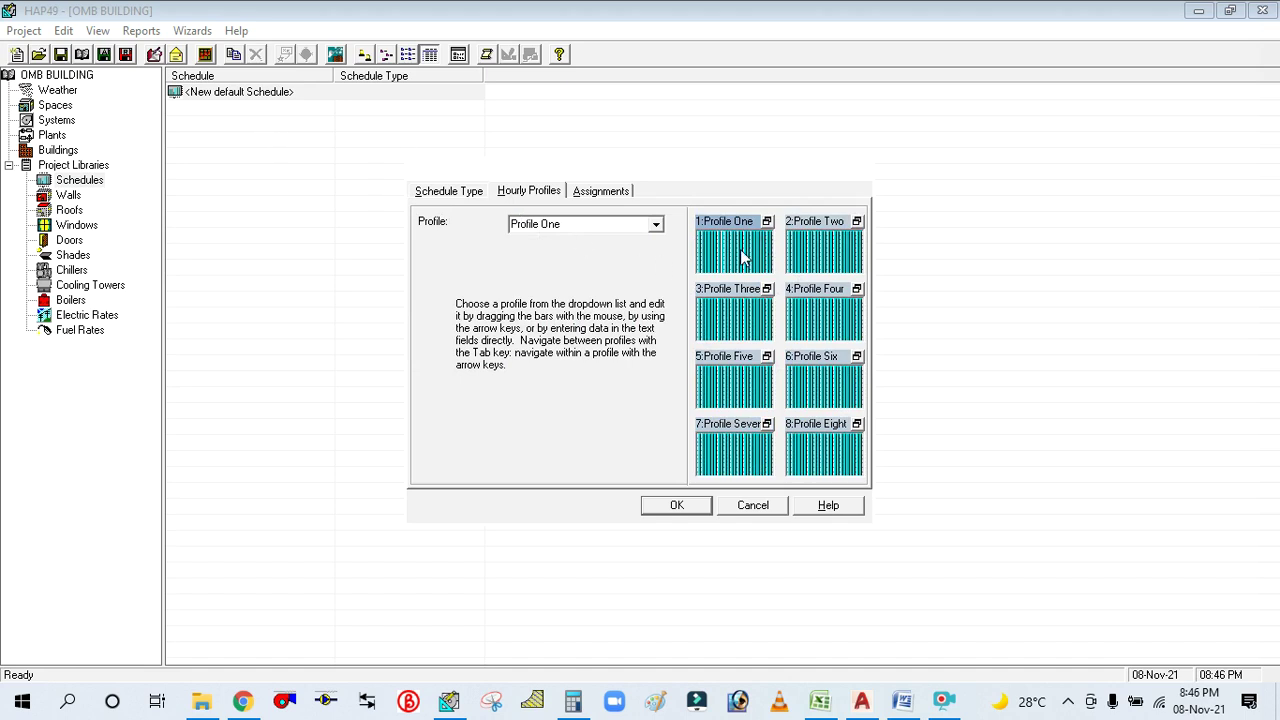
# Assign Profile One to the design day, all weekdays and holidays in every month, and save the PEOPLE schedule.
pyautogui.click(615, 192)
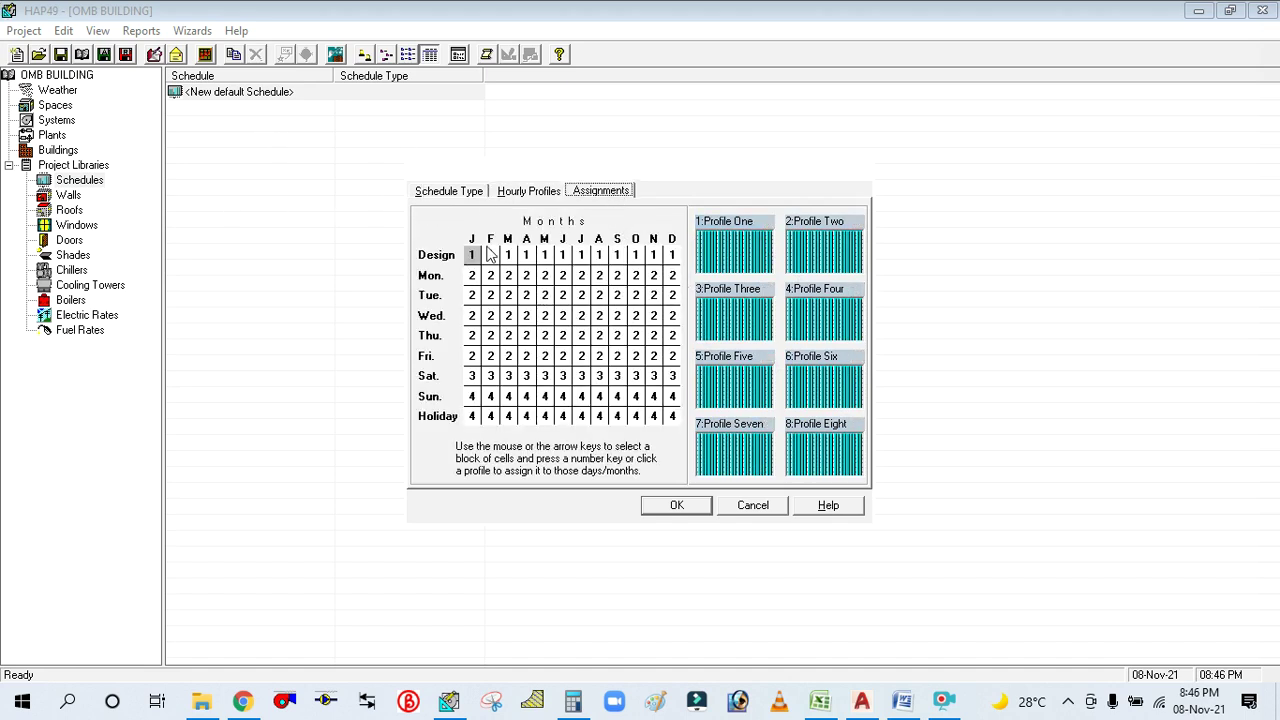
pyautogui.moveTo(474, 258); pyautogui.dragTo(673, 417)
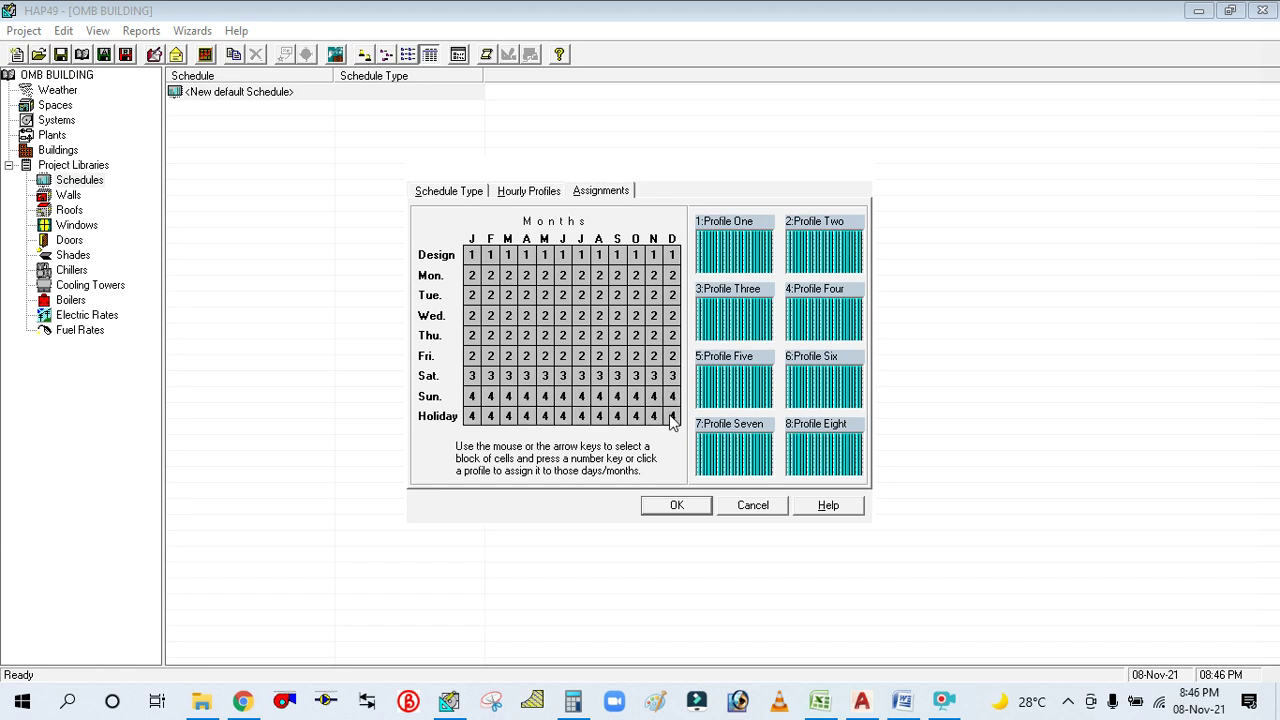
pyautogui.click(748, 262)
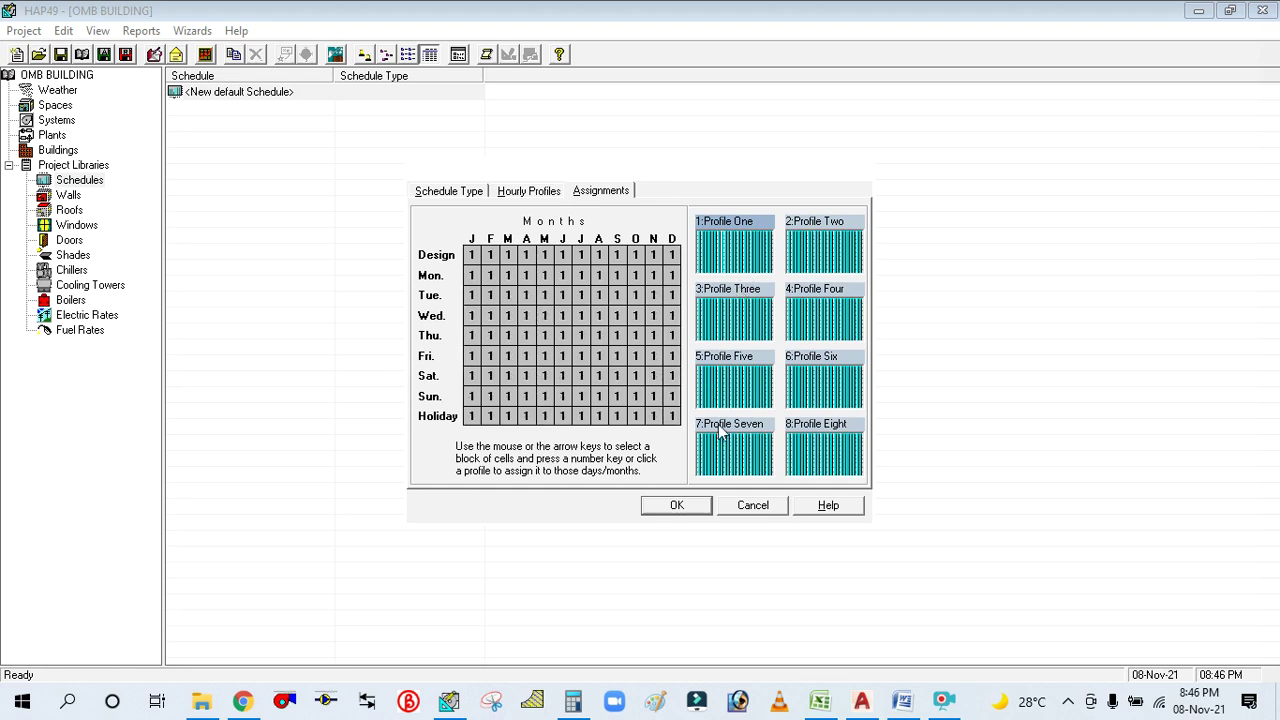
pyautogui.click(693, 511)
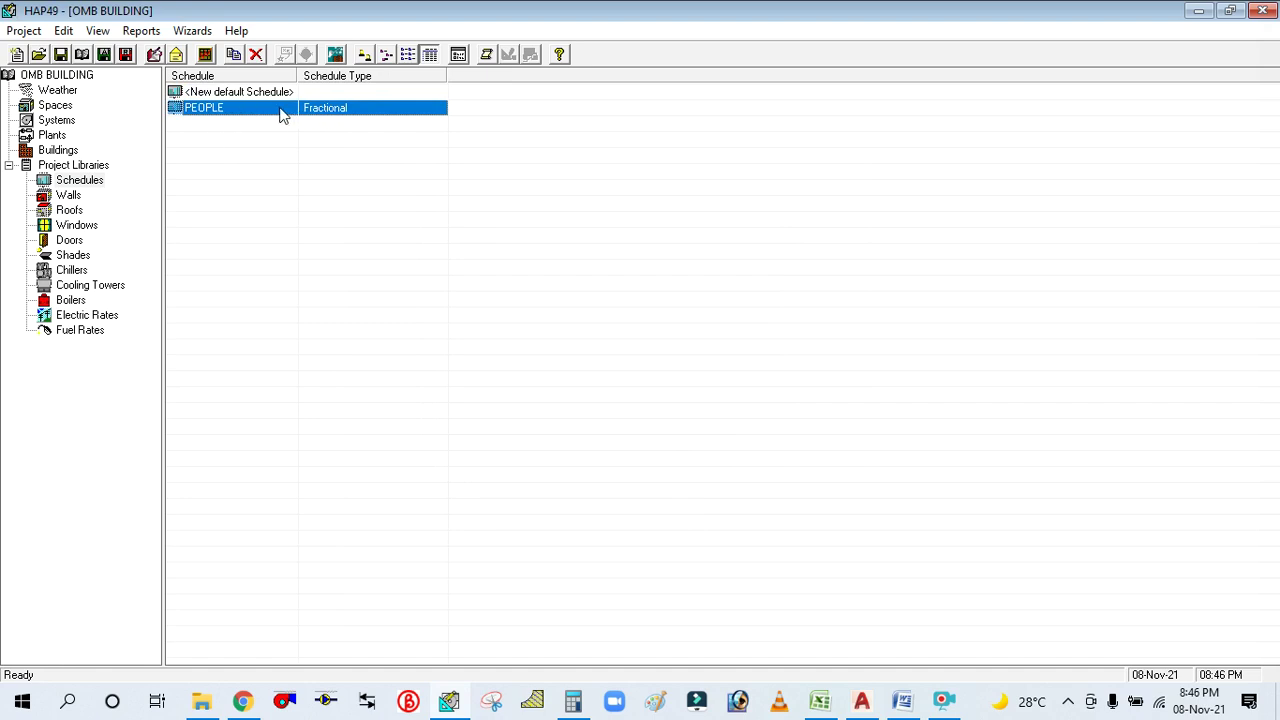
# Duplicate the PEOPLE schedule, name the copy LIGHTING and keep its type as Fractional.
pyautogui.rightClick(220, 114)
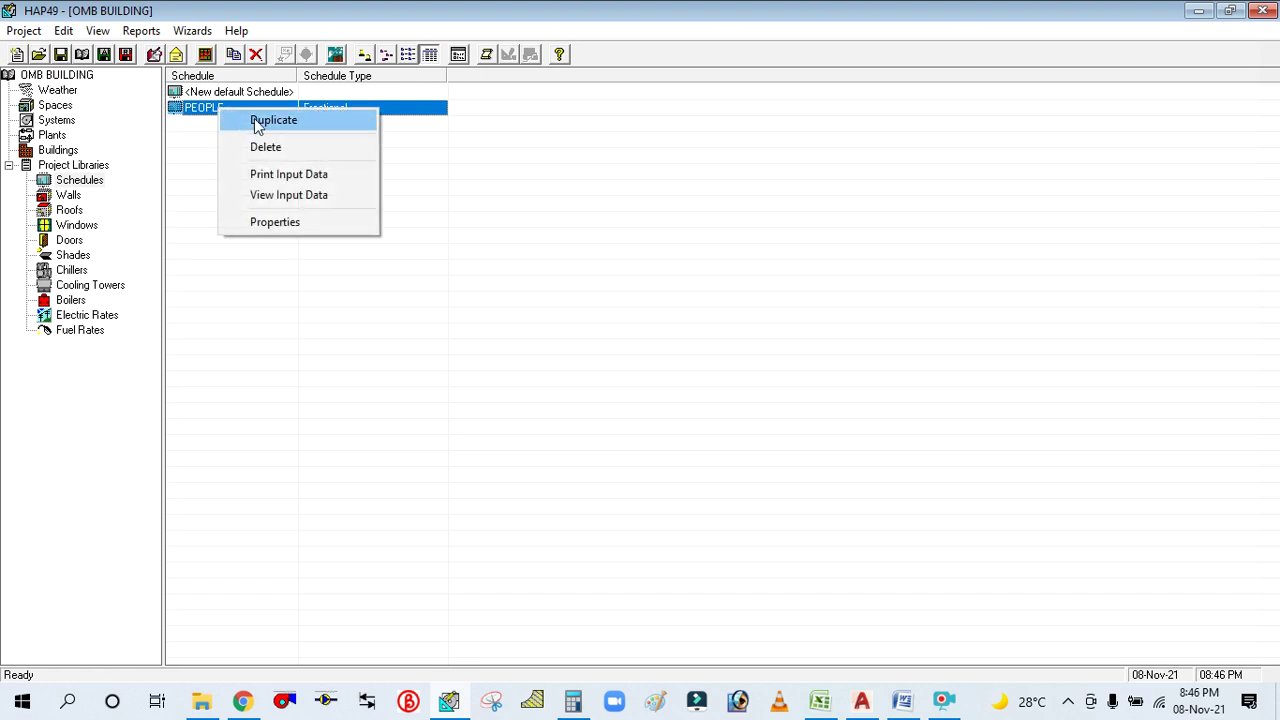
pyautogui.click(272, 130)
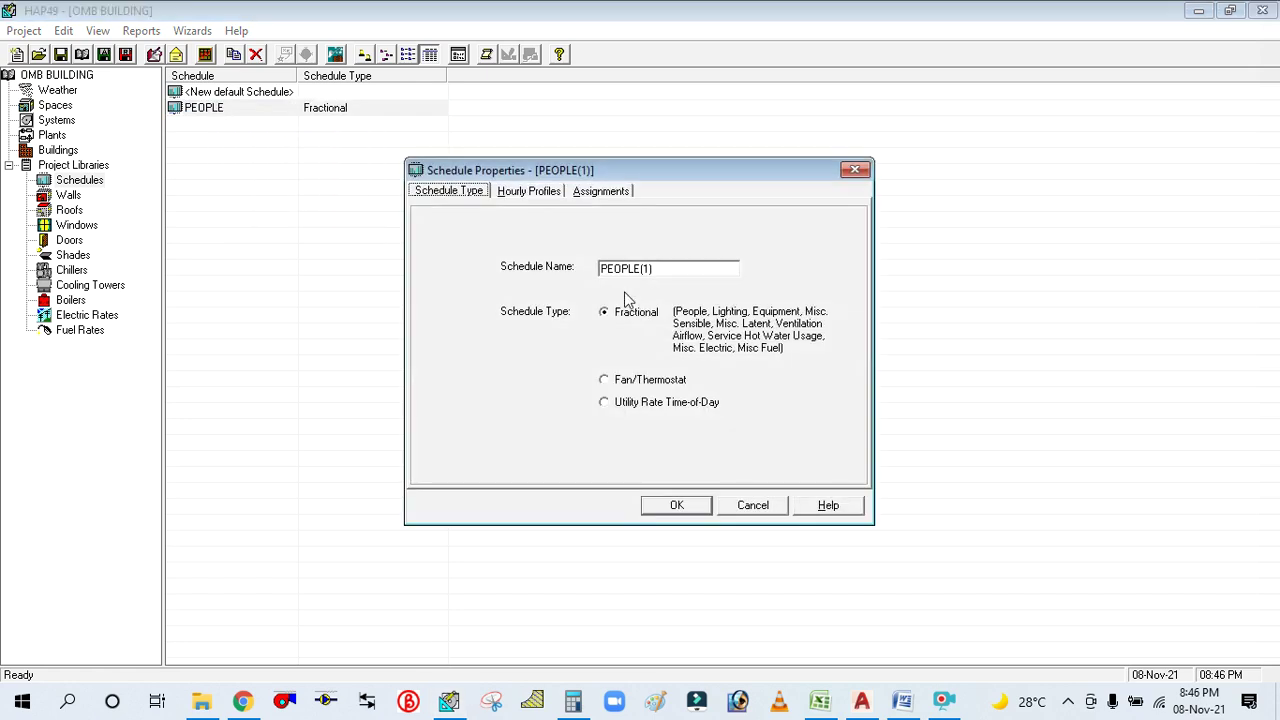
pyautogui.doubleClick(667, 267)
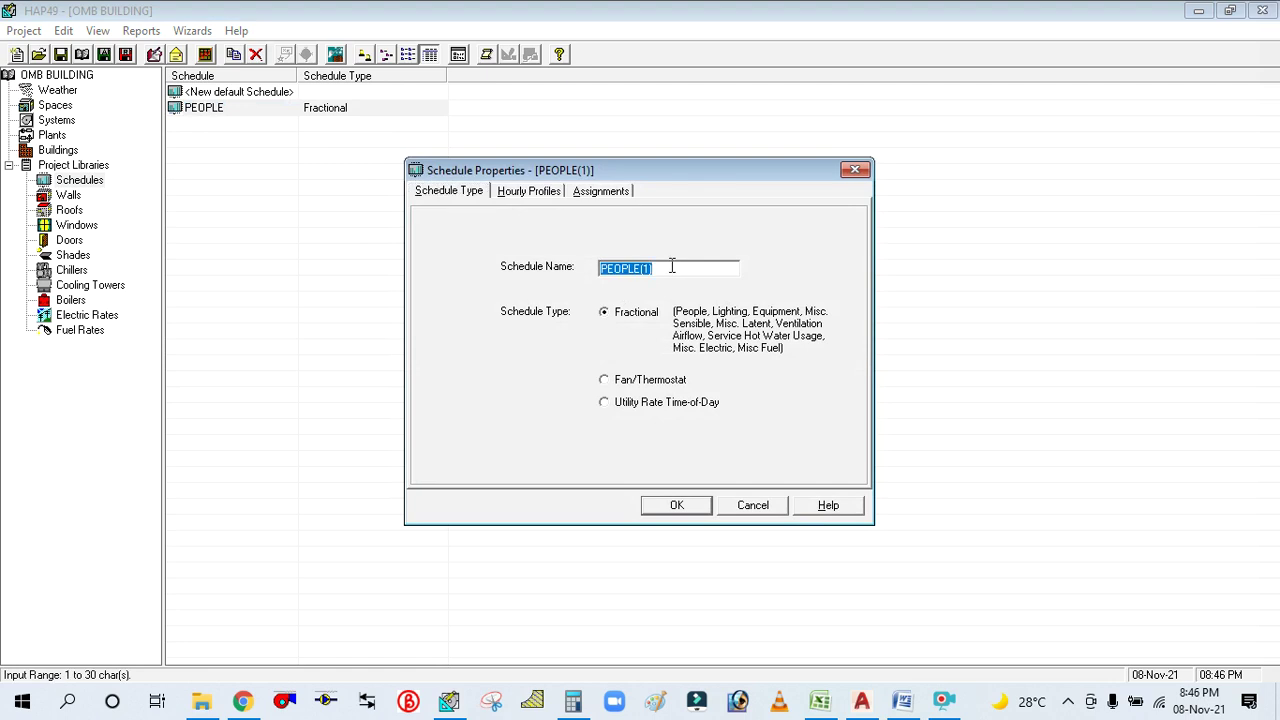
pyautogui.write('LIGH')
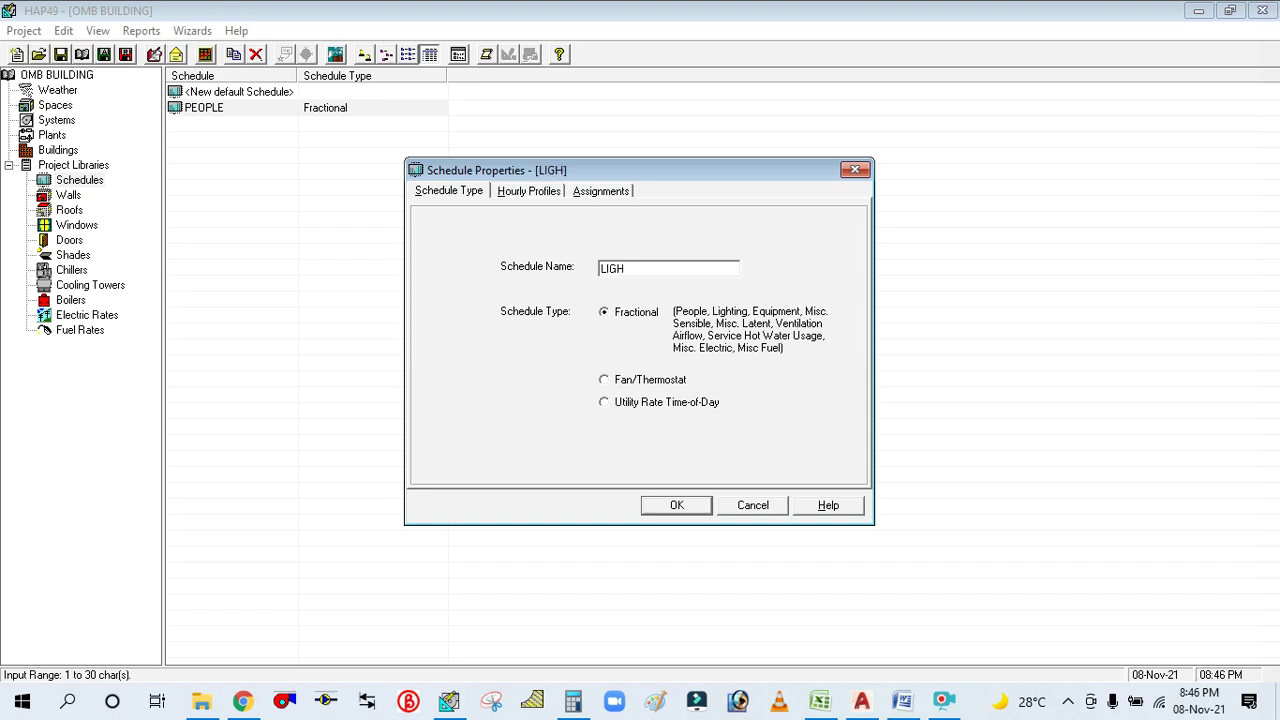
pyautogui.write('TING')
pyautogui.click(606, 316)
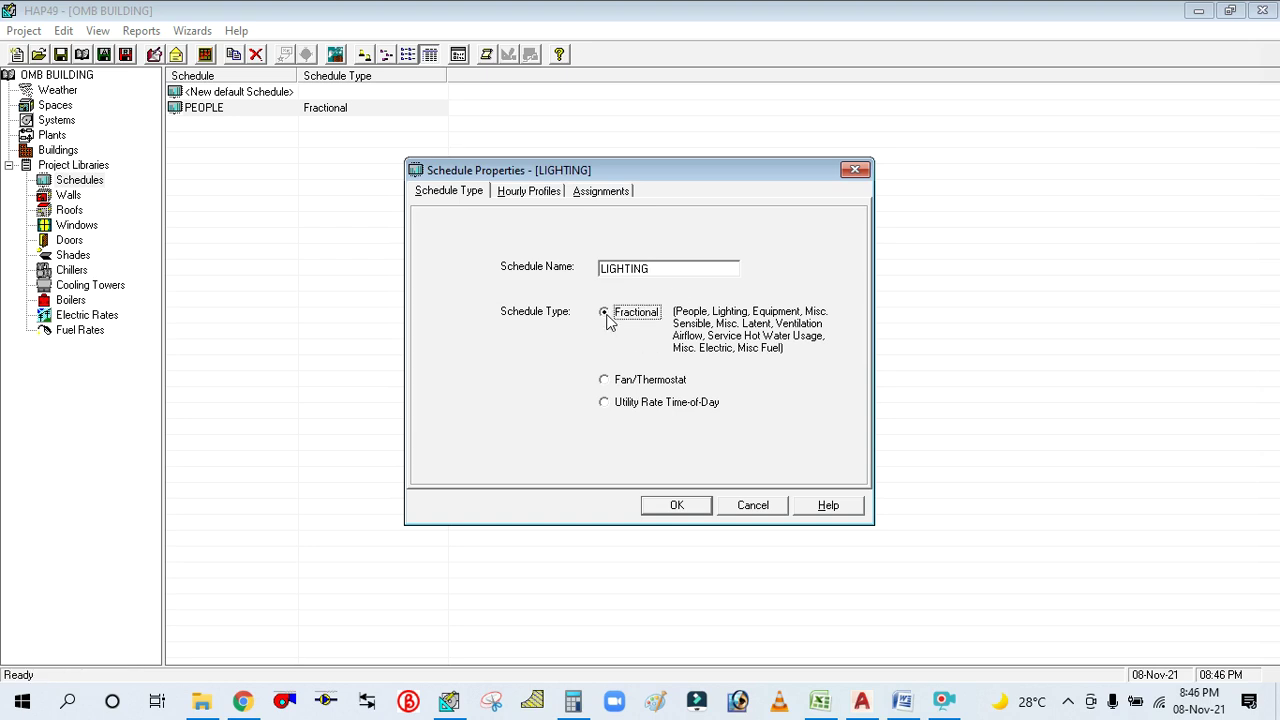
# Apply Profile One to all day types and months of the LIGHTING schedule and save it.
pyautogui.click(522, 193)
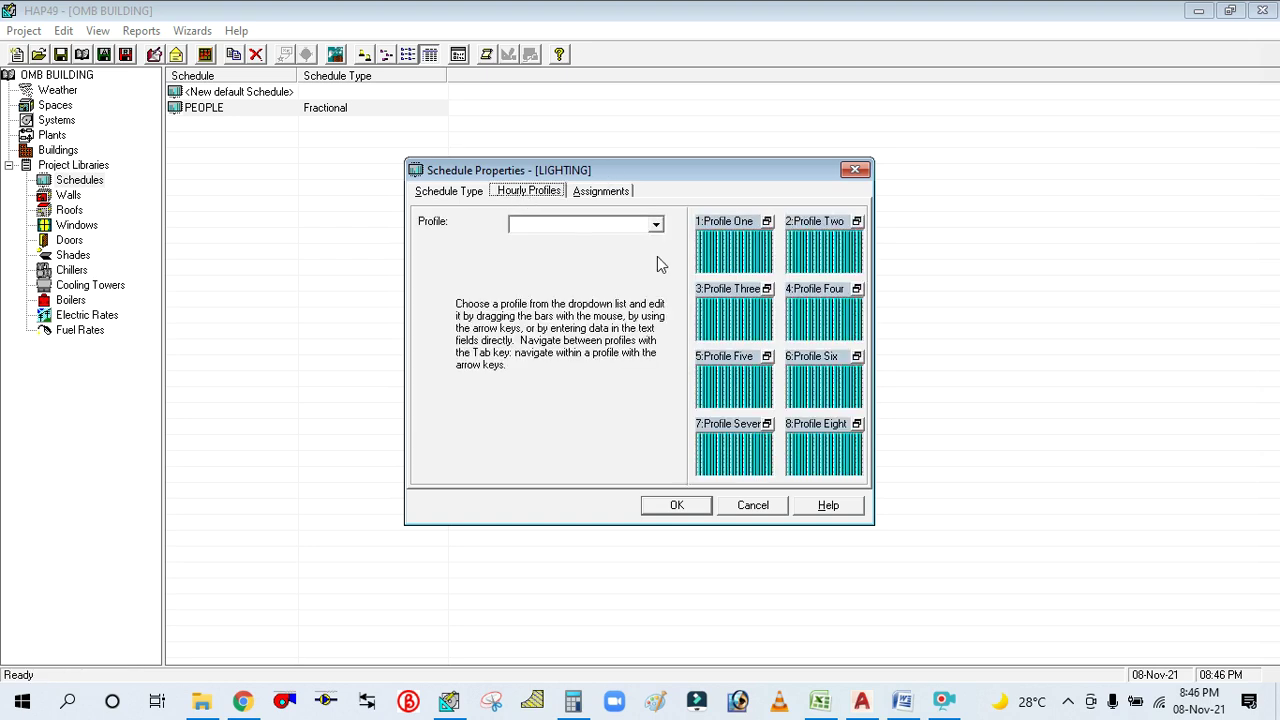
pyautogui.click(741, 263)
pyautogui.click(626, 190)
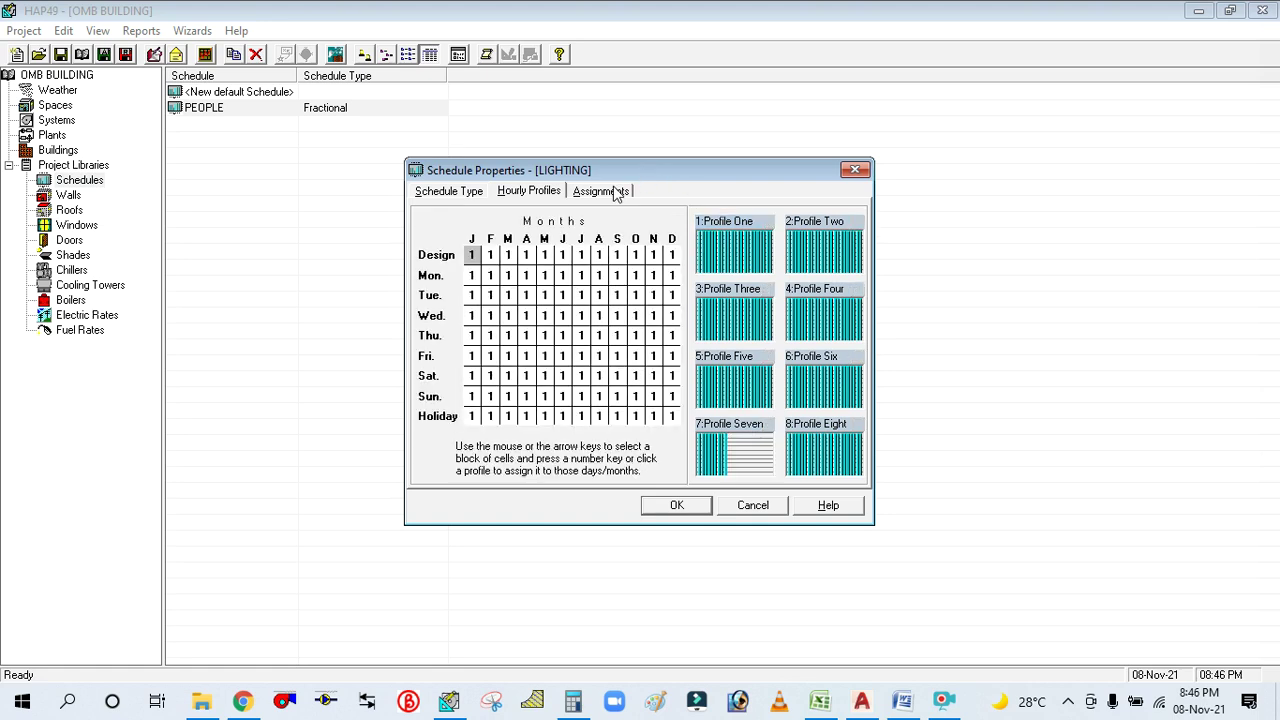
pyautogui.moveTo(471, 255)
pyautogui.mouseDown()
pyautogui.moveTo(577, 359)
pyautogui.moveTo(680, 420)
pyautogui.mouseUp()
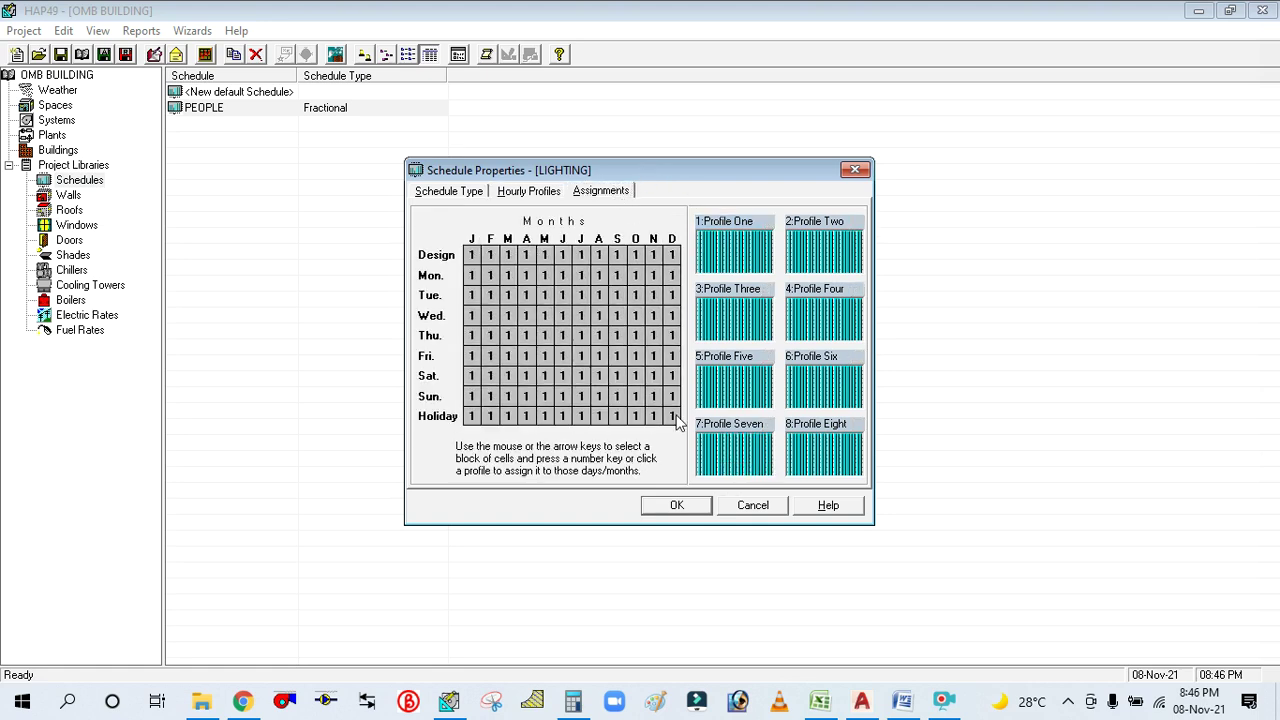
pyautogui.click(760, 258)
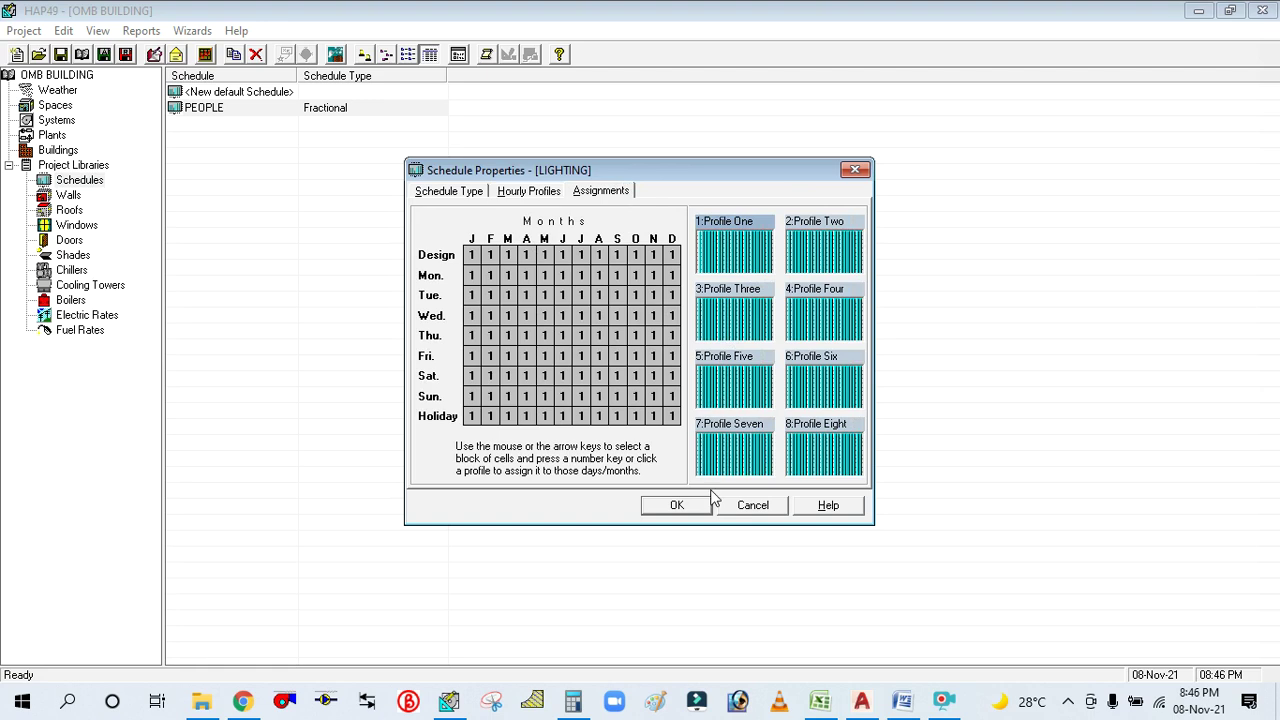
pyautogui.click(684, 508)
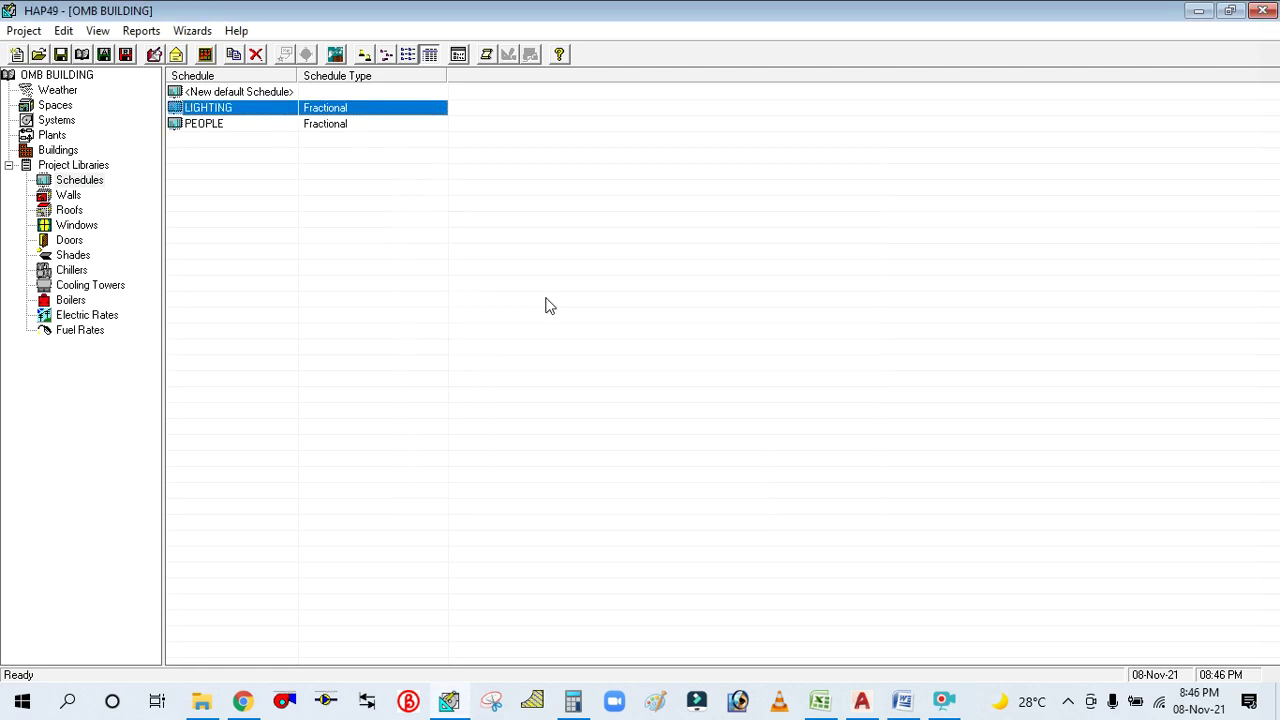
# Duplicate the PEOPLE schedule again, name the copy EQUIPMENT and keep its type as Fractional.
pyautogui.rightClick(214, 127)
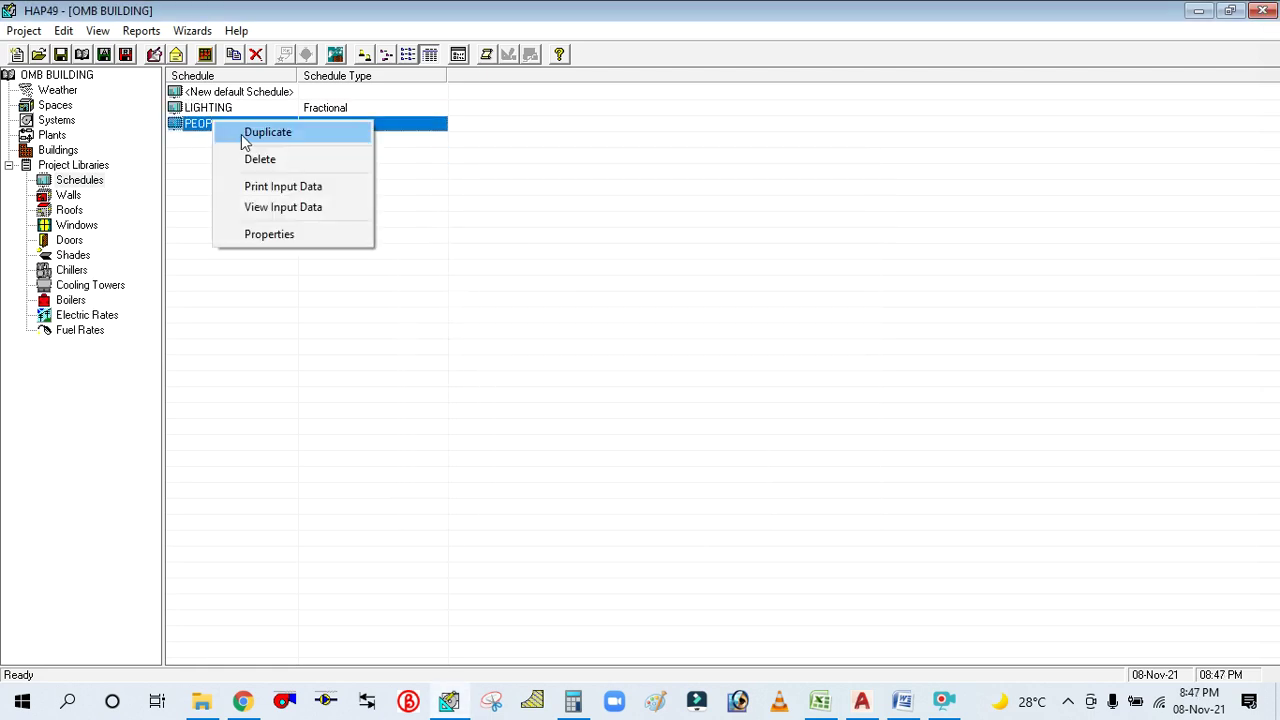
pyautogui.click(203, 127)
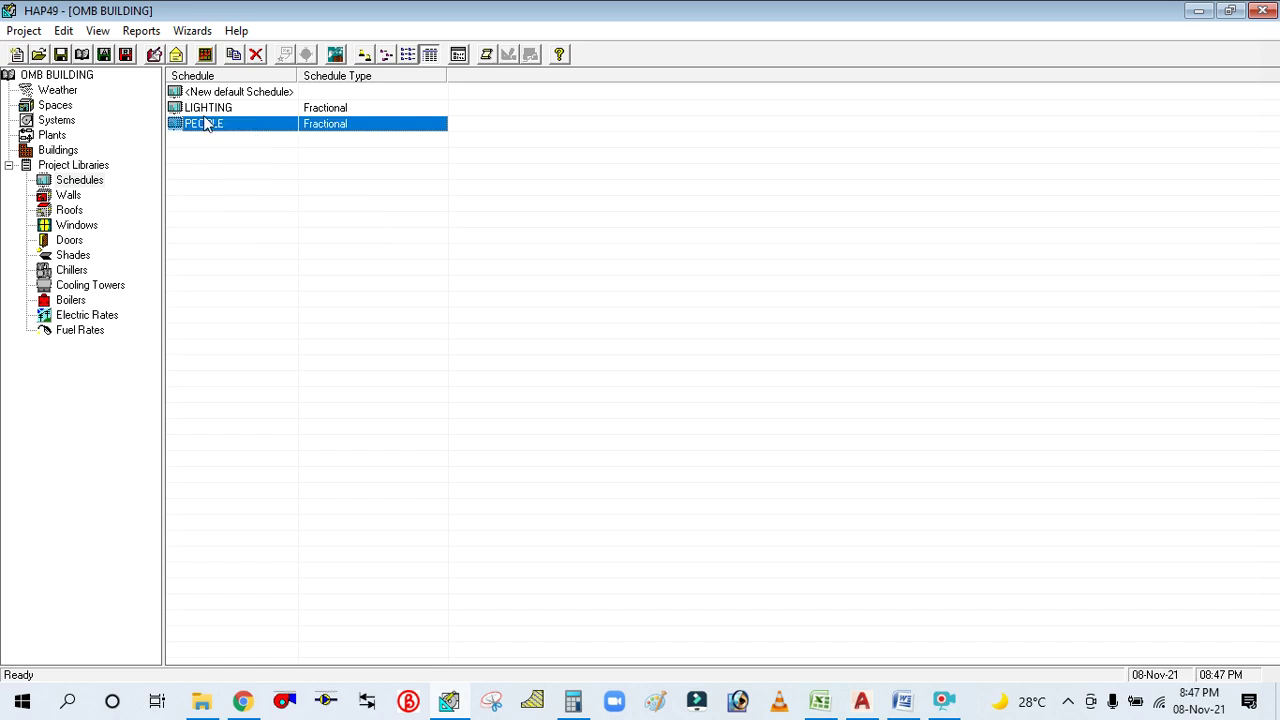
pyautogui.rightClick(205, 128)
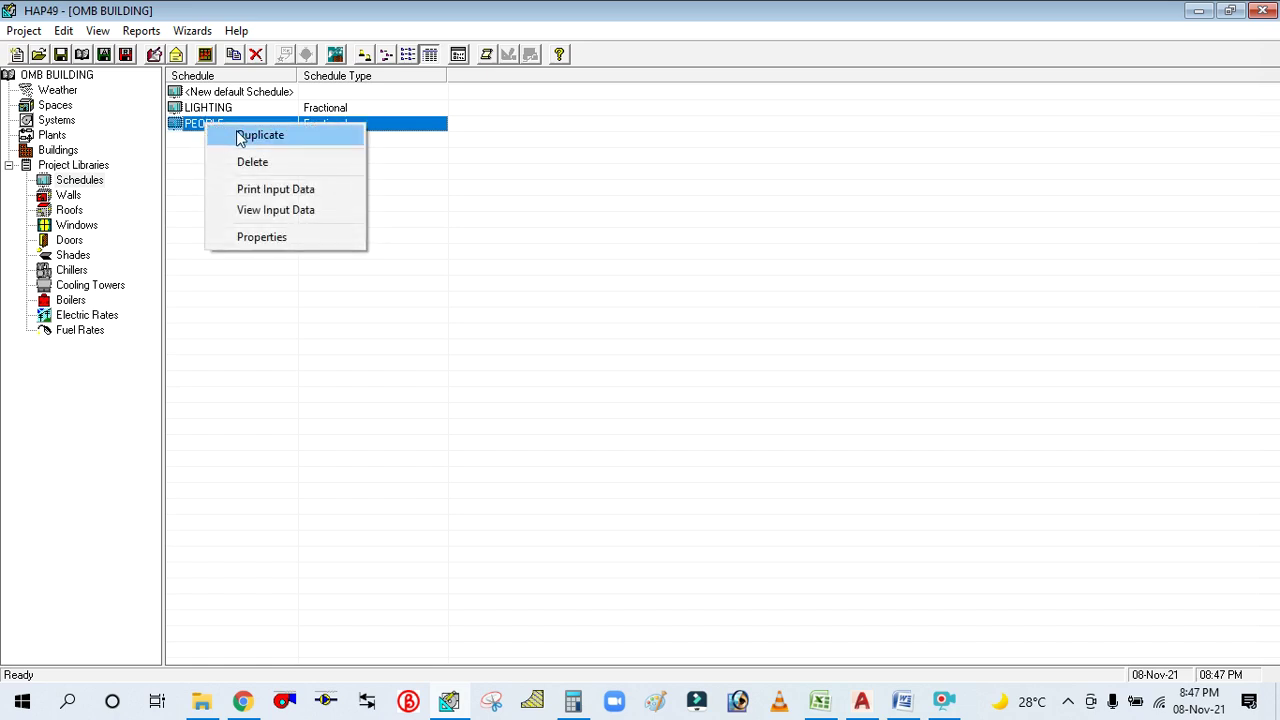
pyautogui.click(288, 141)
pyautogui.doubleClick(675, 270)
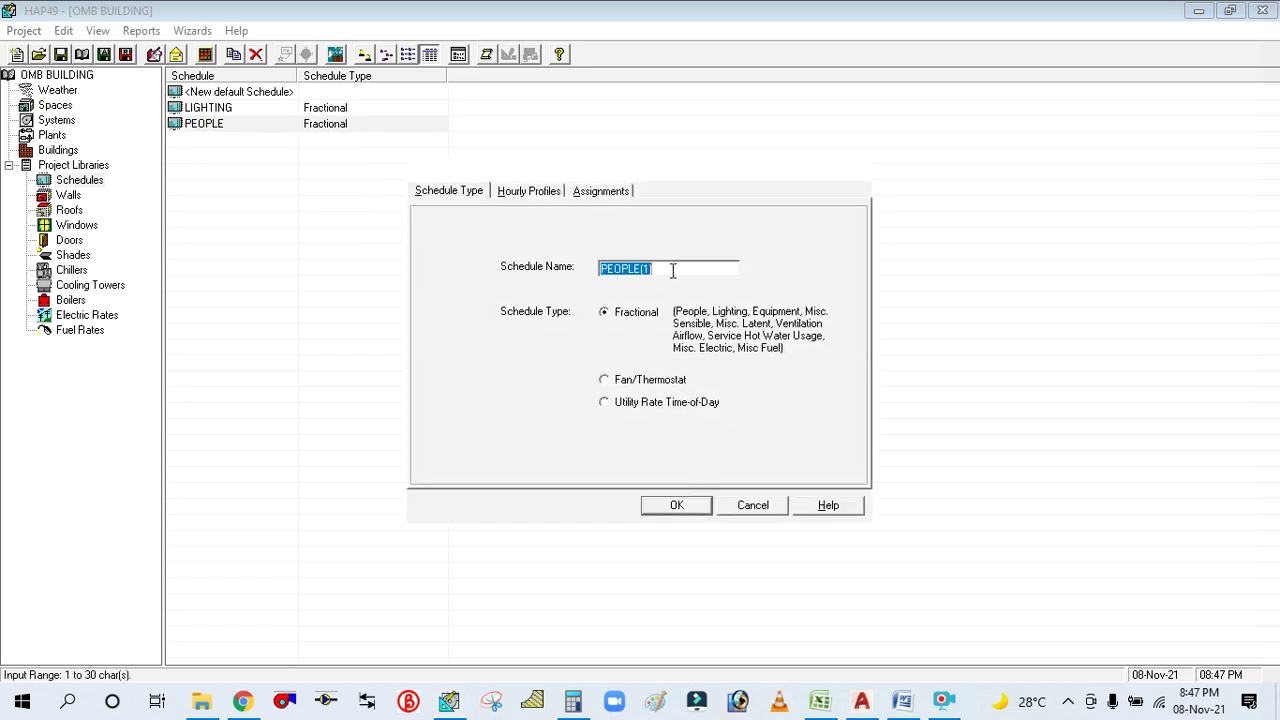
pyautogui.write('EQUIPMENT')
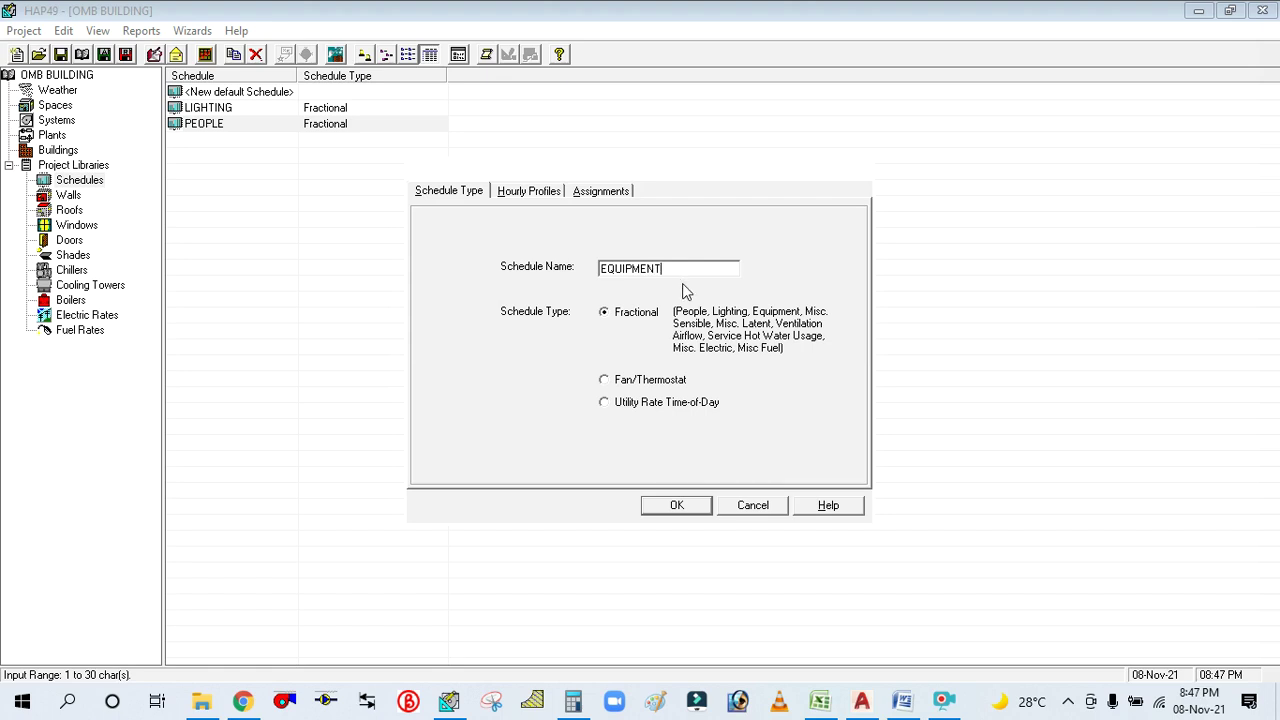
pyautogui.click(608, 316)
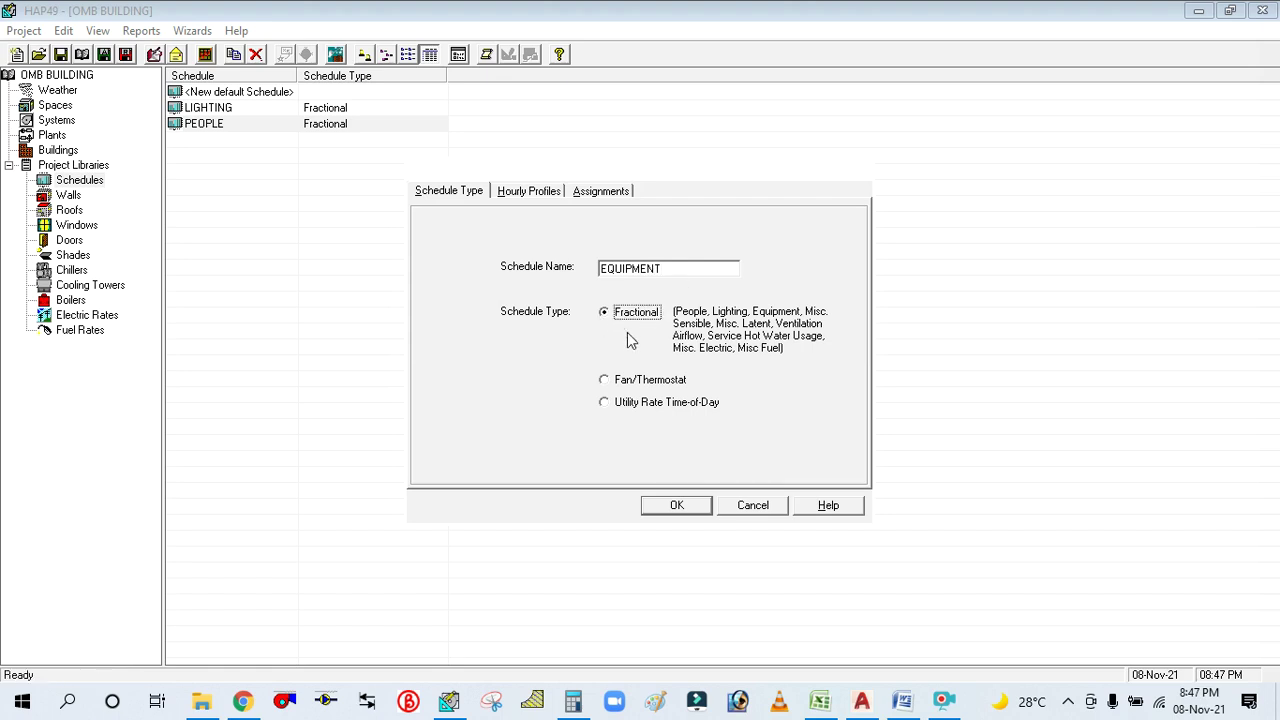
# Apply Profile One to all day types and months of the EQUIPMENT schedule and save it.
pyautogui.click(533, 192)
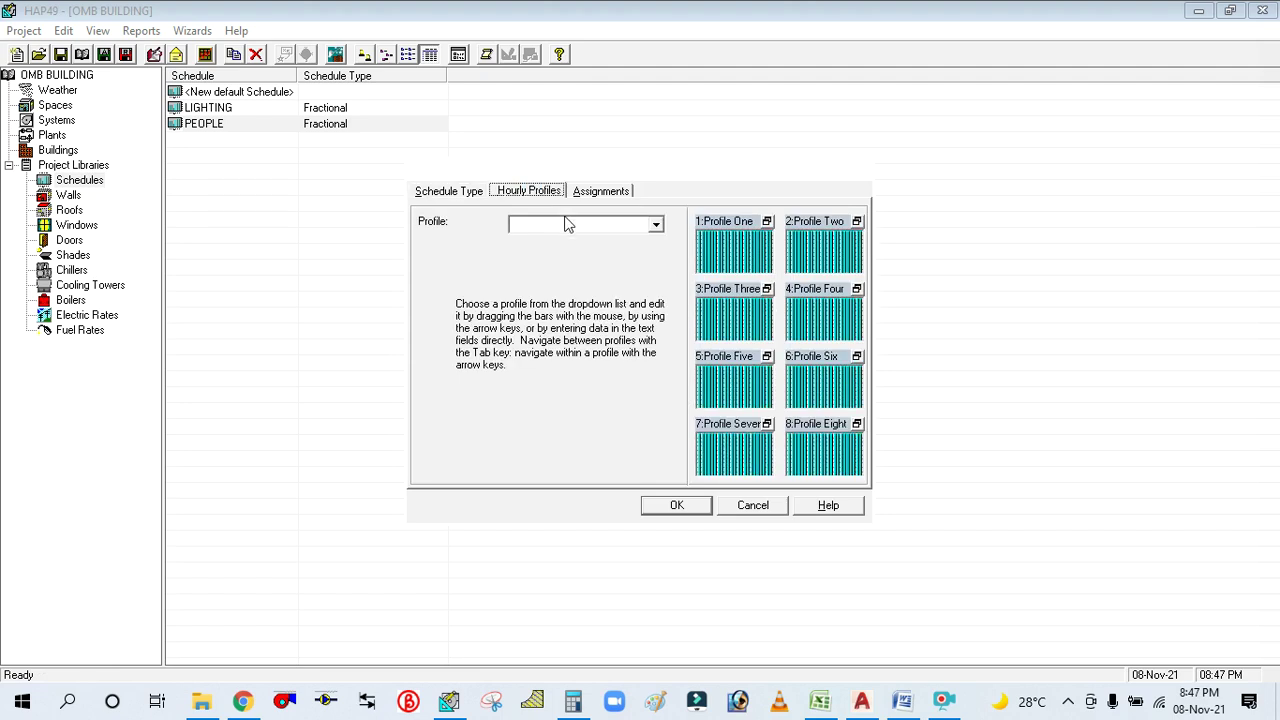
pyautogui.click(728, 250)
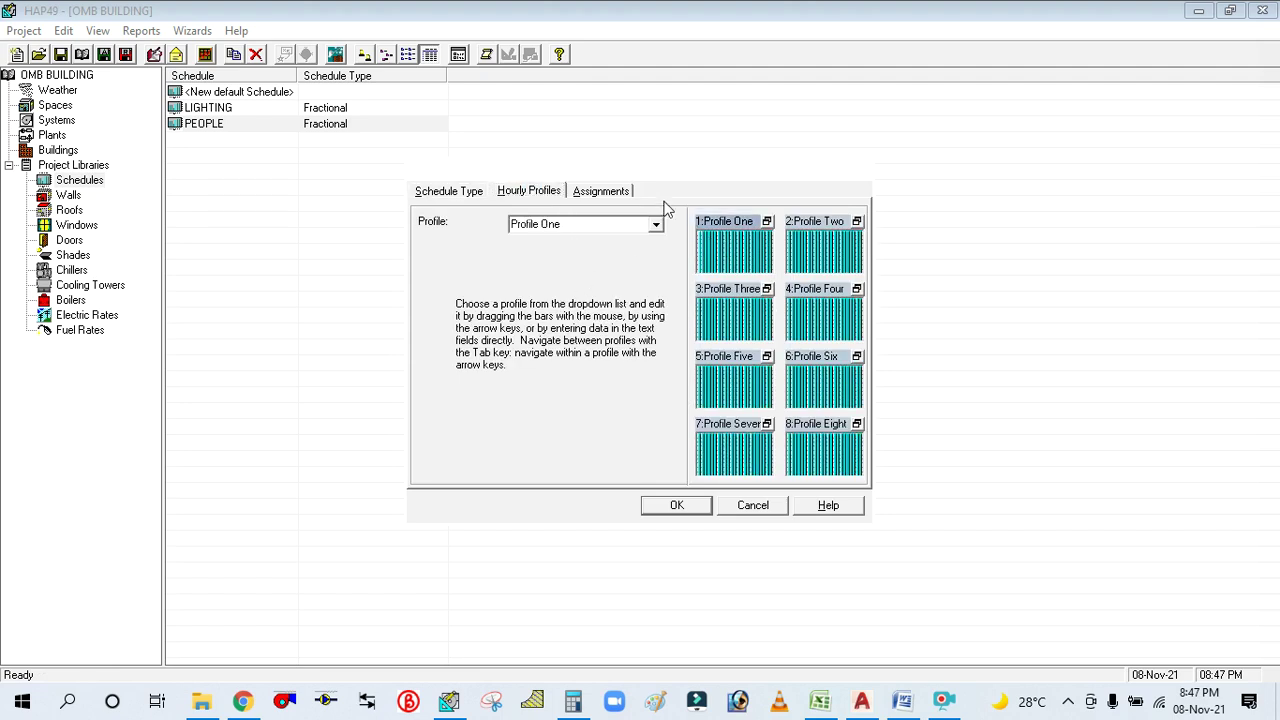
pyautogui.click(612, 188)
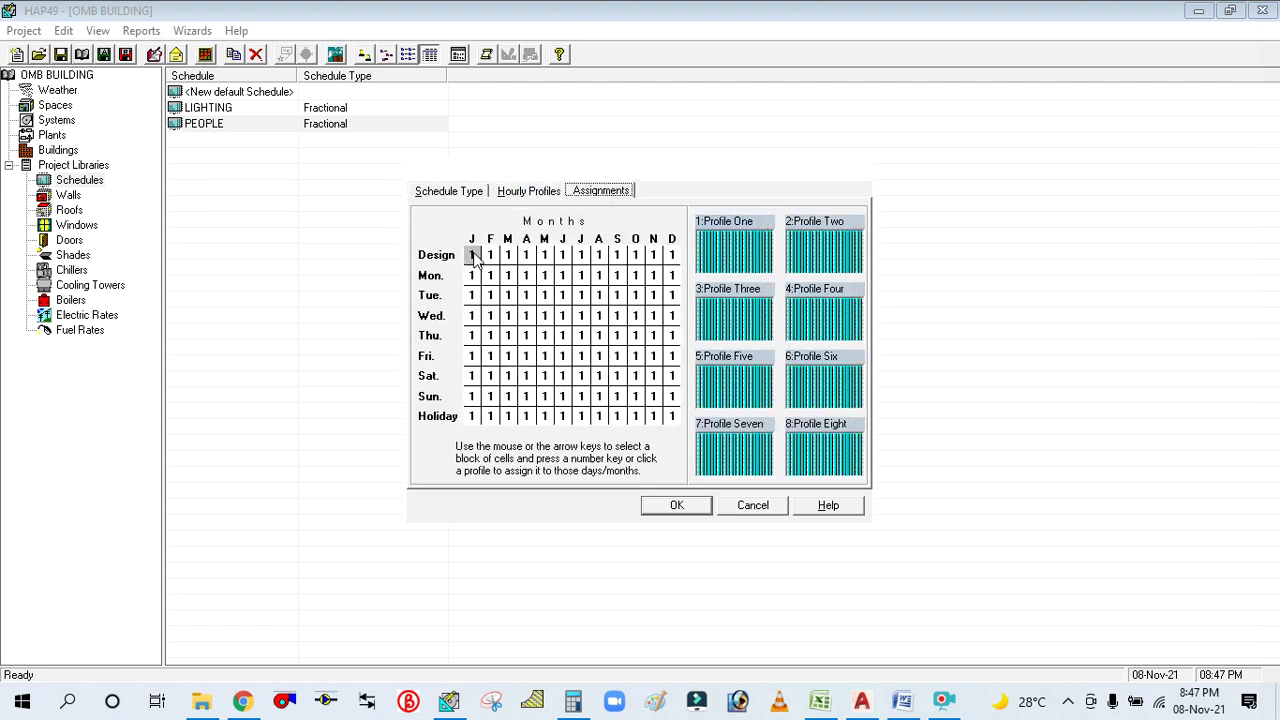
pyautogui.moveTo(472, 255); pyautogui.dragTo(671, 418)
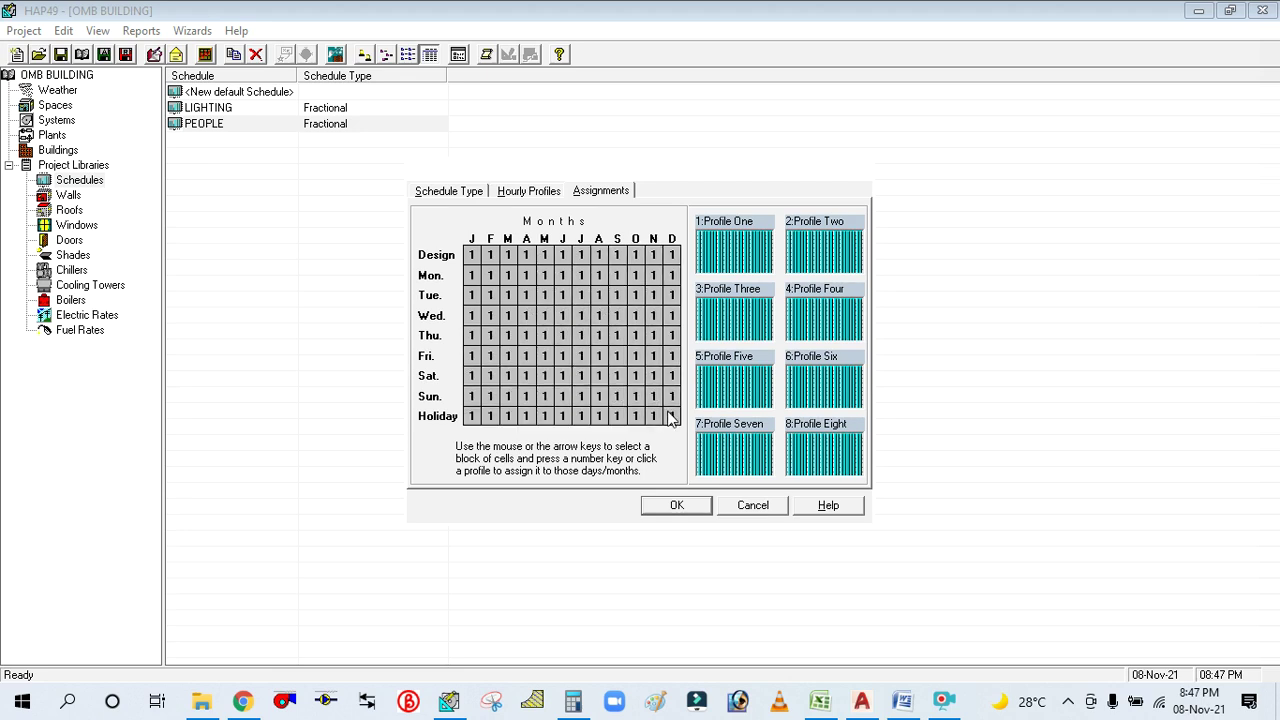
pyautogui.click(740, 258)
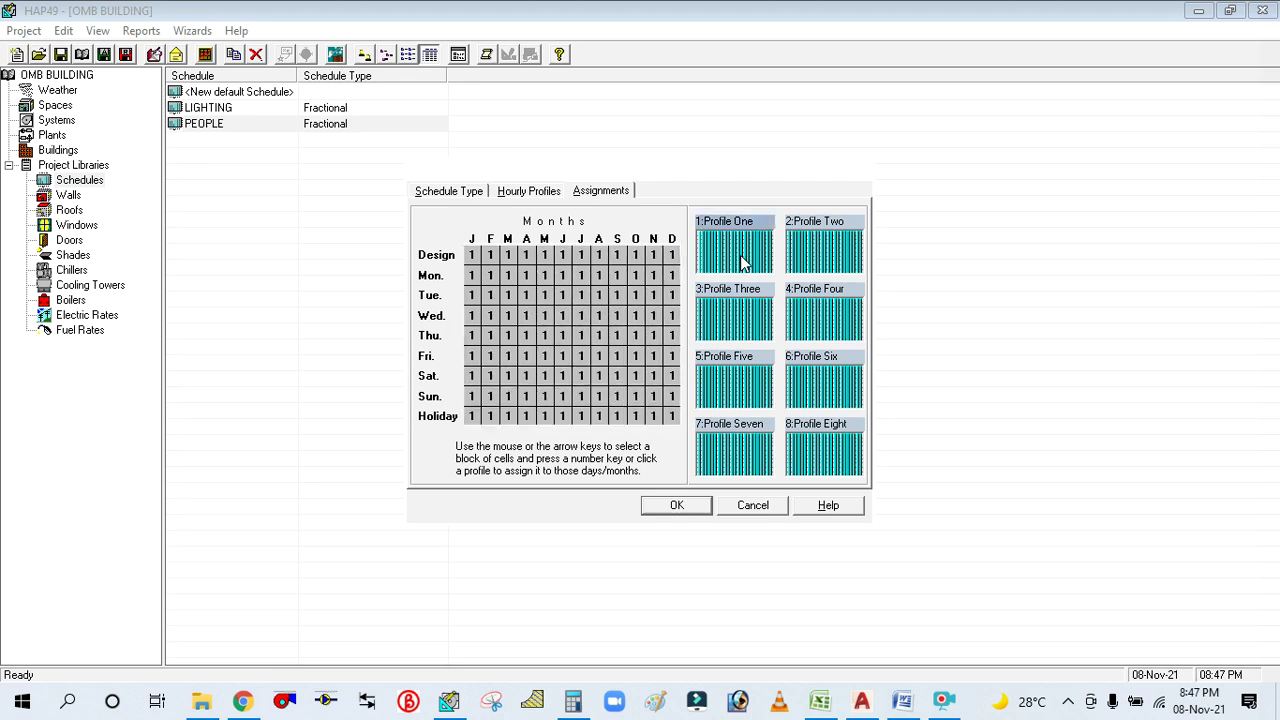
pyautogui.click(676, 505)
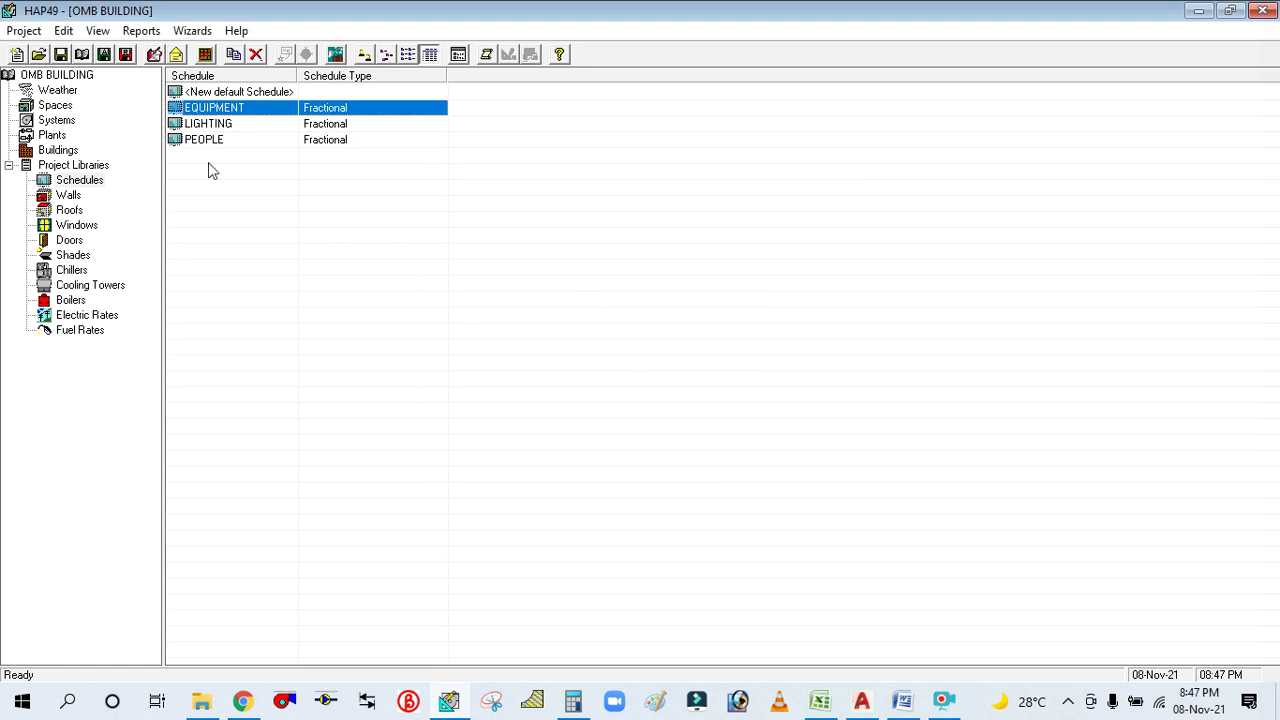
# Duplicate the PEOPLE schedule, name the copy TS and set its type to Fan/Thermostat.
pyautogui.rightClick(207, 143)
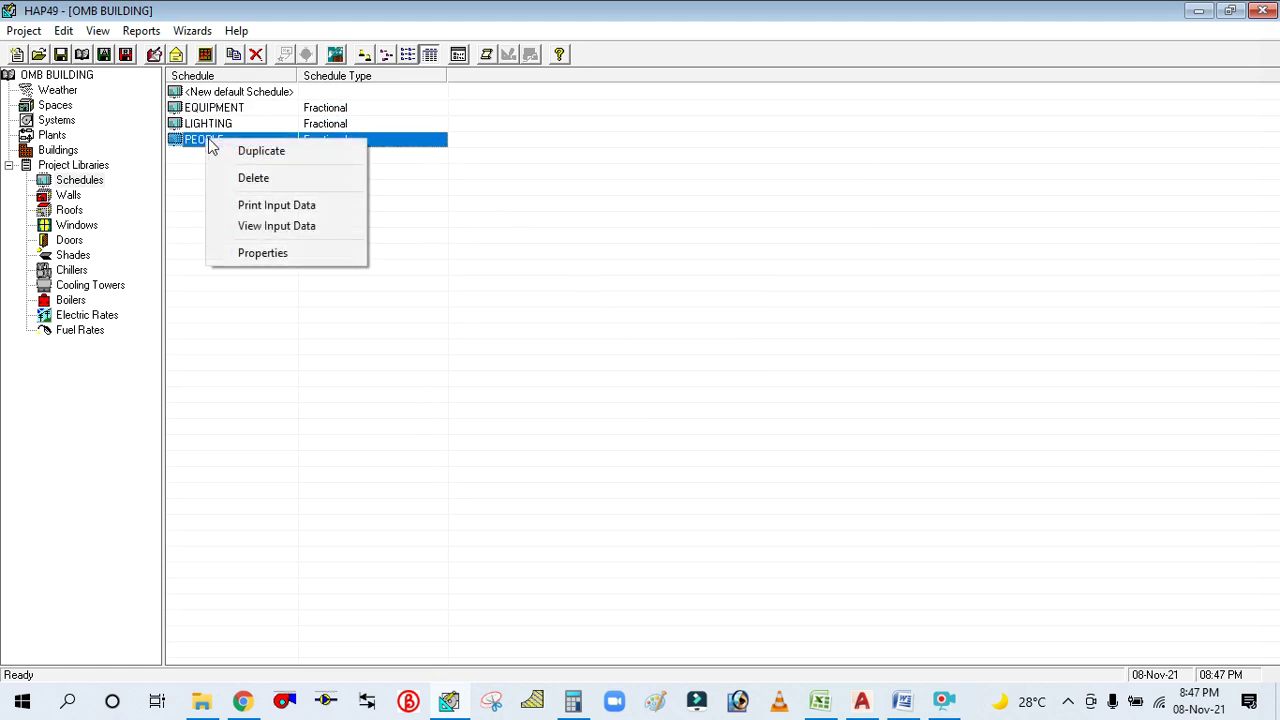
pyautogui.click(252, 153)
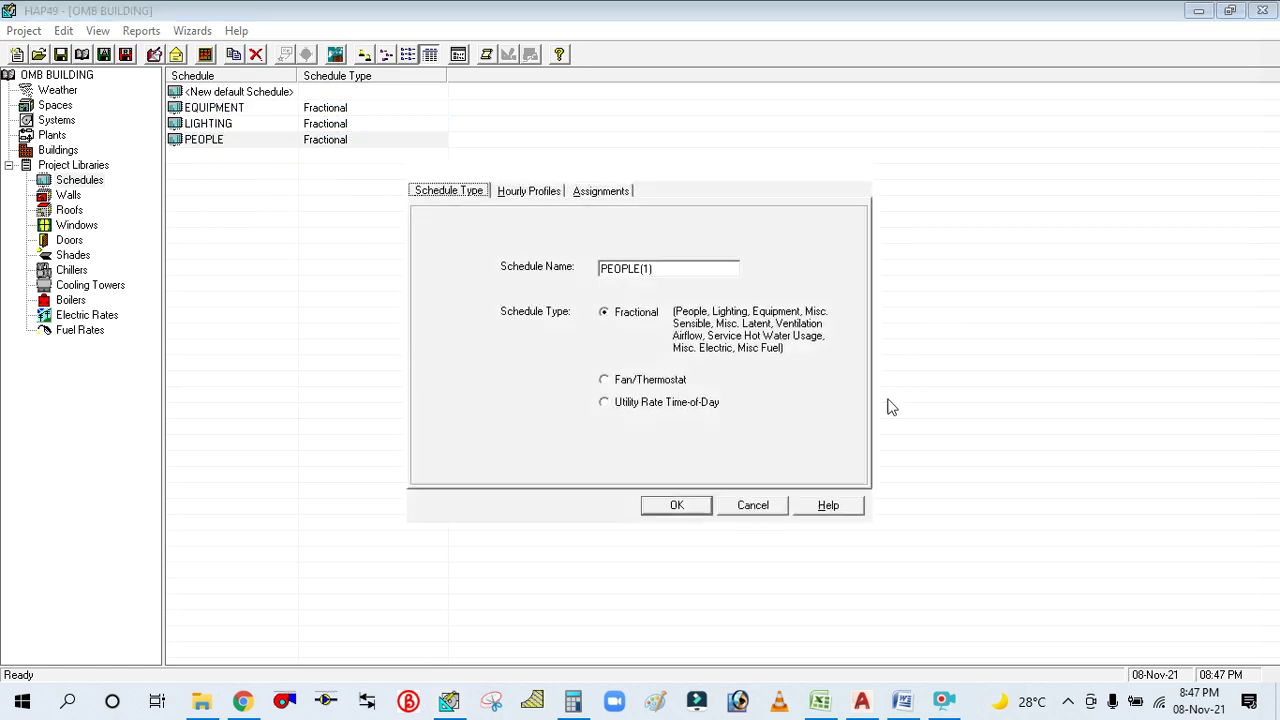
pyautogui.click(694, 270)
pyautogui.write('TS')
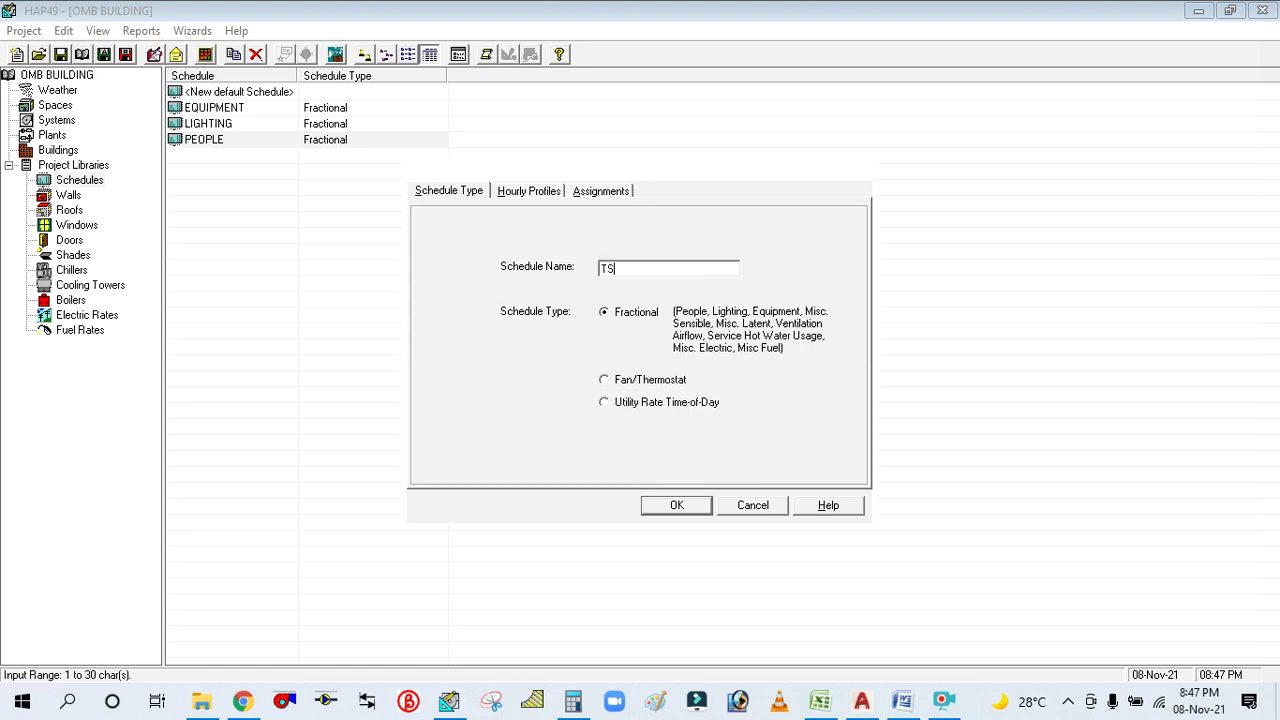
pyautogui.click(604, 382)
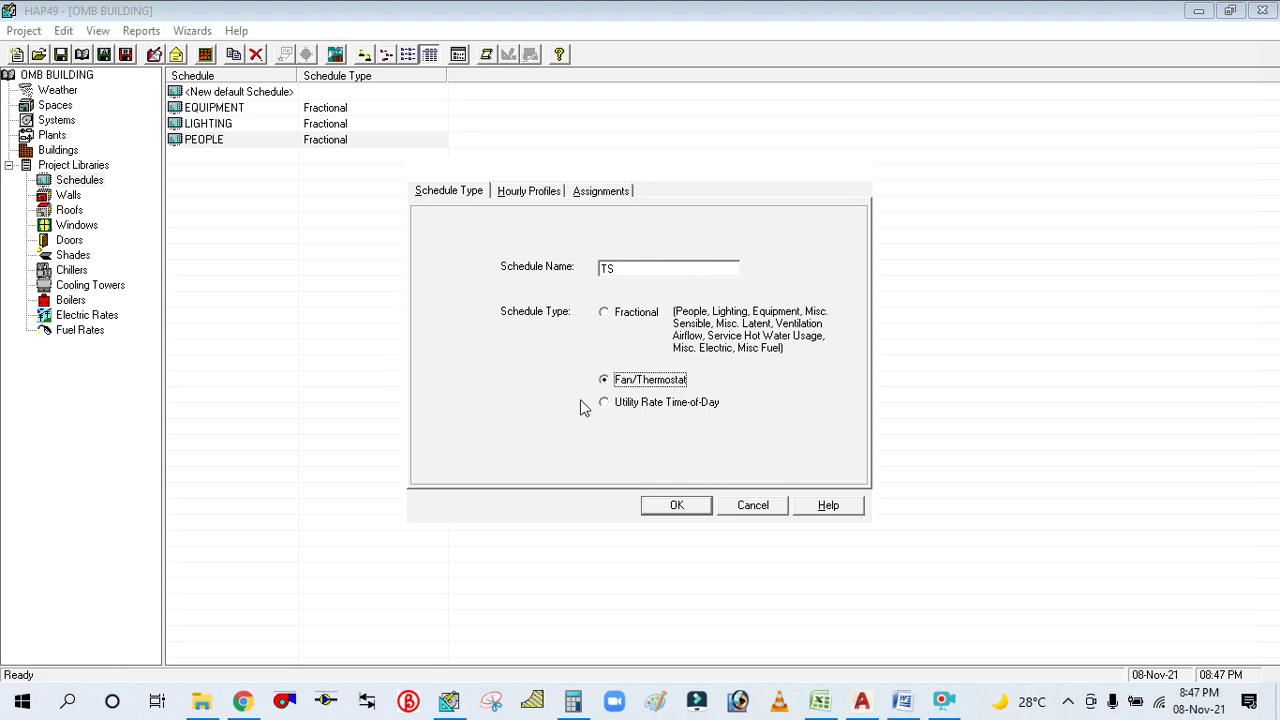
# Apply Profile One to all day types and months of the TS schedule and save it.
pyautogui.click(535, 191)
pyautogui.click(756, 252)
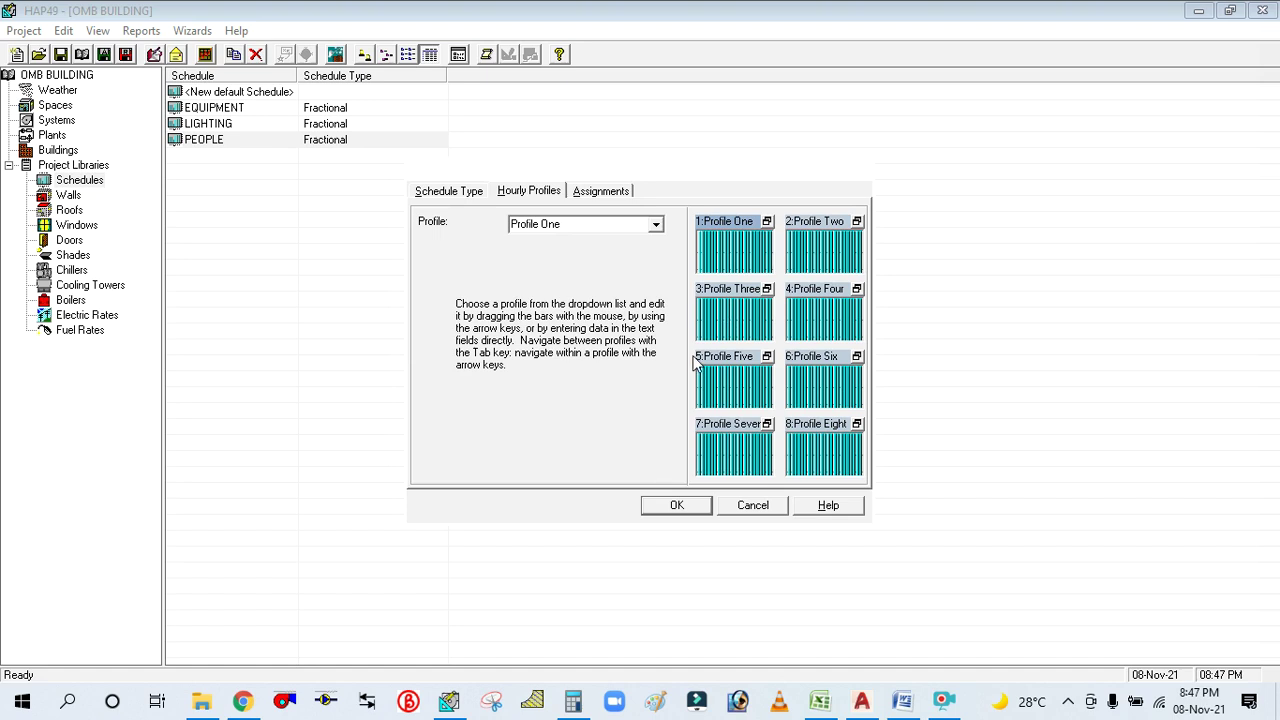
pyautogui.click(612, 191)
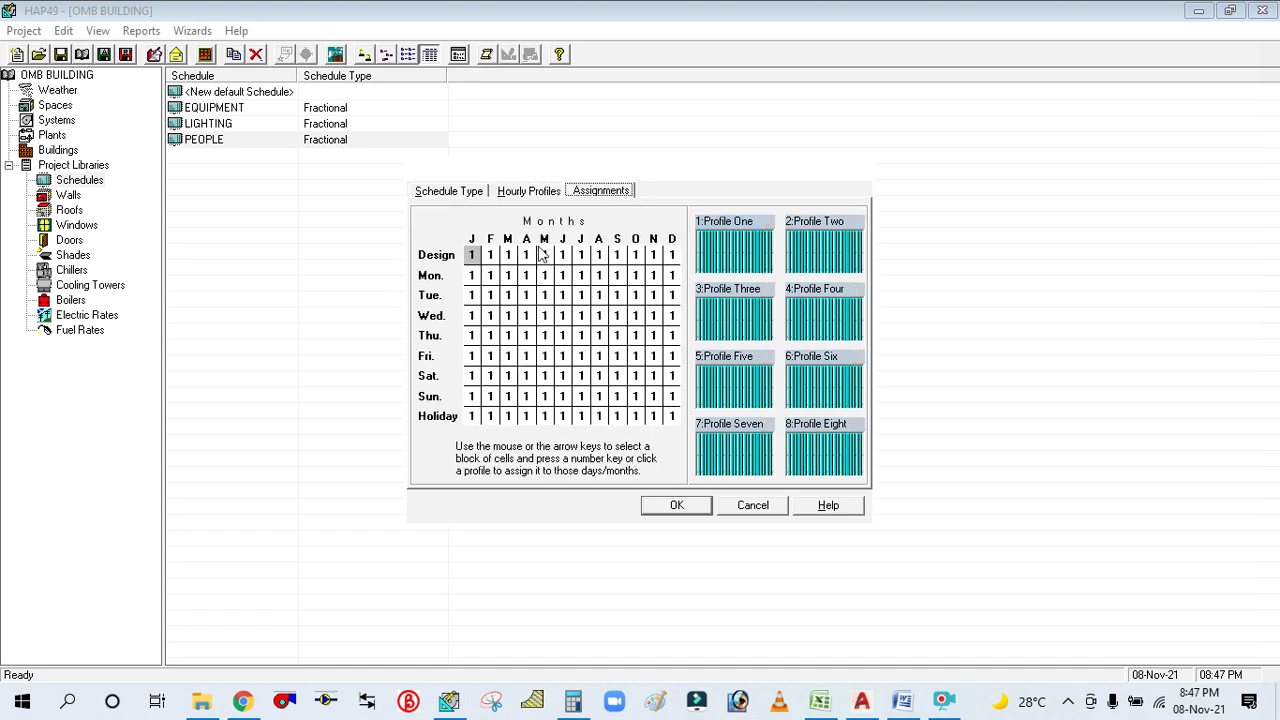
pyautogui.moveTo(471, 254); pyautogui.dragTo(678, 418)
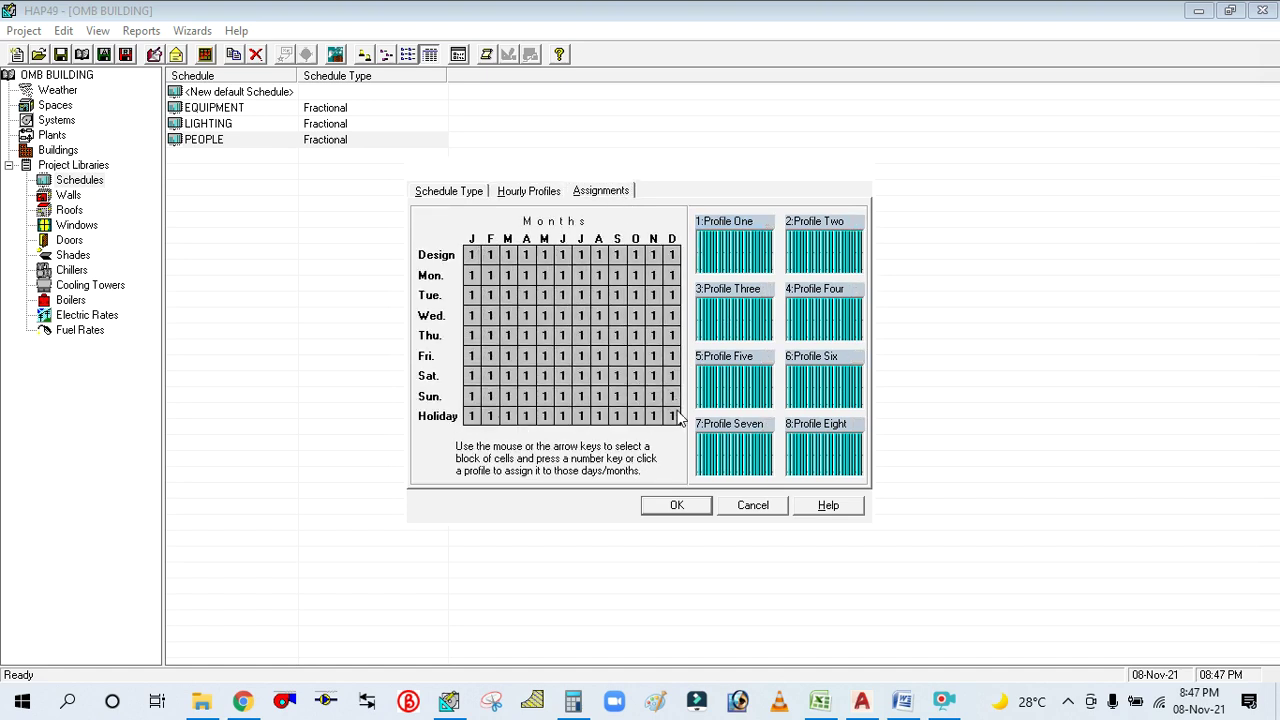
pyautogui.click(741, 254)
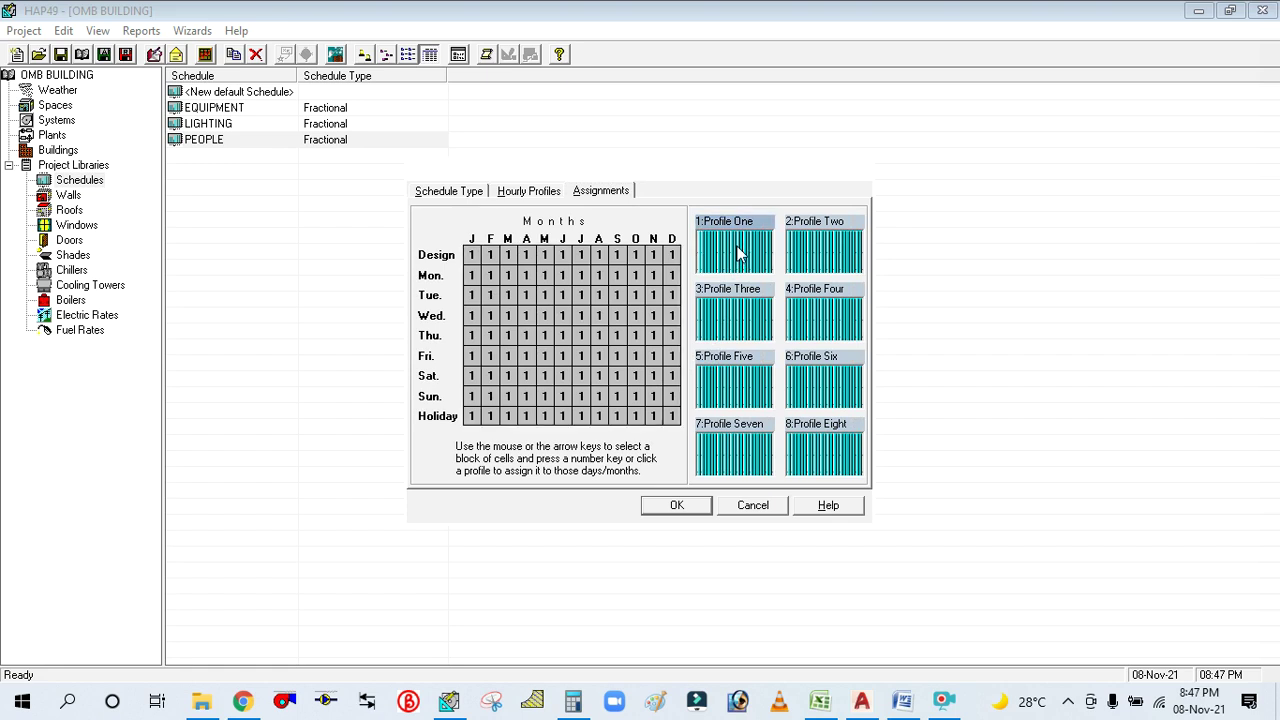
pyautogui.click(680, 506)
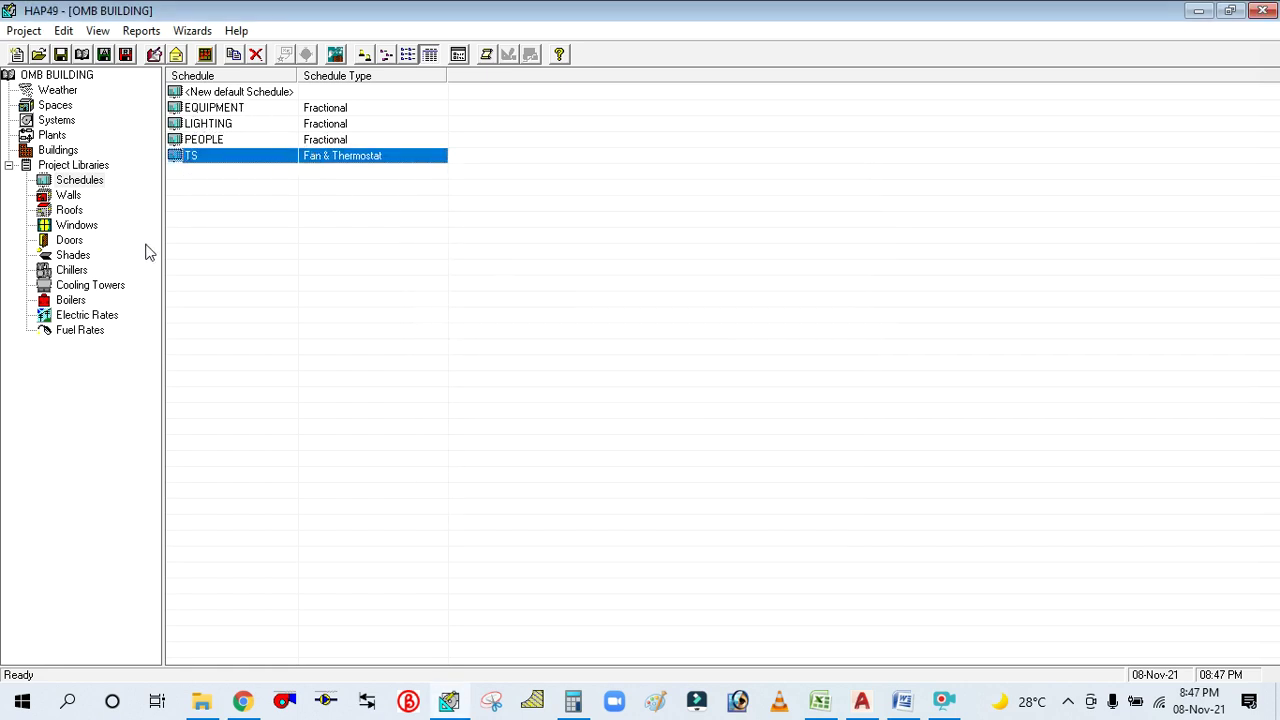
# Start a new wall, check the external wall section in the Excel U-factor sheet, and load the Medium Weight Wall assembly.
pyautogui.click(68, 196)
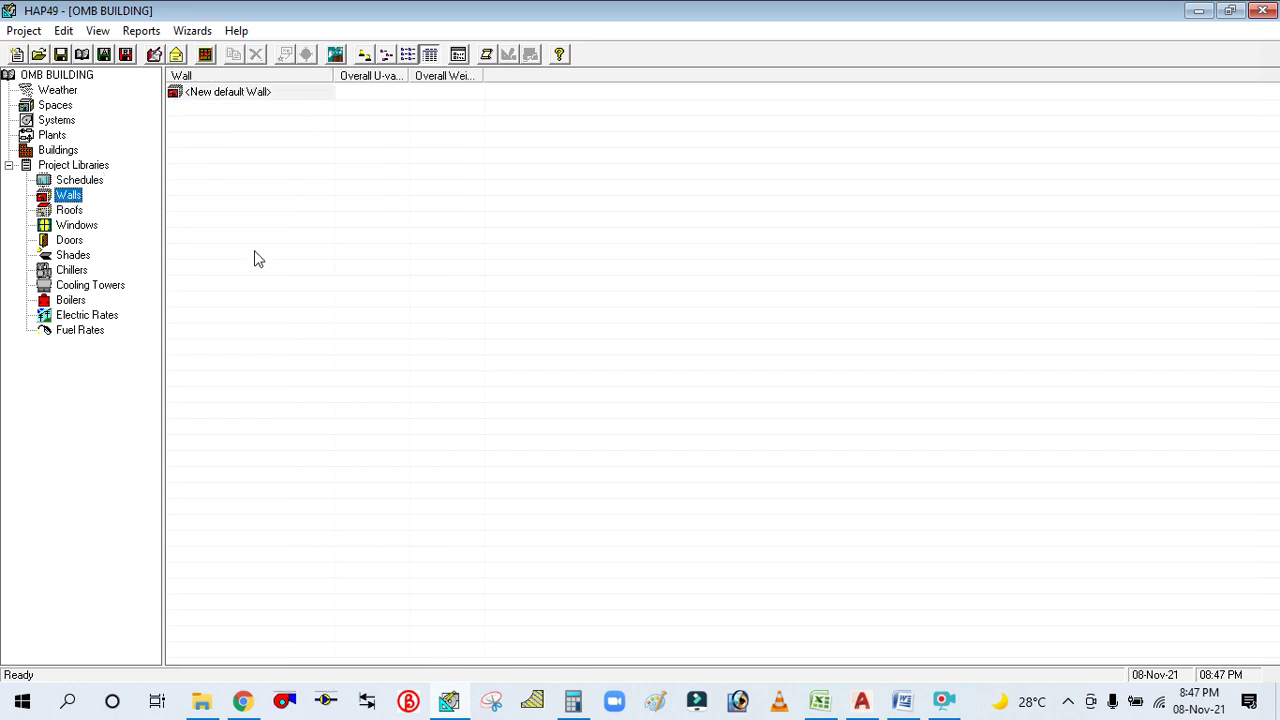
pyautogui.click(225, 93)
pyautogui.doubleClick(226, 93)
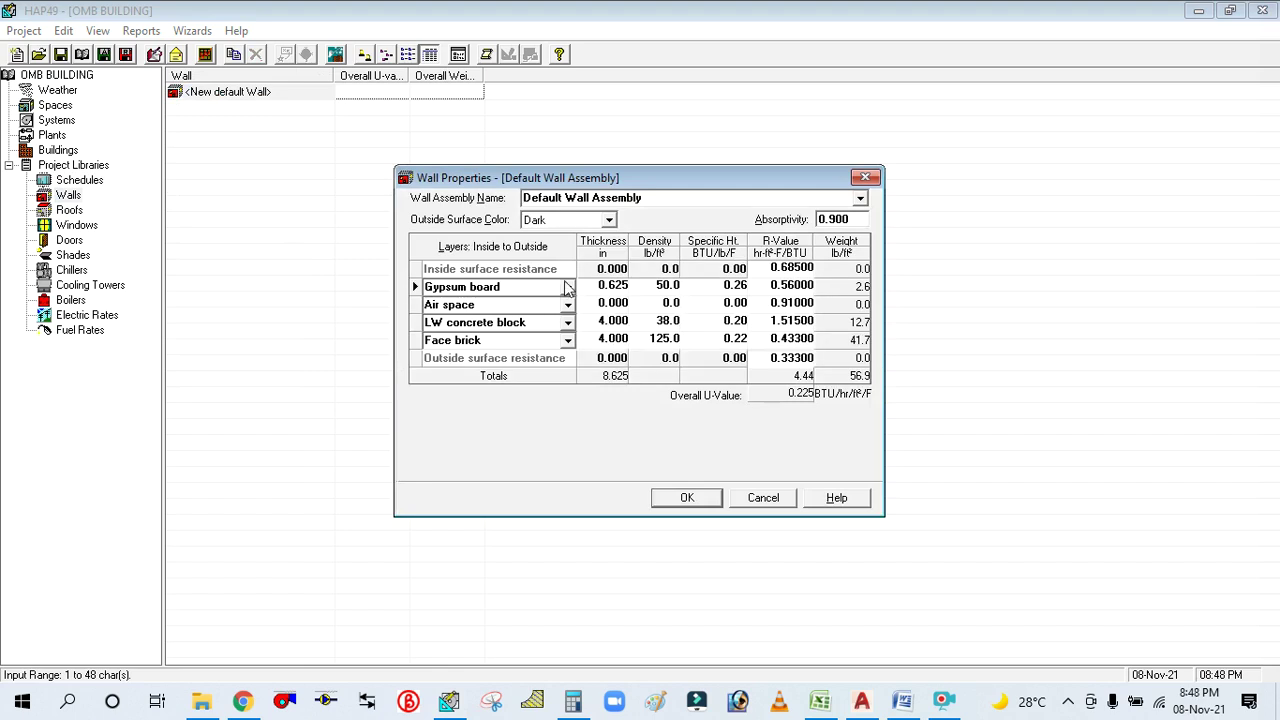
pyautogui.moveTo(517, 179); pyautogui.dragTo(492, 142)
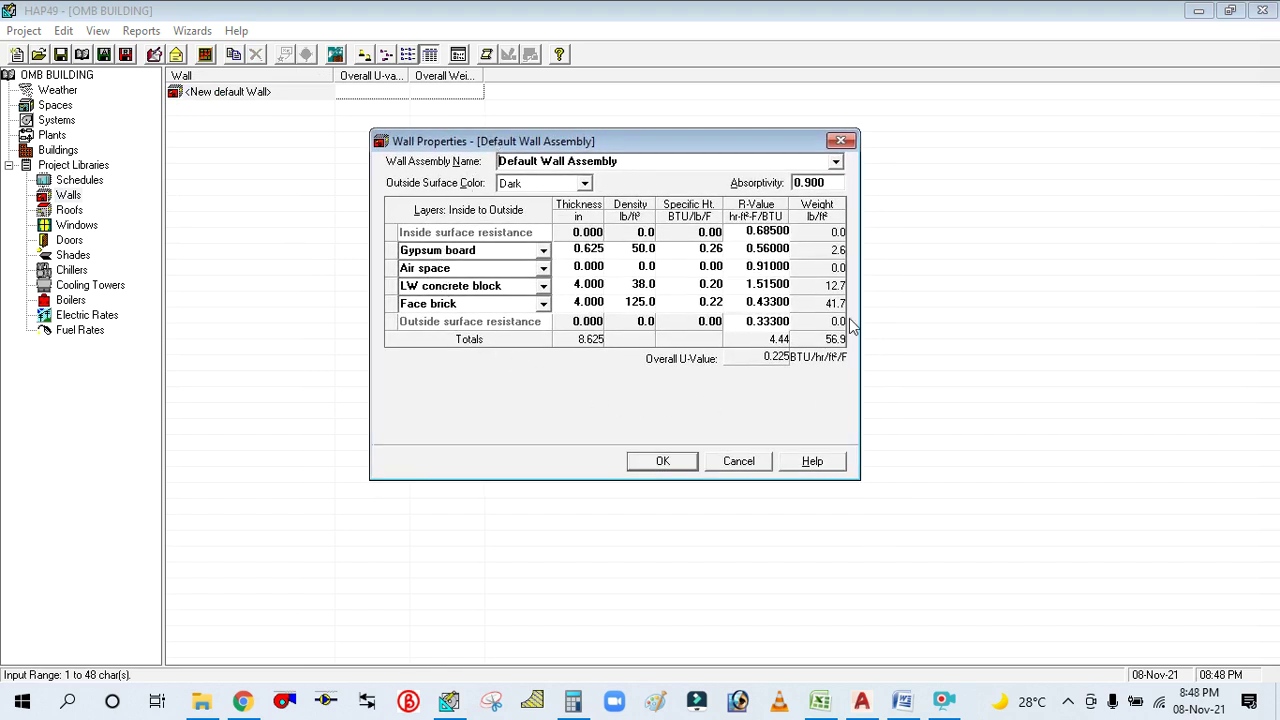
pyautogui.click(819, 701)
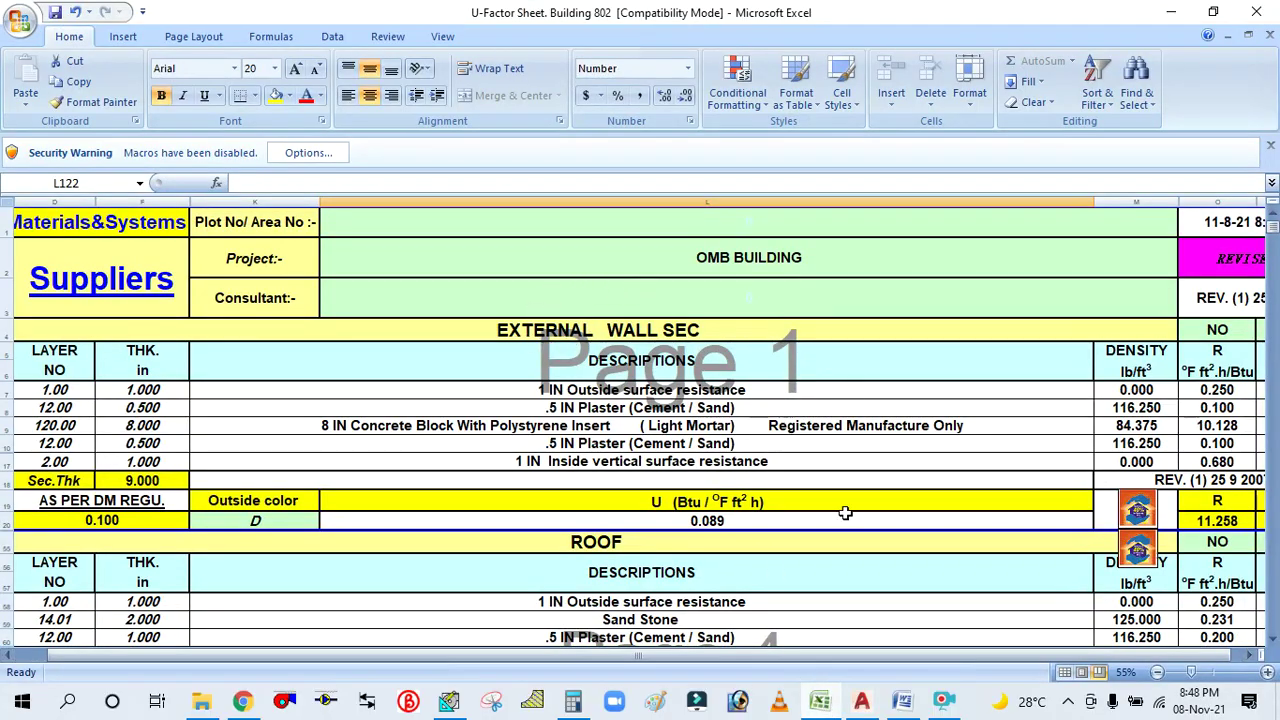
pyautogui.click(817, 701)
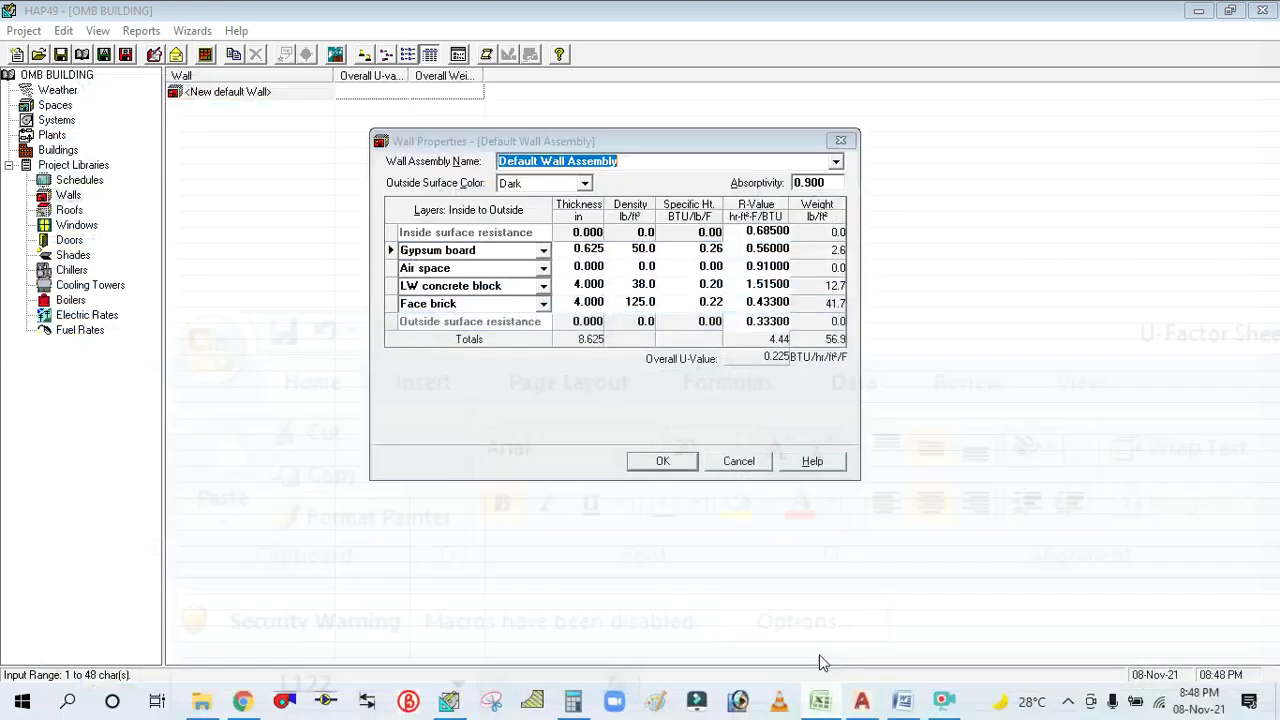
pyautogui.click(837, 164)
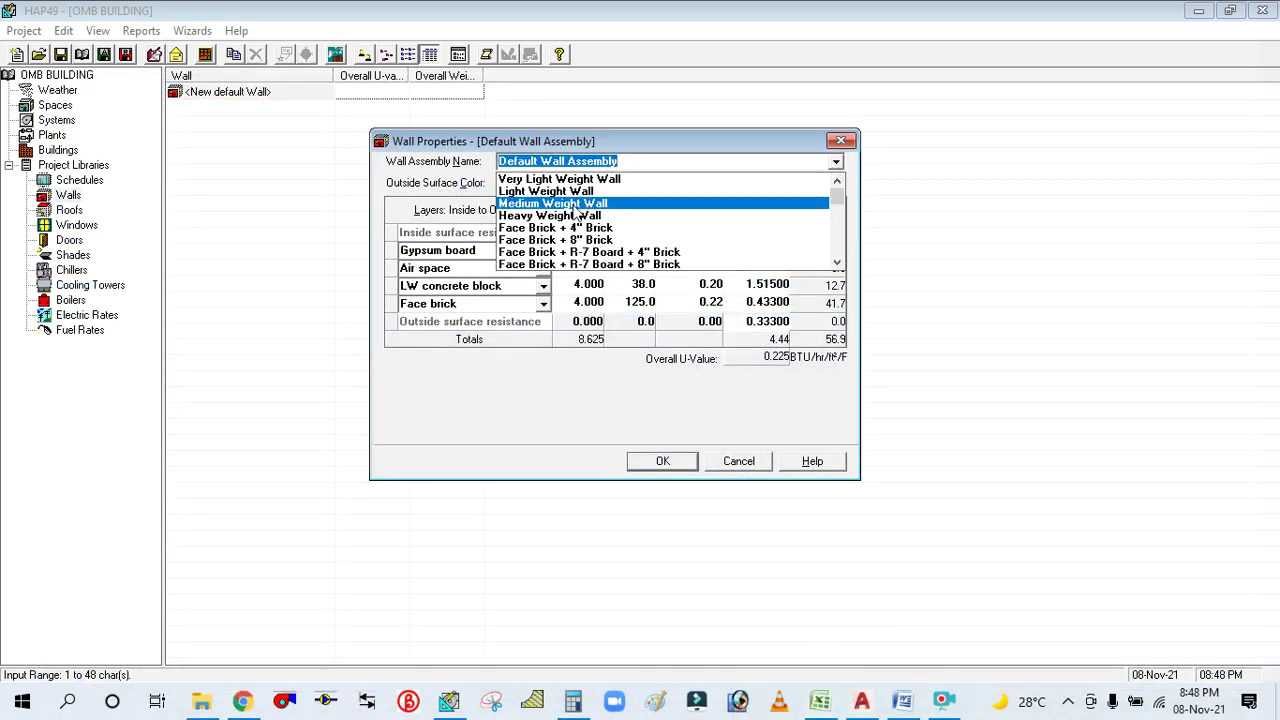
pyautogui.click(575, 207)
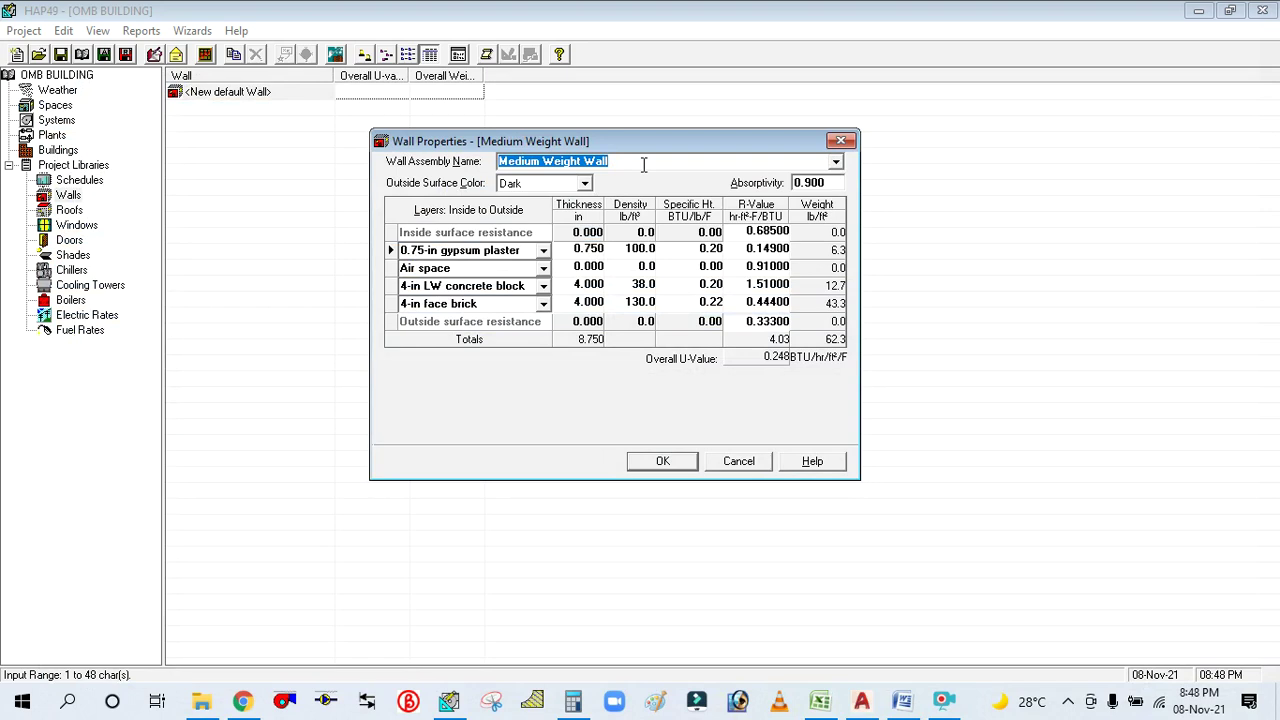
# Name the wall assembly EXTERANAL WALL and keep its outside surface color as Dark.
pyautogui.click(643, 164)
pyautogui.moveTo(643, 164); pyautogui.dragTo(490, 165)
pyautogui.write('E')
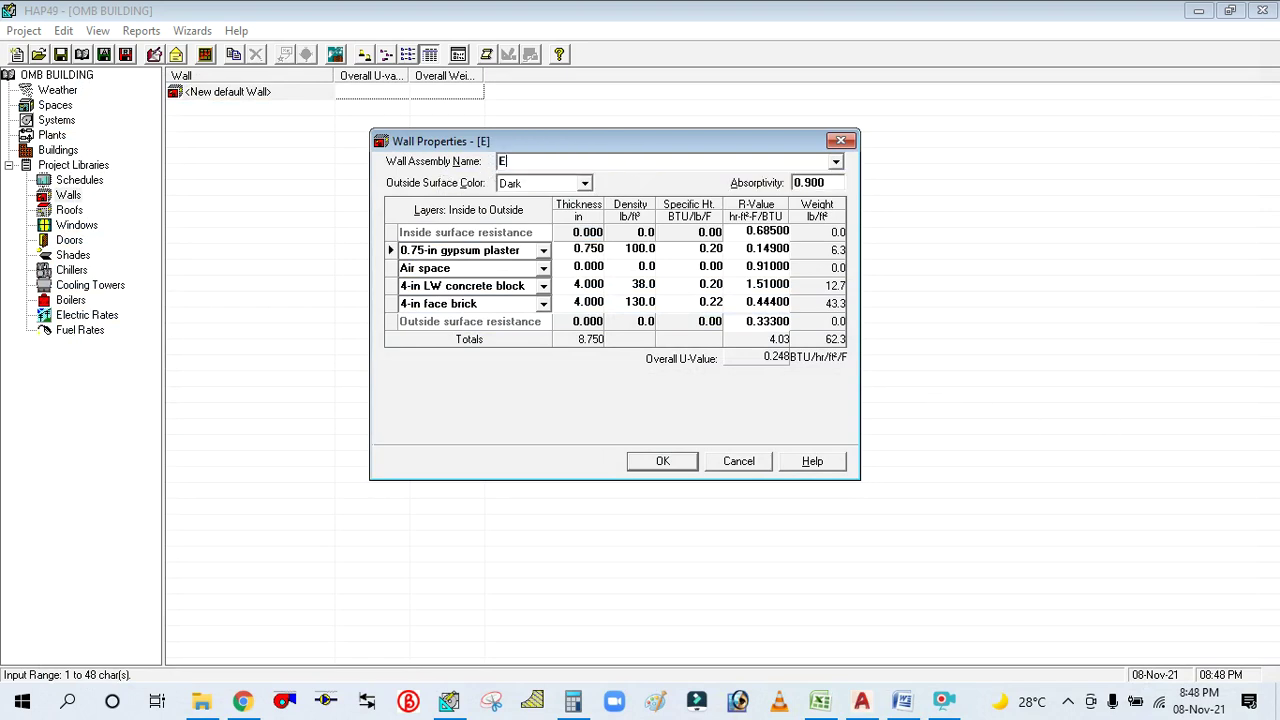
pyautogui.write('XTERANL')
pyautogui.write('AL WALL')
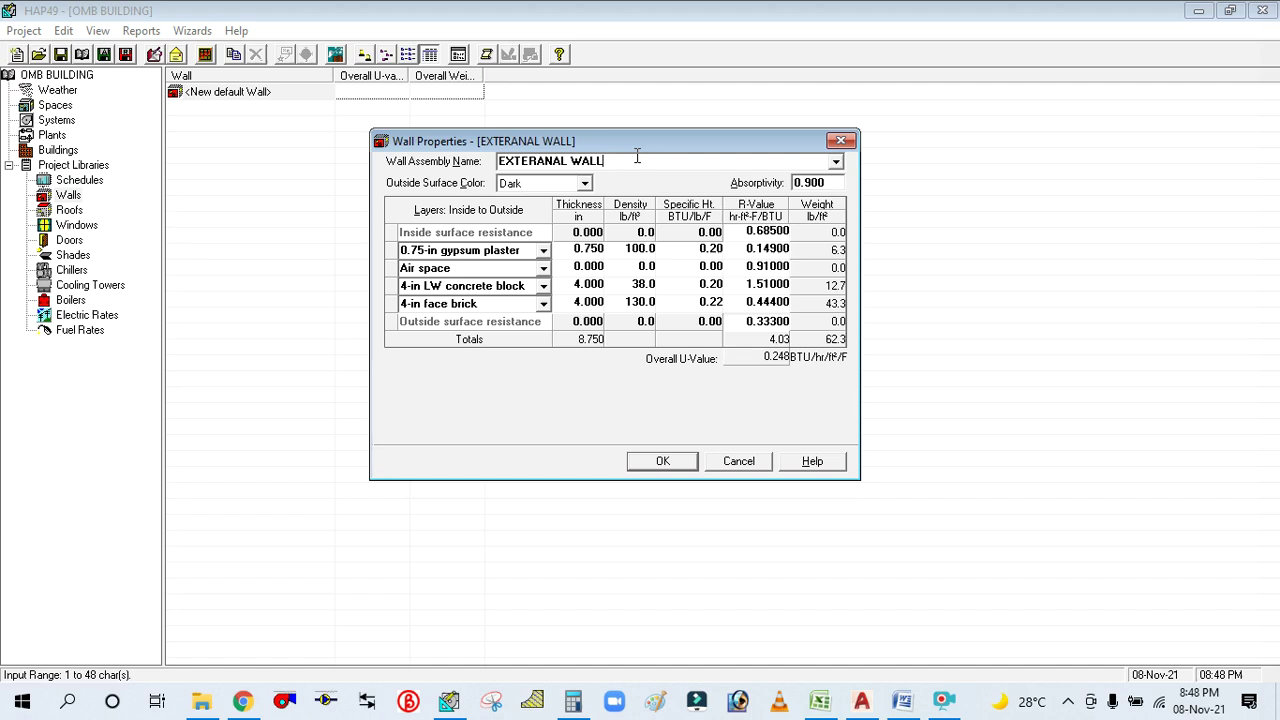
pyautogui.click(584, 184)
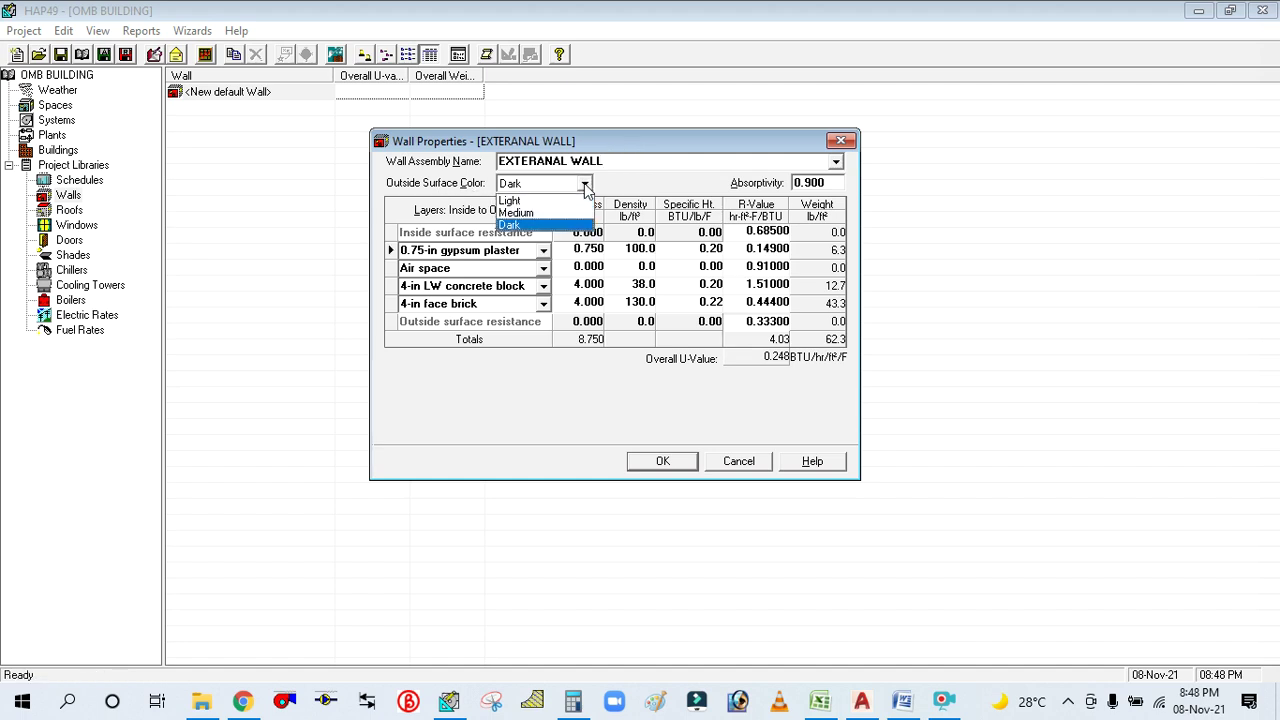
pyautogui.click(546, 226)
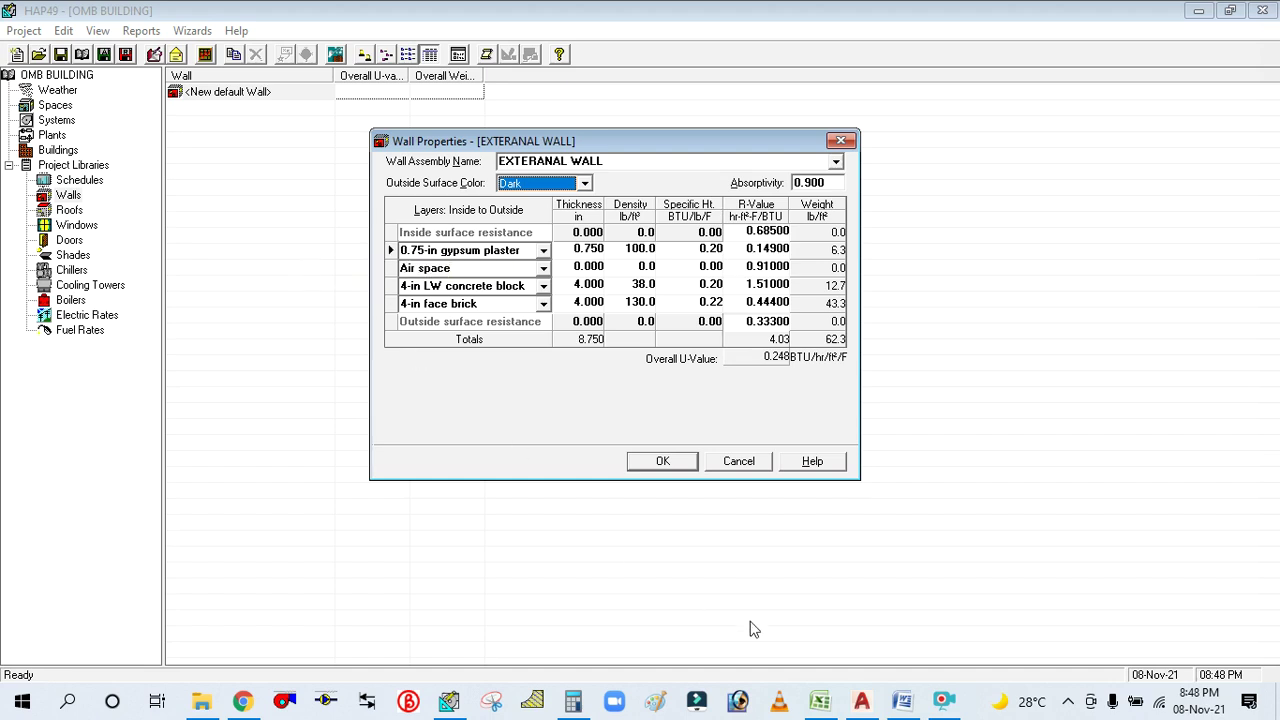
# Compare the wall assembly's layers with the external wall section of the U-factor sheet in Excel.
pyautogui.click(819, 700)
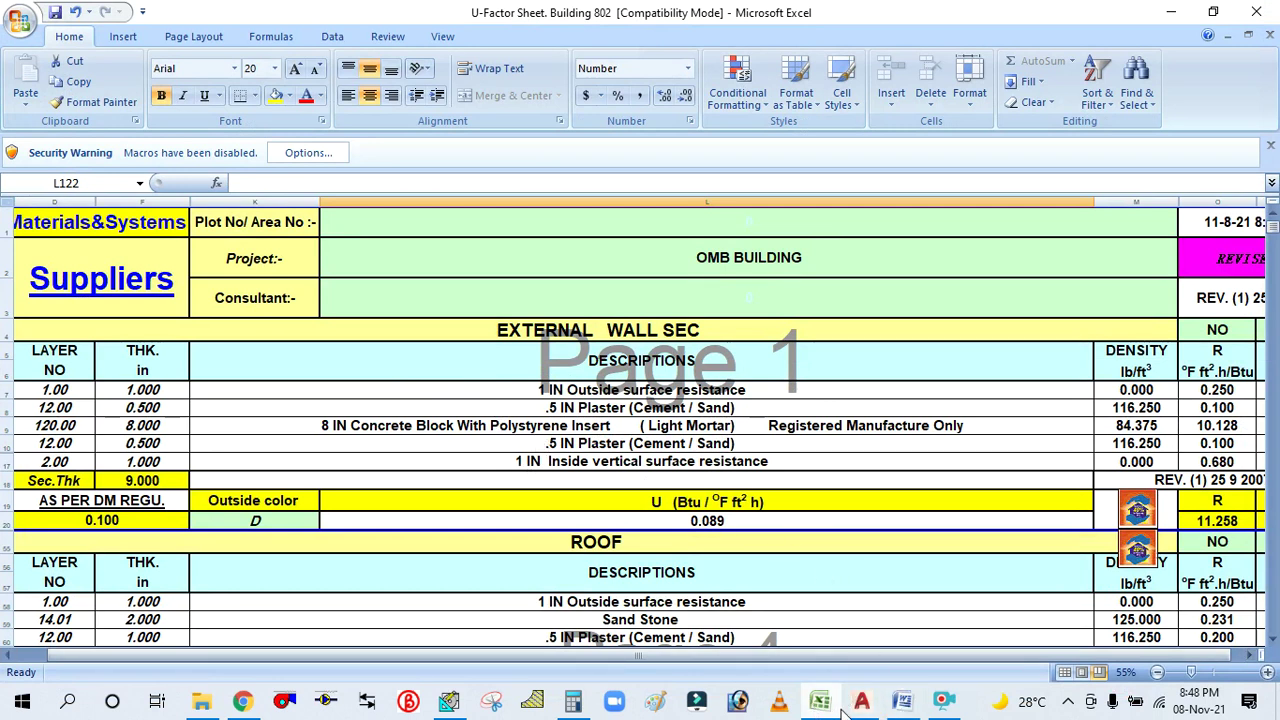
pyautogui.click(458, 705)
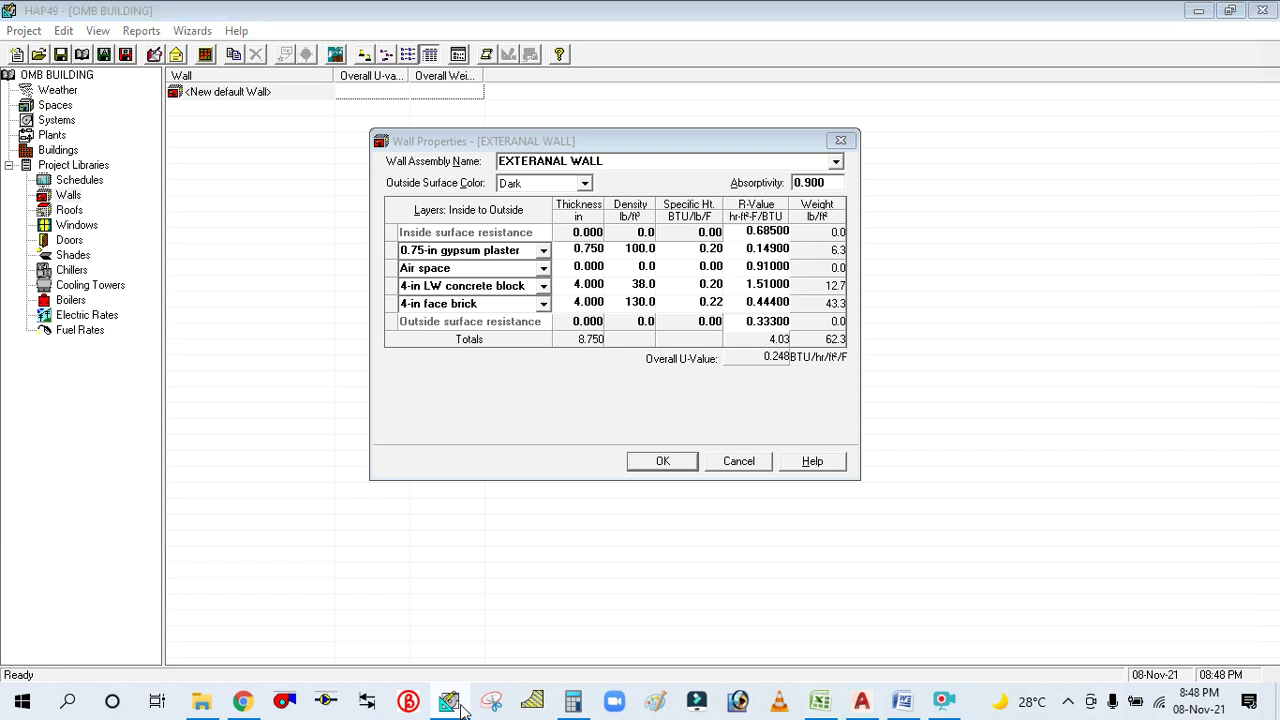
pyautogui.click(820, 702)
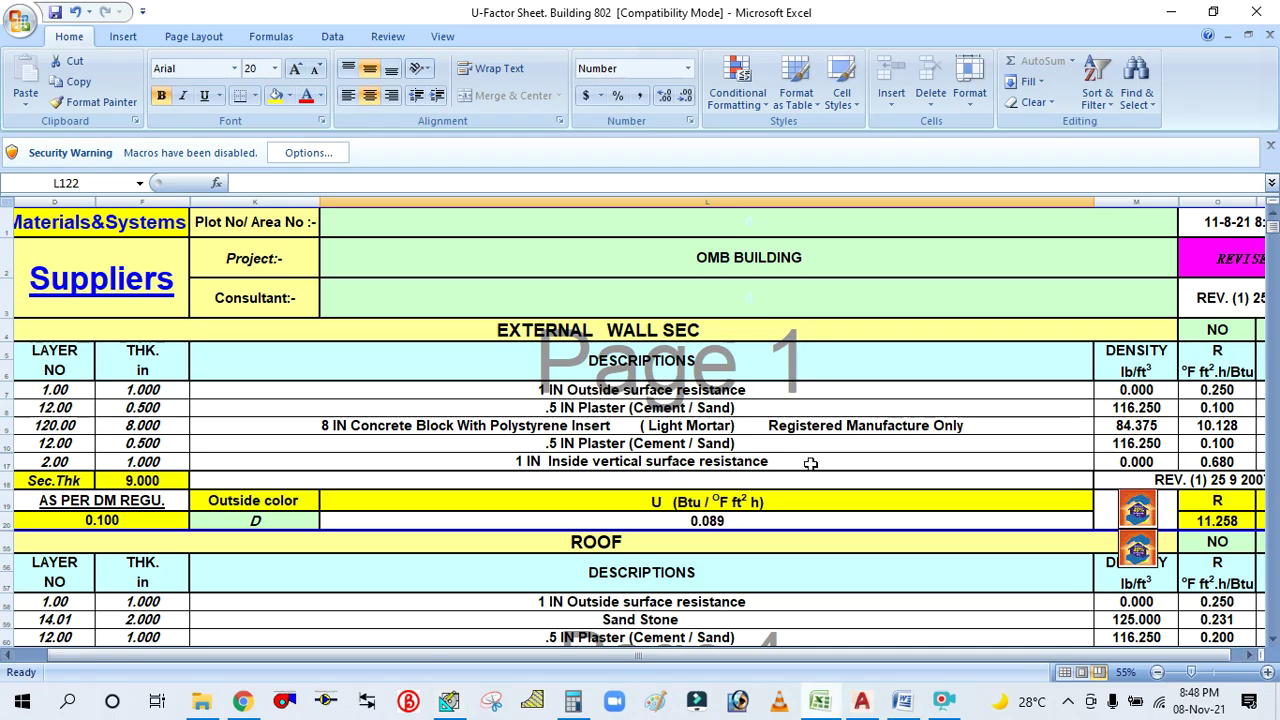
pyautogui.click(818, 704)
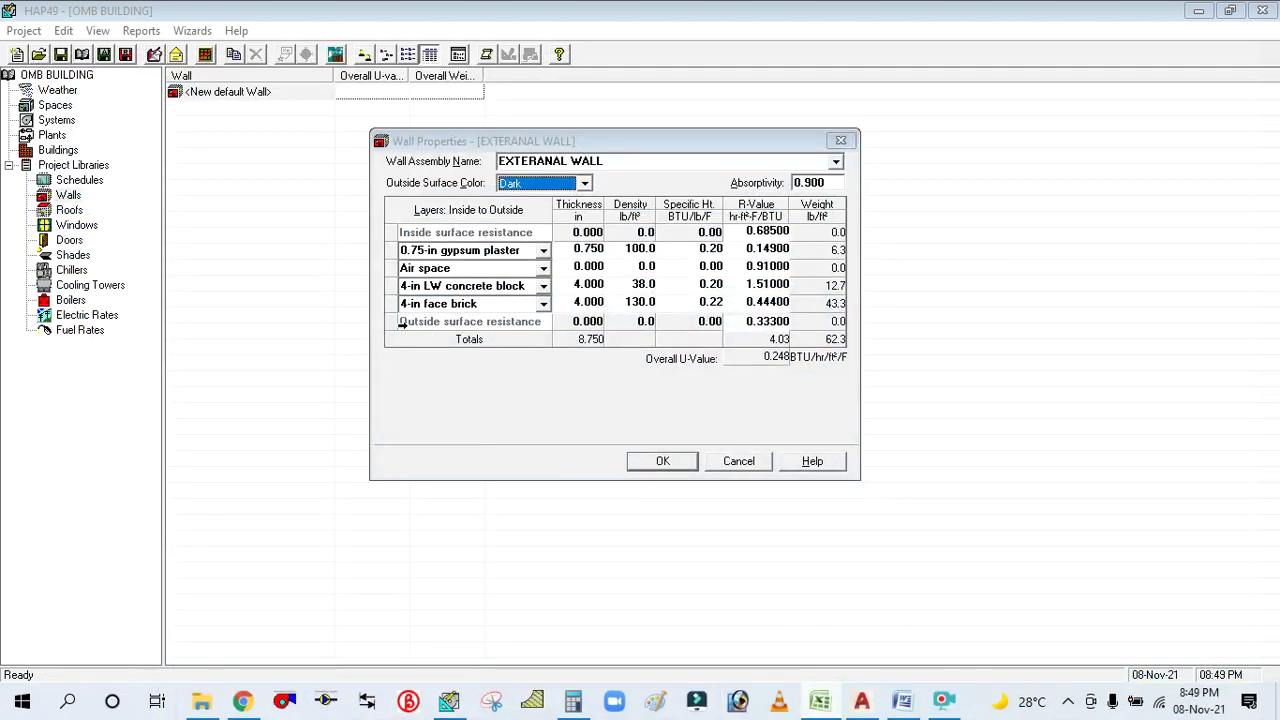
pyautogui.click(400, 324)
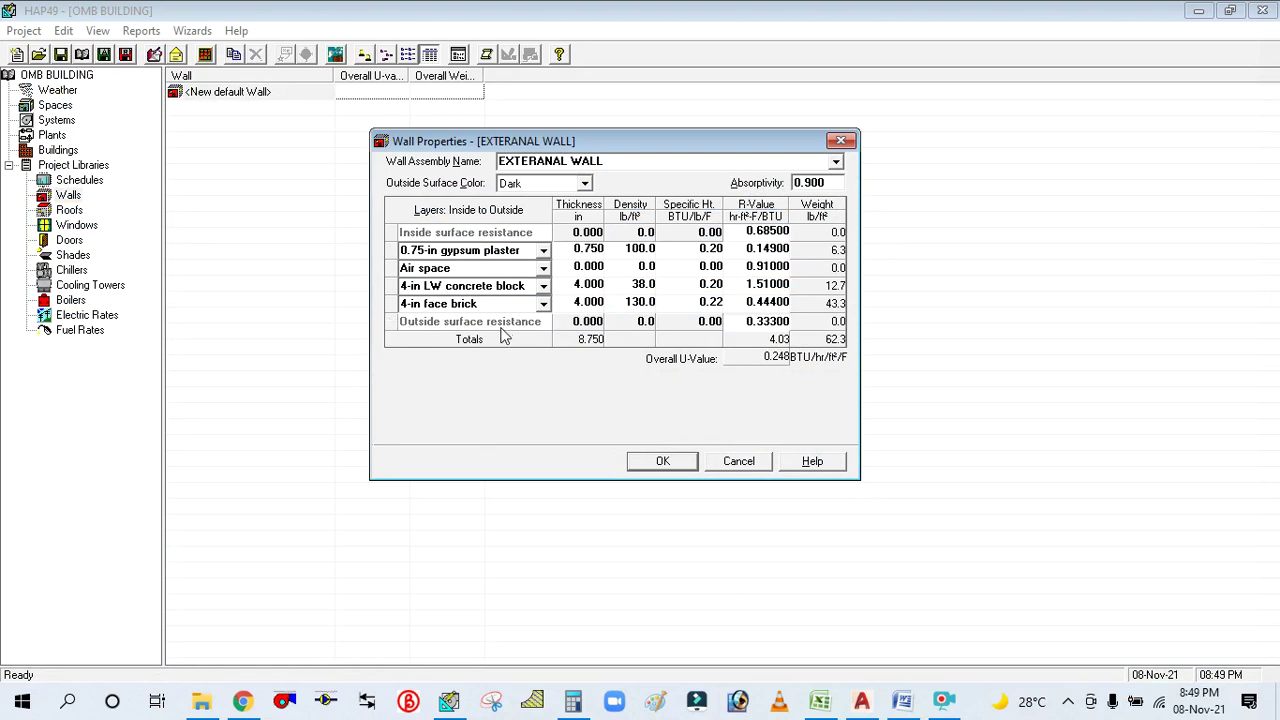
pyautogui.click(580, 325)
pyautogui.click(477, 334)
pyautogui.click(822, 706)
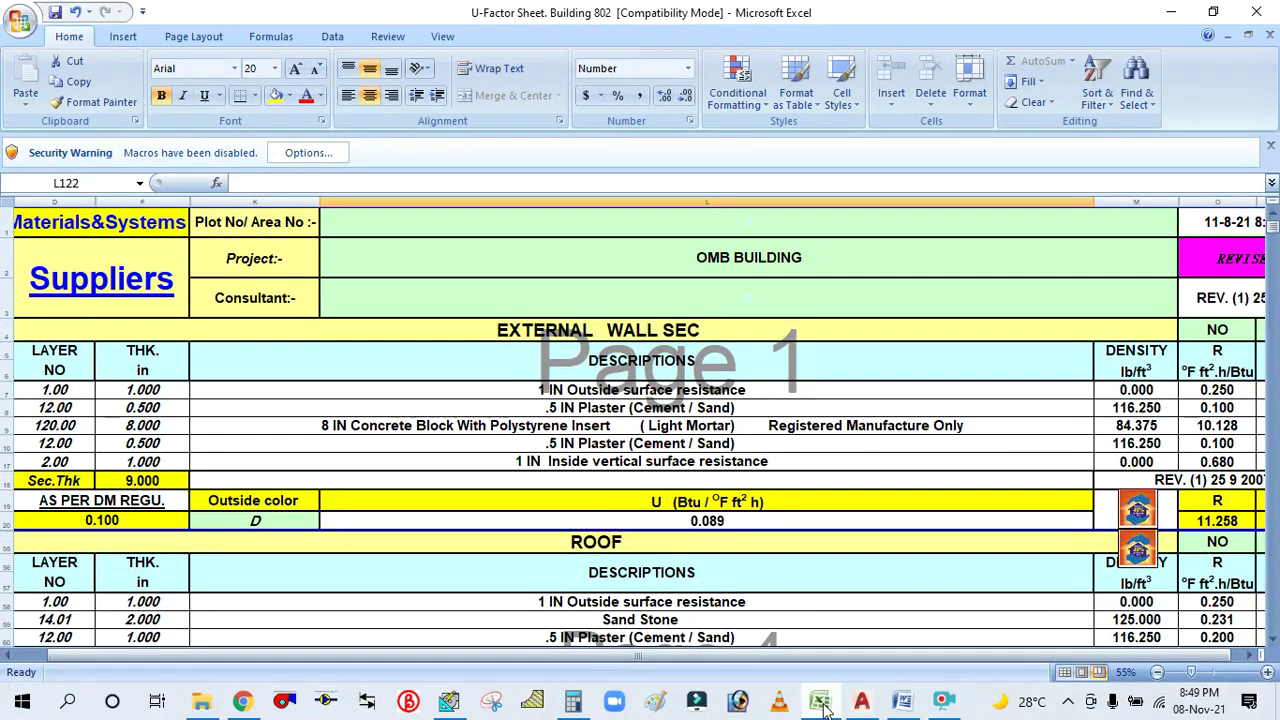
pyautogui.click(822, 706)
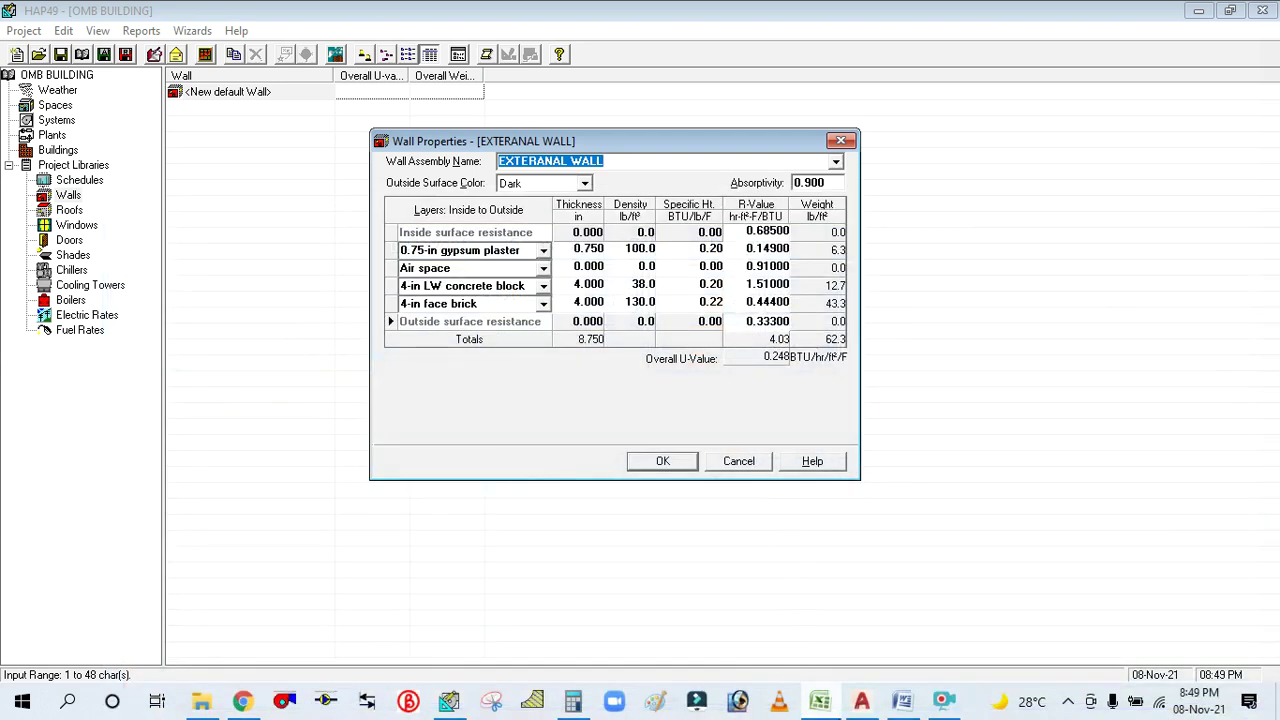
pyautogui.click(820, 702)
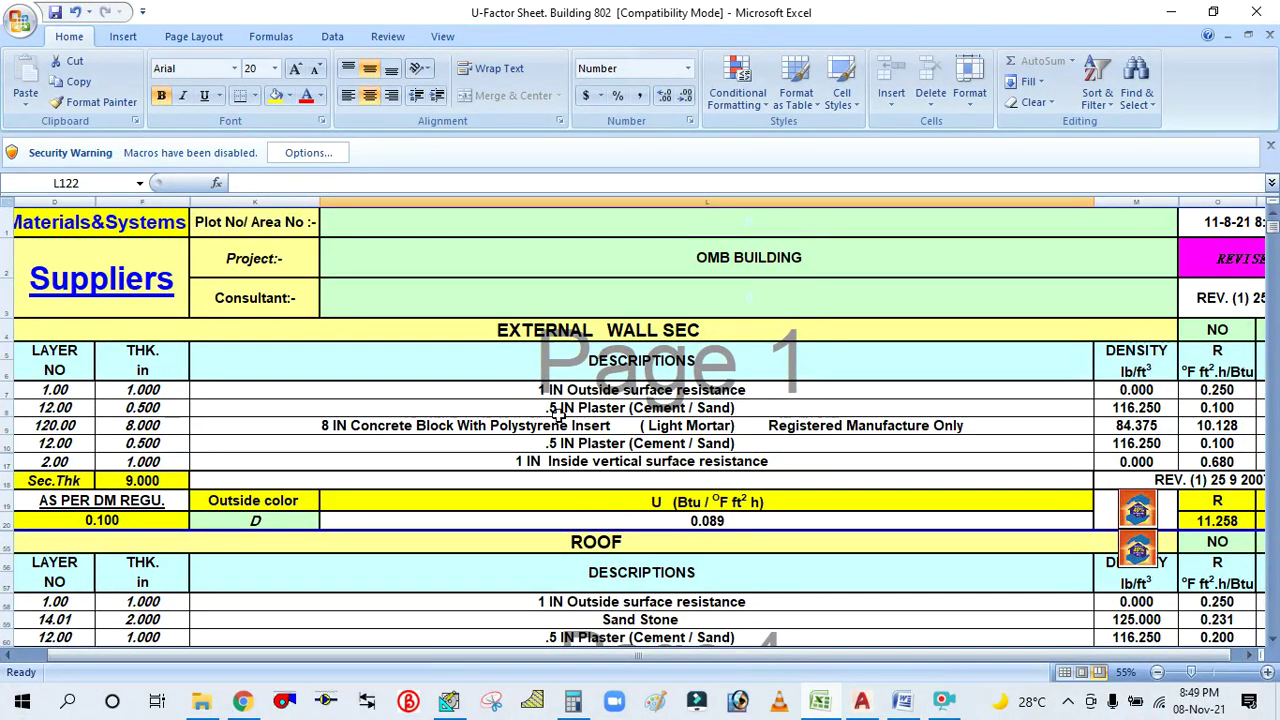
pyautogui.click(820, 702)
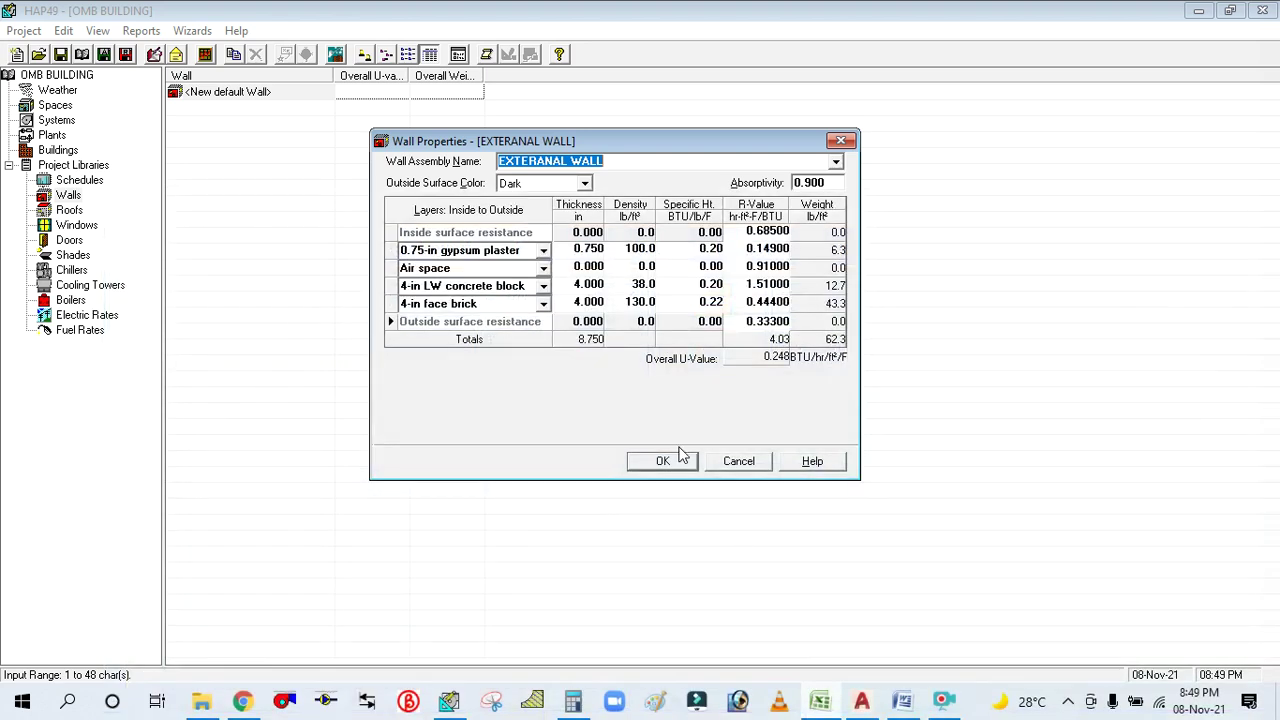
# Rename the 0.75-in gypsum plaster layer as 0.5 IN PLASTER CEEMENT.
pyautogui.click(430, 250)
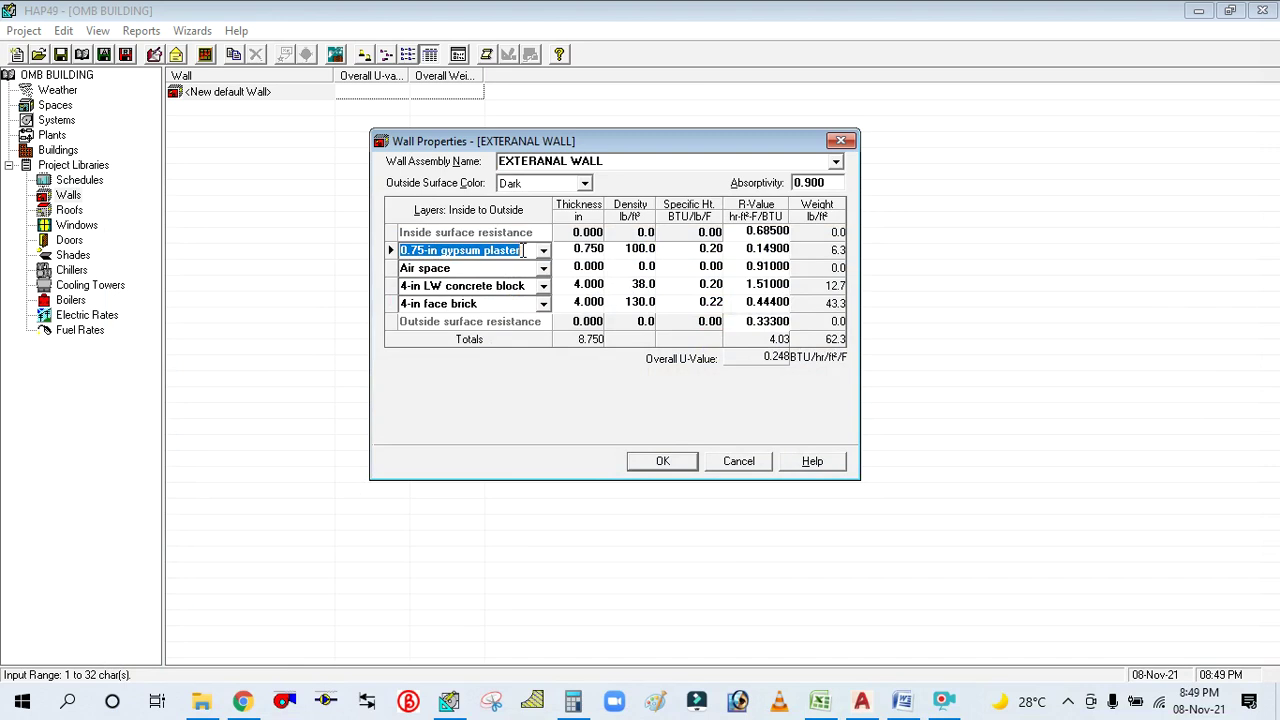
pyautogui.moveTo(523, 250); pyautogui.dragTo(412, 250)
pyautogui.write('0.5 IN PLASTER CE')
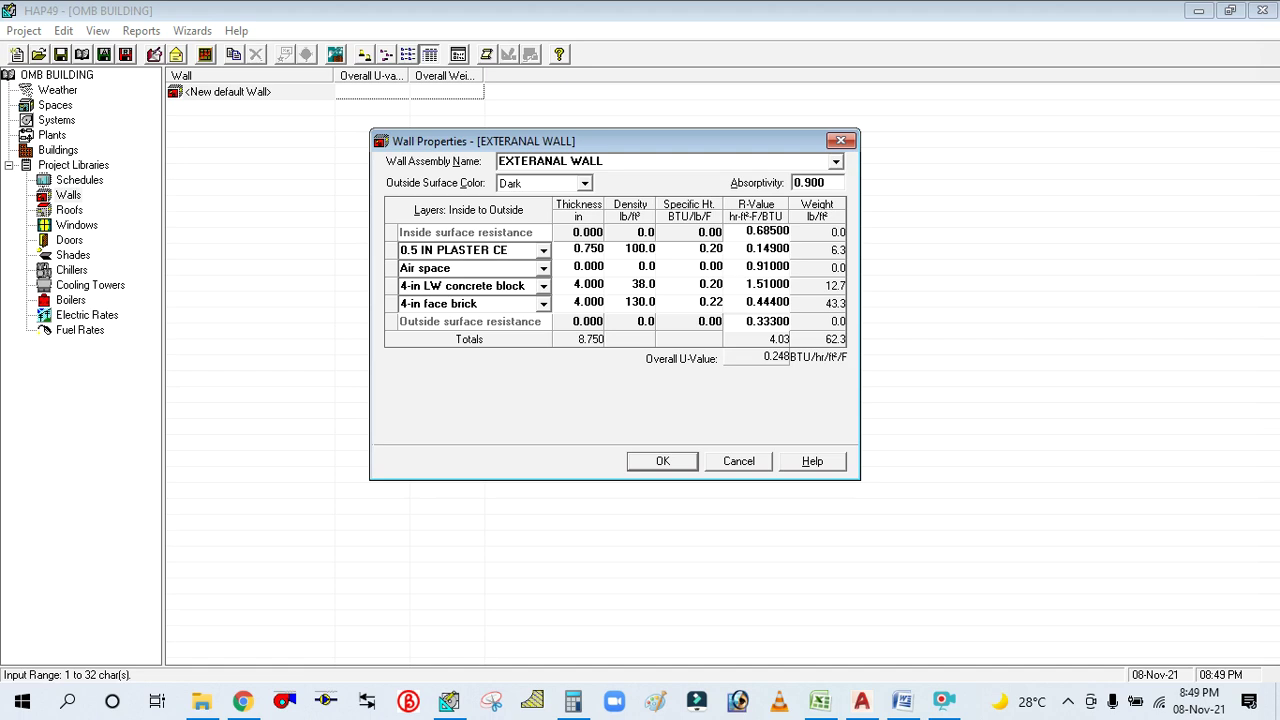
pyautogui.write('EMNT')
pyautogui.press('BackSpace')
pyautogui.press('BackSpace')
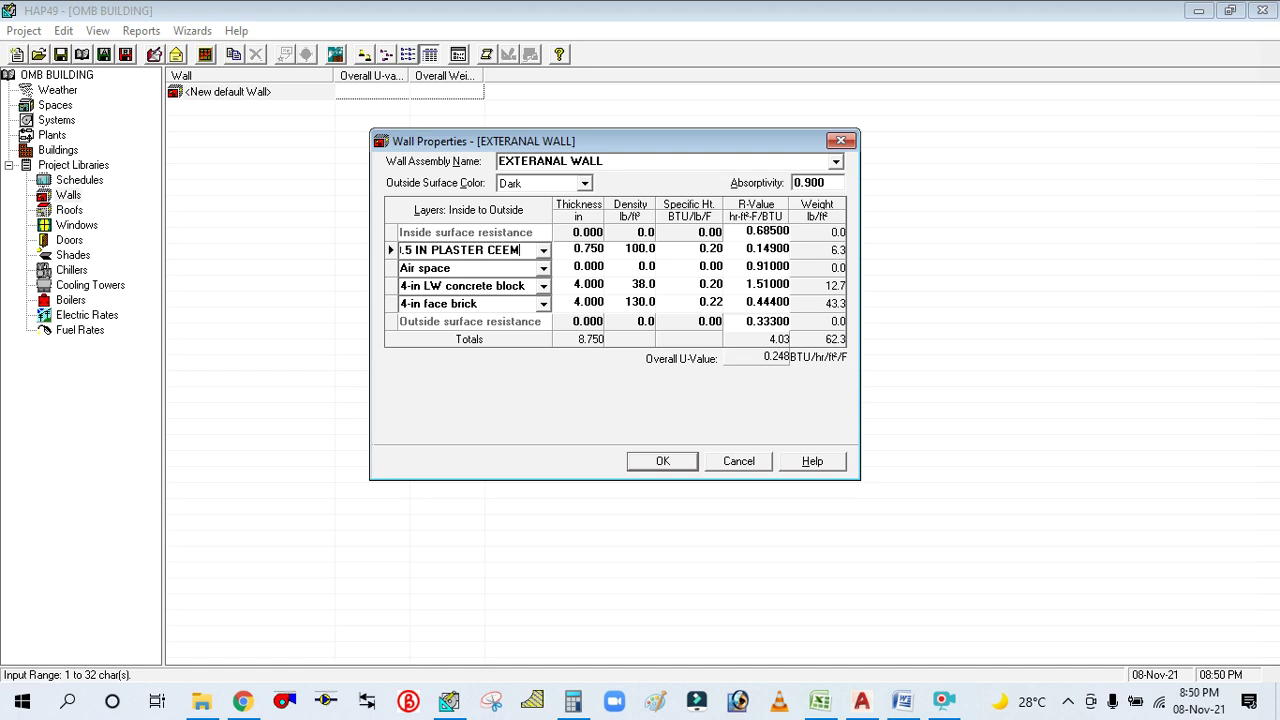
pyautogui.write('ENT')
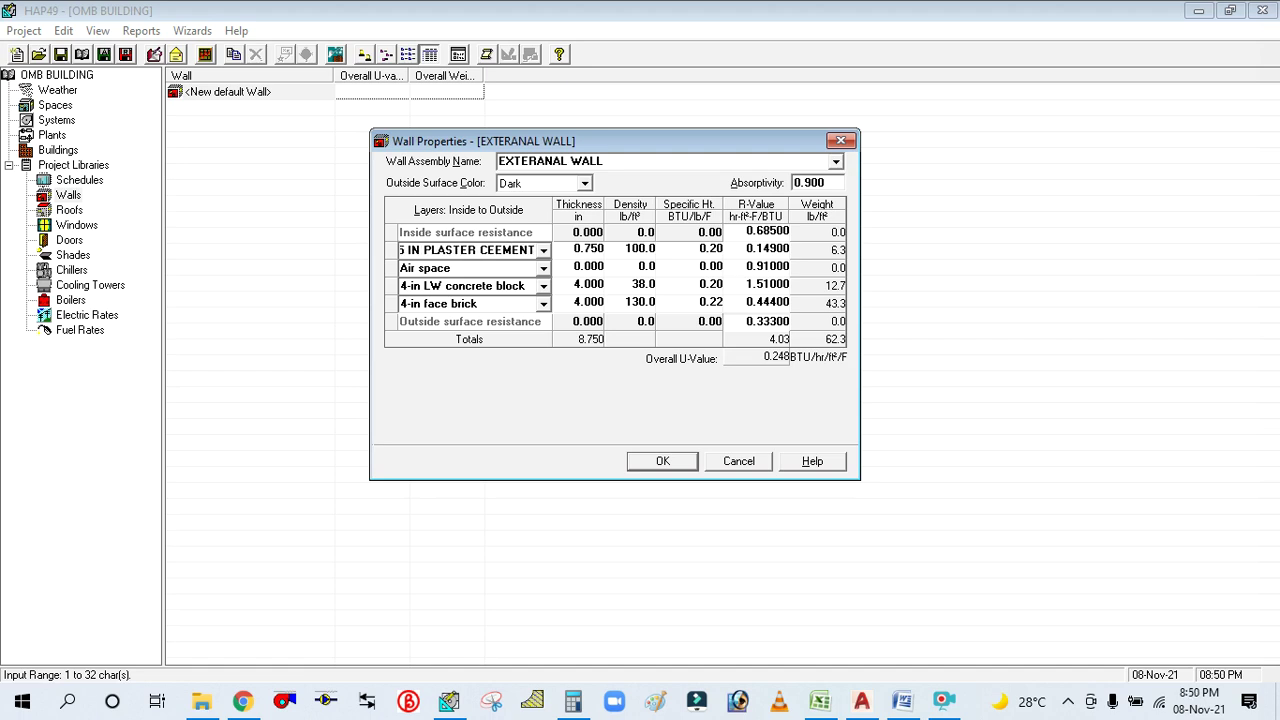
# Set the inside plaster layer's thickness to 0.5 in and its density to 116.25, checking the U-factor sheet in Excel.
pyautogui.click(575, 249)
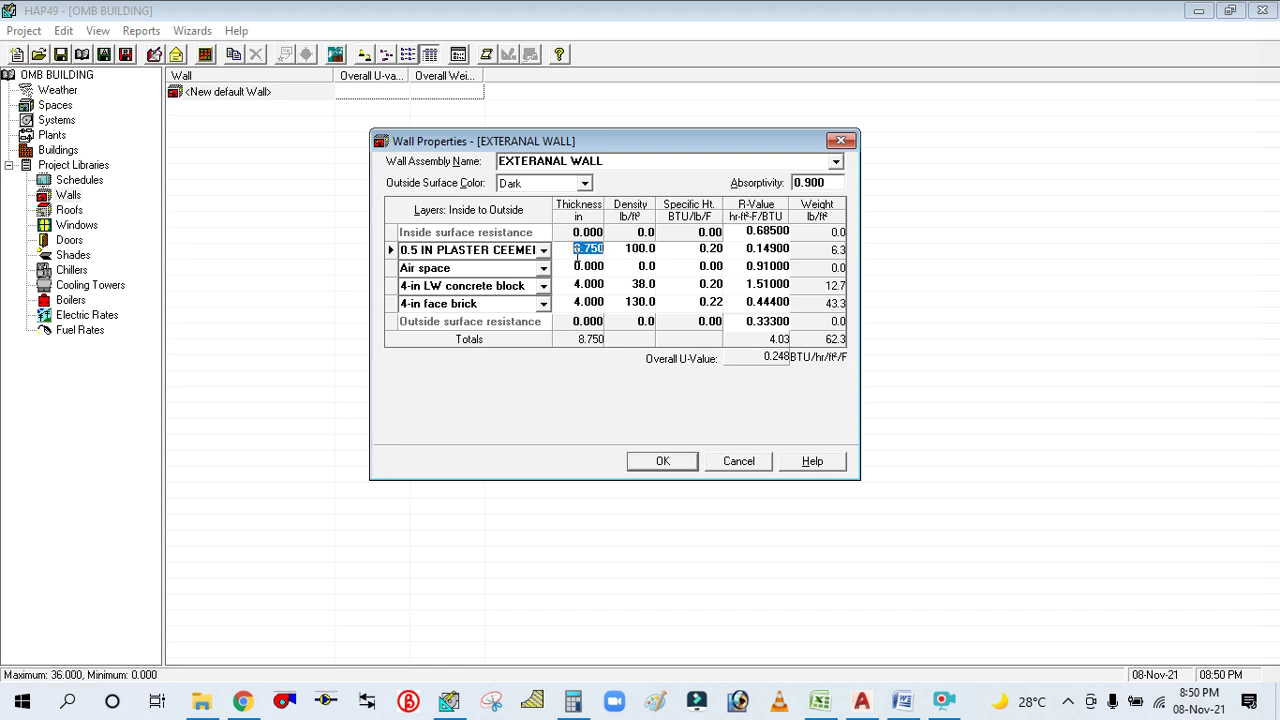
pyautogui.write('0')
pyautogui.click(628, 248)
pyautogui.click(820, 702)
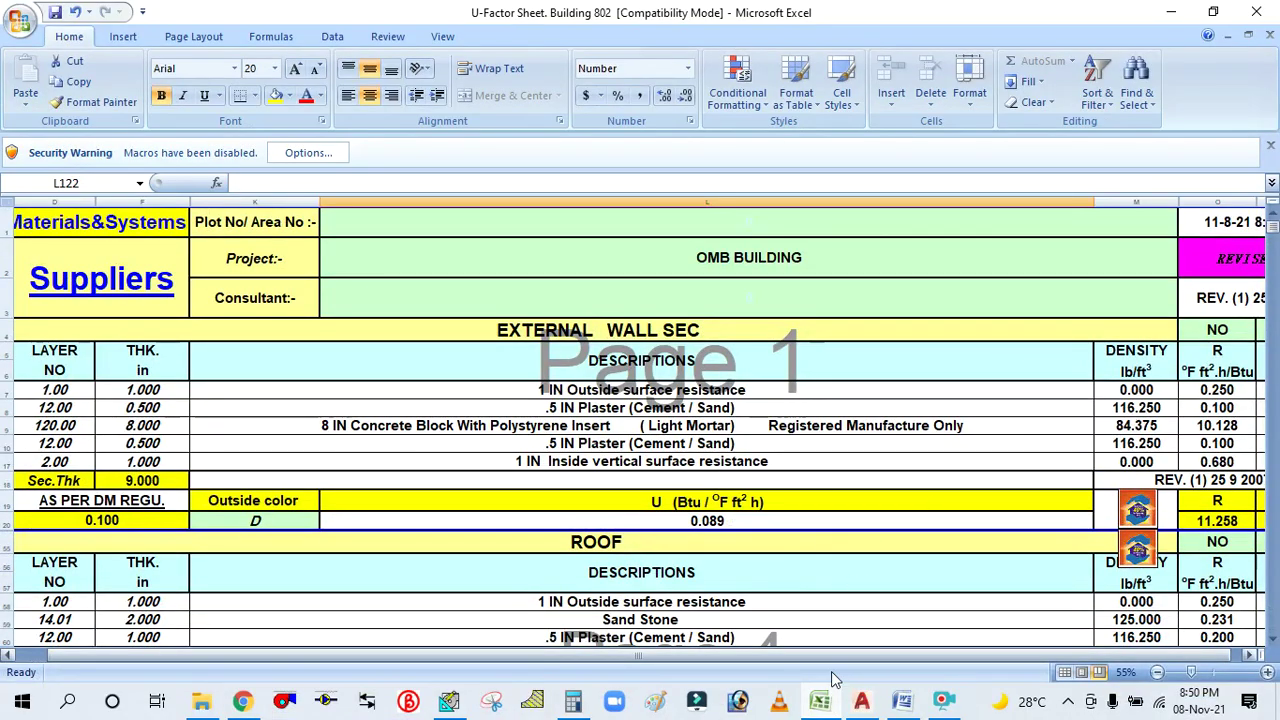
pyautogui.moveTo(820, 706)
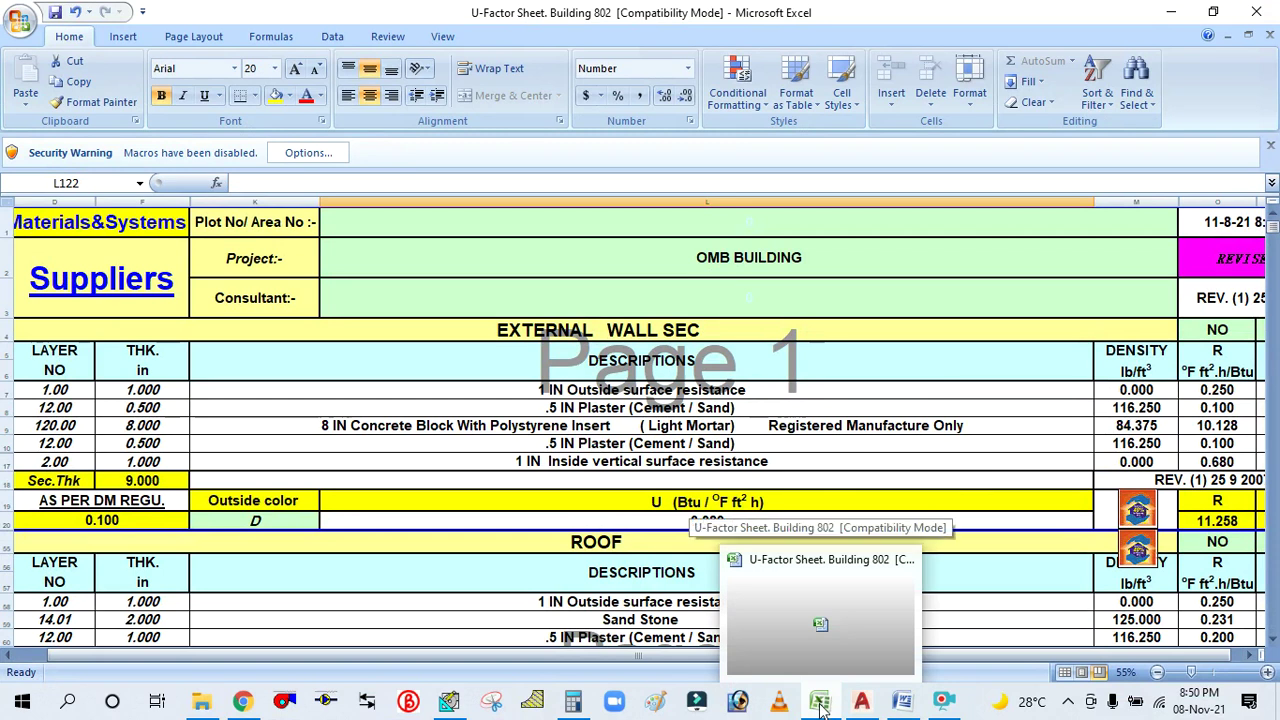
pyautogui.click(820, 706)
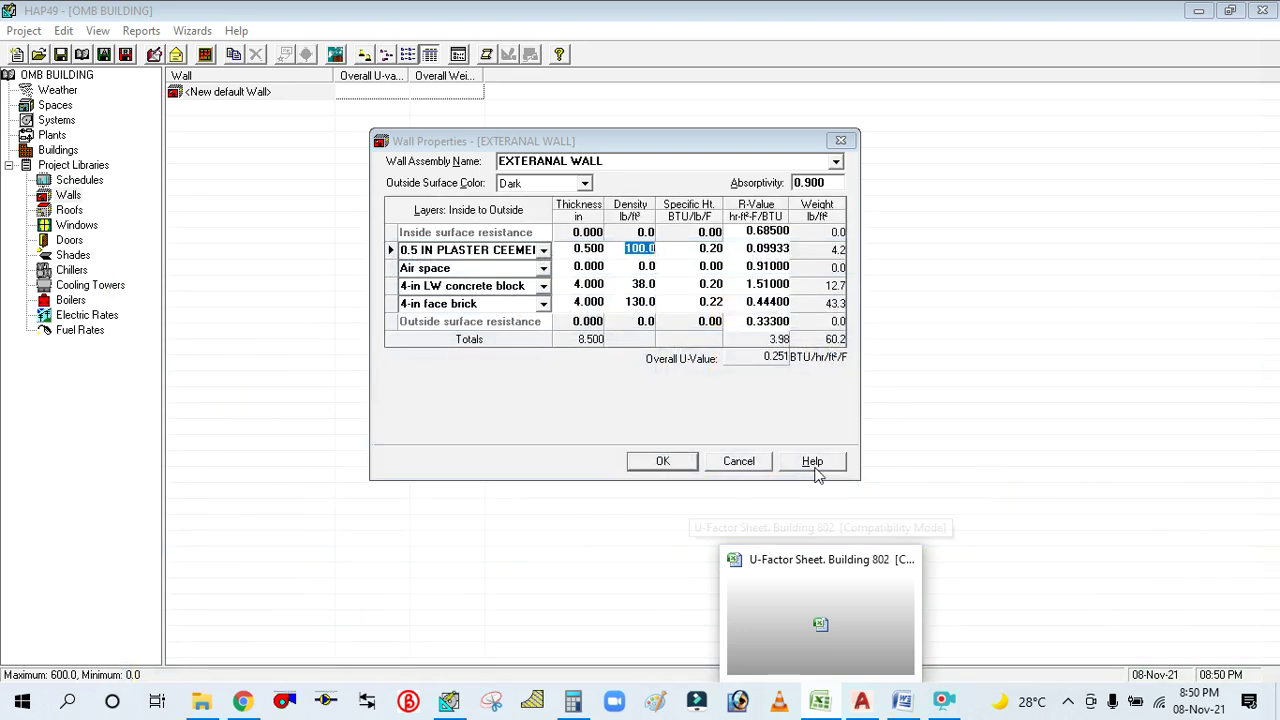
pyautogui.write('116')
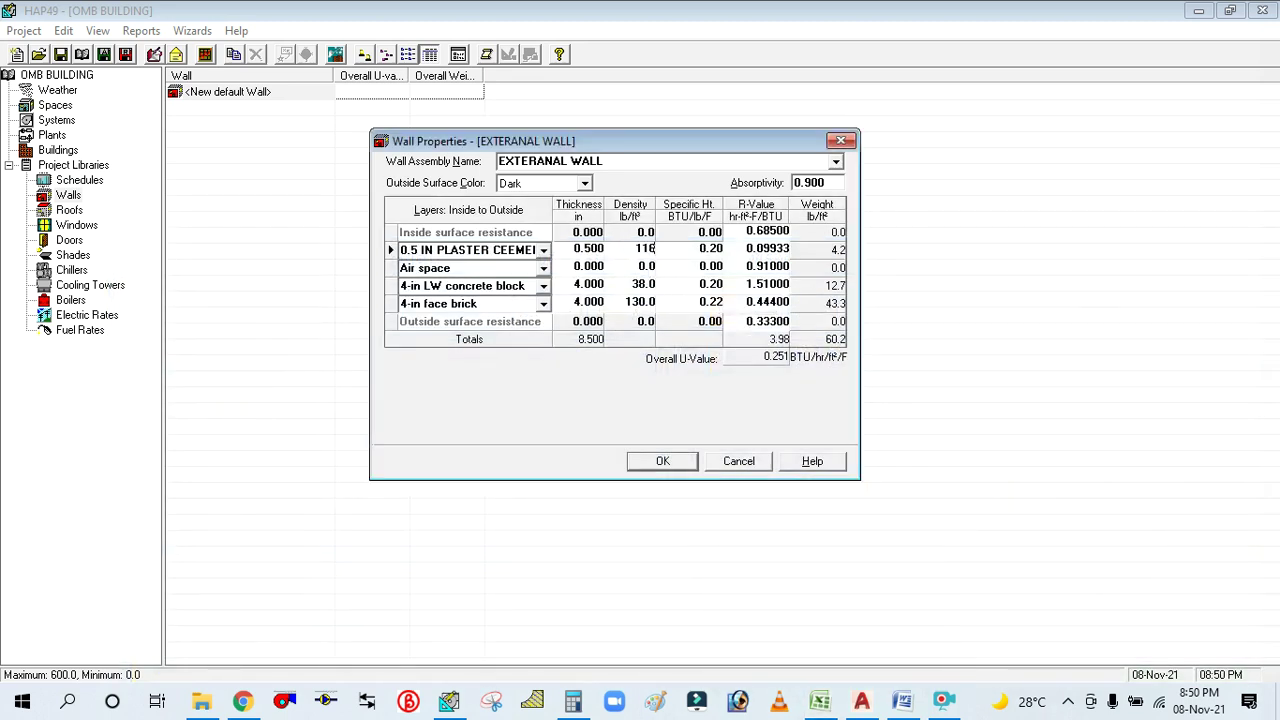
pyautogui.write('.25')
pyautogui.click(686, 249)
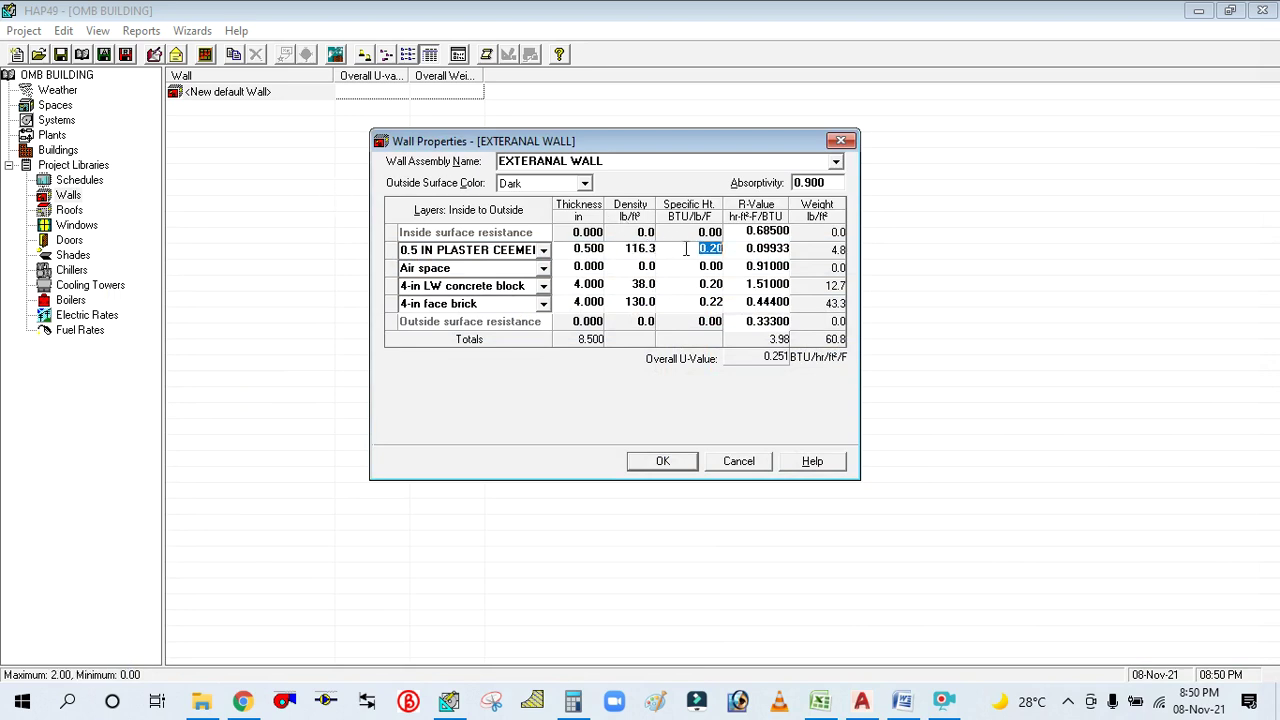
# Look up the plaster's R-value in the Excel U-factor sheet and set the inside plaster layer's R-value to 0.1.
pyautogui.click(819, 700)
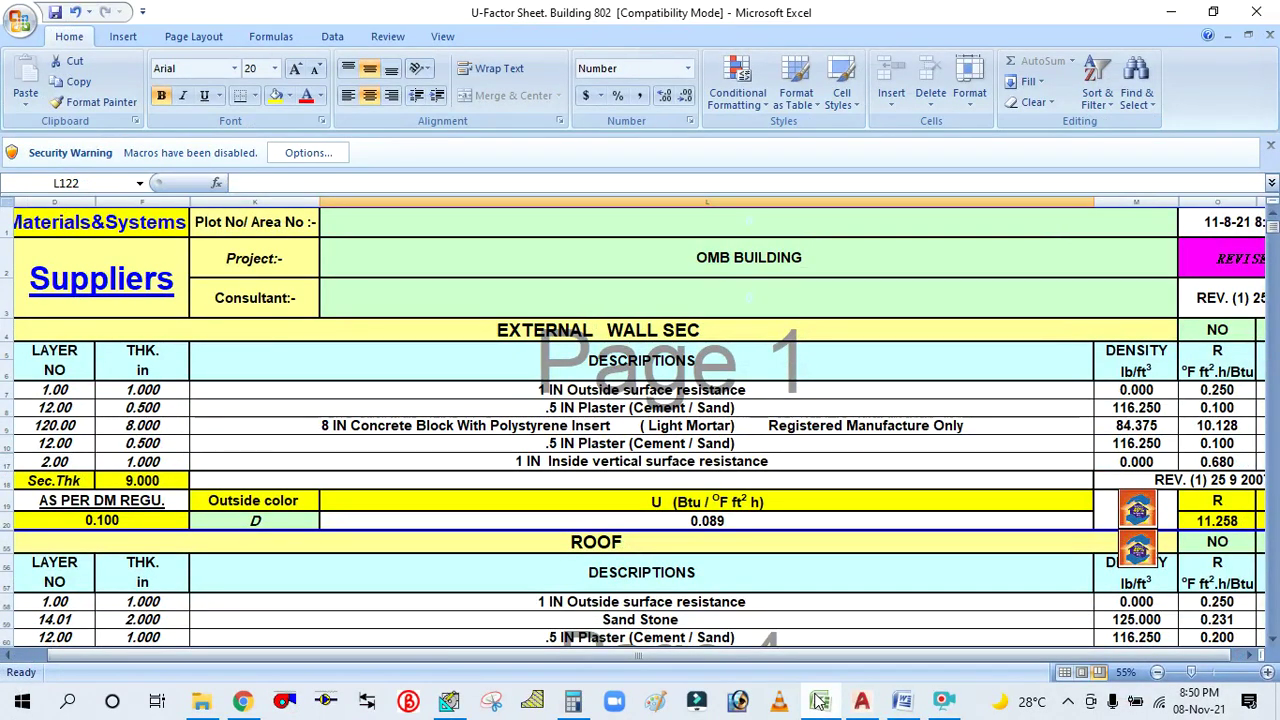
pyautogui.moveTo(860, 658); pyautogui.dragTo(888, 658)
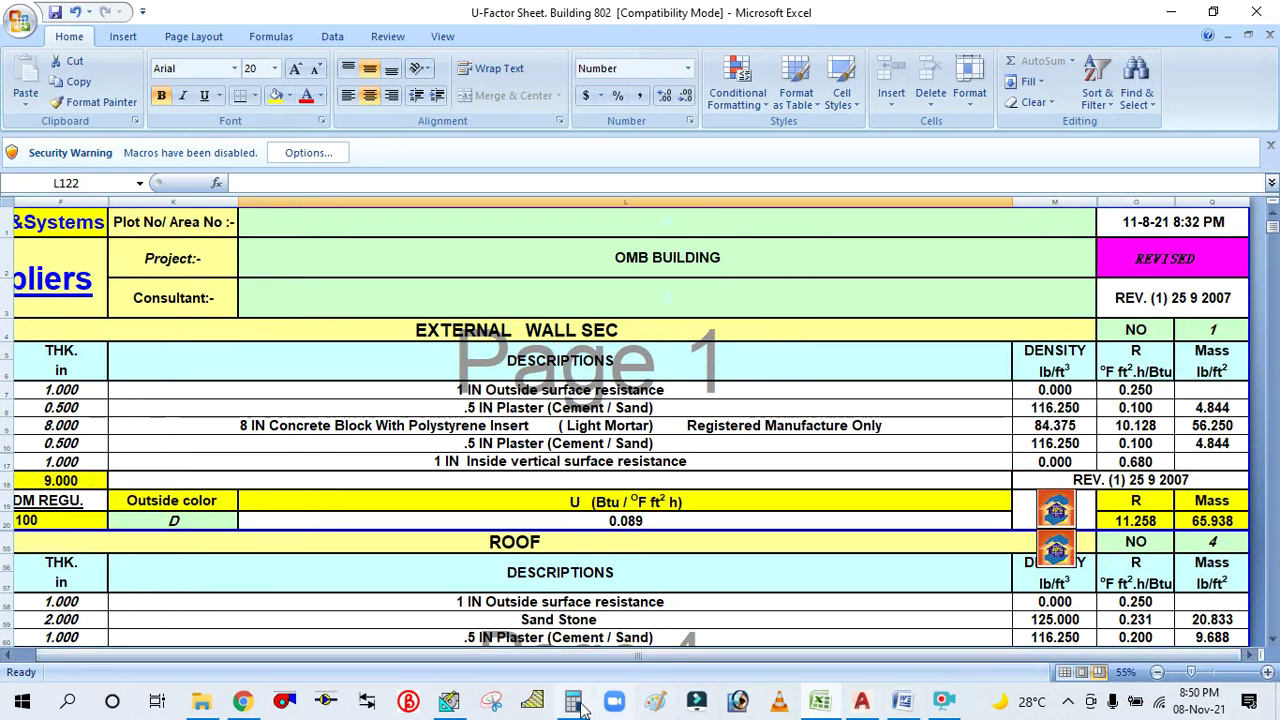
pyautogui.click(449, 700)
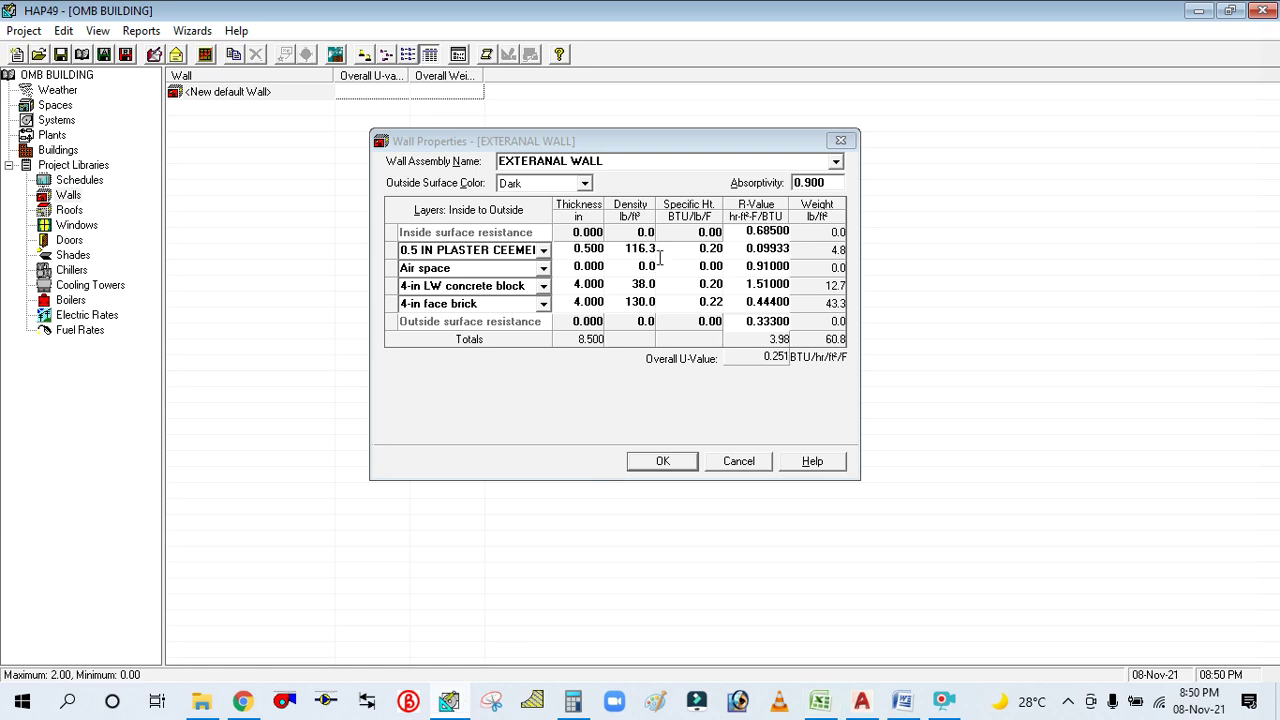
pyautogui.click(740, 251)
pyautogui.moveTo(740, 251); pyautogui.dragTo(820, 252)
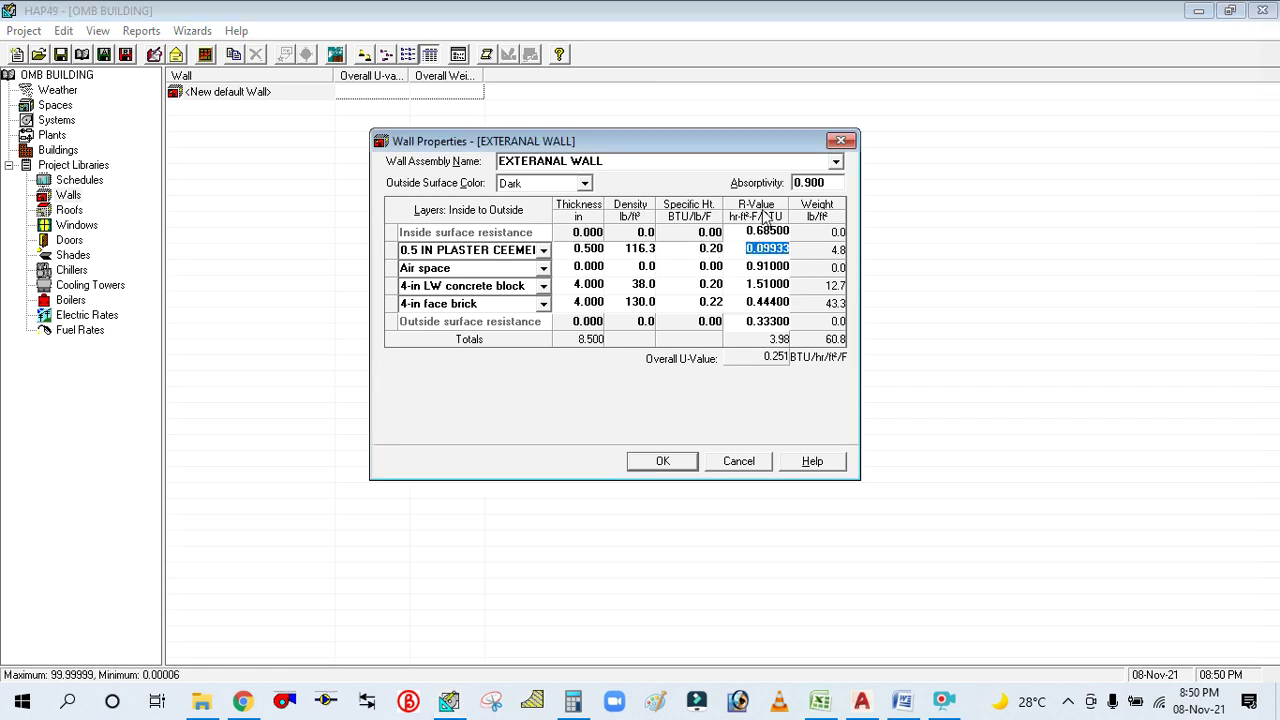
pyautogui.click(822, 700)
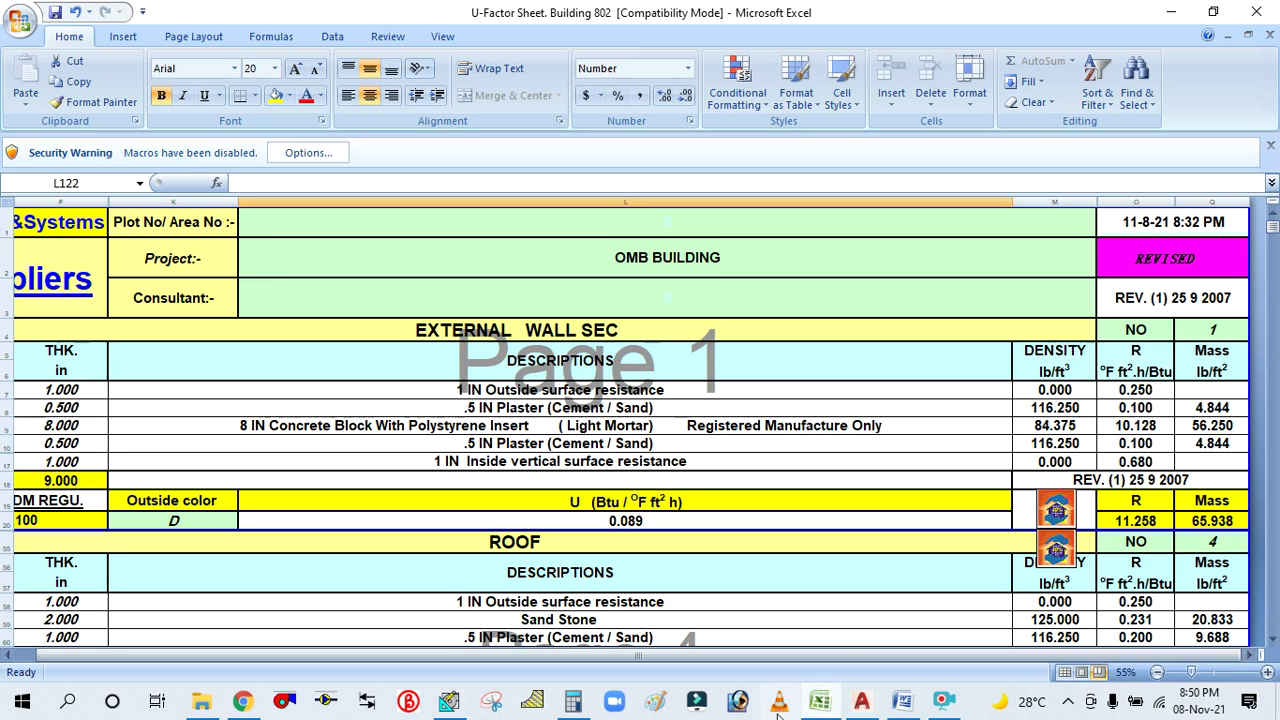
pyautogui.hotkey('alt', 'Tab')
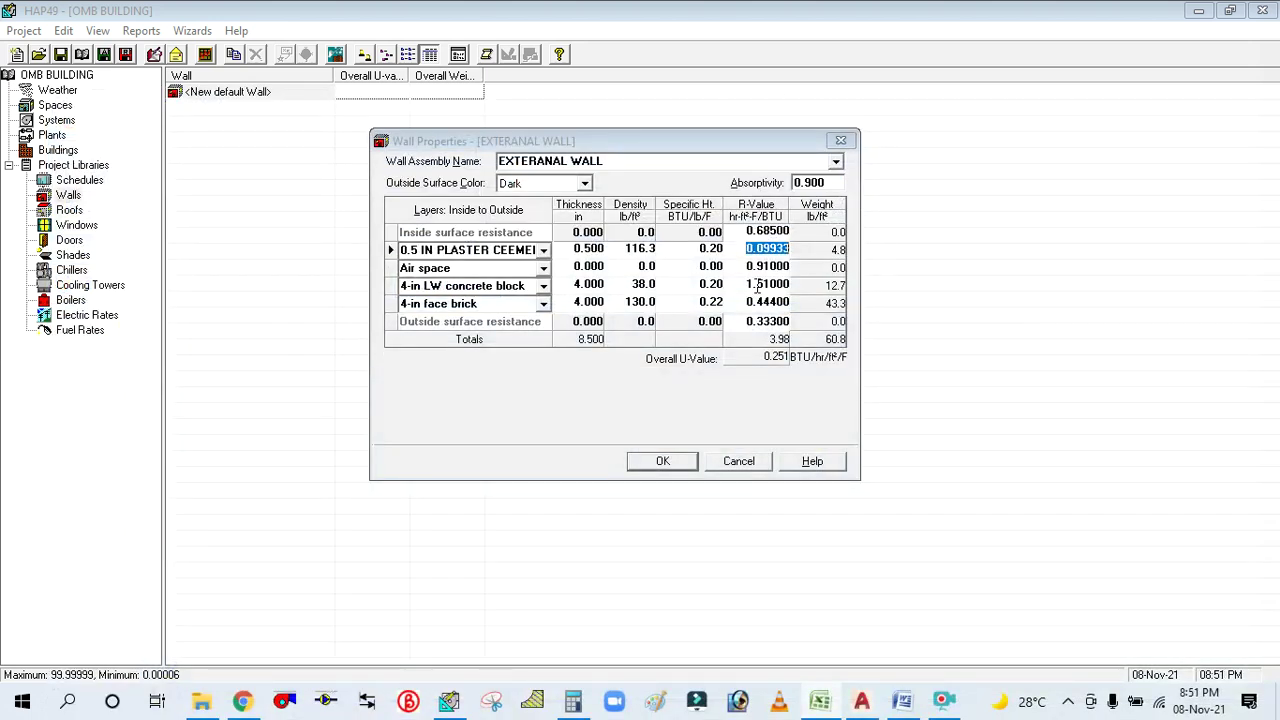
pyautogui.click(743, 248)
pyautogui.write('0')
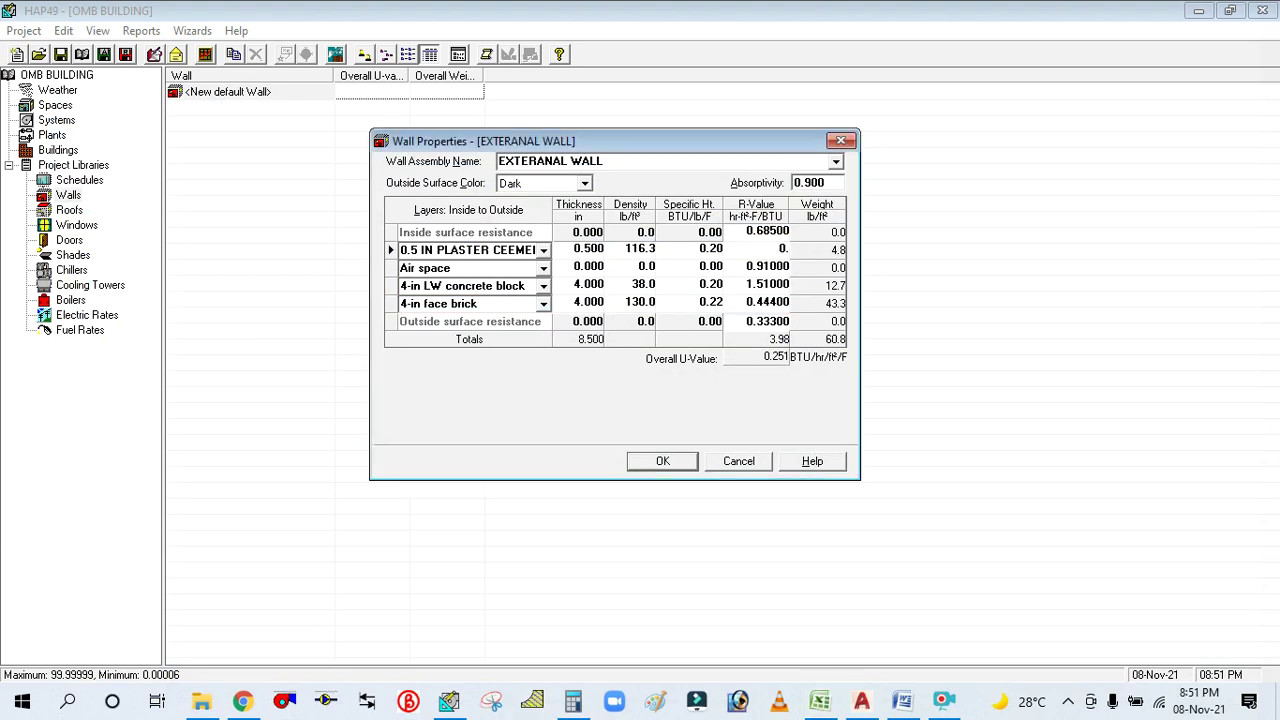
pyautogui.write('.1')
pyautogui.press('Return')
# Check the next external wall layer in the U-factor sheet and replace the air space layer with 8-in HW concrete block.
pyautogui.click(565, 268)
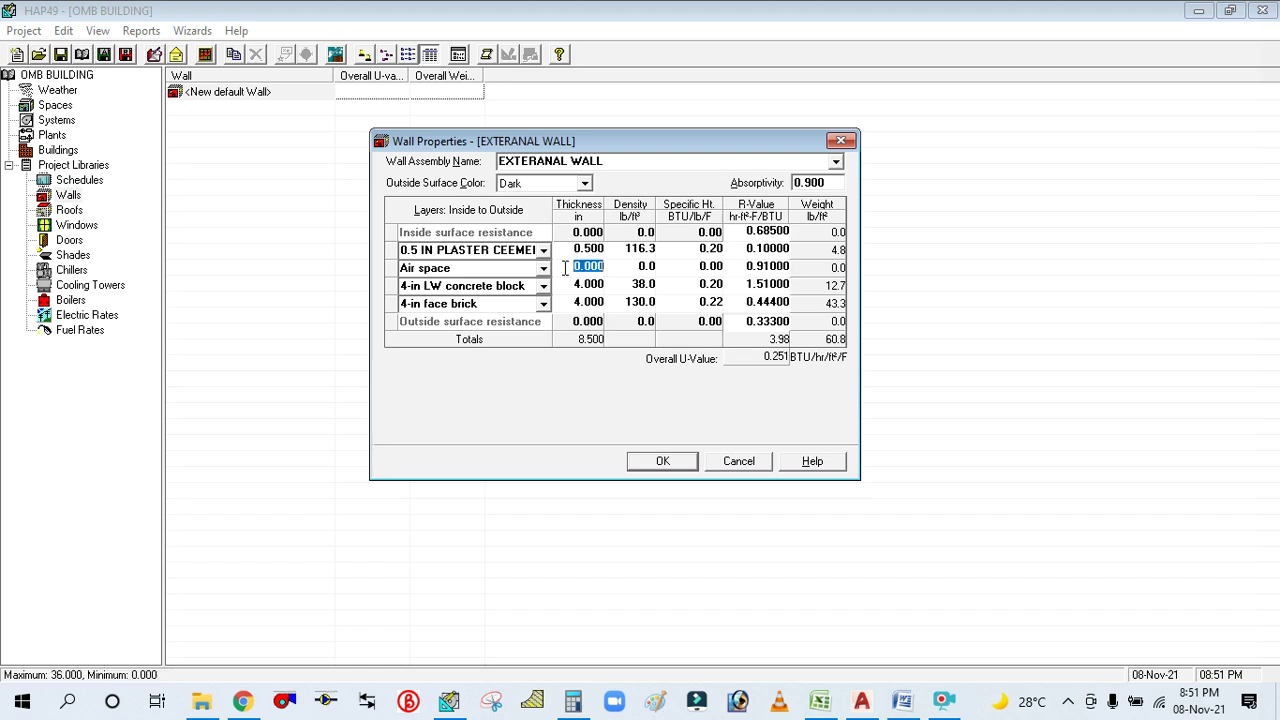
pyautogui.click(835, 710)
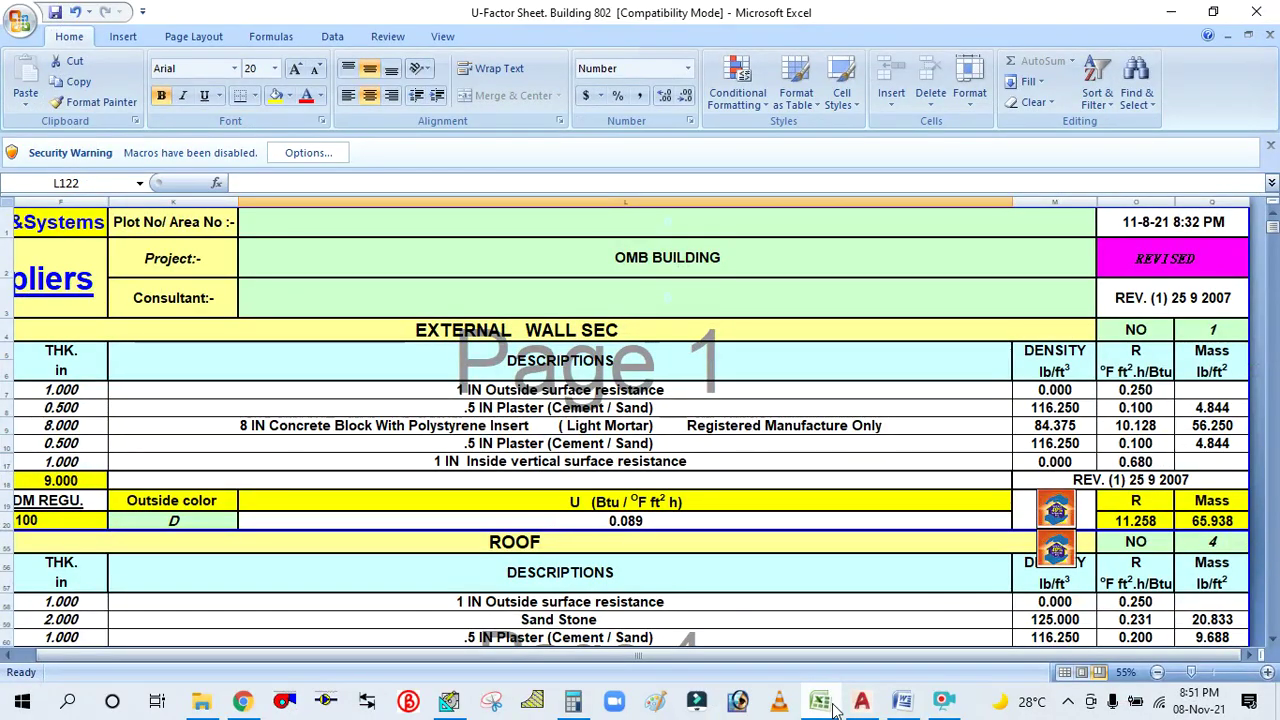
pyautogui.click(835, 710)
pyautogui.click(499, 268)
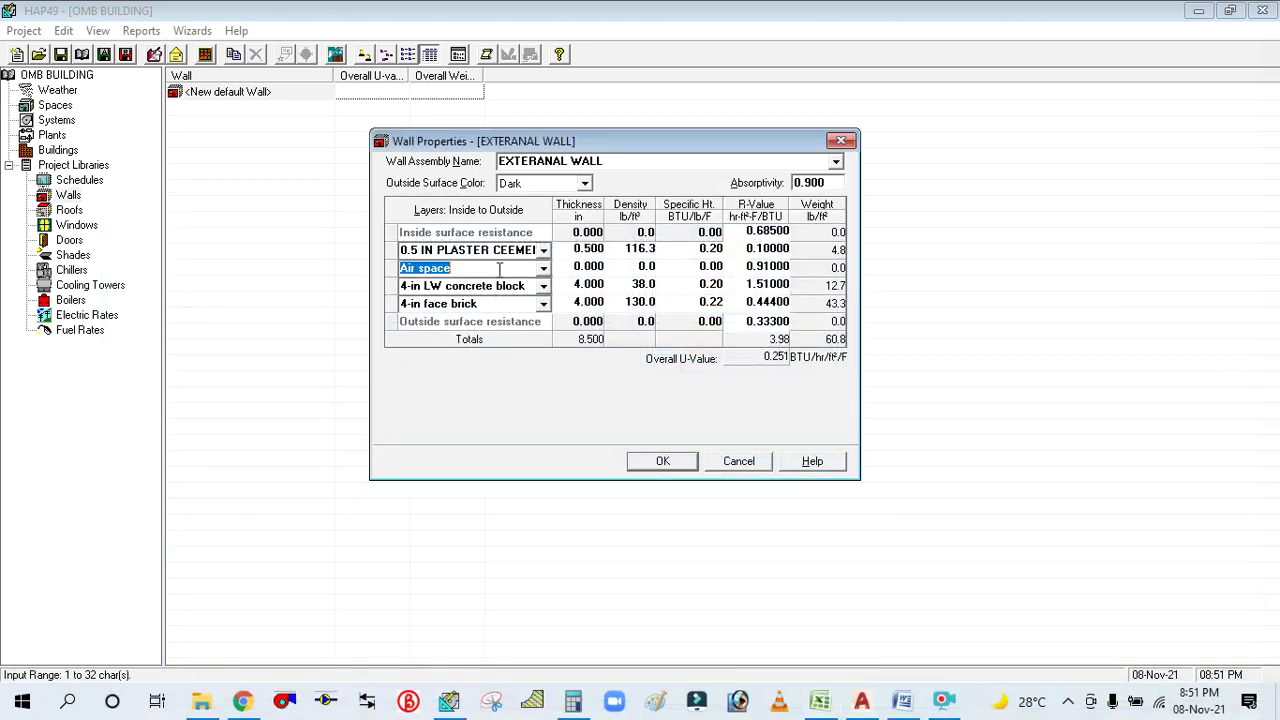
pyautogui.click(543, 268)
pyautogui.click(543, 268)
pyautogui.click(543, 268)
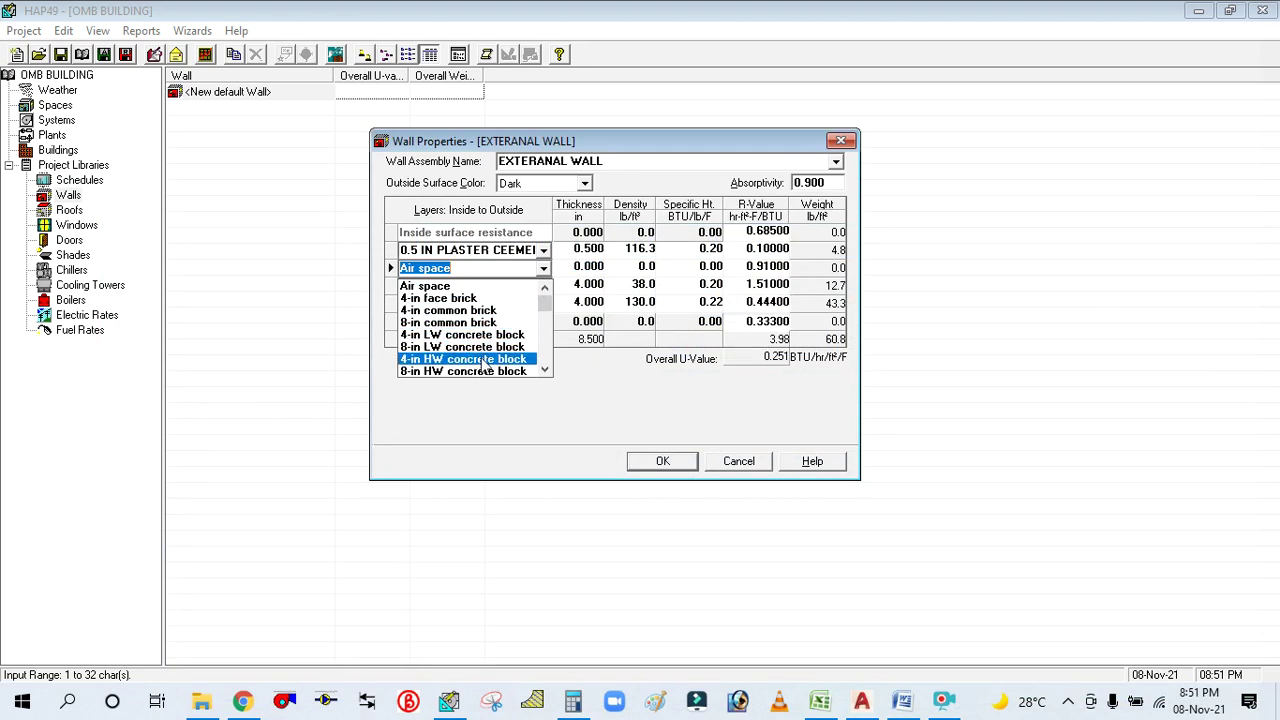
pyautogui.scroll(-3, 480, 370)
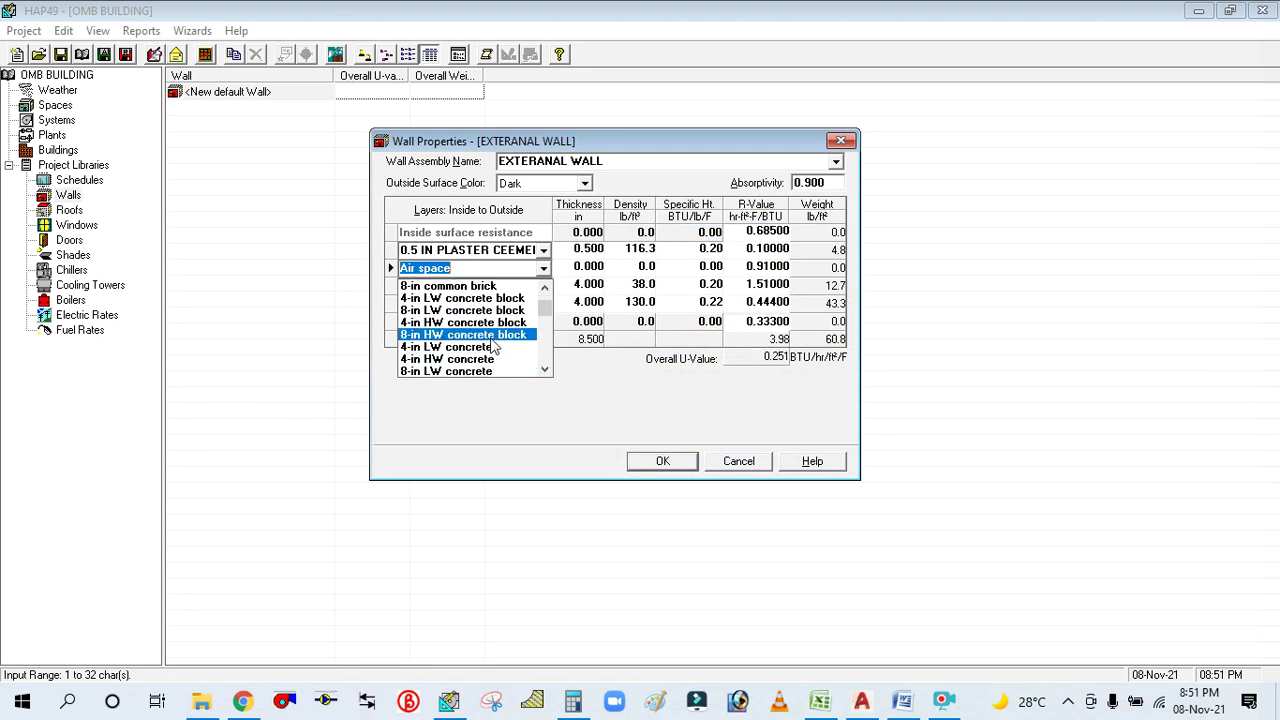
pyautogui.click(490, 336)
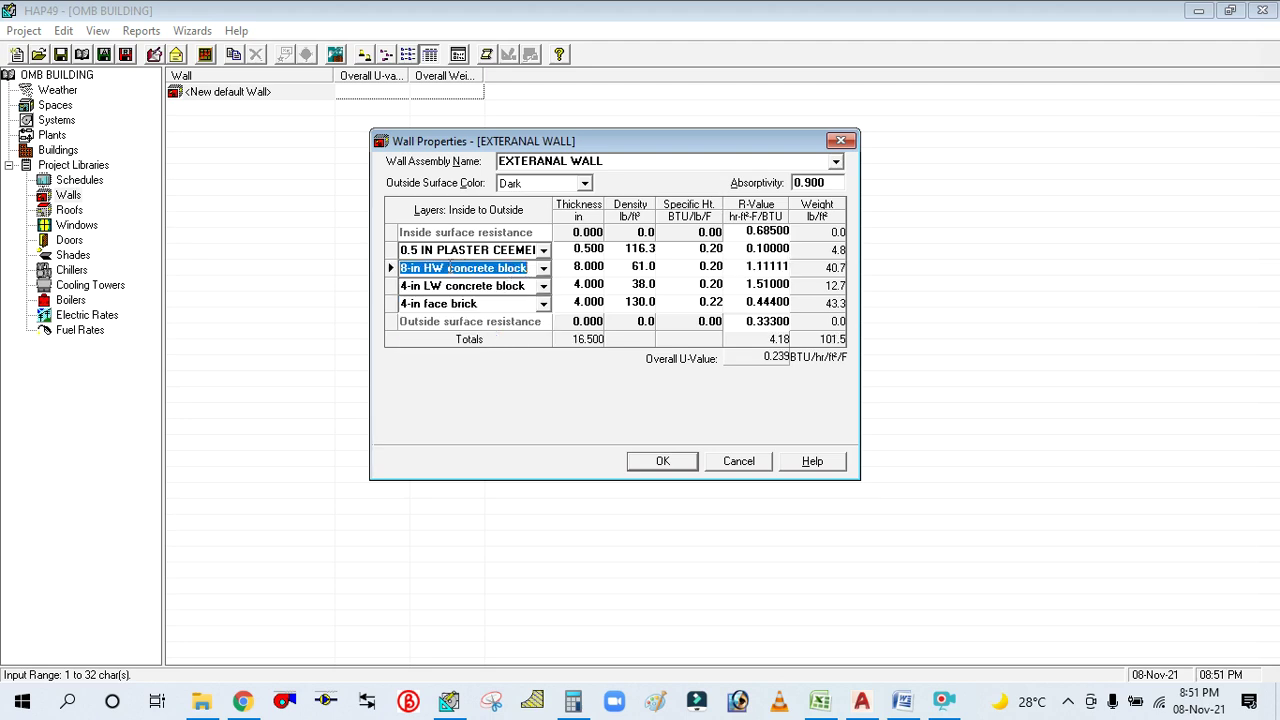
# Shorten the 8-in HW concrete block layer's name to 8-in concrete block.
pyautogui.click(449, 267)
pyautogui.press('BackSpace')
pyautogui.press('BackSpace')
pyautogui.press('BackSpace')
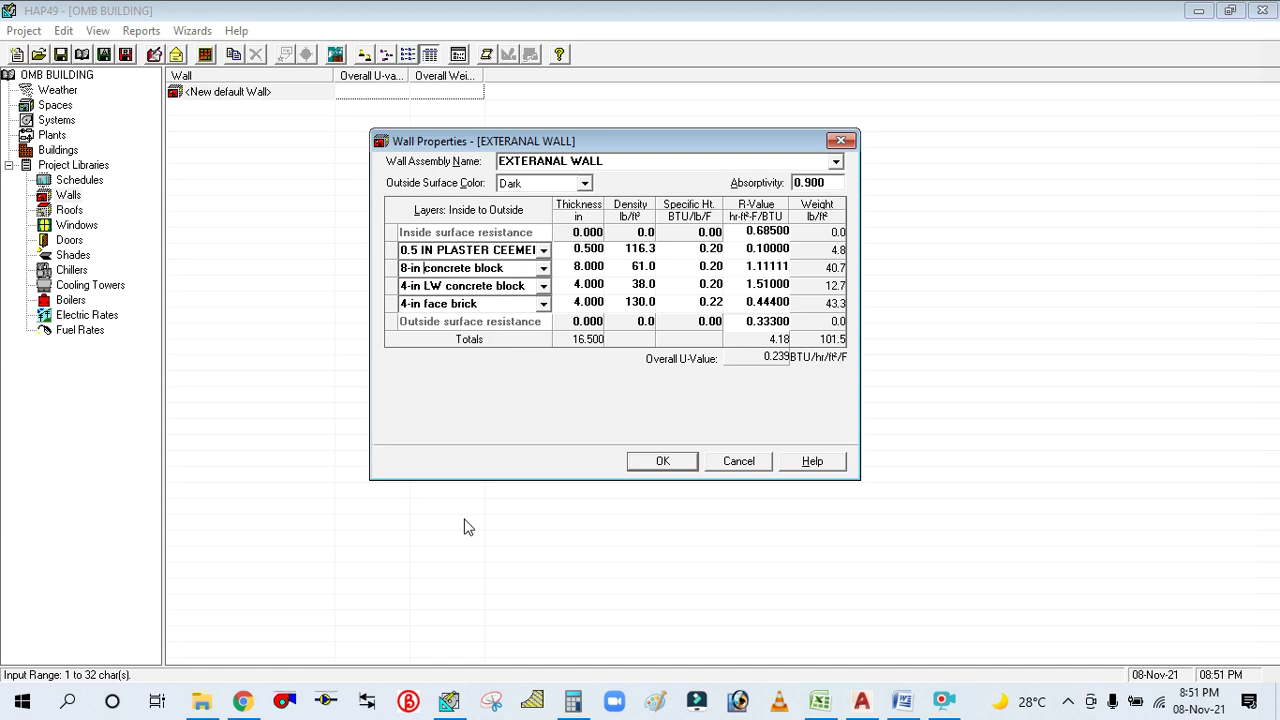
# Look up the concrete block's density in the Excel U-factor sheet and set the 8-in concrete block layer's density to 84.375.
pyautogui.click(561, 268)
pyautogui.moveTo(562, 268); pyautogui.dragTo(617, 268)
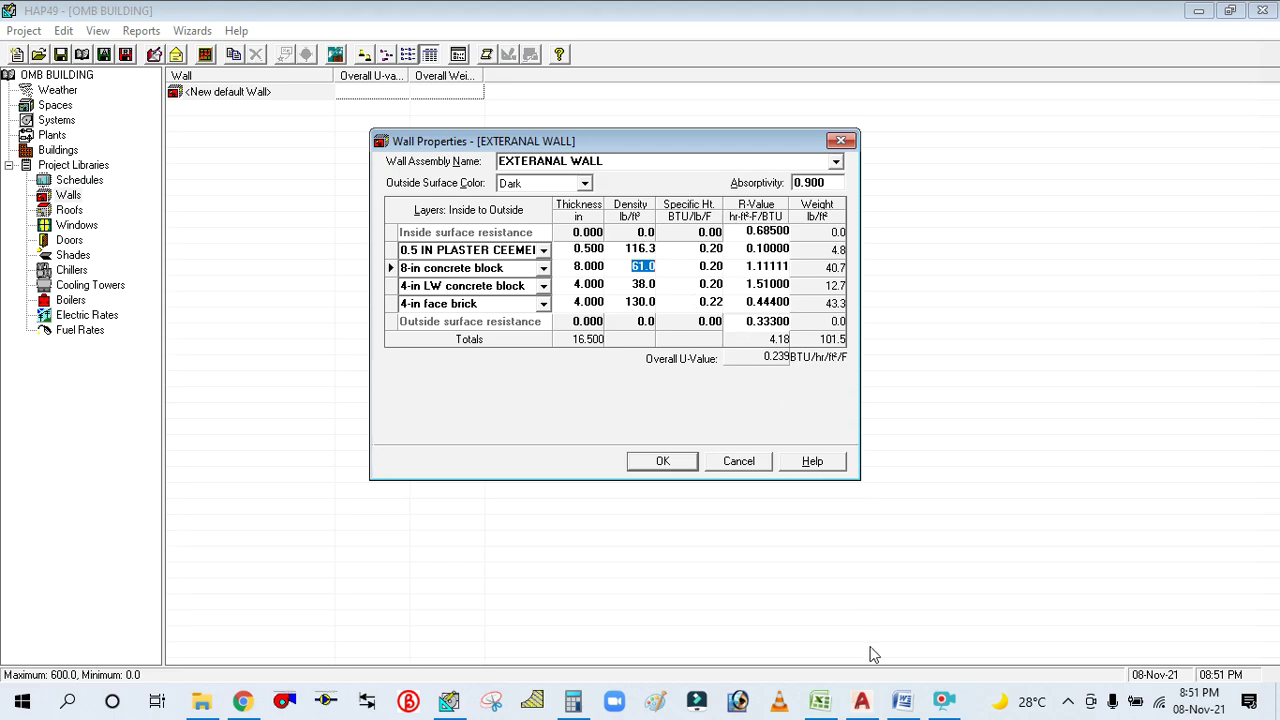
pyautogui.click(821, 701)
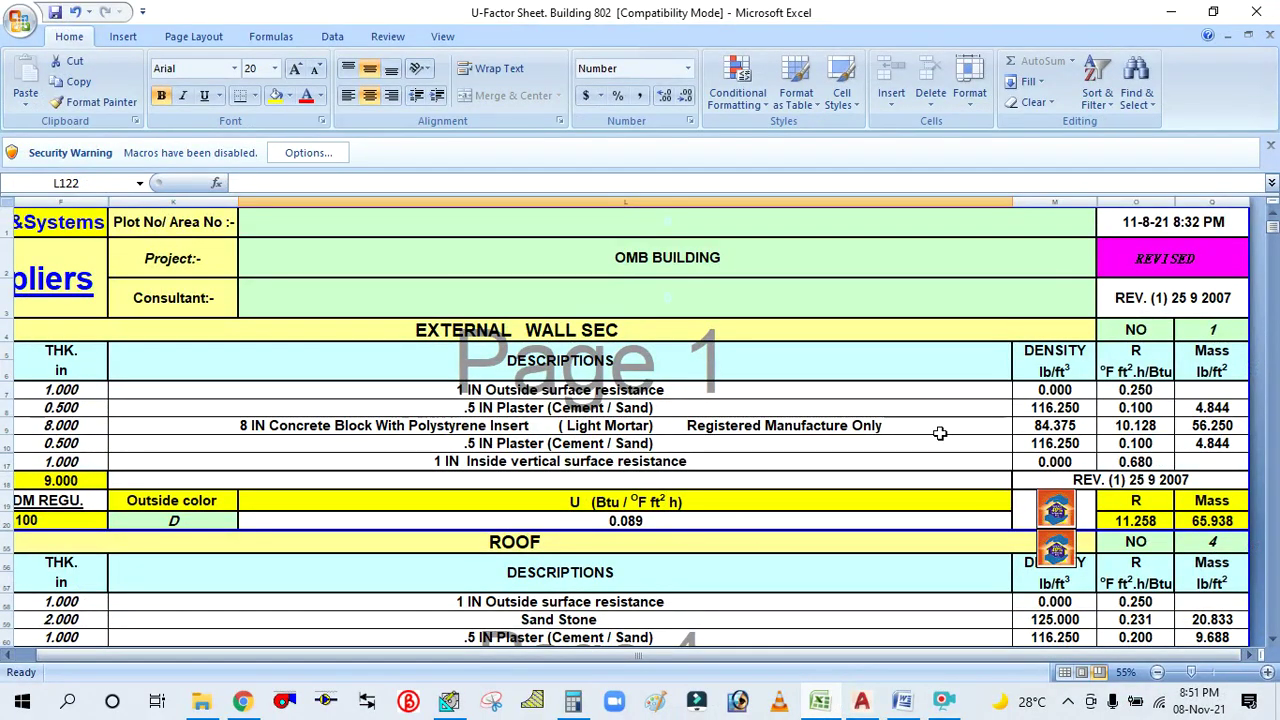
pyautogui.click(821, 701)
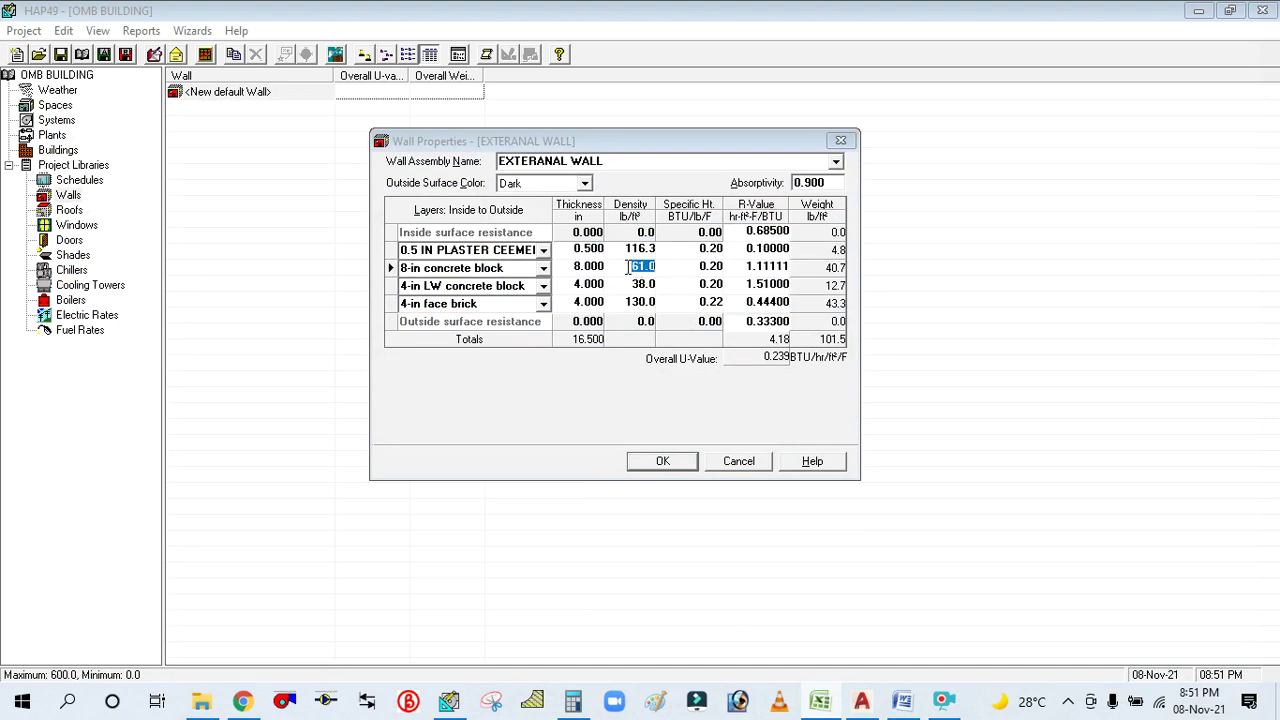
pyautogui.write('8')
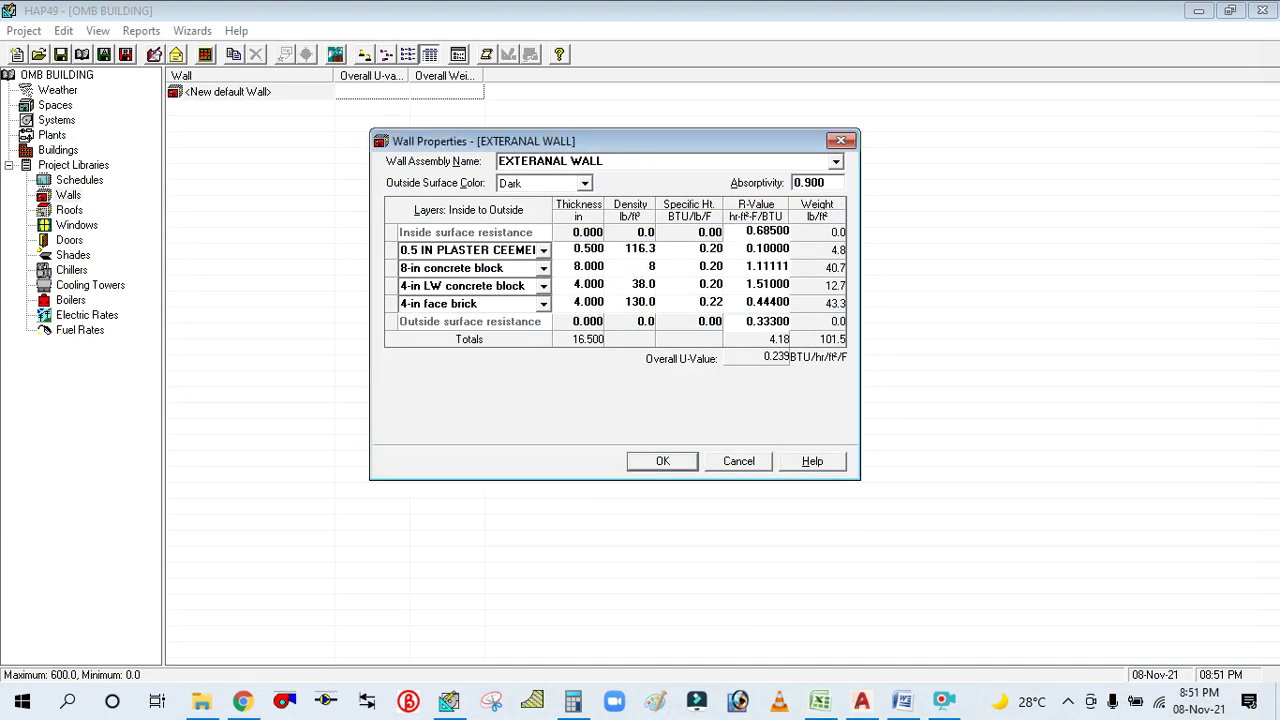
pyautogui.write('4.375')
pyautogui.click(684, 266)
pyautogui.click(684, 266)
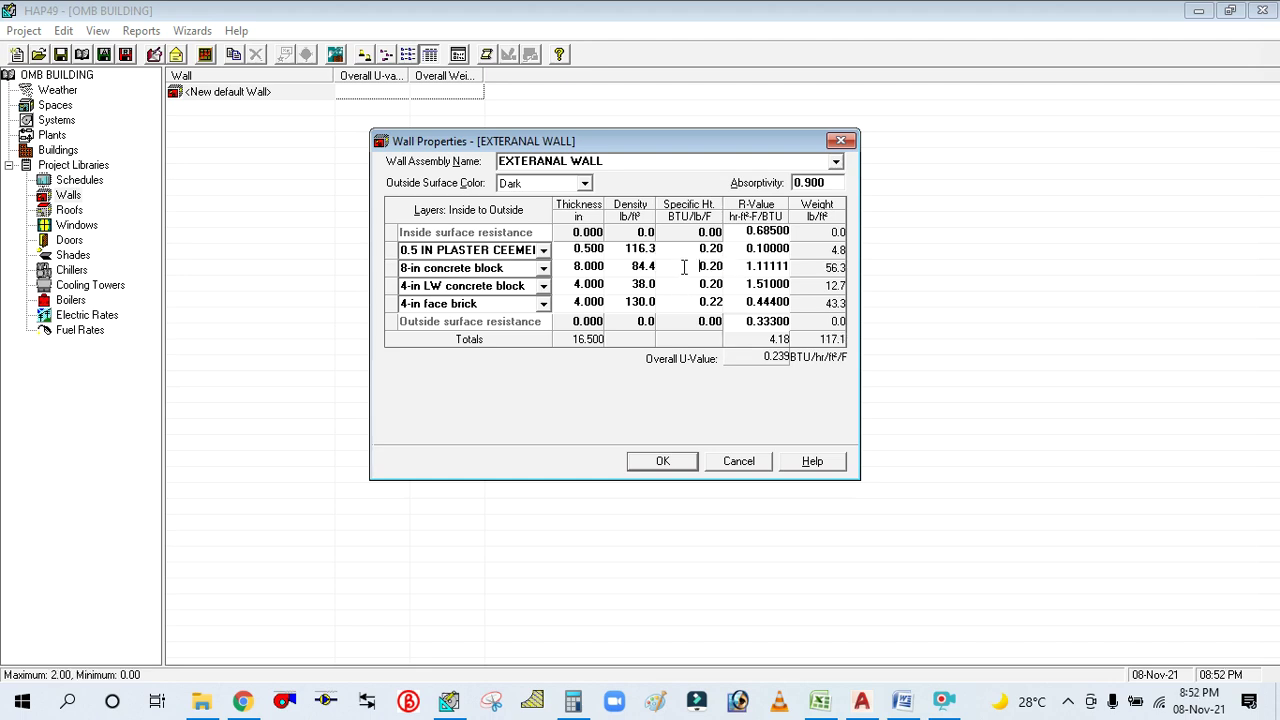
# Look up the block's R-value in the Excel U-factor sheet and set the 8-in concrete block layer's R-value to 10.128.
pyautogui.click(738, 263)
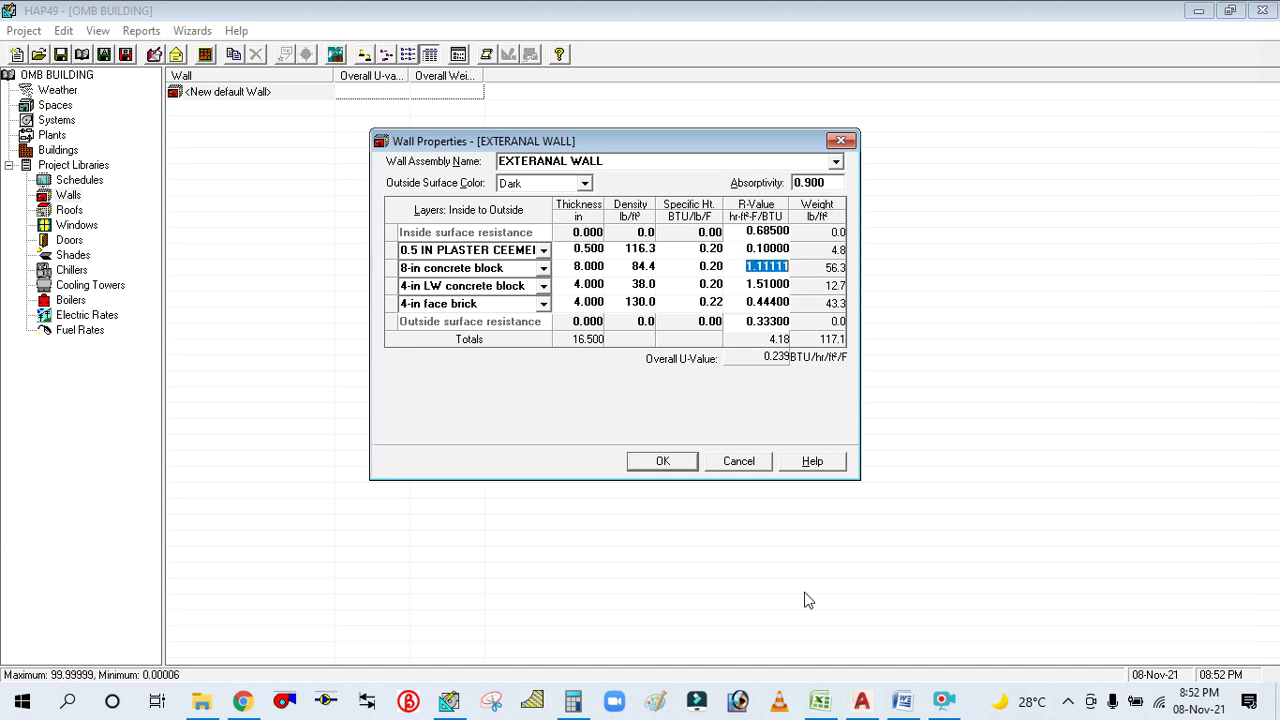
pyautogui.click(820, 702)
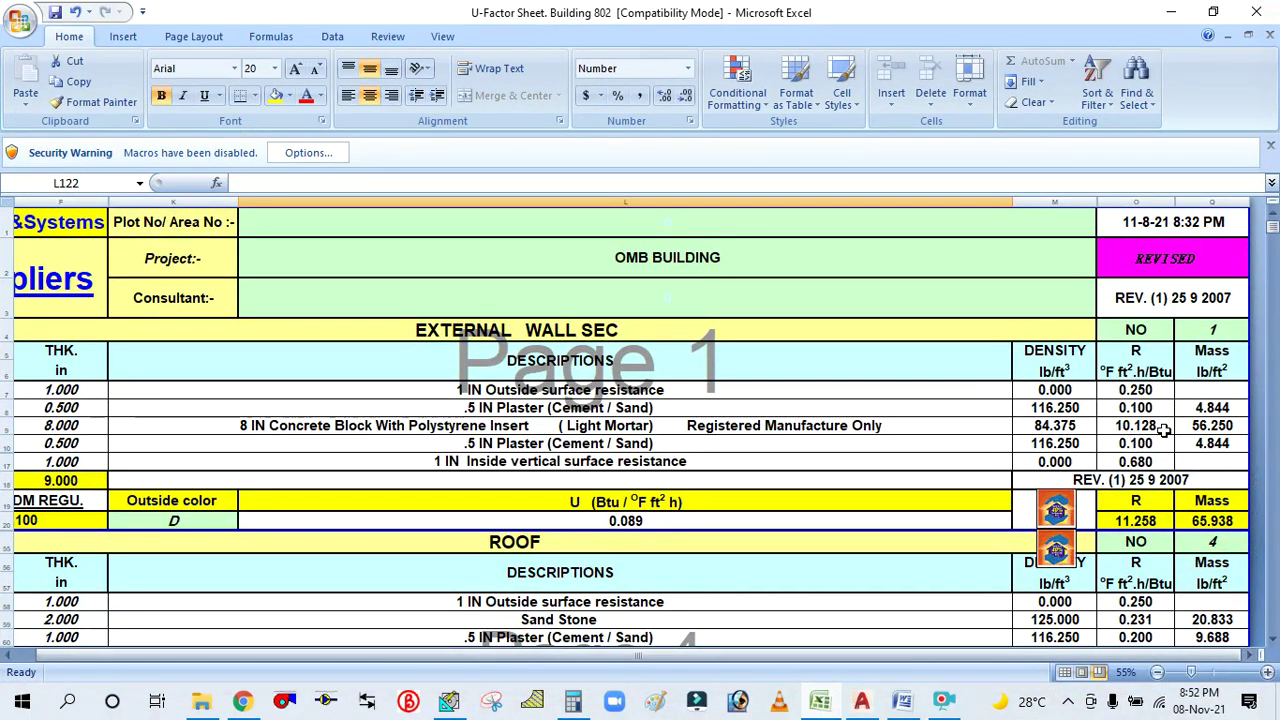
pyautogui.click(830, 688)
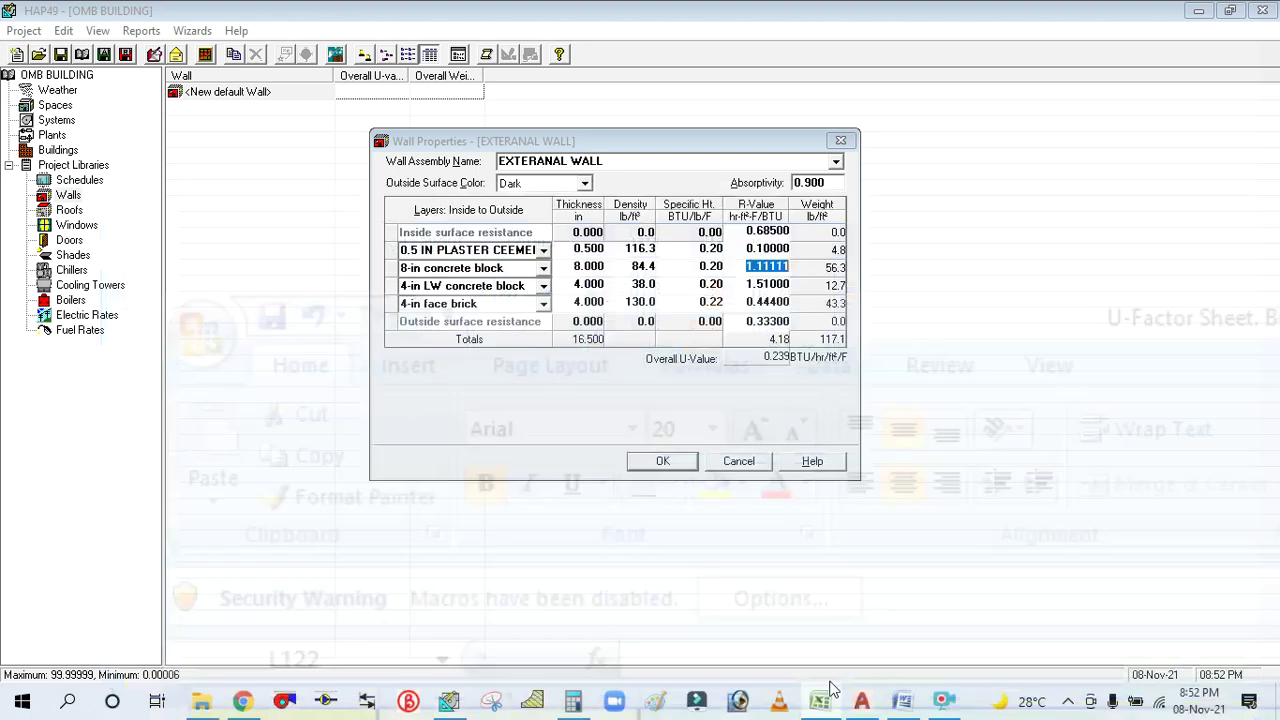
pyautogui.click(743, 265)
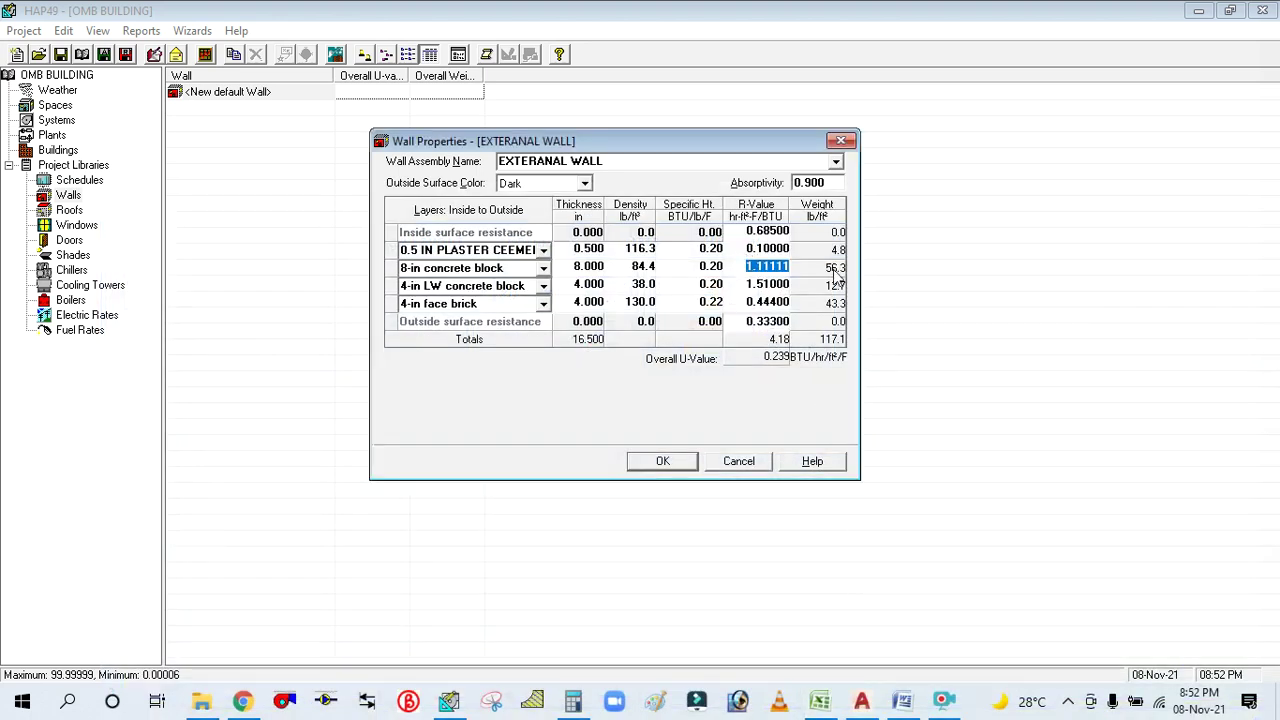
pyautogui.write('10.128')
# Check the remaining external wall layers in the U-factor sheet and rename the 4-in LW concrete block layer as 0.5 IN PLASTER CEEMENT.
pyautogui.click(818, 703)
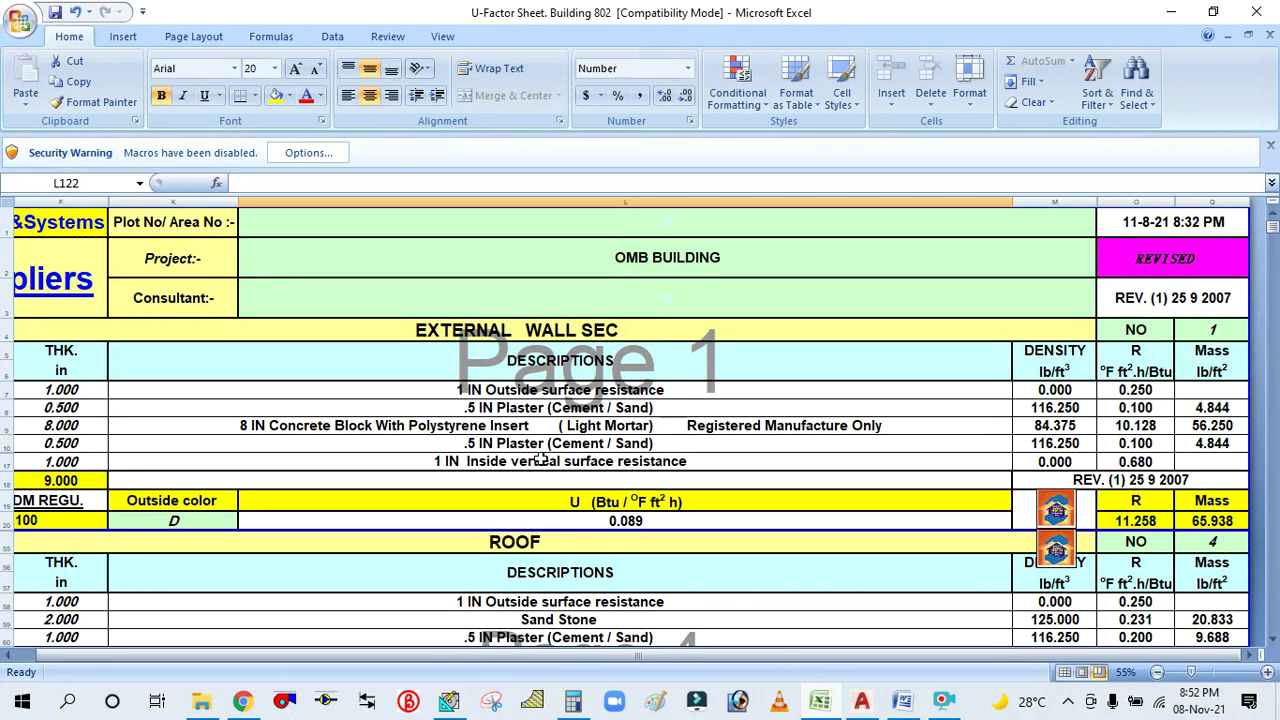
pyautogui.click(820, 703)
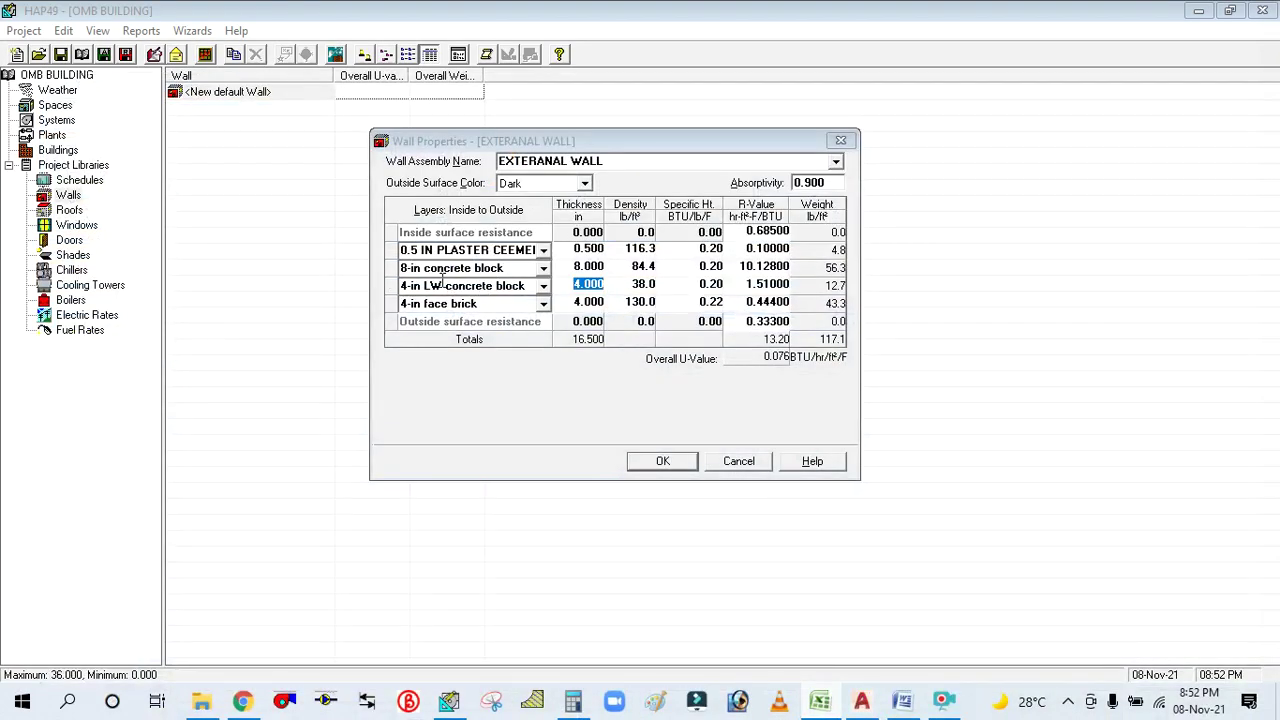
pyautogui.click(516, 251)
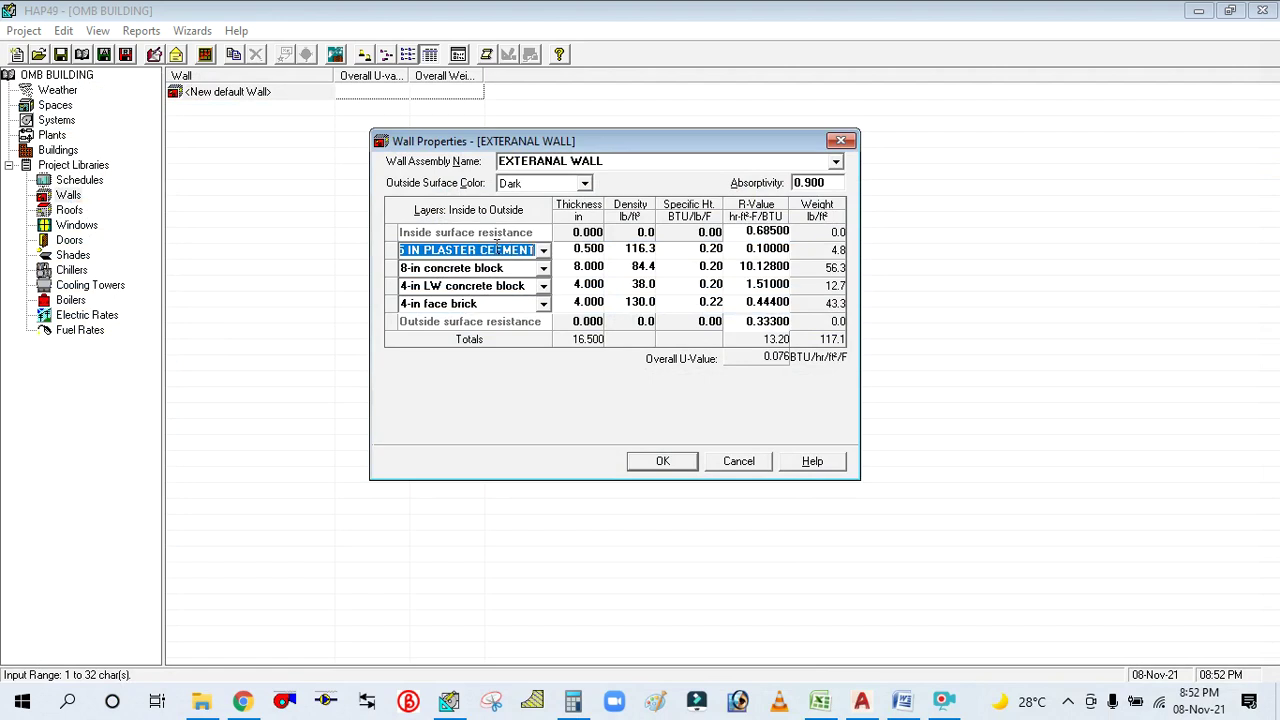
pyautogui.click(430, 287)
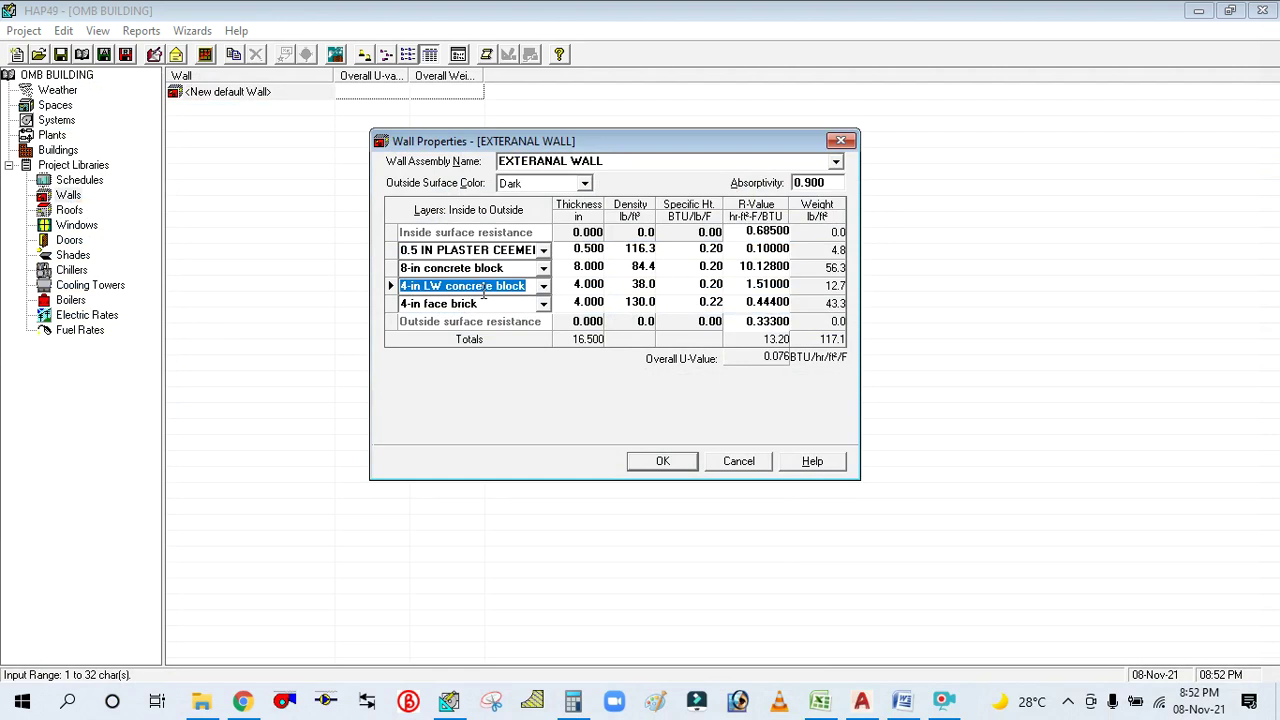
pyautogui.write('0.5 IN PLASTER CEEMENT')
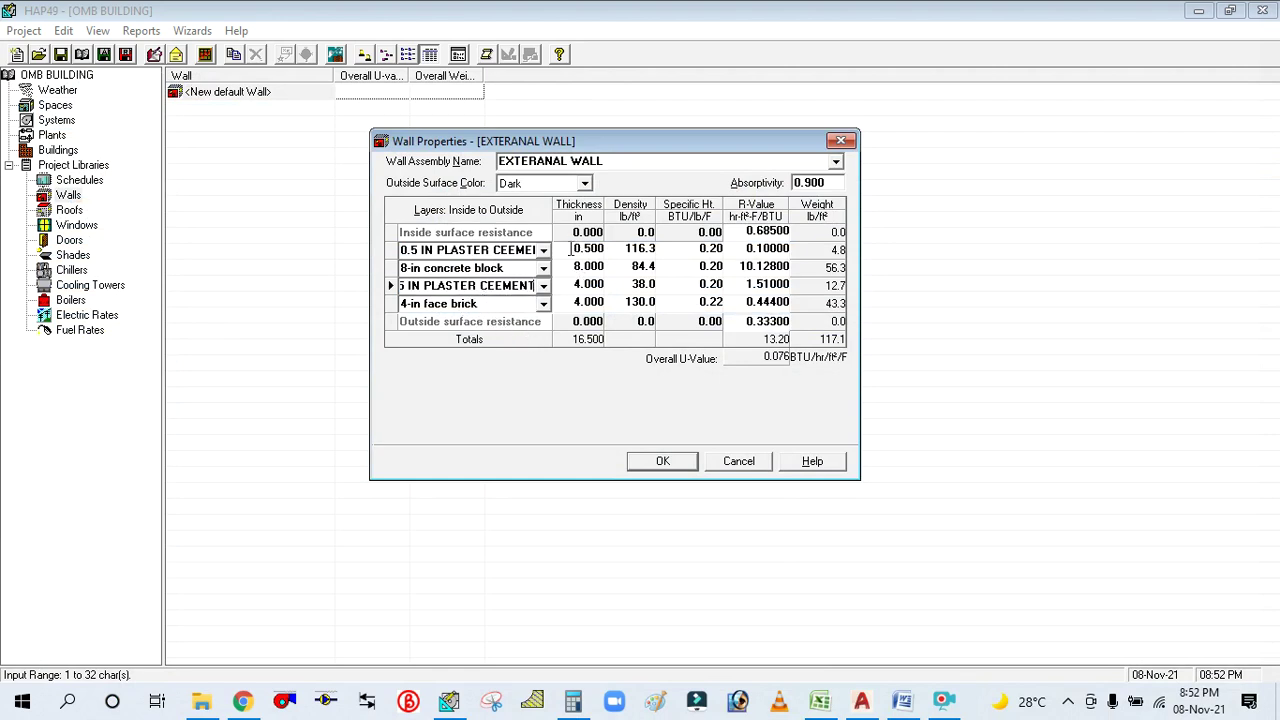
pyautogui.click(571, 287)
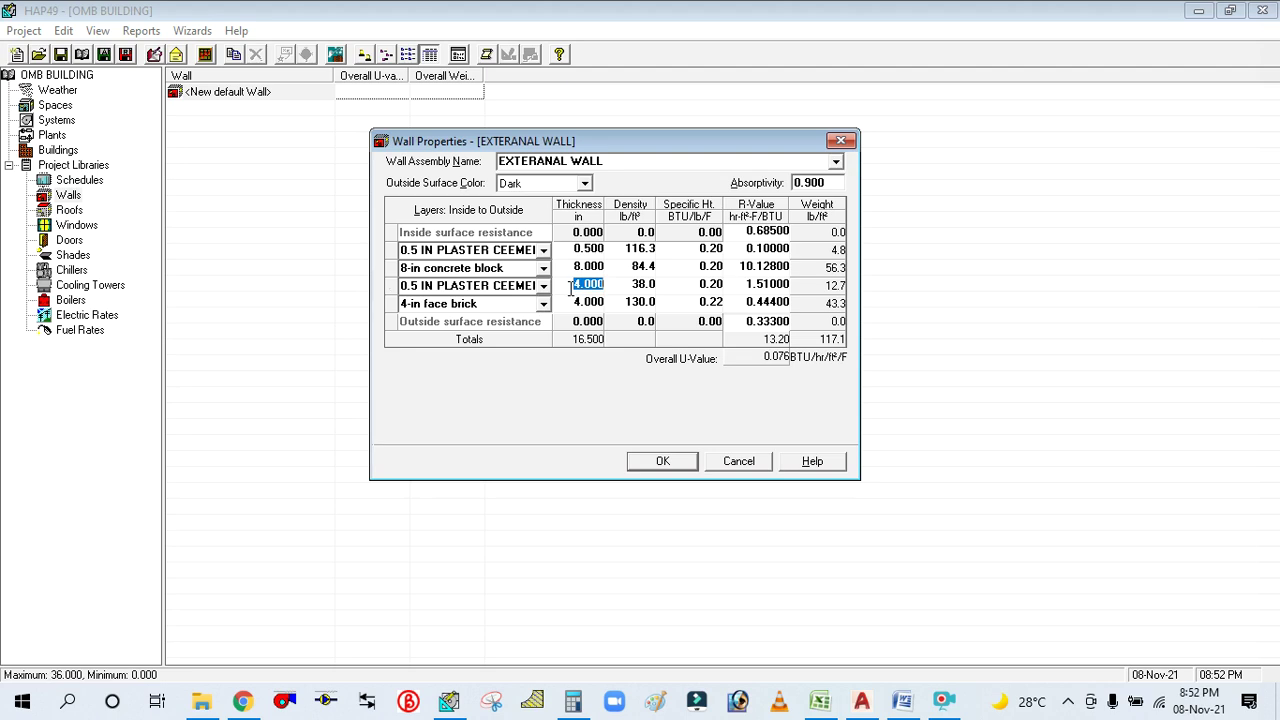
# Set the outer plaster layer's thickness to 0.5 in and its density to 116.3, matching the inner plaster layer and the Excel U-factor sheet.
pyautogui.write('0.5')
pyautogui.press('Tab')
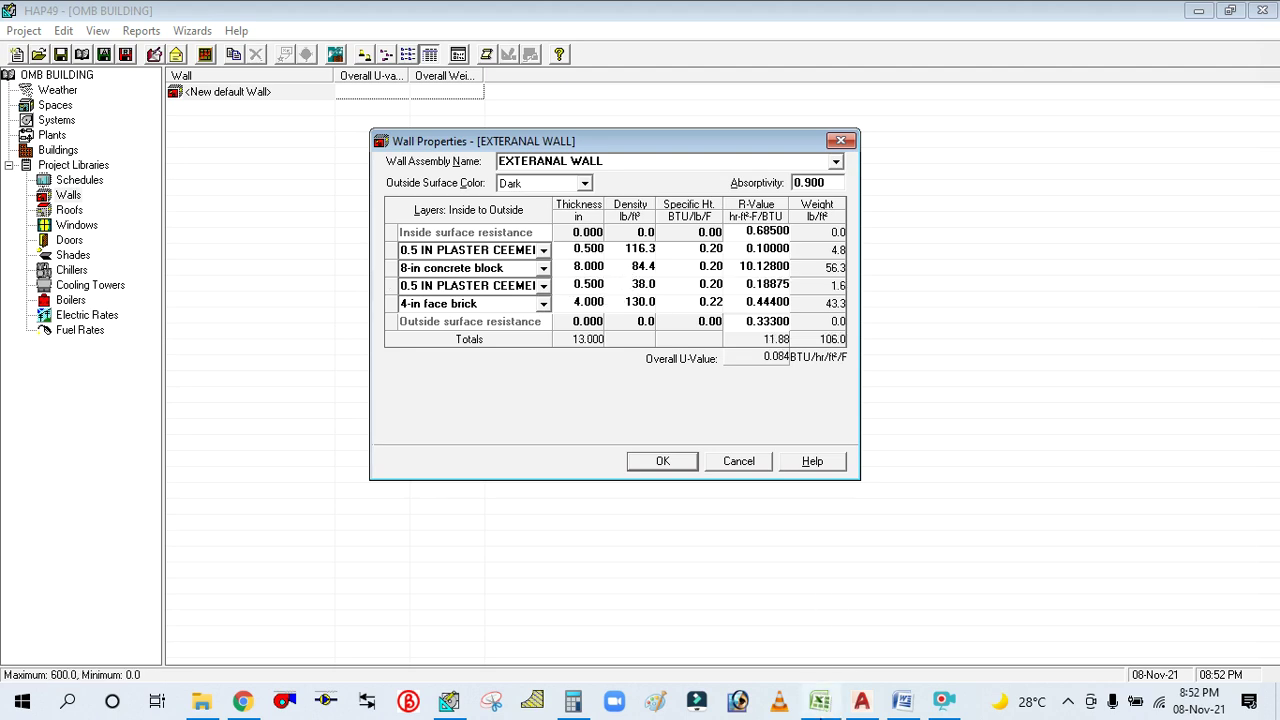
pyautogui.click(819, 701)
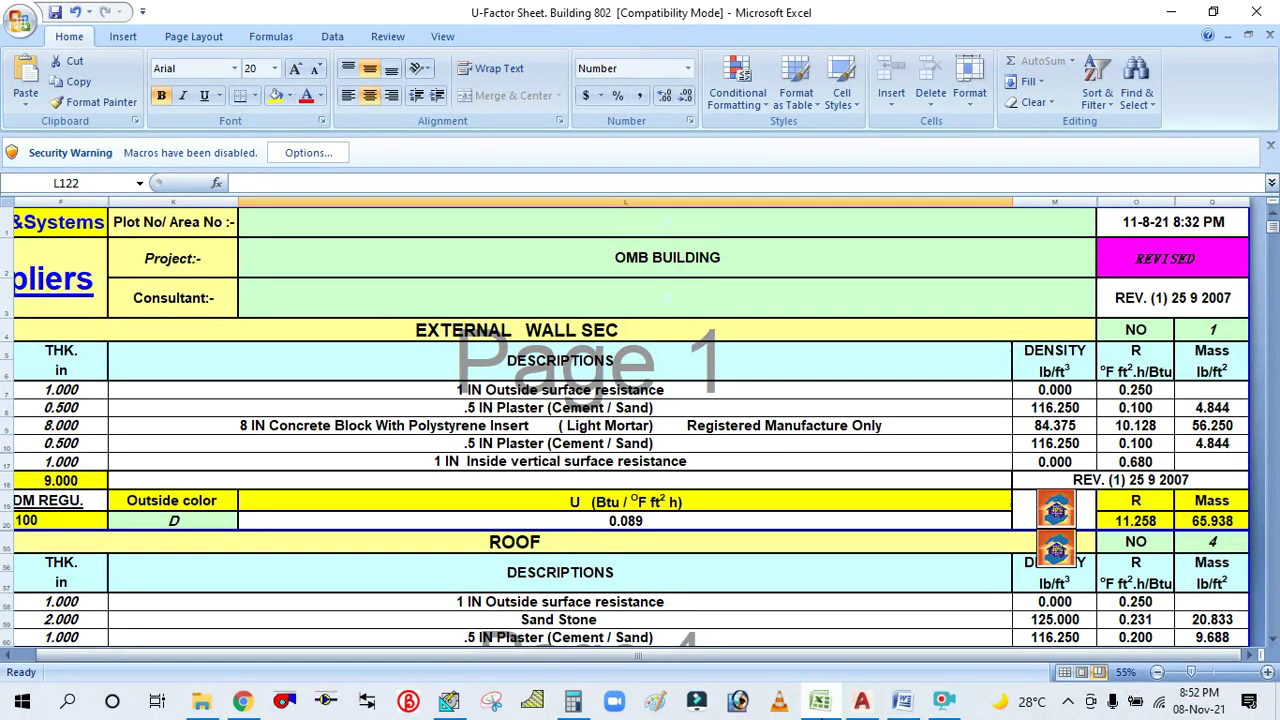
pyautogui.hotkey('alt', 'Tab')
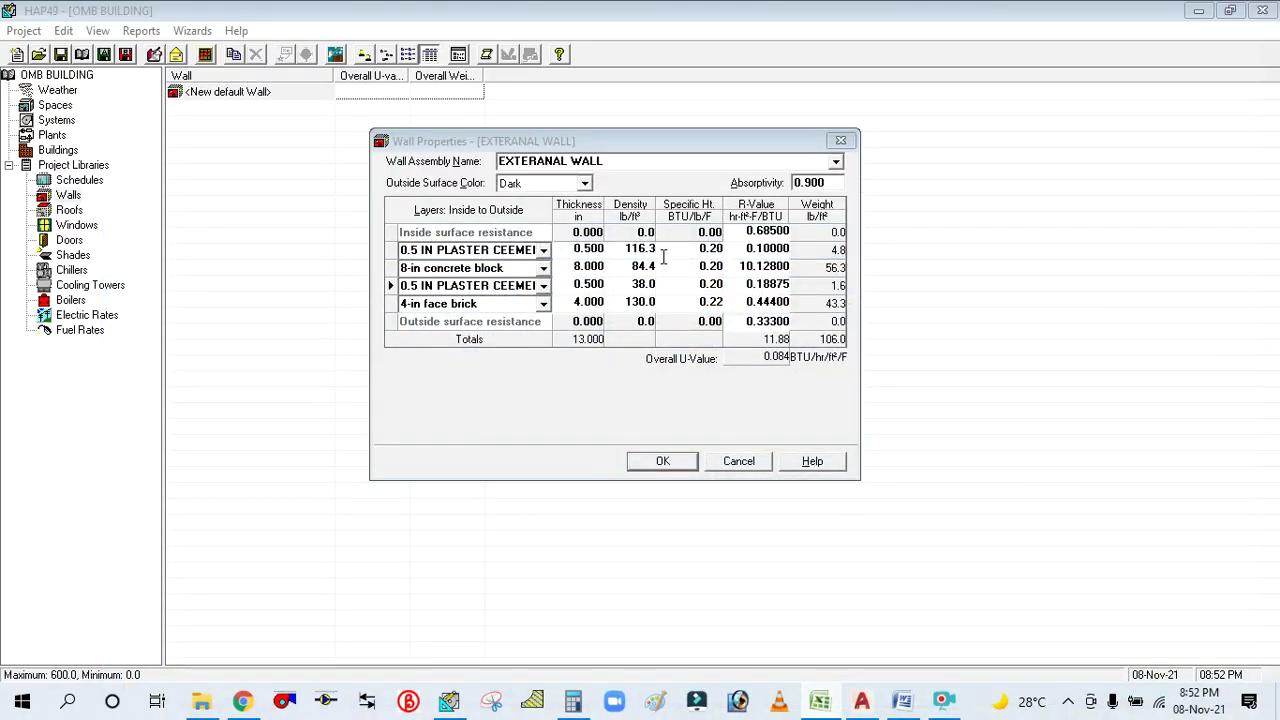
pyautogui.click(660, 256)
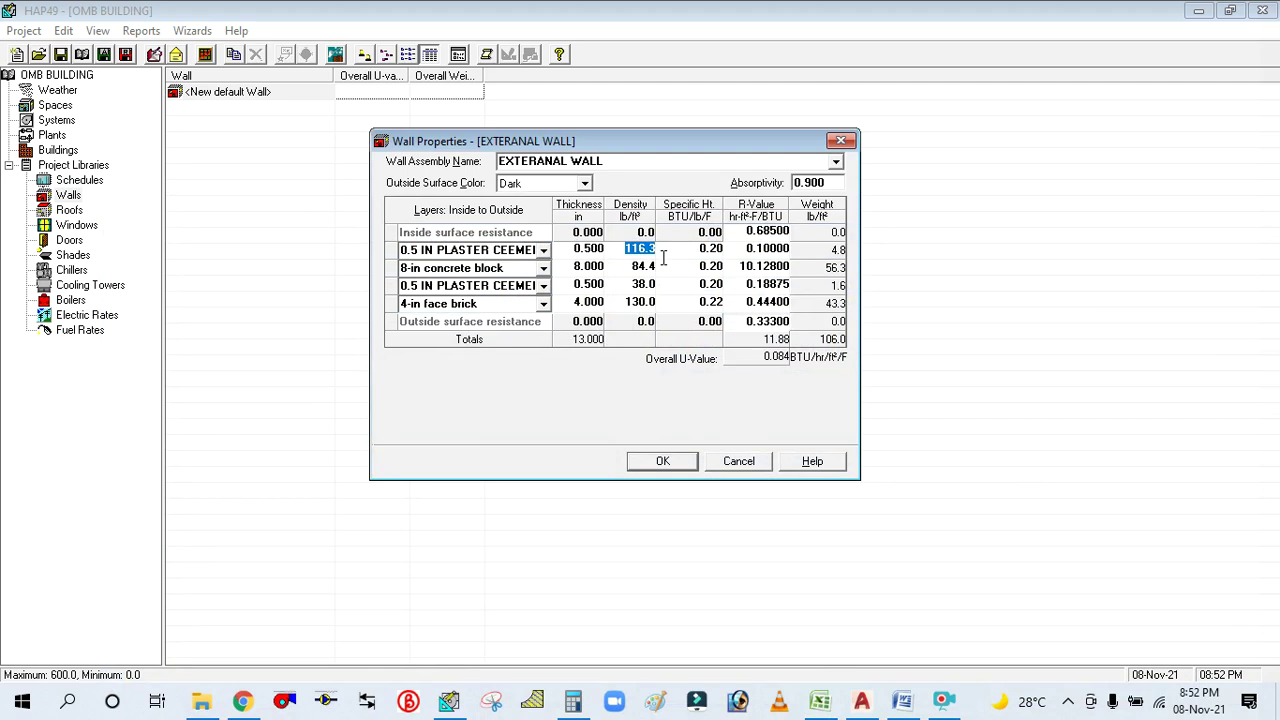
pyautogui.click(630, 286)
pyautogui.write('116.3')
pyautogui.click(702, 285)
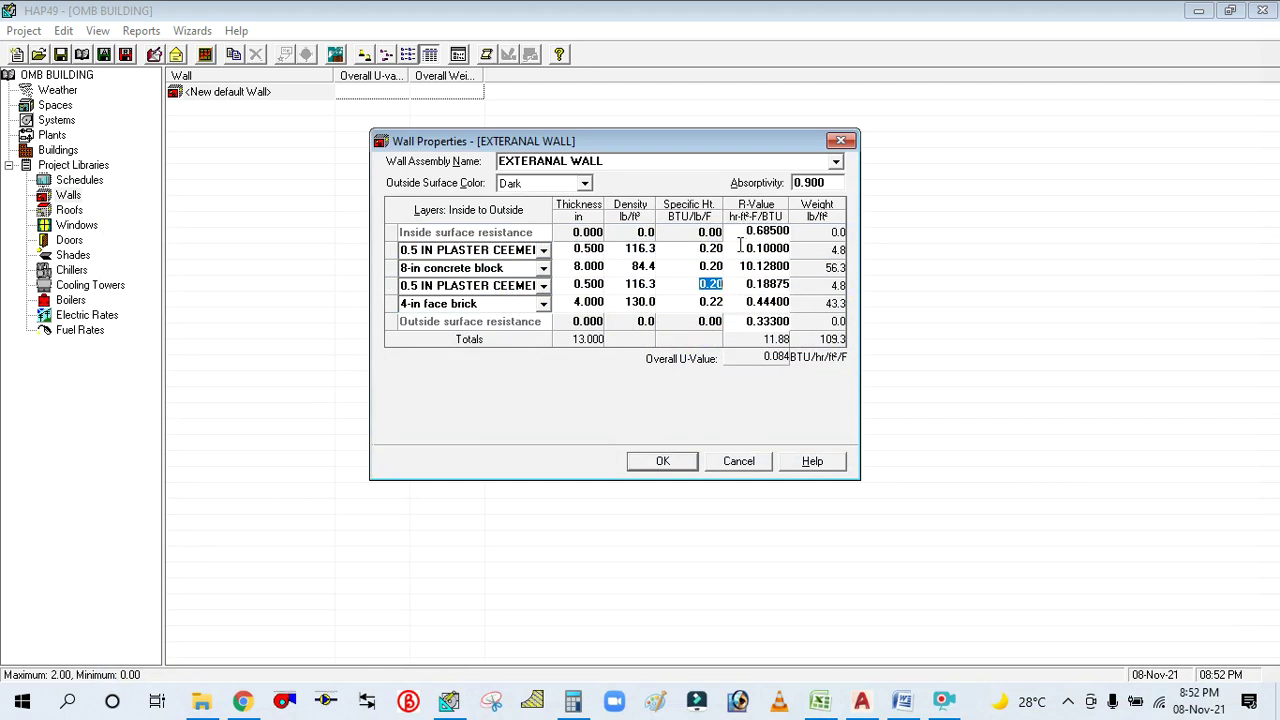
# Copy the inner plaster layer's R-value of 0.10000 to the outer plaster layer.
pyautogui.click(737, 247)
pyautogui.hotkey('ctrl', 'c')
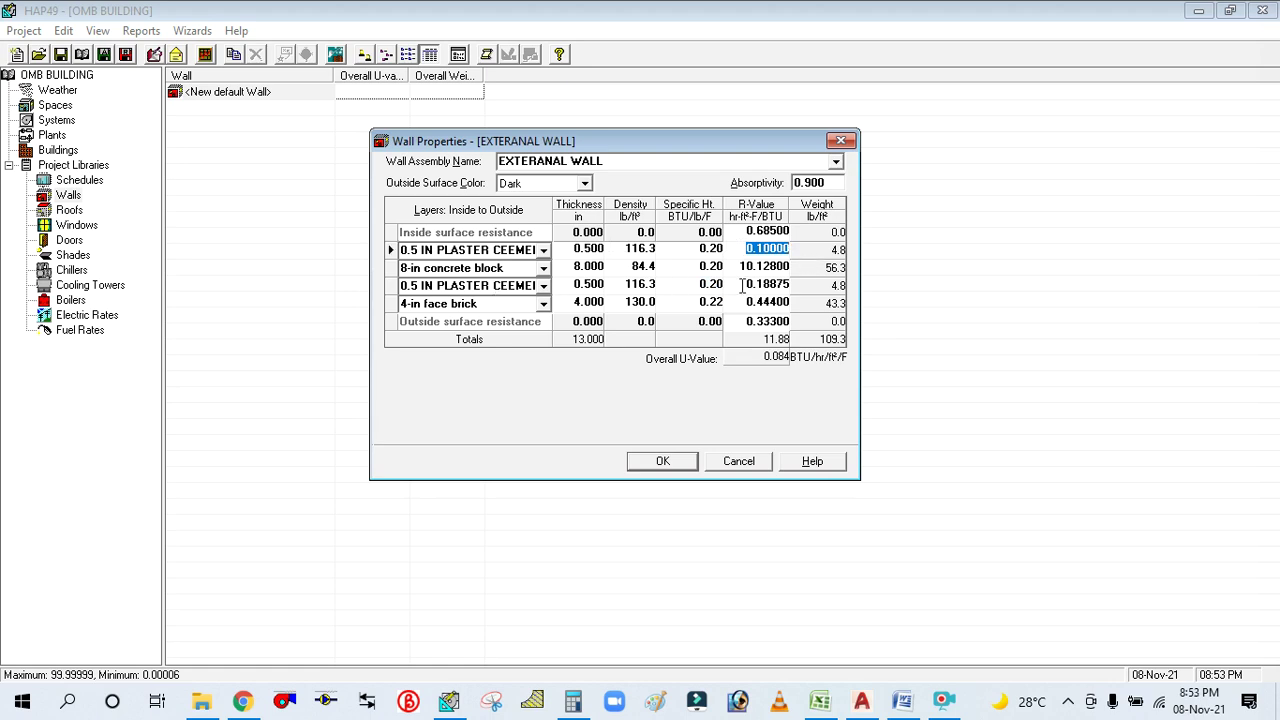
pyautogui.moveTo(742, 285); pyautogui.dragTo(792, 287)
pyautogui.hotkey('ctrl', 'v')
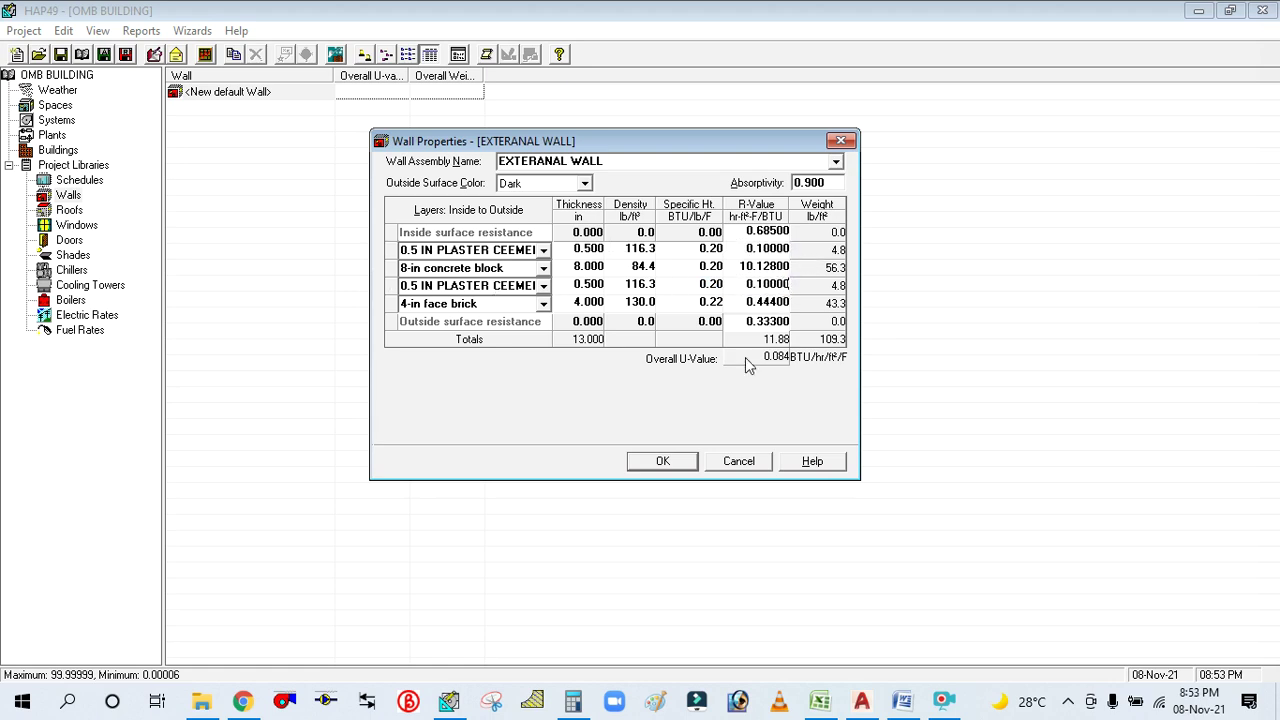
# Check the external wall layers in the Excel U-factor sheet and remove the 4-in face brick layer from the wall assembly.
pyautogui.click(575, 301)
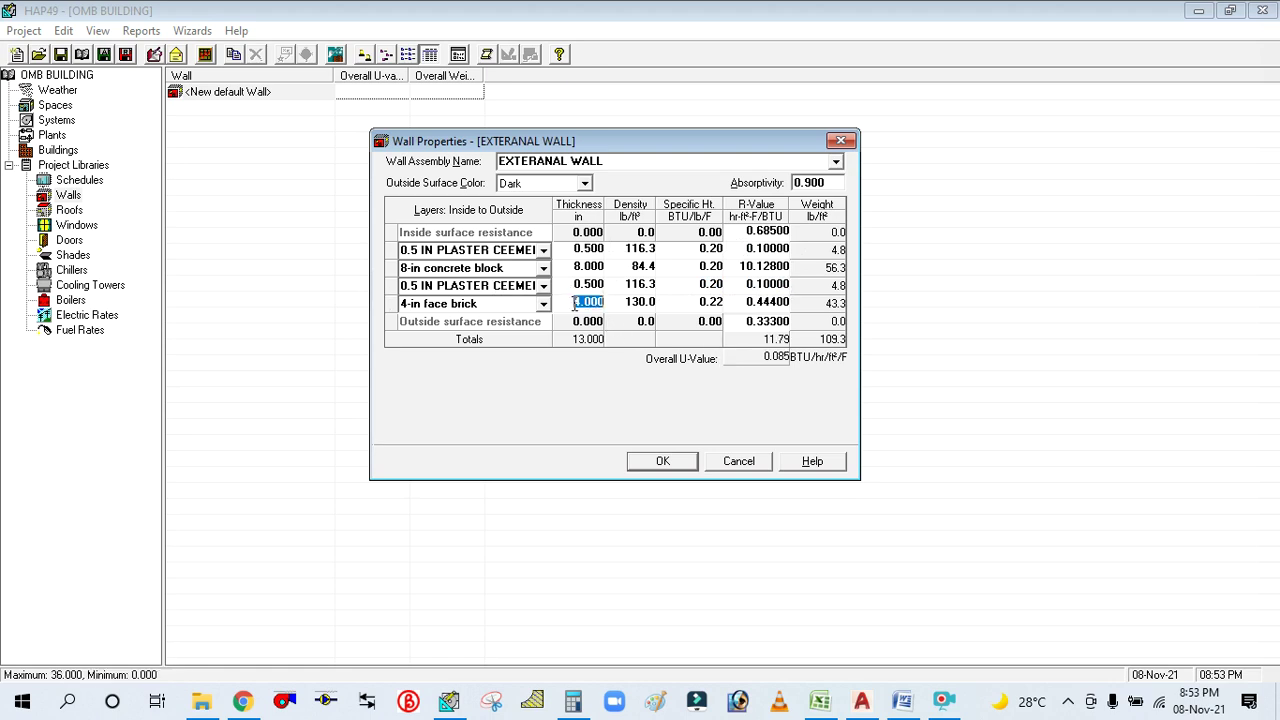
pyautogui.click(820, 703)
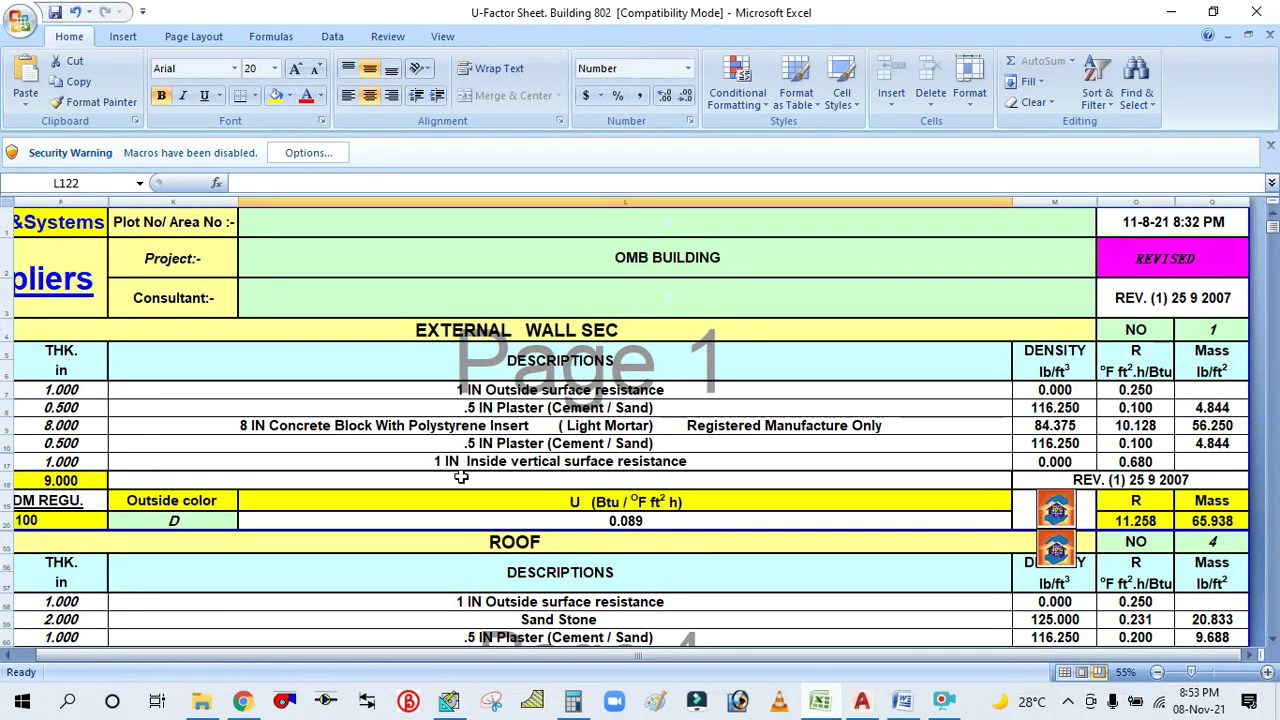
pyautogui.click(820, 703)
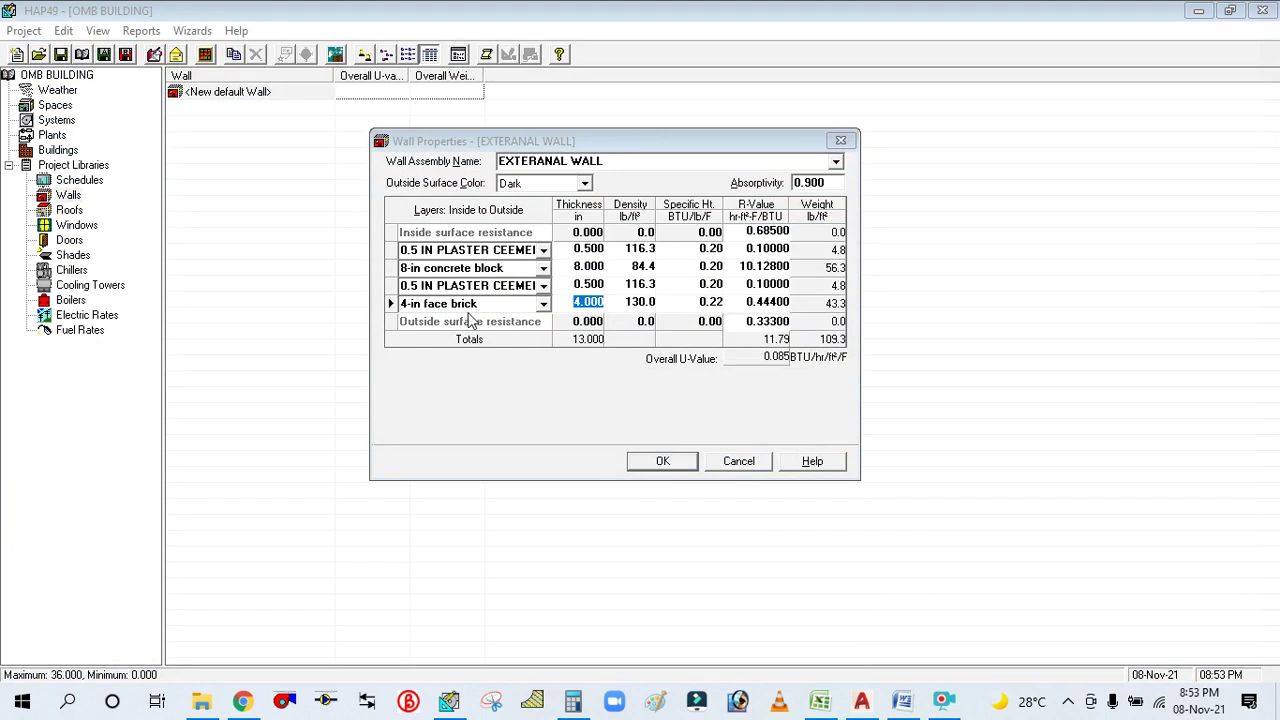
pyautogui.rightClick(425, 303)
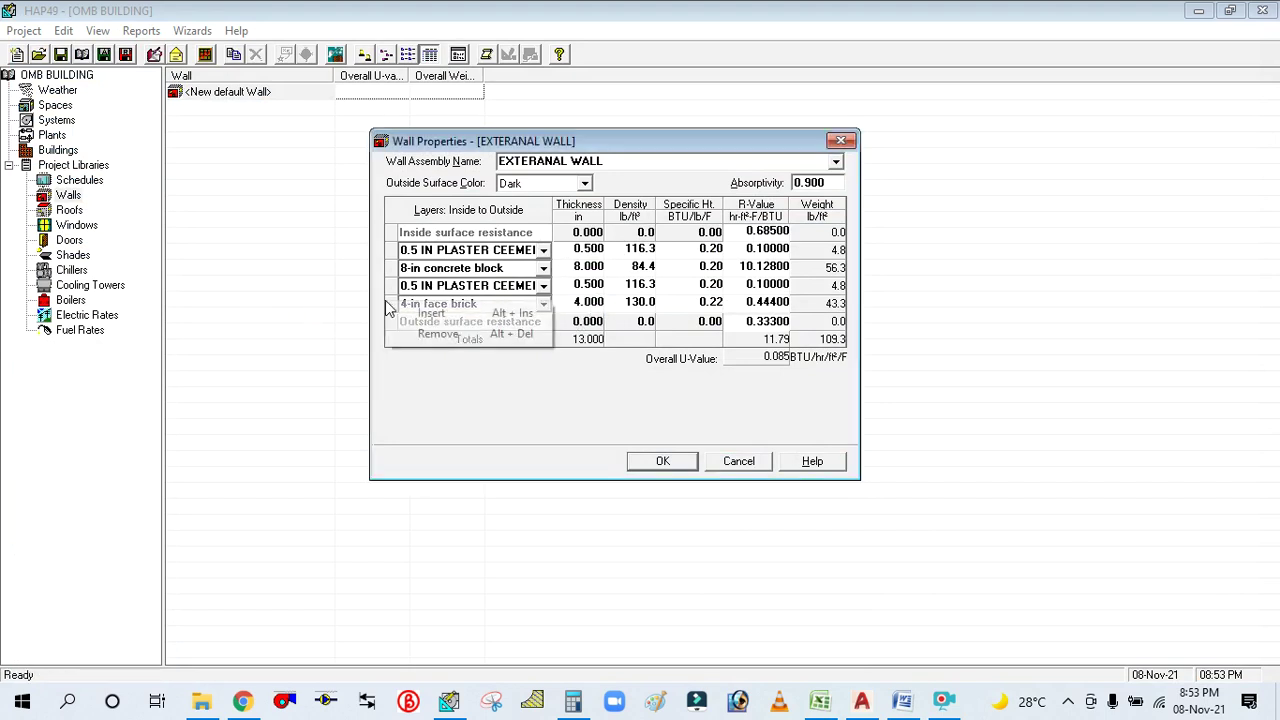
pyautogui.click(425, 337)
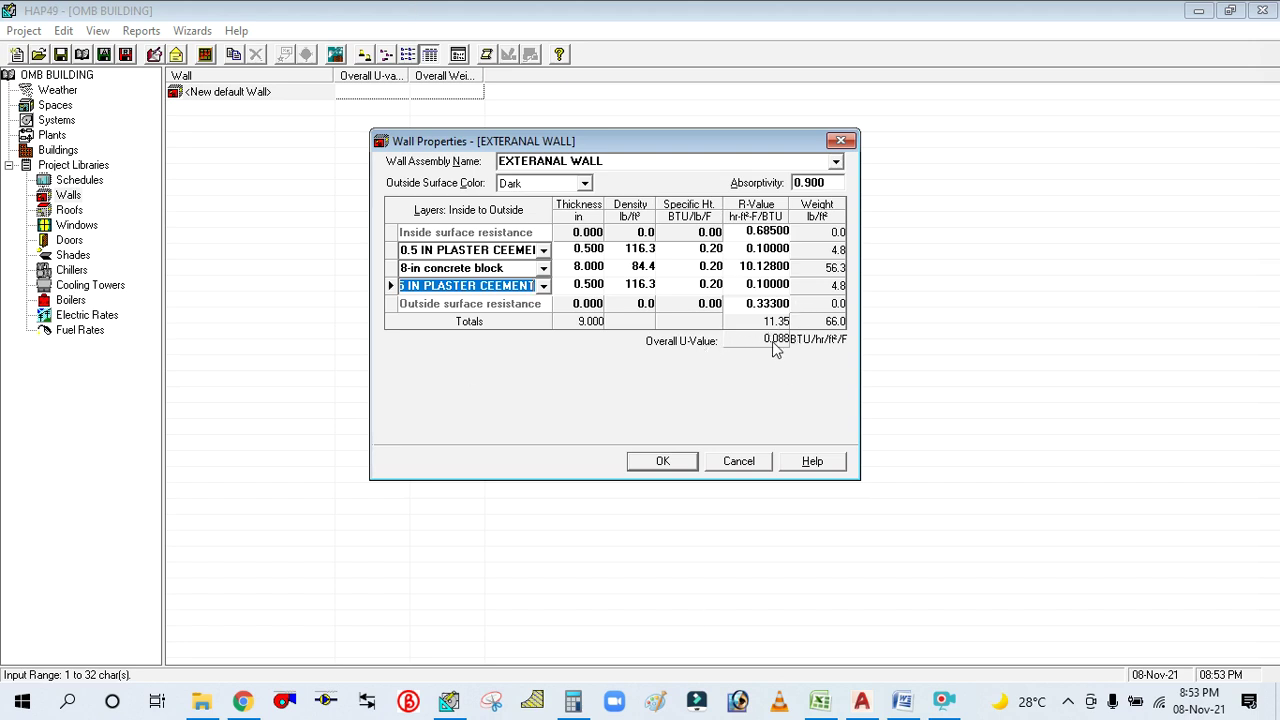
# Compare the wall's overall U-value with the external wall section of the Excel U-factor sheet and save the EXTERANAL WALL assembly.
pyautogui.click(820, 703)
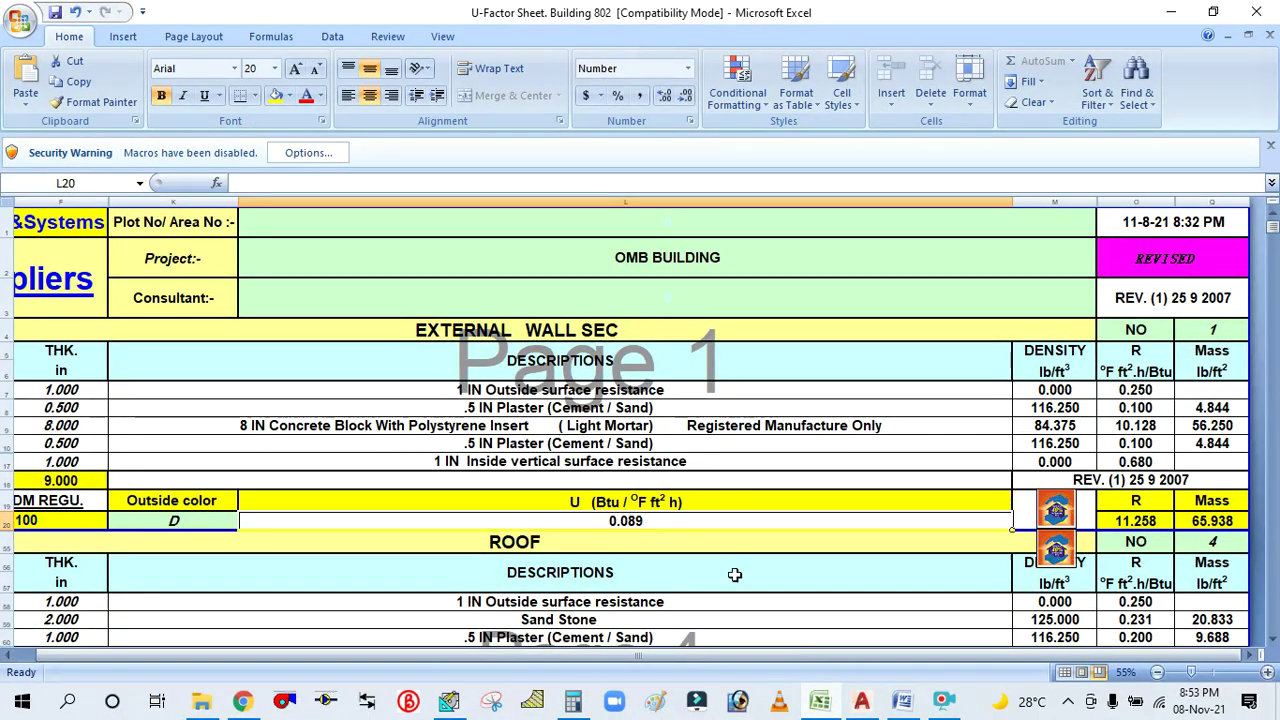
pyautogui.click(836, 690)
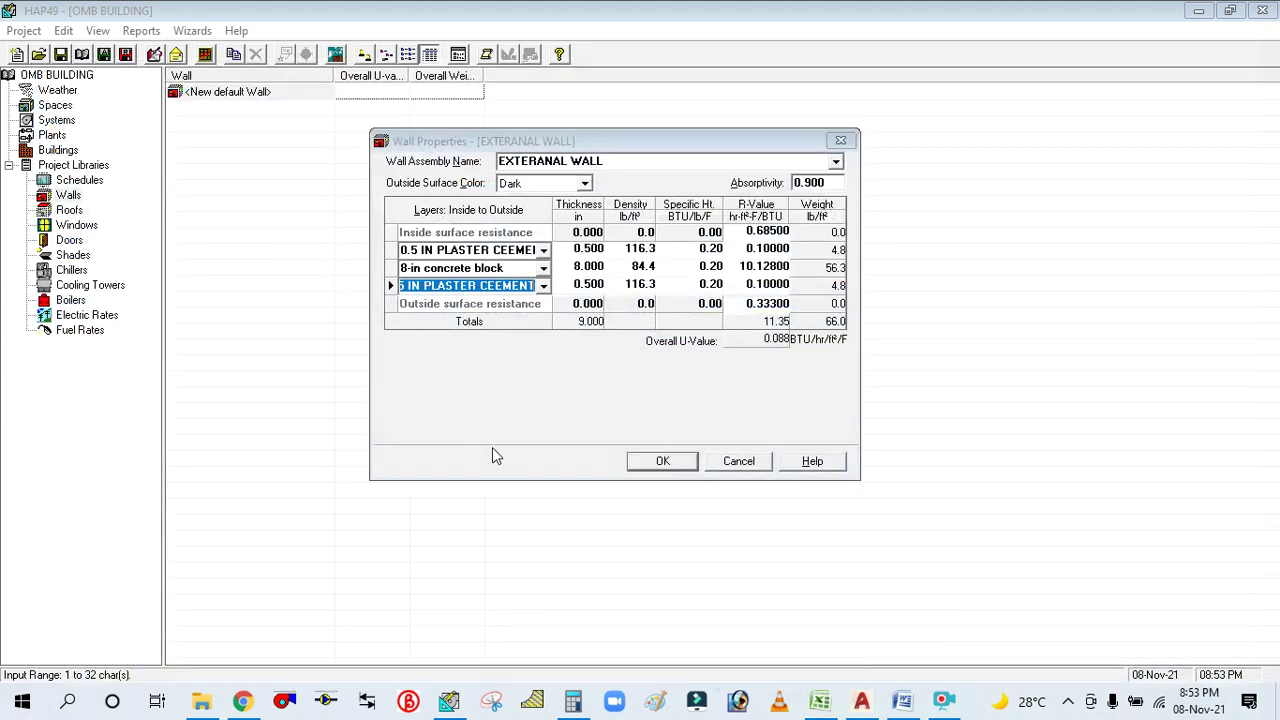
pyautogui.click(660, 462)
pyautogui.click(660, 461)
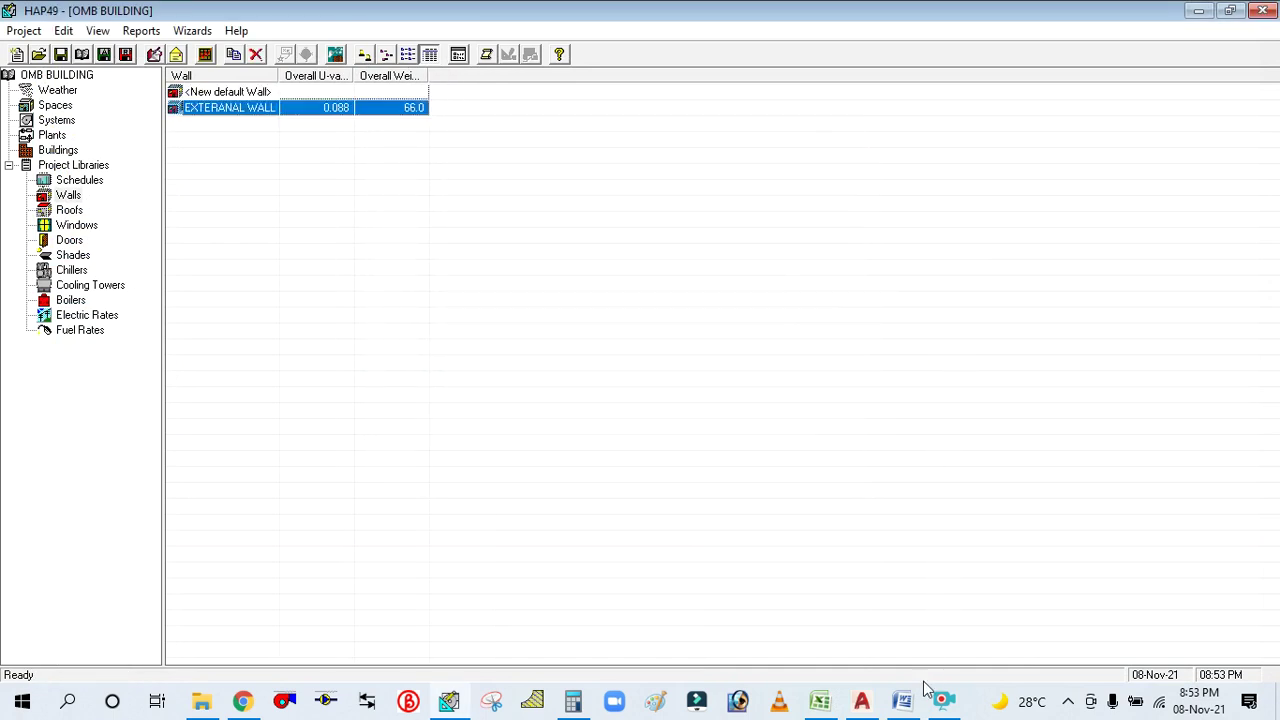
# Review the roof section of the Excel U-factor sheet and create a roof assembly from the Light Weight Roof preset, named ROOF.
pyautogui.click(819, 702)
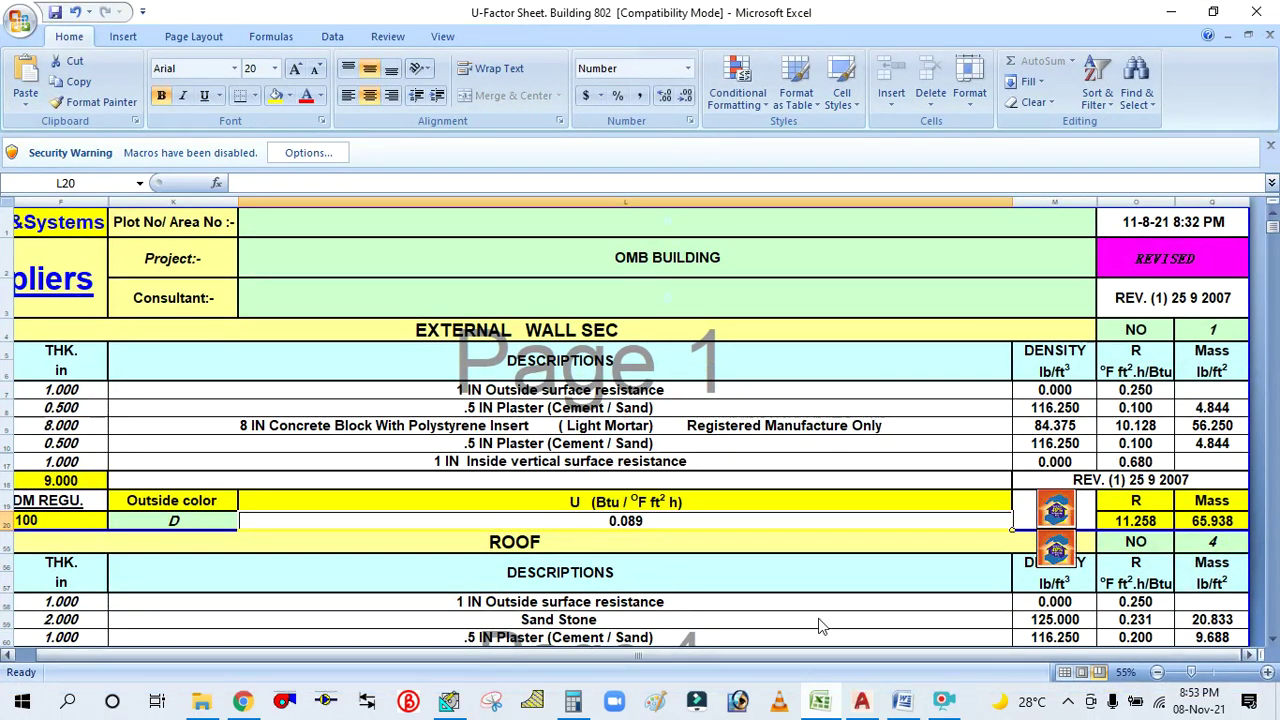
pyautogui.scroll(-2, 565, 540)
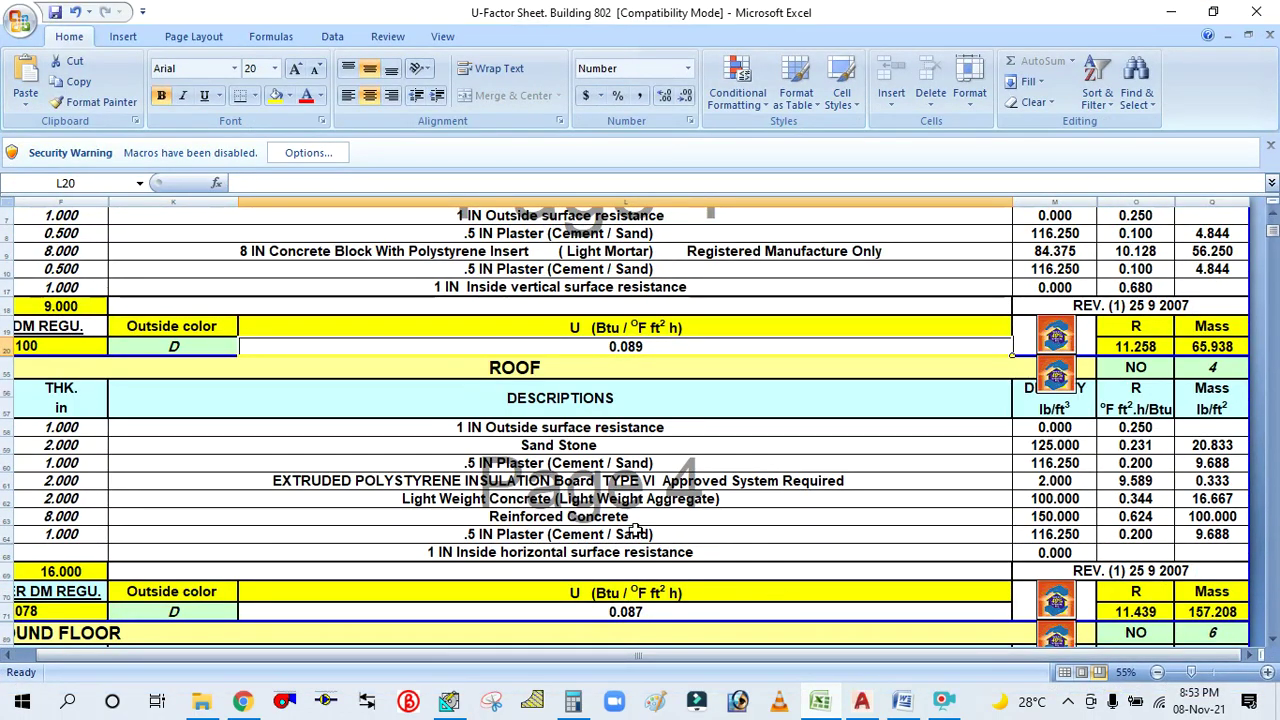
pyautogui.click(817, 703)
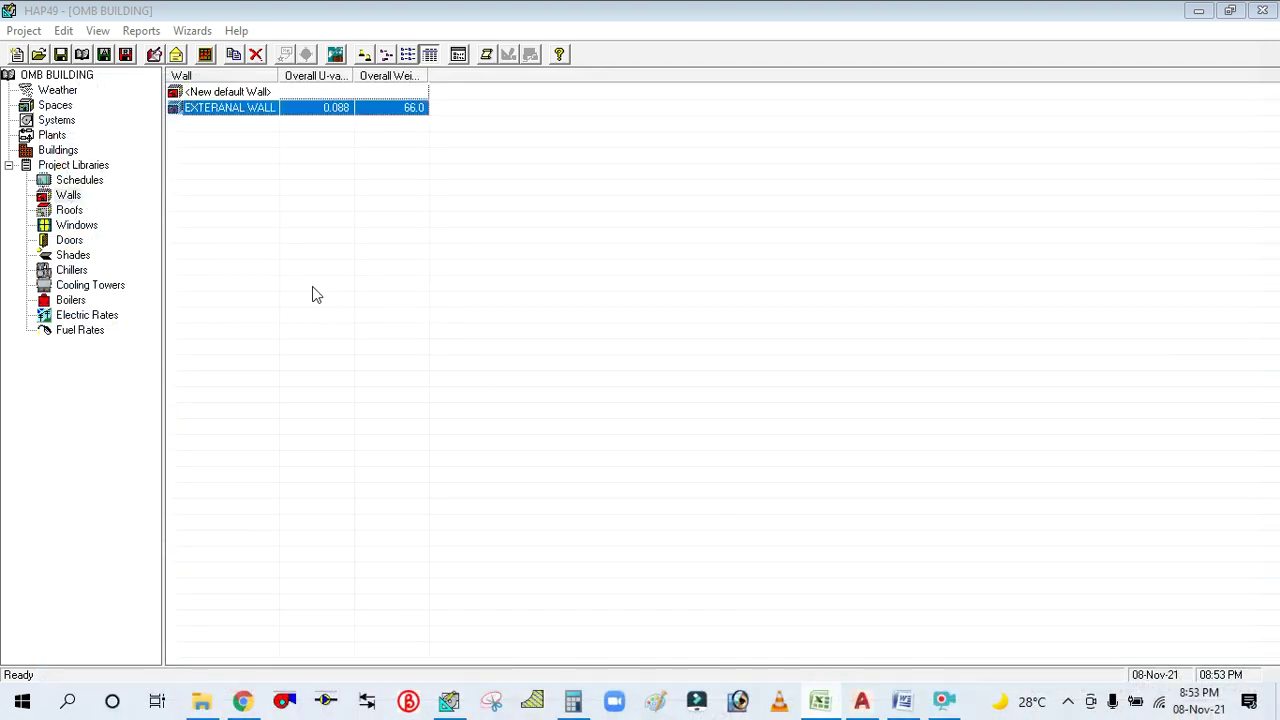
pyautogui.click(72, 212)
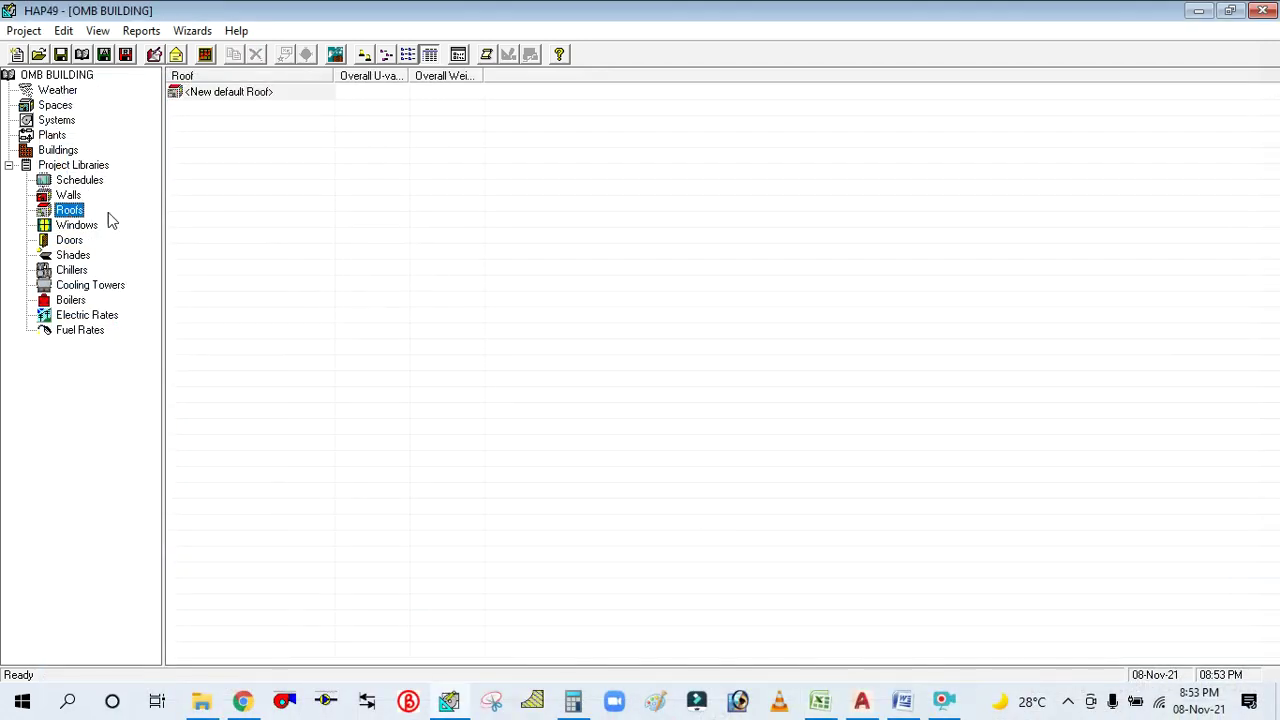
pyautogui.doubleClick(236, 93)
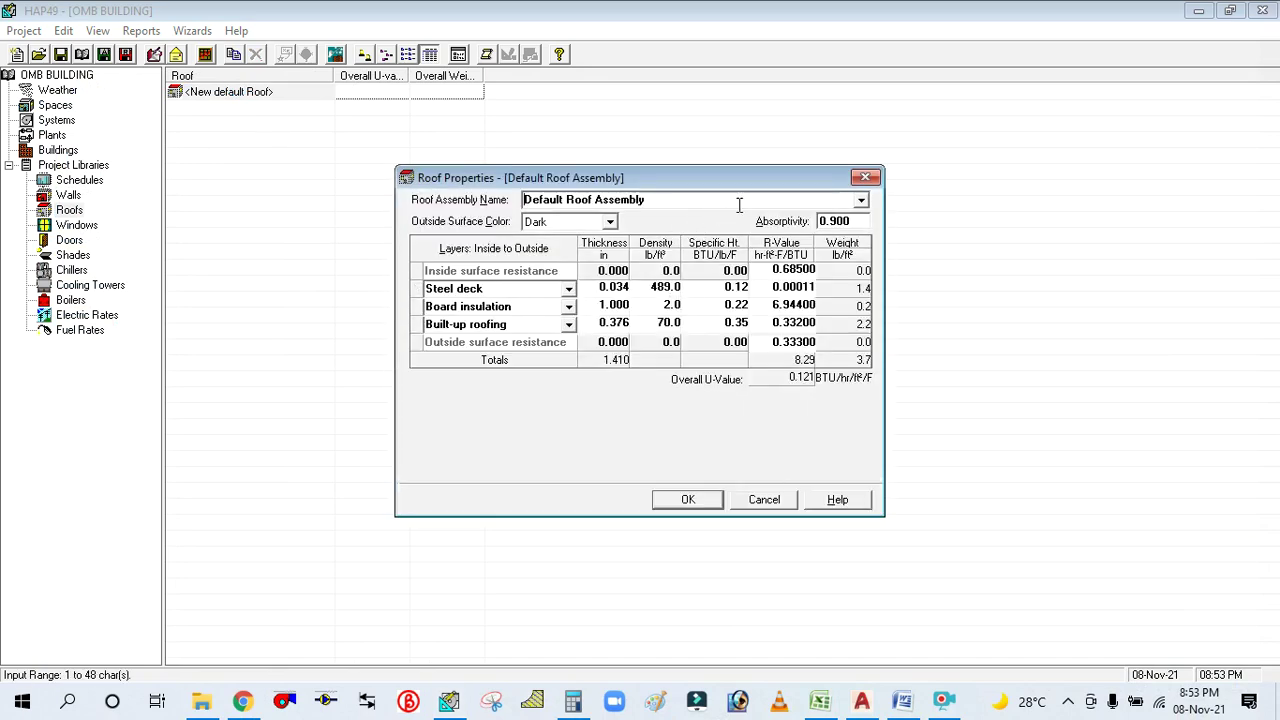
pyautogui.click(860, 200)
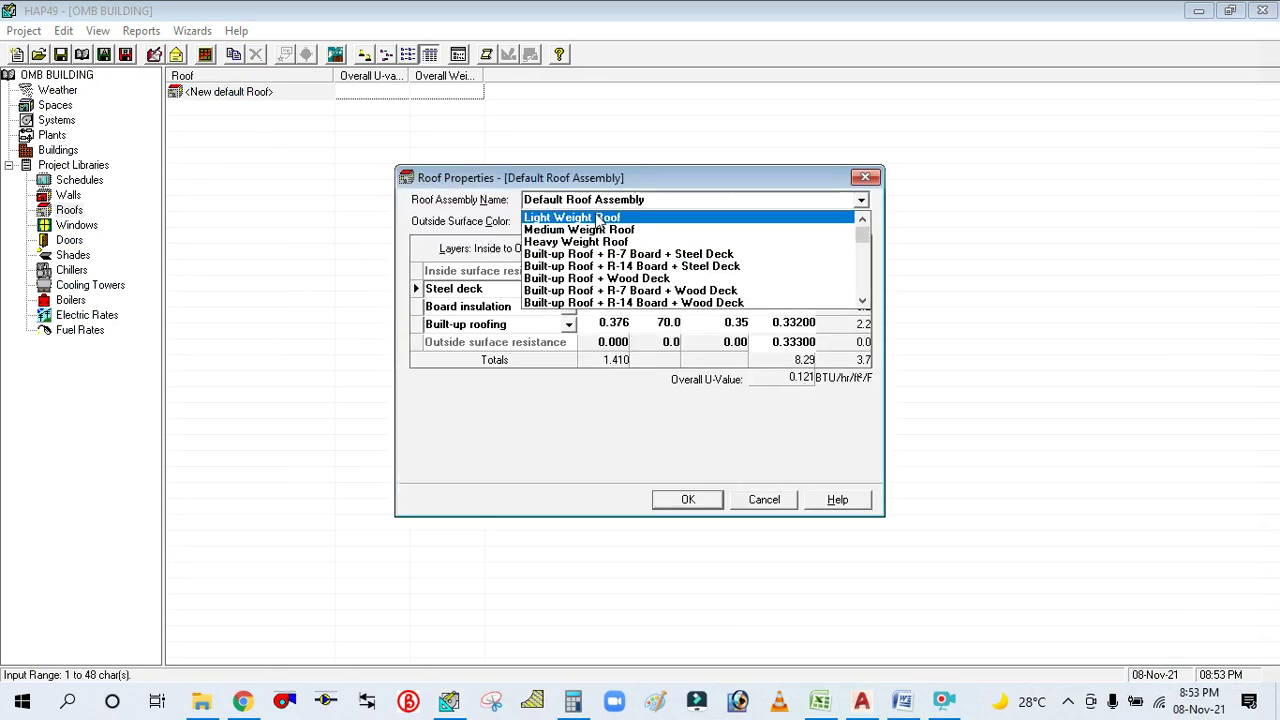
pyautogui.click(593, 230)
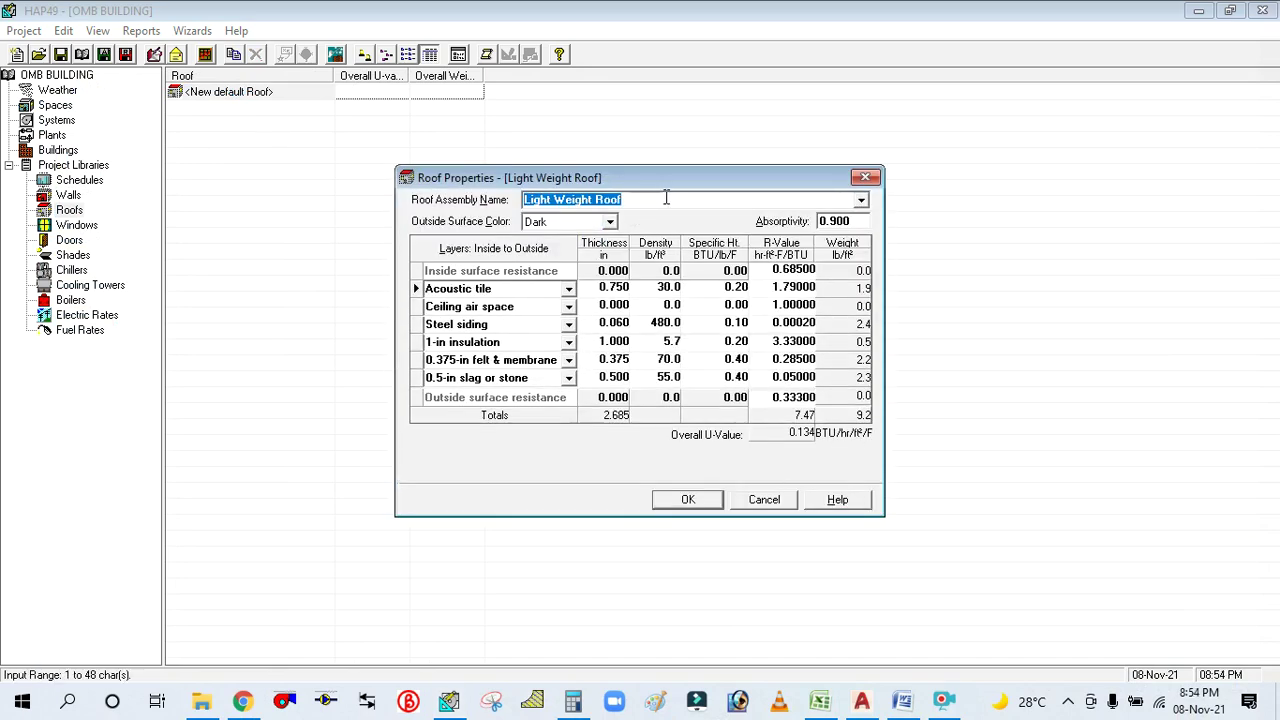
pyautogui.write('ROOF')
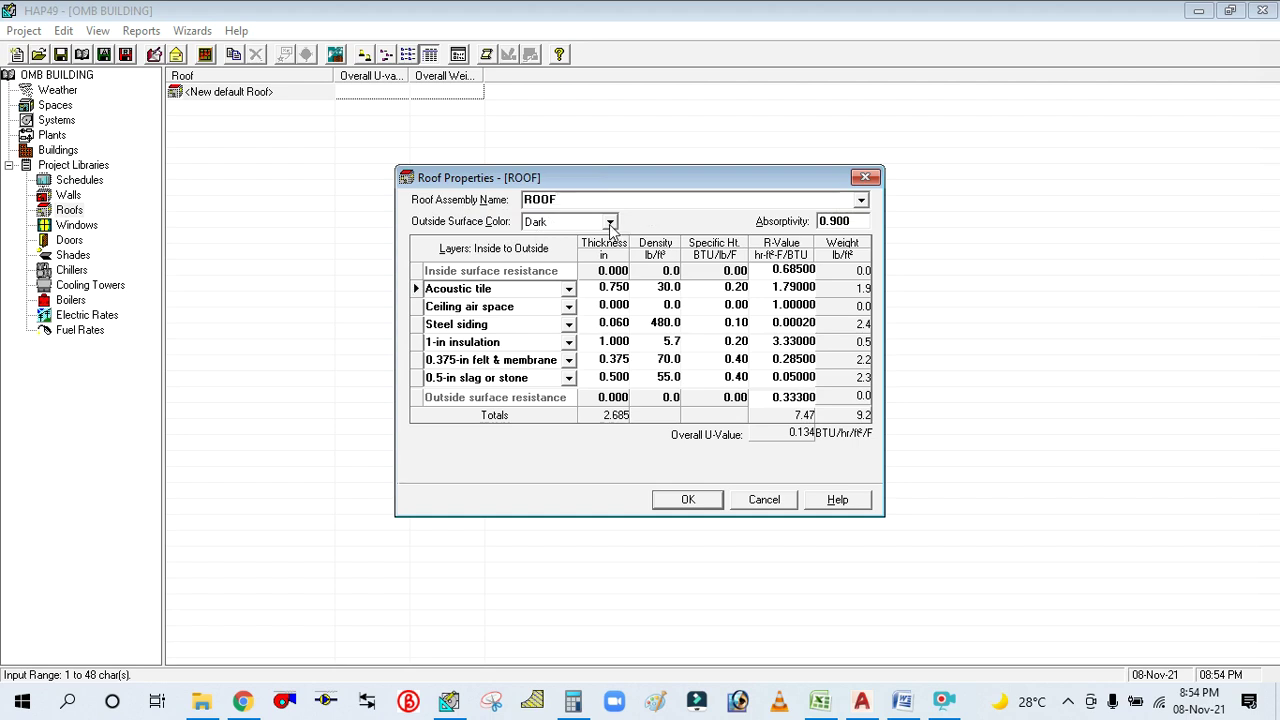
# Check the roof layers in the Excel U-factor sheet and rename the Acoustic tile layer as SAND STONE.
pyautogui.click(818, 704)
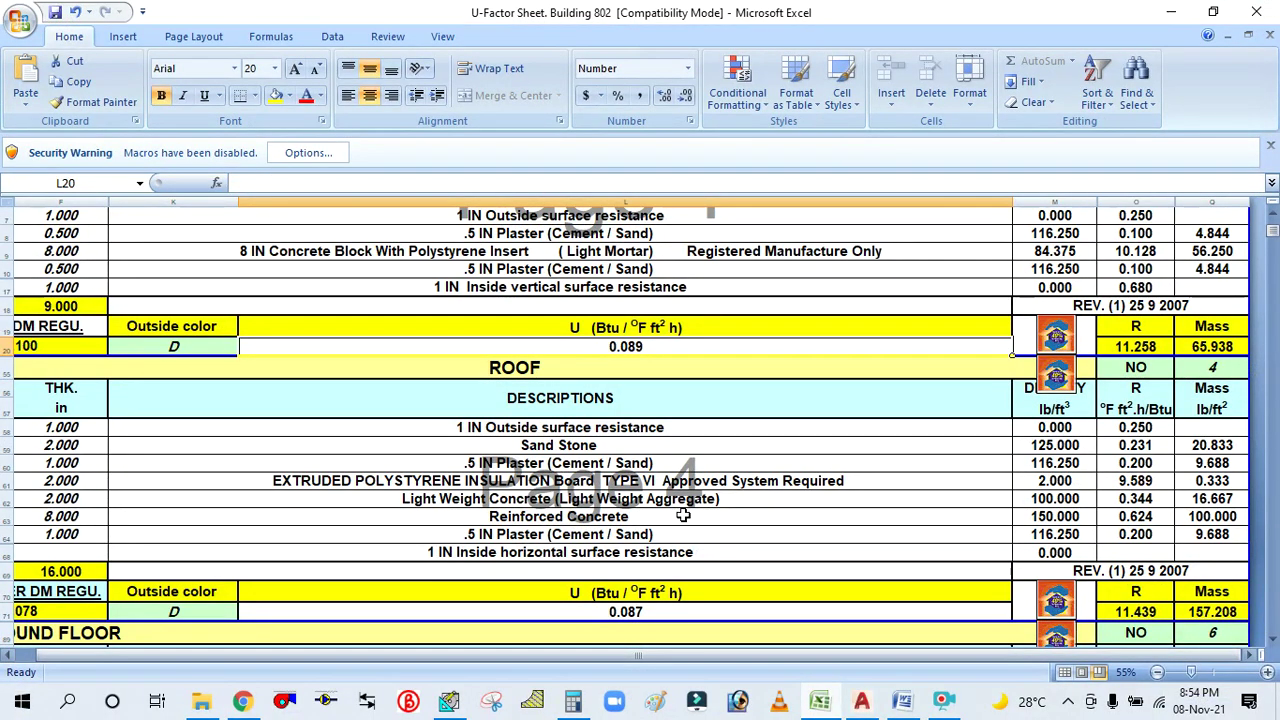
pyautogui.scroll(-3, 559, 468)
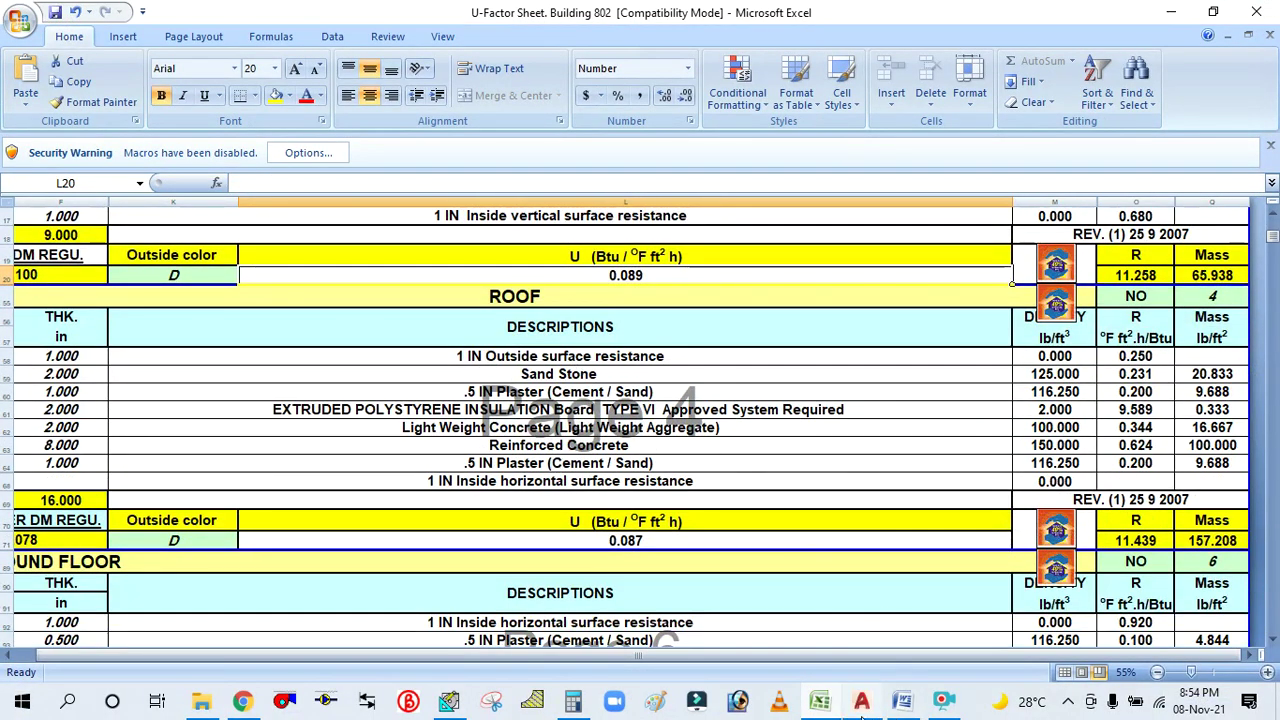
pyautogui.click(830, 706)
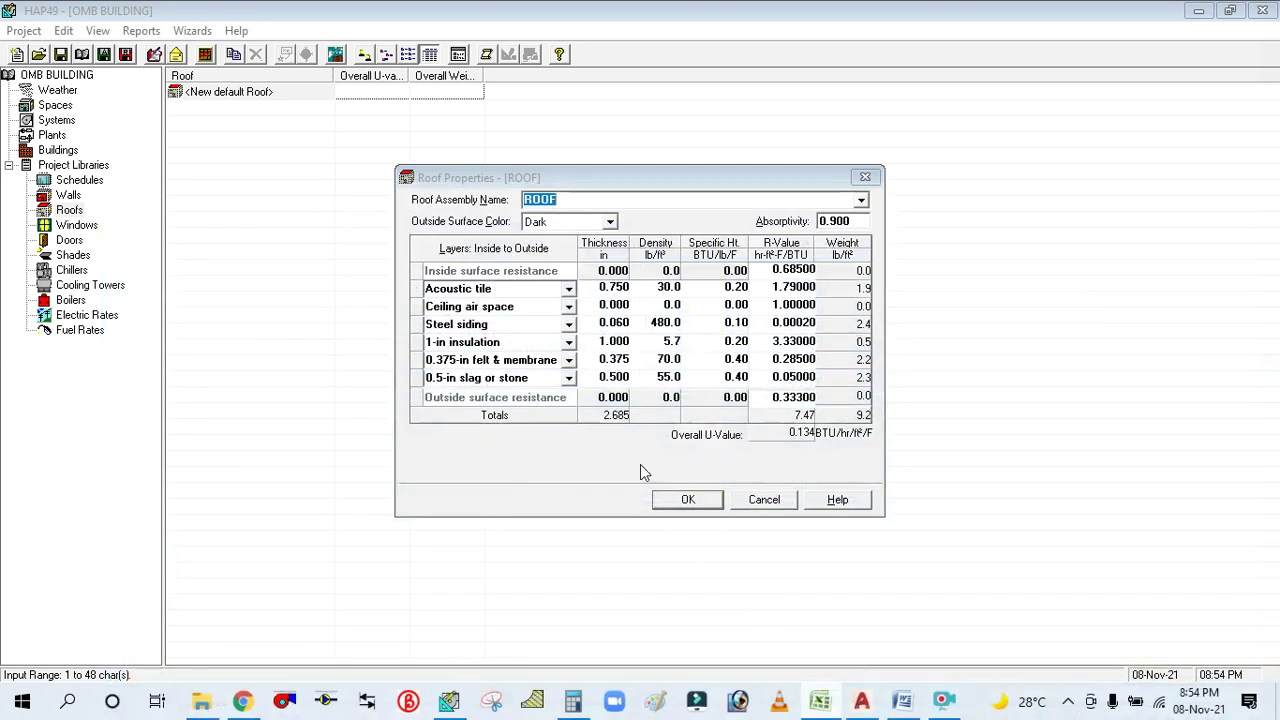
pyautogui.click(503, 288)
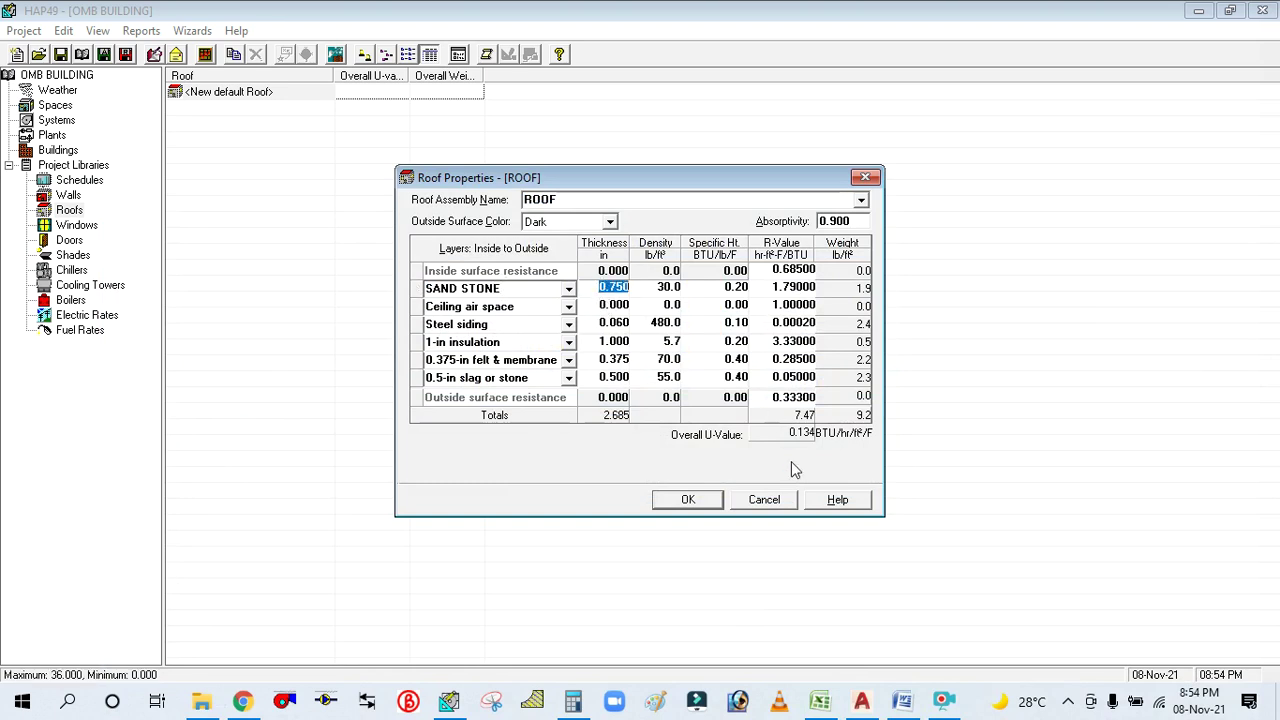
# Look up the sand stone's thickness in the Excel U-factor sheet and set the SAND STONE layer's thickness to 2 in.
pyautogui.click(820, 700)
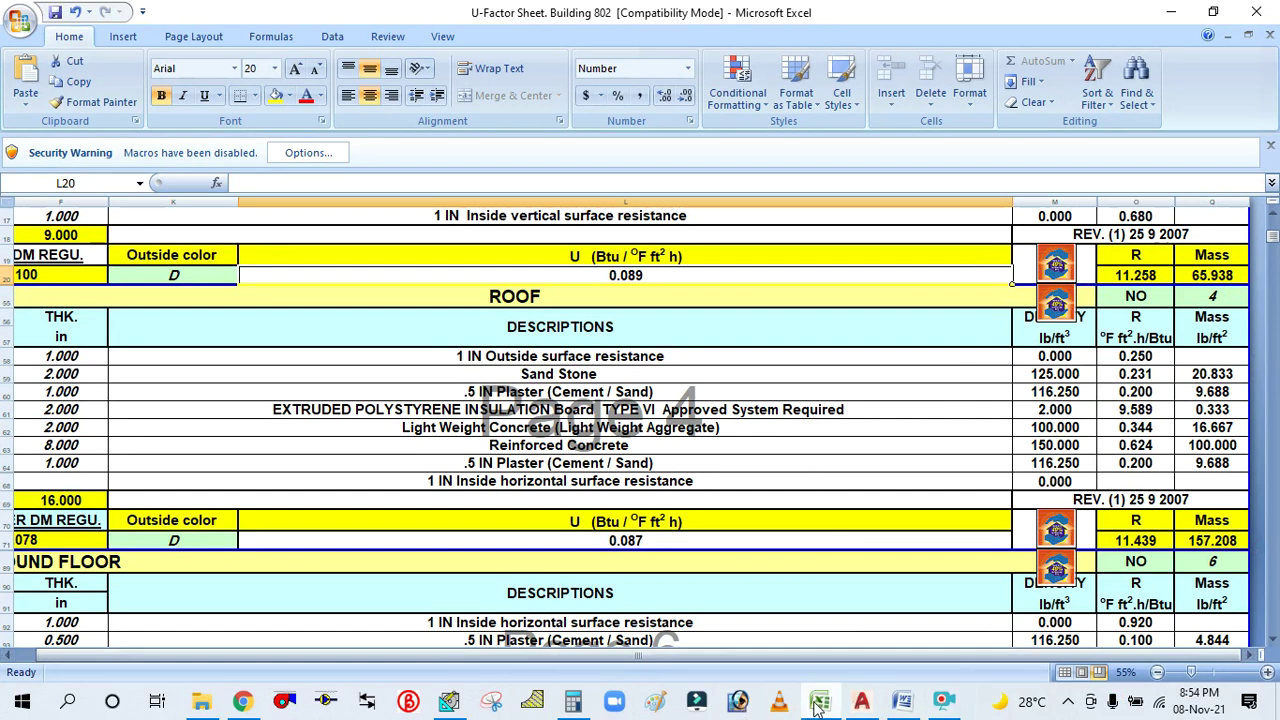
pyautogui.click(739, 703)
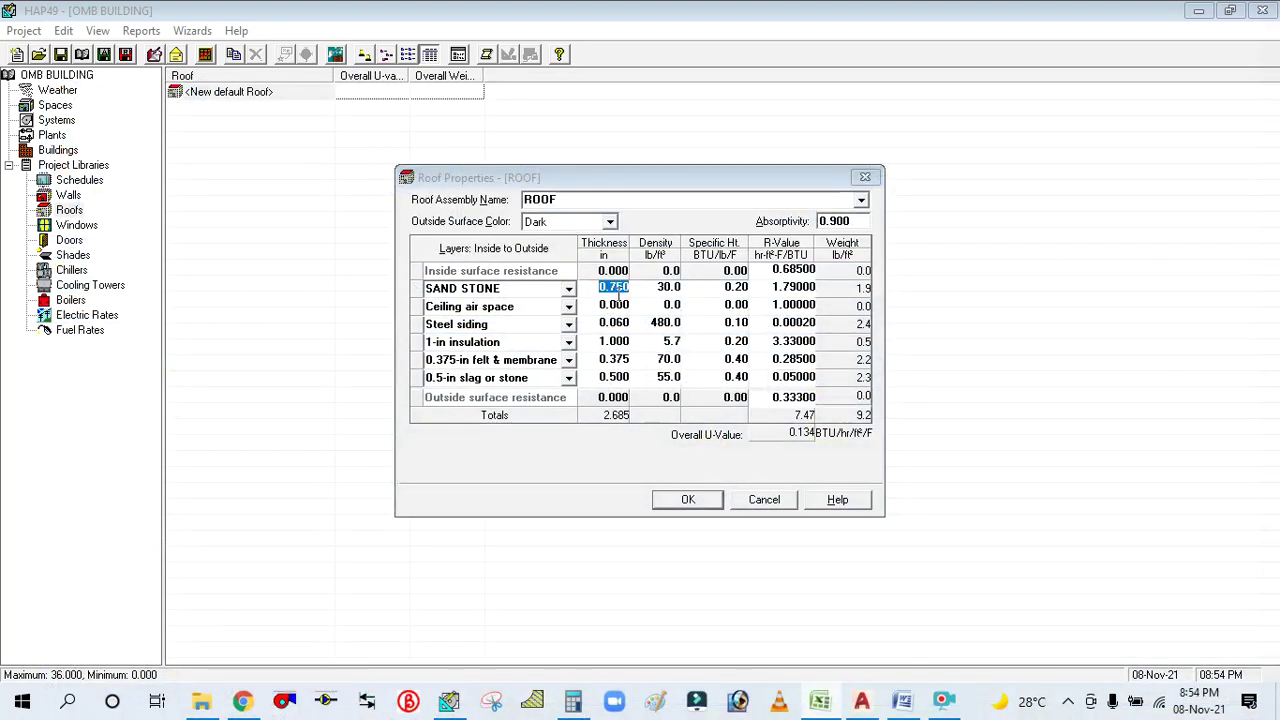
pyautogui.click(601, 290)
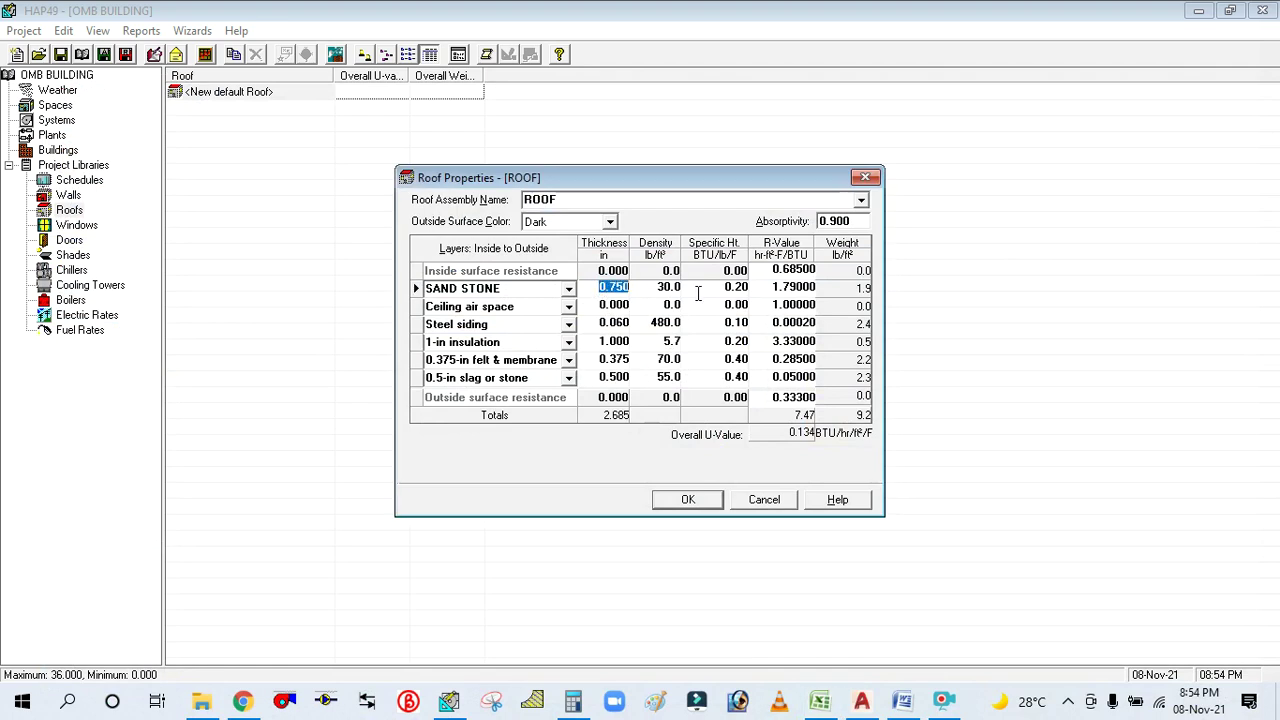
pyautogui.write('2')
# Check the sand stone's density against the Excel U-factor sheet and set the SAND STONE layer's density to 125 lb/ft³.
pyautogui.click(651, 288)
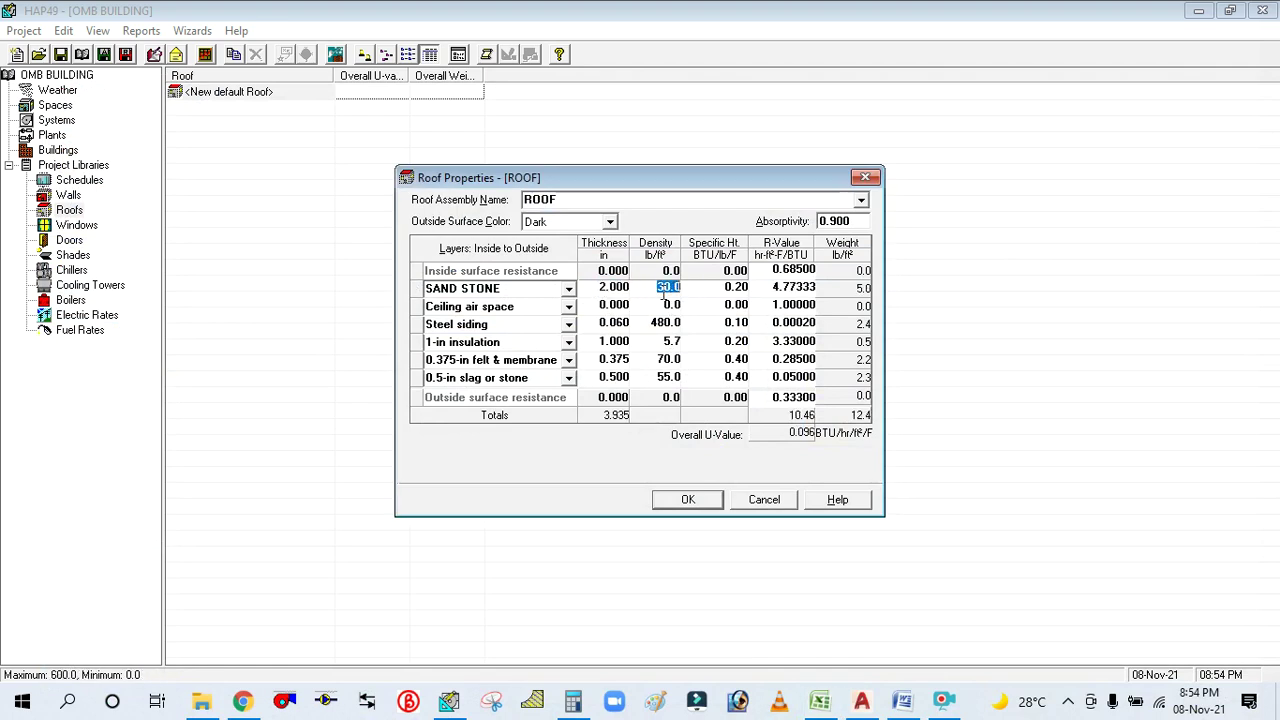
pyautogui.click(829, 703)
pyautogui.click(821, 703)
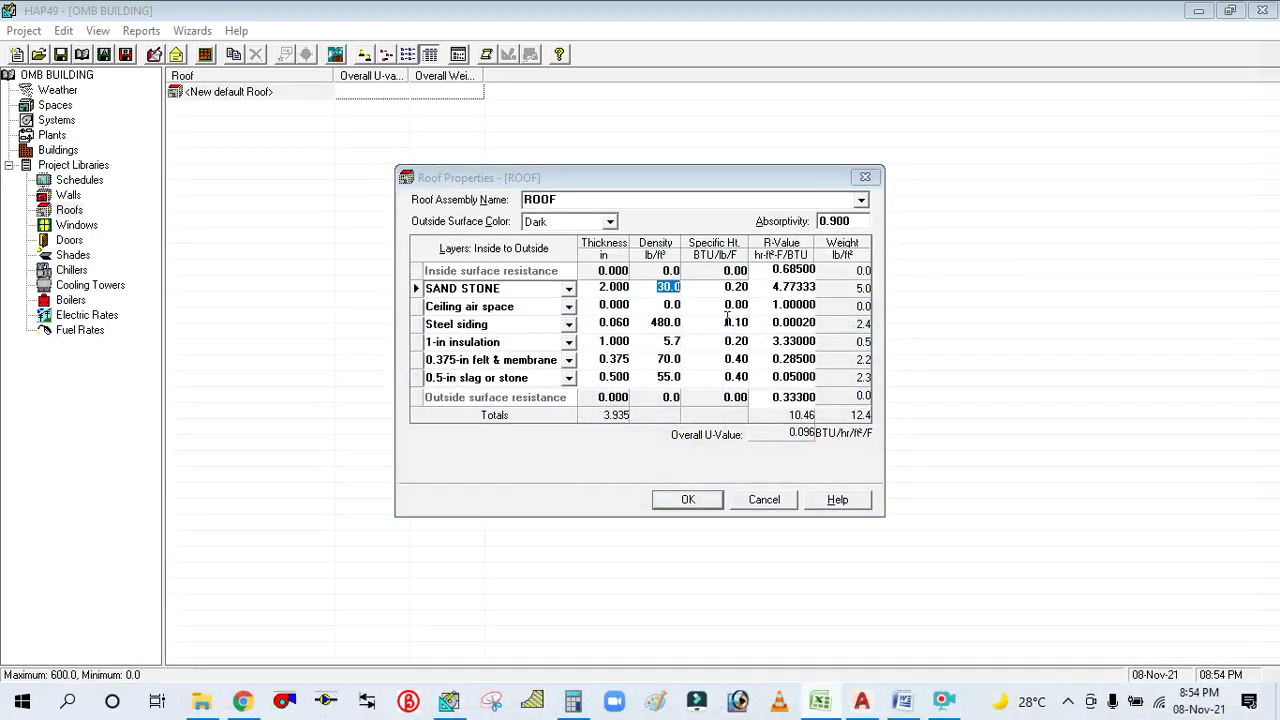
pyautogui.click(662, 296)
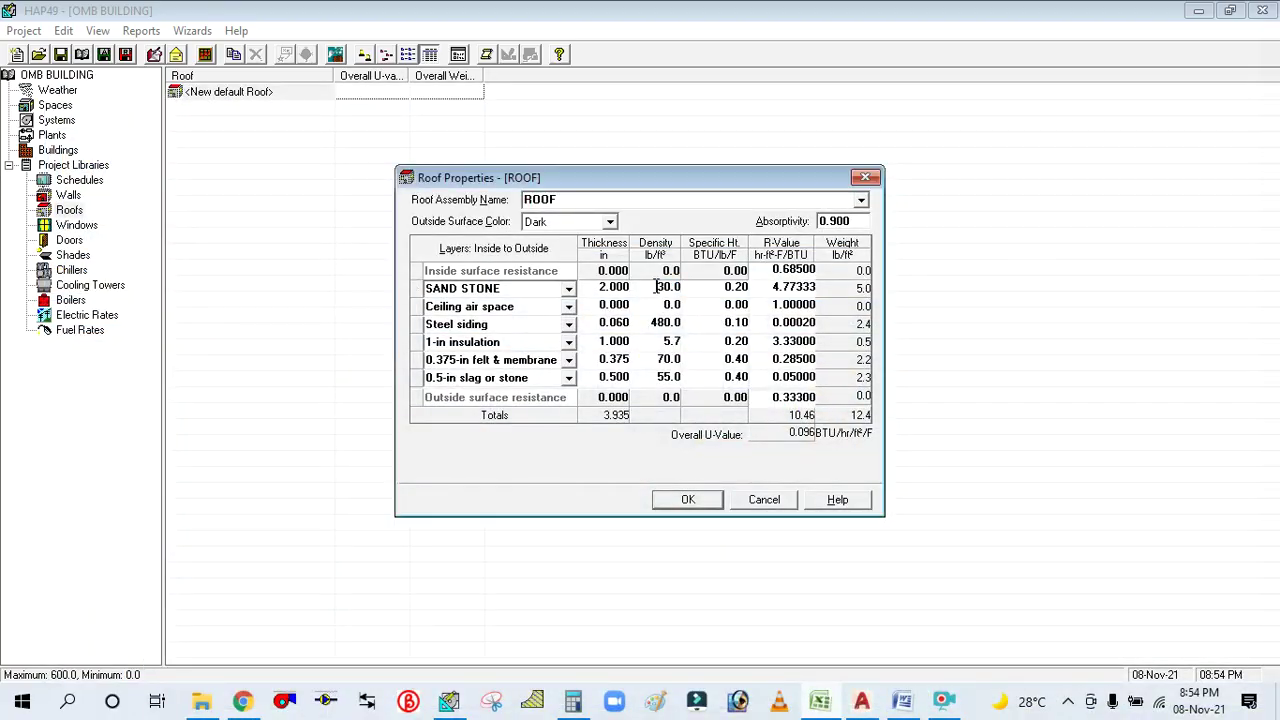
pyautogui.write('125')
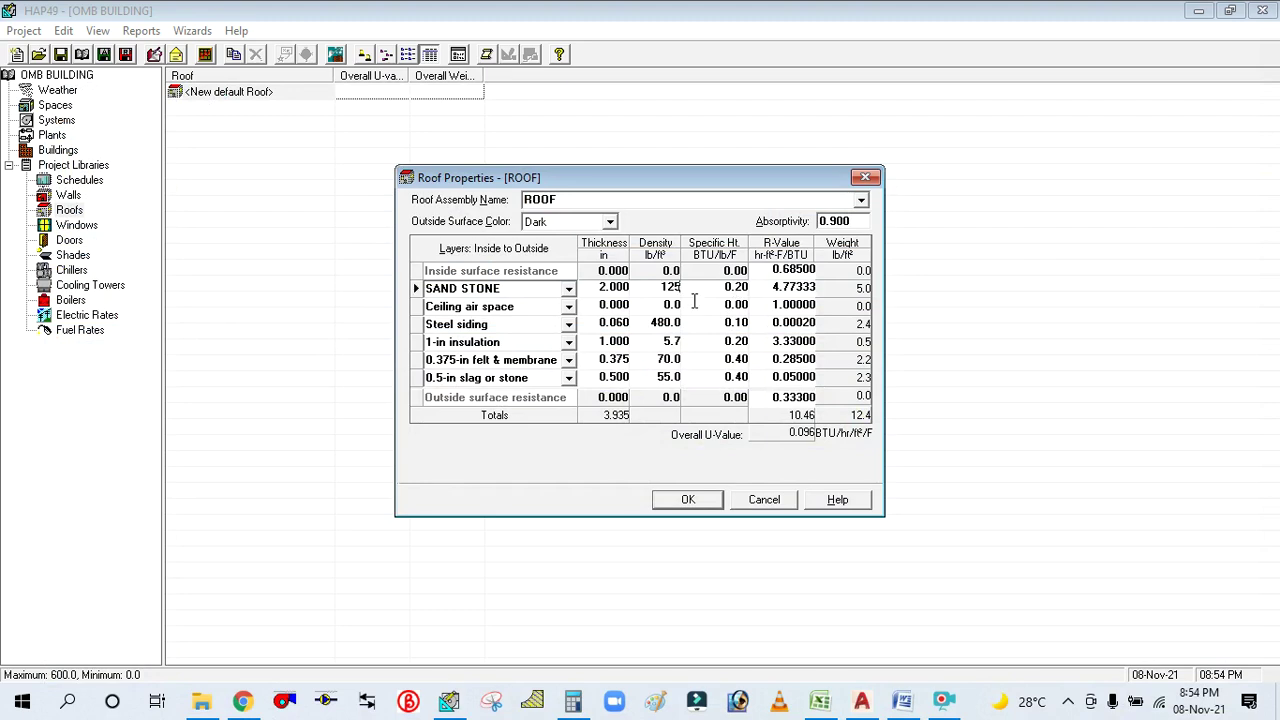
pyautogui.click(701, 289)
# Look up the sand stone's thermal resistance in the Excel U-factor sheet and set the SAND STONE layer's R-value to 0.231.
pyautogui.click(770, 289)
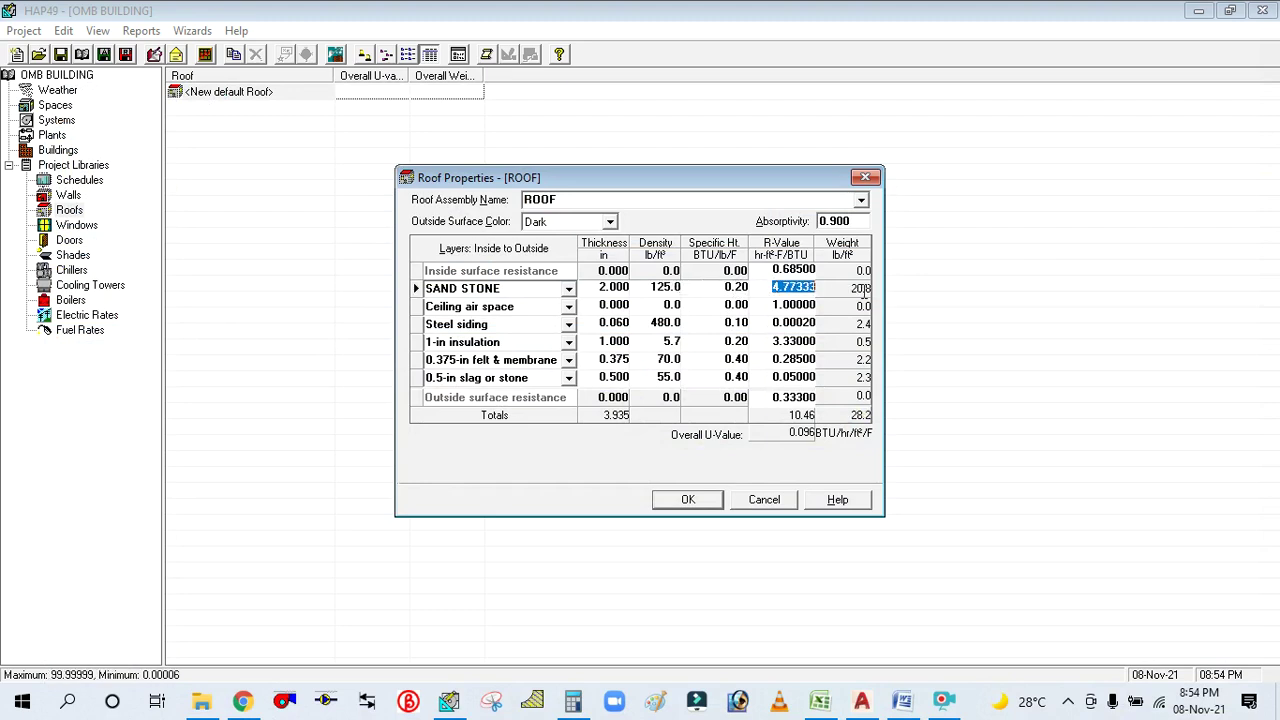
pyautogui.click(820, 708)
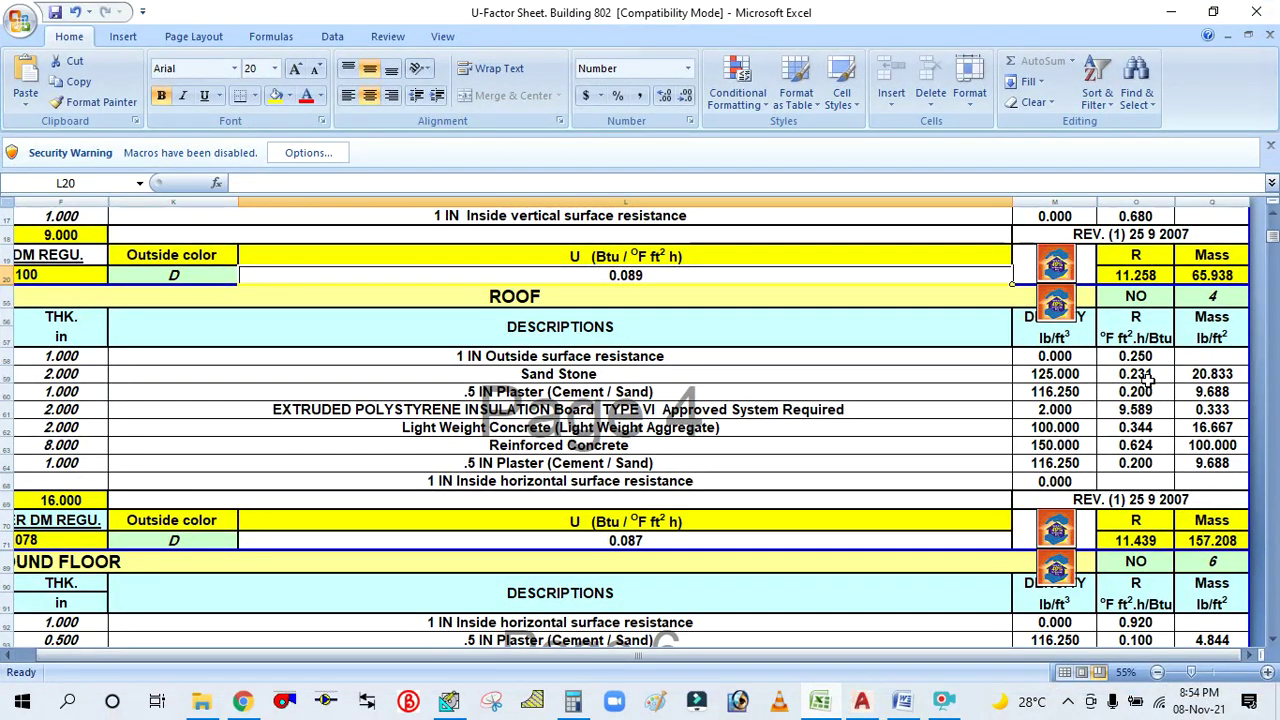
pyautogui.click(828, 705)
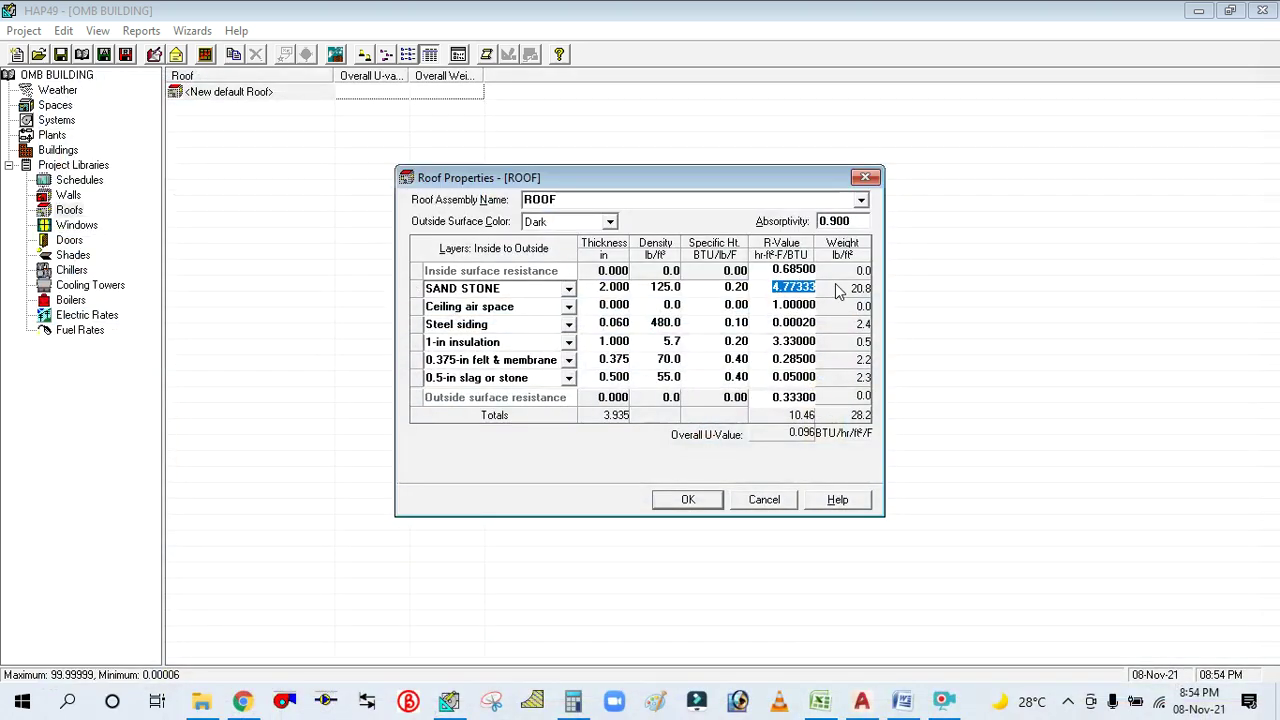
pyautogui.write('0.231')
pyautogui.click(594, 306)
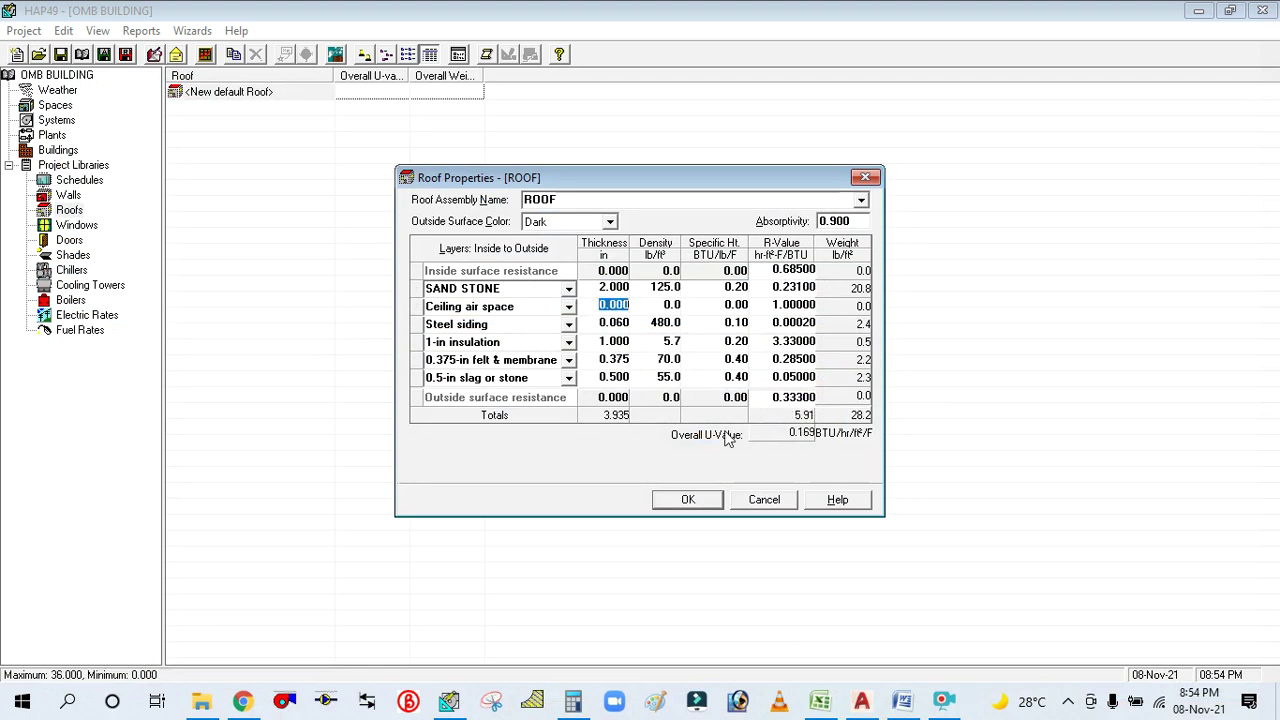
# Check the layer following sand stone in the Excel U-factor sheet and rename the Ceiling air space layer as 0.5 PLASTER.
pyautogui.click(820, 701)
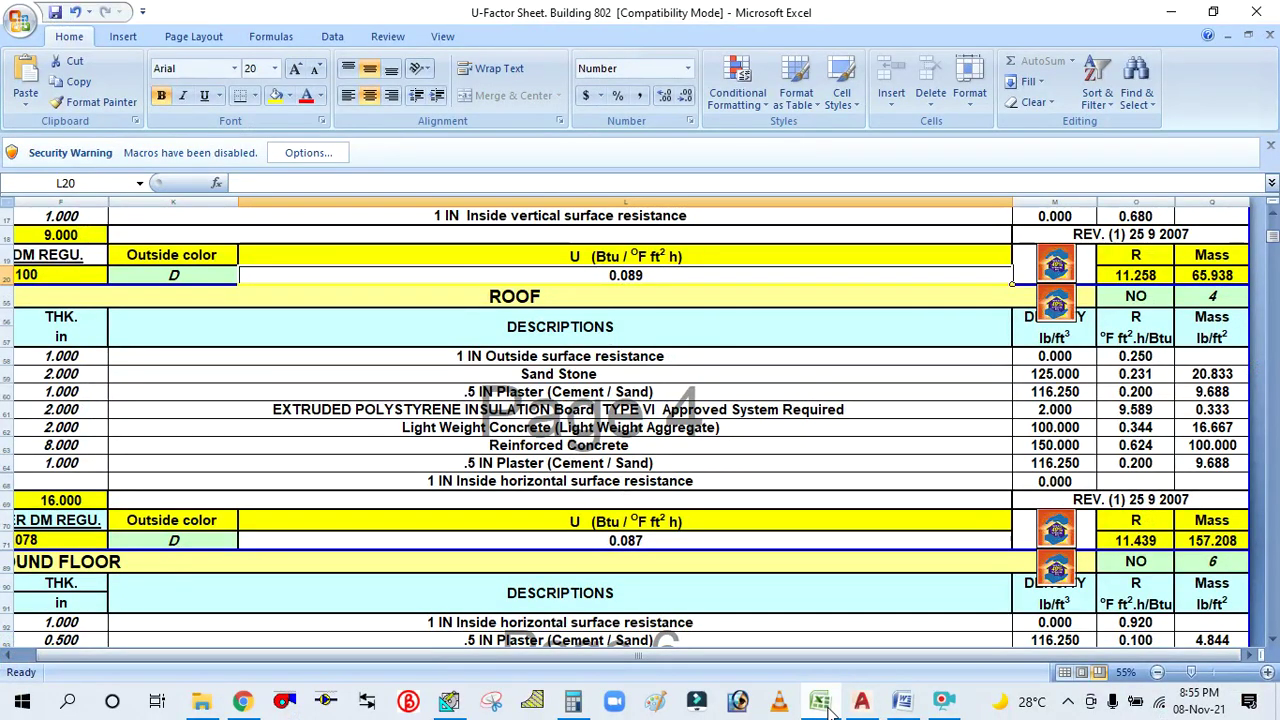
pyautogui.click(828, 708)
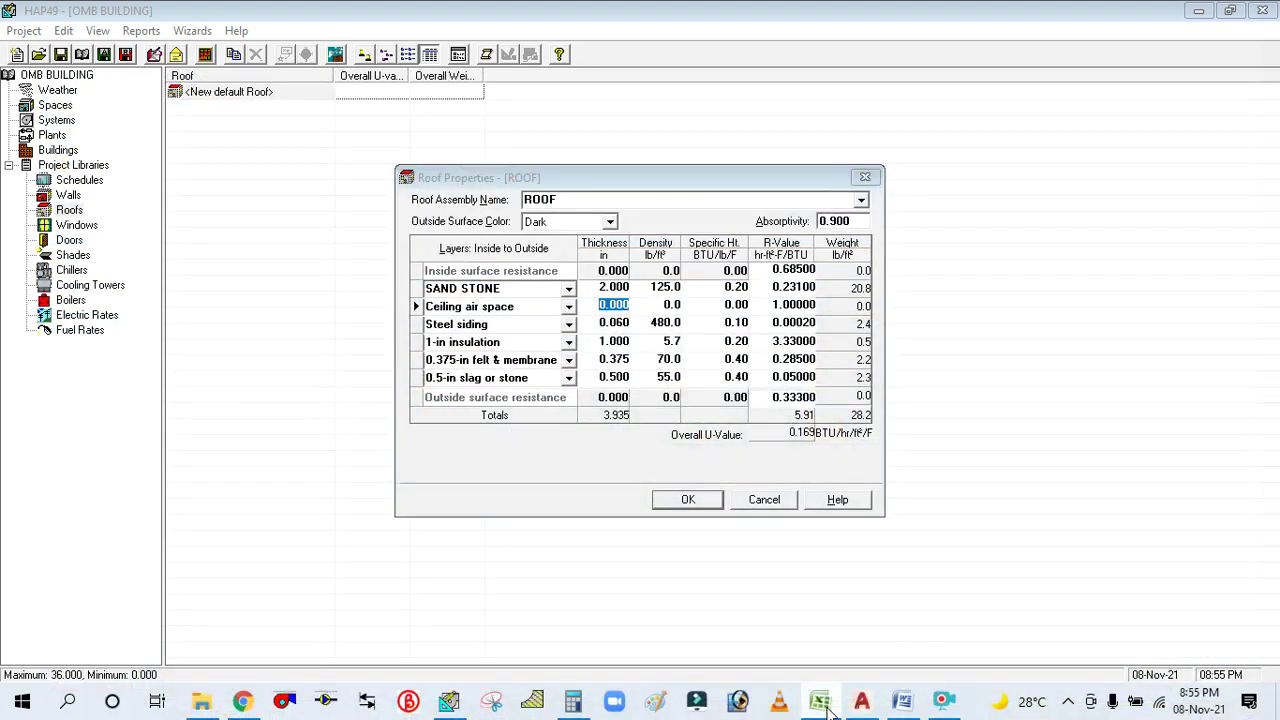
pyautogui.click(820, 701)
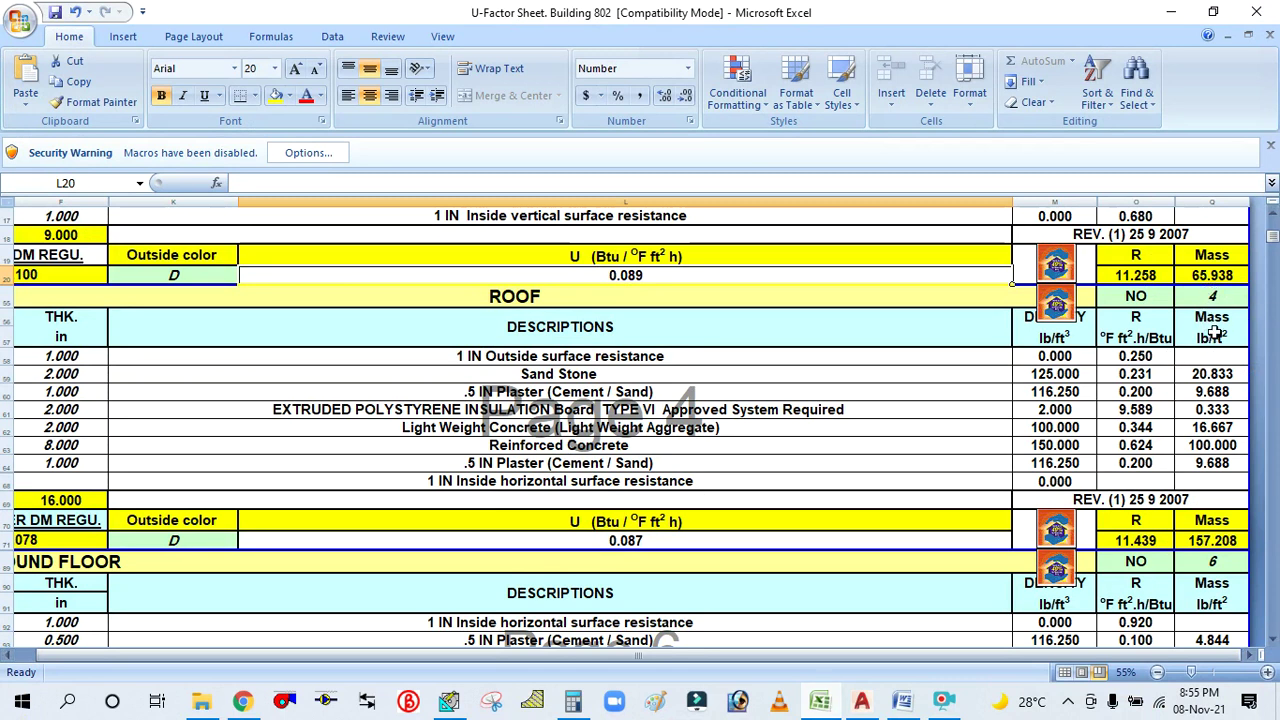
pyautogui.click(818, 701)
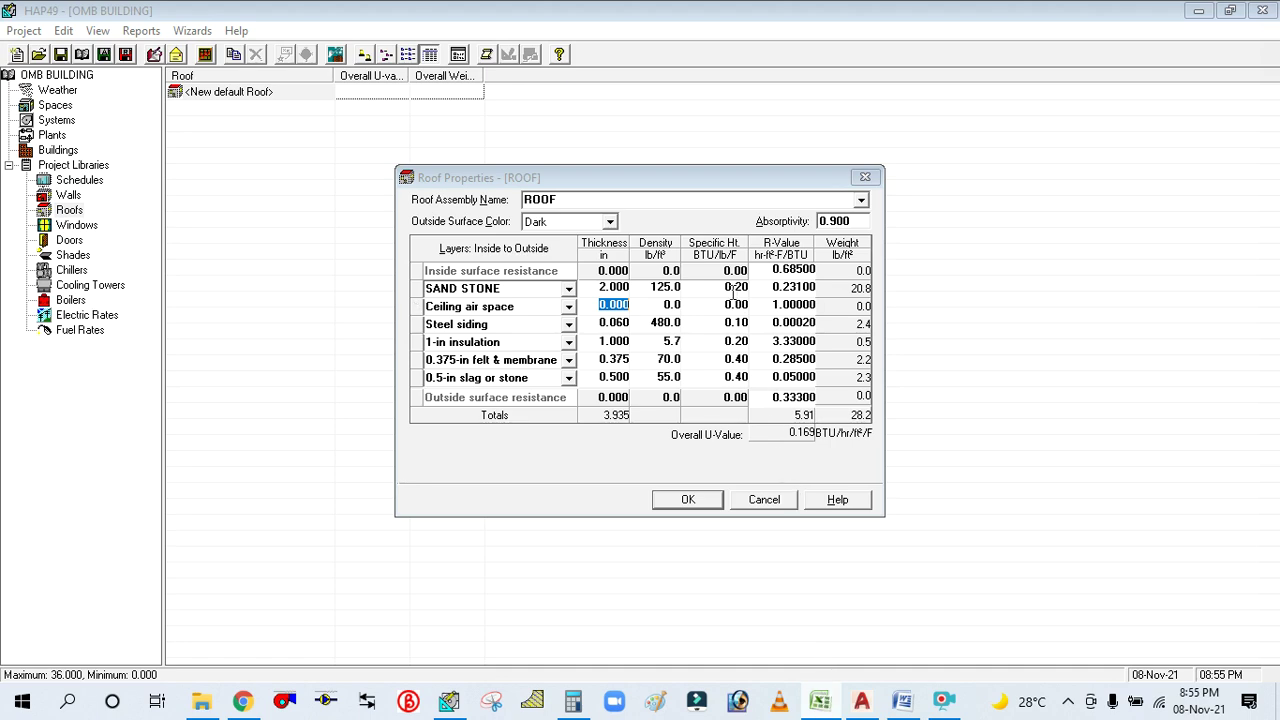
pyautogui.click(820, 700)
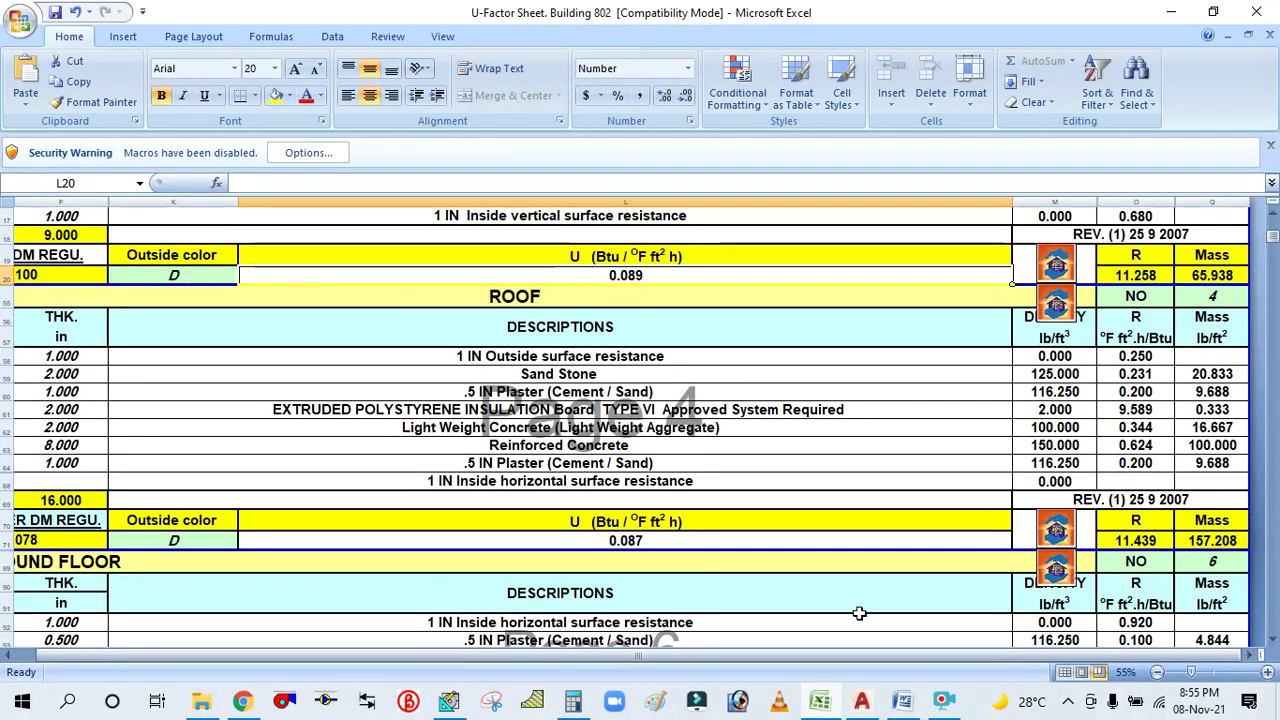
pyautogui.click(818, 703)
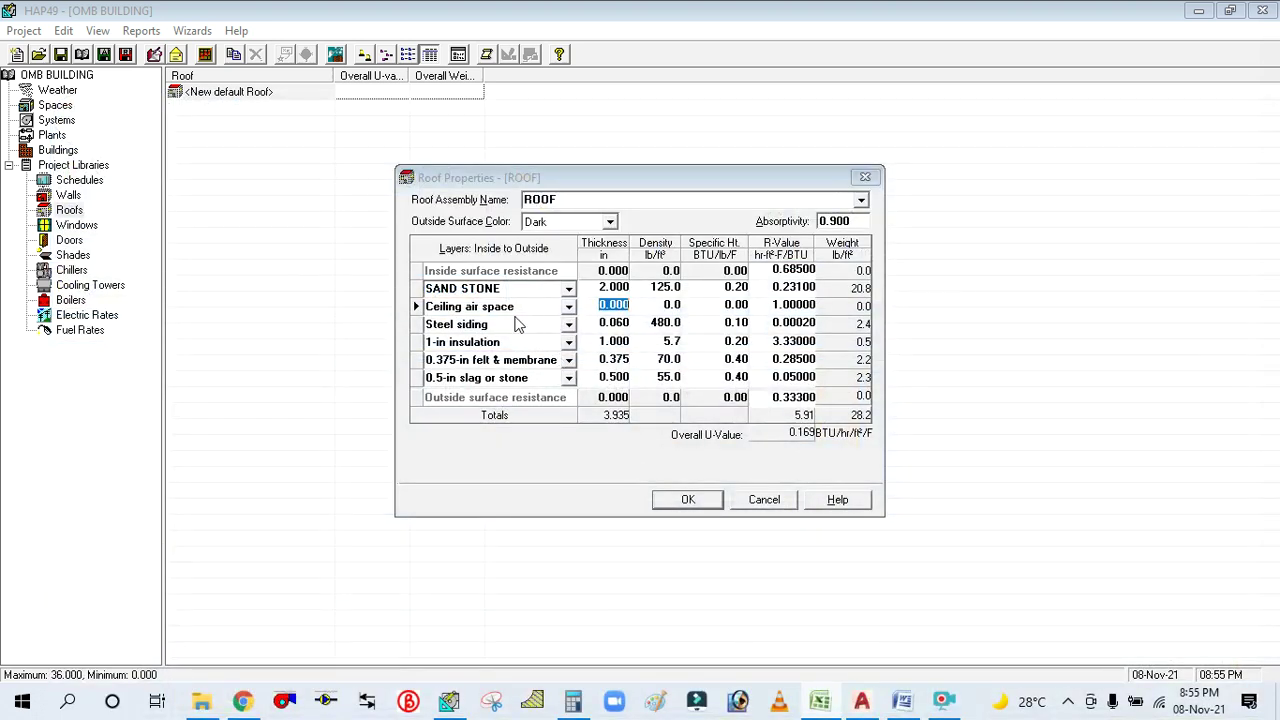
pyautogui.click(522, 306)
pyautogui.write('0.5 PLASTER')
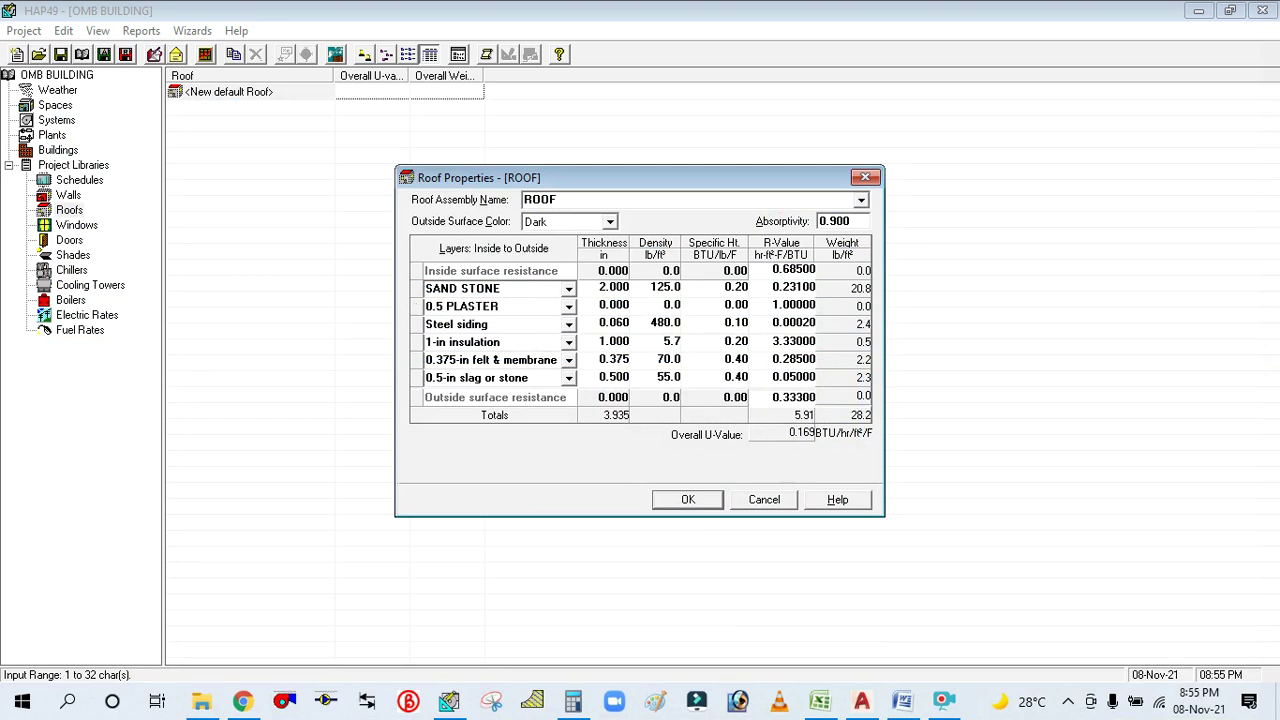
# Set the 0.5 PLASTER layer's thickness to 0.5 in.
pyautogui.press('Tab')
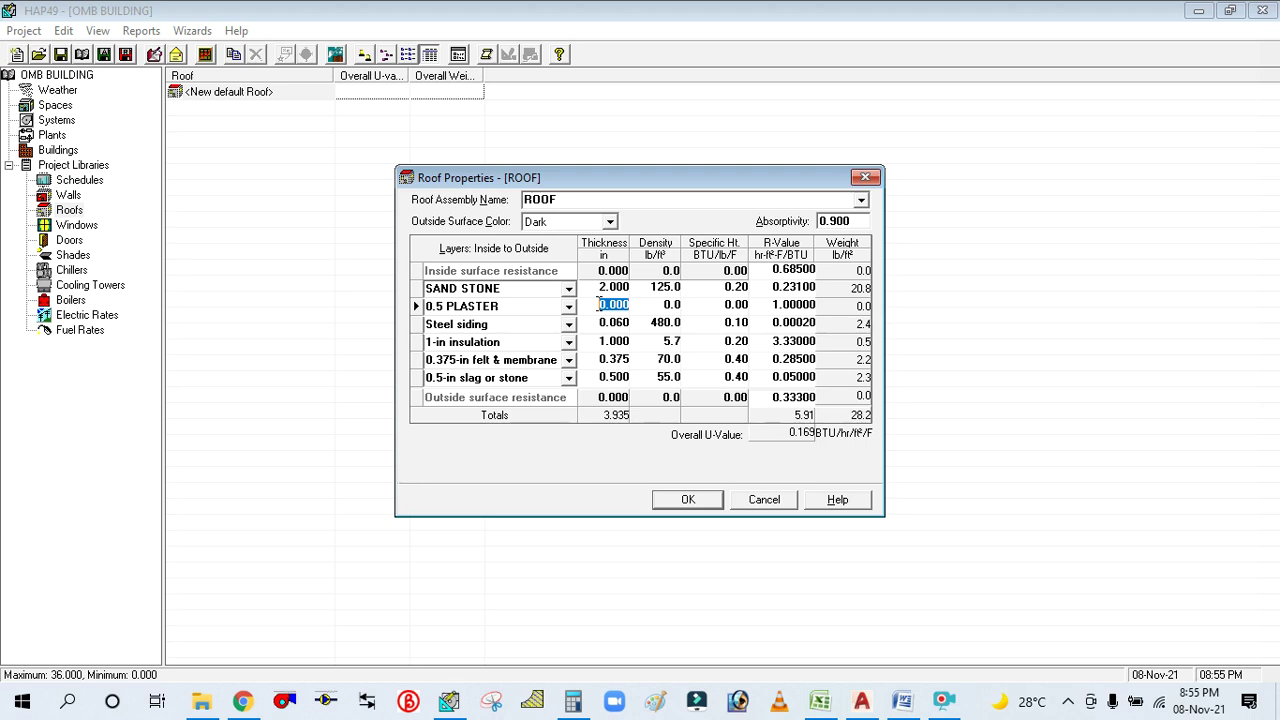
pyautogui.write('0.5')
pyautogui.click(665, 304)
pyautogui.press('Tab')
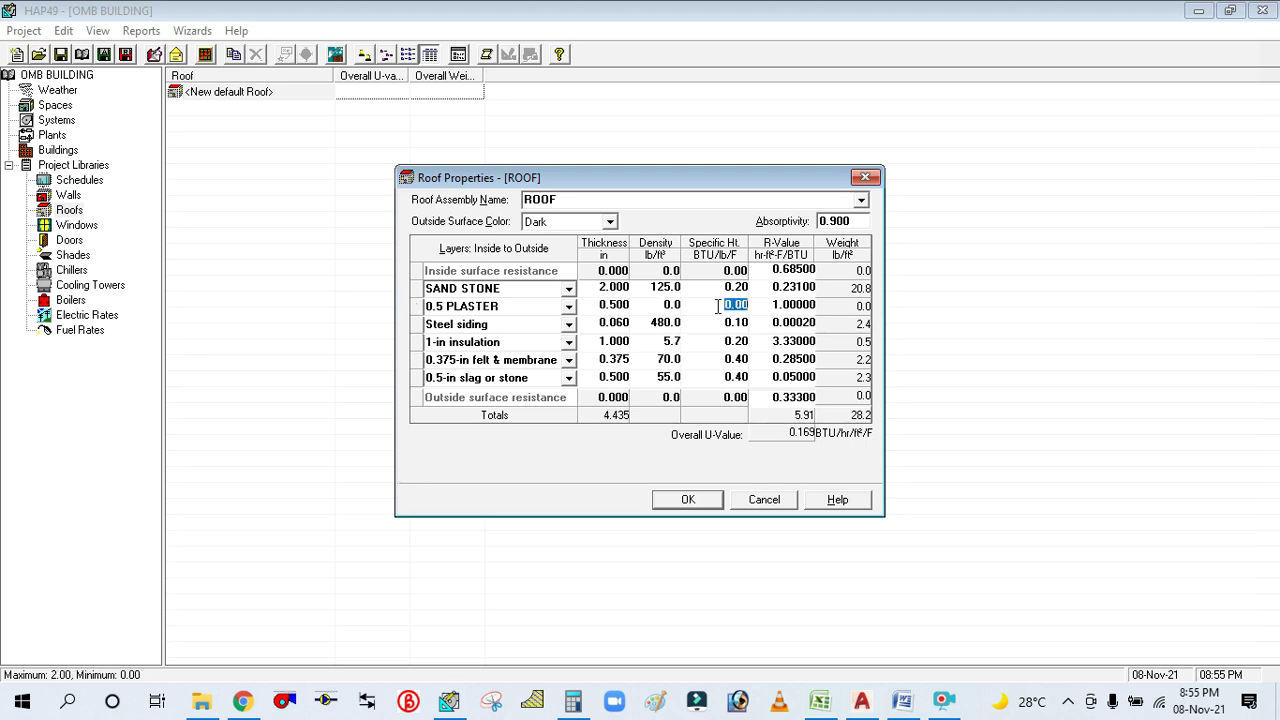
# Look up the plaster's density in the Excel U-factor sheet and set the 0.5 PLASTER layer's density to 116.25 lb/ft³.
pyautogui.click(822, 700)
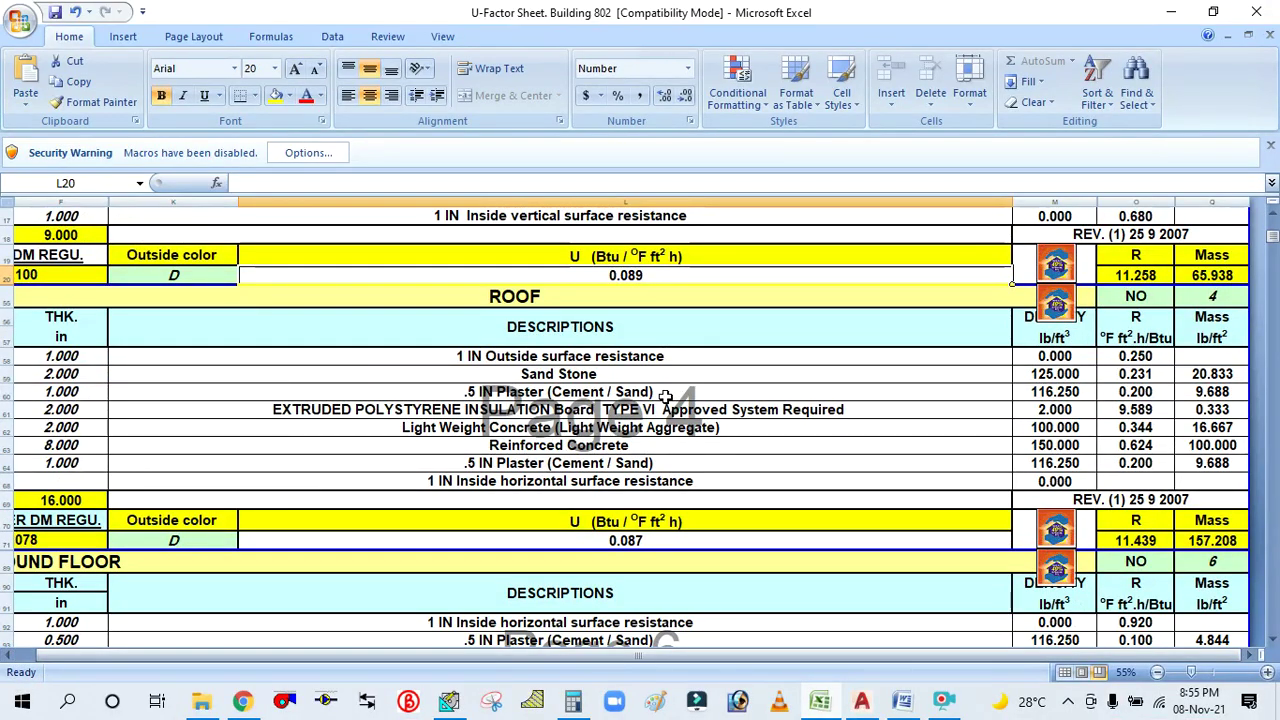
pyautogui.click(820, 702)
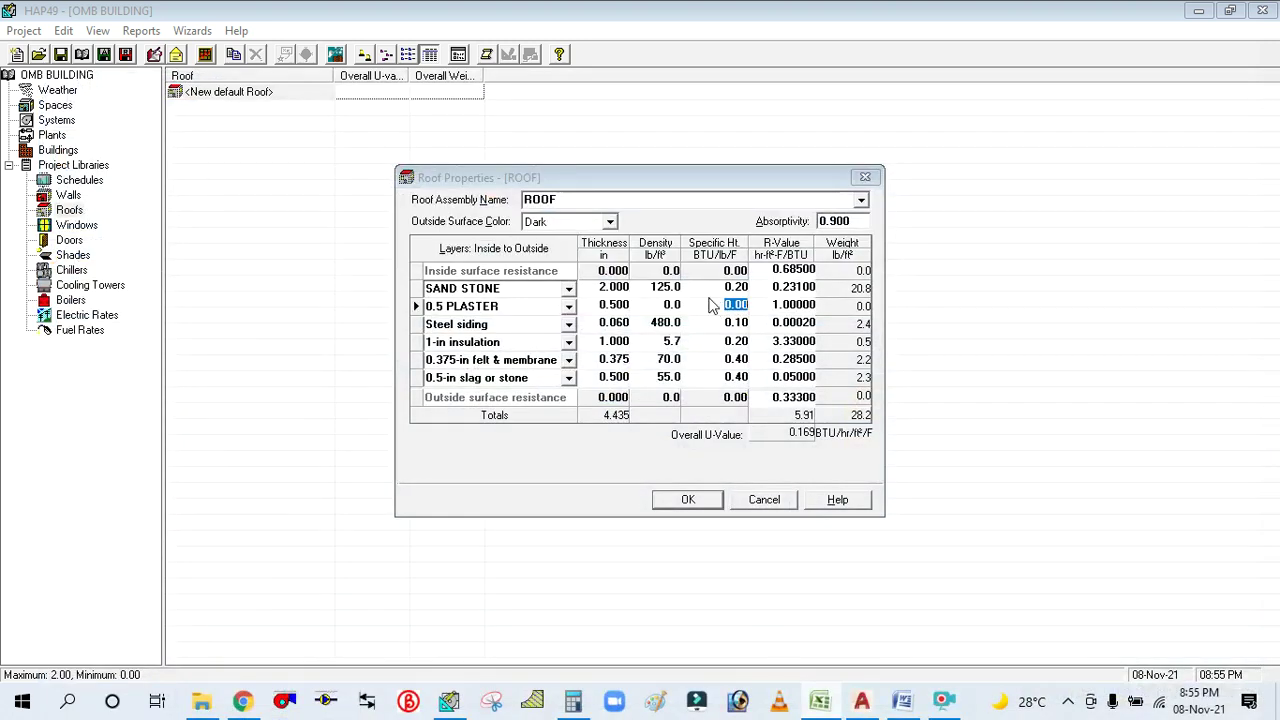
pyautogui.click(656, 304)
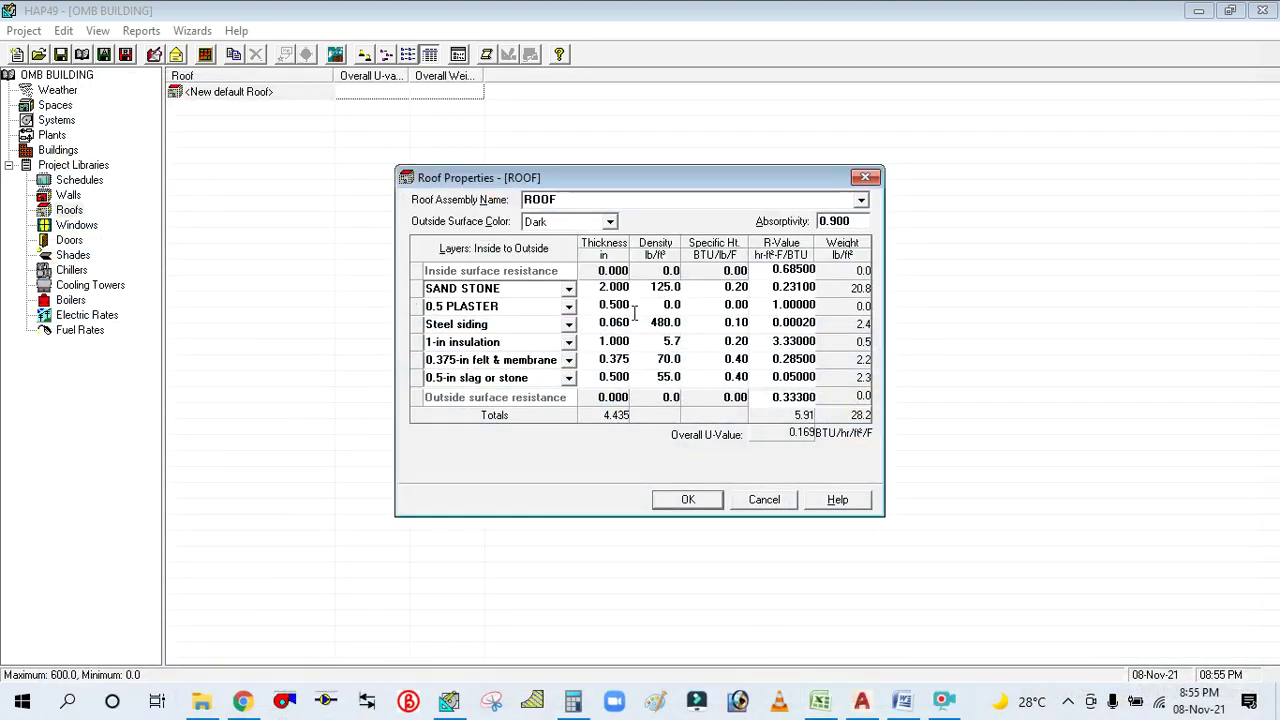
pyautogui.moveTo(654, 304); pyautogui.dragTo(712, 313)
pyautogui.write('11')
pyautogui.write('6.28')
pyautogui.write('5')
pyautogui.click(717, 302)
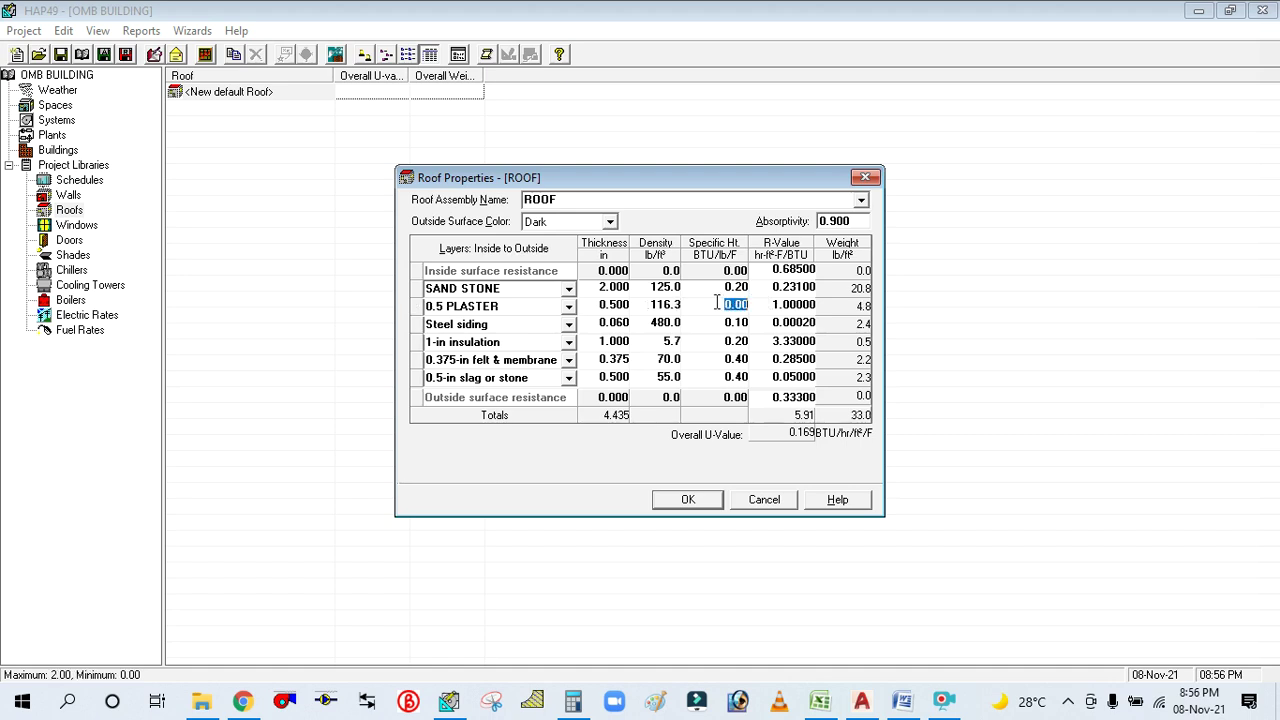
# Look up the plaster's thermal resistance in the Excel U-factor sheet and set the 0.5 PLASTER layer's R-value to 0.2.
pyautogui.click(819, 700)
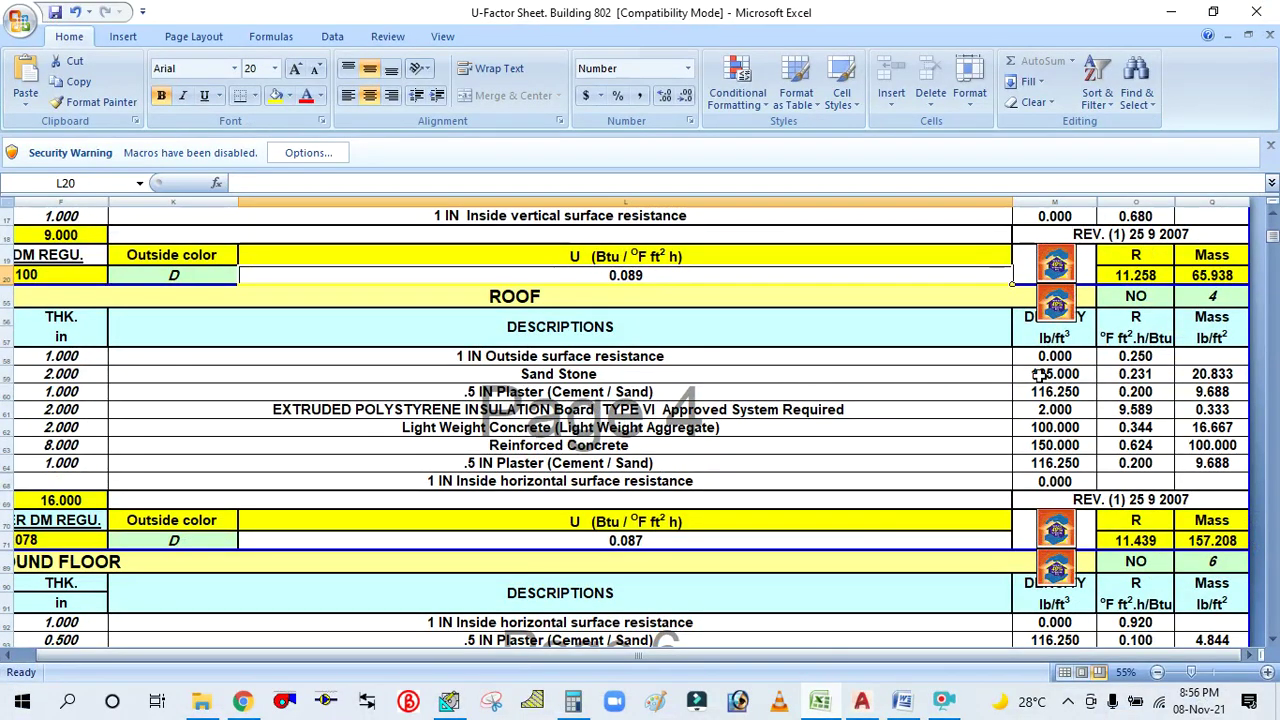
pyautogui.click(779, 700)
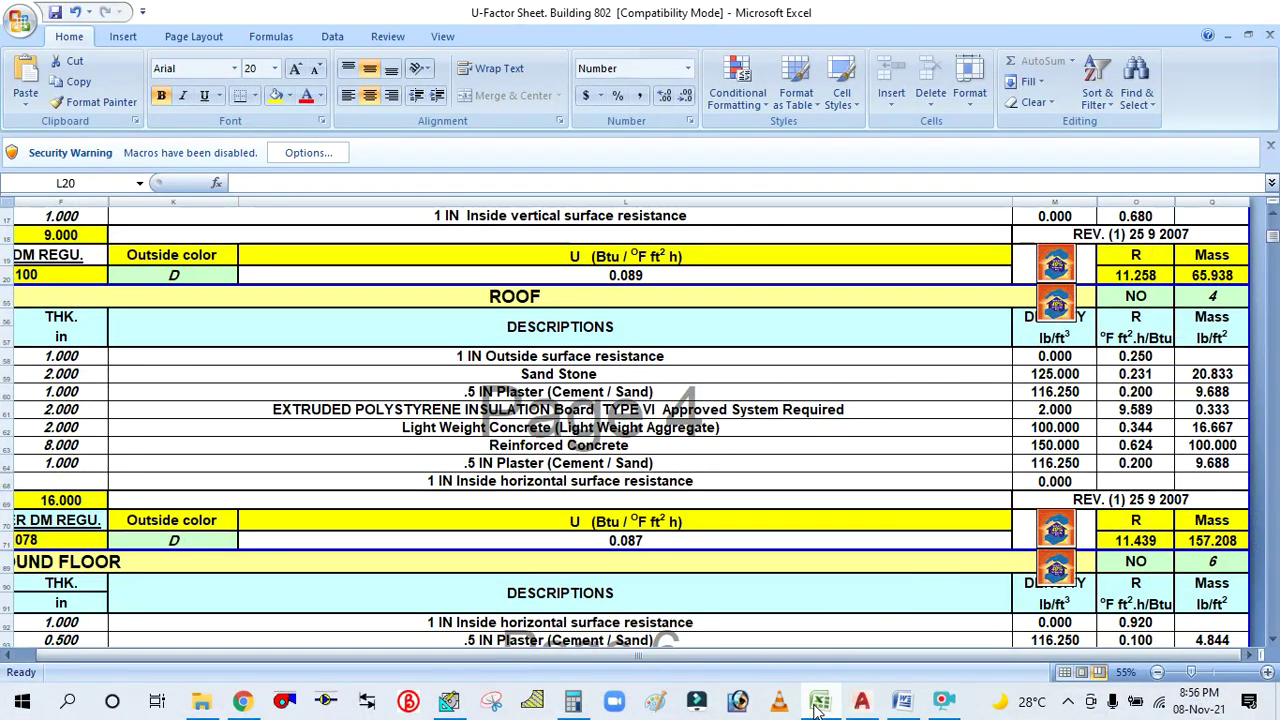
pyautogui.click(771, 306)
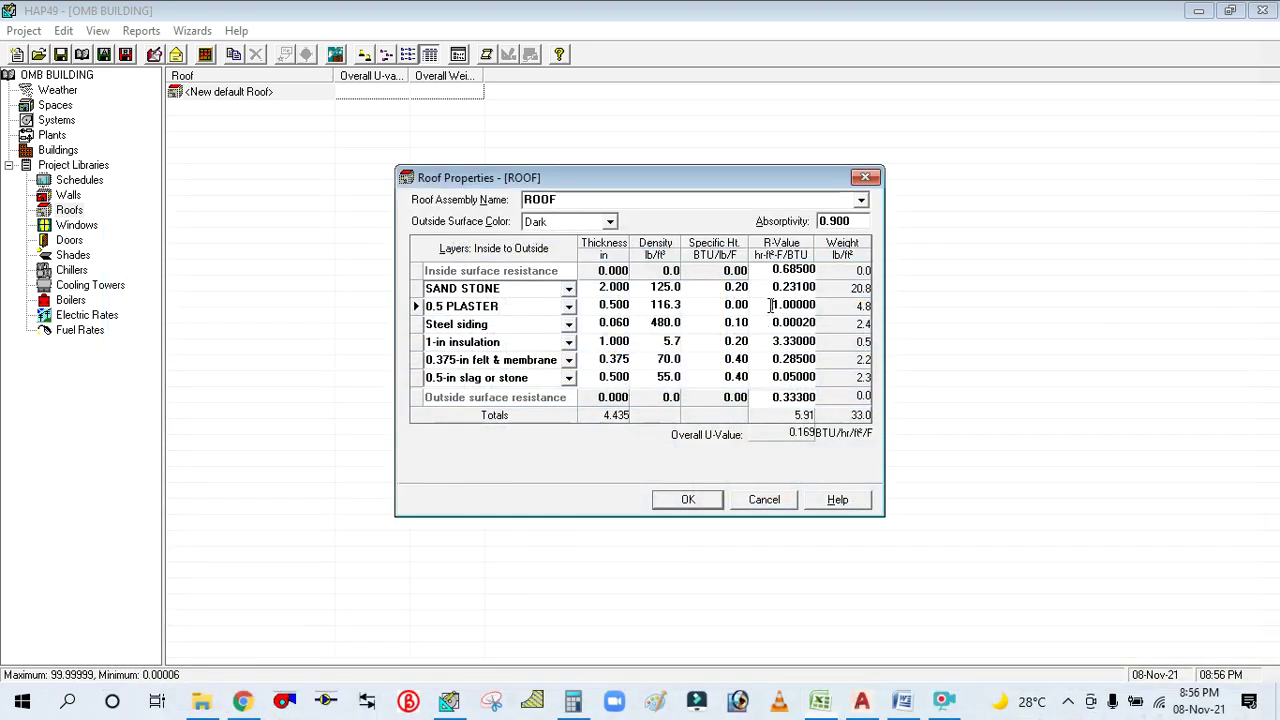
pyautogui.press('Tab')
pyautogui.write('0')
pyautogui.click(594, 322)
# Check the next roof layer in the Excel U-factor sheet, rename Steel siding as INSULATION BOARD and set its thickness to 2 in.
pyautogui.click(819, 700)
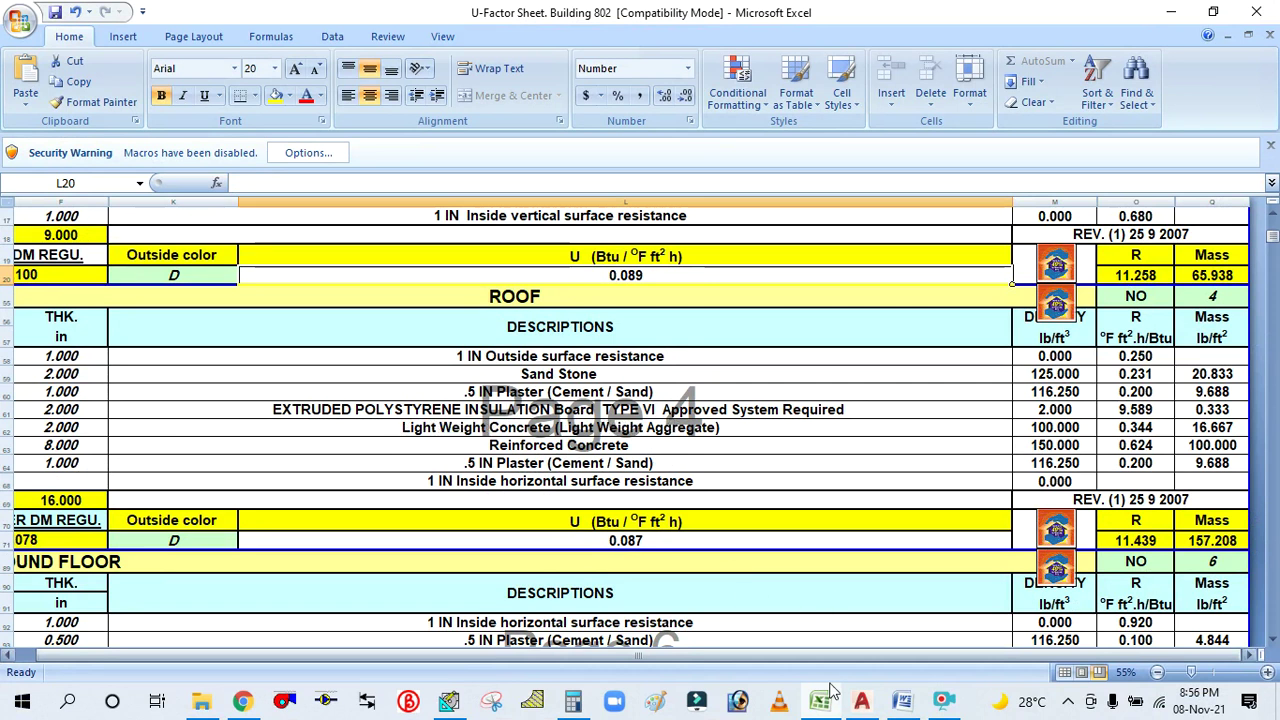
pyautogui.hotkey('alt', 'Tab')
pyautogui.click(494, 322)
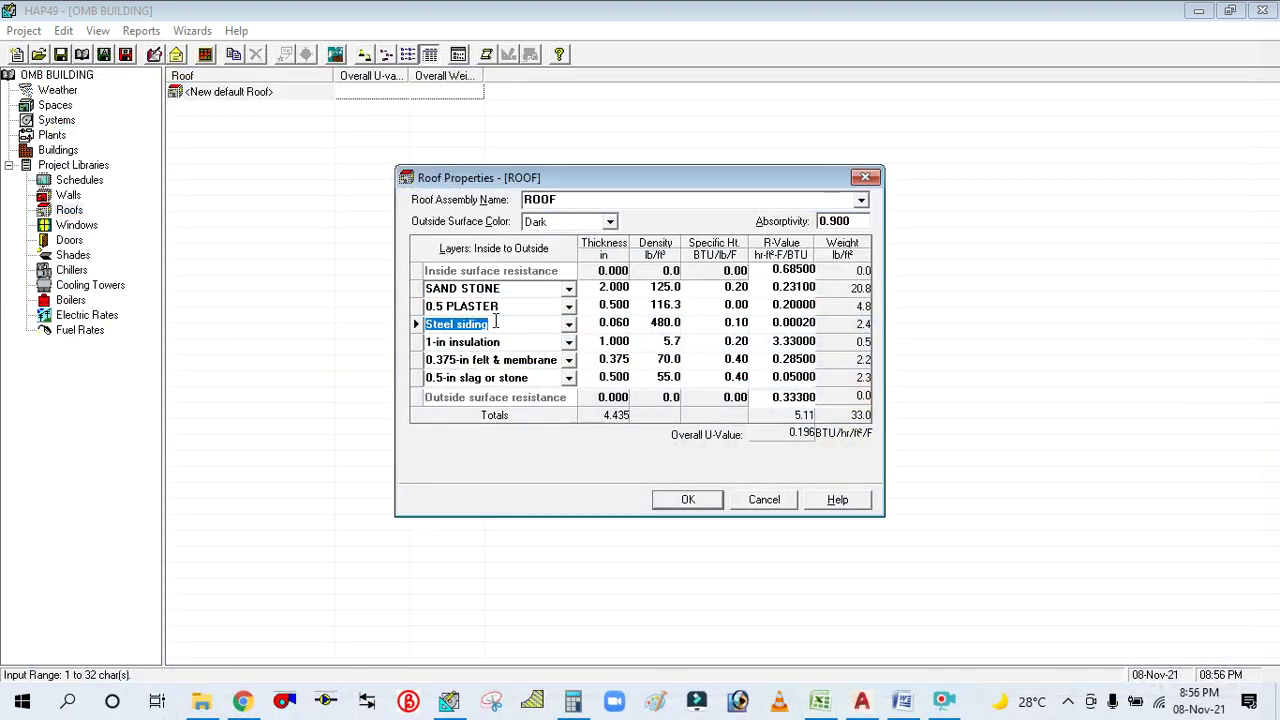
pyautogui.write('INSULATION BOARD')
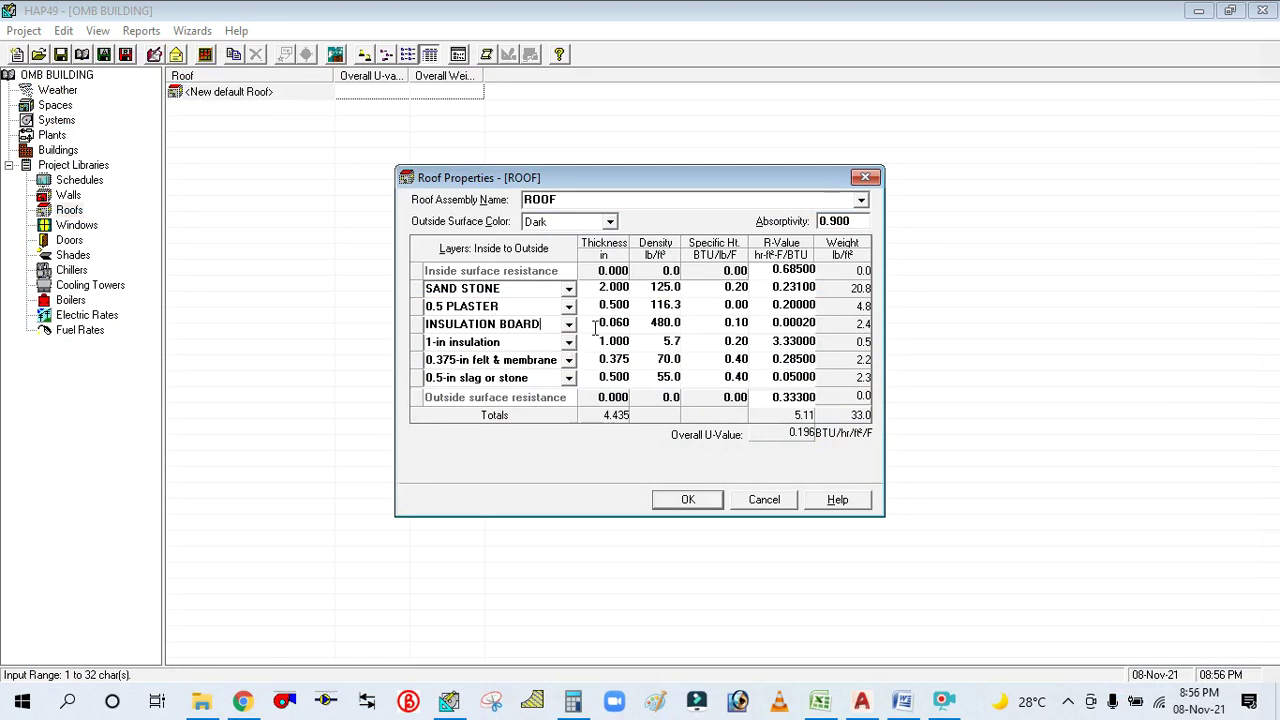
pyautogui.click(613, 323)
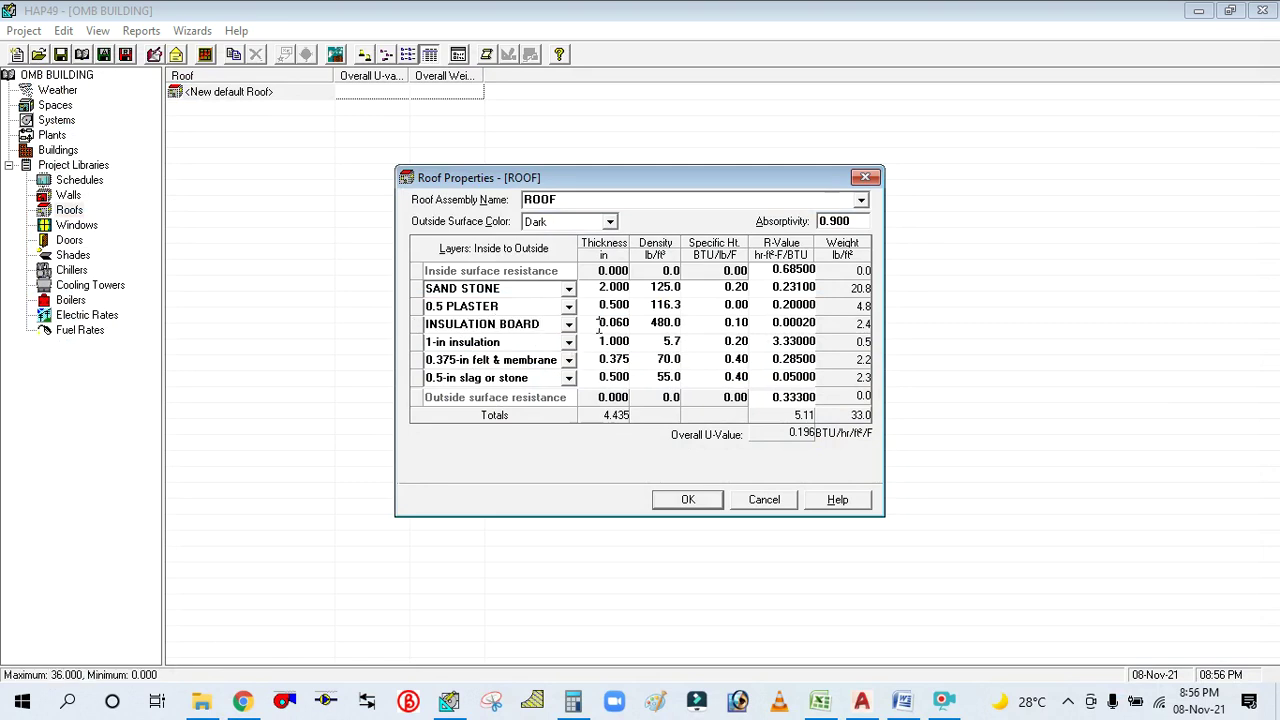
pyautogui.write('2')
# Open the INSULATION BOARD layer's density for editing and look up its value in the Excel U-factor sheet.
pyautogui.click(667, 321)
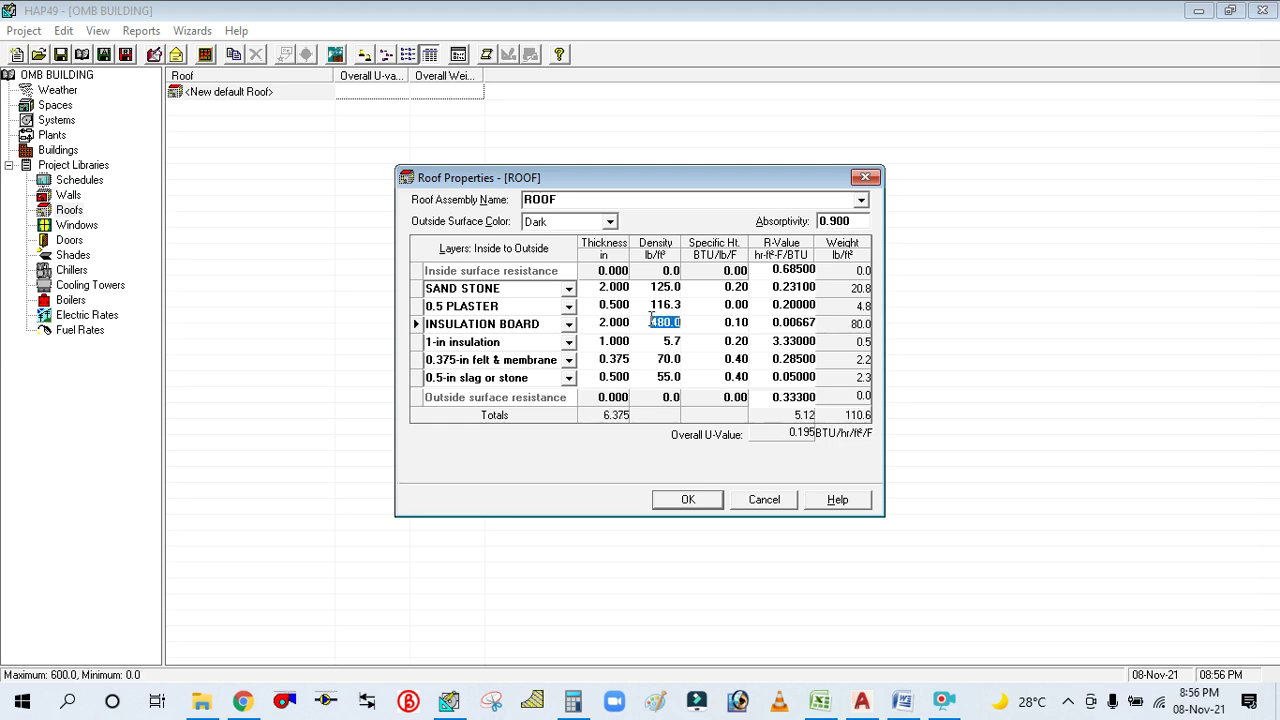
pyautogui.click(819, 700)
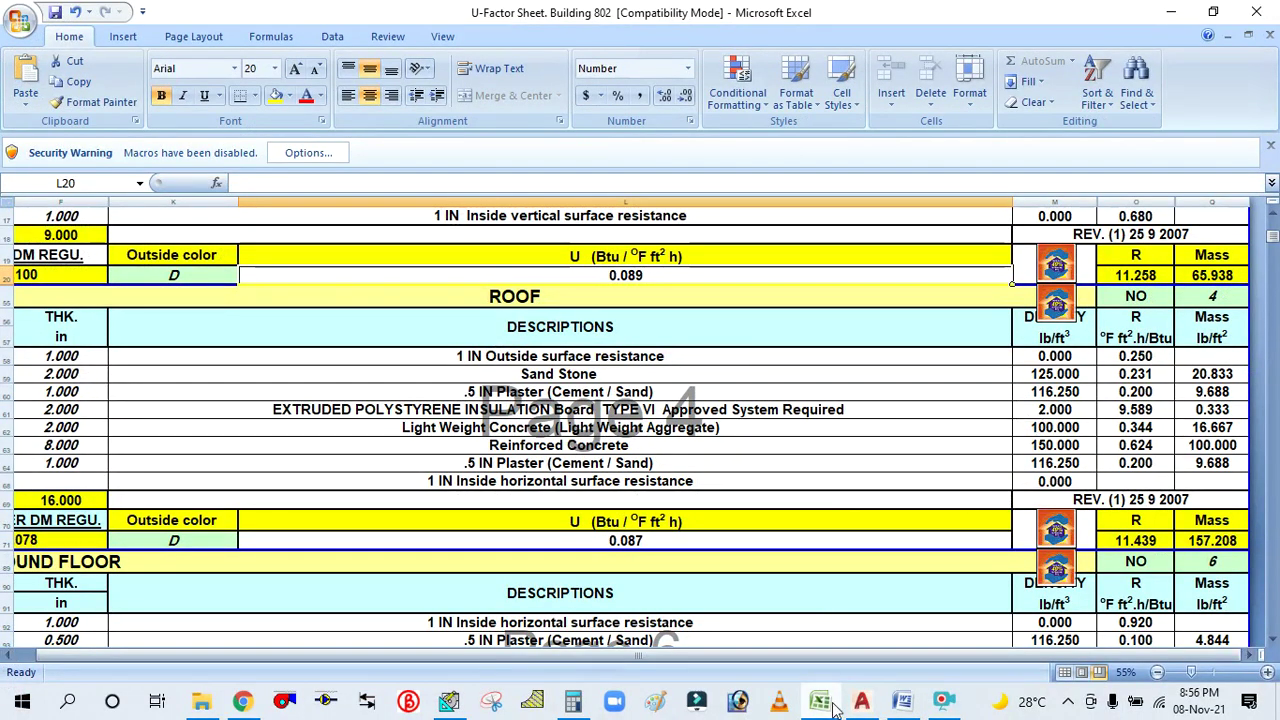
pyautogui.hotkey('alt', 'Tab')
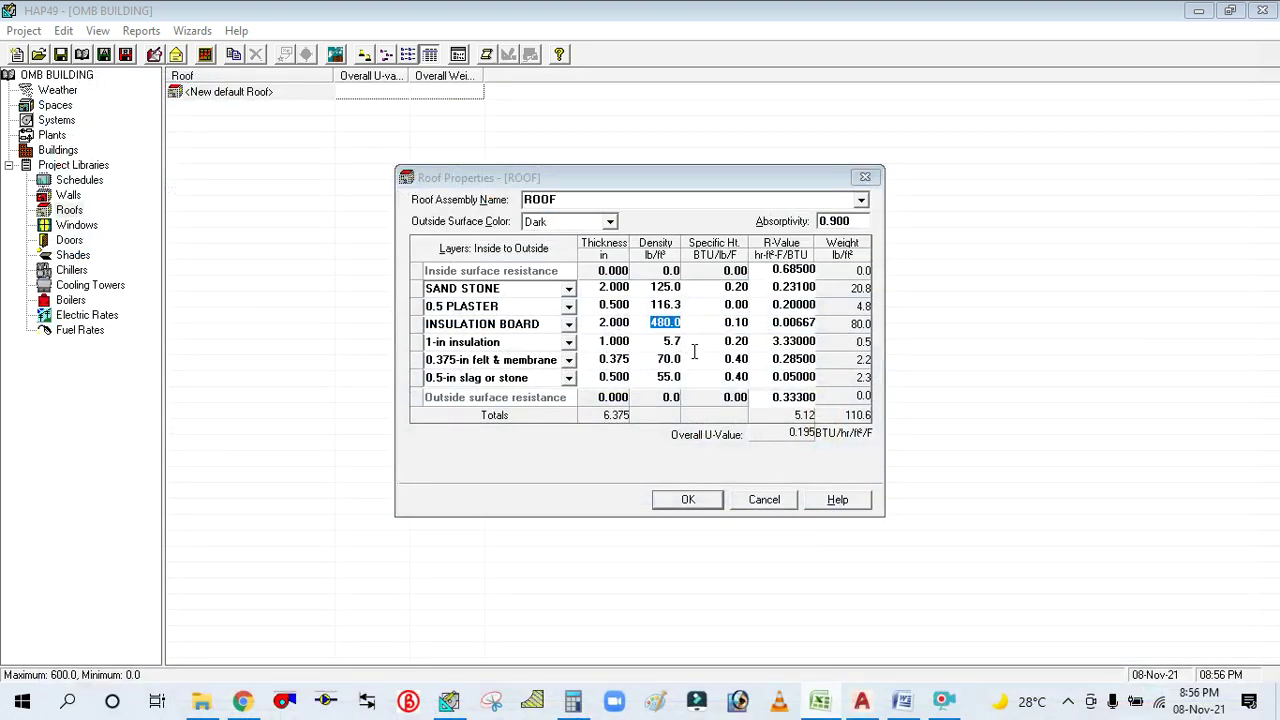
# Set the INSULATION BOARD layer's density to 2 and, after checking the Excel U-Factor sheet, its R-value to 9.5.
pyautogui.write('2')
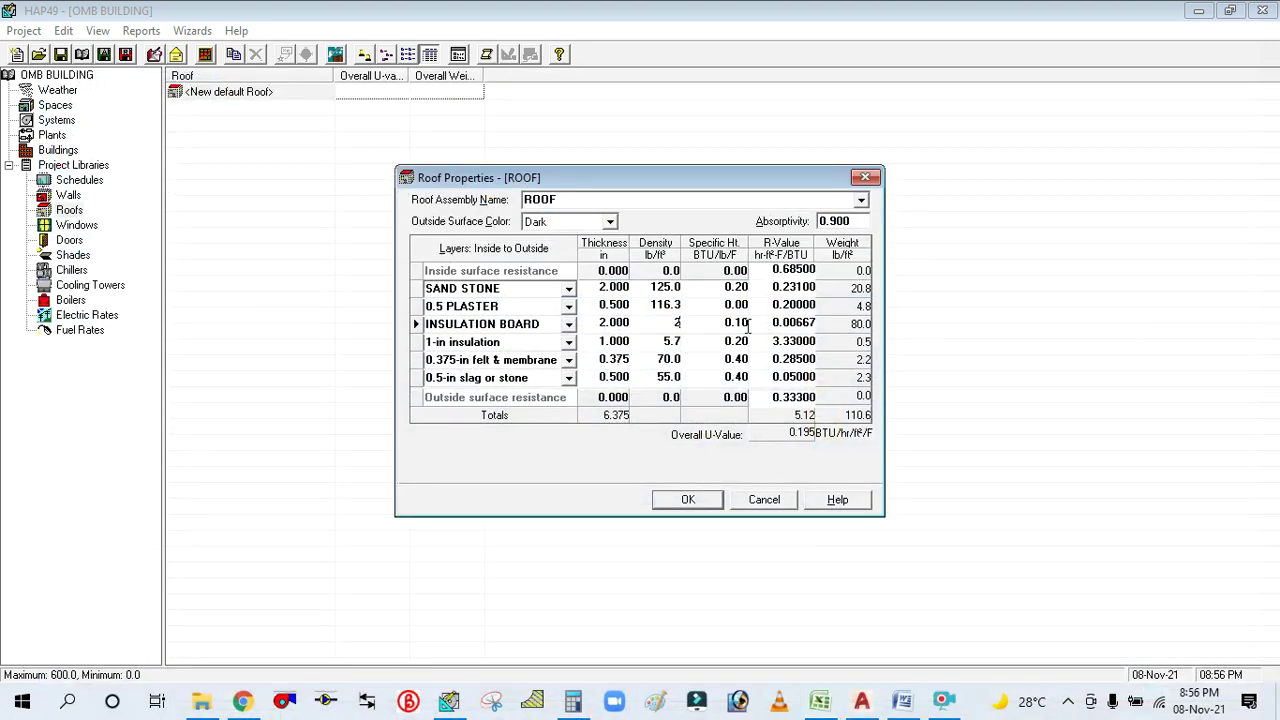
pyautogui.click(718, 325)
pyautogui.click(778, 324)
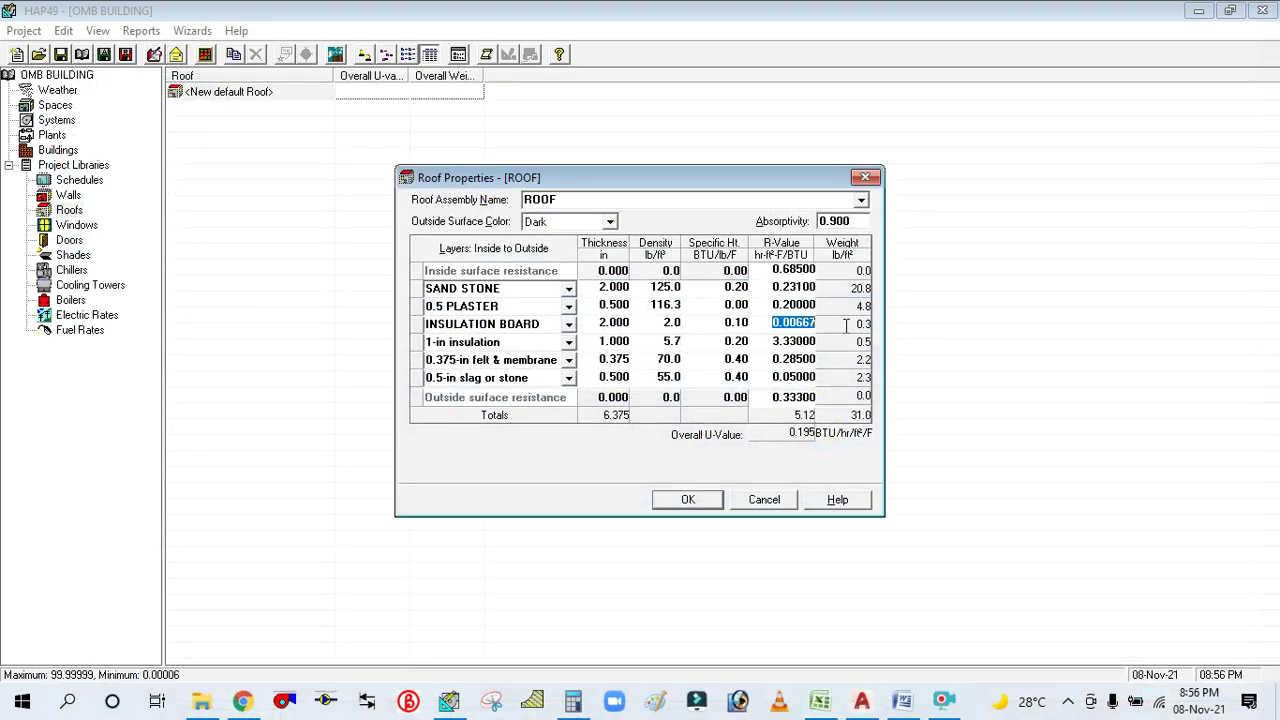
pyautogui.click(819, 700)
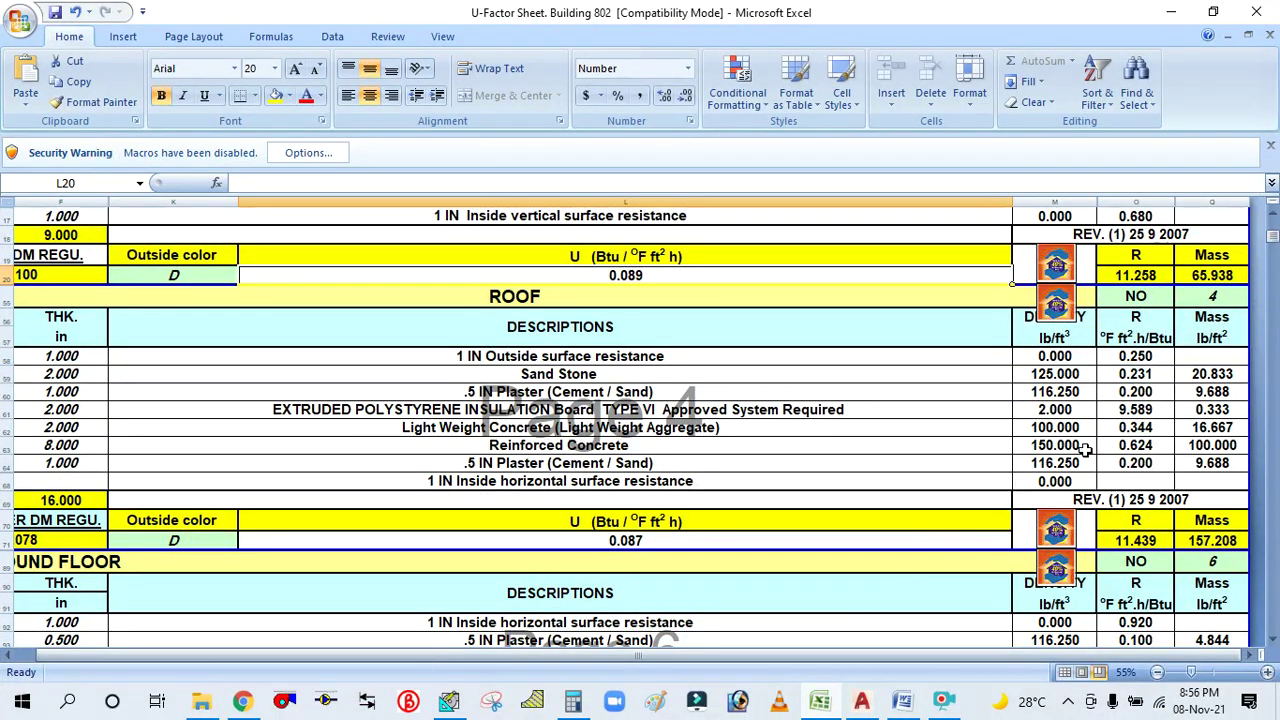
pyautogui.click(822, 704)
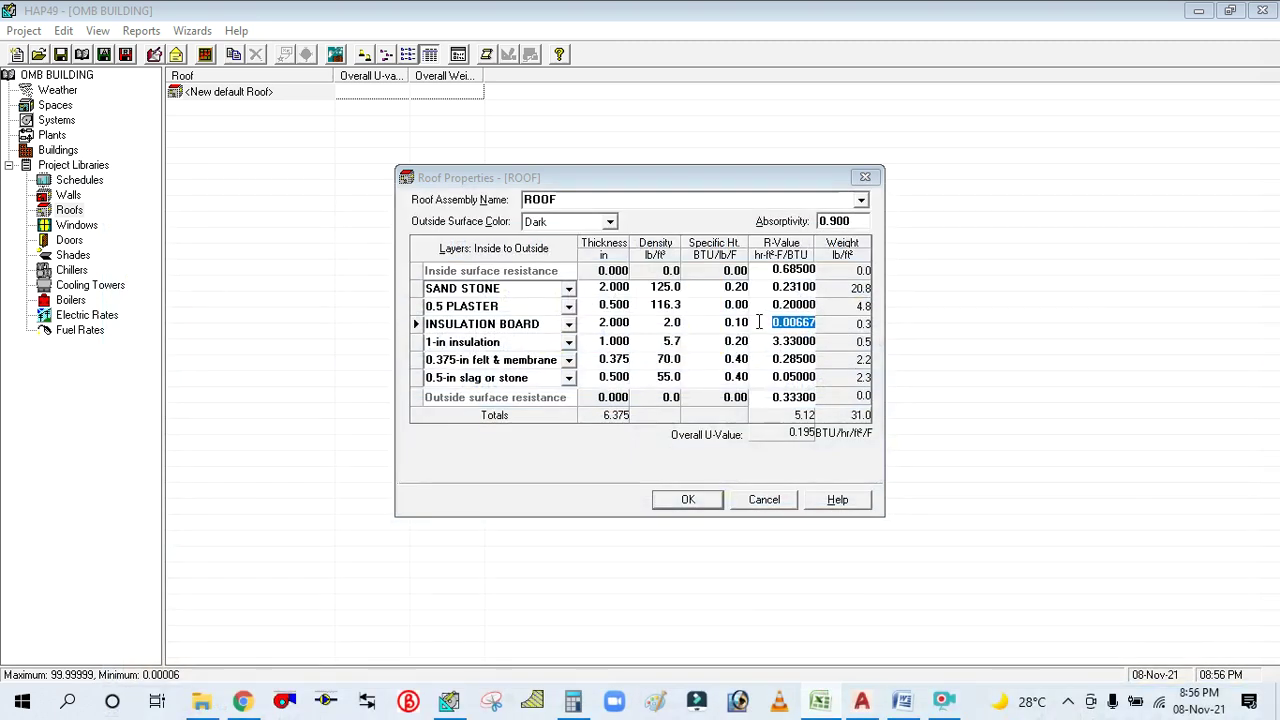
pyautogui.write('9.')
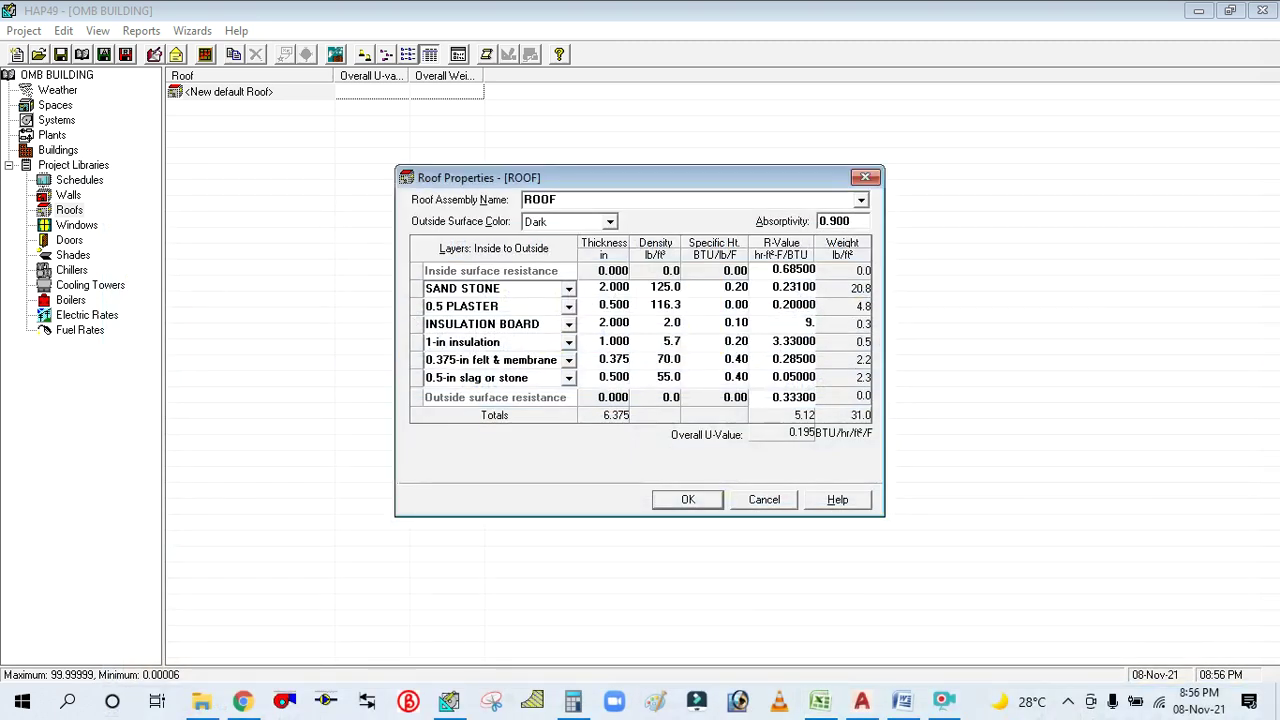
pyautogui.write('5')
# Check the next roof layer in the U-Factor sheet, then rename the 1-in insulation layer LIGHT WEIGHT CONC with 2 in thickness.
pyautogui.click(614, 341)
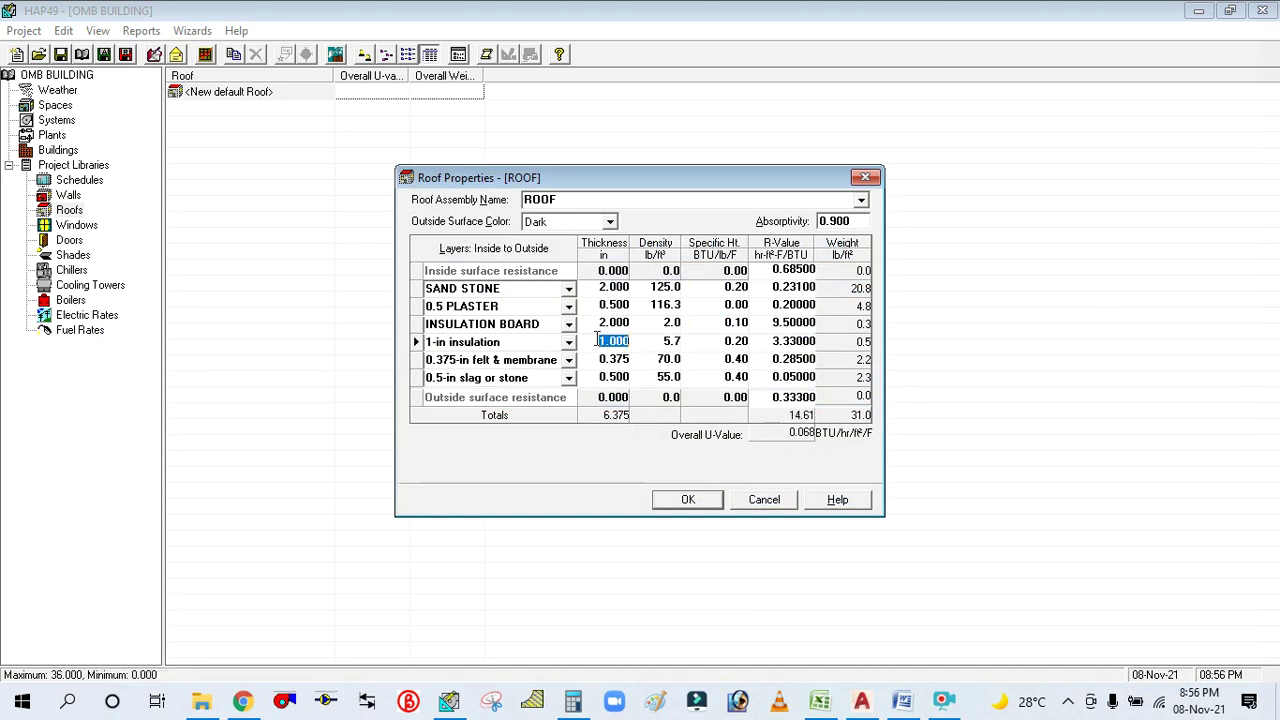
pyautogui.click(822, 700)
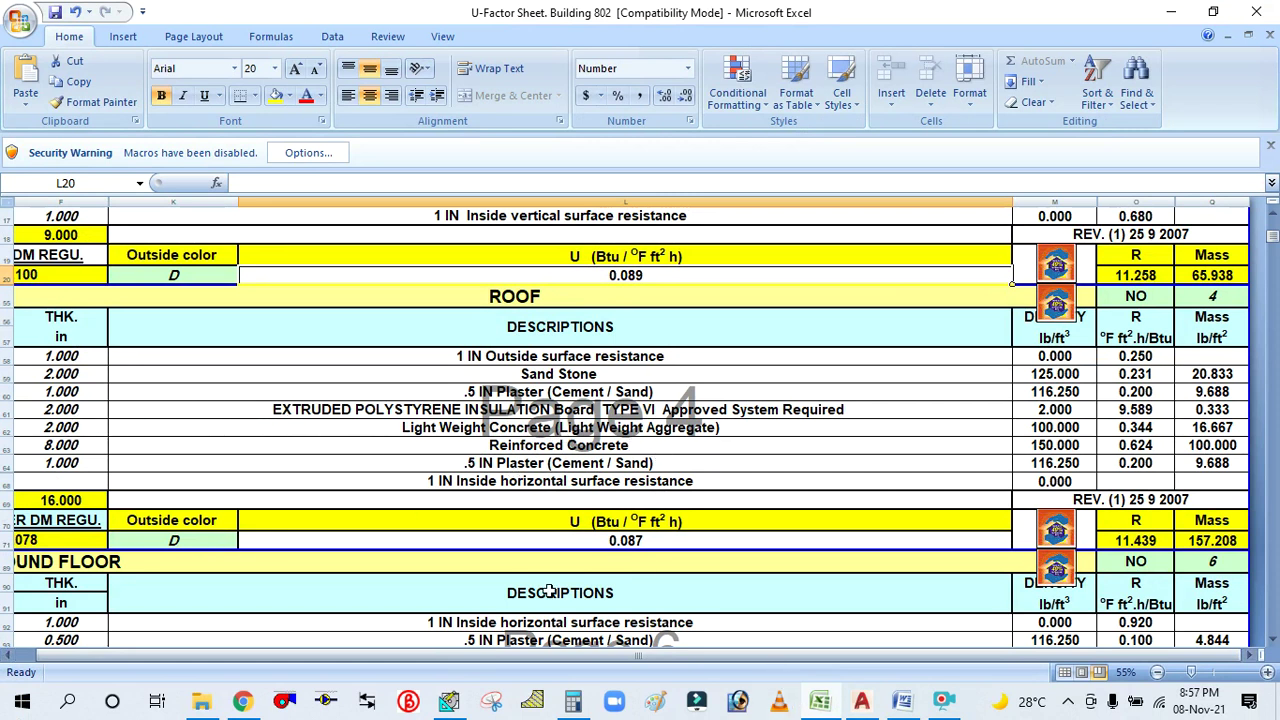
pyautogui.click(818, 702)
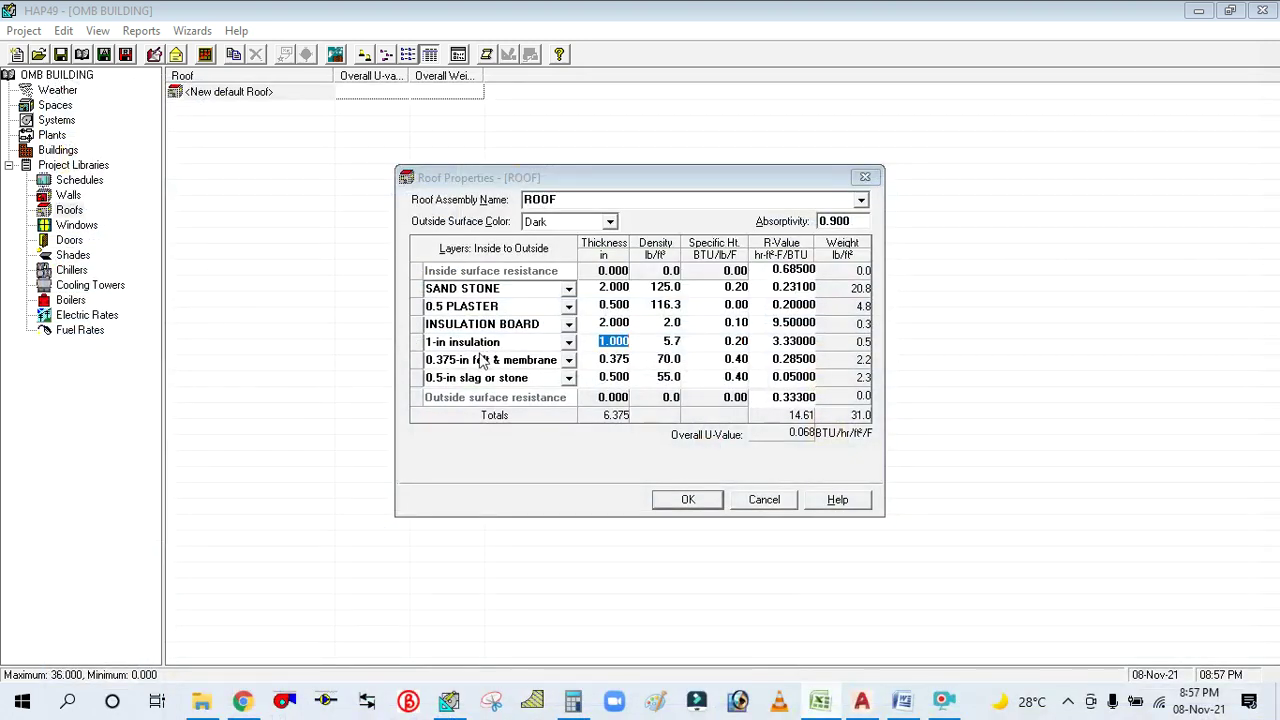
pyautogui.click(519, 343)
pyautogui.write('LIGHT WEIGHT CONC')
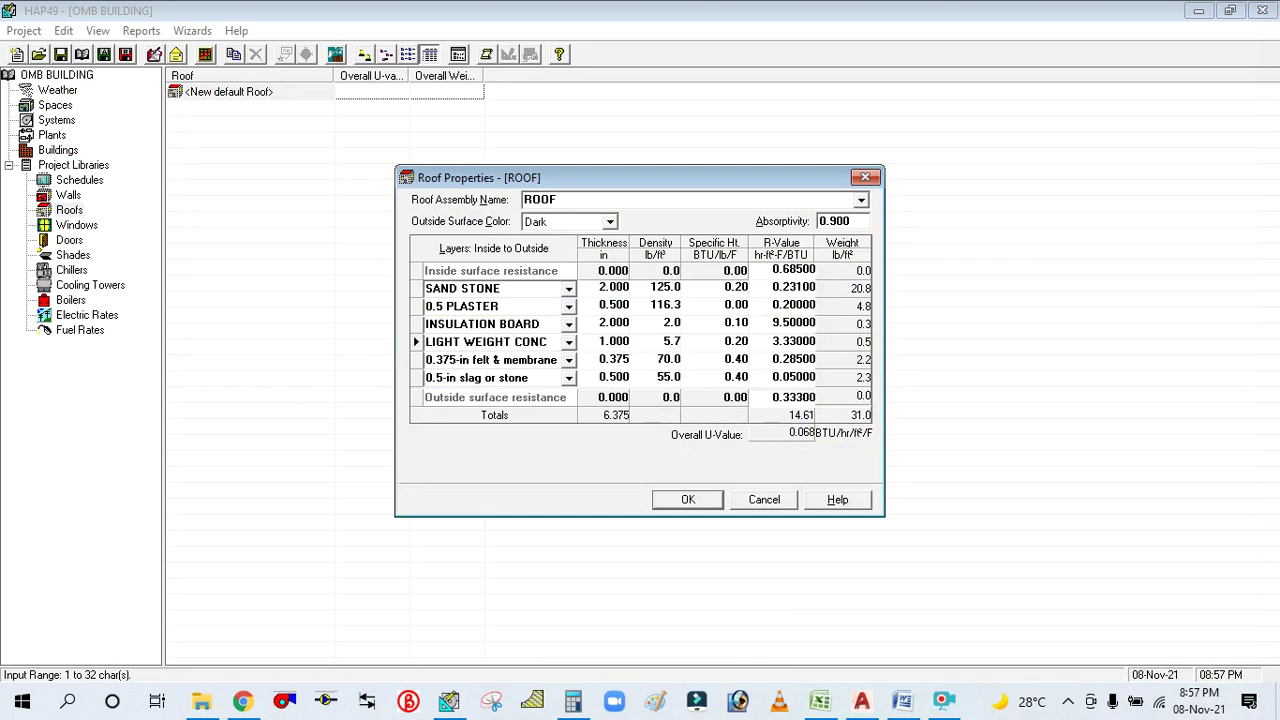
pyautogui.click(606, 342)
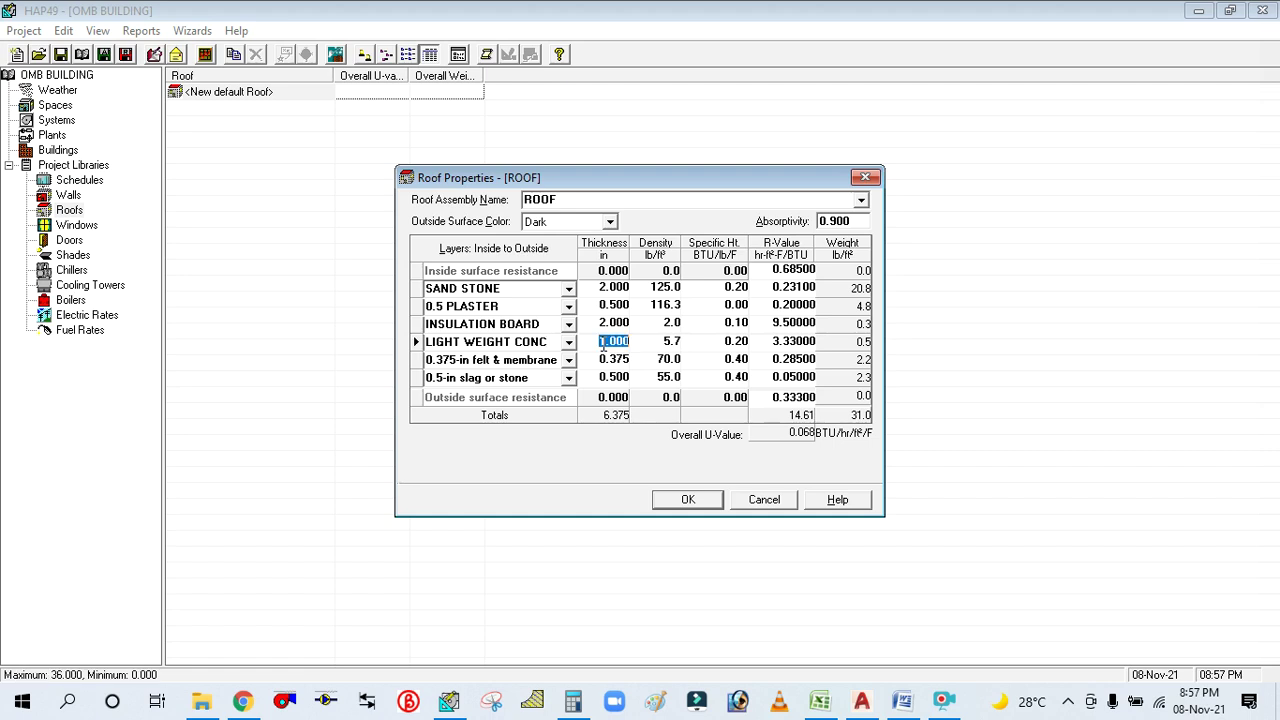
pyautogui.write('2')
# Look up the light weight concrete density in the Excel U-Factor sheet and set the LIGHT WEIGHT CONC layer's density to 100.
pyautogui.click(655, 345)
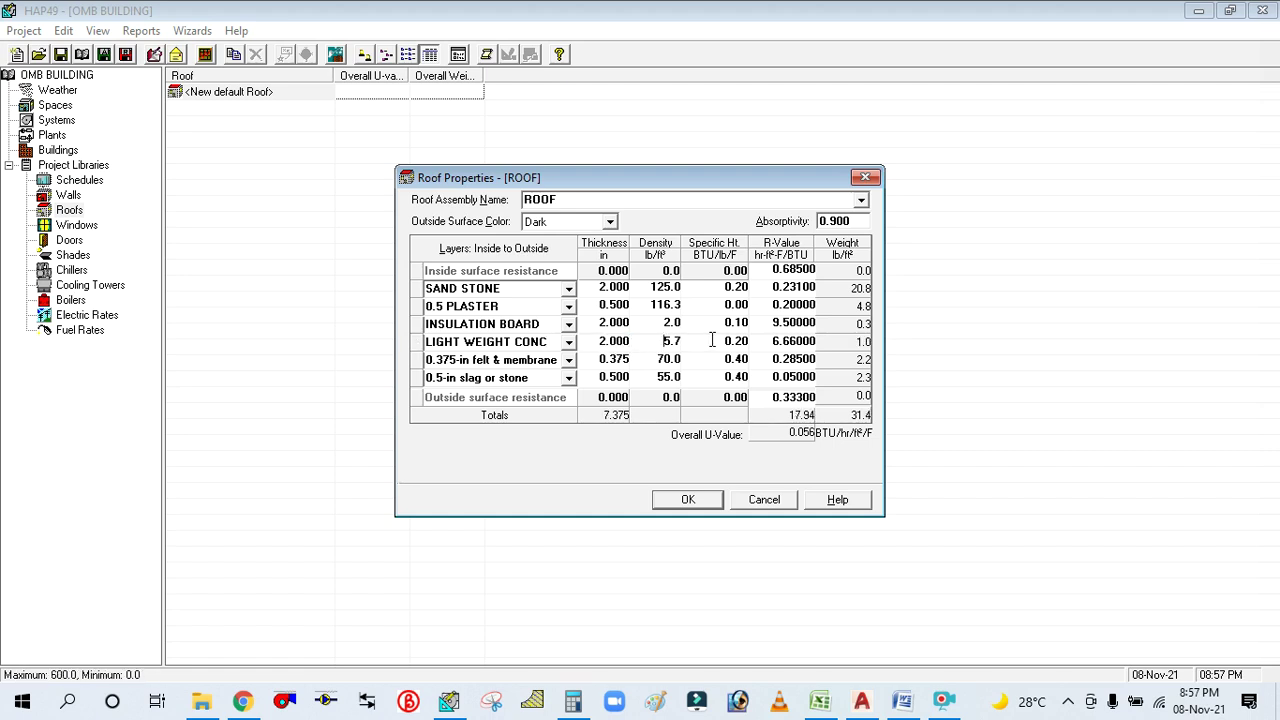
pyautogui.click(819, 700)
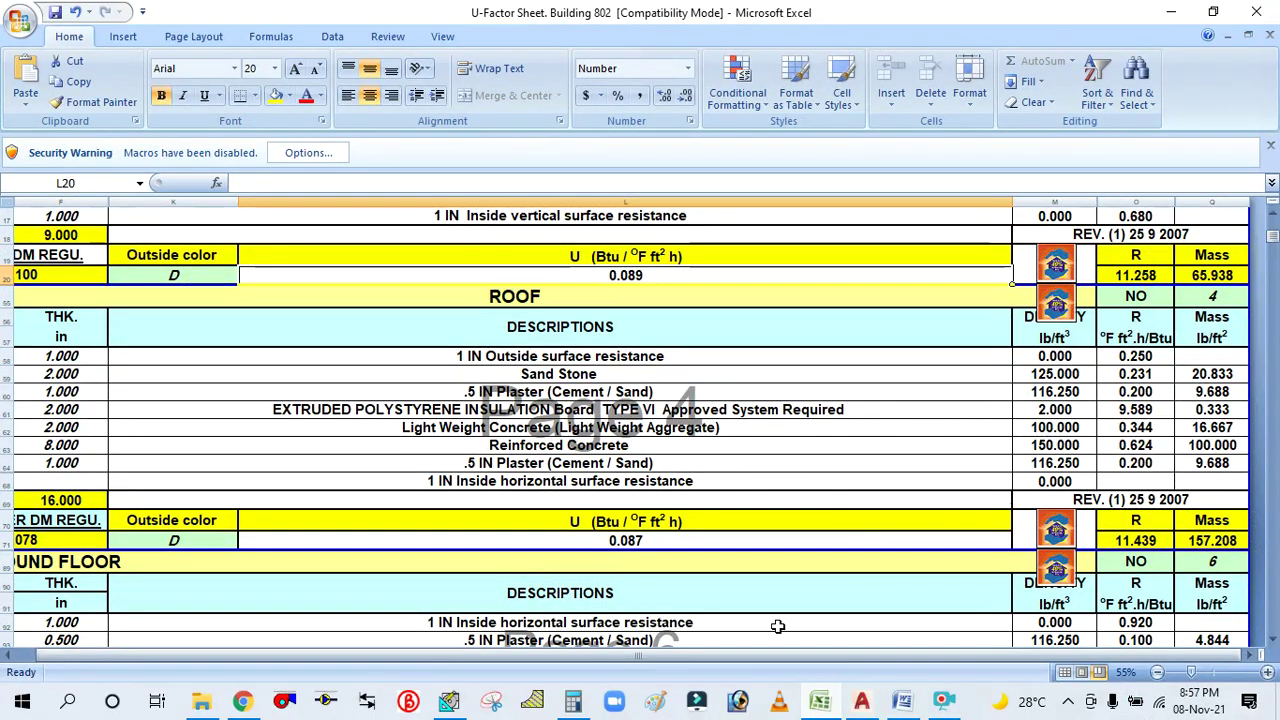
pyautogui.click(821, 702)
pyautogui.click(668, 341)
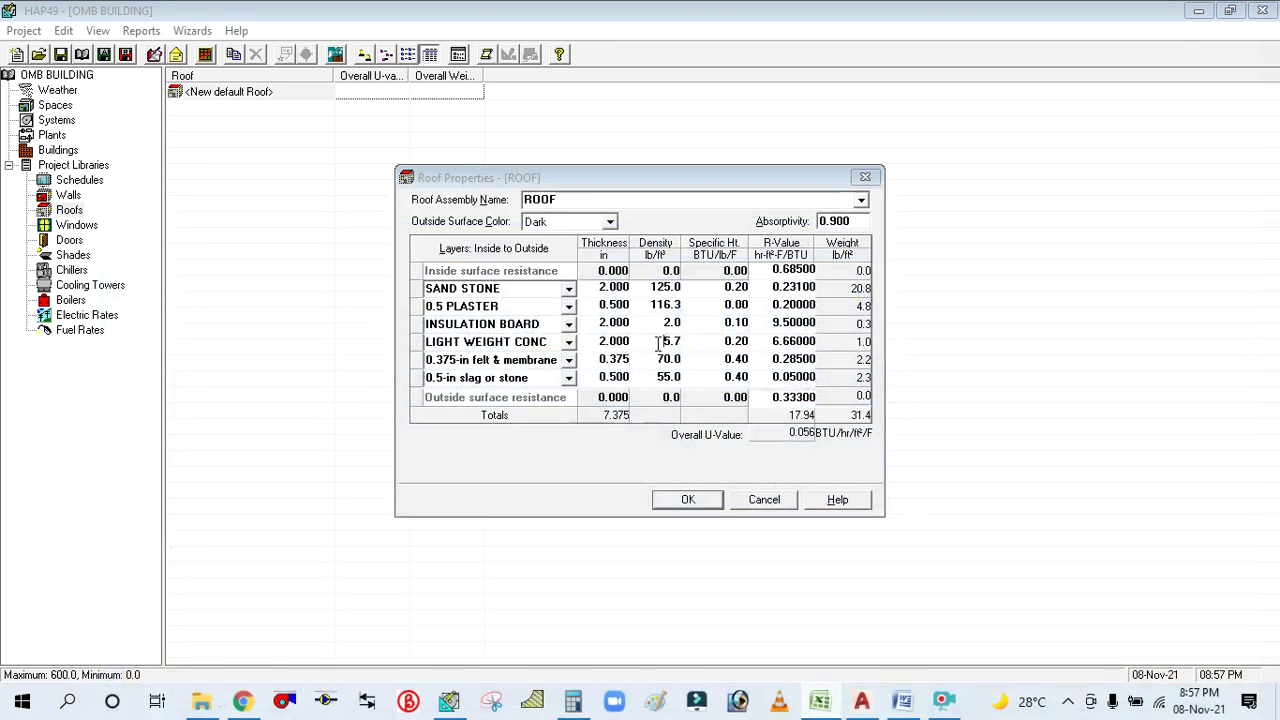
pyautogui.write('1')
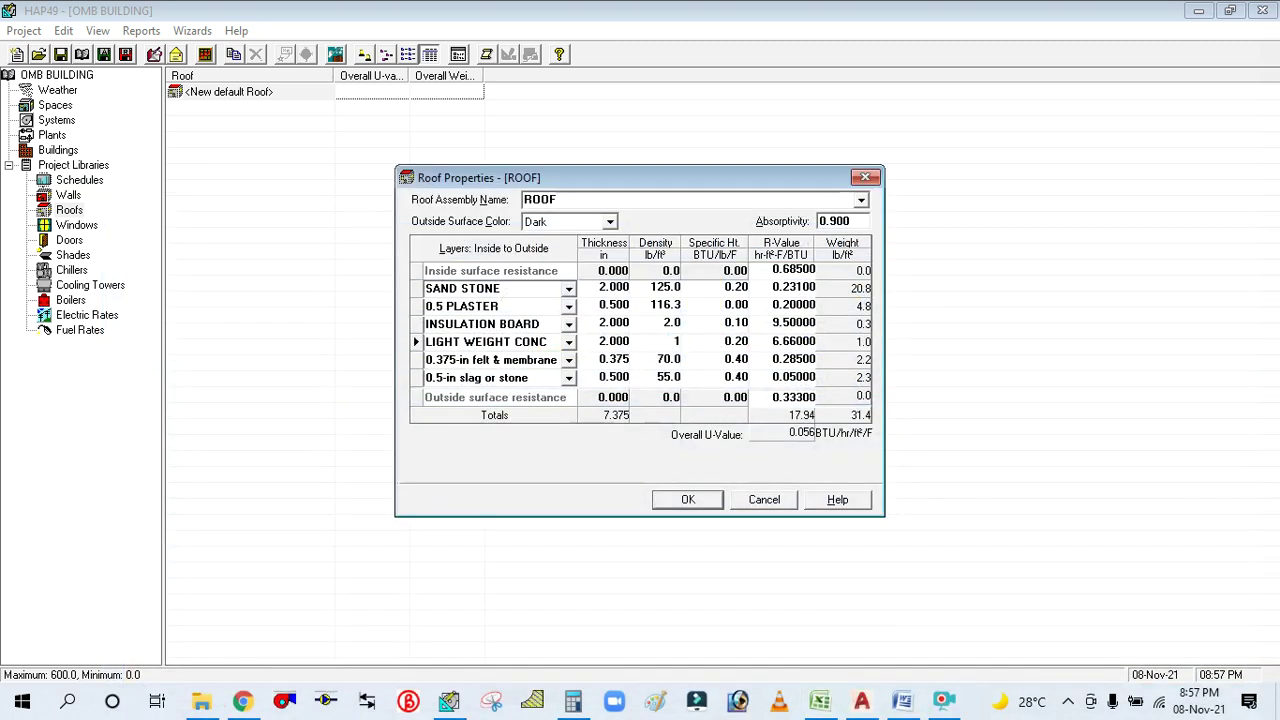
pyautogui.write('00')
# Look up the light weight concrete R-value in the U-Factor sheet and set the LIGHT WEIGHT CONC layer's R-value to 0.344.
pyautogui.click(737, 342)
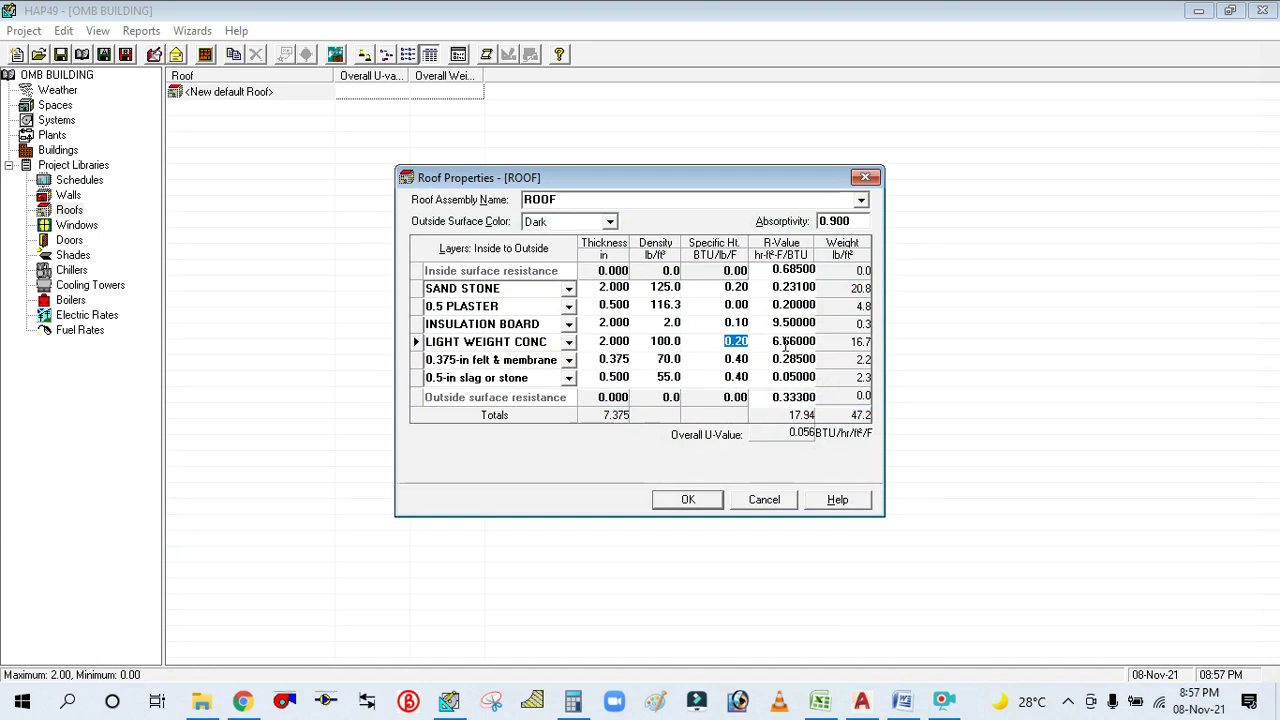
pyautogui.click(795, 341)
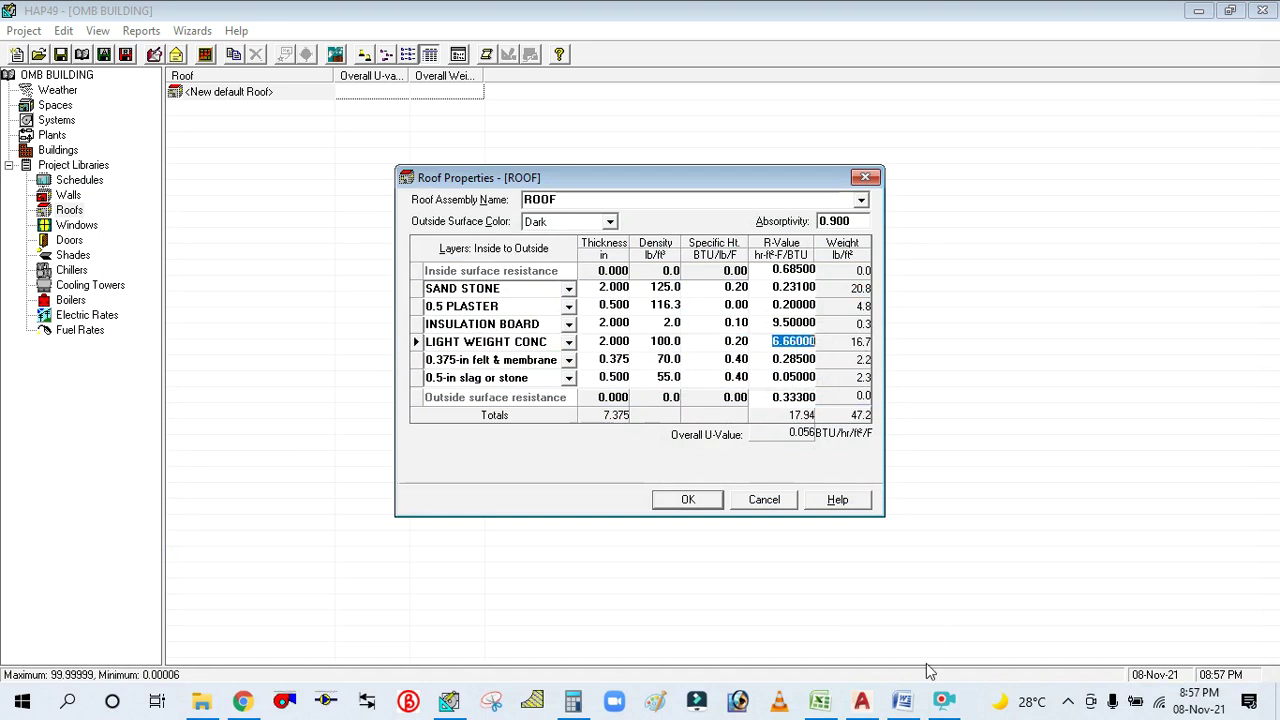
pyautogui.click(818, 704)
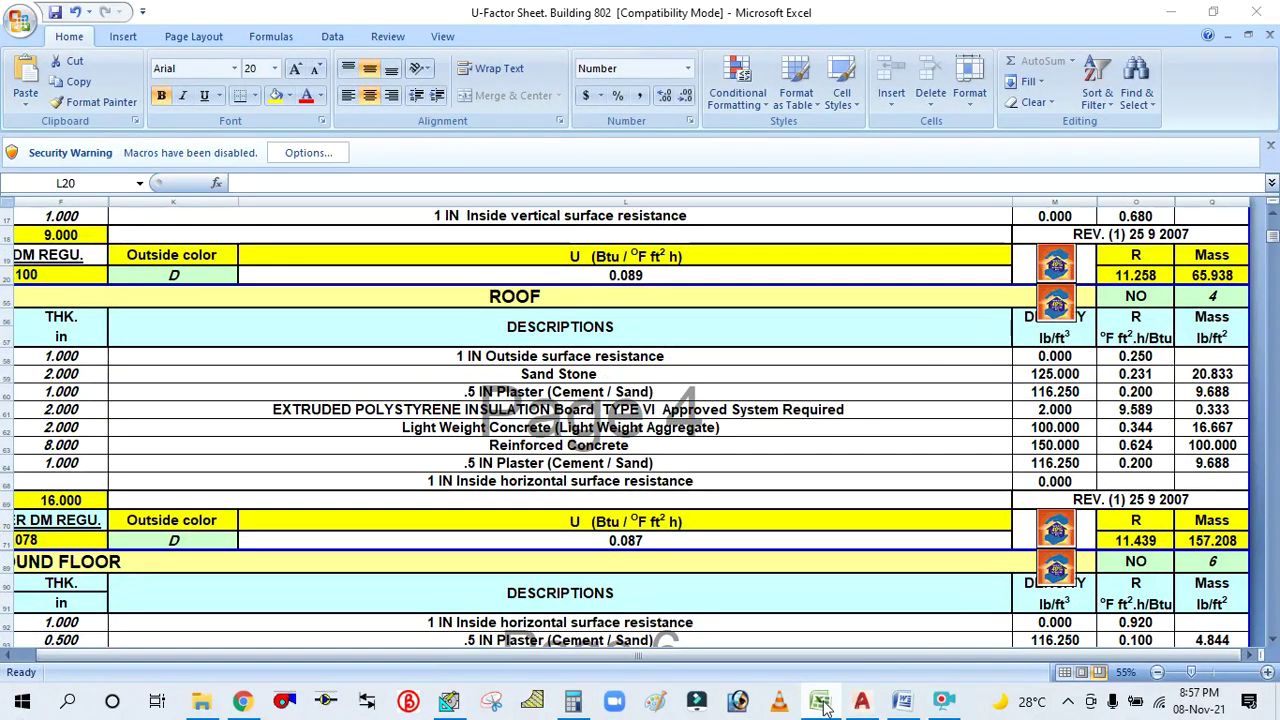
pyautogui.click(861, 698)
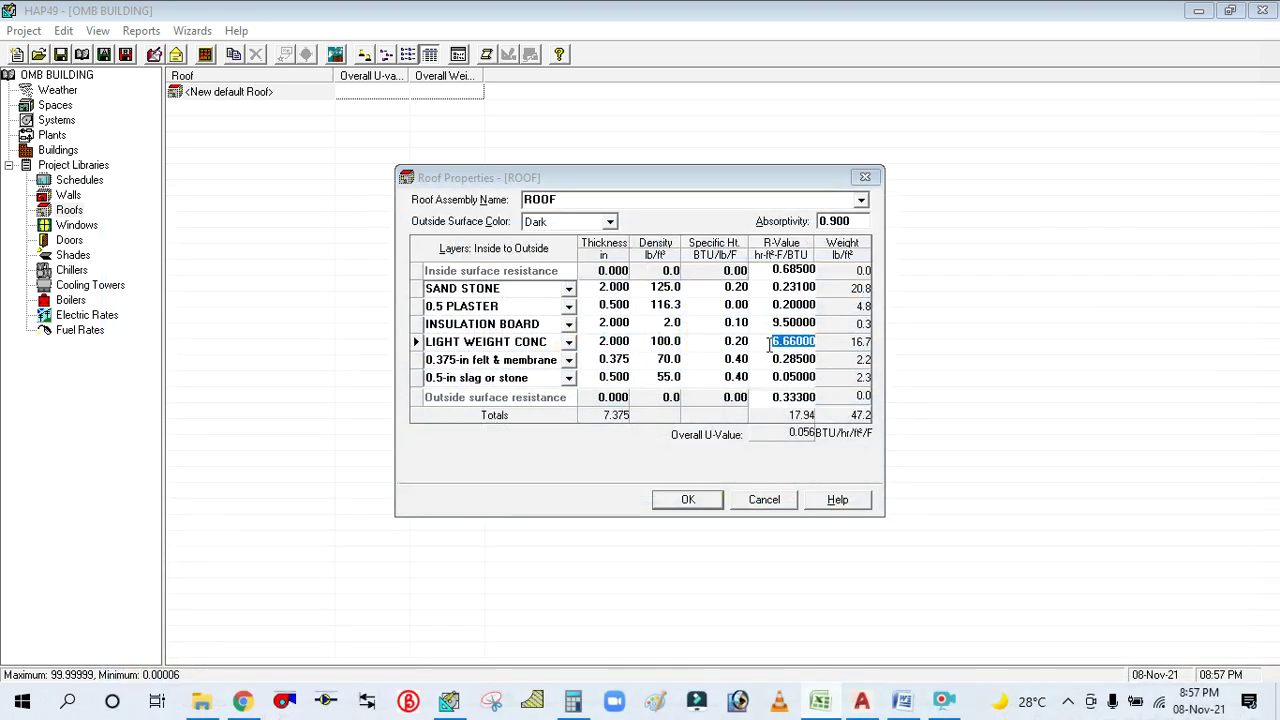
pyautogui.write('0.')
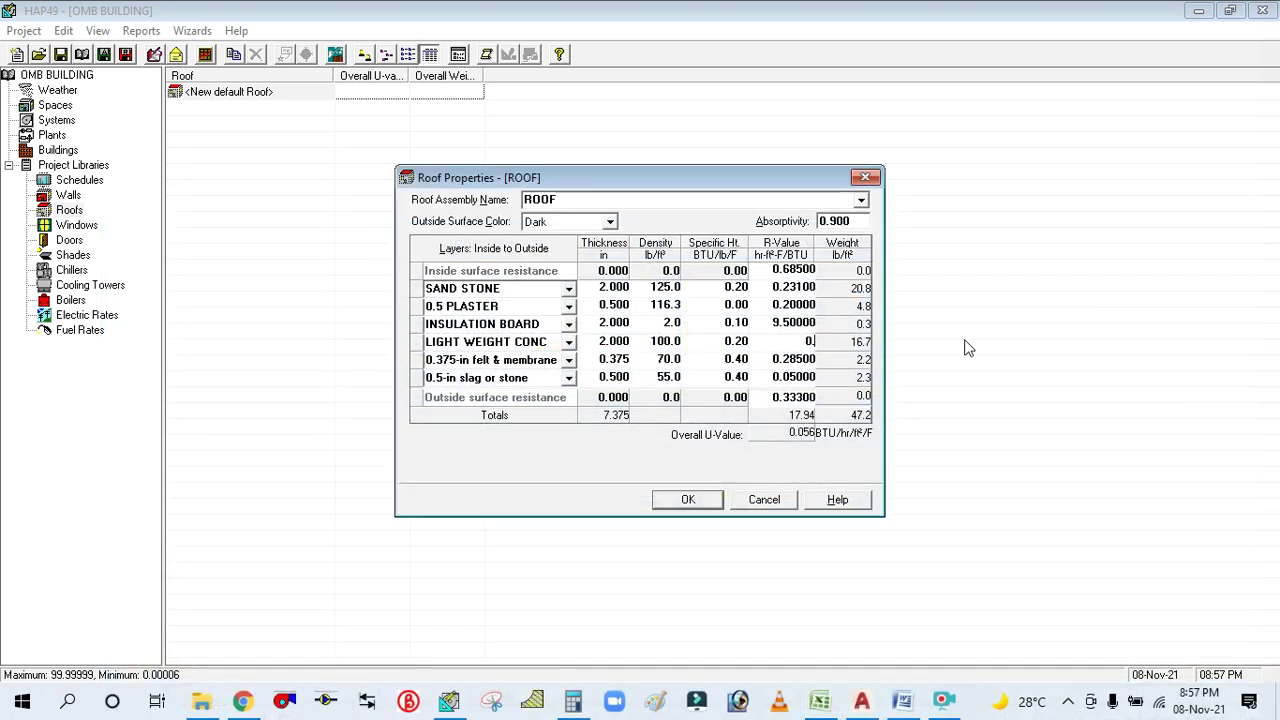
pyautogui.write('344')
# Check the following roof layer in the U-Factor sheet, then rename the 0.375-in felt & membrane layer REINFORCED CON with 8 in thickness.
pyautogui.click(600, 359)
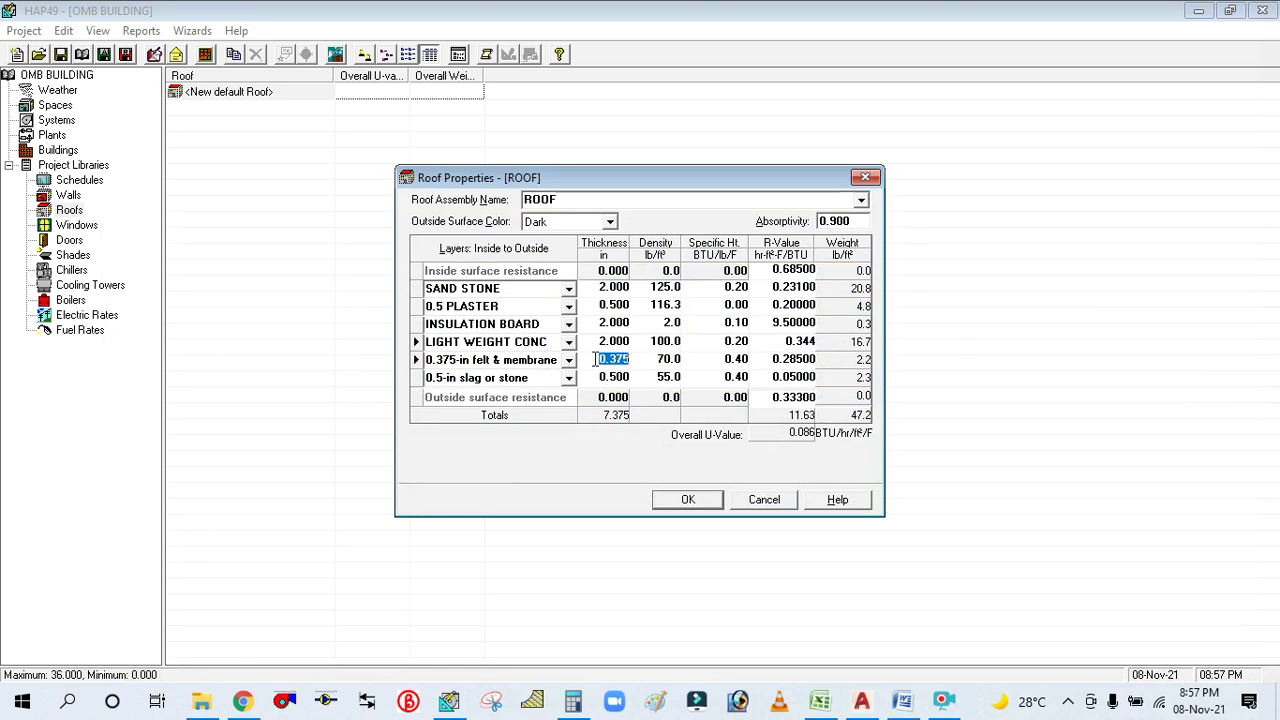
pyautogui.click(832, 702)
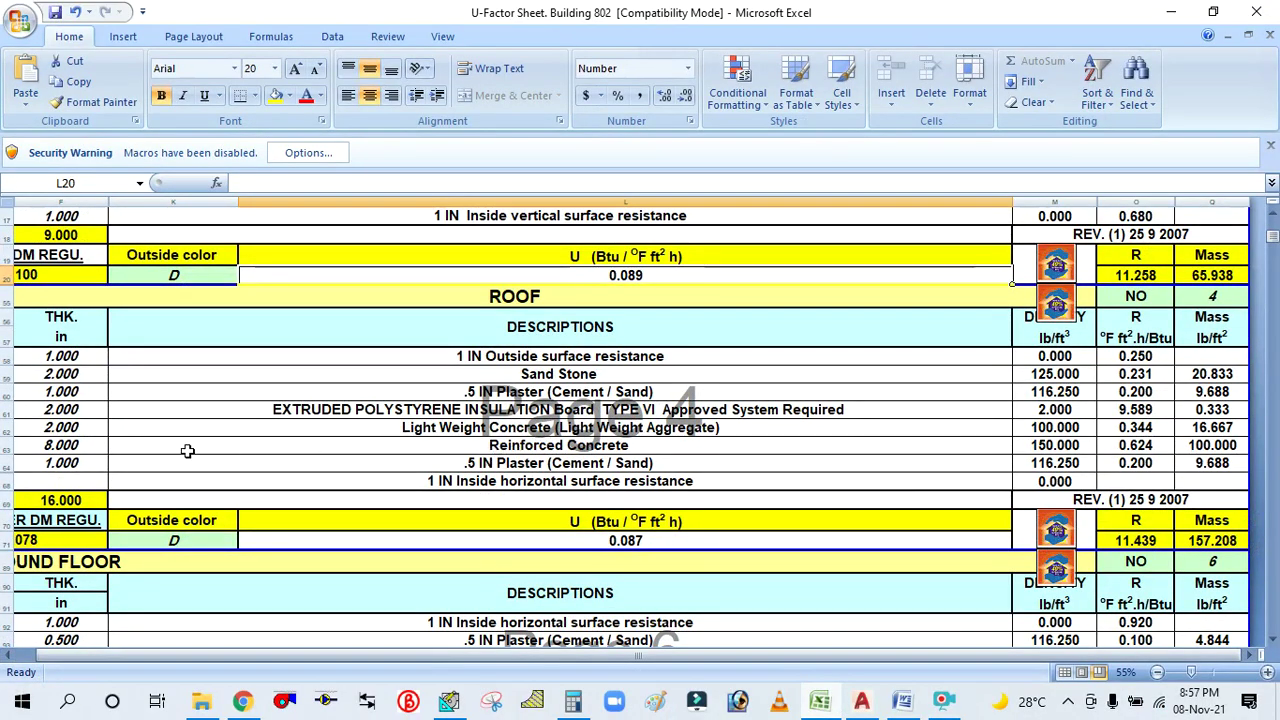
pyautogui.click(820, 703)
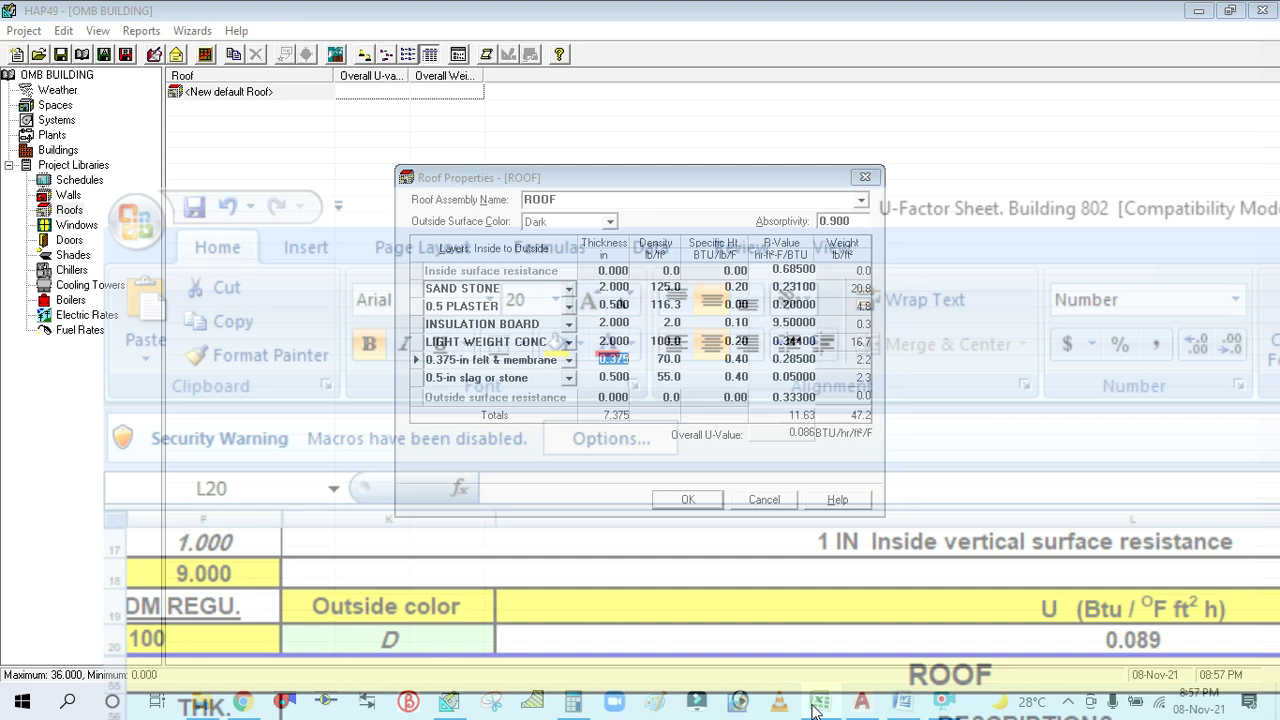
pyautogui.click(537, 360)
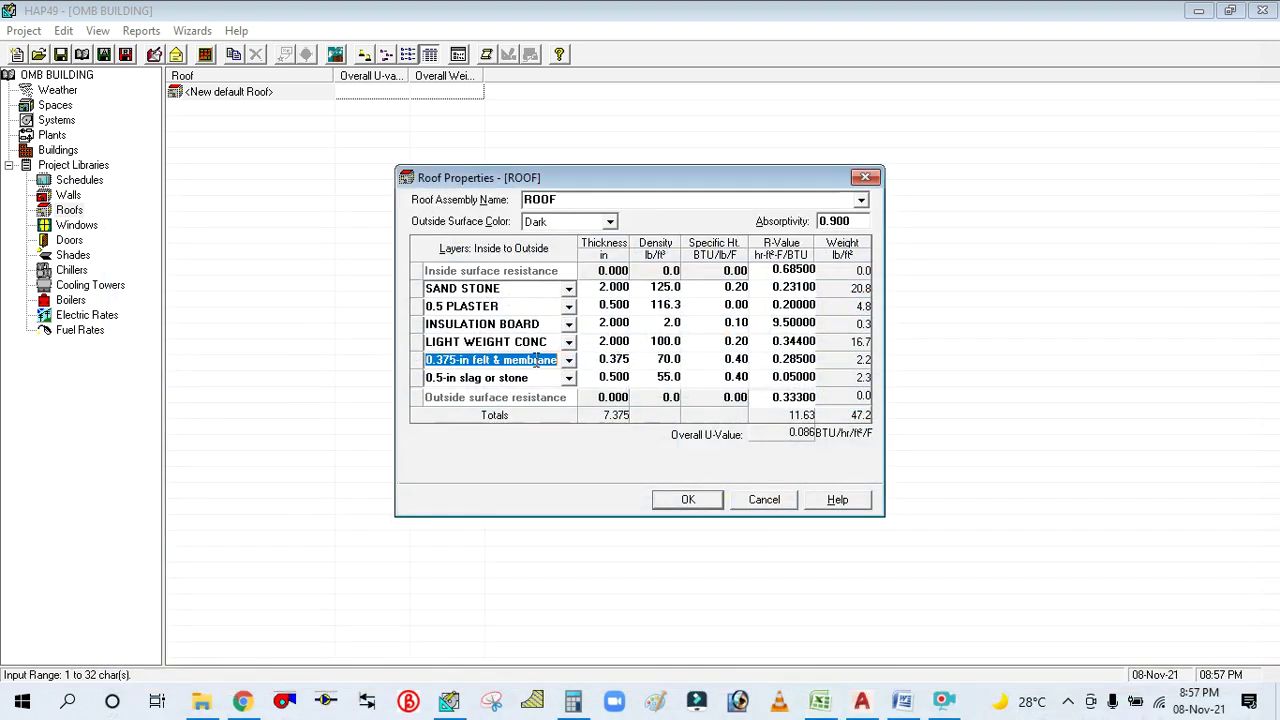
pyautogui.write('REINFORCED CON')
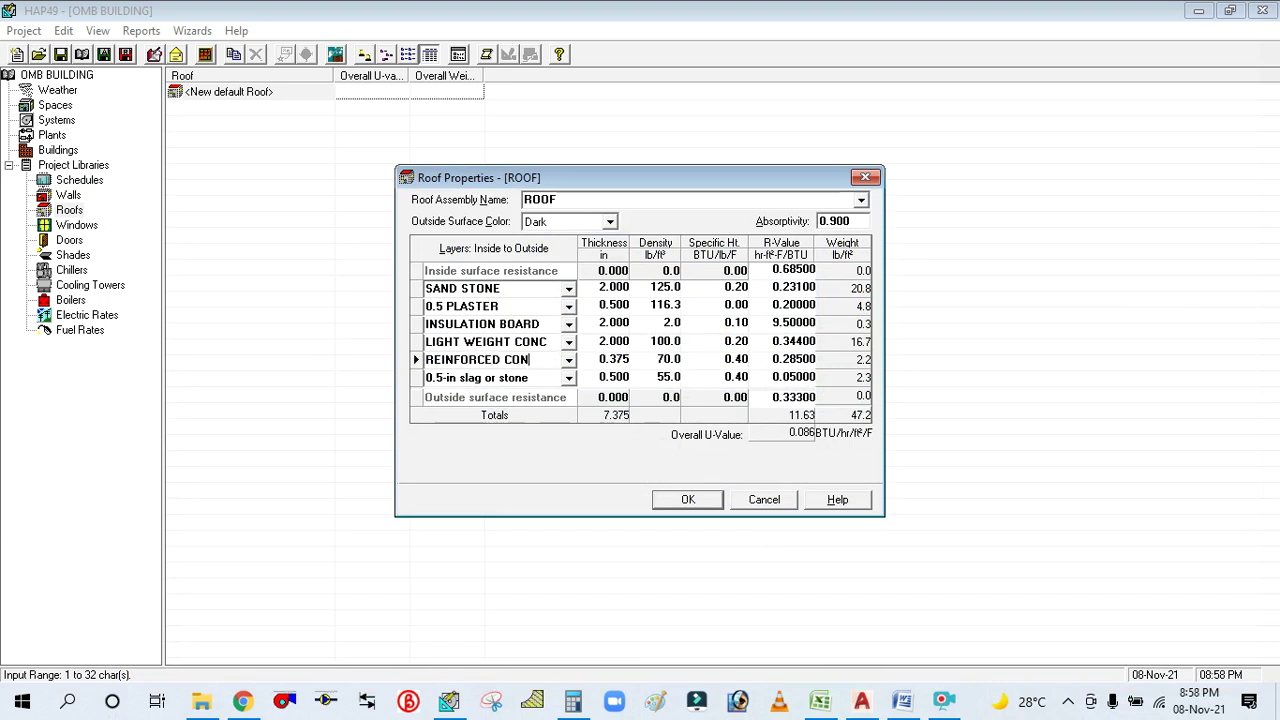
pyautogui.press('Return')
pyautogui.click(599, 360)
pyautogui.write('8')
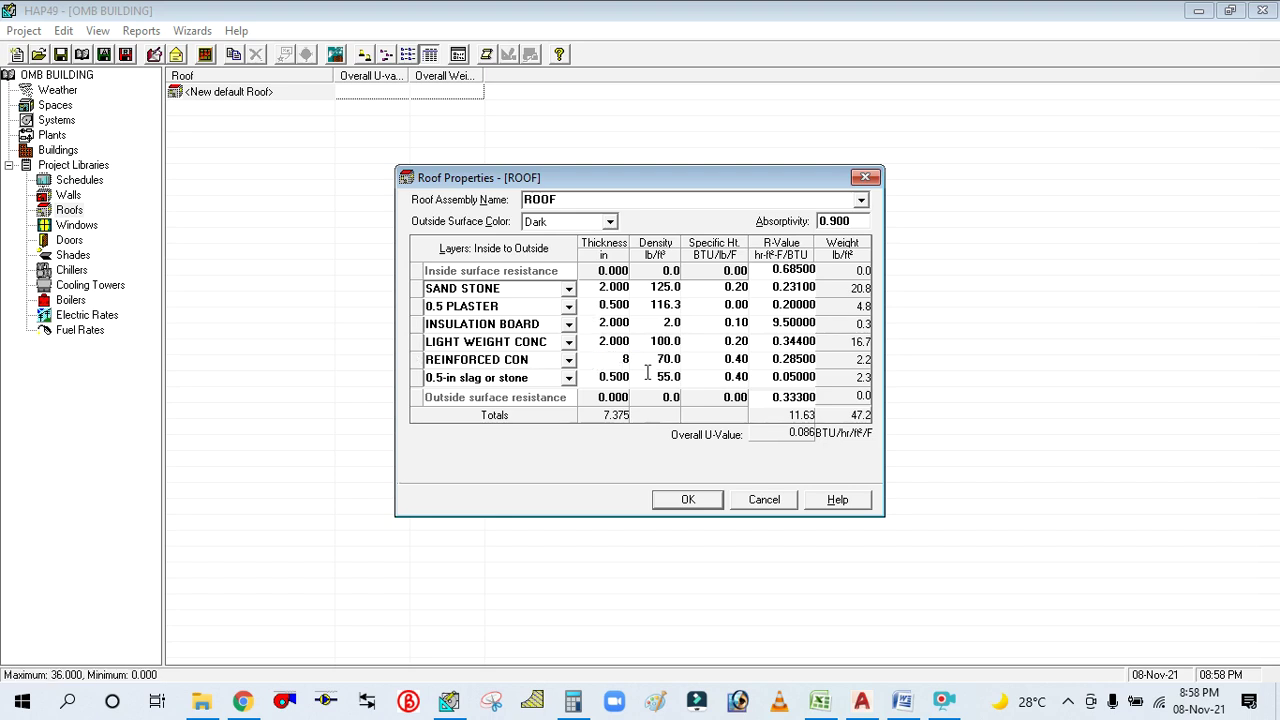
# Look up the reinforced concrete density in the Excel U-Factor sheet and set the REINFORCED CON layer's density to 150.
pyautogui.click(660, 344)
pyautogui.click(661, 360)
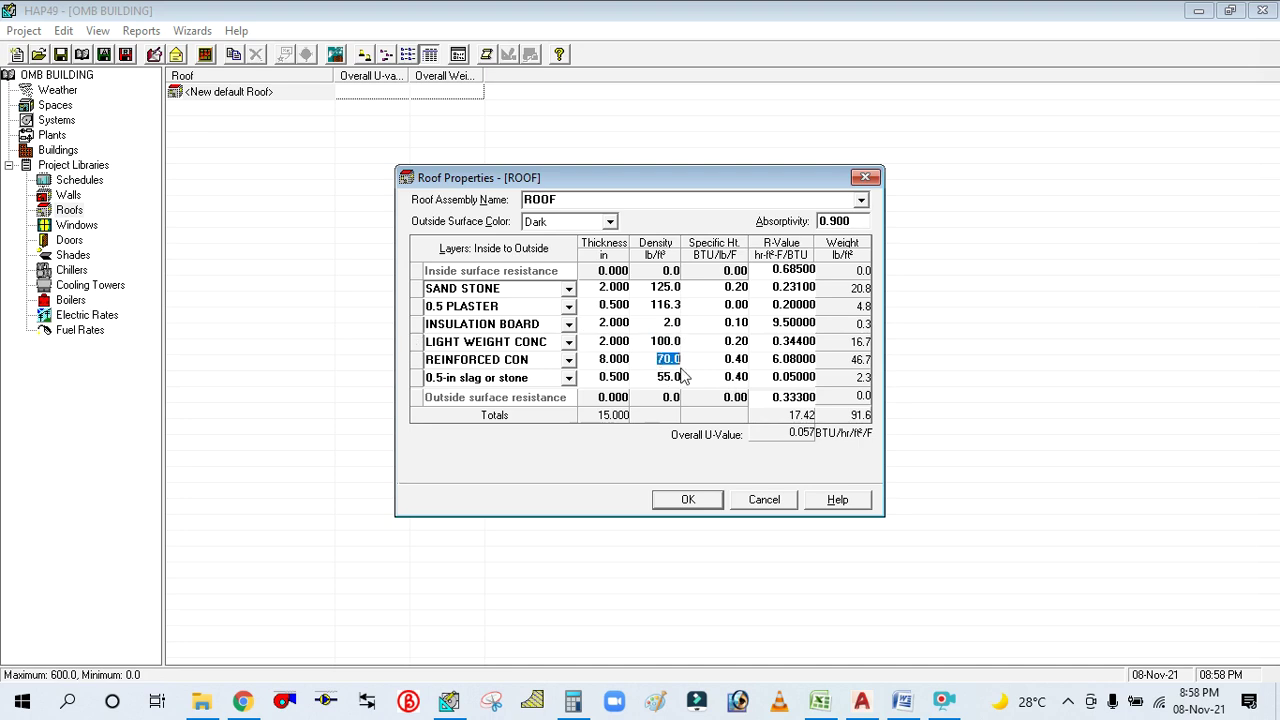
pyautogui.click(712, 360)
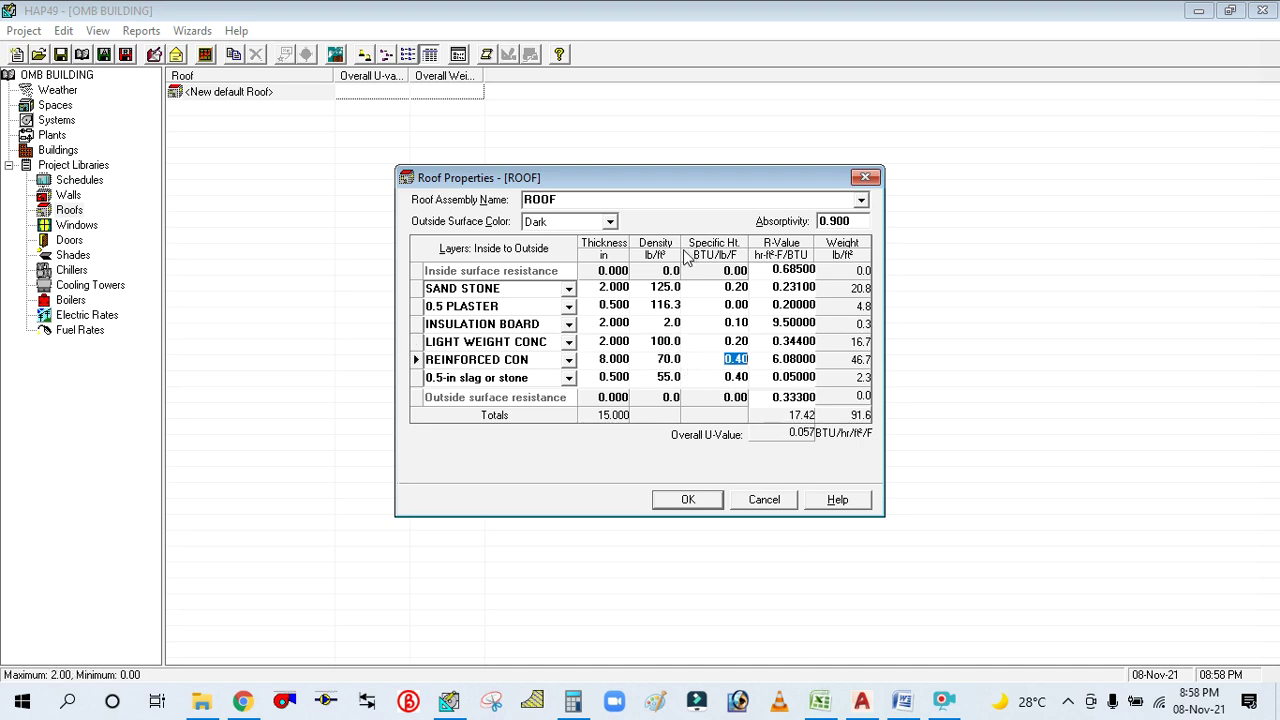
pyautogui.click(820, 700)
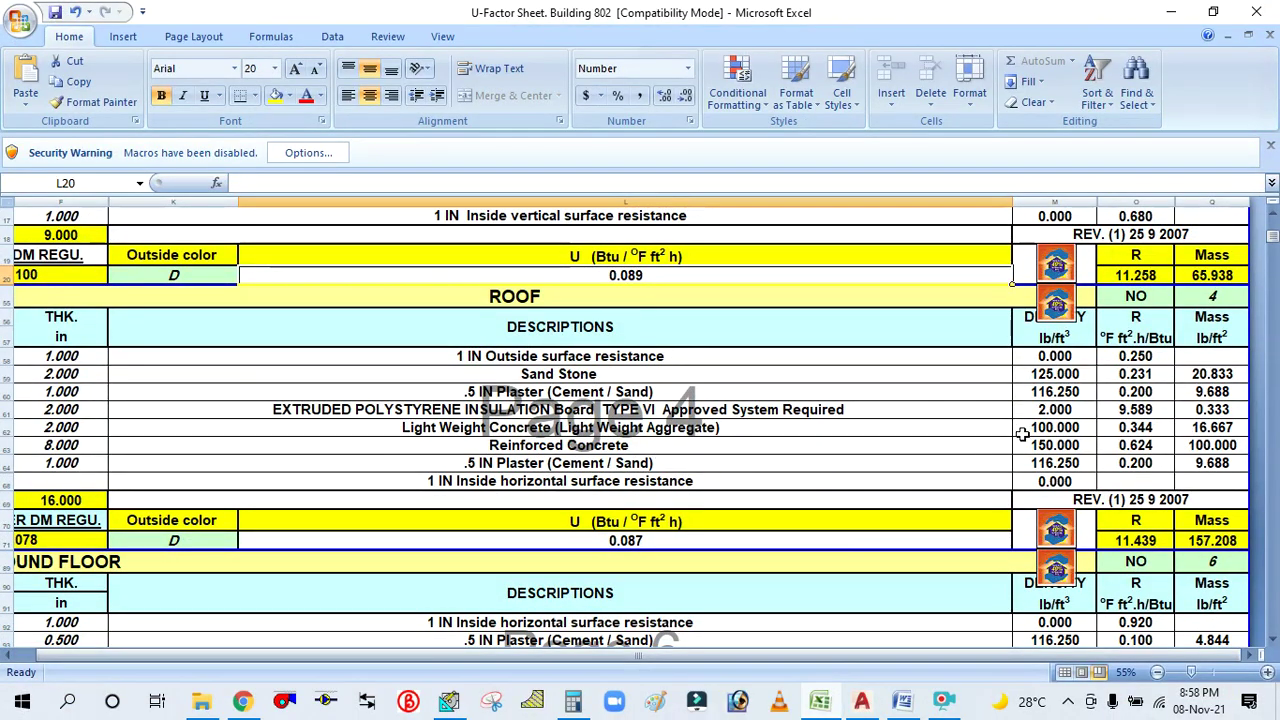
pyautogui.click(830, 700)
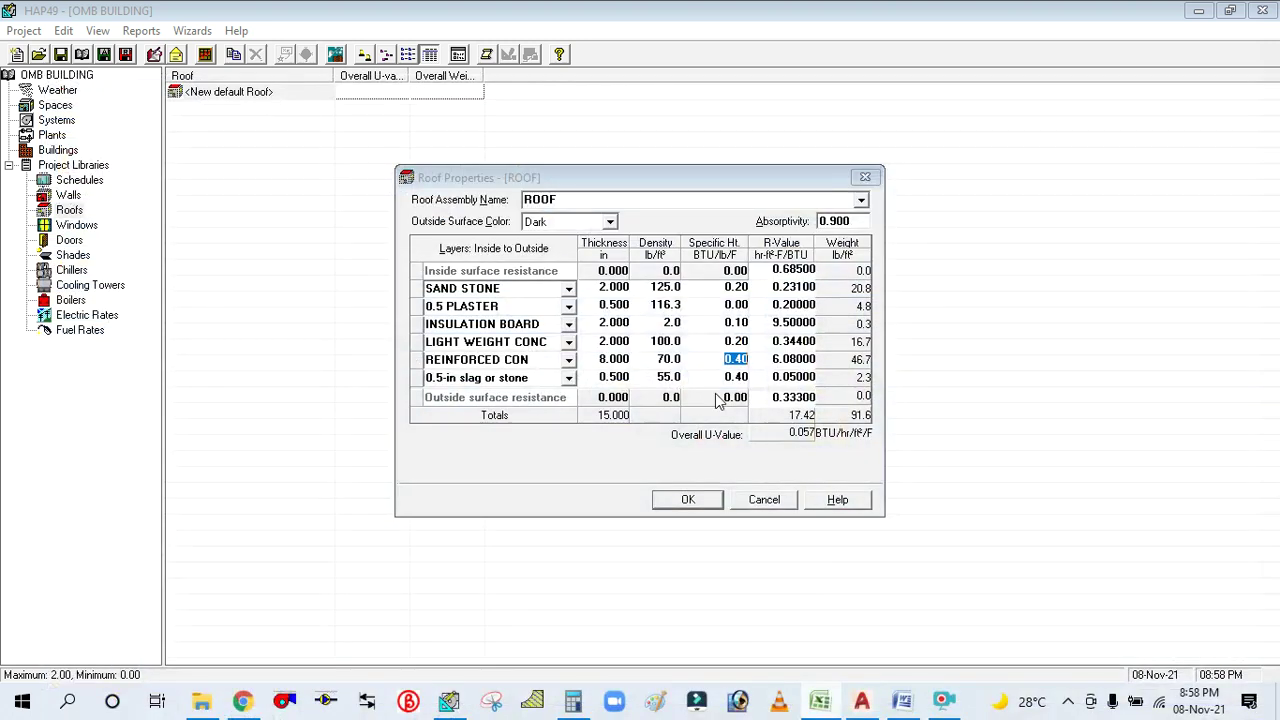
pyautogui.click(656, 359)
pyautogui.click(656, 359)
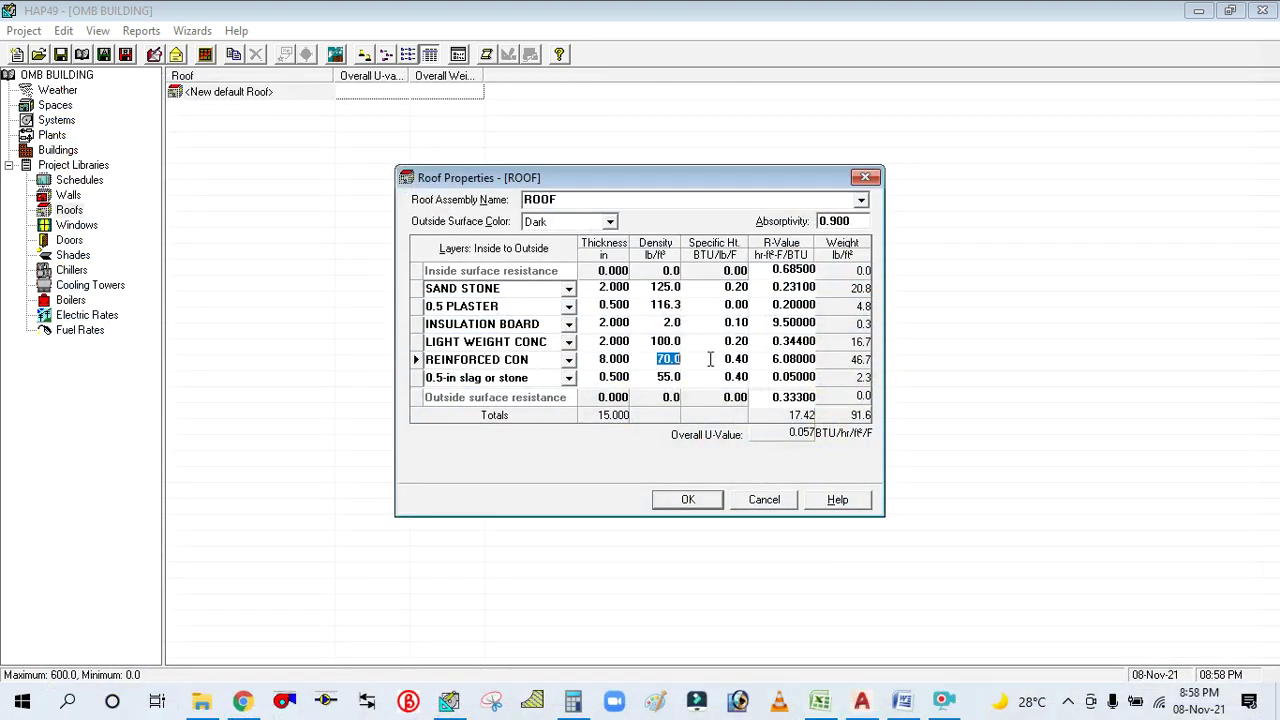
pyautogui.write('150')
# Look up the reinforced concrete R-value in the U-Factor sheet and set the REINFORCED CON layer's R-value to 0.624.
pyautogui.click(707, 365)
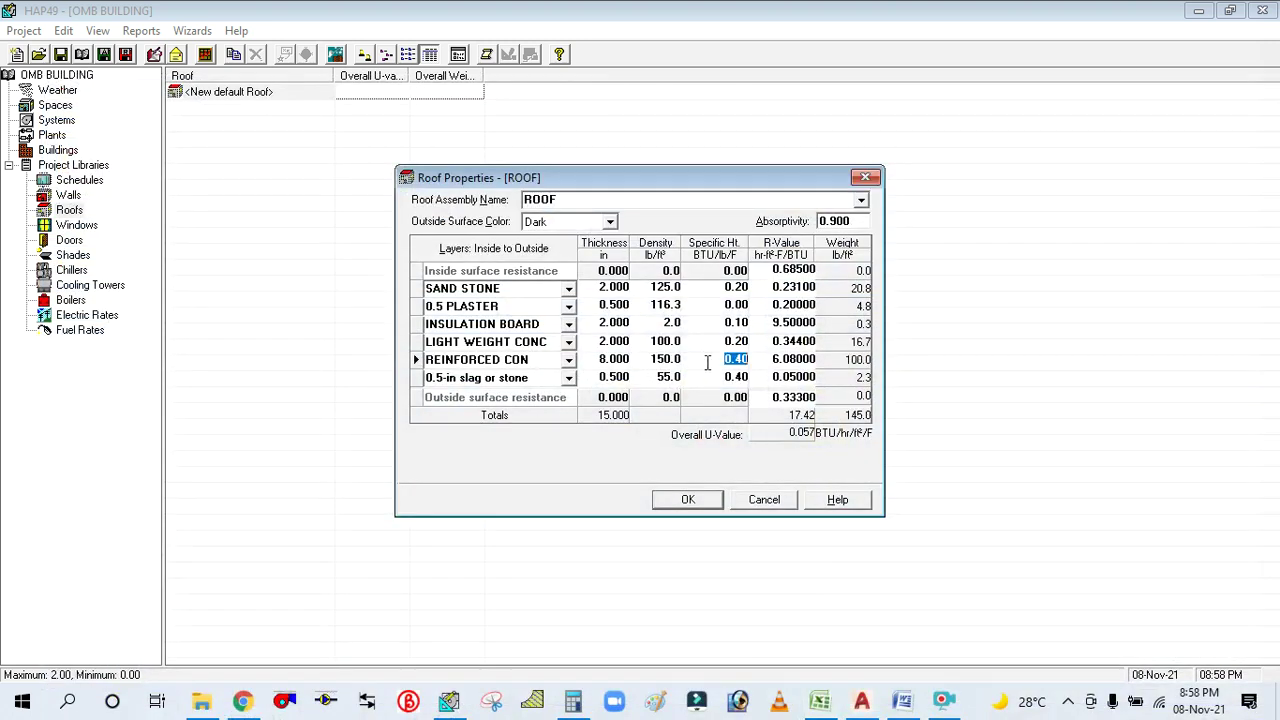
pyautogui.click(822, 700)
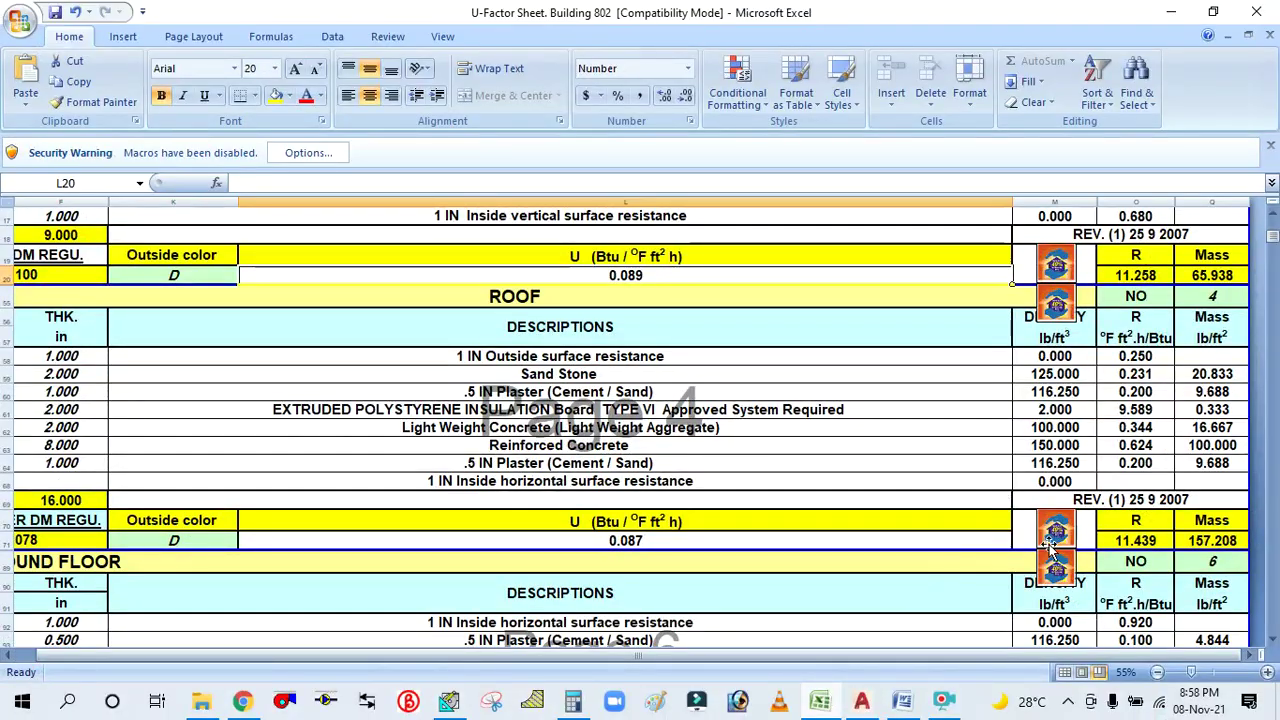
pyautogui.click(820, 701)
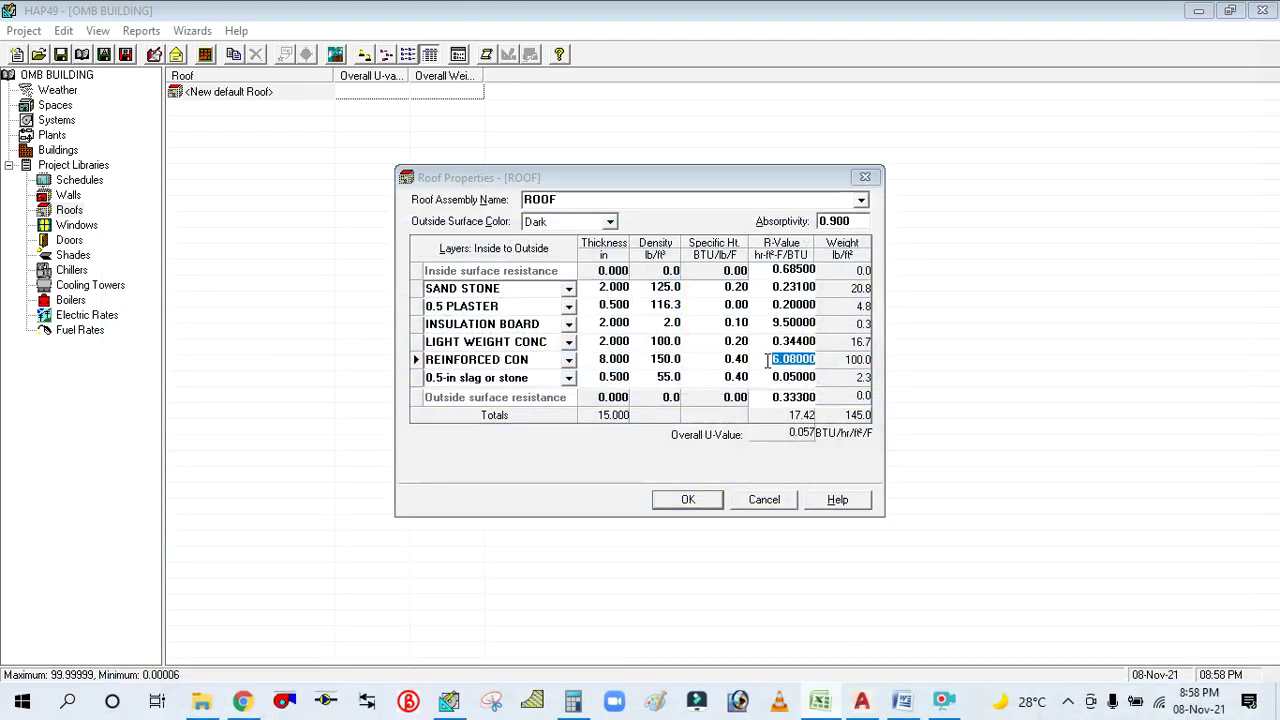
pyautogui.write('0.')
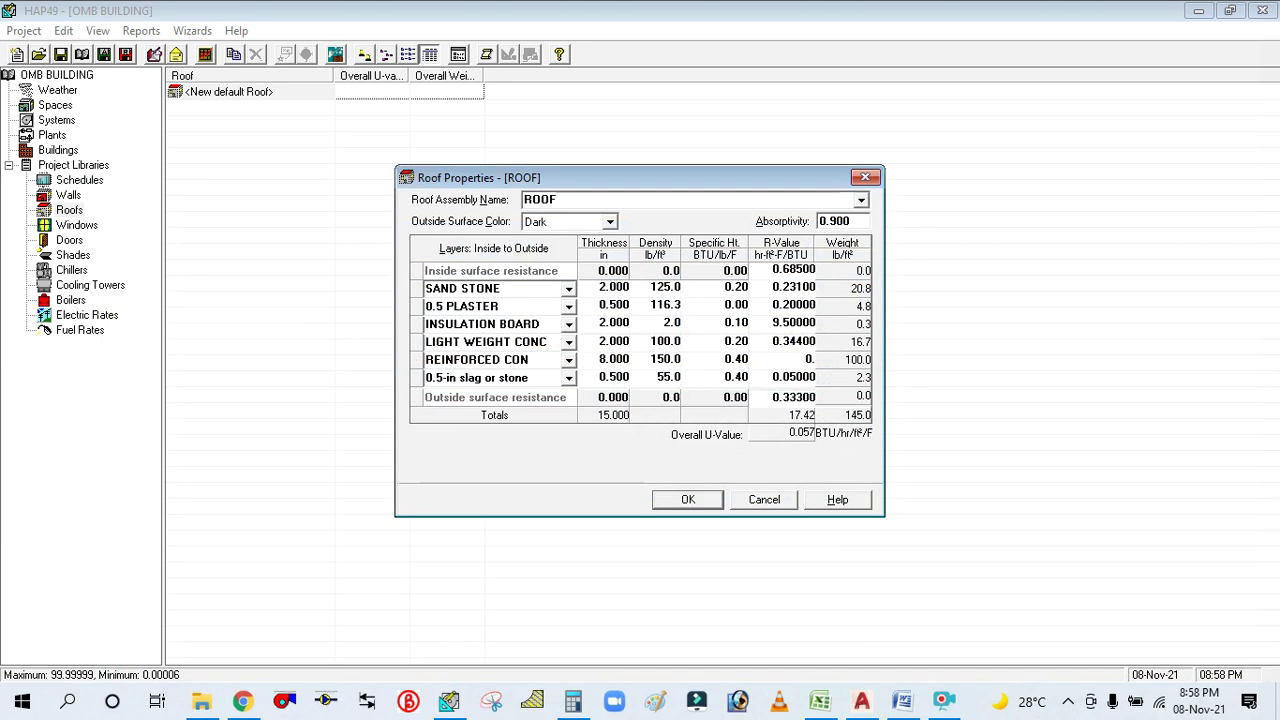
pyautogui.write('624')
pyautogui.click(603, 377)
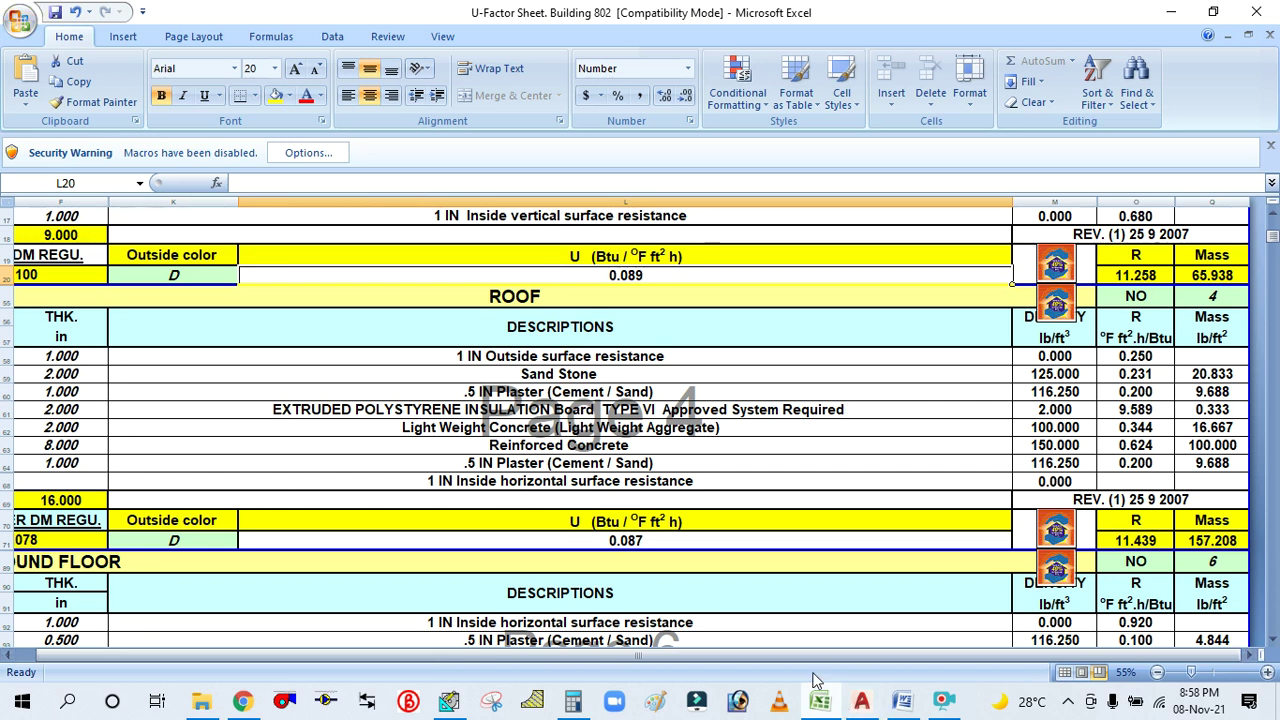
# Check the last plaster layer in the Excel U-Factor sheet, then rename the 0.5-in slag or stone layer 0.5 INCH PLASTER.
pyautogui.moveTo(822, 706)
pyautogui.click(819, 703)
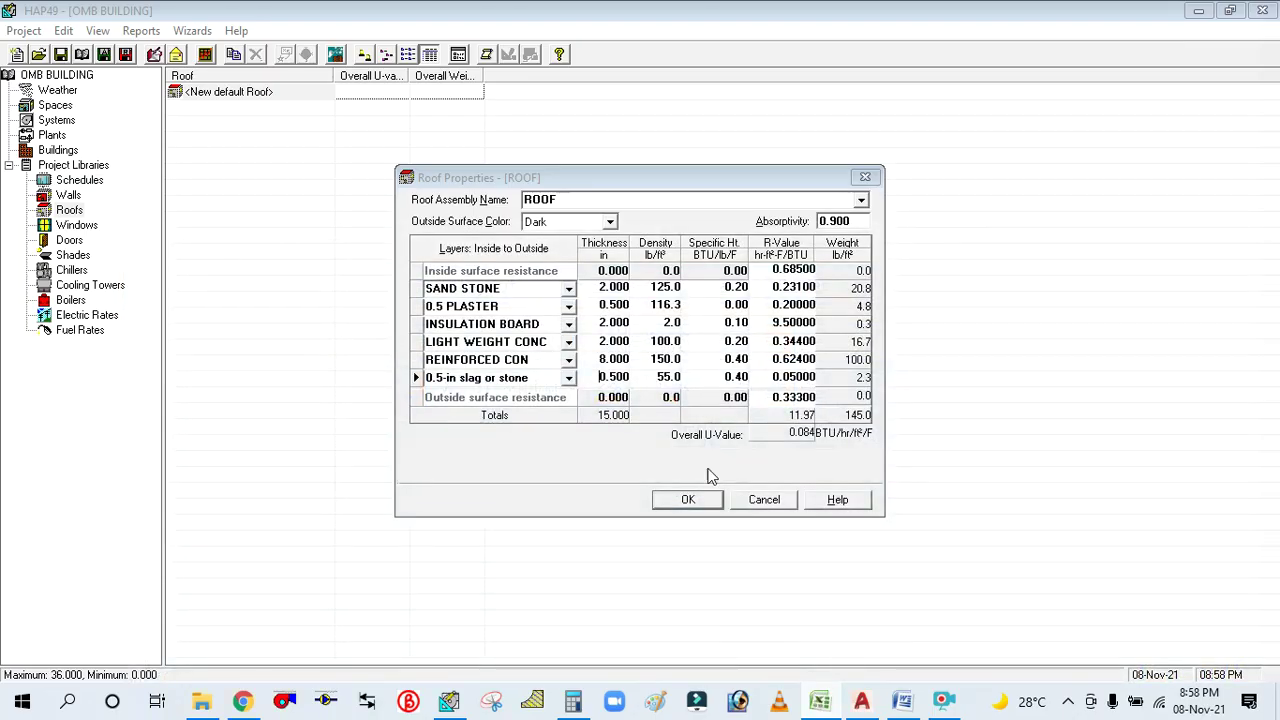
pyautogui.click(530, 377)
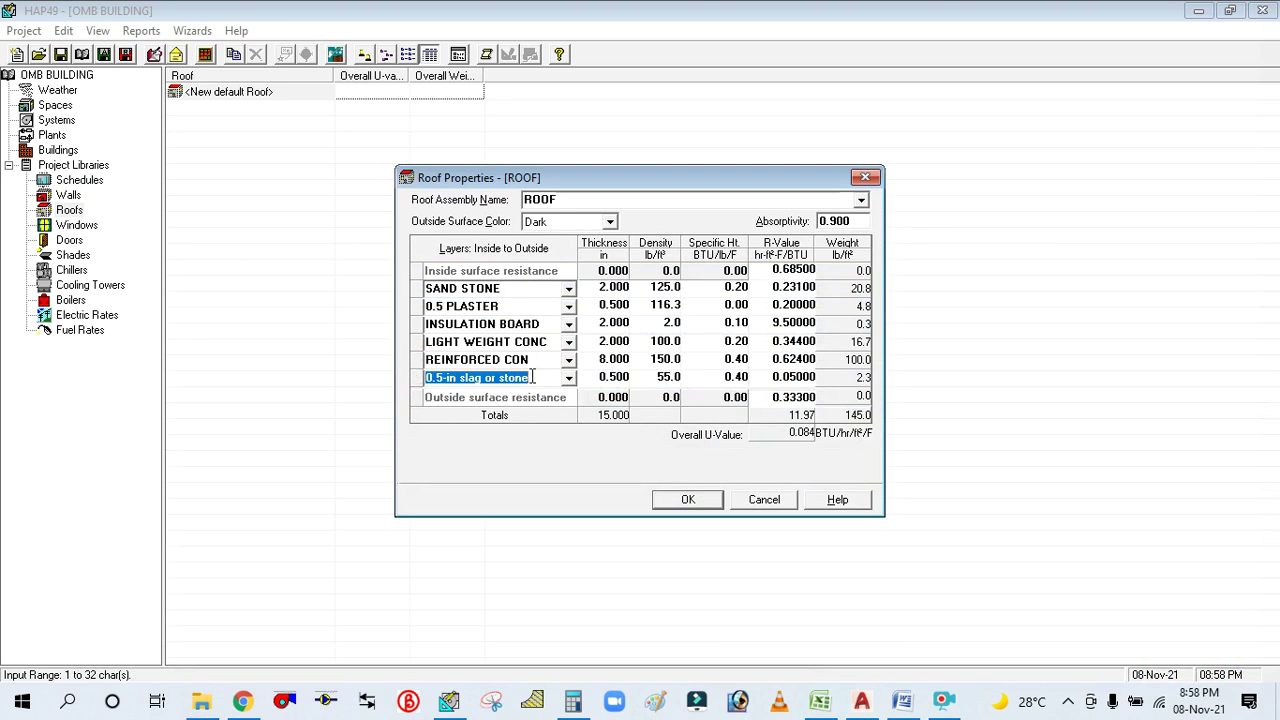
pyautogui.write('0.5 INCH PLASTER')
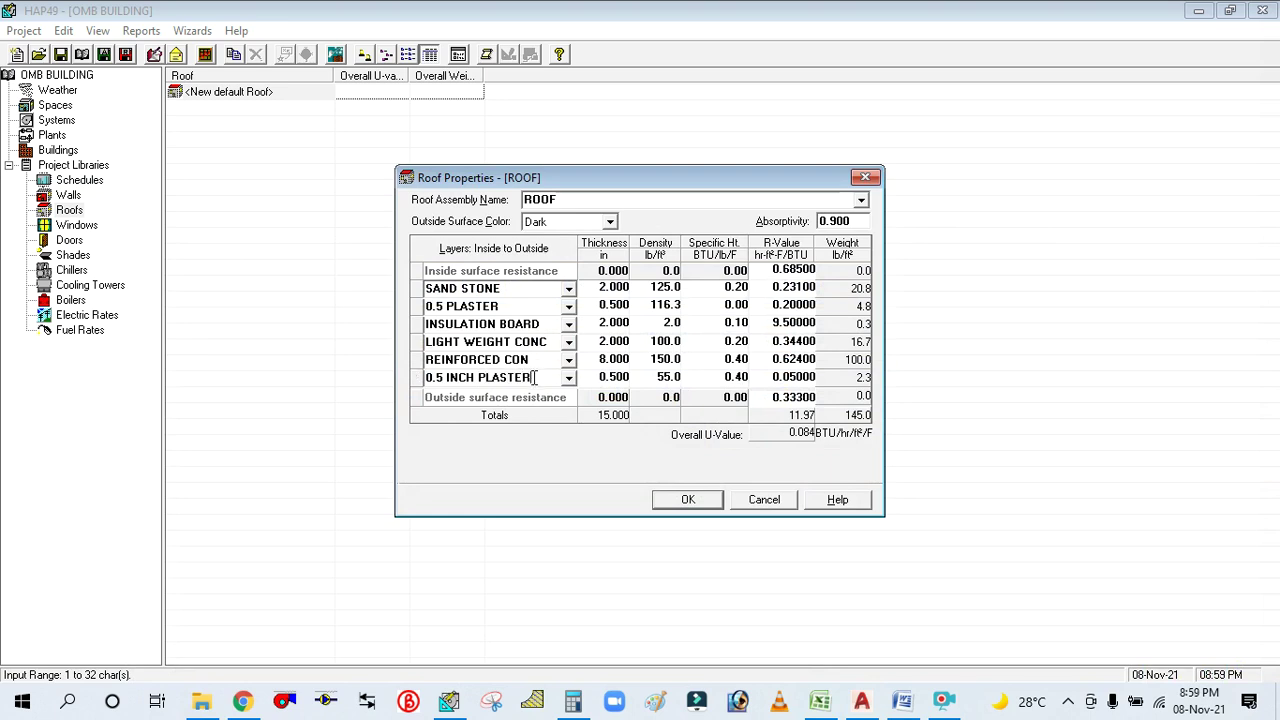
pyautogui.click(597, 376)
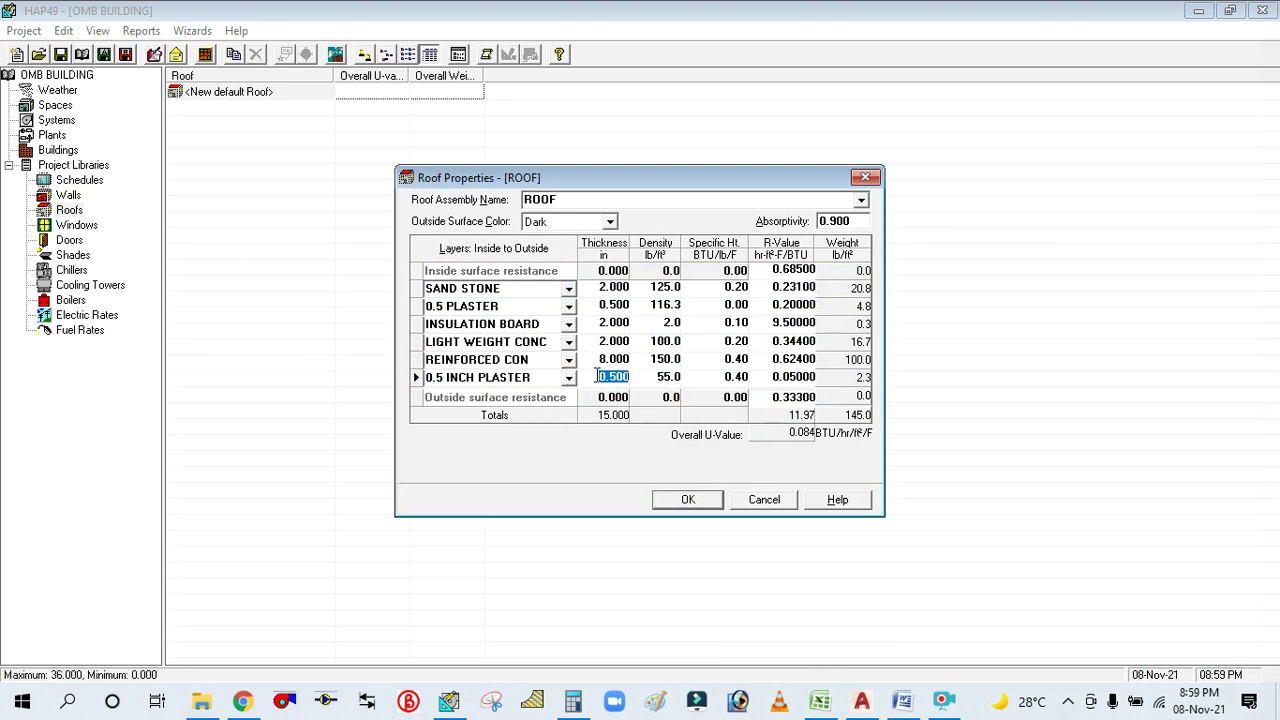
# Copy the 0.5 PLASTER layer's density of 116.3 into the 0.5 INCH PLASTER layer.
pyautogui.click(658, 377)
pyautogui.click(650, 304)
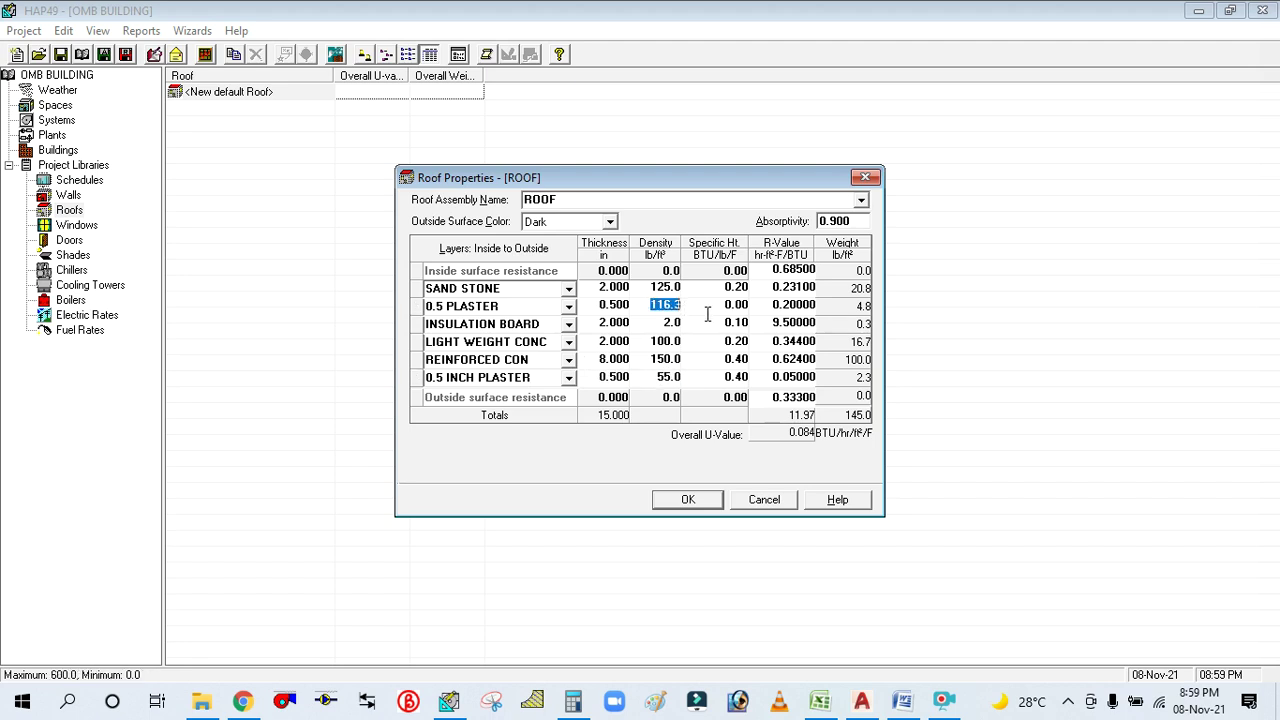
pyautogui.hotkey('ctrl', 'c')
pyautogui.click(662, 377)
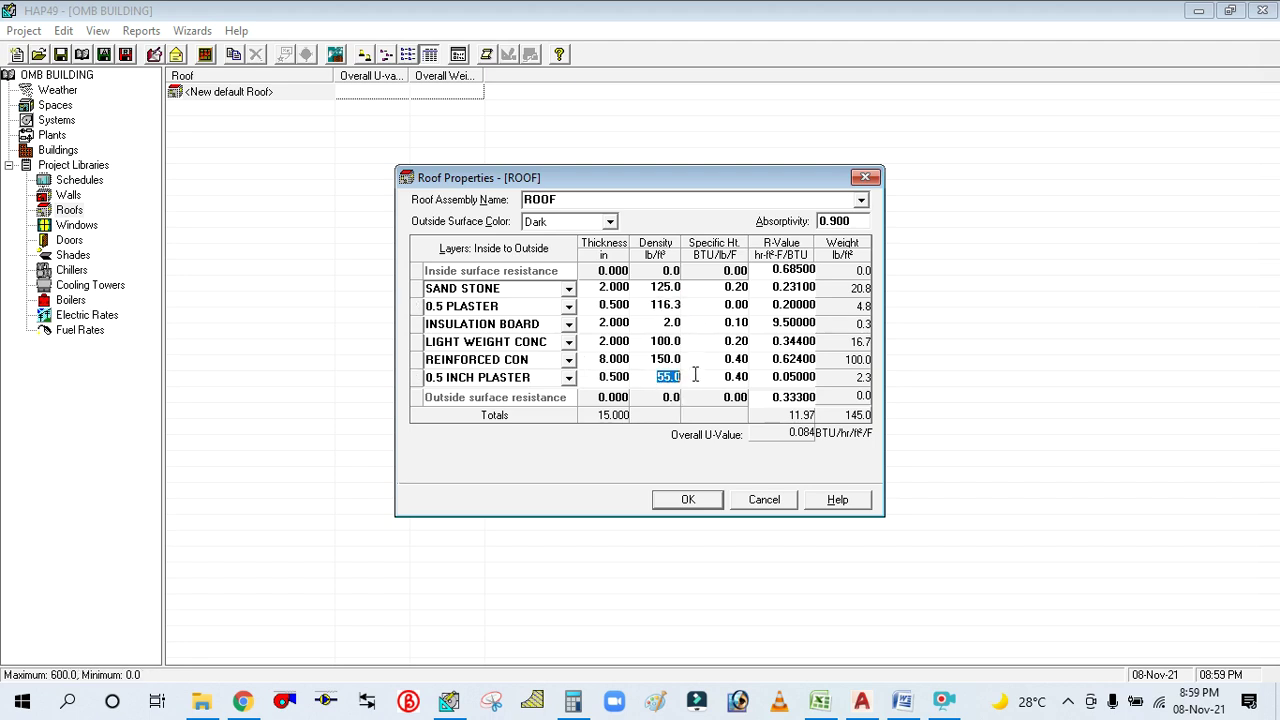
pyautogui.hotkey('ctrl', 'v')
# Look up the plaster R-value in the Excel U-Factor sheet and set the 0.5 INCH PLASTER layer's R-value to 0.2.
pyautogui.click(819, 700)
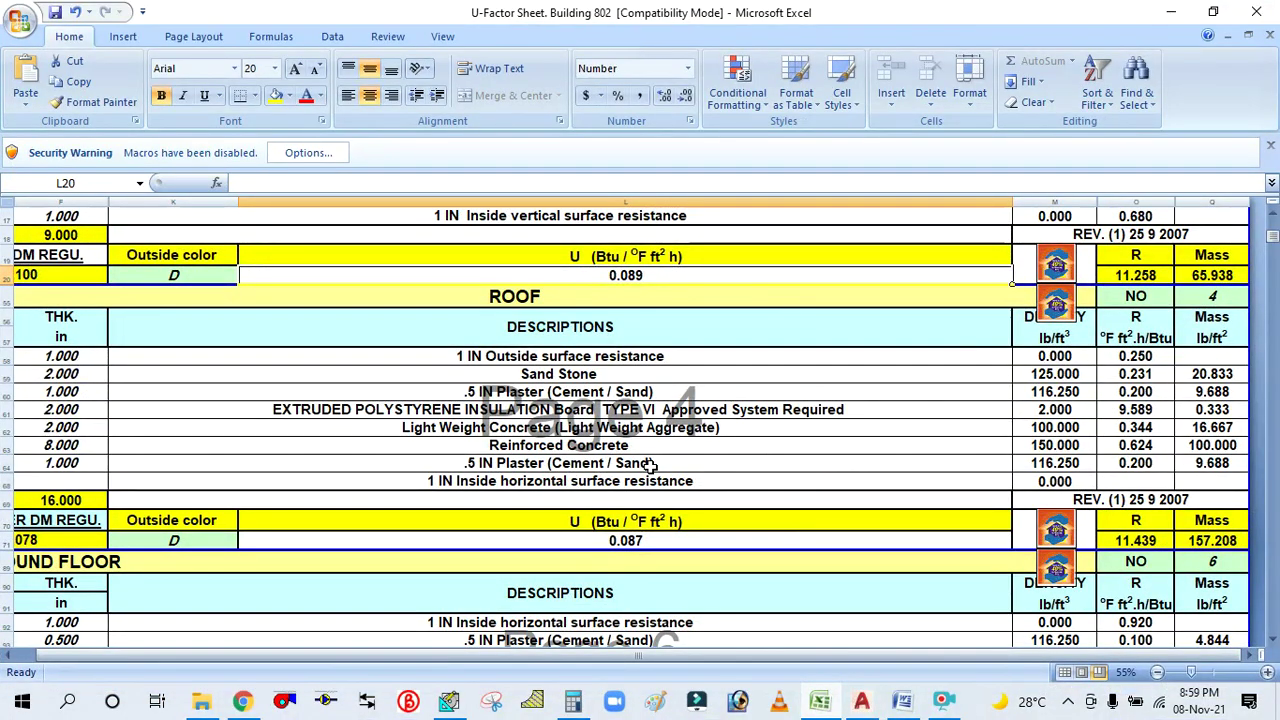
pyautogui.click(820, 700)
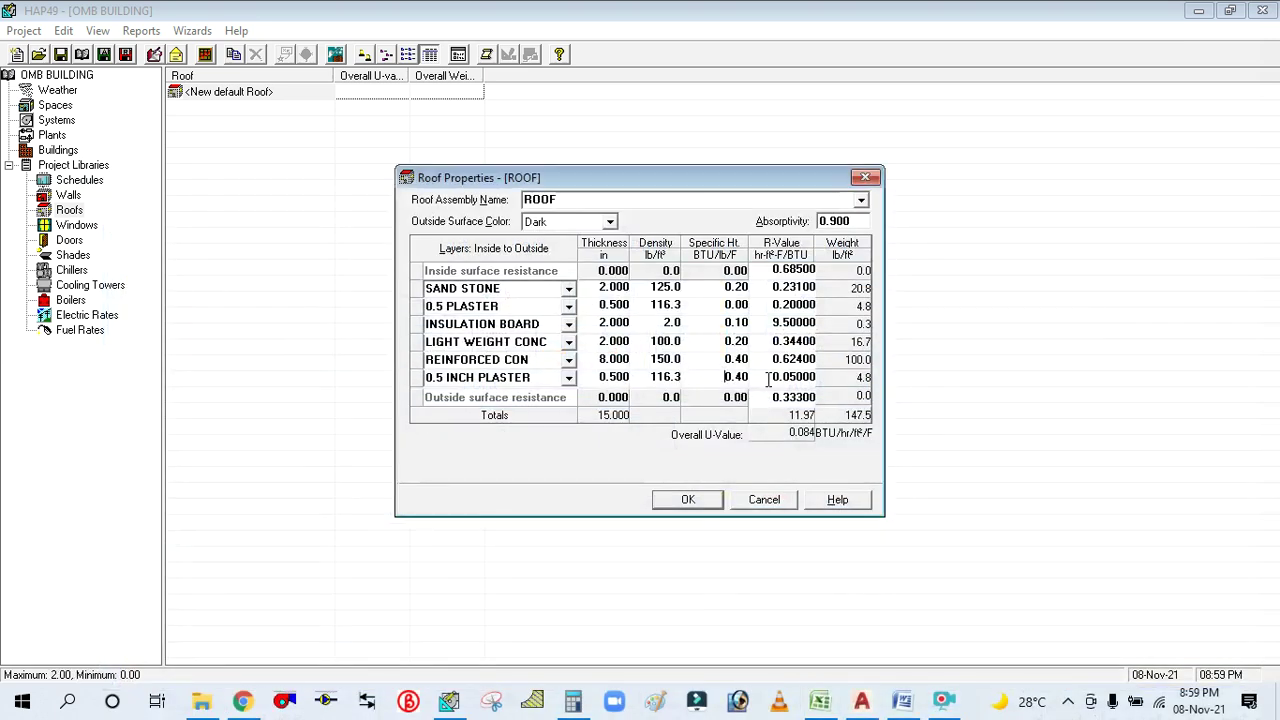
pyautogui.moveTo(768, 378); pyautogui.dragTo(887, 377)
pyautogui.write('0.')
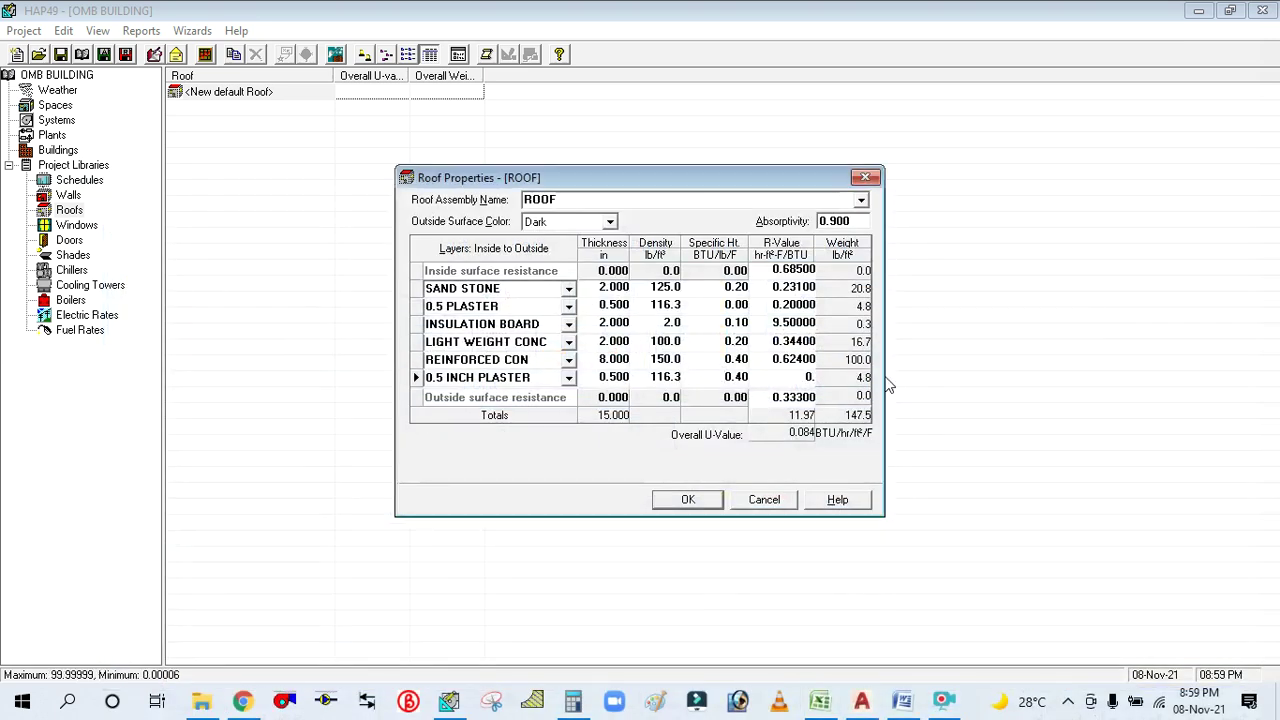
pyautogui.write('2')
pyautogui.click(616, 378)
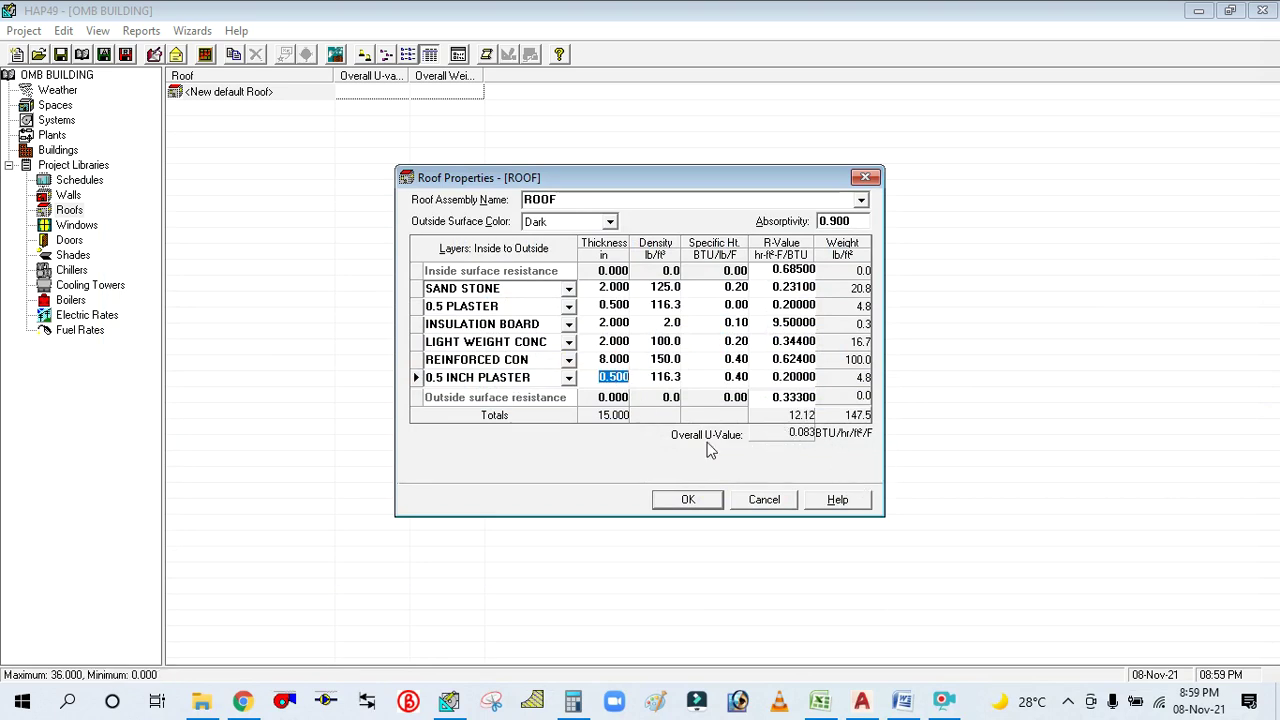
# Compare the overall U-value with the roof U-value in the Excel sheet, then set the INSULATION BOARD layer's R-value to 8.
pyautogui.click(819, 701)
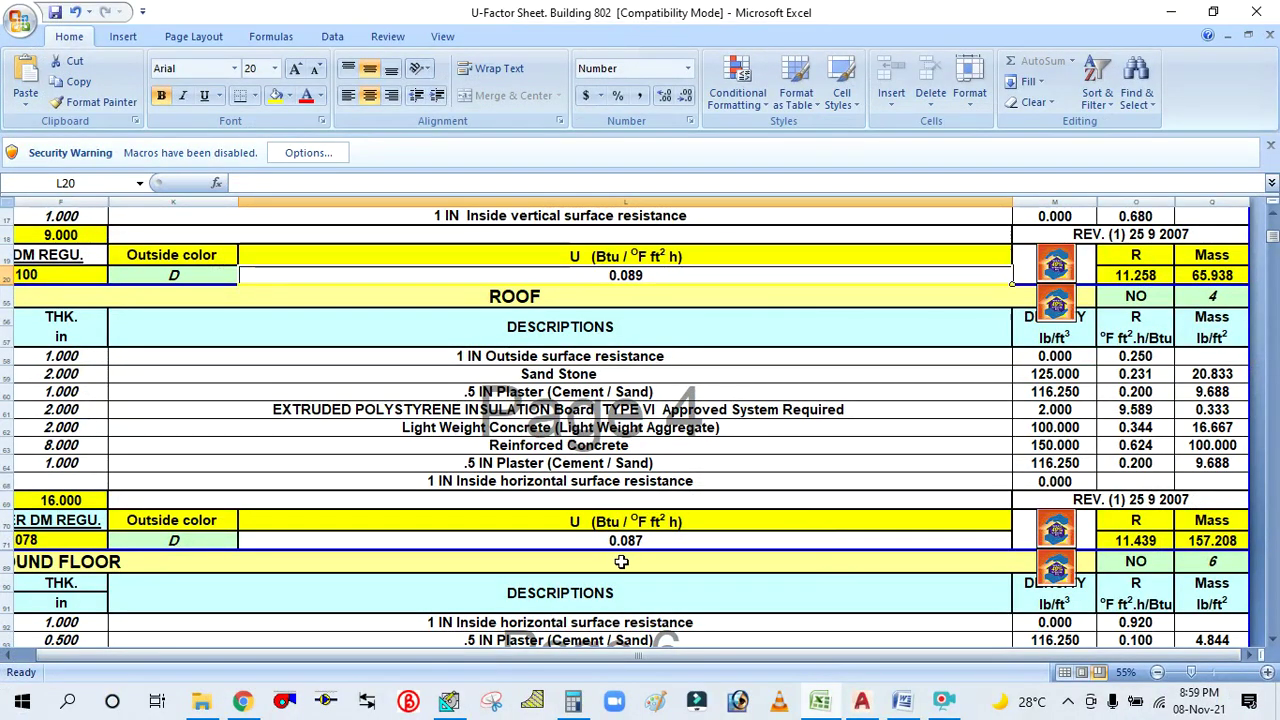
pyautogui.click(819, 701)
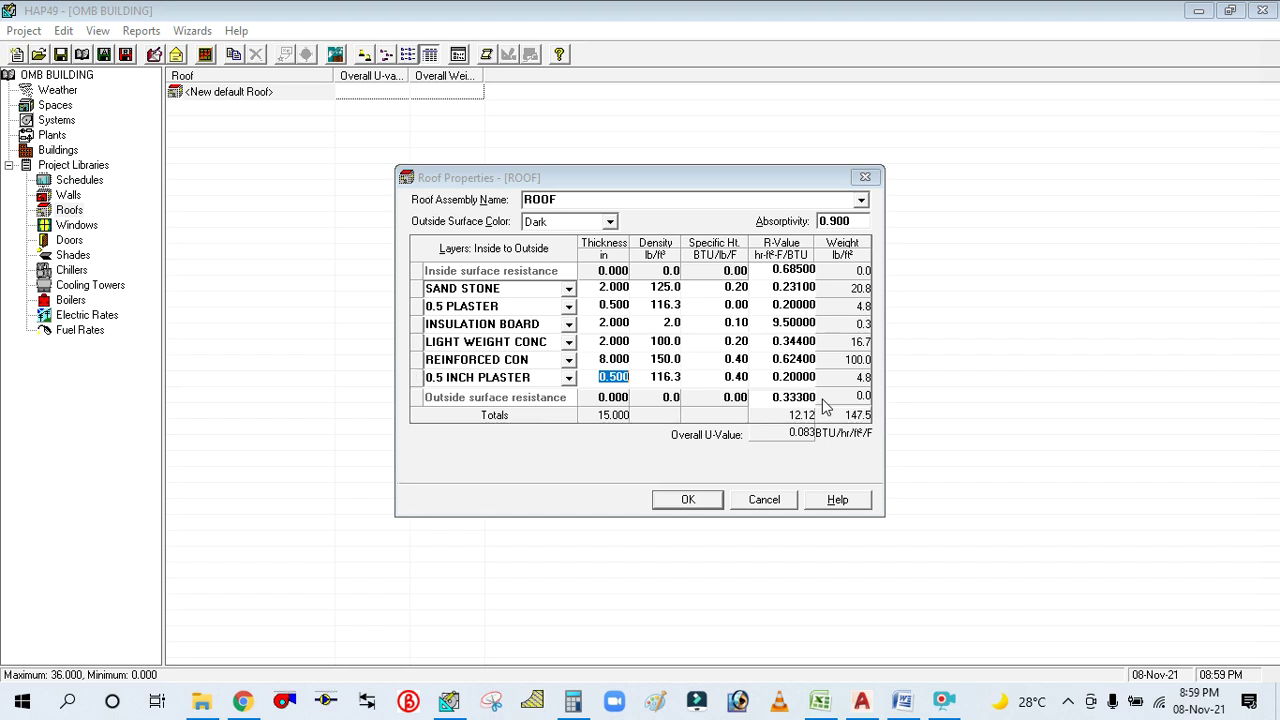
pyautogui.click(775, 322)
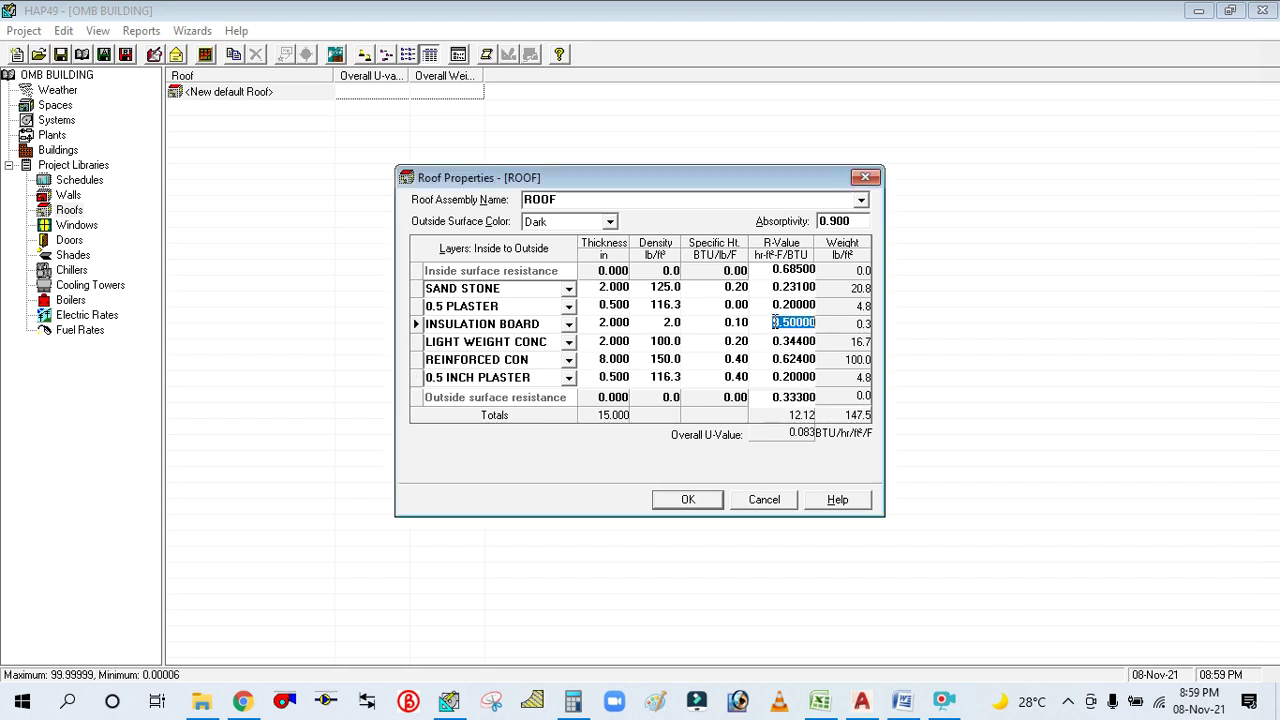
pyautogui.write('8')
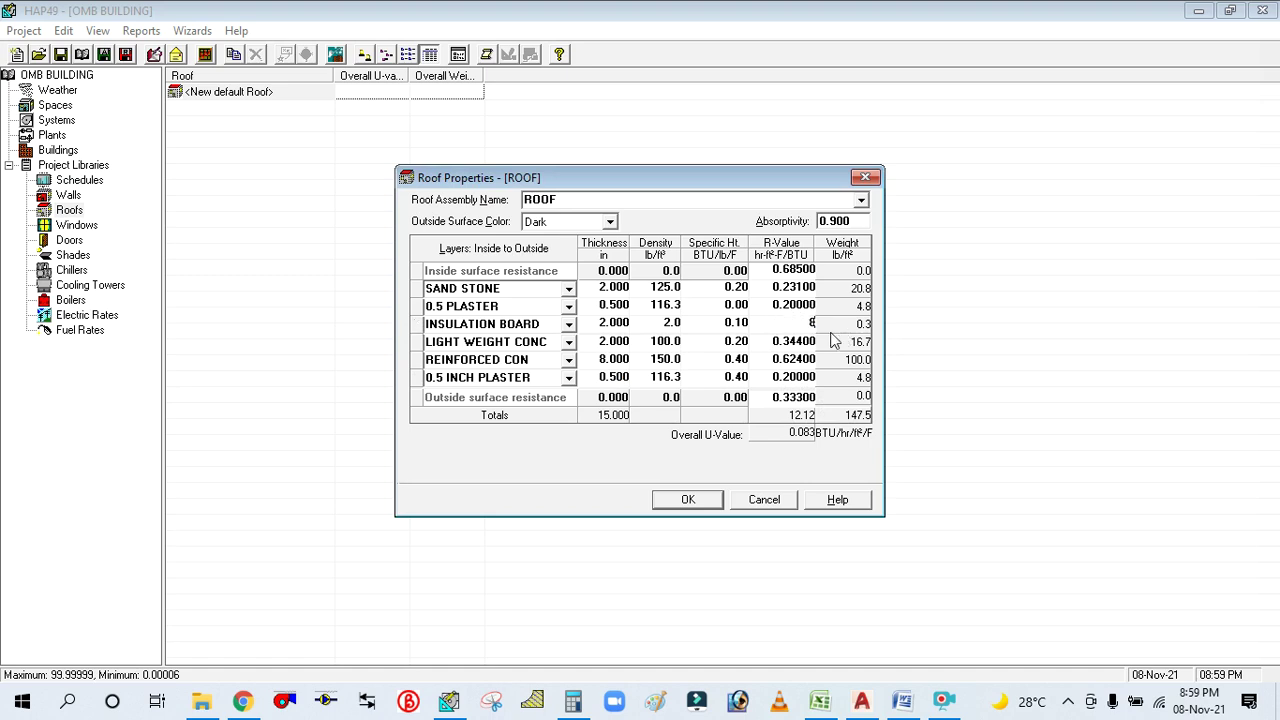
pyautogui.click(775, 341)
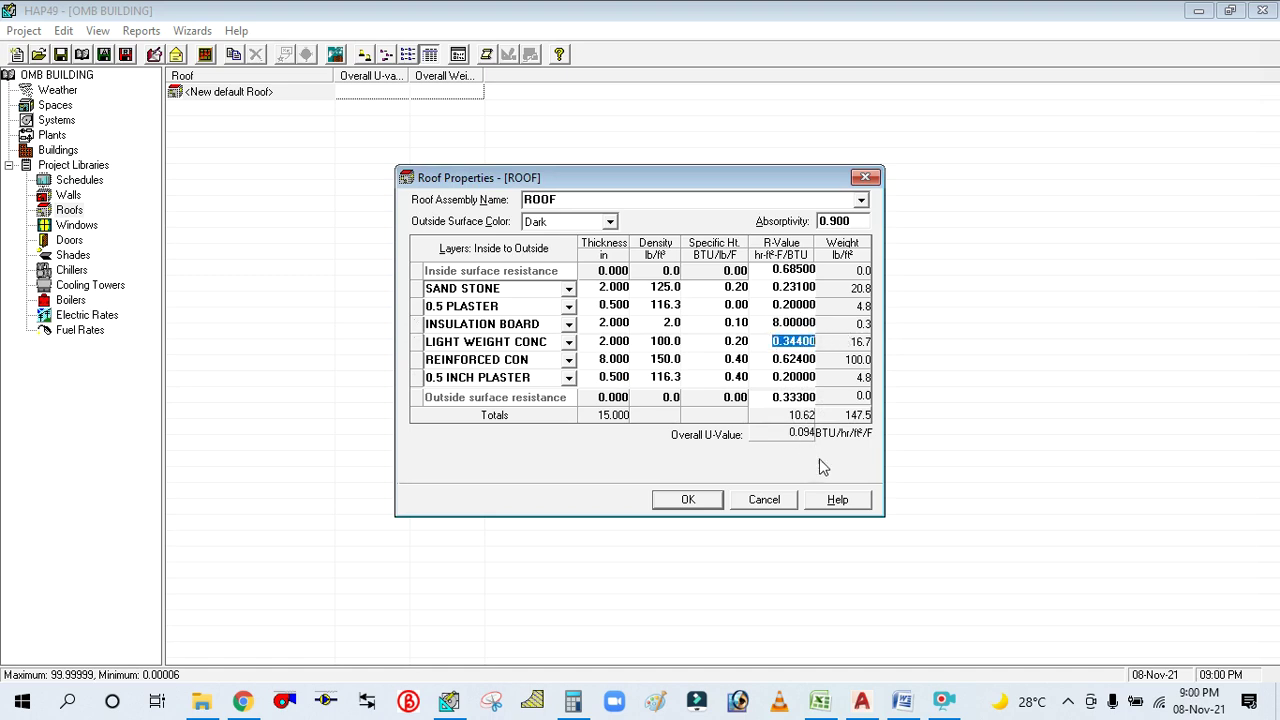
# Recheck the roof U-value in the Excel sheet and set the INSULATION BOARD layer's R-value to 8.5.
pyautogui.click(822, 702)
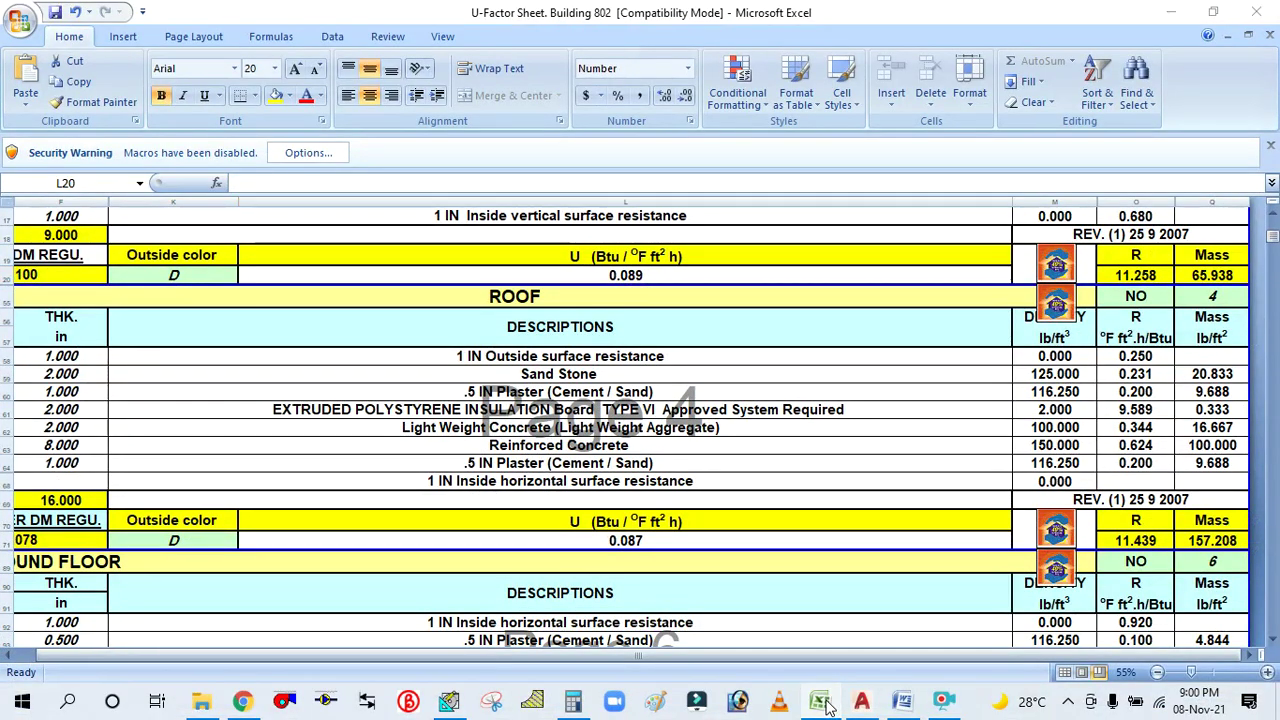
pyautogui.click(824, 704)
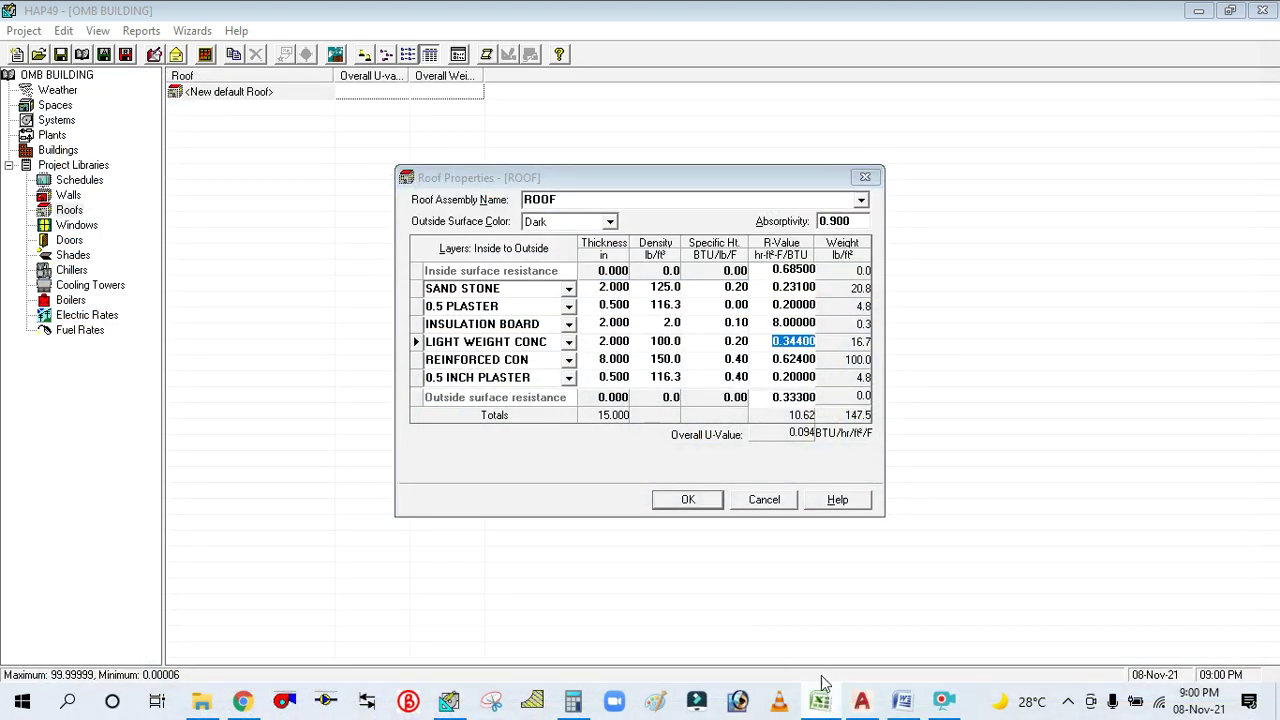
pyautogui.click(776, 321)
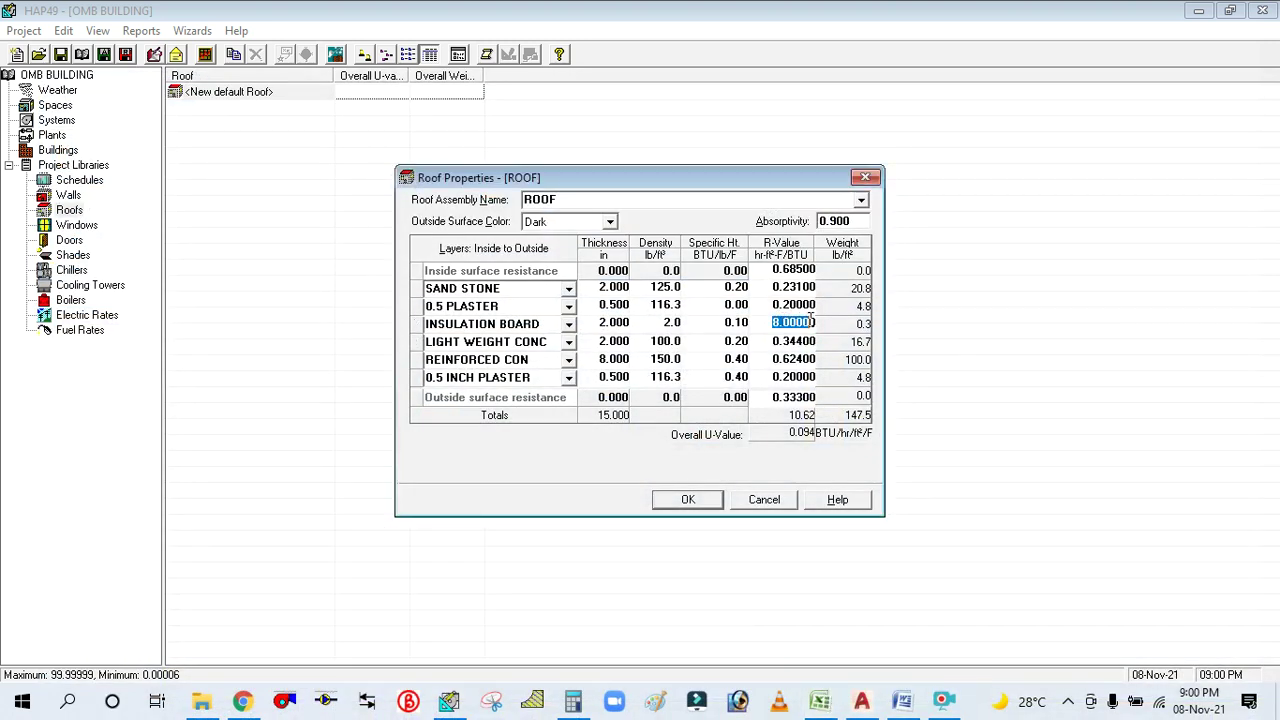
pyautogui.write('80')
pyautogui.press('Left')
pyautogui.write('5')
pyautogui.click(769, 343)
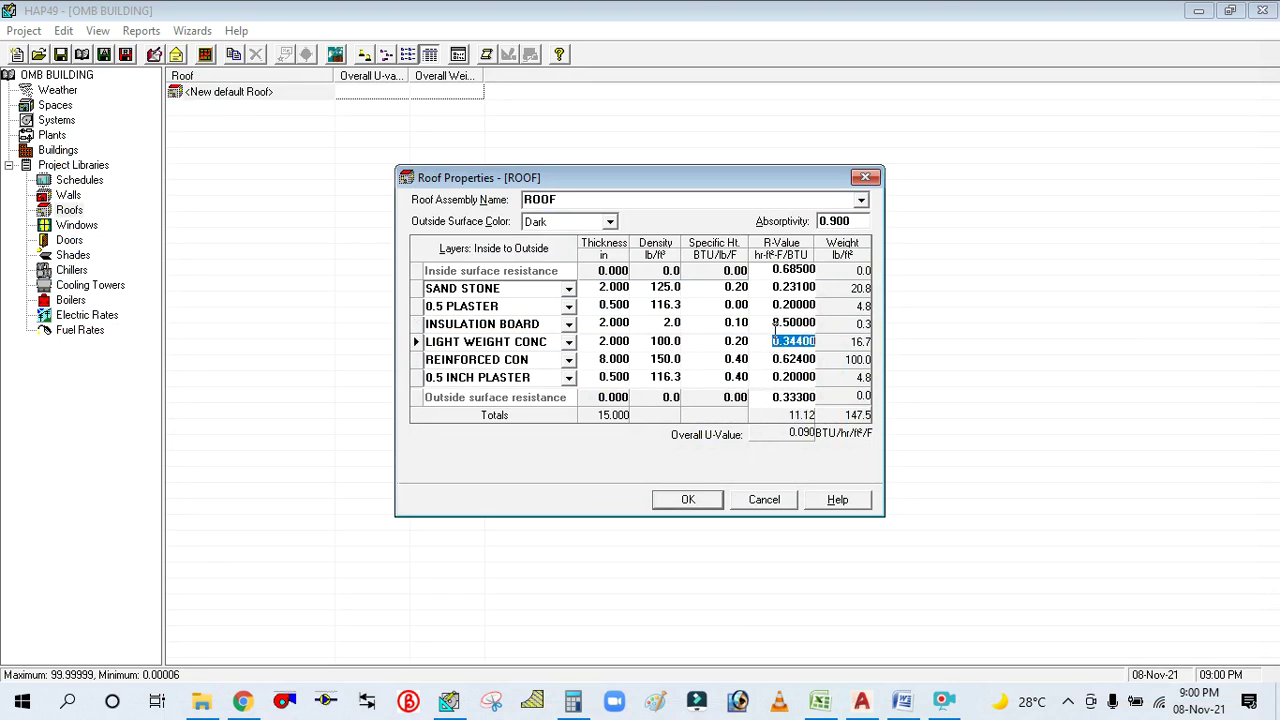
# Set the INSULATION BOARD layer's R-value to 9.
pyautogui.moveTo(773, 322); pyautogui.dragTo(820, 323)
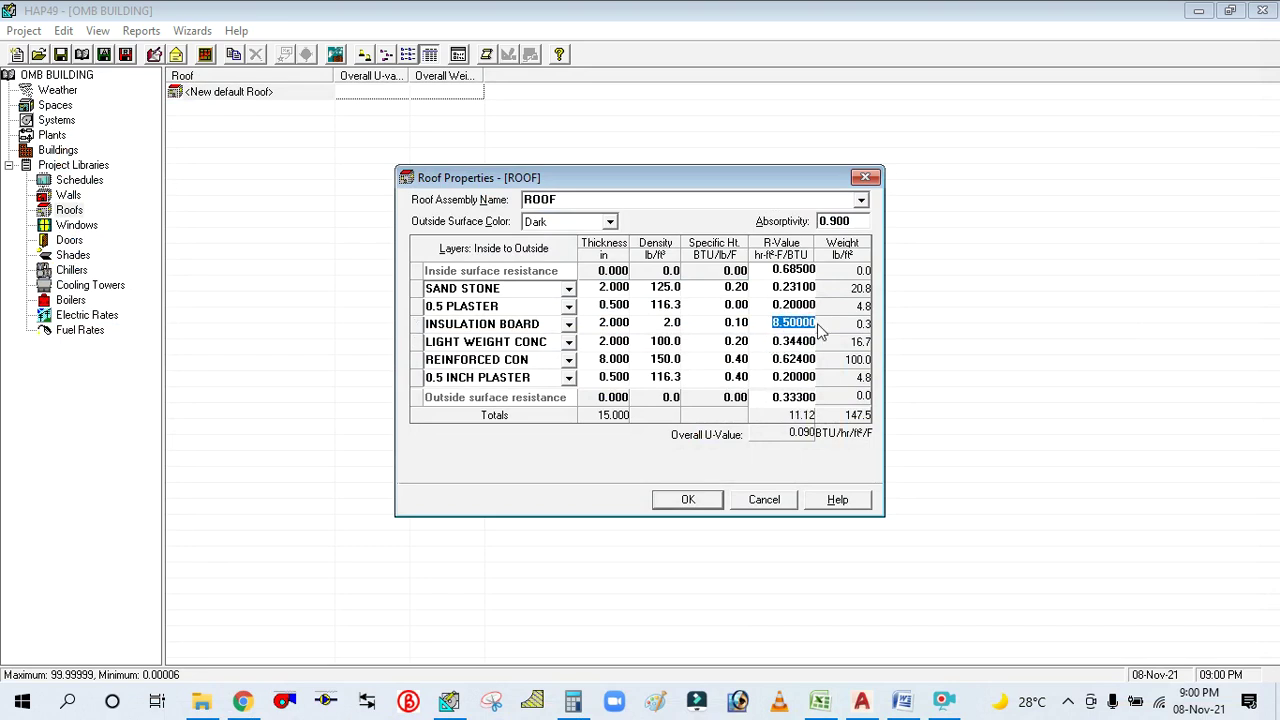
pyautogui.write('9')
pyautogui.press('Return')
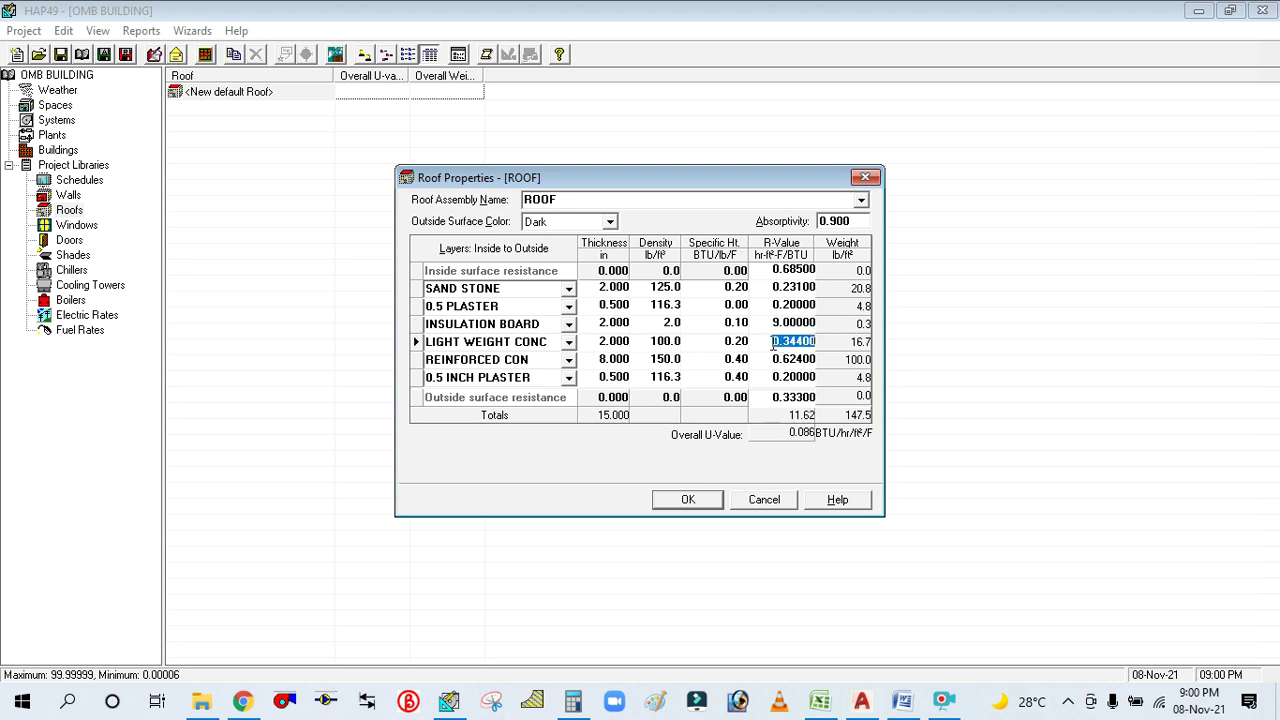
# Check the overall U-value against the roof U-value in the Excel sheet and save the ROOF assembly.
pyautogui.click(819, 700)
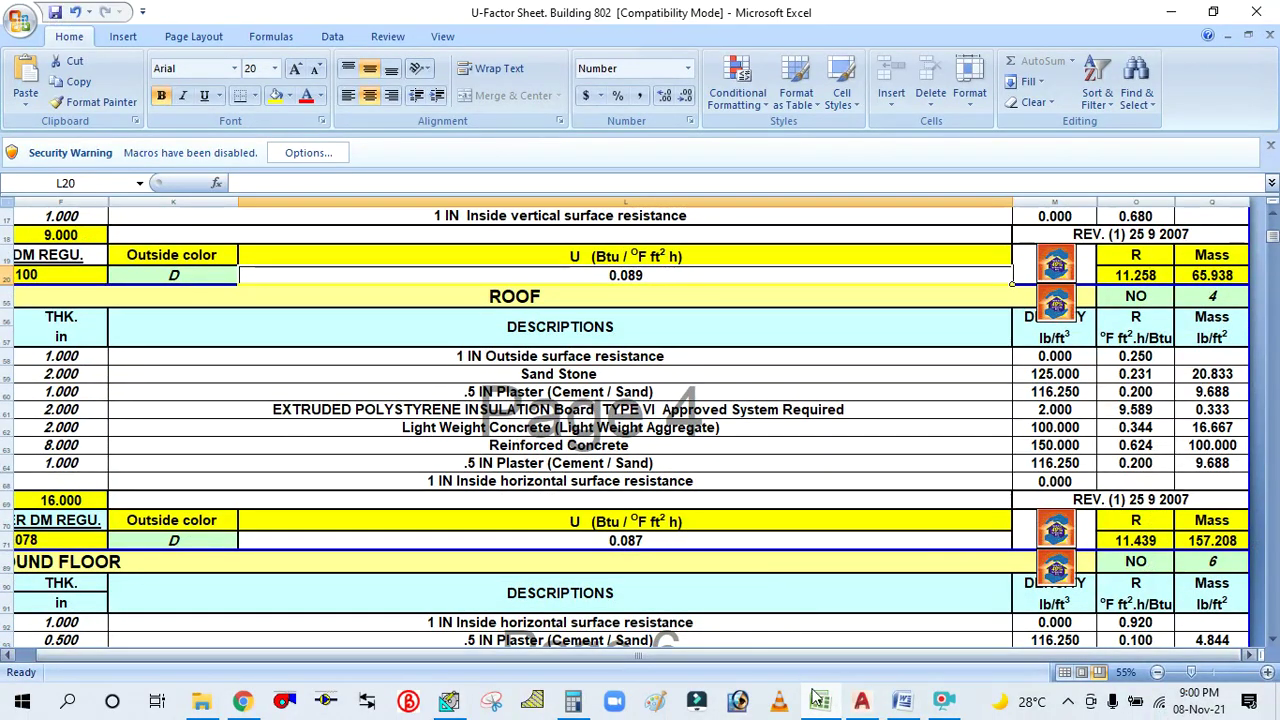
pyautogui.hotkey('alt', 'Tab')
pyautogui.click(690, 500)
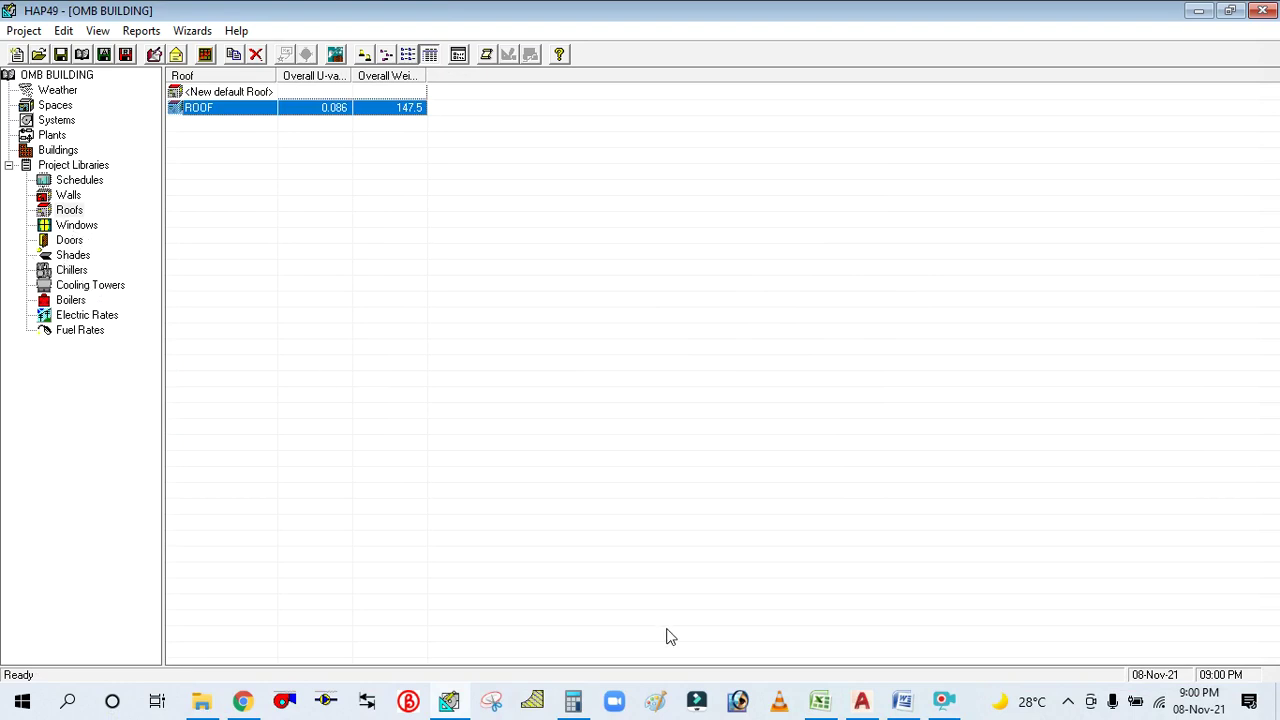
# Start a new default door in the project's Doors library.
pyautogui.click(64, 243)
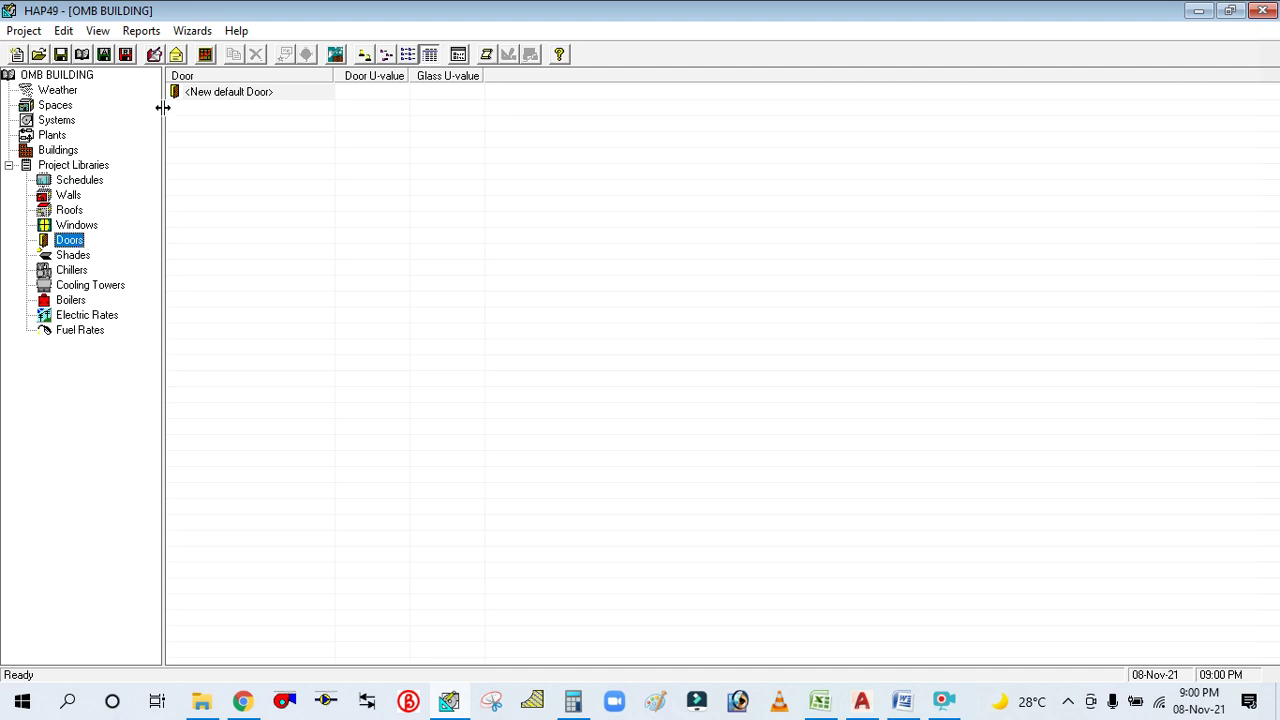
pyautogui.doubleClick(217, 92)
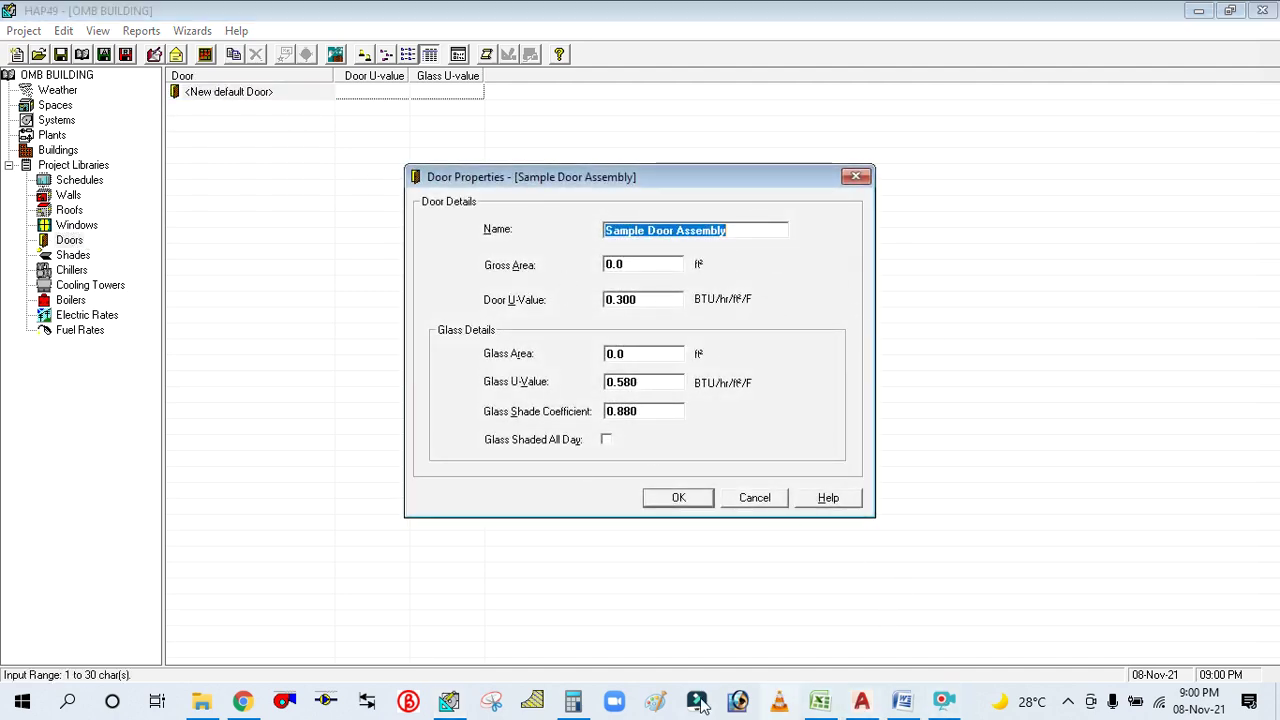
# Switch to the architectural plan in AutoCAD and examine door D1 in the dining hall and the door and window schedule.
pyautogui.click(862, 703)
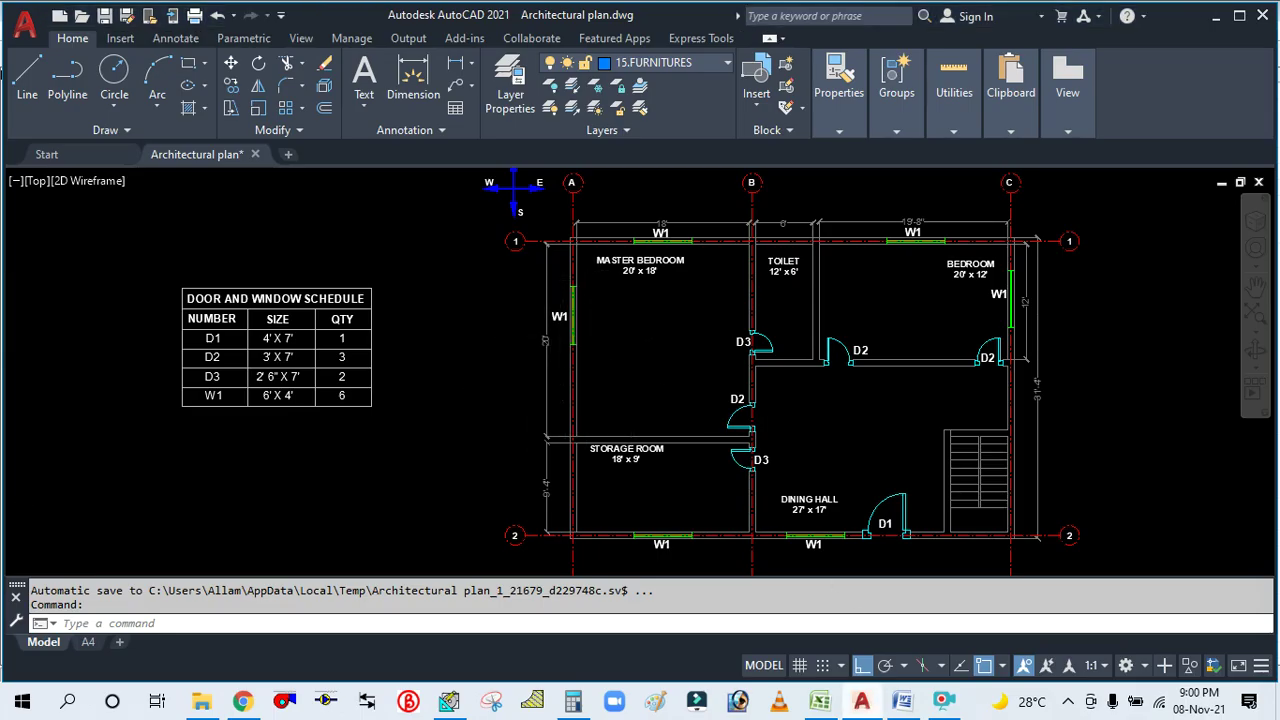
pyautogui.scroll(-3, 597, 289)
pyautogui.scroll(3, 625, 403)
pyautogui.scroll(2, 820, 429)
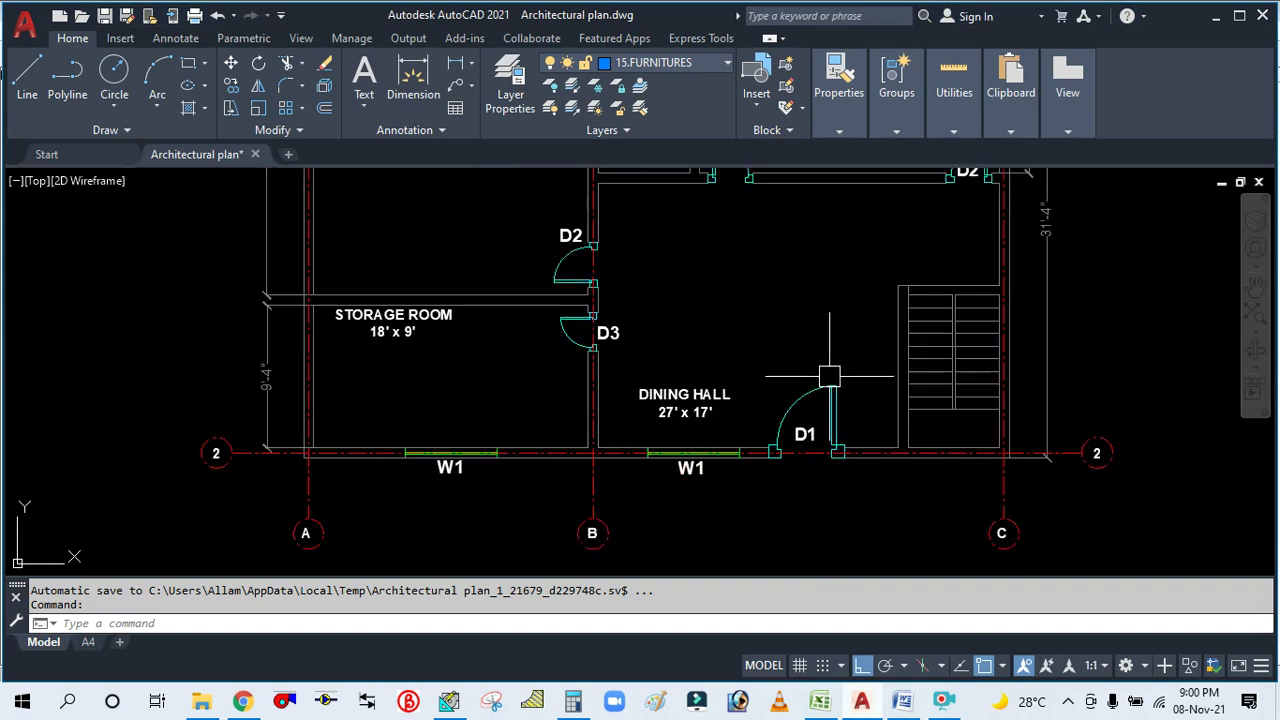
pyautogui.scroll(-2, 823, 380)
pyautogui.scroll(2, 740, 320)
pyautogui.scroll(2, 737, 314)
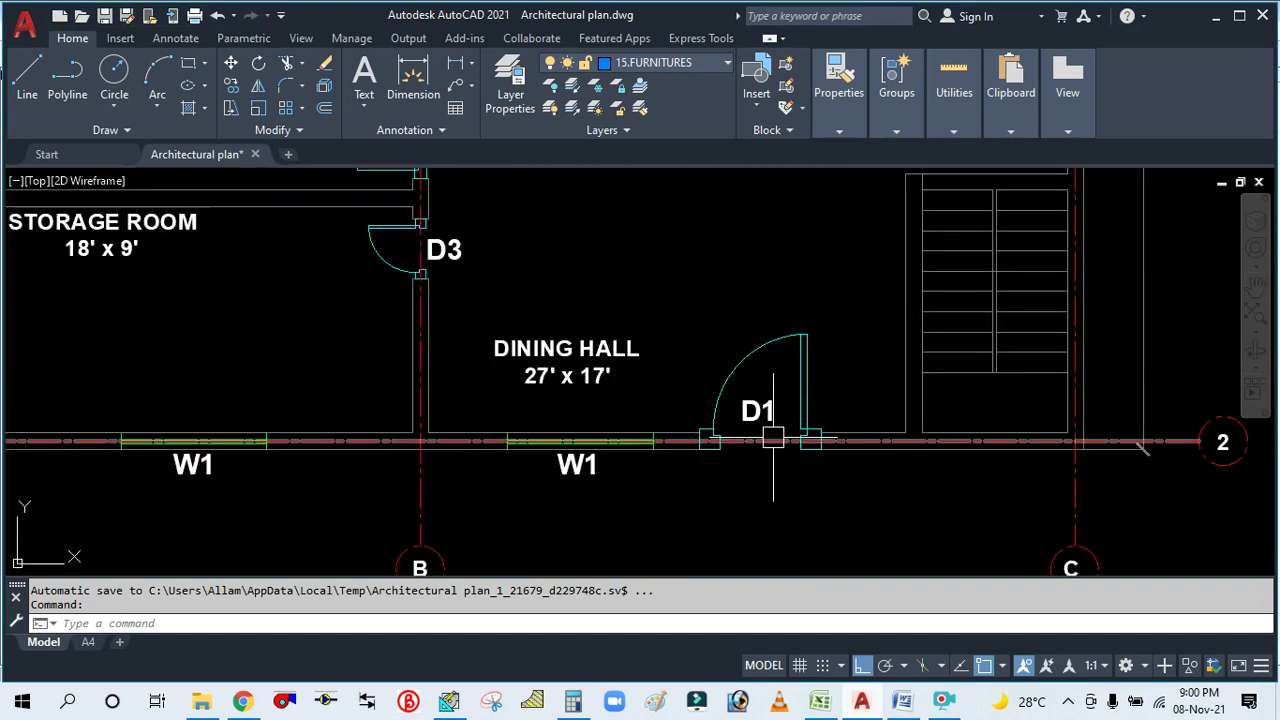
pyautogui.scroll(-4, 749, 366)
pyautogui.scroll(2, 131, 287)
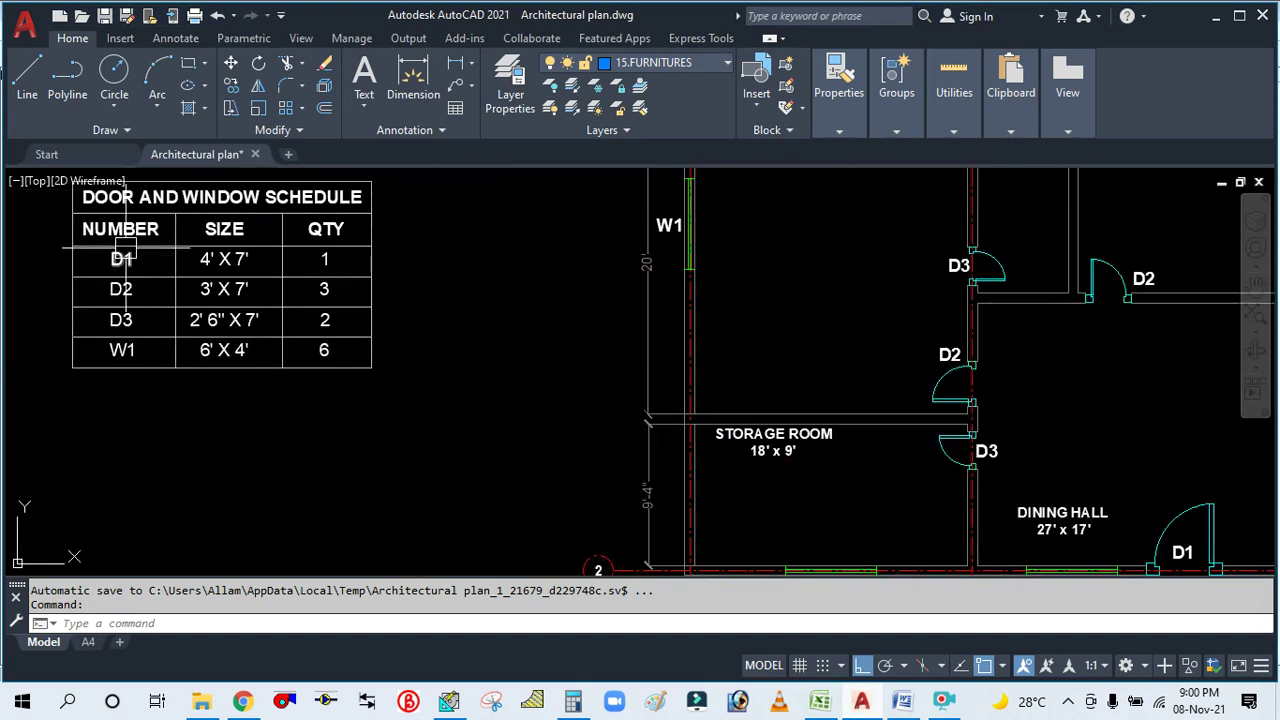
pyautogui.scroll(-2, 509, 404)
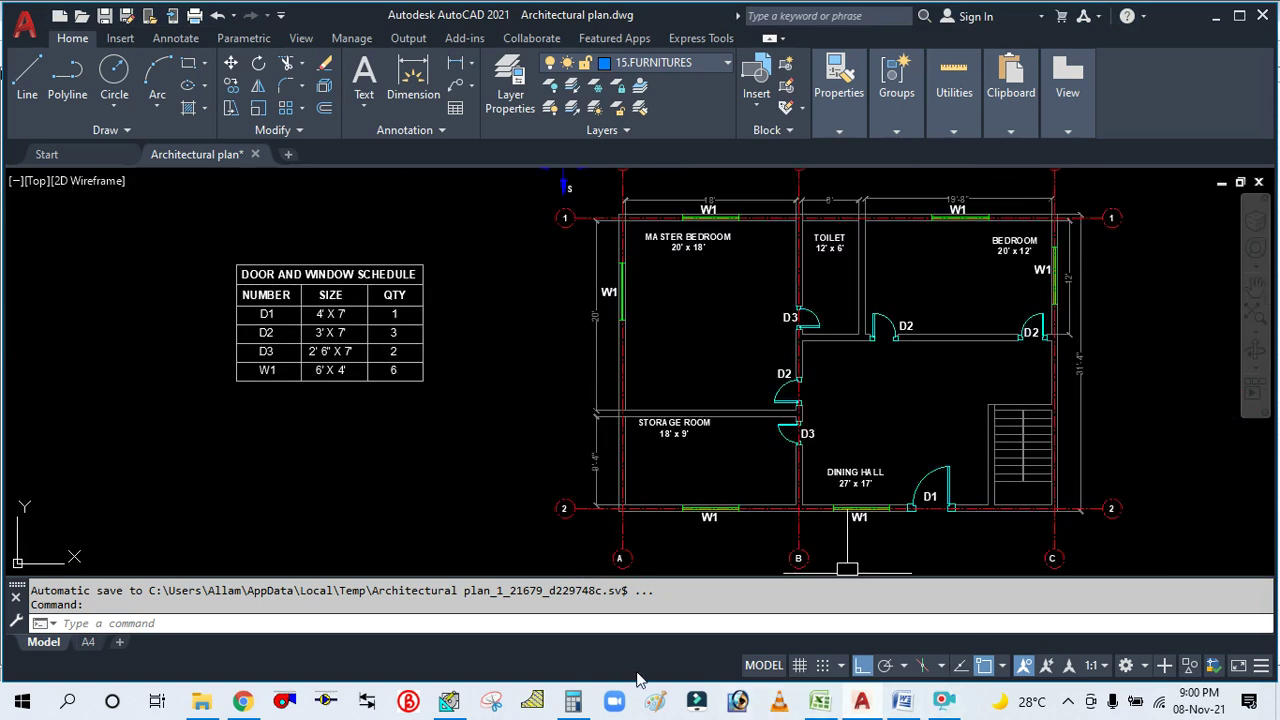
# Return to HAP and name the new door assembly D1.
pyautogui.click(448, 701)
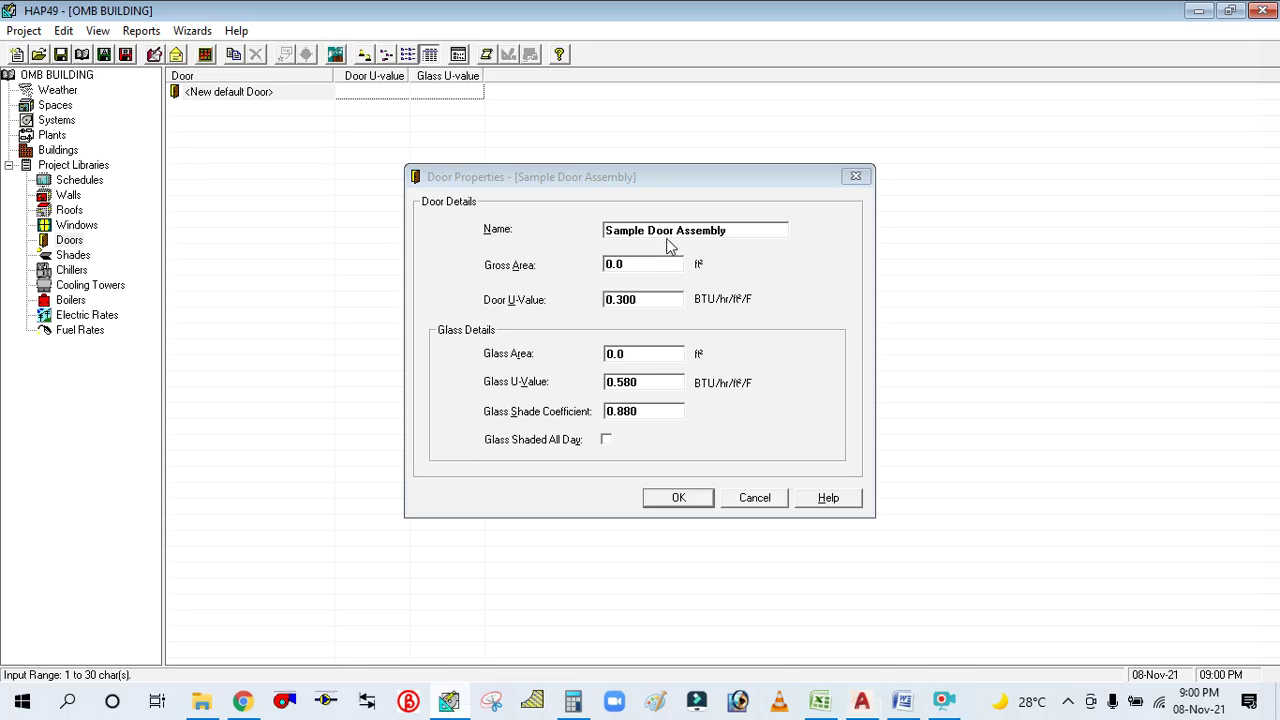
pyautogui.moveTo(743, 228); pyautogui.dragTo(606, 230)
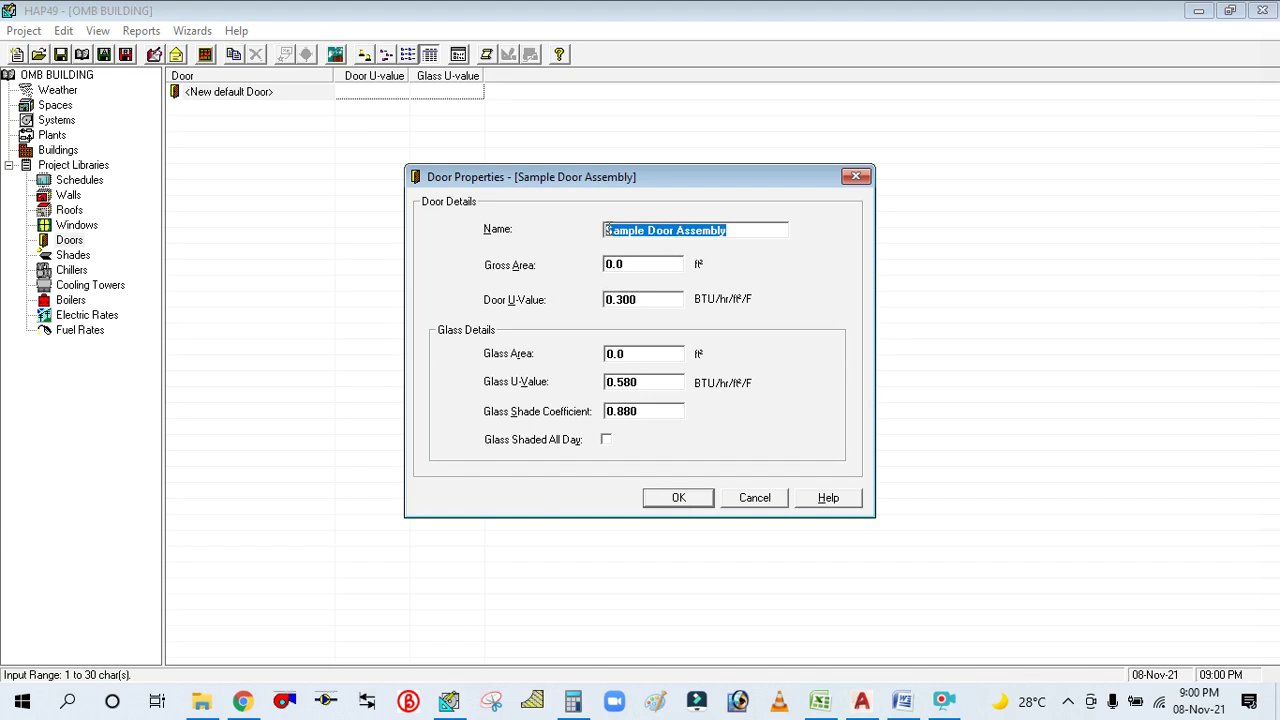
pyautogui.write('D1')
pyautogui.press('Tab')
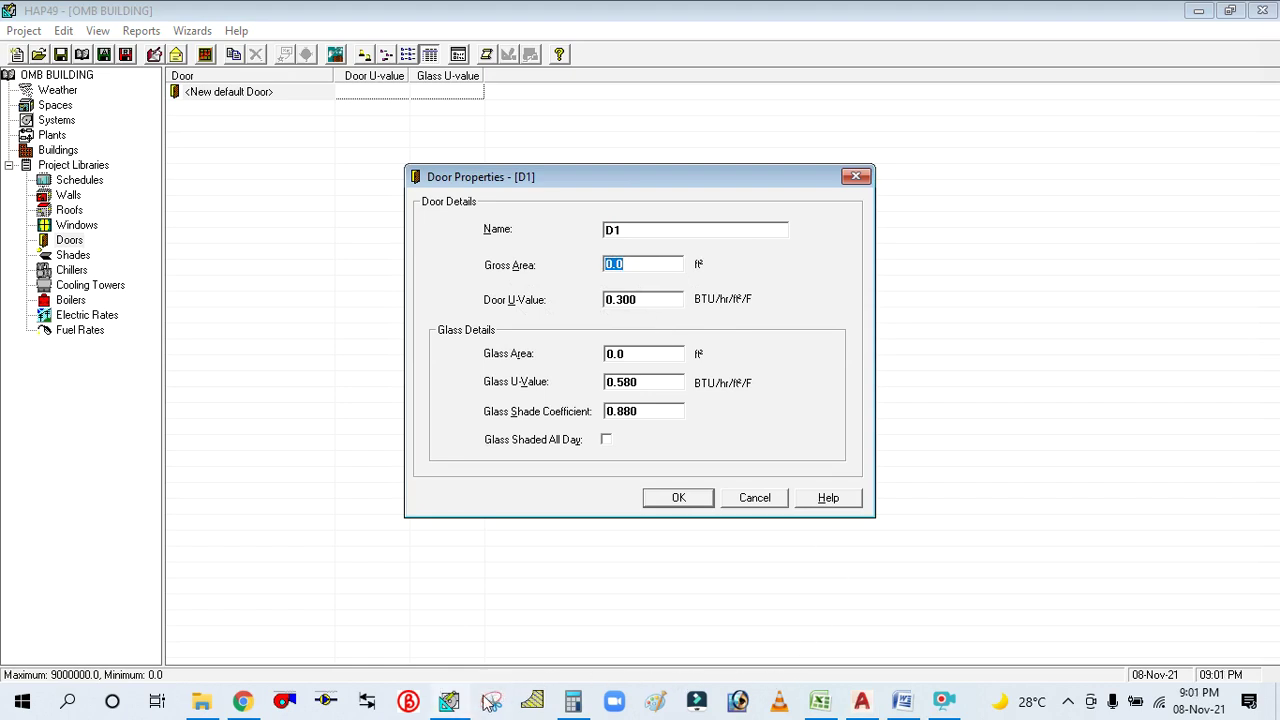
# Check door D1's size in the AutoCAD door and window schedule and multiply 4 by 7 in Calculator for its area.
pyautogui.click(868, 704)
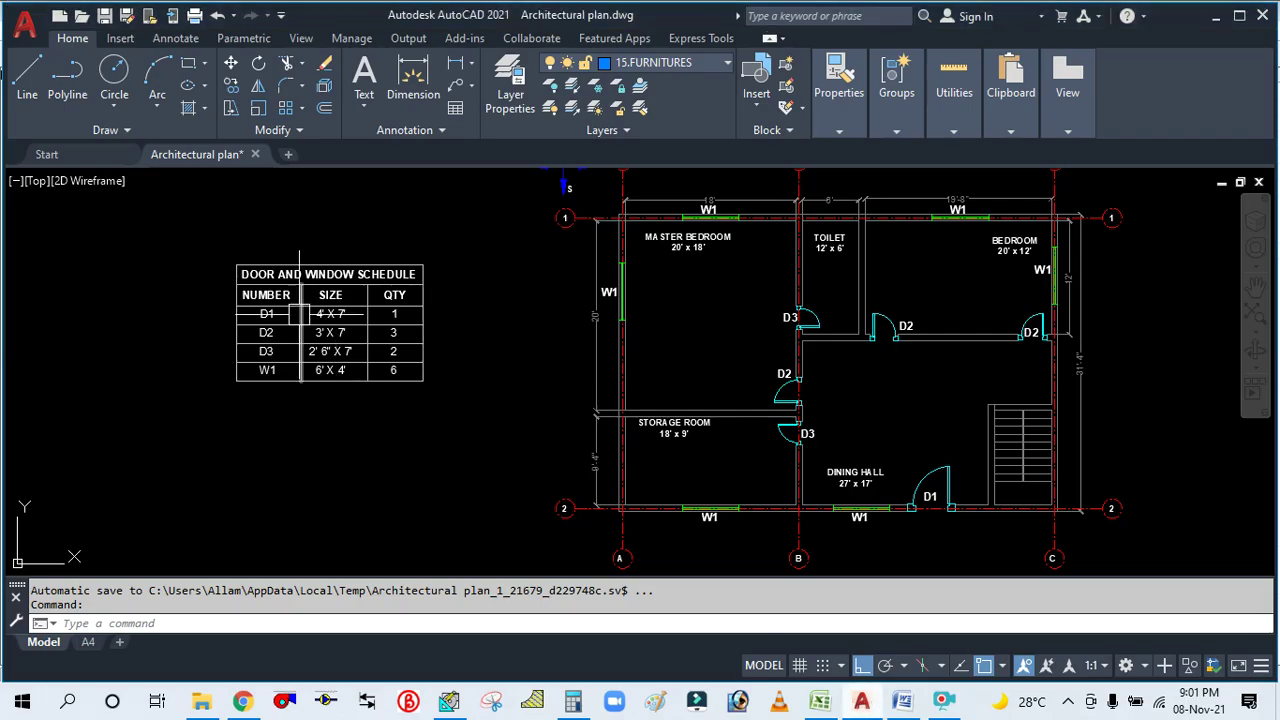
pyautogui.scroll(2, 300, 313)
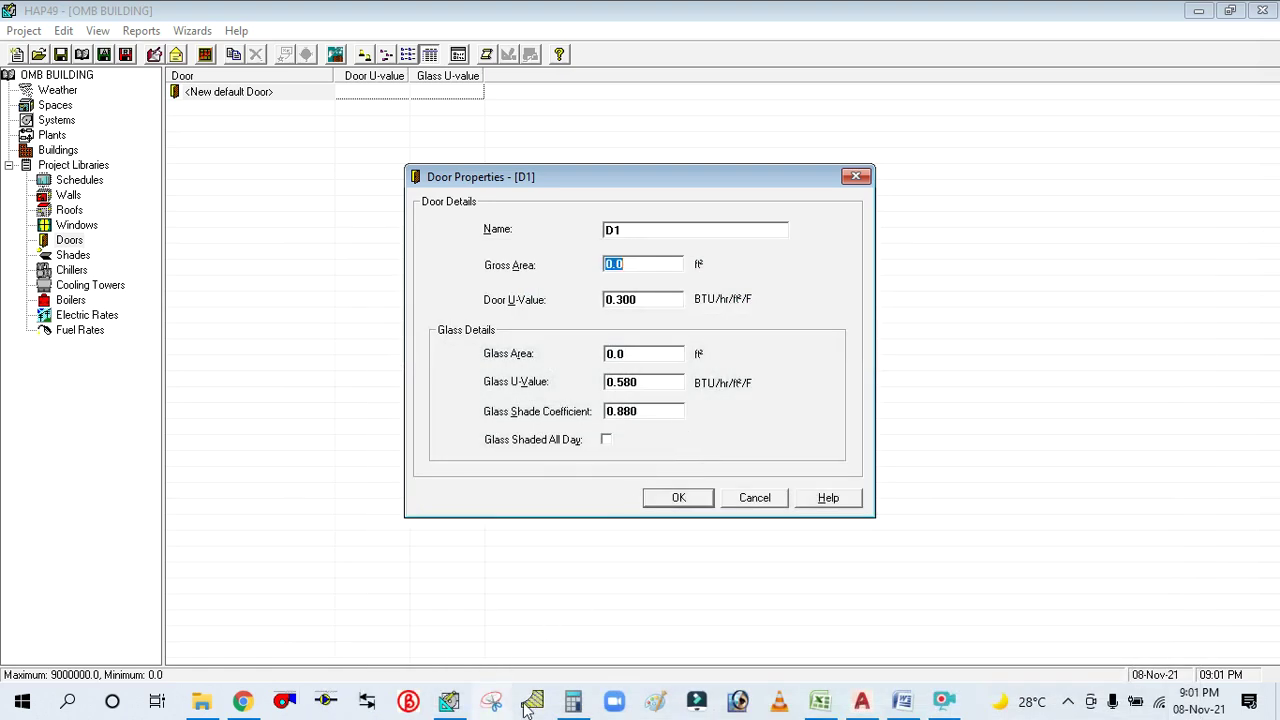
pyautogui.click(573, 702)
pyautogui.click(921, 296)
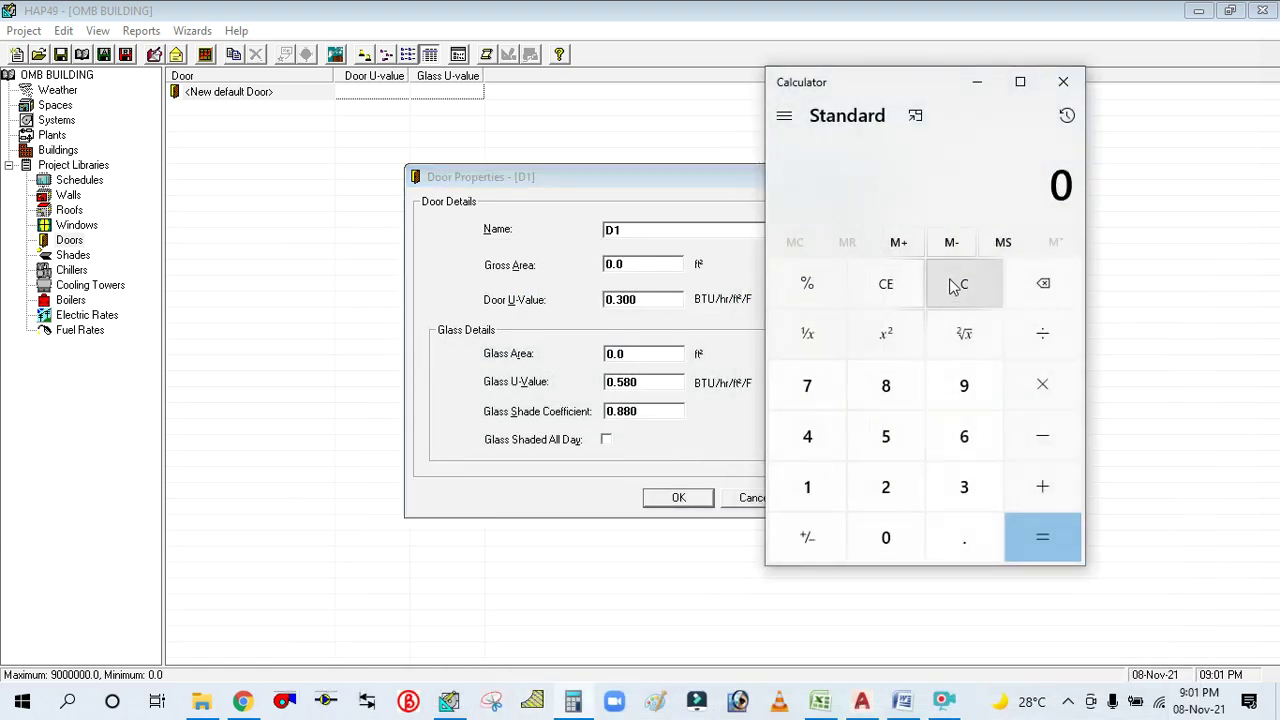
pyautogui.click(808, 434)
pyautogui.click(1024, 399)
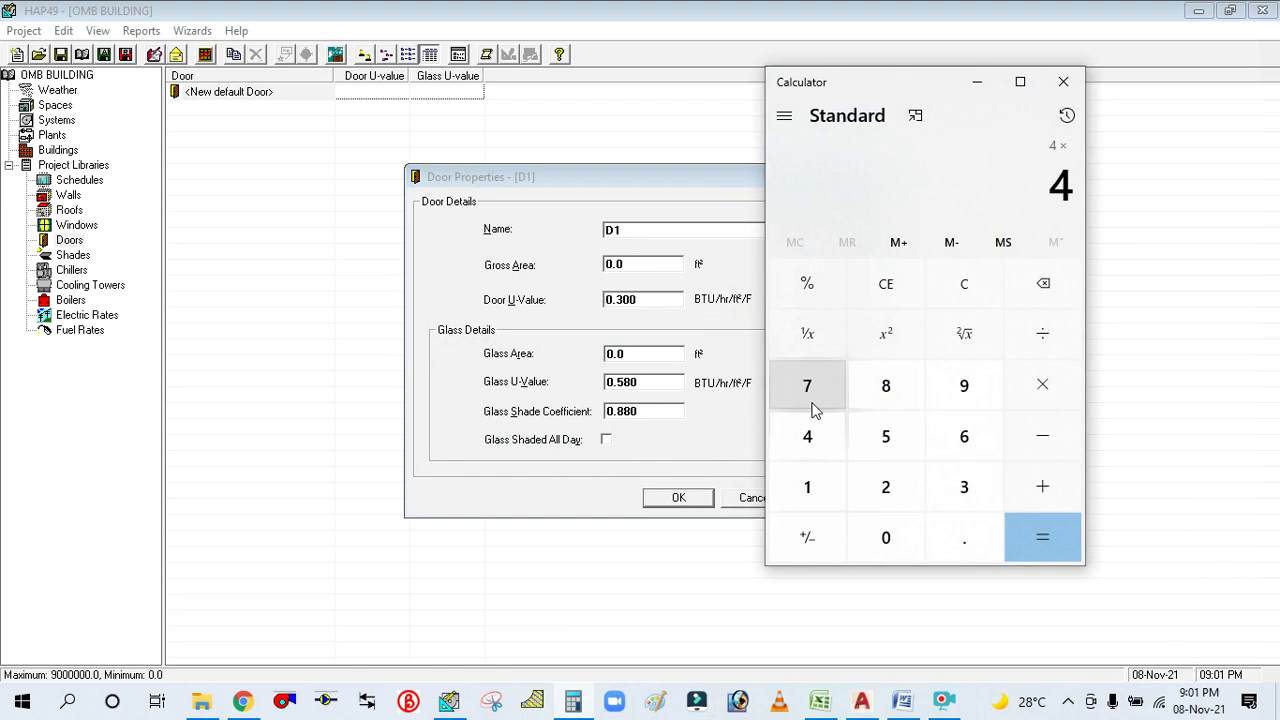
pyautogui.click(808, 388)
pyautogui.click(1018, 534)
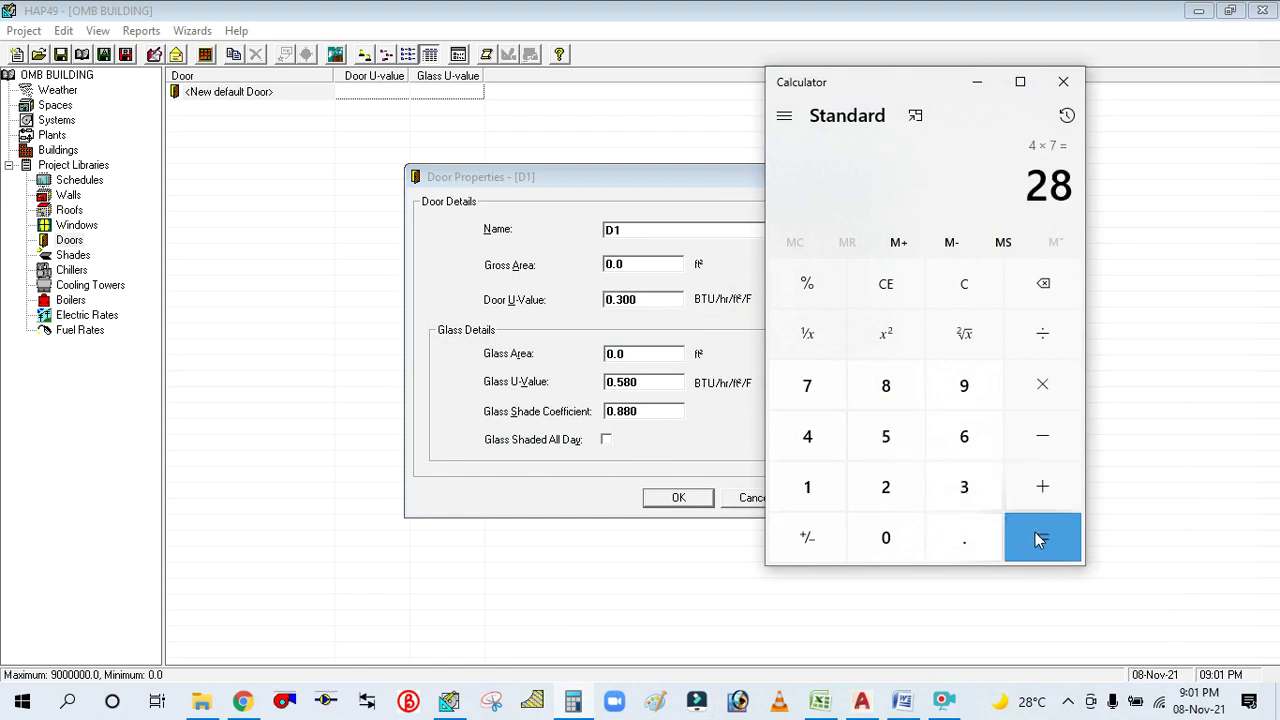
pyautogui.click(977, 85)
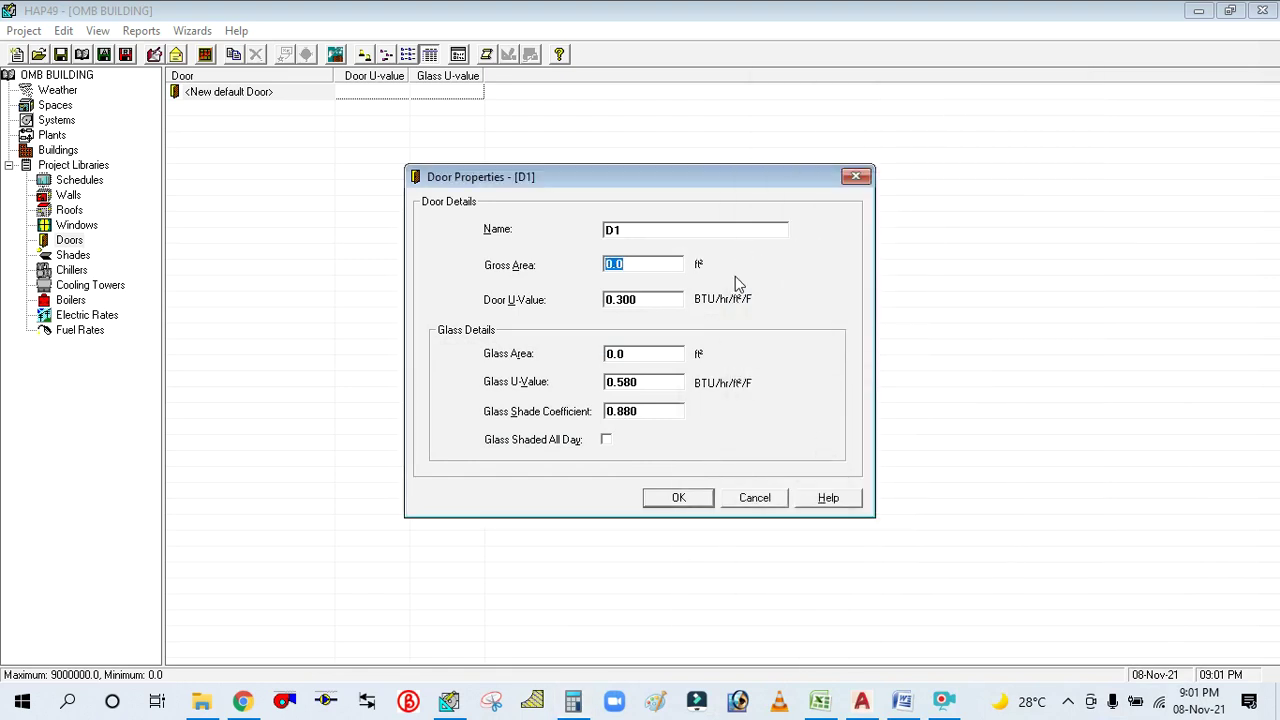
# Set door D1's gross area to 28 ft² in HAP and save the door assembly.
pyautogui.write('28')
pyautogui.press('Tab')
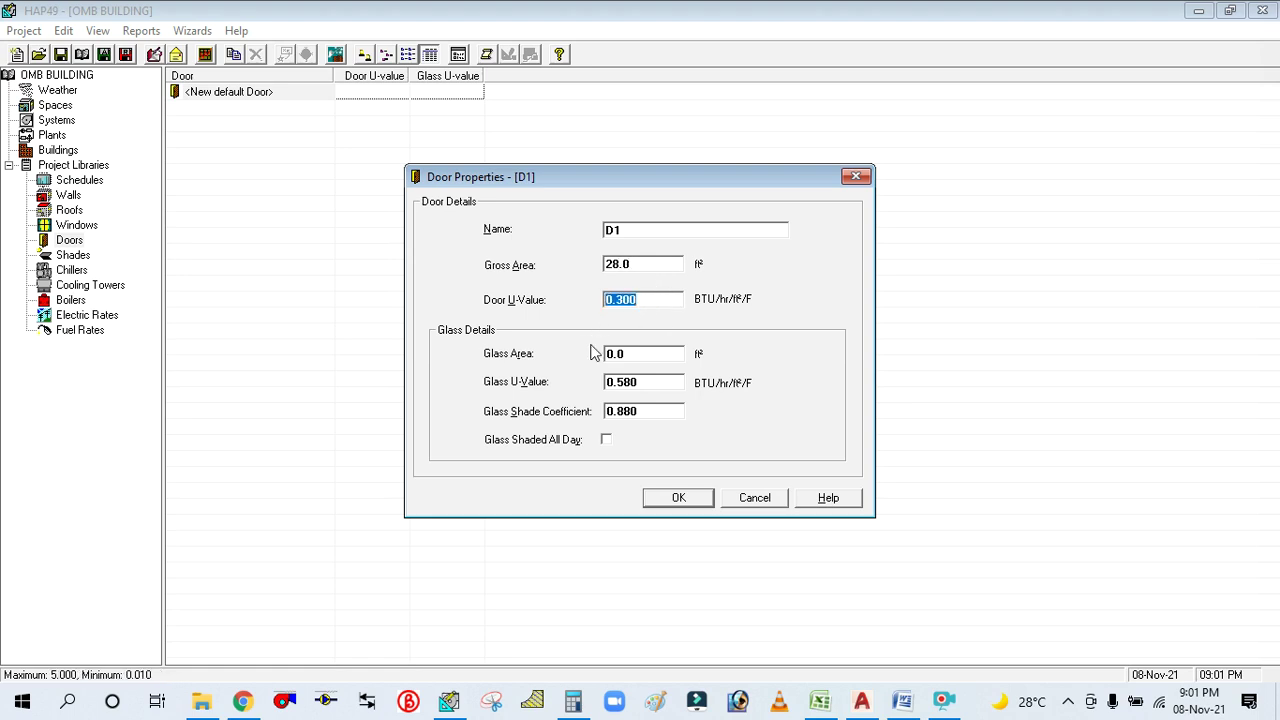
pyautogui.click(681, 498)
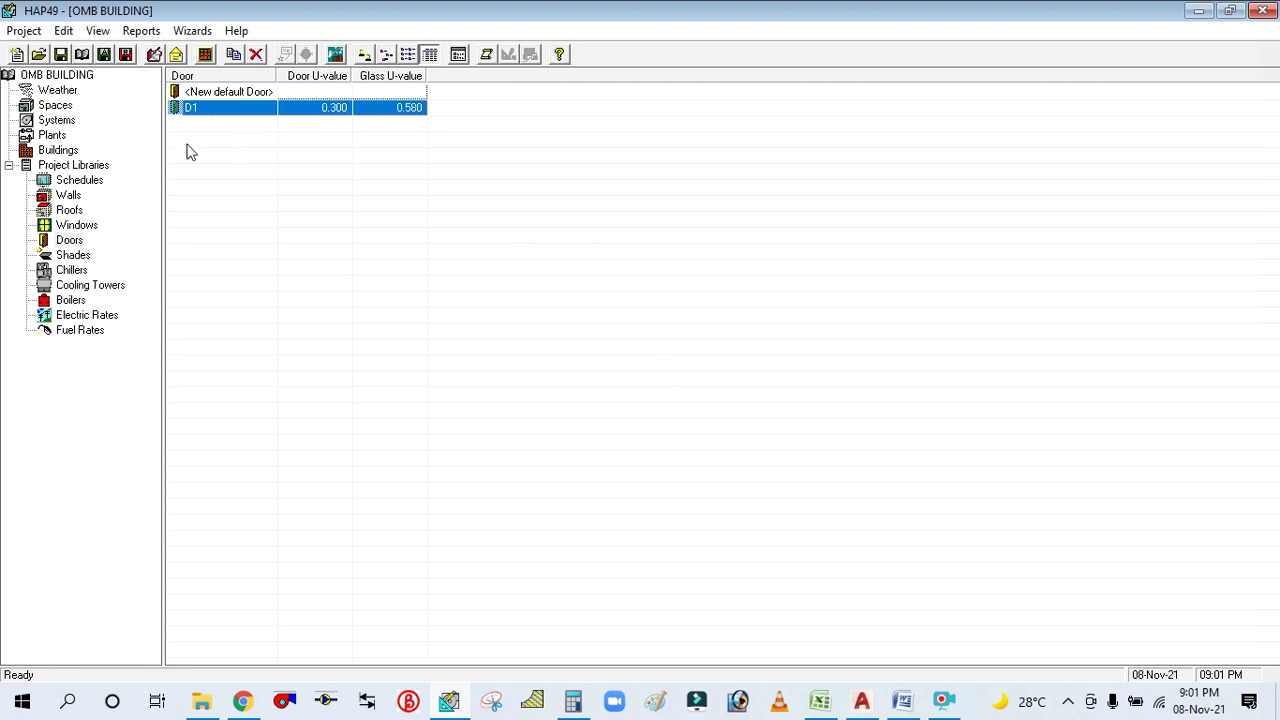
# Reopen door D1's properties, review its door U-value, and accept the door without edits.
pyautogui.doubleClick(187, 107)
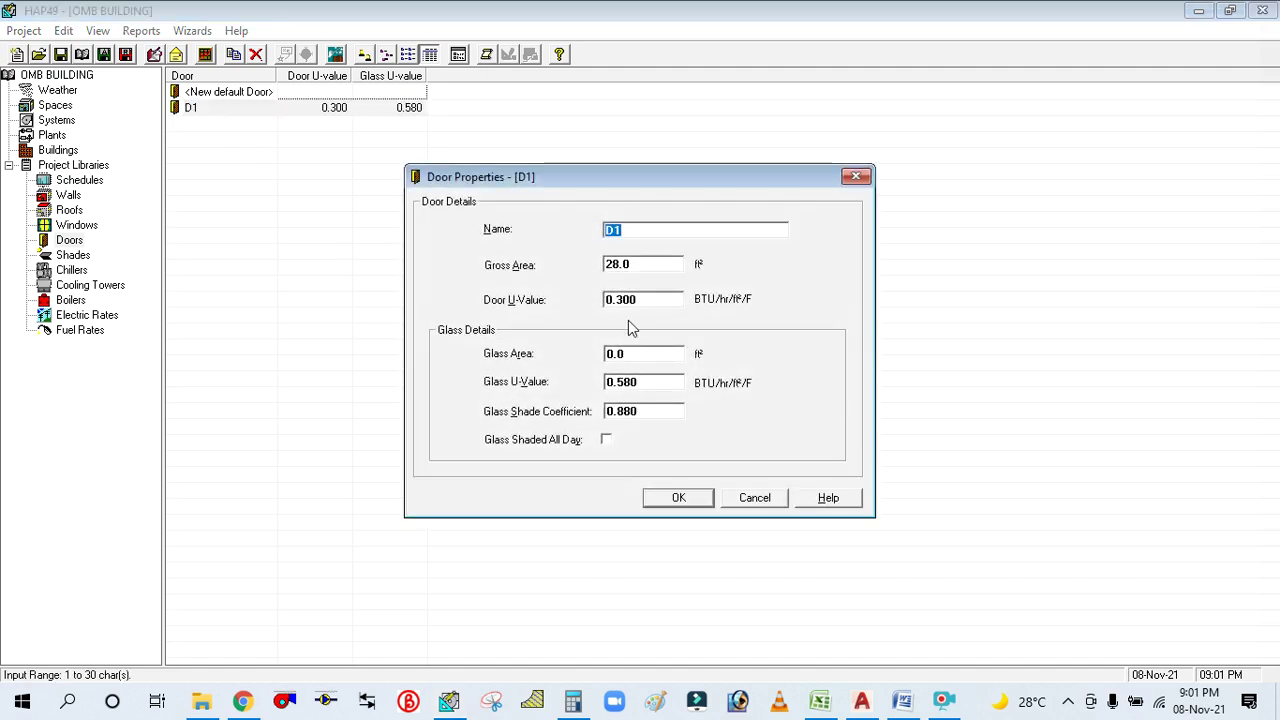
pyautogui.click(650, 303)
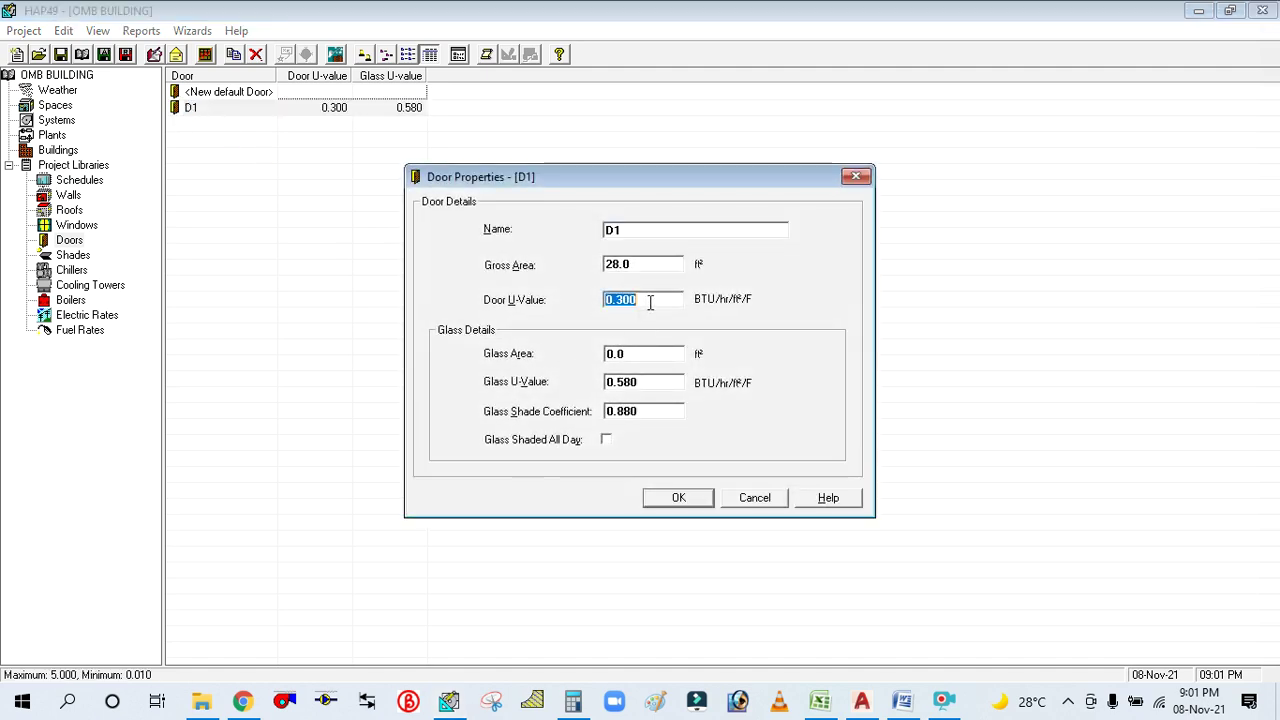
pyautogui.click(645, 302)
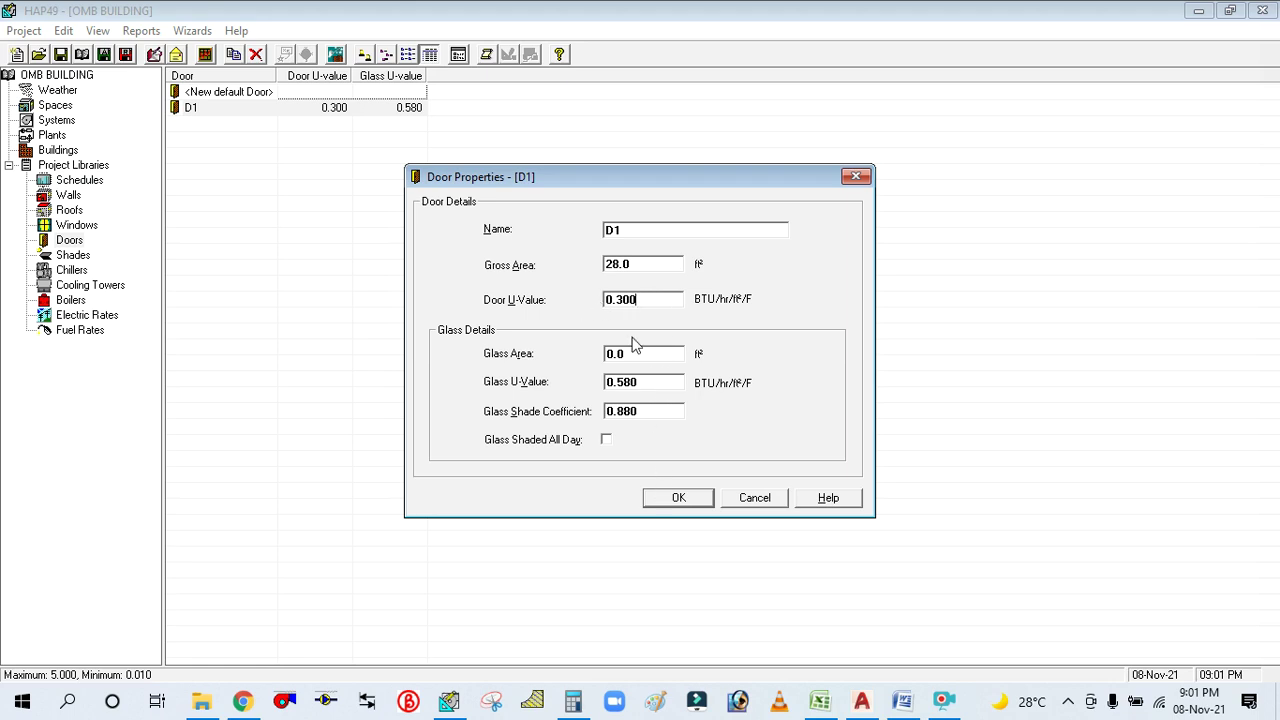
pyautogui.click(678, 498)
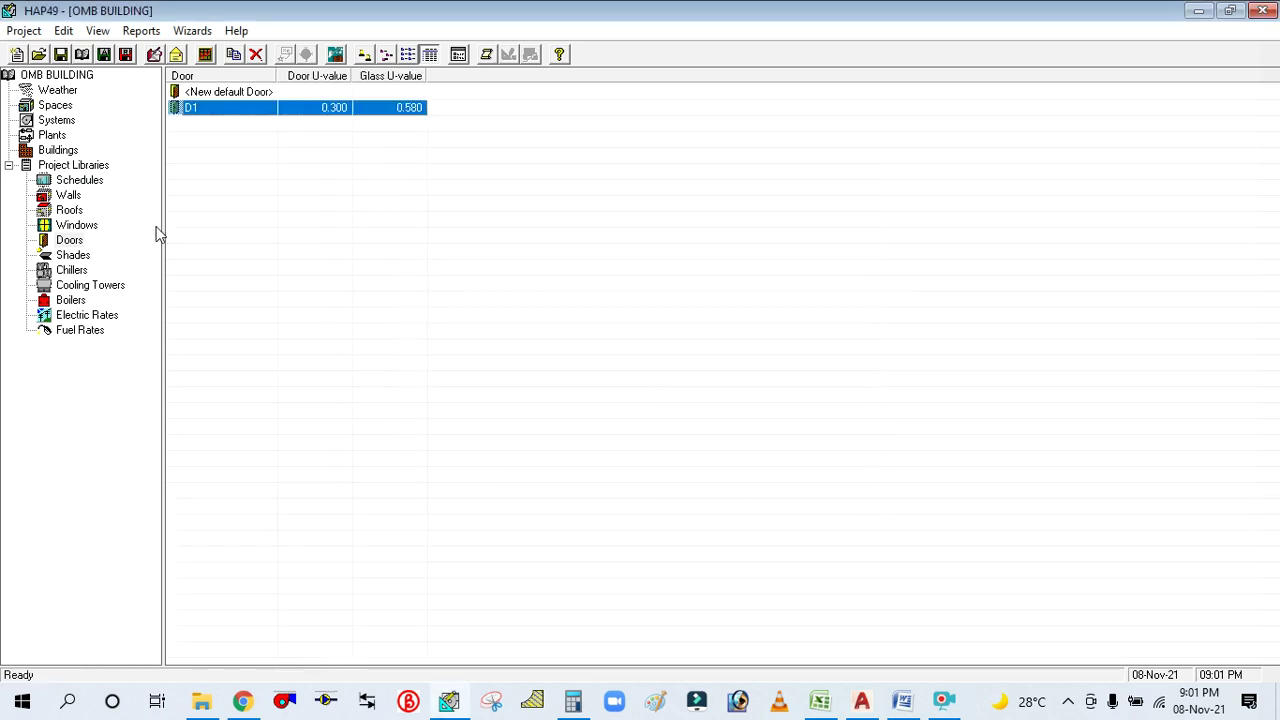
# Create a new default window in the project's Windows library and name it W1.
pyautogui.click(73, 229)
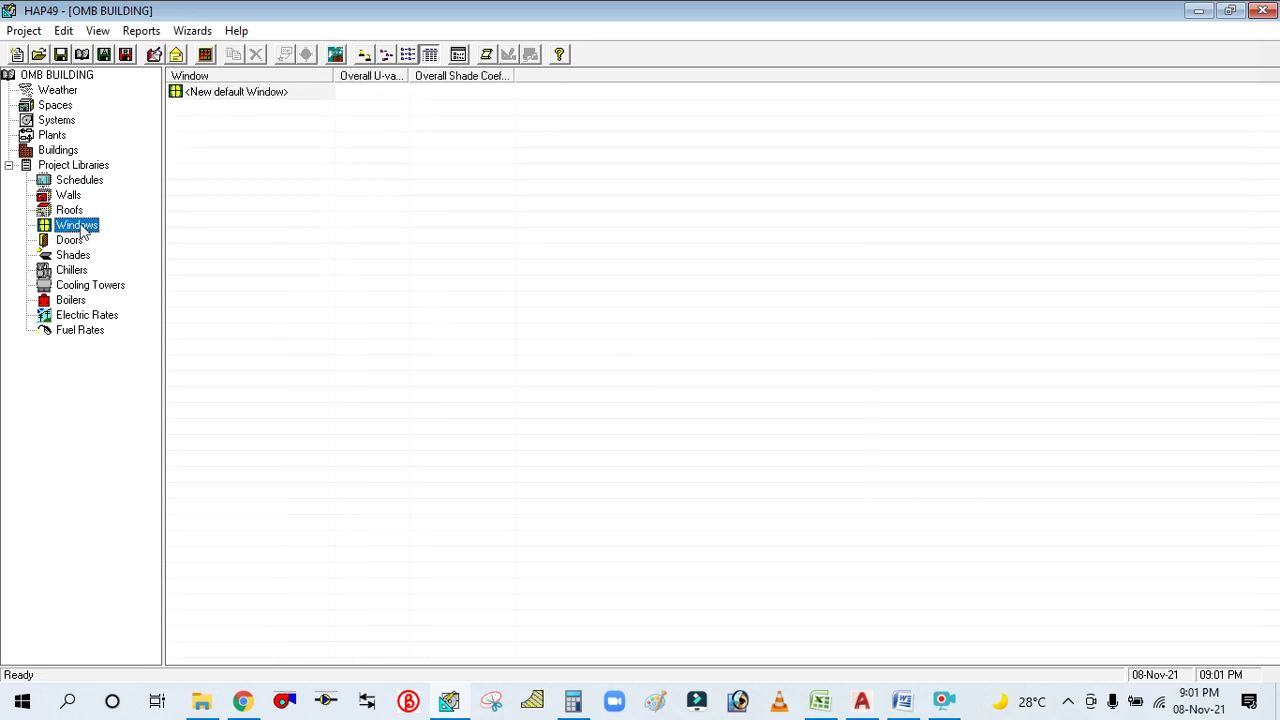
pyautogui.doubleClick(218, 93)
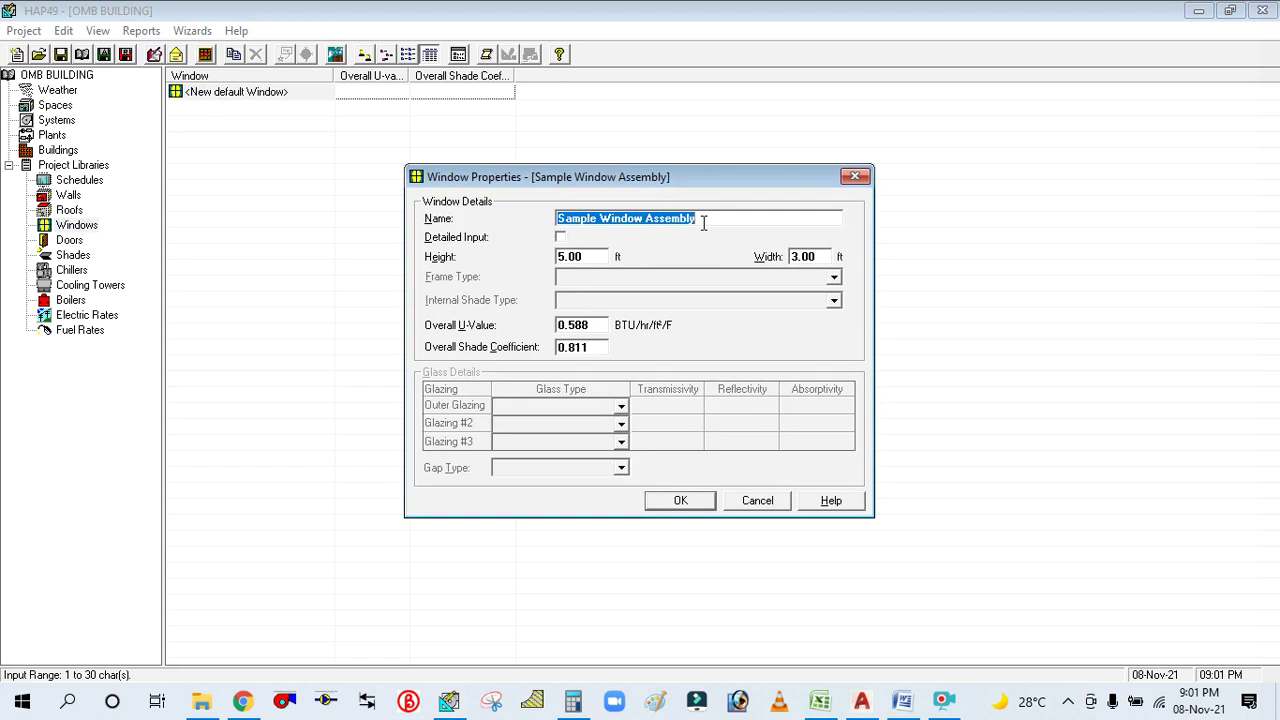
pyautogui.write('W')
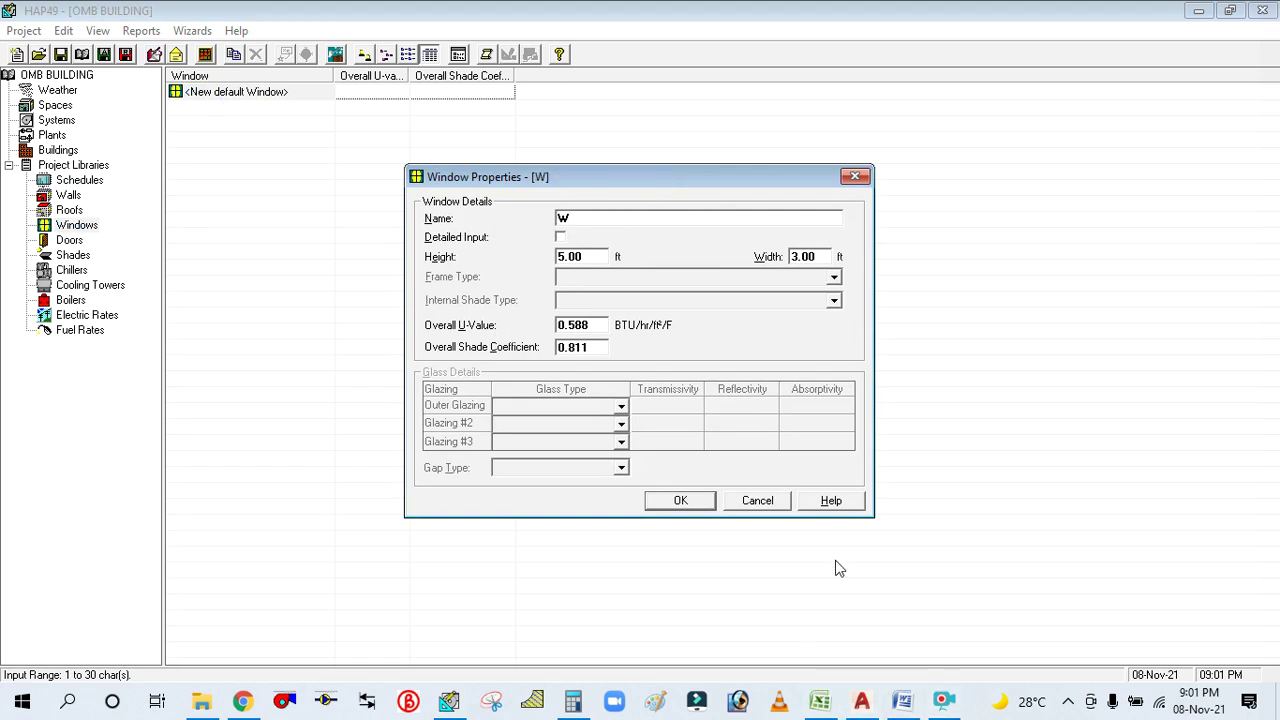
pyautogui.write('1')
# Look up window W1's size in the AutoCAD schedule, and in HAP set its width to 4 ft and height to 6 ft.
pyautogui.click(860, 703)
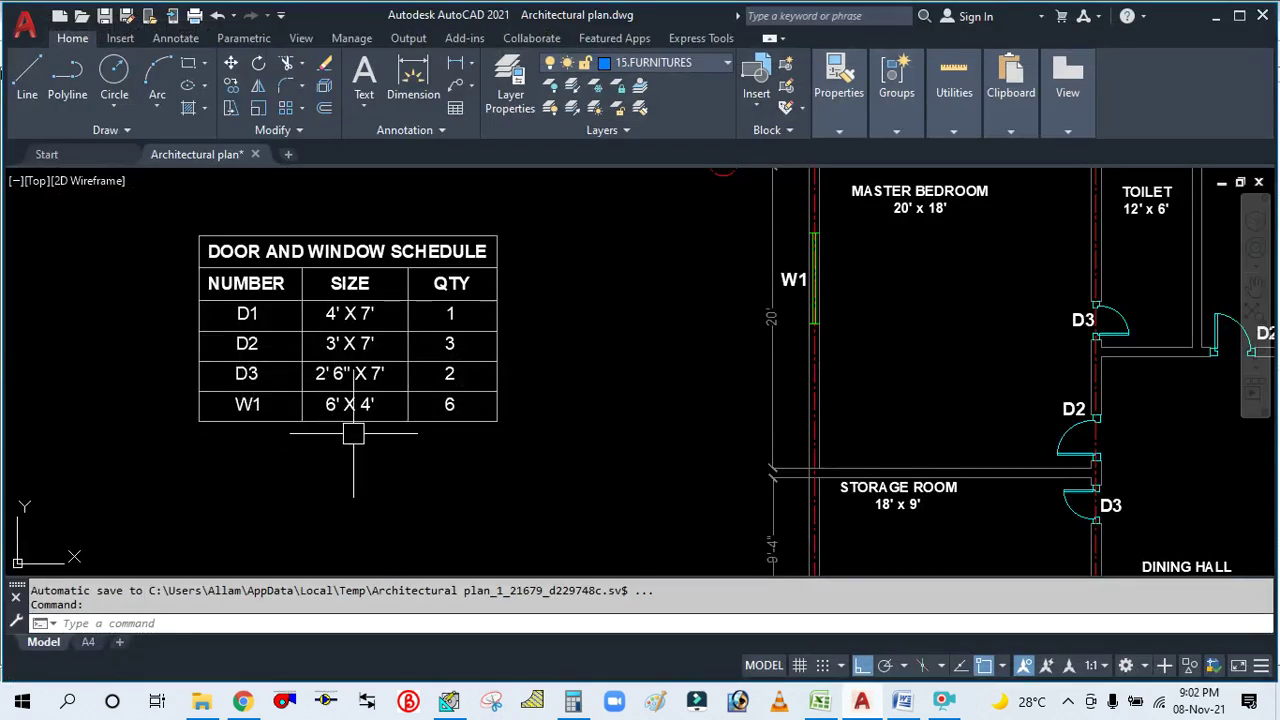
pyautogui.click(862, 703)
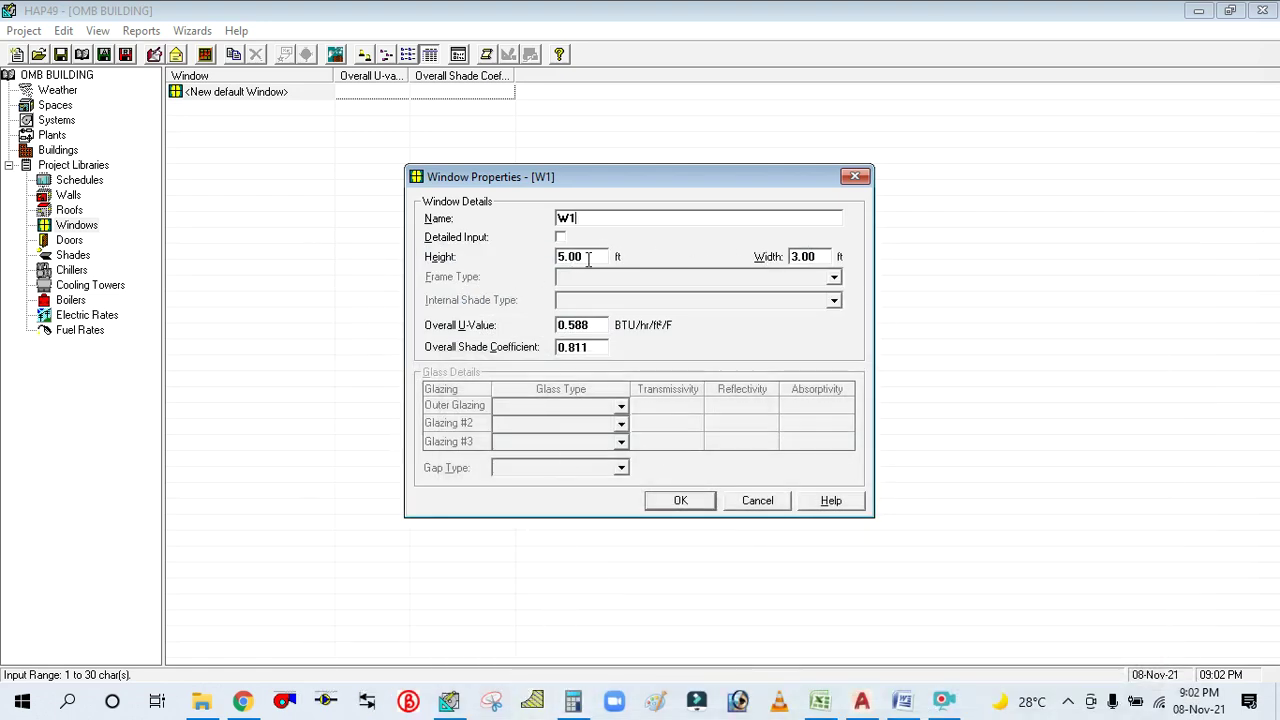
pyautogui.click(791, 256)
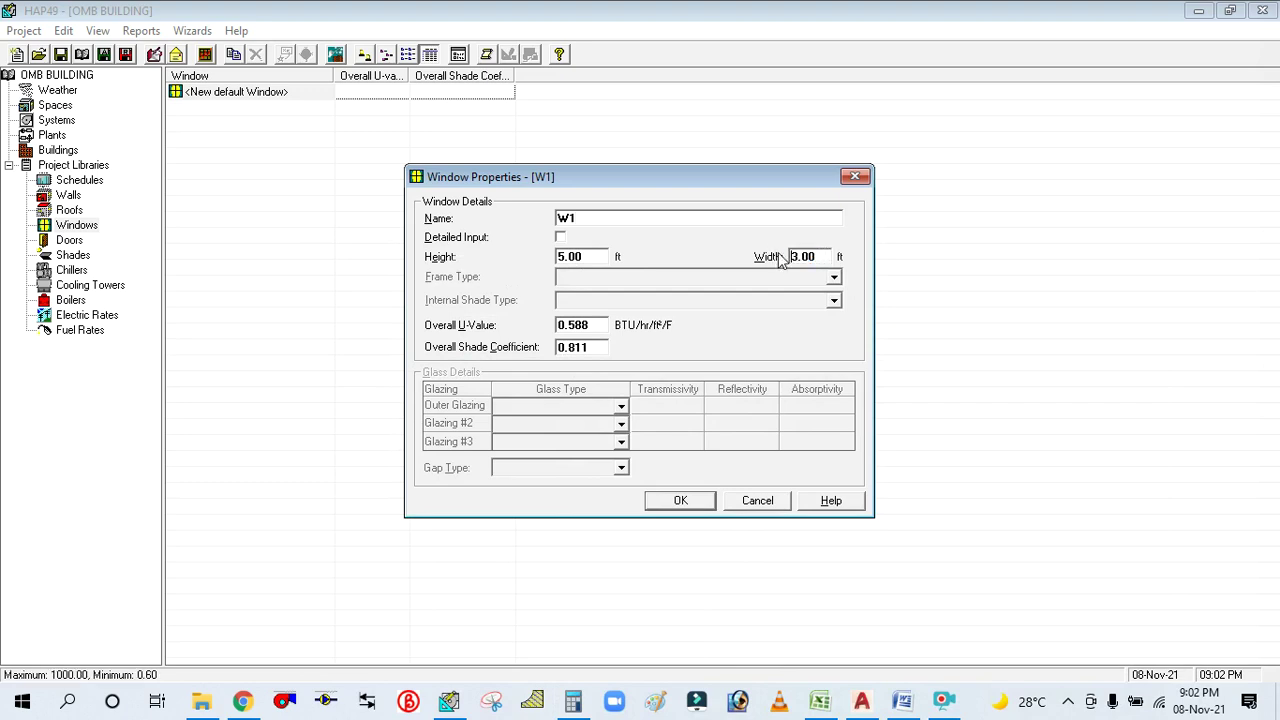
pyautogui.moveTo(825, 256); pyautogui.dragTo(770, 265)
pyautogui.write('4')
pyautogui.click(558, 257)
pyautogui.moveTo(592, 261); pyautogui.dragTo(530, 260)
pyautogui.write('6')
# Review window W1's overall U-value and save the window assembly.
pyautogui.click(588, 325)
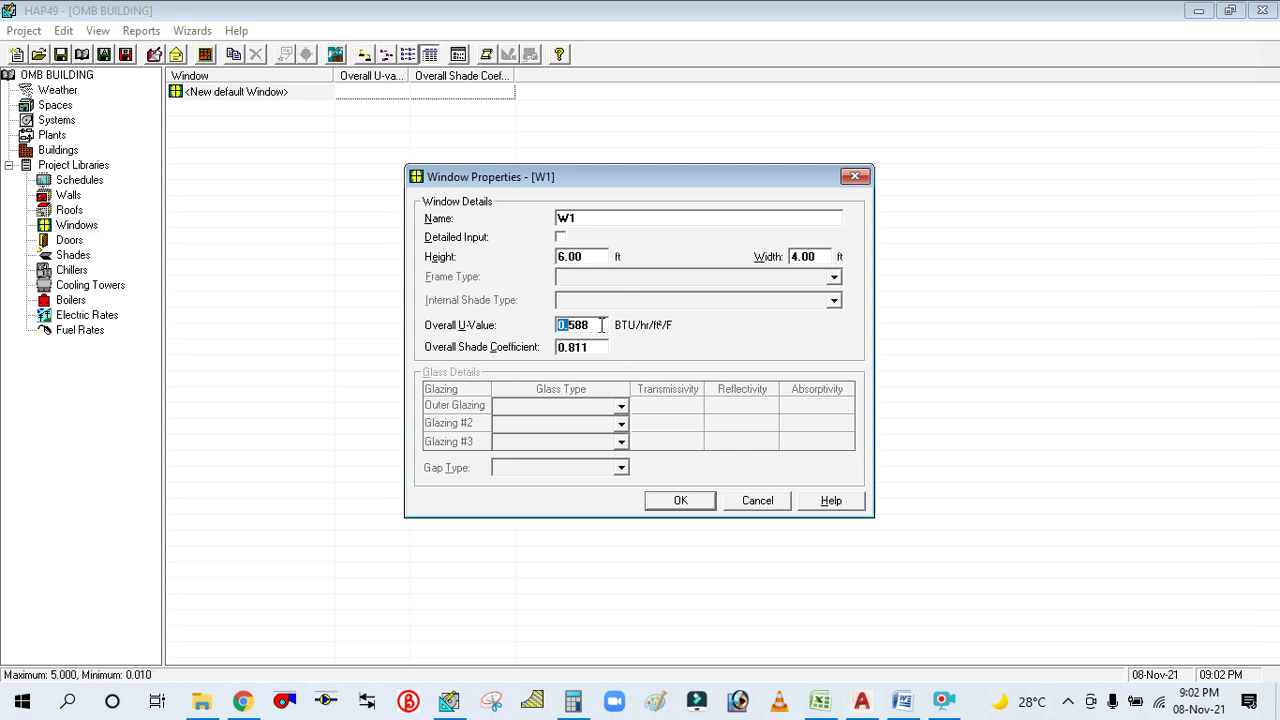
pyautogui.moveTo(602, 325); pyautogui.dragTo(550, 325)
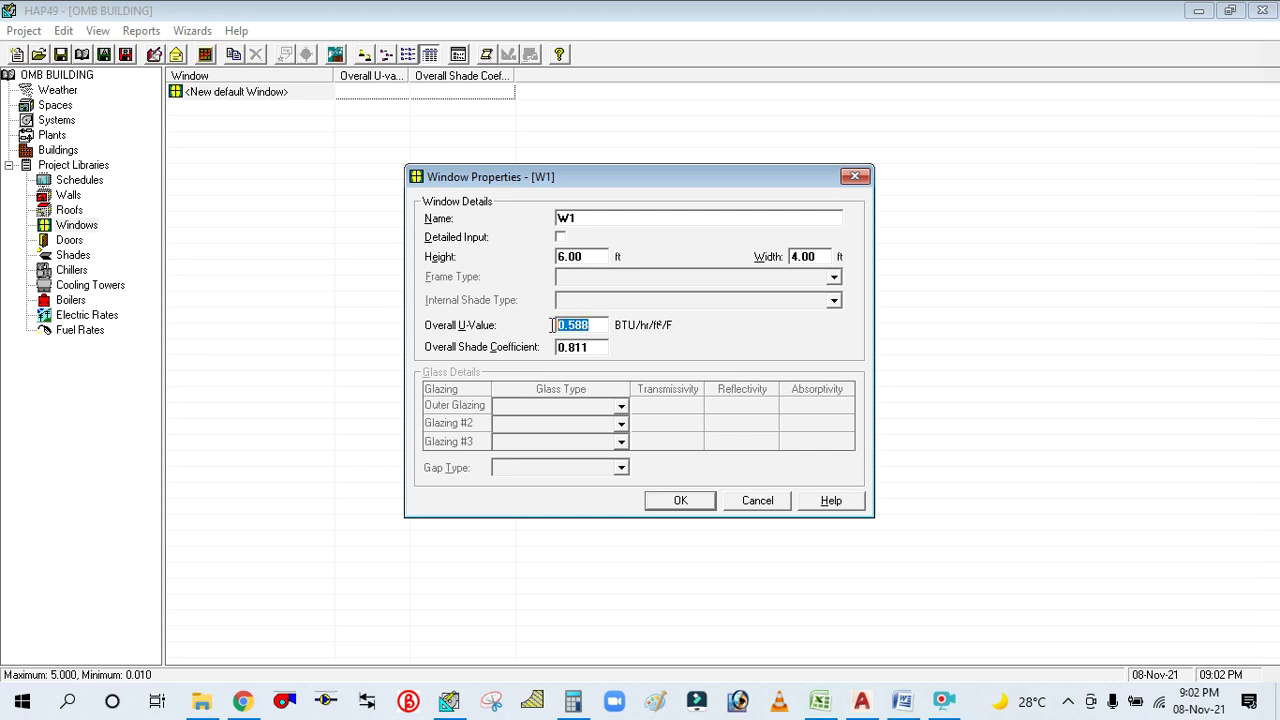
pyautogui.click(670, 501)
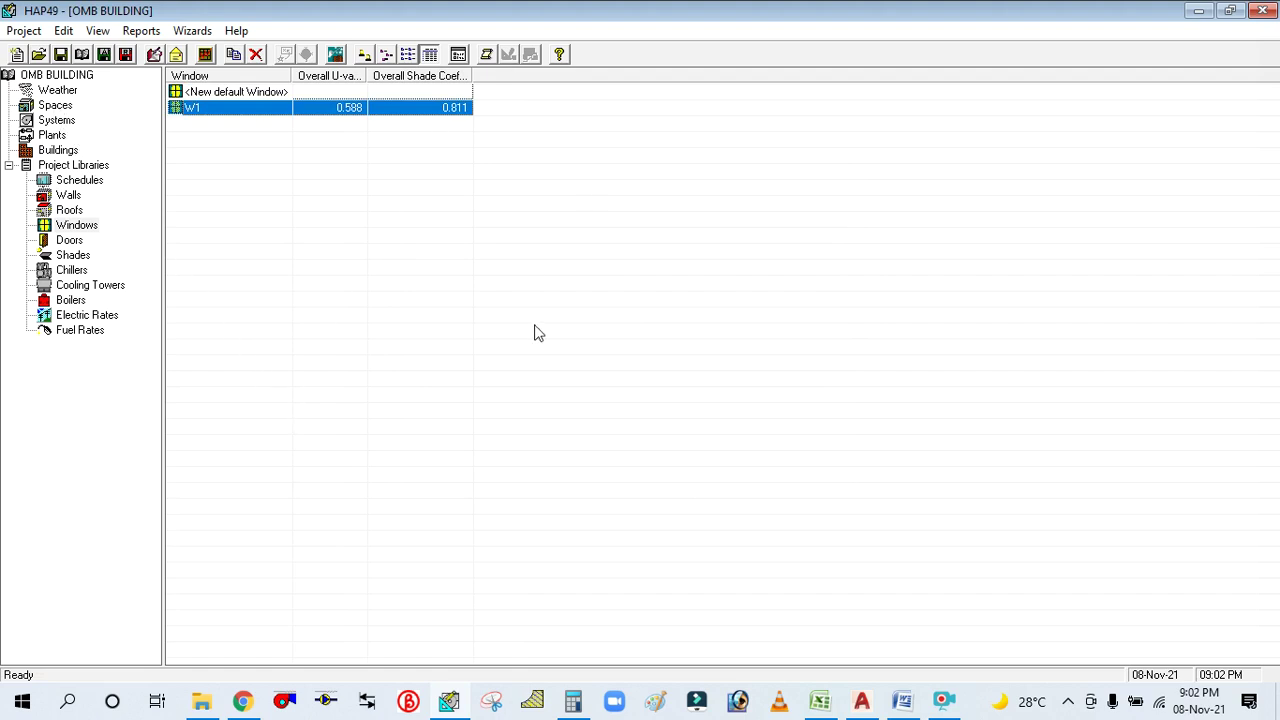
# Start a new default space in the project's Spaces and move its properties dialog to the middle of the screen.
pyautogui.click(53, 108)
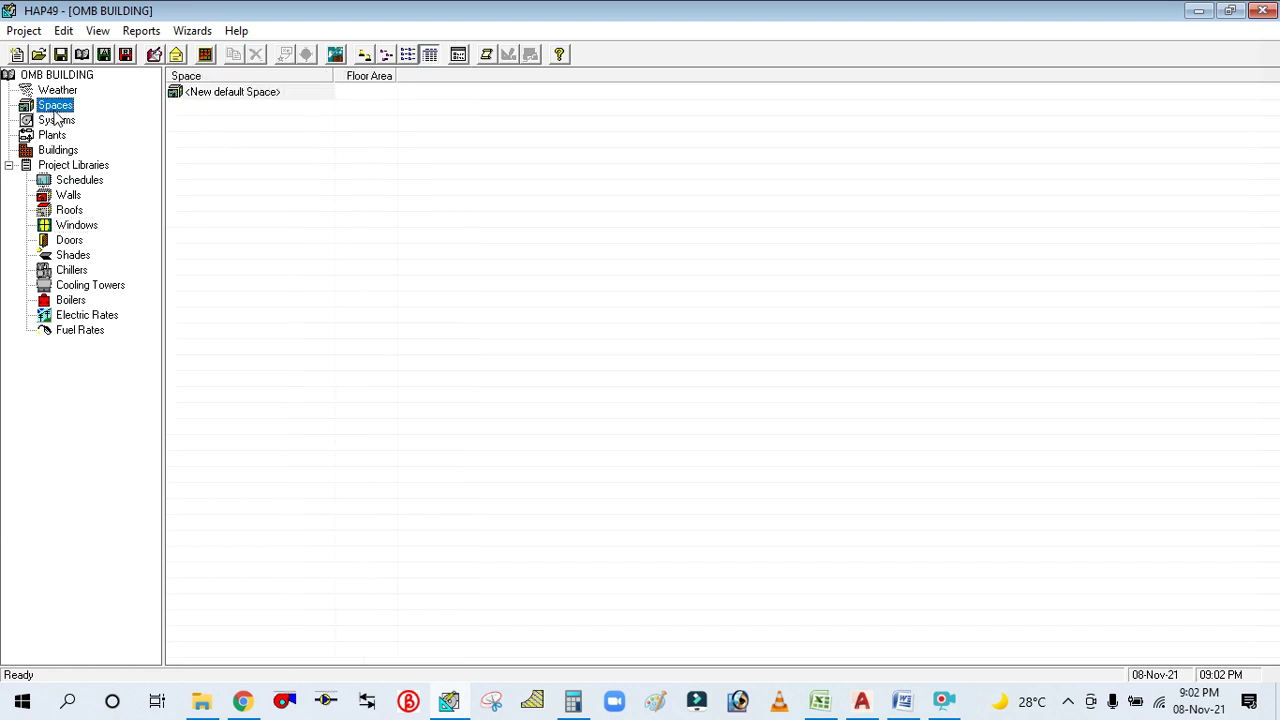
pyautogui.doubleClick(226, 95)
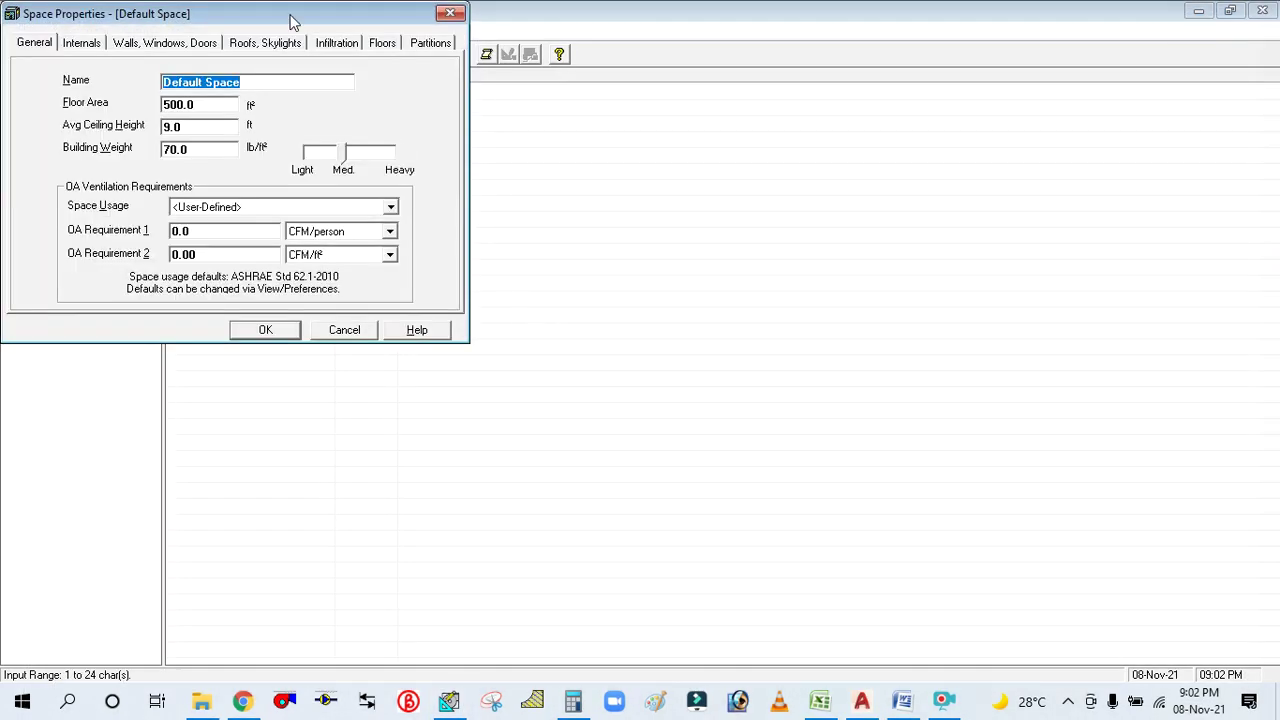
pyautogui.moveTo(289, 17); pyautogui.dragTo(719, 187)
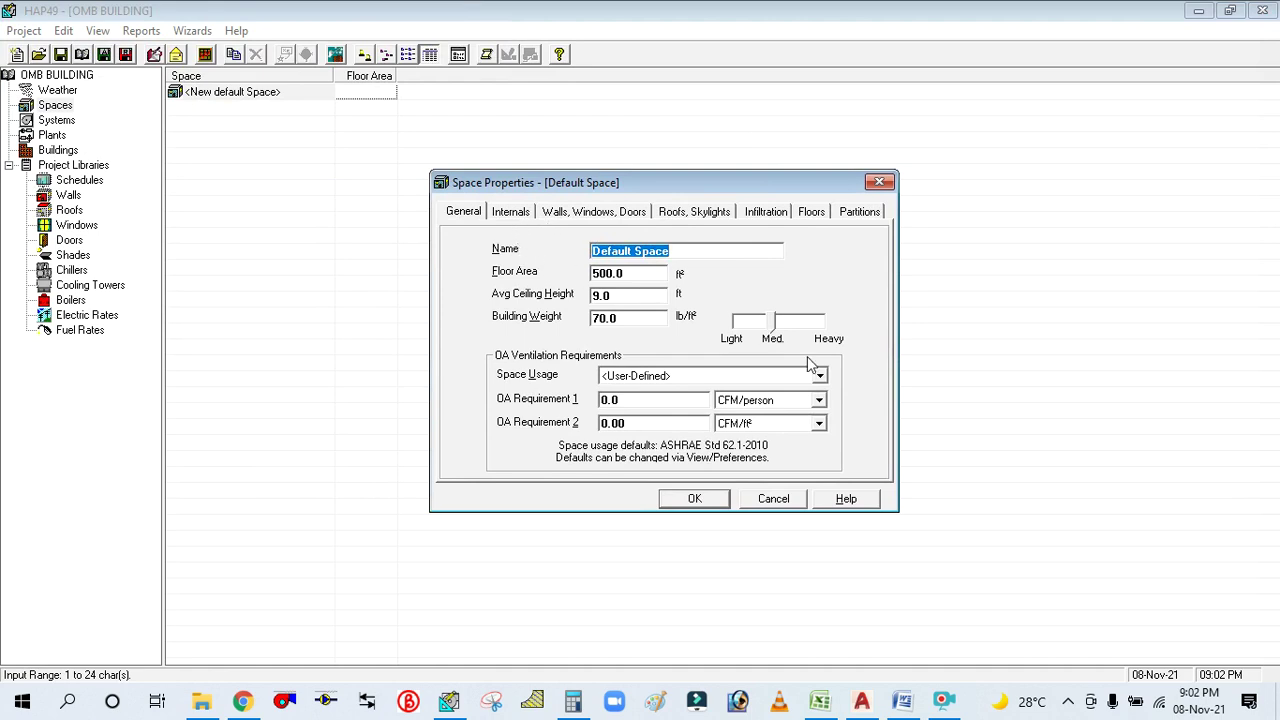
# Switch to the AutoCAD drawing and examine the furnished floor plan's room names and sizes, especially Living Room-1.
pyautogui.click(866, 706)
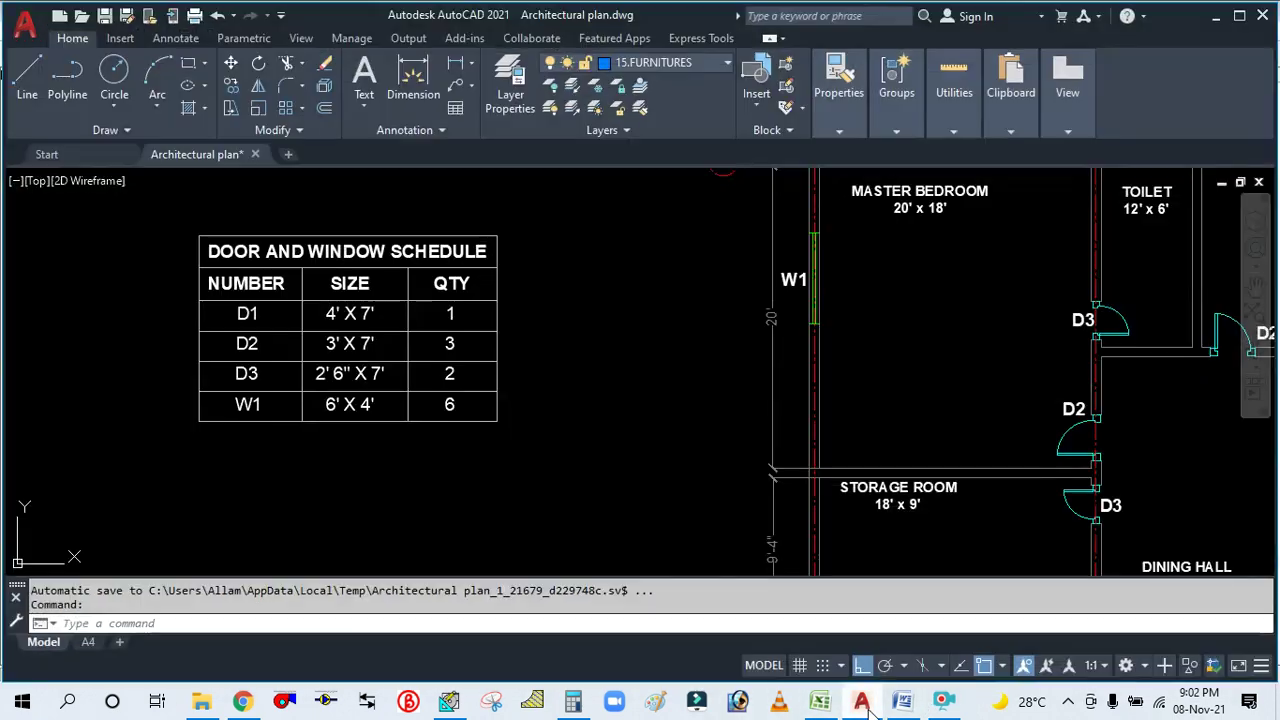
pyautogui.scroll(-3, 771, 429)
pyautogui.scroll(1, 800, 410)
pyautogui.scroll(4, 737, 363)
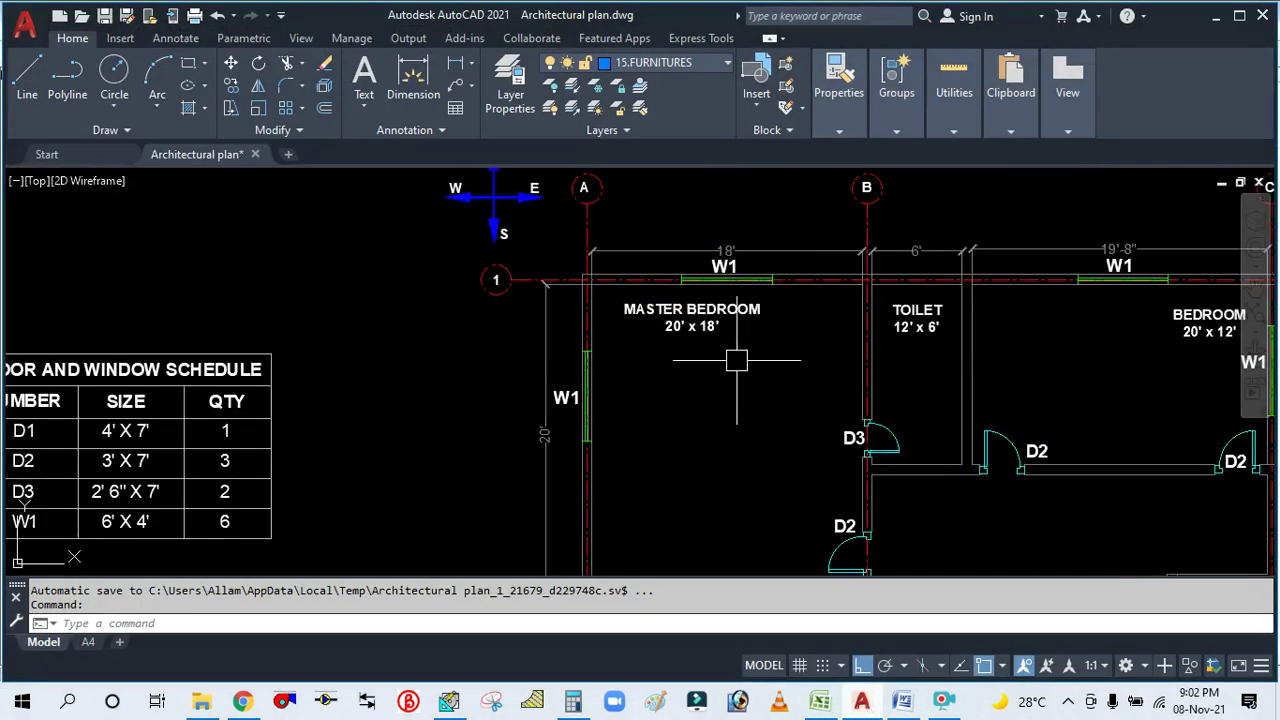
pyautogui.scroll(-5, 677, 309)
pyautogui.scroll(3, 672, 255)
pyautogui.scroll(-4, 630, 350)
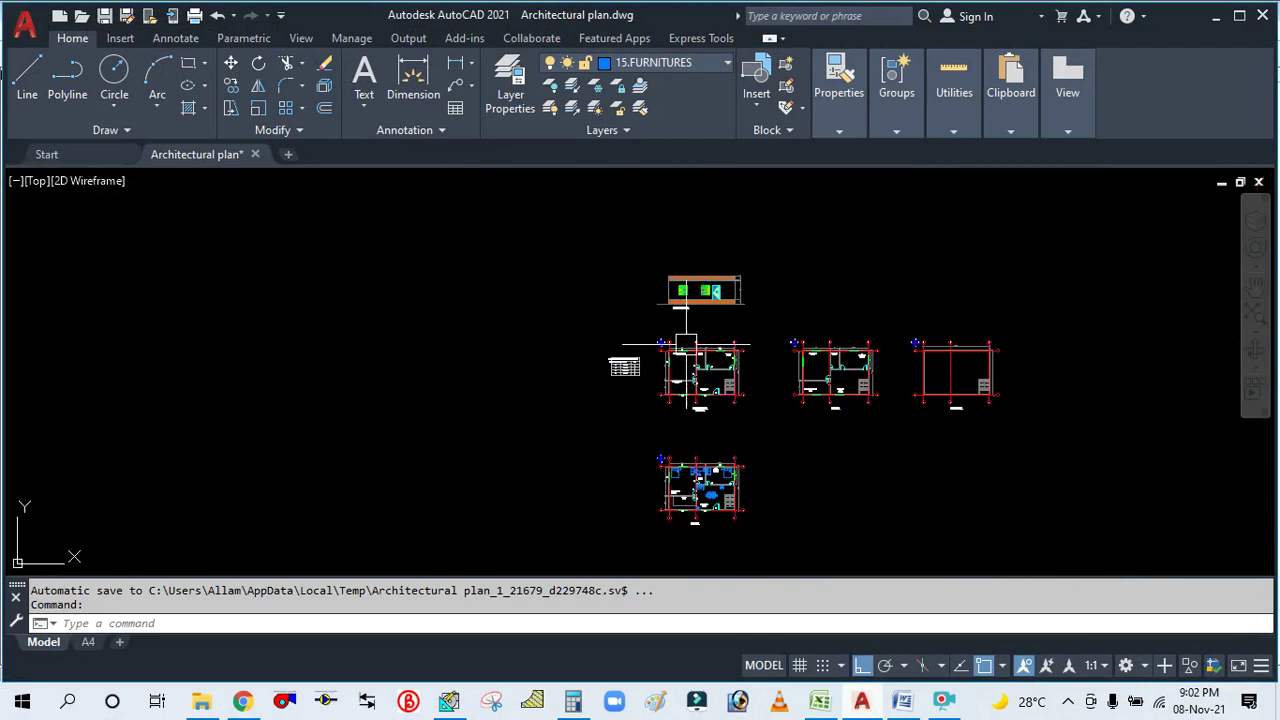
pyautogui.scroll(3, 666, 520)
pyautogui.scroll(3, 689, 420)
pyautogui.scroll(2, 689, 420)
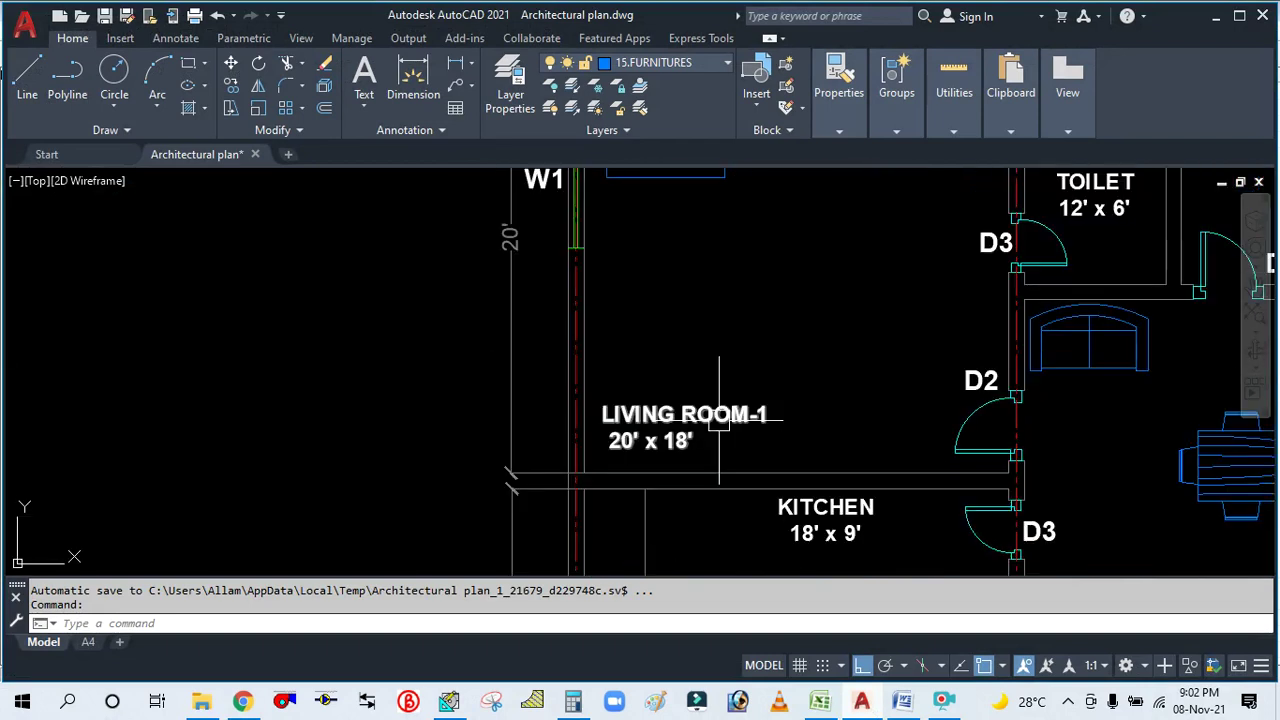
pyautogui.scroll(-2, 689, 420)
pyautogui.scroll(-2, 640, 383)
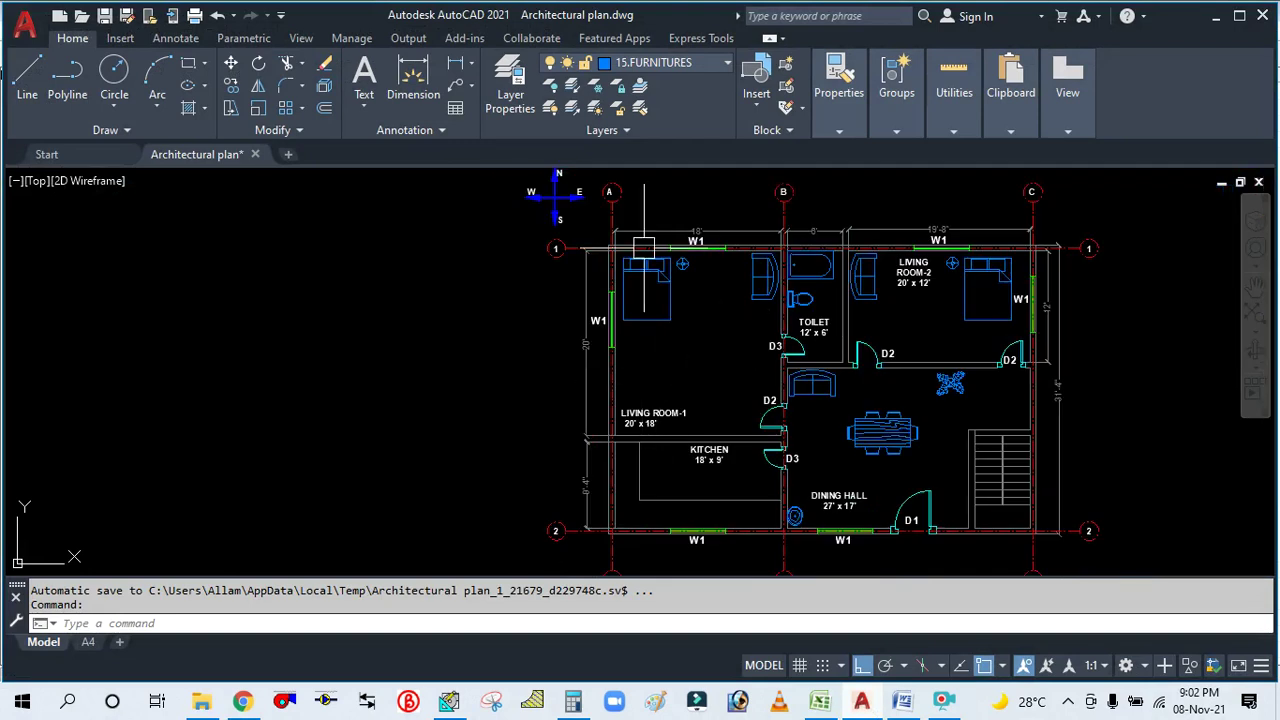
pyautogui.scroll(2, 694, 362)
pyautogui.scroll(-3, 694, 362)
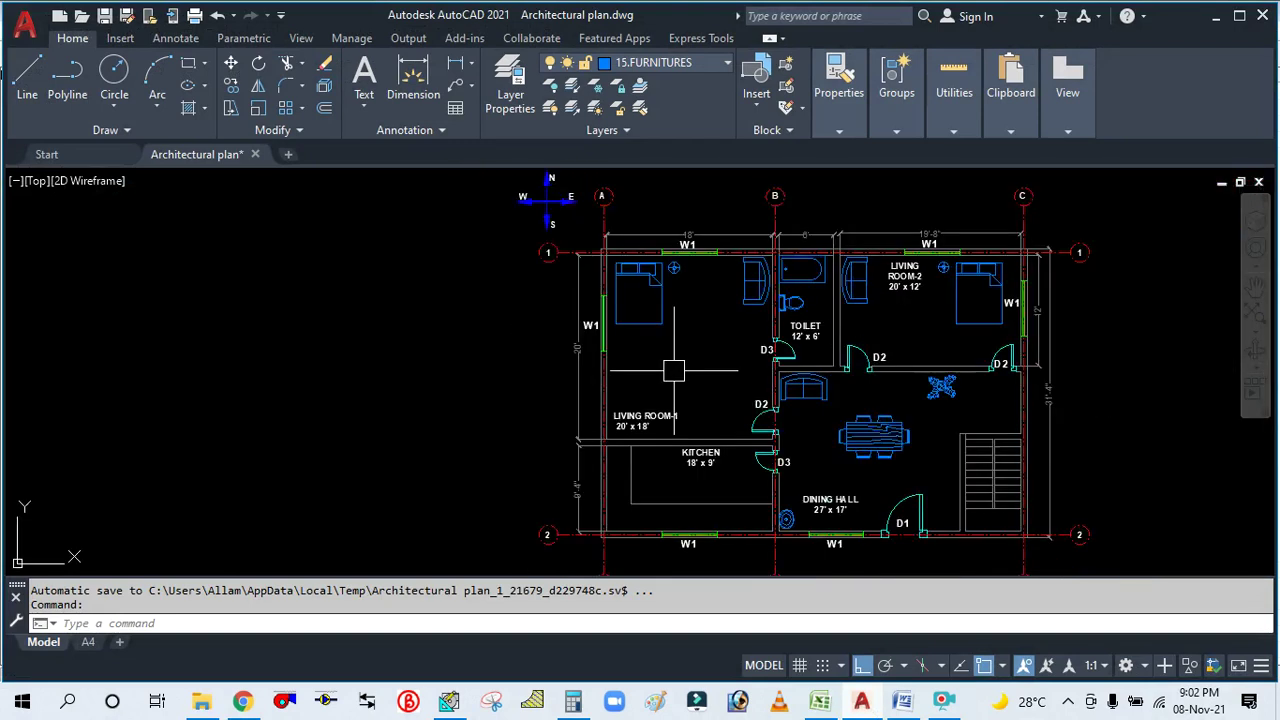
pyautogui.scroll(1, 590, 400)
pyautogui.scroll(2, 606, 481)
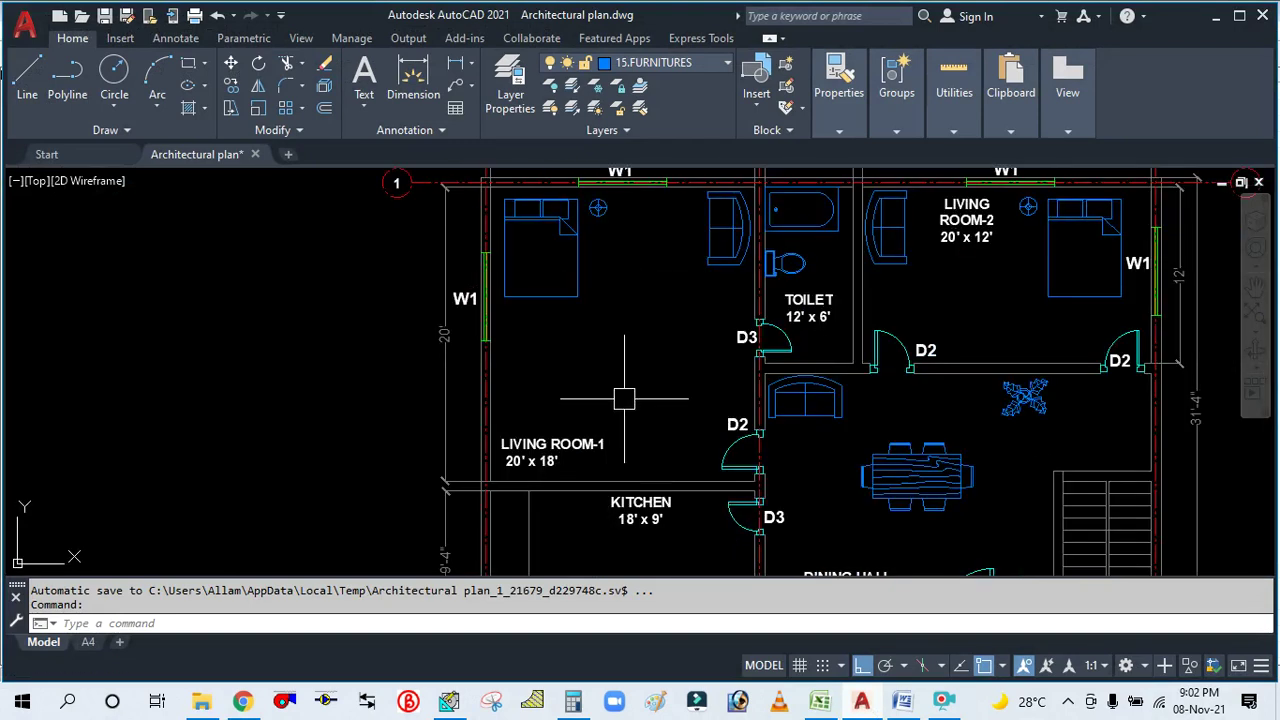
pyautogui.scroll(-2, 620, 371)
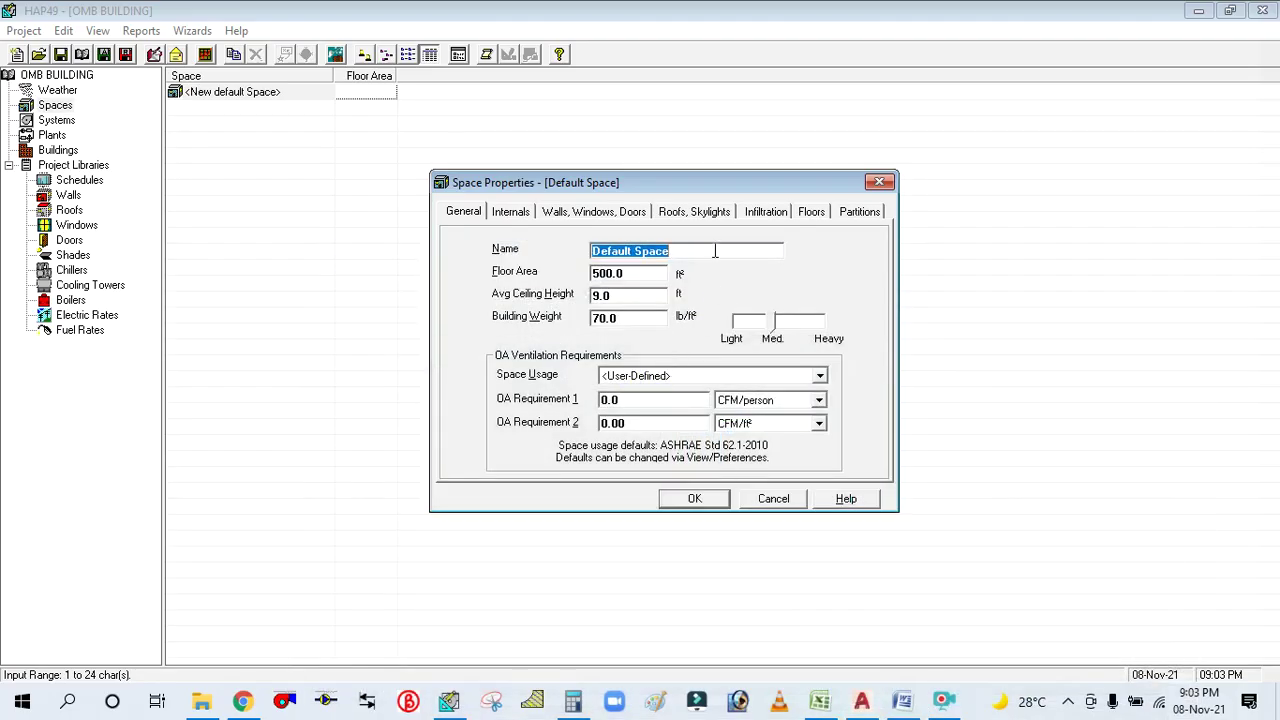
# Return to HAP and name the new space LIVING ROOM-1.
pyautogui.write('LIVINH')
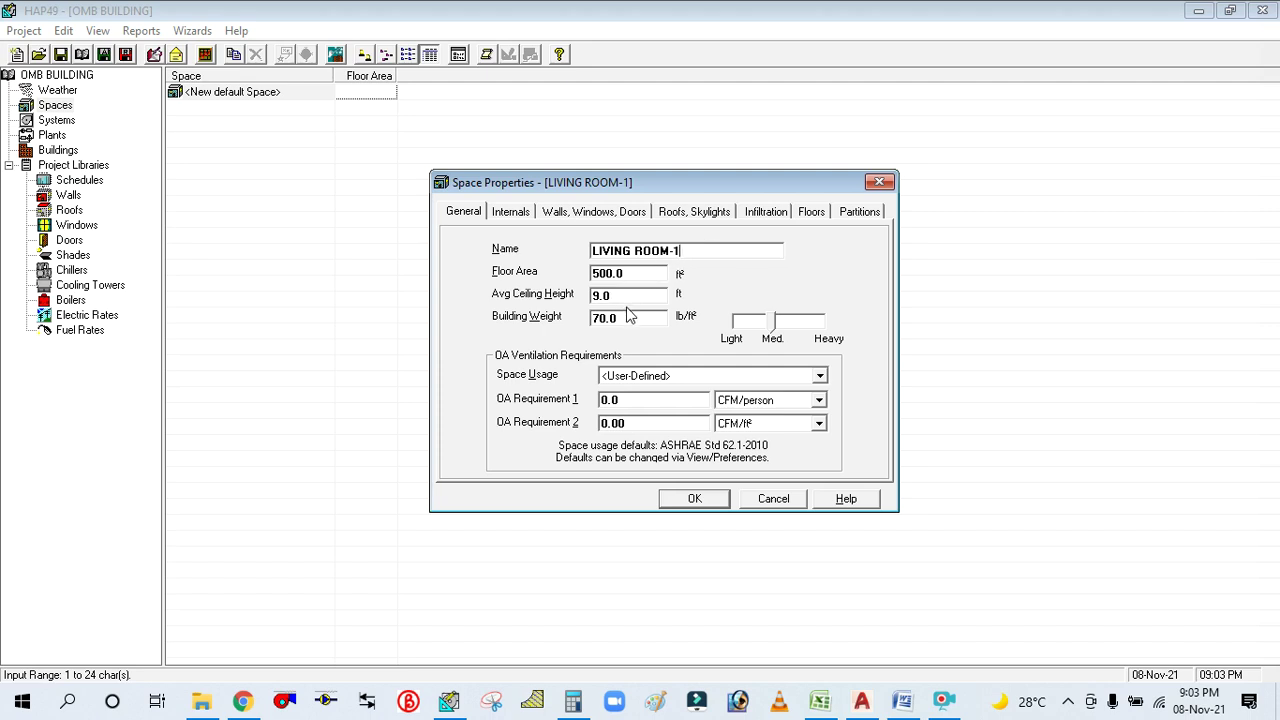
pyautogui.moveTo(673, 181); pyautogui.dragTo(624, 156)
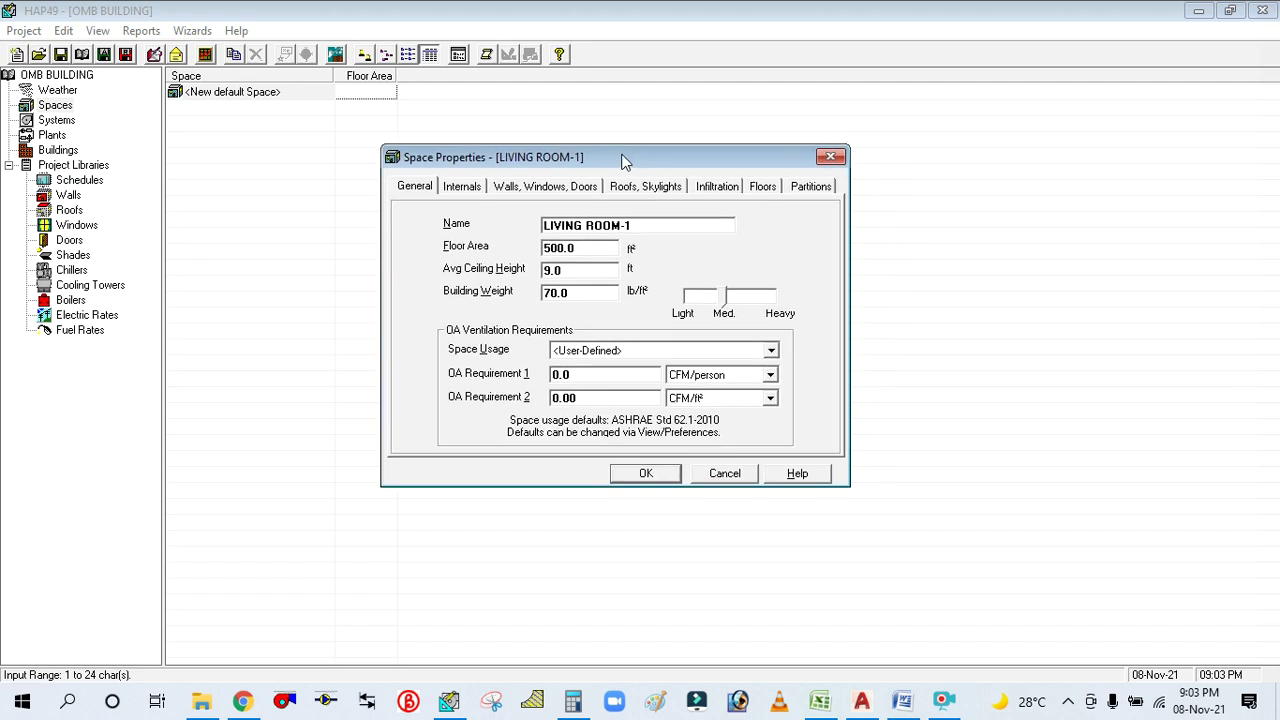
# Look up Living Room-1's dimensions in the AutoCAD floor plan and return to HAP to fill in the floor area.
pyautogui.doubleClick(589, 250)
pyautogui.click(861, 700)
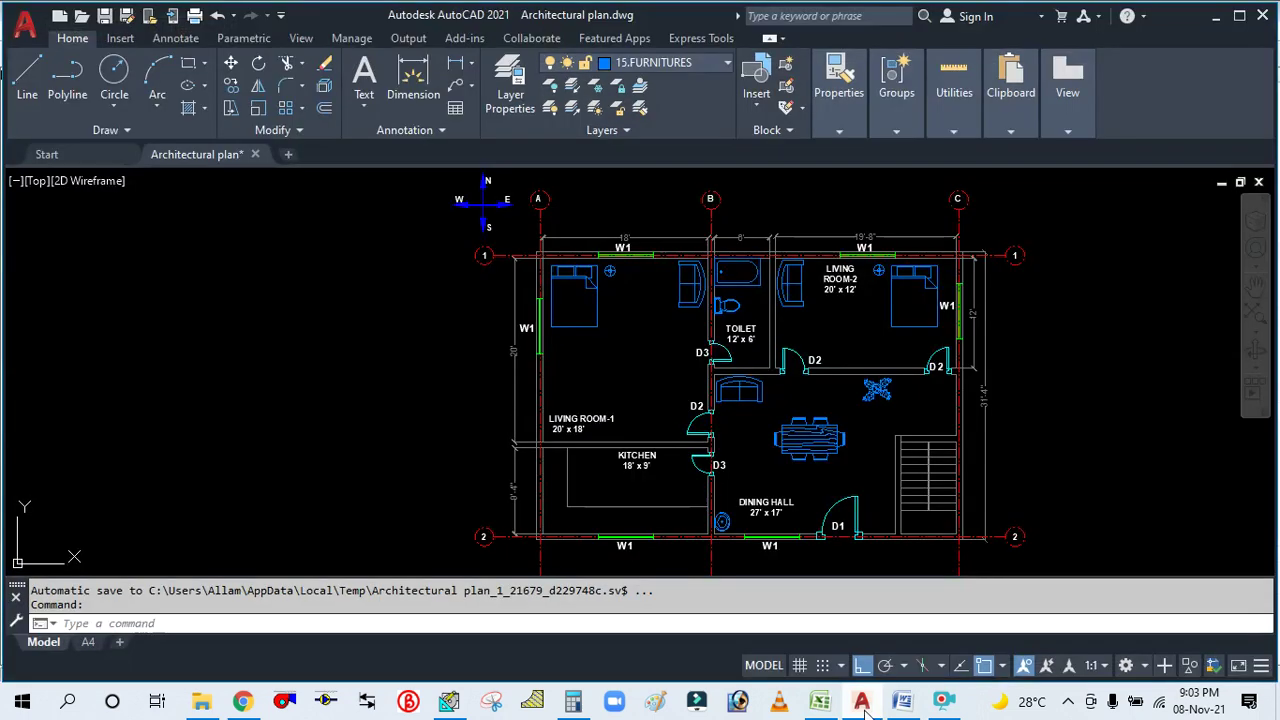
pyautogui.scroll(4, 568, 464)
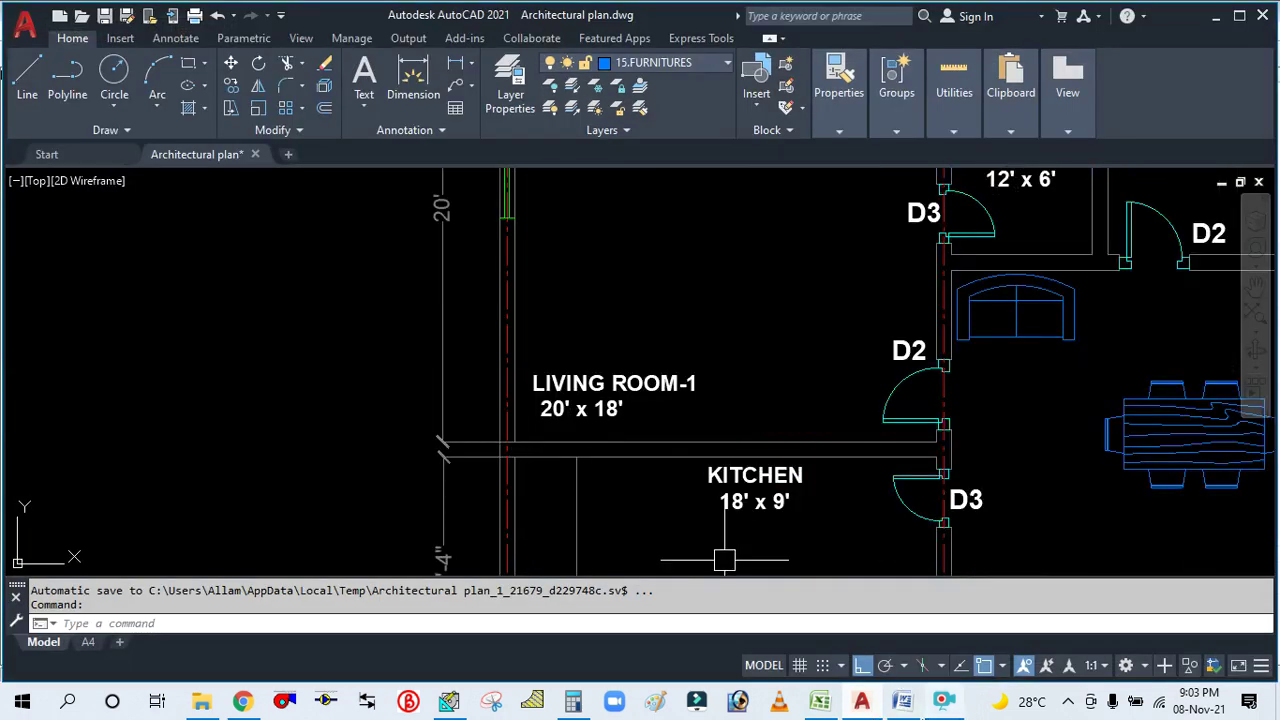
pyautogui.click(861, 703)
# Multiply 20 by 18 in Calculator and set LIVING ROOM-1's floor area to 360 ft² in HAP.
pyautogui.click(572, 700)
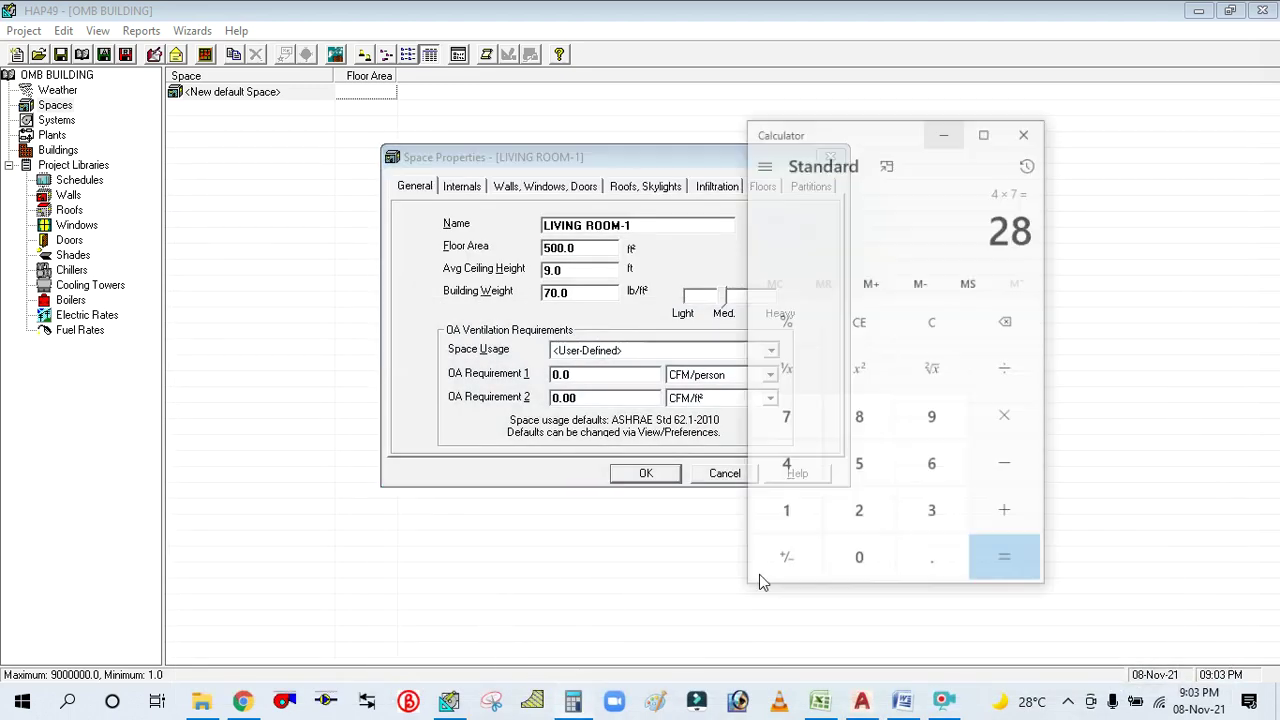
pyautogui.click(994, 306)
pyautogui.click(885, 487)
pyautogui.click(885, 537)
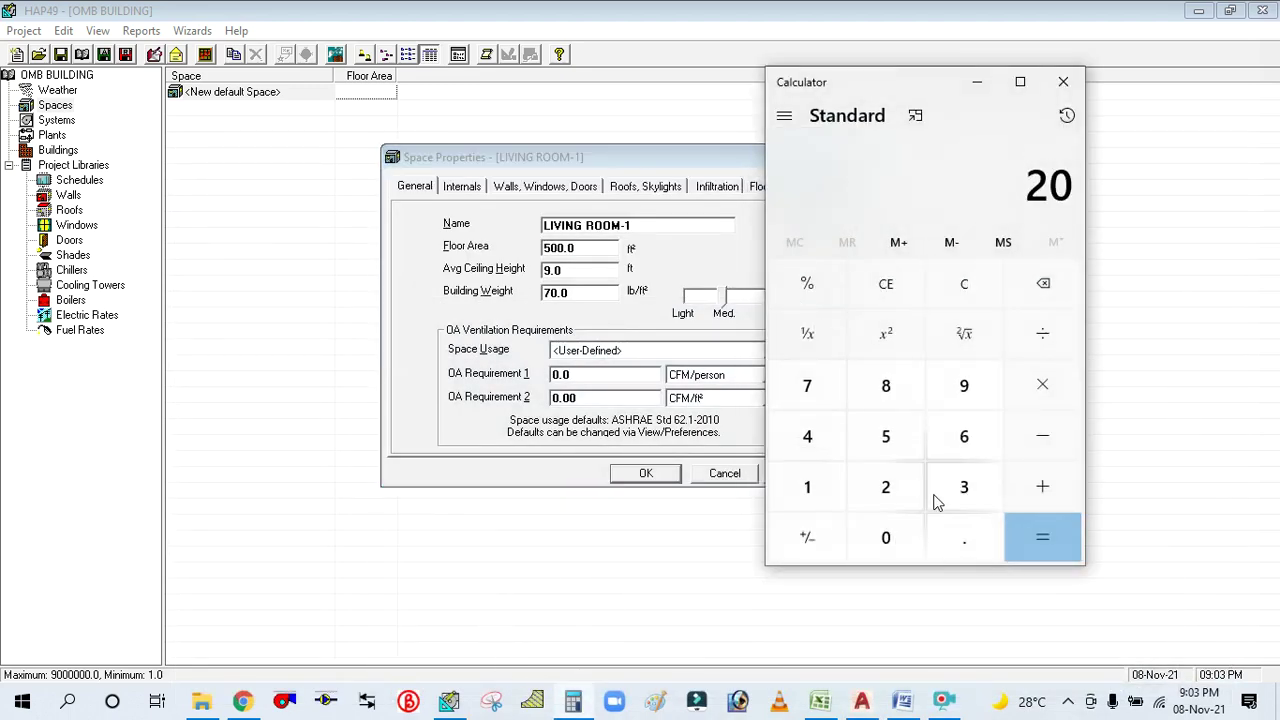
pyautogui.click(1040, 380)
pyautogui.click(807, 487)
pyautogui.click(885, 386)
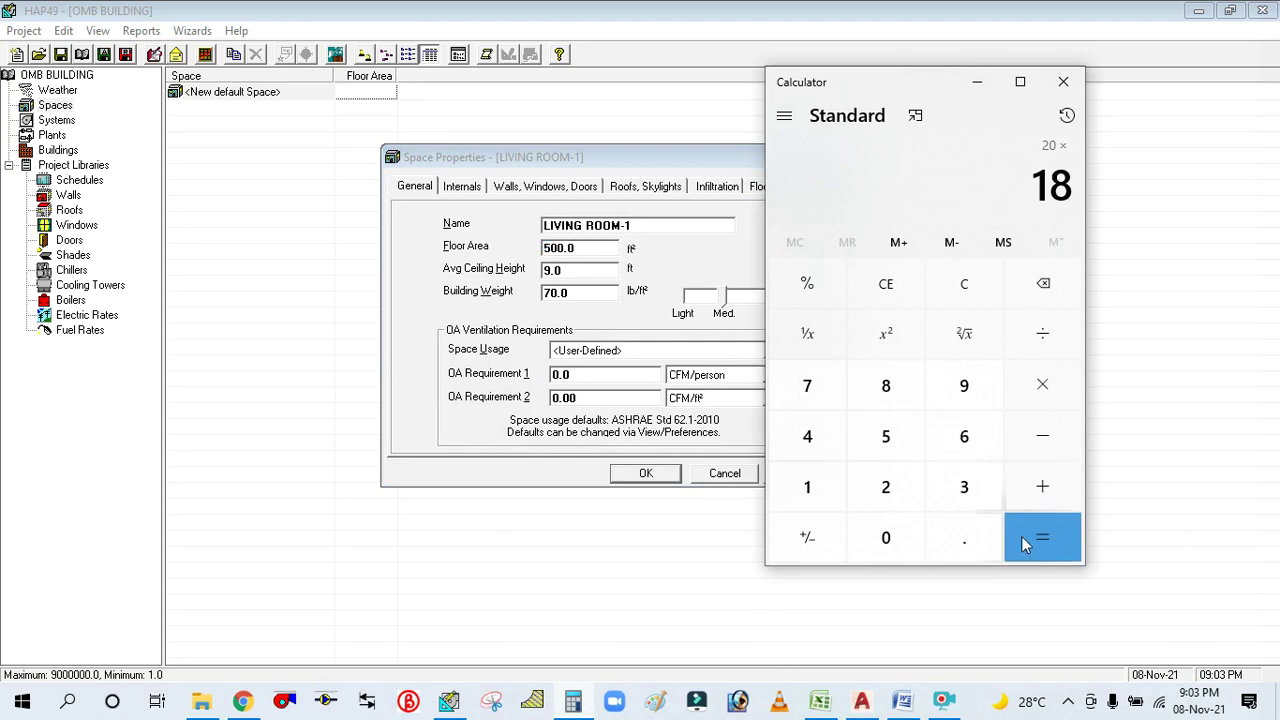
pyautogui.click(1025, 525)
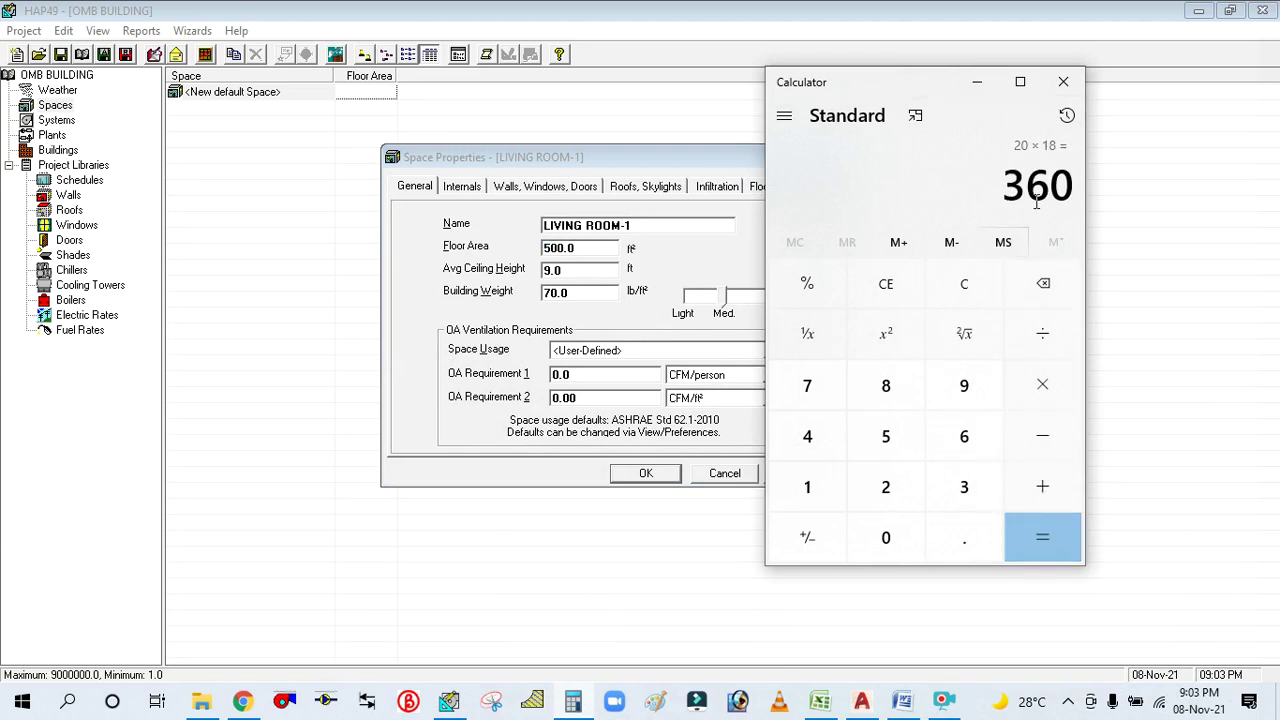
pyautogui.click(980, 83)
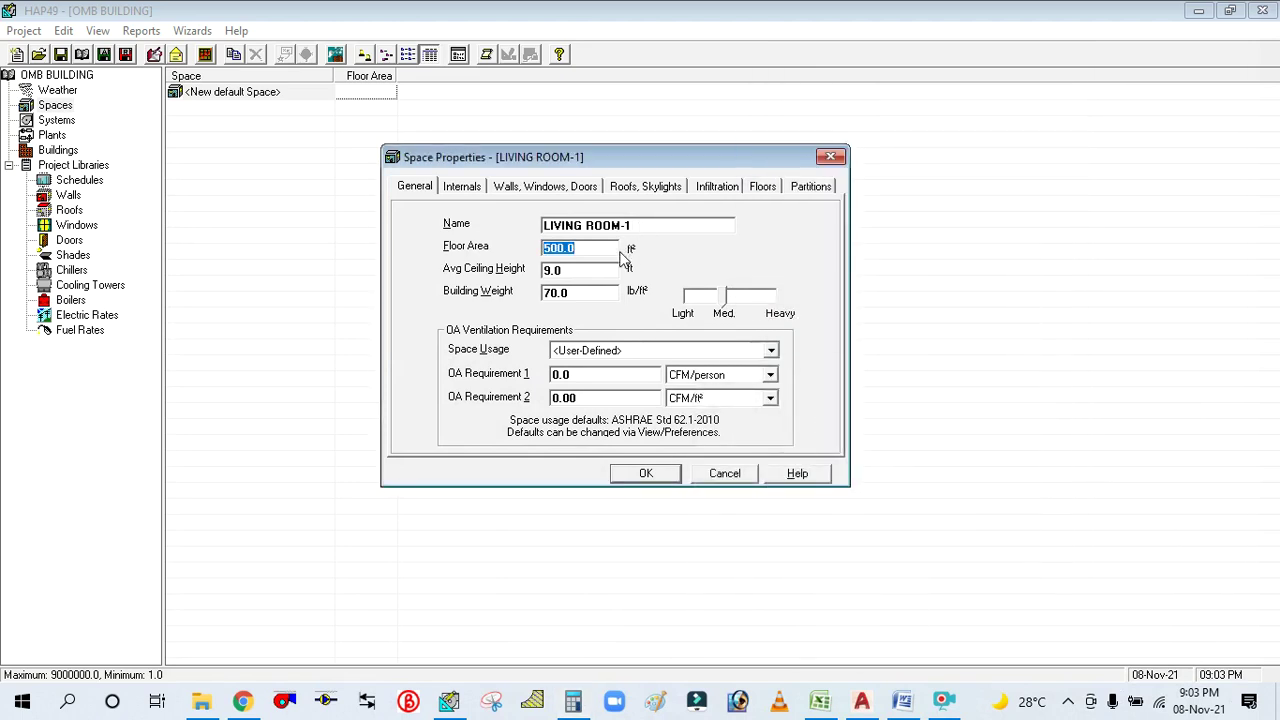
pyautogui.write('360')
# Set the average ceiling height to 13 ft and check the wall height on the South Elevation in AutoCAD before returning to HAP.
pyautogui.click(577, 270)
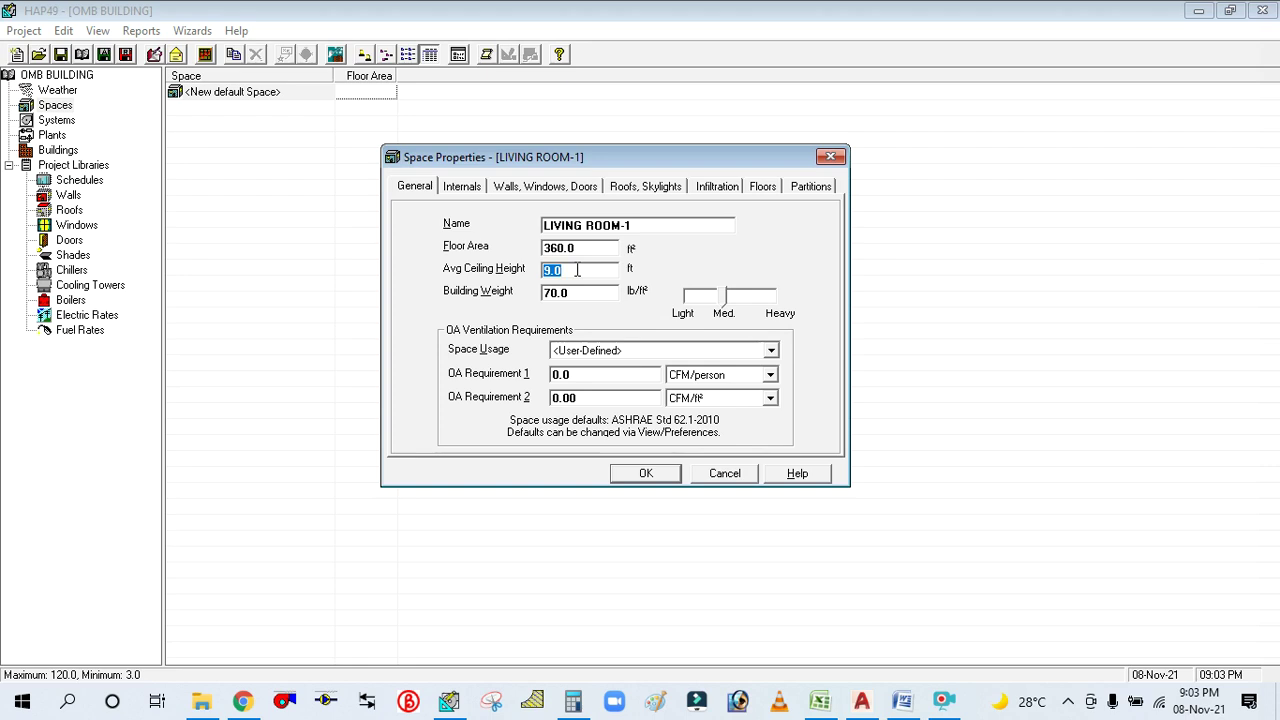
pyautogui.write('1')
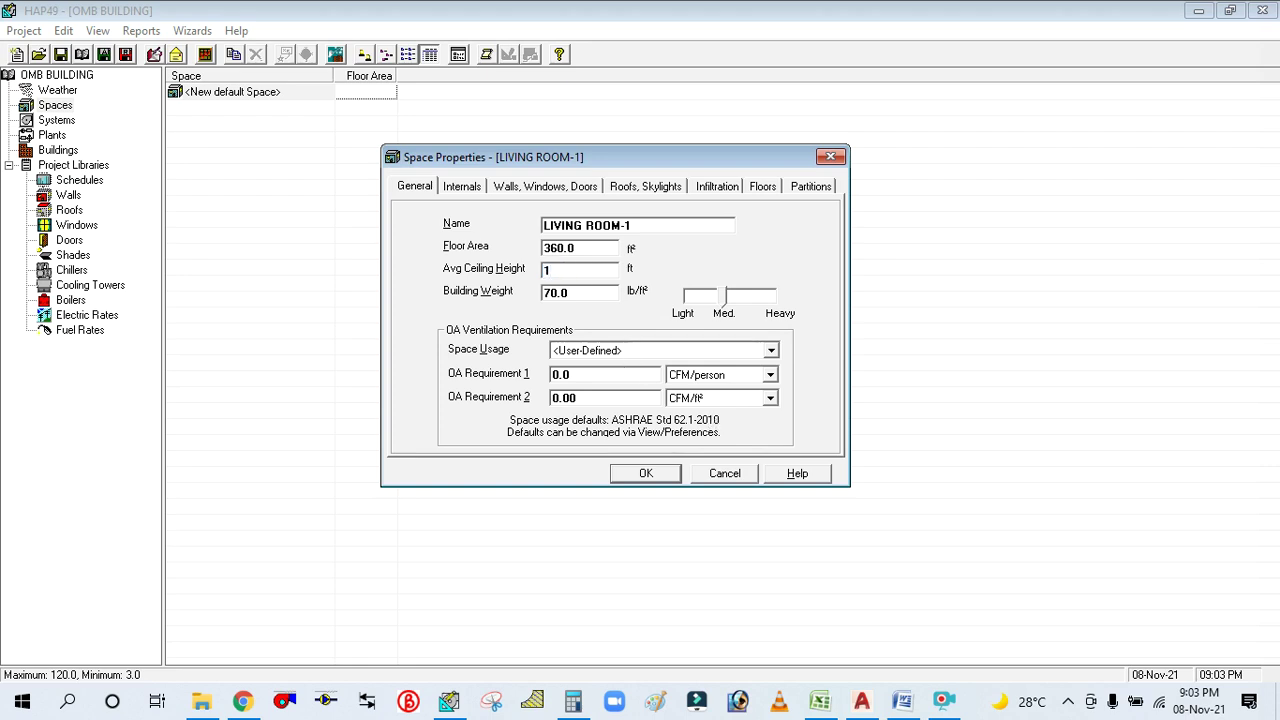
pyautogui.write('3')
pyautogui.click(861, 701)
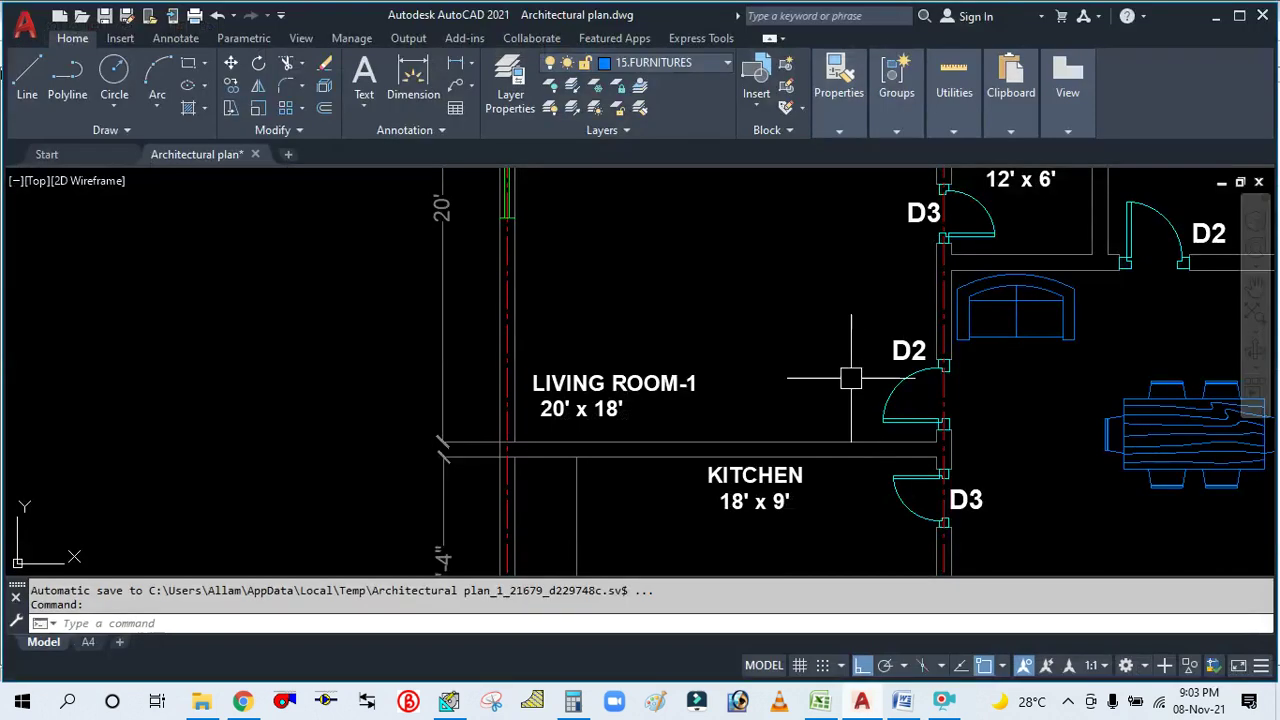
pyautogui.scroll(-5, 770, 400)
pyautogui.scroll(-4, 770, 400)
pyautogui.scroll(10, 709, 277)
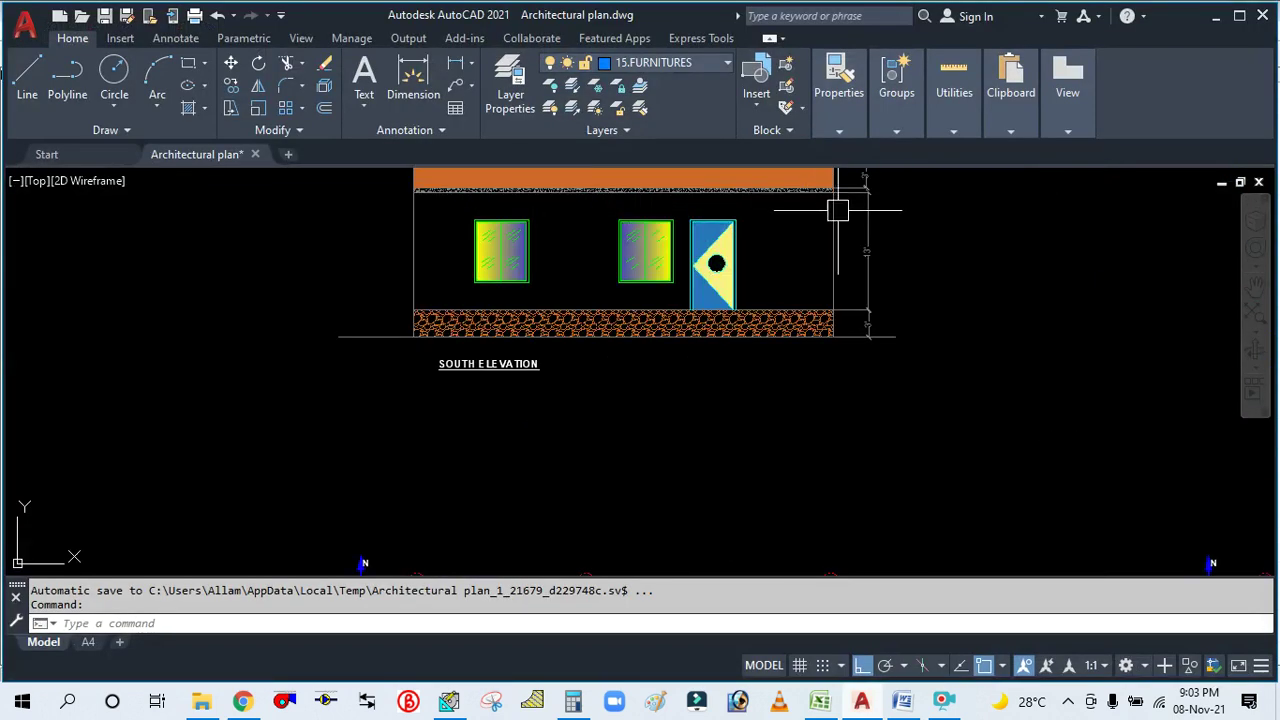
pyautogui.scroll(-8, 771, 431)
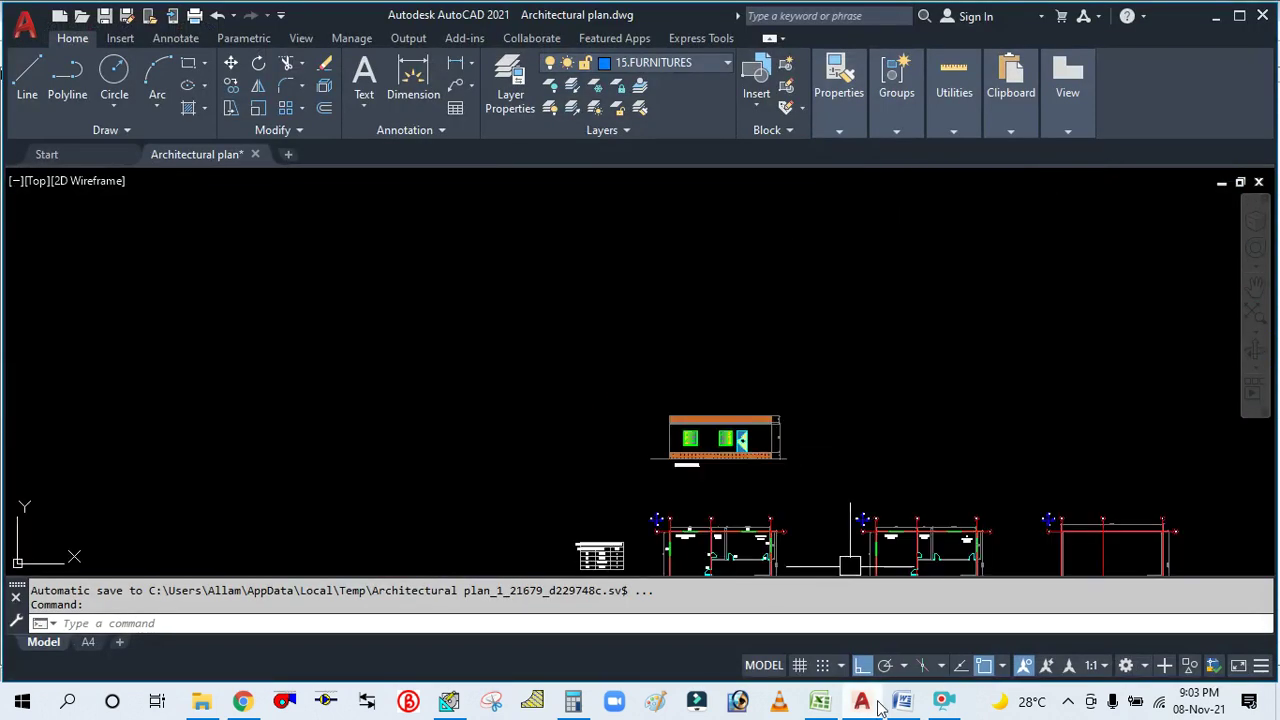
pyautogui.hotkey('alt', 'Tab')
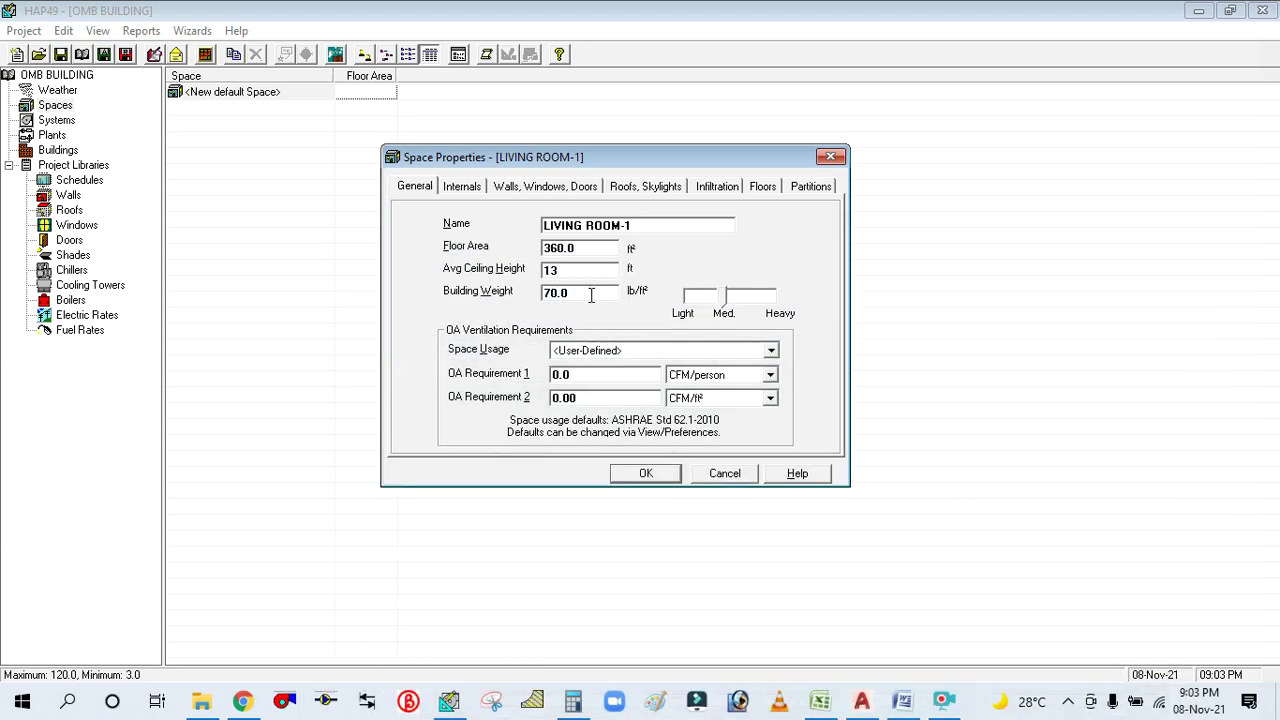
# Set the building weight to 80 lb/ft² and the ventilation space usage to HOTEL: Bedroom/living room.
pyautogui.press('Tab')
pyautogui.moveTo(684, 303); pyautogui.dragTo(733, 302)
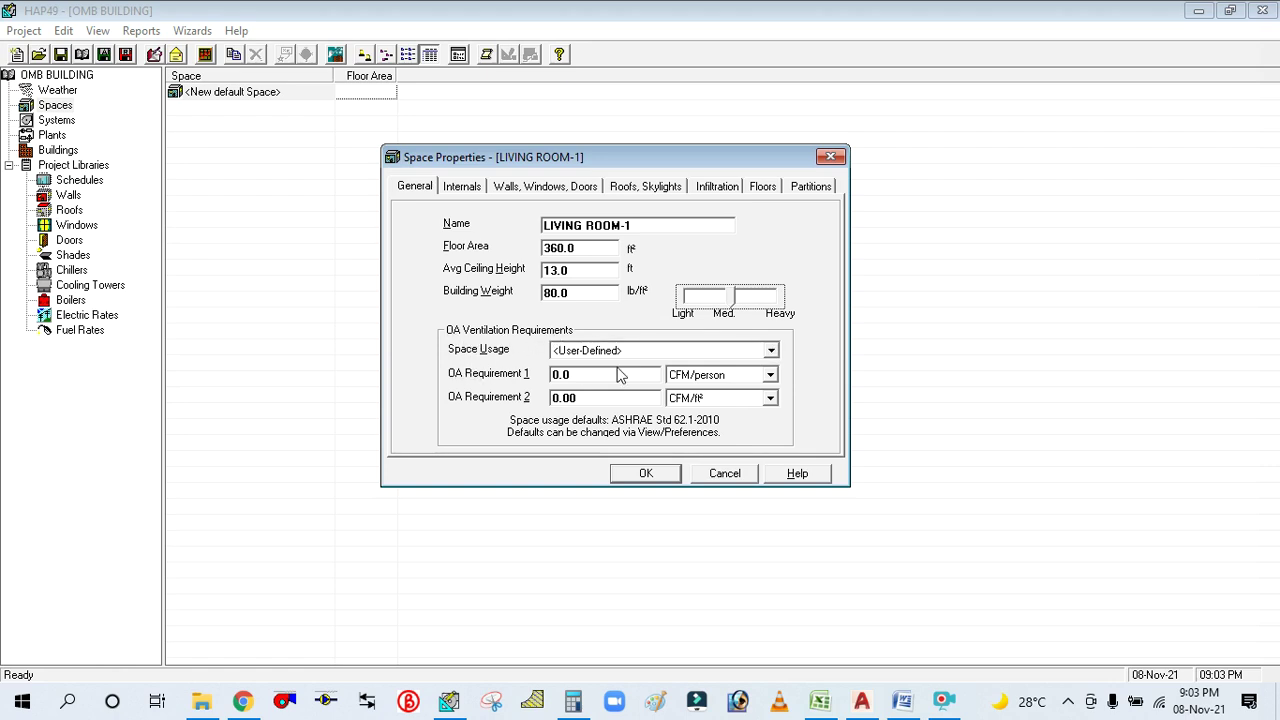
pyautogui.click(772, 352)
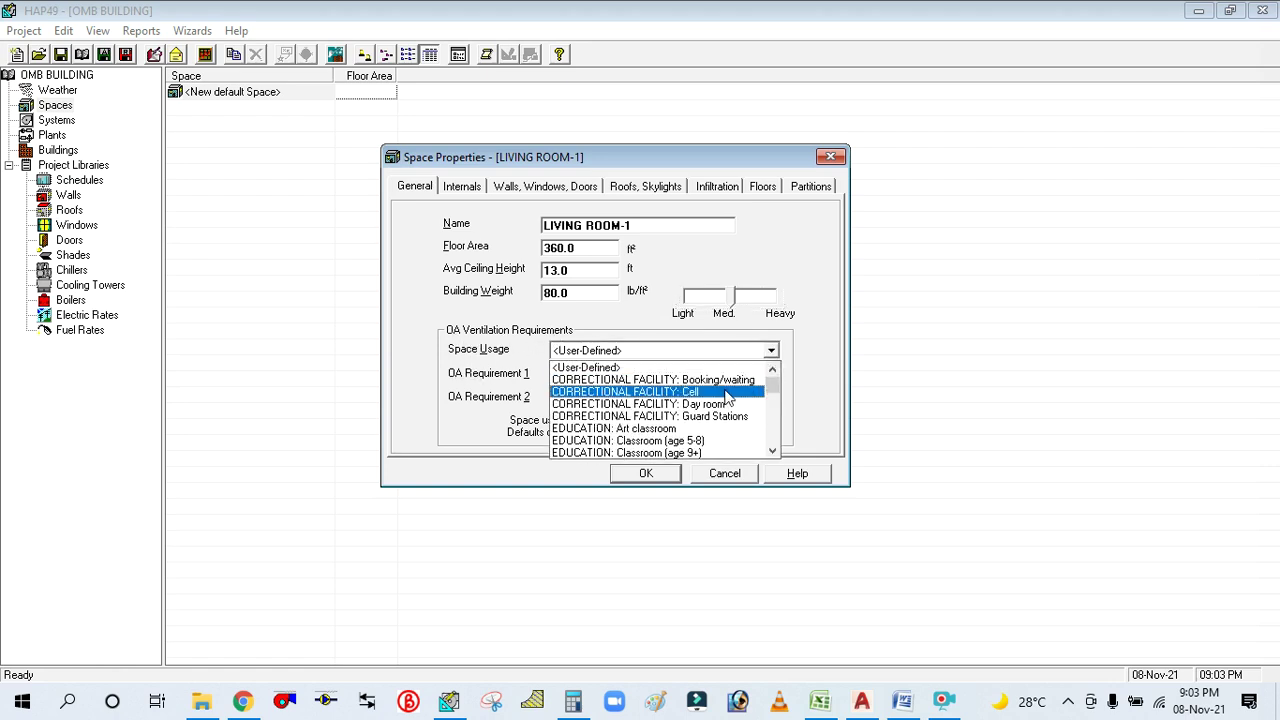
pyautogui.click(772, 352)
pyautogui.click(772, 352)
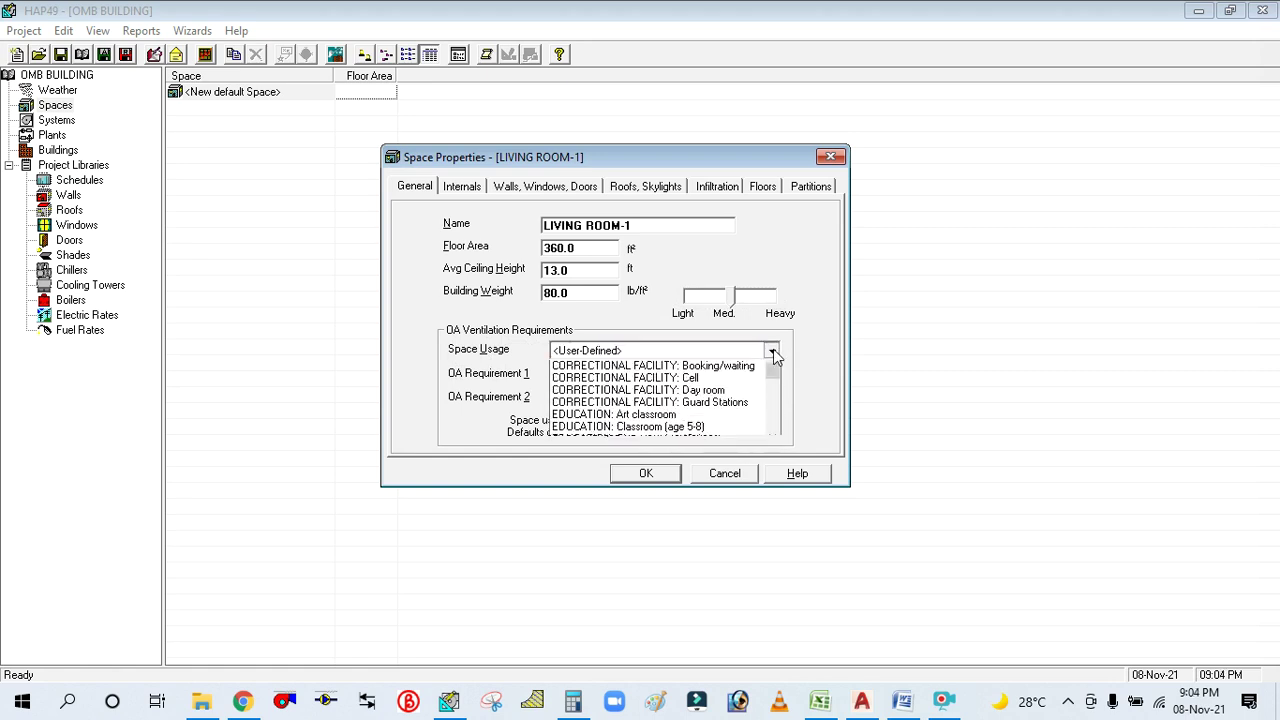
pyautogui.scroll(-1, 683, 418)
pyautogui.scroll(-2, 684, 425)
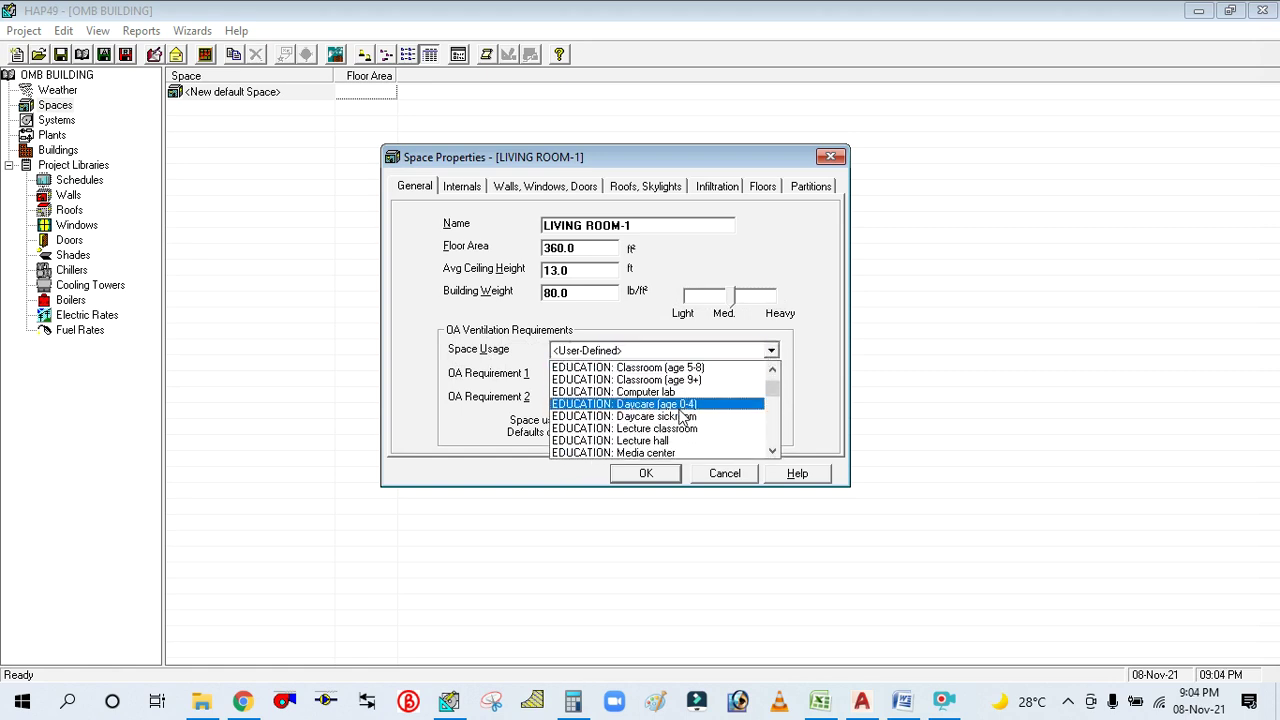
pyautogui.scroll(-1, 684, 437)
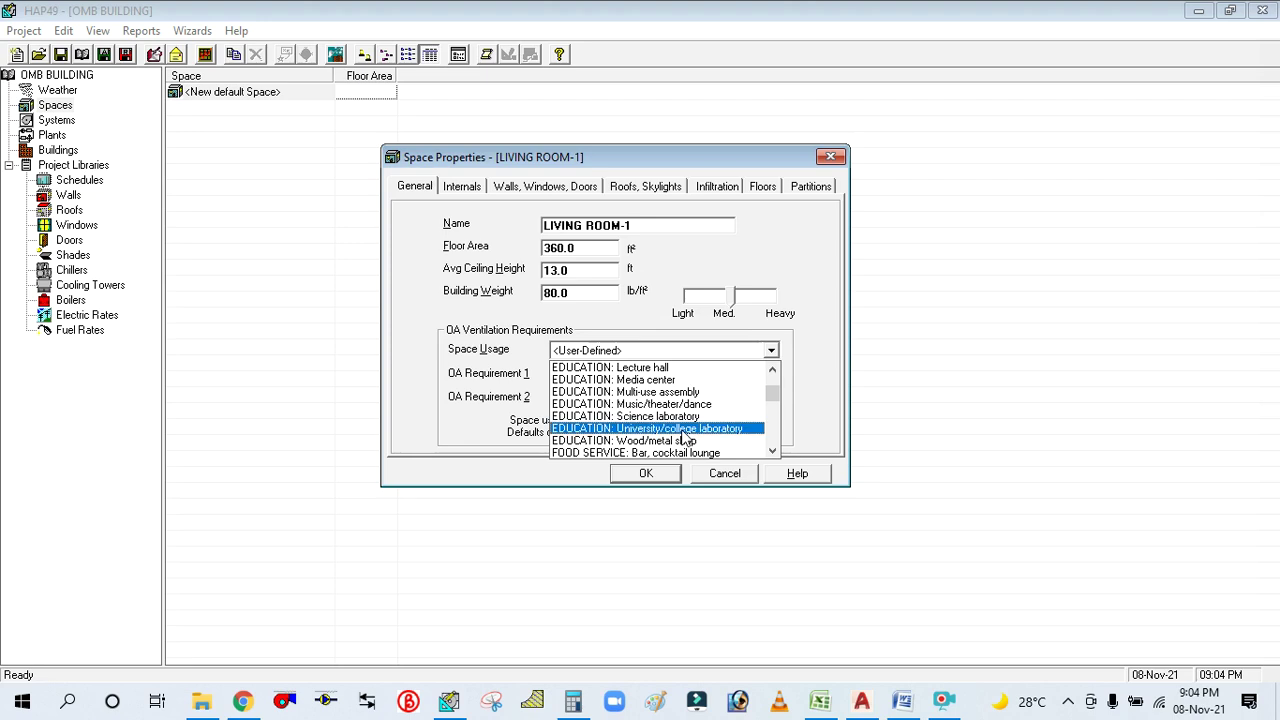
pyautogui.scroll(-2, 684, 437)
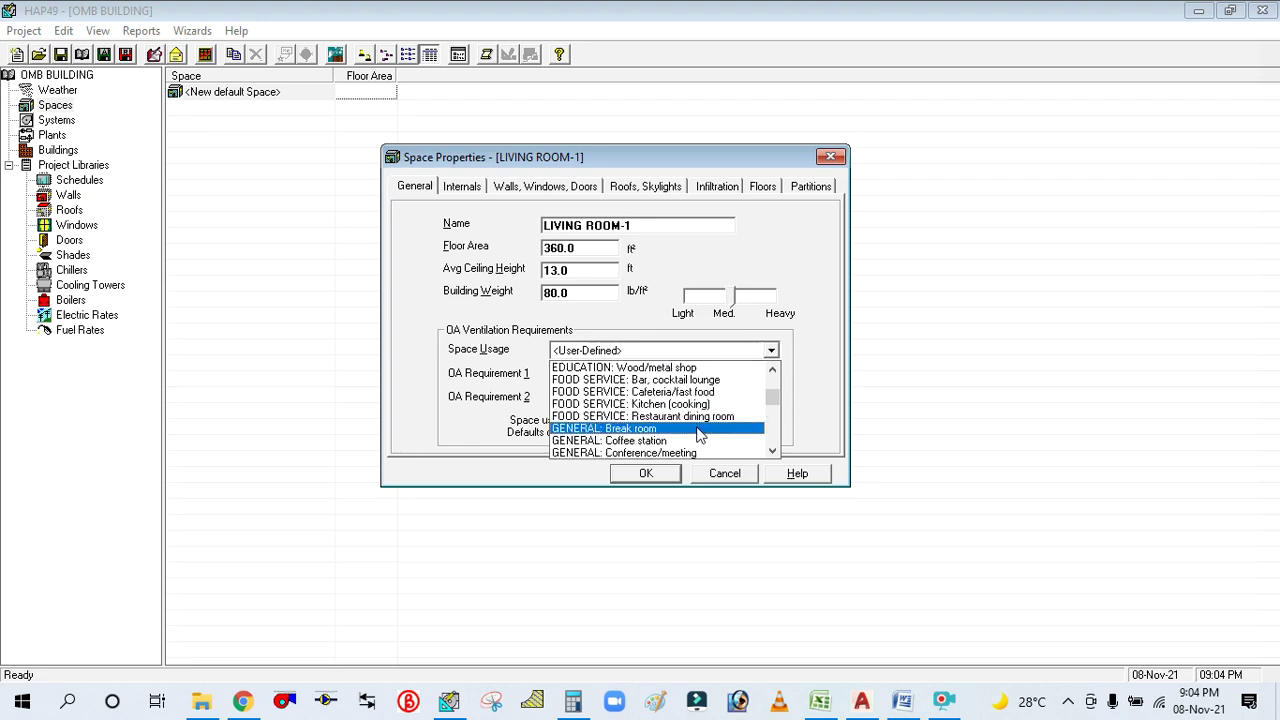
pyautogui.scroll(-1, 695, 414)
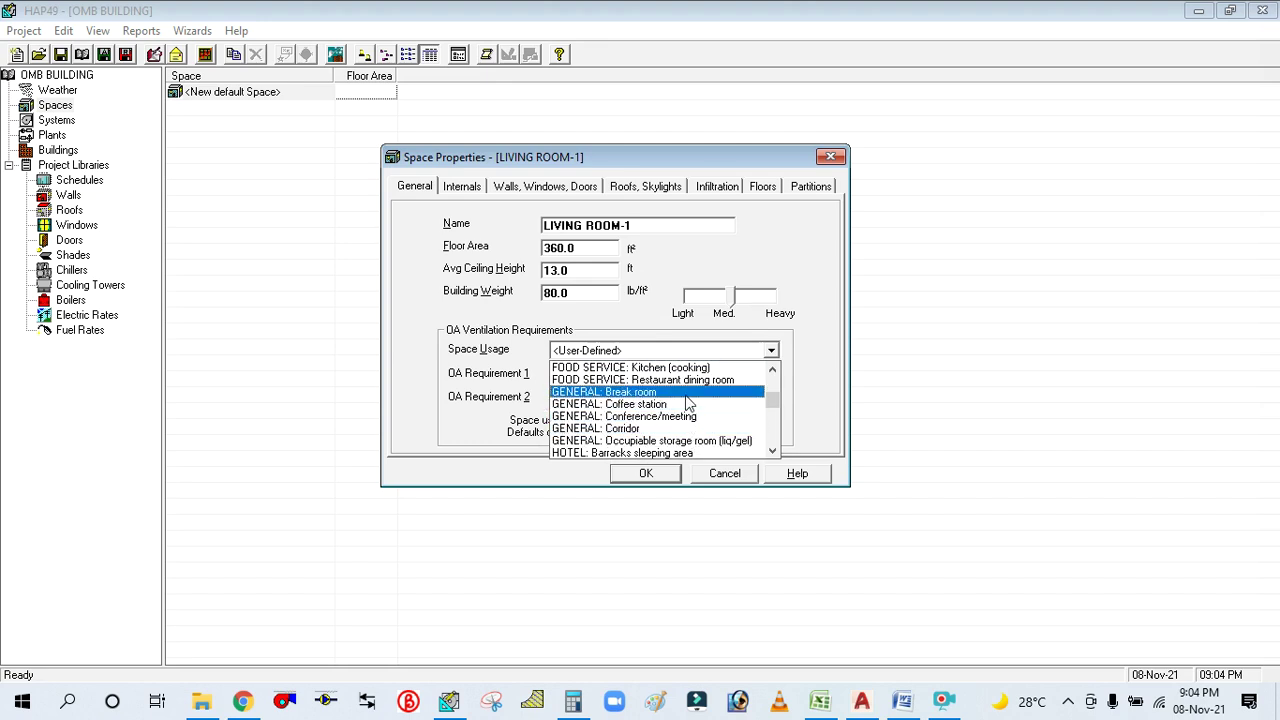
pyautogui.scroll(-1, 688, 403)
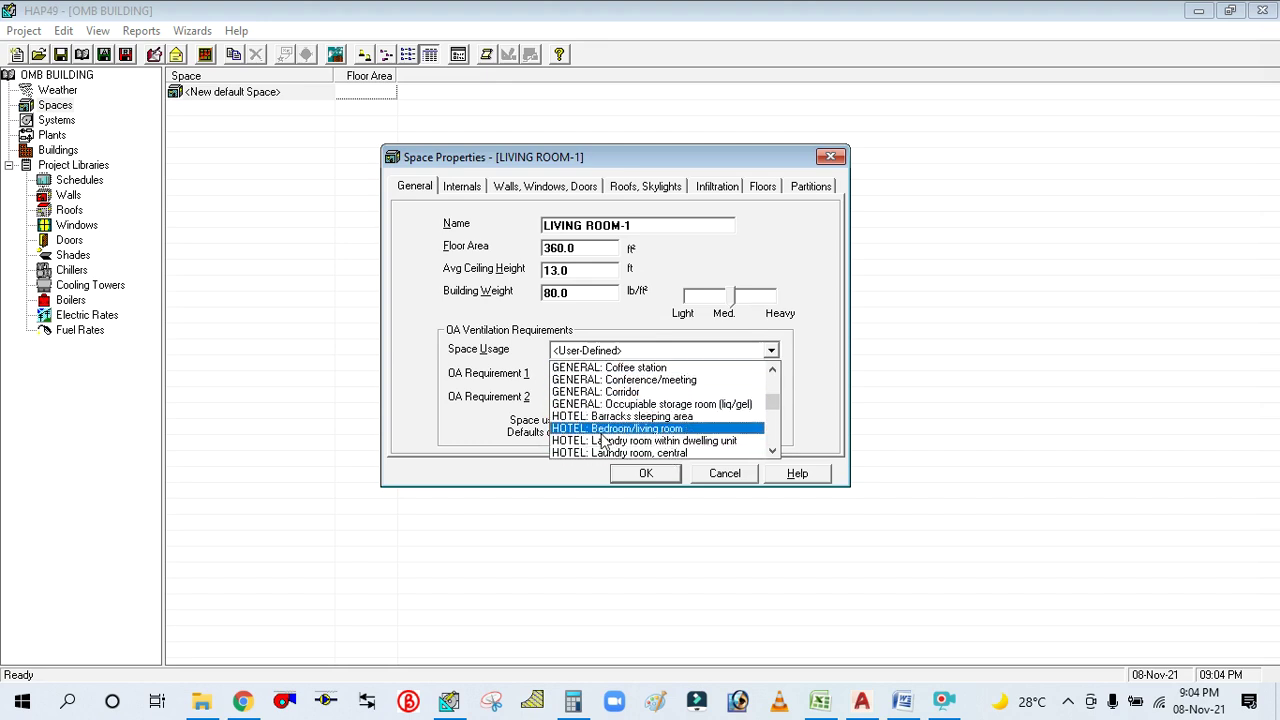
pyautogui.click(655, 429)
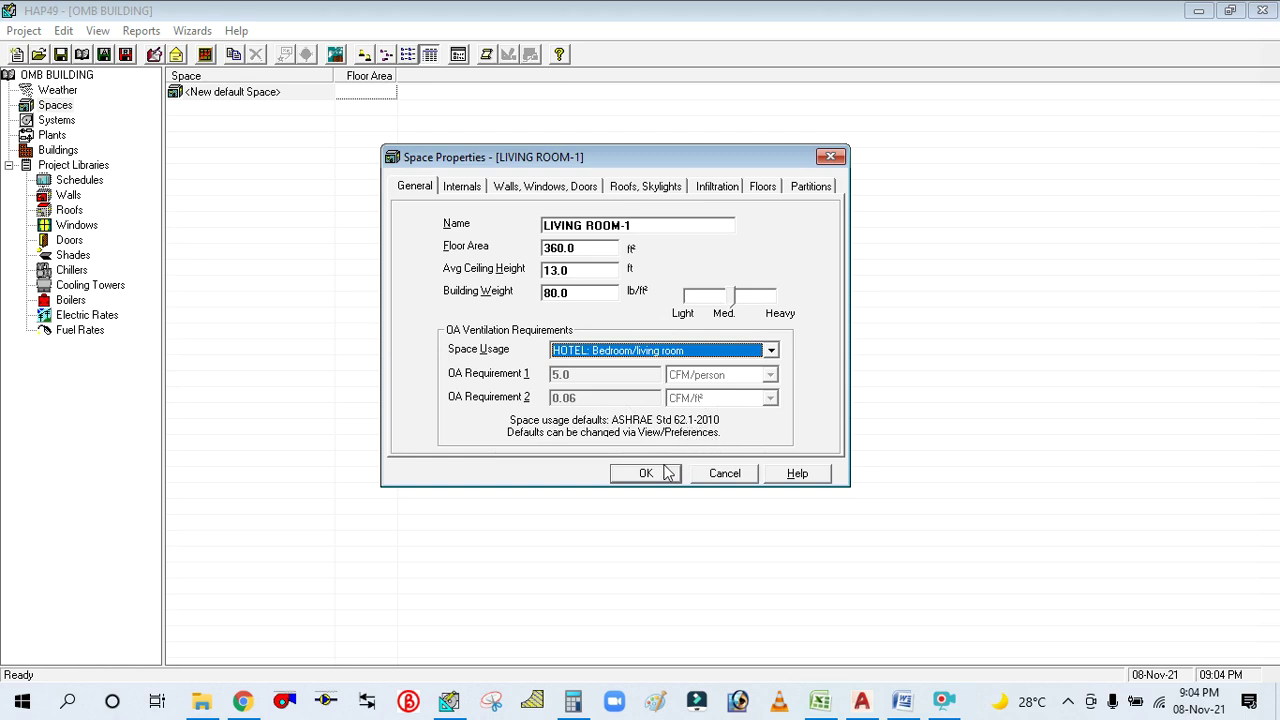
# Set LIVING ROOM-1's overhead lighting to recessed, vented fixtures with a wattage of 1.4 W/ft².
pyautogui.click(465, 188)
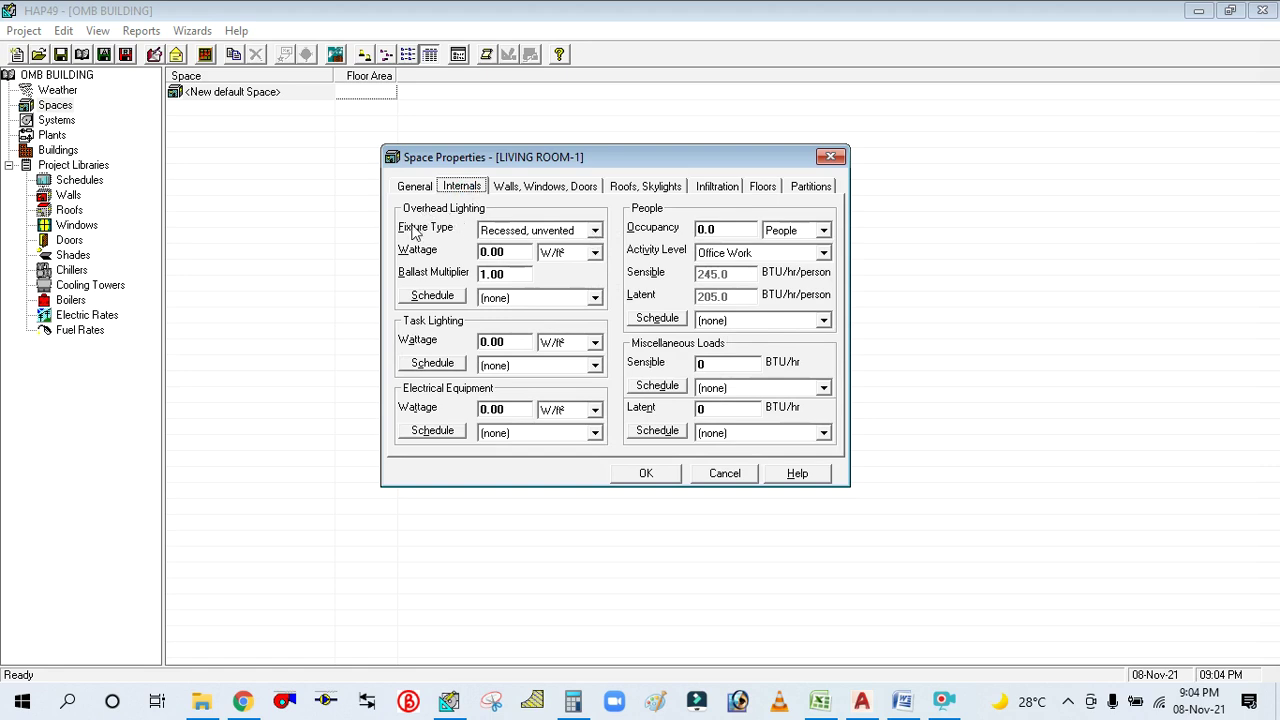
pyautogui.click(592, 231)
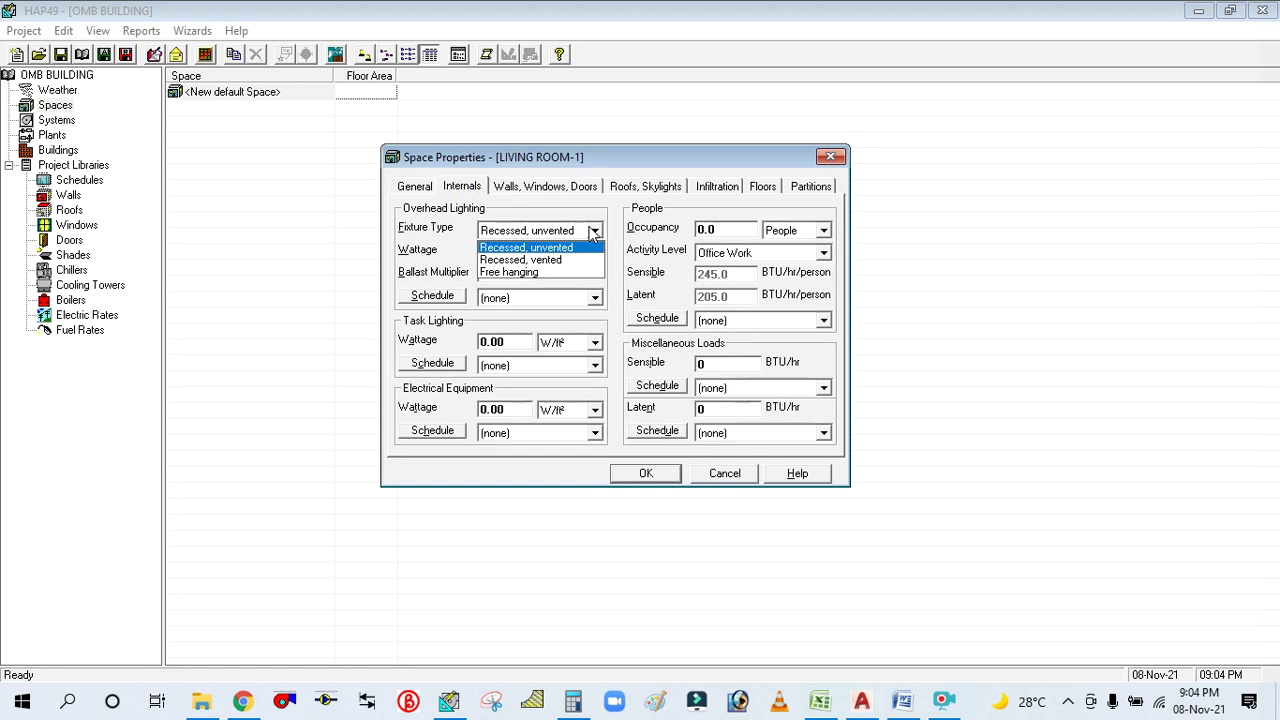
pyautogui.click(592, 231)
pyautogui.click(592, 231)
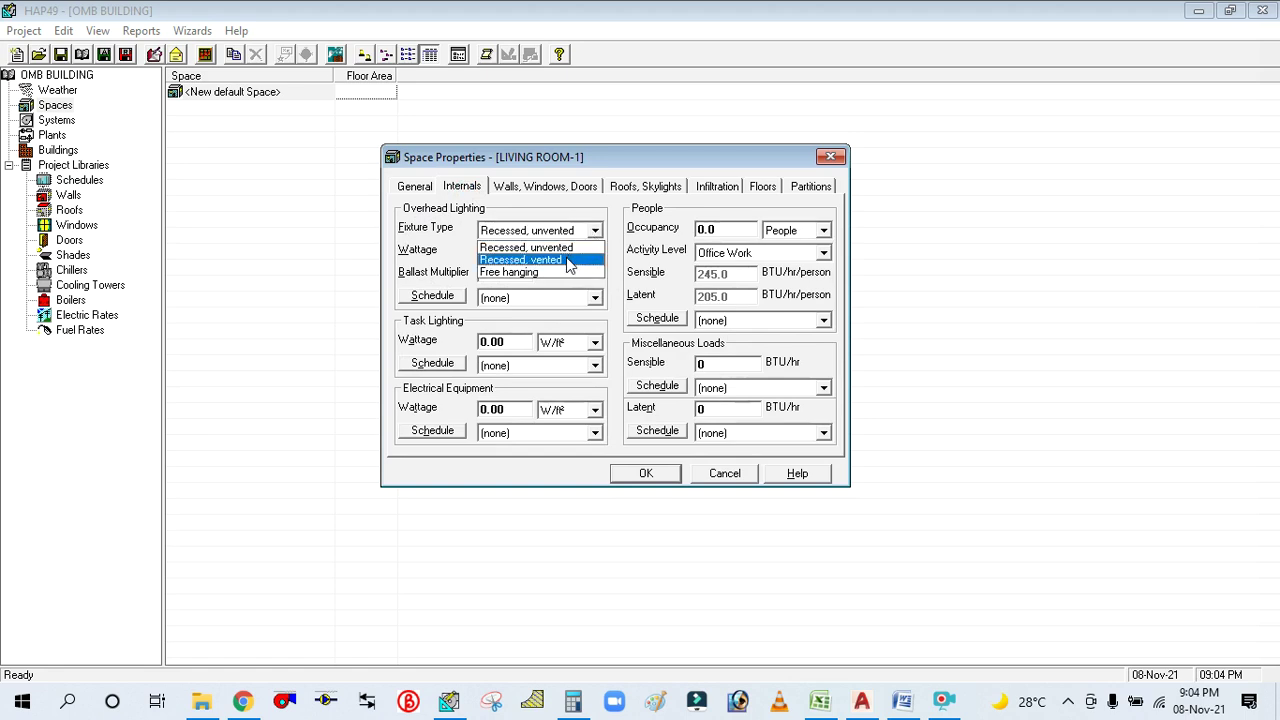
pyautogui.click(569, 261)
pyautogui.click(507, 254)
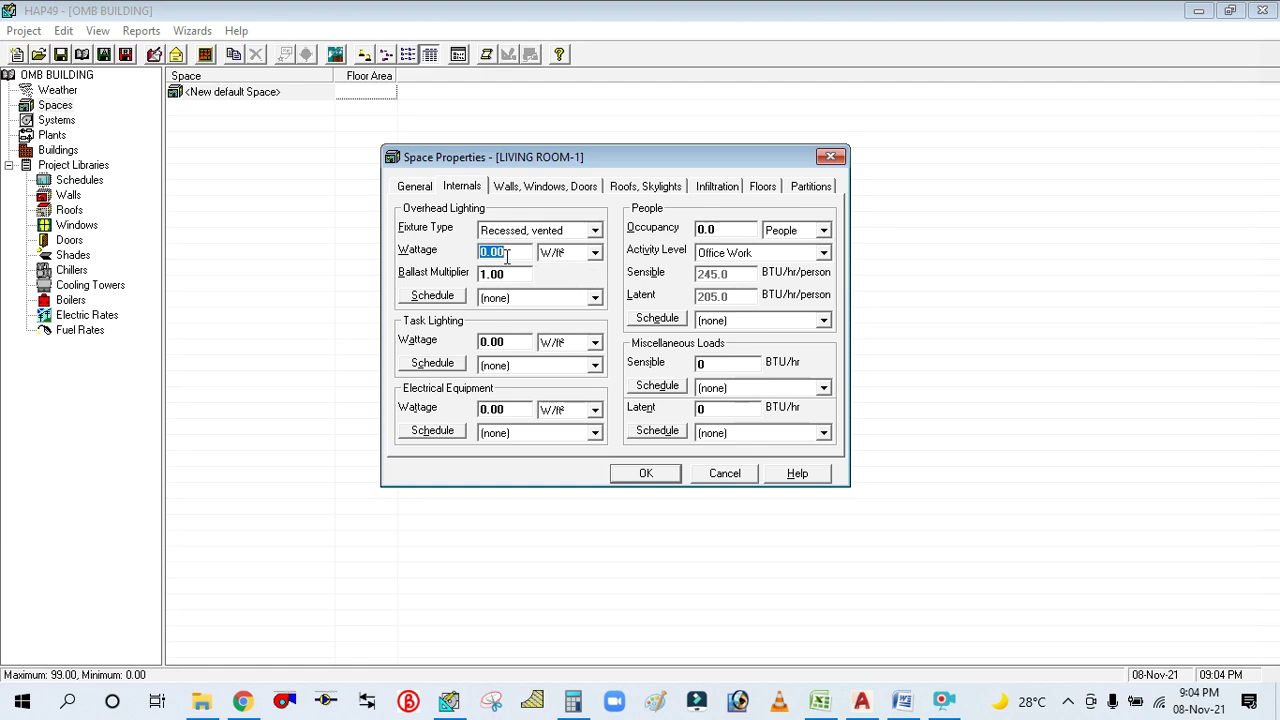
pyautogui.write('1.4')
pyautogui.click(515, 272)
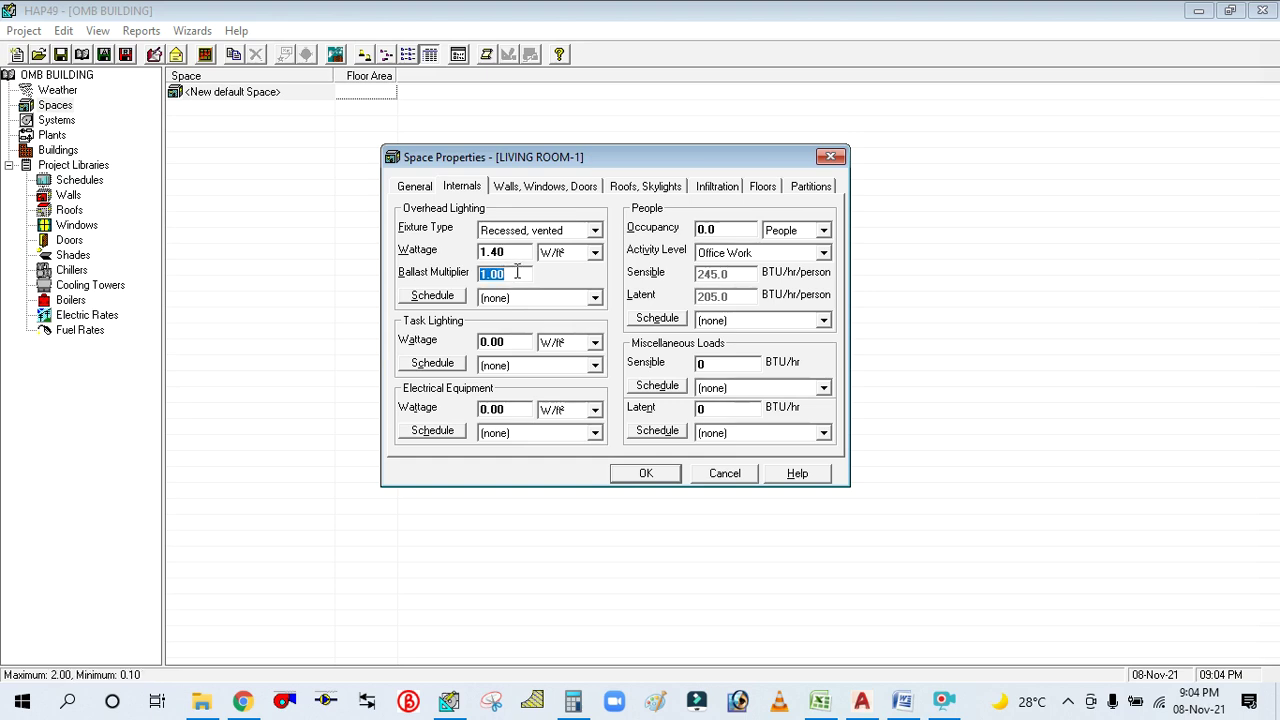
# Assign the LIGHTING schedule to the overhead lighting.
pyautogui.click(594, 299)
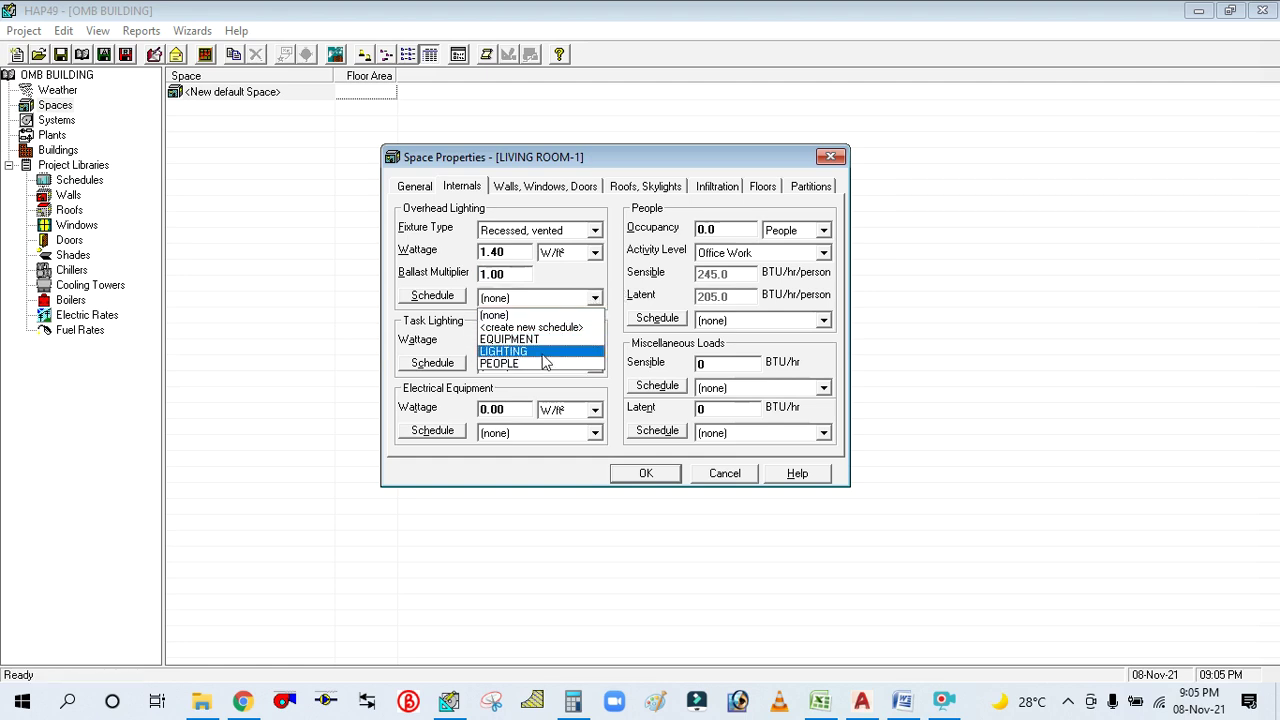
pyautogui.click(594, 300)
pyautogui.click(594, 300)
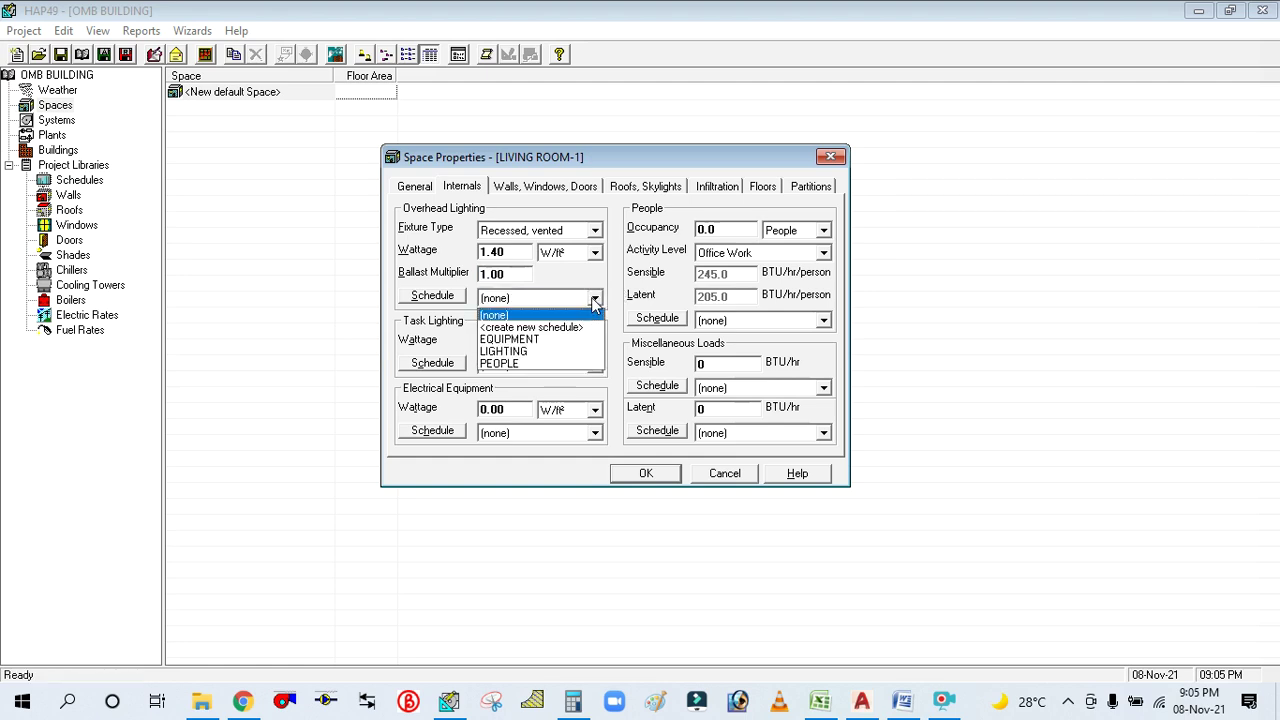
pyautogui.click(510, 352)
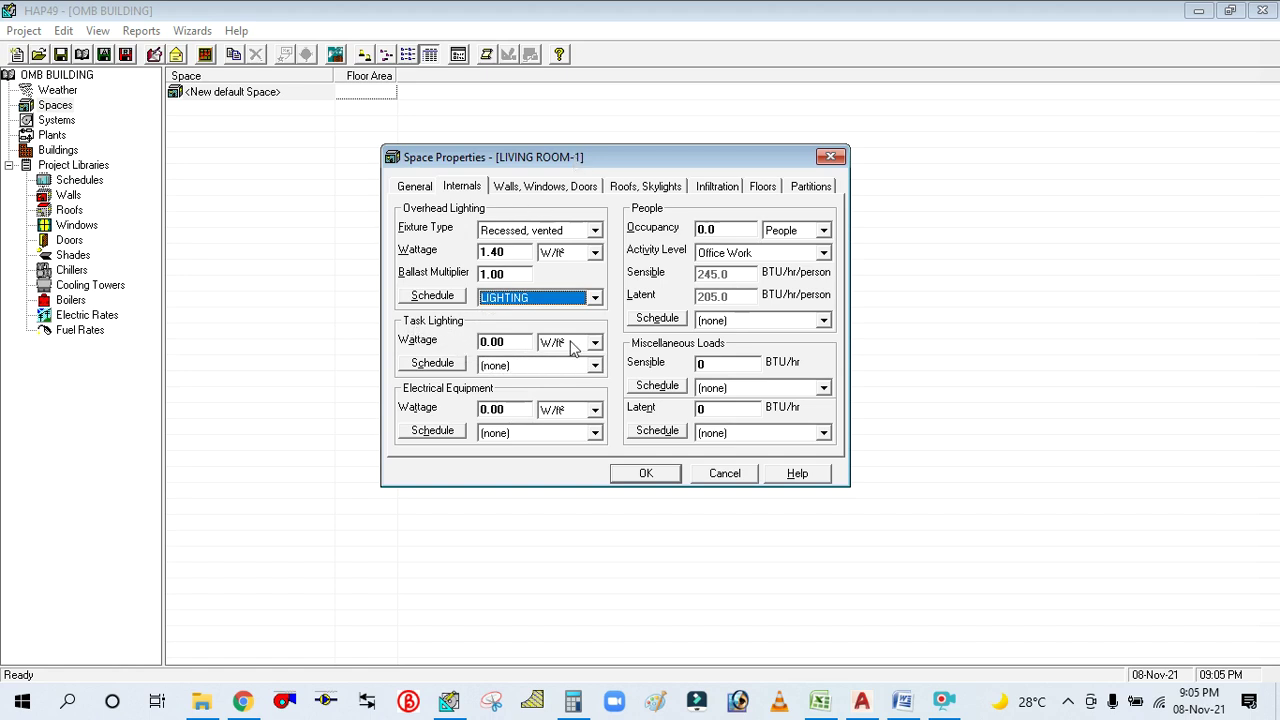
# Switch to AutoCAD, inspect LIVING ROOM-1 on the furnished floor plan, and return to HAP.
pyautogui.click(861, 700)
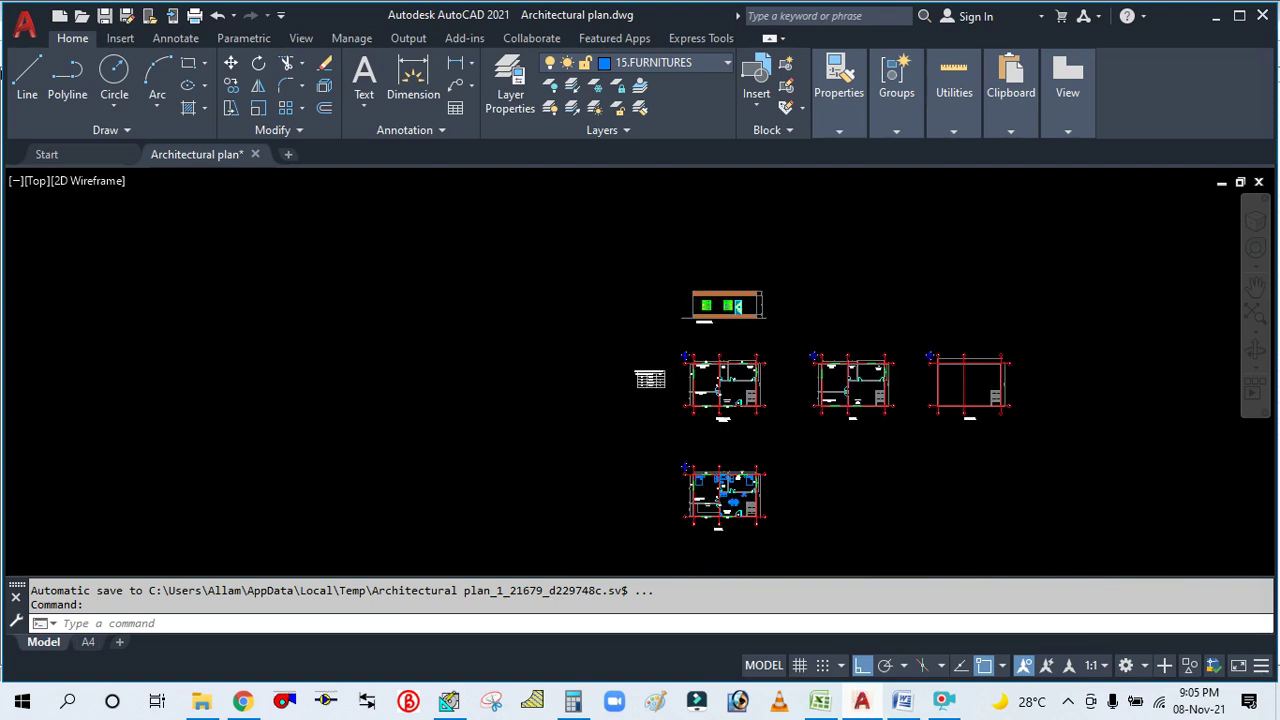
pyautogui.scroll(4, 760, 560)
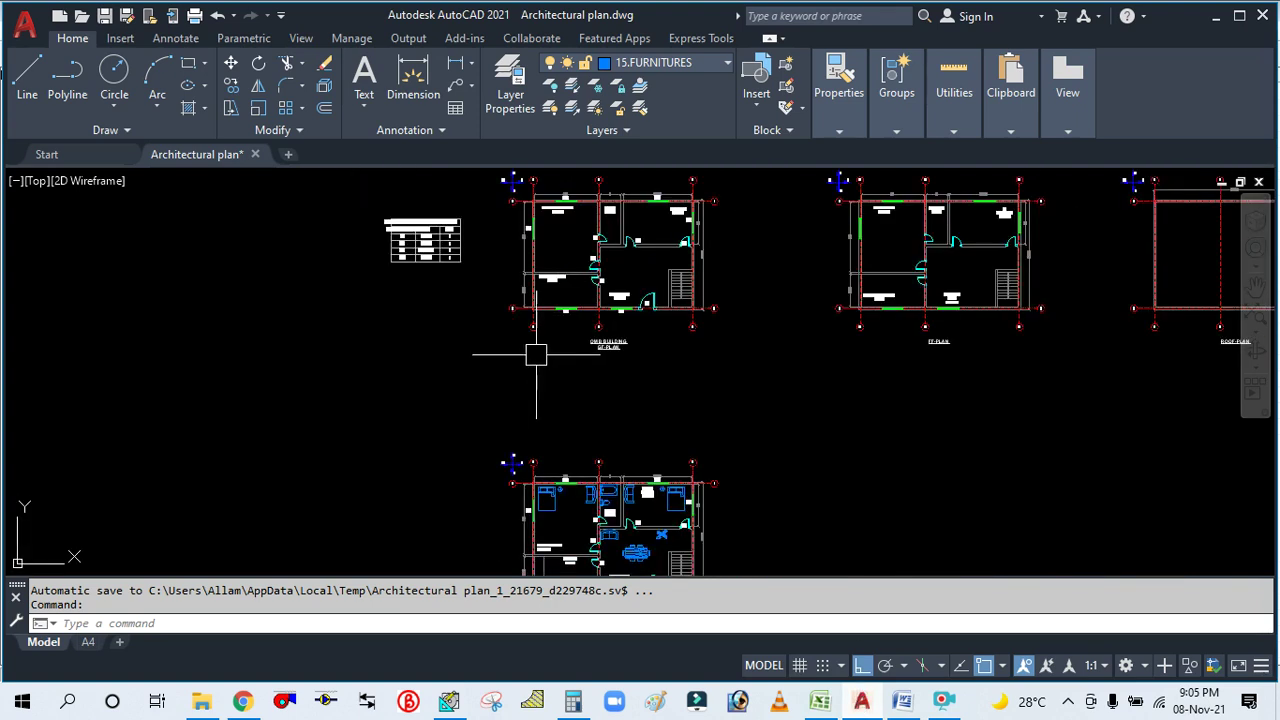
pyautogui.scroll(3, 582, 371)
pyautogui.scroll(2, 582, 371)
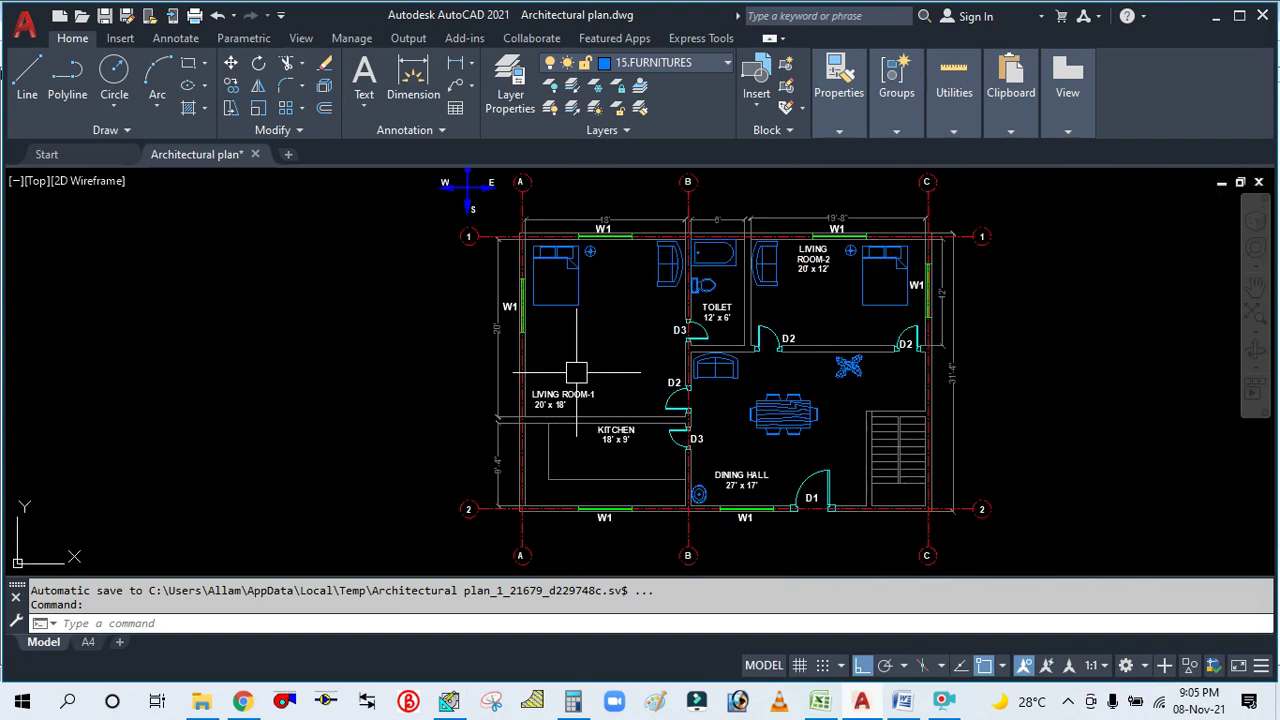
pyautogui.click(862, 697)
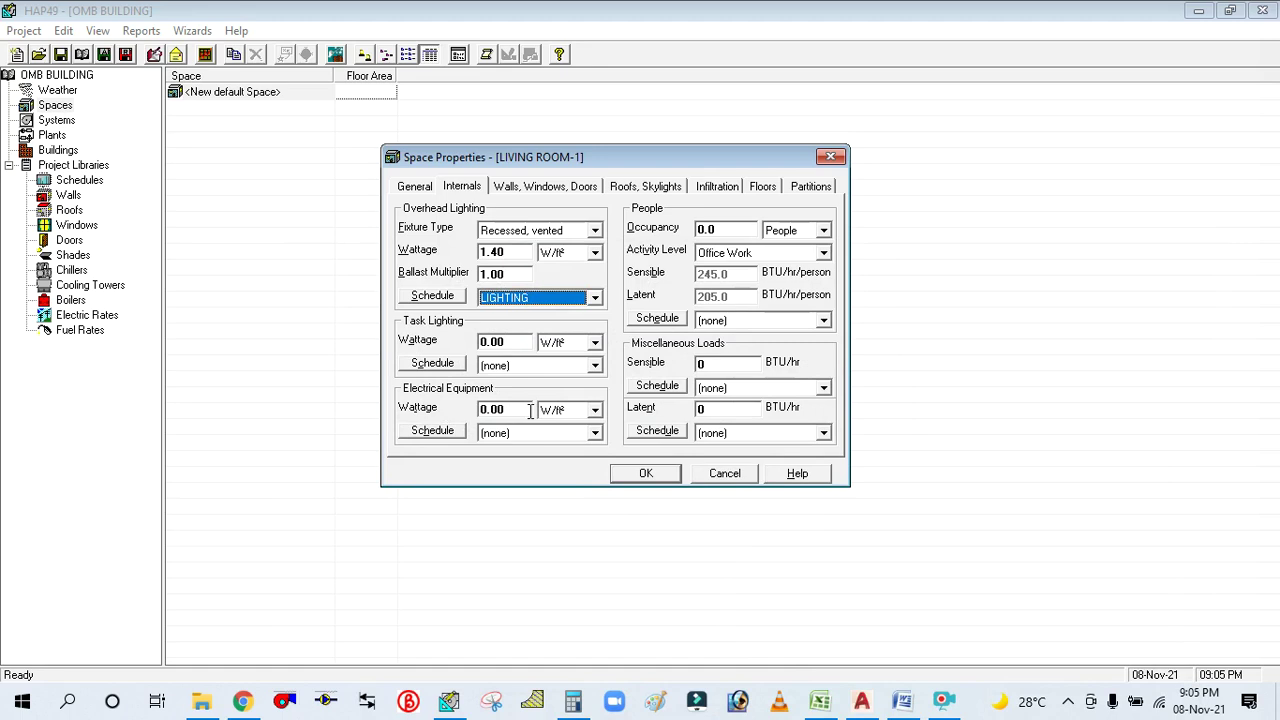
# Set LIVING ROOM-1's electrical equipment wattage to 1.4 W/ft² and assign it the EQUIPMENT schedule.
pyautogui.click(513, 410)
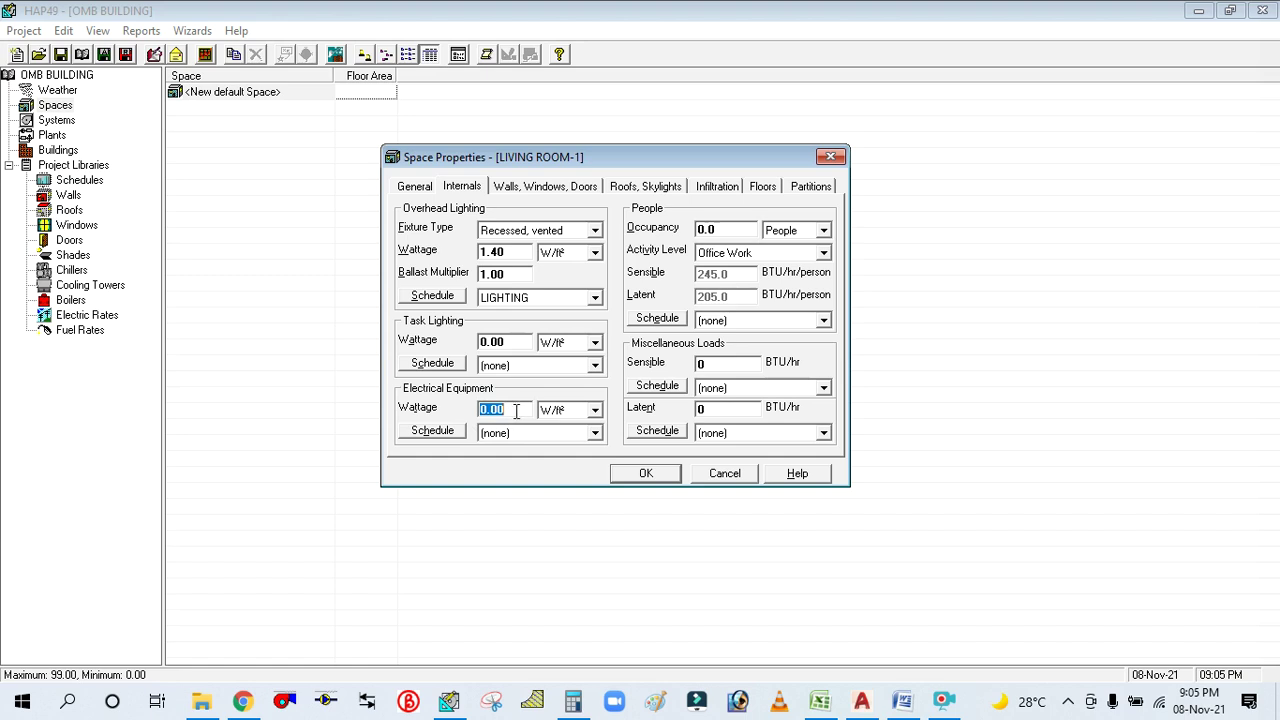
pyautogui.click(516, 411)
pyautogui.moveTo(505, 410); pyautogui.dragTo(468, 418)
pyautogui.click(862, 700)
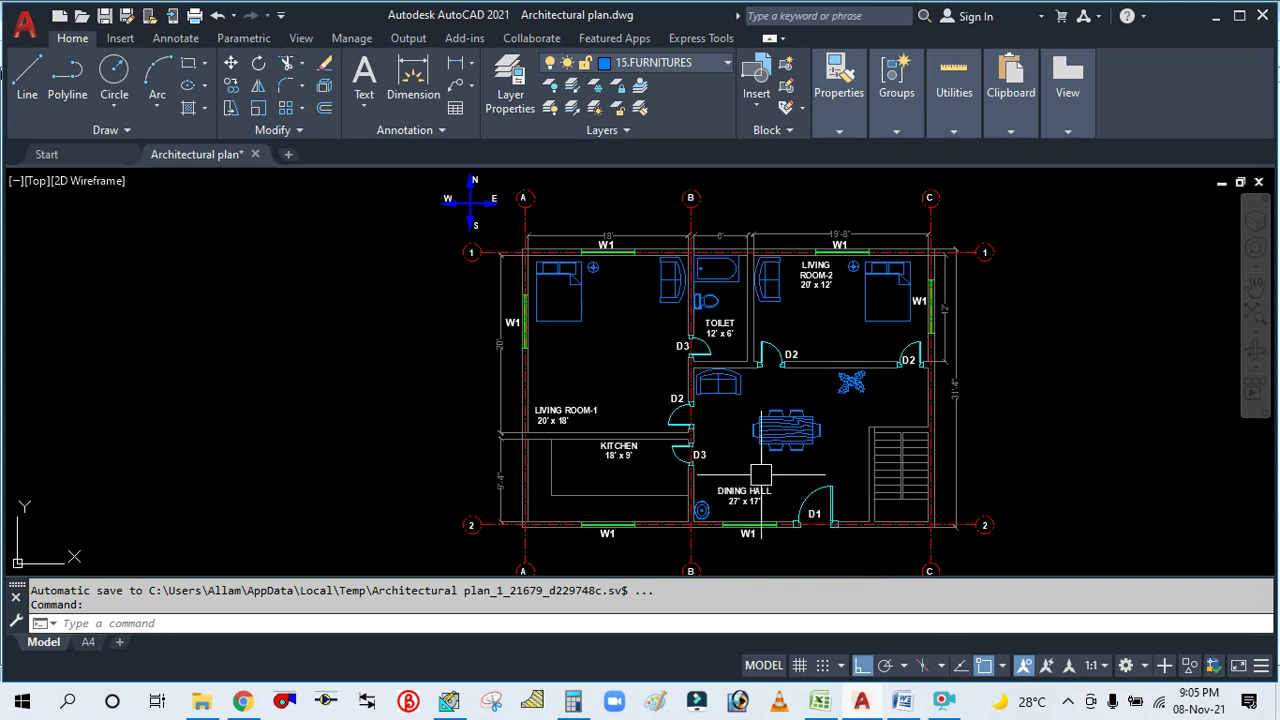
pyautogui.click(862, 705)
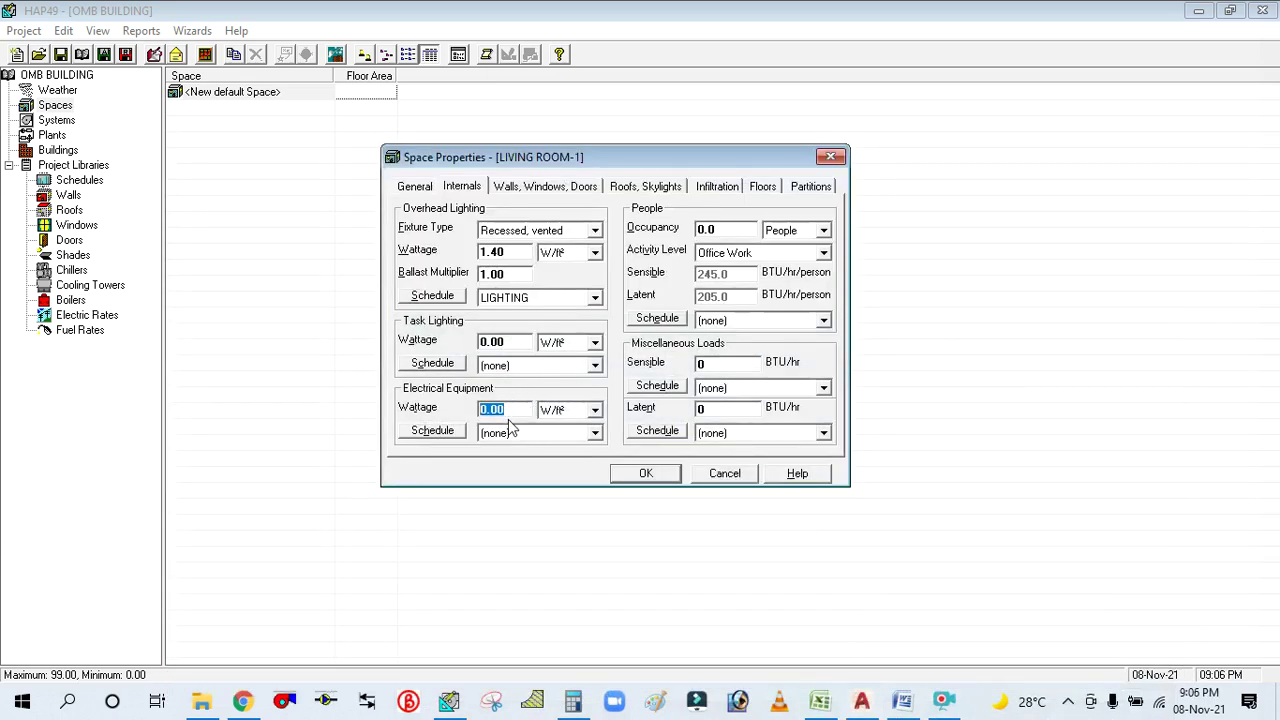
pyautogui.write('1.4')
pyautogui.click(551, 437)
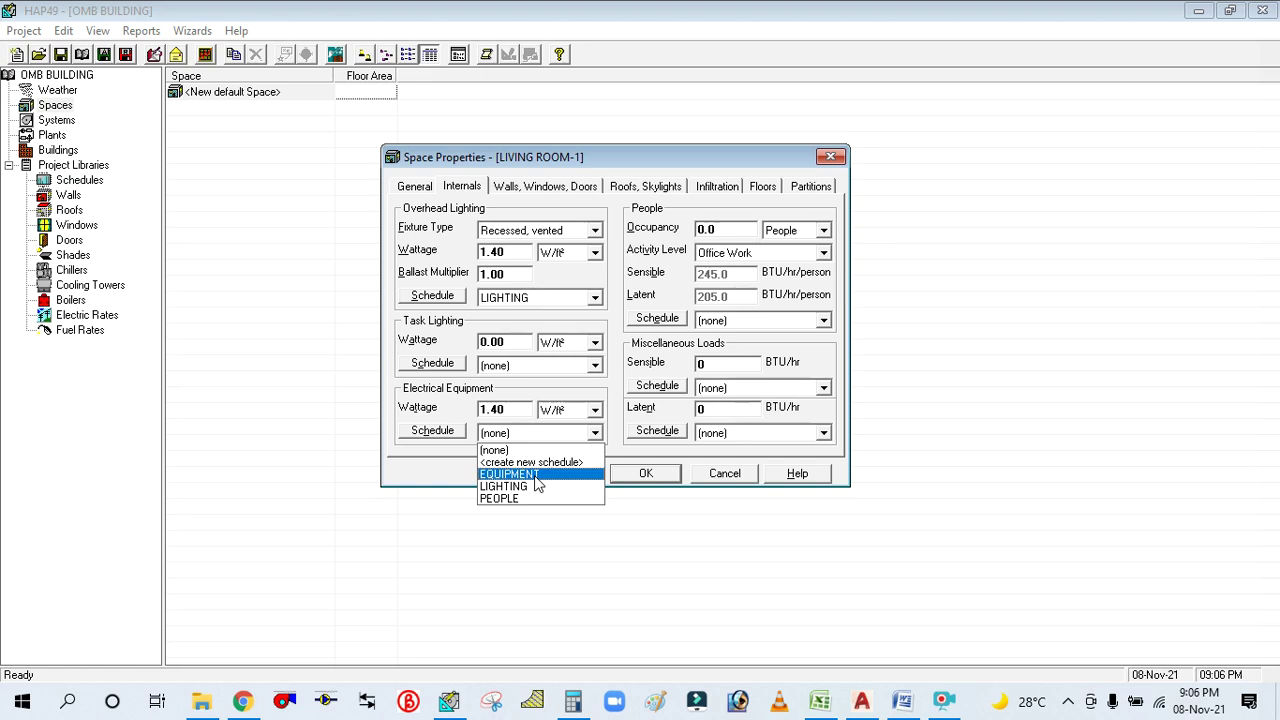
pyautogui.click(538, 476)
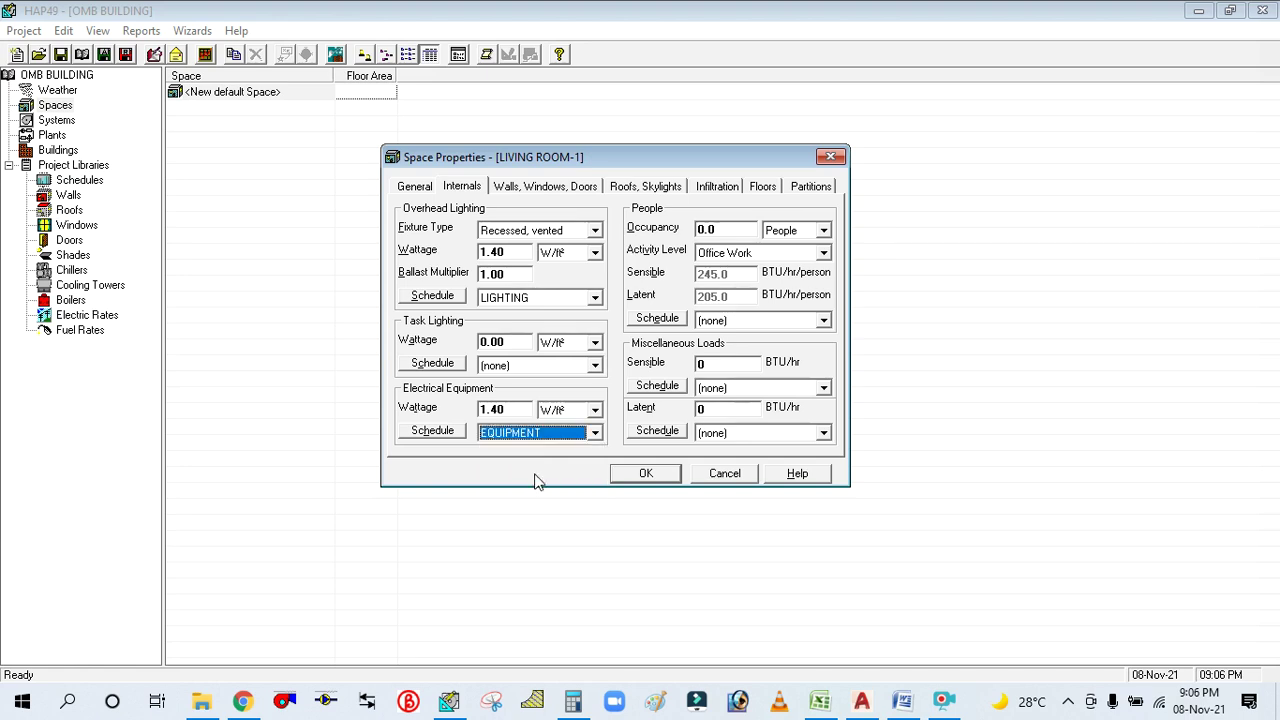
# Set the occupancy to 2 people with a Medium Work activity level and assign the PEOPLE schedule.
pyautogui.click(725, 229)
pyautogui.click(700, 229)
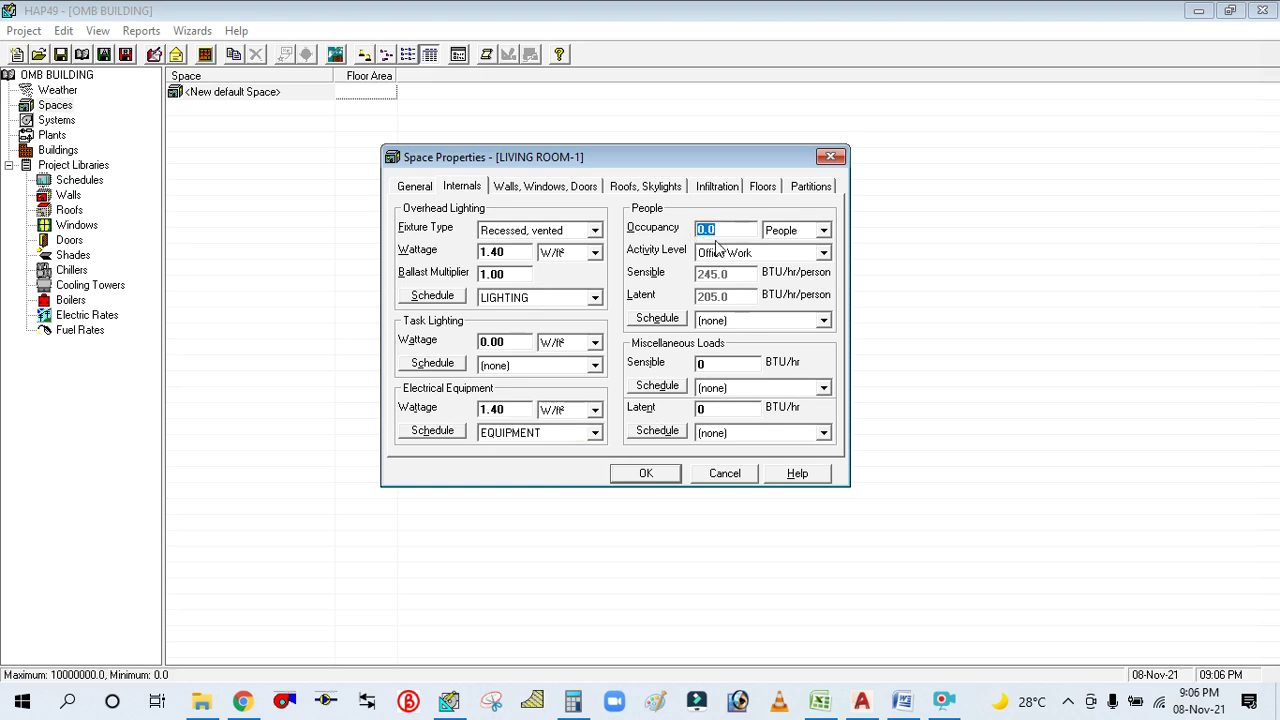
pyautogui.write('2')
pyautogui.click(790, 254)
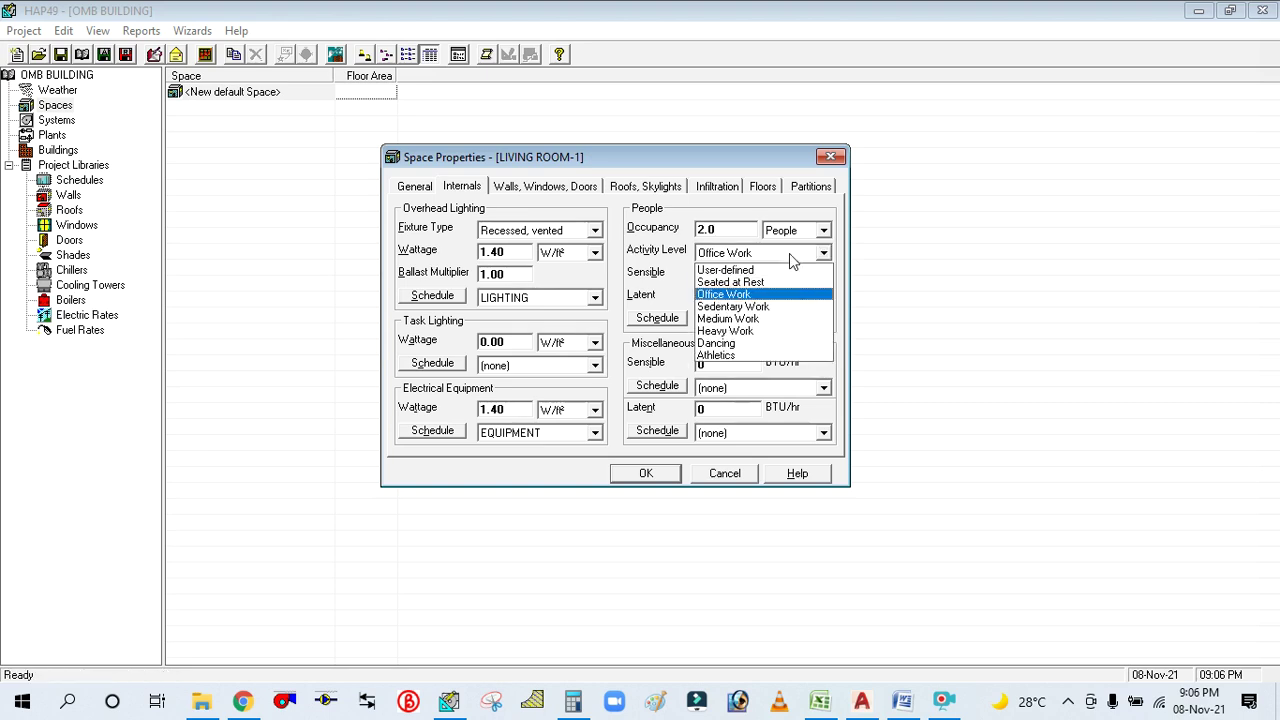
pyautogui.click(750, 319)
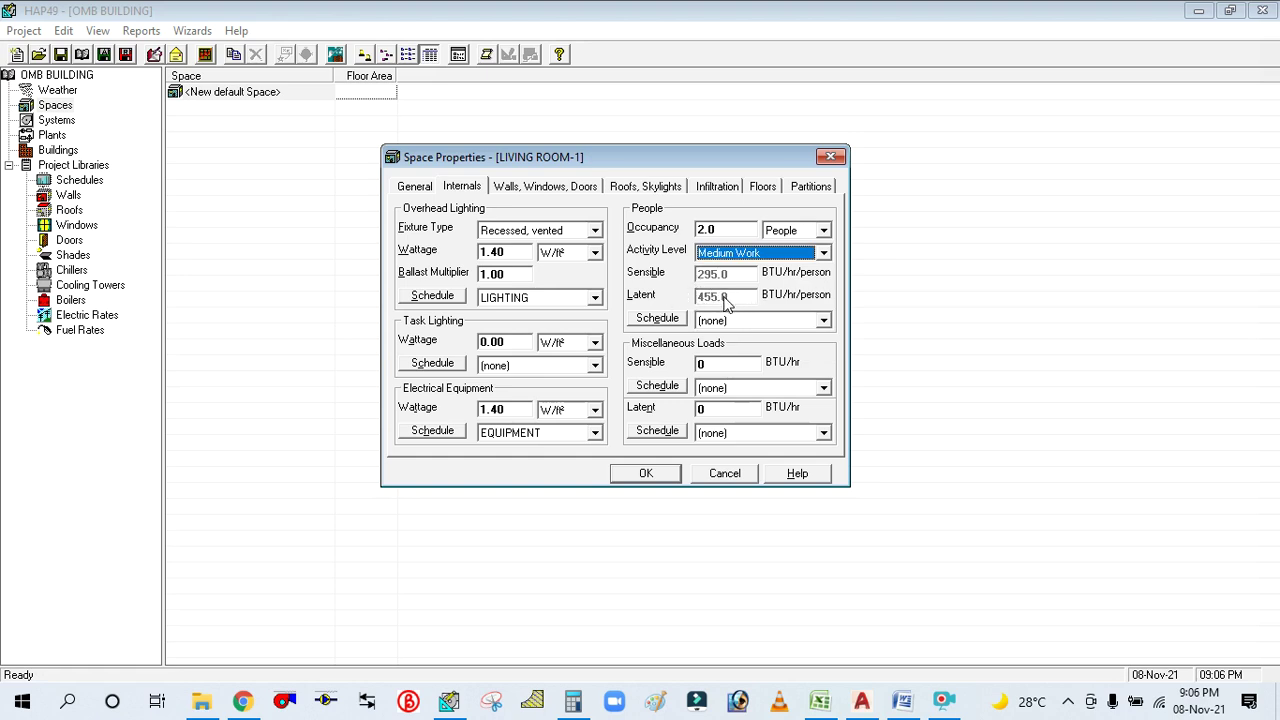
pyautogui.click(820, 320)
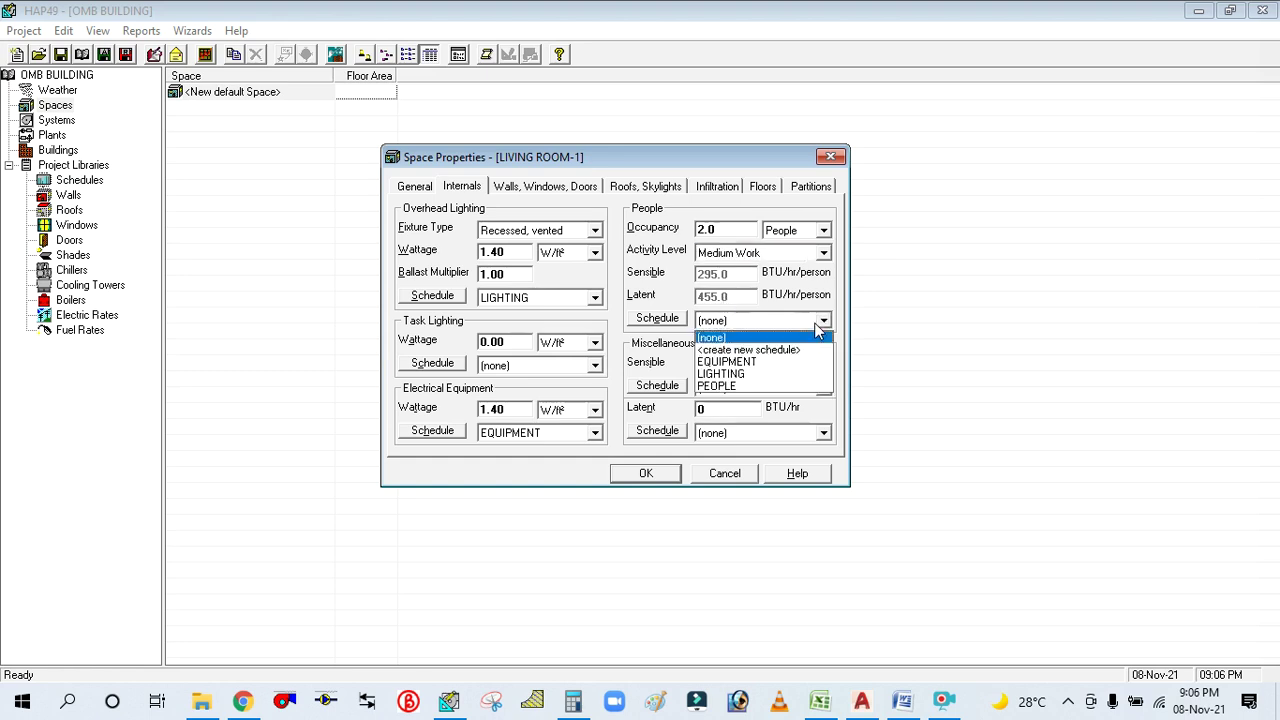
pyautogui.click(755, 387)
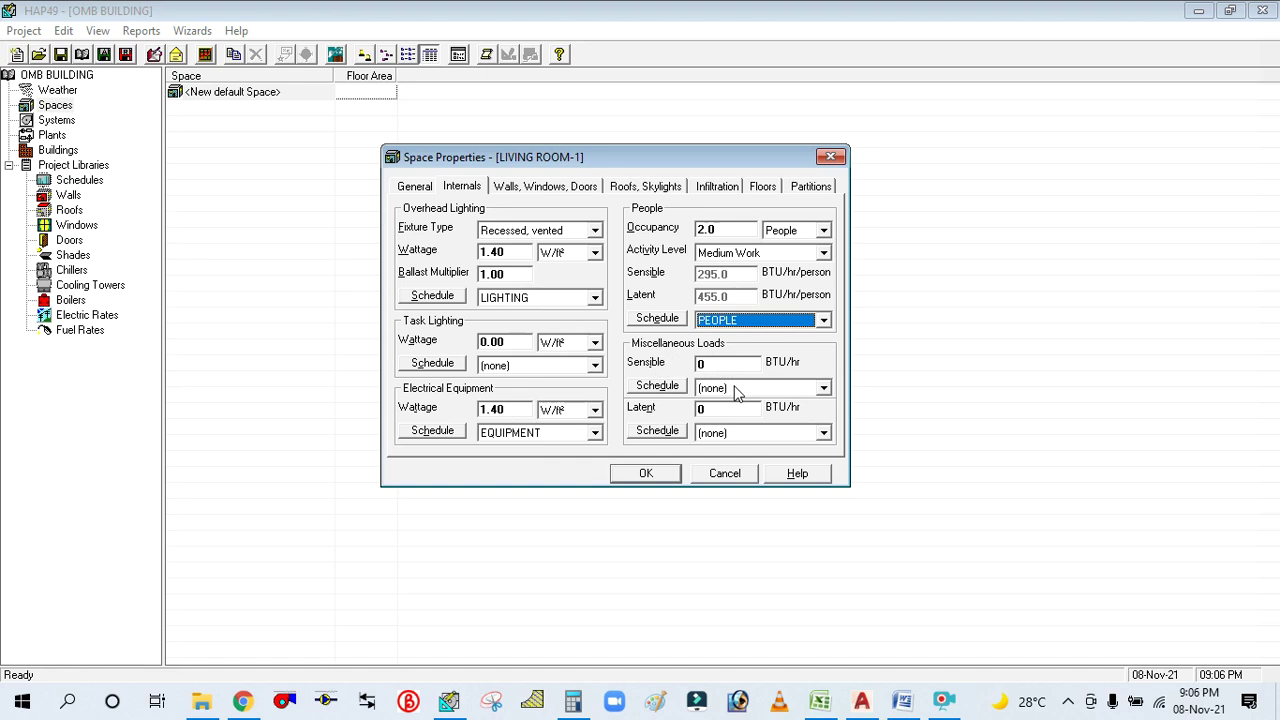
# Open the space's wall, window and door data, then check LIVING ROOM-1's outside wall orientations against the compass in AutoCAD.
pyautogui.click(524, 186)
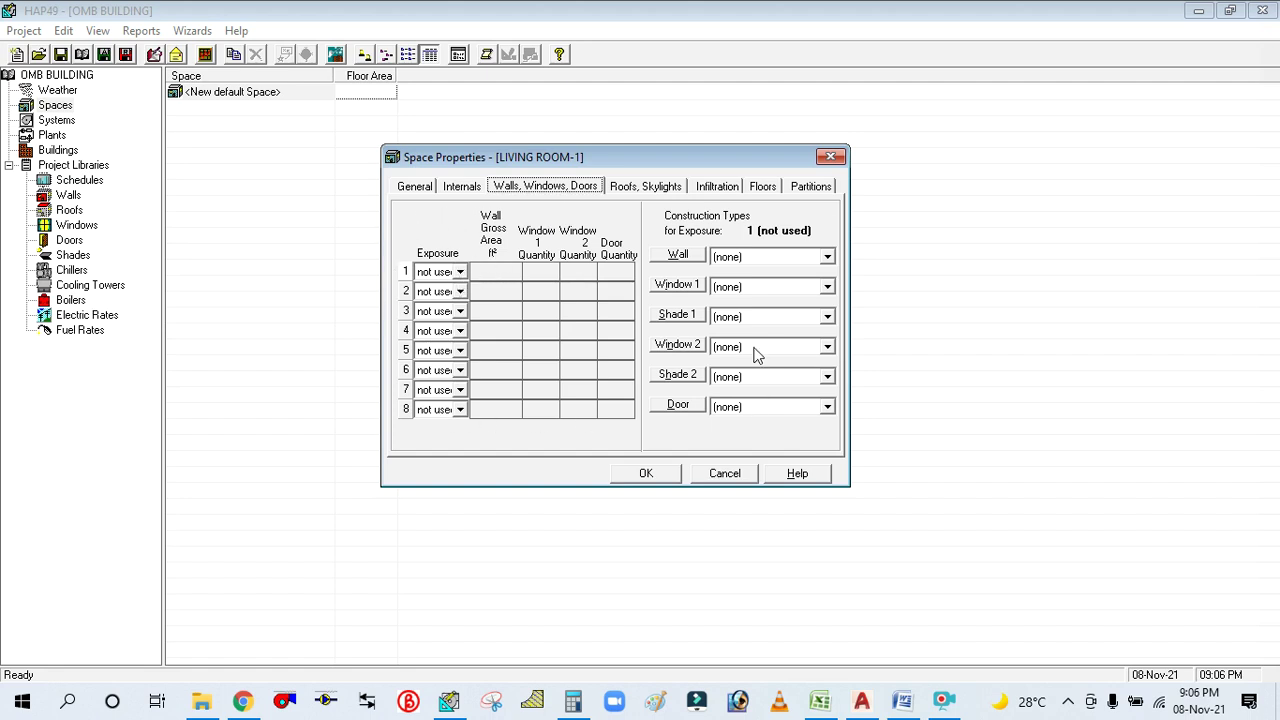
pyautogui.click(861, 700)
pyautogui.scroll(3, 560, 270)
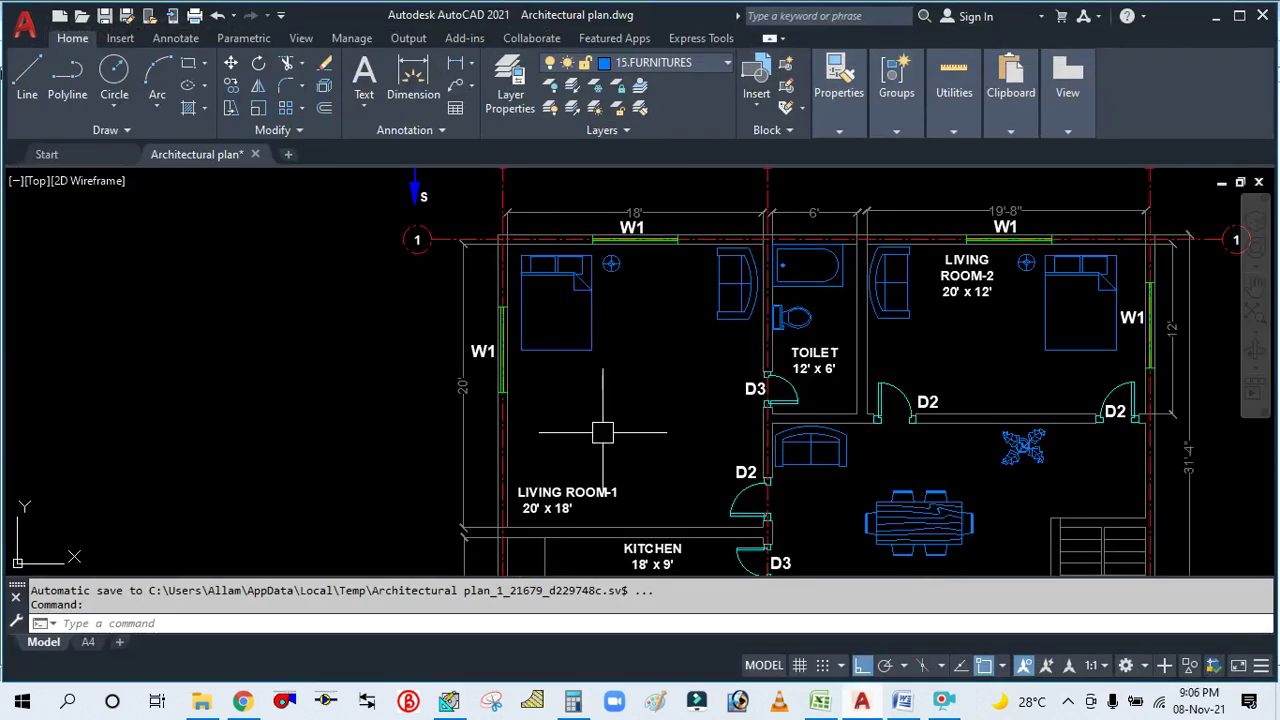
pyautogui.scroll(-3, 600, 410)
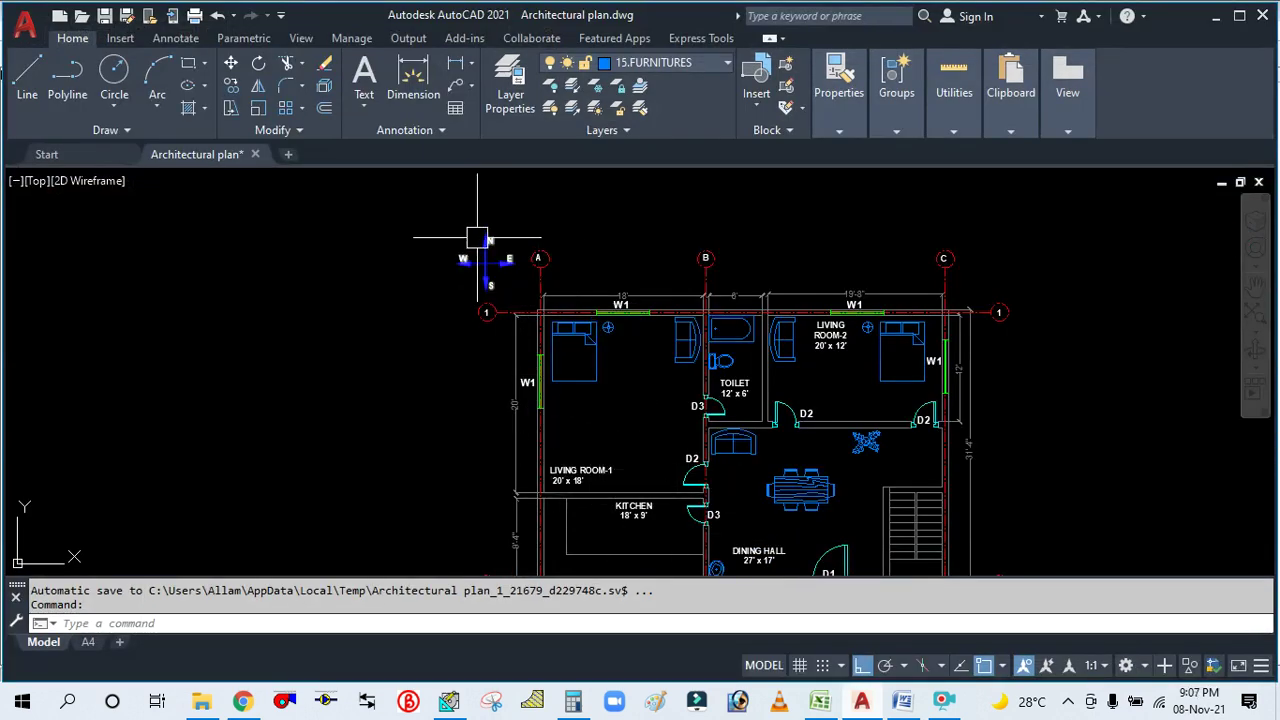
pyautogui.scroll(2, 620, 310)
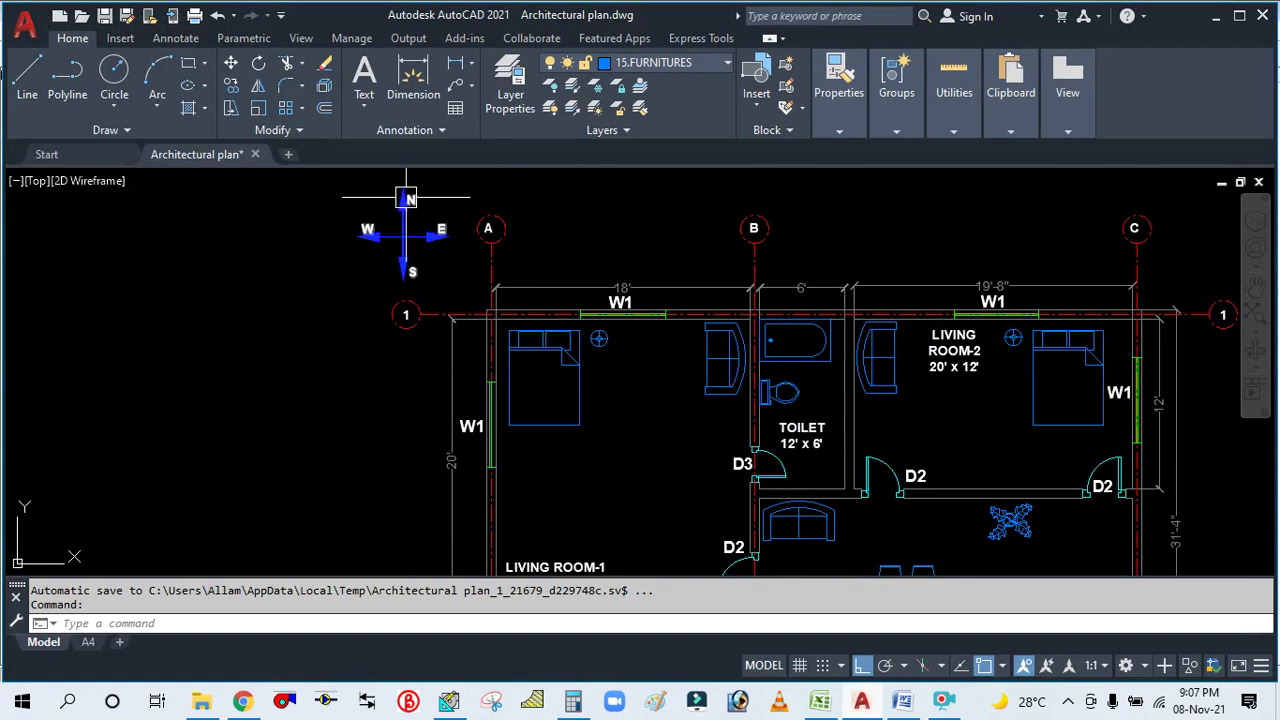
pyautogui.scroll(-2, 627, 279)
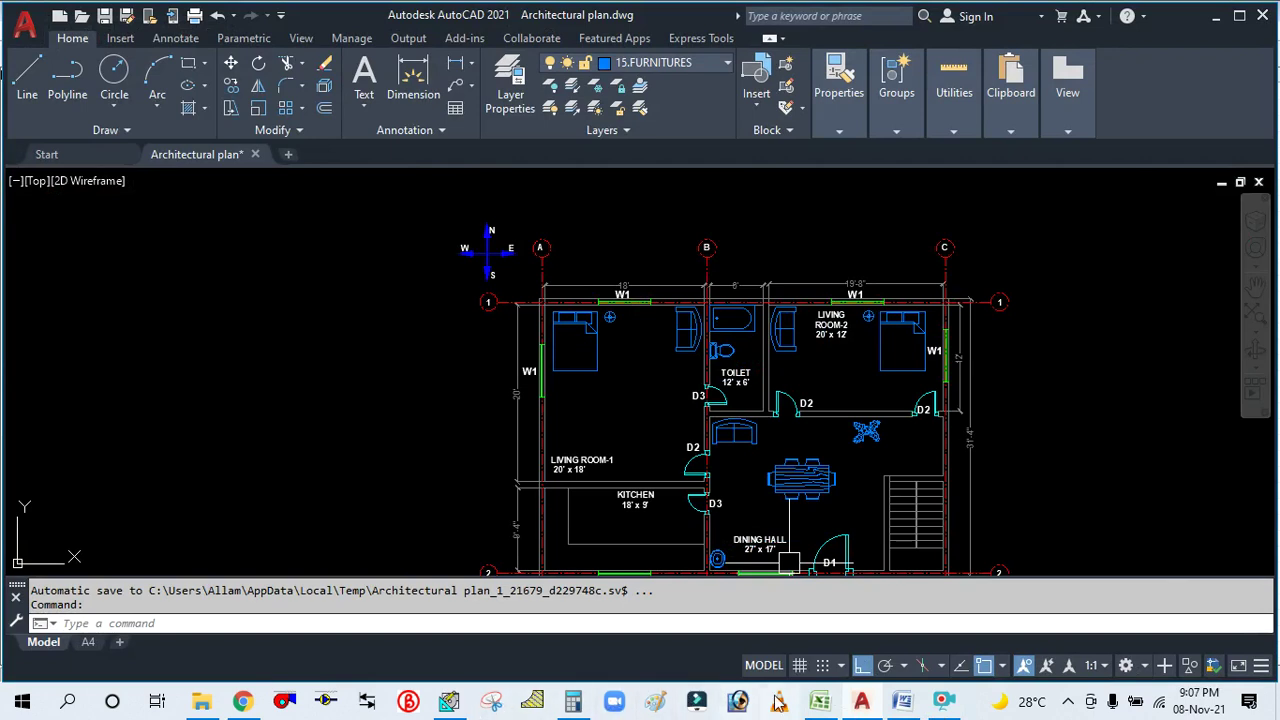
pyautogui.click(861, 701)
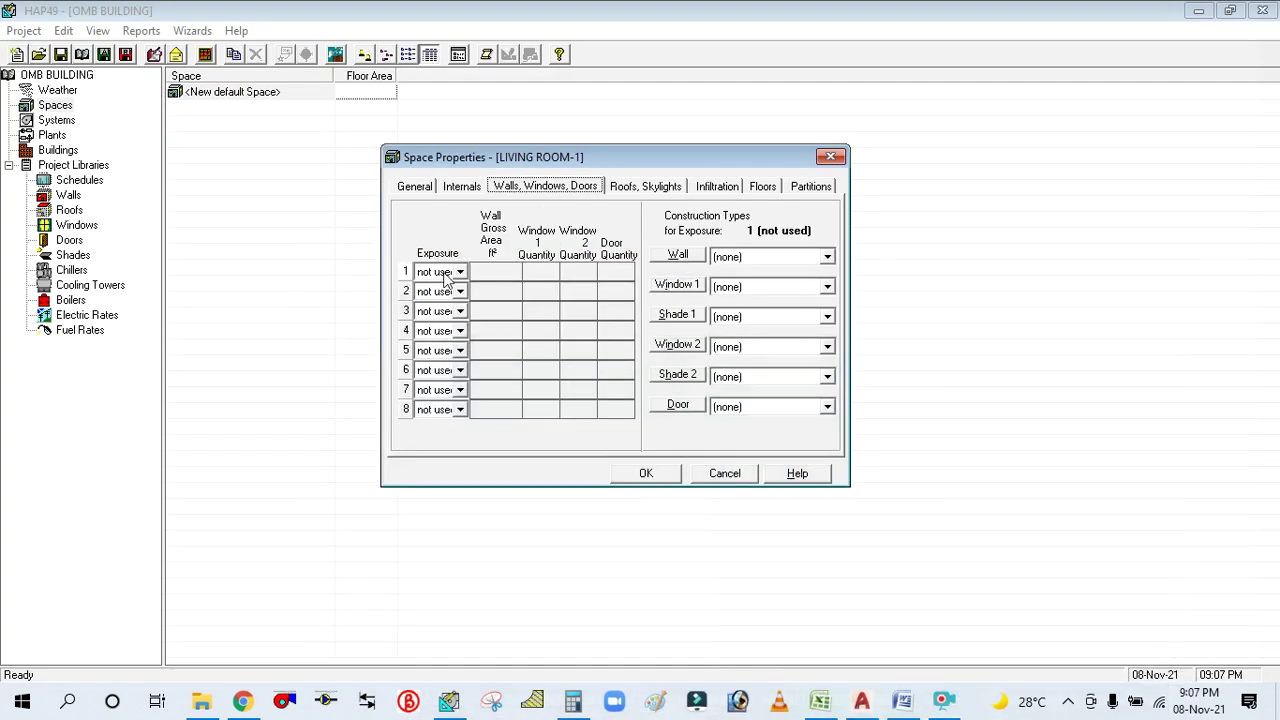
# Set the first wall exposure to N and the second to W.
pyautogui.click(447, 276)
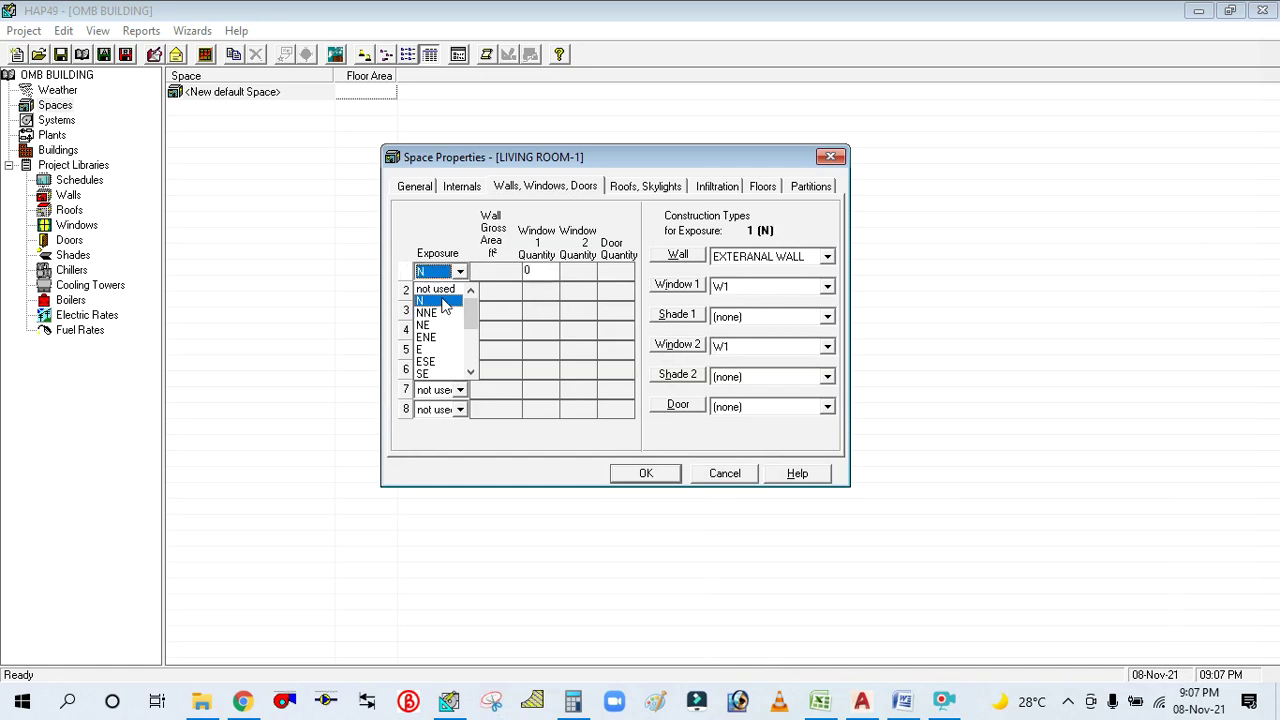
pyautogui.click(445, 306)
pyautogui.click(459, 291)
pyautogui.scroll(-1, 447, 375)
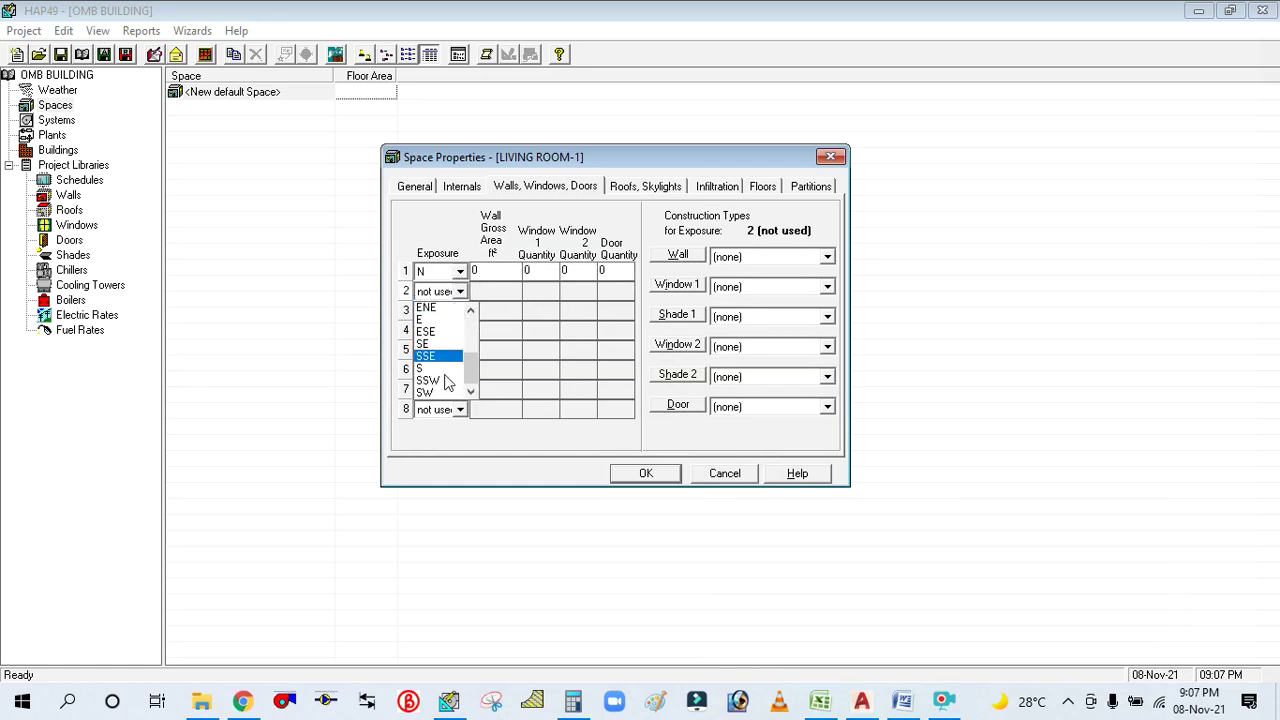
pyautogui.scroll(-1, 447, 383)
pyautogui.click(442, 366)
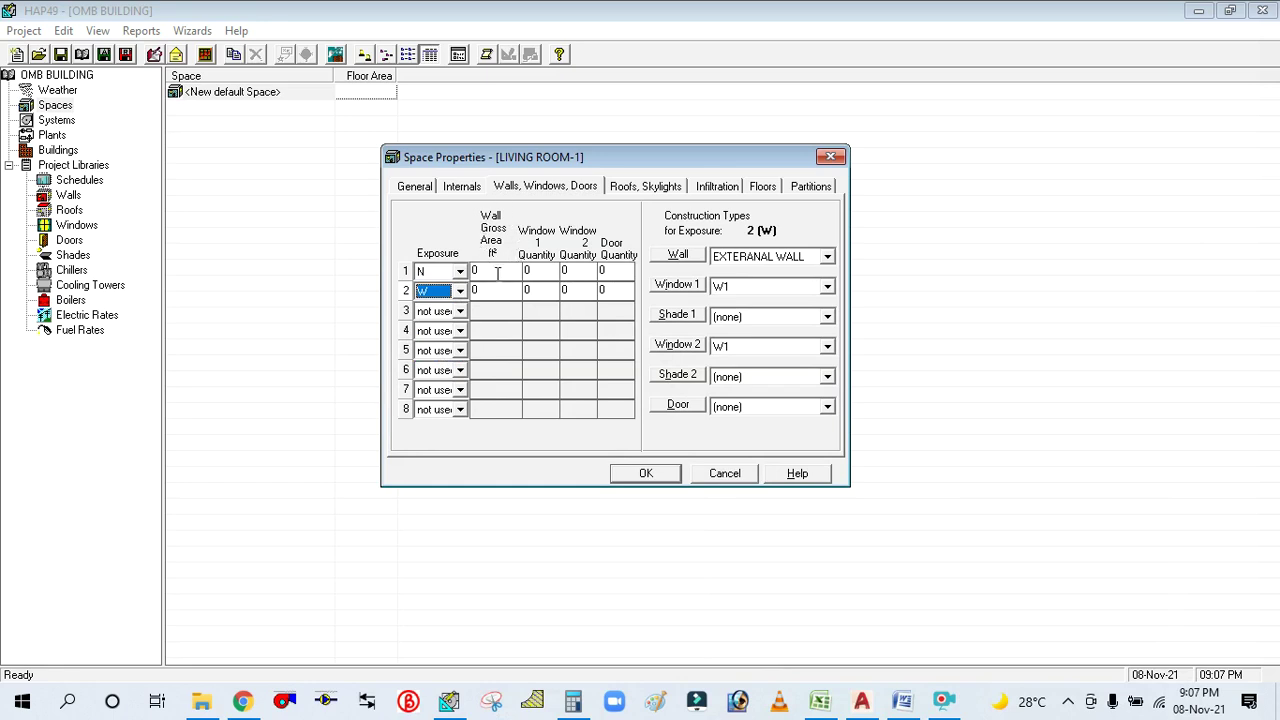
# Check the length of LIVING ROOM-1's north wall on the AutoCAD plan and return to HAP.
pyautogui.click(497, 273)
pyautogui.click(860, 703)
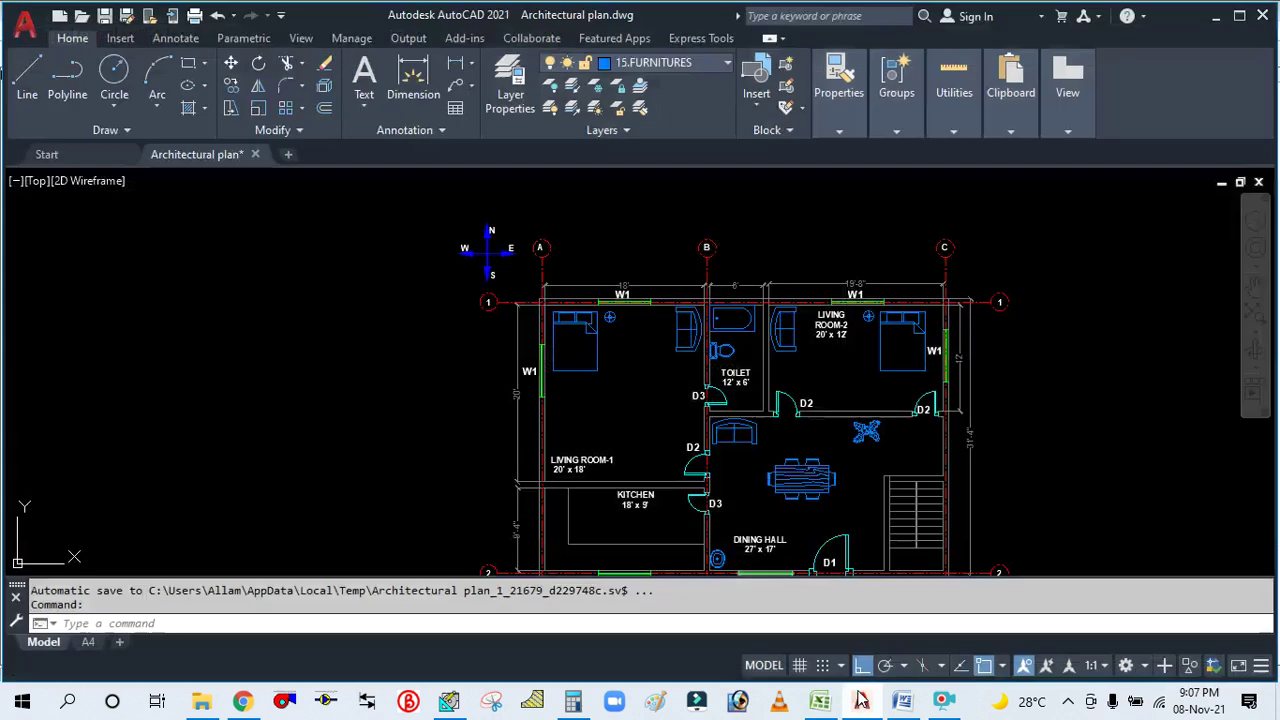
pyautogui.scroll(2, 630, 300)
pyautogui.moveTo(646, 391); pyautogui.dragTo(682, 327)
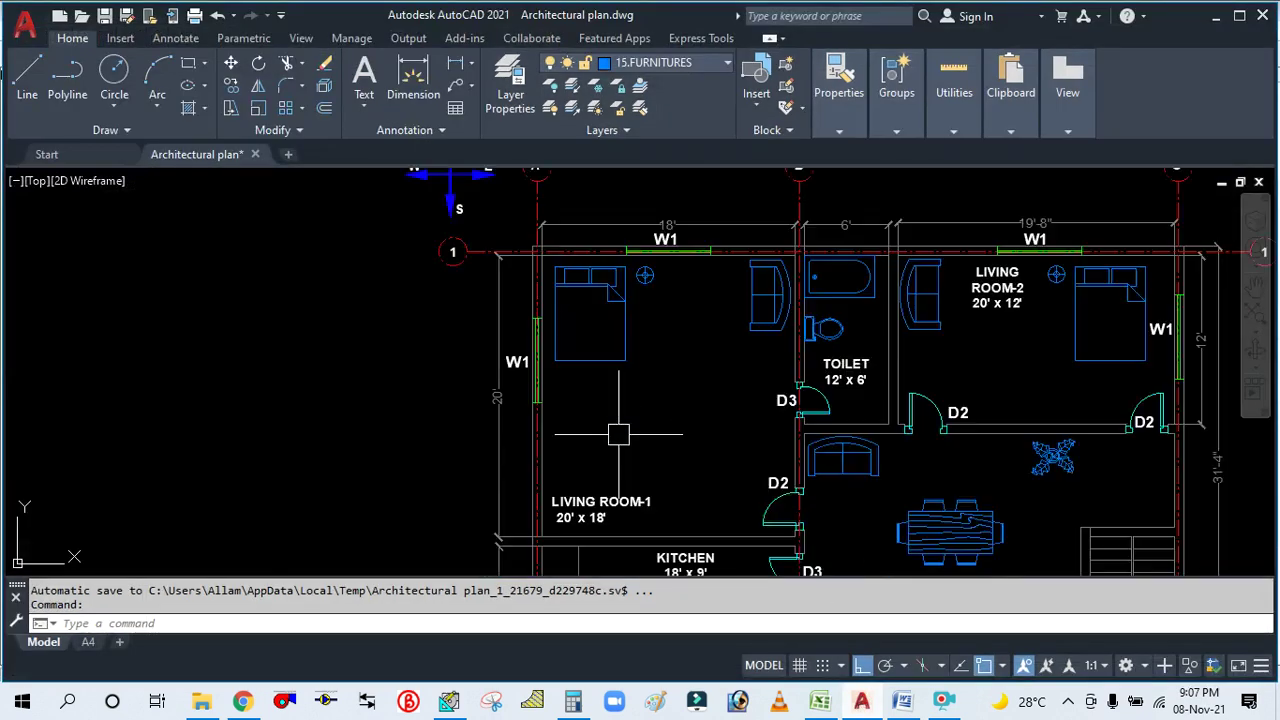
pyautogui.scroll(-2, 669, 418)
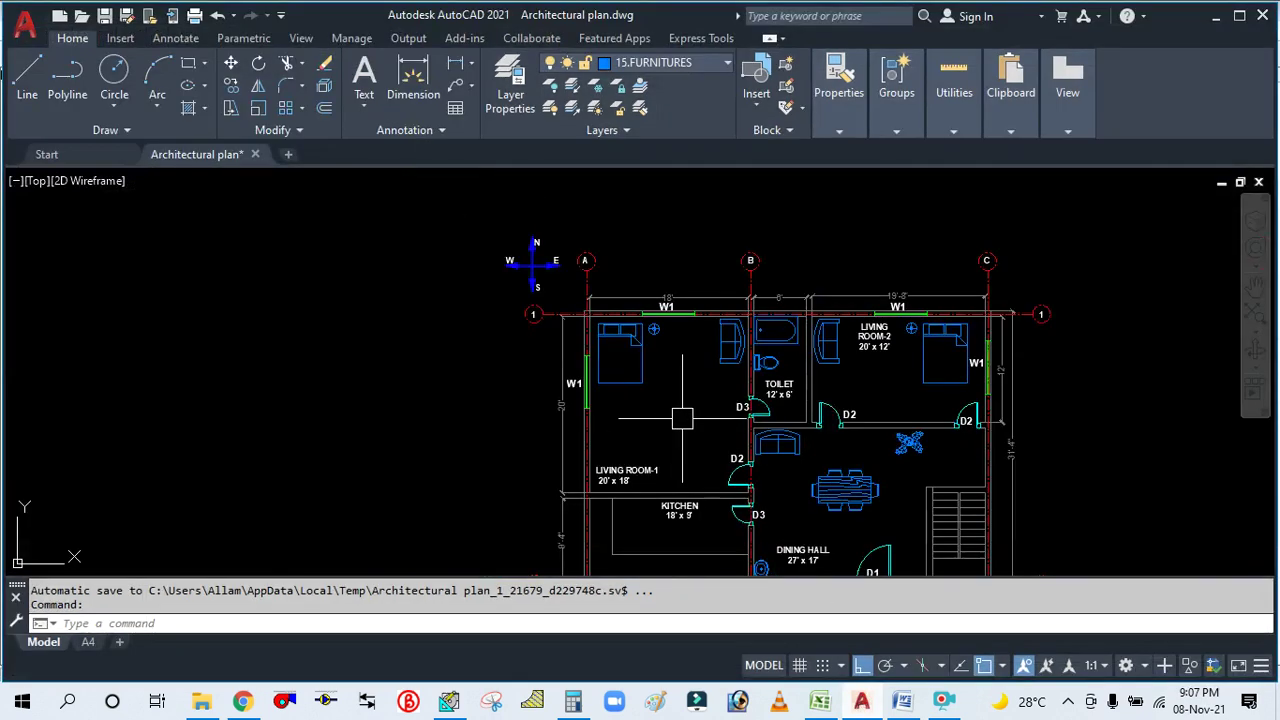
pyautogui.click(866, 705)
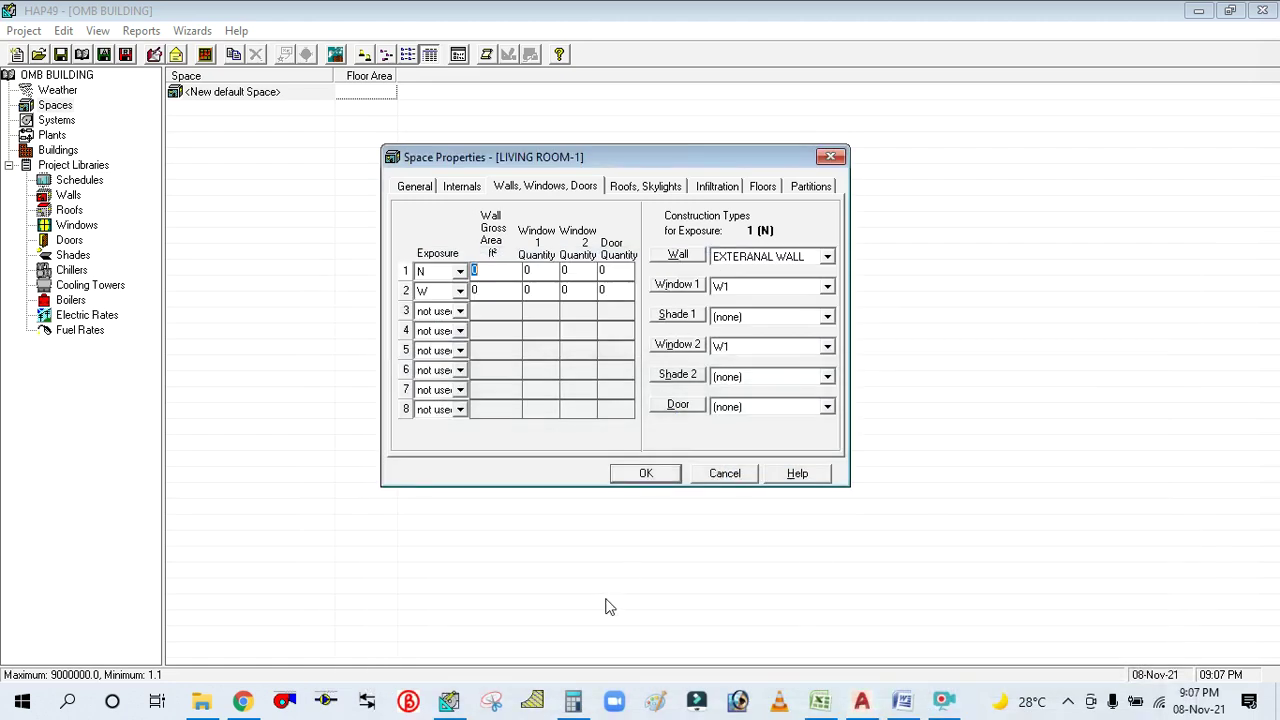
# Multiply 18 by 13 in the Calculator and enter 234 ft² as the north exposure's wall gross area.
pyautogui.click(572, 701)
pyautogui.click(970, 288)
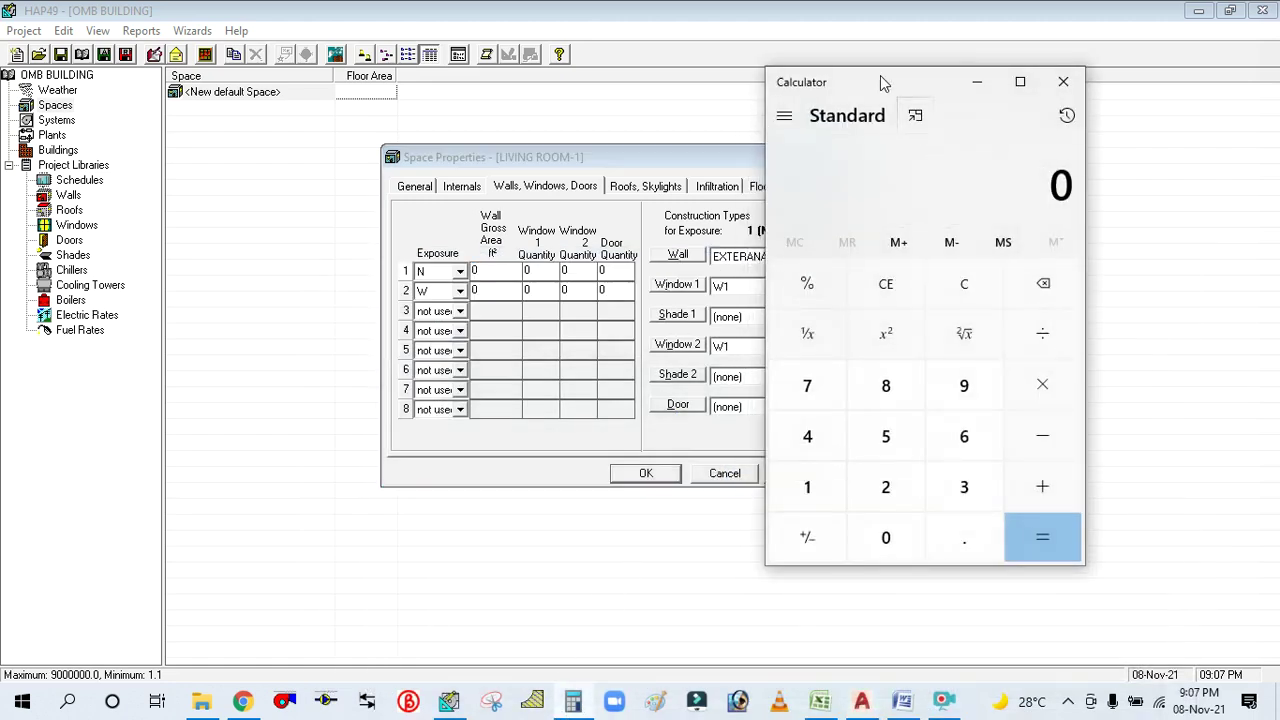
pyautogui.moveTo(880, 77); pyautogui.dragTo(1023, 78)
pyautogui.click(955, 487)
pyautogui.click(1047, 388)
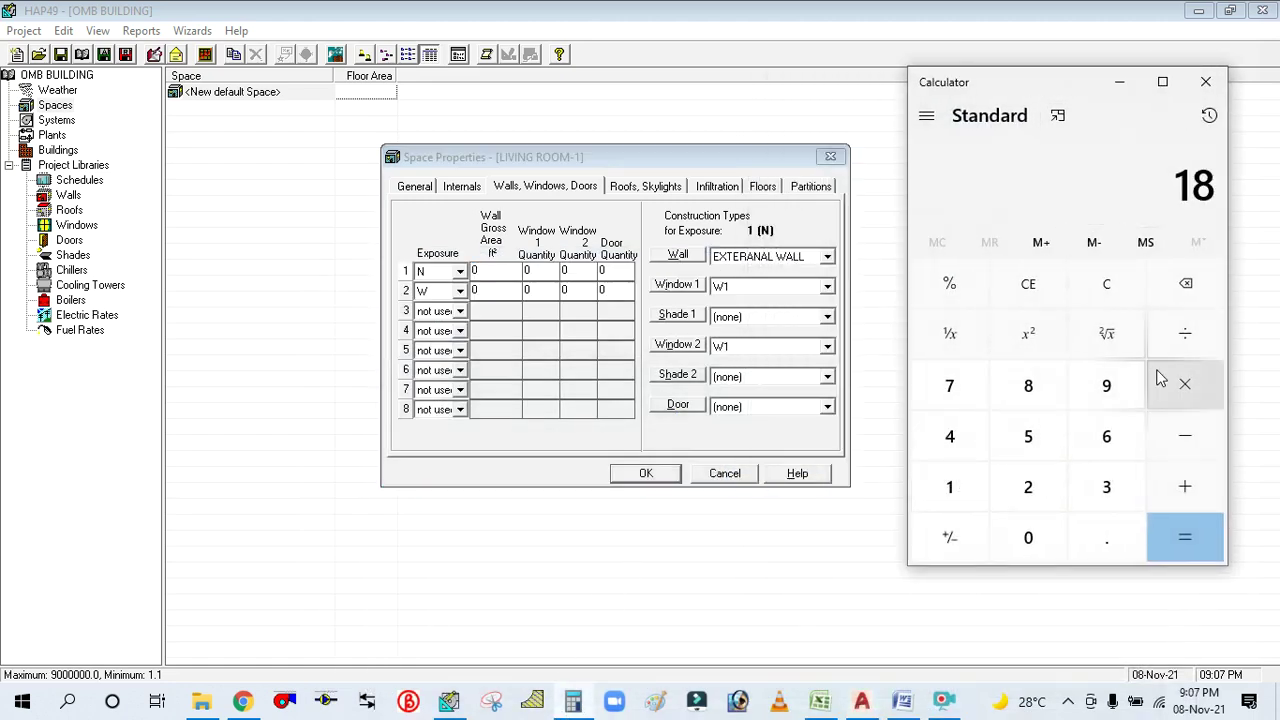
pyautogui.click(1185, 385)
pyautogui.click(952, 487)
pyautogui.click(1117, 485)
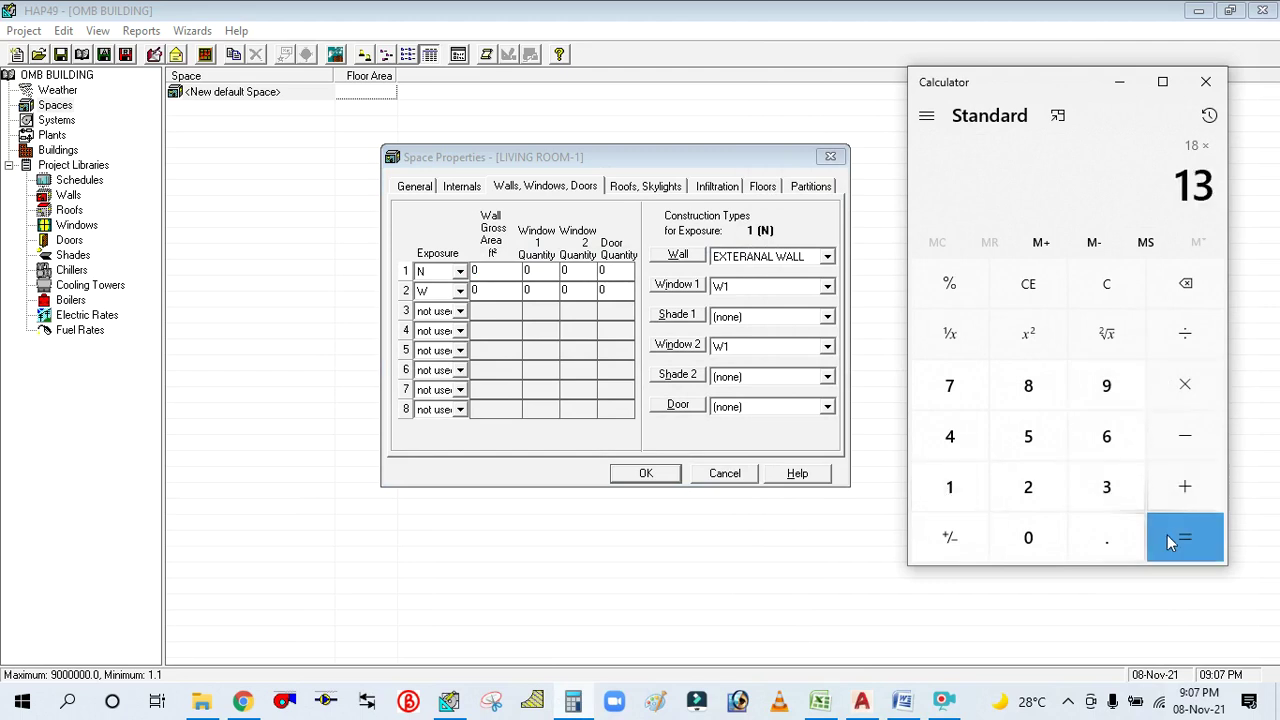
pyautogui.click(1168, 536)
pyautogui.click(1119, 82)
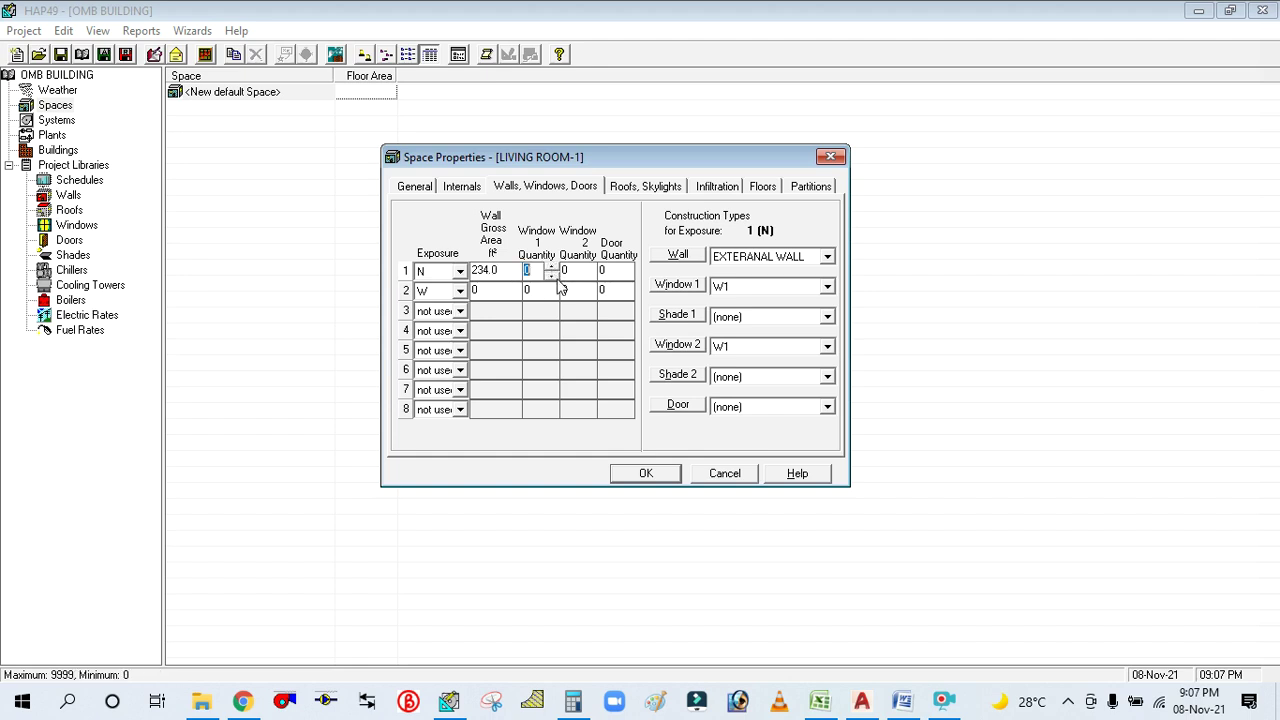
# Give the north exposure one Window 1 of type W1 and use EXTERANAL WALL as its wall construction.
pyautogui.click(756, 290)
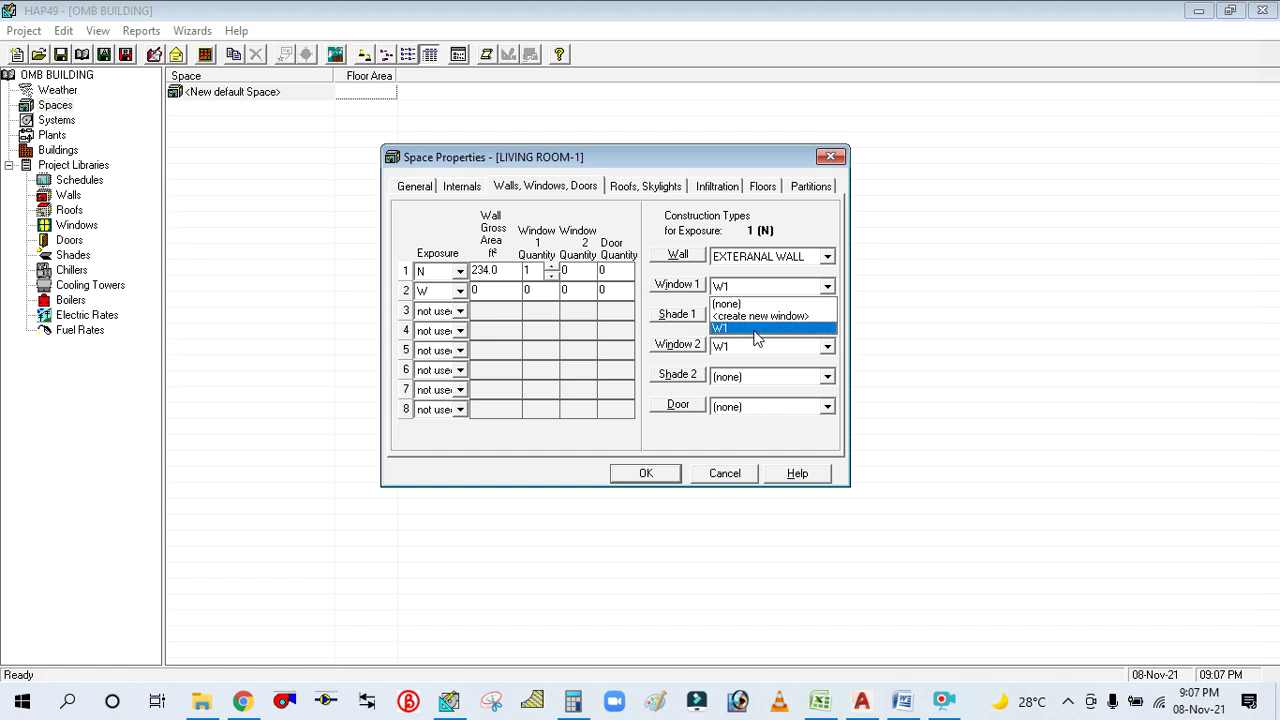
pyautogui.click(757, 329)
pyautogui.click(814, 260)
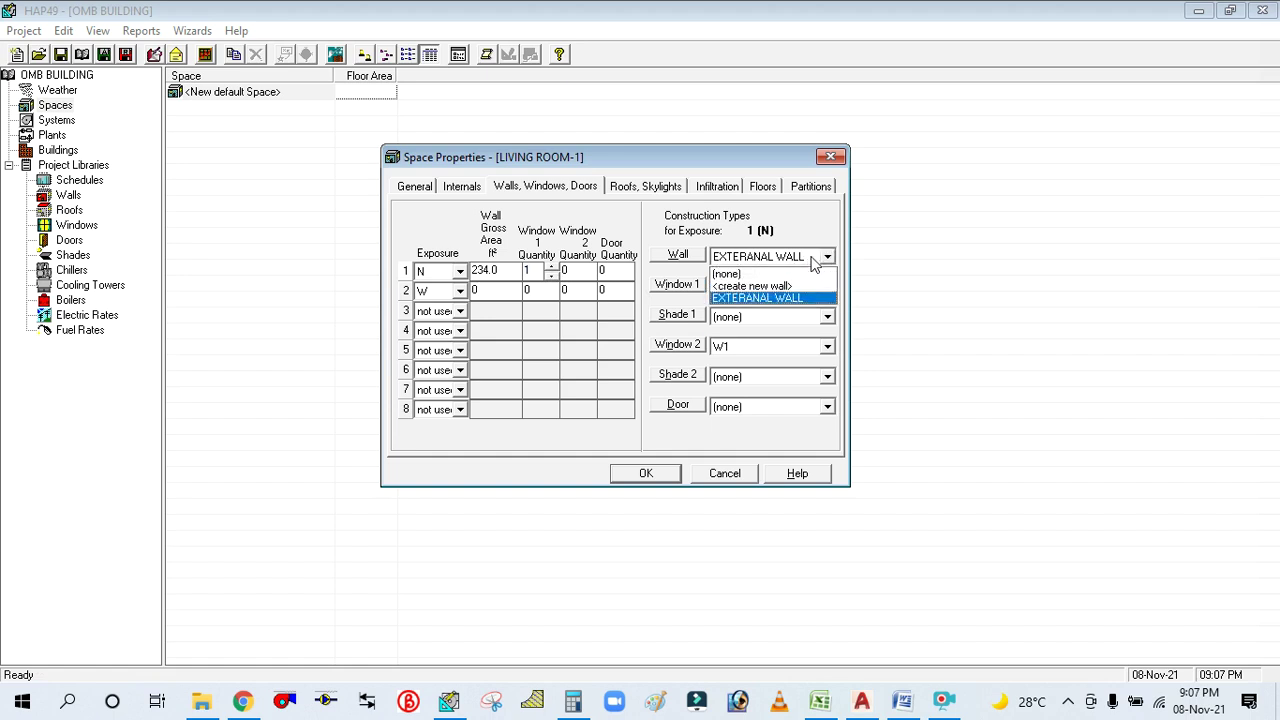
pyautogui.click(776, 299)
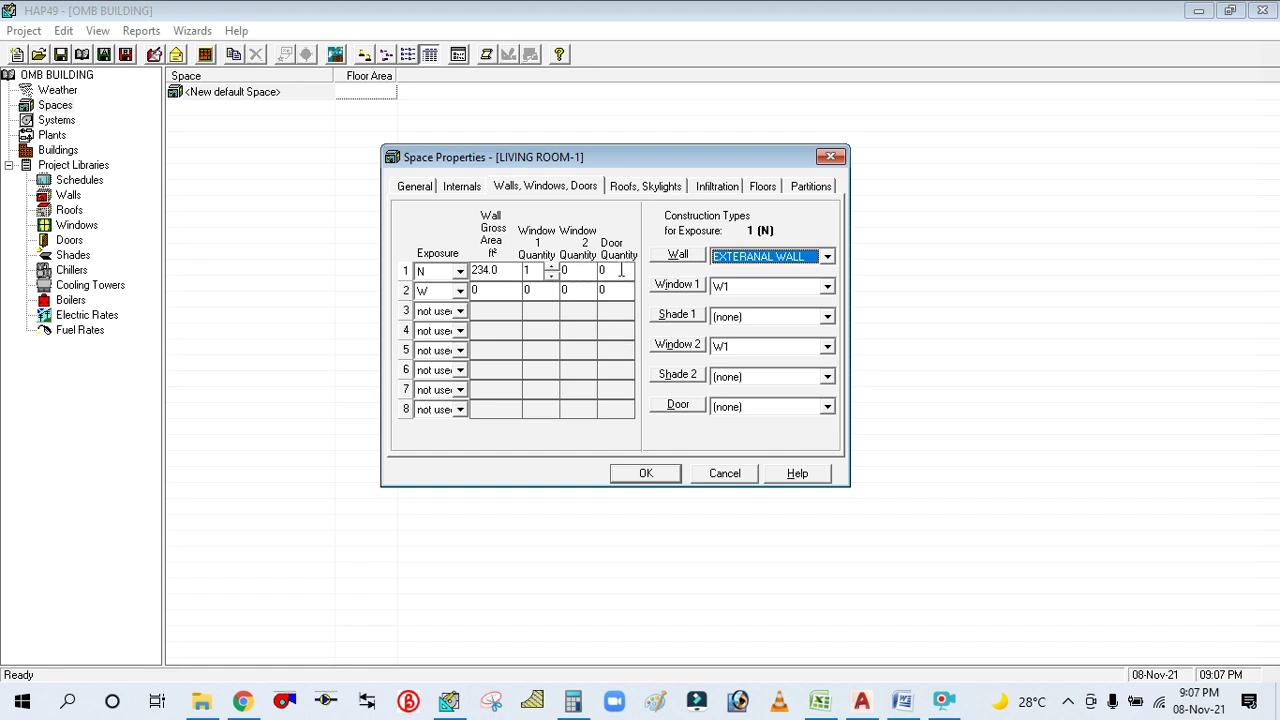
# Check the length of LIVING ROOM-1's west wall on the AutoCAD plan and return to HAP.
pyautogui.click(489, 291)
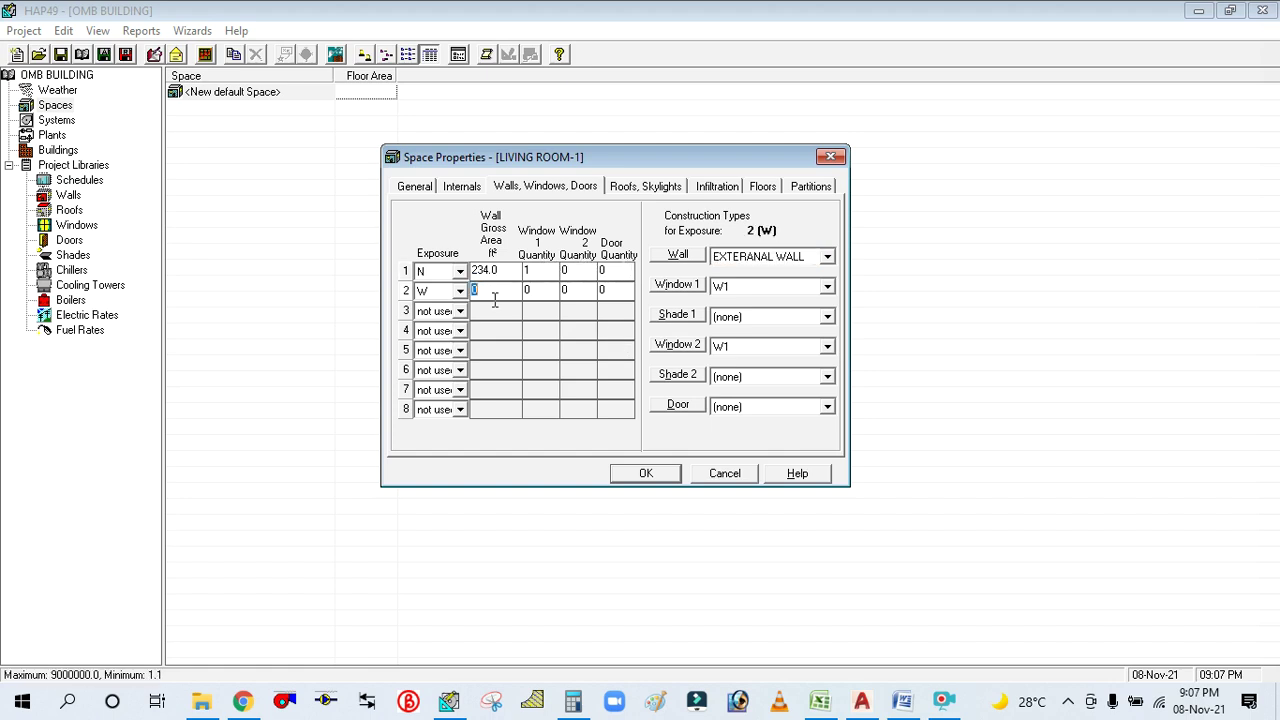
pyautogui.click(864, 701)
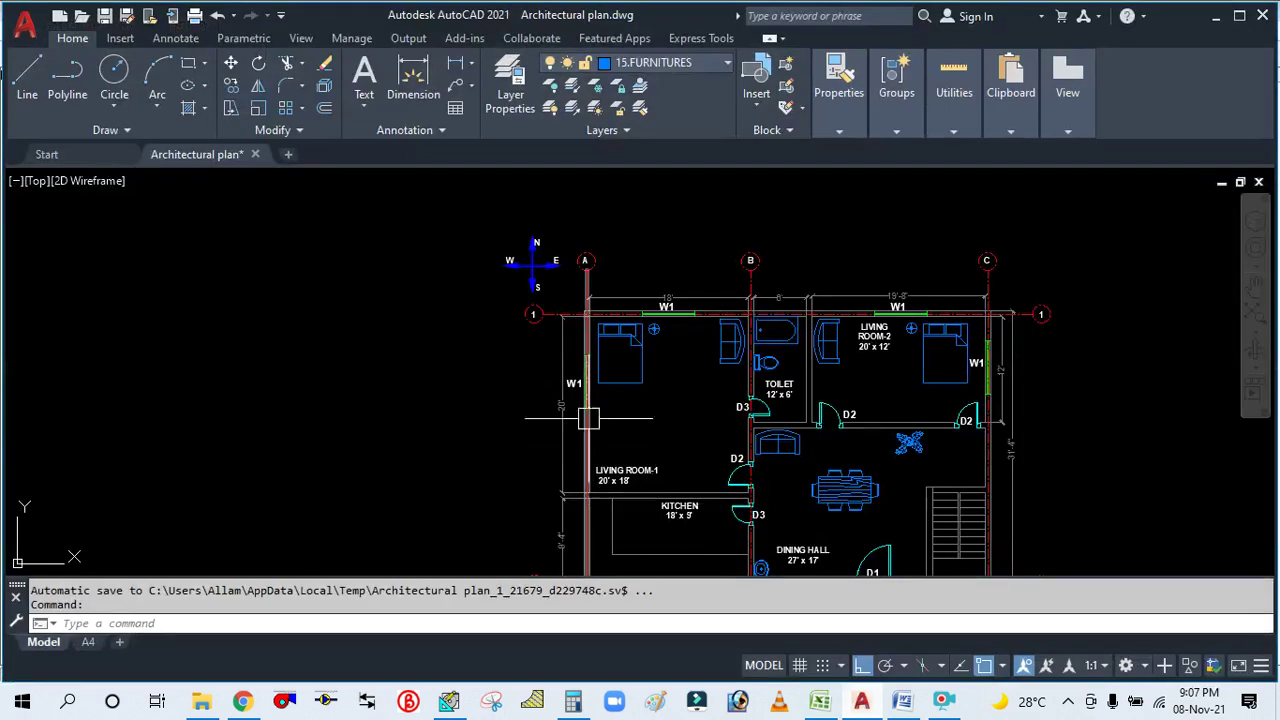
pyautogui.scroll(4, 619, 502)
pyautogui.scroll(-2, 594, 509)
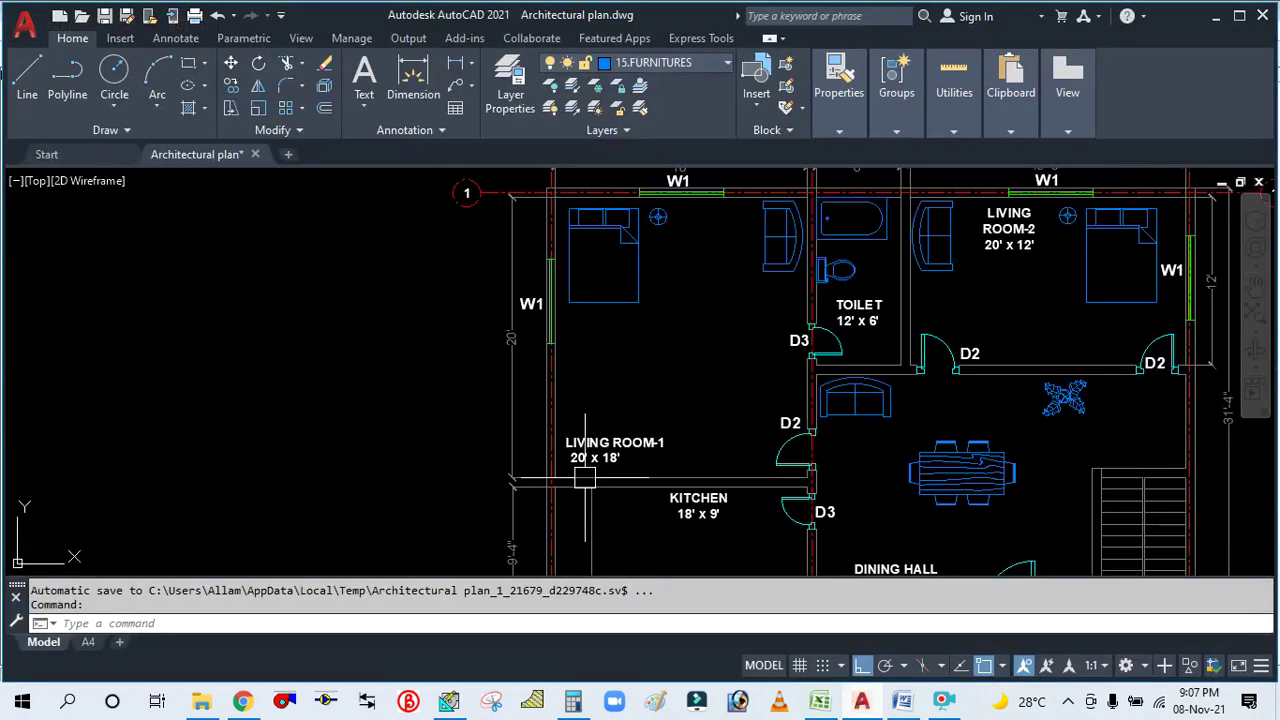
pyautogui.scroll(-2, 626, 383)
pyautogui.scroll(4, 623, 380)
pyautogui.scroll(-2, 623, 363)
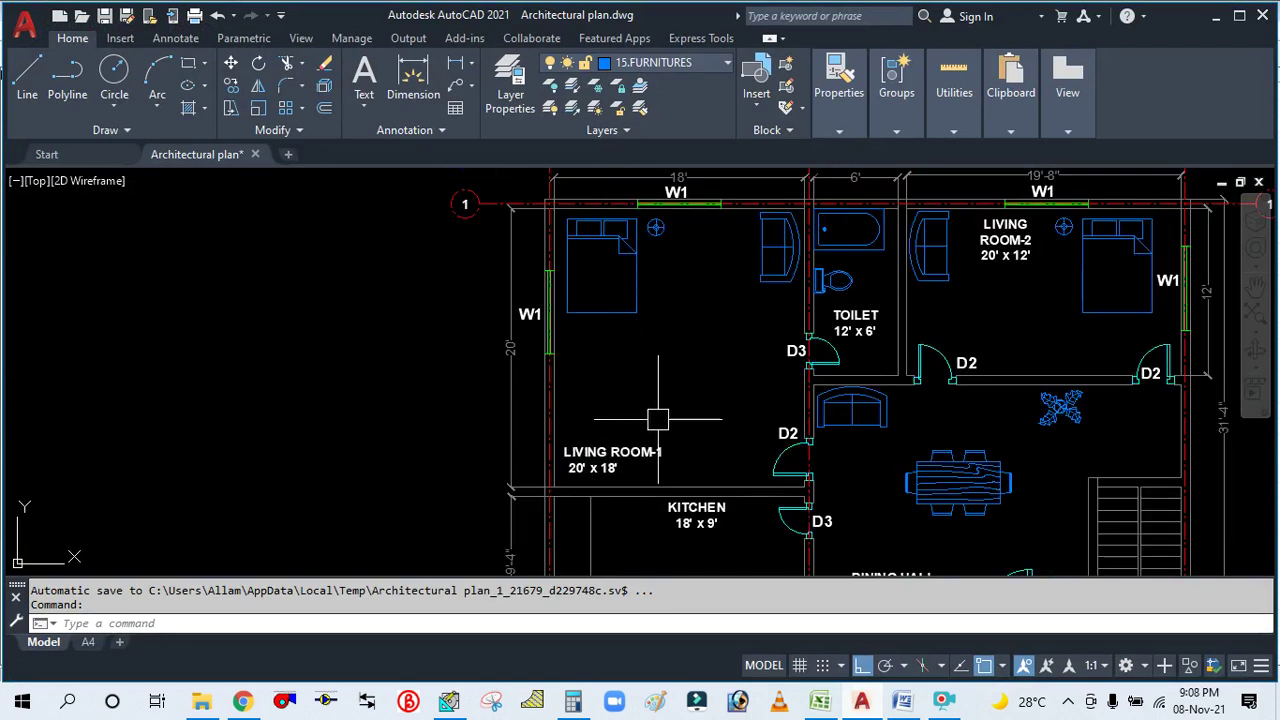
pyautogui.click(575, 700)
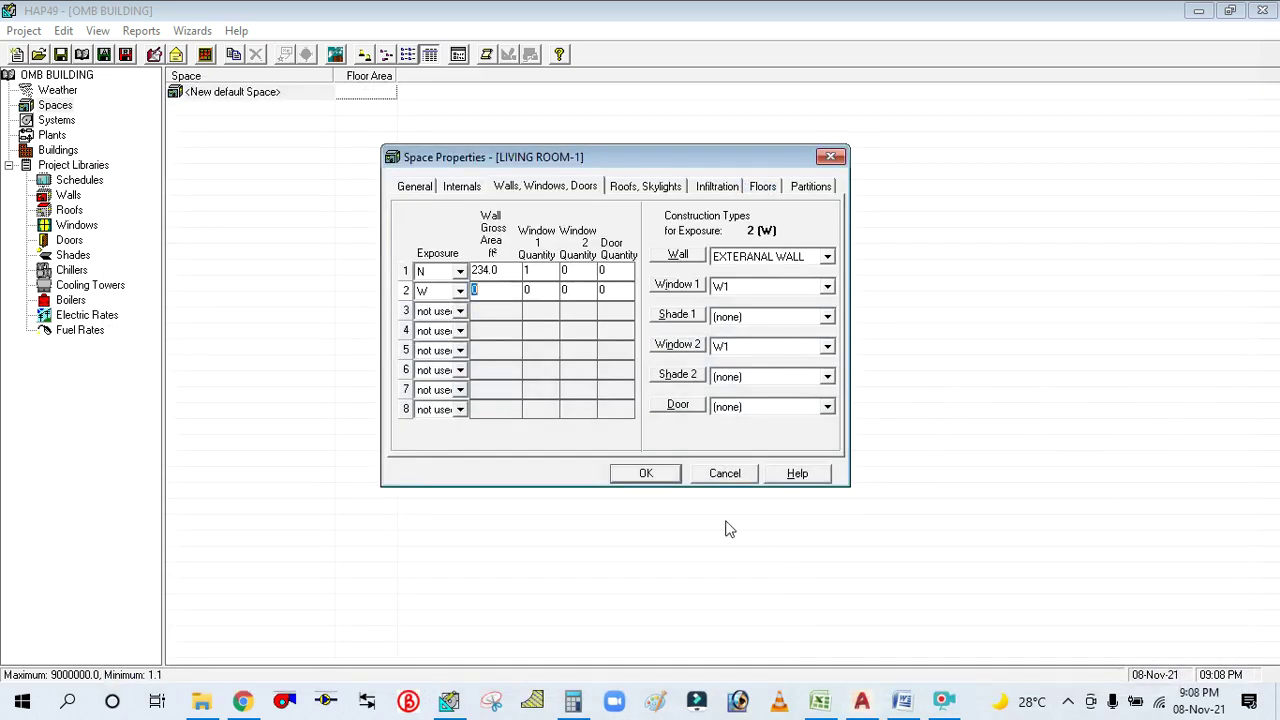
# Multiply 20 by 13 in the Calculator and enter 260 ft² as the west exposure's wall gross area.
pyautogui.click(575, 700)
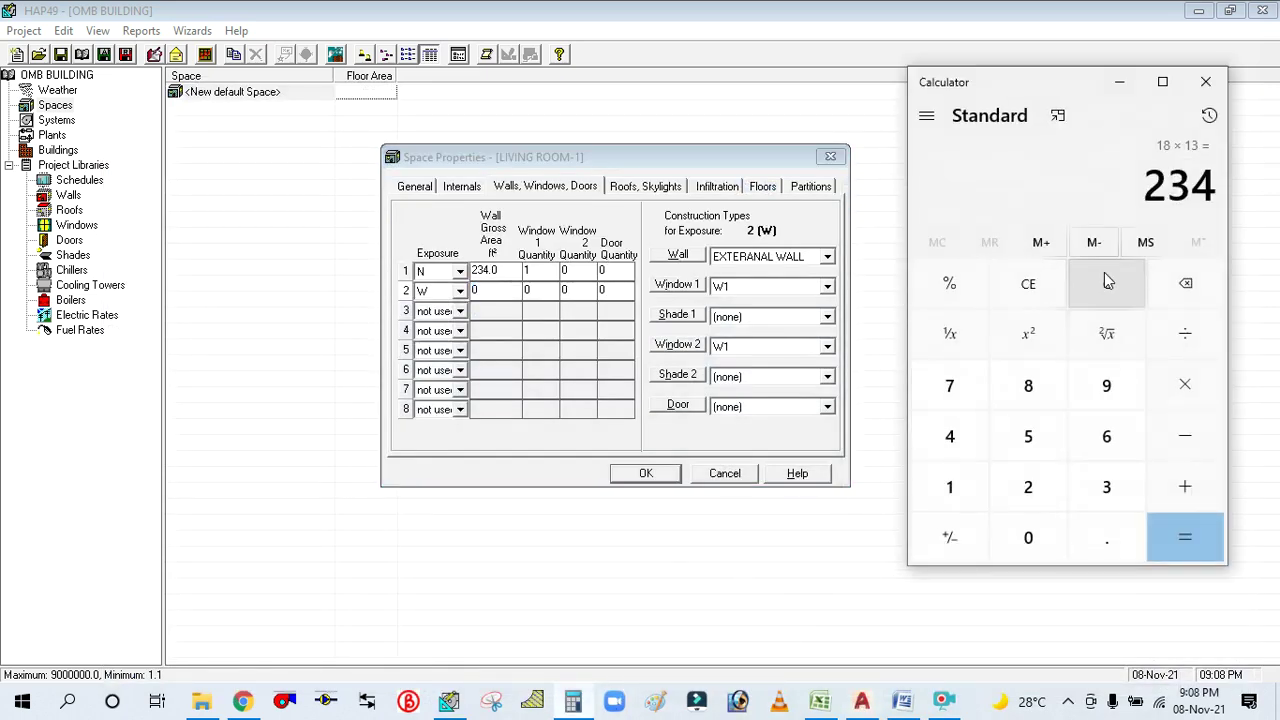
pyautogui.click(1104, 285)
pyautogui.click(1010, 495)
pyautogui.click(1025, 535)
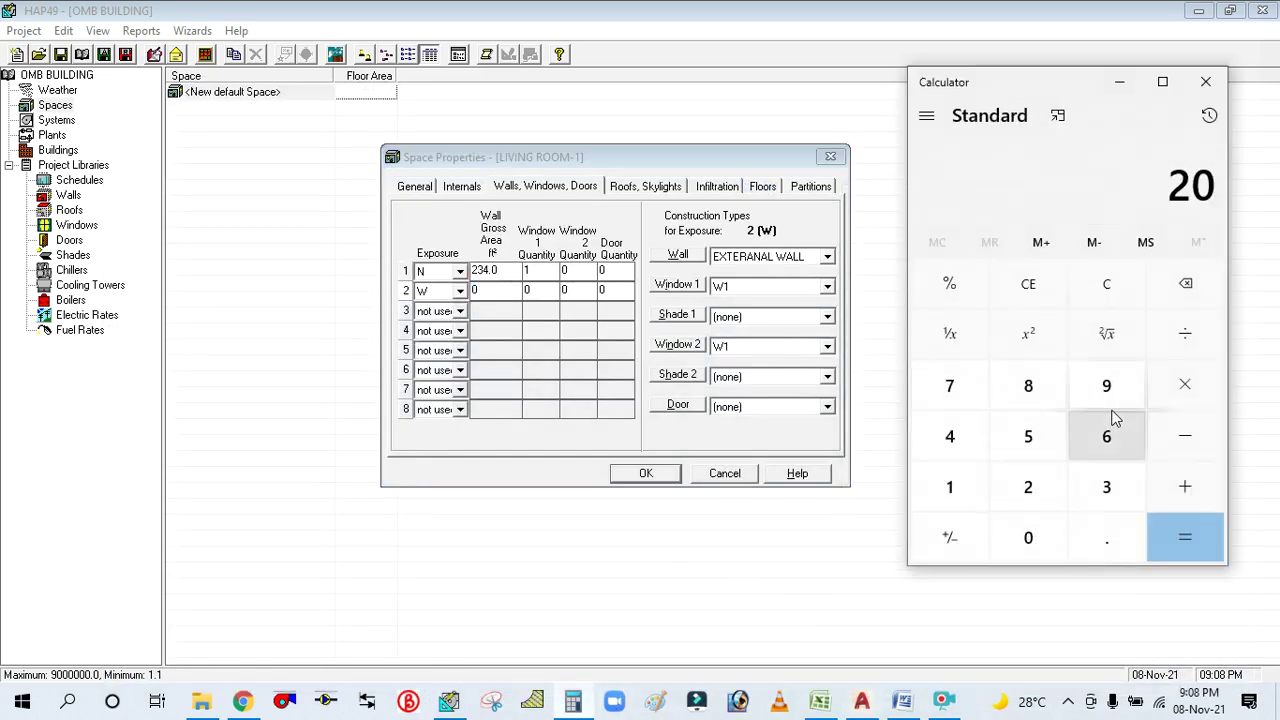
pyautogui.click(1180, 384)
pyautogui.click(950, 487)
pyautogui.click(1106, 487)
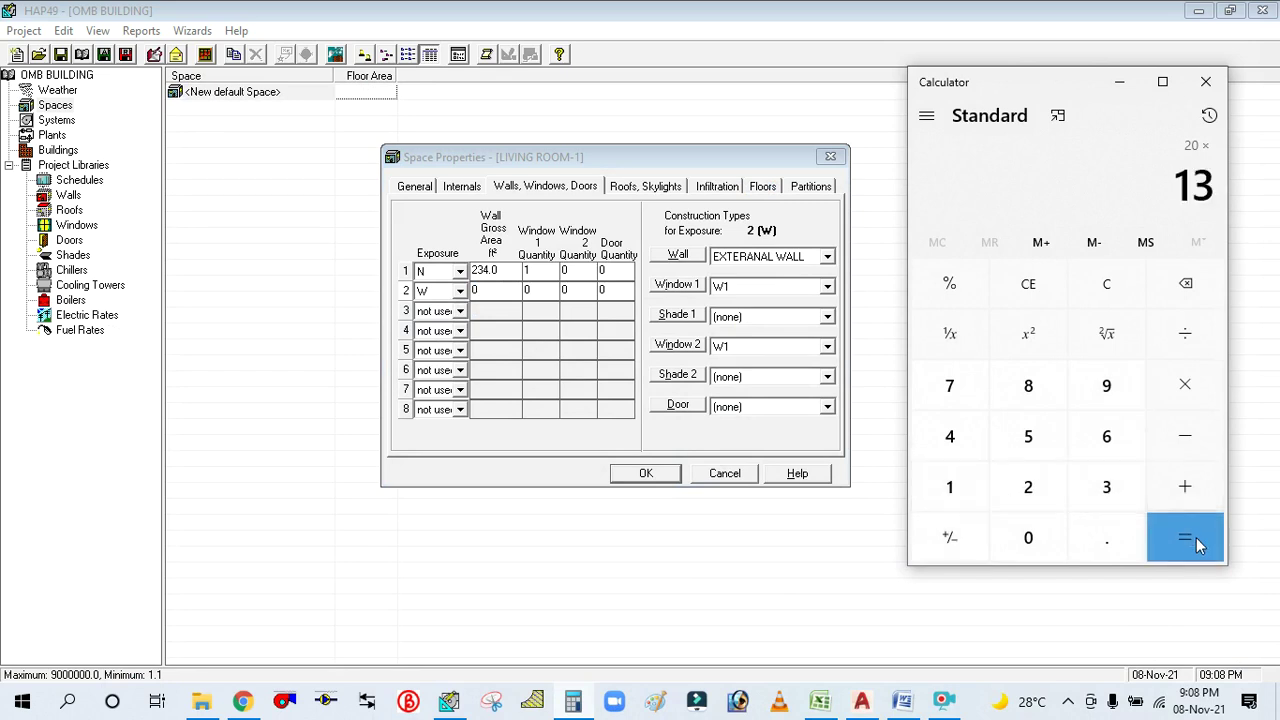
pyautogui.click(1190, 537)
pyautogui.click(1119, 82)
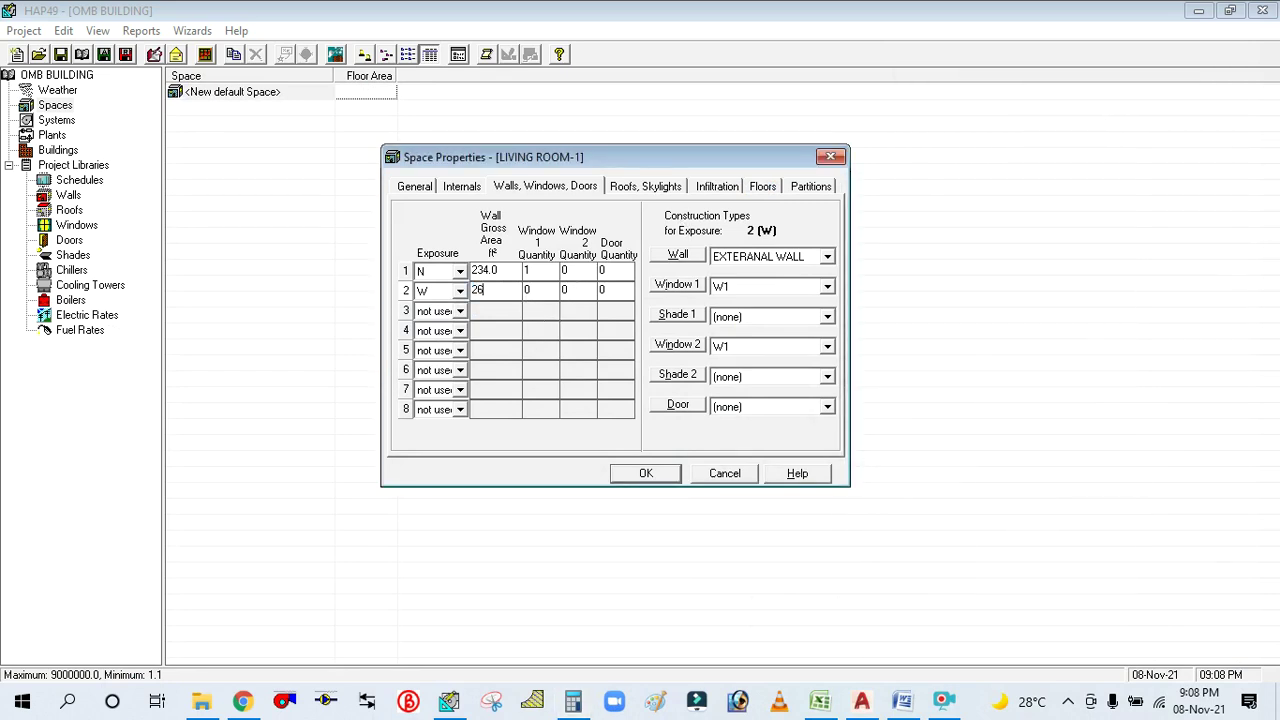
# Give the west exposure one Window 1 of type W1.
pyautogui.click(535, 292)
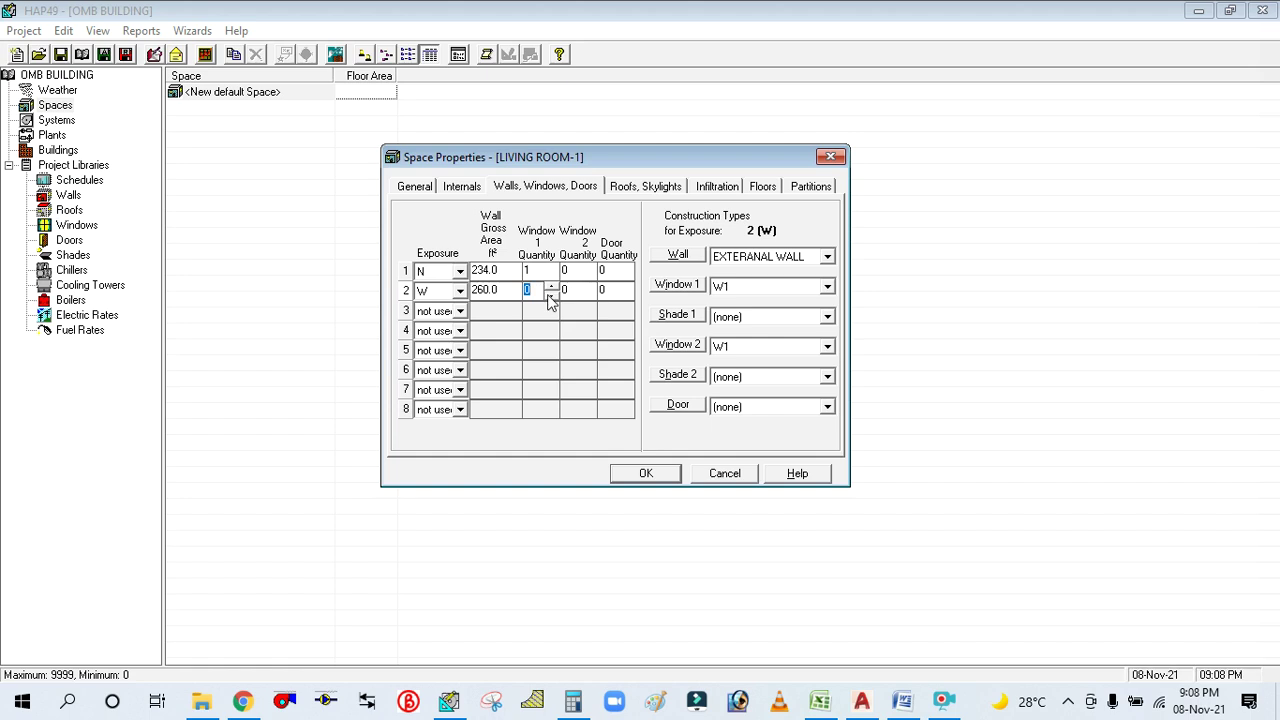
pyautogui.write('1')
pyautogui.click(757, 290)
pyautogui.click(744, 331)
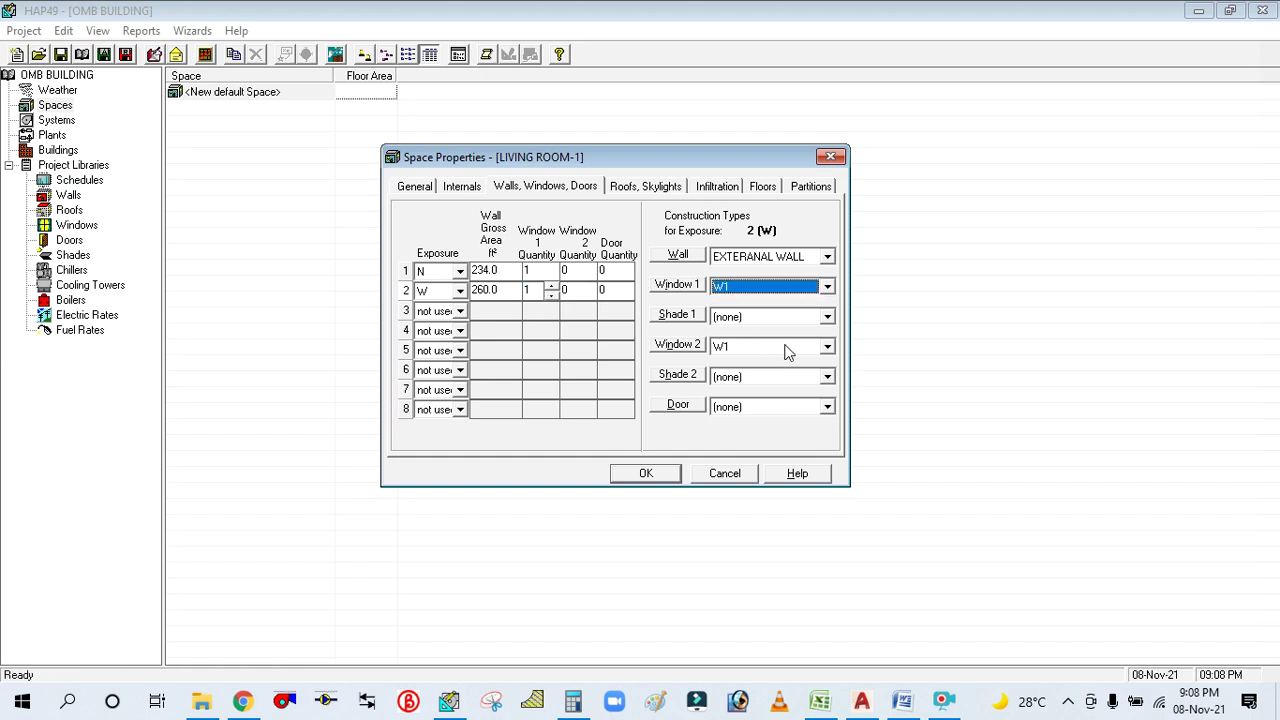
# Set the Window 2 construction type to (none) for both the west and north exposures.
pyautogui.click(786, 347)
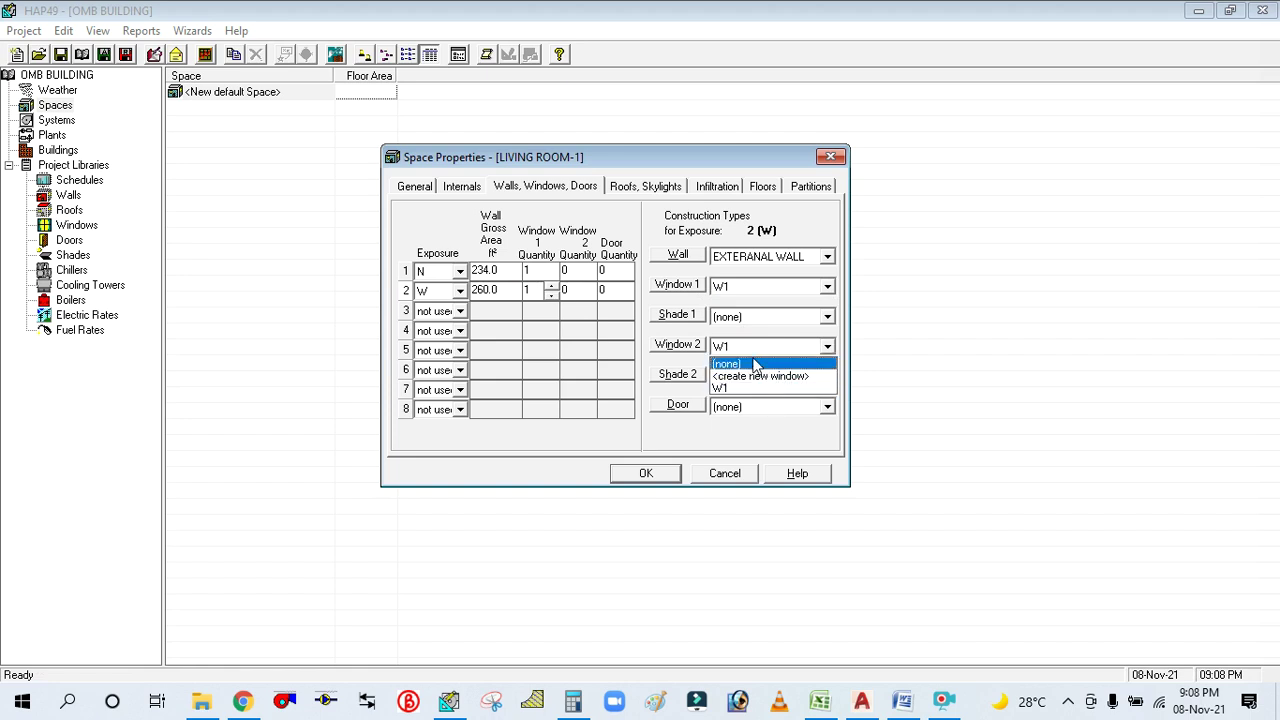
pyautogui.click(757, 364)
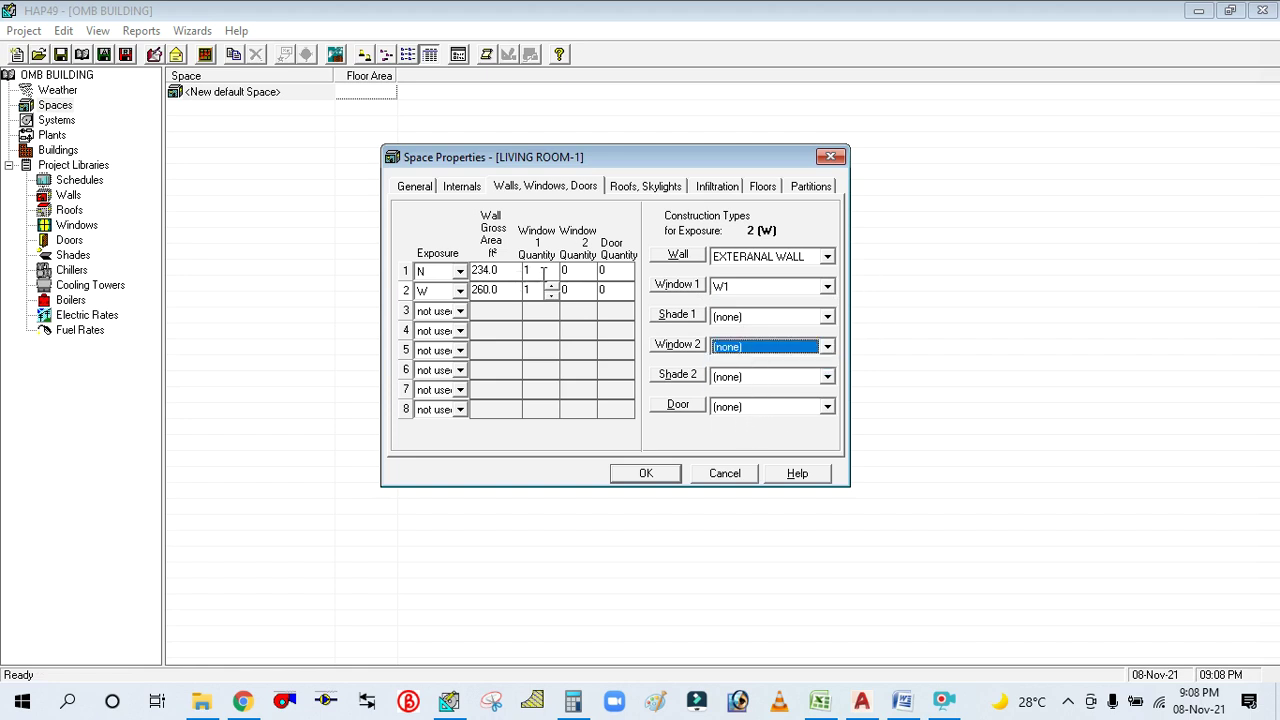
pyautogui.click(532, 271)
pyautogui.click(761, 350)
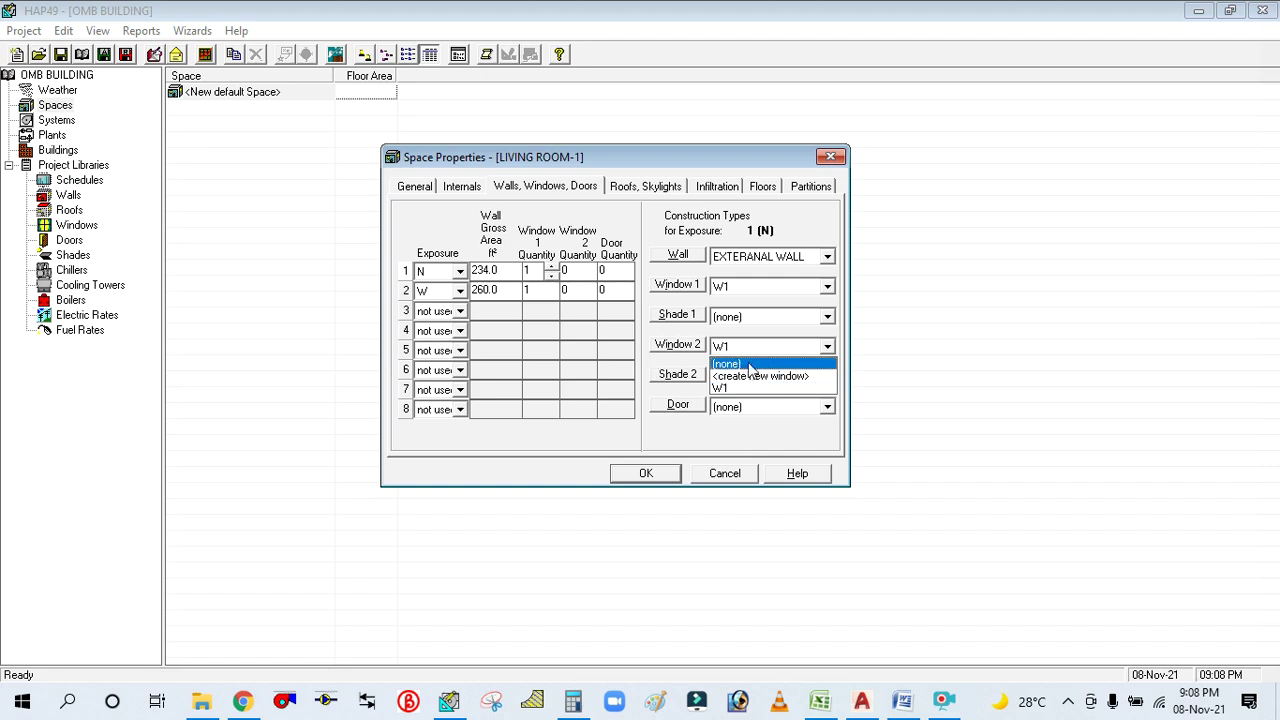
pyautogui.click(740, 366)
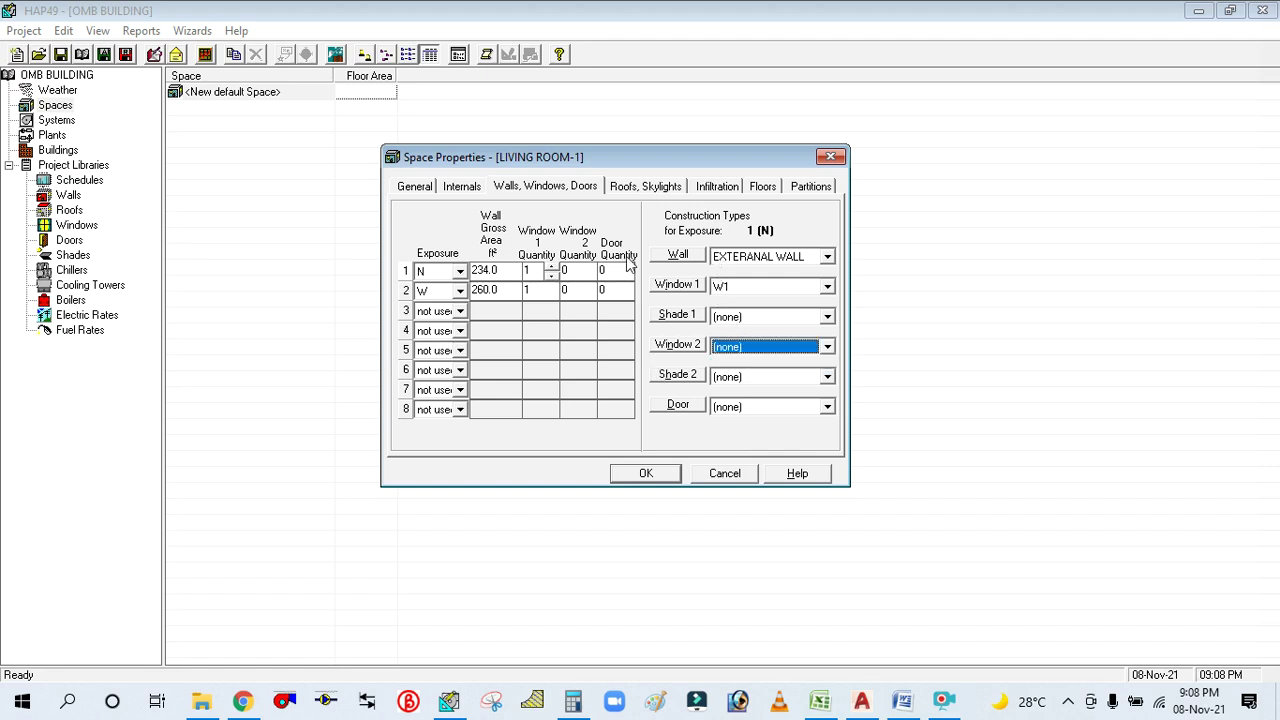
# Check the AutoCAD plan again and use EXTERANAL WALL as the west exposure's wall construction.
pyautogui.click(582, 287)
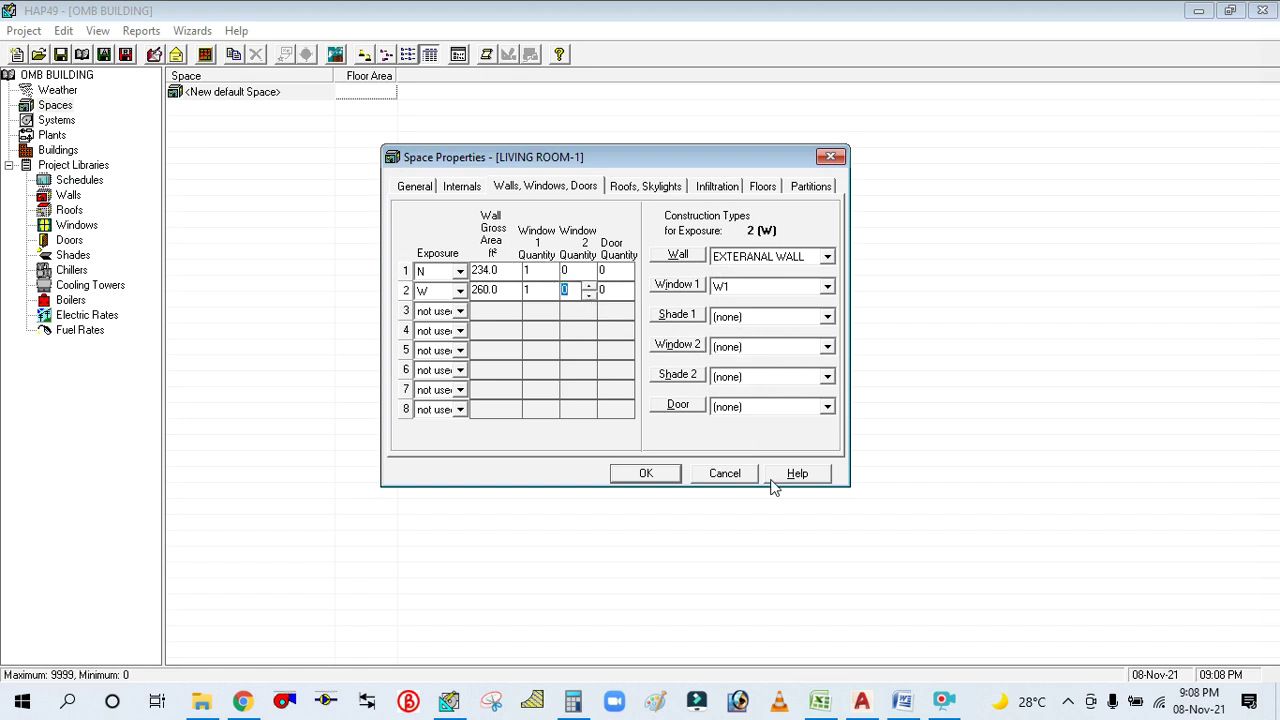
pyautogui.click(864, 702)
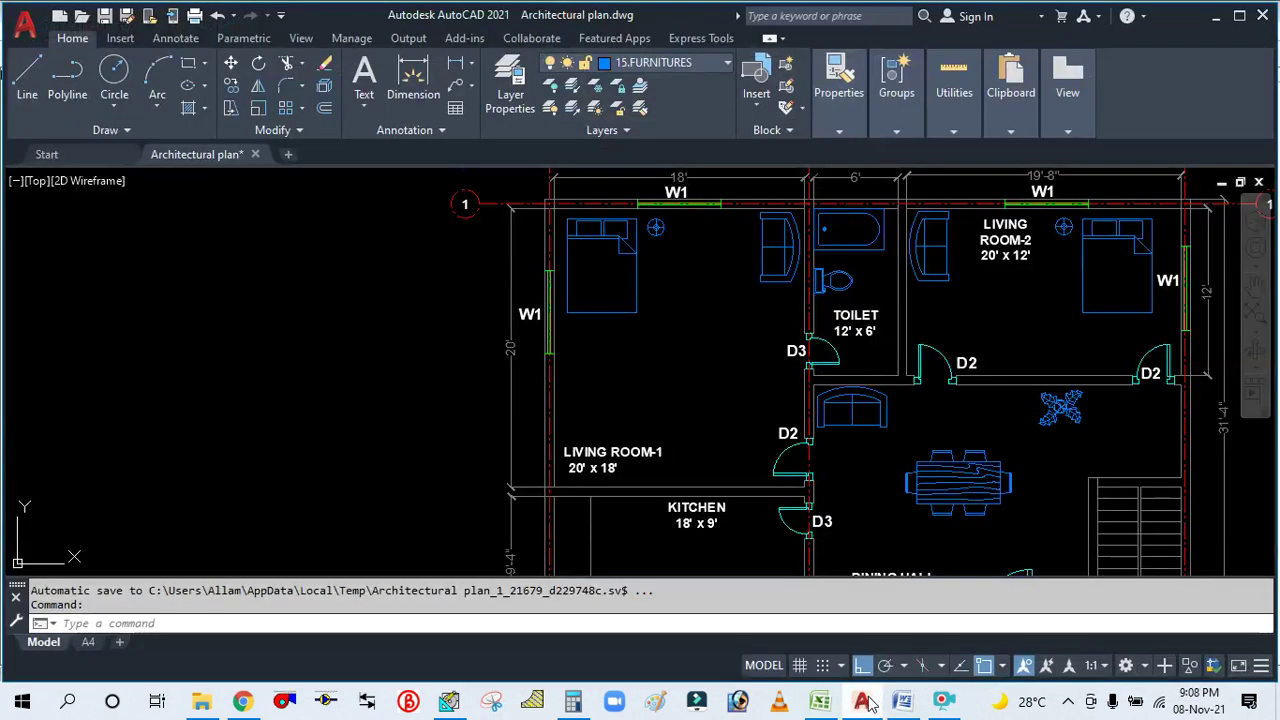
pyautogui.click(940, 702)
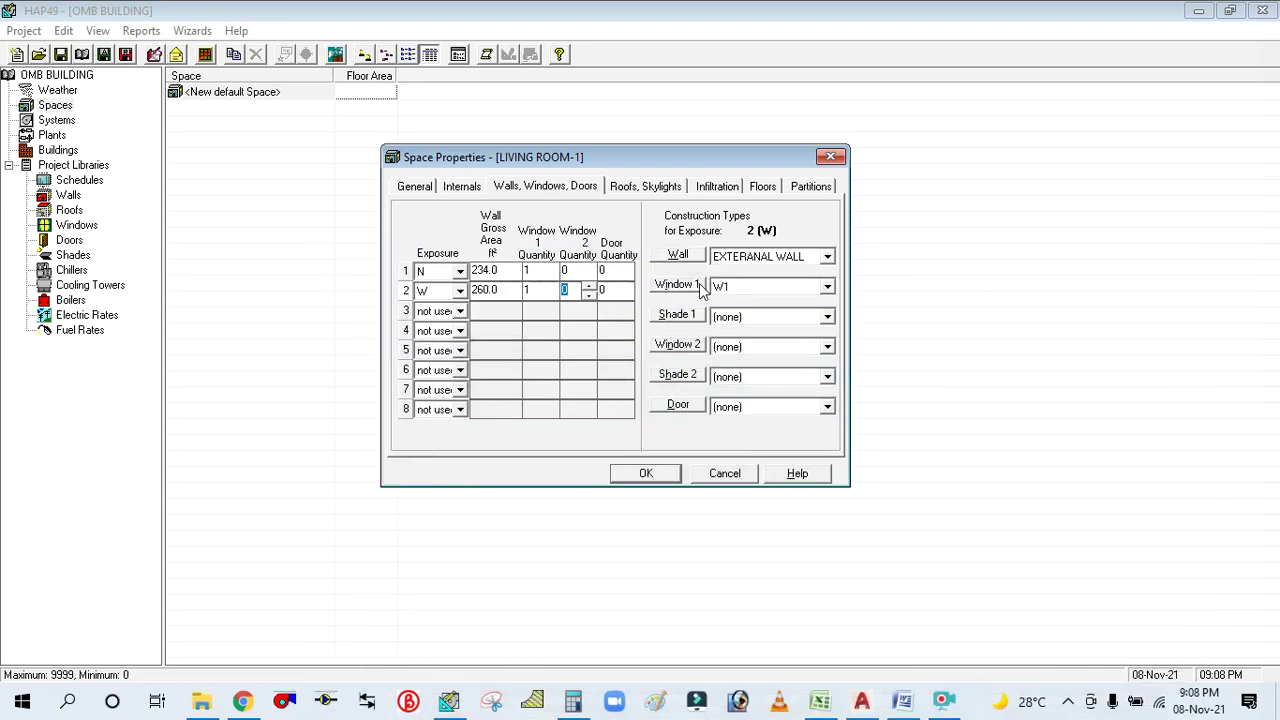
pyautogui.click(800, 257)
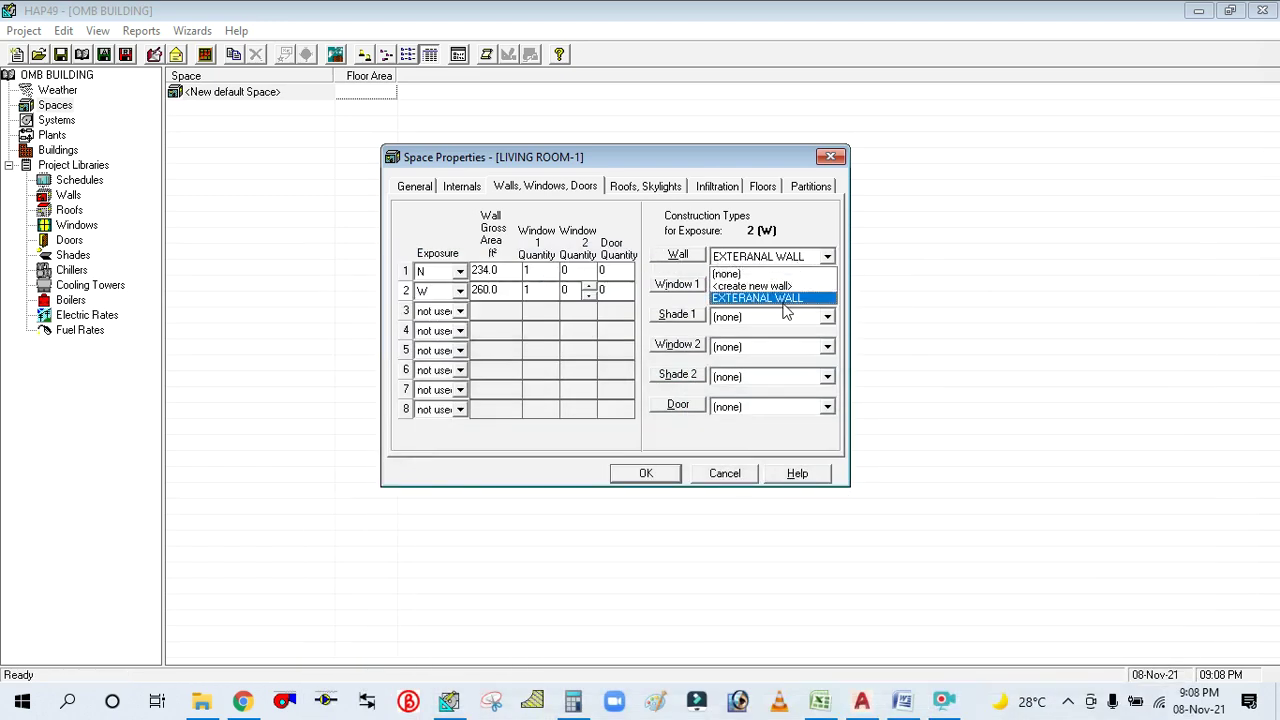
pyautogui.click(787, 298)
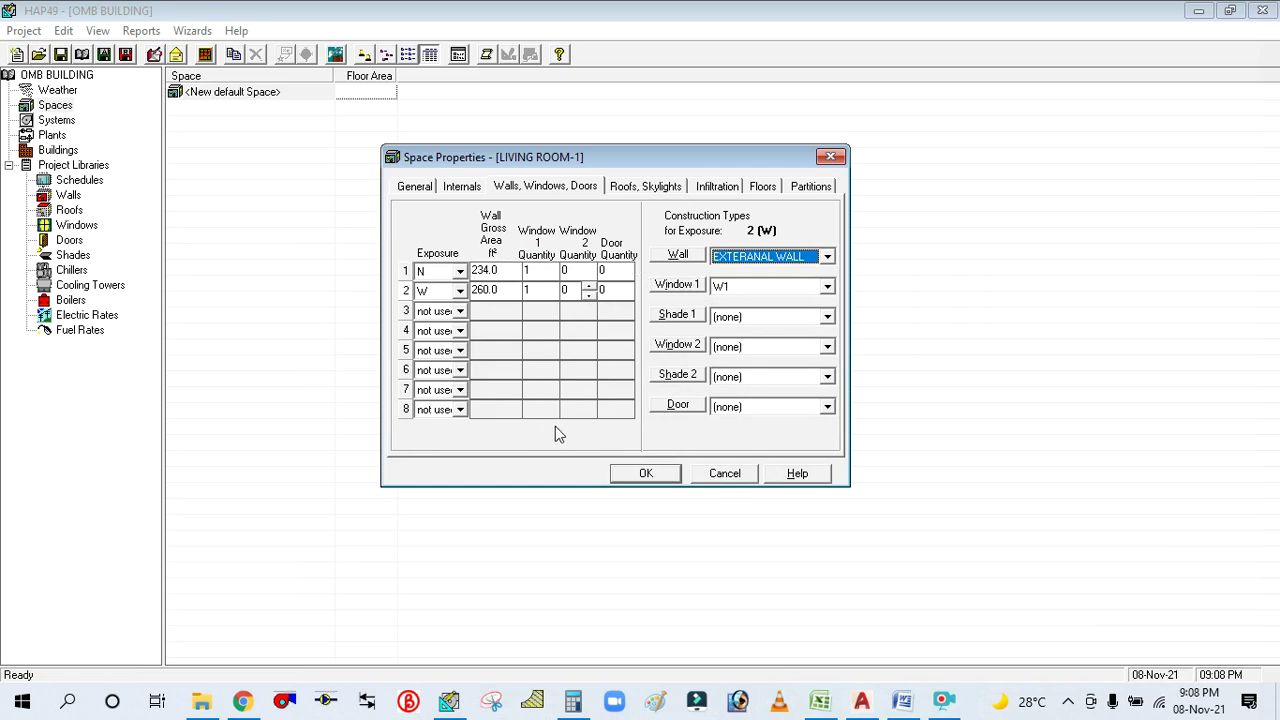
# Check LIVING ROOM-1 on the AutoCAD plan and set its first roof exposure to H.
pyautogui.click(638, 190)
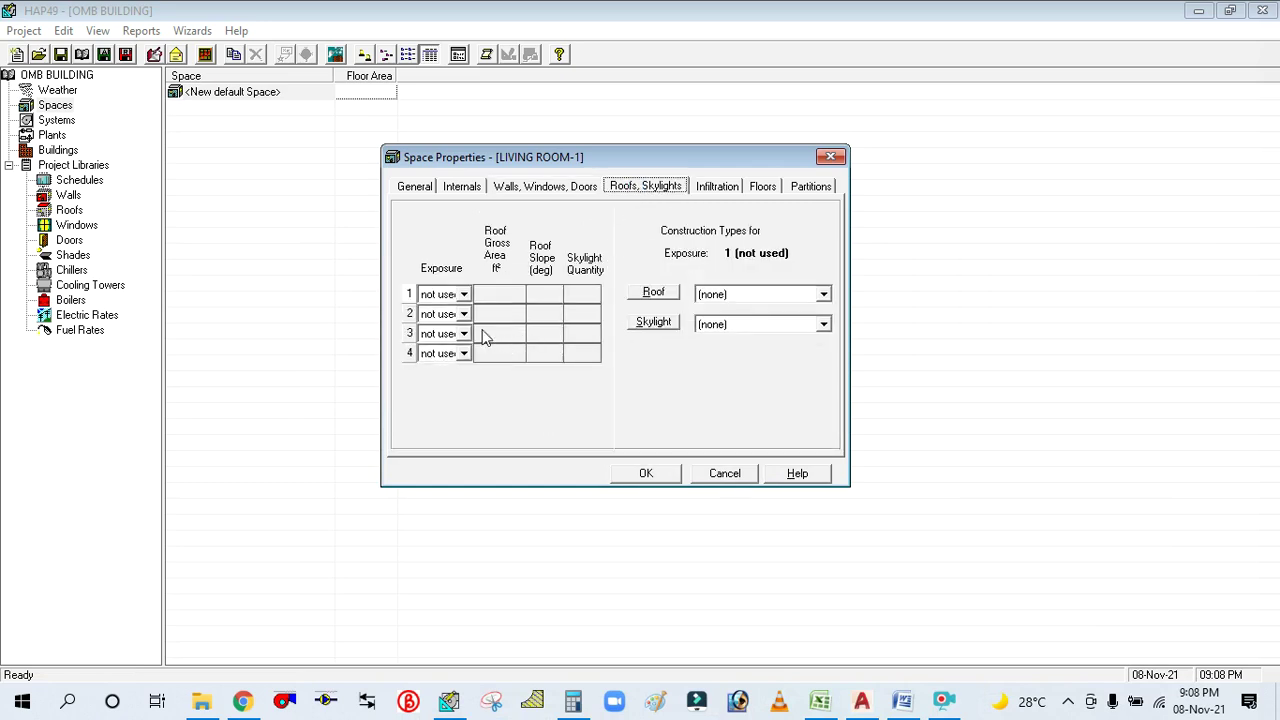
pyautogui.click(861, 701)
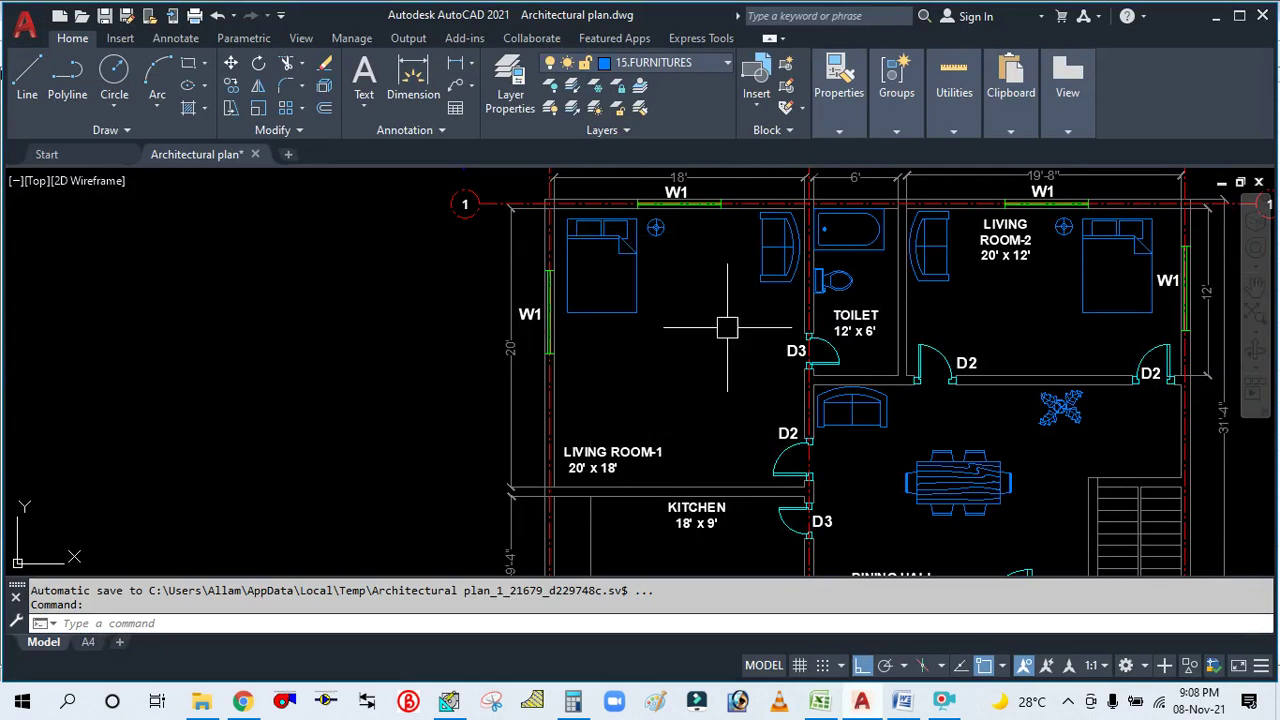
pyautogui.click(861, 701)
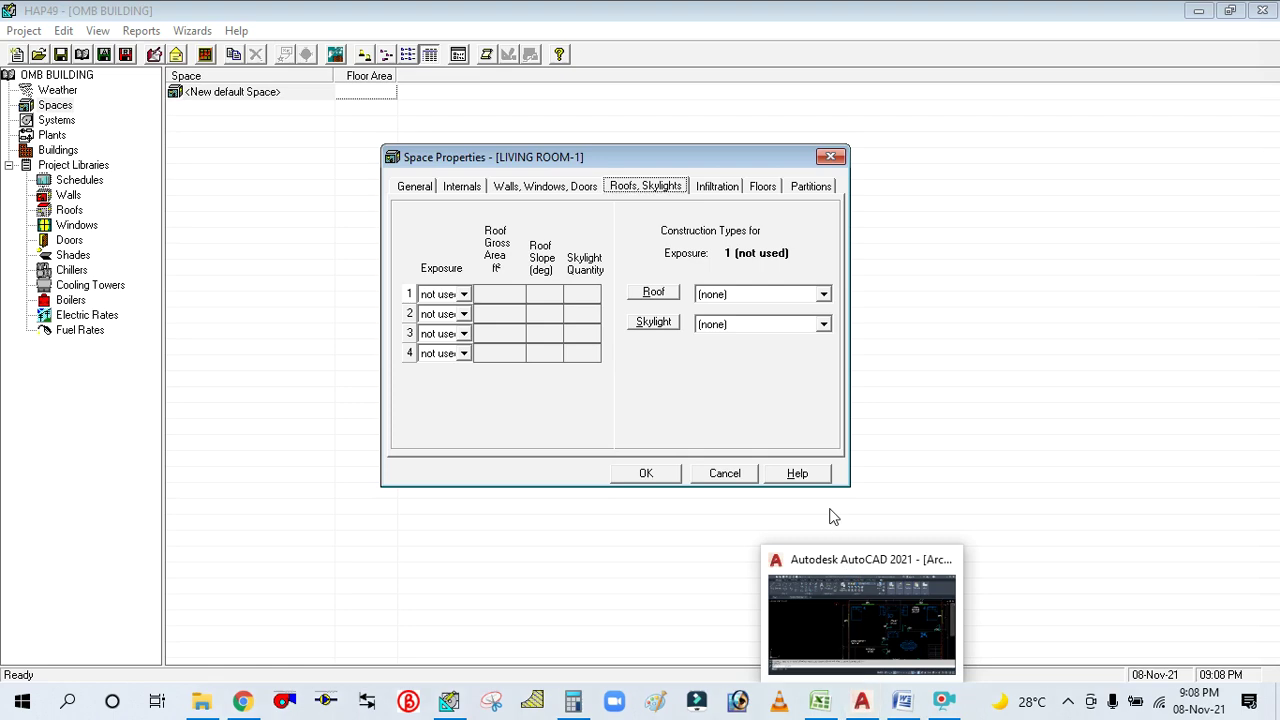
pyautogui.click(464, 294)
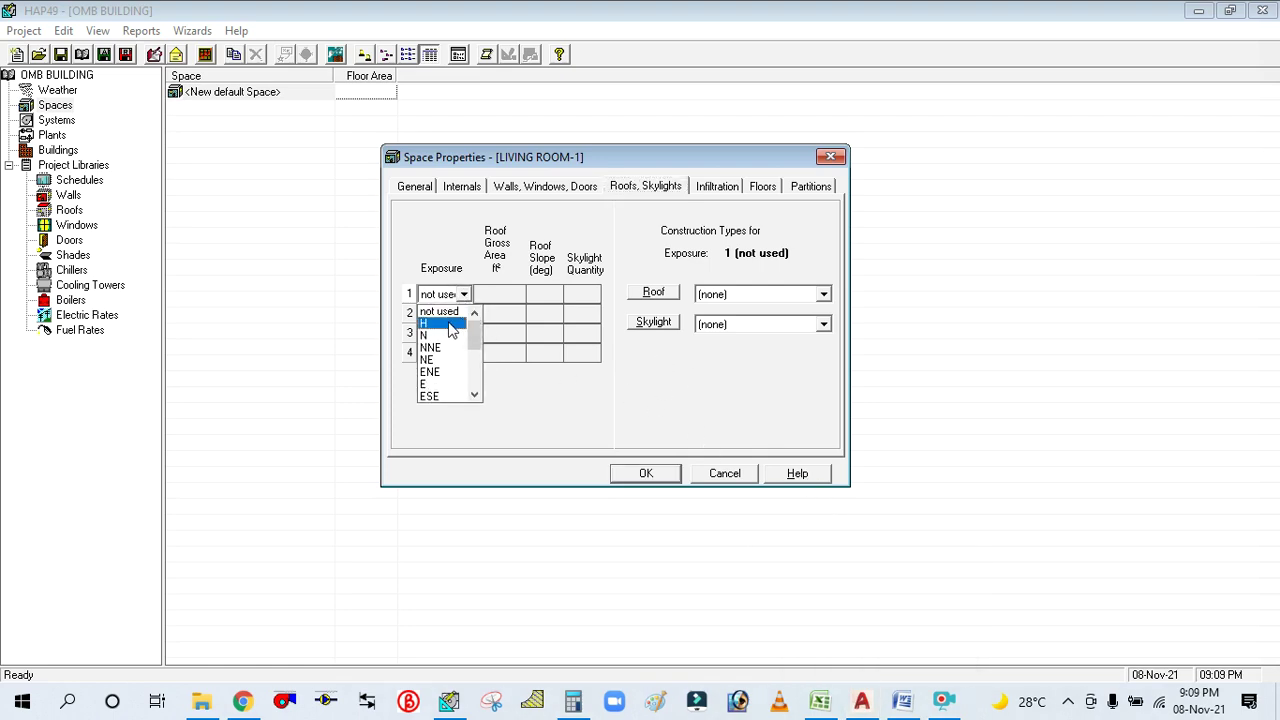
pyautogui.click(440, 323)
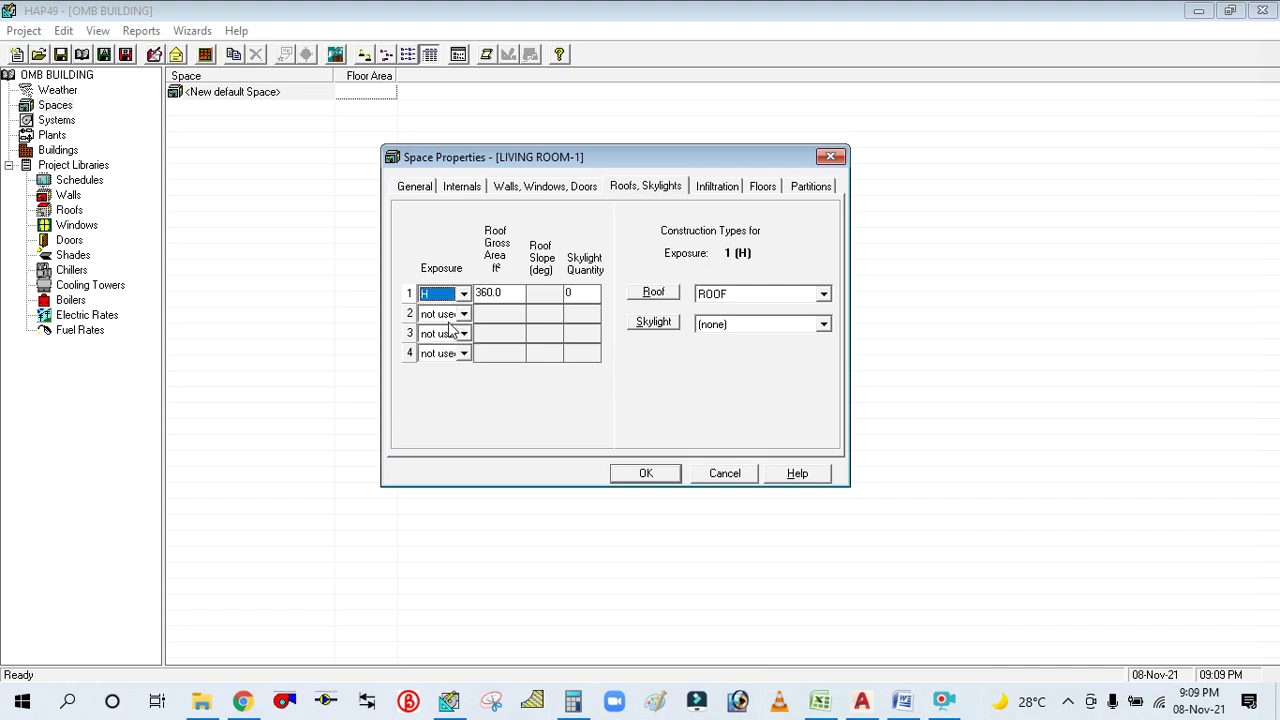
# Compare the H exposure's roof gross area with the floor area in LIVING ROOM-1's general properties.
pyautogui.click(514, 296)
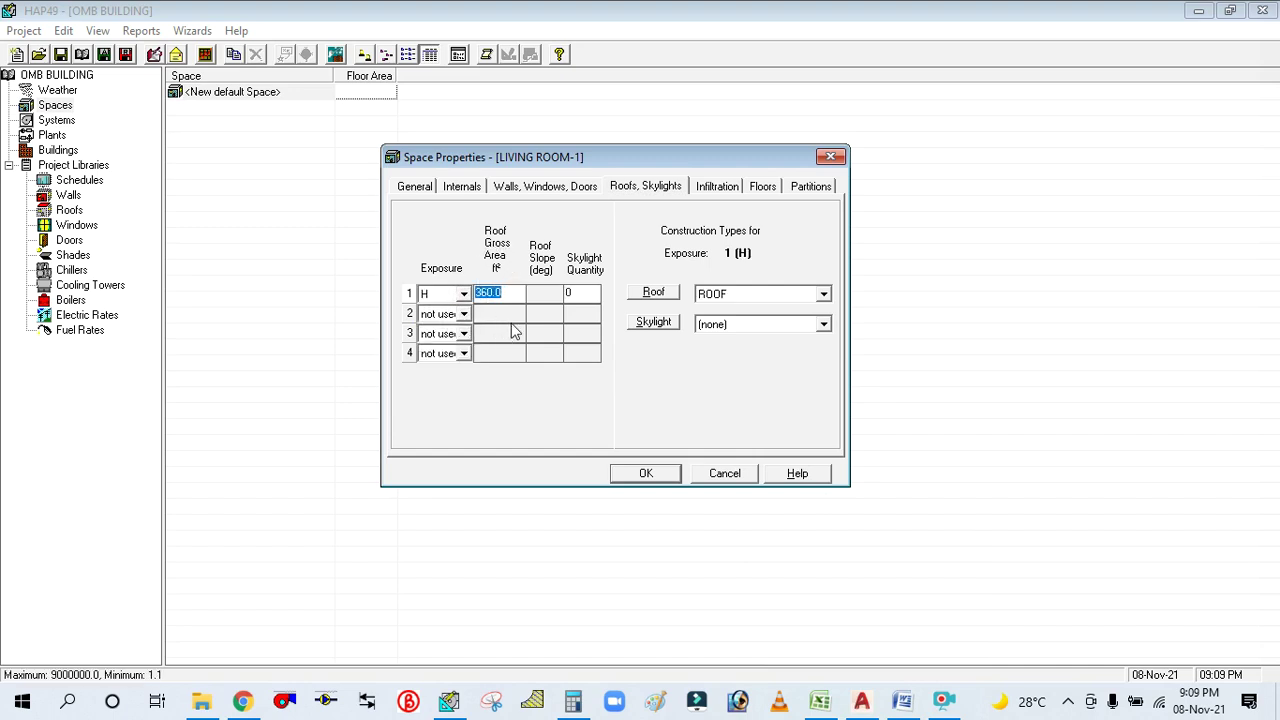
pyautogui.click(415, 187)
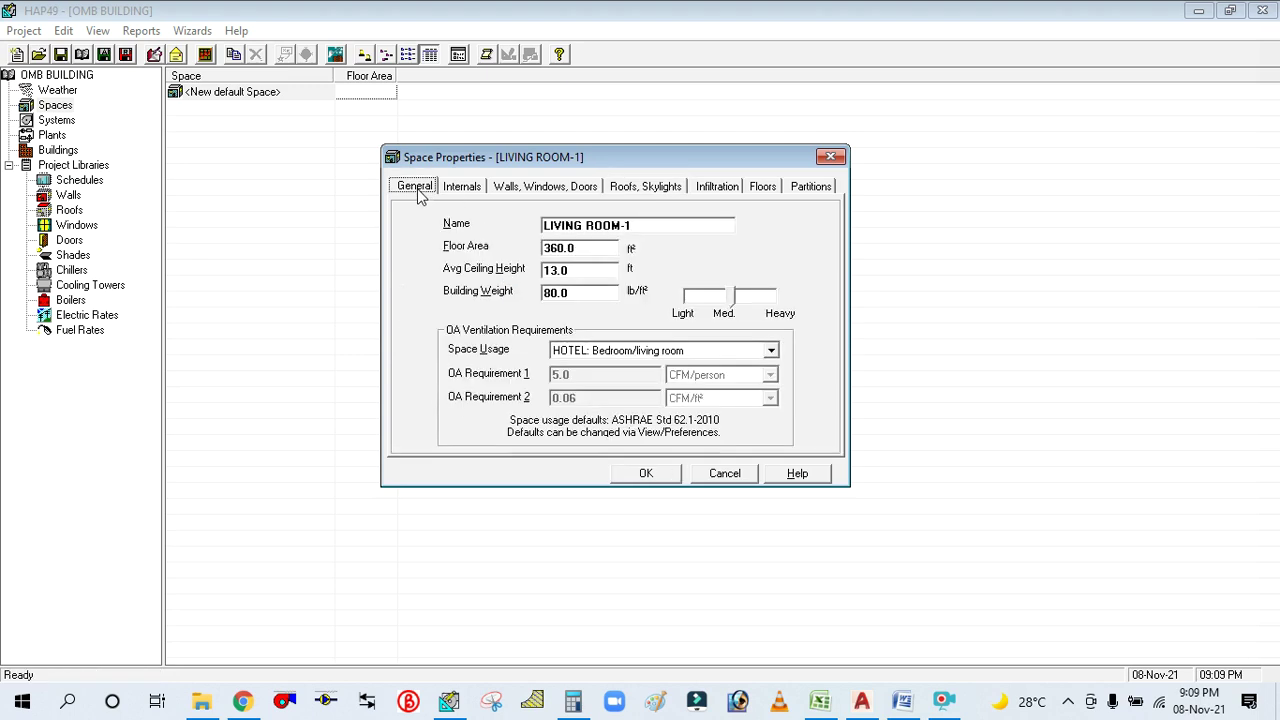
pyautogui.click(580, 250)
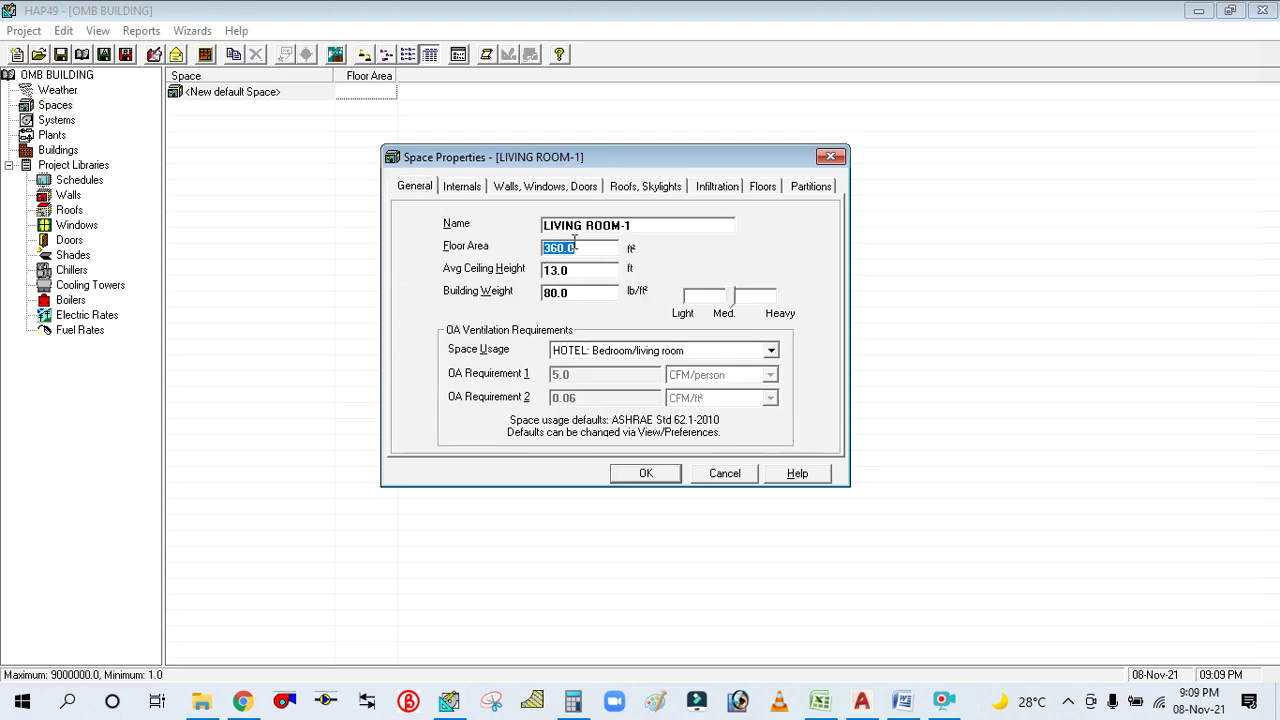
pyautogui.click(627, 190)
pyautogui.click(511, 293)
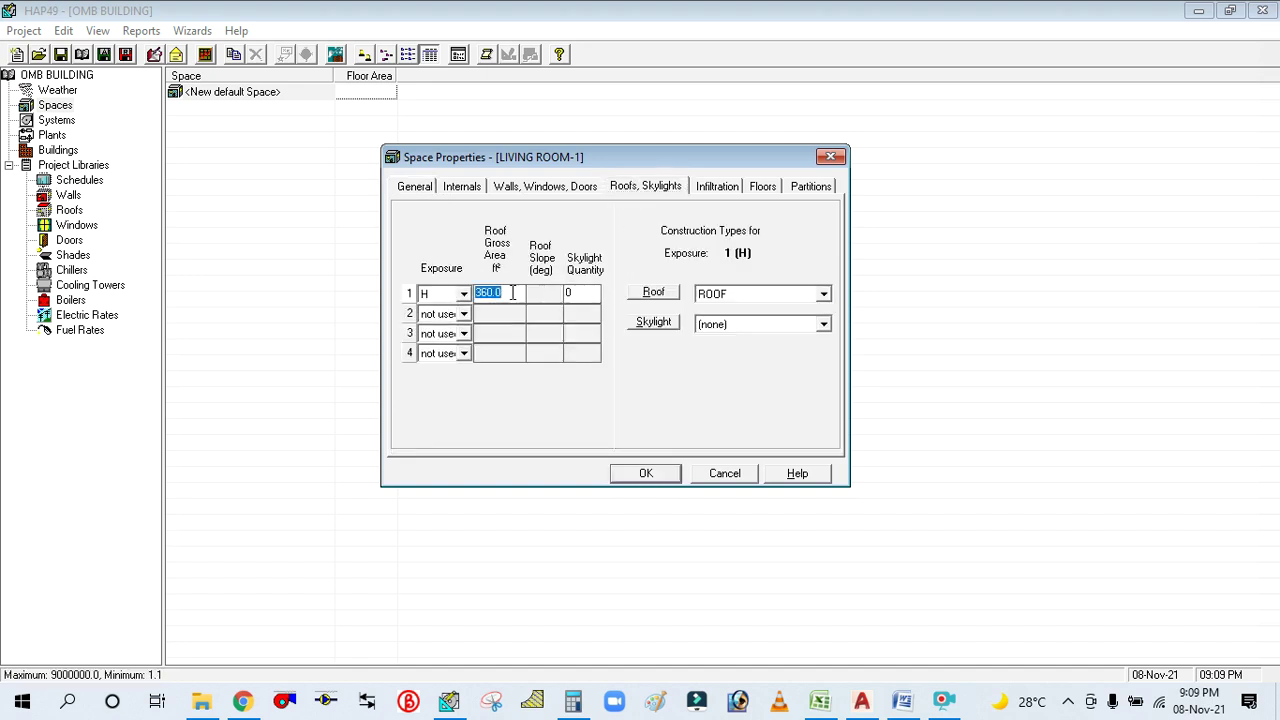
# Leave the H exposure without skylights and use ROOF as its roof construction.
pyautogui.click(577, 291)
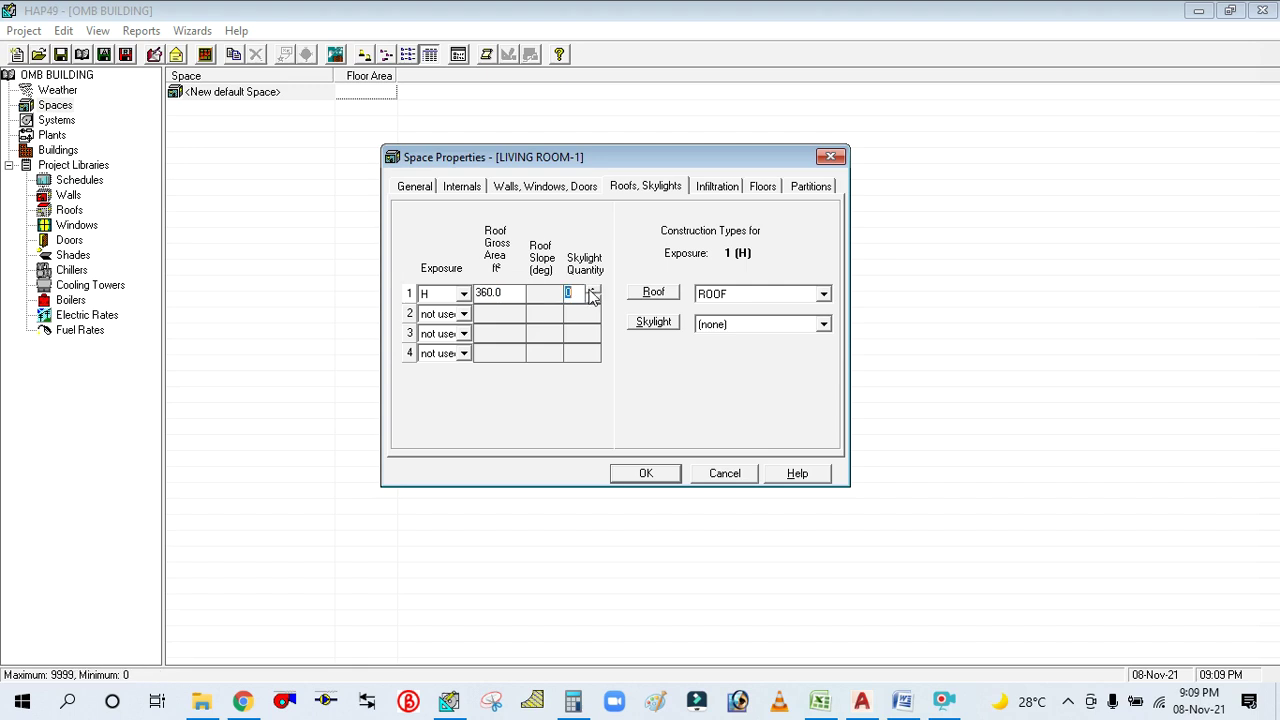
pyautogui.click(773, 297)
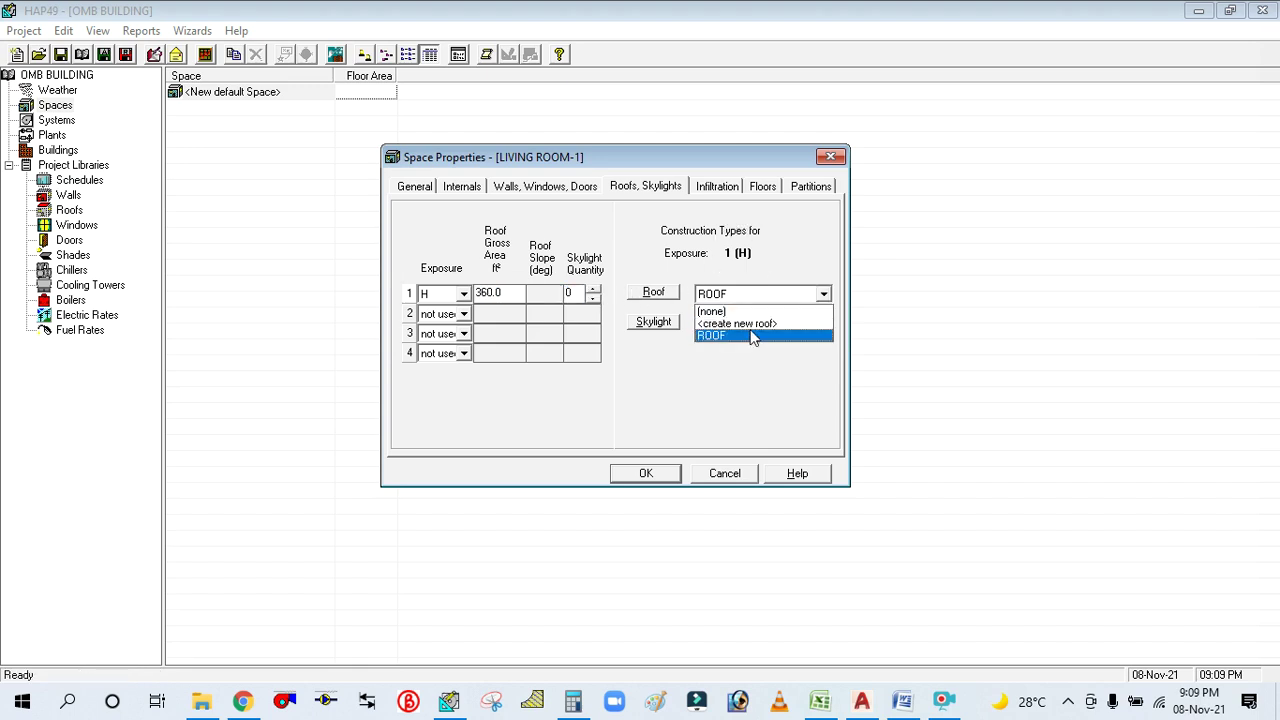
pyautogui.click(748, 335)
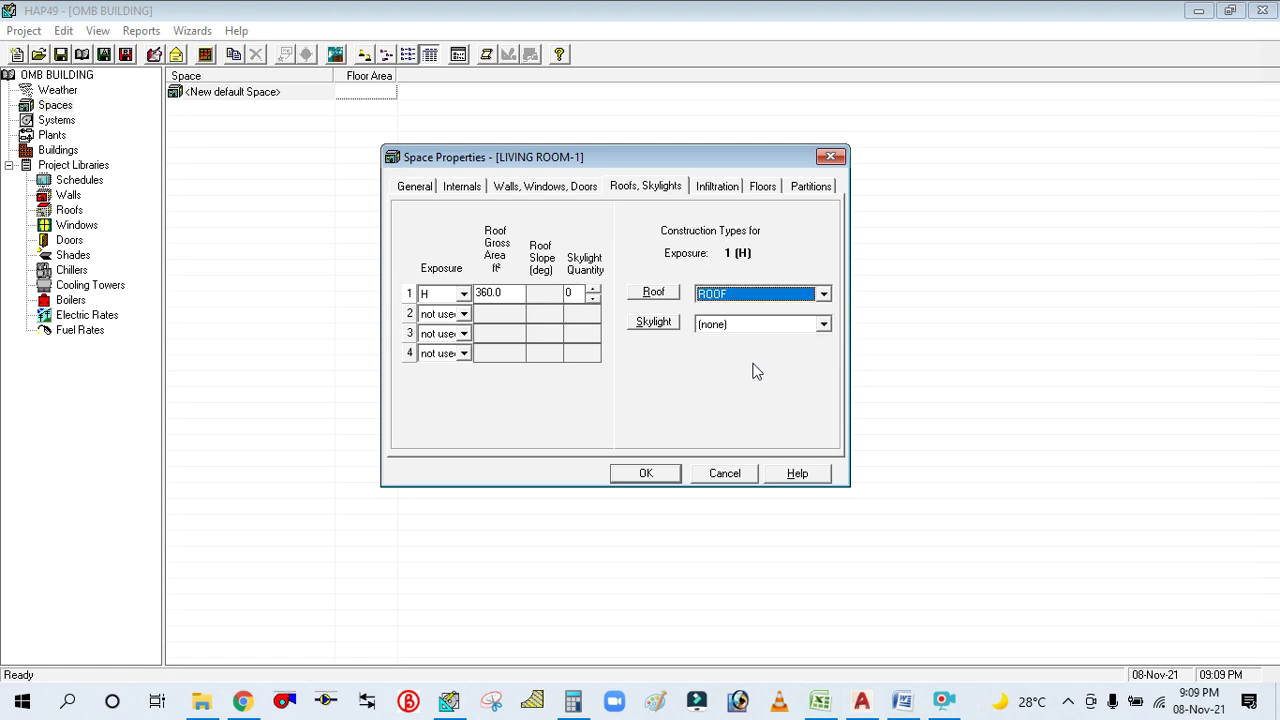
# Enter a design cooling infiltration rate of 5 CFM for LIVING ROOM-1 and replace it with 5 ACH.
pyautogui.click(724, 188)
pyautogui.click(547, 277)
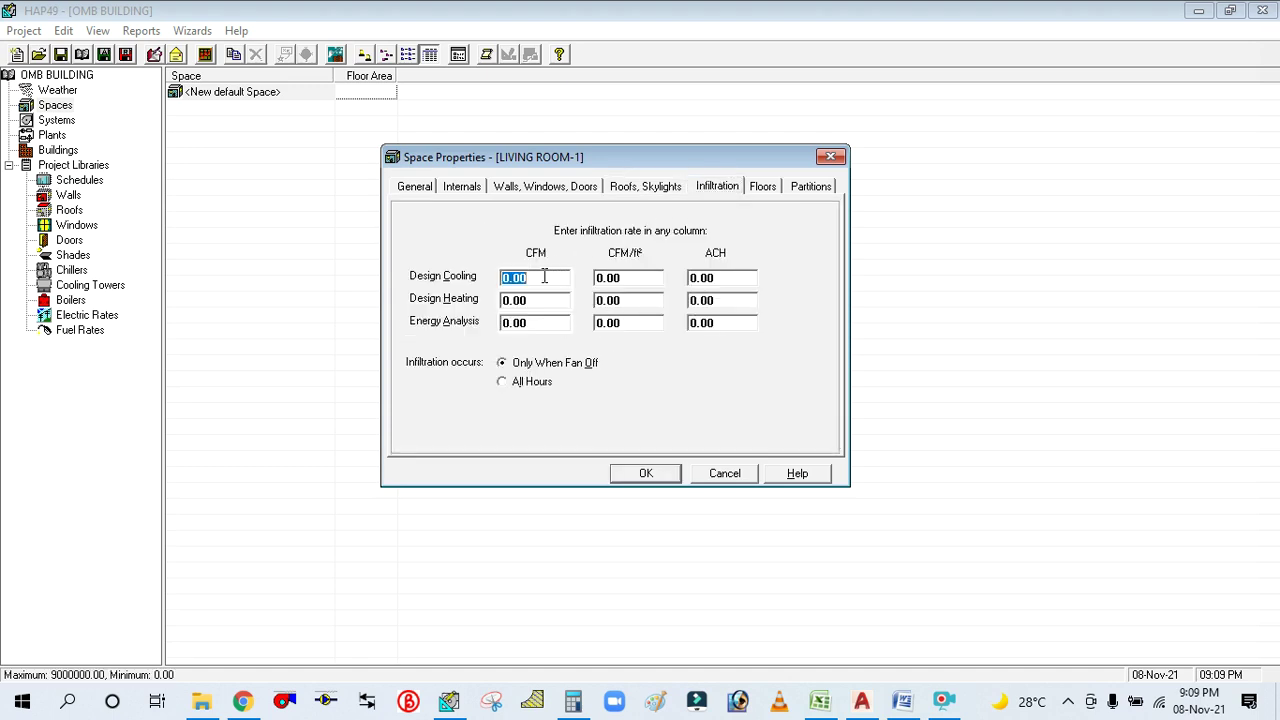
pyautogui.write('5')
pyautogui.click(636, 277)
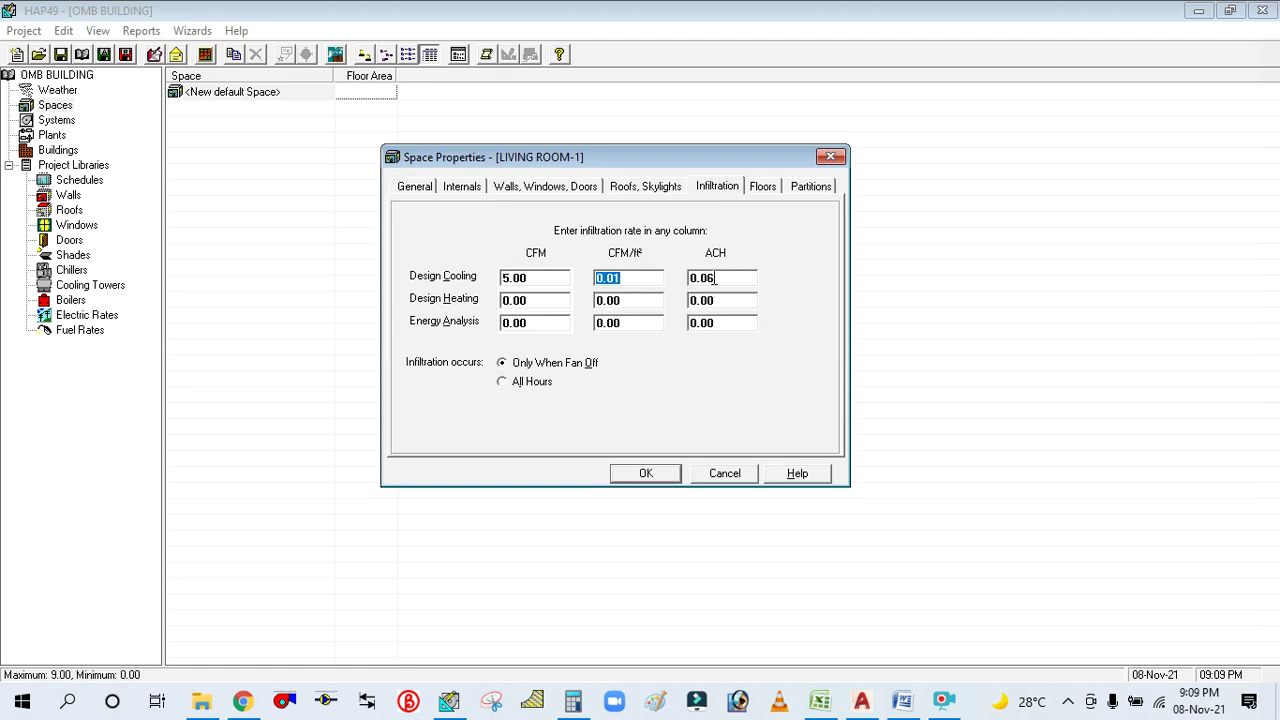
pyautogui.click(725, 278)
pyautogui.write('5')
pyautogui.click(721, 302)
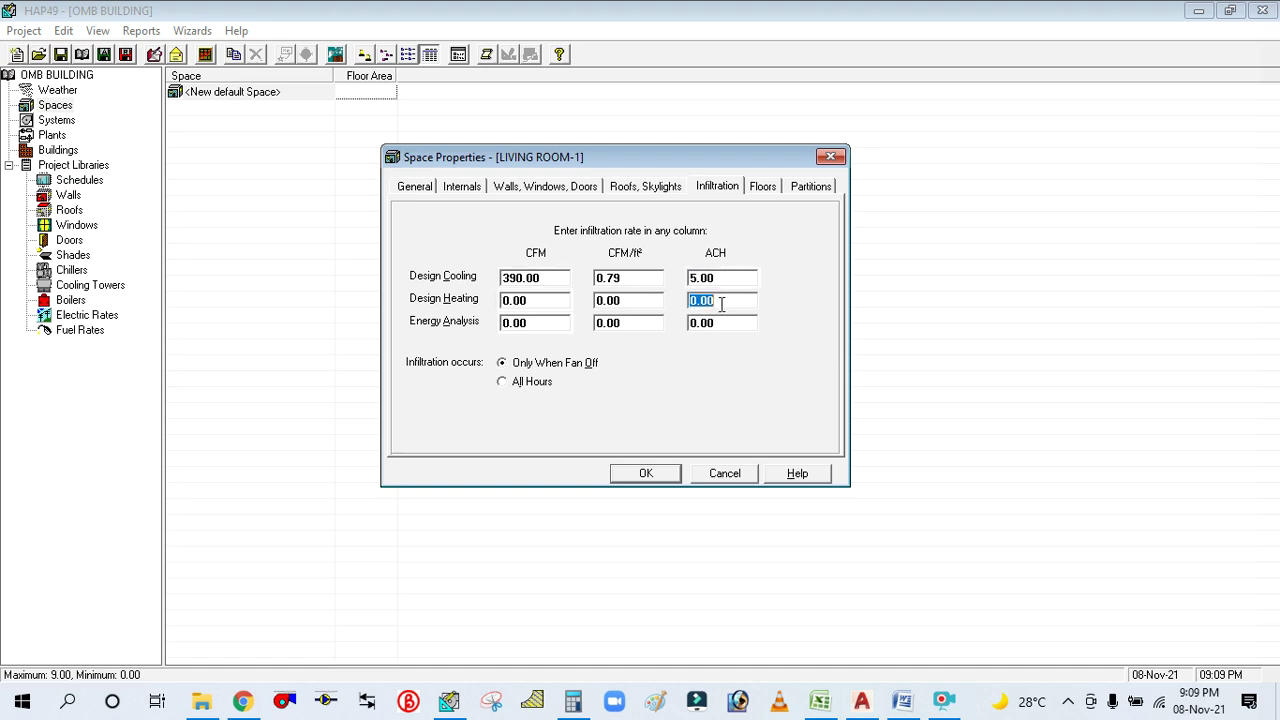
# Review LIVING ROOM-1's floor type options and set its floor type to Slab Floor On Grade.
pyautogui.click(760, 189)
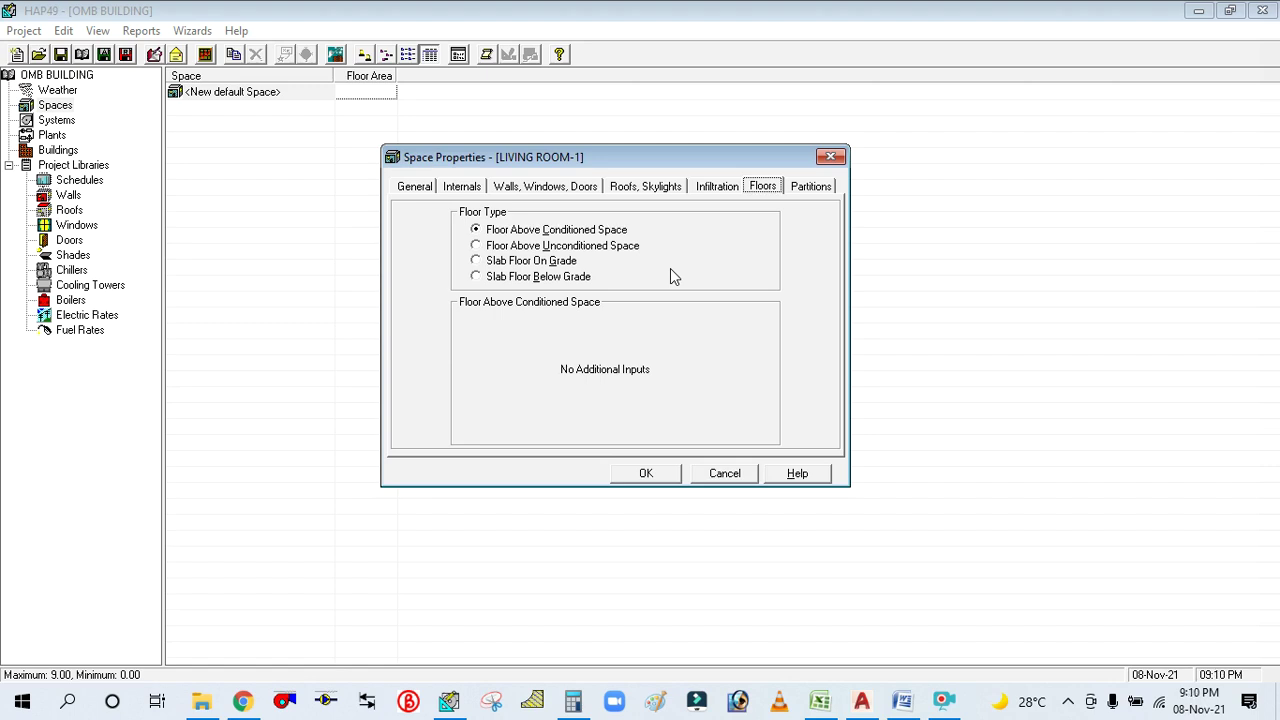
pyautogui.click(475, 247)
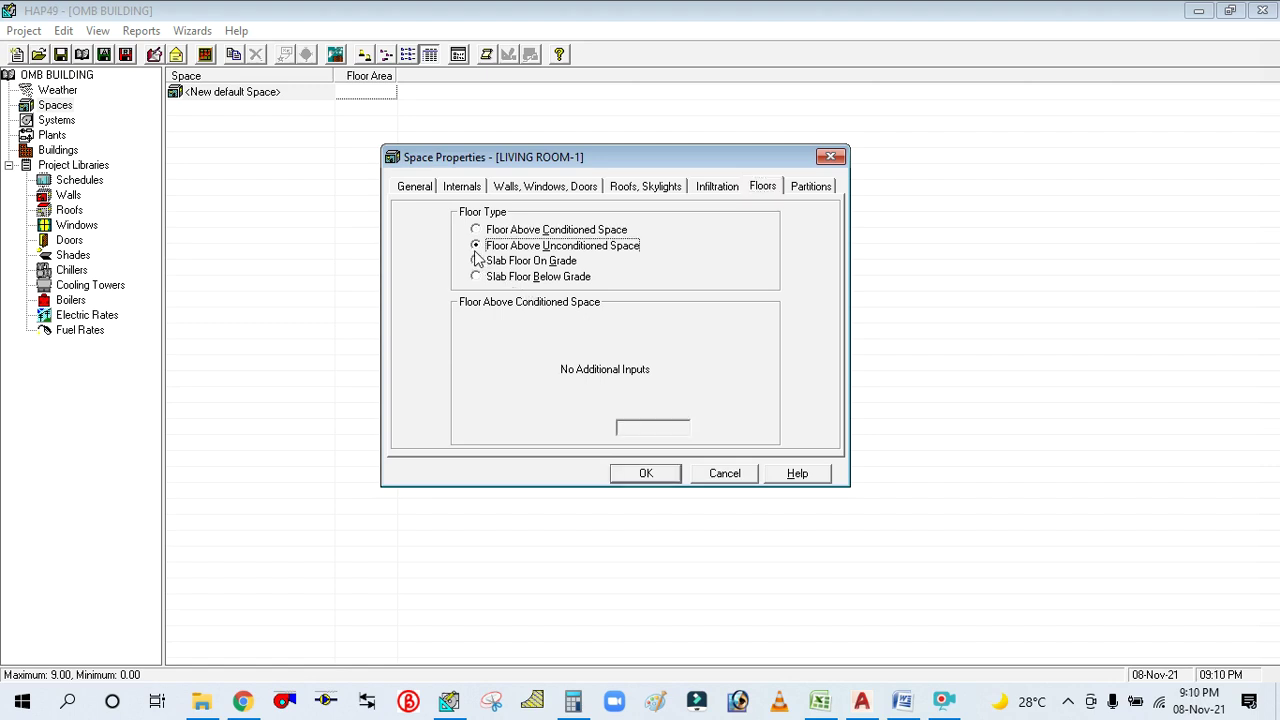
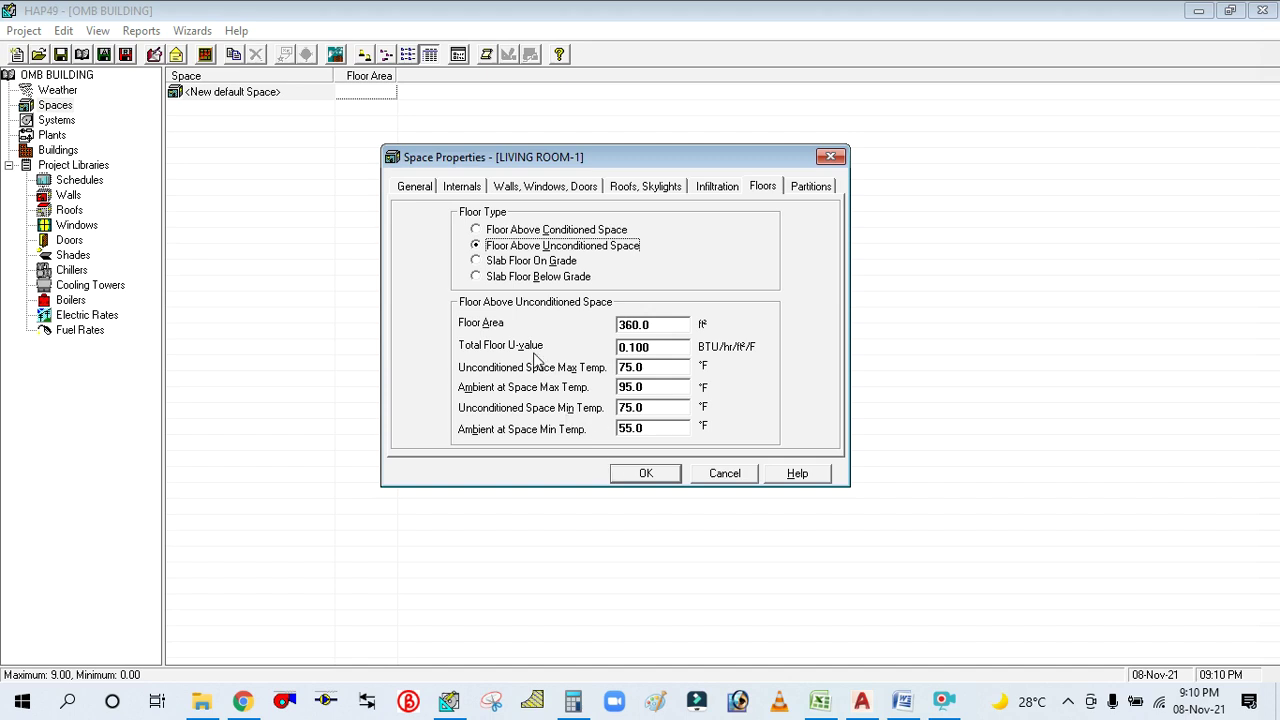
pyautogui.click(477, 261)
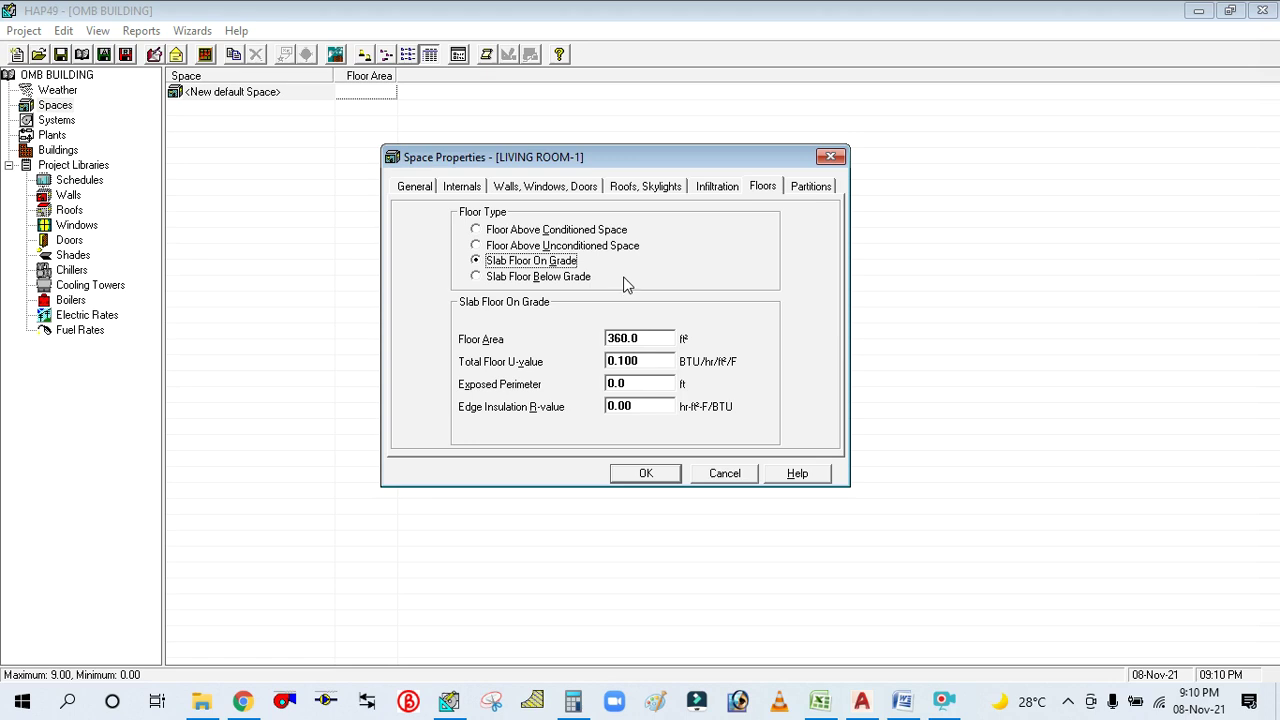
pyautogui.click(505, 287)
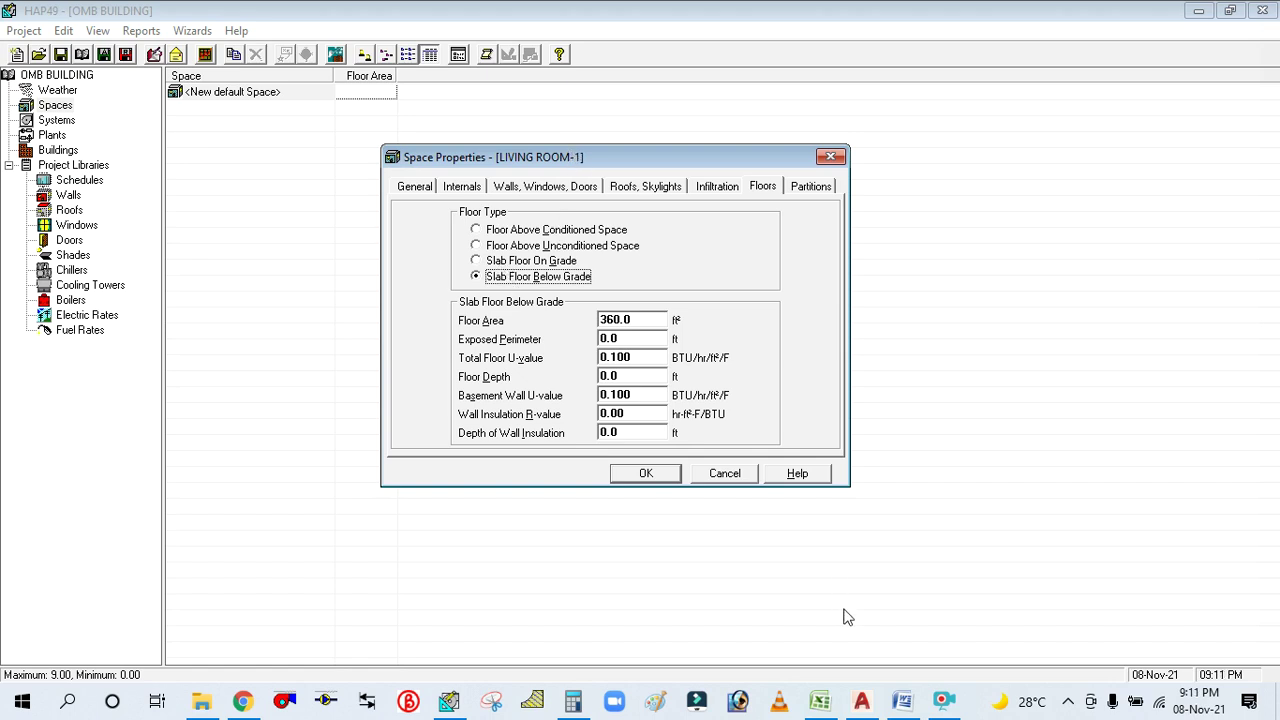
pyautogui.click(478, 261)
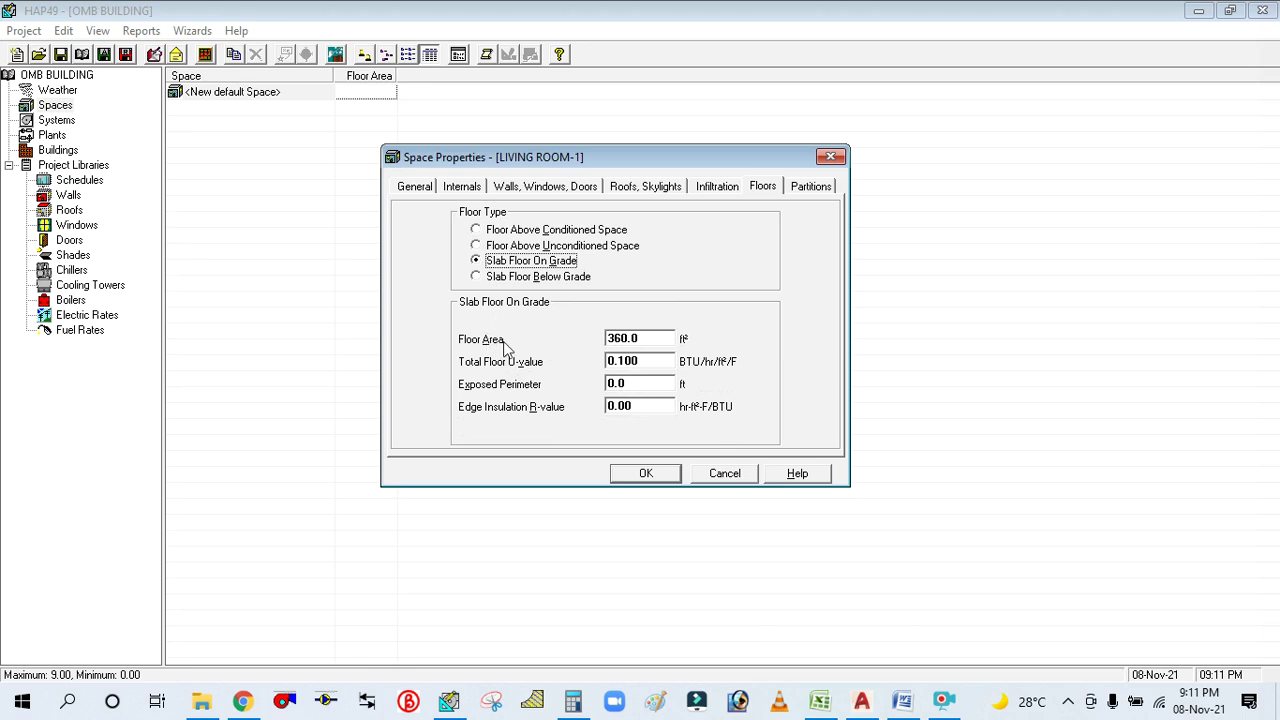
# Look up the ground floor U-value in the Excel U-Factor Sheet and set the HAP slab's Total Floor U-value to 0.375 BTU/hr/ft²/F.
pyautogui.click(651, 342)
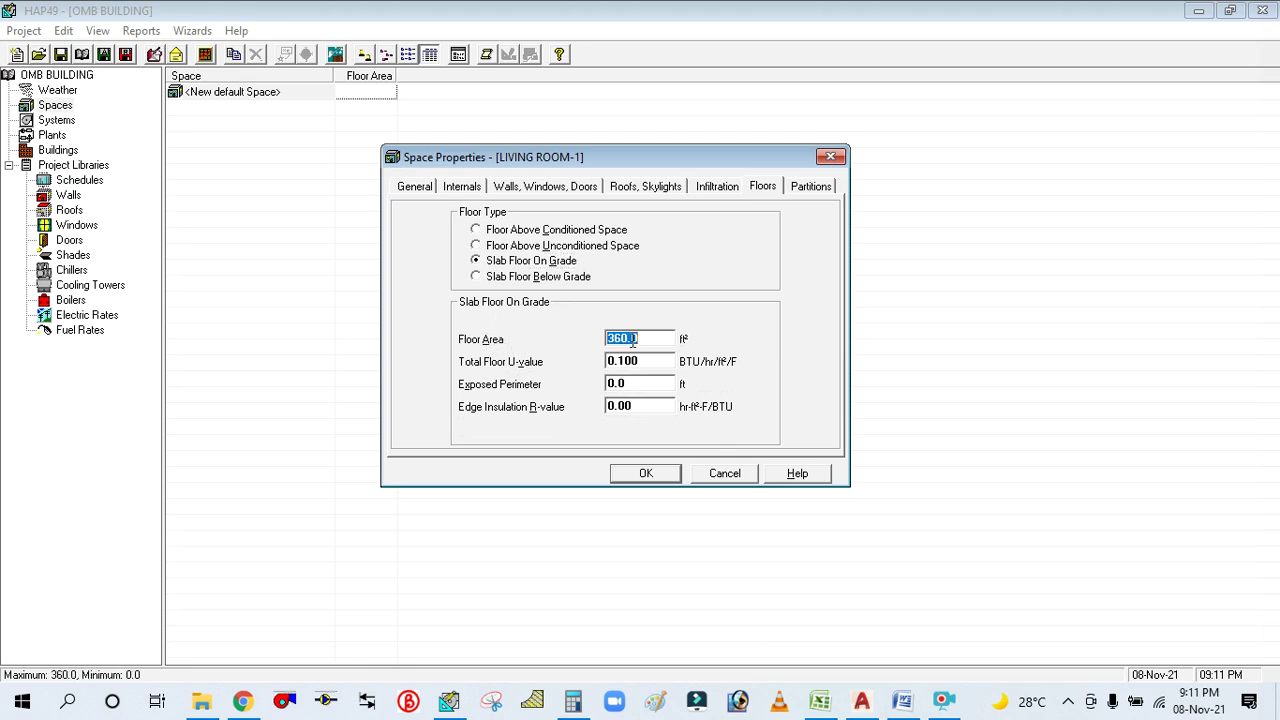
pyautogui.click(652, 340)
pyautogui.moveTo(652, 340); pyautogui.dragTo(598, 339)
pyautogui.click(648, 363)
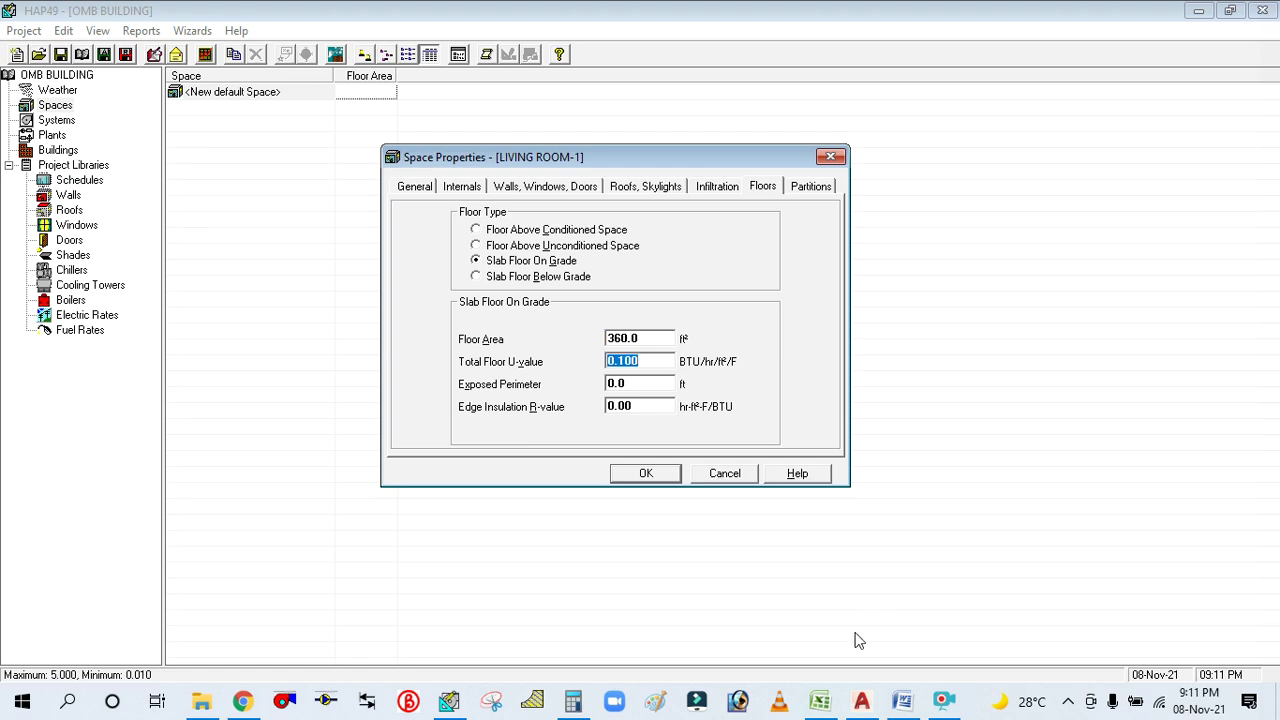
pyautogui.click(819, 700)
pyautogui.scroll(-3, 540, 420)
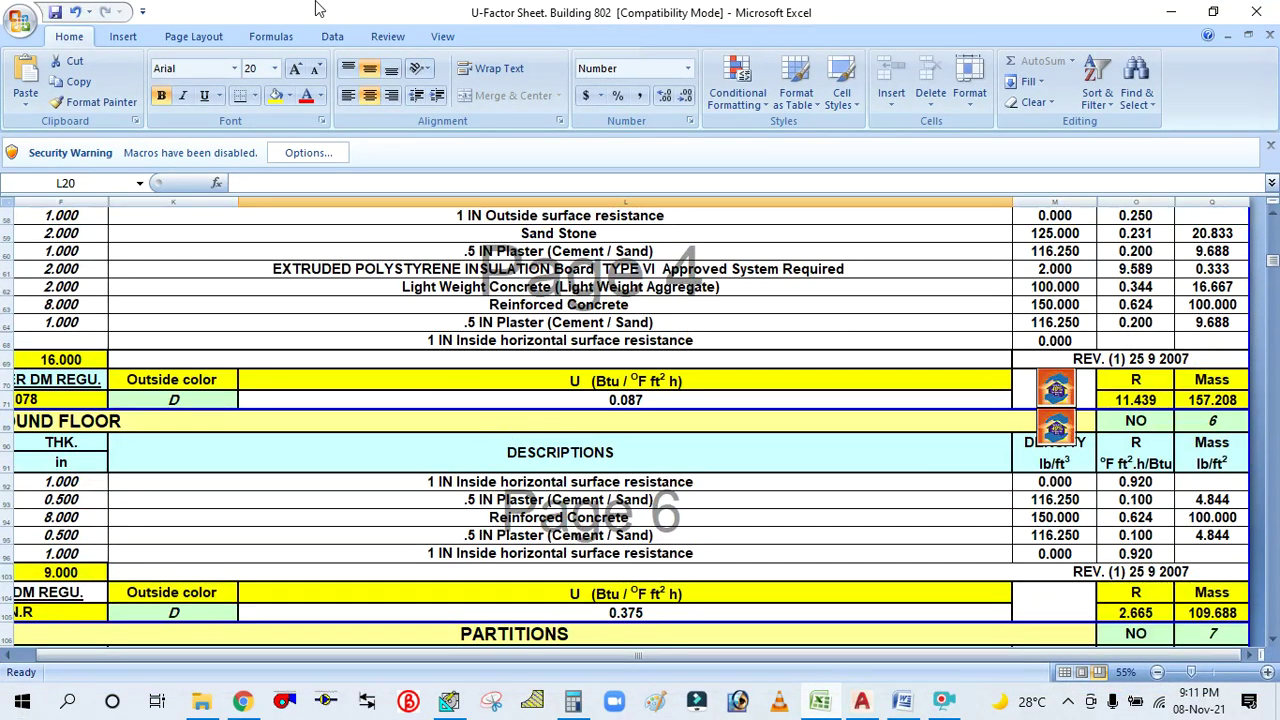
pyautogui.scroll(-1, 630, 405)
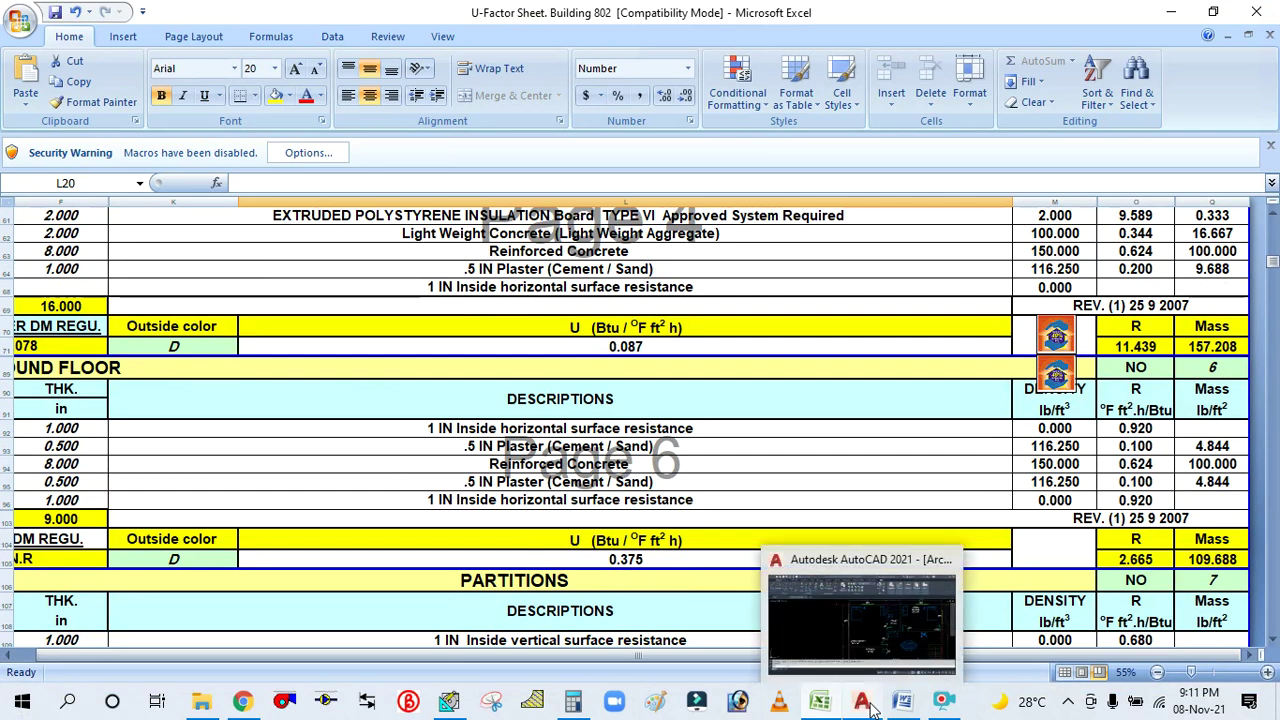
pyautogui.click(537, 626)
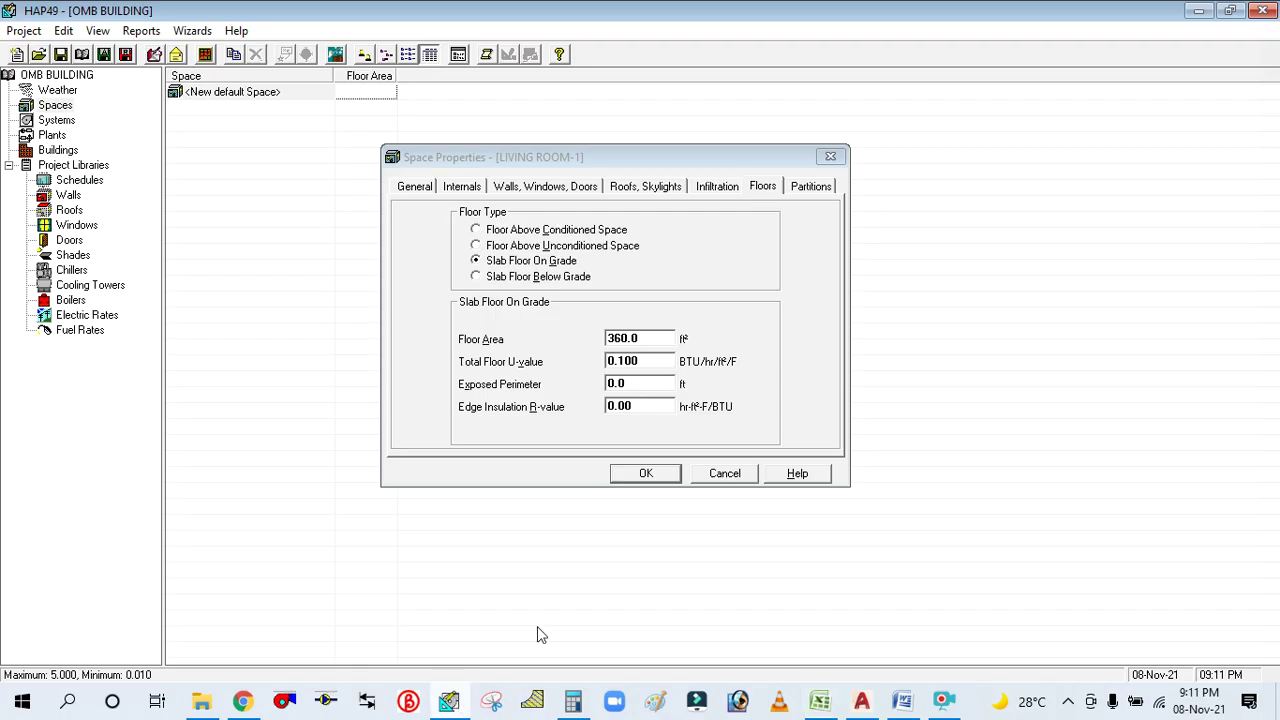
pyautogui.click(646, 360)
pyautogui.moveTo(646, 360); pyautogui.dragTo(567, 356)
pyautogui.write('0.375')
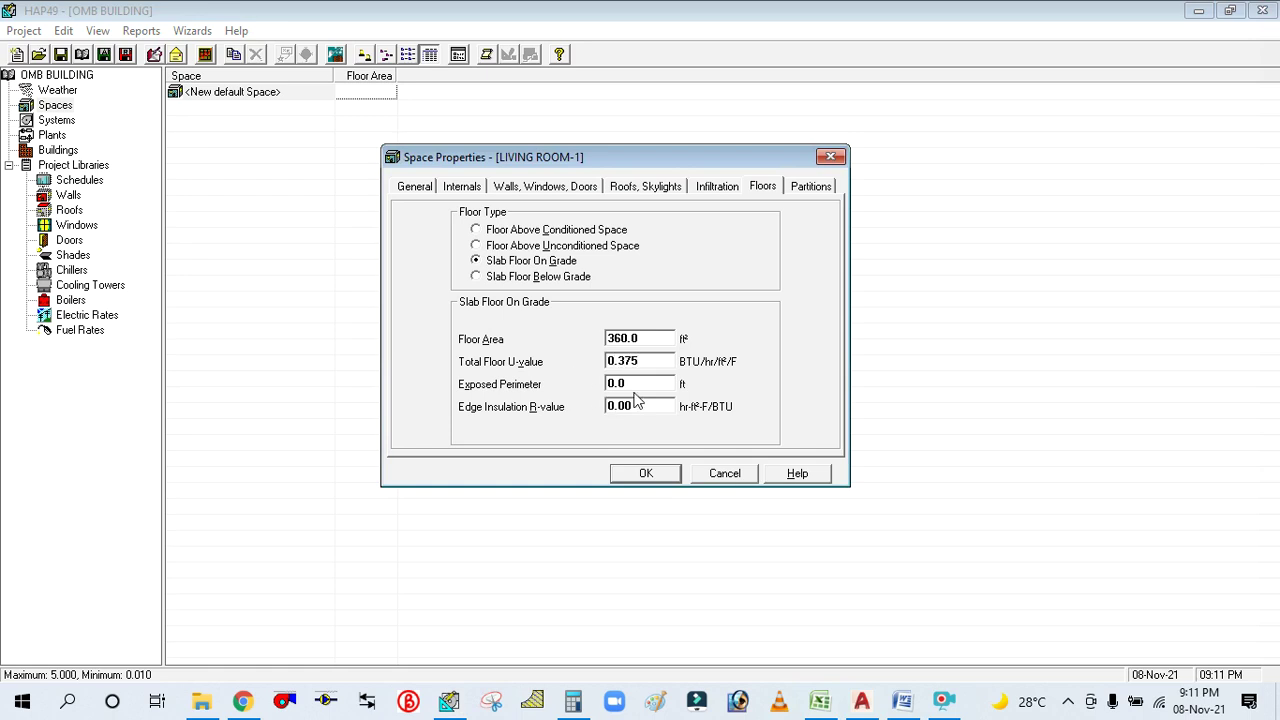
pyautogui.click(645, 386)
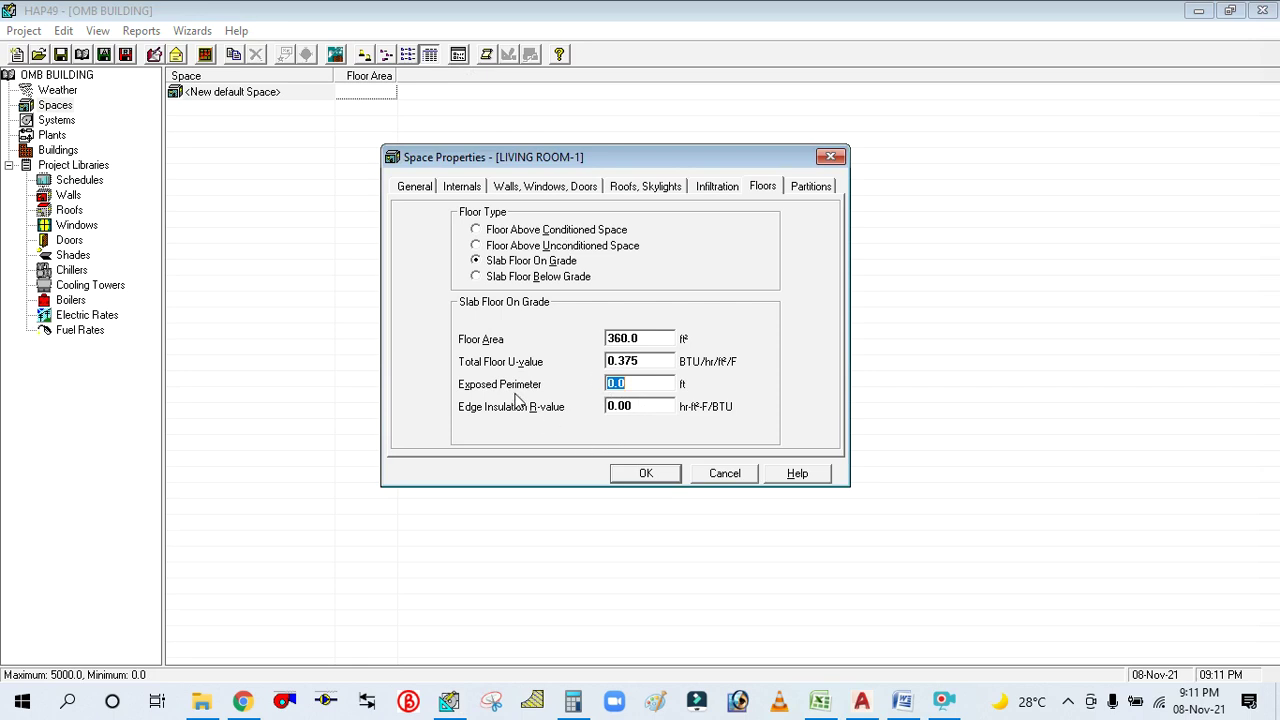
pyautogui.click(766, 192)
# Open LIVING ROOM-1's partition properties and examine its shared wall with the 12' x 6' TOILET on the AutoCAD plan.
pyautogui.click(816, 187)
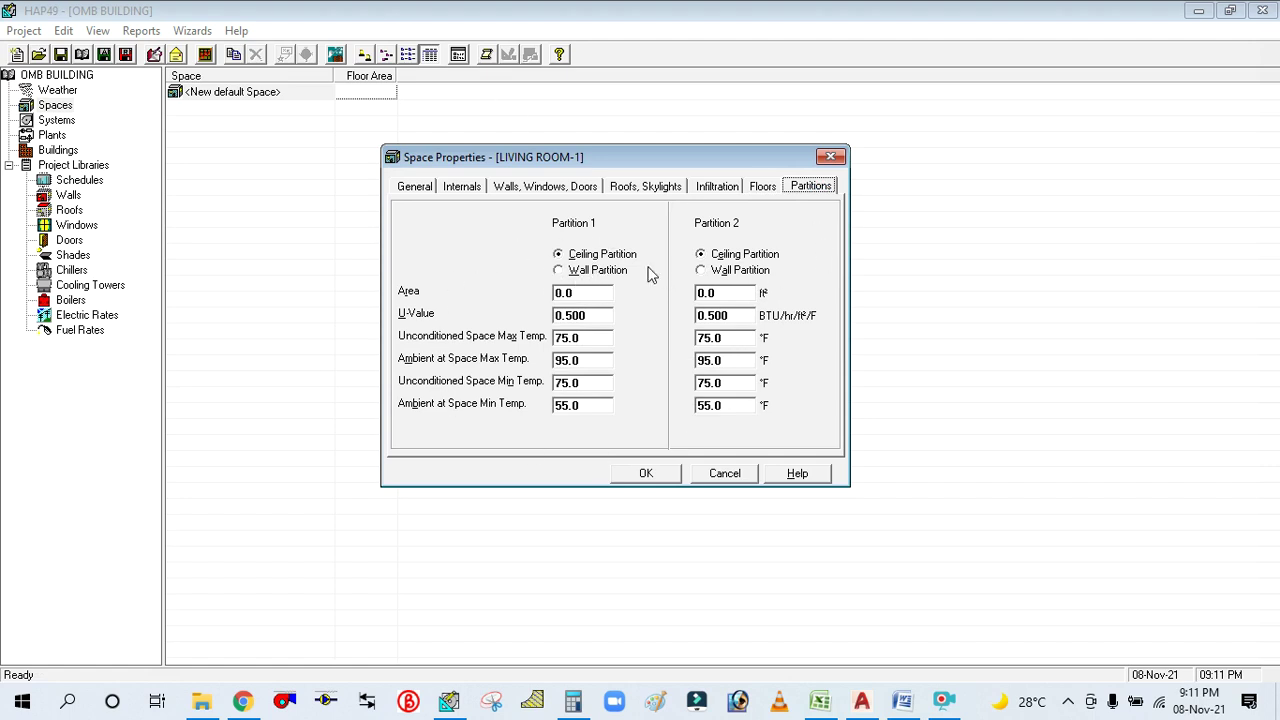
pyautogui.click(860, 708)
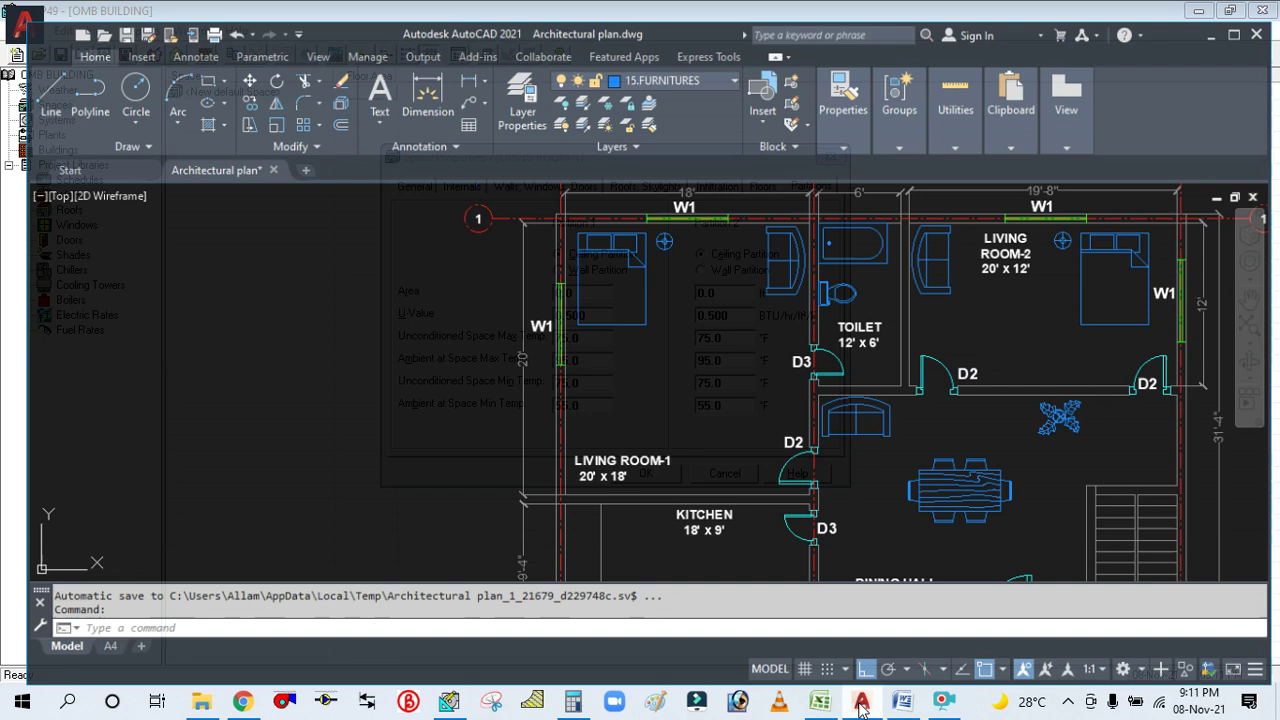
pyautogui.scroll(-3, 625, 360)
pyautogui.scroll(4, 751, 229)
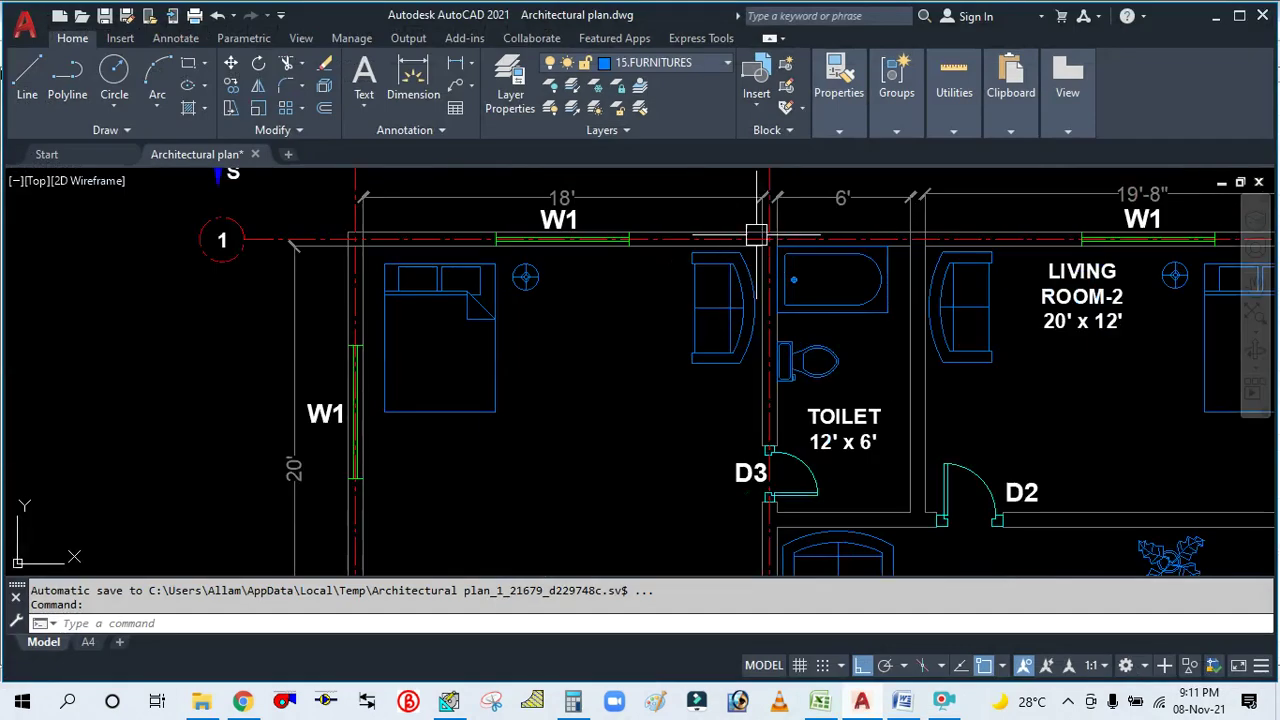
pyautogui.scroll(-3, 751, 229)
pyautogui.scroll(1, 760, 268)
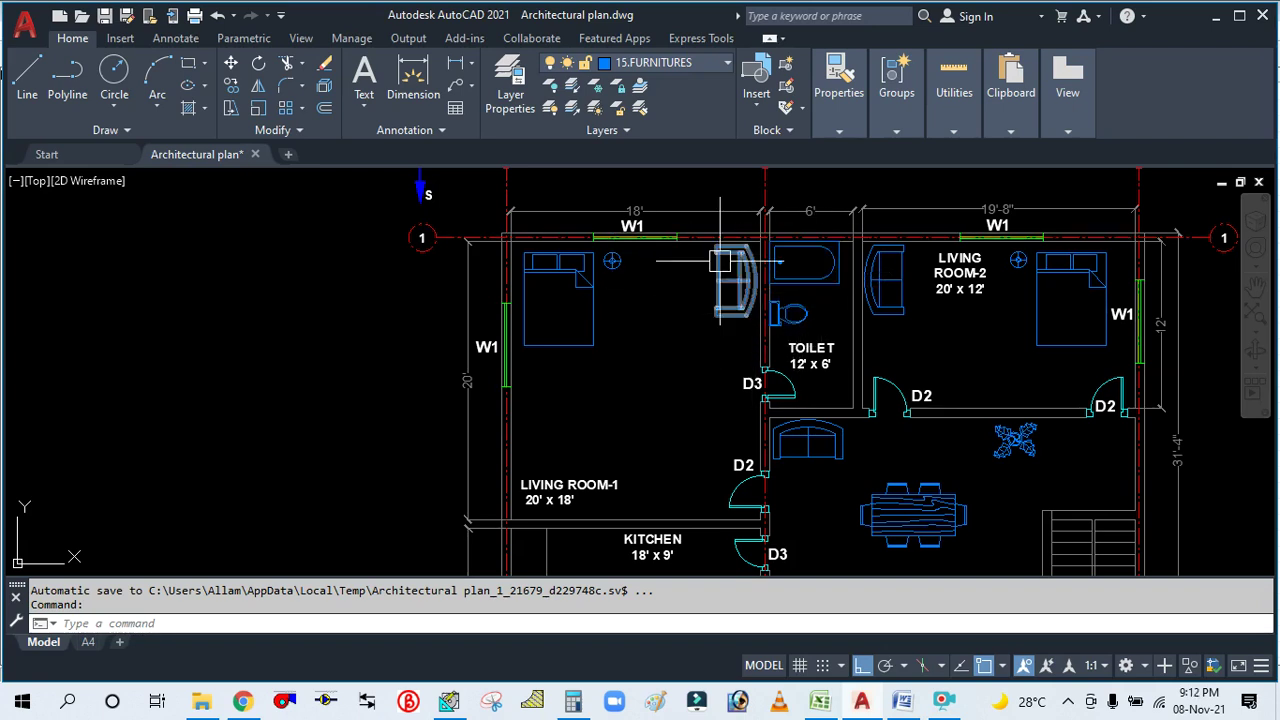
pyautogui.scroll(3, 779, 262)
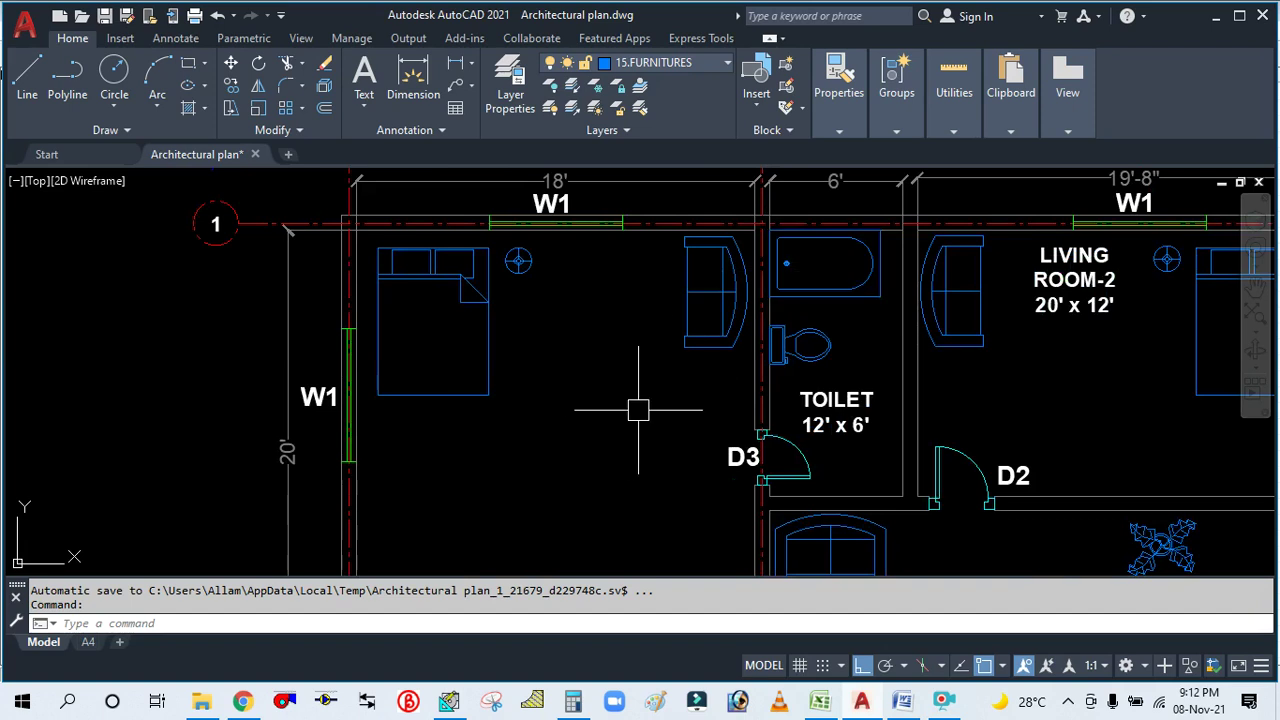
pyautogui.scroll(-3, 623, 409)
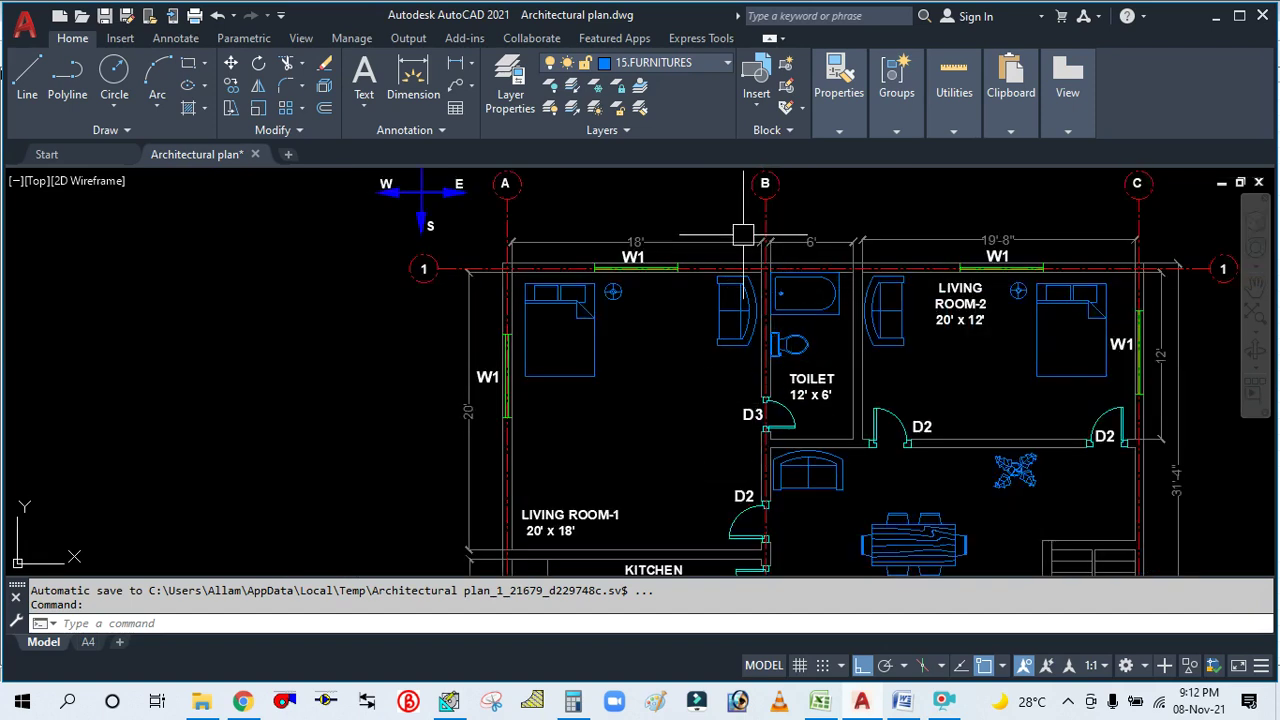
pyautogui.scroll(2, 775, 371)
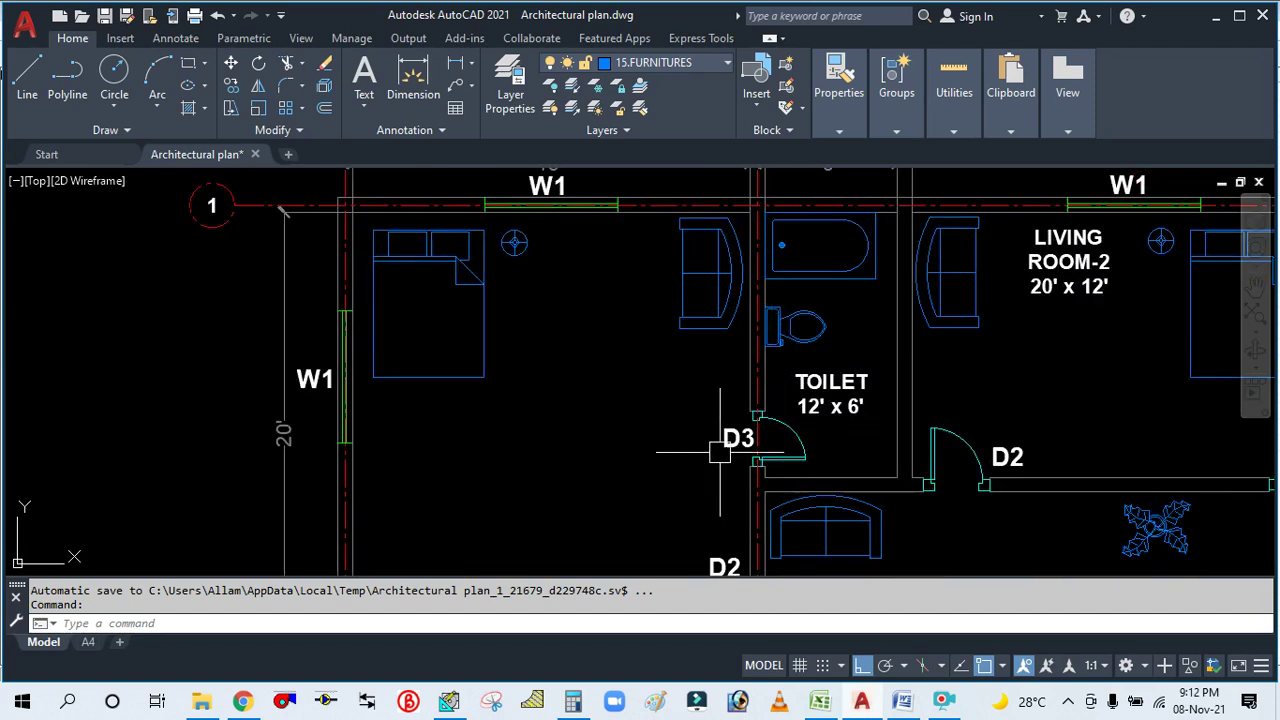
pyautogui.scroll(-2, 730, 440)
pyautogui.scroll(2, 806, 452)
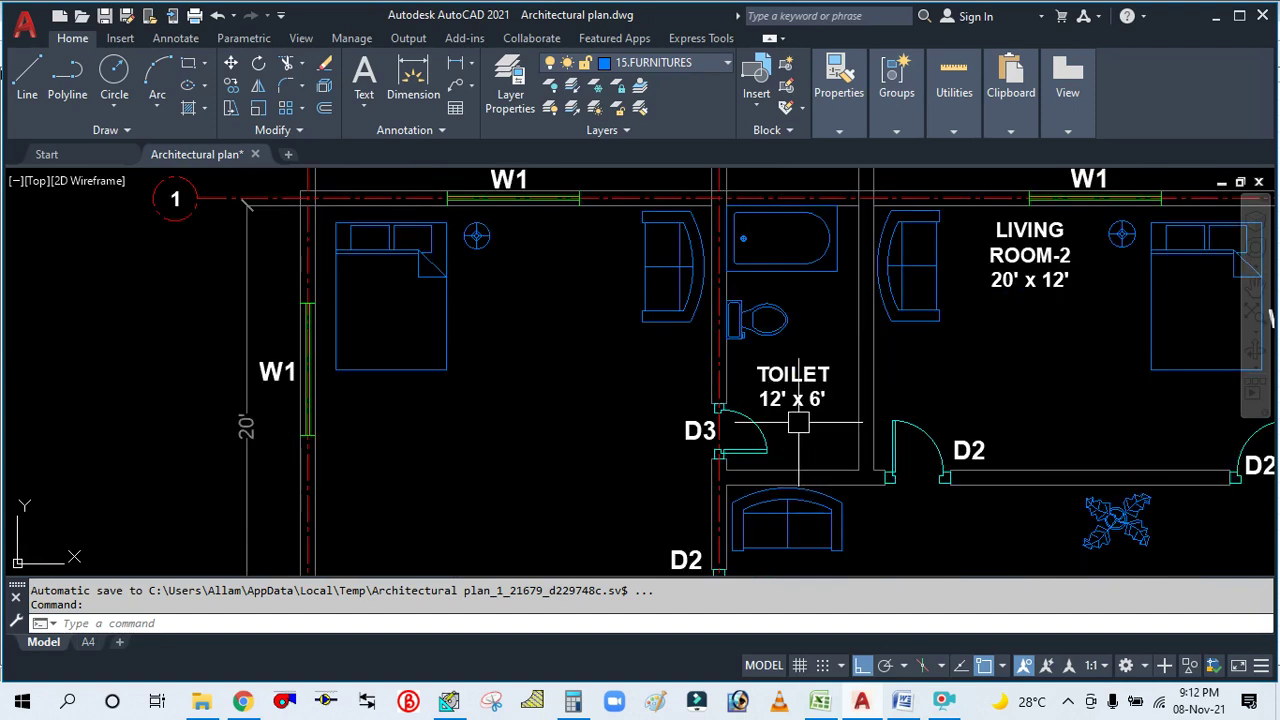
pyautogui.scroll(2, 776, 424)
pyautogui.scroll(-2, 776, 424)
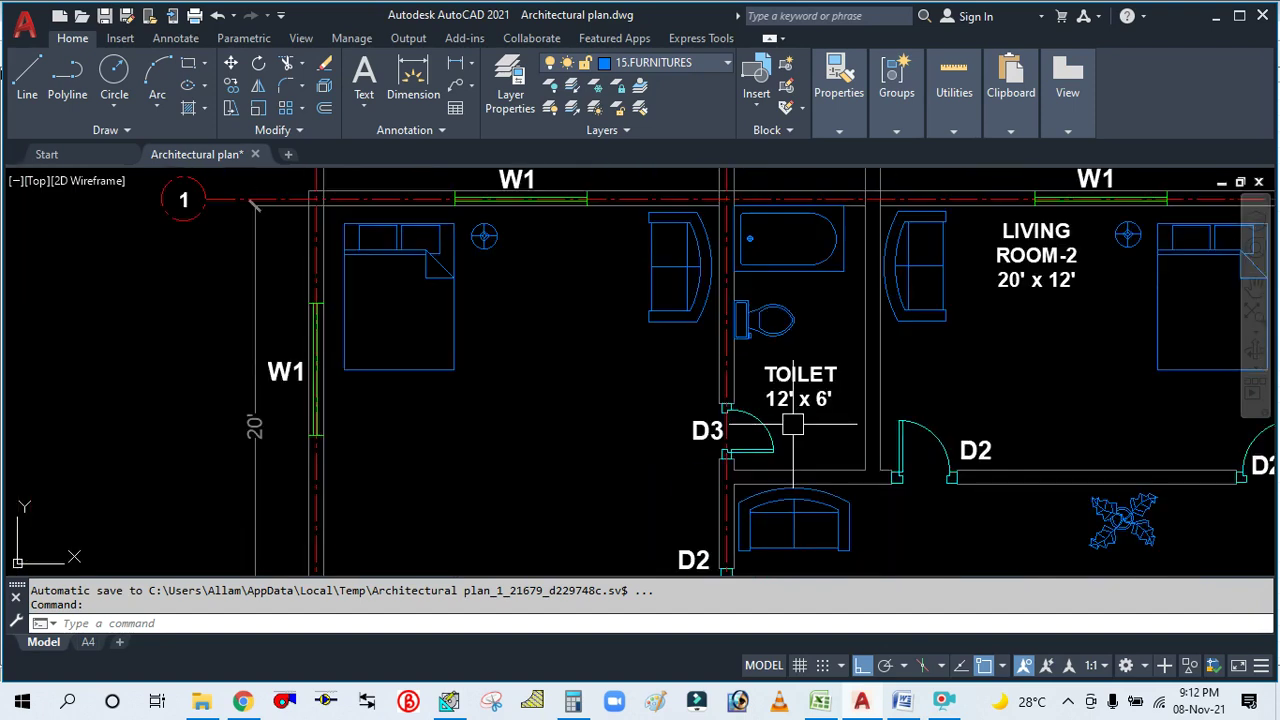
pyautogui.scroll(-2, 690, 420)
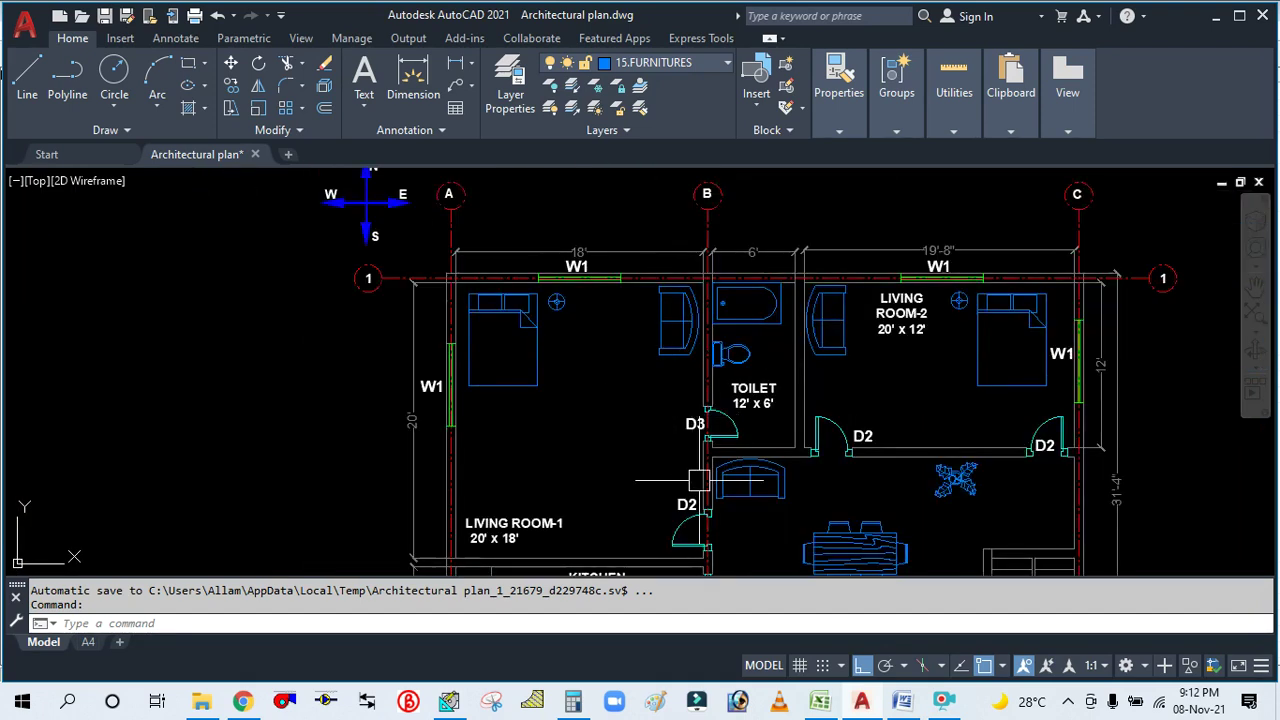
pyautogui.click(857, 703)
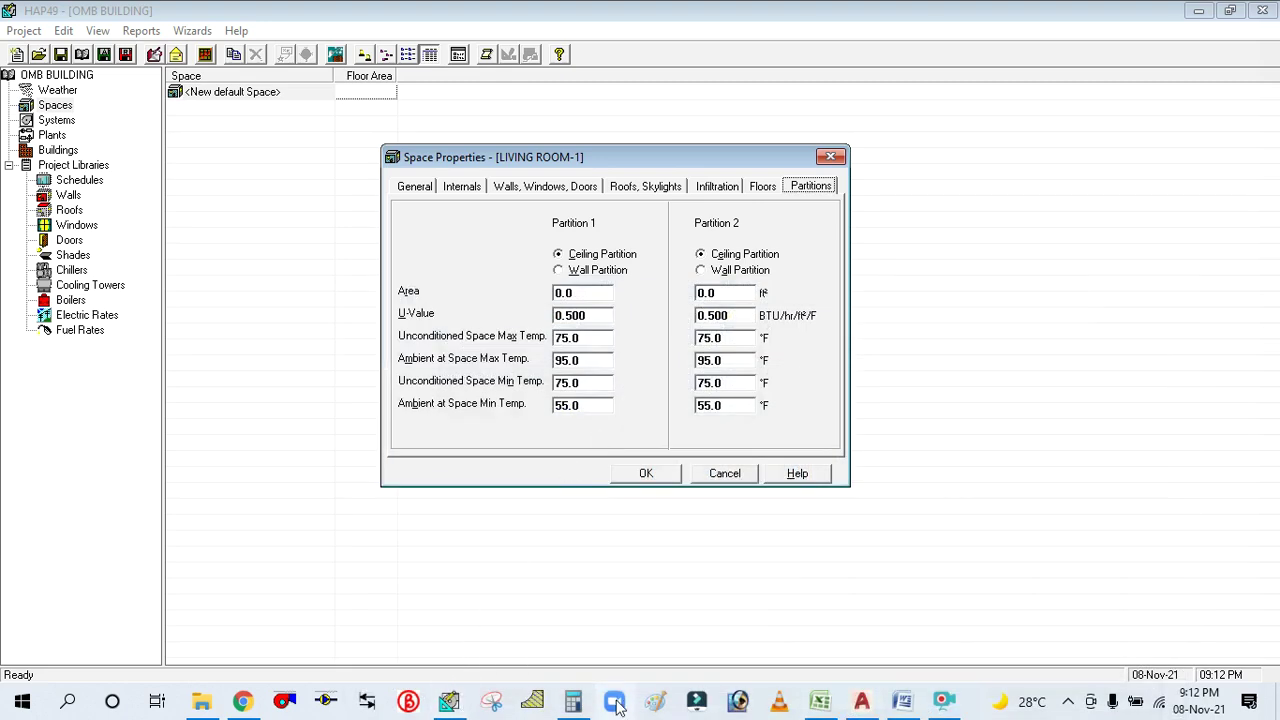
# Calculate the toilet partition wall's area as 12 × 13 in Calculator.
pyautogui.click(573, 700)
pyautogui.click(1097, 300)
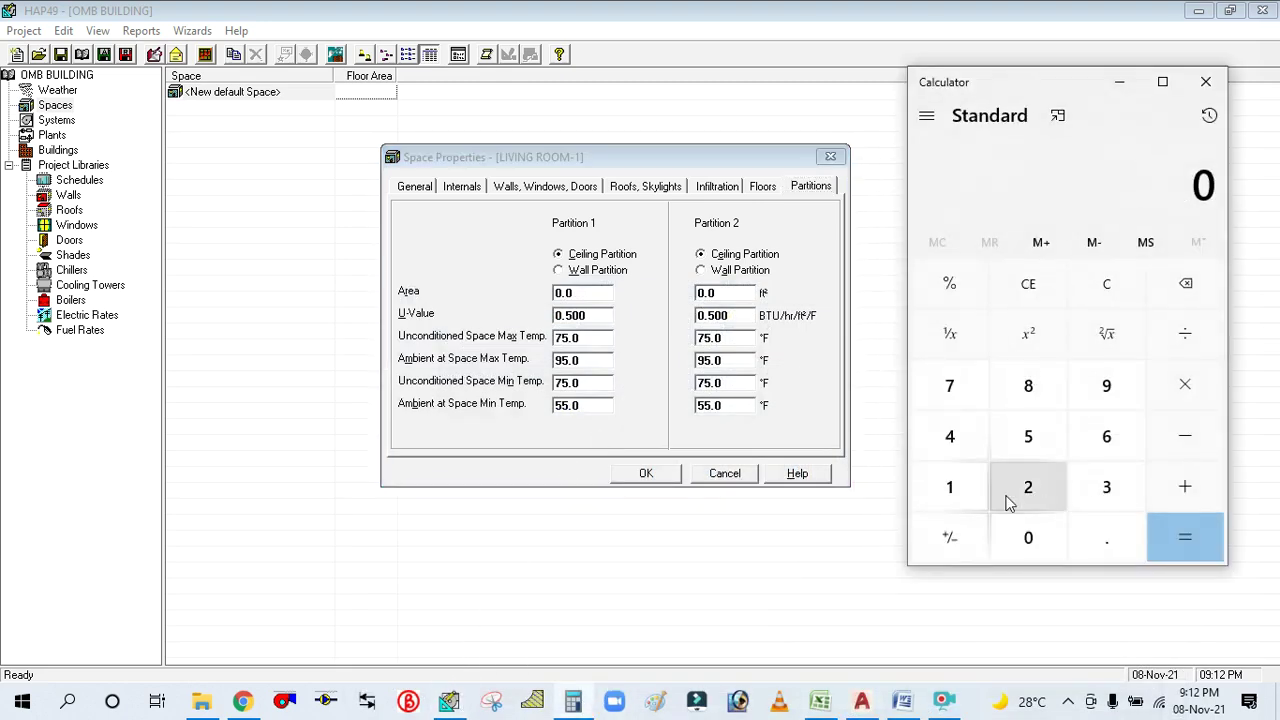
pyautogui.click(950, 488)
pyautogui.click(1027, 488)
pyautogui.click(1183, 387)
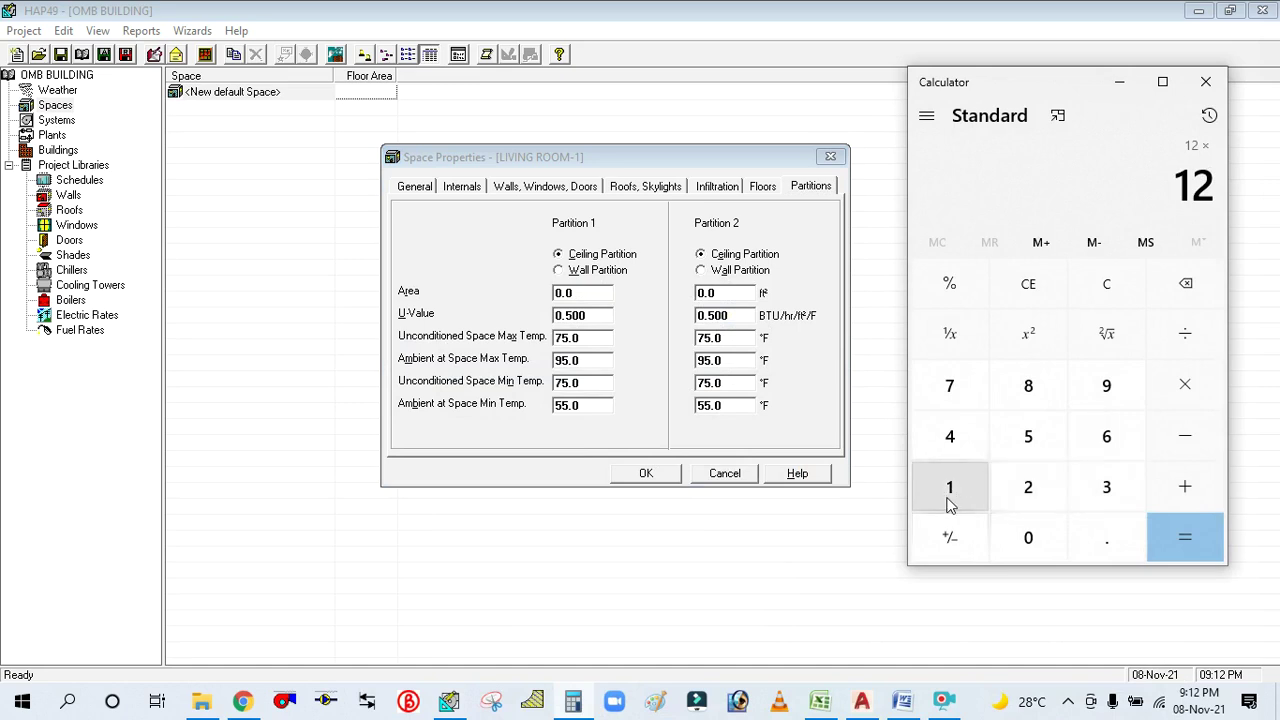
pyautogui.click(950, 488)
pyautogui.click(1104, 487)
pyautogui.click(1180, 537)
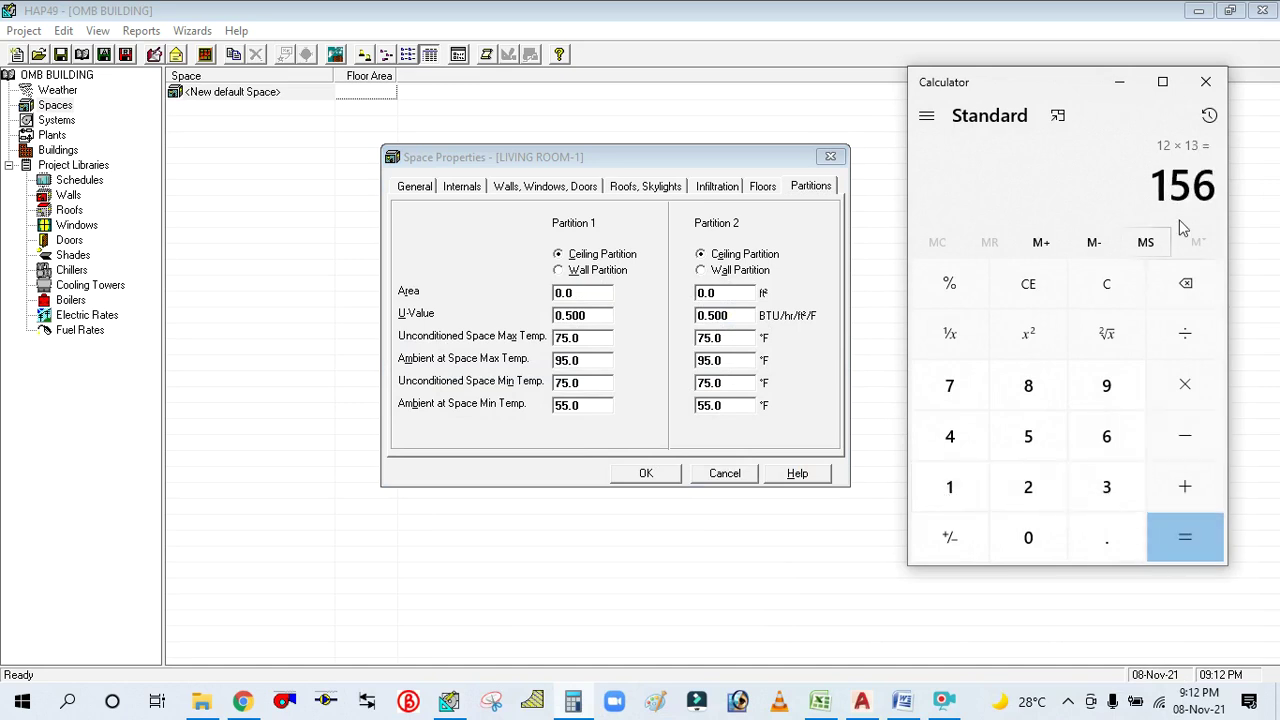
pyautogui.click(1119, 81)
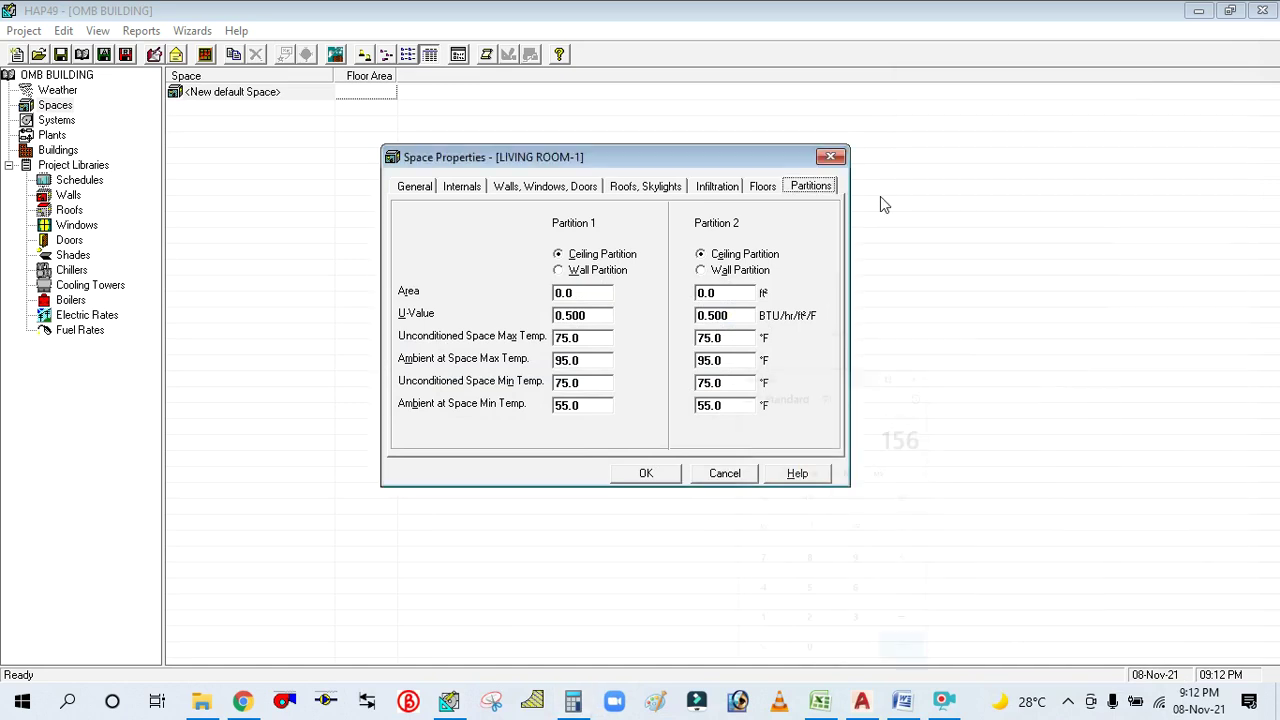
# Make LIVING ROOM-1's Partition 1 a Wall Partition with an area of 156 ft².
pyautogui.click(583, 270)
pyautogui.click(582, 293)
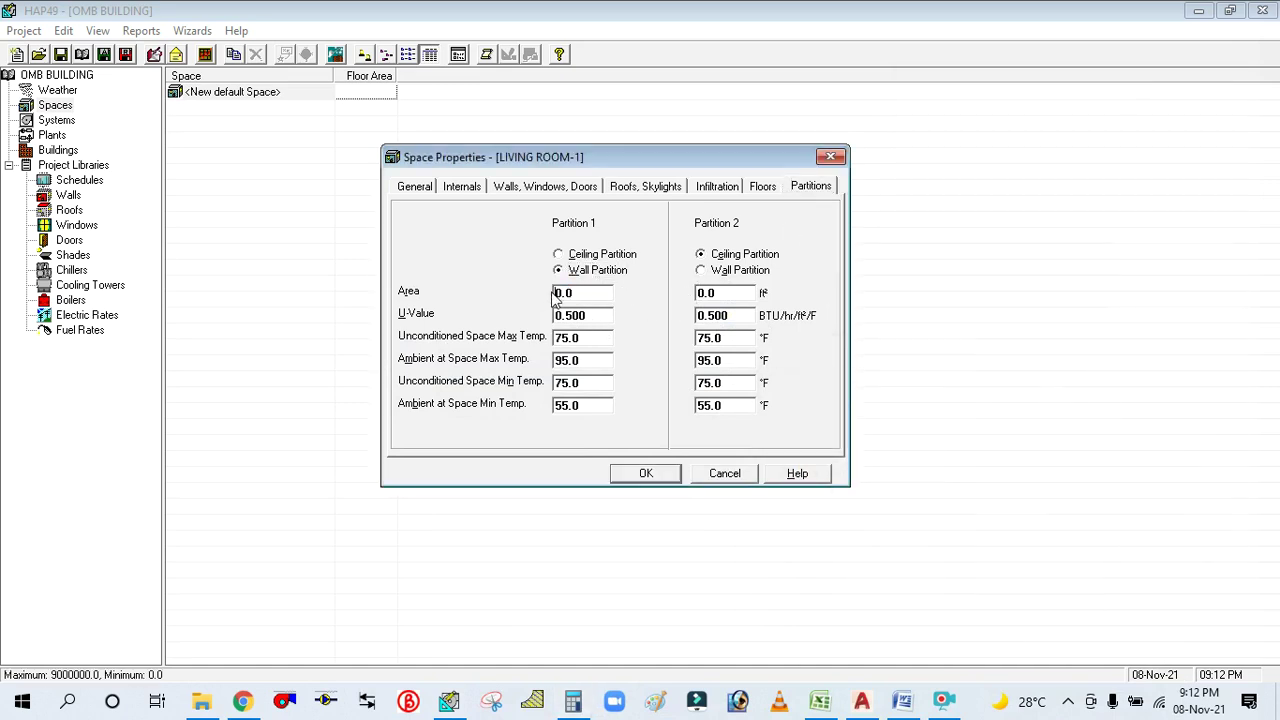
pyautogui.write('156')
pyautogui.press('Tab')
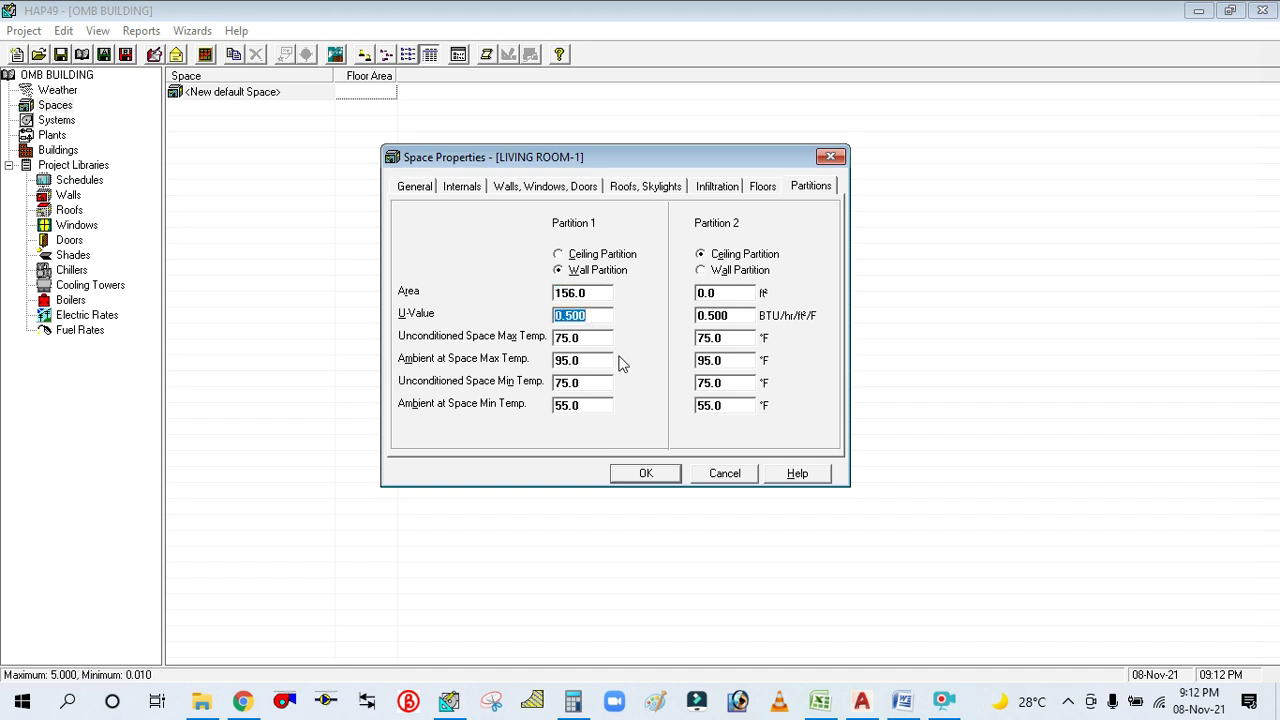
# Look up the partitions U-value in the Excel U-Factor Sheet and set Partition 1's U-Value to 0.401 in HAP.
pyautogui.click(819, 700)
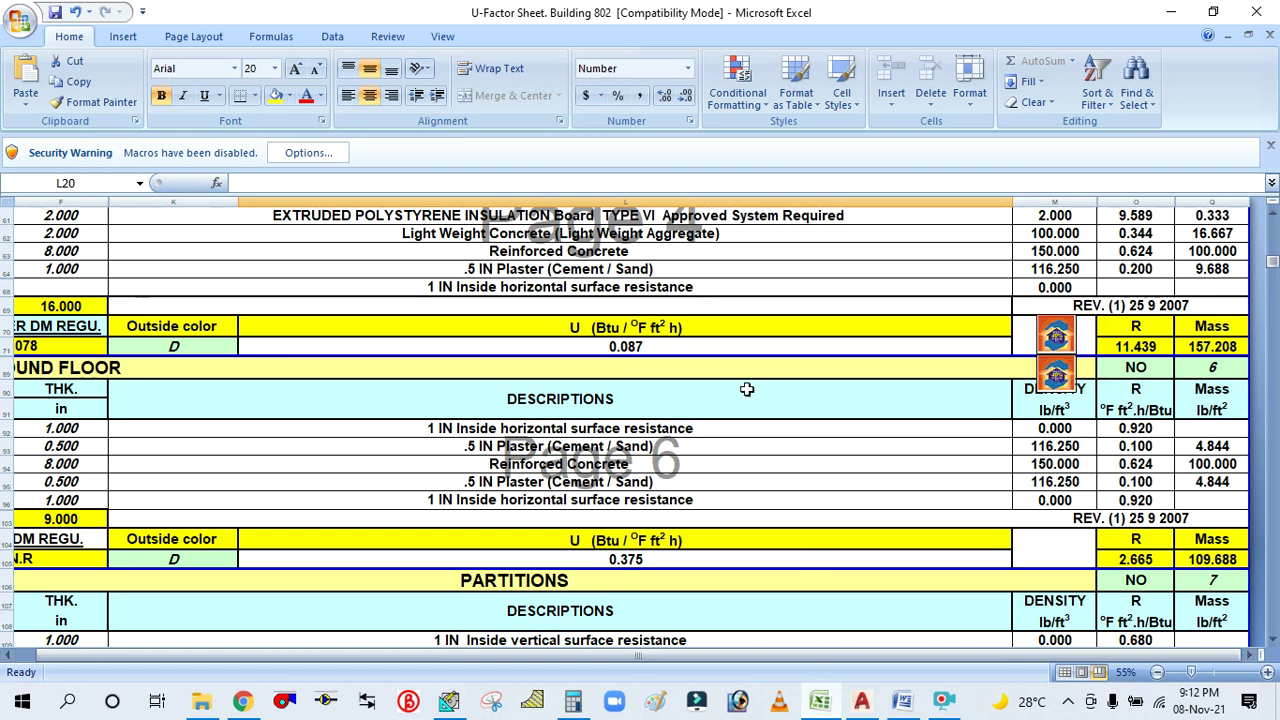
pyautogui.scroll(-2, 745, 394)
pyautogui.scroll(-2, 660, 482)
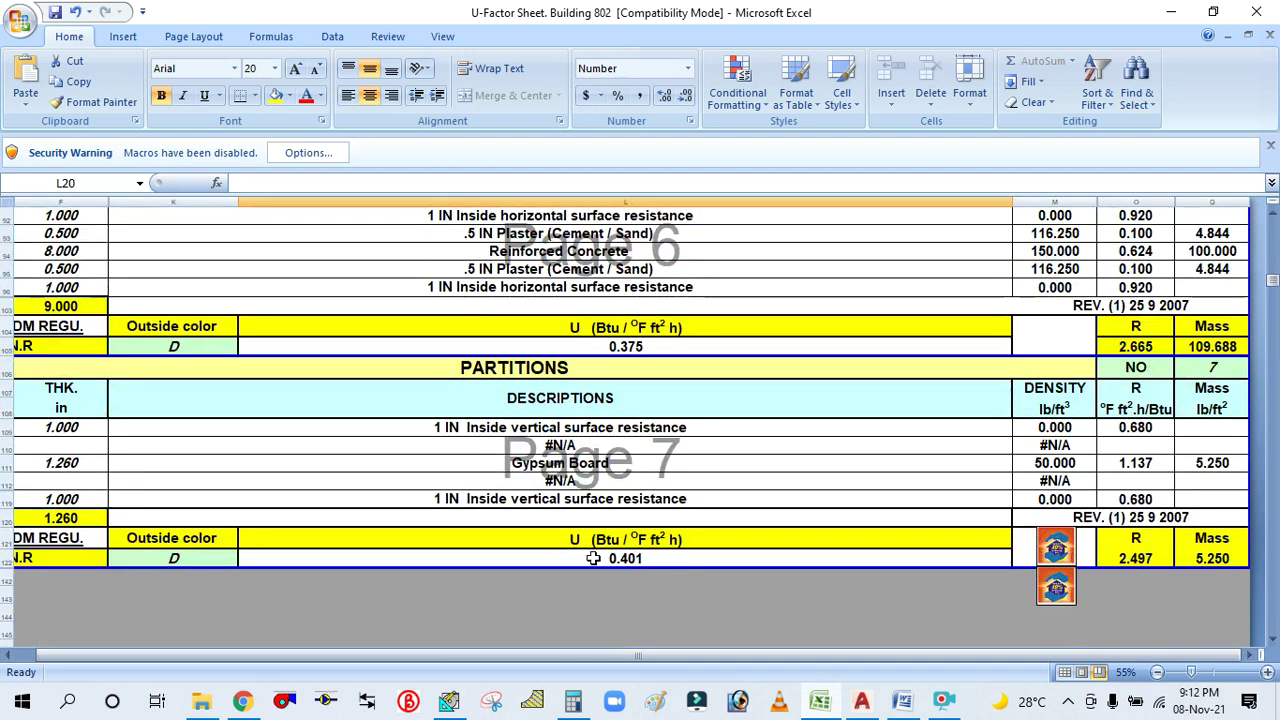
pyautogui.click(822, 703)
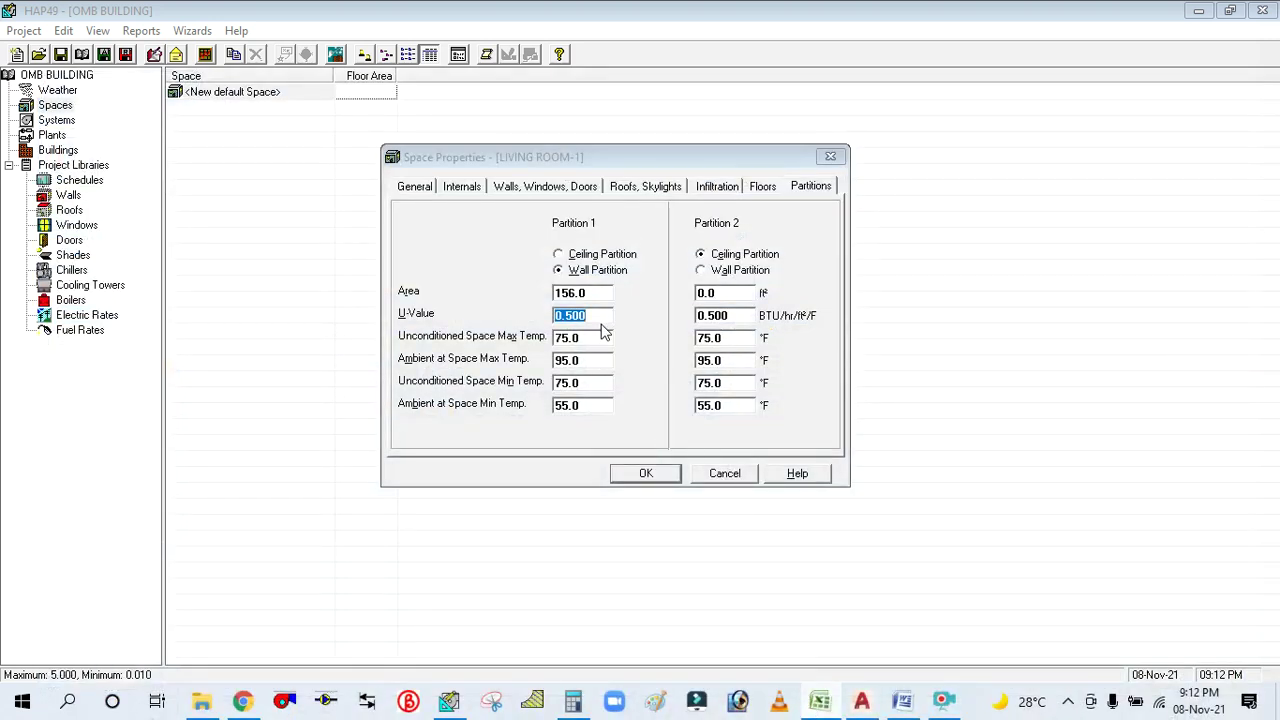
pyautogui.click(600, 328)
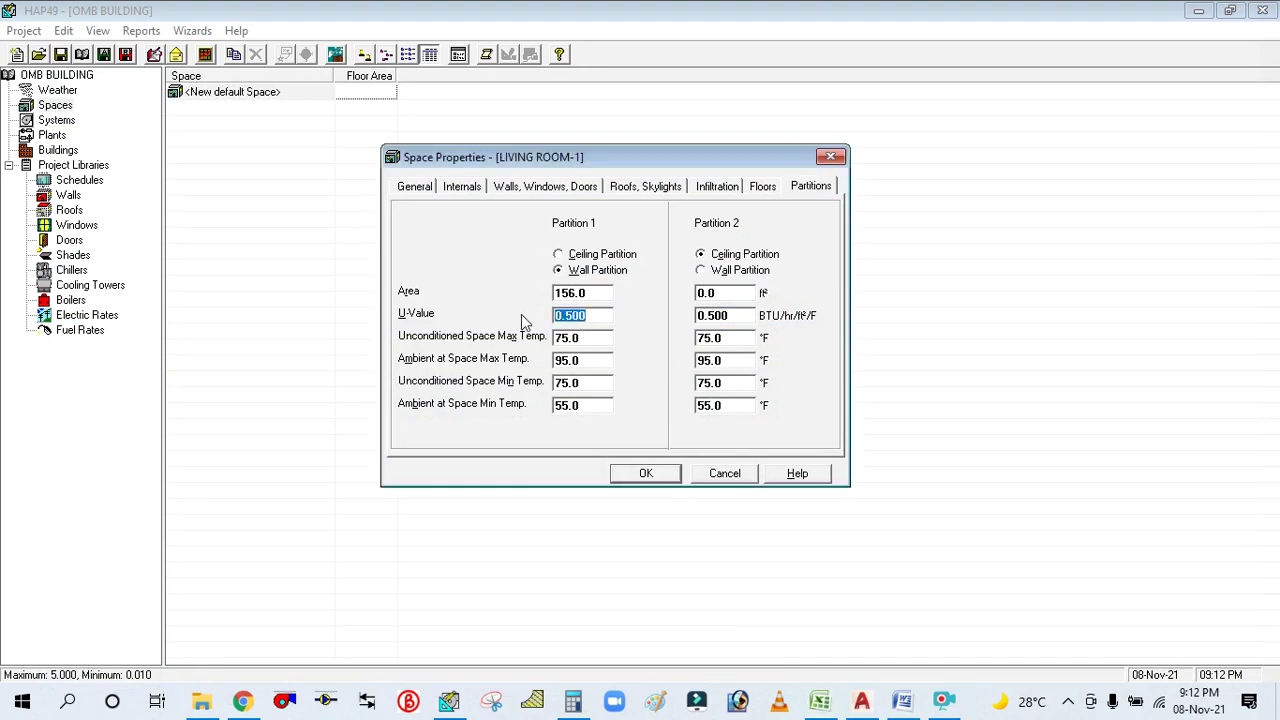
pyautogui.write('0.')
pyautogui.click(589, 339)
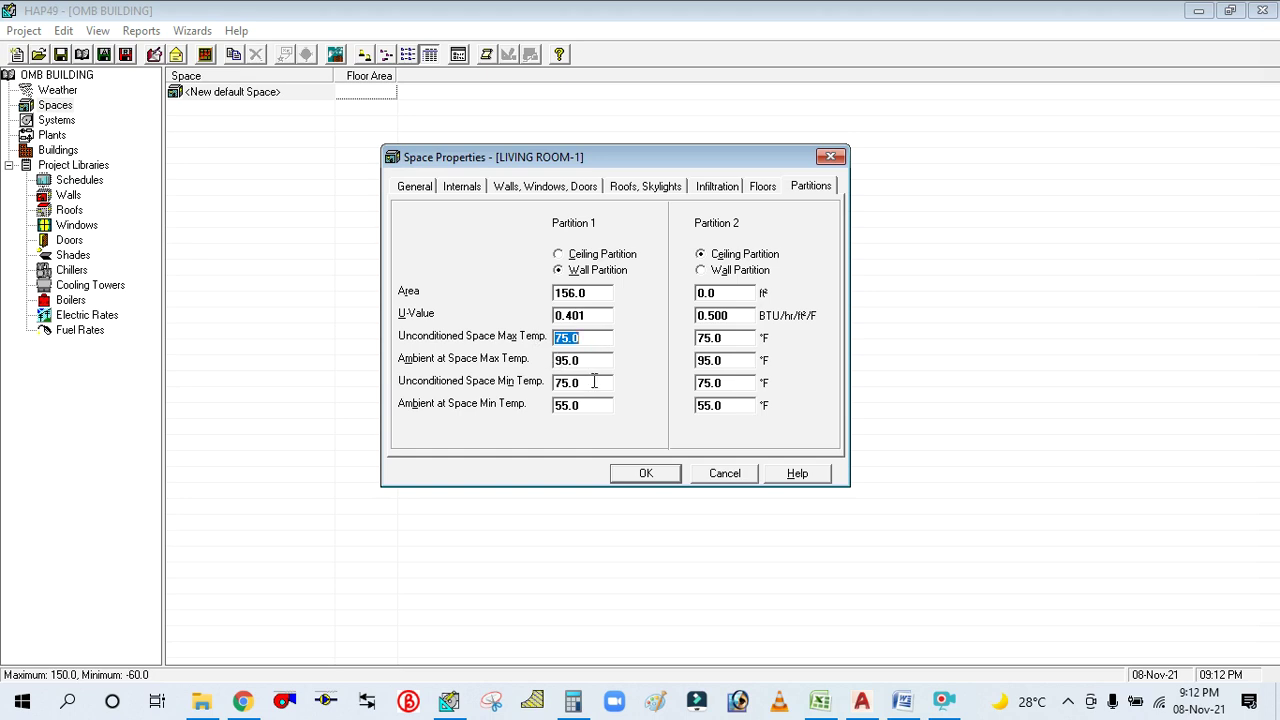
# Set Partition 1's Unconditioned Space Max Temp. to 102 °F and its Ambient at Space Max Temp. to 107 °F.
pyautogui.click(596, 360)
pyautogui.write('107')
pyautogui.moveTo(581, 363); pyautogui.dragTo(548, 360)
pyautogui.doubleClick(589, 339)
pyautogui.doubleClick(597, 361)
pyautogui.doubleClick(591, 338)
pyautogui.write('1')
pyautogui.doubleClick(597, 361)
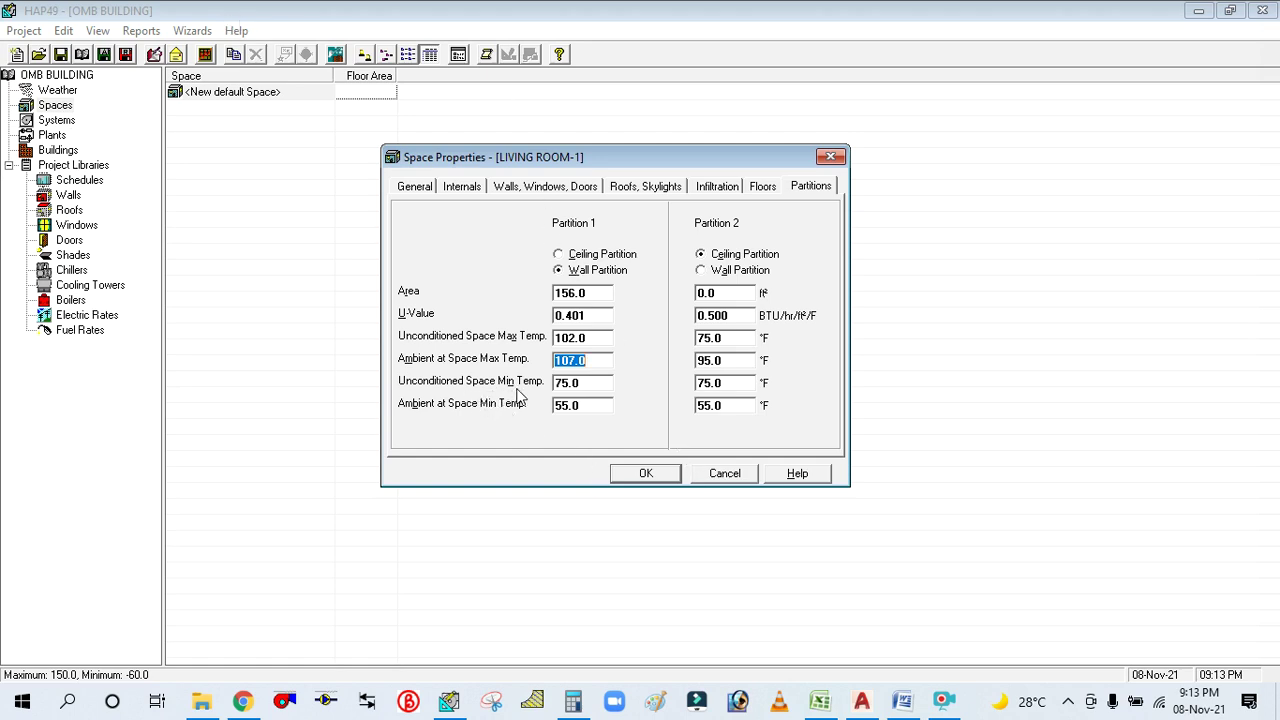
pyautogui.doubleClick(588, 385)
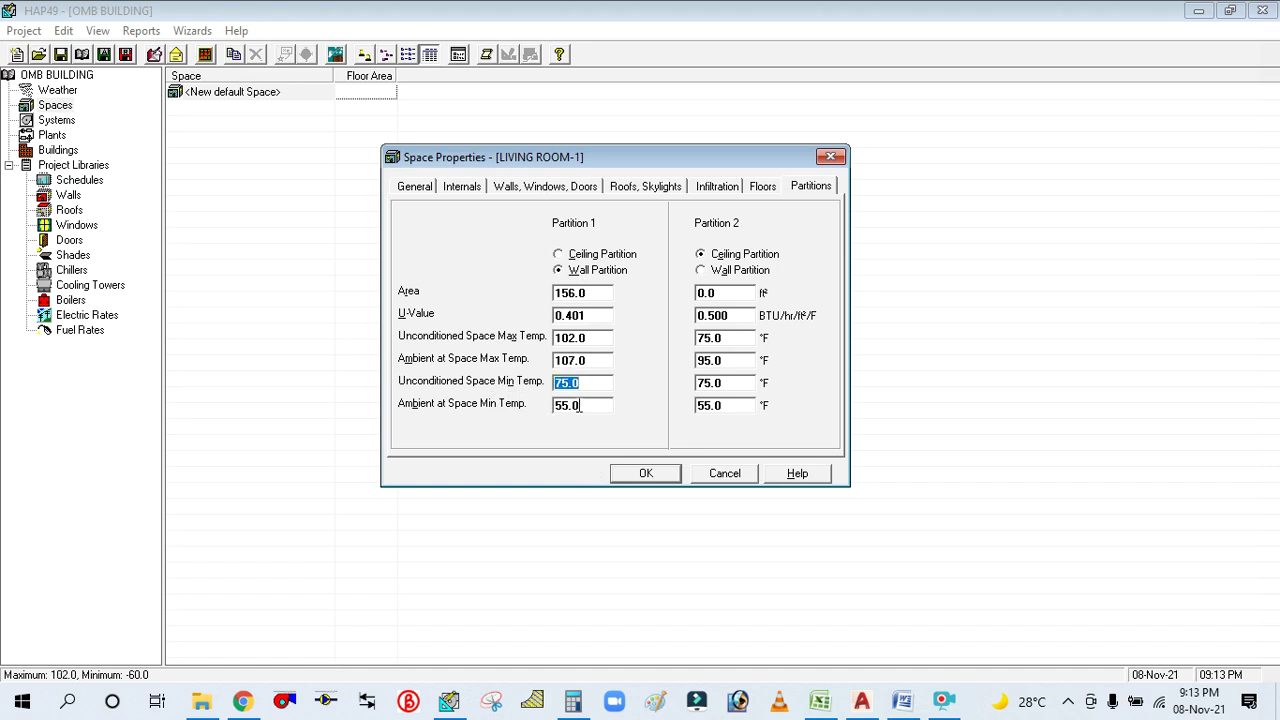
pyautogui.doubleClick(580, 405)
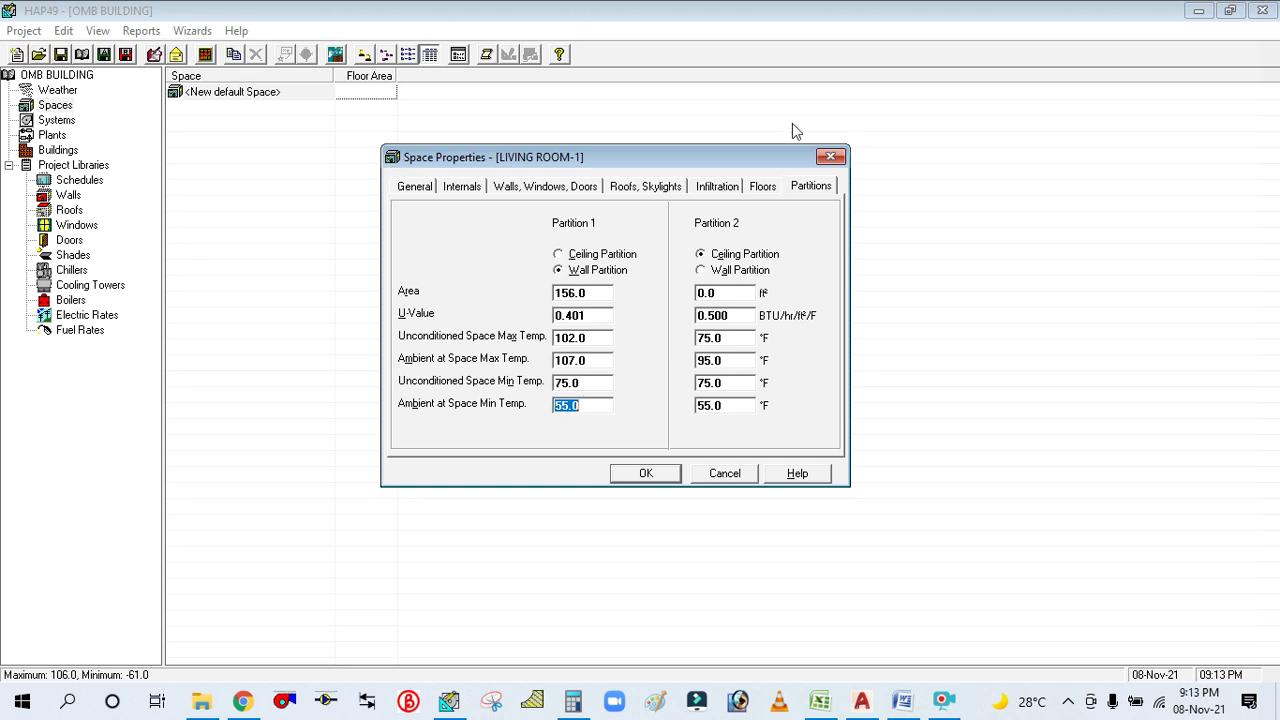
# Open the ASHRAE climatic data tool and look up Dubai's Mean Daily Range DB for summer cooling.
pyautogui.moveTo(645, 163); pyautogui.dragTo(602, 139)
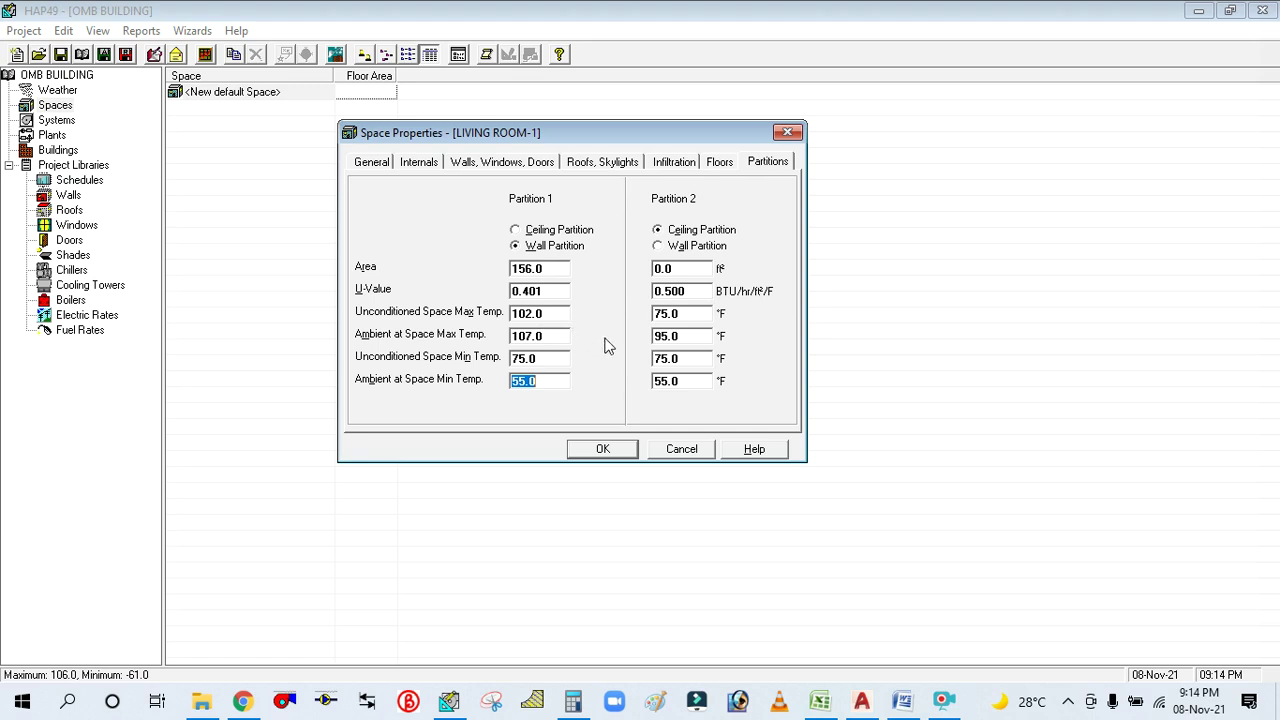
pyautogui.click(33, 710)
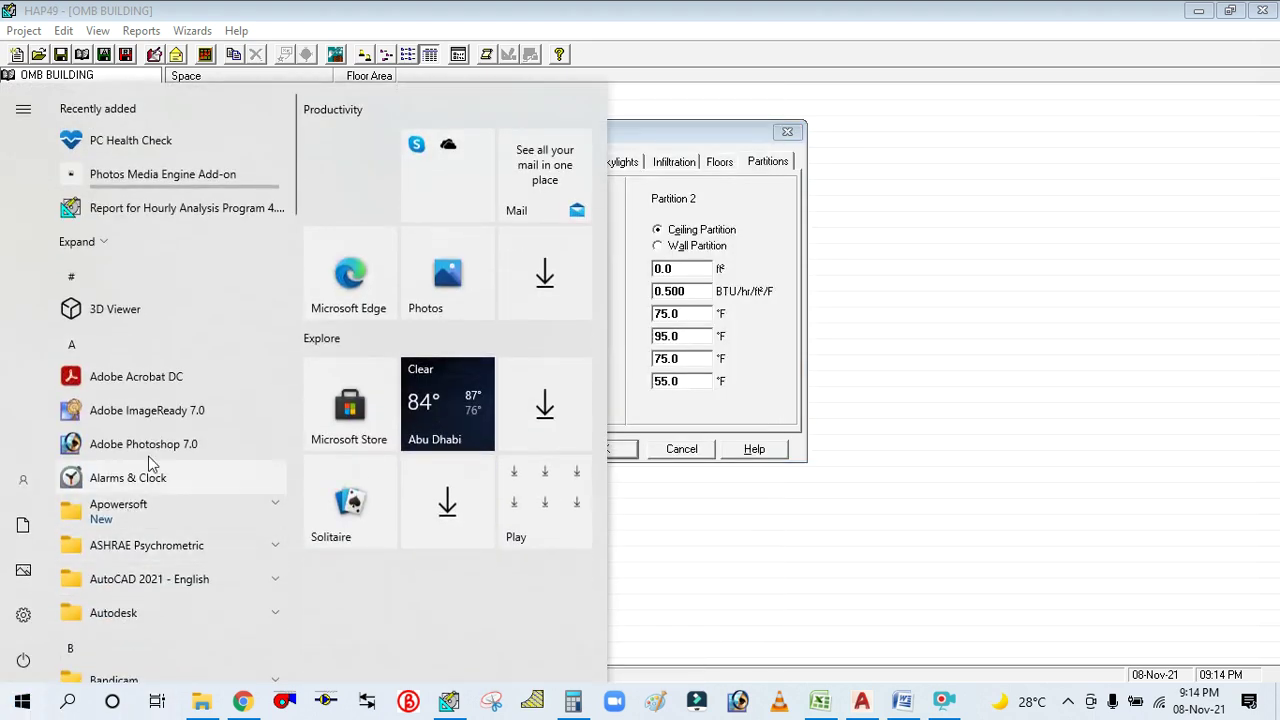
pyautogui.scroll(-3, 139, 560)
pyautogui.scroll(1, 145, 555)
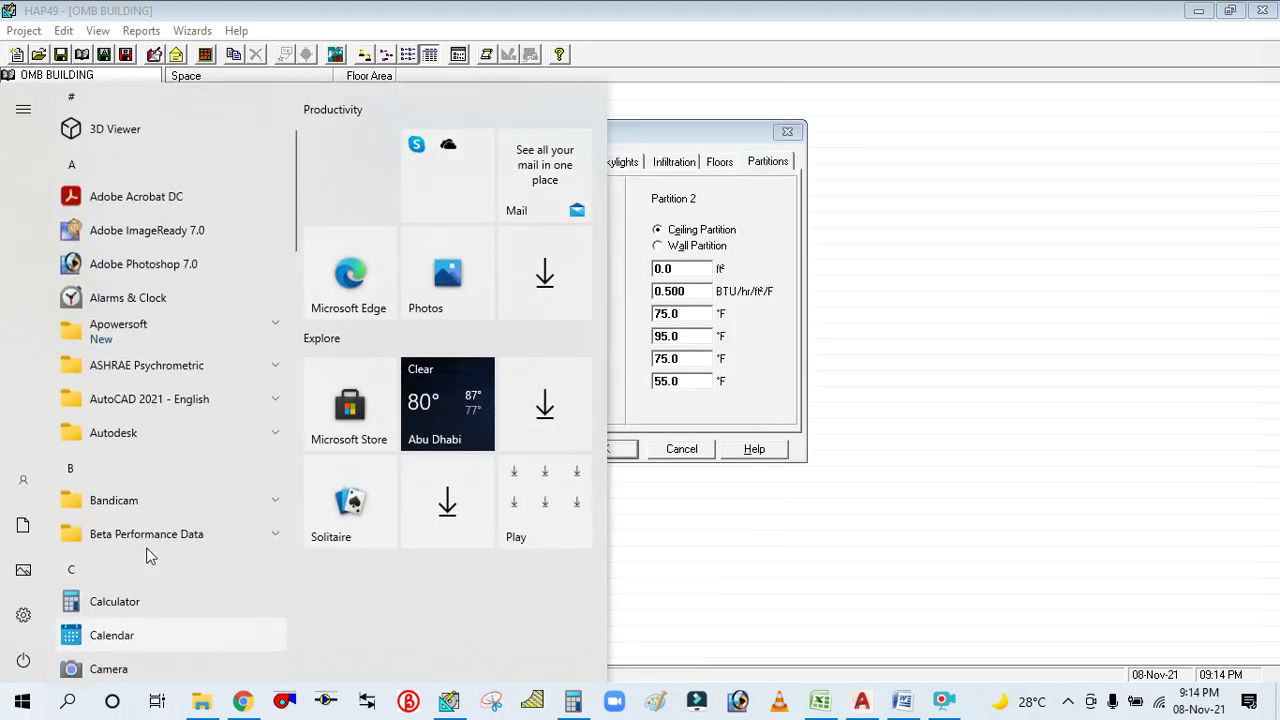
pyautogui.click(196, 372)
pyautogui.click(160, 405)
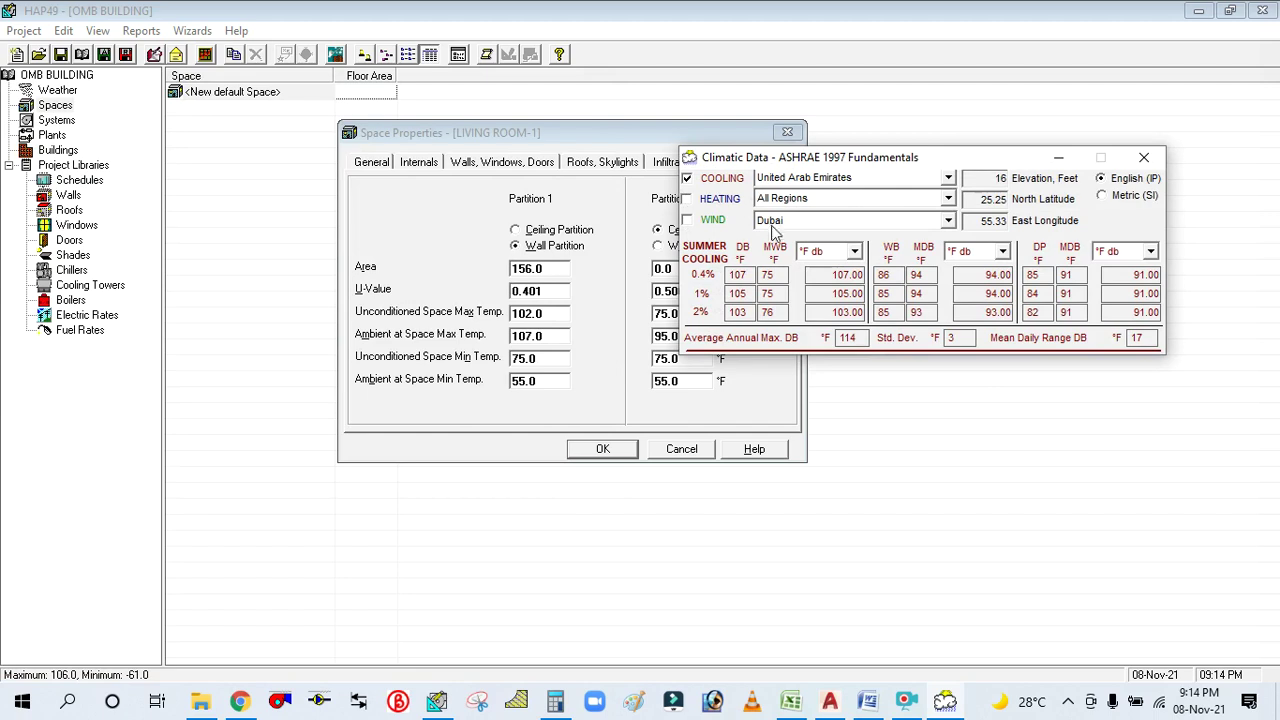
pyautogui.click(855, 203)
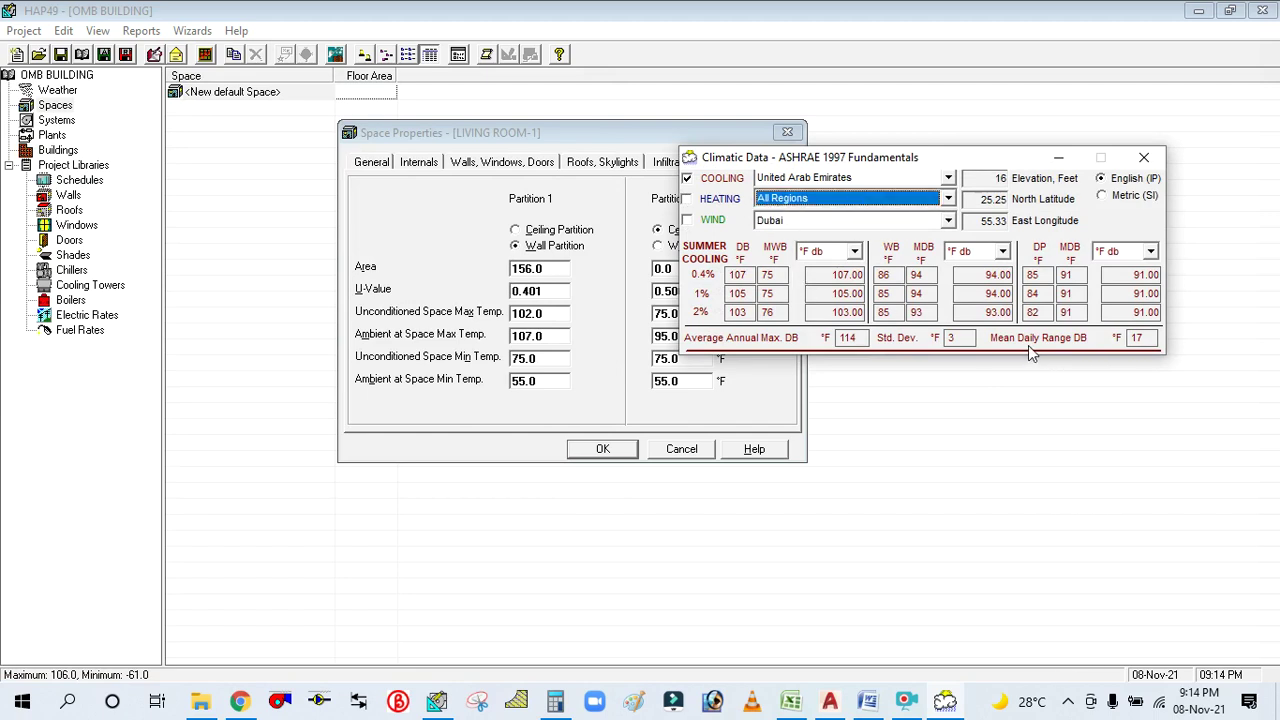
pyautogui.click(1058, 157)
# Switch to Calculator and clear the previous calculation.
pyautogui.click(555, 699)
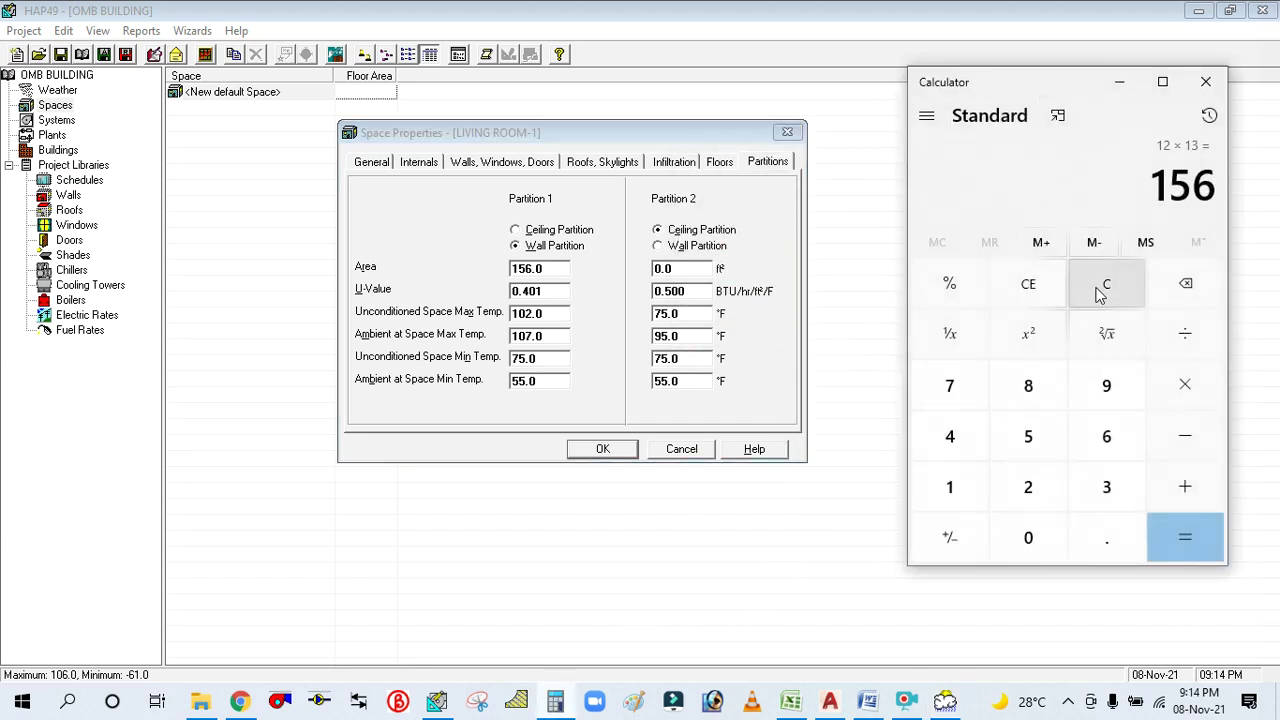
pyautogui.click(1104, 287)
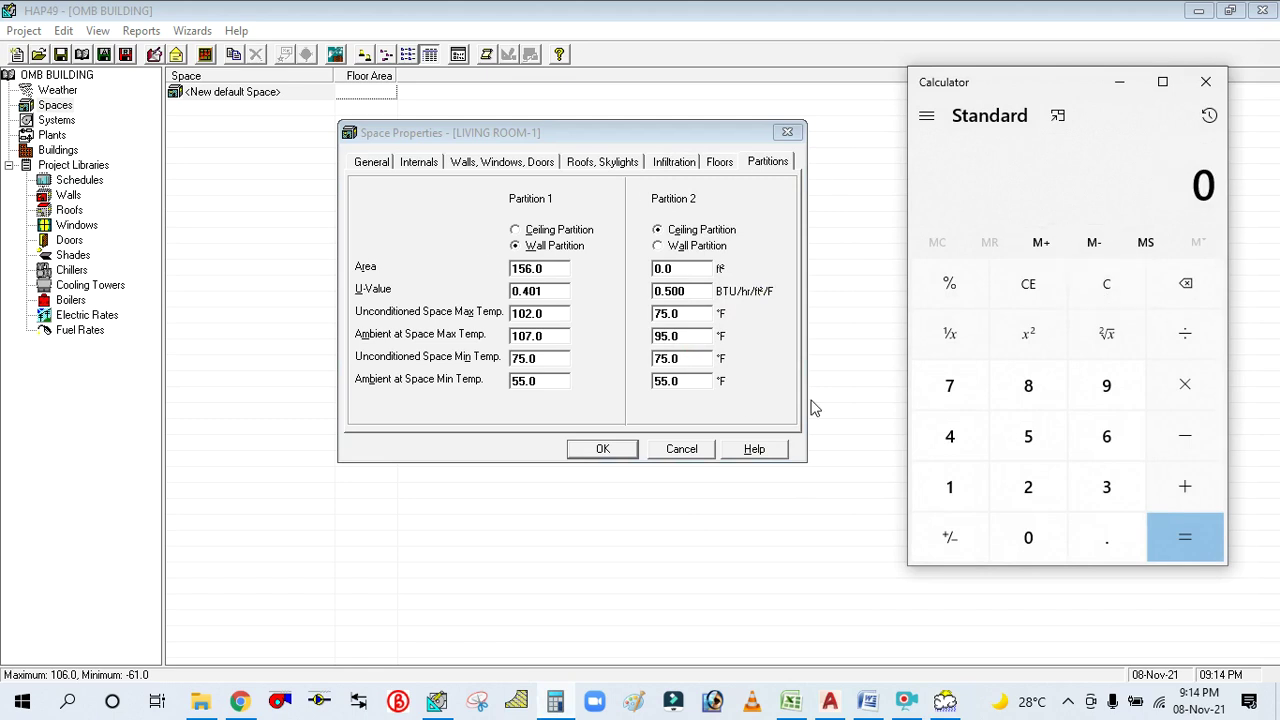
pyautogui.click(965, 494)
pyautogui.click(1025, 537)
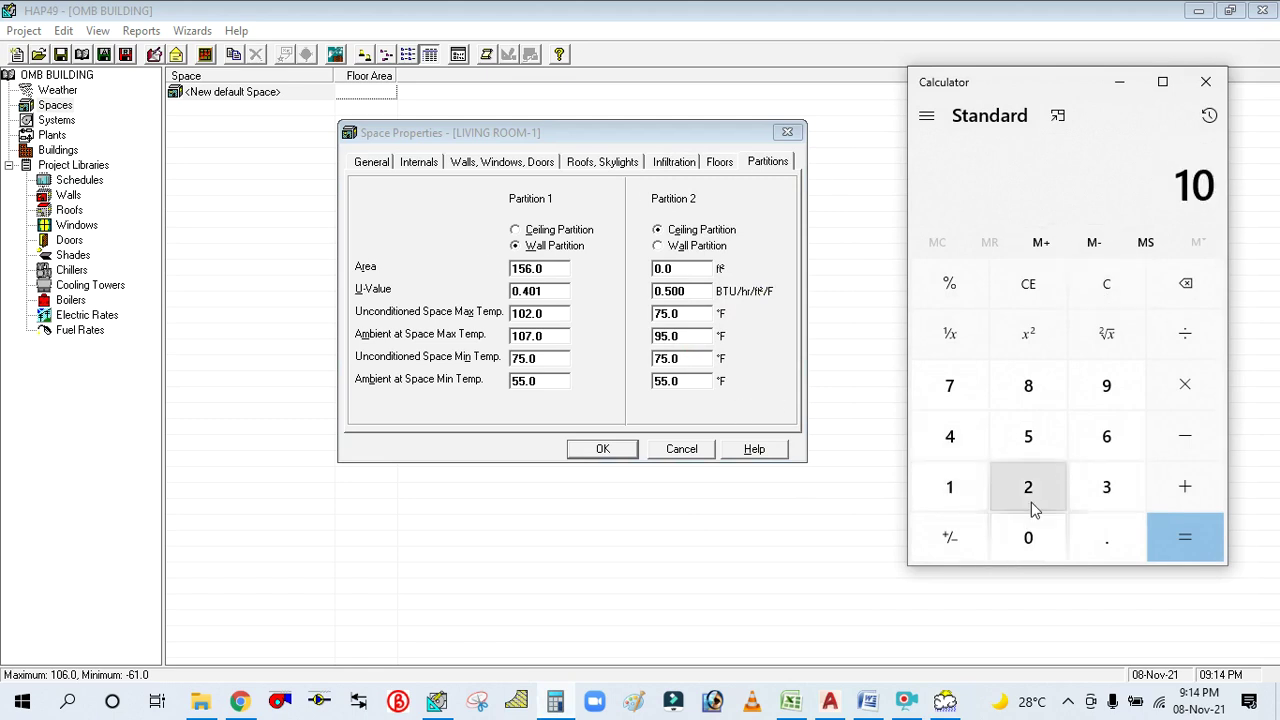
pyautogui.click(1030, 505)
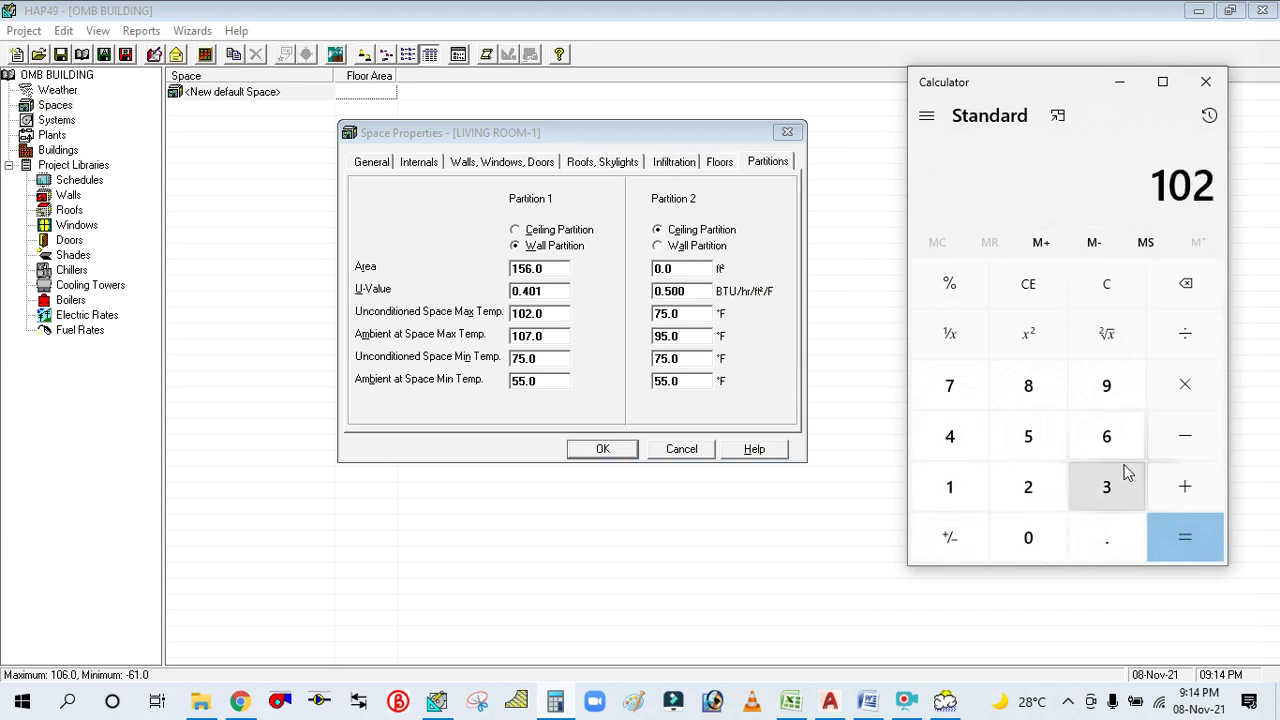
pyautogui.click(1181, 444)
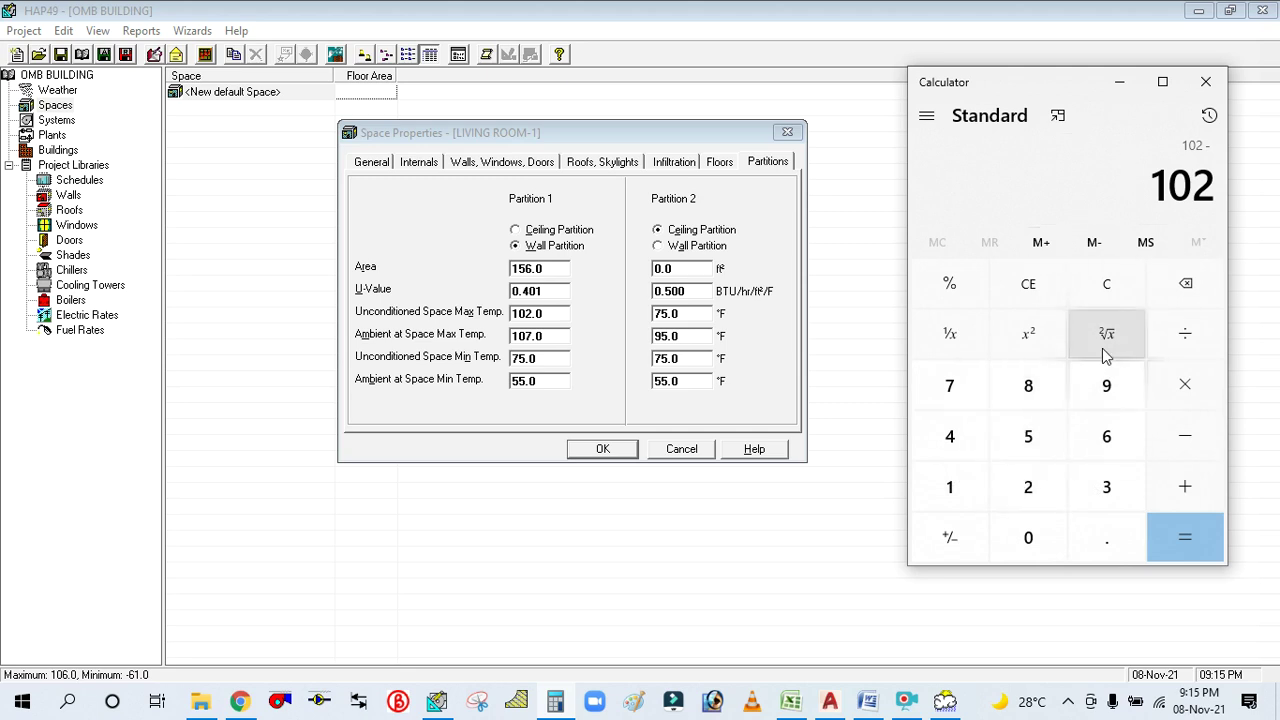
pyautogui.click(1115, 293)
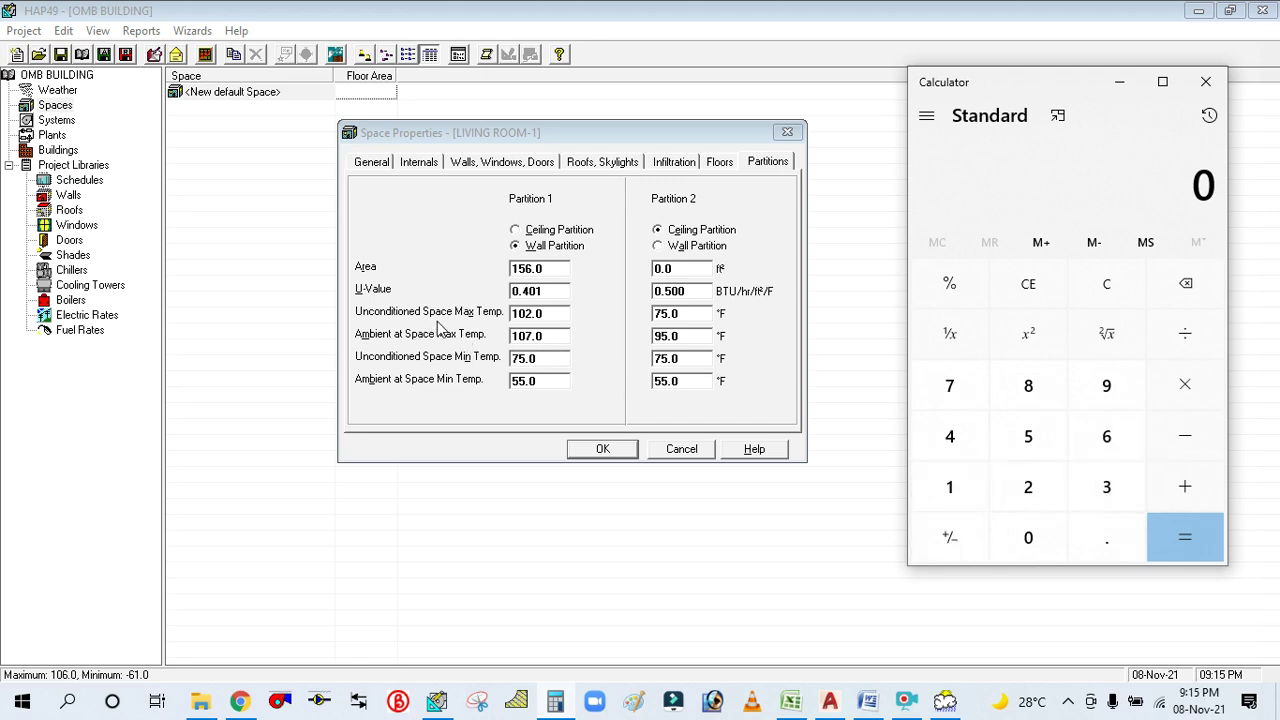
# Calculate the unconditioned space's minimum temperature as 102 − 17 in Calculator and return to HAP.
pyautogui.click(960, 495)
pyautogui.click(1019, 514)
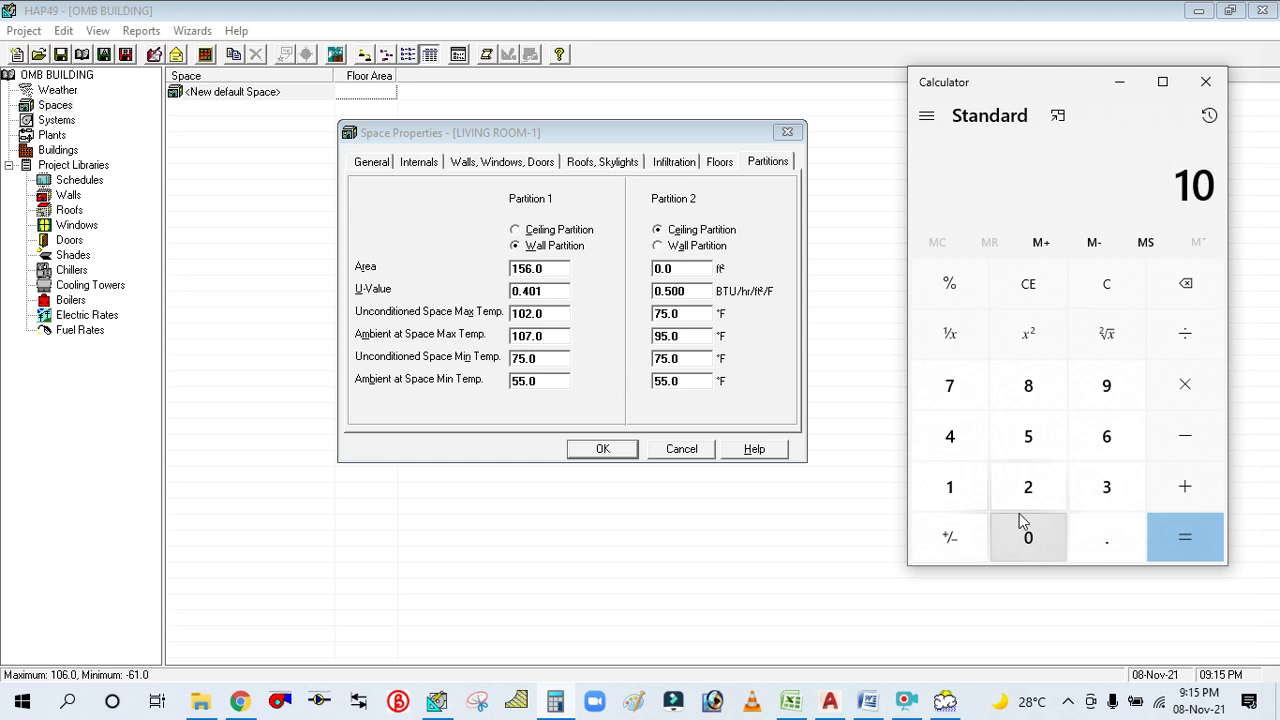
pyautogui.click(1028, 487)
pyautogui.click(1182, 438)
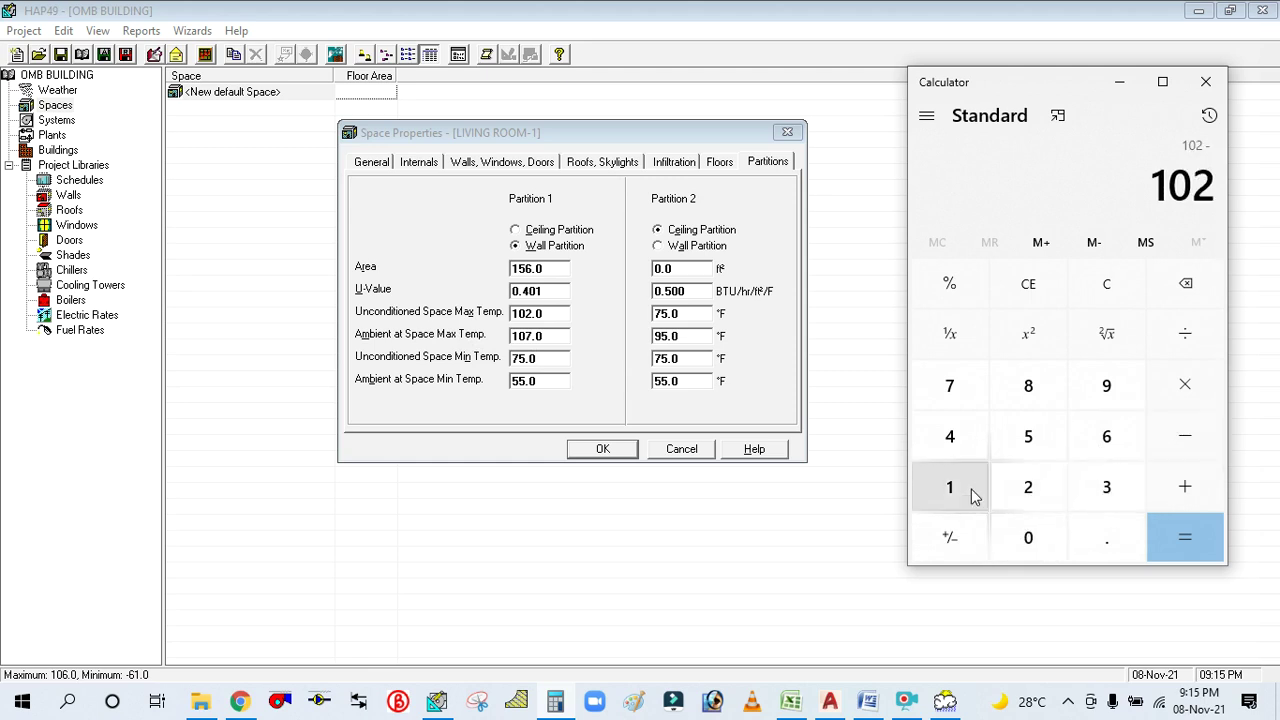
pyautogui.click(974, 497)
pyautogui.click(955, 398)
pyautogui.click(1194, 535)
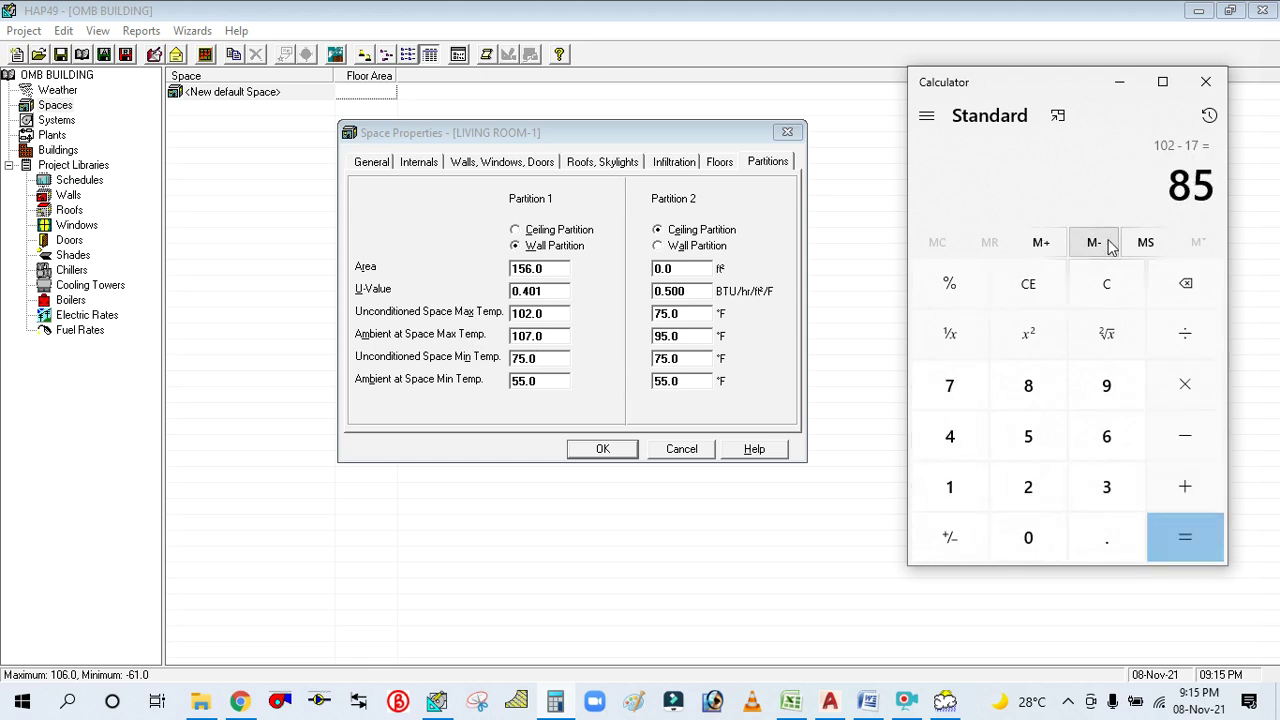
pyautogui.click(1120, 86)
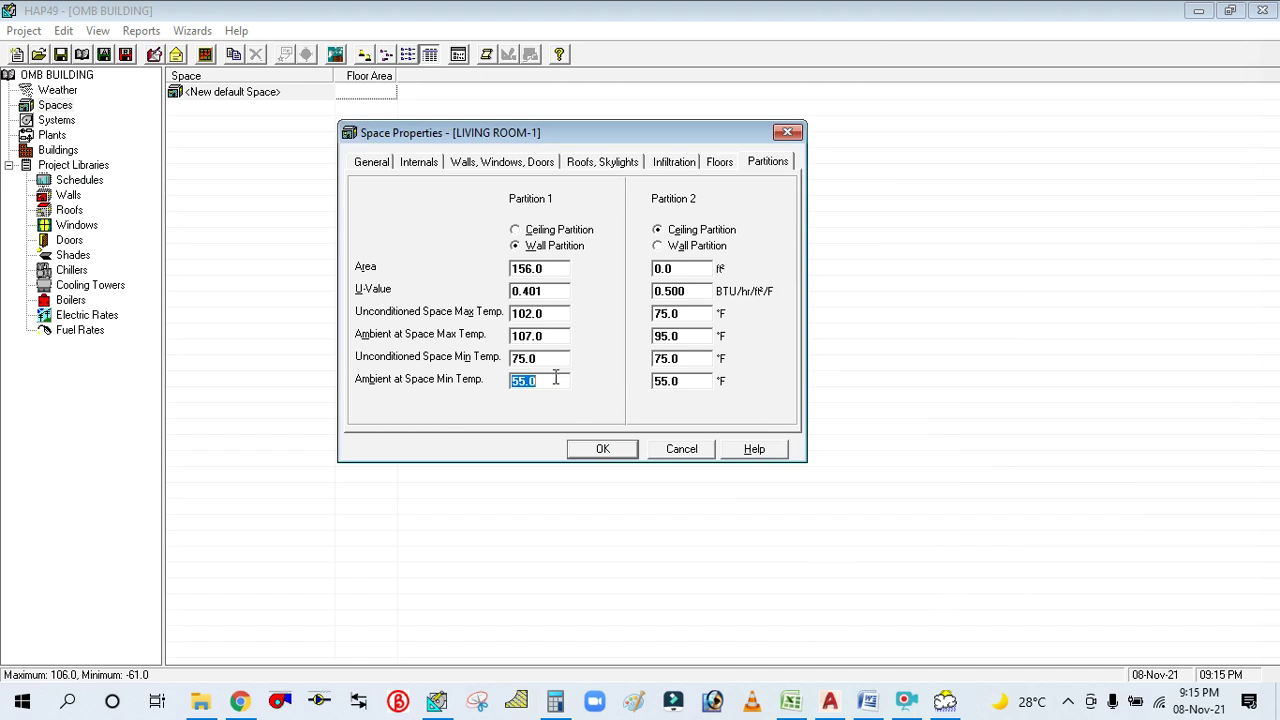
# Set Partition 1's Unconditioned Space Min Temp. to 85 °F and Ambient at Space Min Temp. to 90 °F, and save LIVING ROOM-1.
pyautogui.click(553, 381)
pyautogui.doubleClick(552, 362)
pyautogui.write('85')
pyautogui.doubleClick(551, 381)
pyautogui.write('90')
pyautogui.click(608, 452)
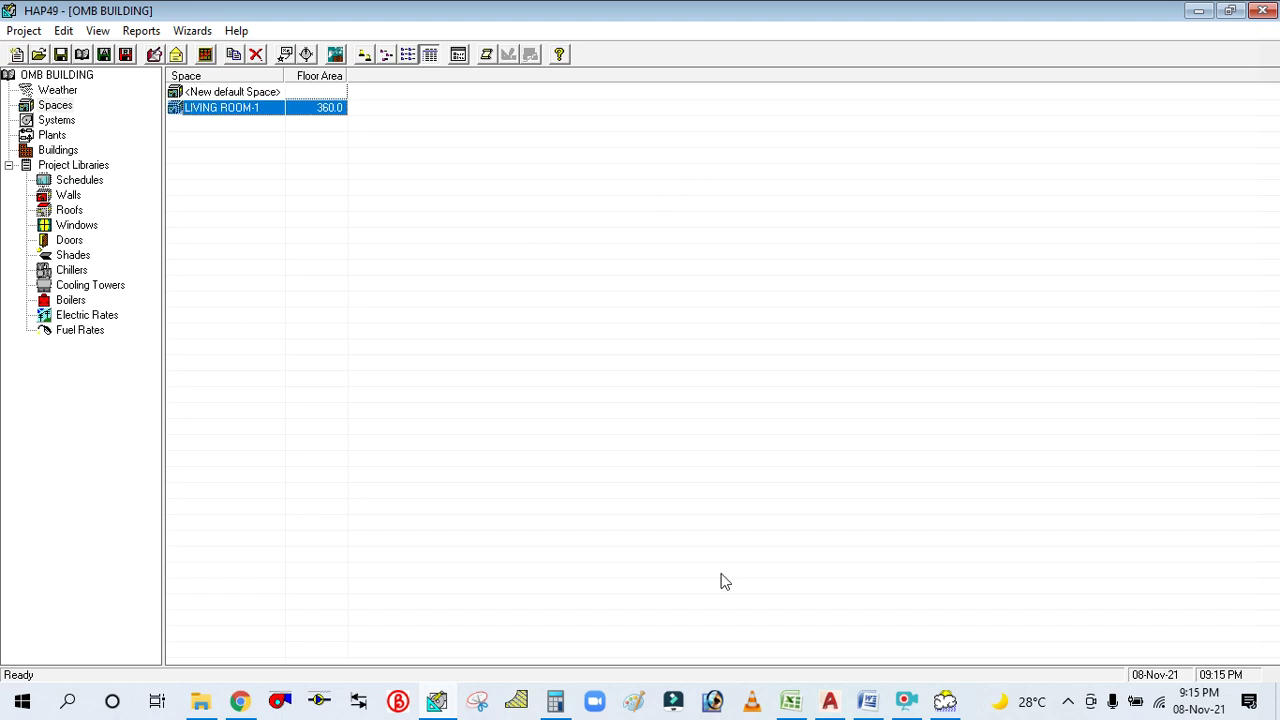
# Check the next room on the AutoCAD plan and duplicate LIVING ROOM-1 in HAP, naming the copy LIVING ROOM-2.
pyautogui.click(830, 700)
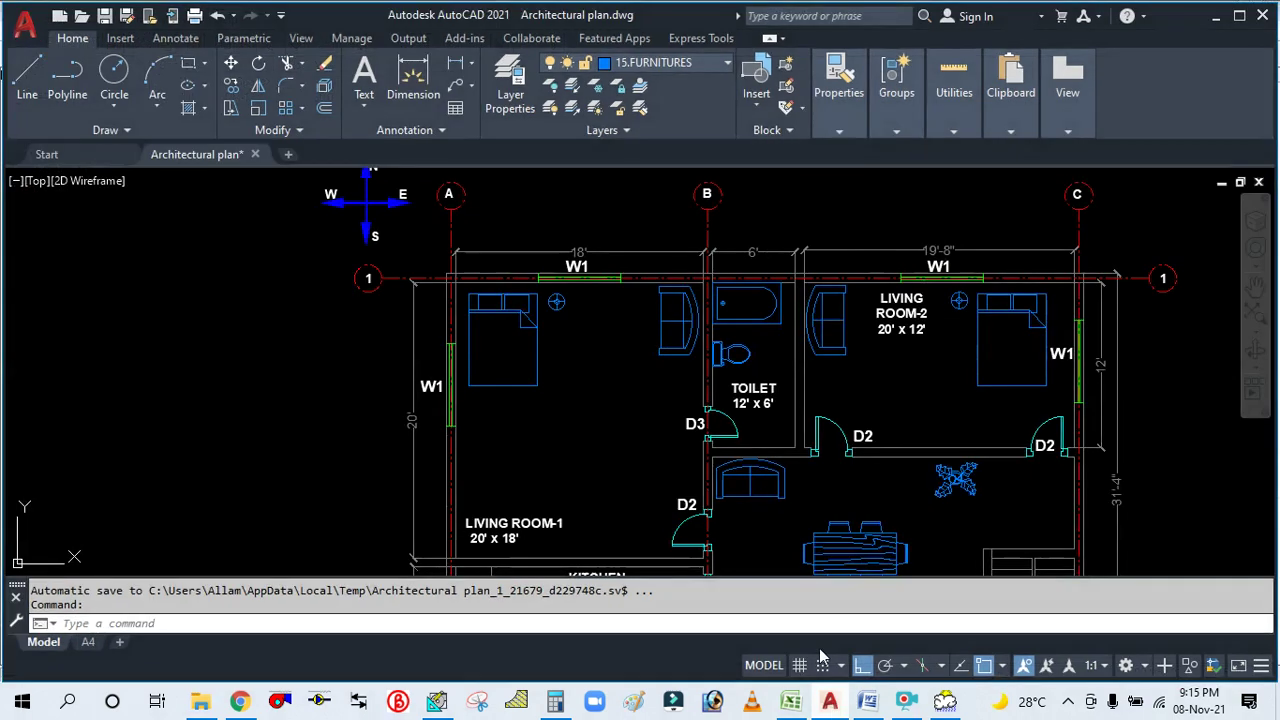
pyautogui.scroll(3, 688, 347)
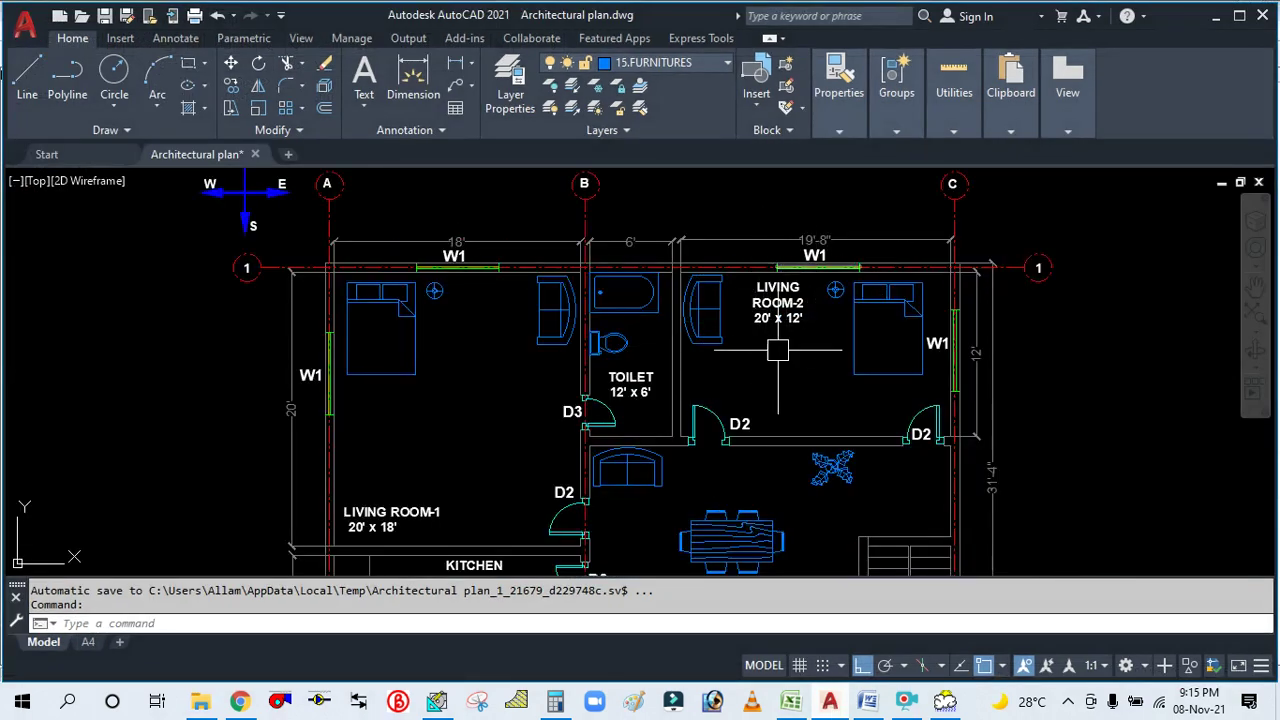
pyautogui.scroll(2, 700, 360)
pyautogui.scroll(-5, 694, 345)
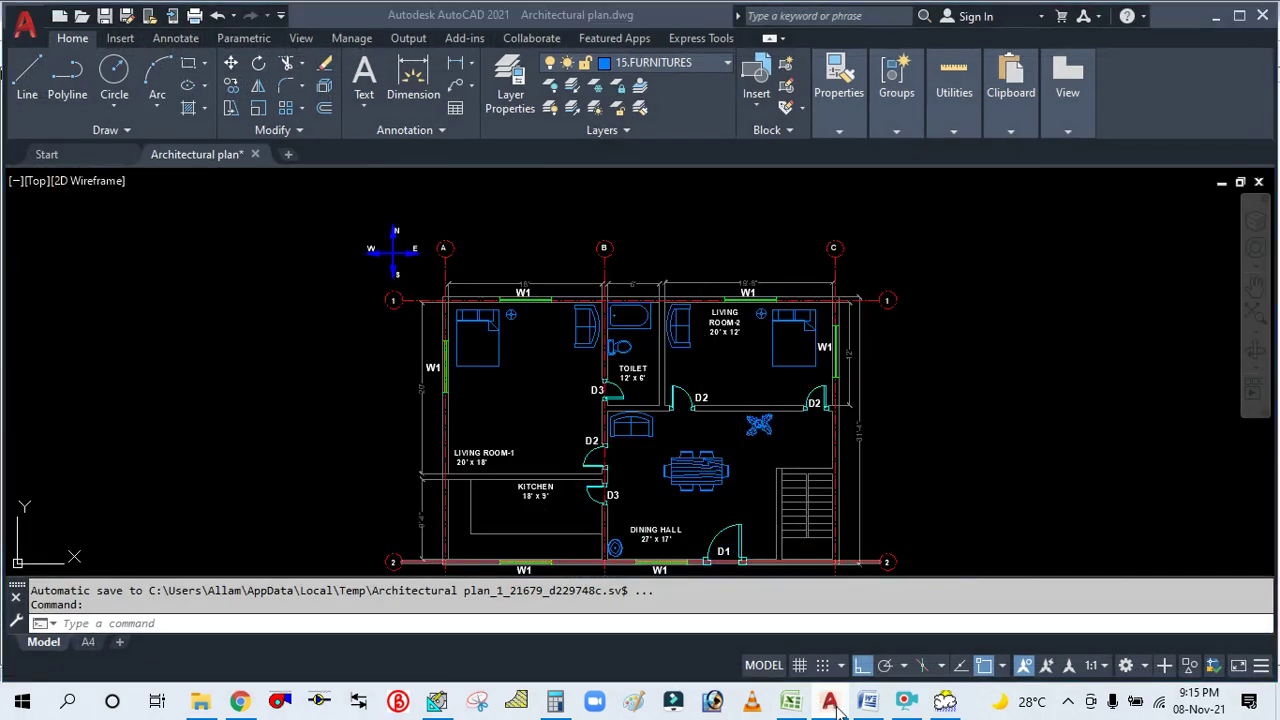
pyautogui.click(437, 700)
pyautogui.rightClick(226, 112)
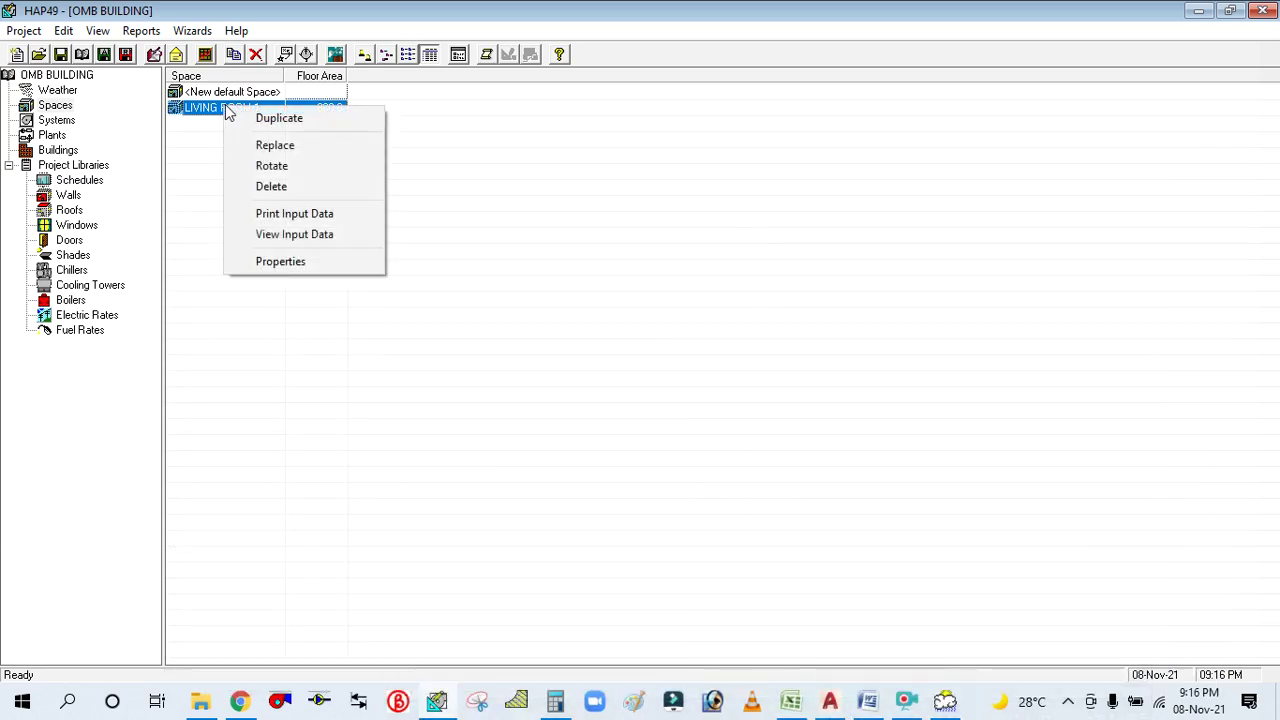
pyautogui.click(265, 120)
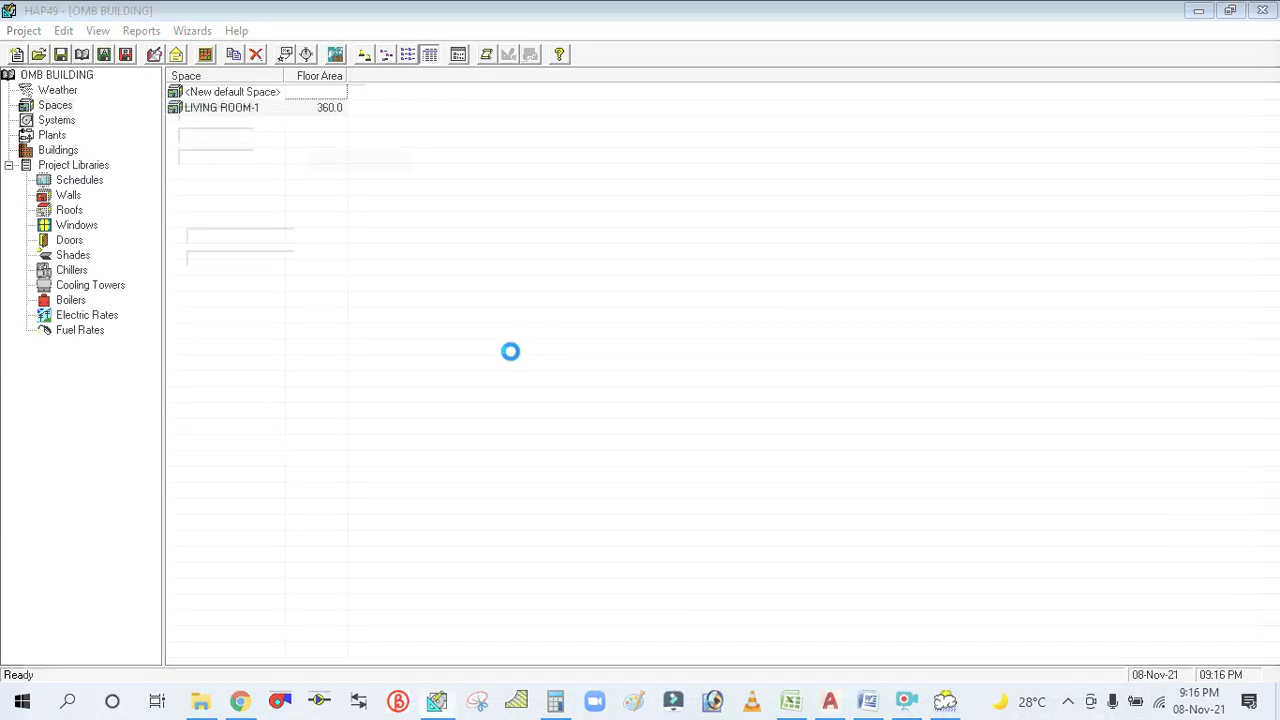
pyautogui.click(295, 84)
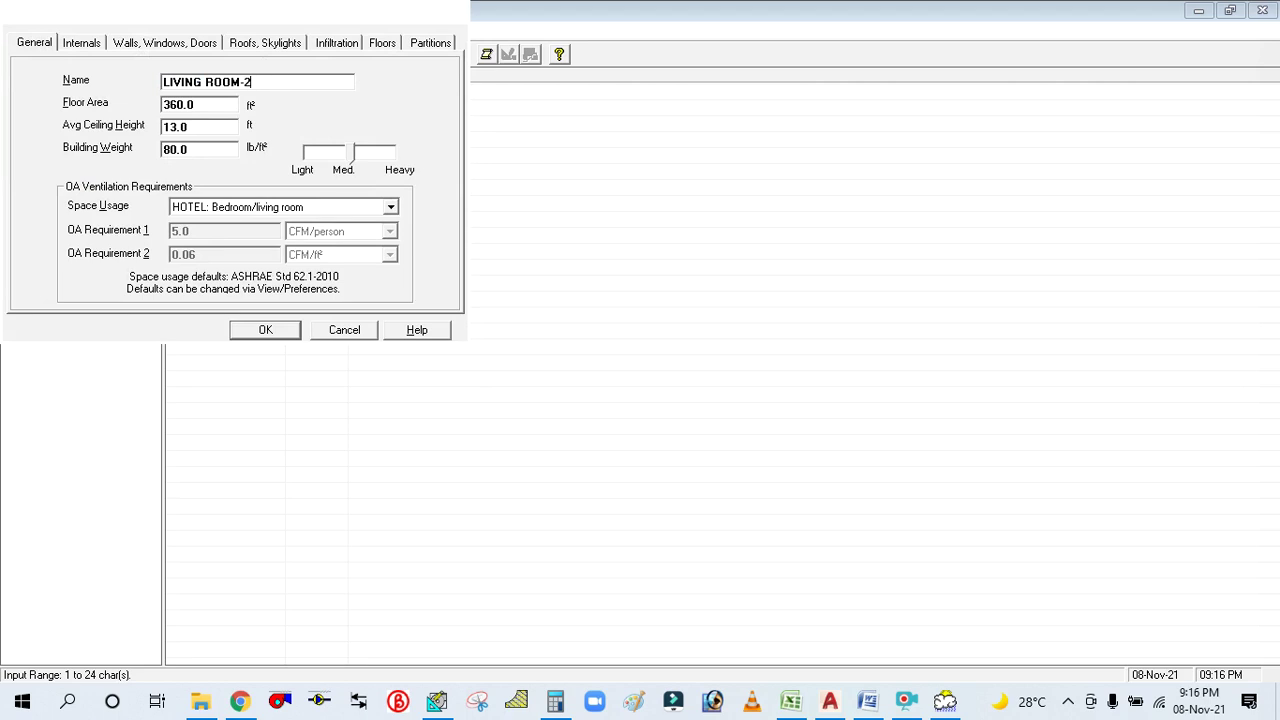
# Look up LIVING ROOM-2's dimensions on the AutoCAD plan and calculate its floor area as 12 × 20 in Calculator.
pyautogui.click(829, 702)
pyautogui.scroll(3, 700, 350)
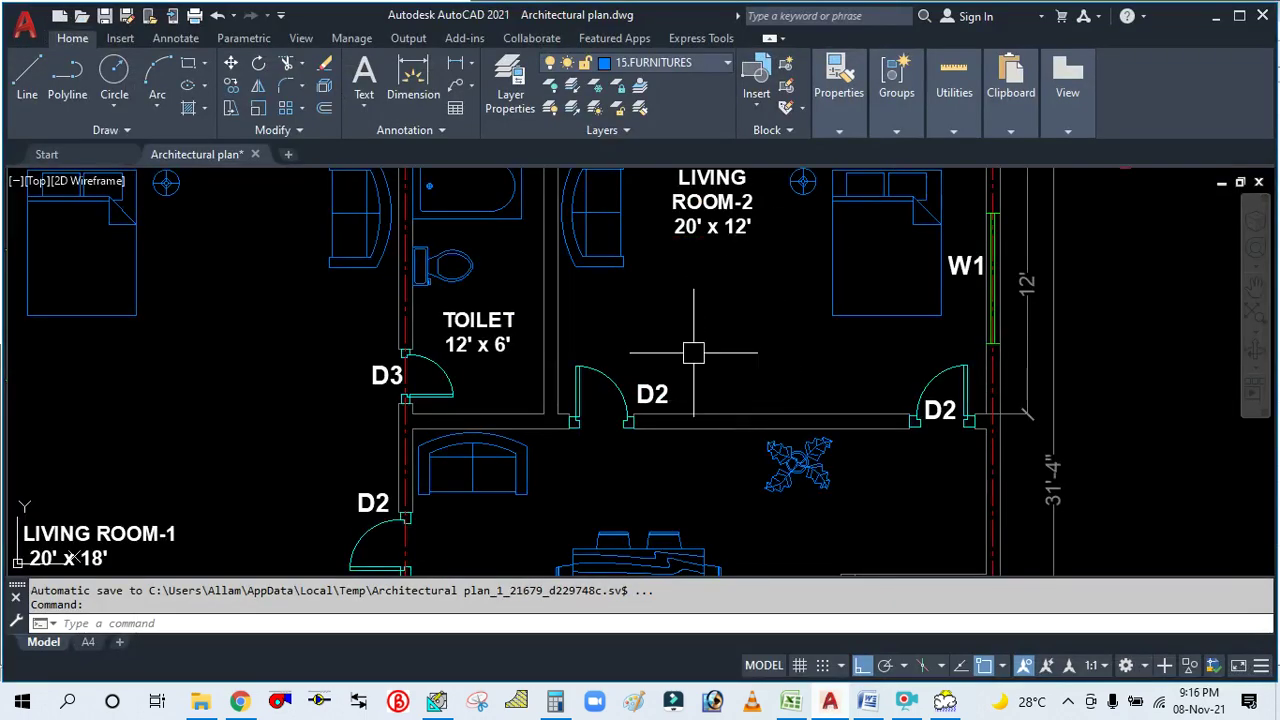
pyautogui.scroll(-3, 693, 352)
pyautogui.click(477, 702)
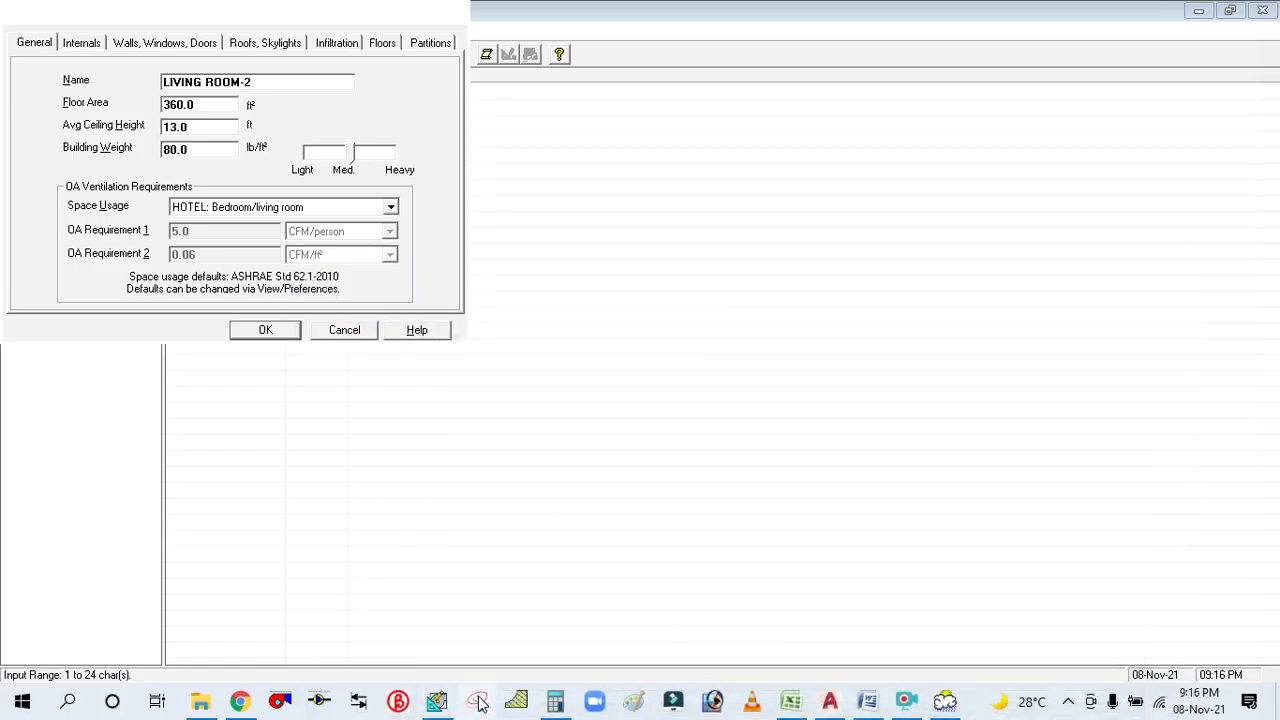
pyautogui.click(555, 702)
pyautogui.click(1106, 290)
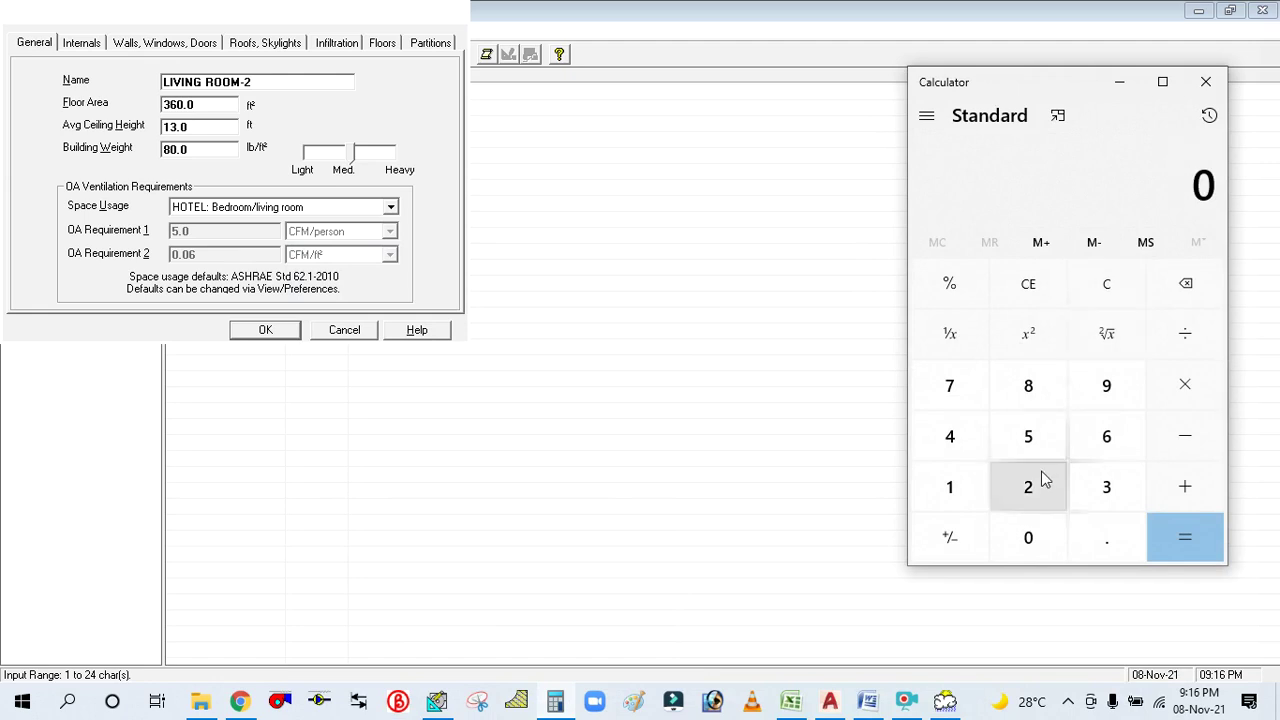
pyautogui.click(955, 490)
pyautogui.click(1030, 490)
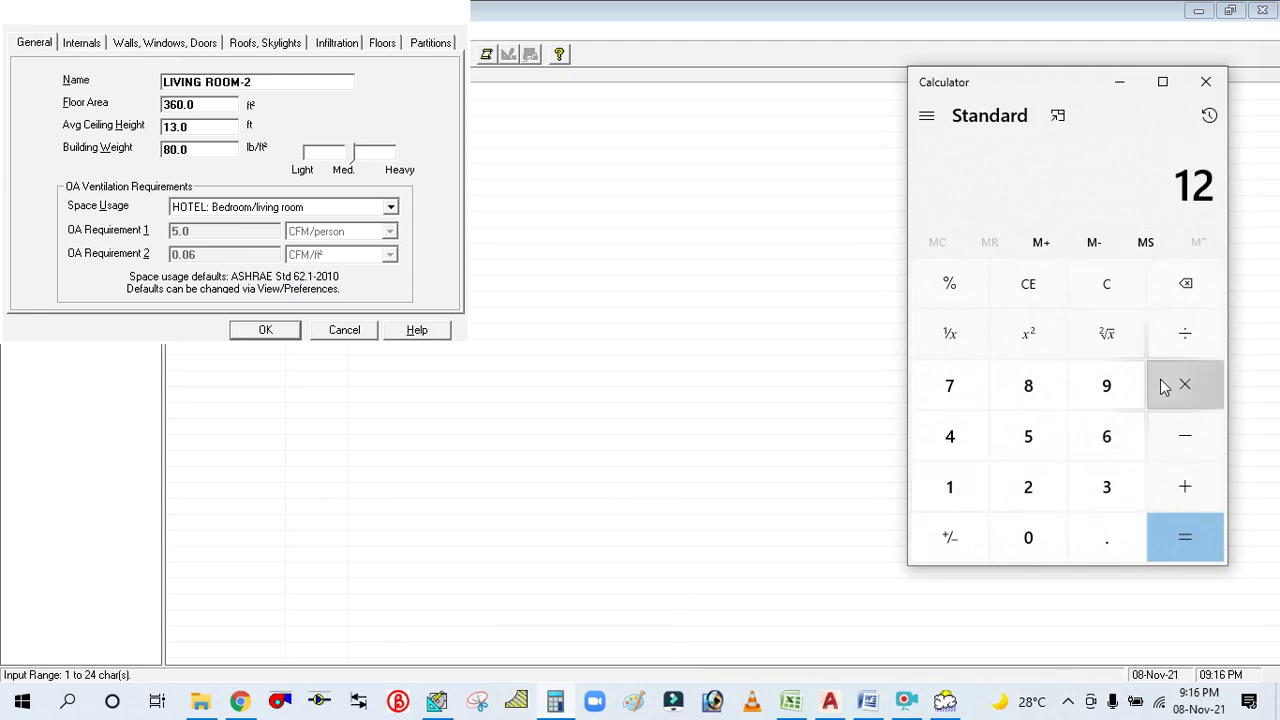
pyautogui.click(1164, 388)
pyautogui.click(1028, 487)
pyautogui.click(1028, 537)
pyautogui.click(1169, 542)
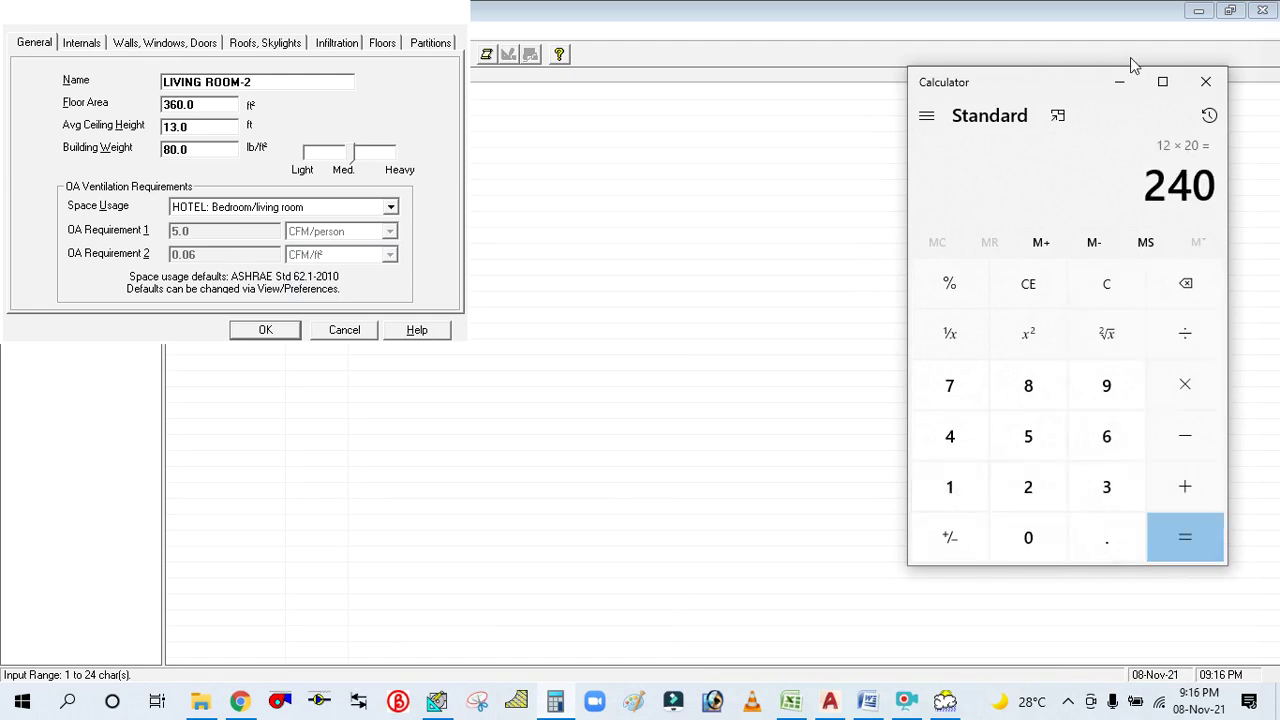
pyautogui.click(1121, 83)
# Open LIVING ROOM-2's Floor Area value for editing in HAP.
pyautogui.doubleClick(201, 104)
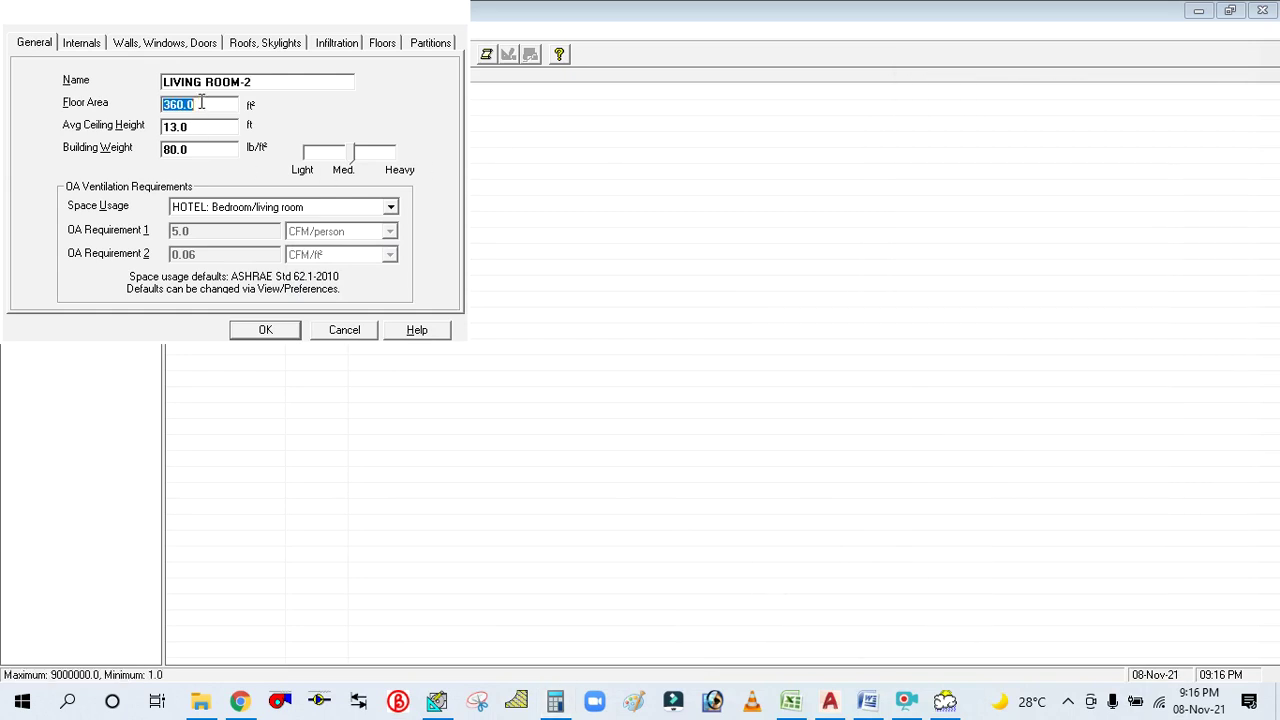
# Set the floor area of LIVING ROOM-2 to 240 ft² and view its internal loads.
pyautogui.write('340')
pyautogui.doubleClick(196, 104)
pyautogui.write('2')
pyautogui.doubleClick(206, 126)
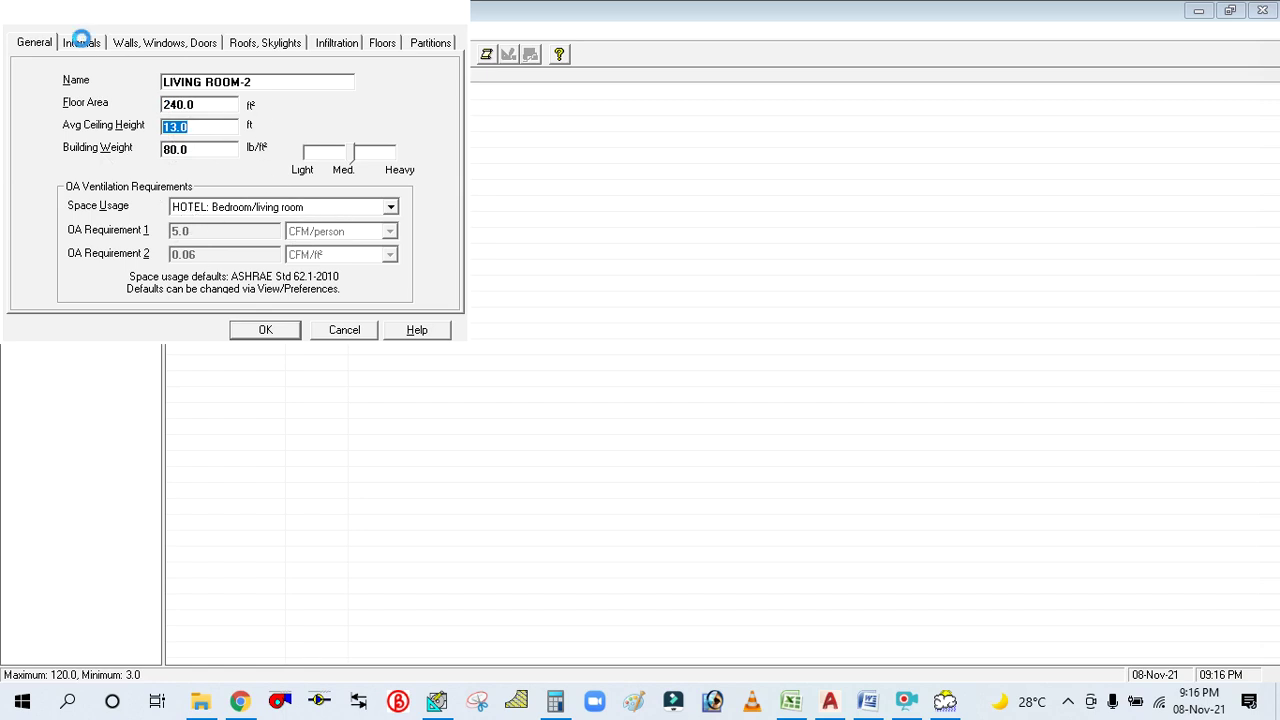
pyautogui.click(82, 42)
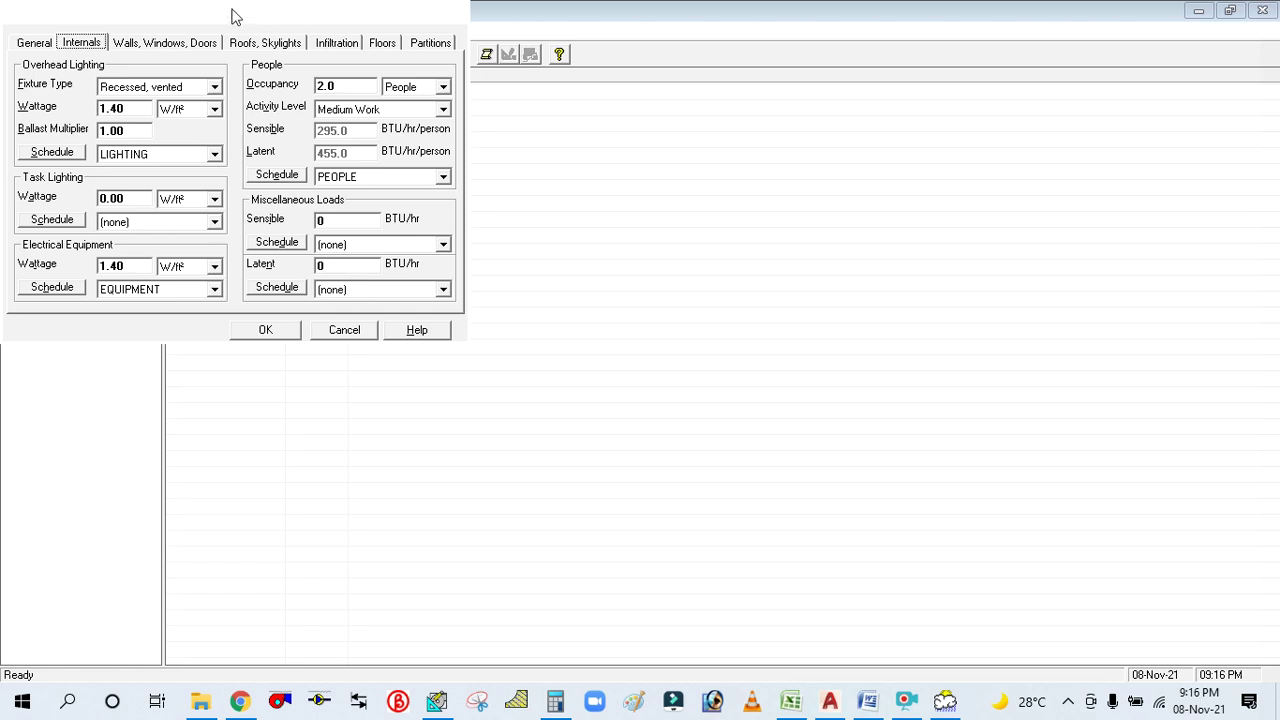
# Check the orientation of Living Room-2's outer walls on the AutoCAD plan and set the second wall exposure to E.
pyautogui.click(145, 42)
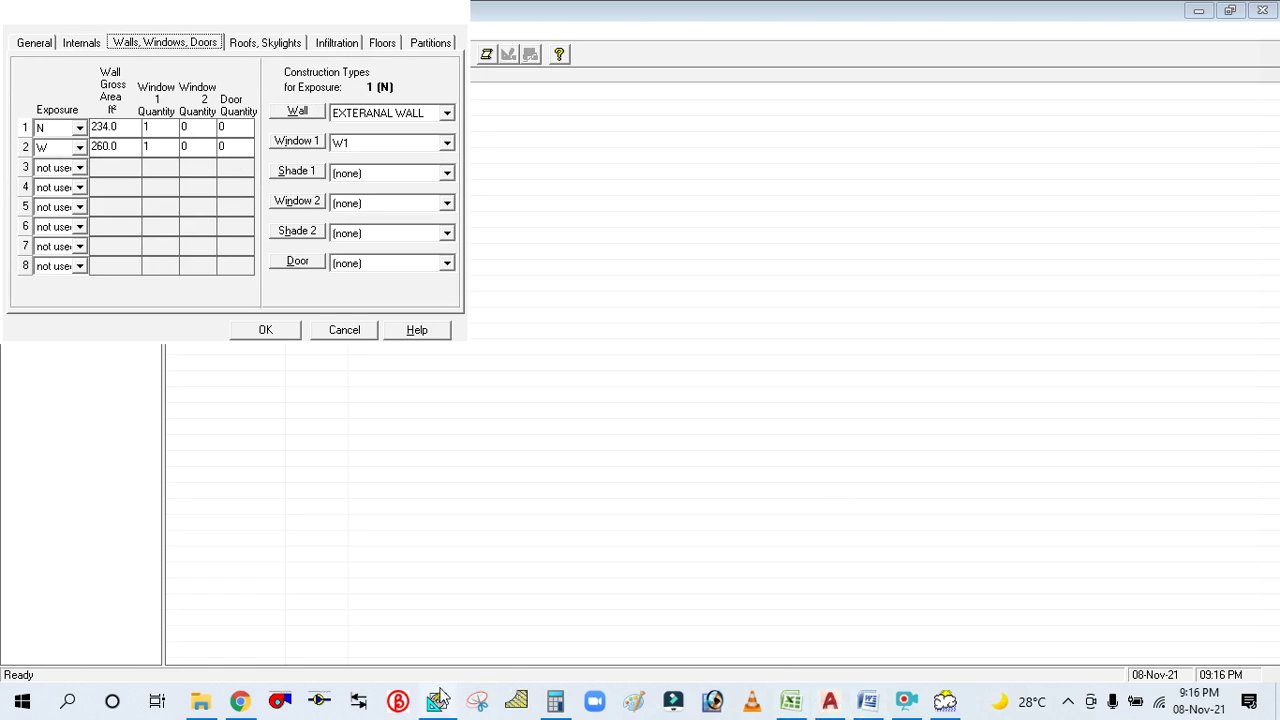
pyautogui.click(829, 700)
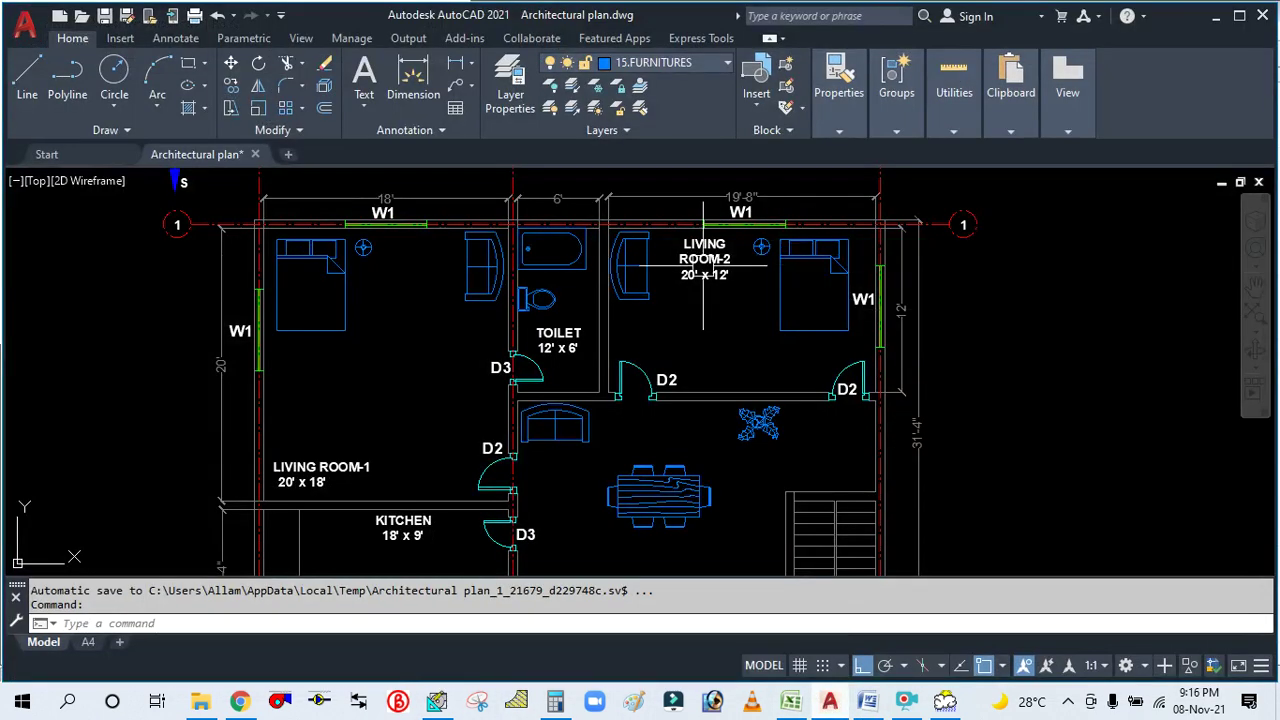
pyautogui.scroll(-2, 867, 507)
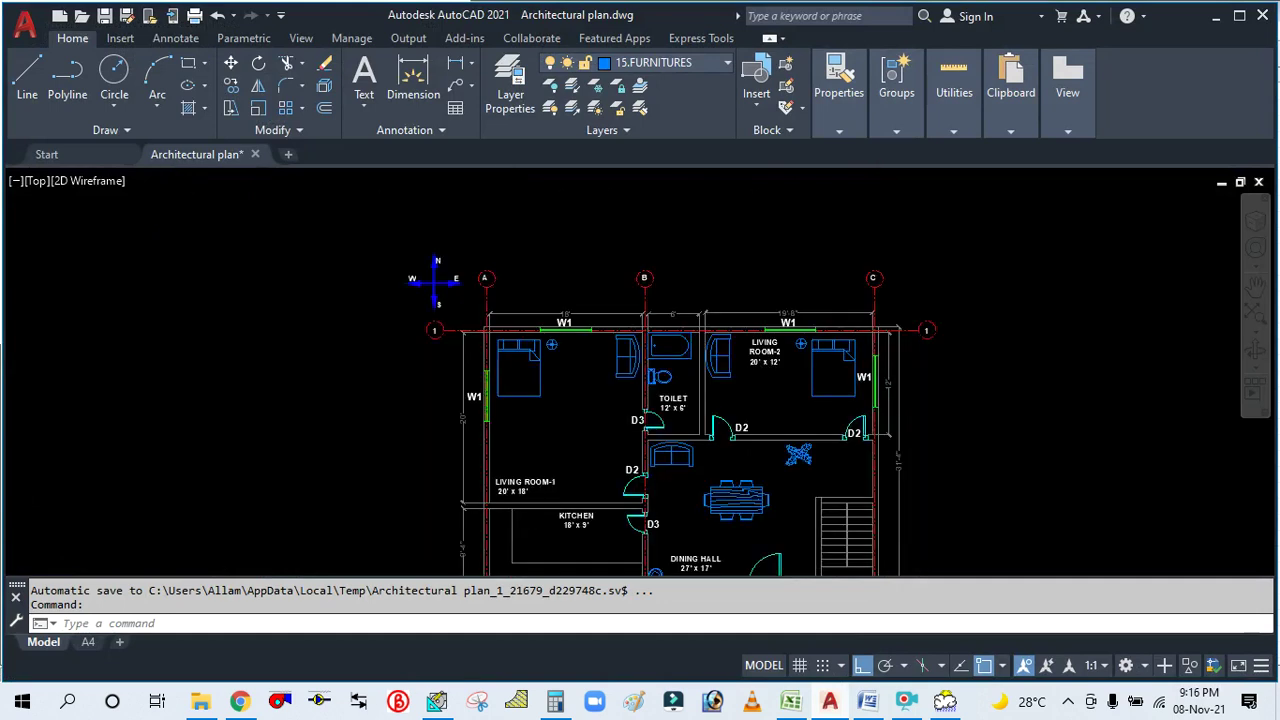
pyautogui.scroll(2, 786, 309)
pyautogui.scroll(-2, 657, 286)
pyautogui.scroll(3, 1063, 444)
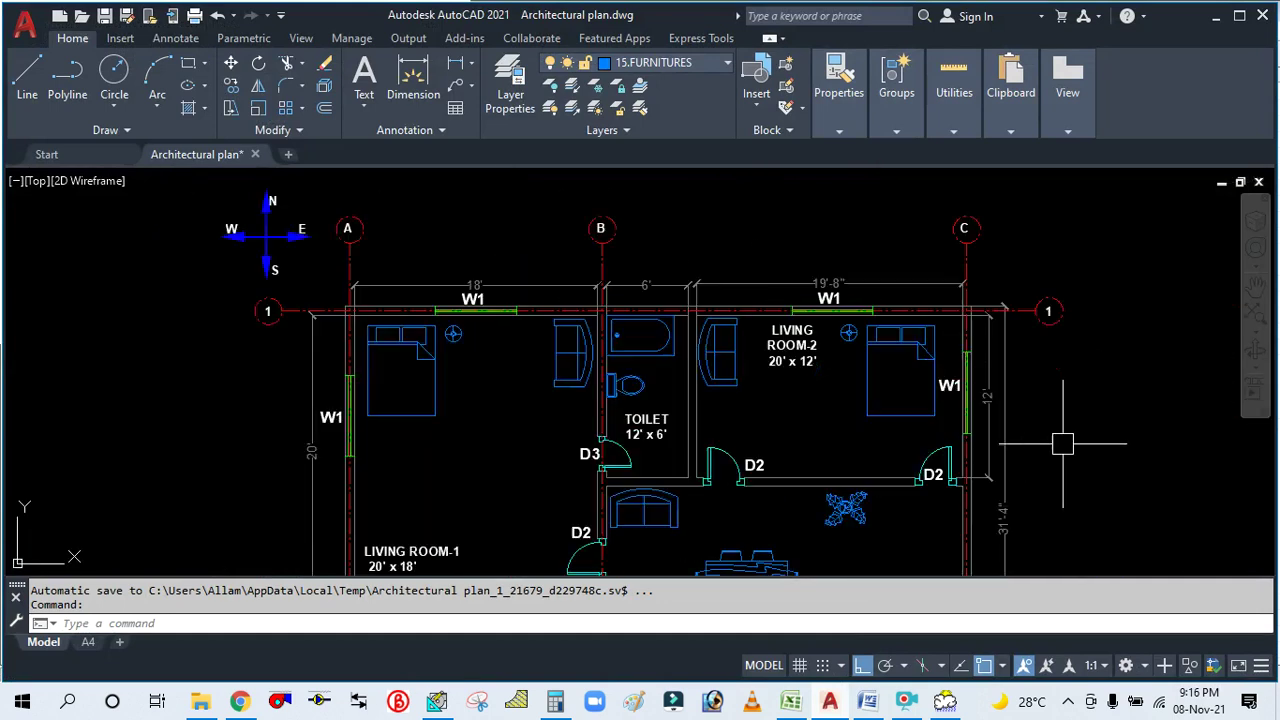
pyautogui.click(834, 710)
pyautogui.click(79, 147)
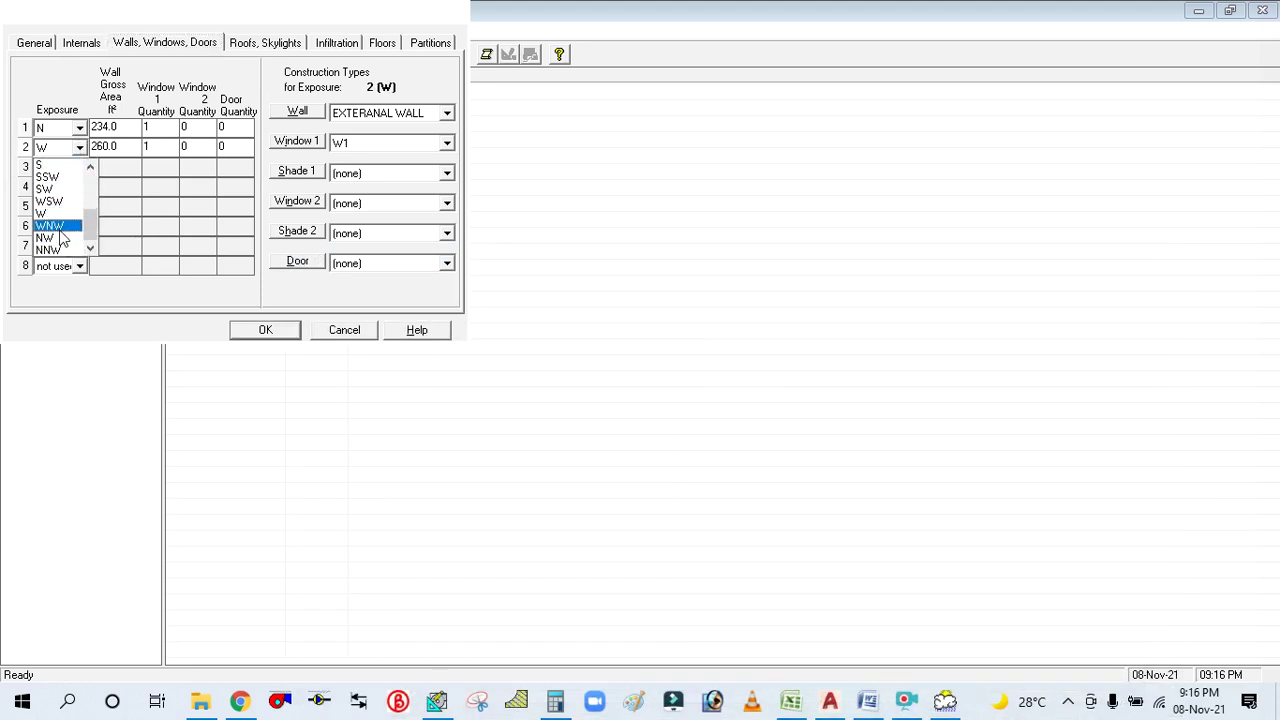
pyautogui.scroll(3, 60, 238)
pyautogui.click(48, 189)
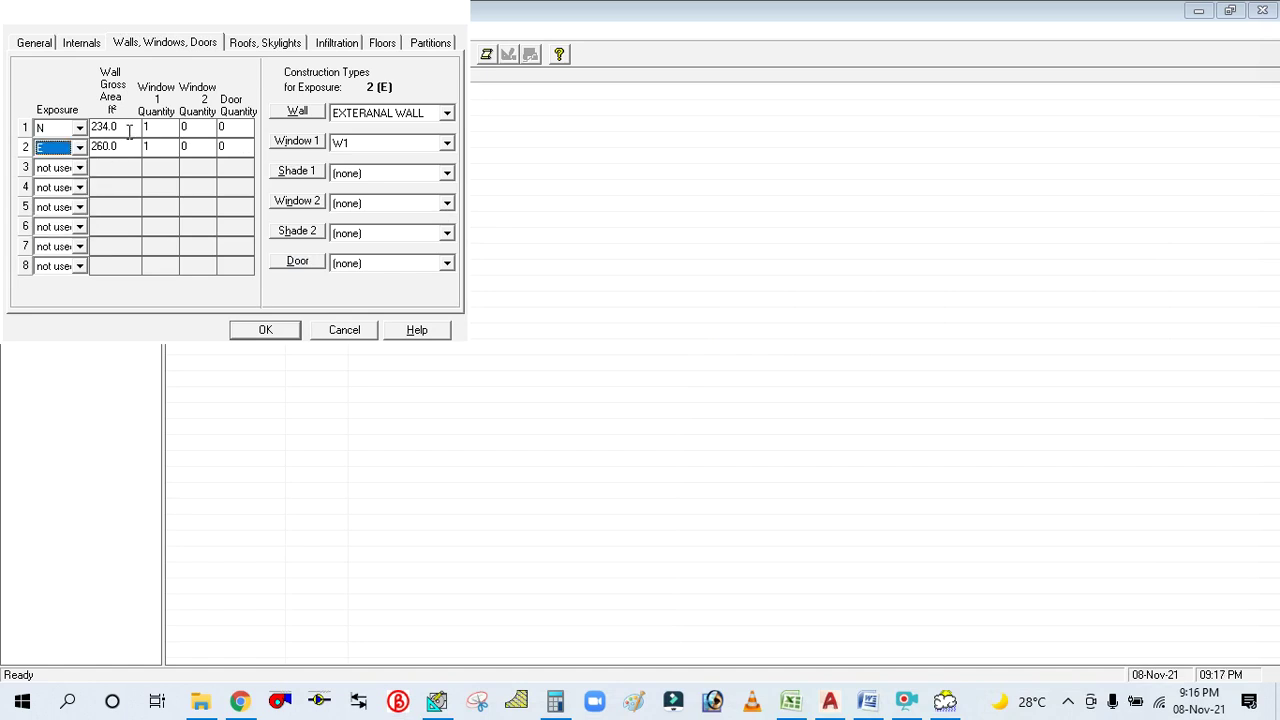
# Check Living Room-2's north wall length on the AutoCAD plan and compute 20 × 13 in Calculator for its gross area.
pyautogui.click(129, 128)
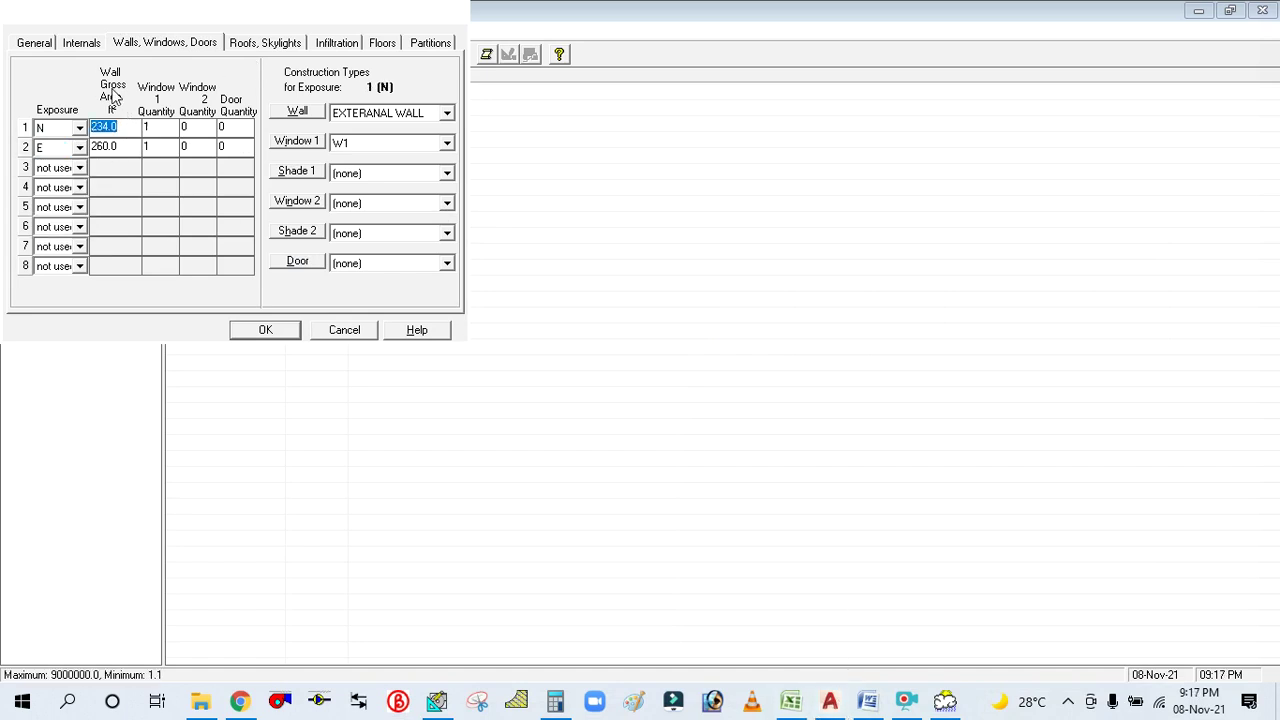
pyautogui.click(830, 700)
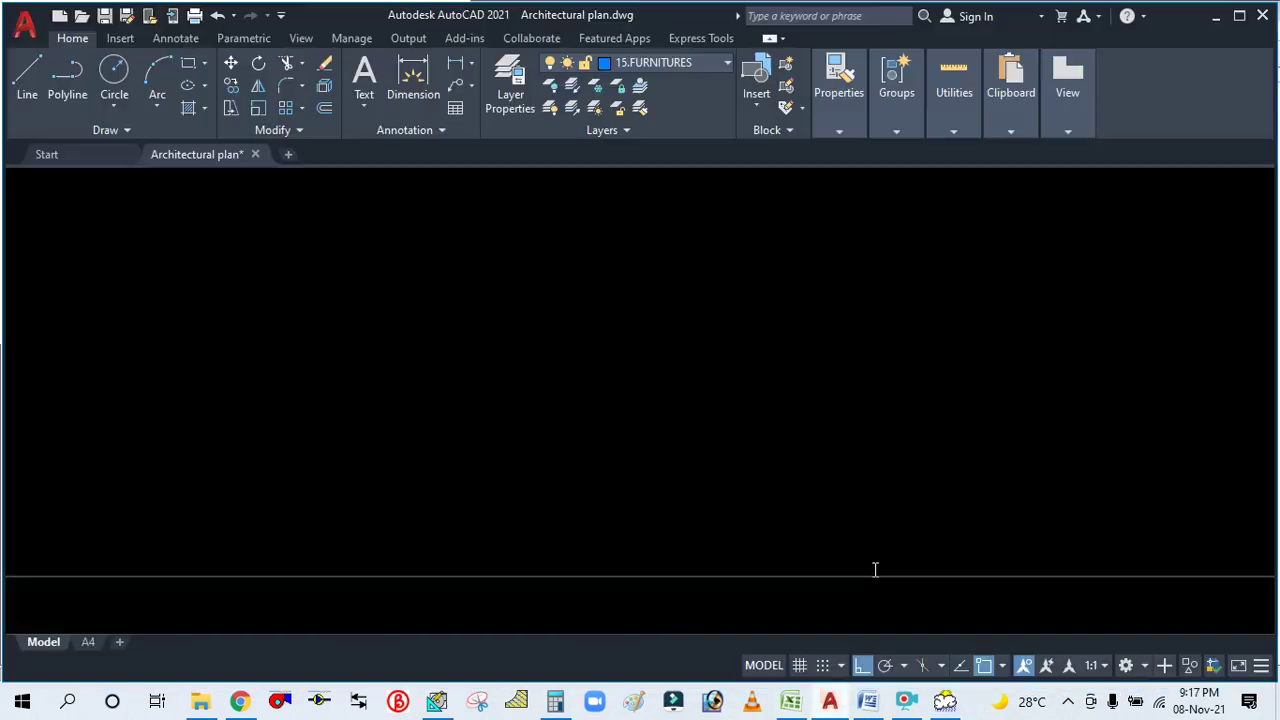
pyautogui.scroll(-2, 743, 423)
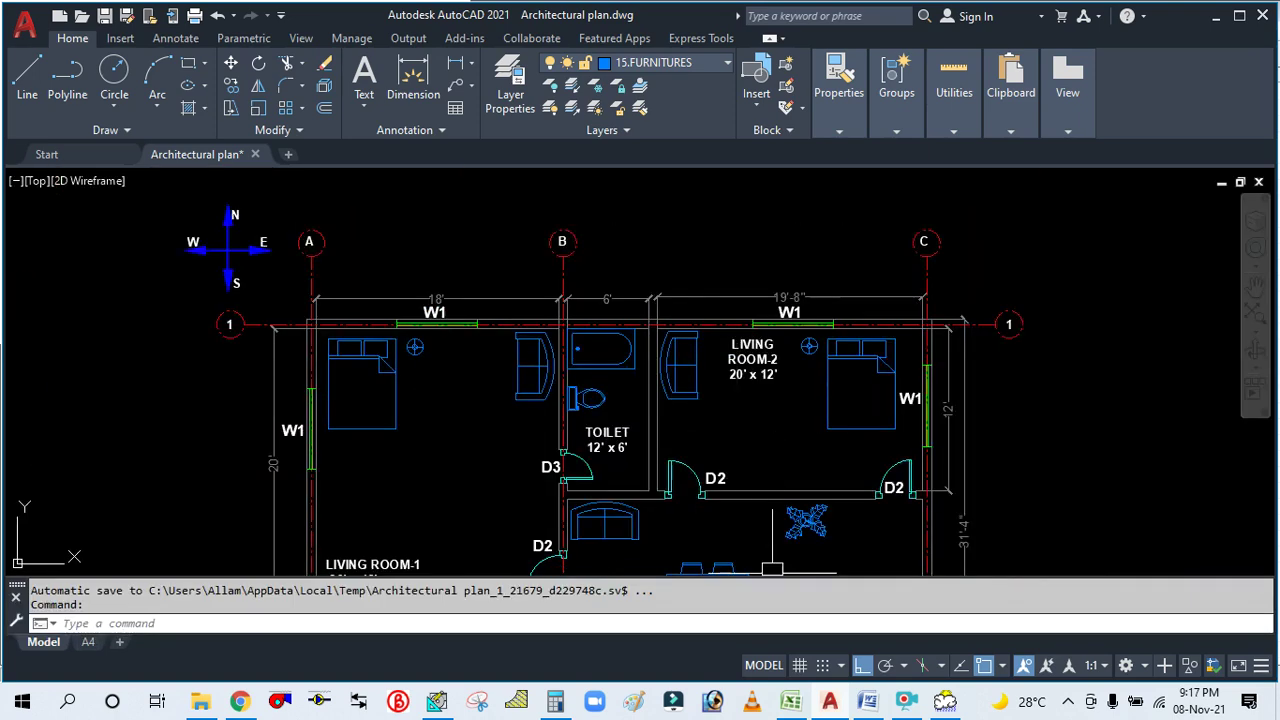
pyautogui.click(826, 698)
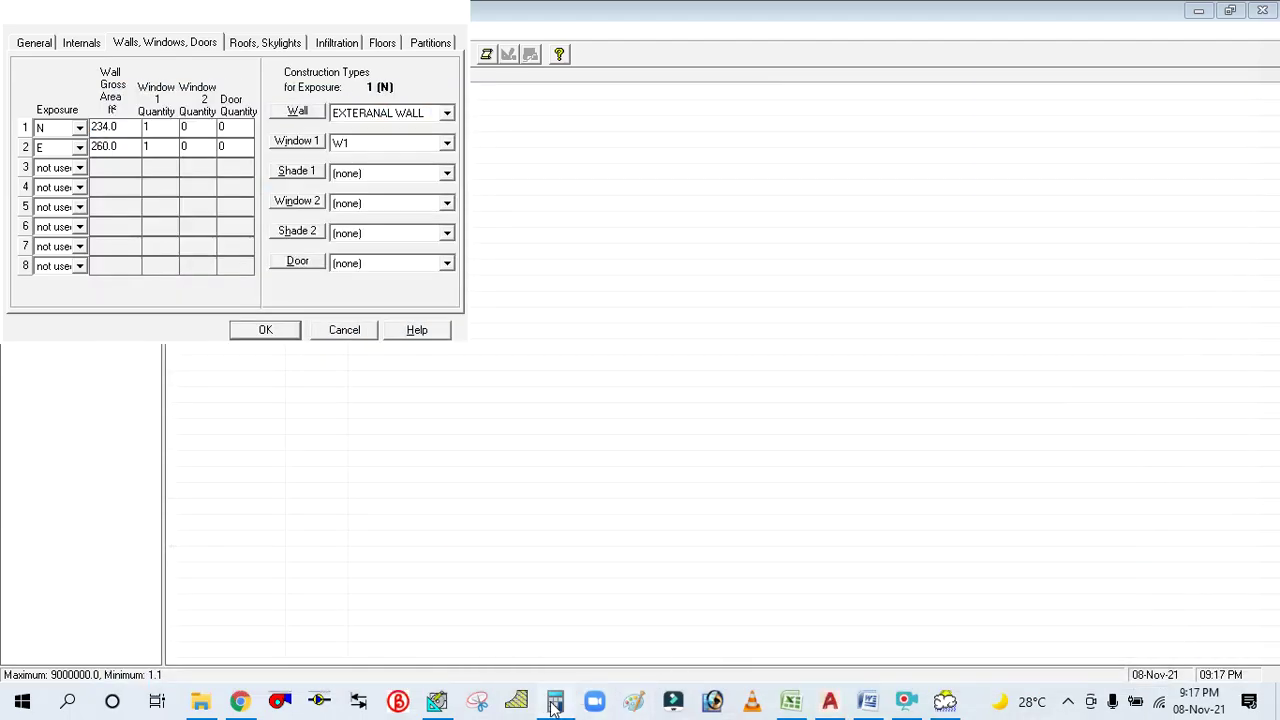
pyautogui.click(555, 701)
pyautogui.click(1090, 300)
pyautogui.click(1028, 487)
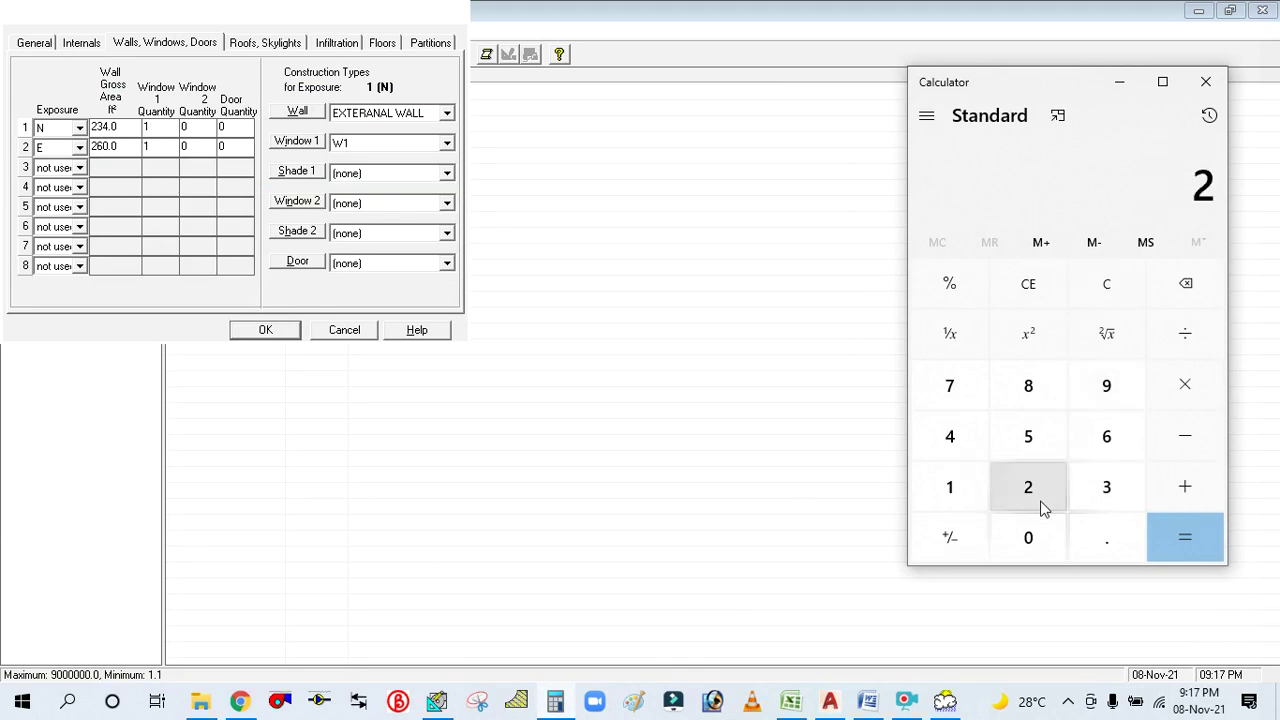
pyautogui.click(1028, 538)
pyautogui.click(1183, 387)
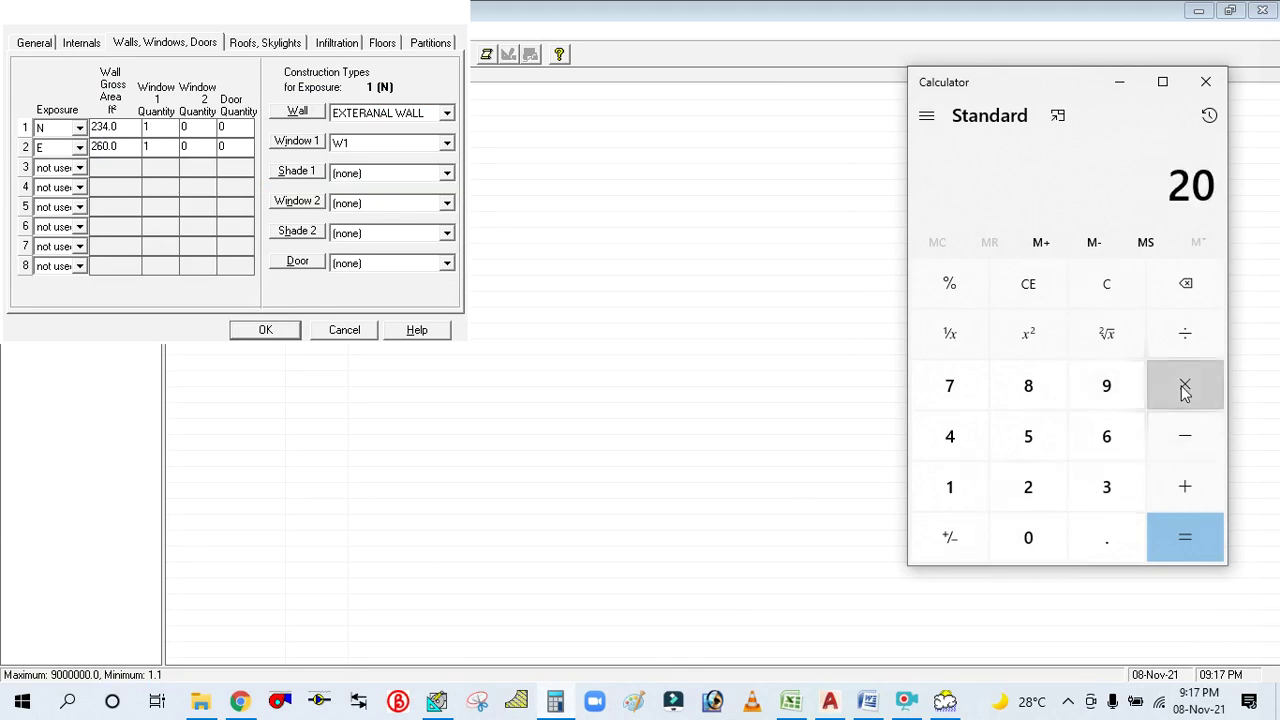
pyautogui.click(955, 487)
pyautogui.click(1108, 489)
pyautogui.click(1188, 520)
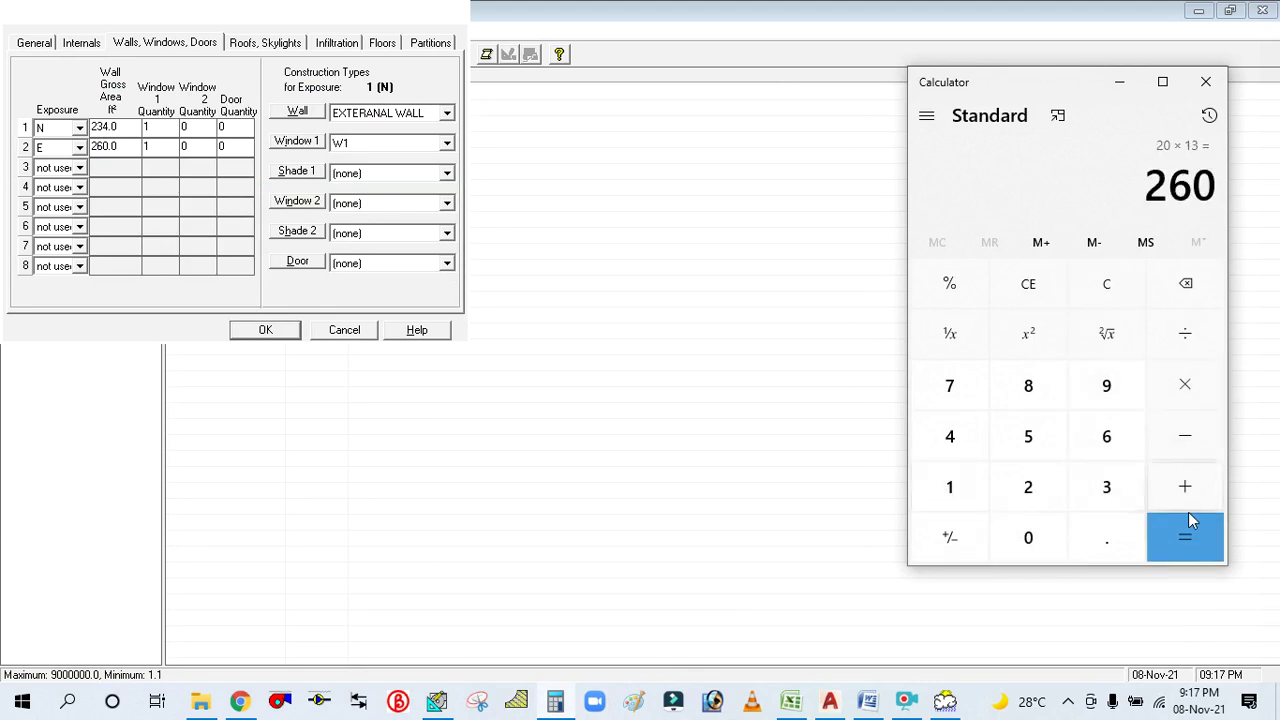
pyautogui.click(1120, 86)
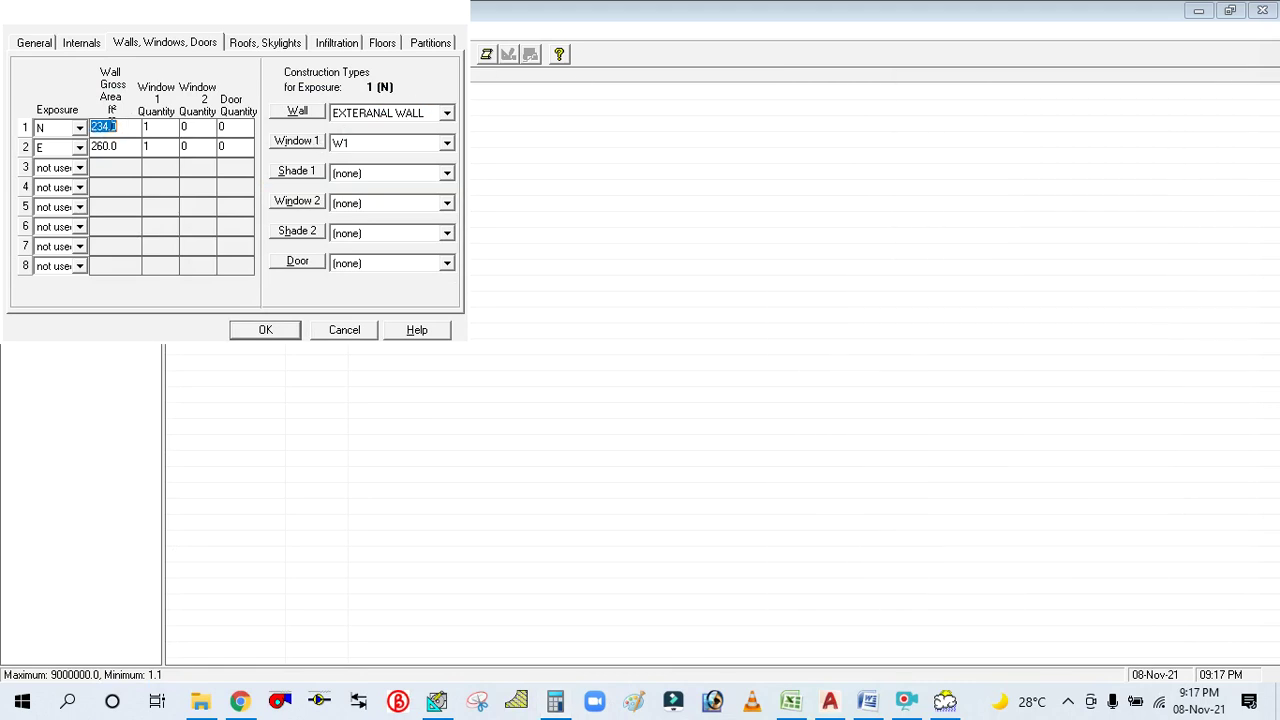
# Set the north wall's gross area to 260 ft² and choose W1 as its Window 1 type.
pyautogui.write('260')
pyautogui.click(173, 132)
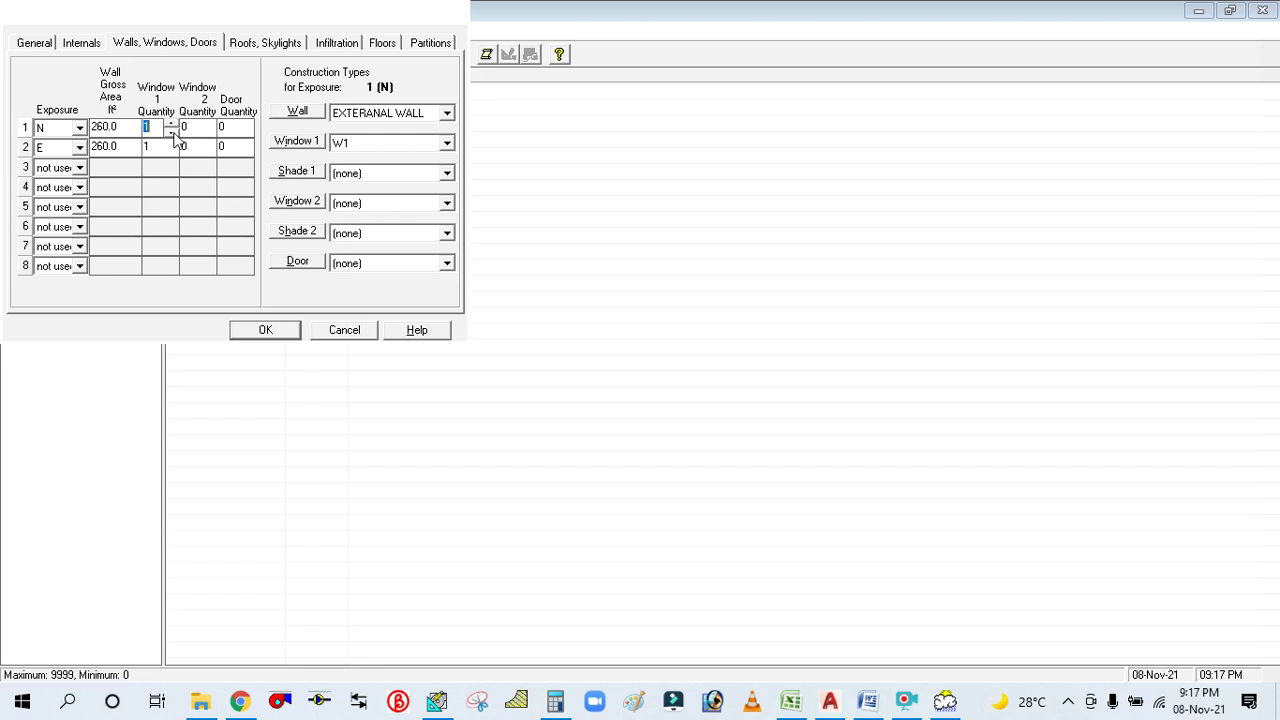
pyautogui.click(408, 139)
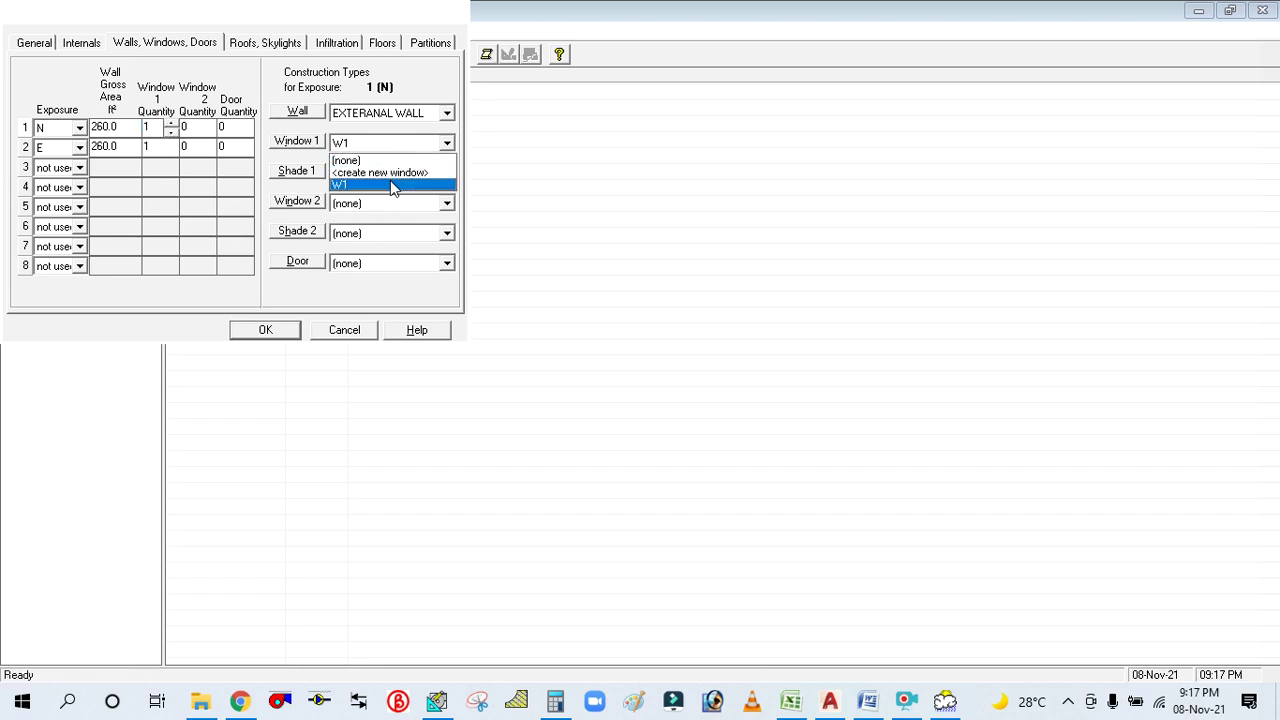
pyautogui.click(390, 180)
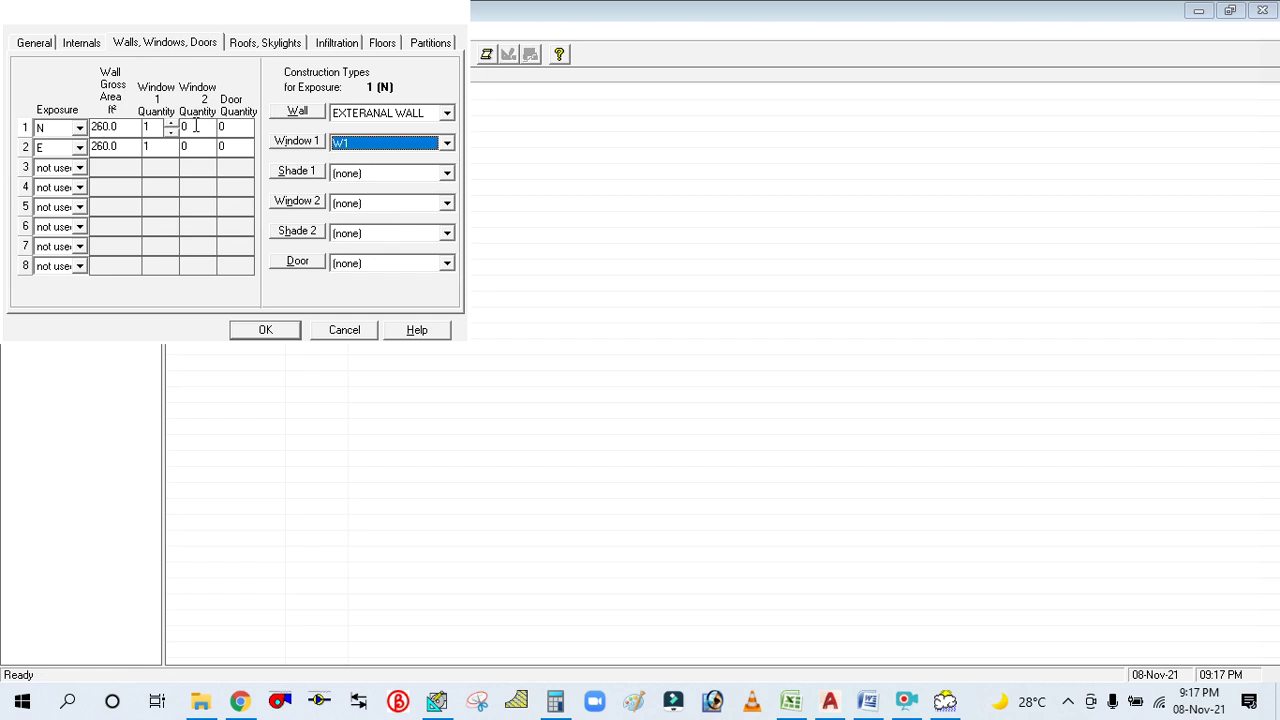
pyautogui.click(196, 126)
pyautogui.click(229, 128)
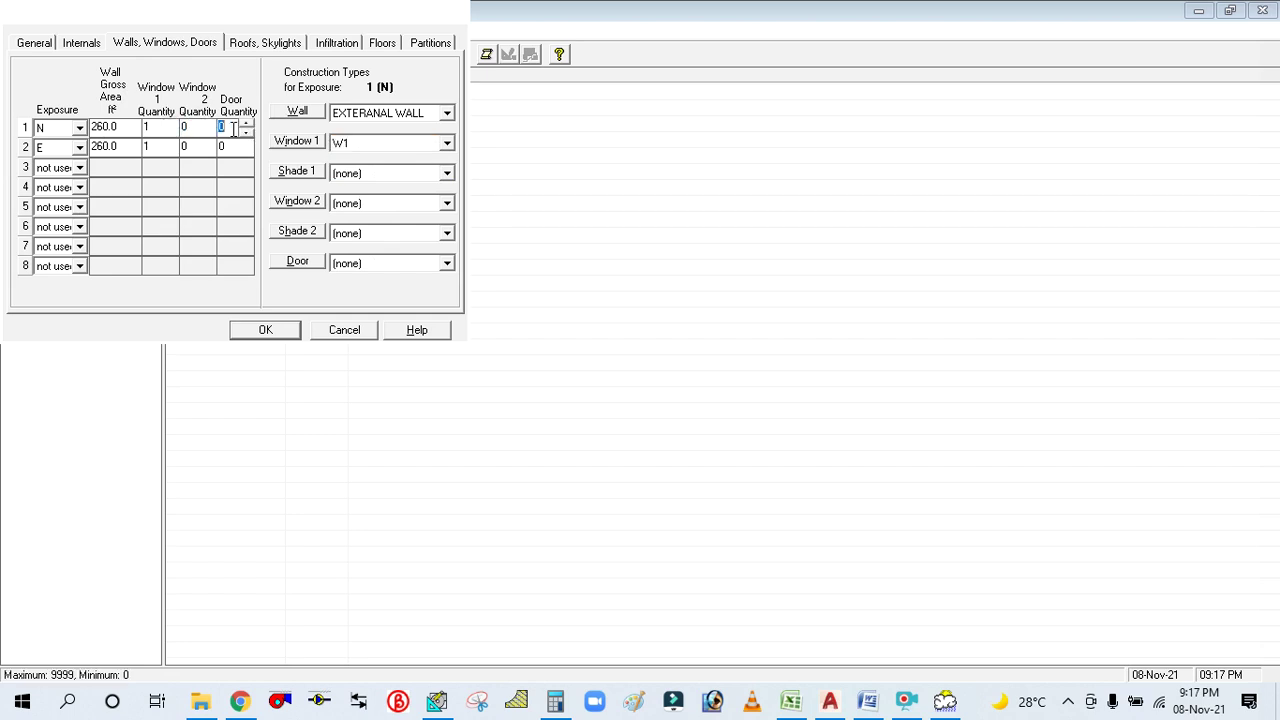
# Check Living Room-2's east wall length on the AutoCAD plan and compute 12 × 13 in Calculator for its gross area.
pyautogui.click(125, 146)
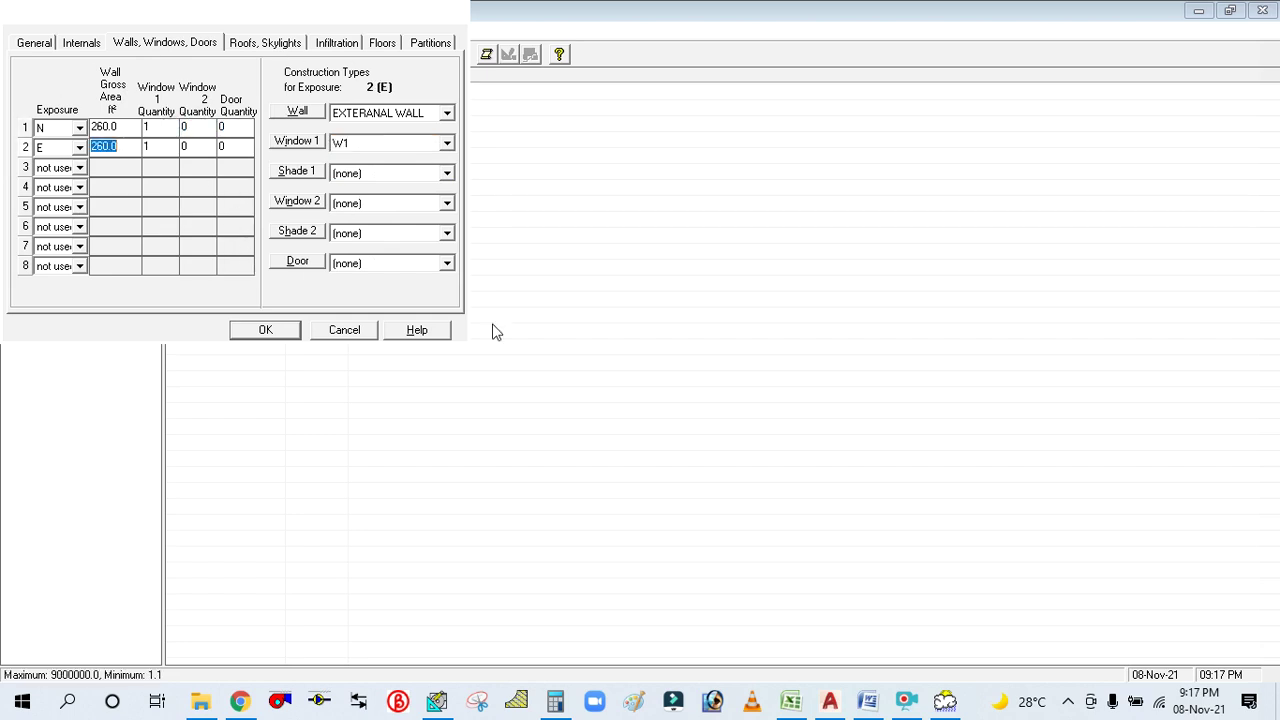
pyautogui.click(830, 701)
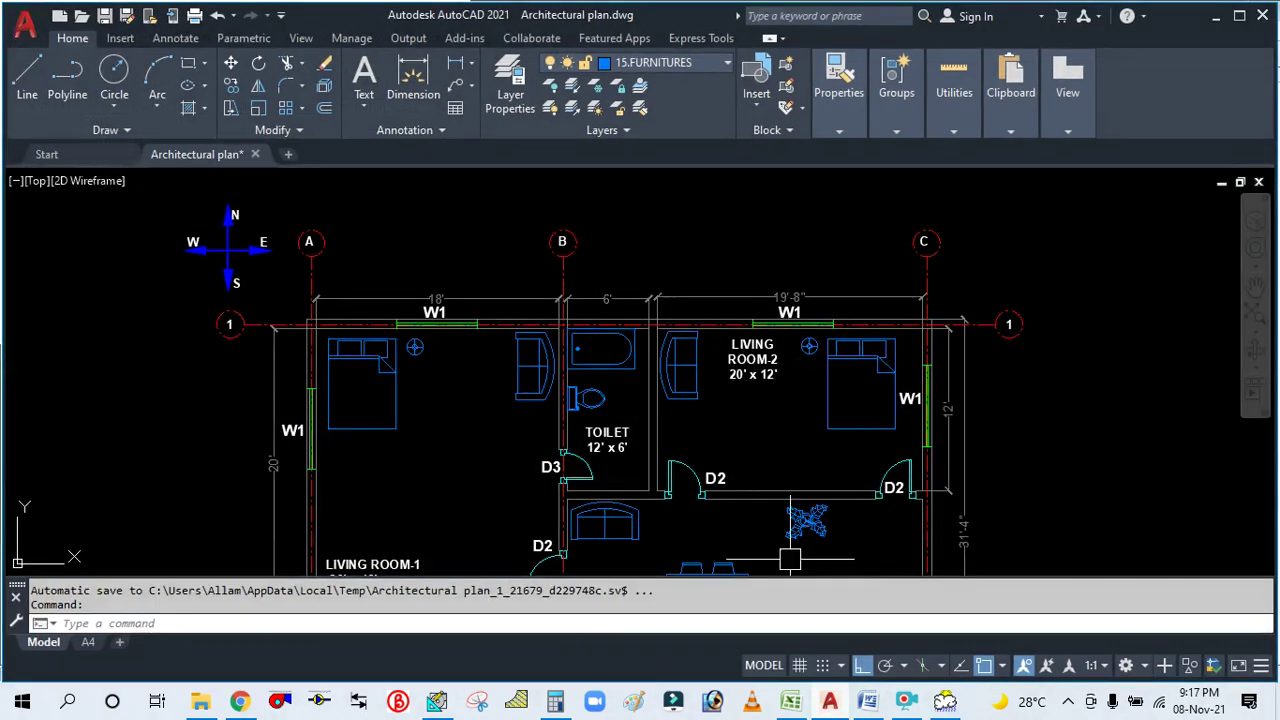
pyautogui.click(830, 701)
pyautogui.click(555, 701)
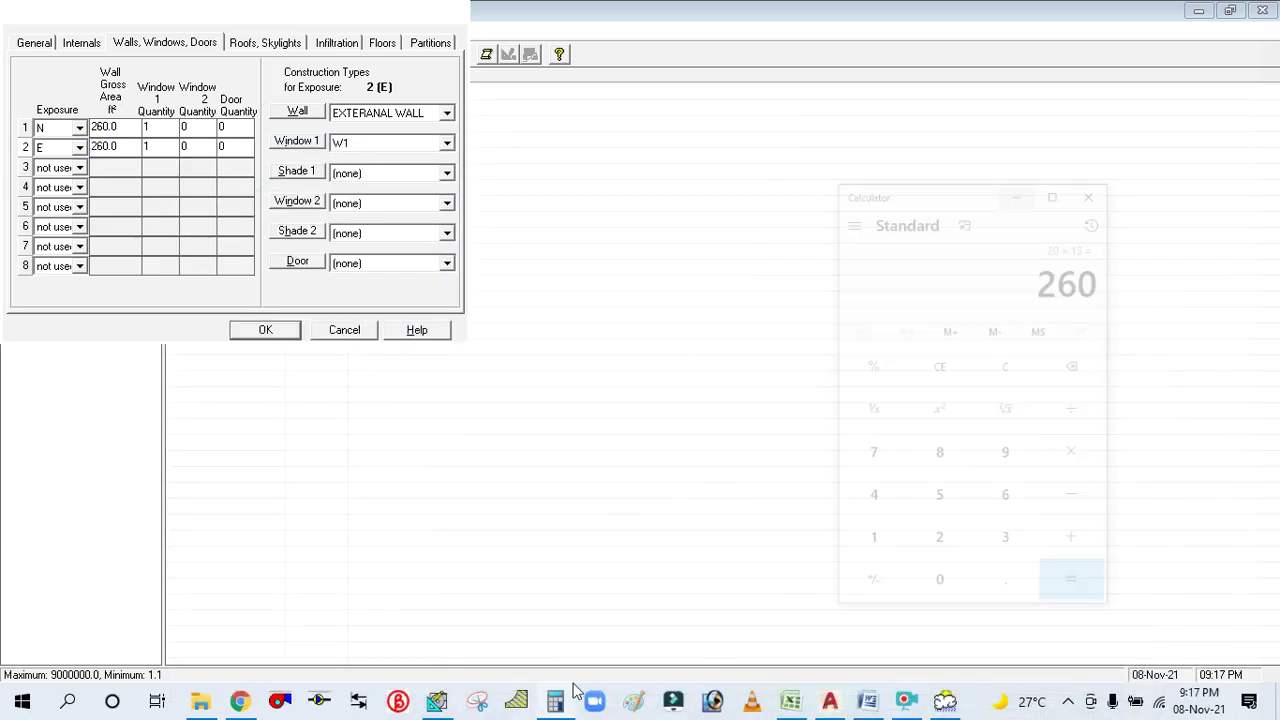
pyautogui.click(1097, 295)
pyautogui.click(968, 500)
pyautogui.click(1028, 487)
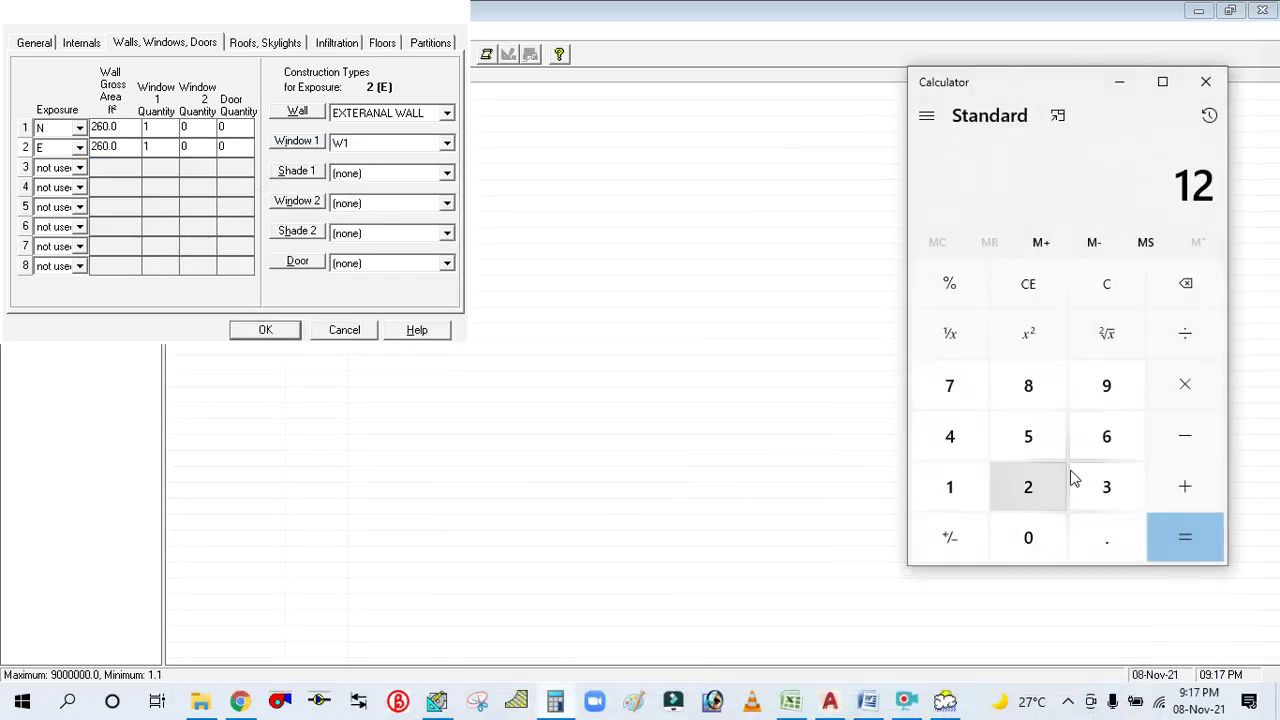
pyautogui.click(1160, 392)
pyautogui.click(966, 491)
pyautogui.click(1103, 486)
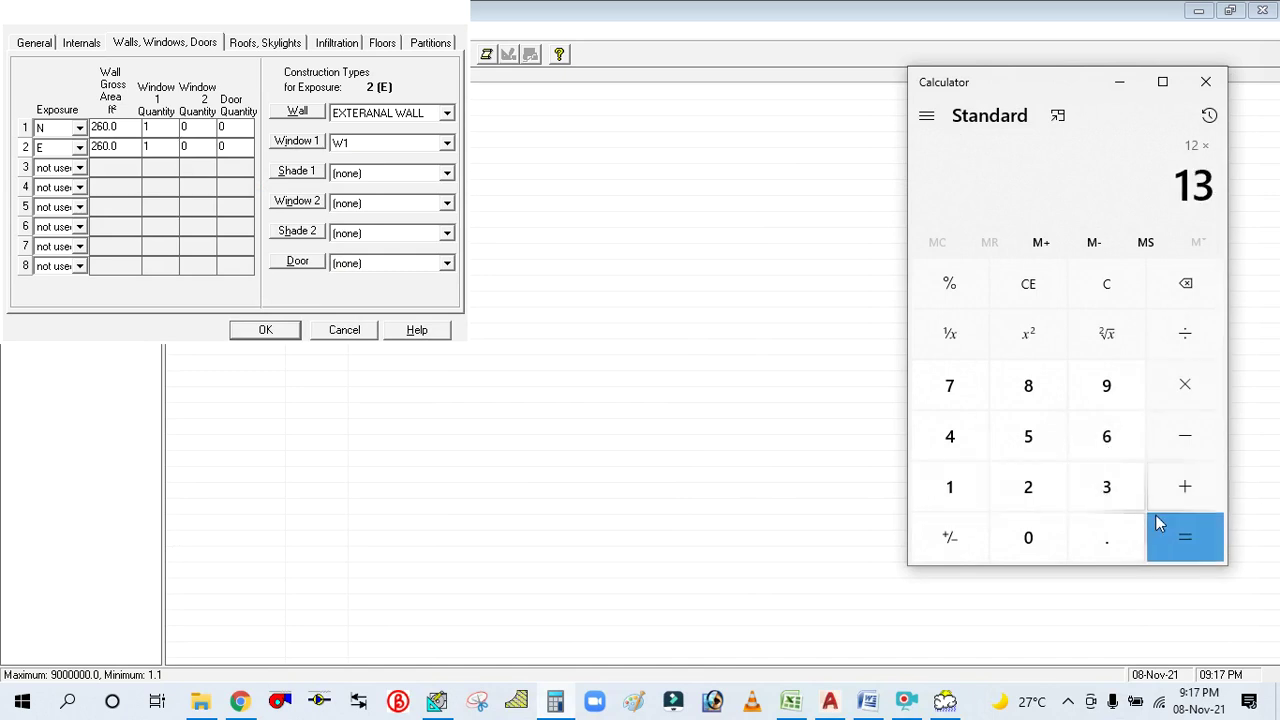
pyautogui.click(1157, 518)
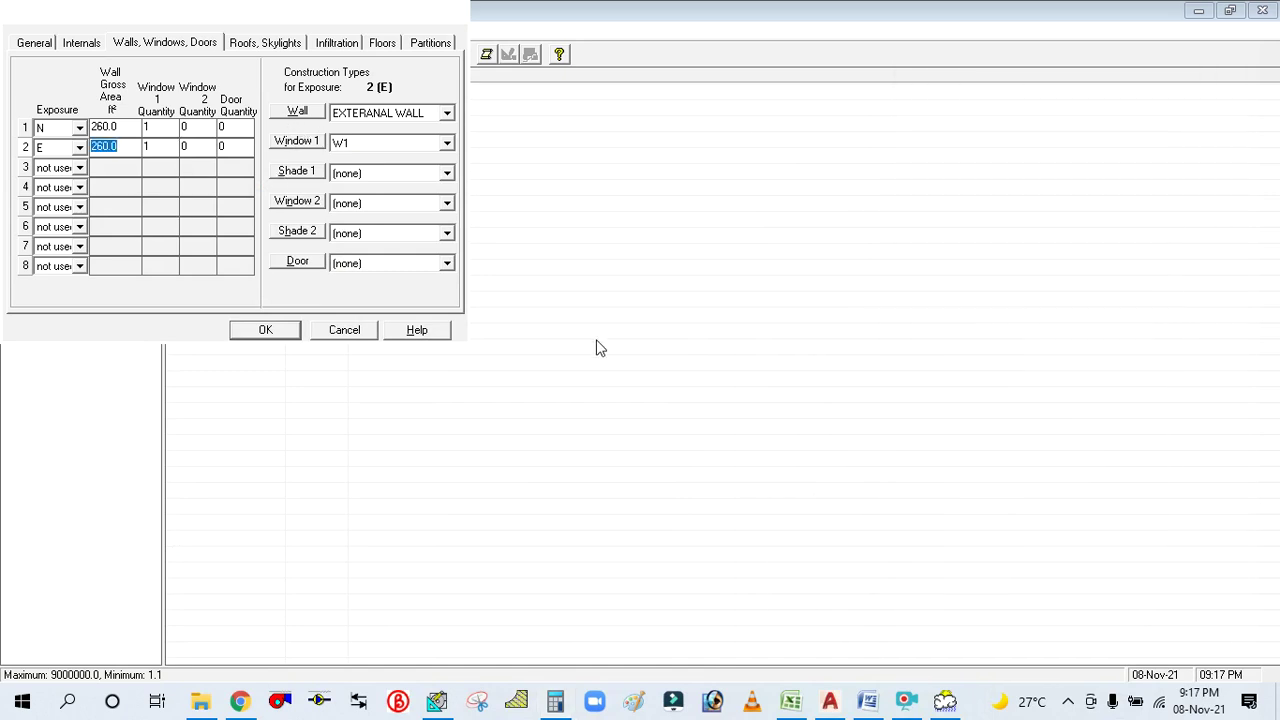
# Set the east wall's gross area to 156 ft² and check its window quantity against the AutoCAD plan.
pyautogui.write('156')
pyautogui.click(148, 147)
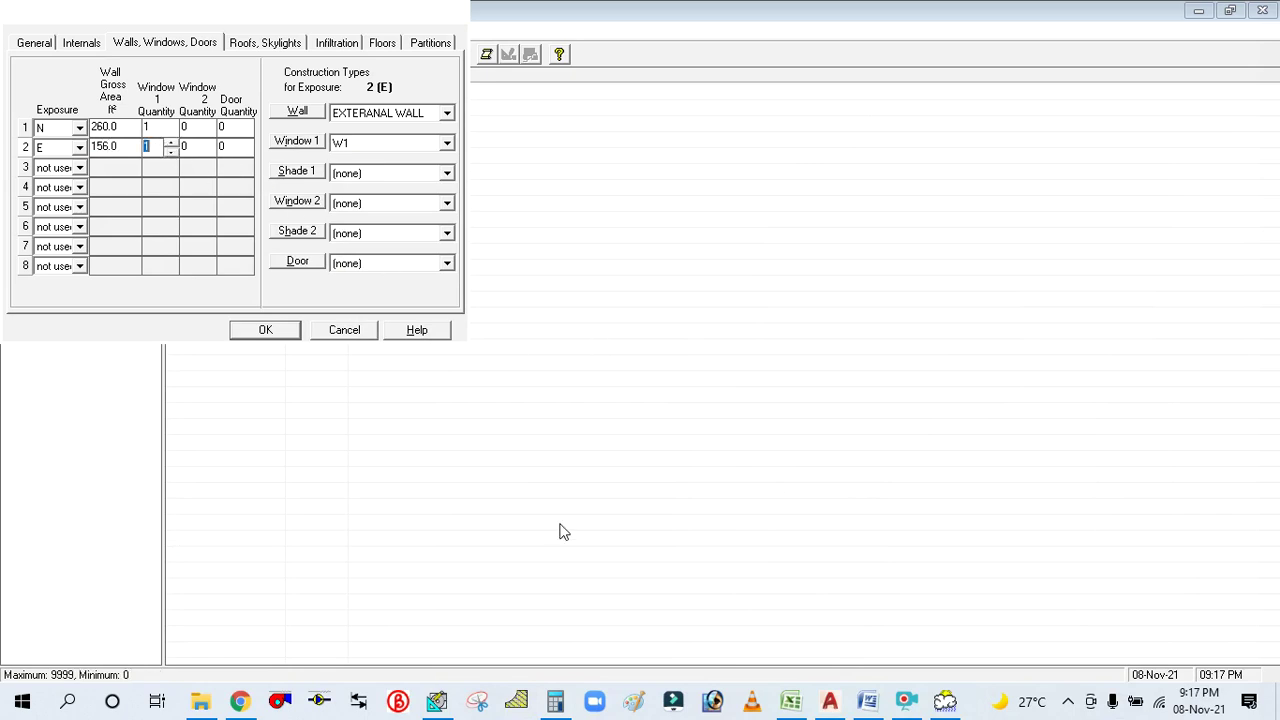
pyautogui.click(829, 704)
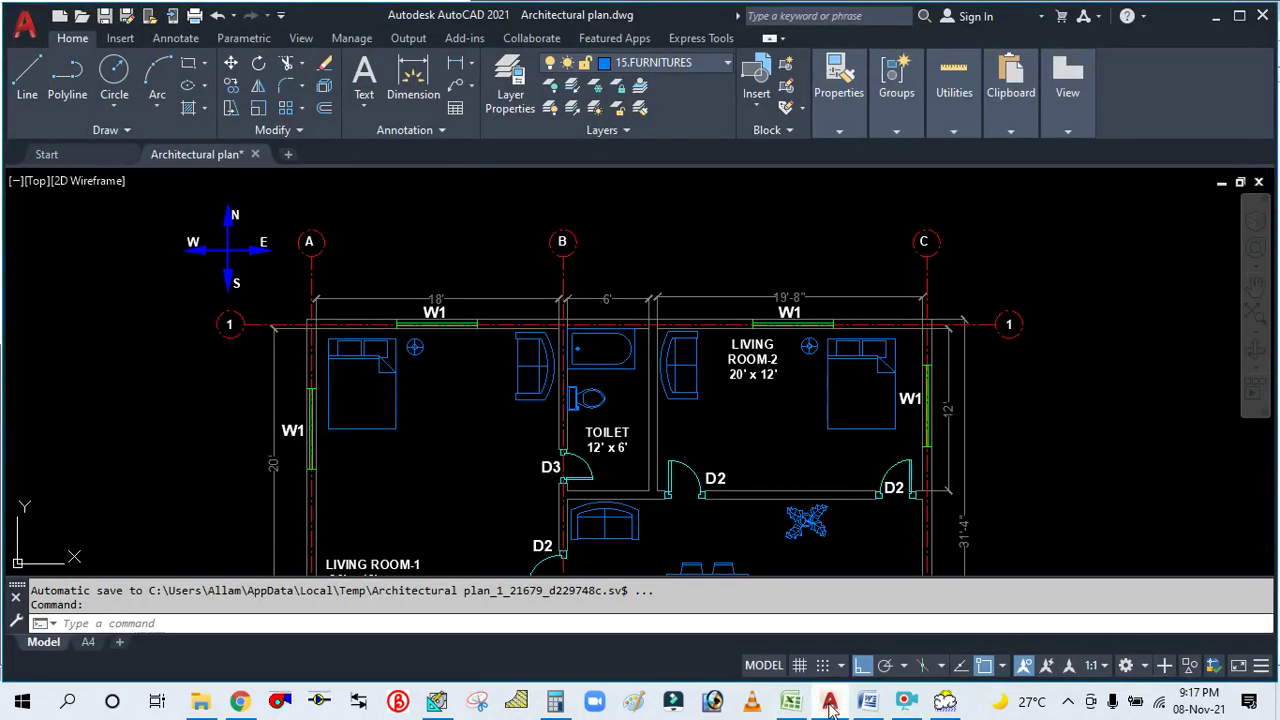
pyautogui.click(836, 702)
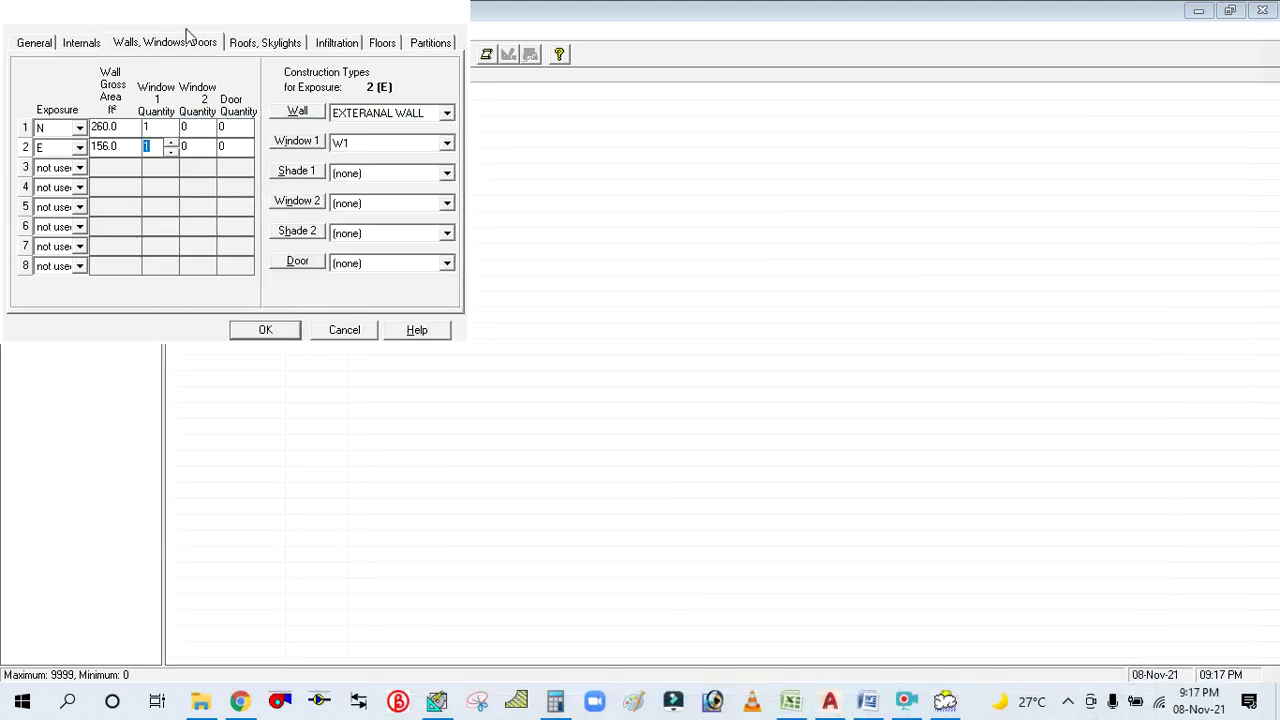
# Set the roof gross area of the horizontal exposure to 240 ft², matching the room's floor area.
pyautogui.click(248, 42)
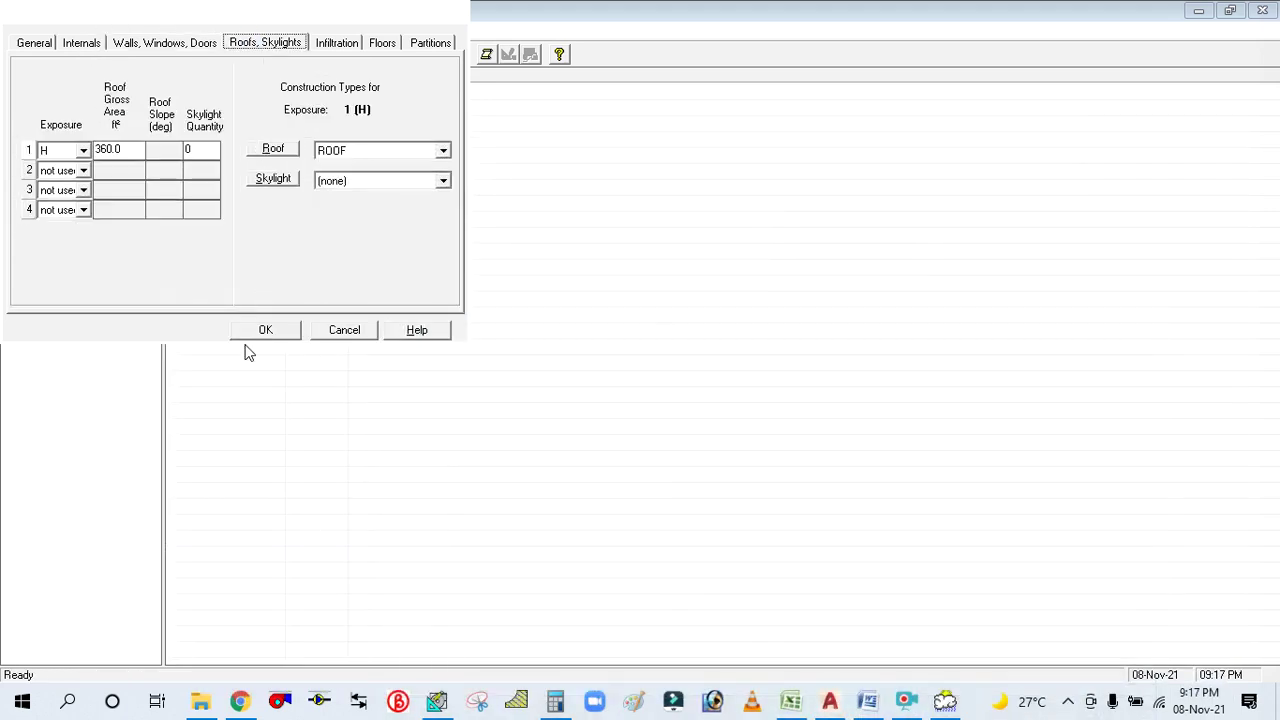
pyautogui.click(45, 45)
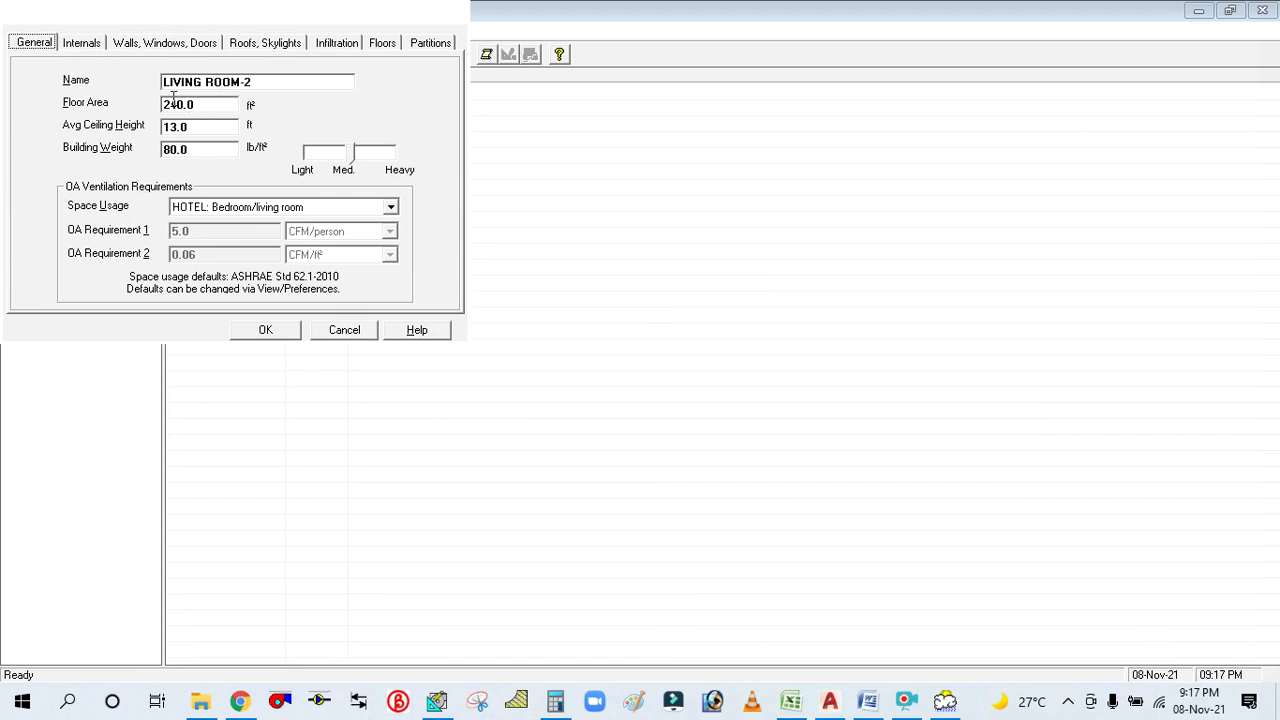
pyautogui.click(283, 45)
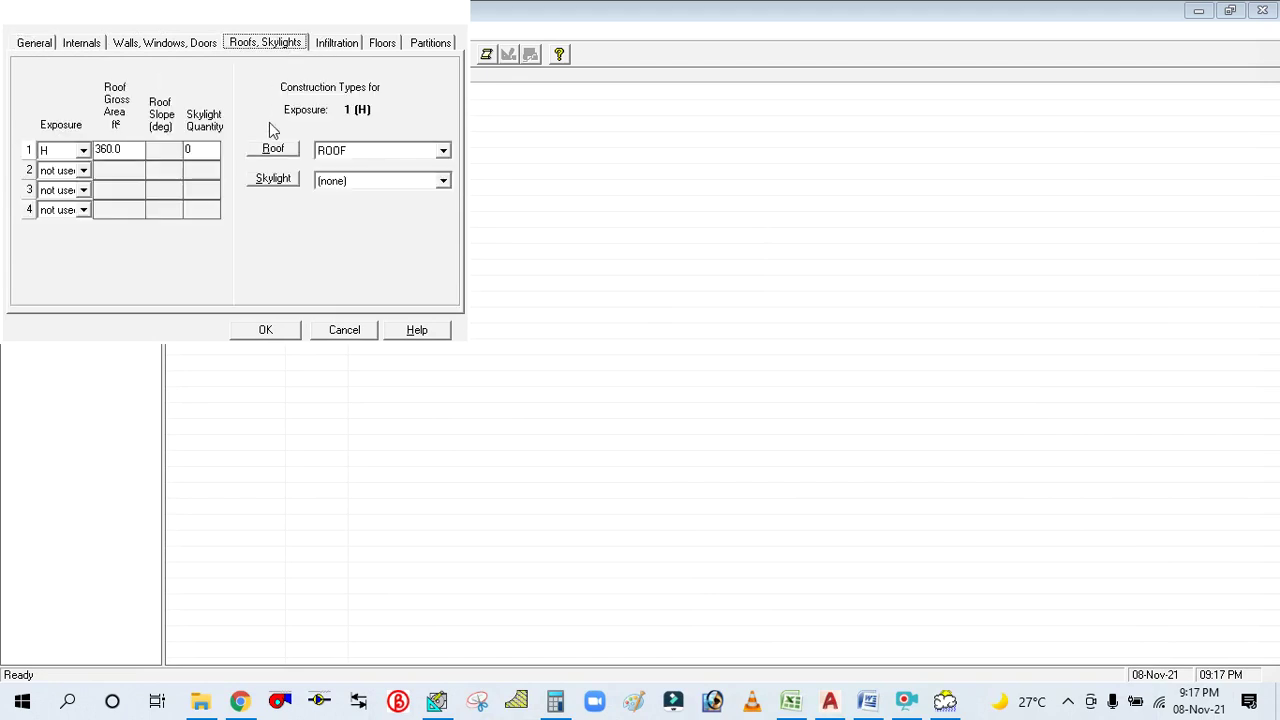
pyautogui.click(140, 148)
pyautogui.write('240')
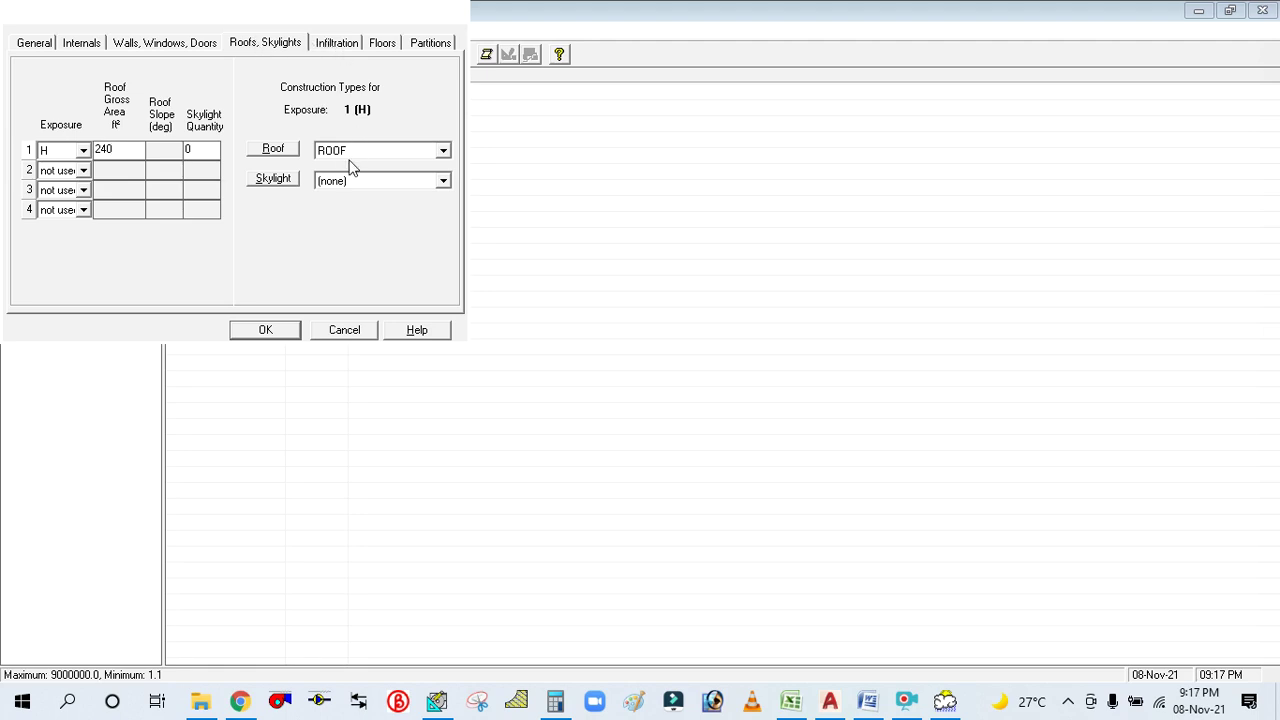
# Review LIVING ROOM-2's infiltration, floor and partition data, check the AutoCAD plan, and save the space.
pyautogui.click(336, 43)
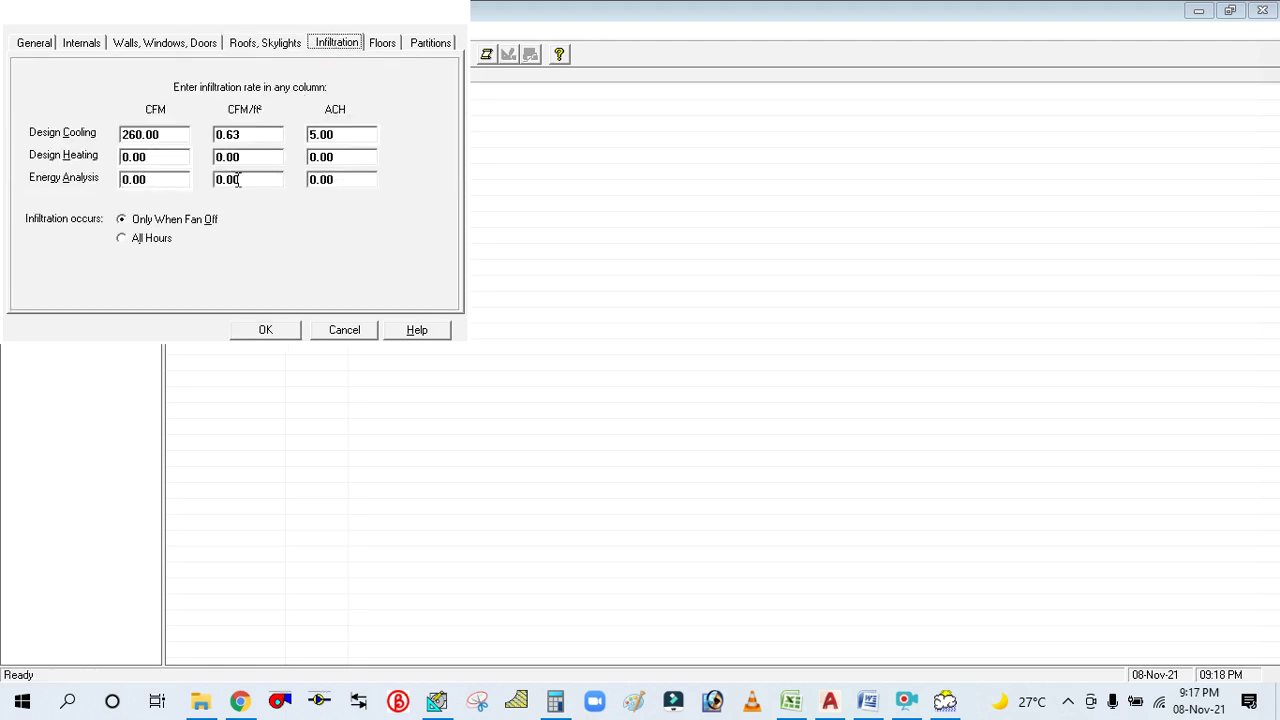
pyautogui.click(384, 43)
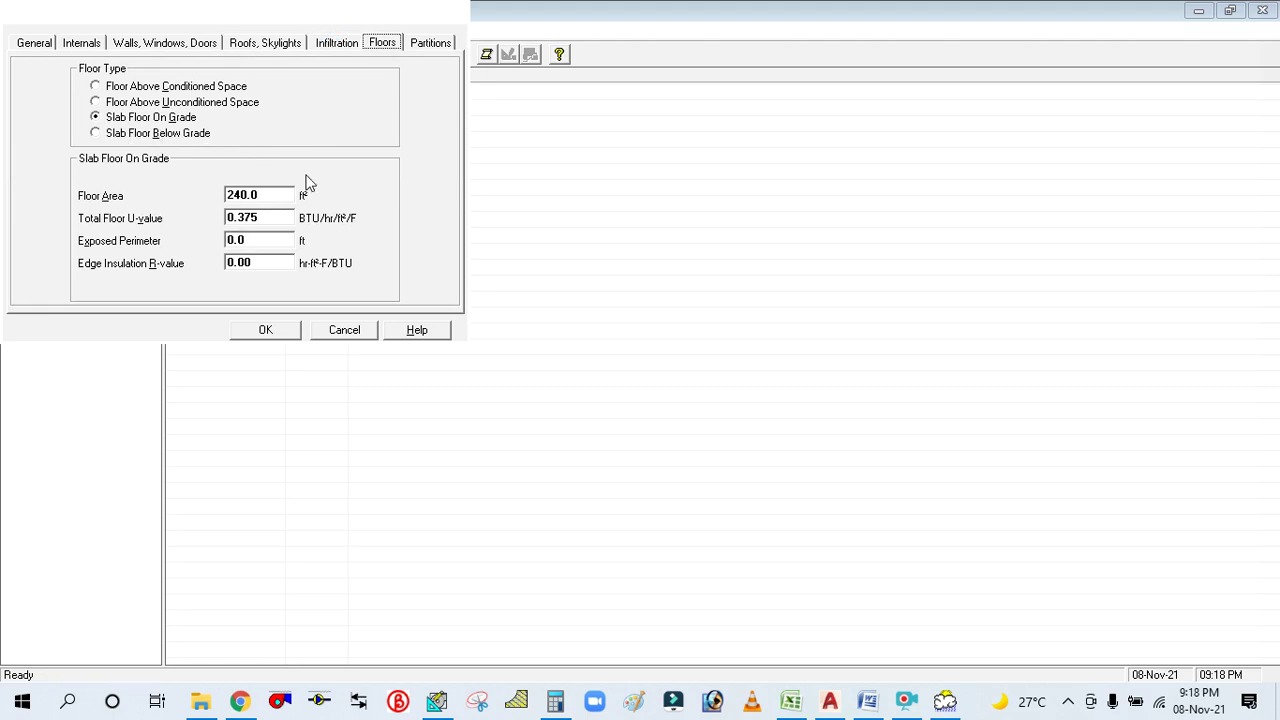
pyautogui.click(428, 44)
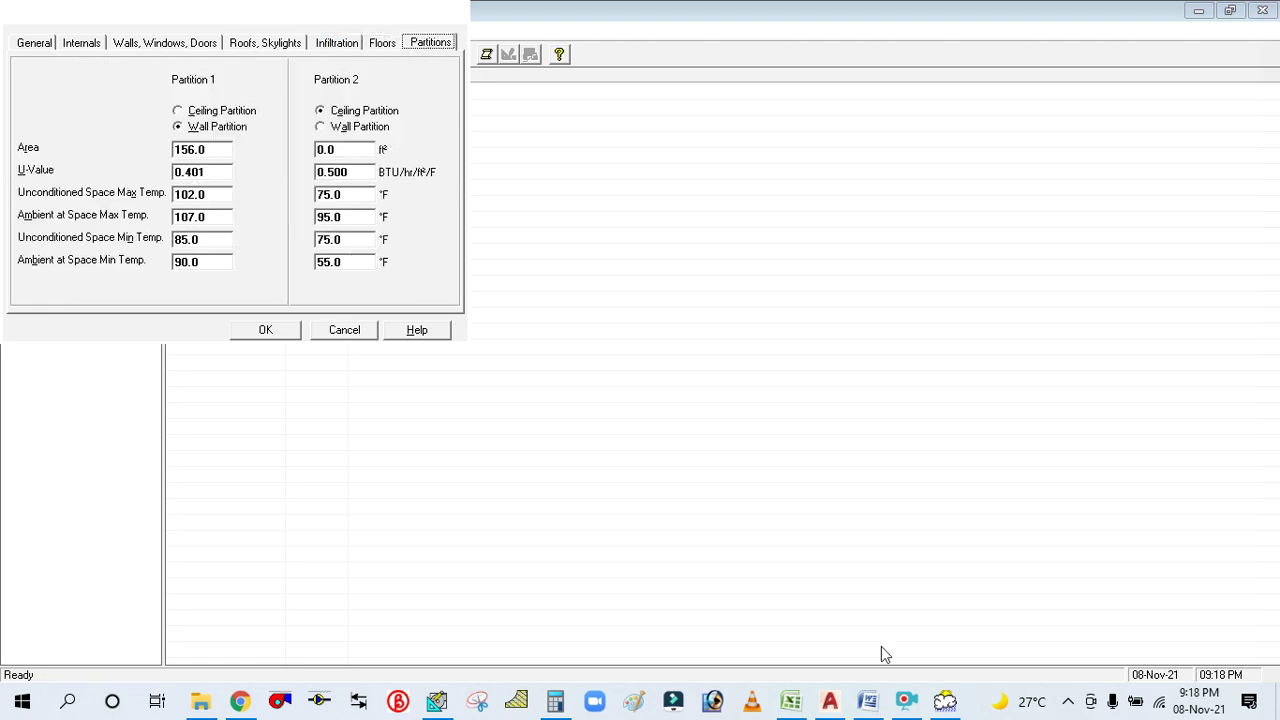
pyautogui.click(830, 701)
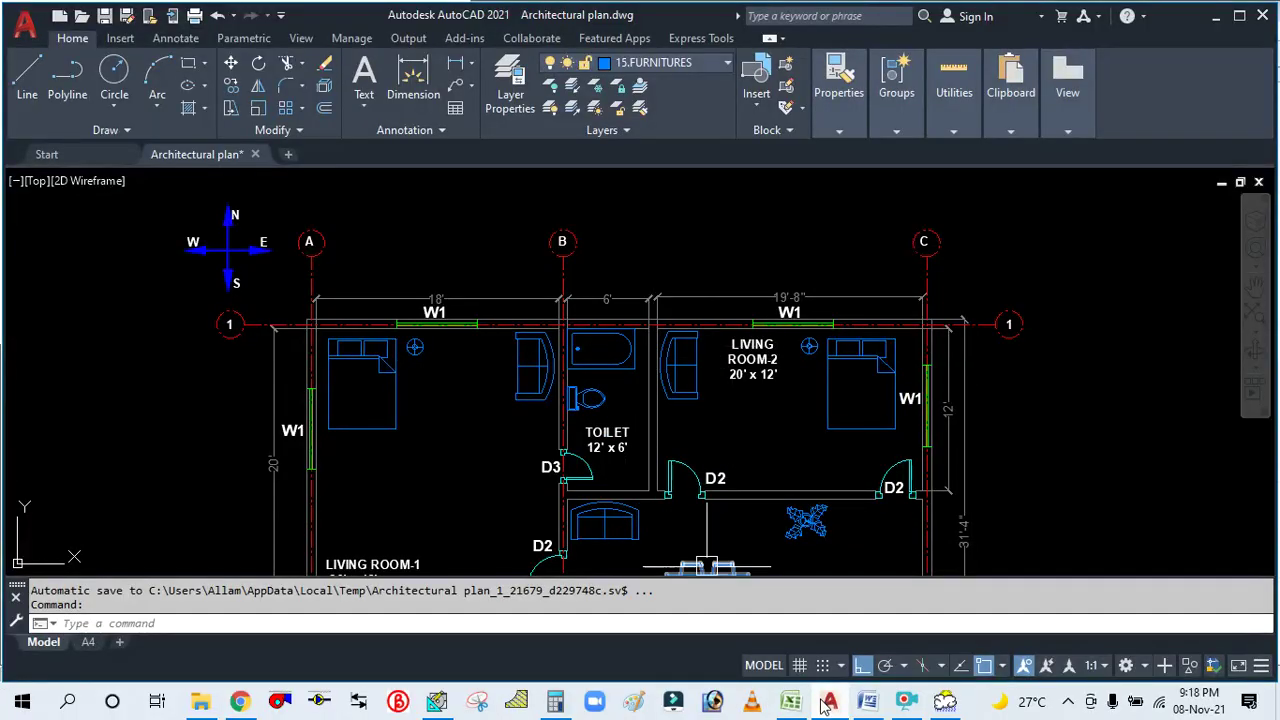
pyautogui.click(826, 702)
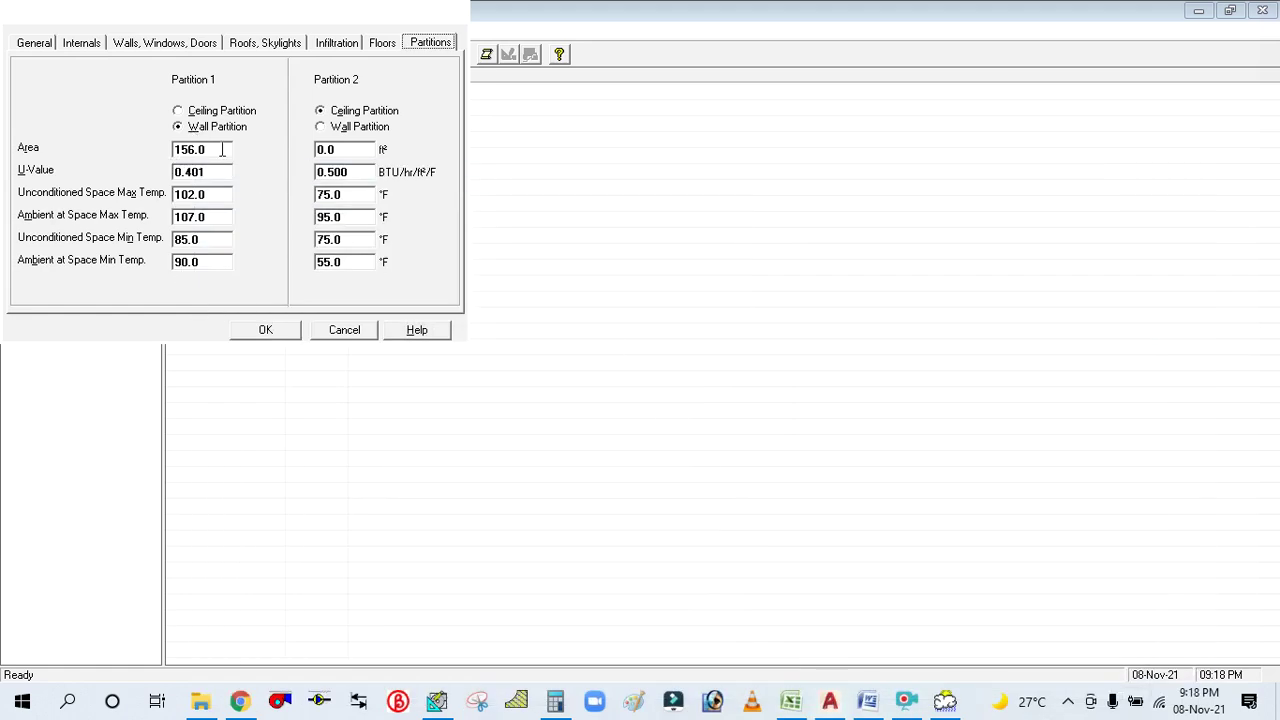
pyautogui.click(264, 333)
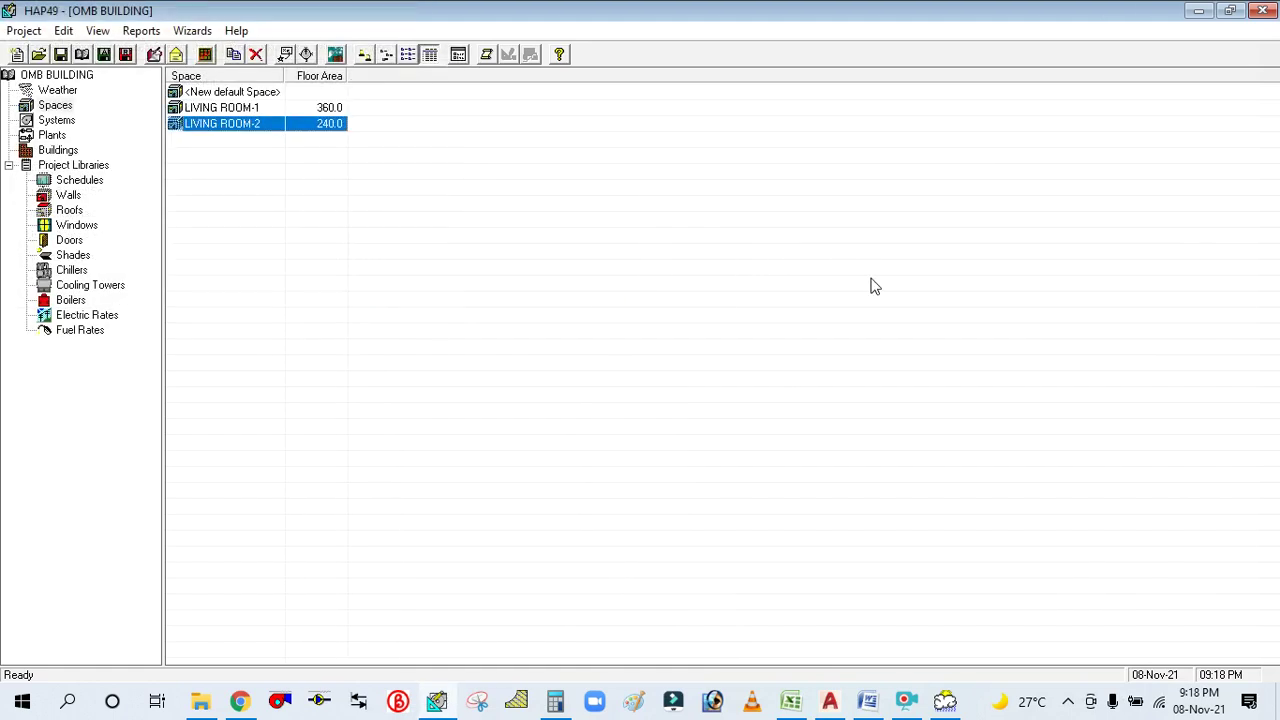
# Examine the dining hall's layout, dimensions, windows and doors on the AutoCAD architectural plan.
pyautogui.click(828, 702)
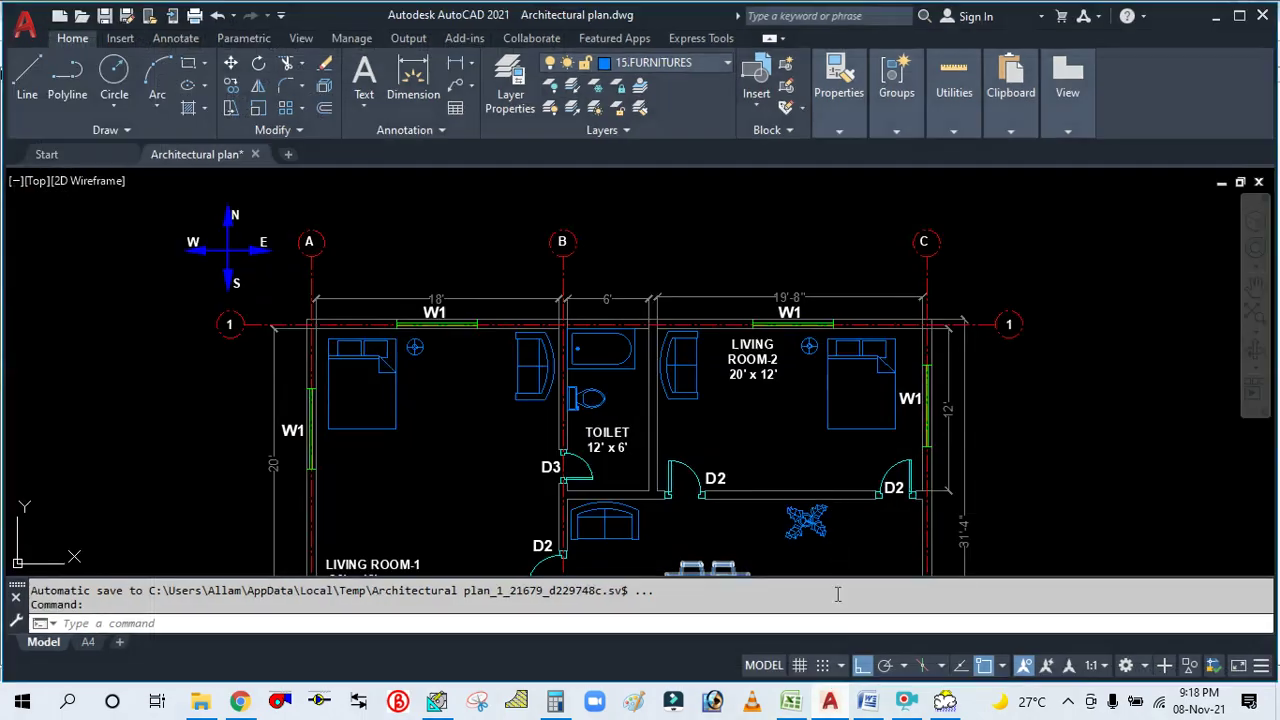
pyautogui.scroll(-2, 709, 421)
pyautogui.scroll(2, 709, 421)
pyautogui.scroll(1, 709, 421)
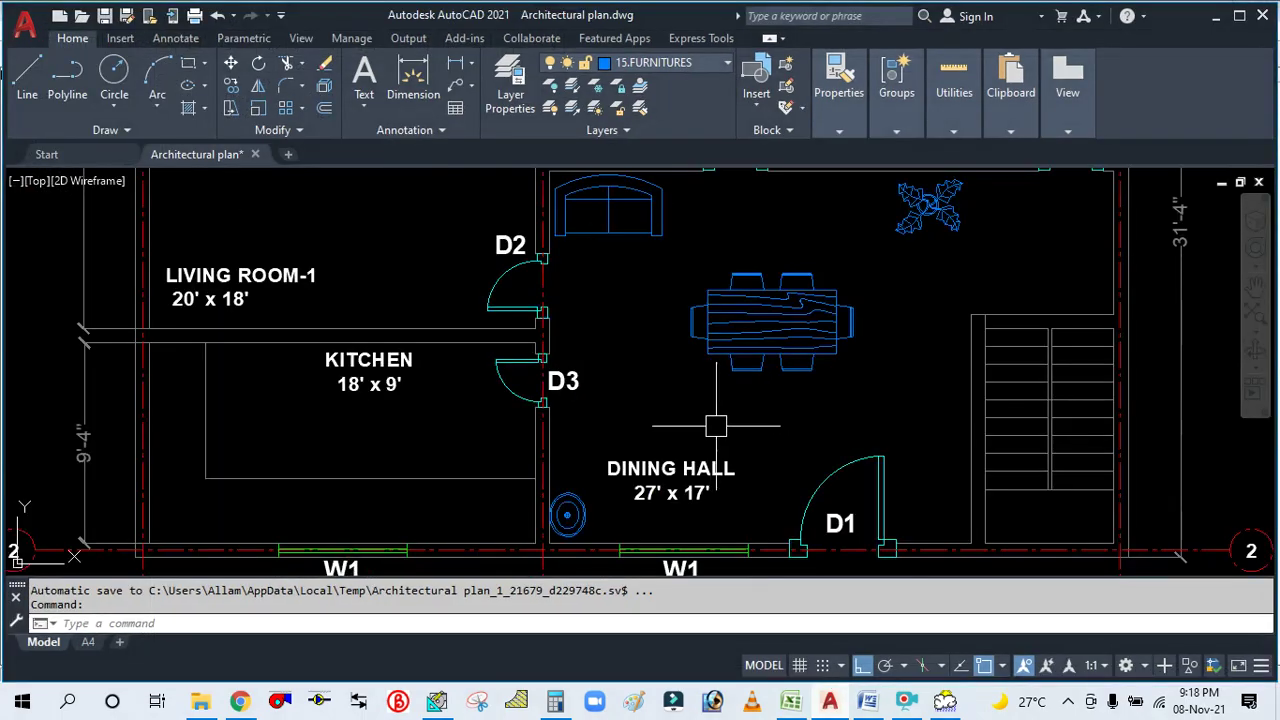
pyautogui.scroll(-1, 600, 400)
pyautogui.scroll(1, 699, 394)
pyautogui.moveTo(699, 394); pyautogui.dragTo(707, 414)
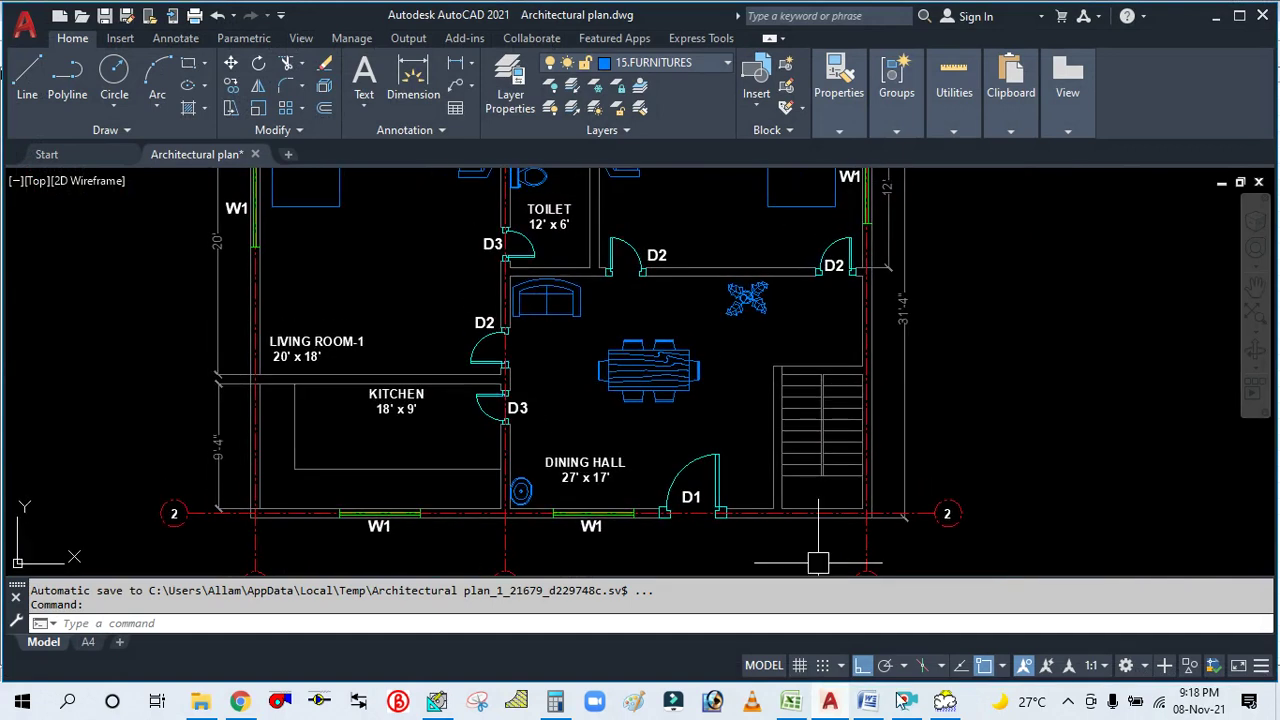
pyautogui.click(833, 703)
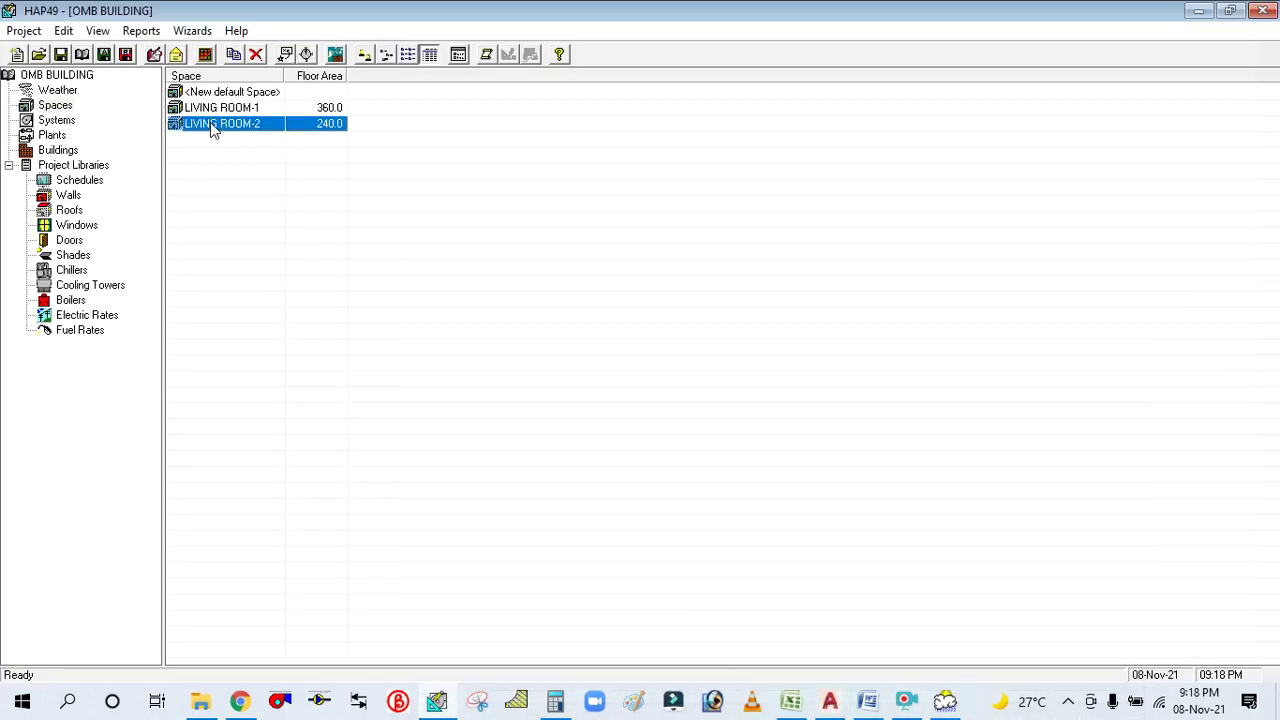
# Duplicate the LIVING ROOM-2 space and name the copy DINING.
pyautogui.rightClick(212, 130)
pyautogui.click(250, 140)
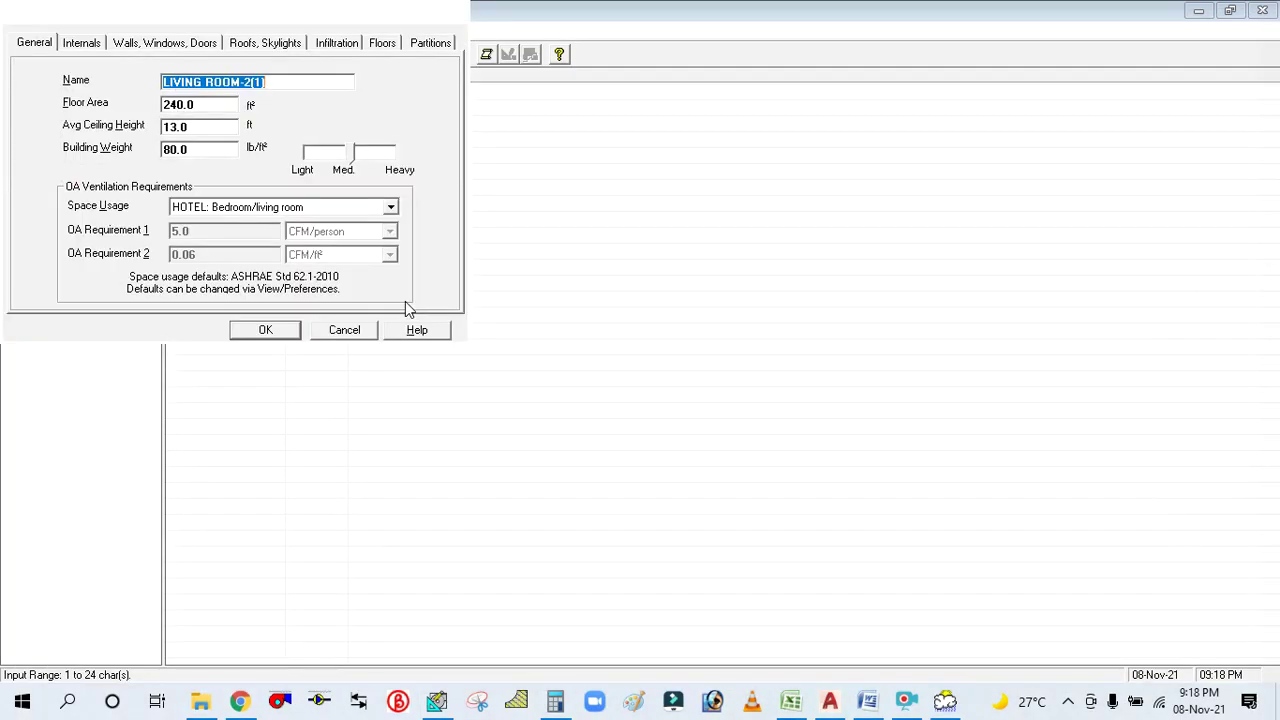
pyautogui.write('DINING')
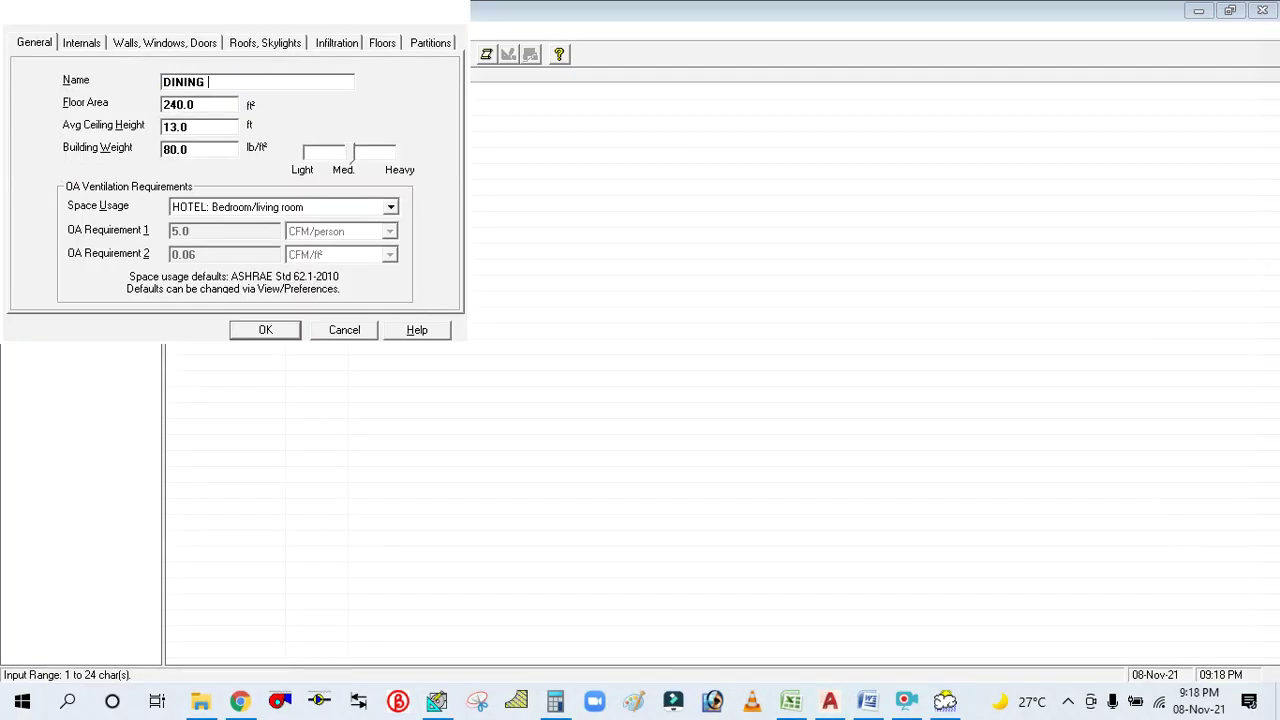
pyautogui.press('Tab')
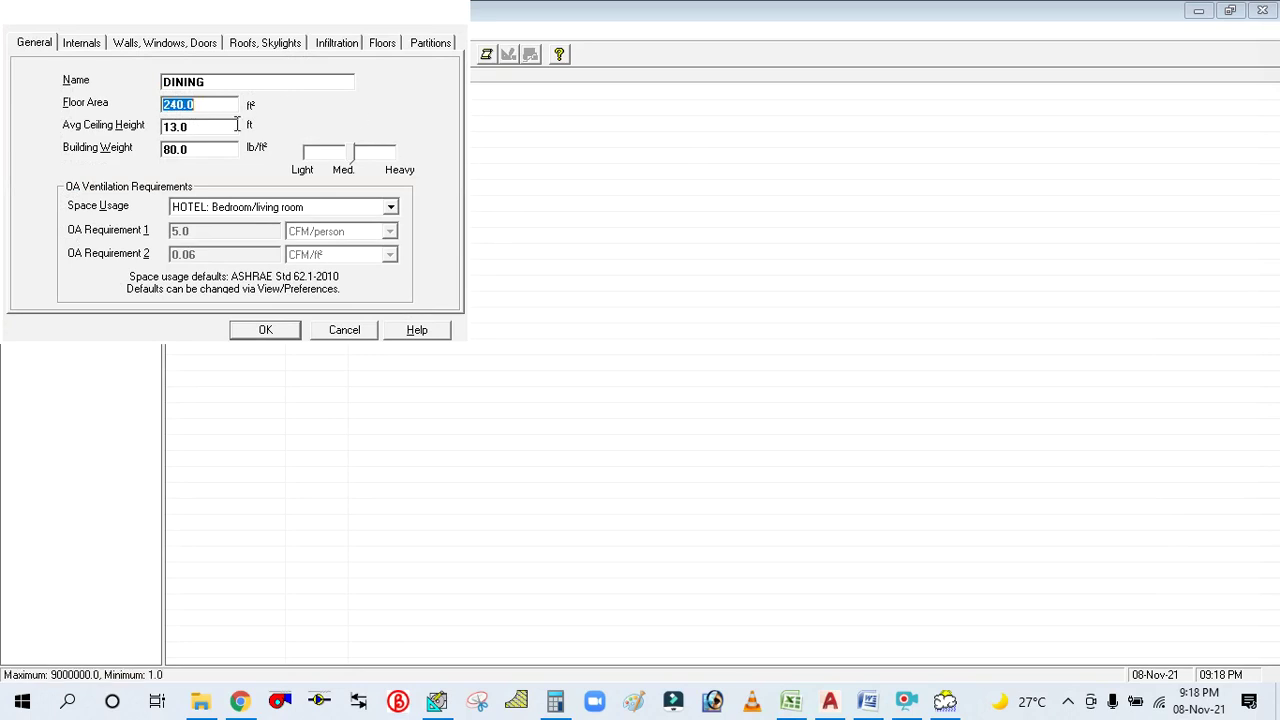
# Check the dining hall's dimensions on the AutoCAD plan and compute 27 × 17 in Calculator for its floor area.
pyautogui.click(829, 700)
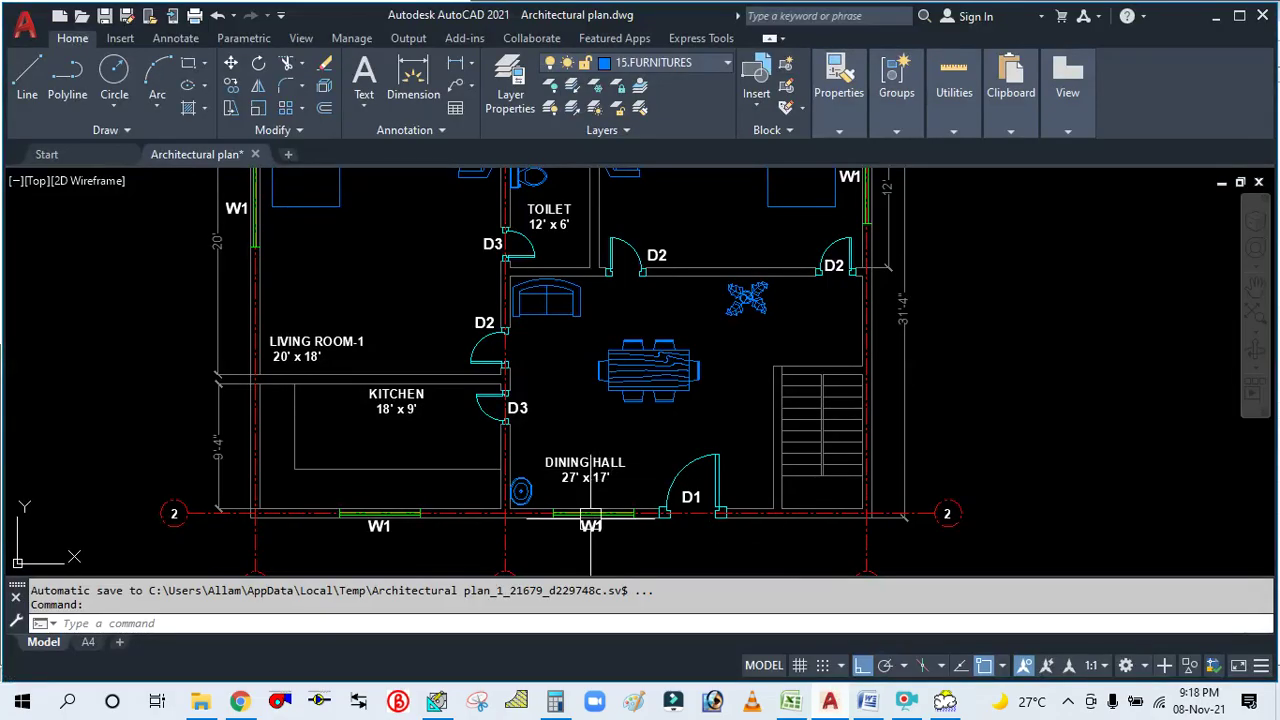
pyautogui.click(835, 705)
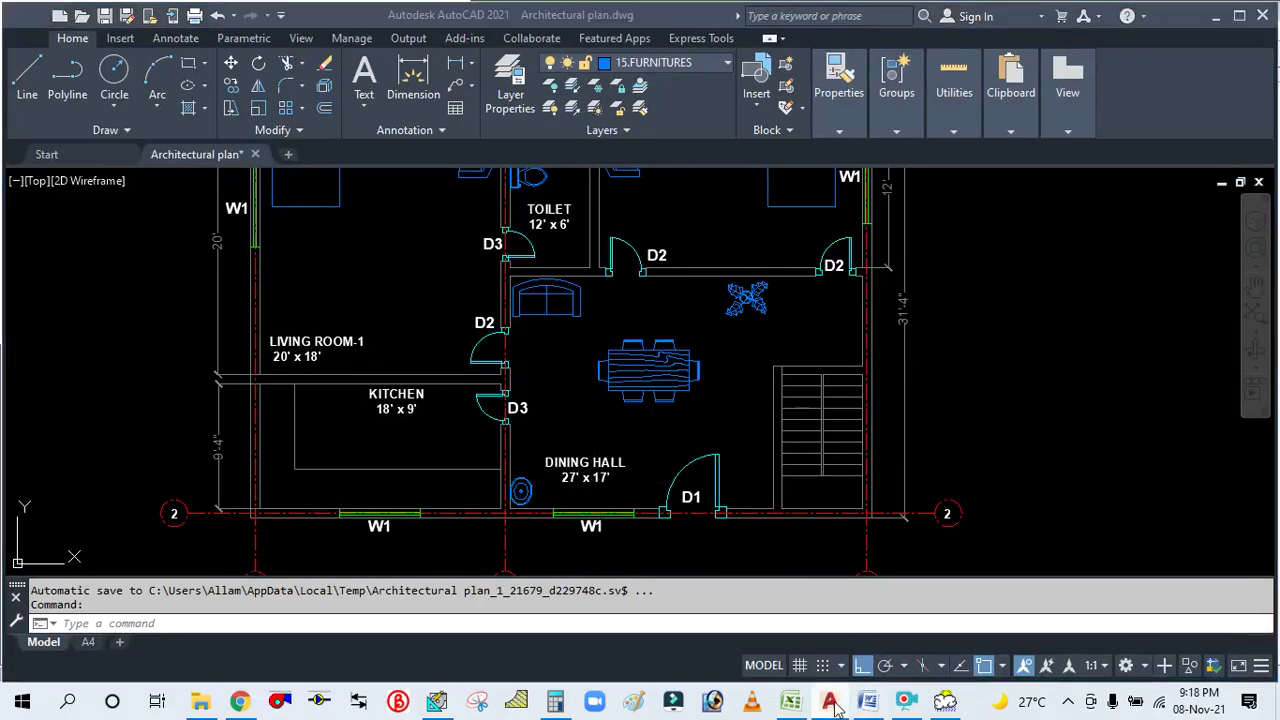
pyautogui.click(555, 700)
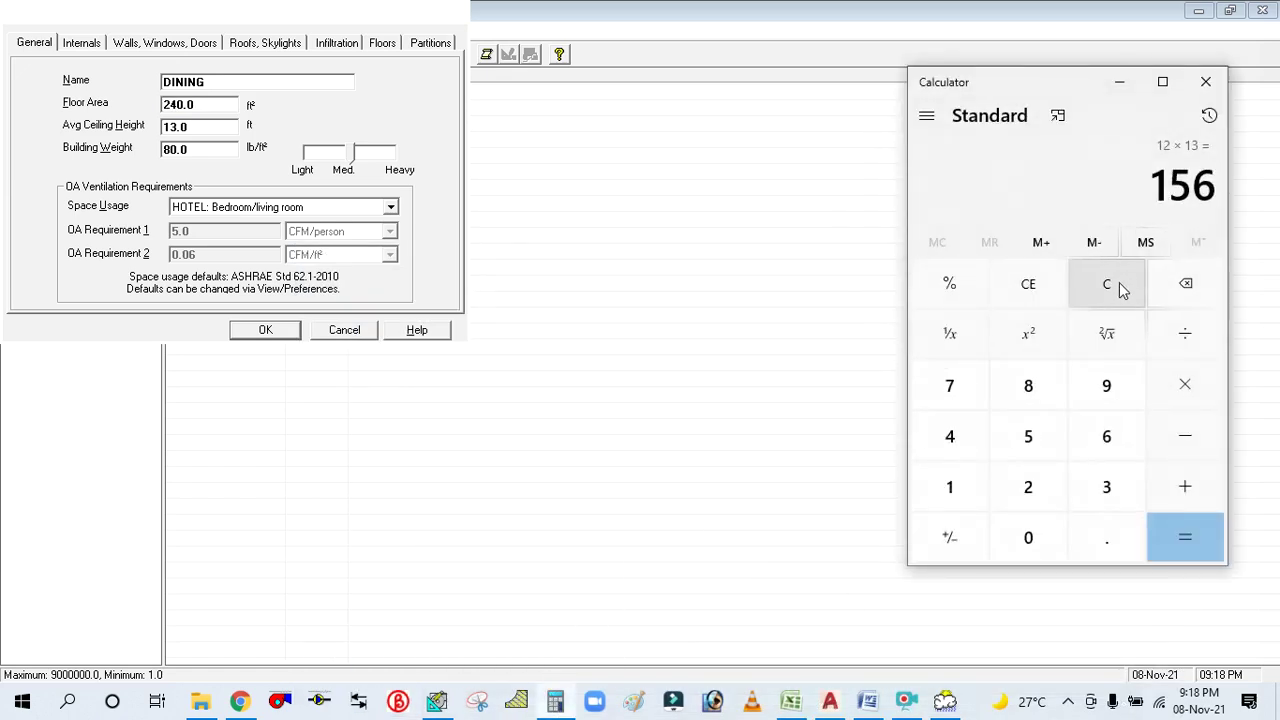
pyautogui.click(1112, 286)
pyautogui.click(1005, 495)
pyautogui.click(950, 392)
pyautogui.click(1160, 385)
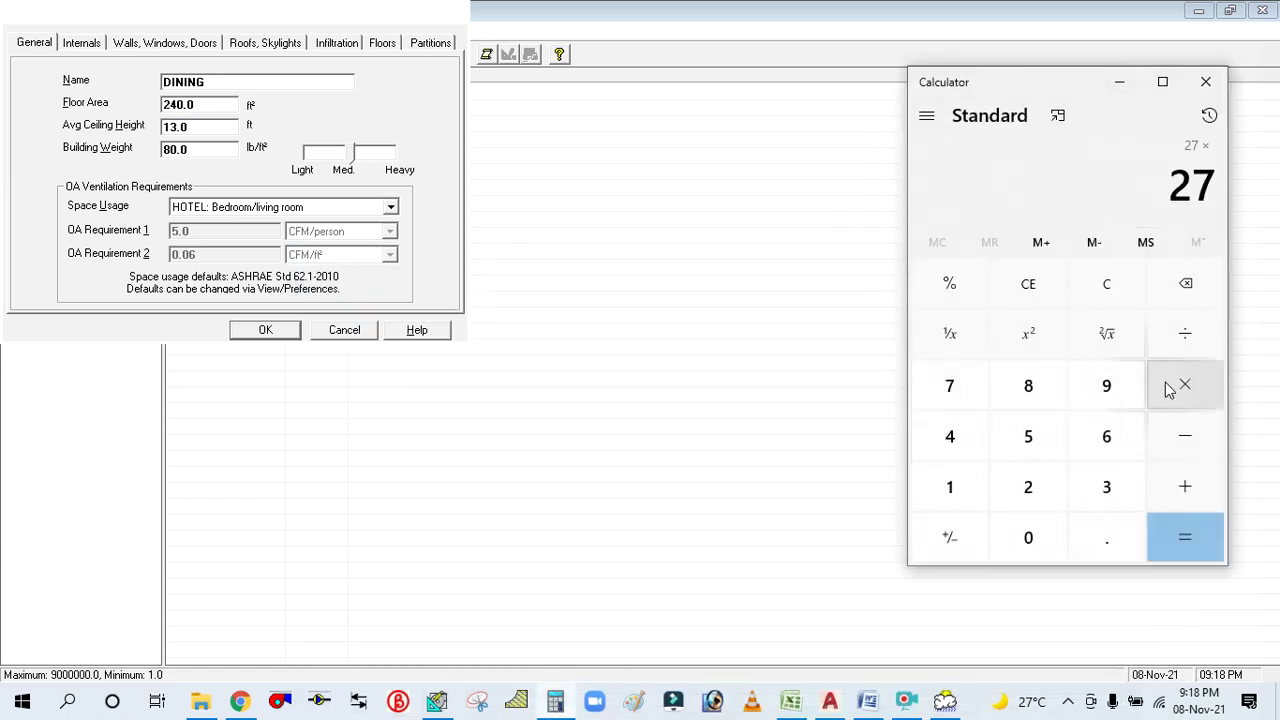
pyautogui.click(963, 478)
pyautogui.click(958, 395)
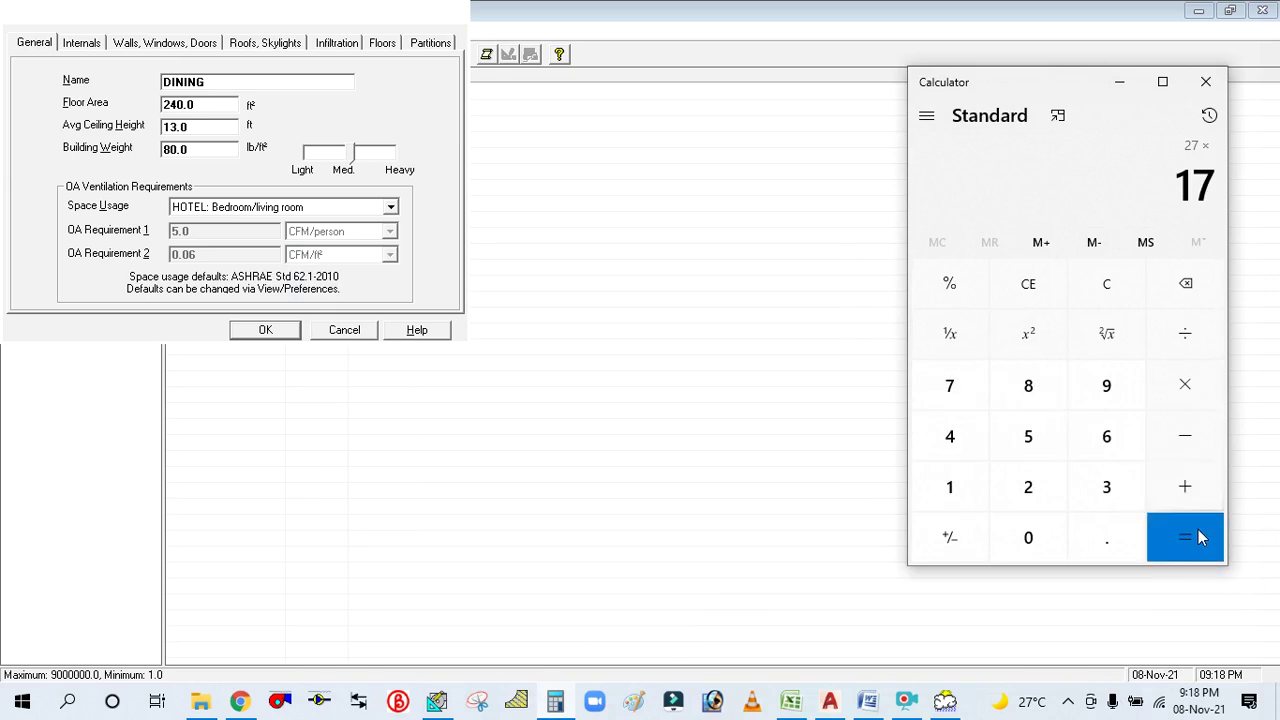
pyautogui.click(1198, 529)
# Set the DINING space's floor area to 459 ft².
pyautogui.click(634, 314)
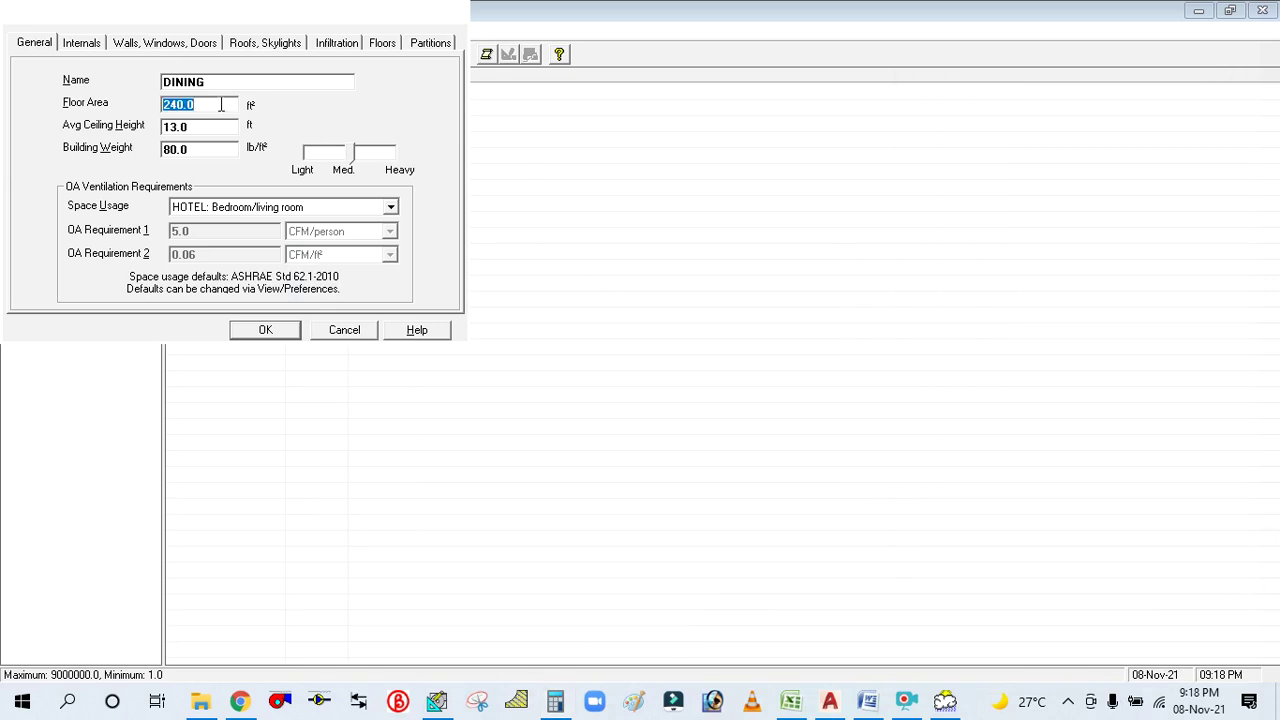
pyautogui.moveTo(221, 104); pyautogui.dragTo(153, 104)
pyautogui.write('459')
pyautogui.click(211, 127)
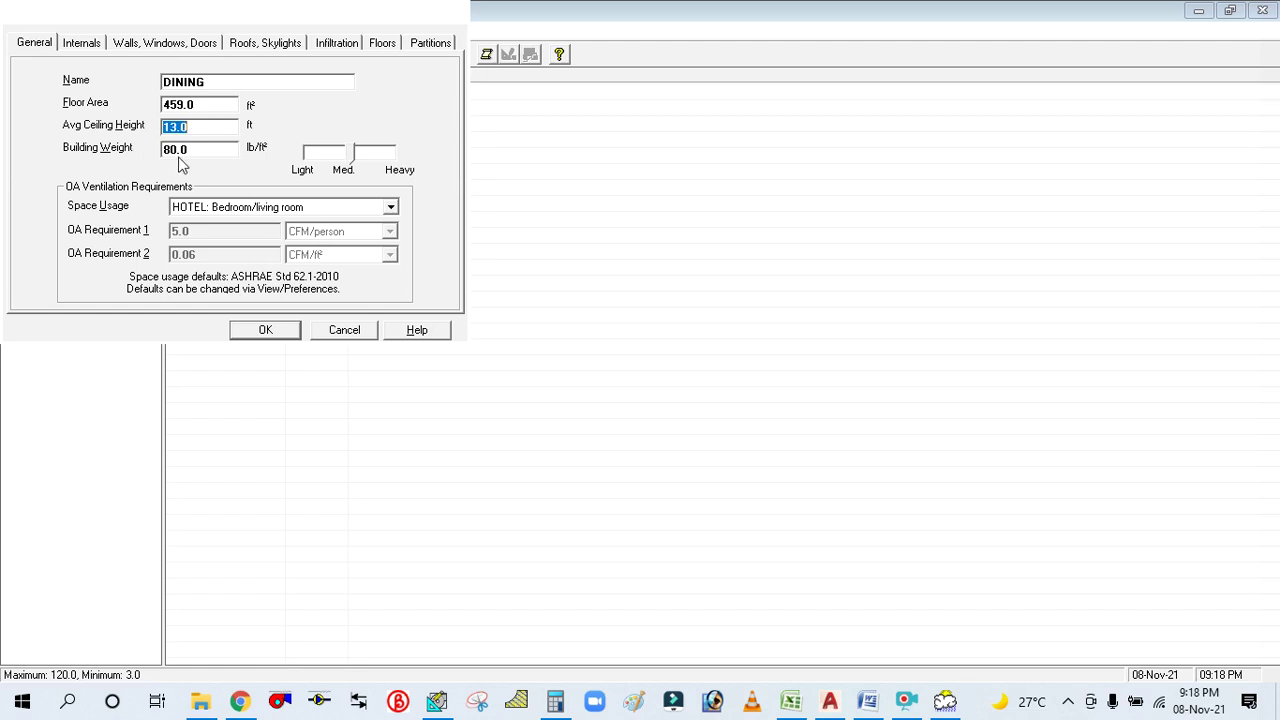
# Set the DINING space's usage to FOOD SERVICE: Restaurant dining room for its outdoor air ventilation requirements.
pyautogui.click(297, 211)
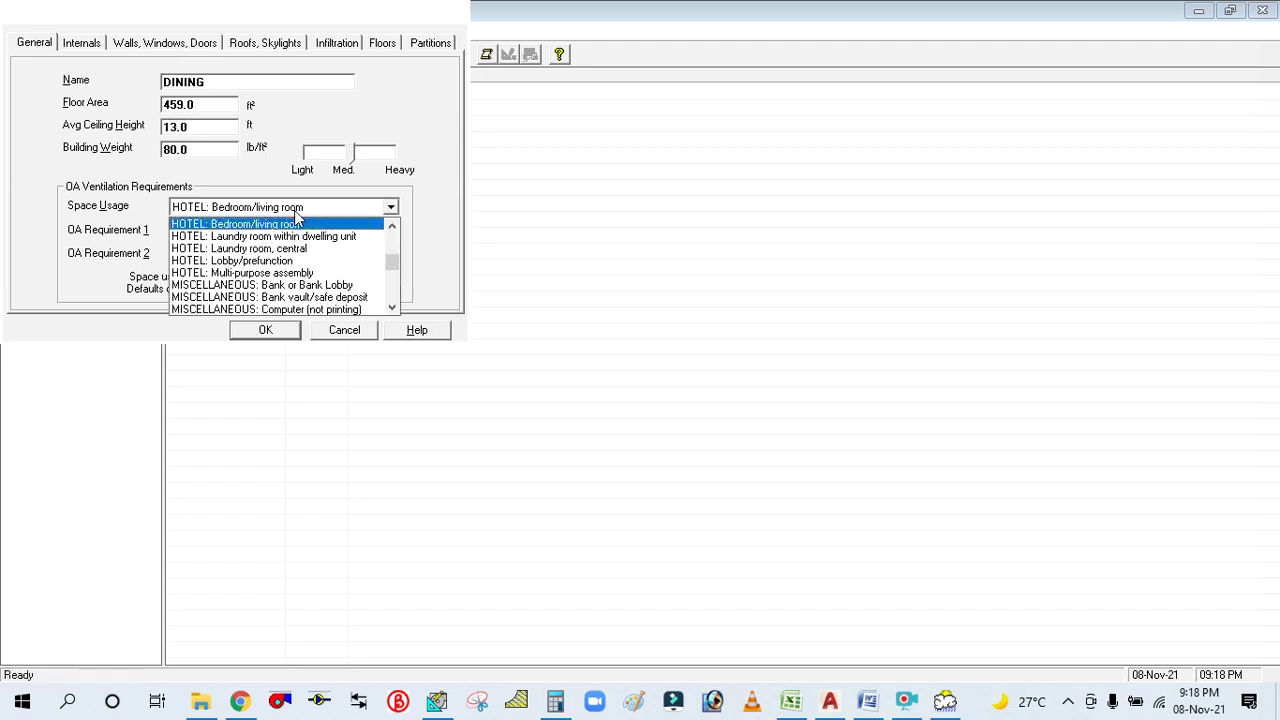
pyautogui.click(296, 212)
pyautogui.click(296, 214)
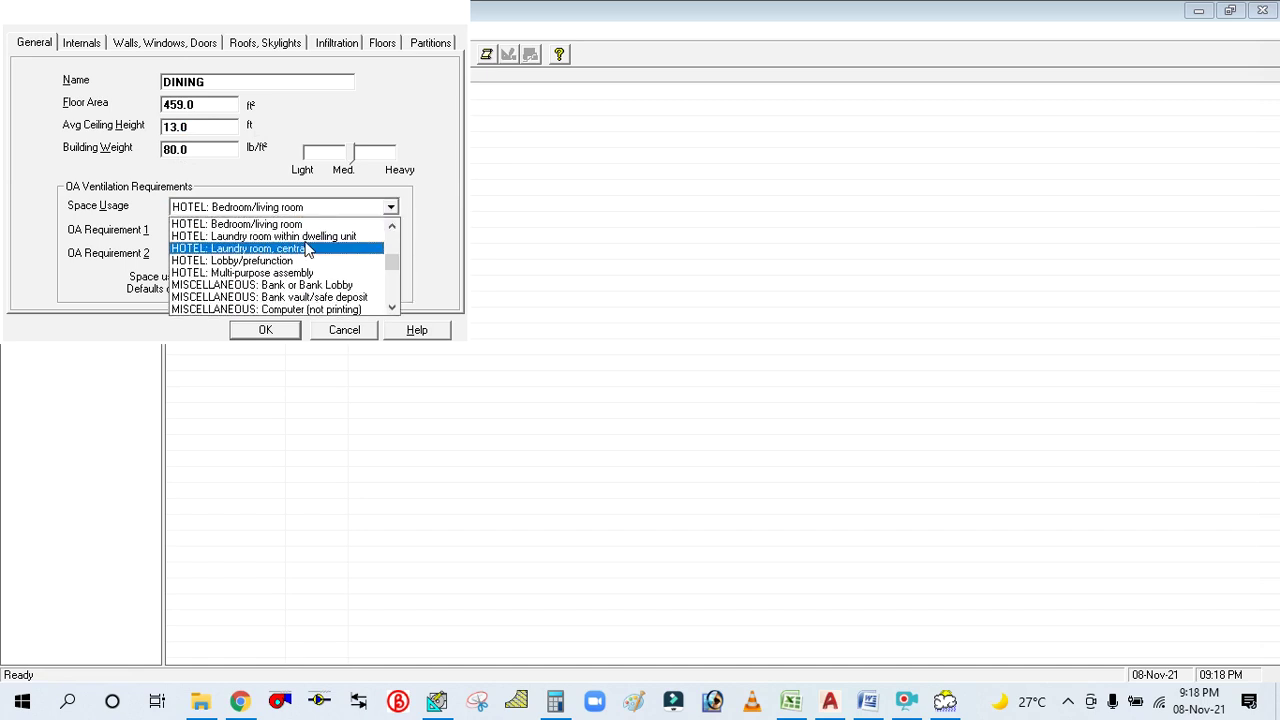
pyautogui.scroll(-2, 303, 270)
pyautogui.scroll(4, 304, 290)
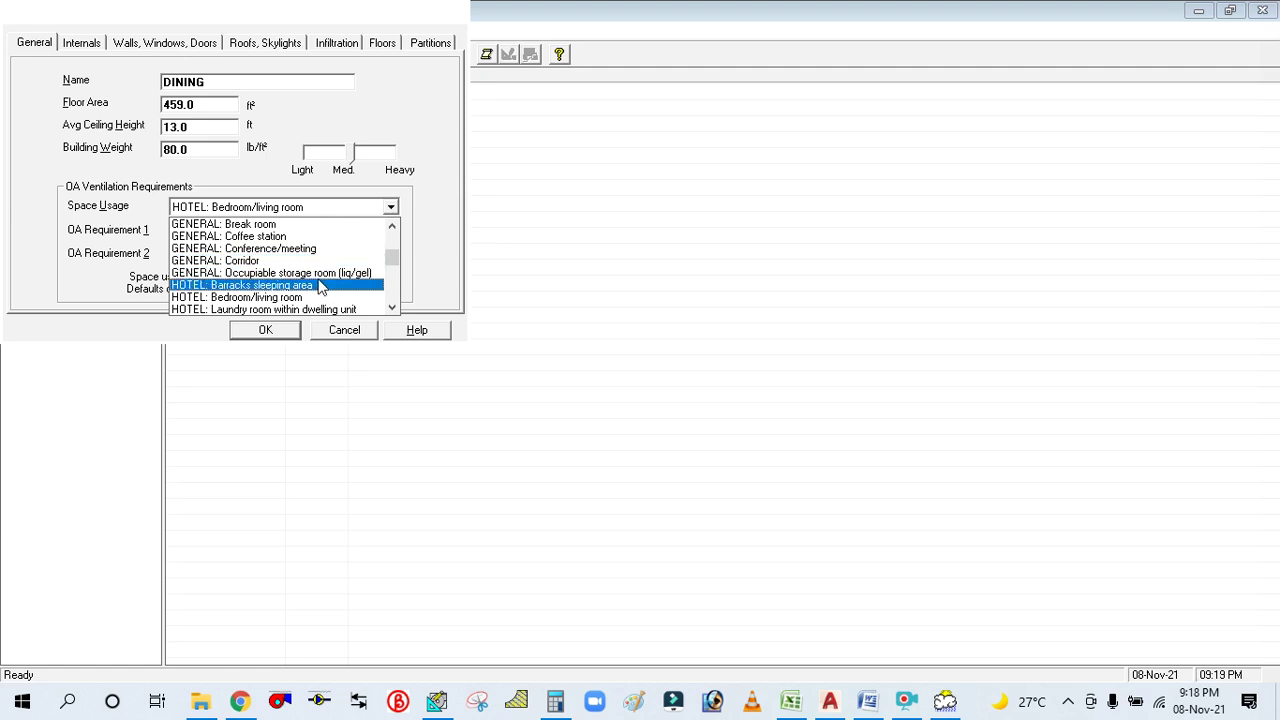
pyautogui.scroll(-1, 322, 287)
pyautogui.scroll(-1, 325, 252)
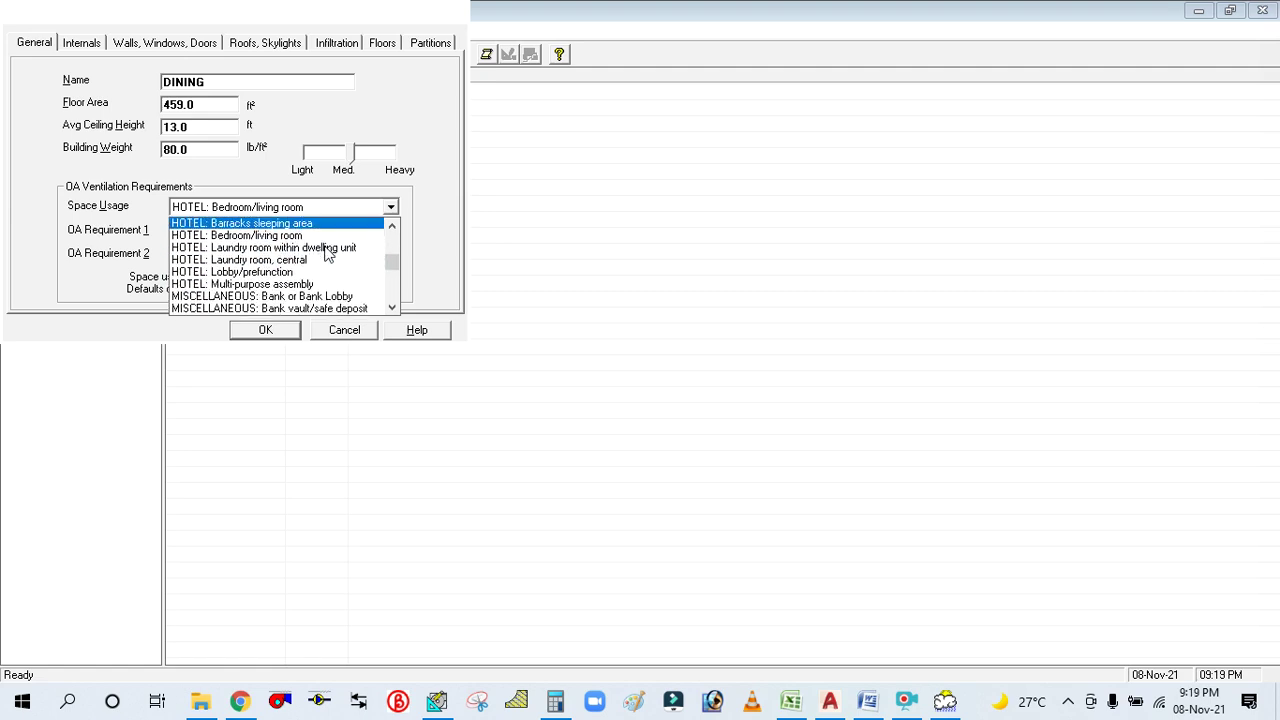
pyautogui.scroll(-1, 333, 288)
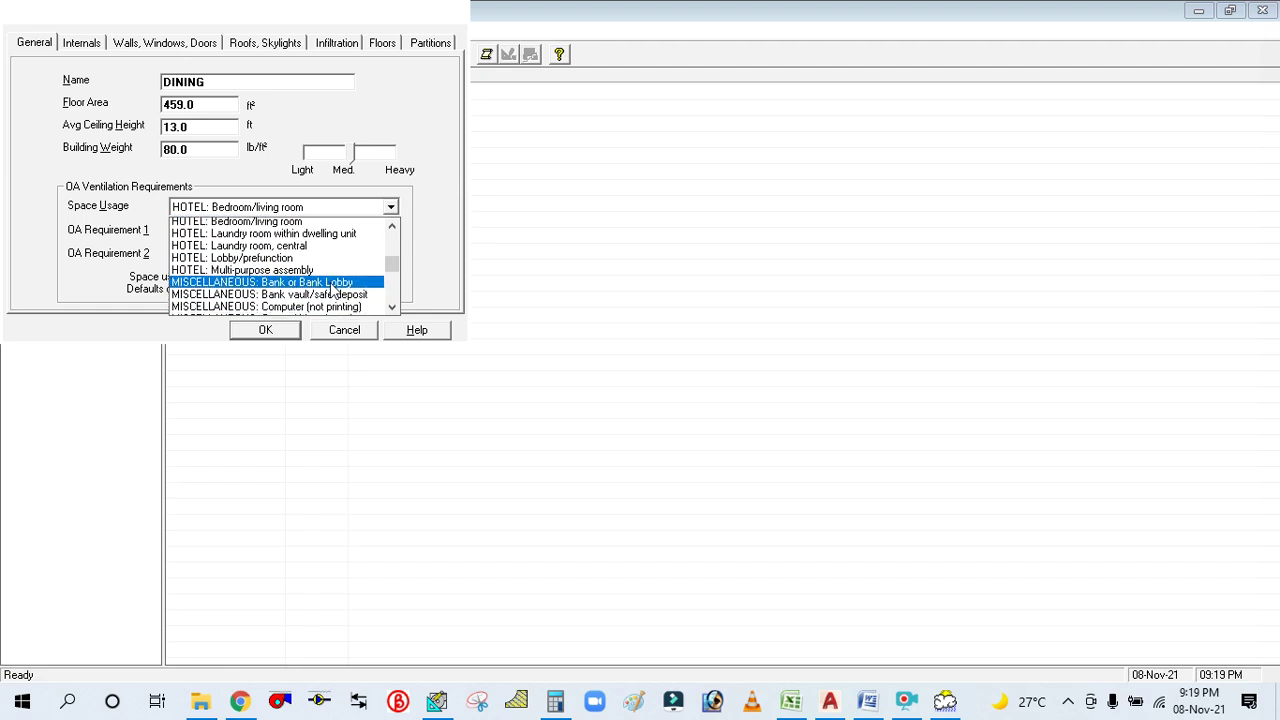
pyautogui.scroll(-1, 333, 295)
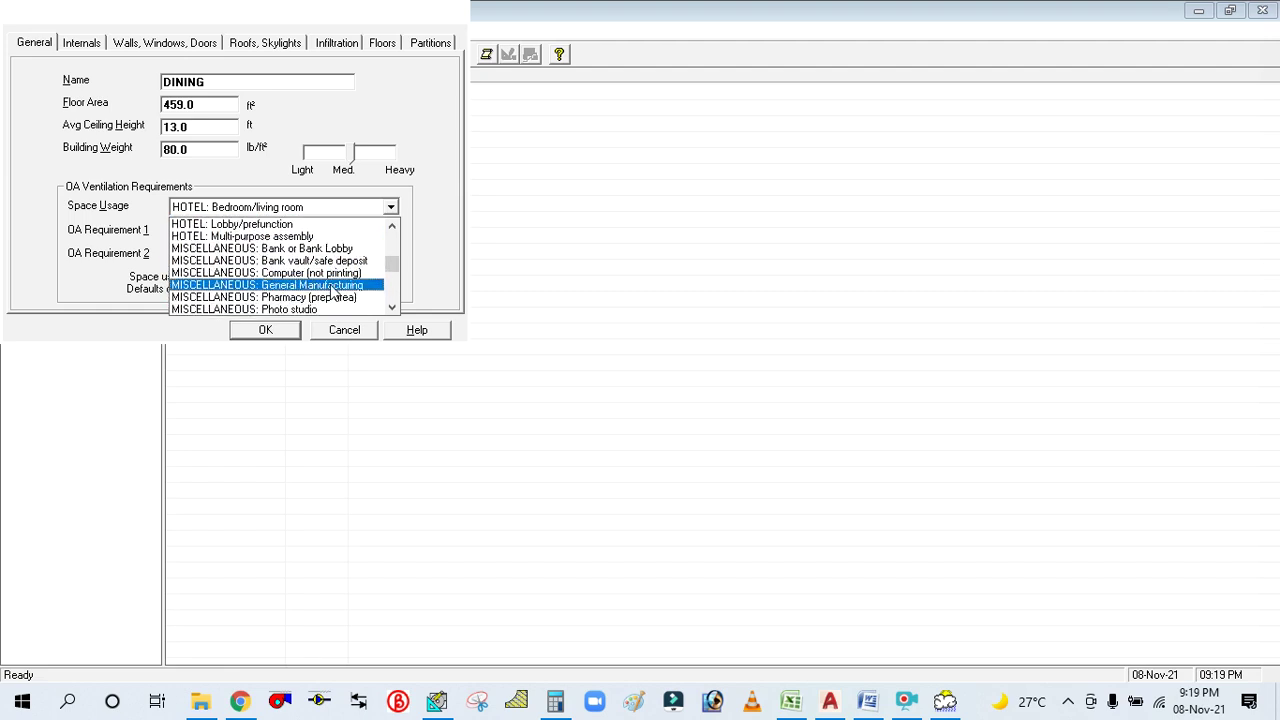
pyautogui.scroll(3, 326, 288)
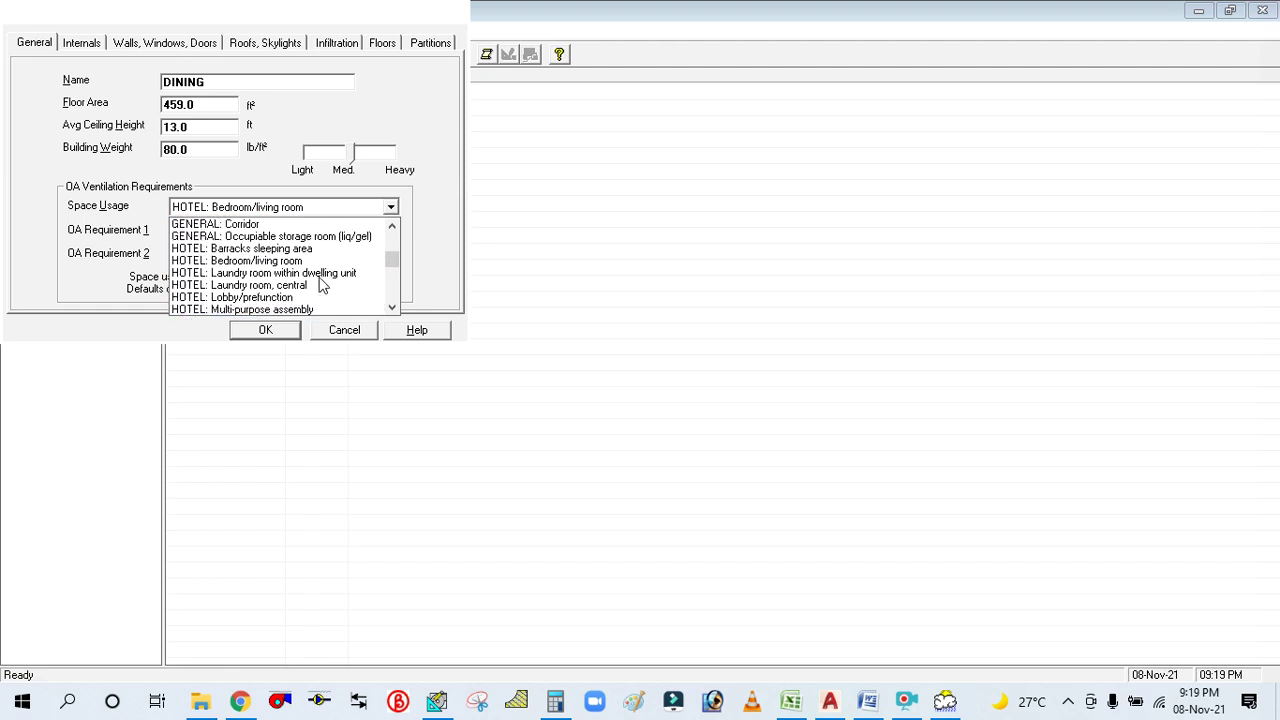
pyautogui.scroll(3, 321, 283)
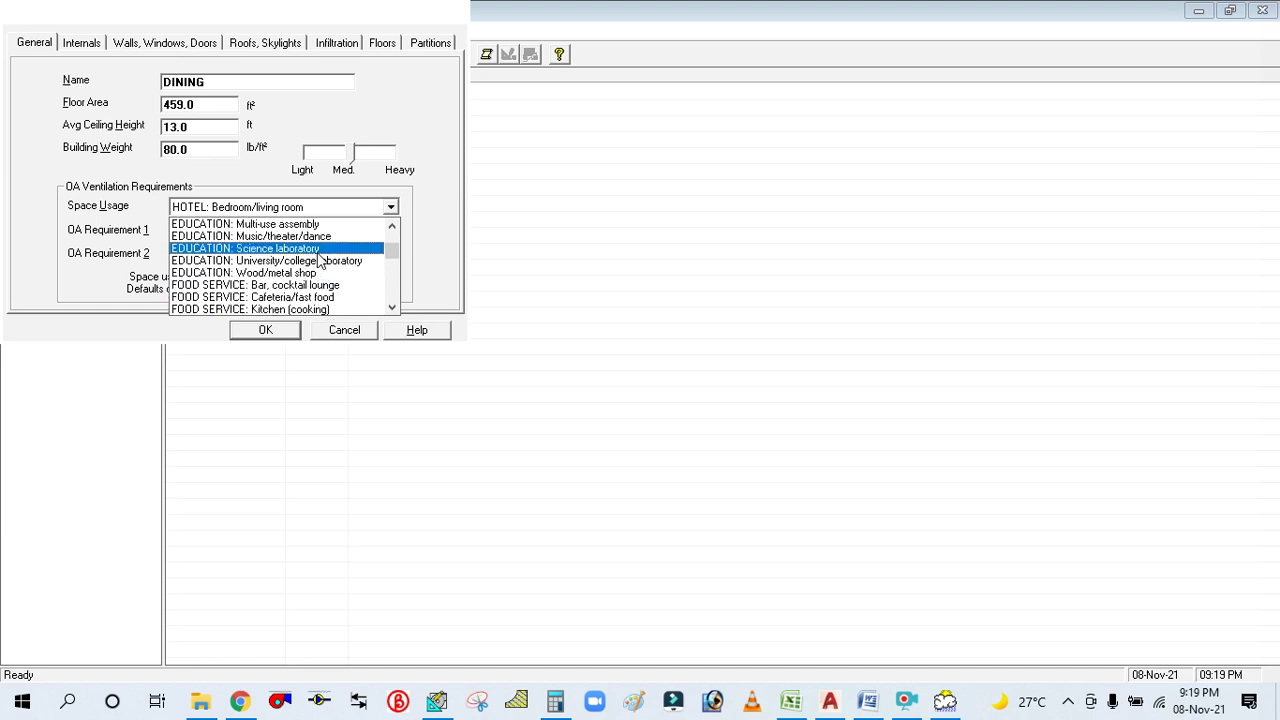
pyautogui.scroll(2, 320, 250)
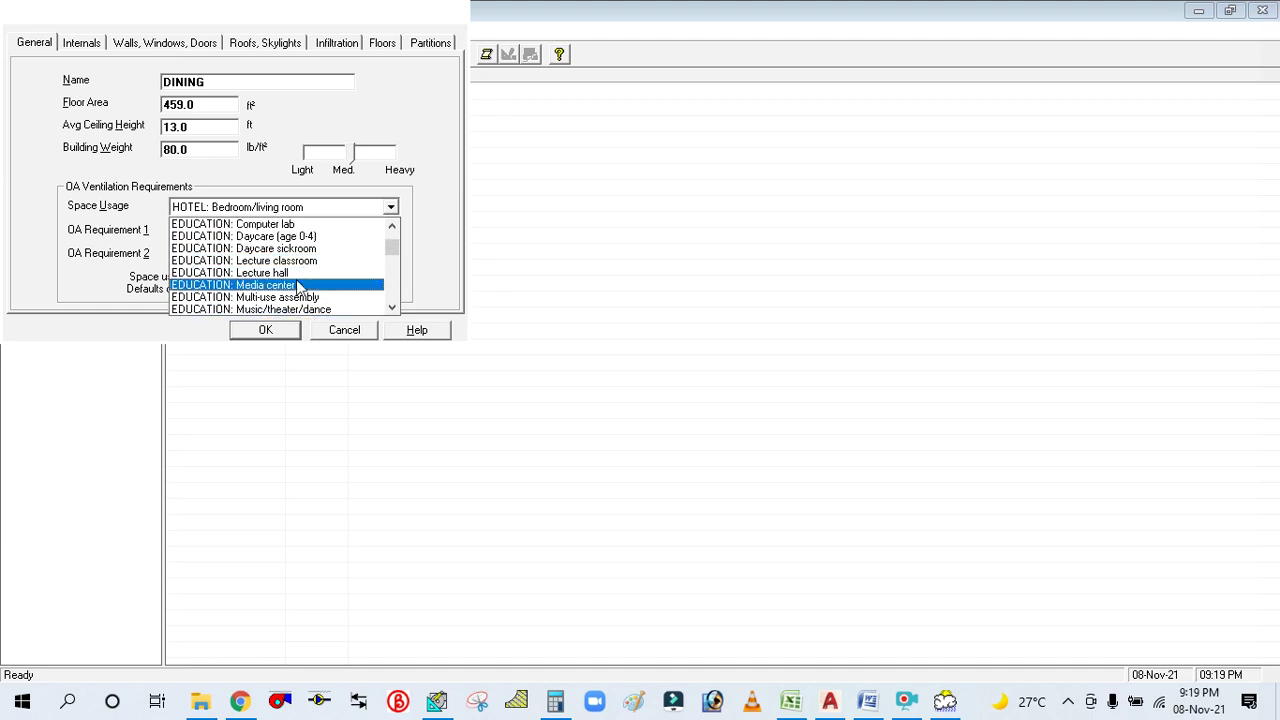
pyautogui.scroll(3, 305, 259)
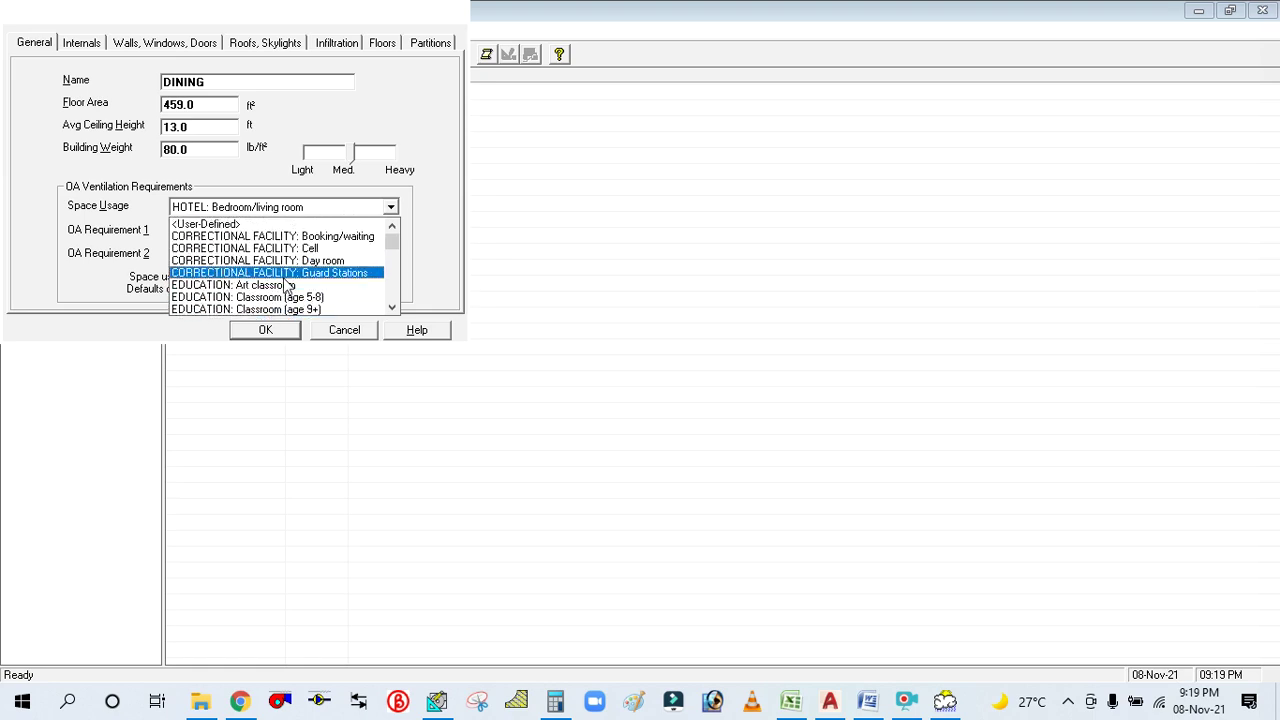
pyautogui.scroll(-3, 291, 274)
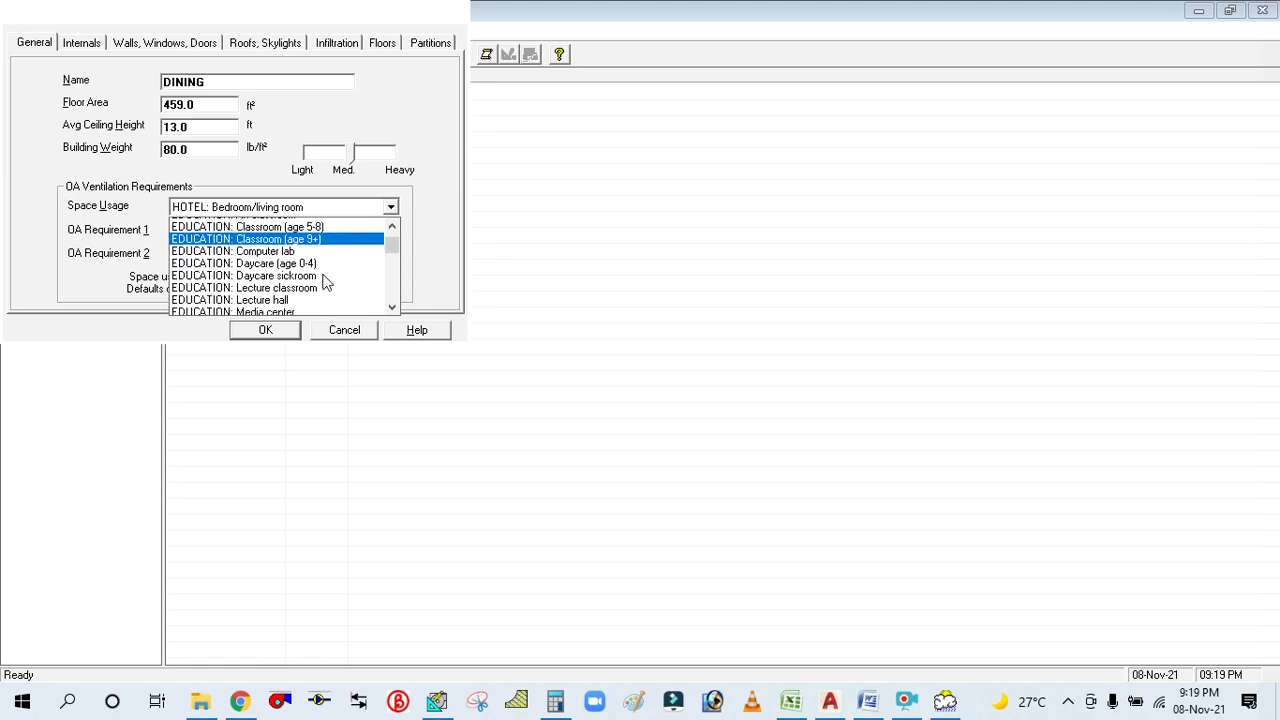
pyautogui.scroll(-5, 325, 283)
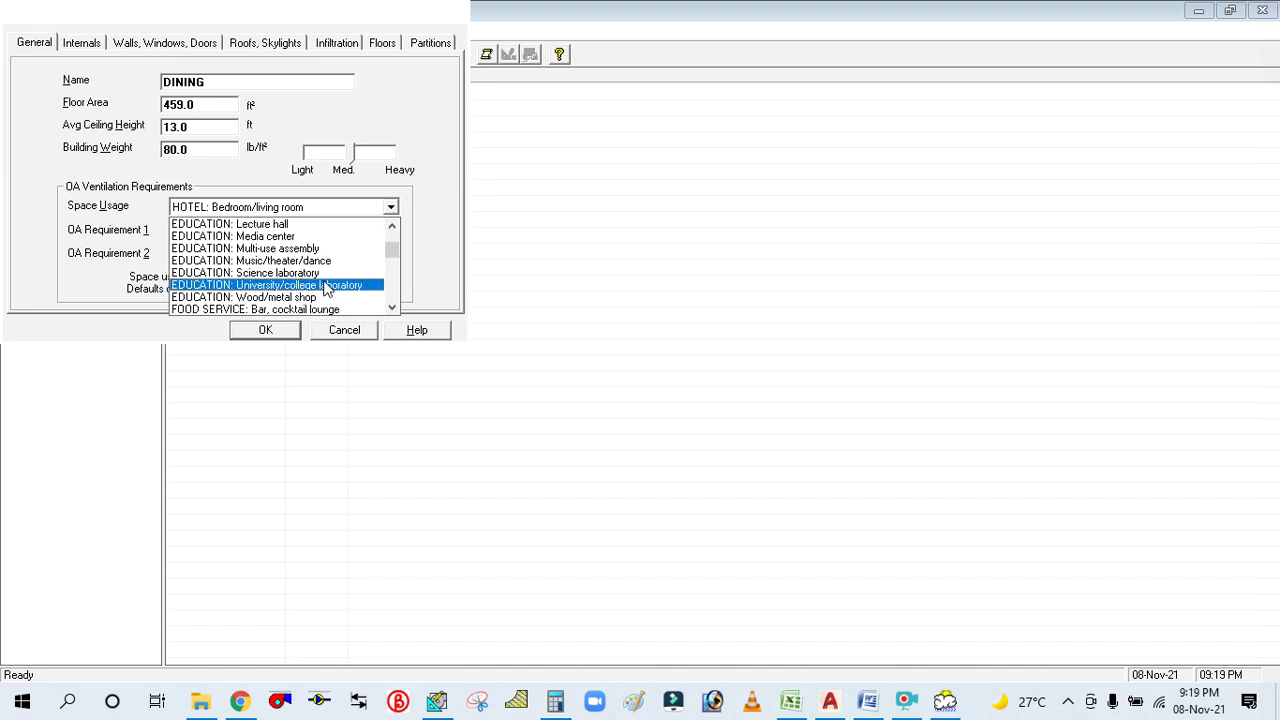
pyautogui.scroll(-3, 330, 276)
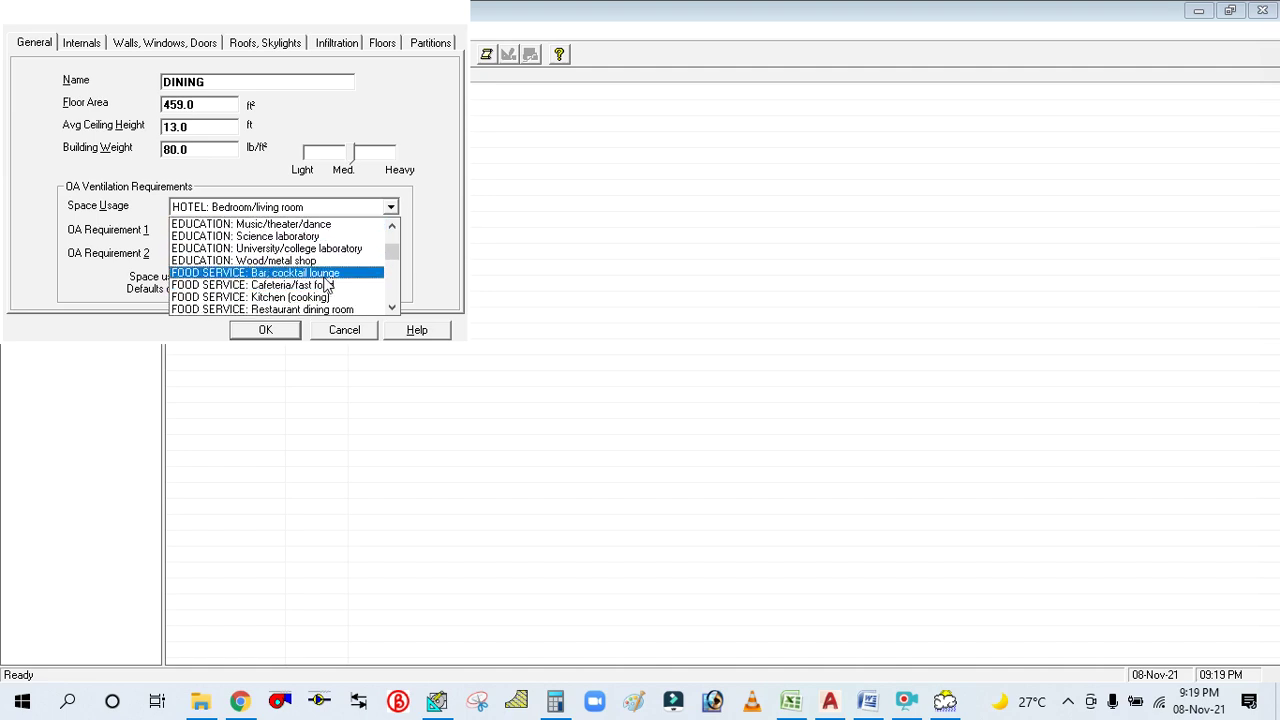
pyautogui.scroll(-3, 330, 280)
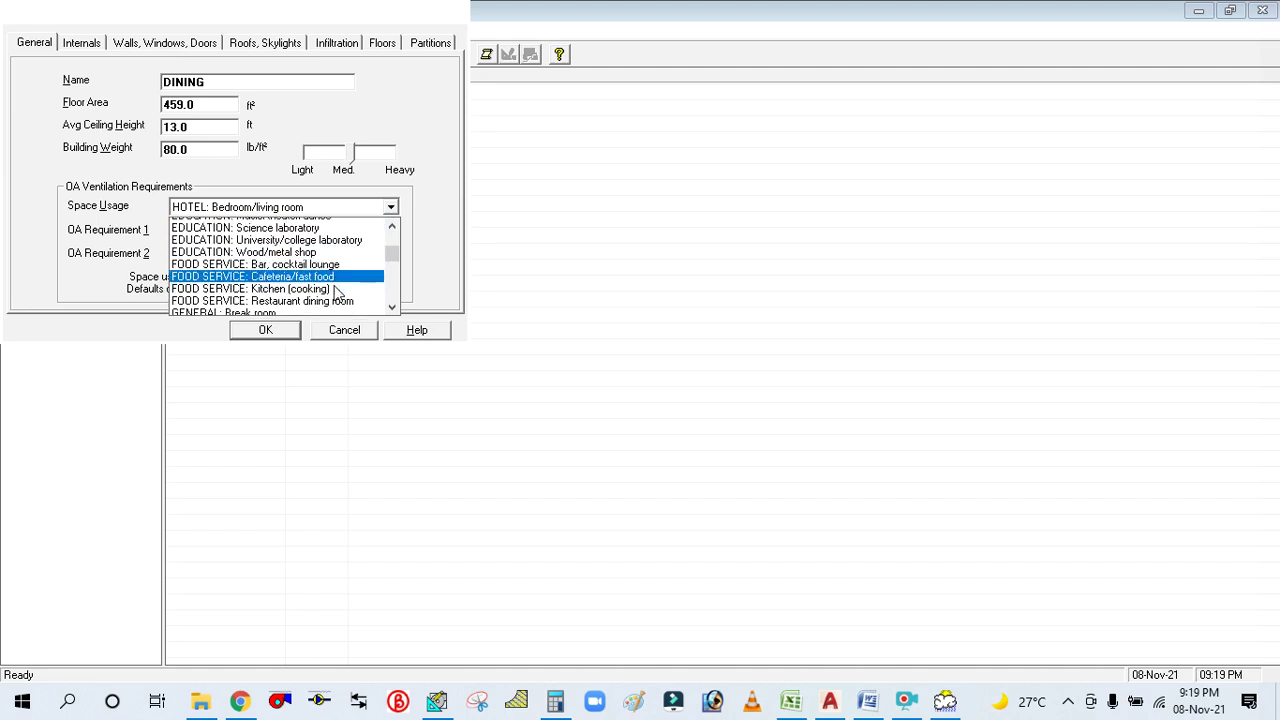
pyautogui.click(325, 273)
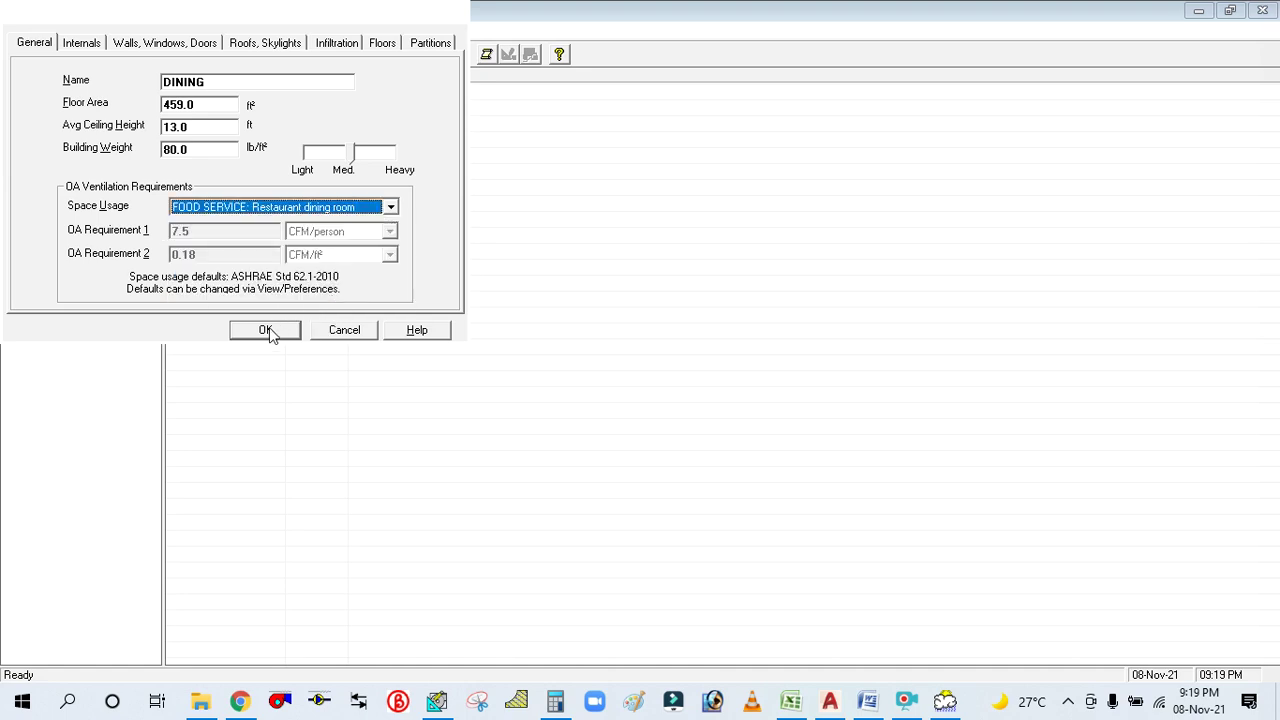
pyautogui.click(183, 43)
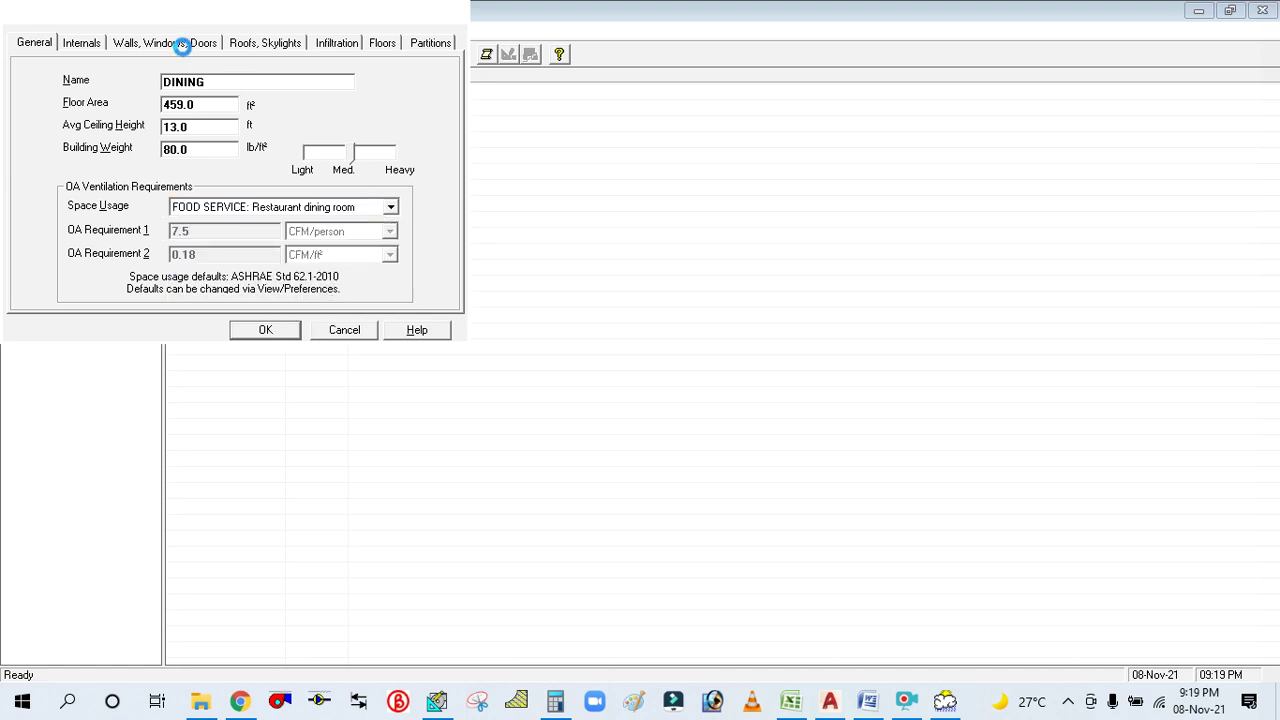
pyautogui.click(85, 43)
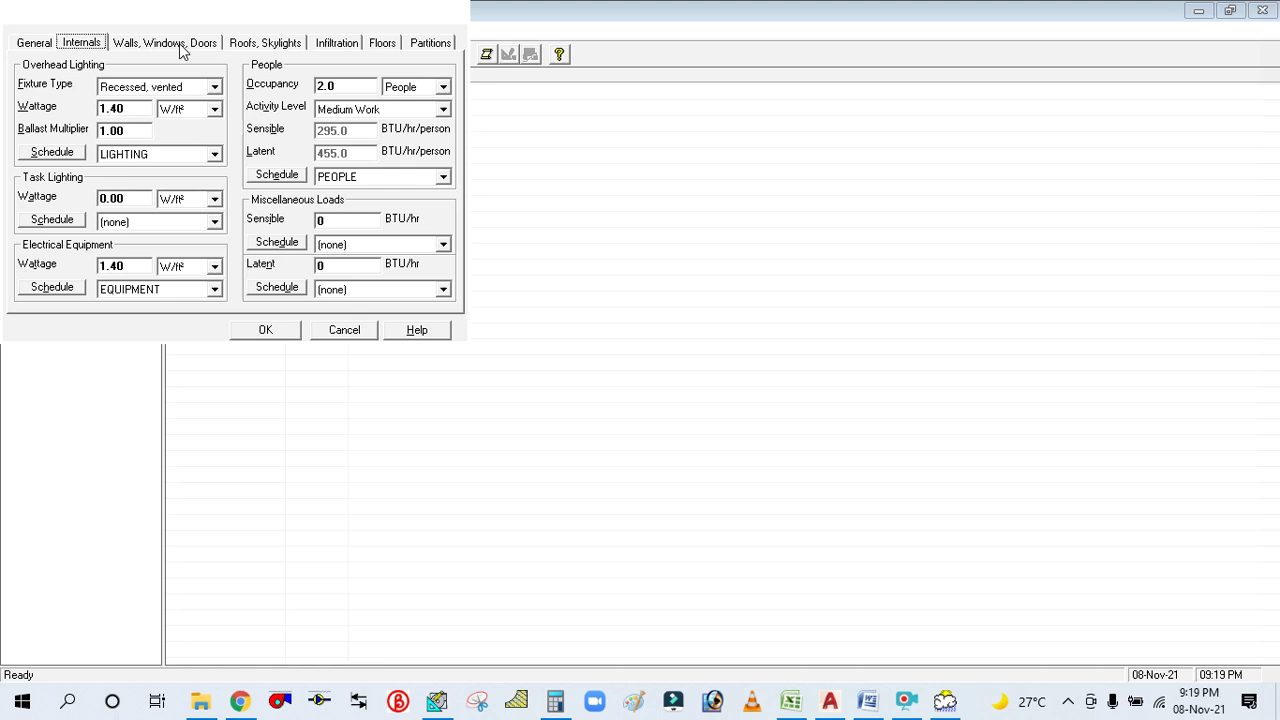
pyautogui.click(180, 45)
pyautogui.click(300, 47)
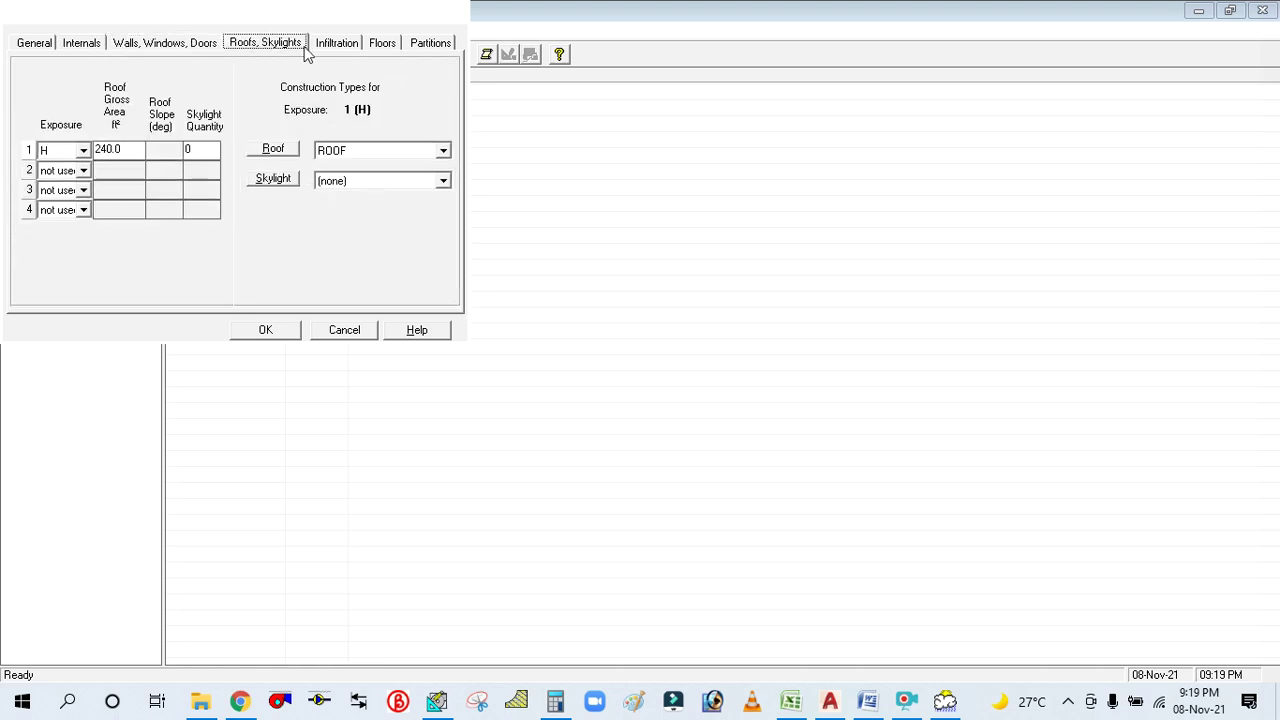
pyautogui.click(84, 44)
pyautogui.click(47, 45)
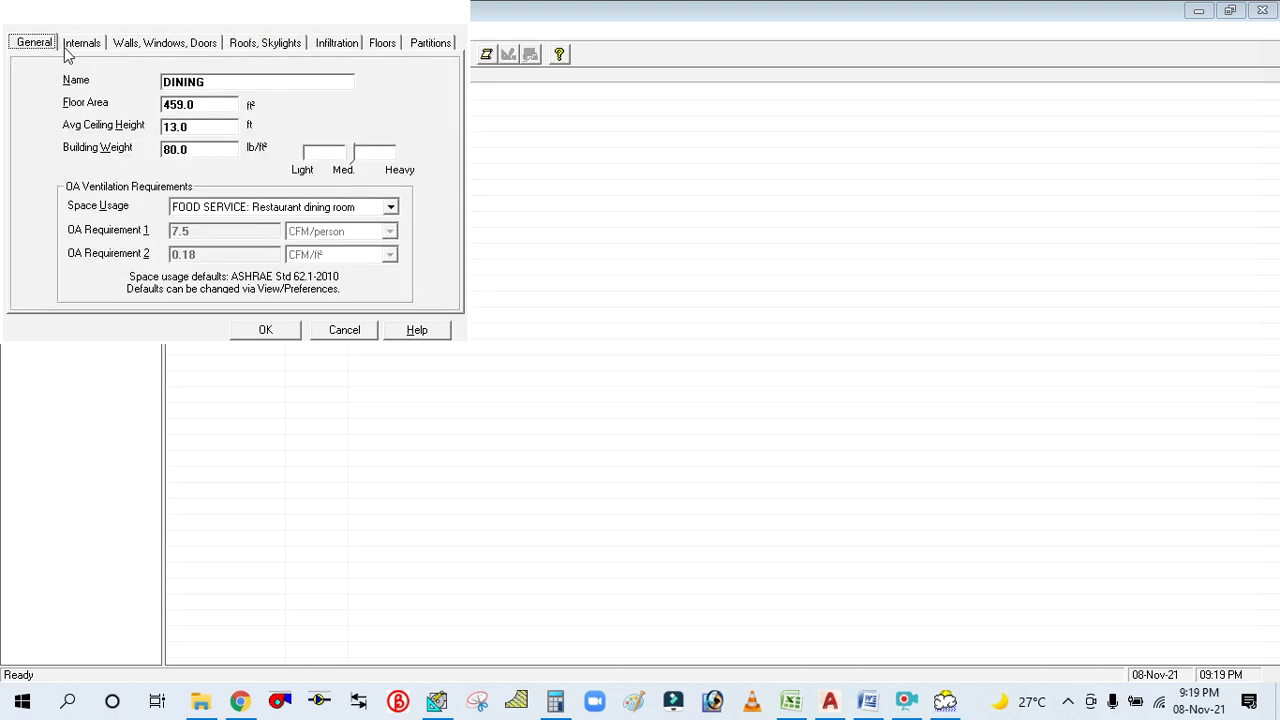
# Check the dining table's seating on the AutoCAD plan and set the DINING space's occupancy to 8 people with activity level Seated at Rest.
pyautogui.click(84, 44)
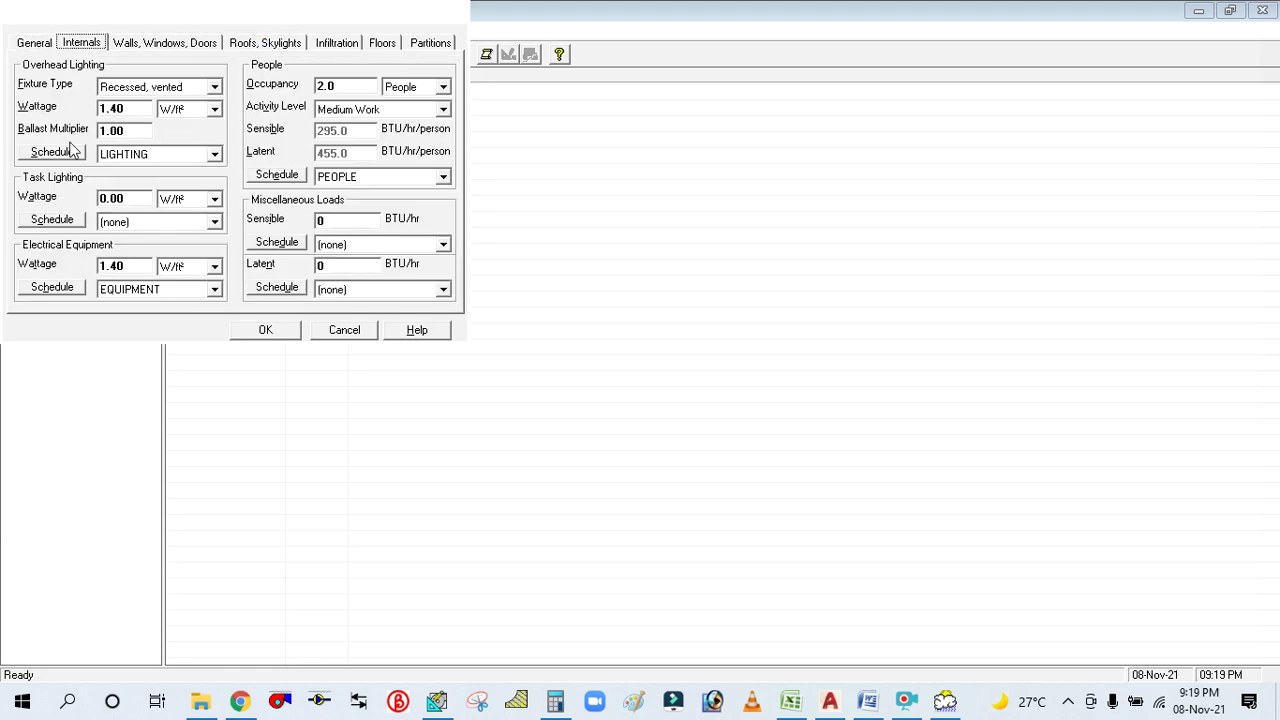
pyautogui.click(356, 89)
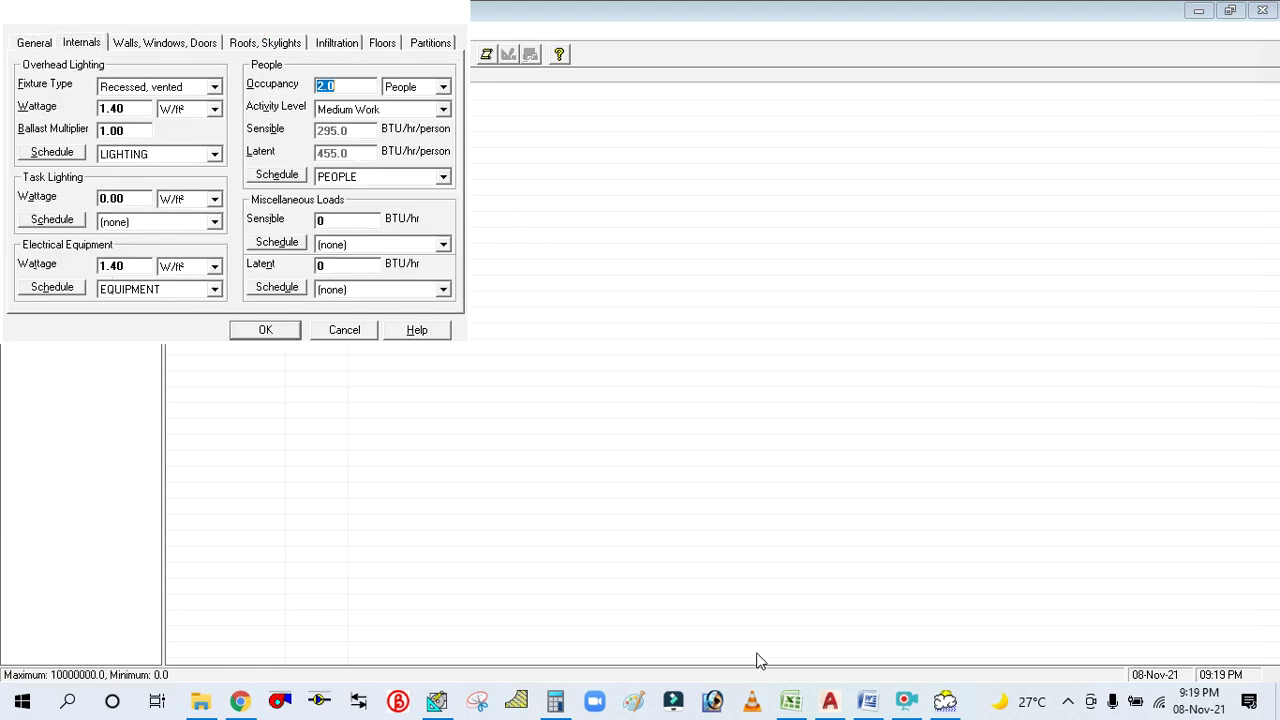
pyautogui.click(830, 701)
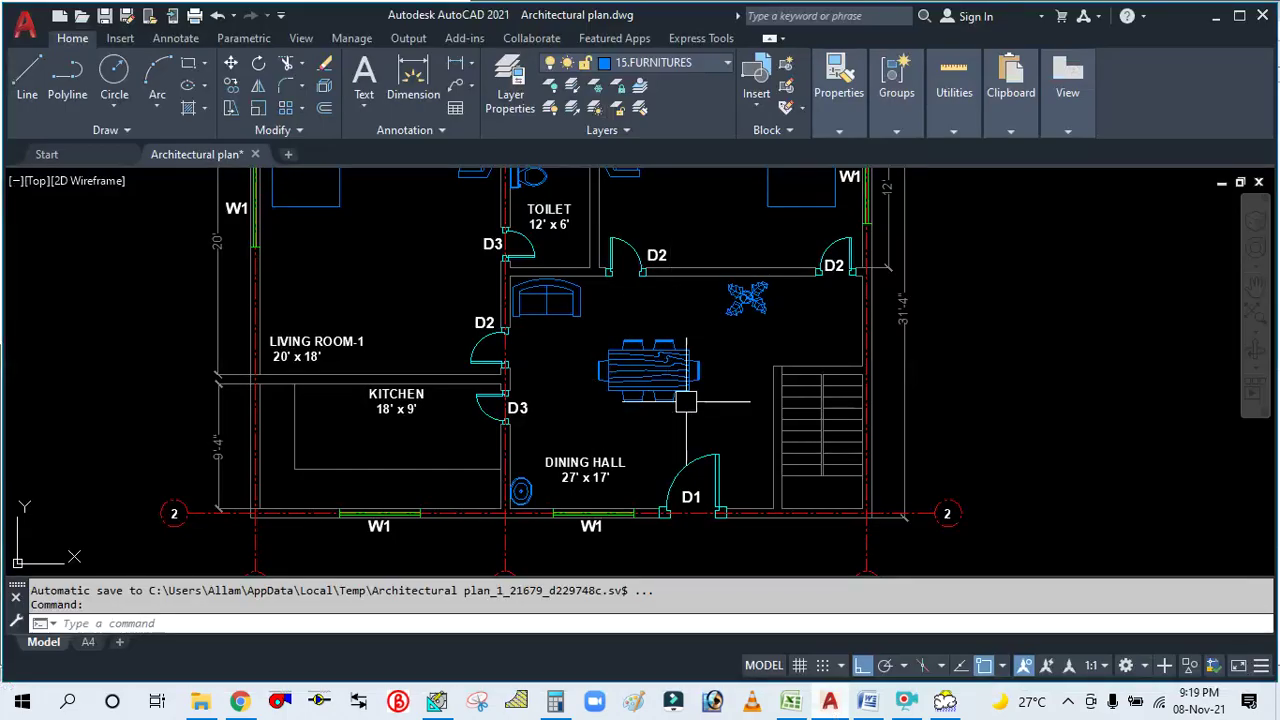
pyautogui.scroll(4, 658, 366)
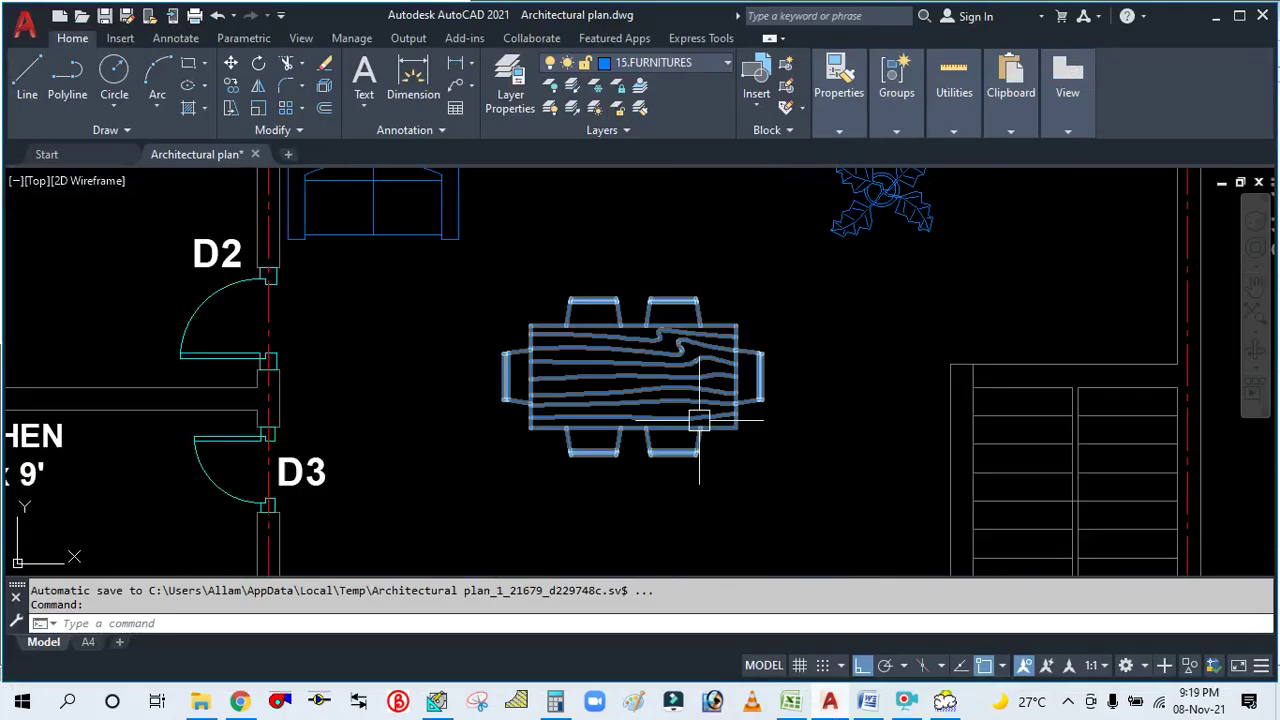
pyautogui.scroll(-2, 700, 414)
pyautogui.scroll(2, 628, 413)
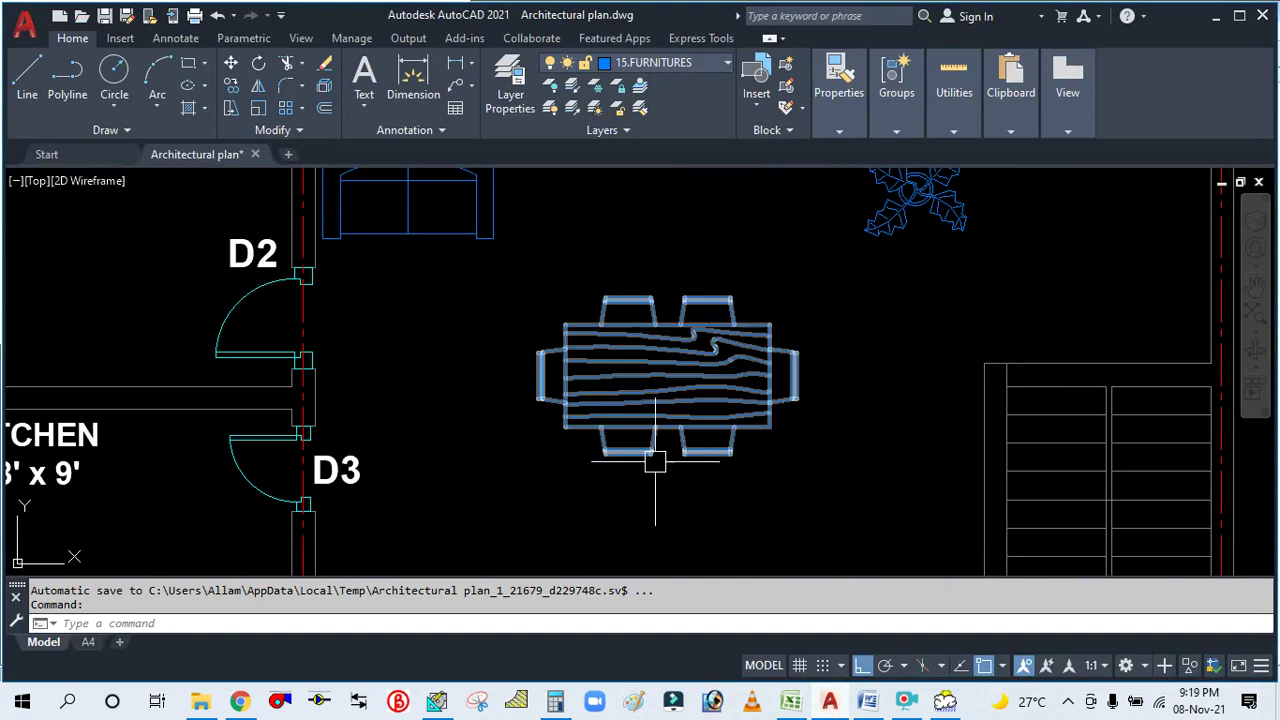
pyautogui.scroll(-4, 586, 450)
pyautogui.scroll(-3, 641, 355)
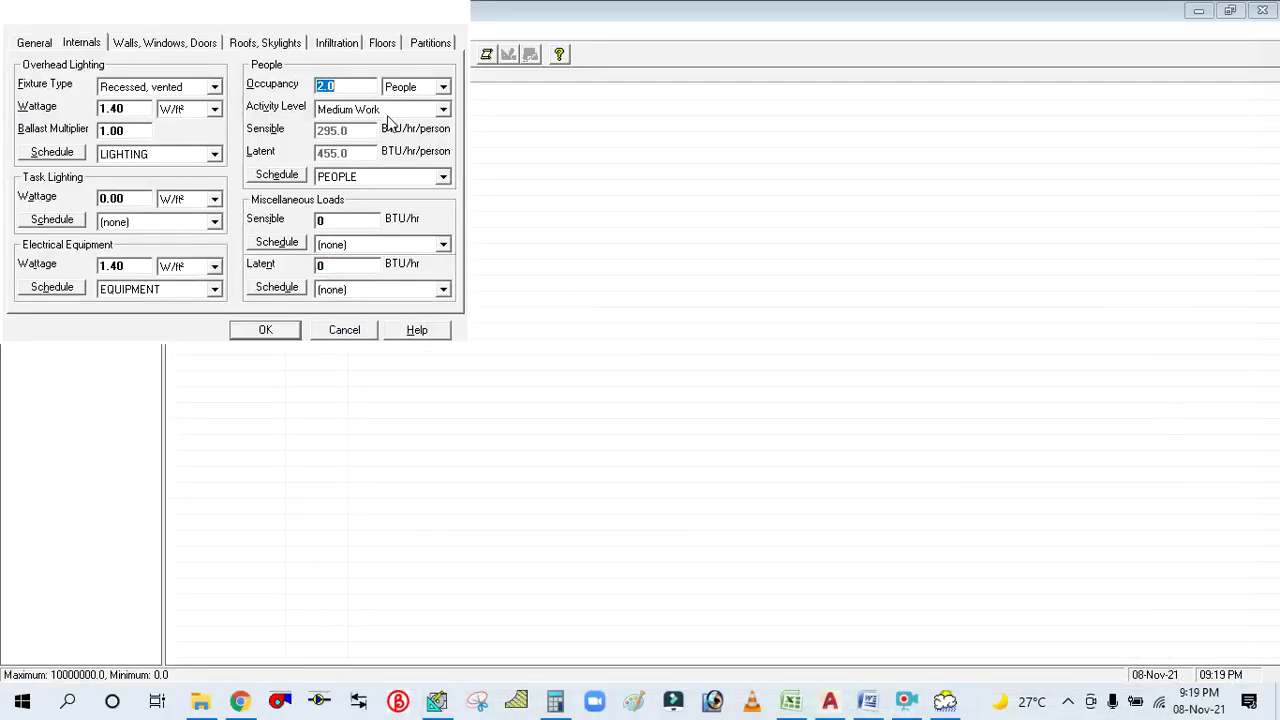
pyautogui.write('8.0')
pyautogui.click(418, 112)
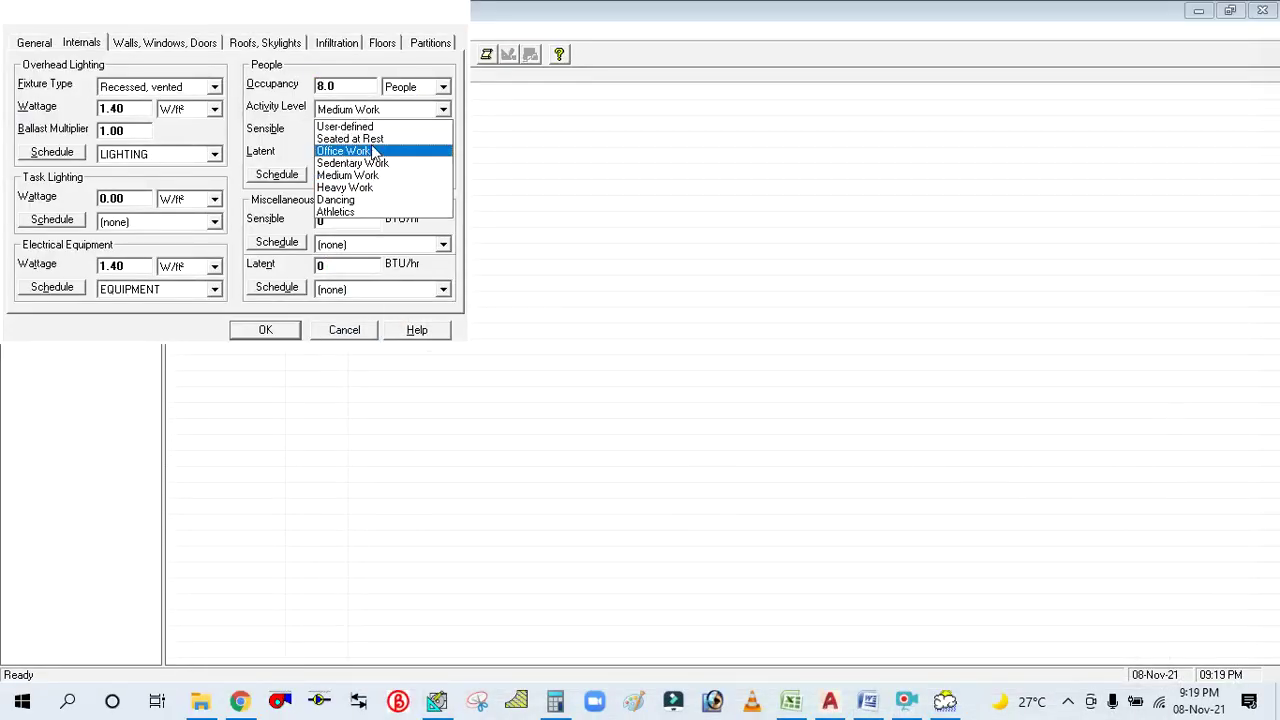
pyautogui.click(368, 139)
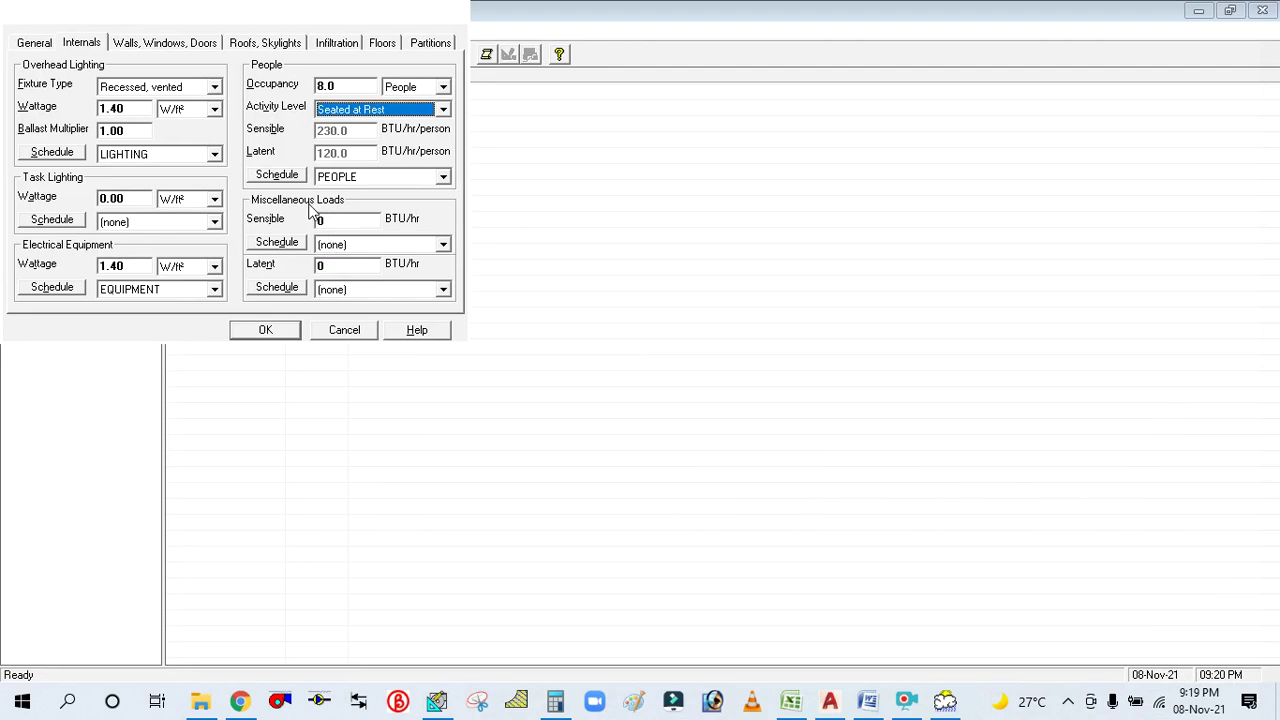
# Check the dining hall's external walls on the AutoCAD plan and set the first two wall exposures to E and S.
pyautogui.click(175, 43)
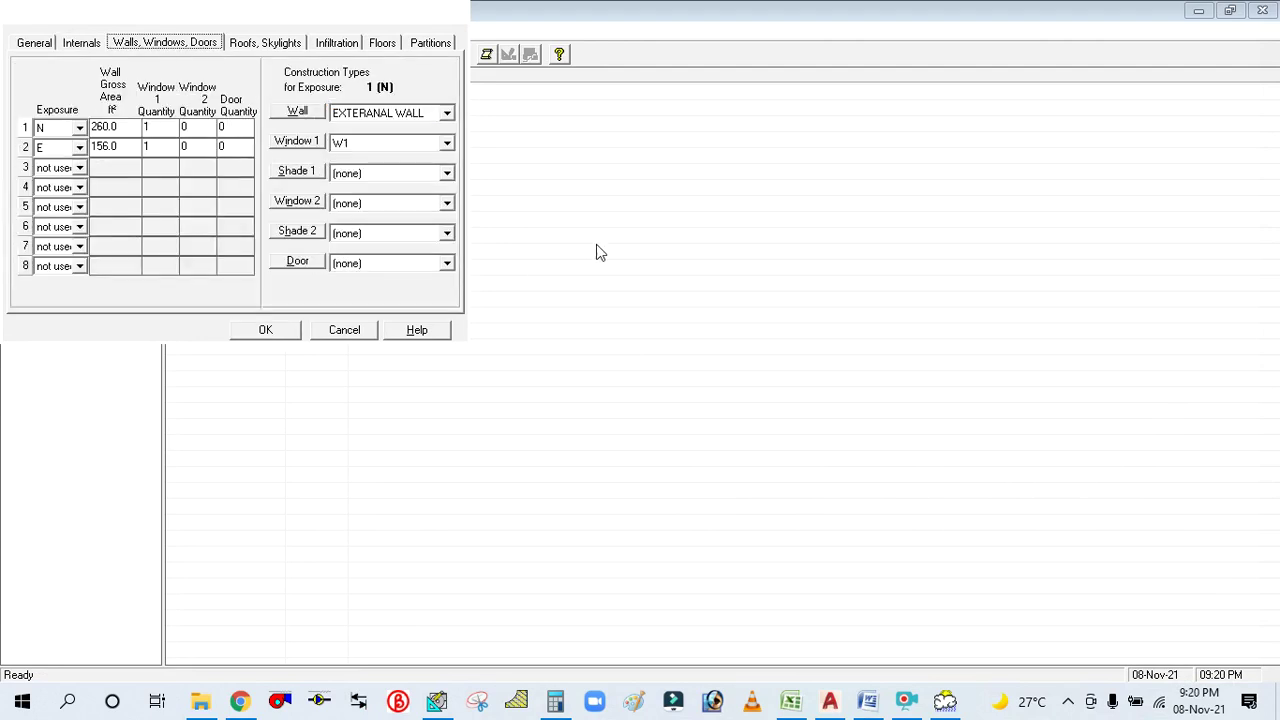
pyautogui.click(830, 701)
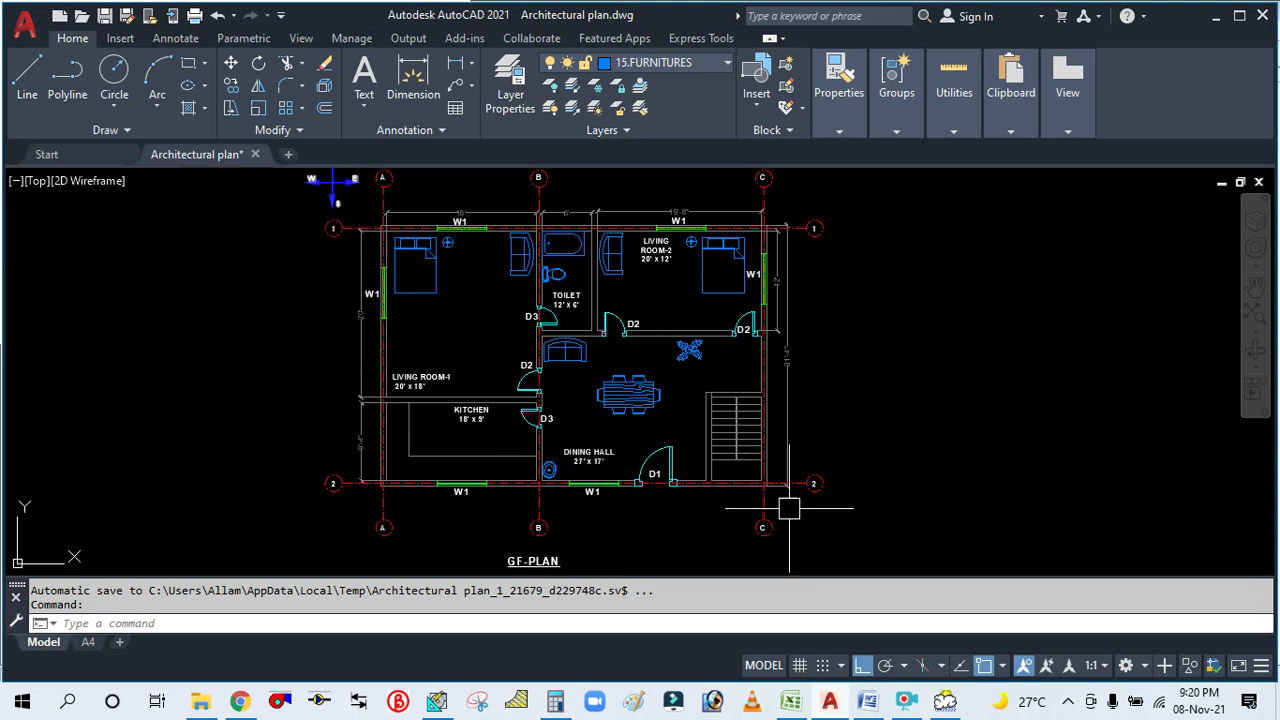
pyautogui.click(918, 705)
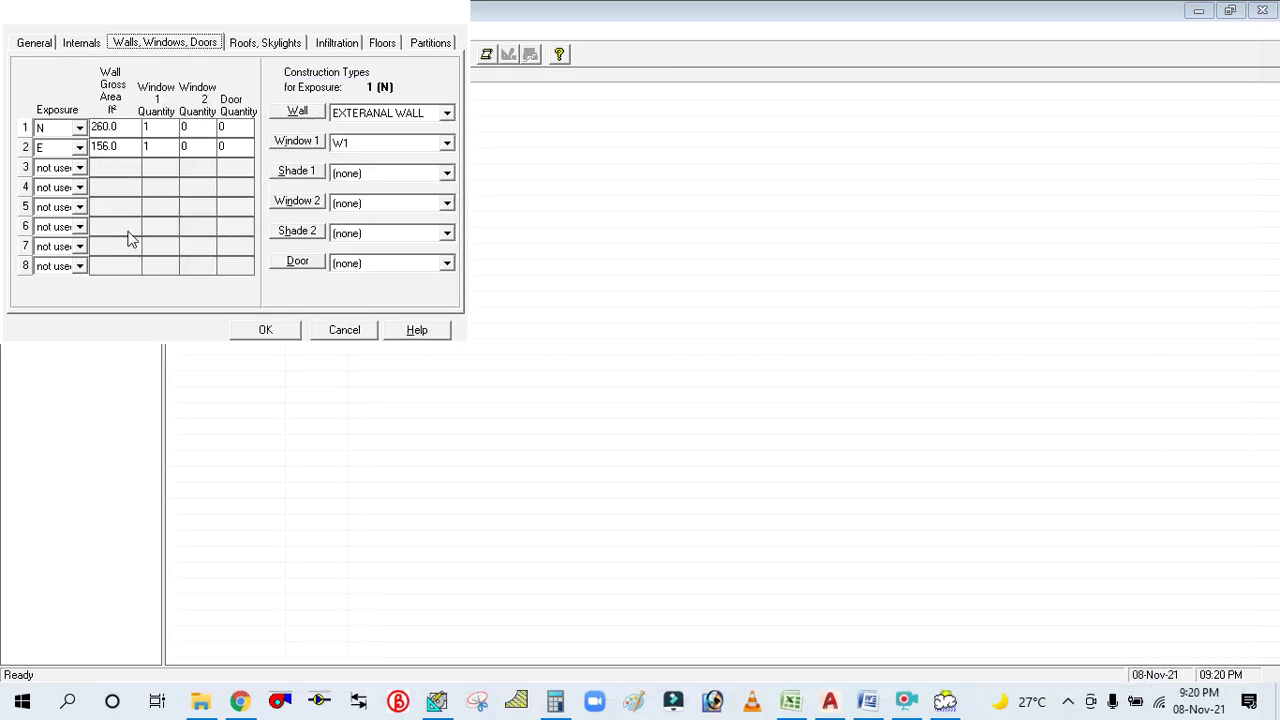
pyautogui.click(79, 129)
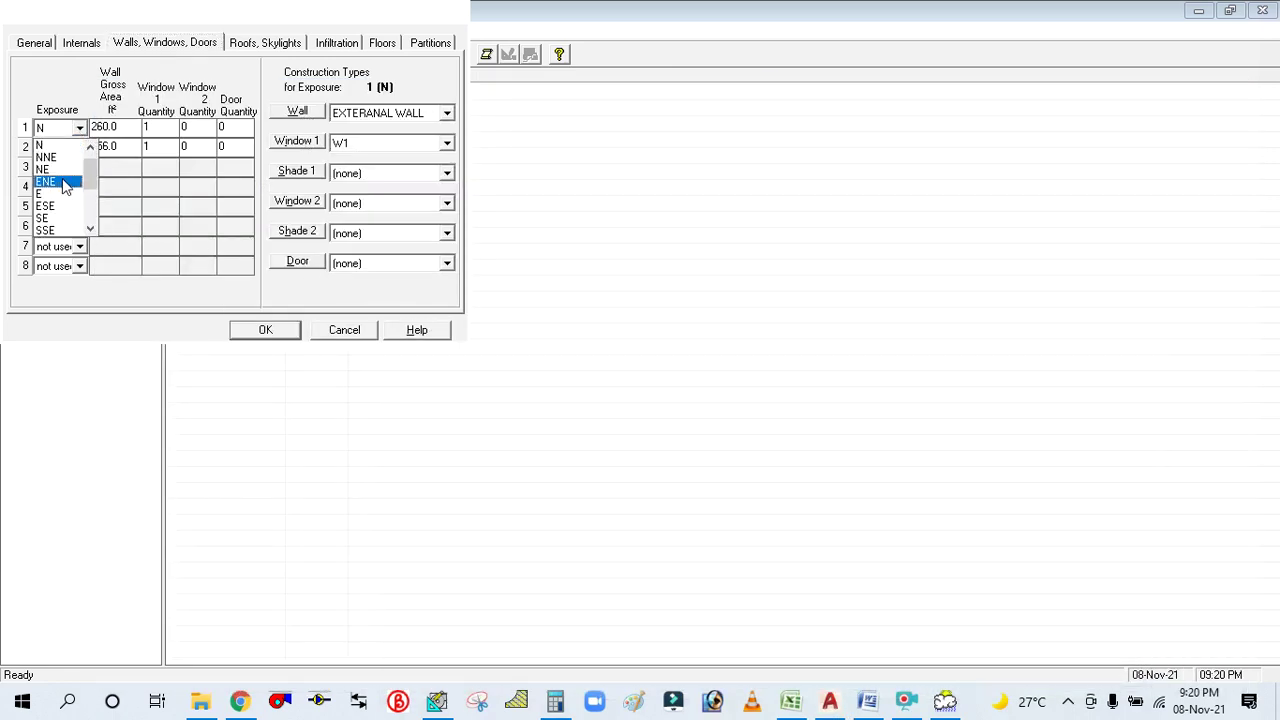
pyautogui.click(62, 190)
pyautogui.click(79, 147)
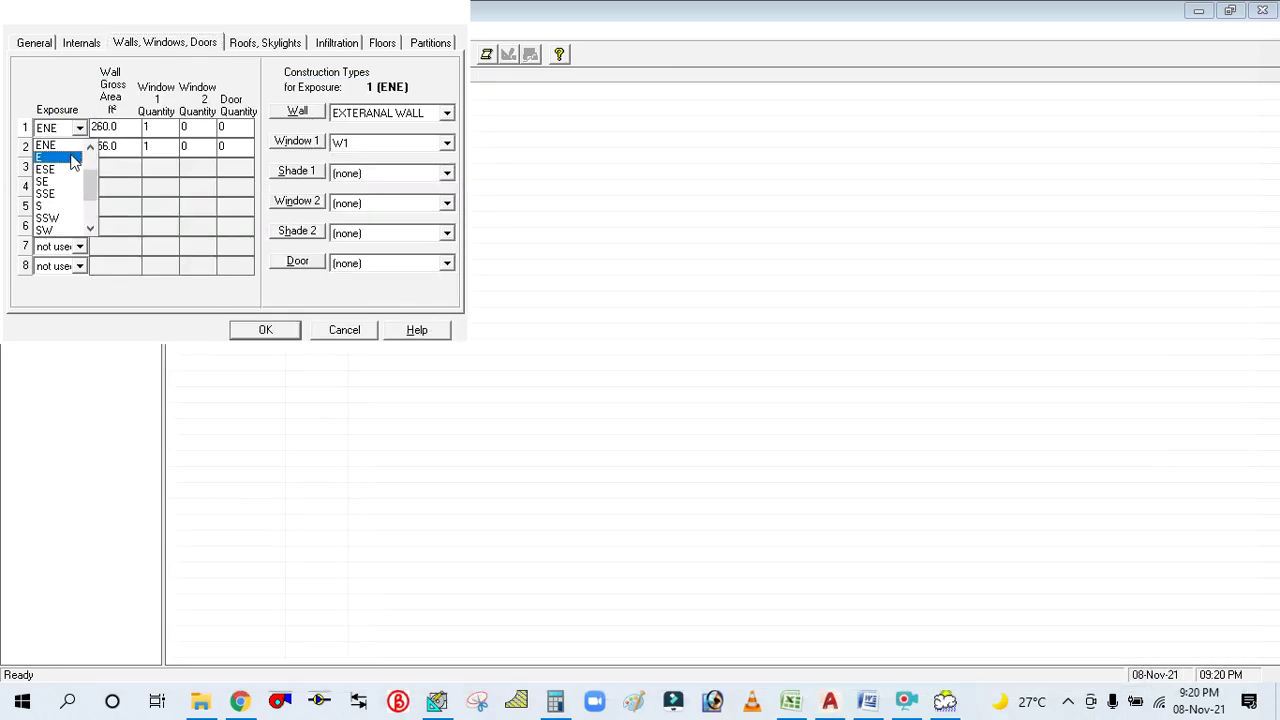
pyautogui.click(45, 157)
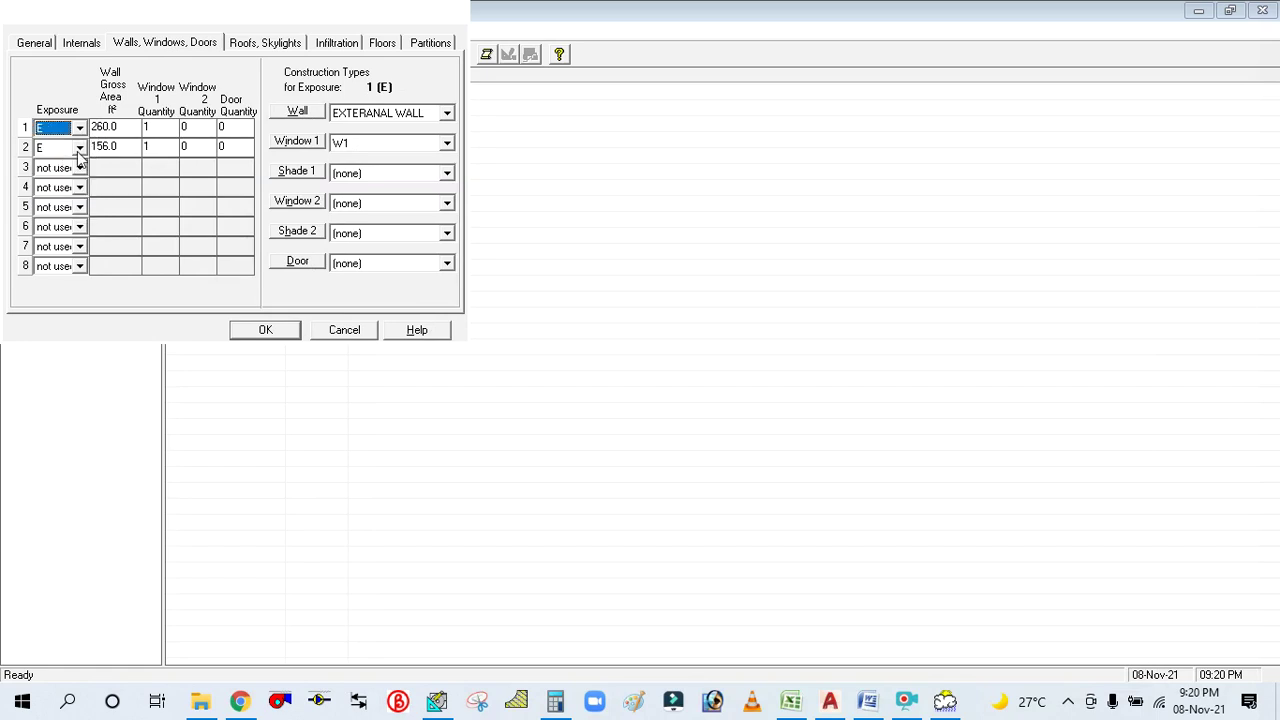
pyautogui.click(79, 147)
pyautogui.click(46, 214)
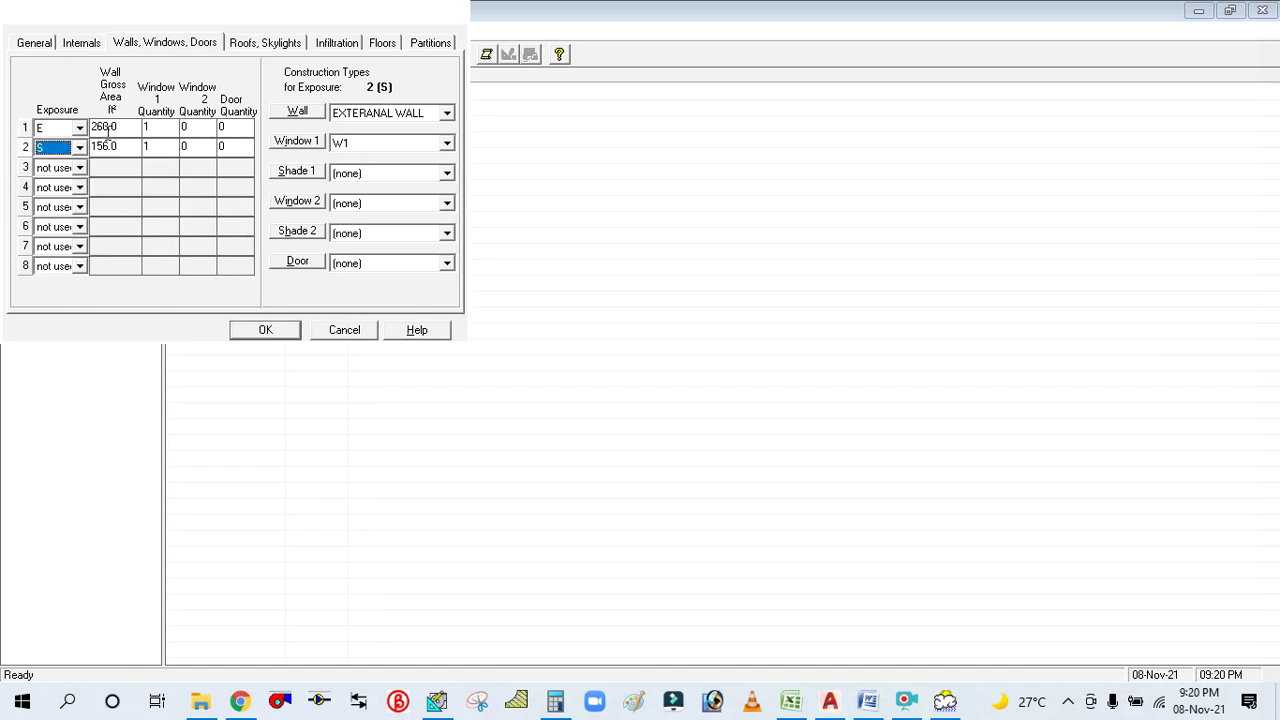
# Check the east wall's length on the AutoCAD plan, compute 17 × 13 in Calculator, and set the E exposure's wall gross area to 221 ft².
pyautogui.click(129, 125)
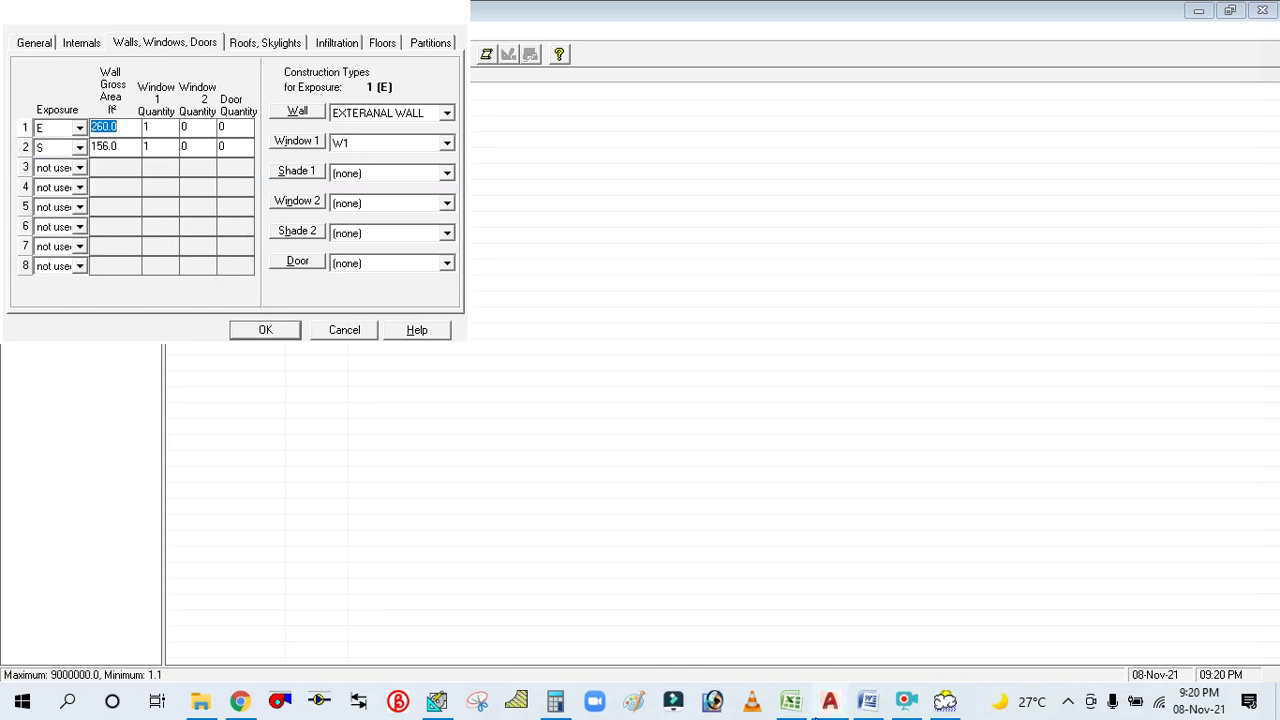
pyautogui.click(831, 712)
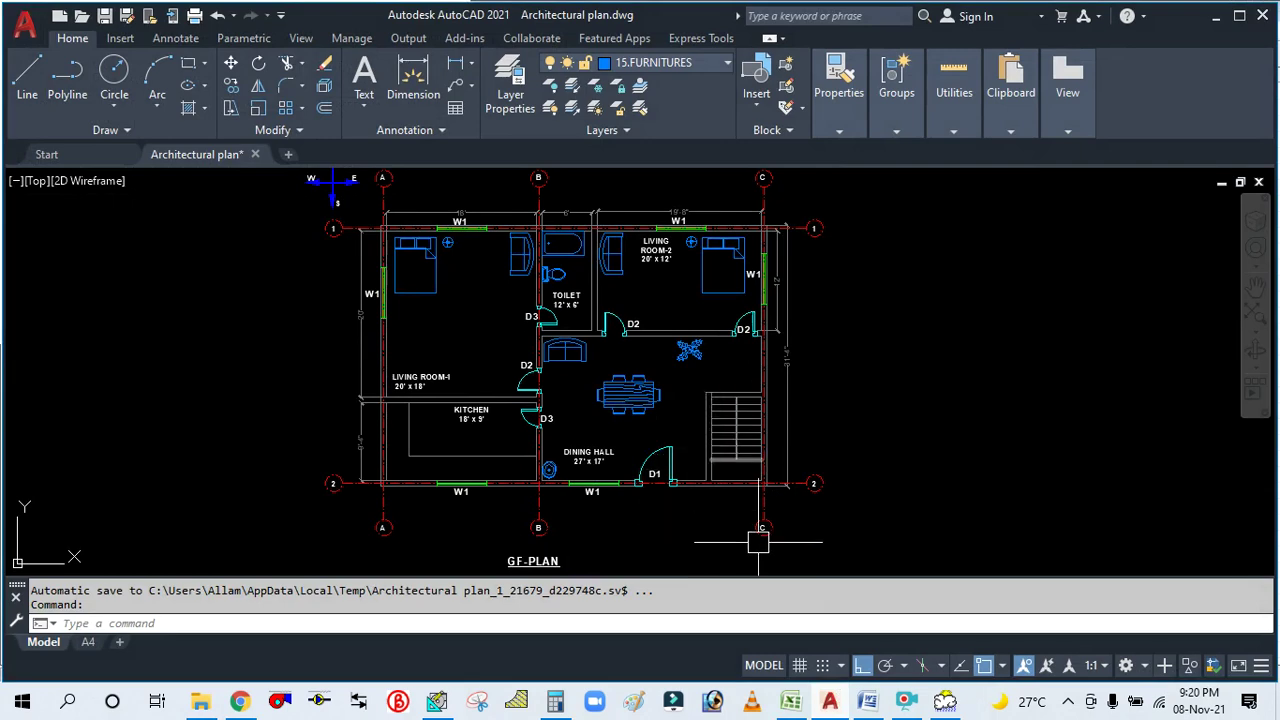
pyautogui.click(845, 708)
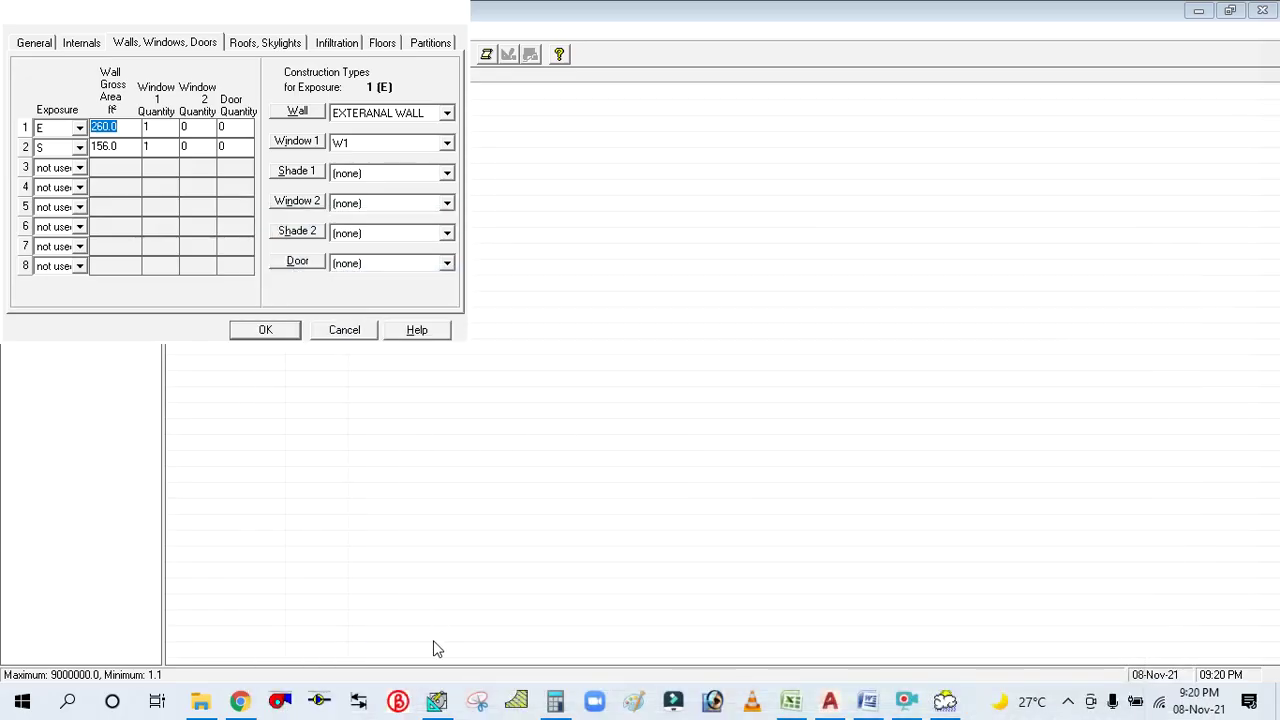
pyautogui.click(555, 701)
pyautogui.click(1104, 288)
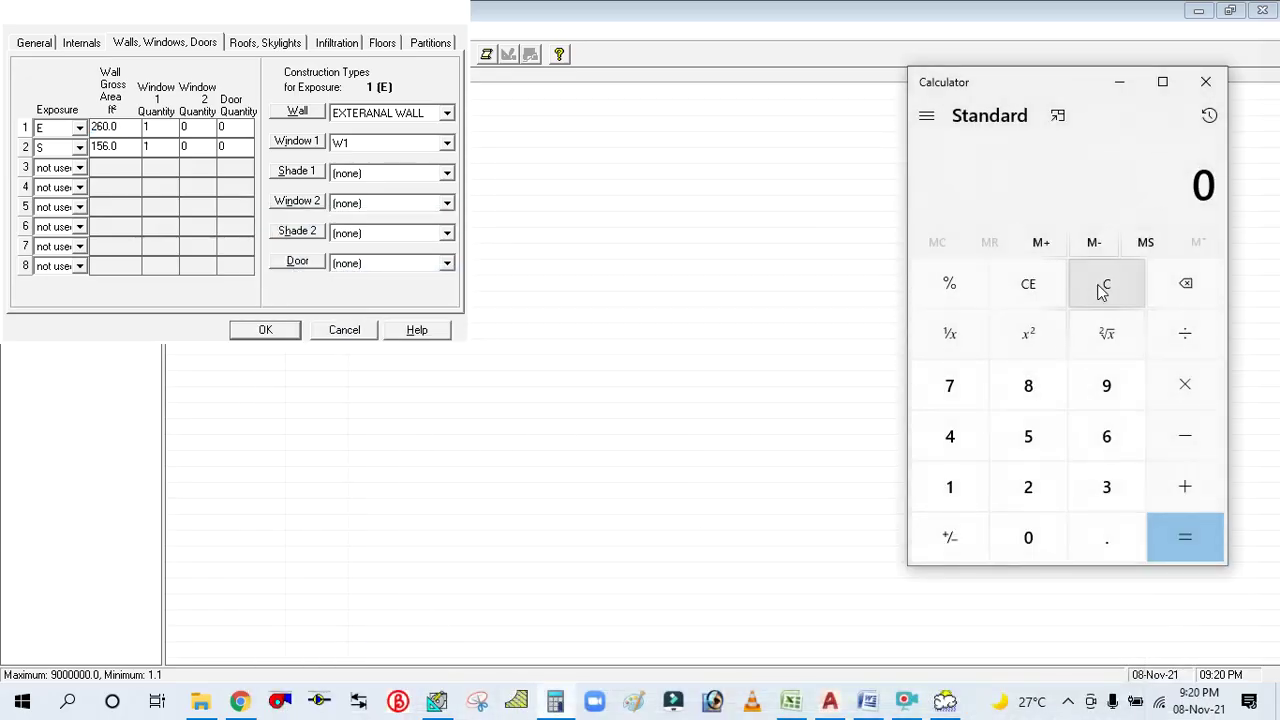
pyautogui.click(958, 490)
pyautogui.click(962, 398)
pyautogui.click(1194, 389)
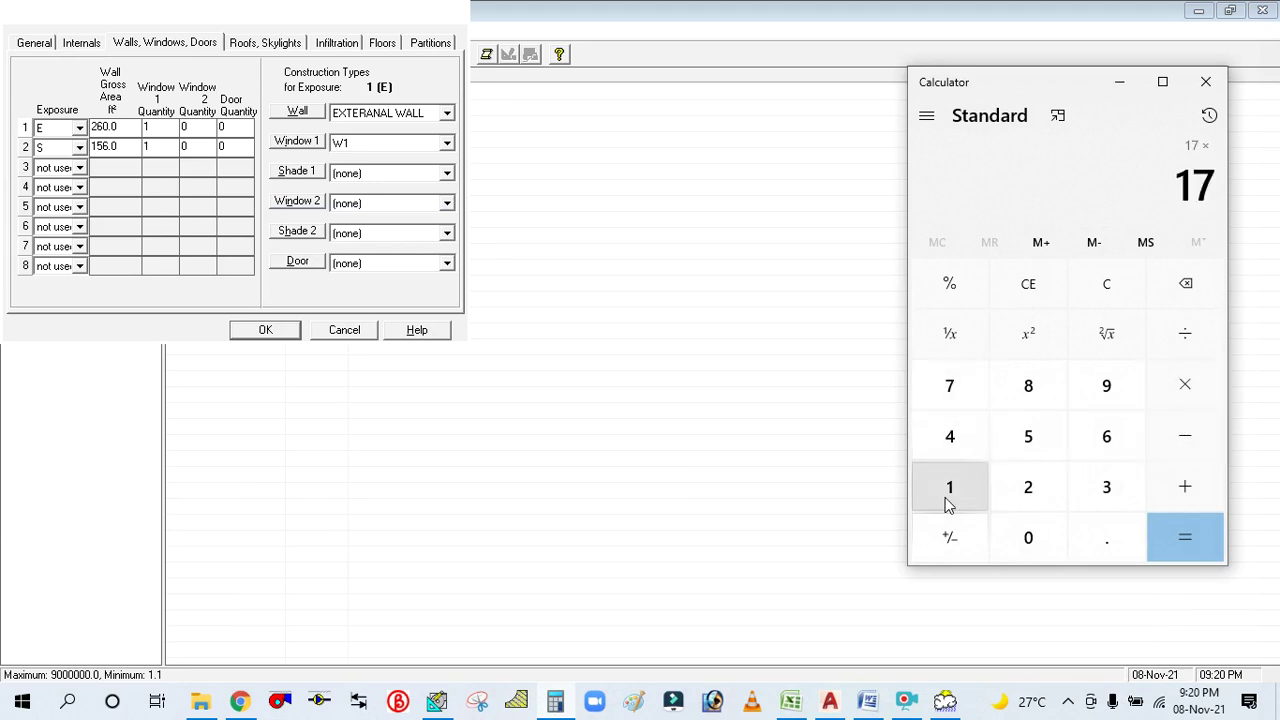
pyautogui.click(949, 505)
pyautogui.click(1106, 489)
pyautogui.click(1178, 537)
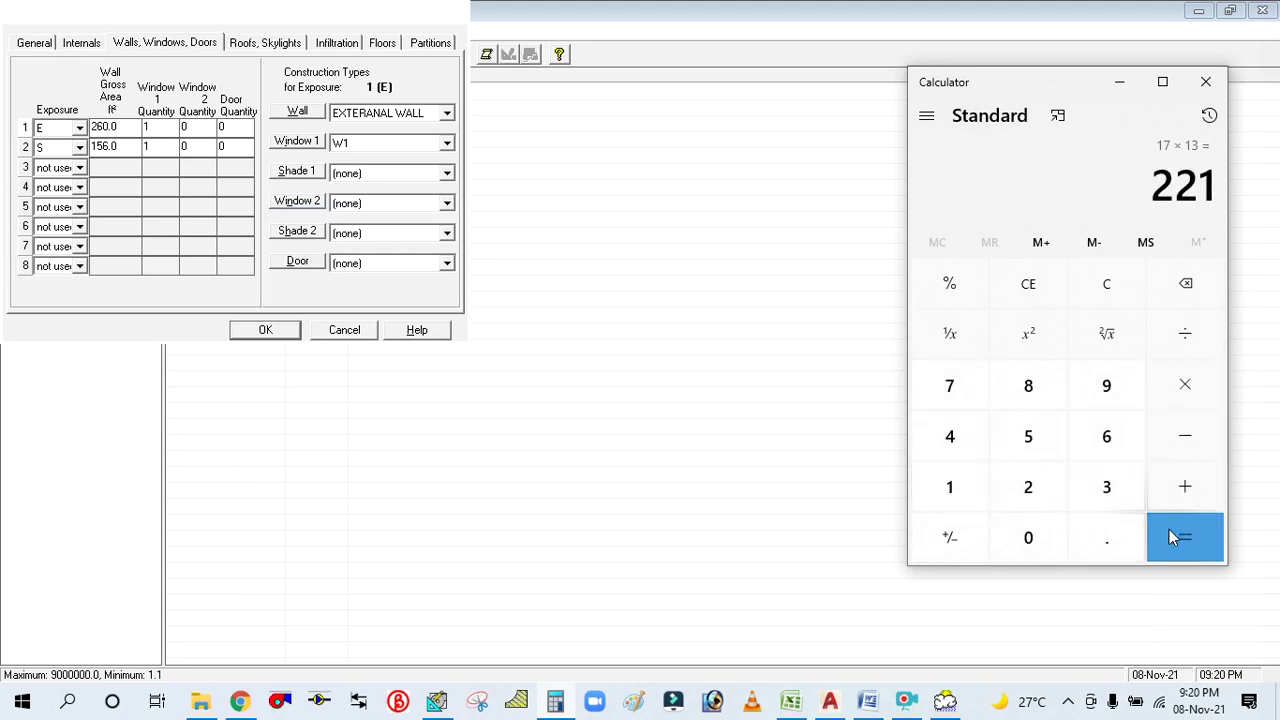
pyautogui.click(1120, 82)
pyautogui.write('221')
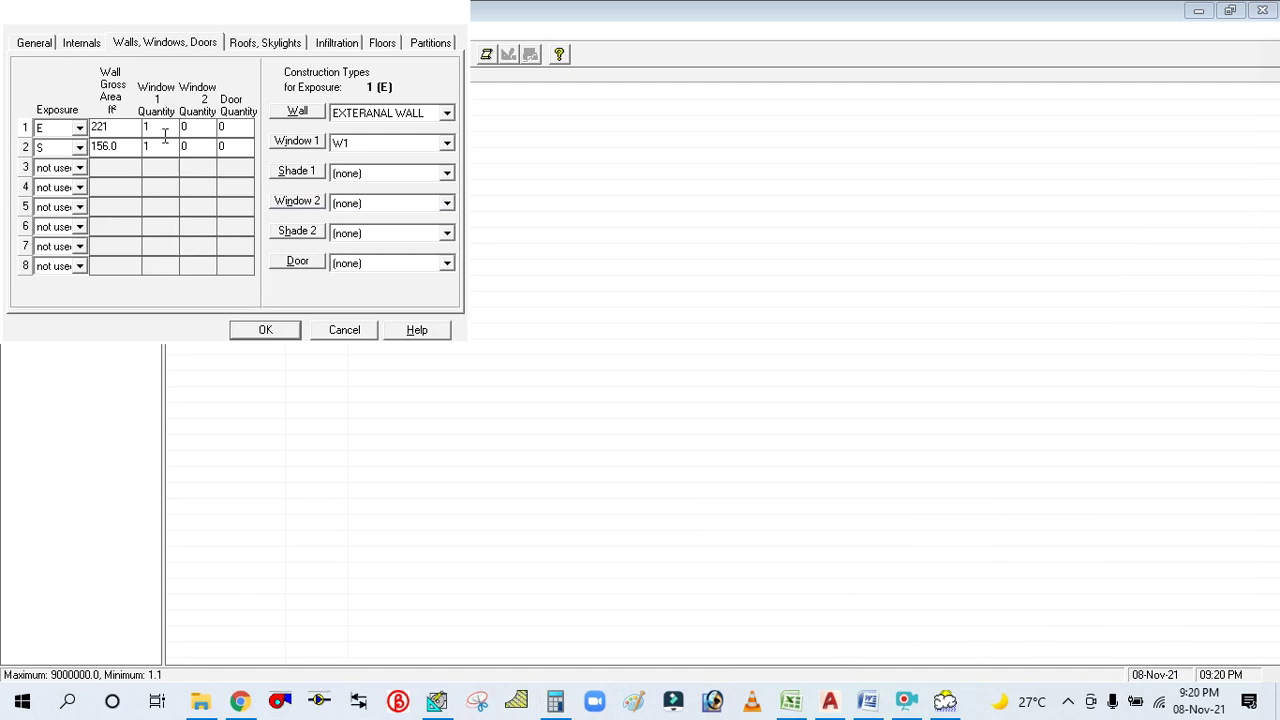
# Check the east wall for windows on the AutoCAD plan and set the E exposure's Window 1 quantity to 0 and type to (none).
pyautogui.click(165, 134)
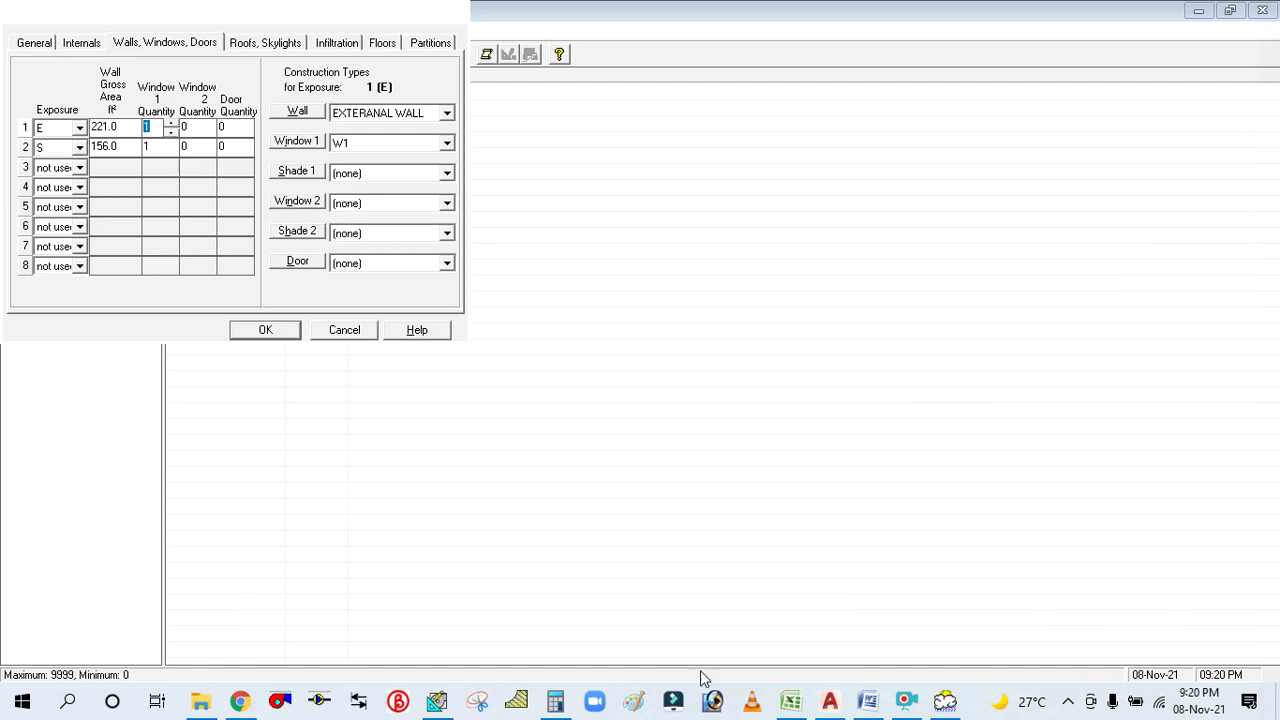
pyautogui.click(830, 703)
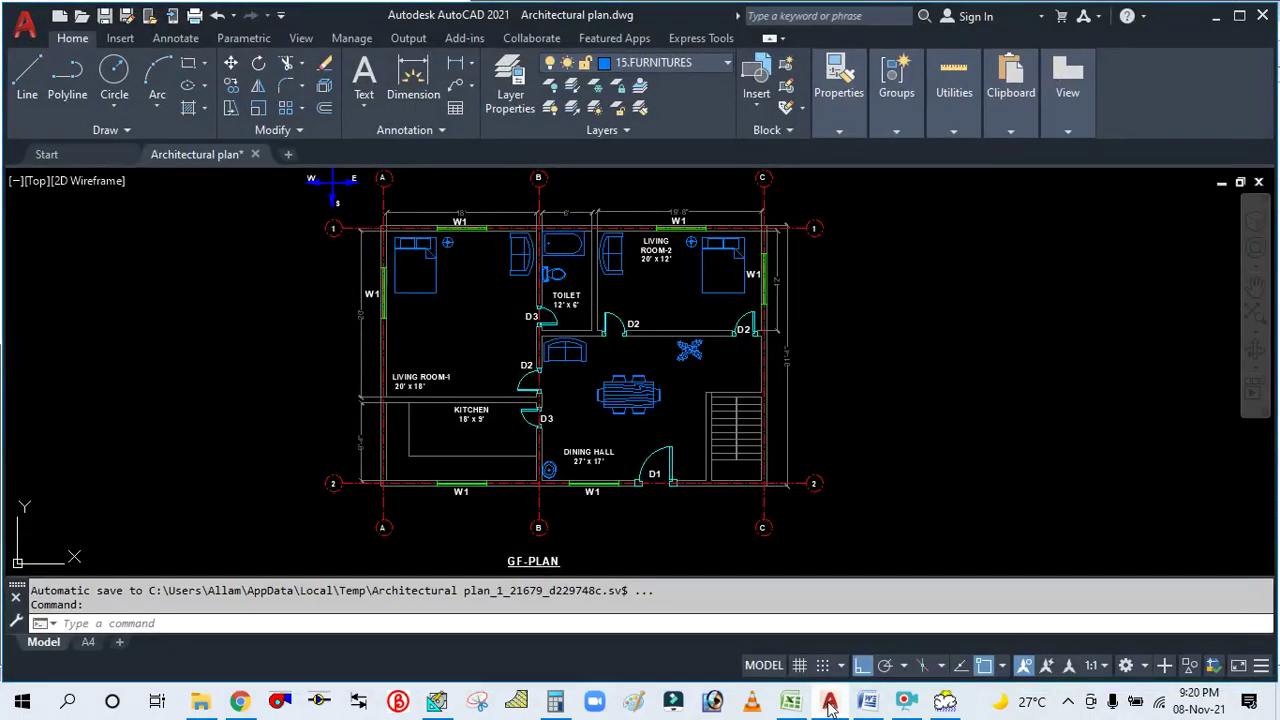
pyautogui.click(830, 703)
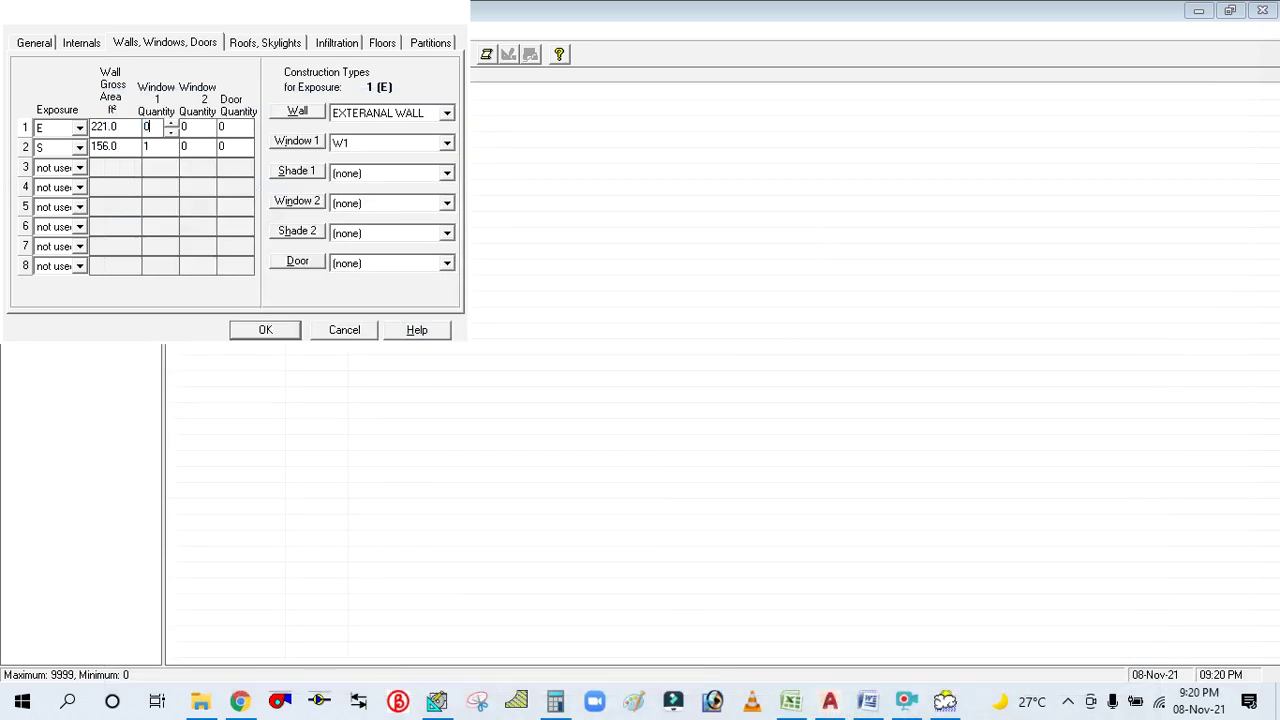
pyautogui.click(203, 130)
pyautogui.click(352, 150)
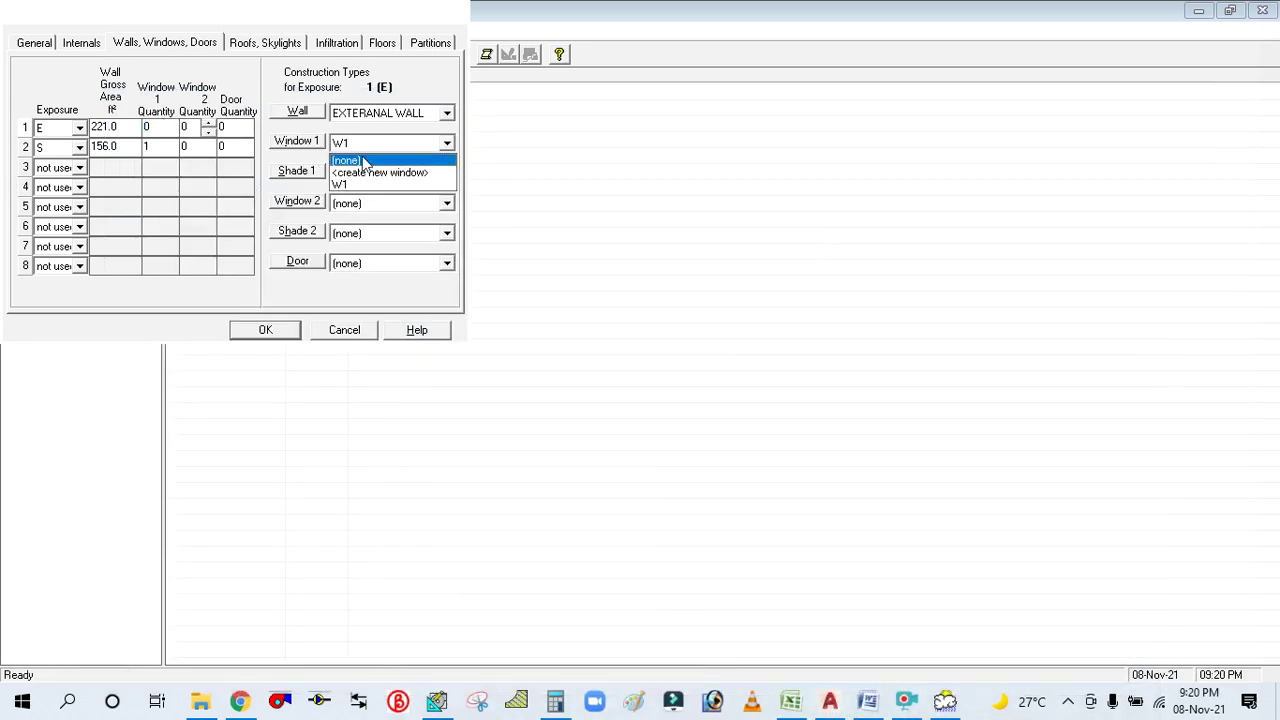
pyautogui.click(352, 160)
# Check the south wall's length on the AutoCAD plan, compute 27 × 13 in Calculator, and set the S exposure's wall gross area to 351 ft².
pyautogui.click(120, 146)
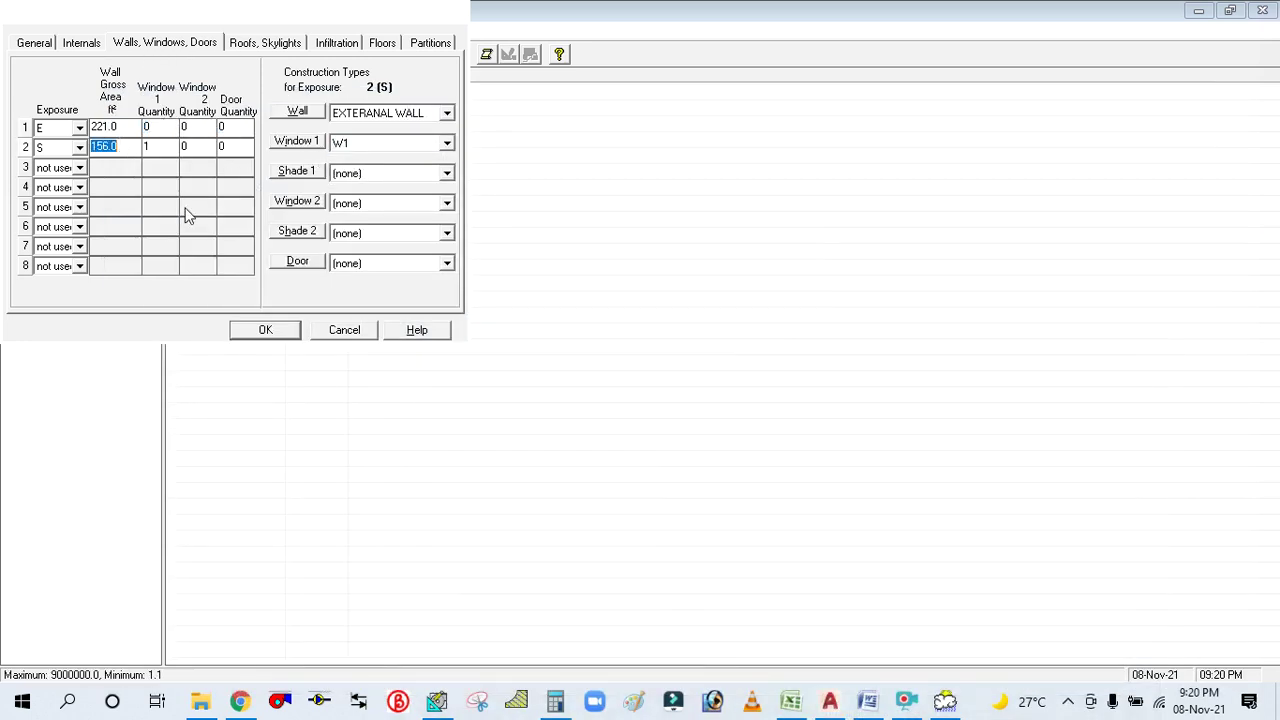
pyautogui.click(829, 700)
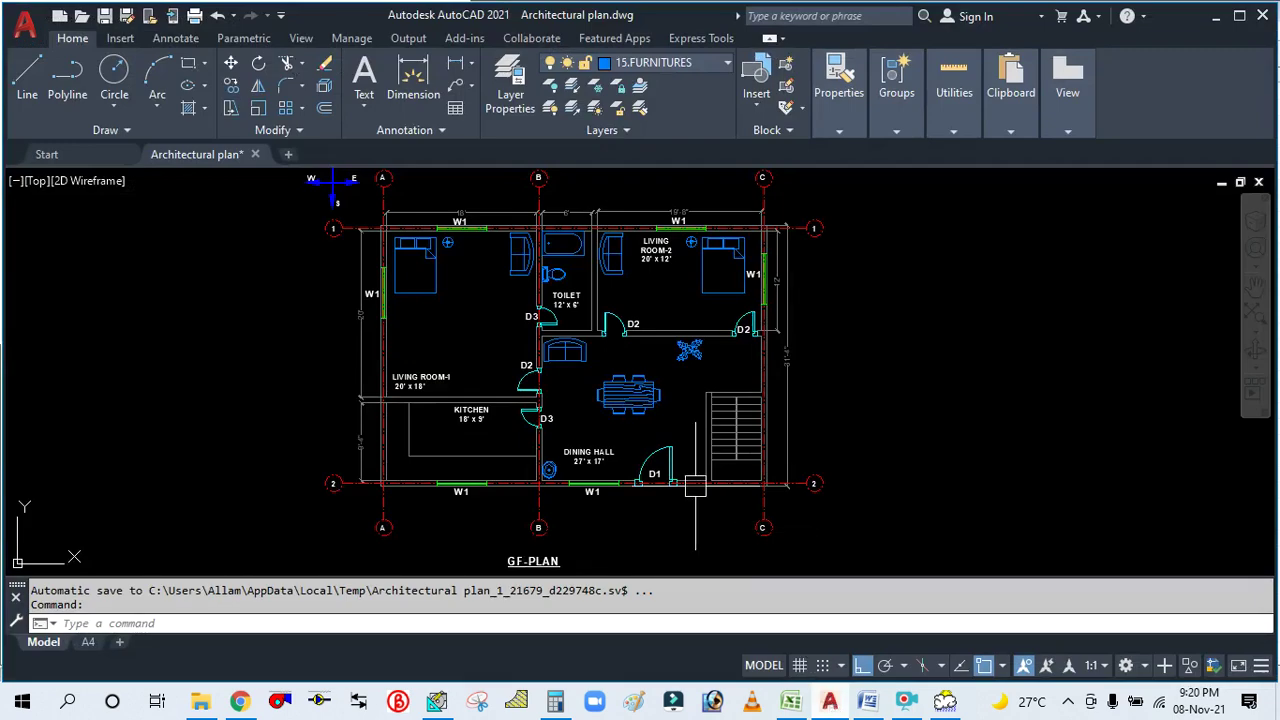
pyautogui.click(832, 701)
pyautogui.click(555, 701)
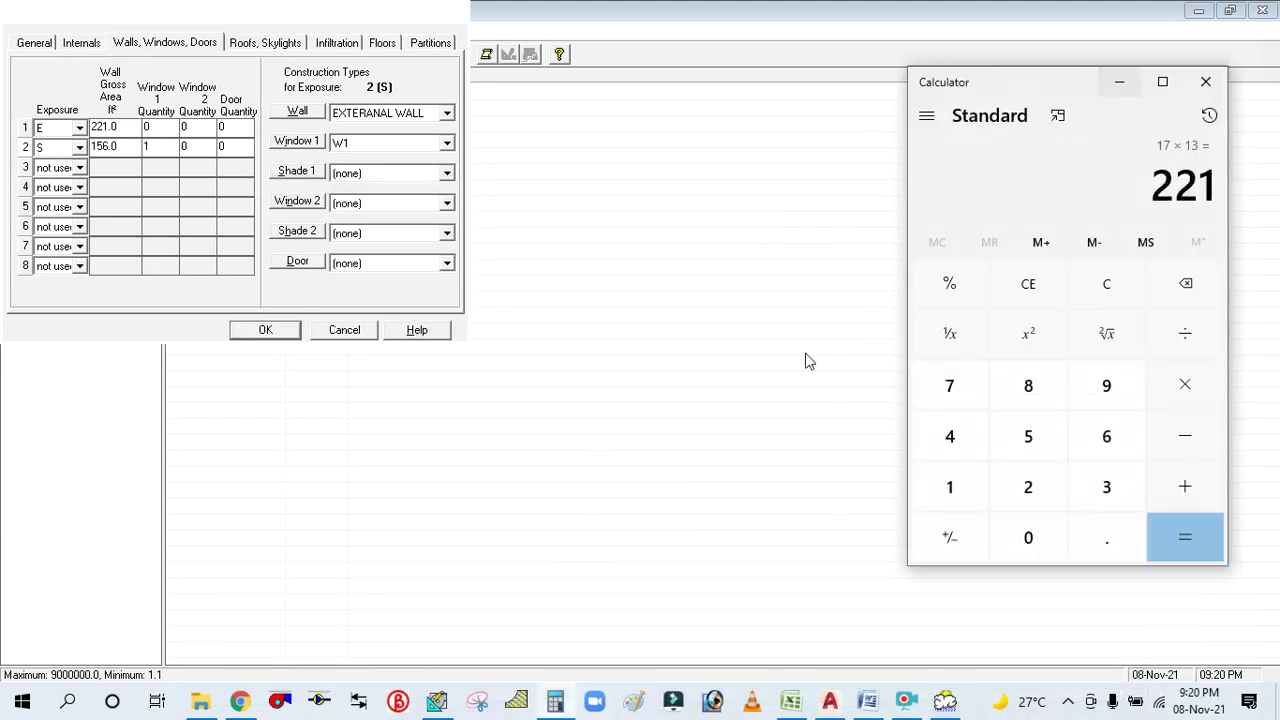
pyautogui.click(1060, 287)
pyautogui.click(1025, 490)
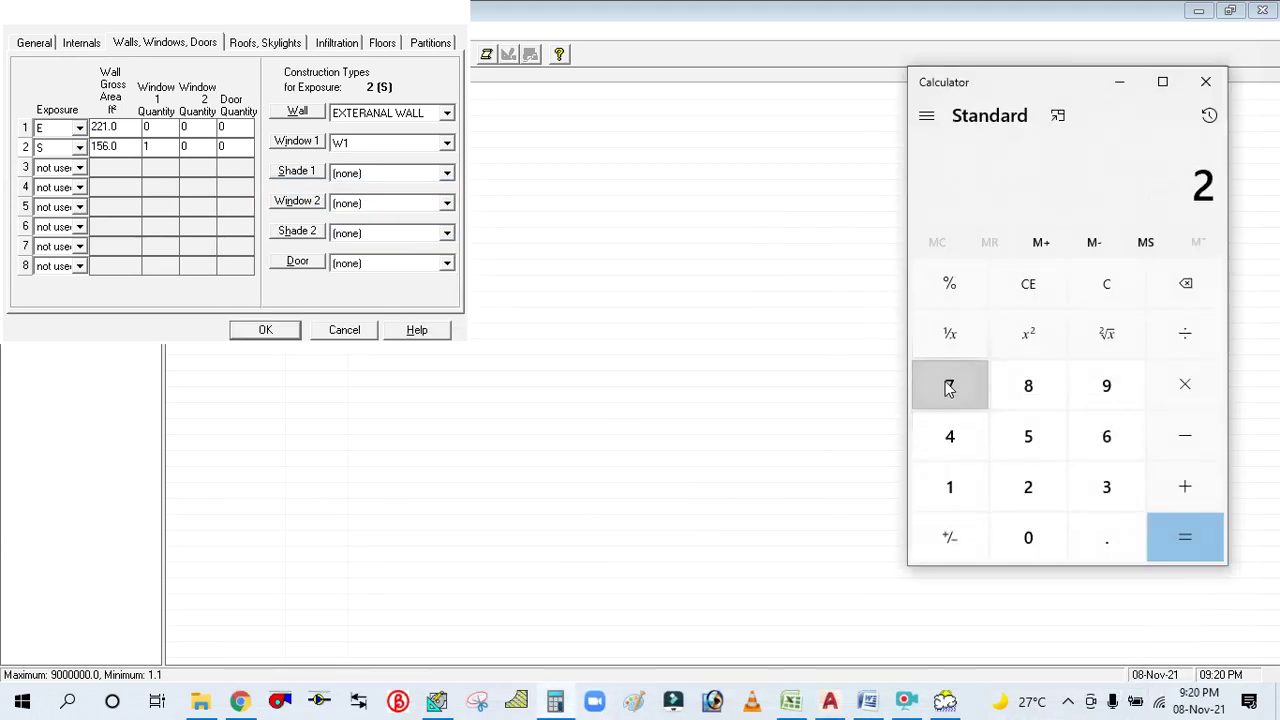
pyautogui.click(949, 388)
pyautogui.click(1185, 385)
pyautogui.click(950, 487)
pyautogui.click(1106, 487)
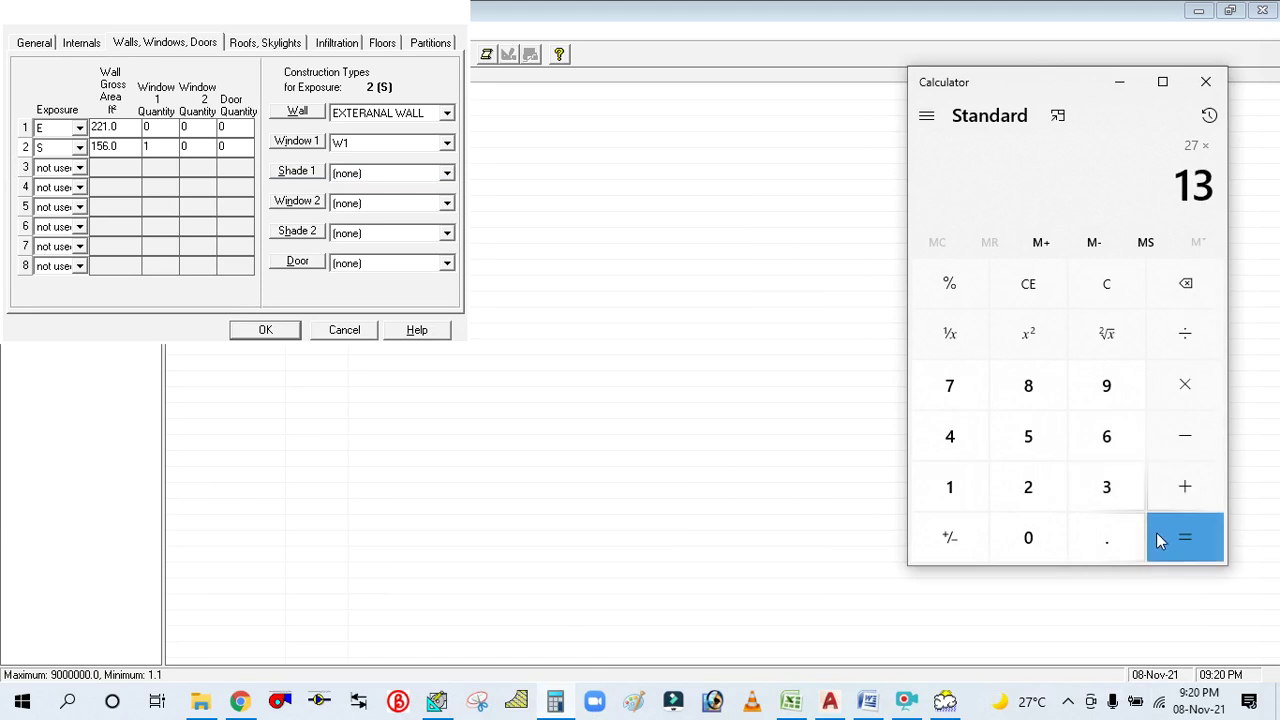
pyautogui.click(1160, 540)
pyautogui.click(1121, 84)
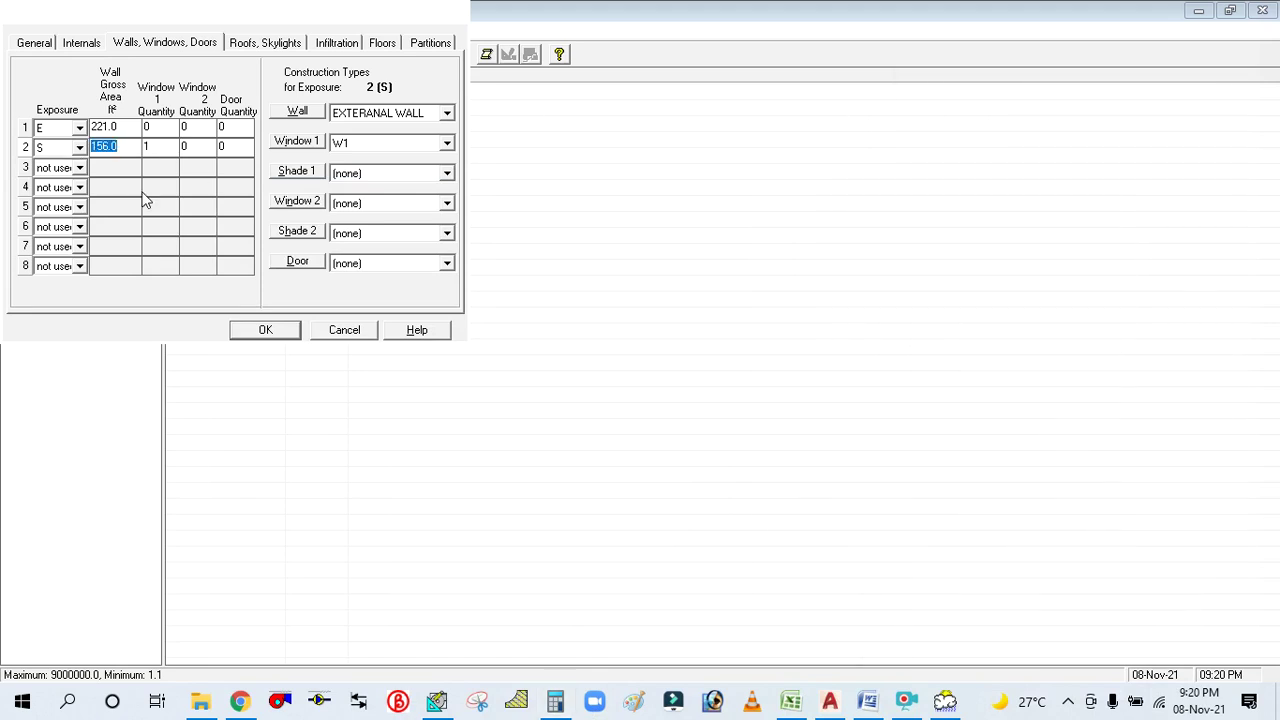
pyautogui.write('351')
# Set the S exposure's door quantity to 1, with W1 as the Window 1 type and D1 as the door type.
pyautogui.click(174, 148)
pyautogui.click(206, 148)
pyautogui.click(232, 148)
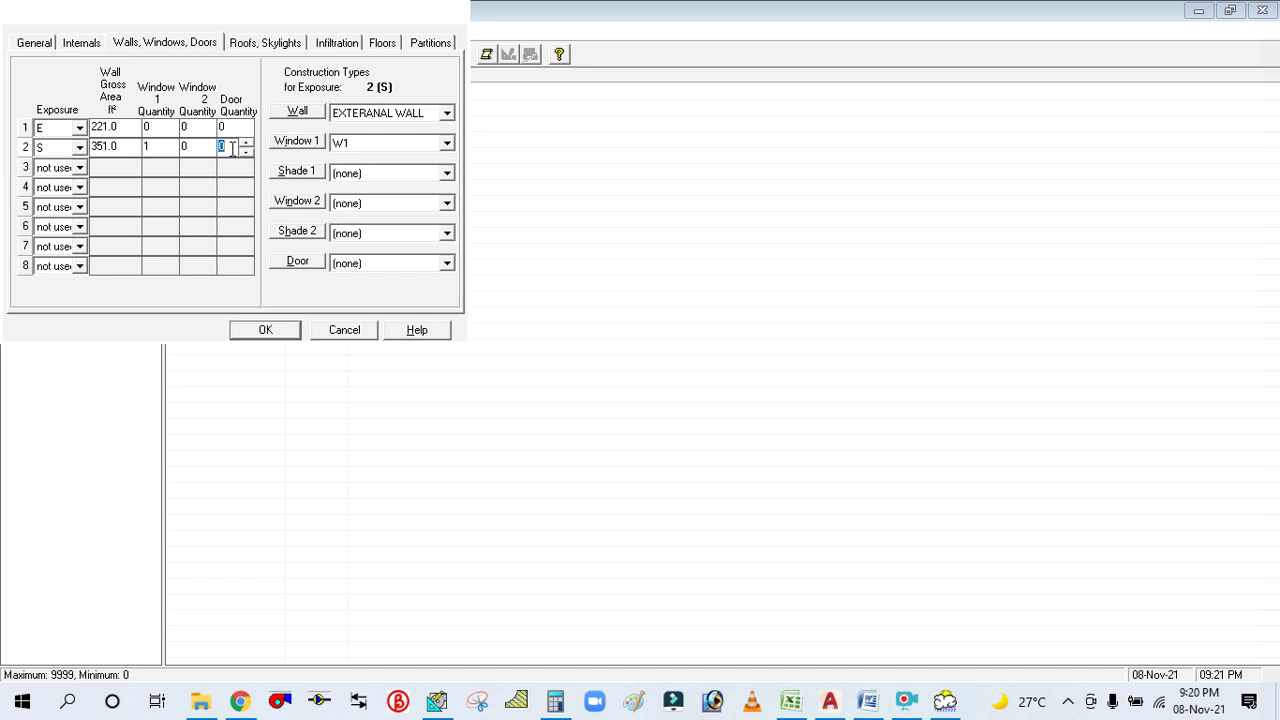
pyautogui.click(390, 146)
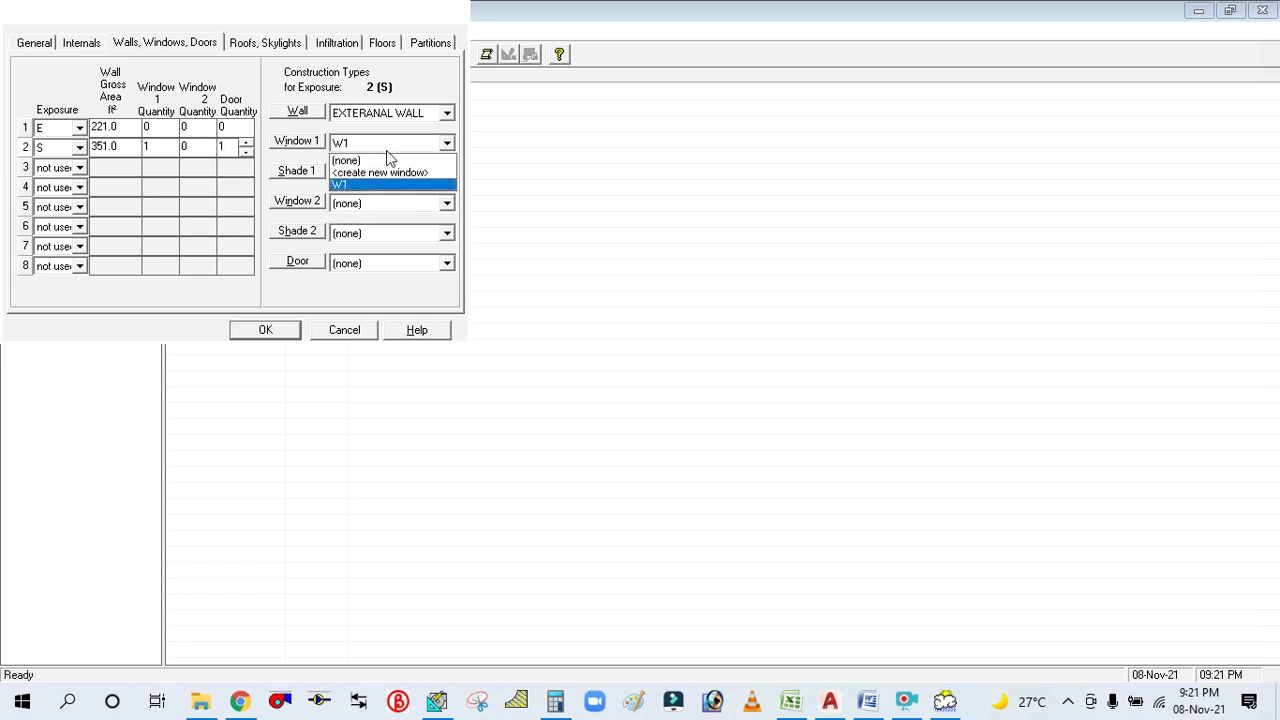
pyautogui.click(368, 186)
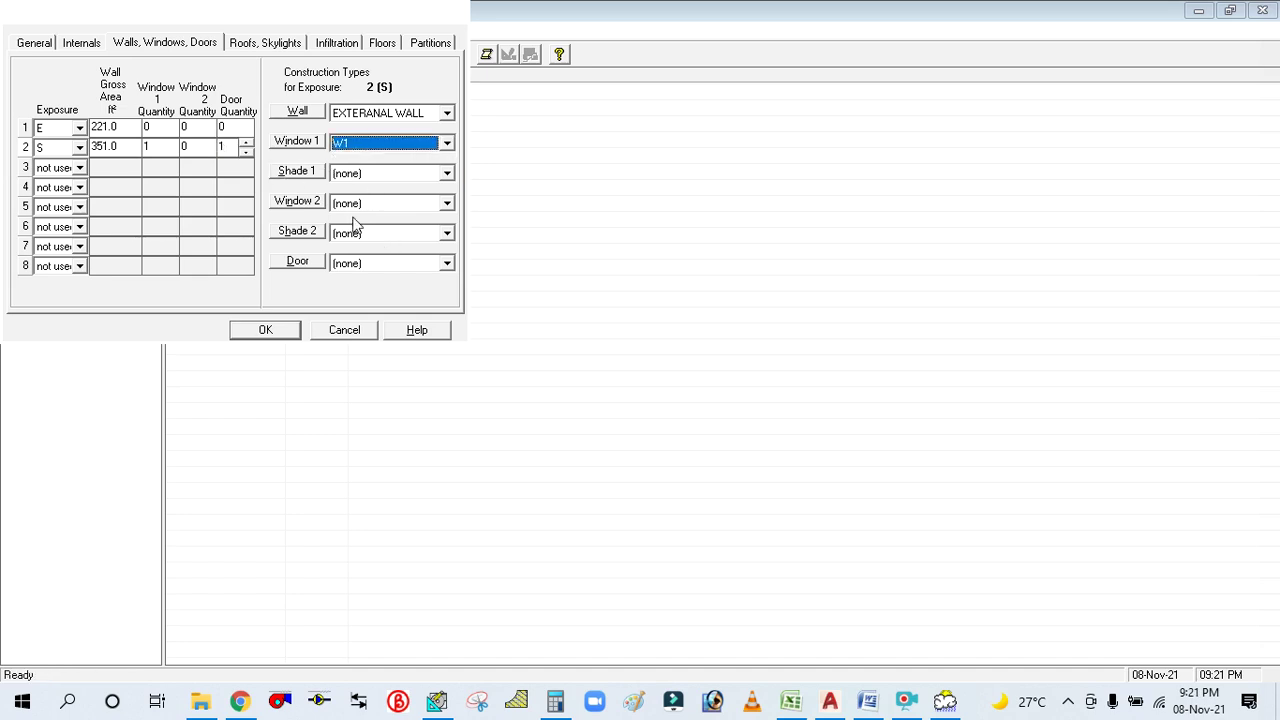
pyautogui.click(369, 264)
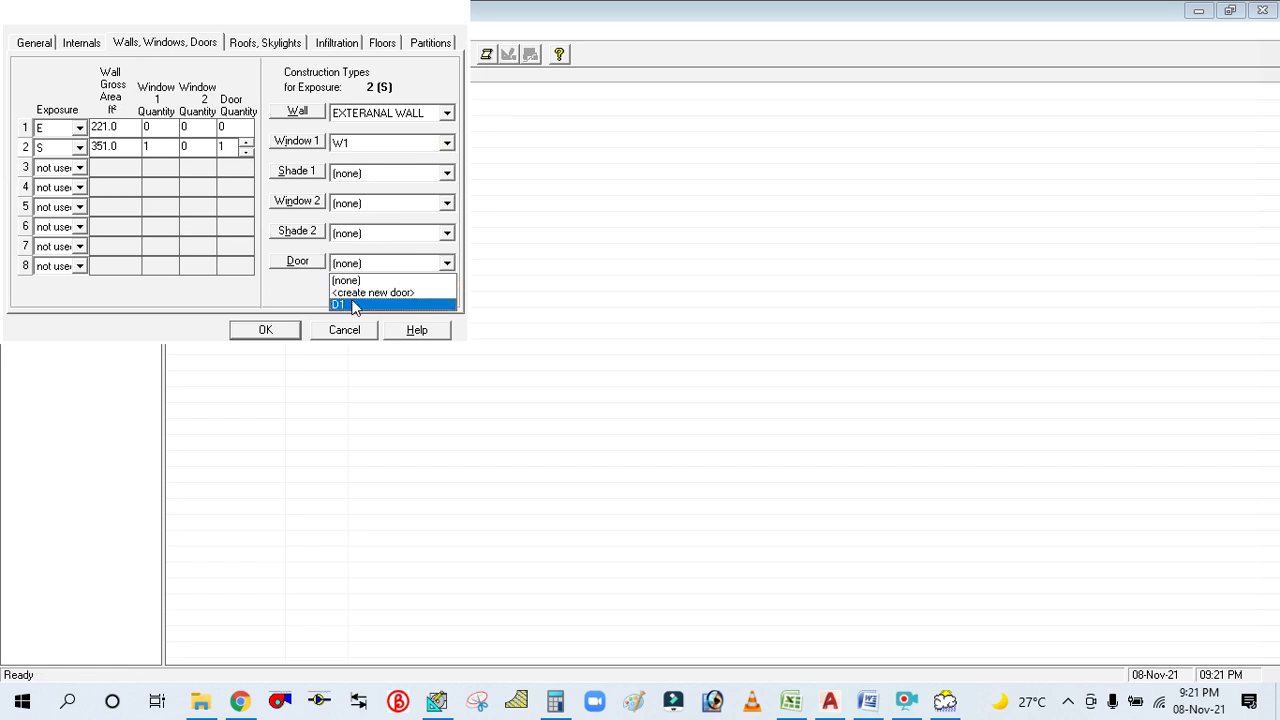
pyautogui.click(356, 303)
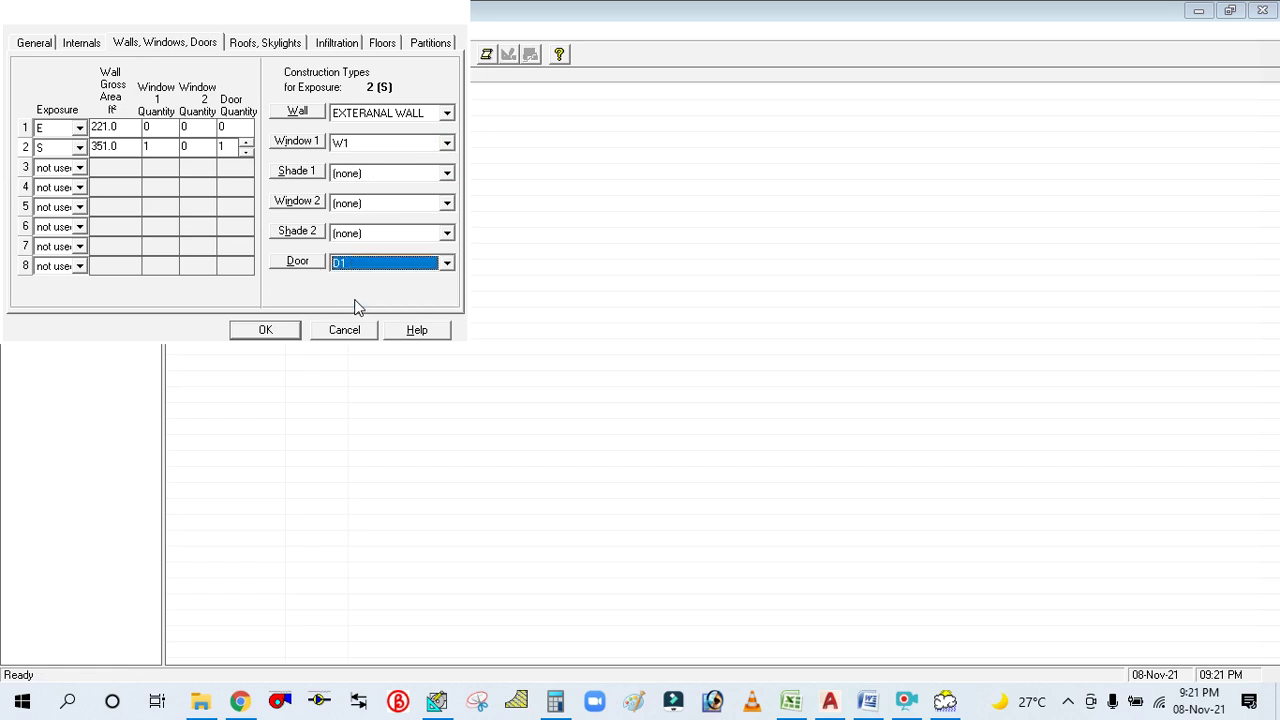
# Check the DINING space's floor area and set the horizontal roof exposure's gross area to 459 ft².
pyautogui.click(250, 55)
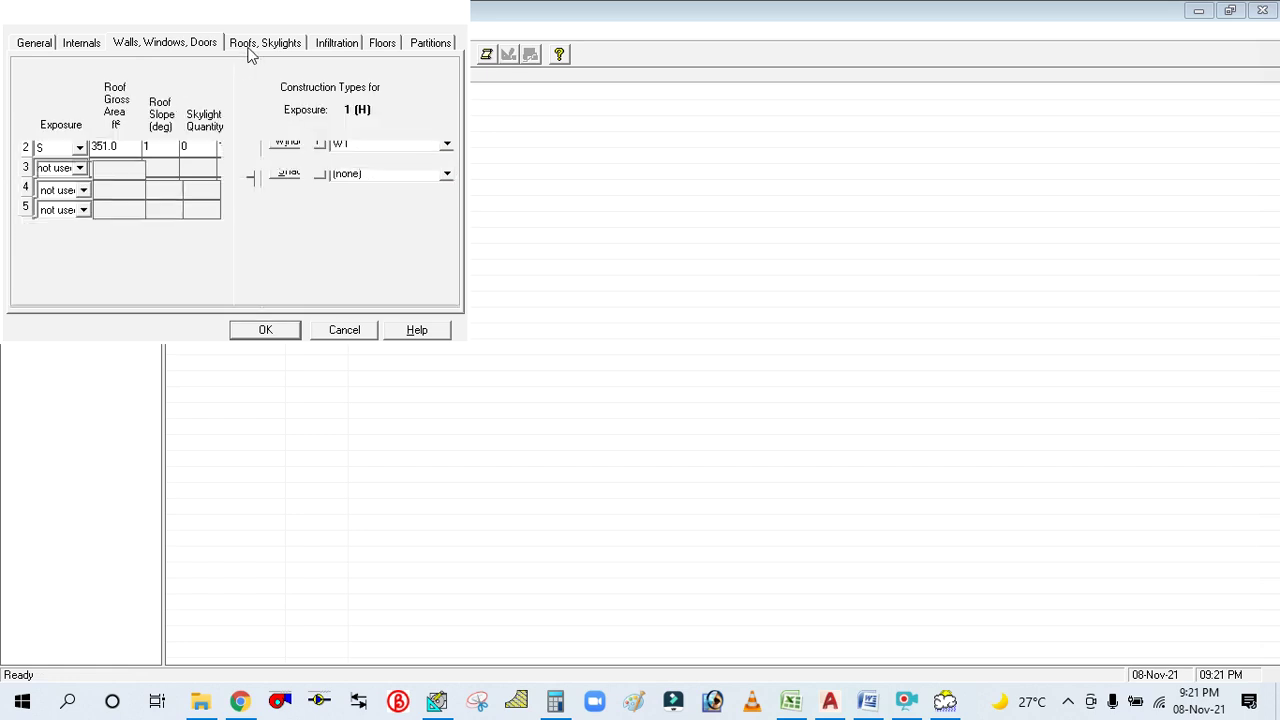
pyautogui.click(30, 52)
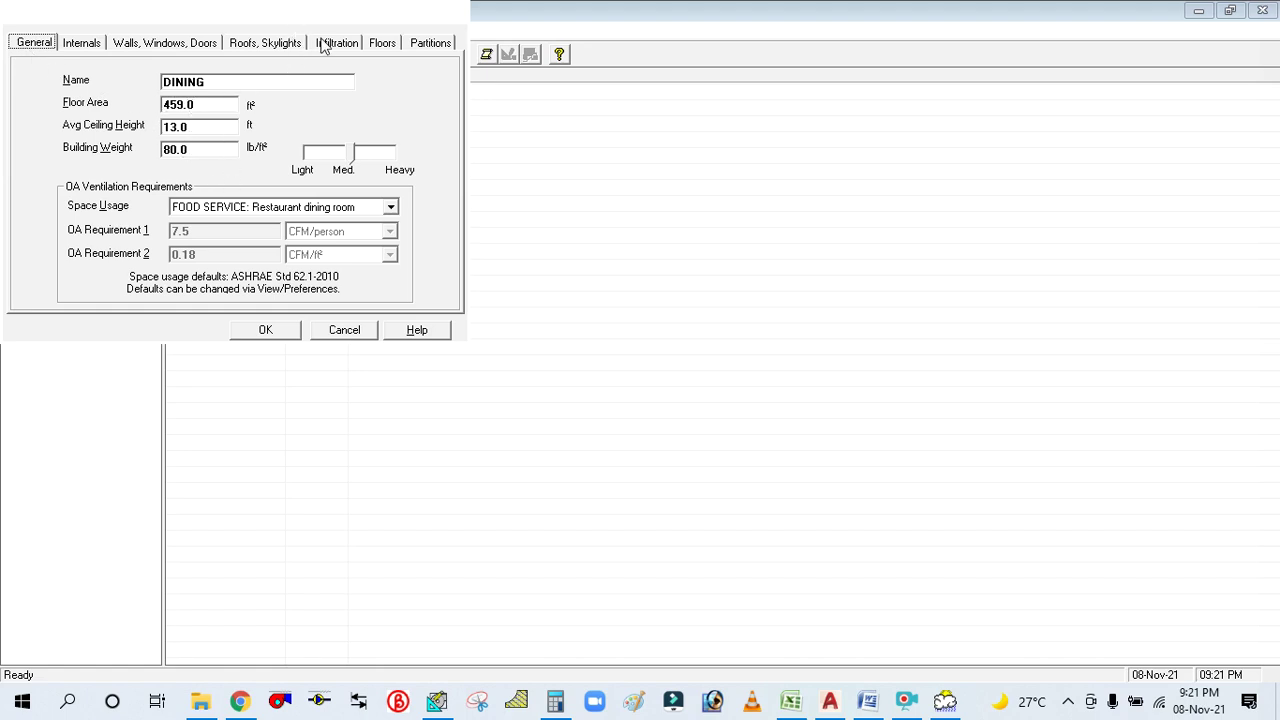
pyautogui.click(266, 45)
pyautogui.click(137, 150)
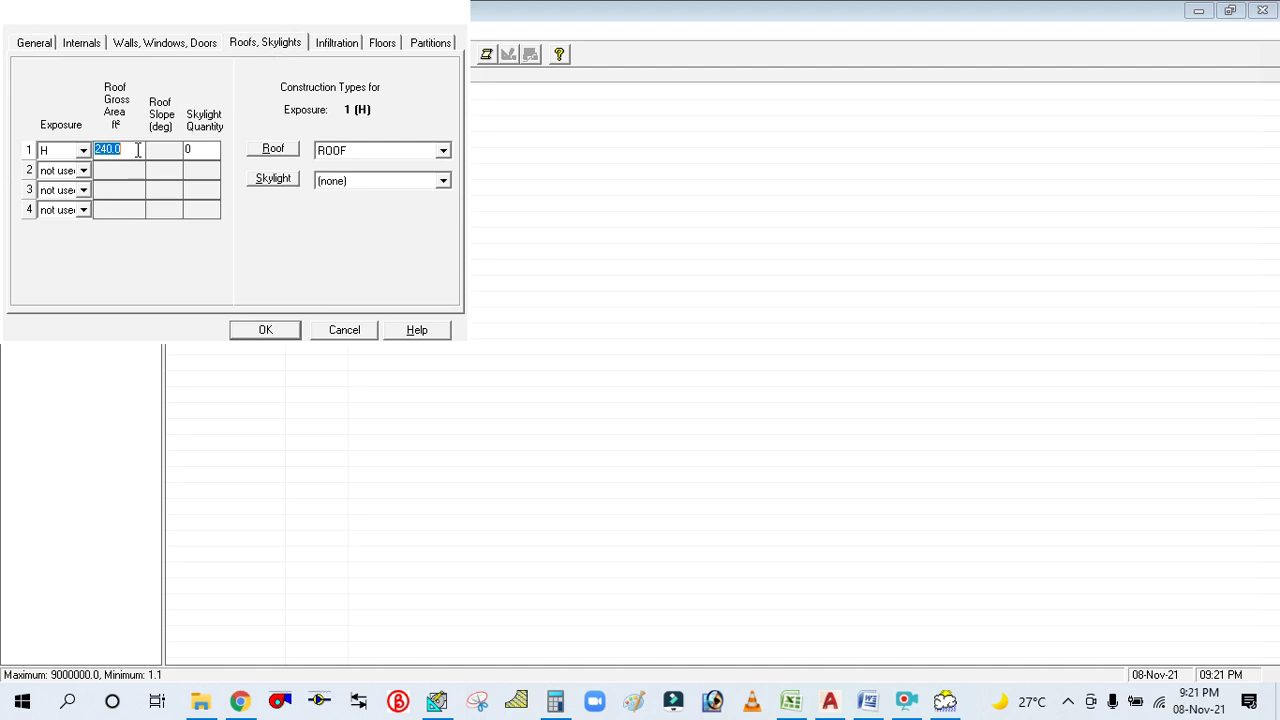
pyautogui.write('459')
# Review the DINING space's infiltration rates and set the slab floor on grade's area to 450 ft².
pyautogui.click(336, 44)
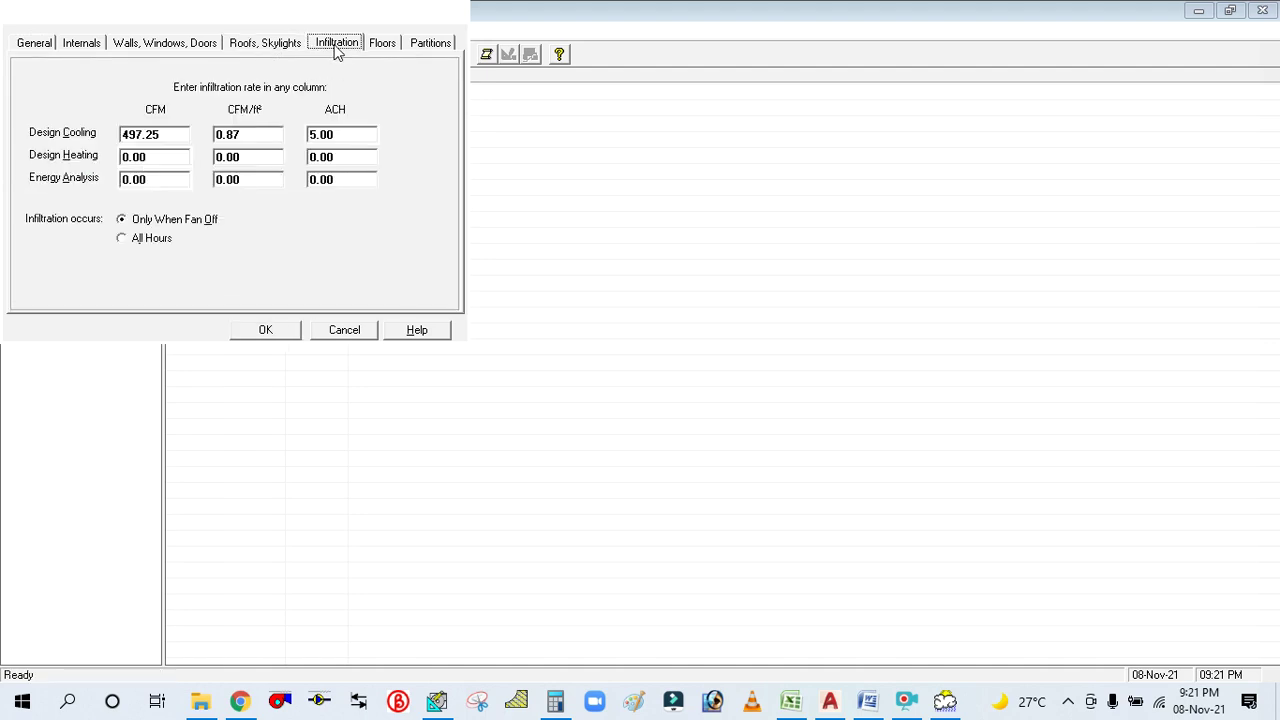
pyautogui.click(383, 44)
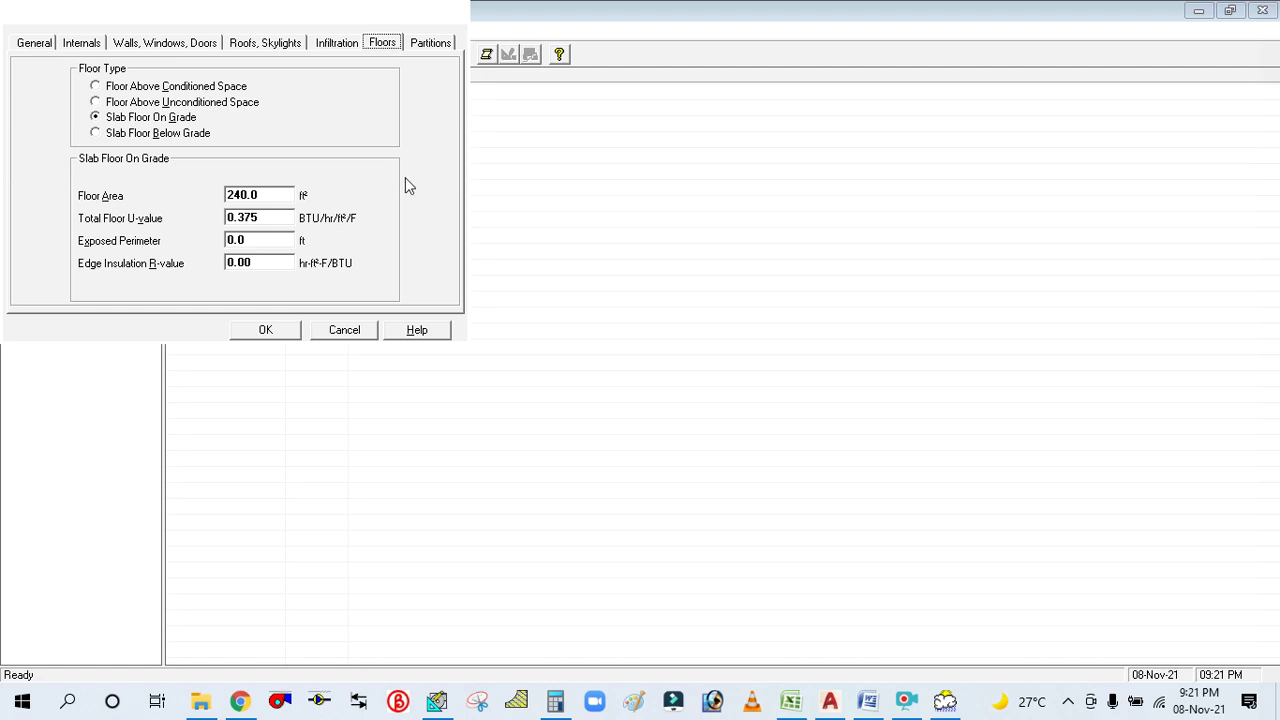
pyautogui.doubleClick(285, 196)
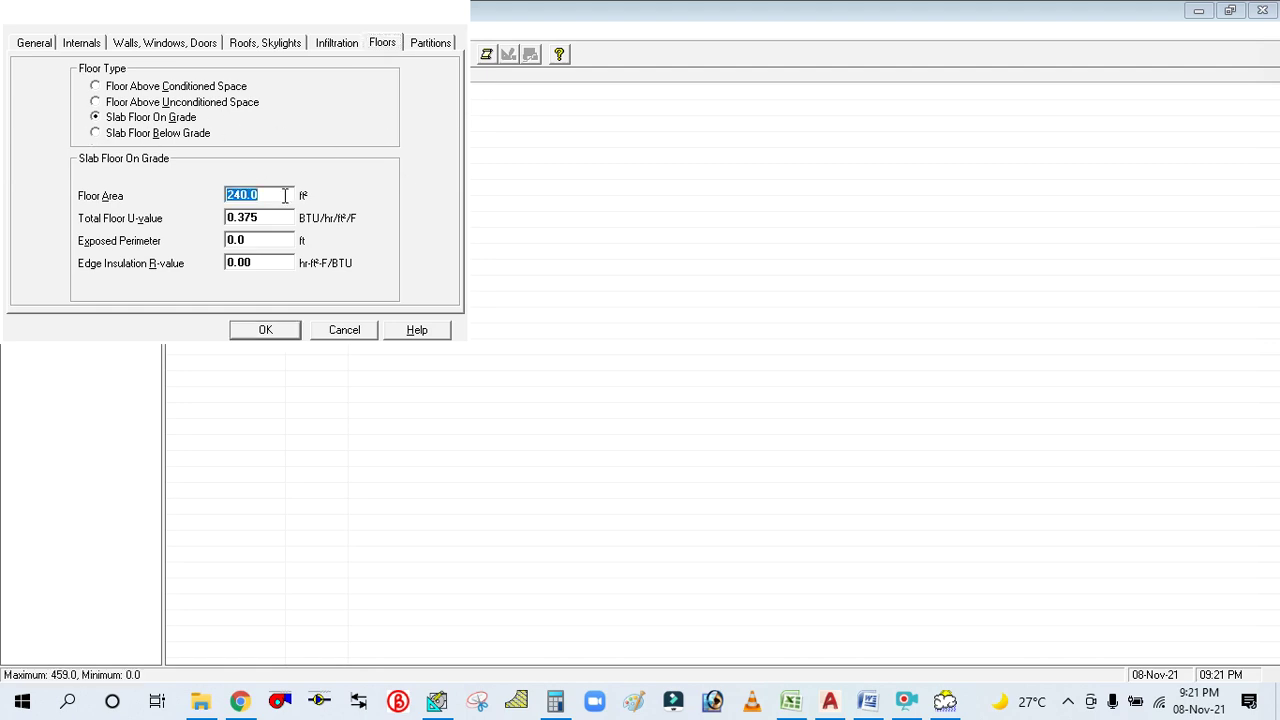
pyautogui.write('450')
# Check the dining hall's partition wall on the AutoCAD plan and compute its area as 6 × 13 in Calculator.
pyautogui.click(425, 45)
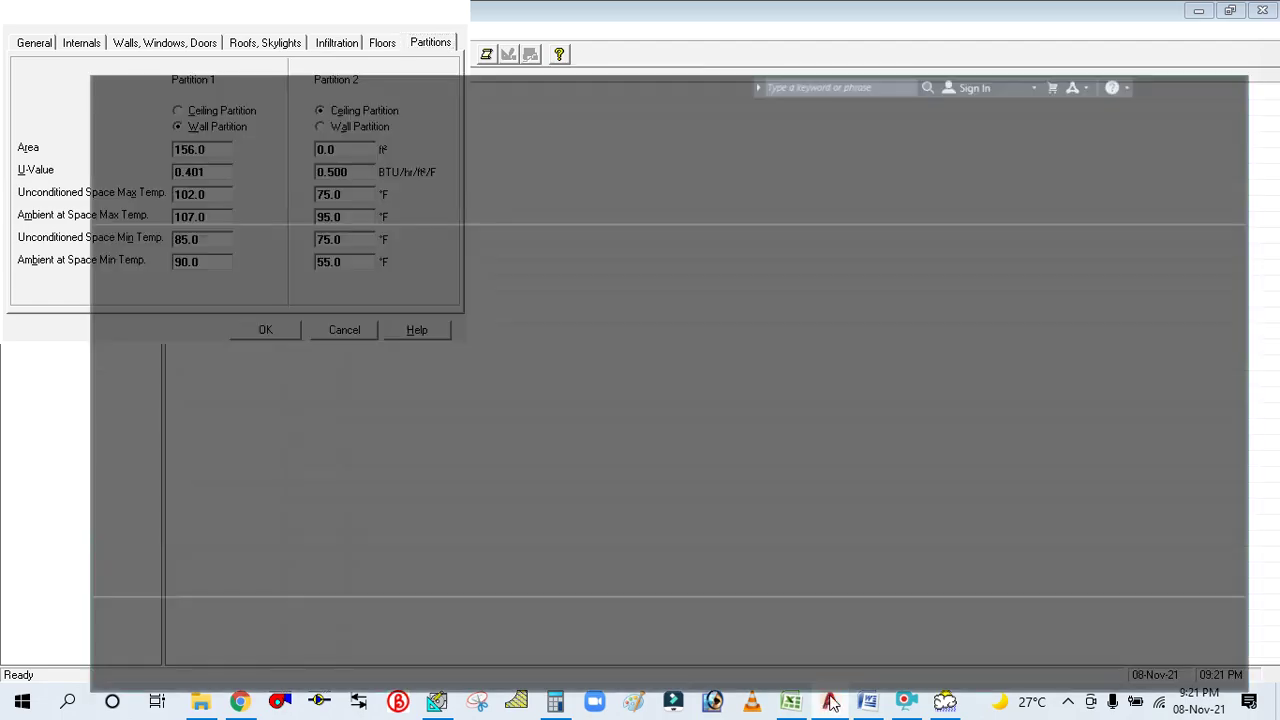
pyautogui.click(829, 700)
pyautogui.scroll(2, 585, 322)
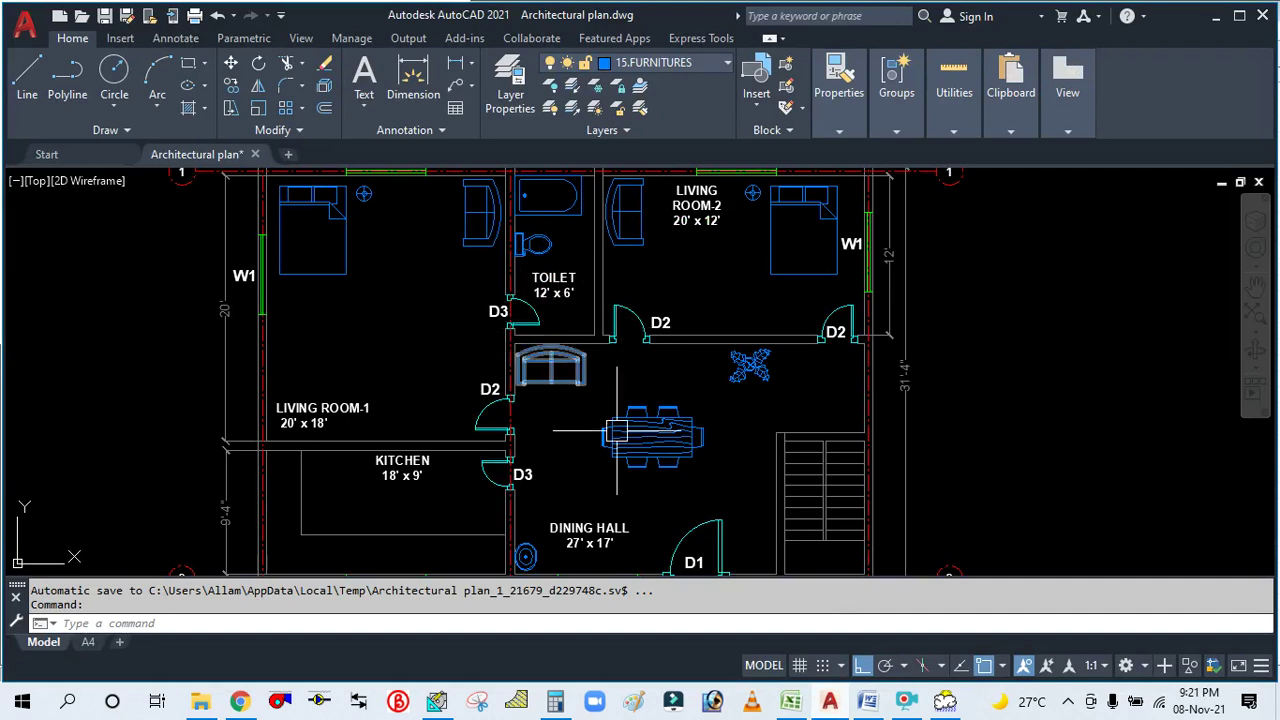
pyautogui.click(836, 704)
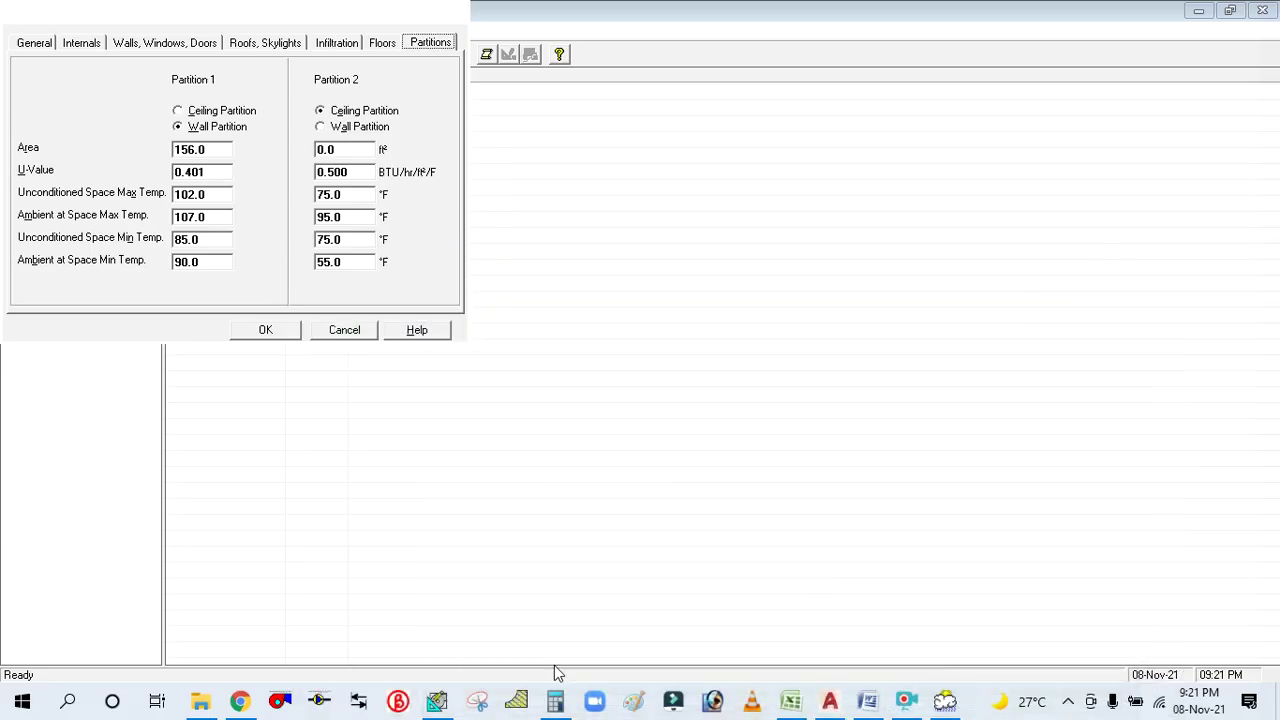
pyautogui.click(555, 701)
pyautogui.click(1118, 285)
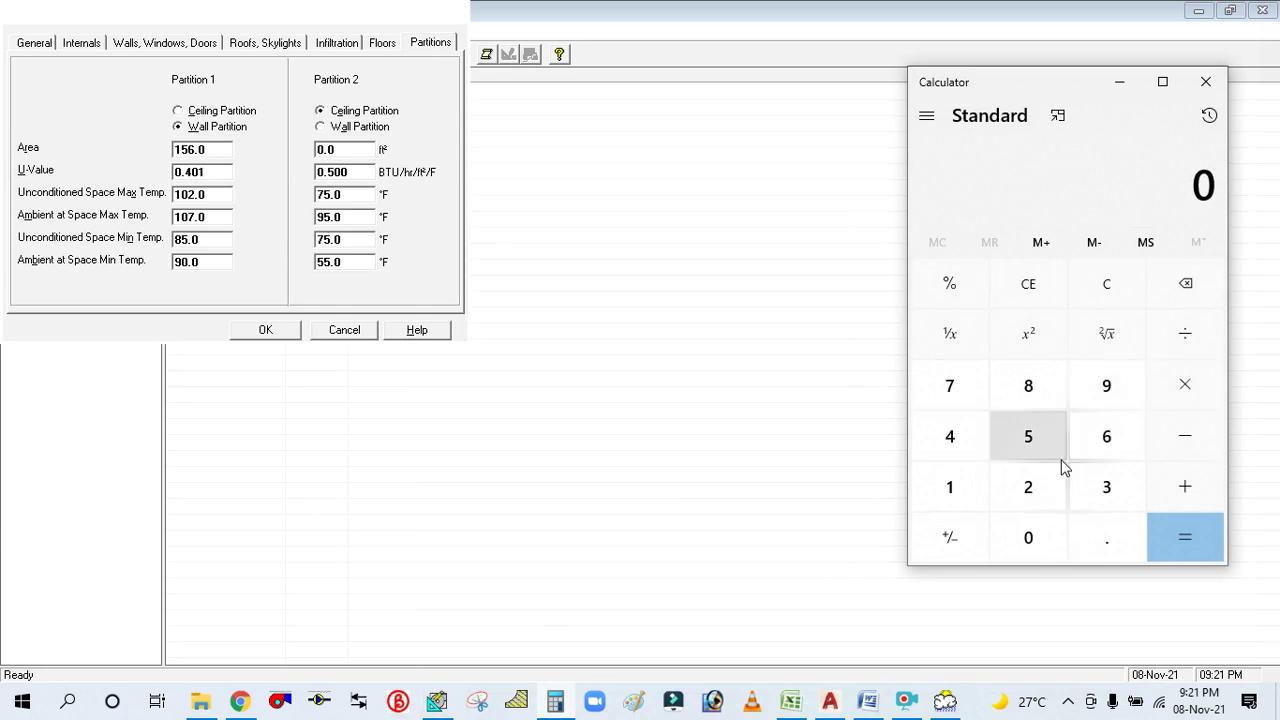
pyautogui.click(1104, 440)
pyautogui.click(1192, 400)
pyautogui.click(965, 490)
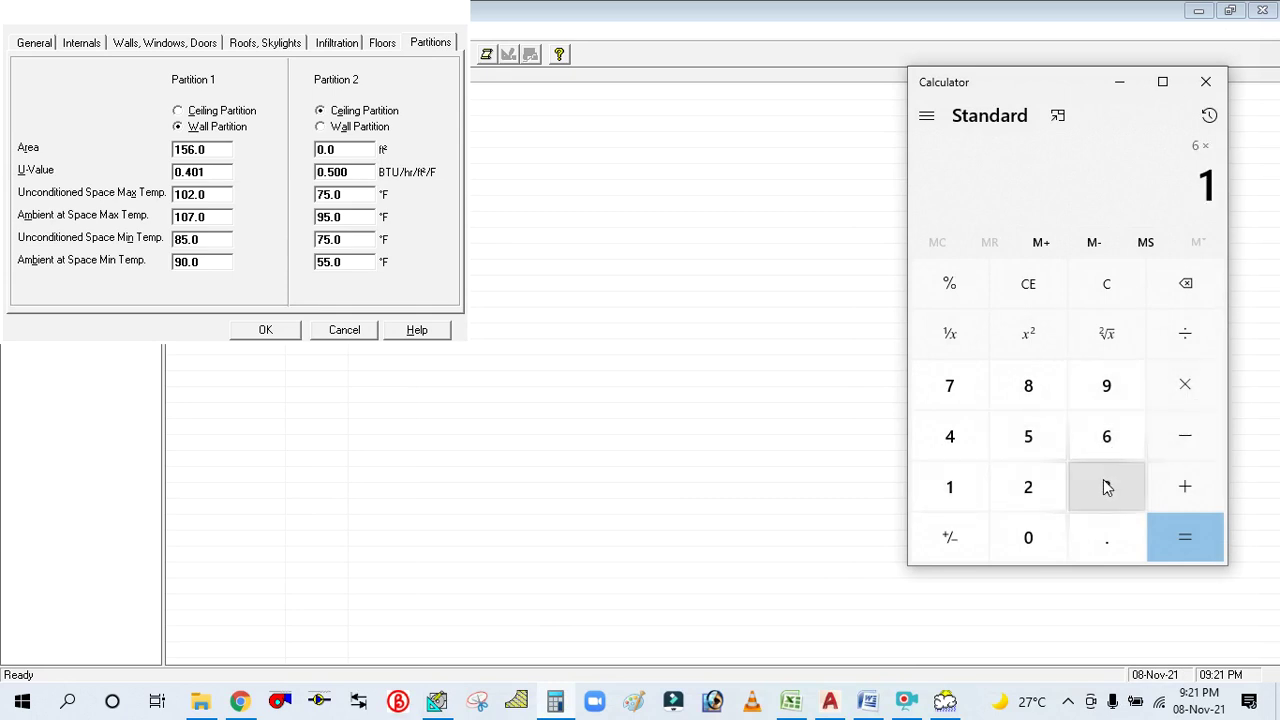
pyautogui.click(1104, 482)
pyautogui.click(1204, 539)
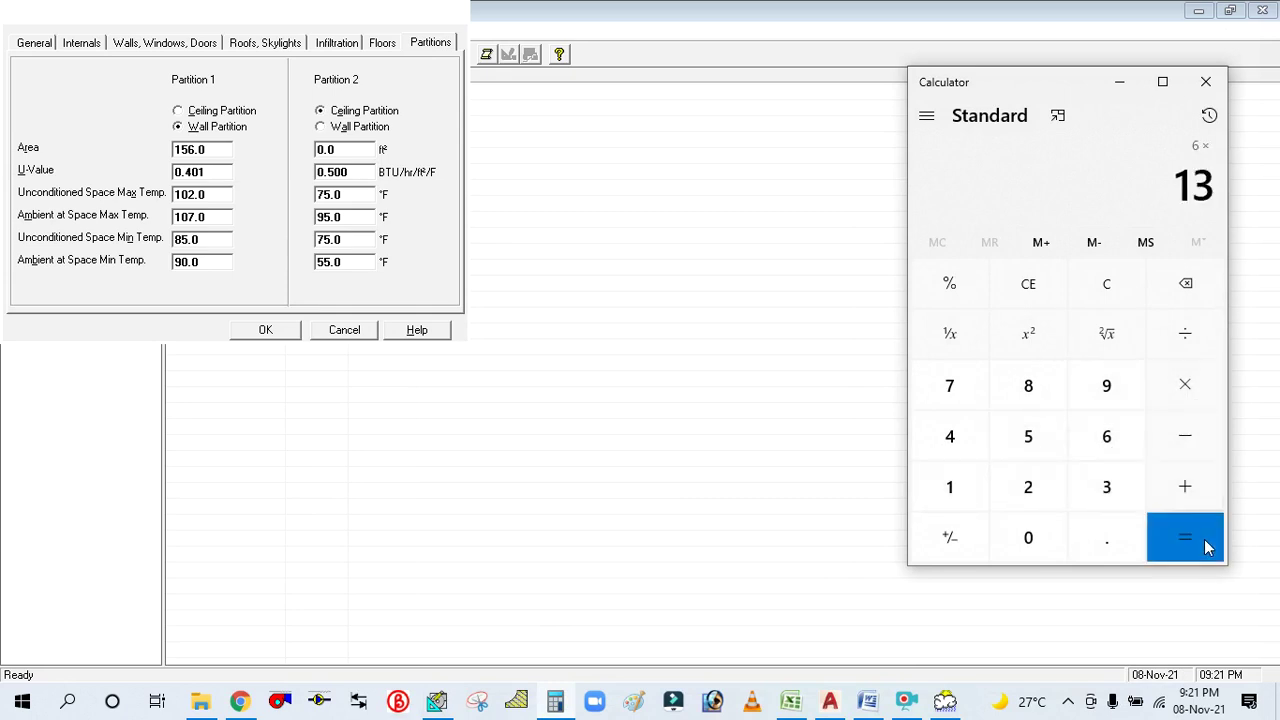
pyautogui.click(1124, 84)
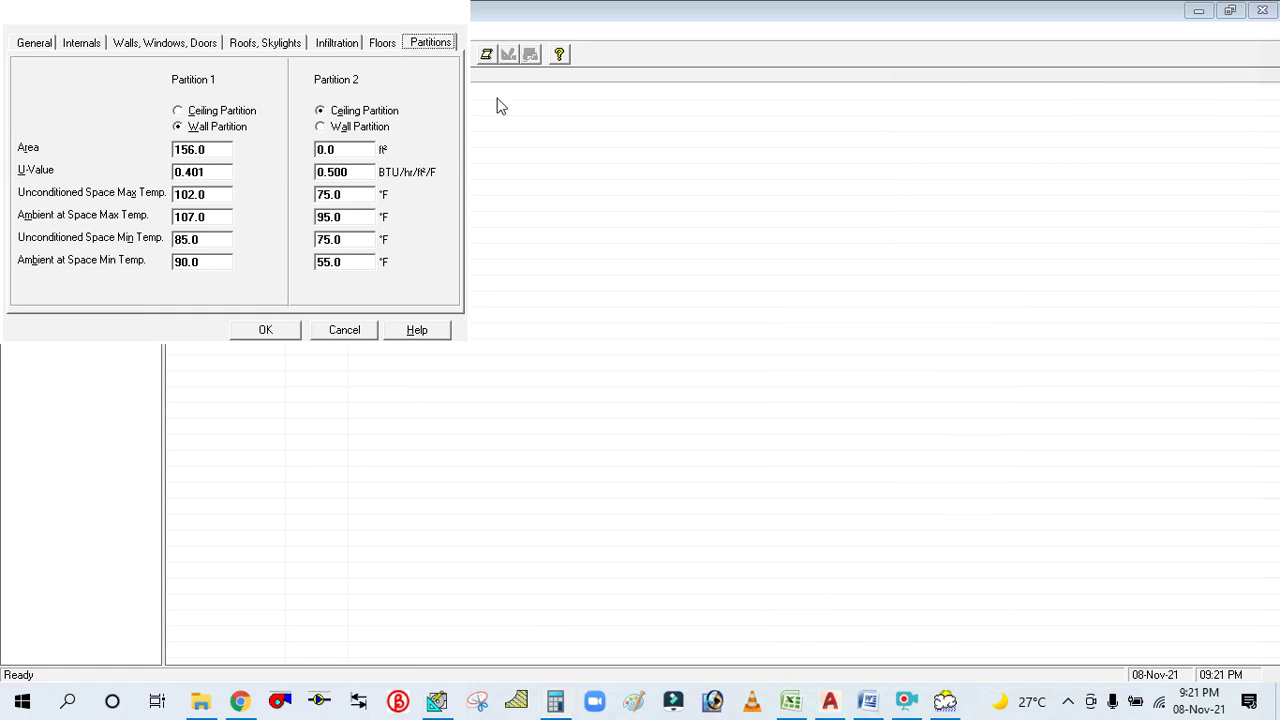
# Set the area of wall Partition 1 to 78 ft² and save the DINING space.
pyautogui.doubleClick(224, 150)
pyautogui.write('78')
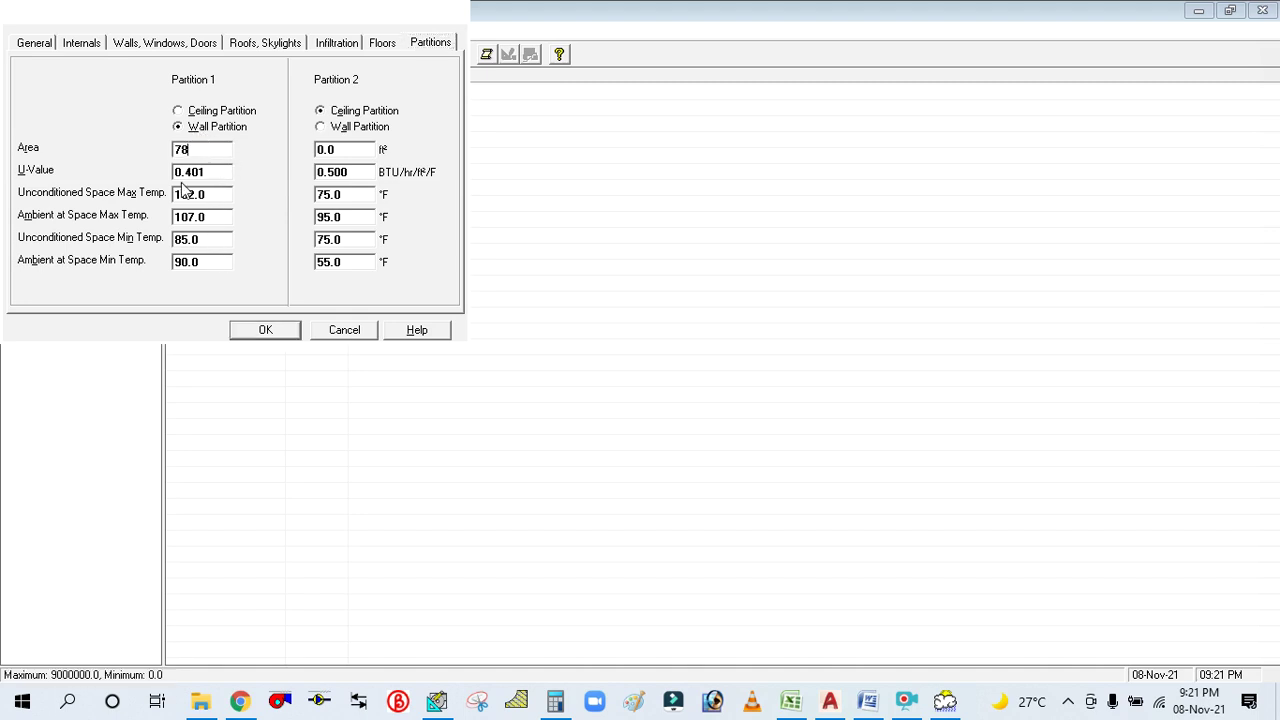
pyautogui.click(263, 332)
pyautogui.write('8')
pyautogui.click(264, 330)
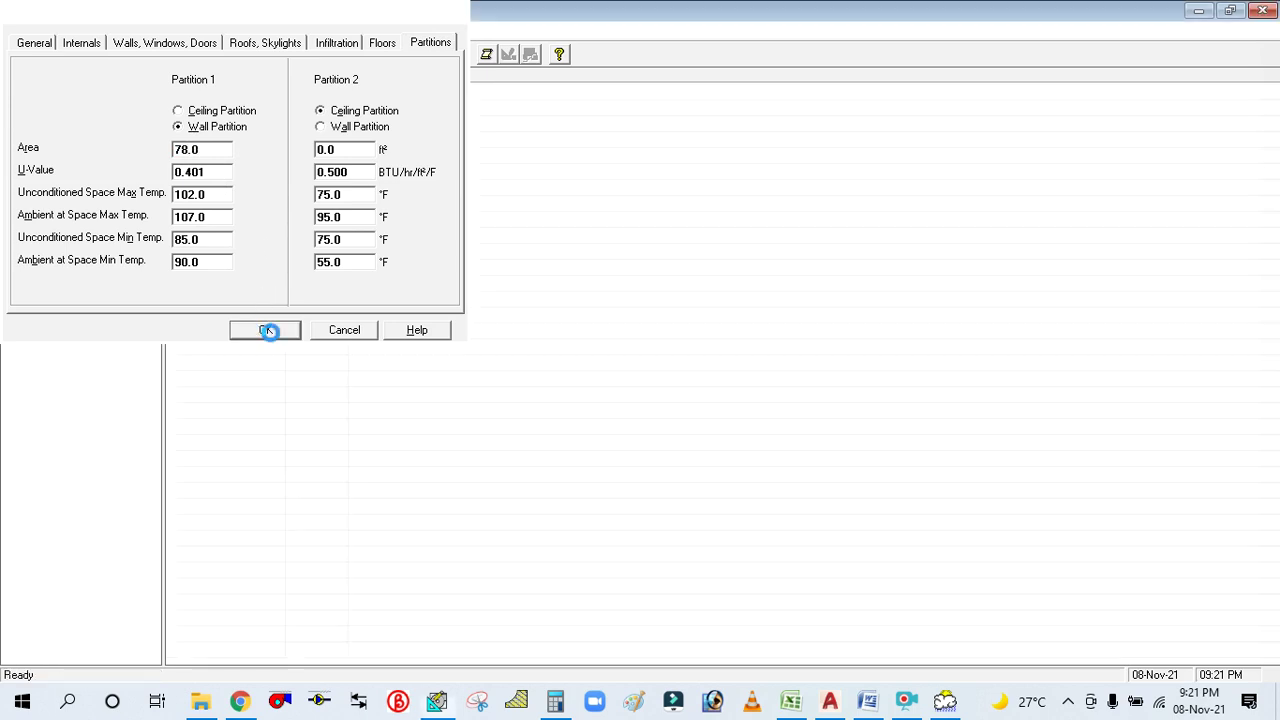
# Examine the kitchen's dimensions, walls, door and window on the AutoCAD plan, and return to the HAP space list.
pyautogui.click(831, 705)
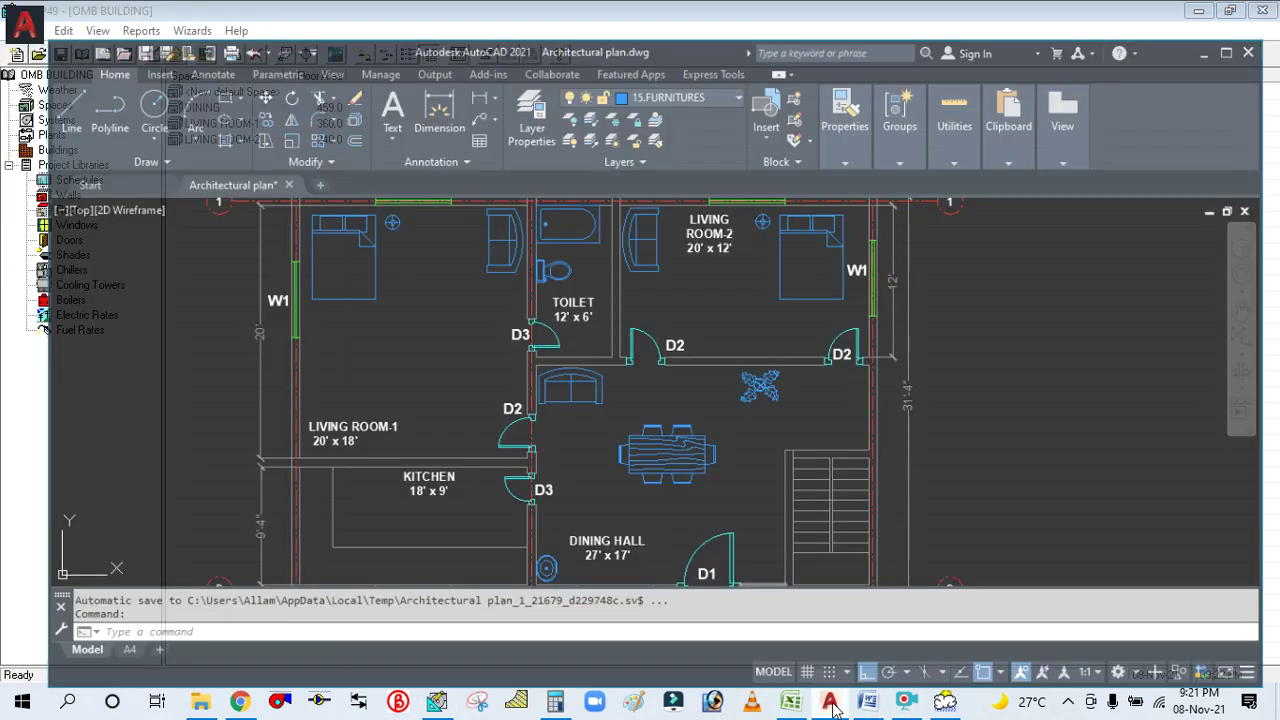
pyautogui.scroll(-3, 569, 445)
pyautogui.scroll(5, 435, 381)
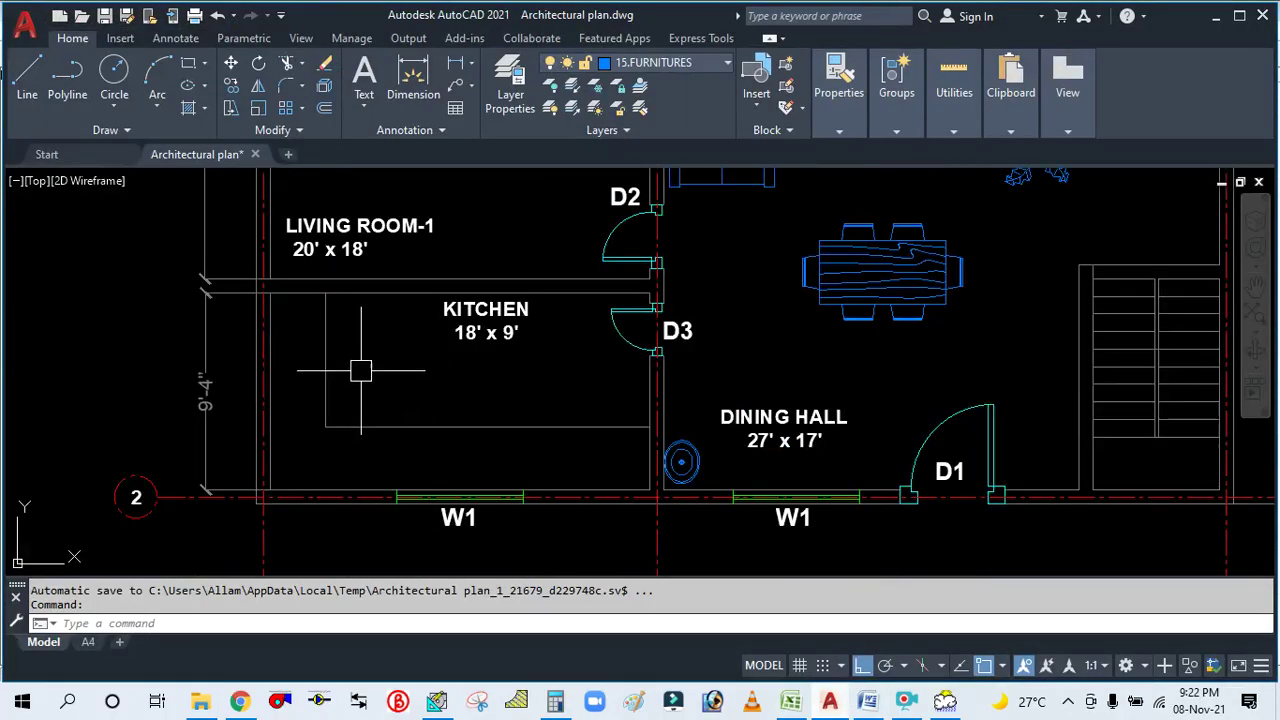
pyautogui.scroll(-2, 484, 421)
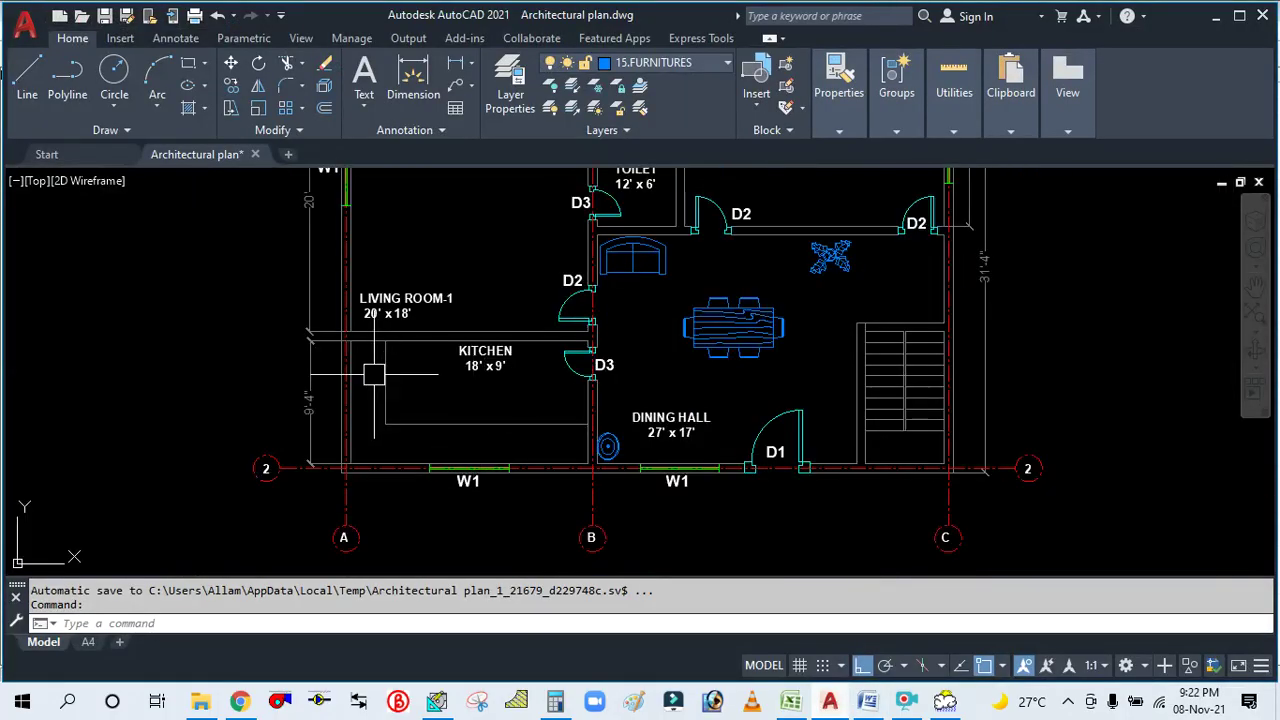
pyautogui.scroll(3, 374, 377)
pyautogui.scroll(-5, 495, 361)
pyautogui.scroll(2, 350, 245)
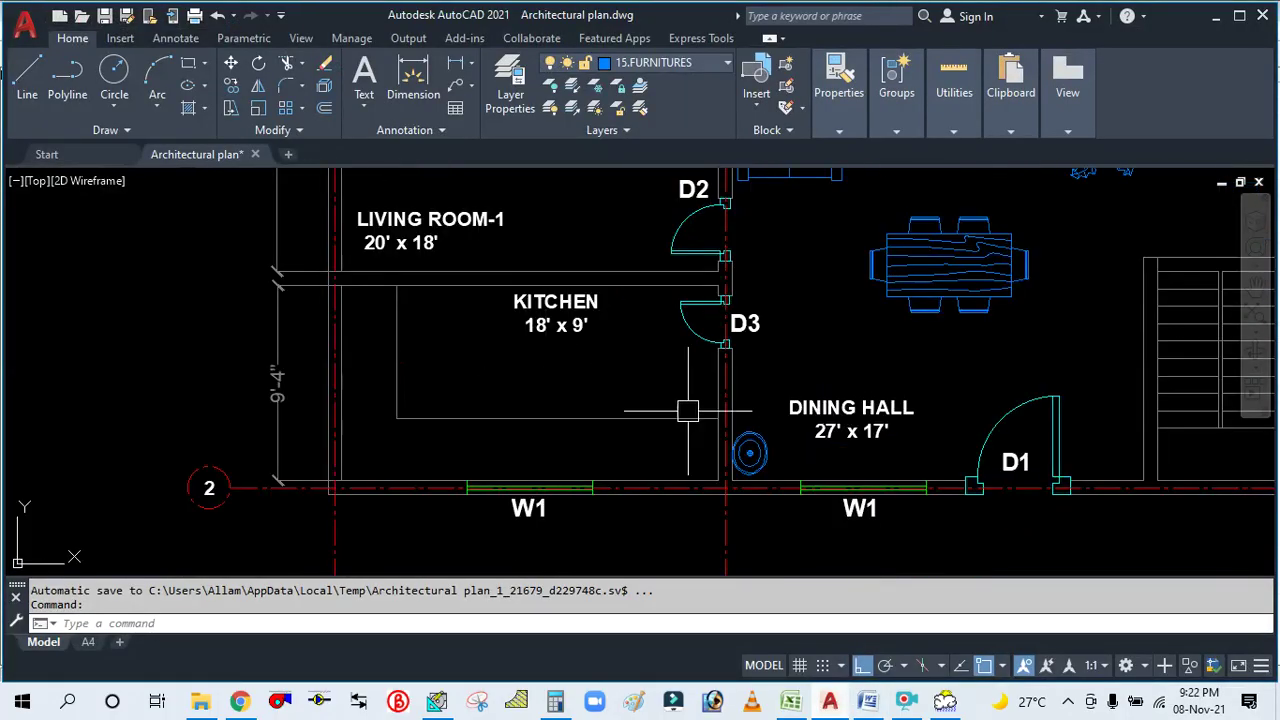
pyautogui.click(831, 705)
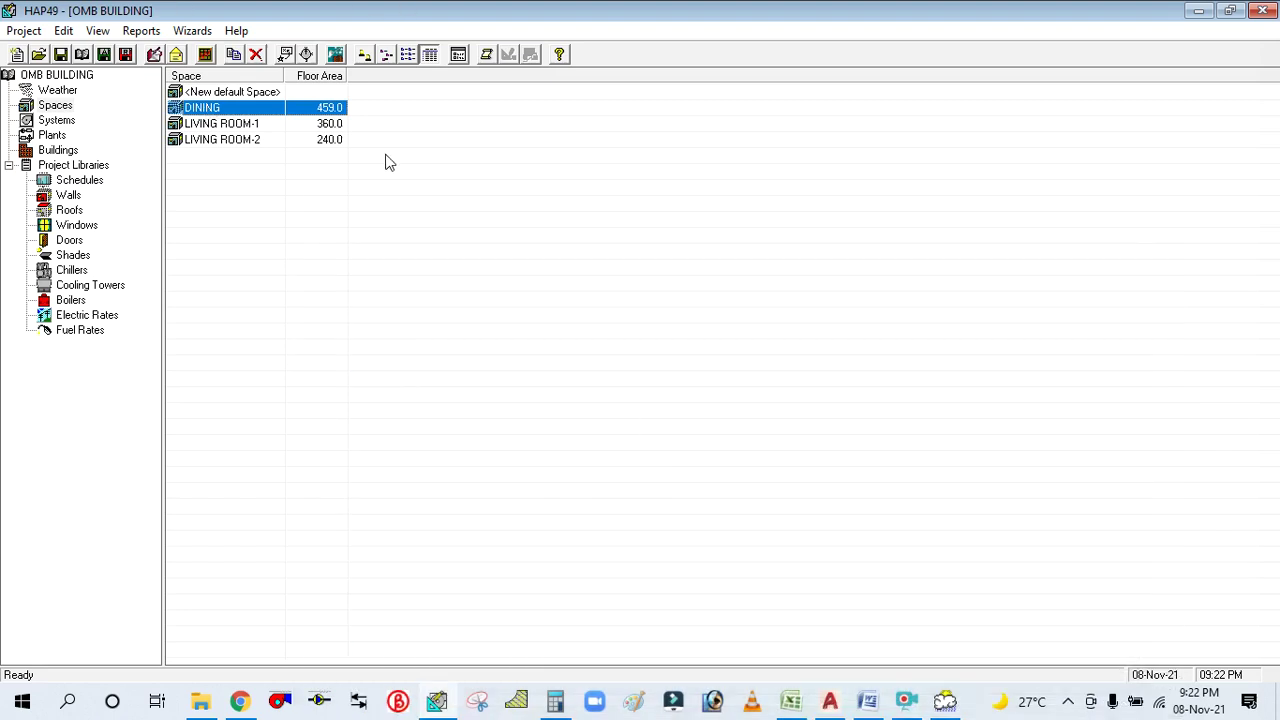
# Duplicate the DINING space and name the copy KITCHEN.
pyautogui.rightClick(210, 110)
pyautogui.click(242, 118)
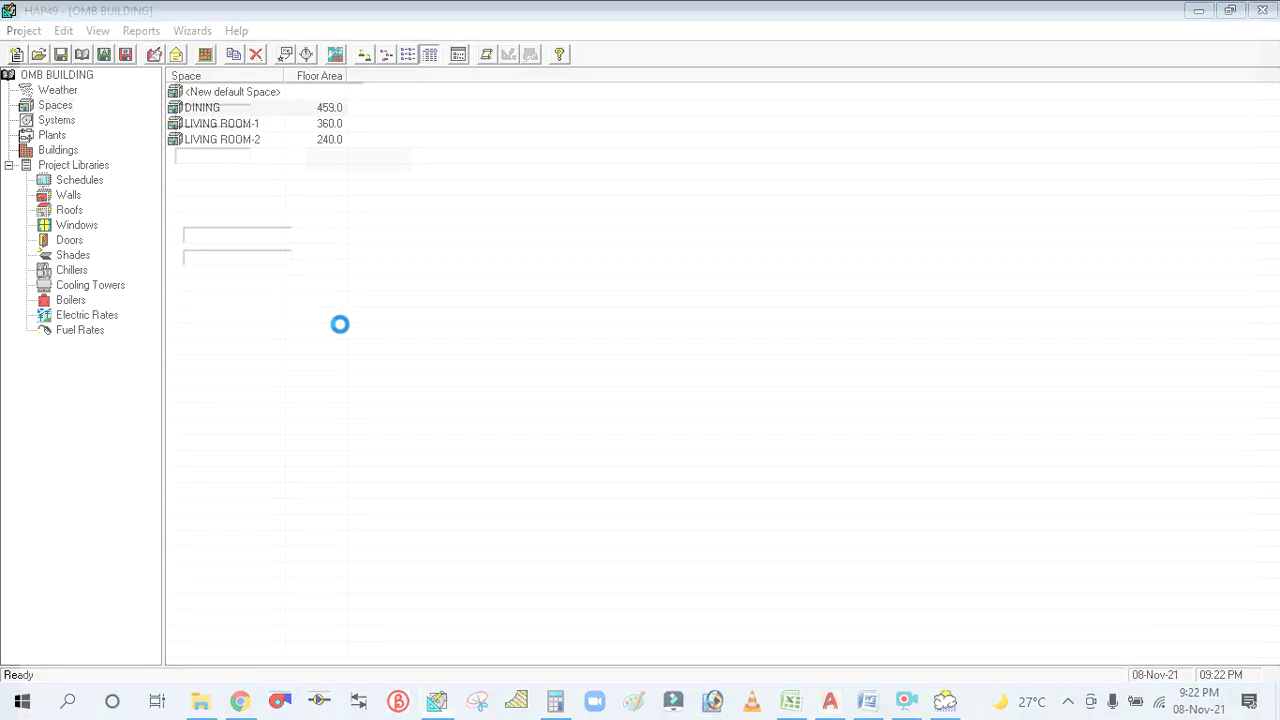
pyautogui.moveTo(282, 84); pyautogui.dragTo(145, 84)
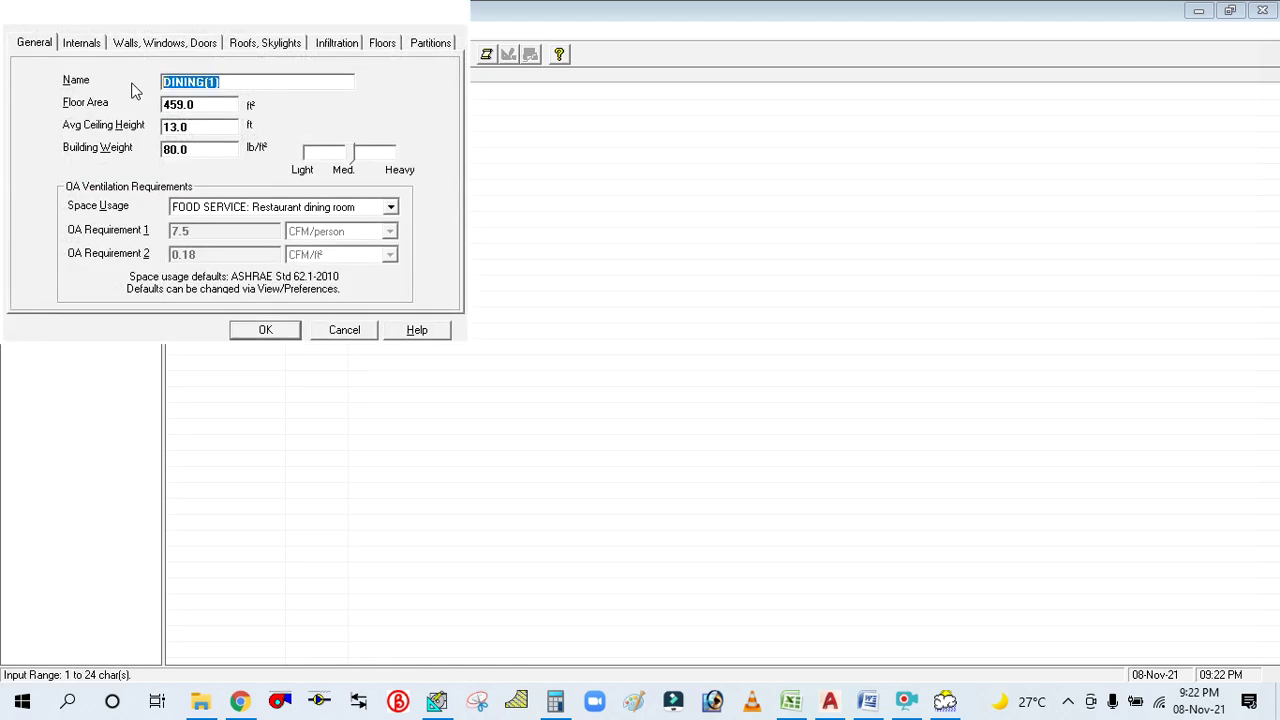
pyautogui.write('KITCHEN')
# Check the kitchen's size on the AutoCAD plan and compute its floor area as 18 × 9 in Calculator.
pyautogui.doubleClick(212, 108)
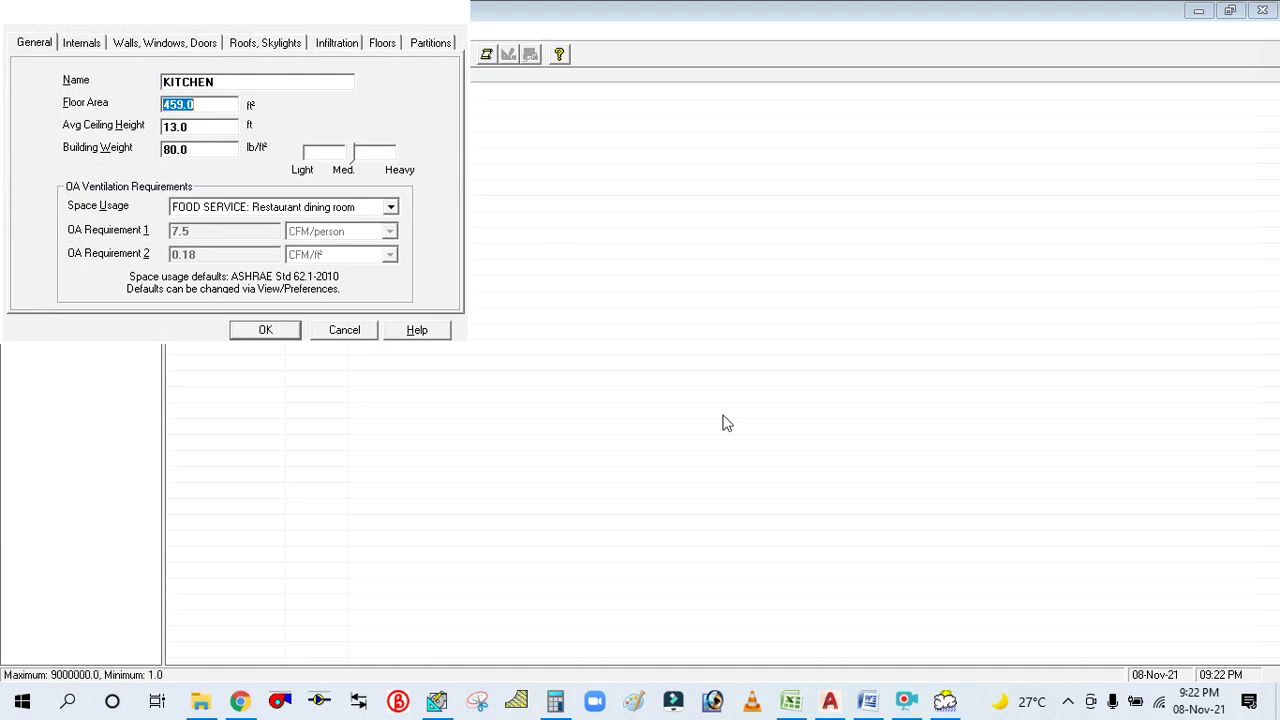
pyautogui.click(822, 703)
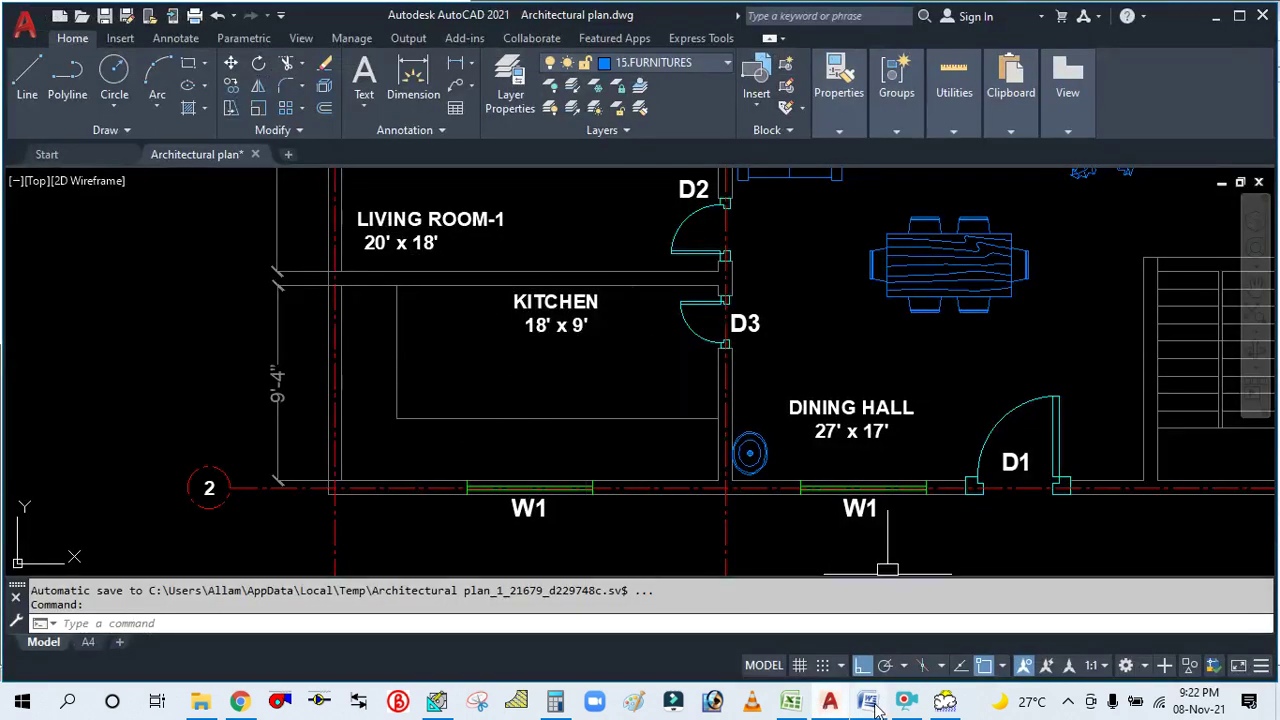
pyautogui.click(830, 705)
pyautogui.click(555, 701)
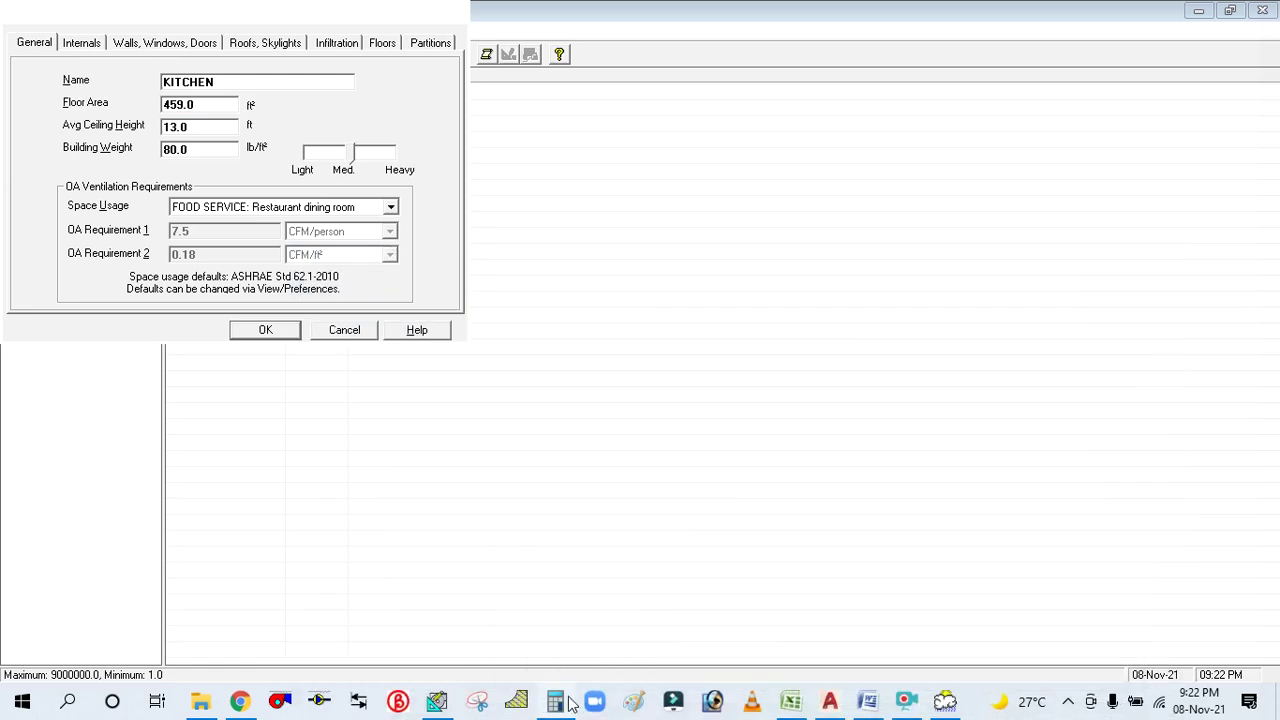
pyautogui.click(1094, 274)
pyautogui.click(943, 490)
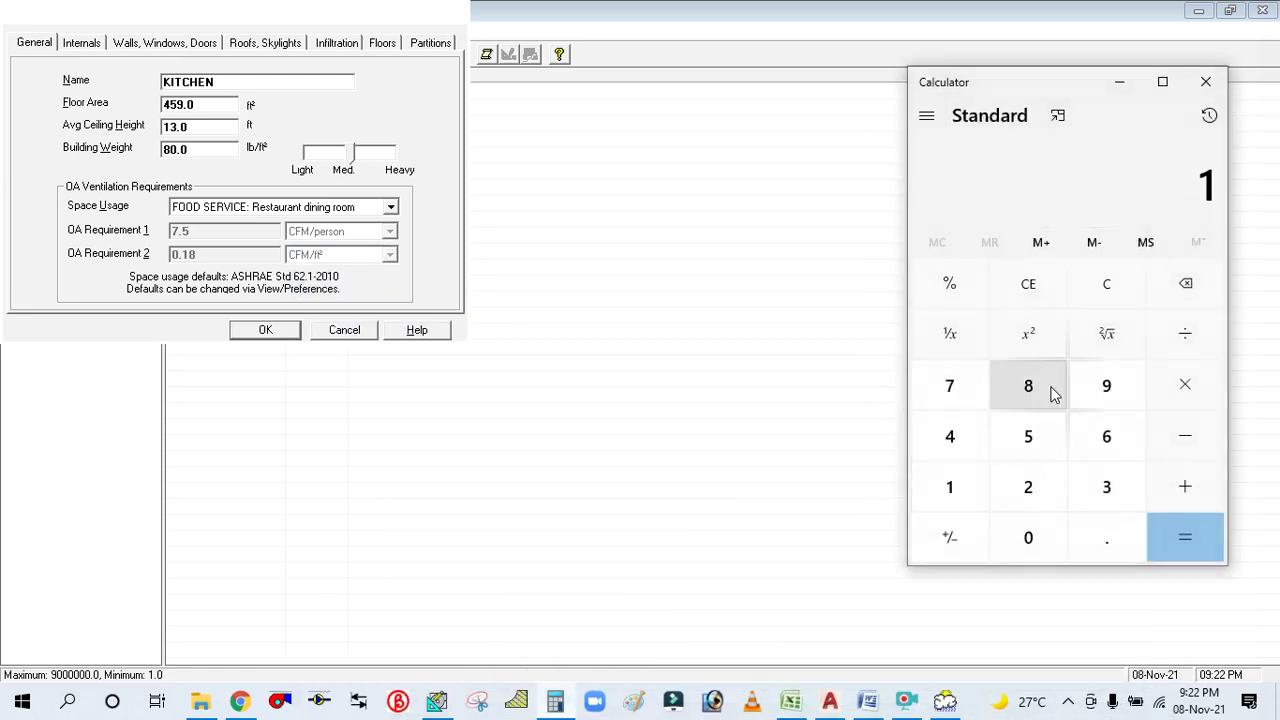
pyautogui.click(1048, 393)
pyautogui.click(1160, 398)
pyautogui.click(1134, 385)
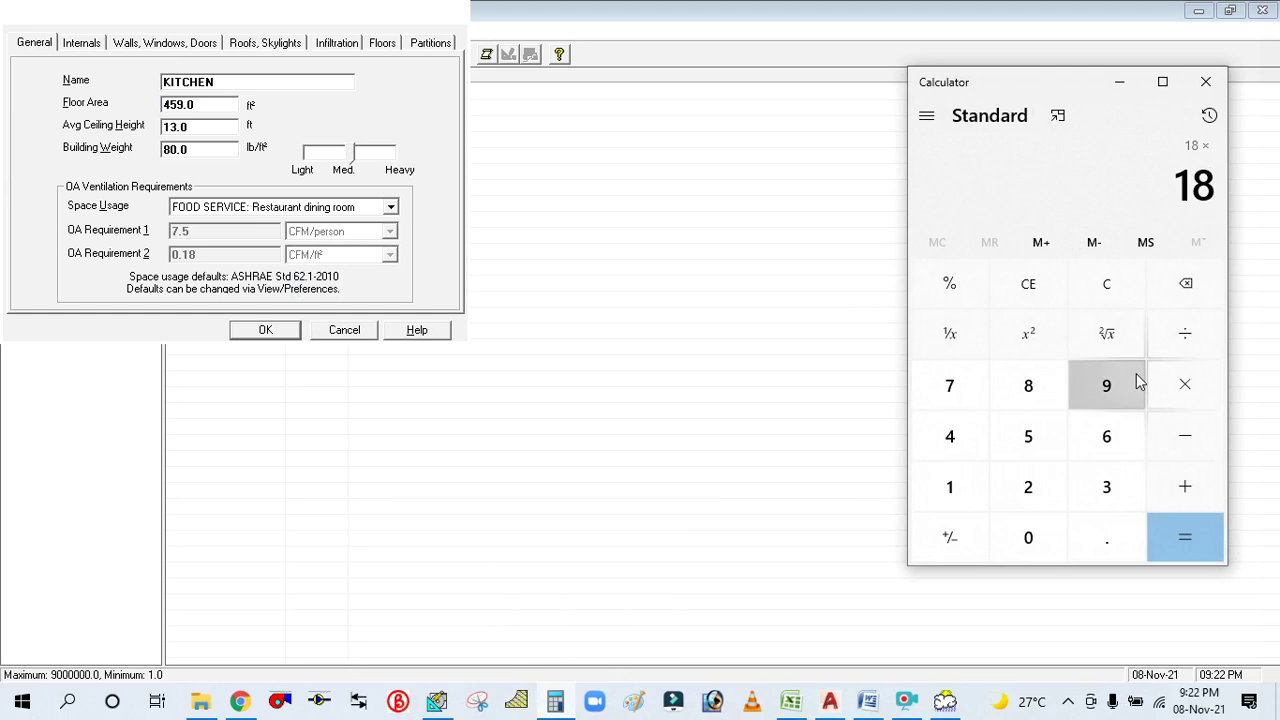
pyautogui.click(1184, 537)
# Set the KITCHEN space's floor area to 162 ft² and its space usage to FOOD SERVICE: Kitchen (cooking).
pyautogui.click(340, 188)
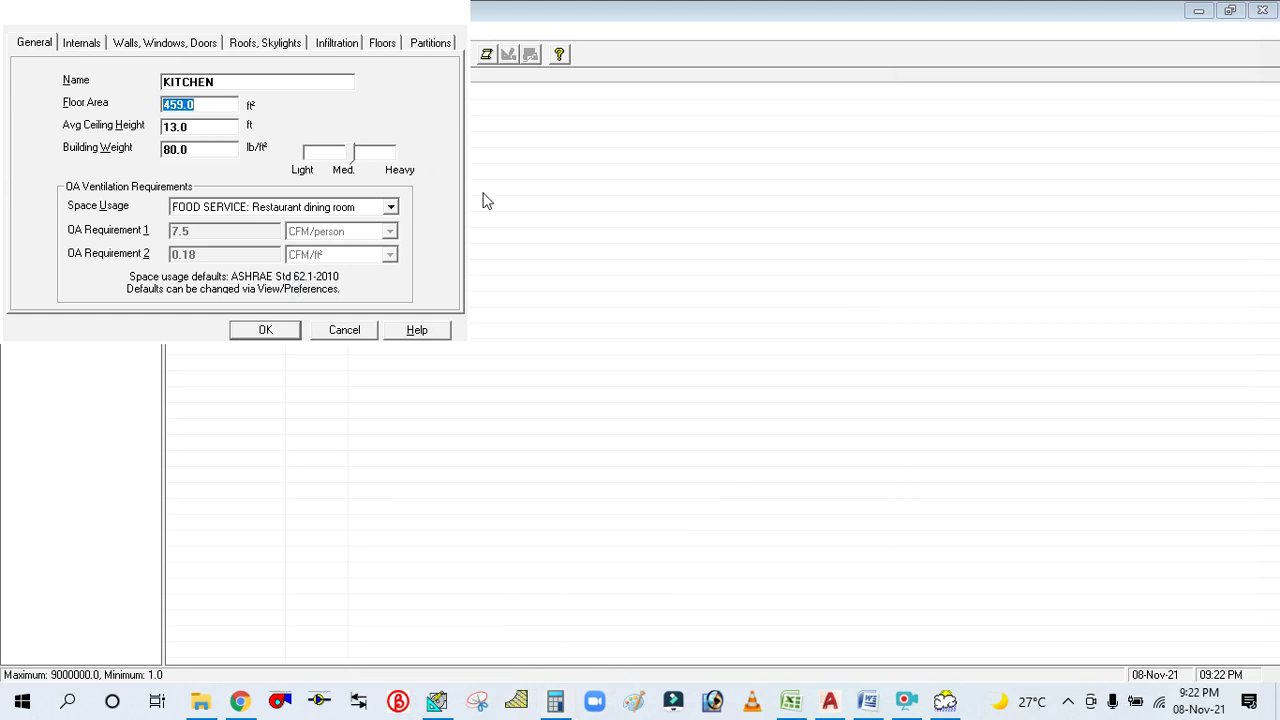
pyautogui.write('162')
pyautogui.click(200, 127)
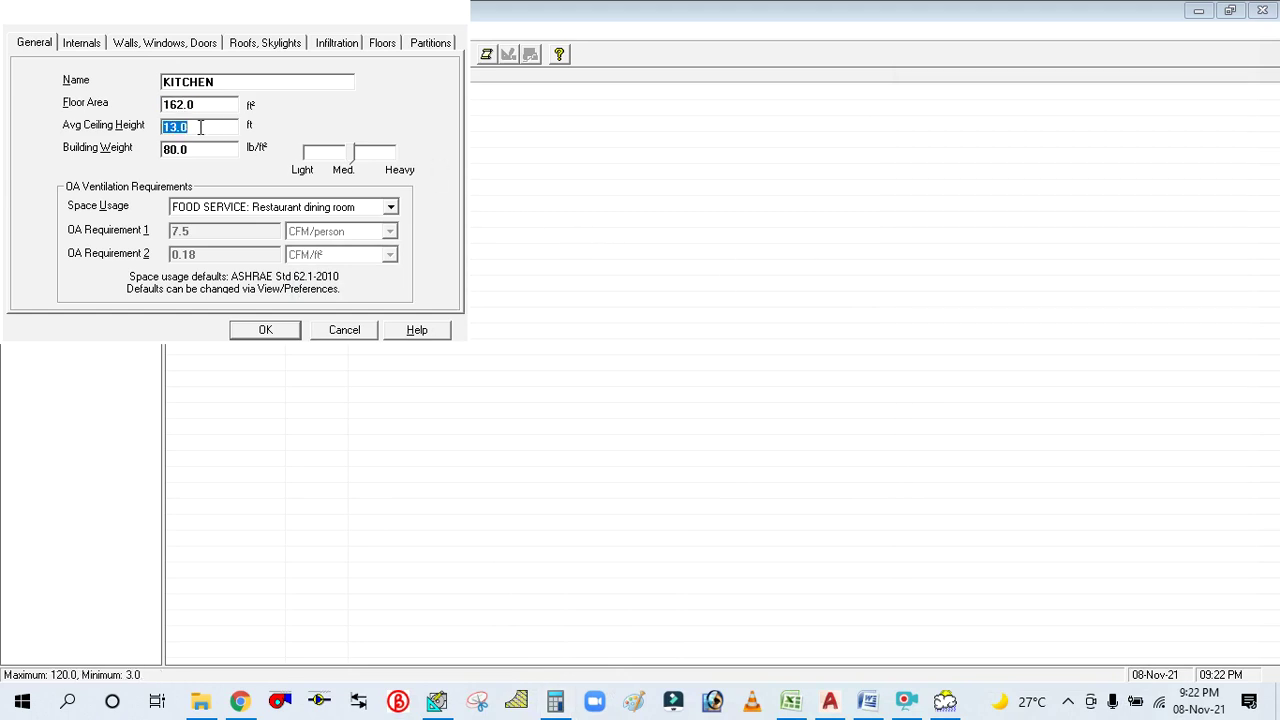
pyautogui.click(330, 213)
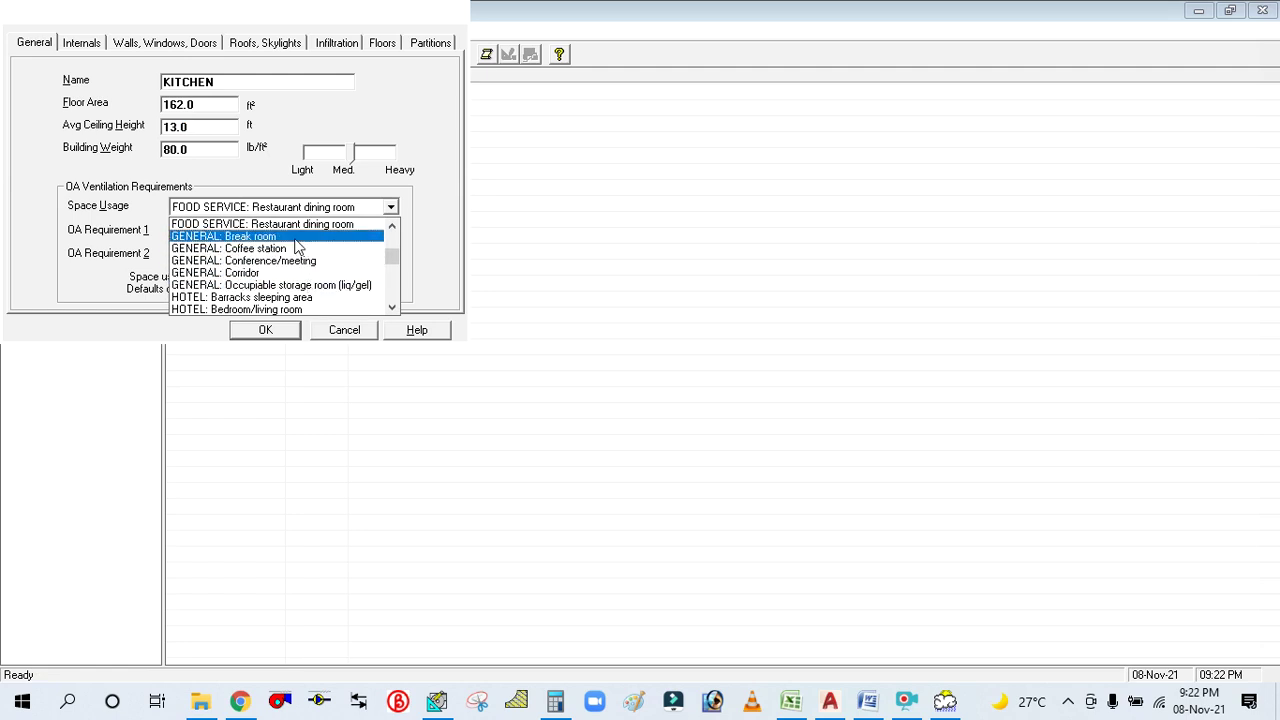
pyautogui.scroll(1, 297, 246)
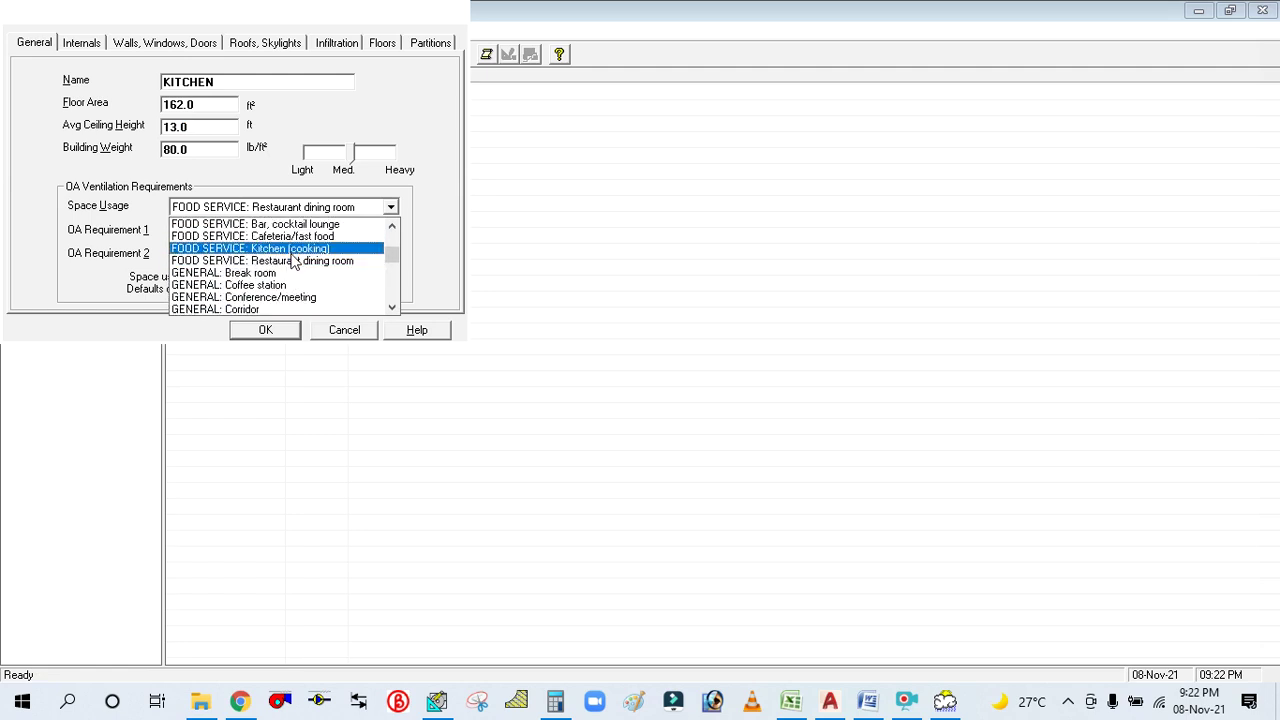
pyautogui.click(295, 248)
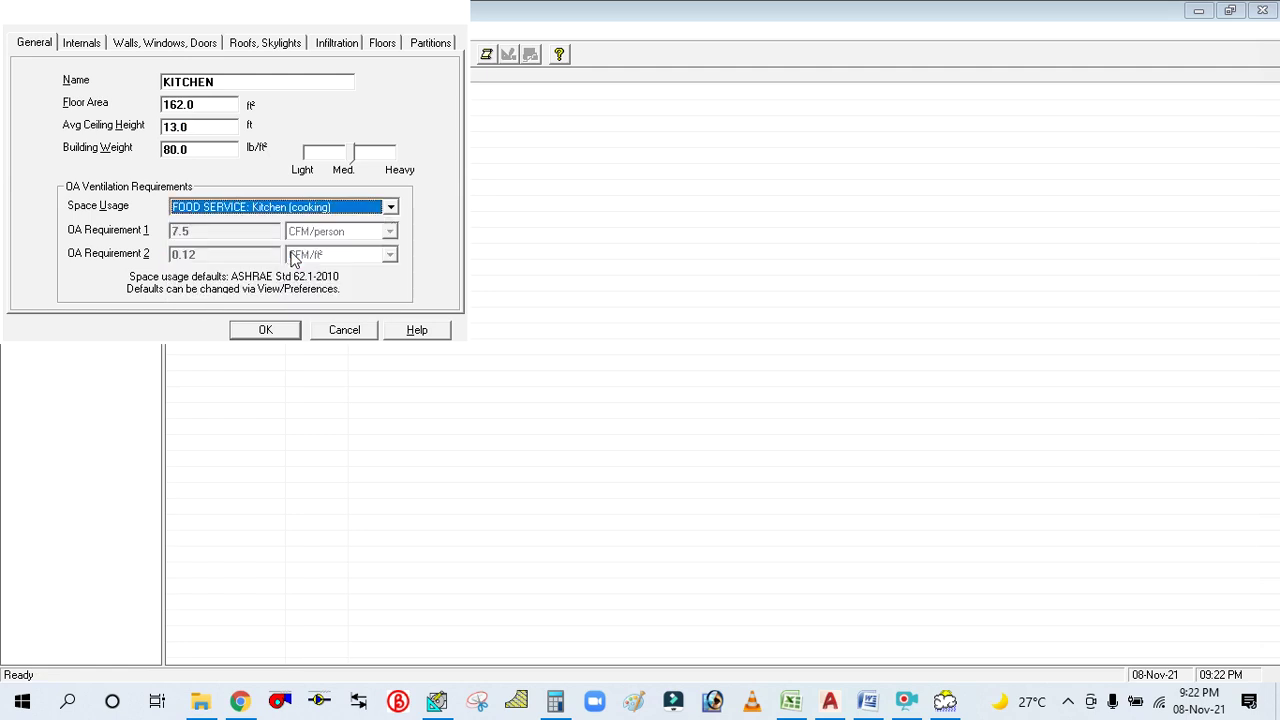
# Set the kitchen's occupancy to 2 people and the activity level to Medium Work.
pyautogui.click(152, 44)
pyautogui.click(82, 44)
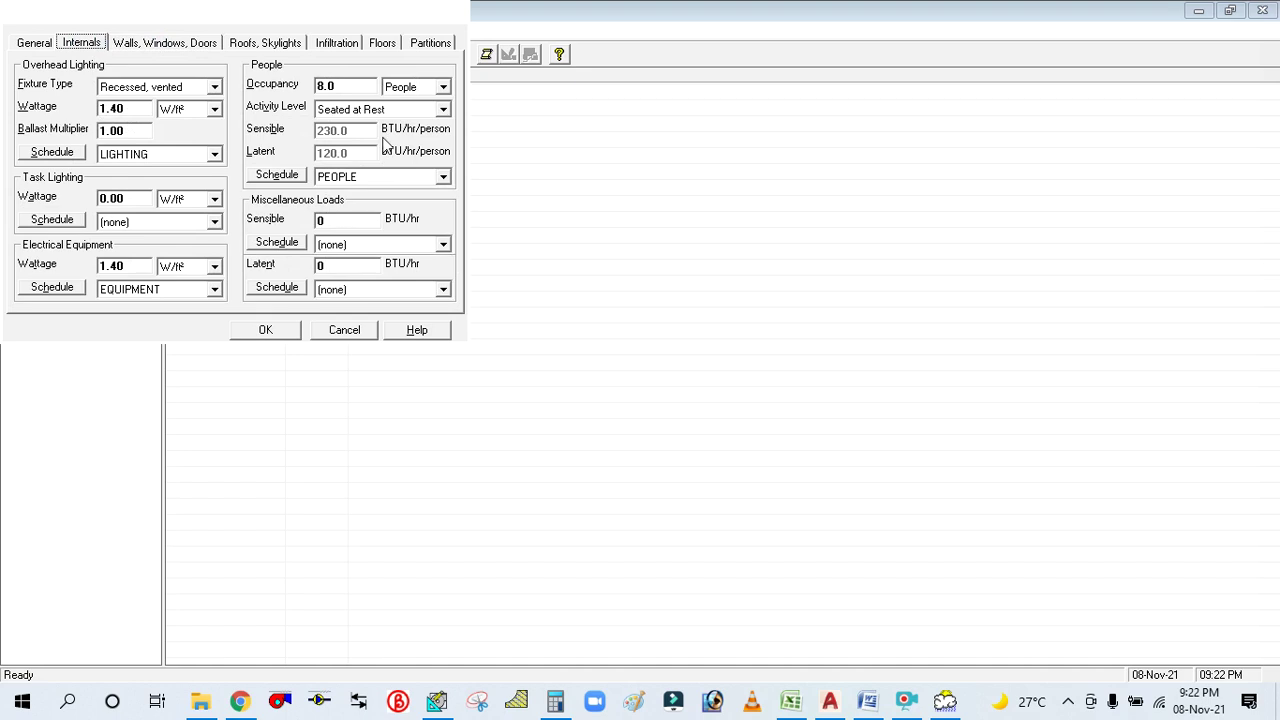
pyautogui.click(362, 87)
pyautogui.write('2')
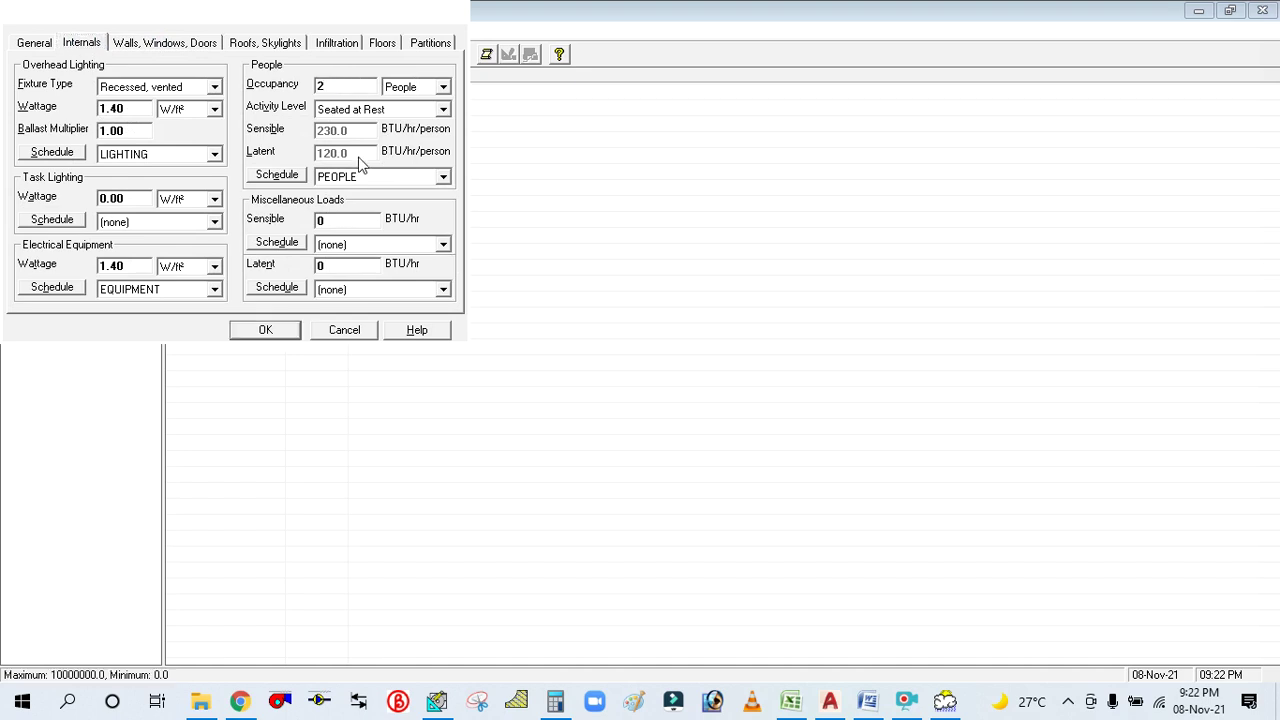
pyautogui.click(411, 111)
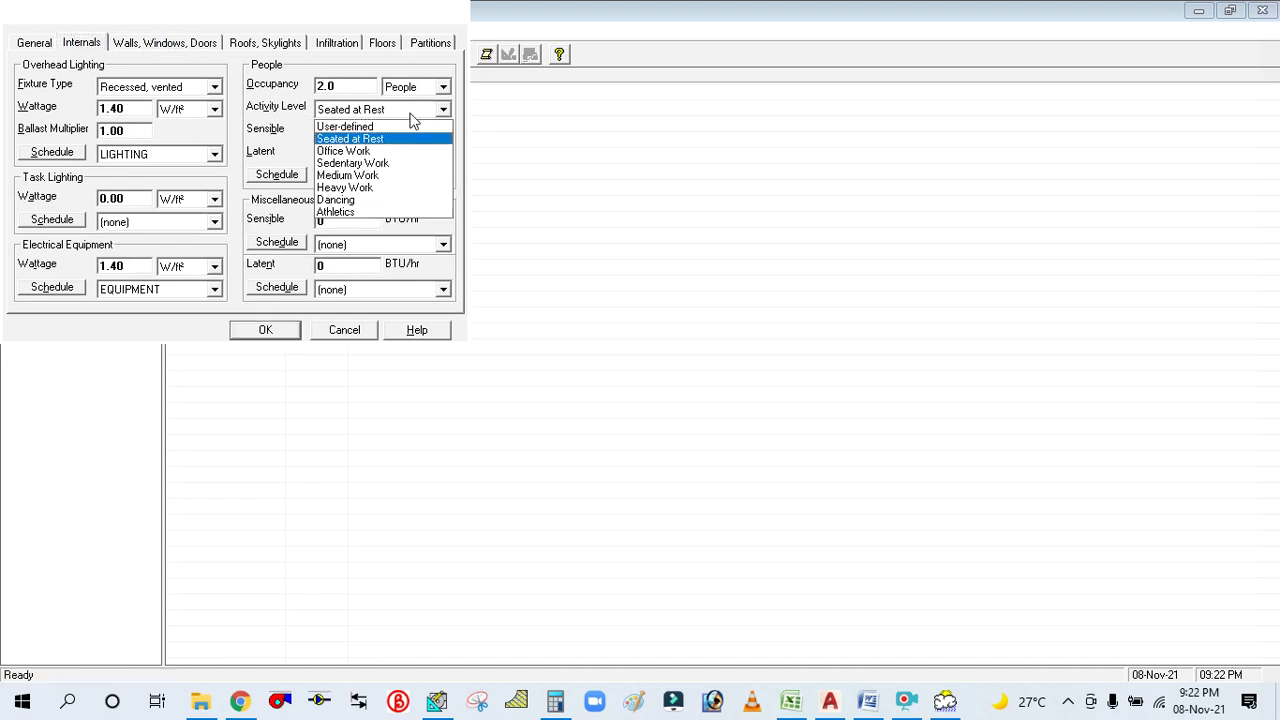
pyautogui.click(360, 176)
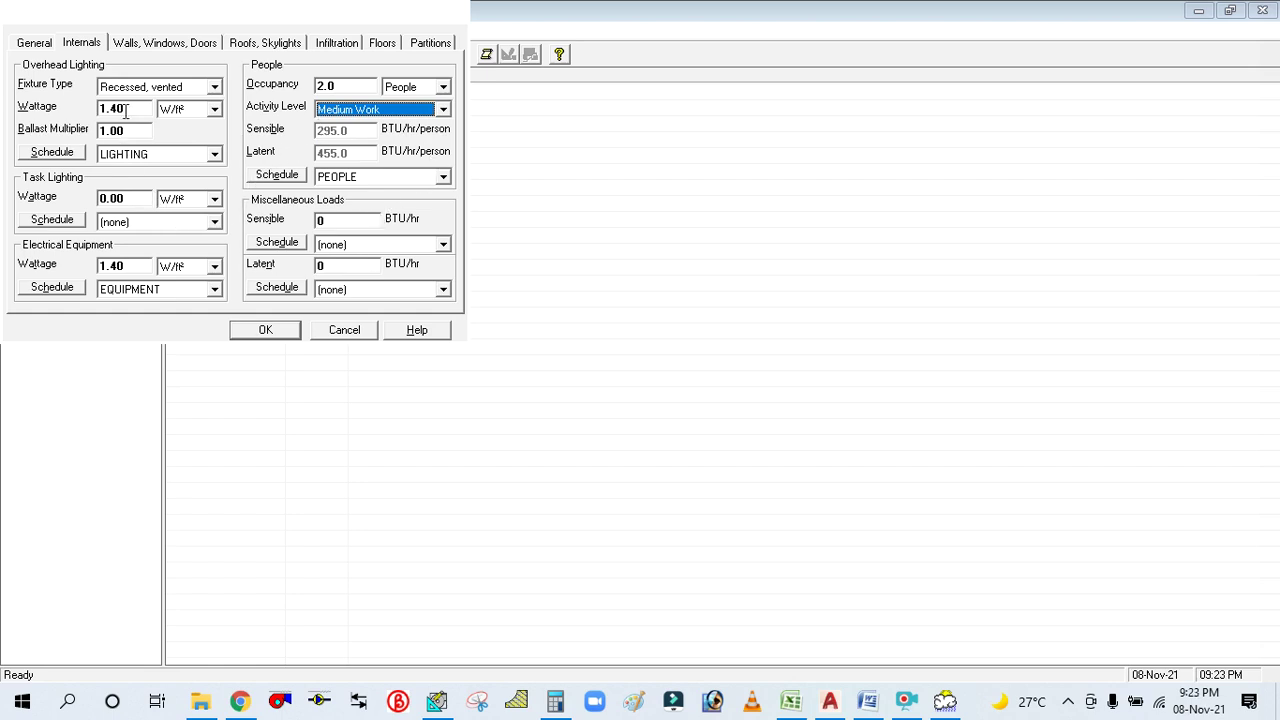
# Check the kitchen's orientation on the AutoCAD plan and set the first wall exposure in HAP to W.
pyautogui.click(163, 45)
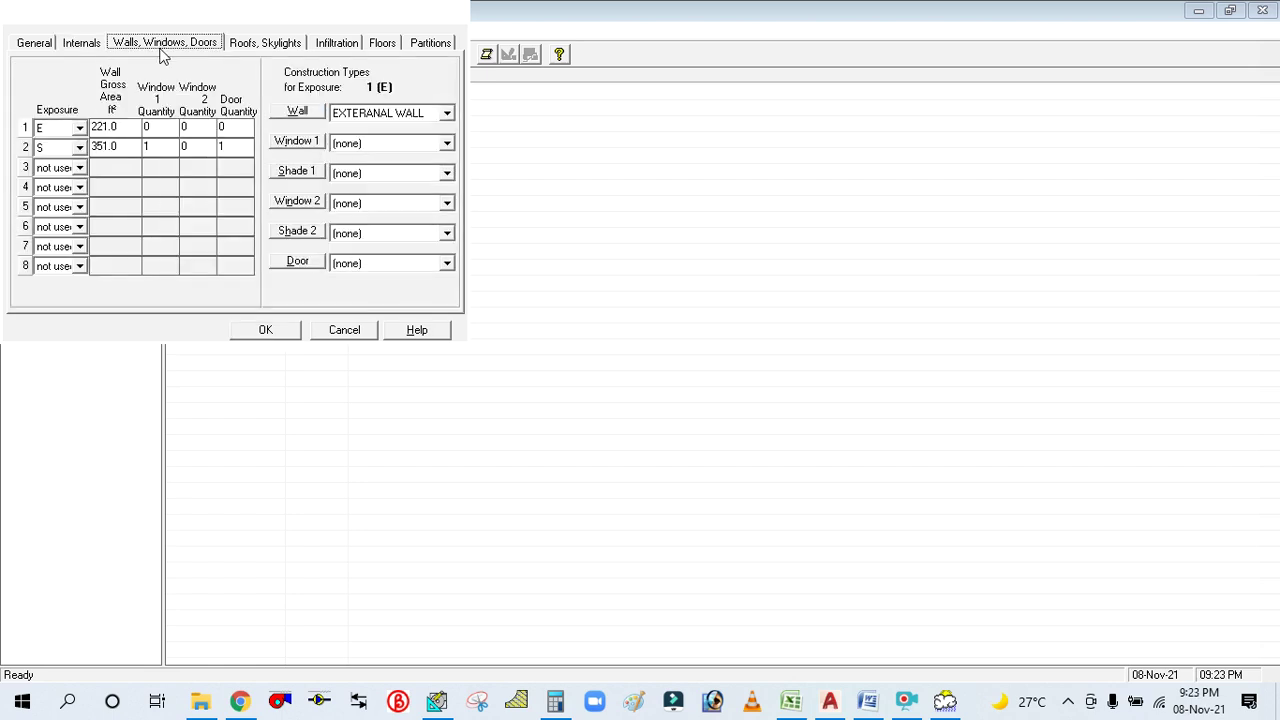
pyautogui.click(830, 700)
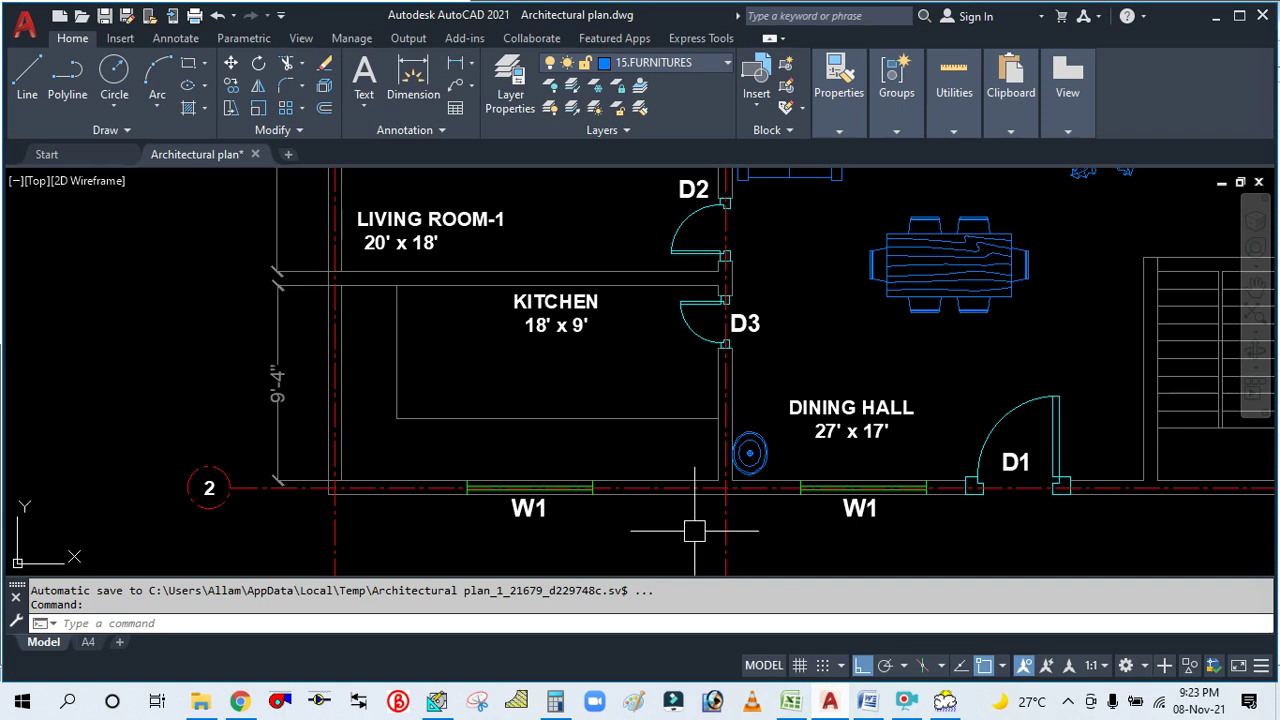
pyautogui.scroll(-5, 513, 483)
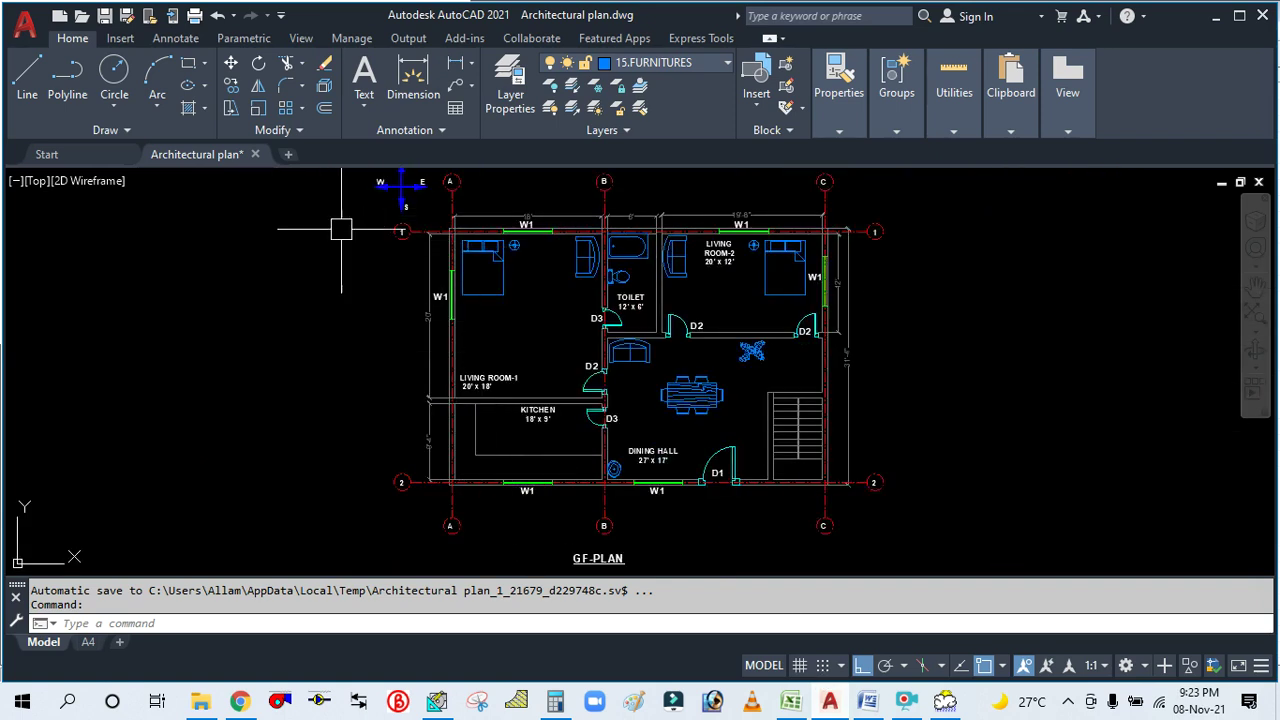
pyautogui.scroll(4, 560, 545)
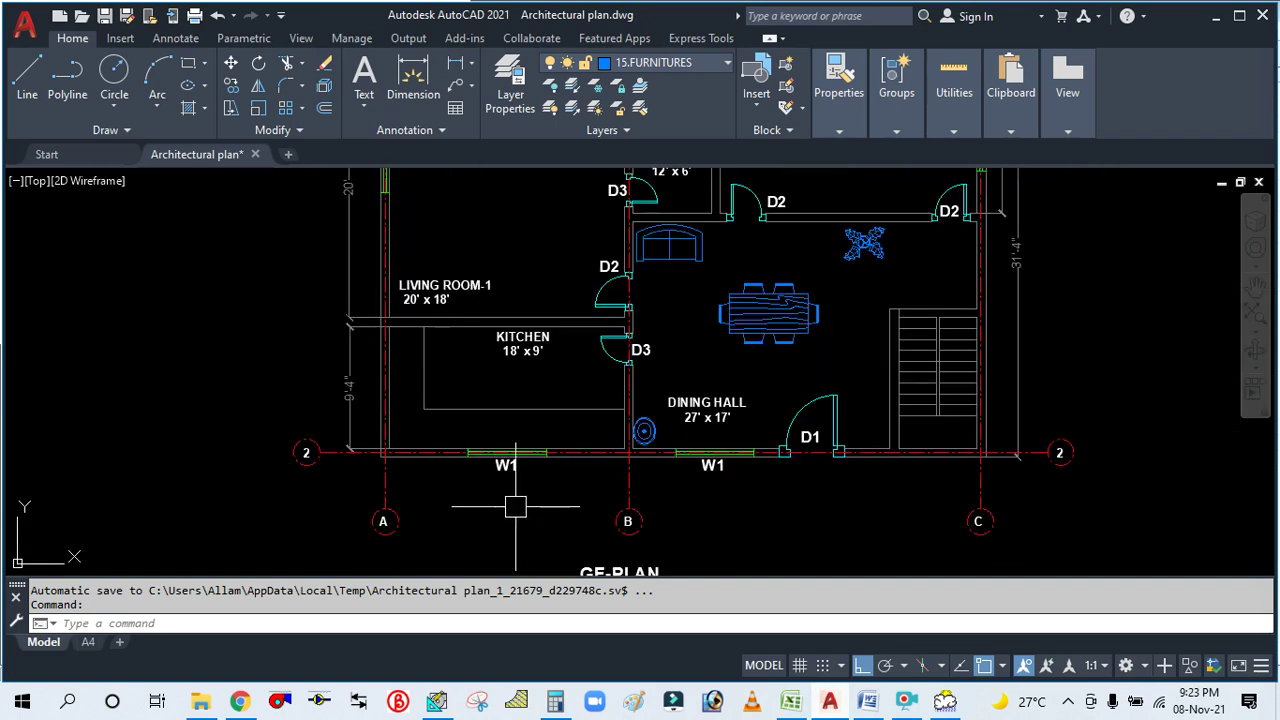
pyautogui.click(866, 702)
pyautogui.click(80, 129)
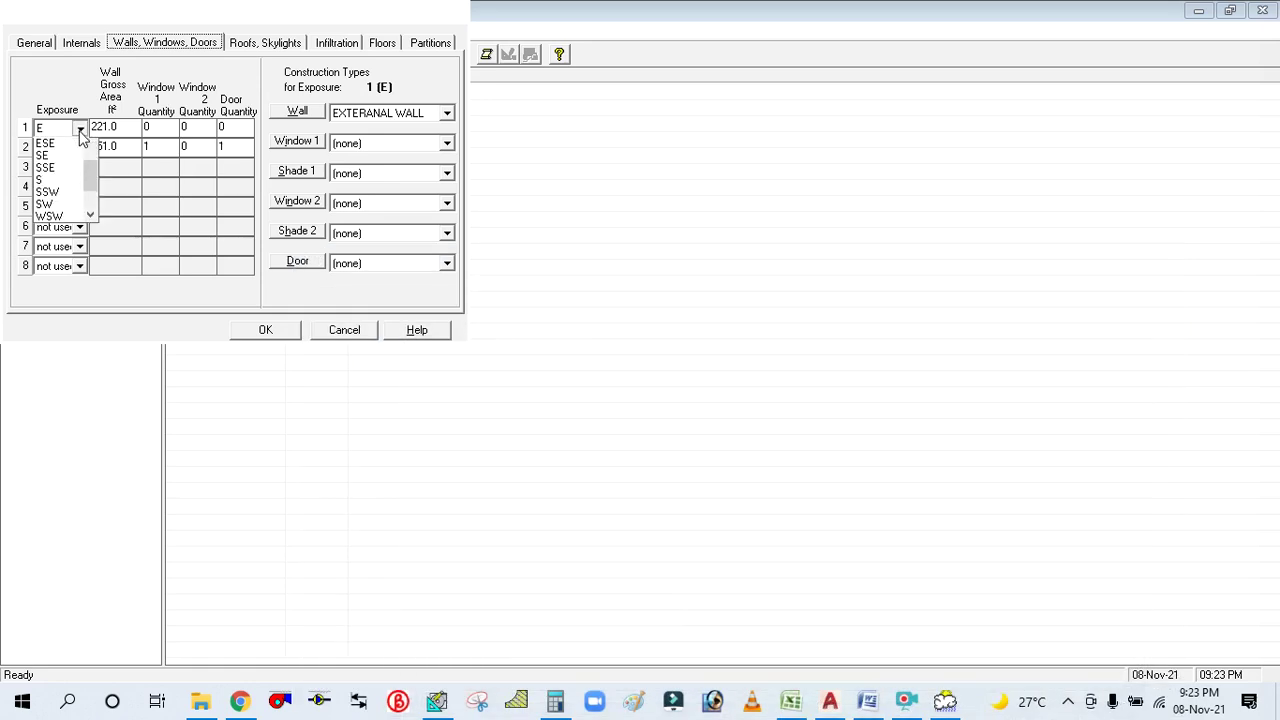
pyautogui.scroll(-1, 50, 200)
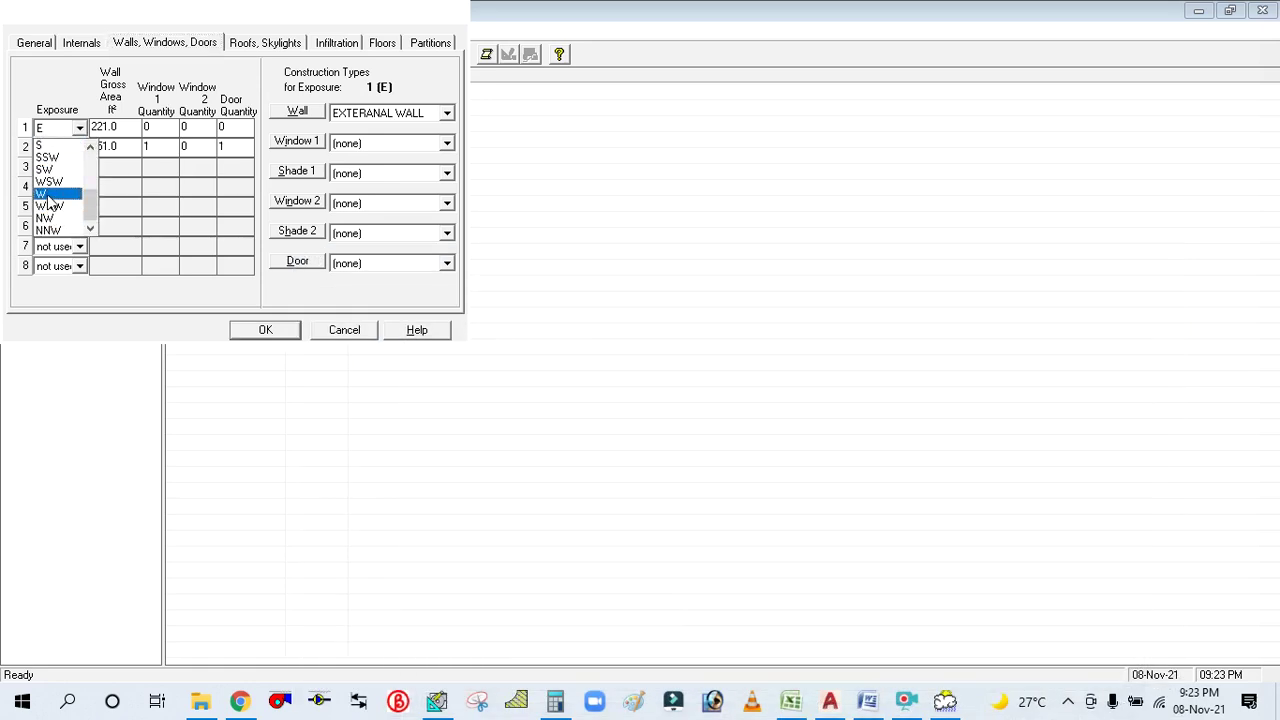
pyautogui.click(49, 195)
# Check the kitchen's west wall on the AutoCAD plan and compute its gross area as 13 × 9 in Calculator.
pyautogui.press('Tab')
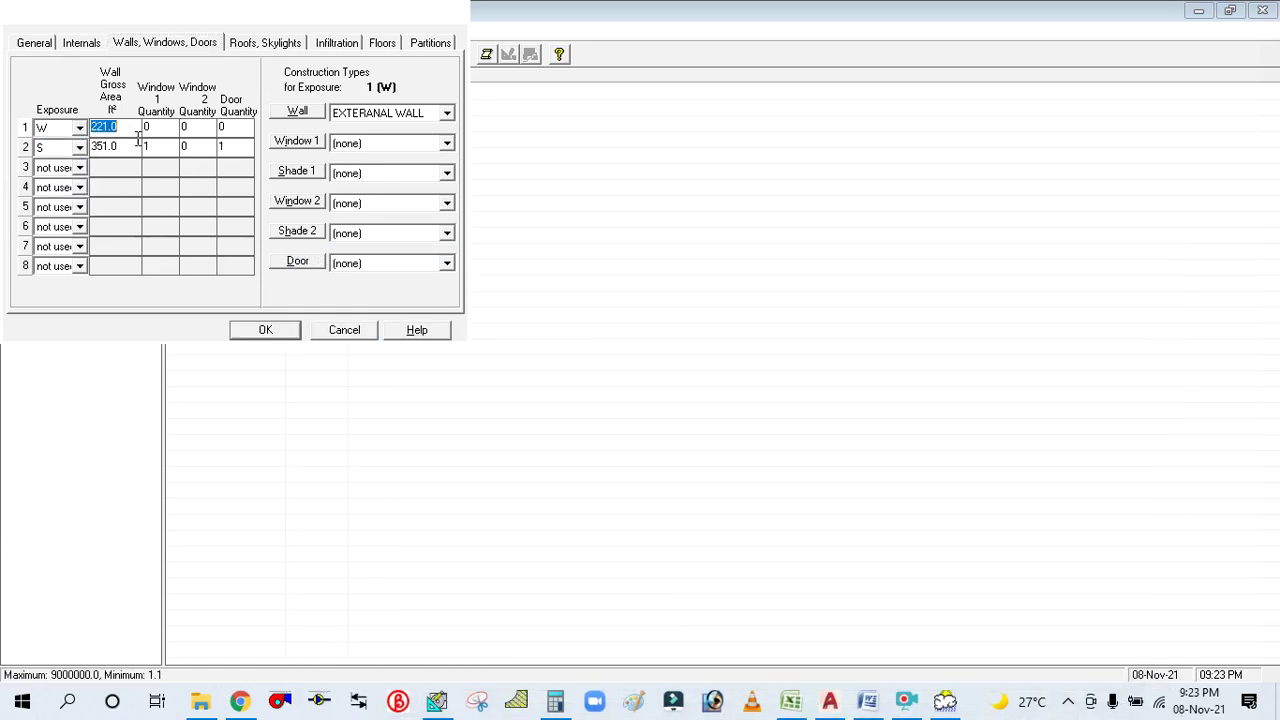
pyautogui.click(830, 702)
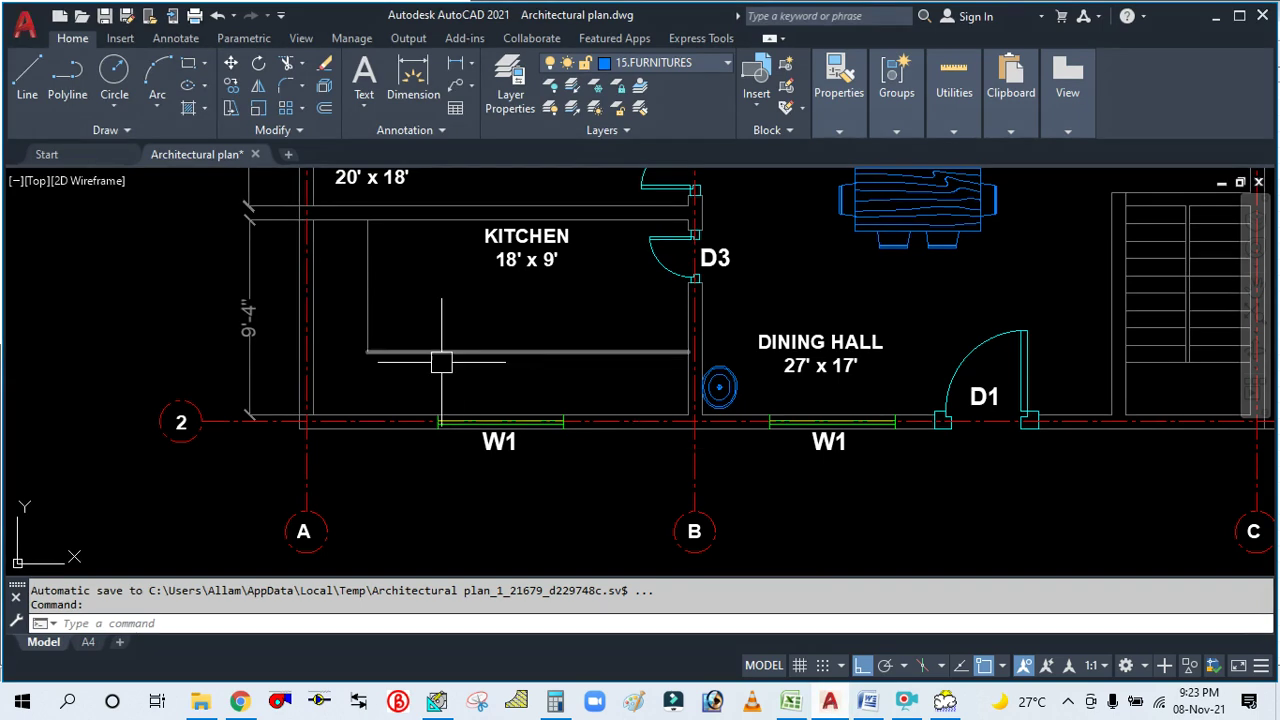
pyautogui.scroll(2, 312, 352)
pyautogui.scroll(-4, 449, 380)
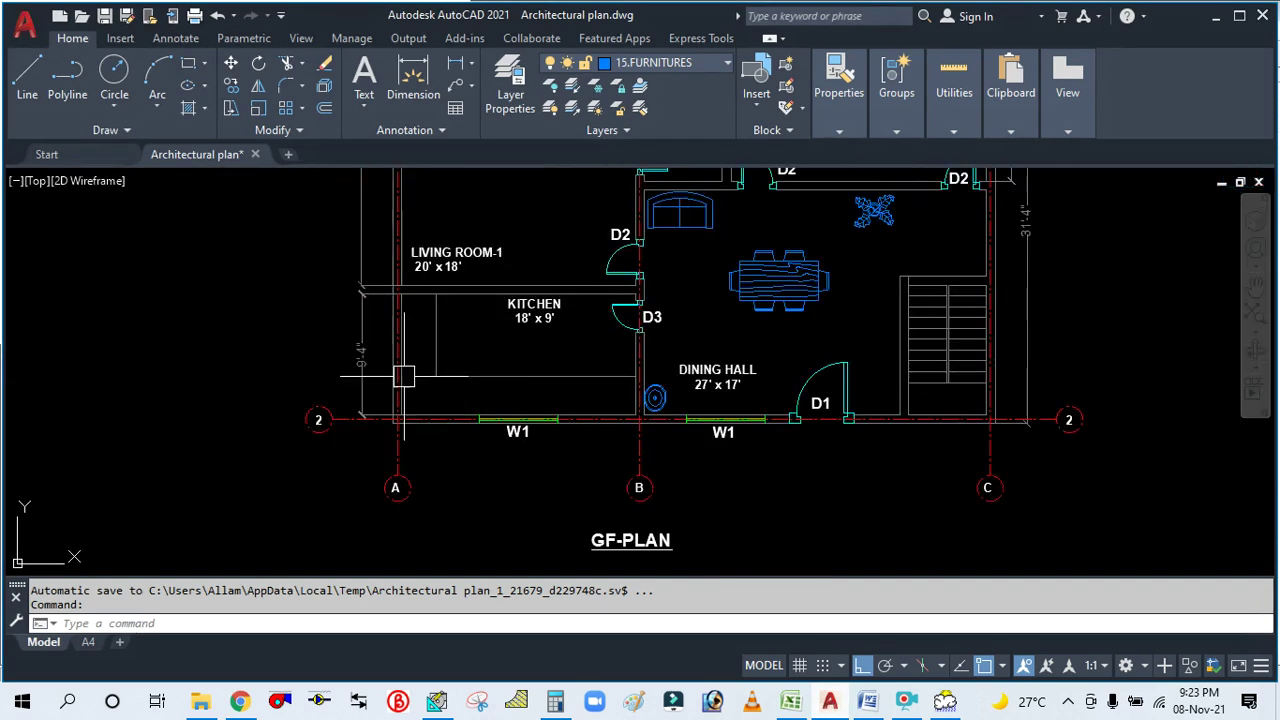
pyautogui.scroll(2, 386, 332)
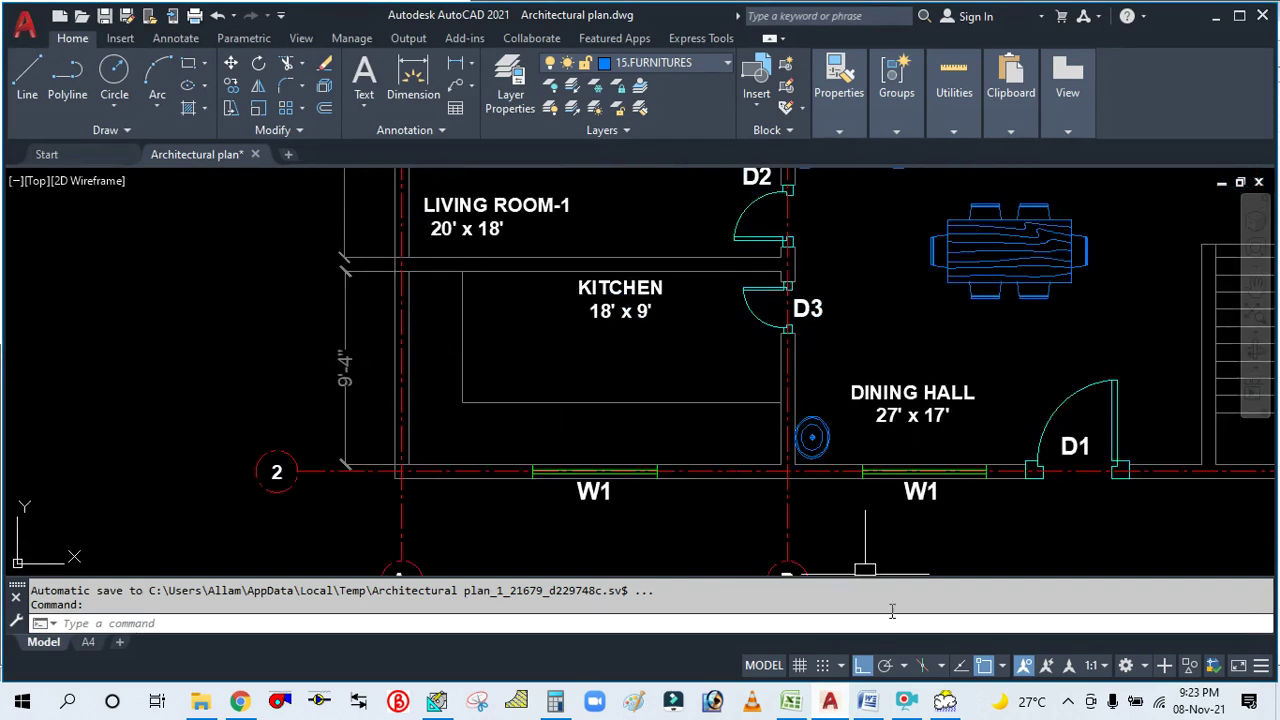
pyautogui.click(830, 702)
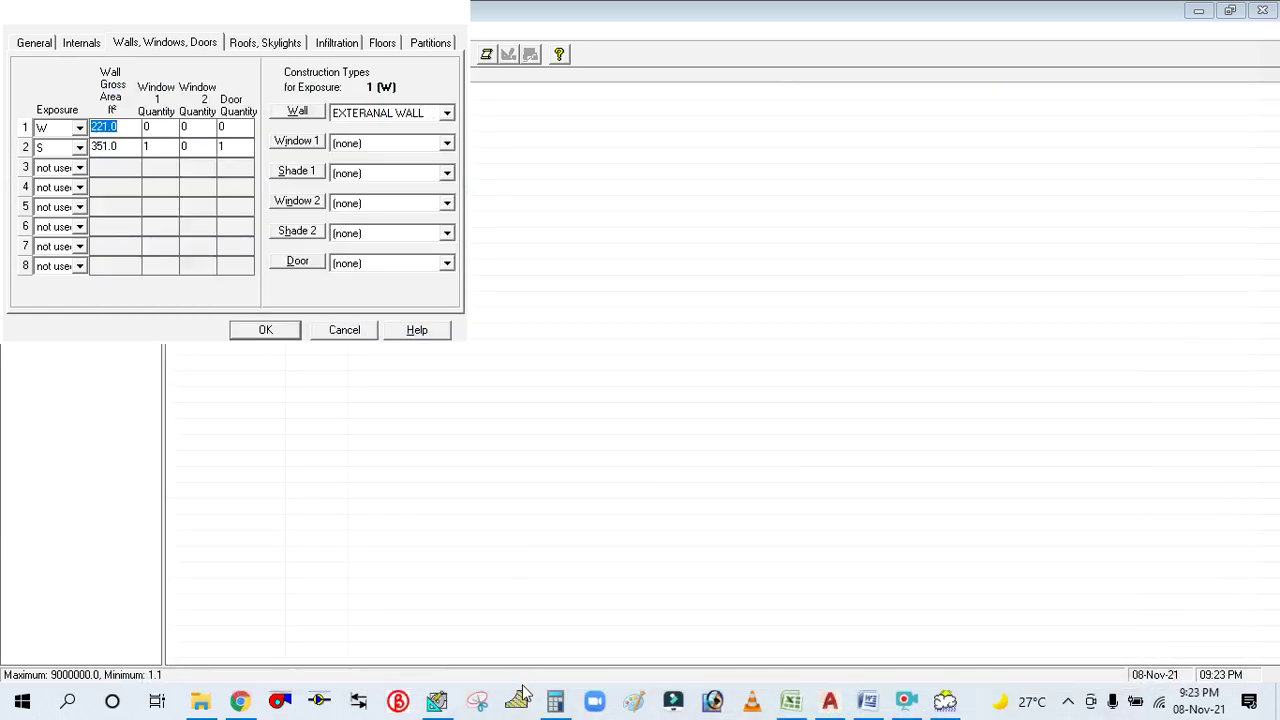
pyautogui.click(555, 702)
pyautogui.click(1106, 287)
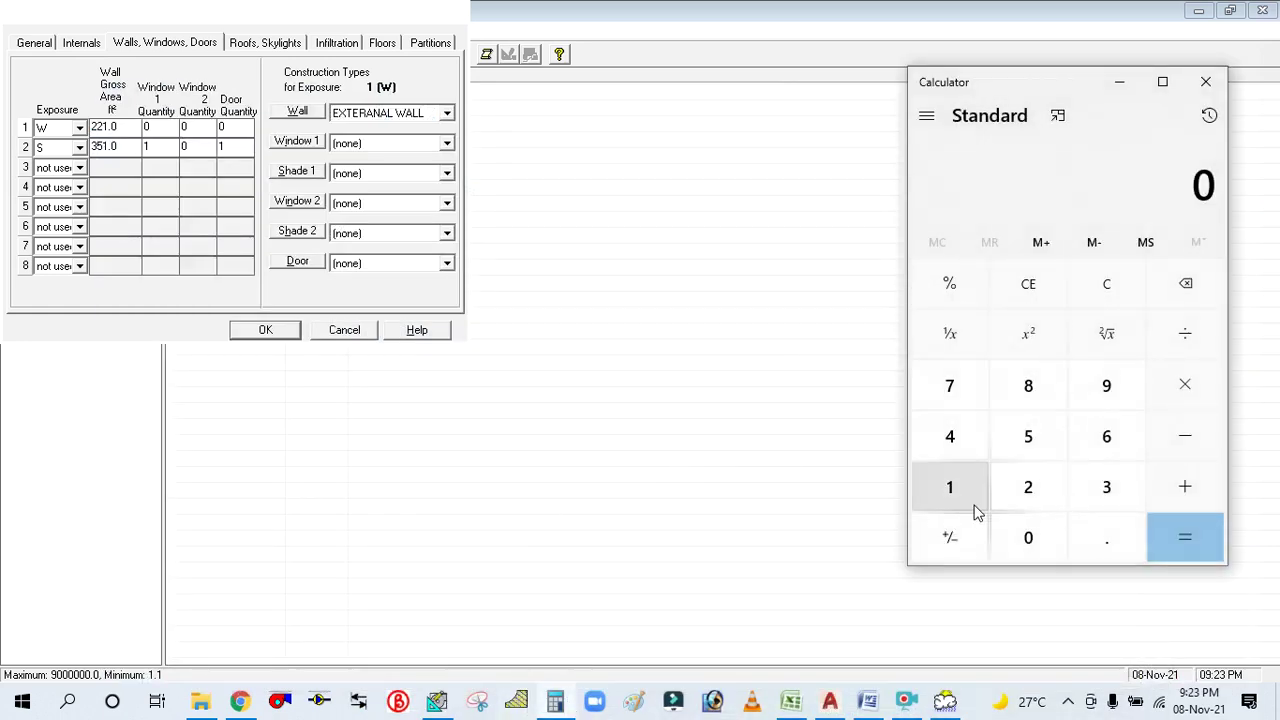
pyautogui.click(955, 490)
pyautogui.click(1100, 485)
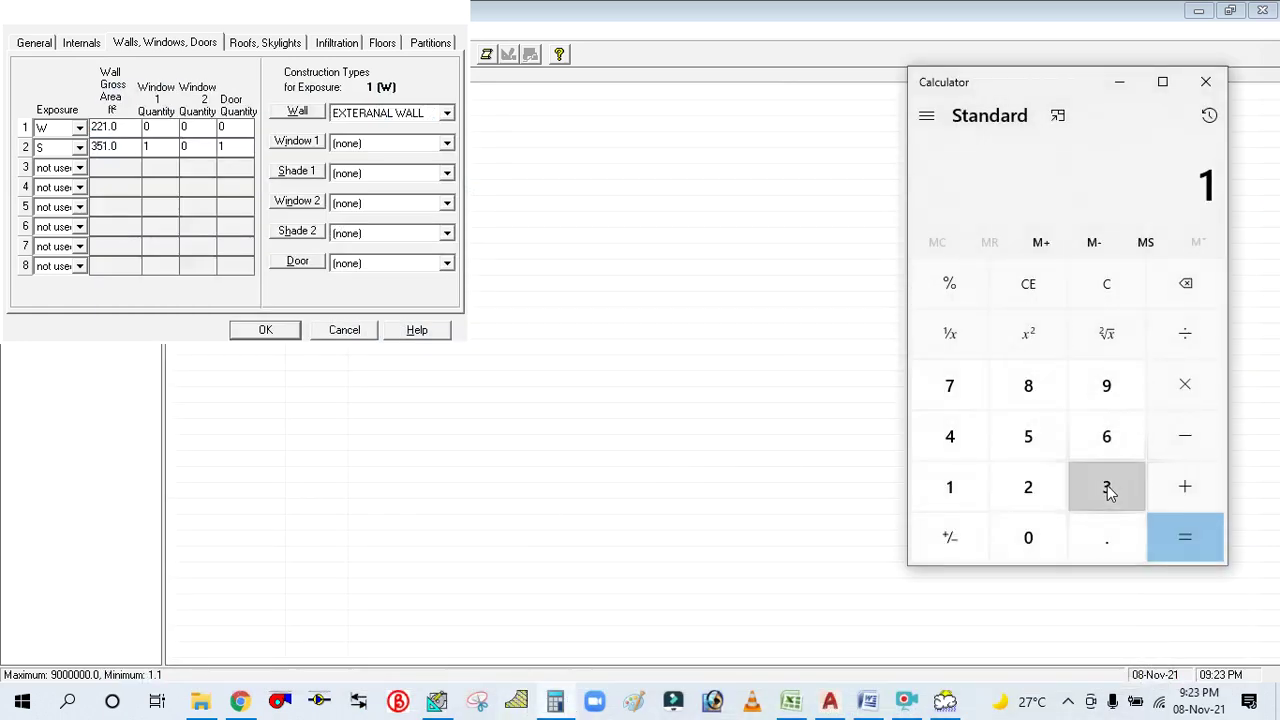
pyautogui.click(1185, 385)
pyautogui.click(1092, 387)
pyautogui.click(1166, 522)
# Set the gross area of the kitchen's west wall to 117 ft² in HAP.
pyautogui.click(495, 165)
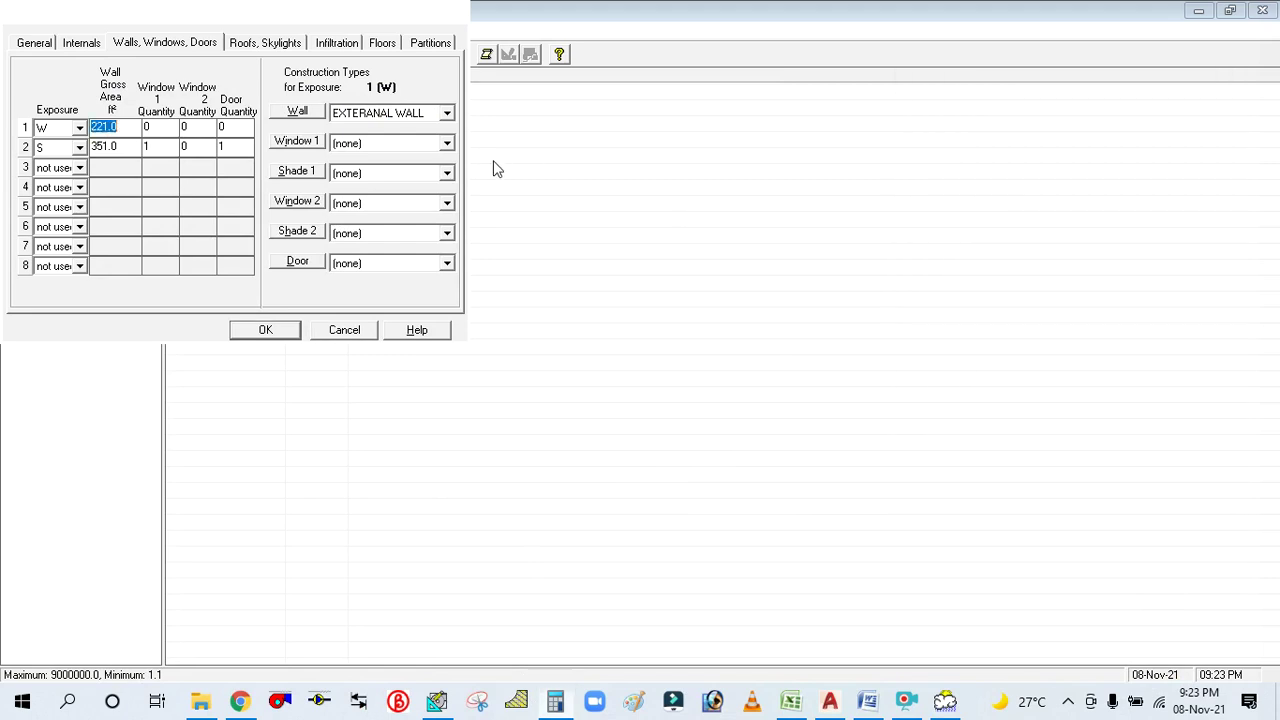
pyautogui.write('11')
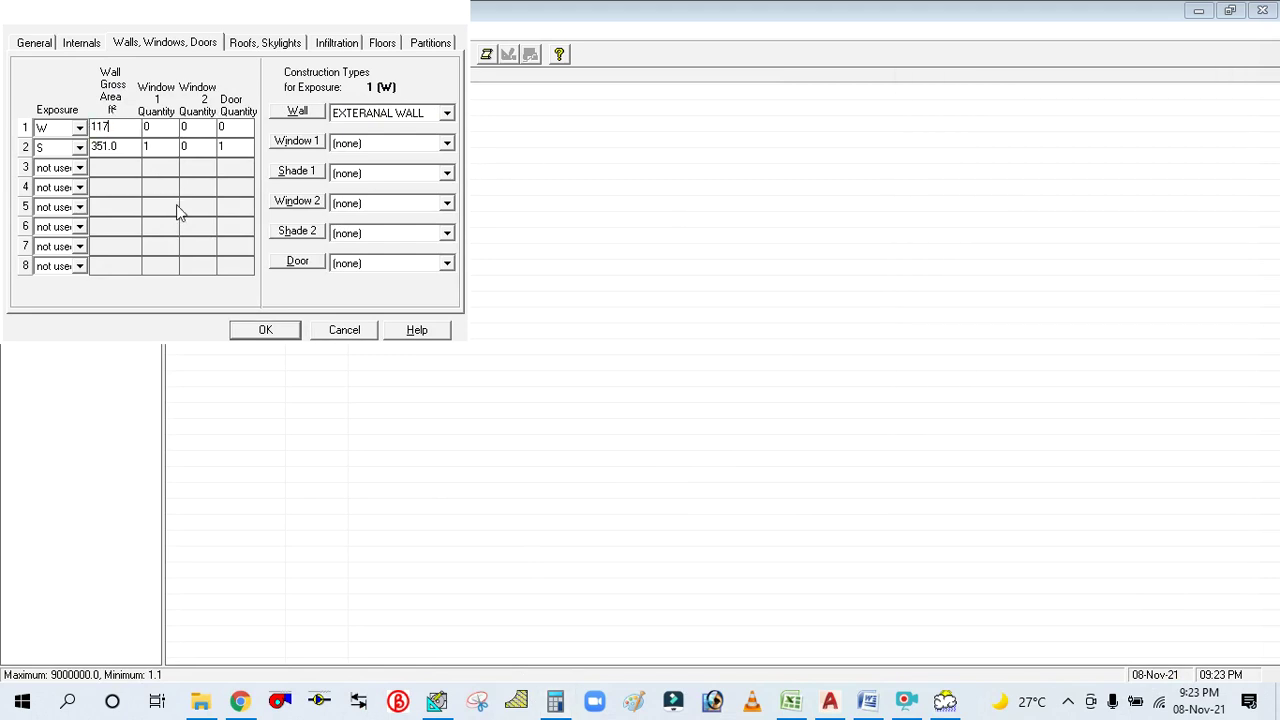
pyautogui.write('7')
pyautogui.click(163, 127)
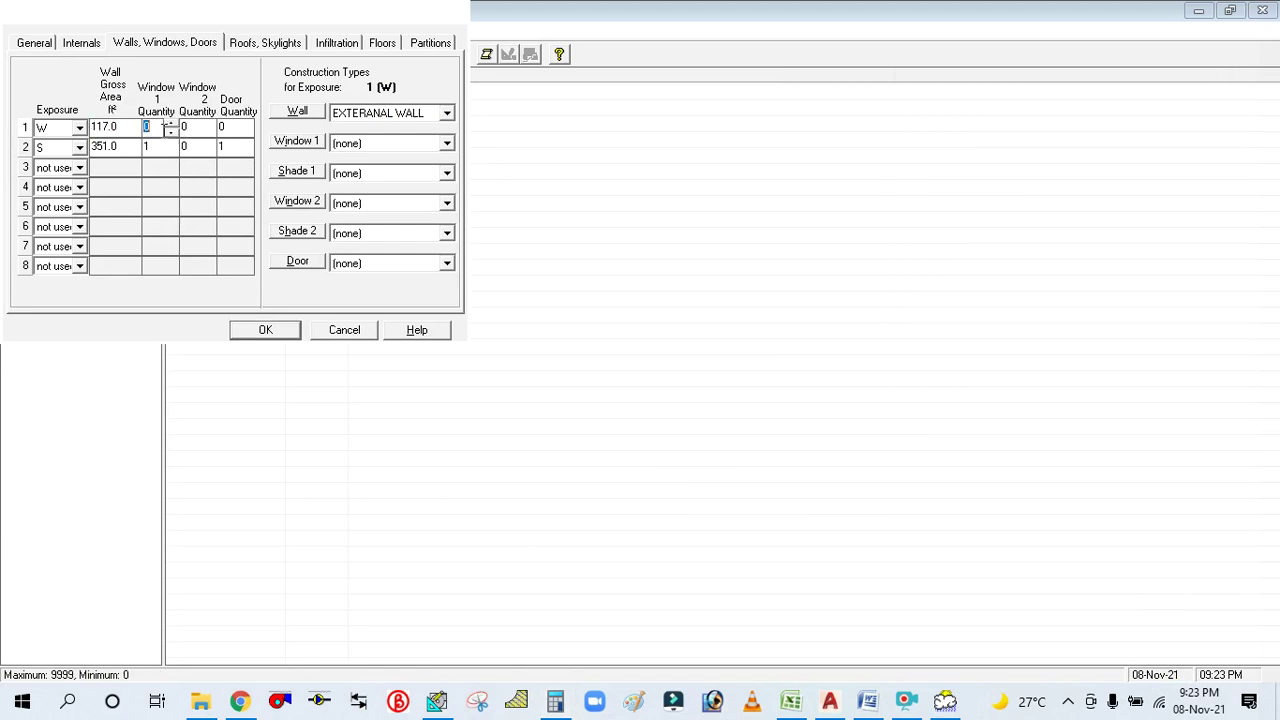
# Check the kitchen's openings and south wall length on the AutoCAD architectural plan.
pyautogui.click(829, 700)
pyautogui.click(829, 700)
pyautogui.click(123, 147)
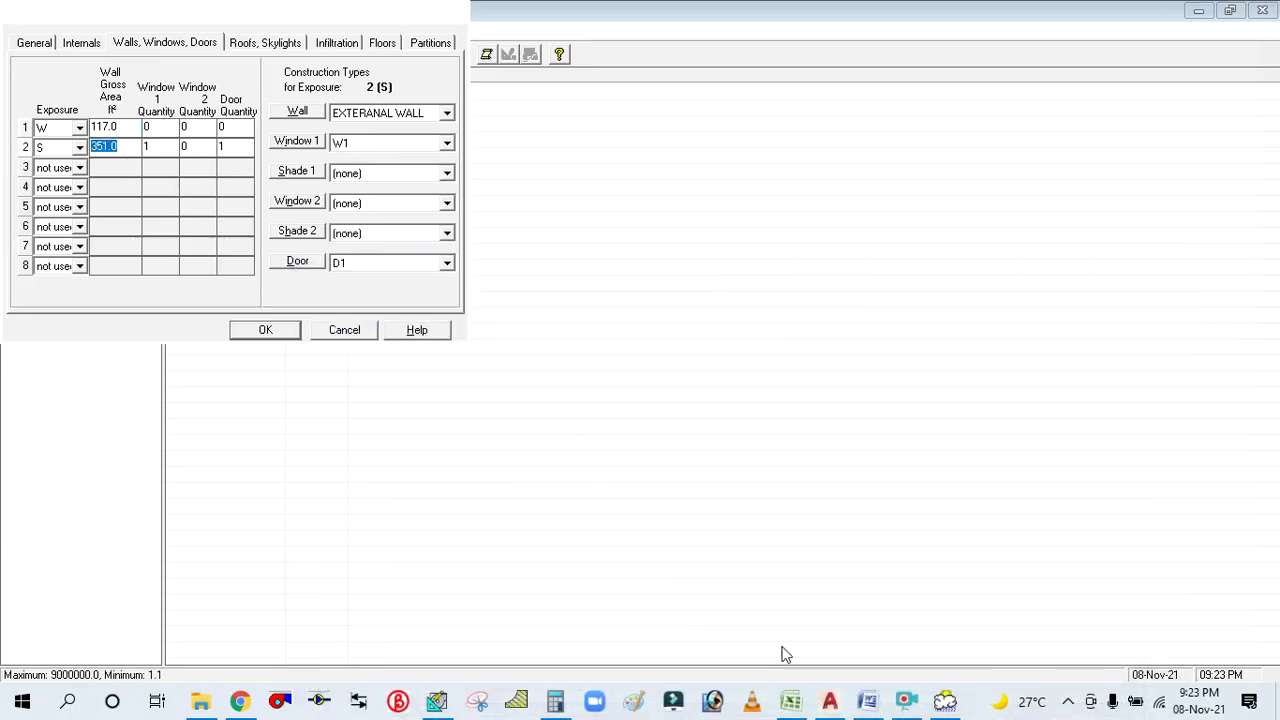
pyautogui.click(829, 700)
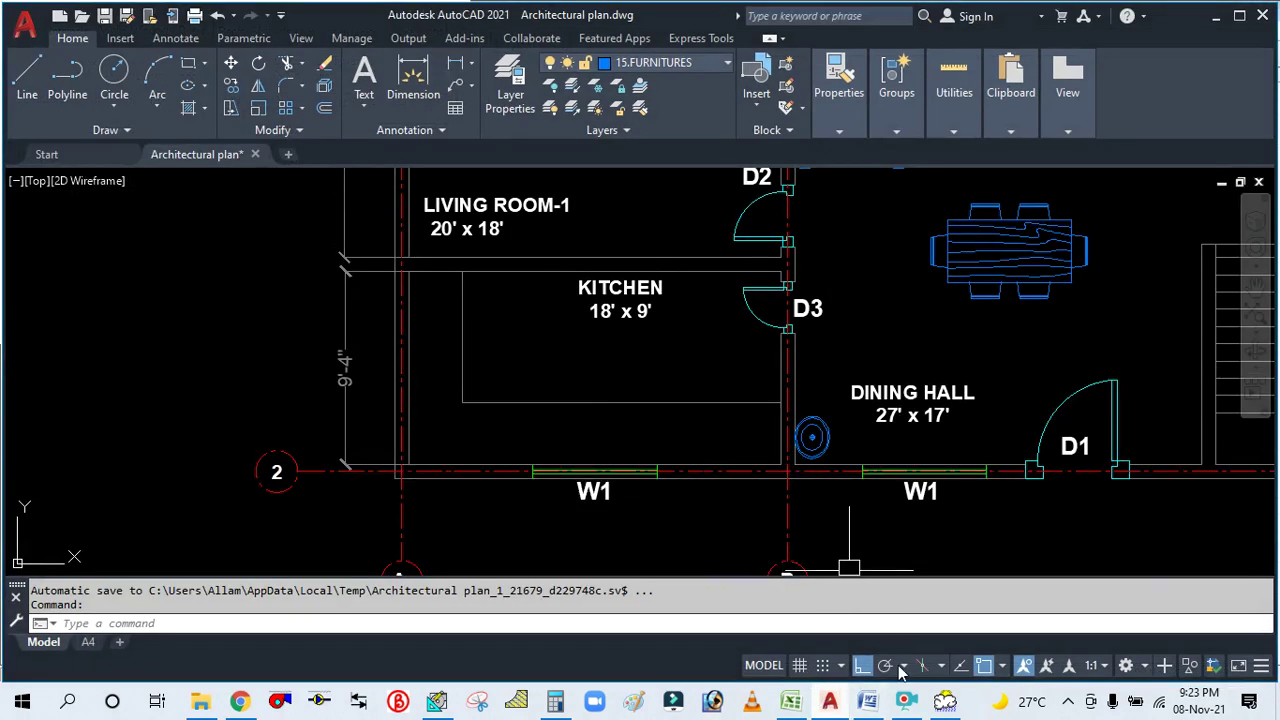
pyautogui.click(829, 700)
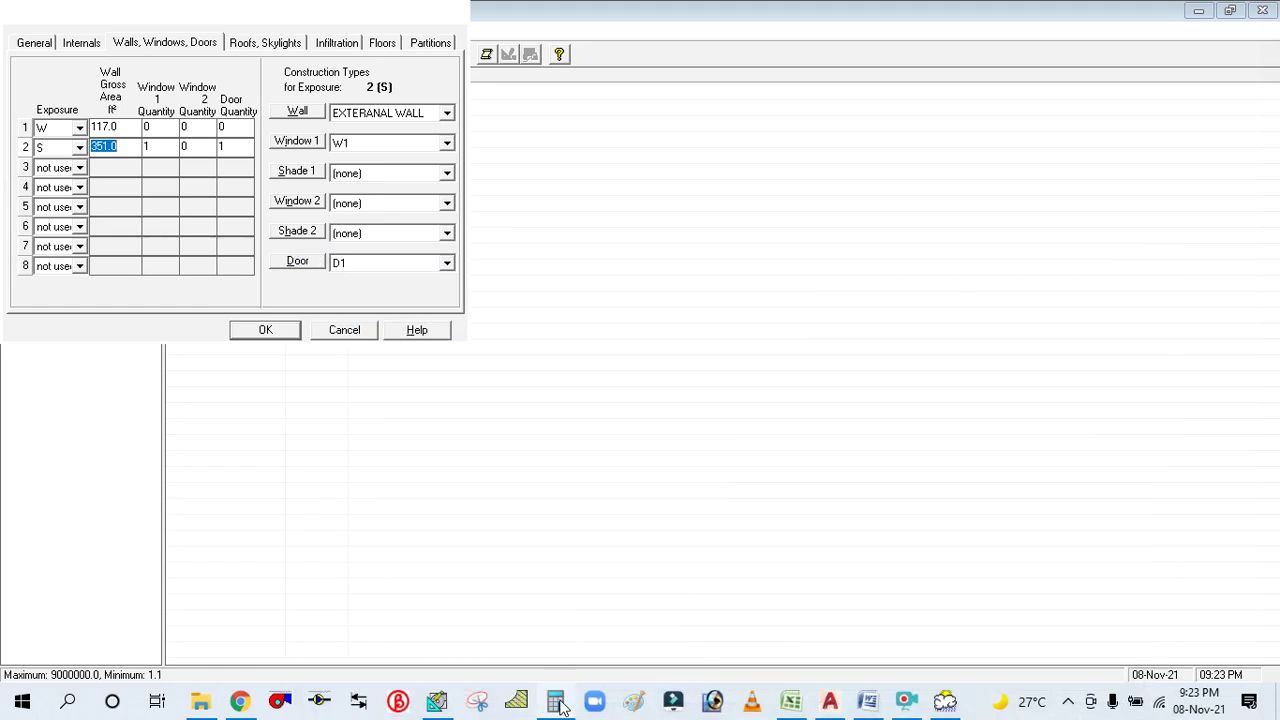
# Compute 18 × 13 in Calculator and set the gross area of the kitchen's south wall to 234 ft² in HAP.
pyautogui.click(556, 702)
pyautogui.click(1106, 284)
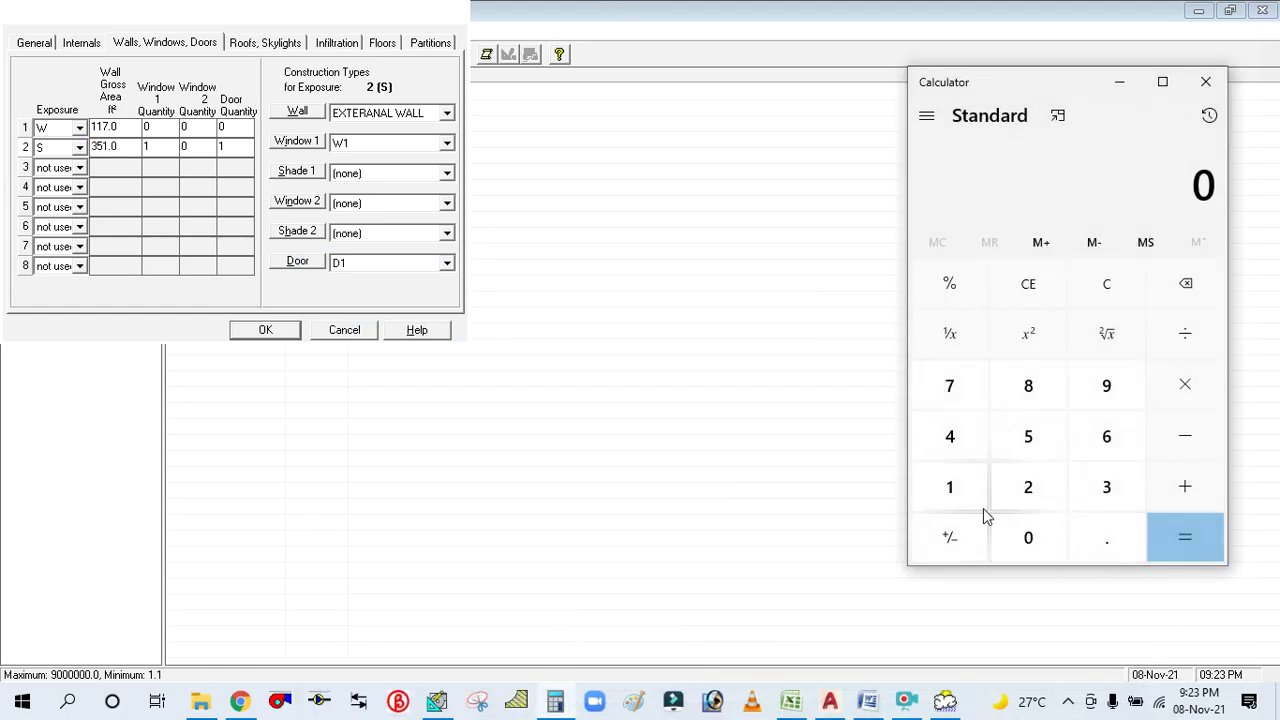
pyautogui.click(983, 508)
pyautogui.click(1058, 395)
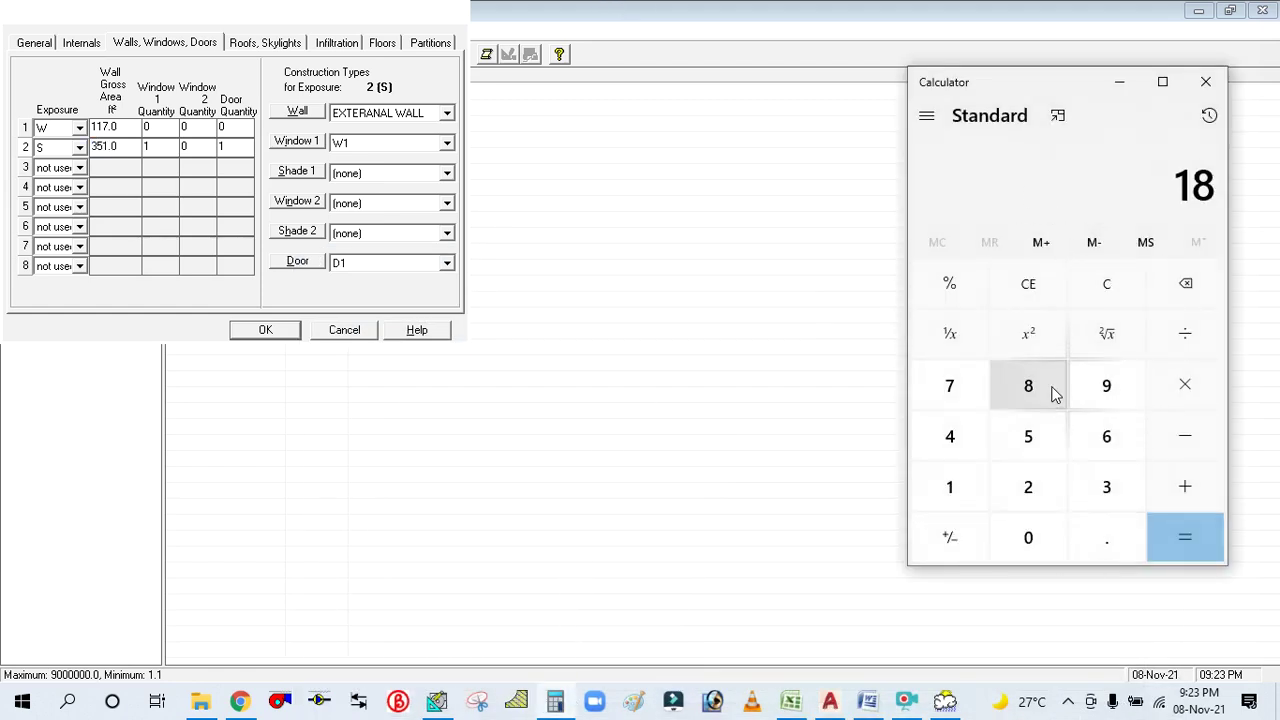
pyautogui.click(1186, 393)
pyautogui.click(940, 490)
pyautogui.click(1107, 508)
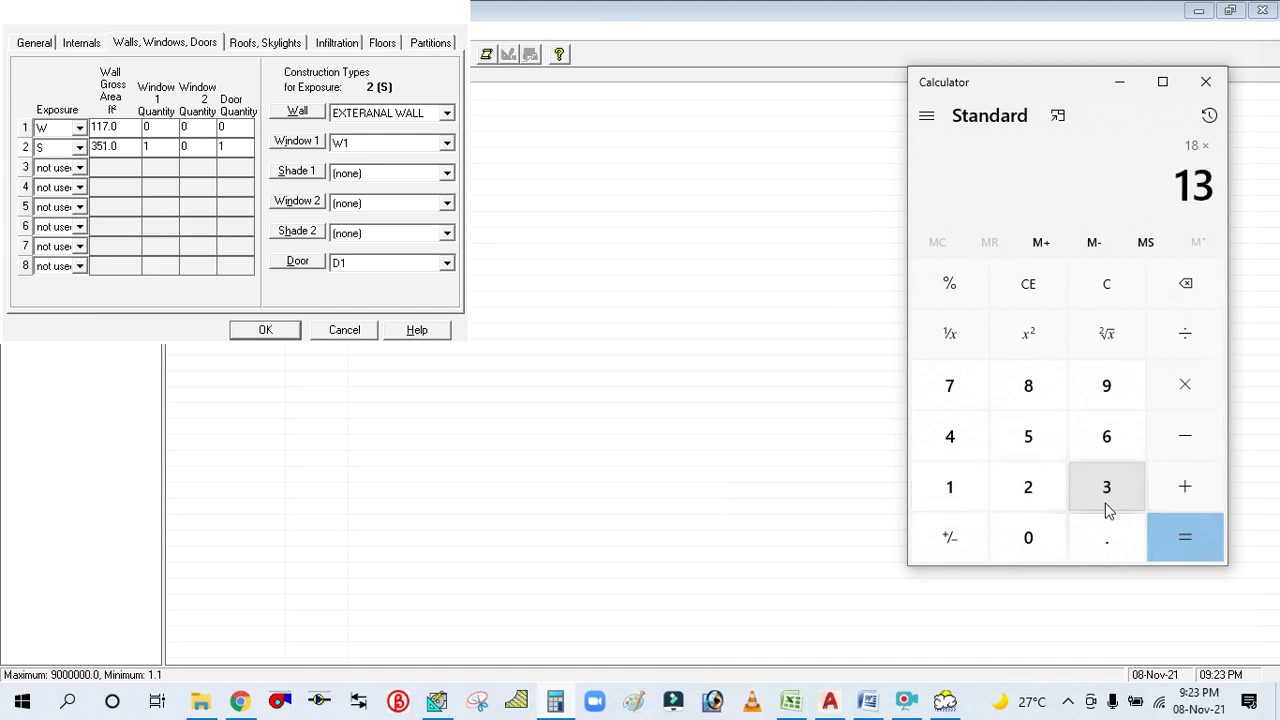
pyautogui.click(1187, 544)
pyautogui.click(1122, 88)
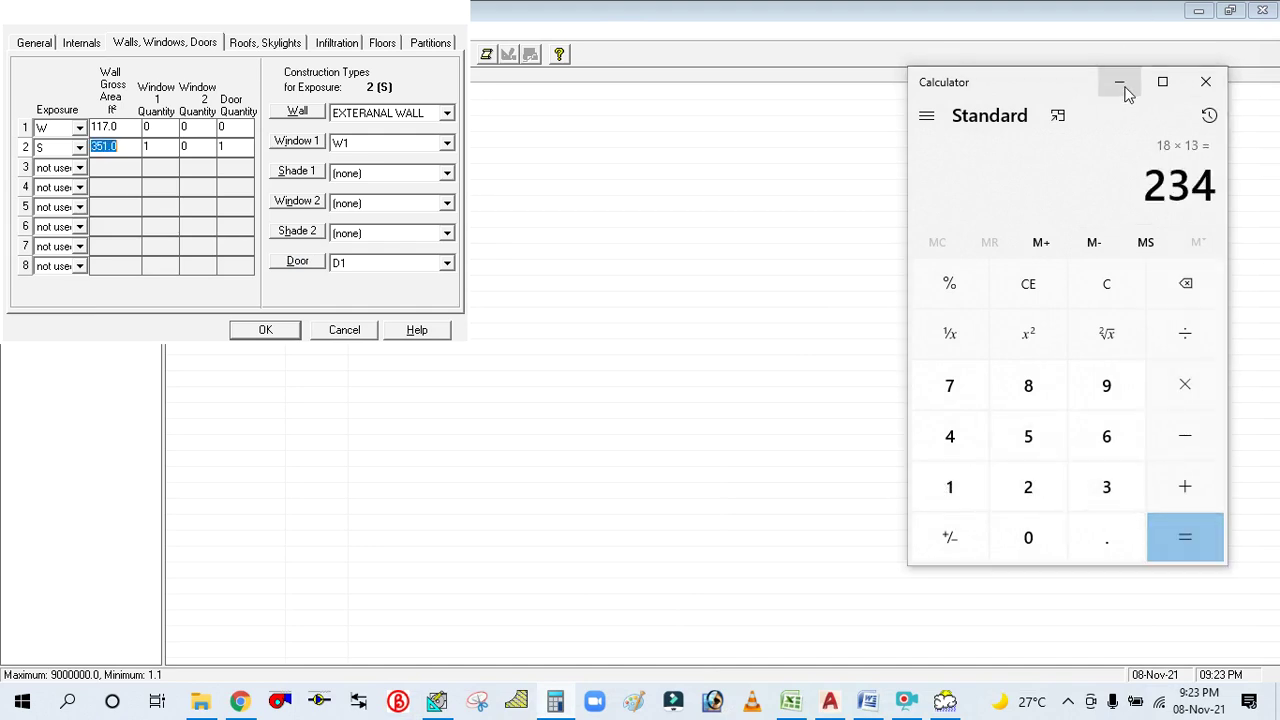
pyautogui.write('23')
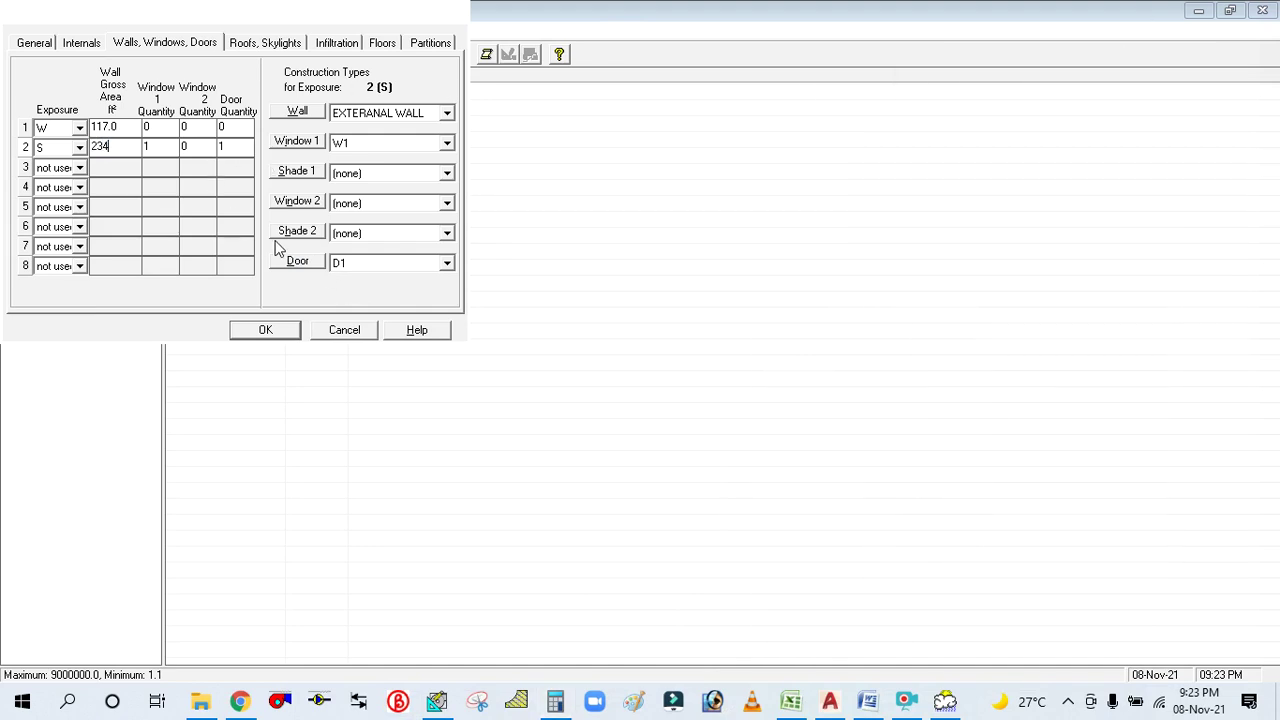
pyautogui.write('4')
# Check the kitchen's south window and door on the AutoCAD plan and set the south exposure's door type to (none) in HAP.
pyautogui.click(153, 142)
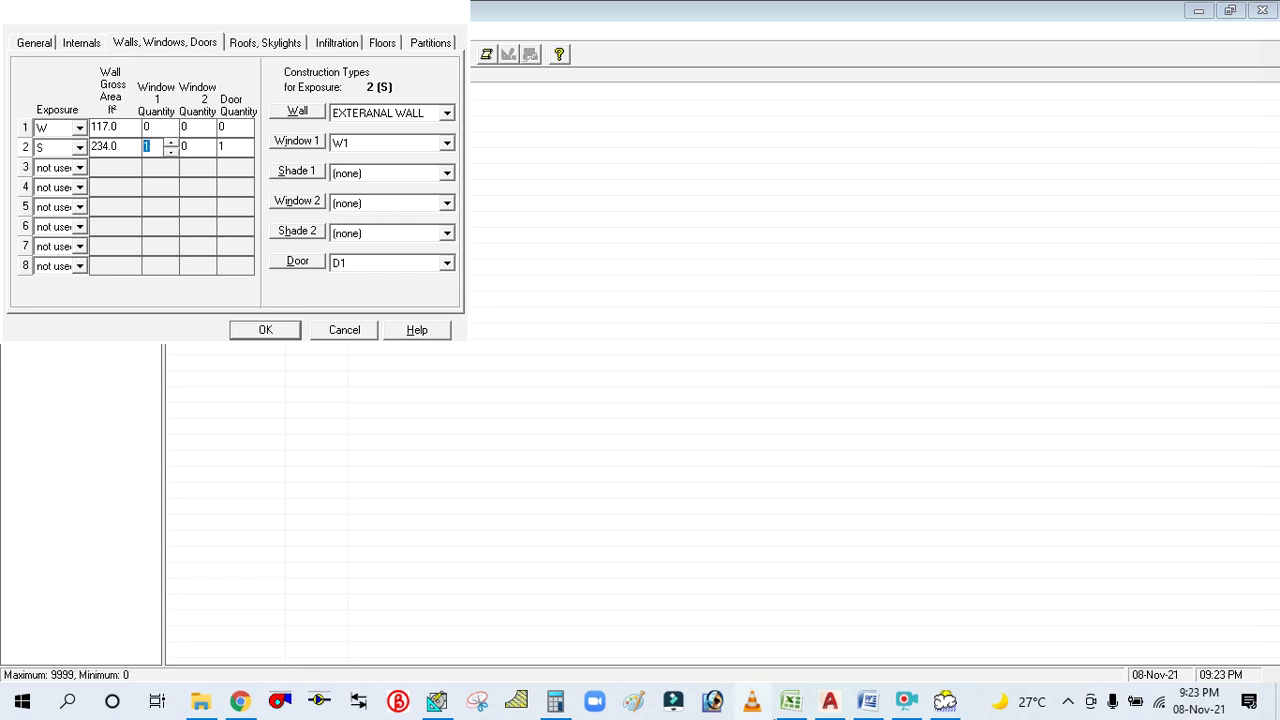
pyautogui.click(790, 701)
pyautogui.click(791, 705)
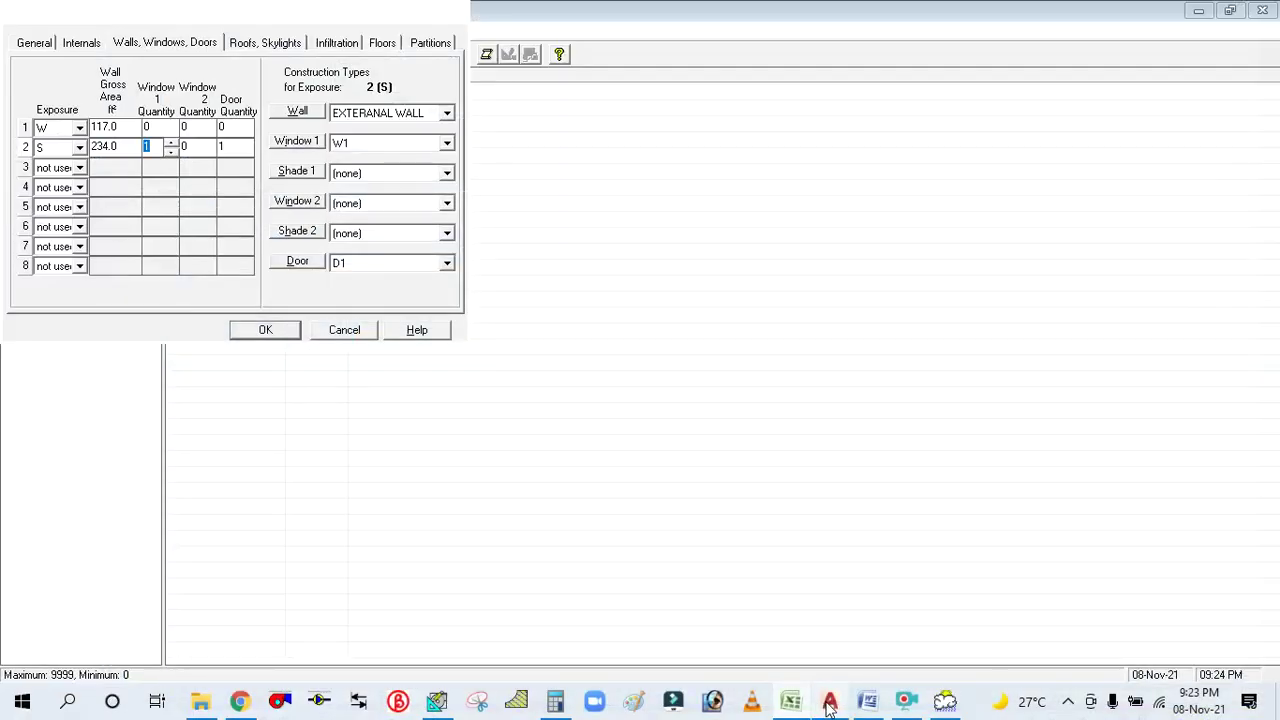
pyautogui.click(822, 703)
pyautogui.click(830, 701)
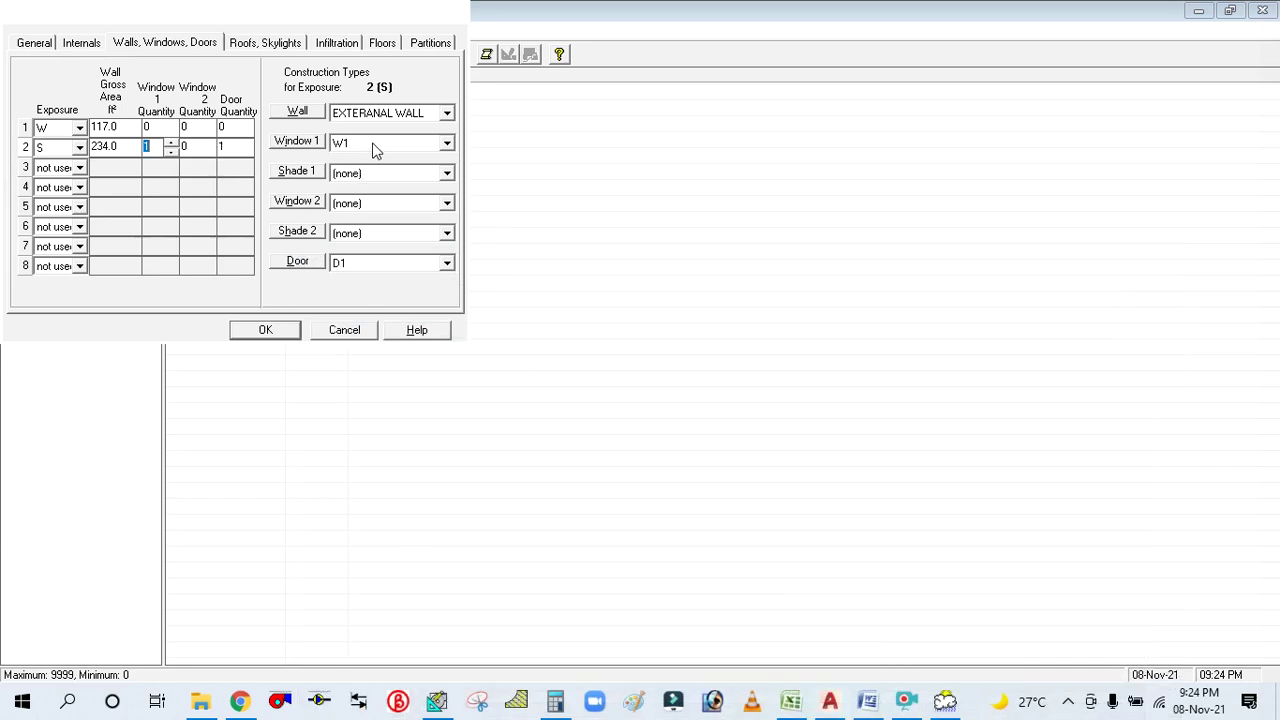
pyautogui.click(372, 266)
pyautogui.click(405, 280)
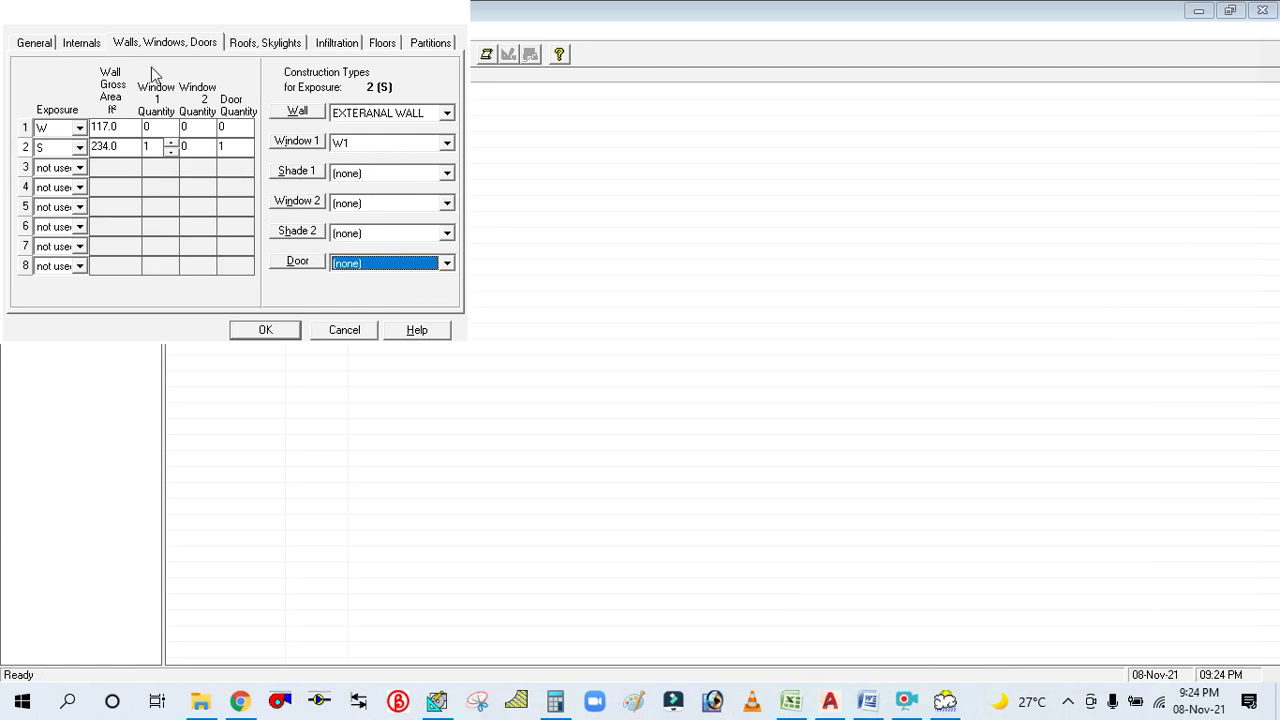
pyautogui.click(159, 125)
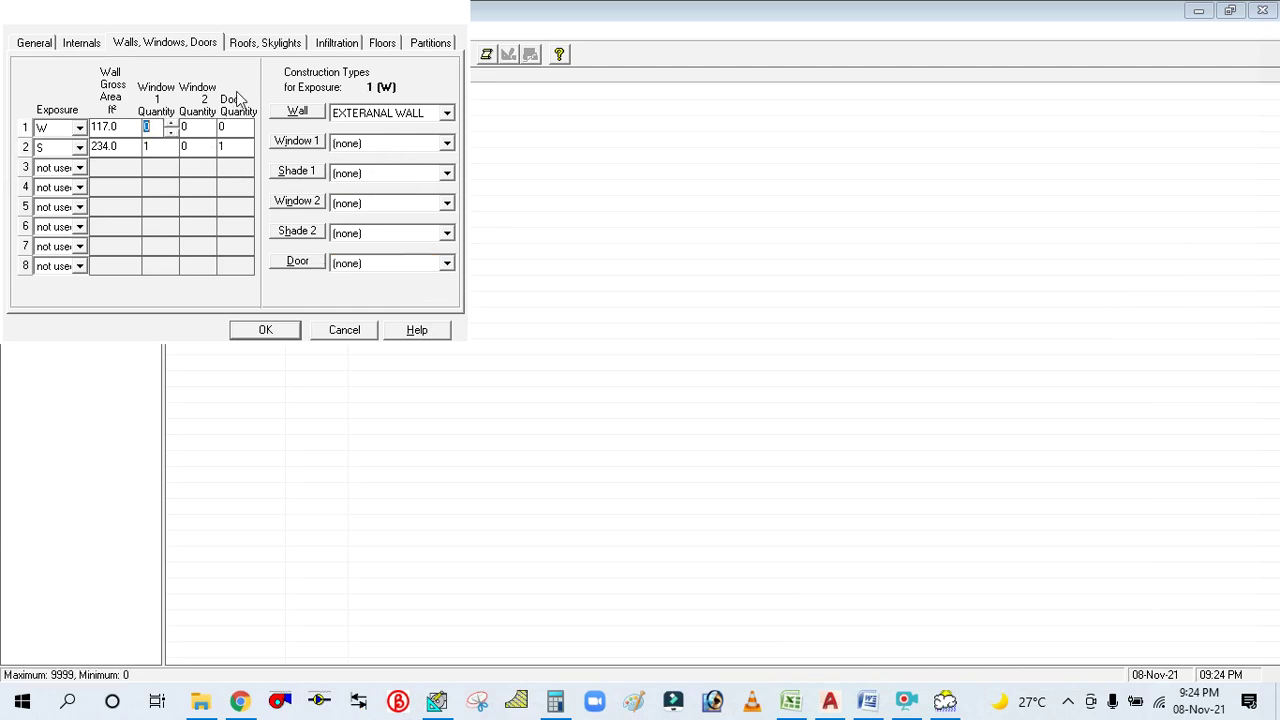
# Check the kitchen's floor area in its general data and set the horizontal roof's gross area to 162 ft².
pyautogui.click(262, 45)
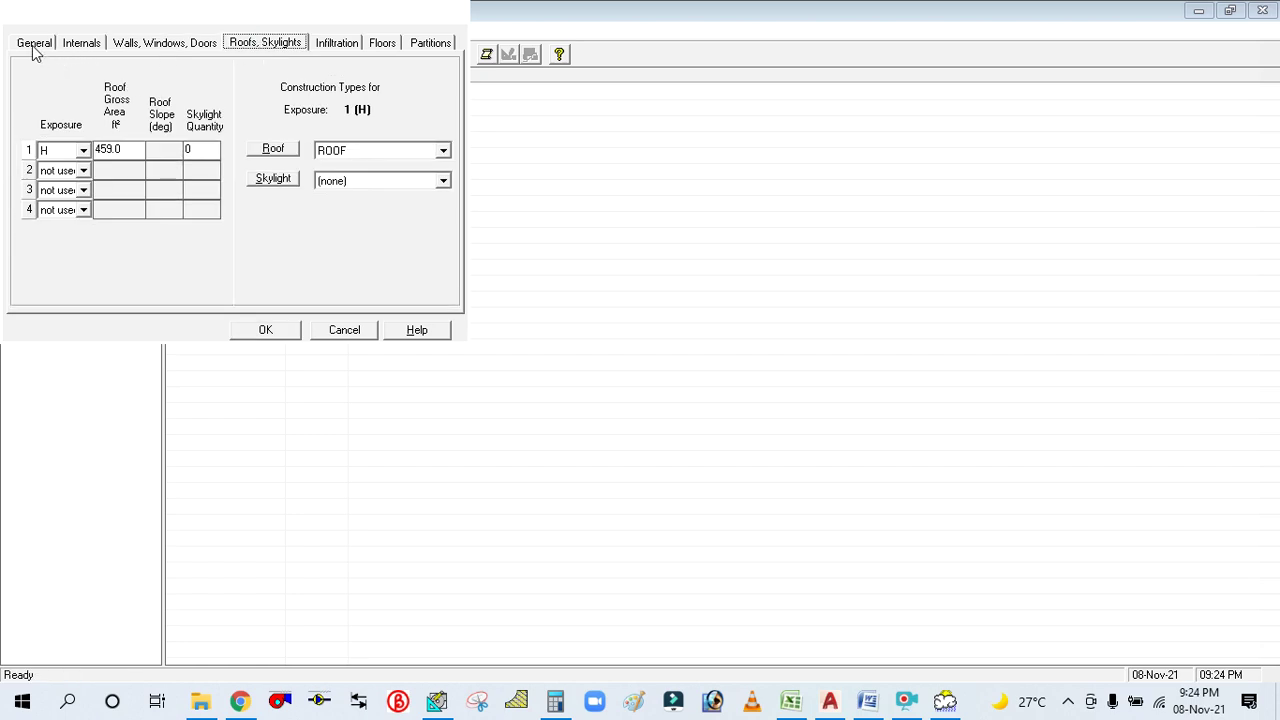
pyautogui.click(33, 45)
pyautogui.click(268, 50)
pyautogui.click(135, 146)
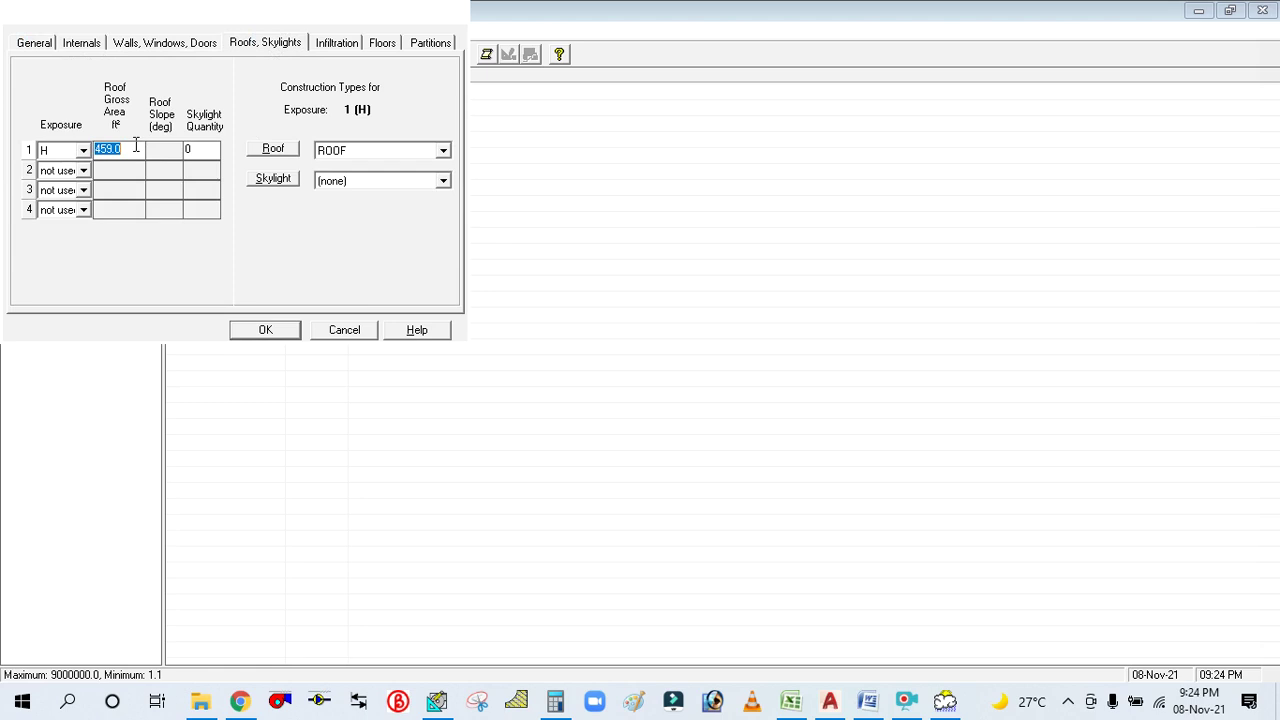
pyautogui.write('162')
# Check the kitchen's slab floor area and set the area of wall Partition 1 to 0 ft².
pyautogui.click(336, 43)
pyautogui.click(382, 43)
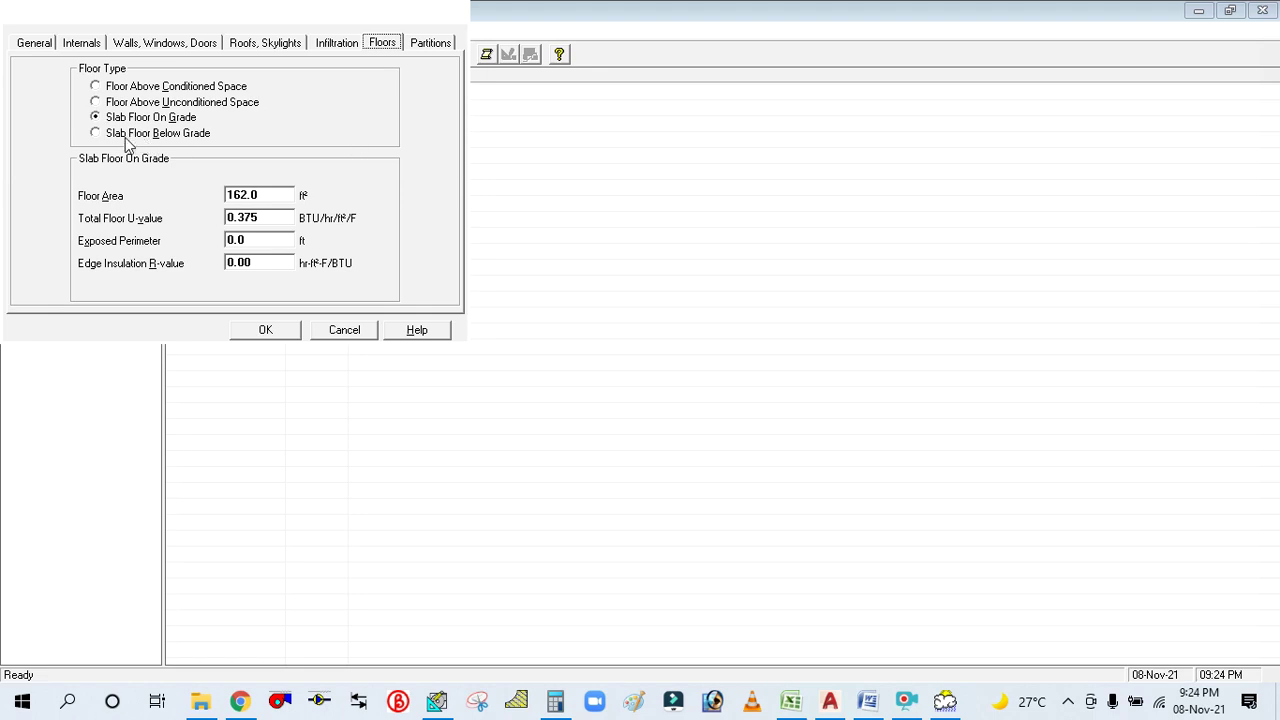
pyautogui.click(280, 195)
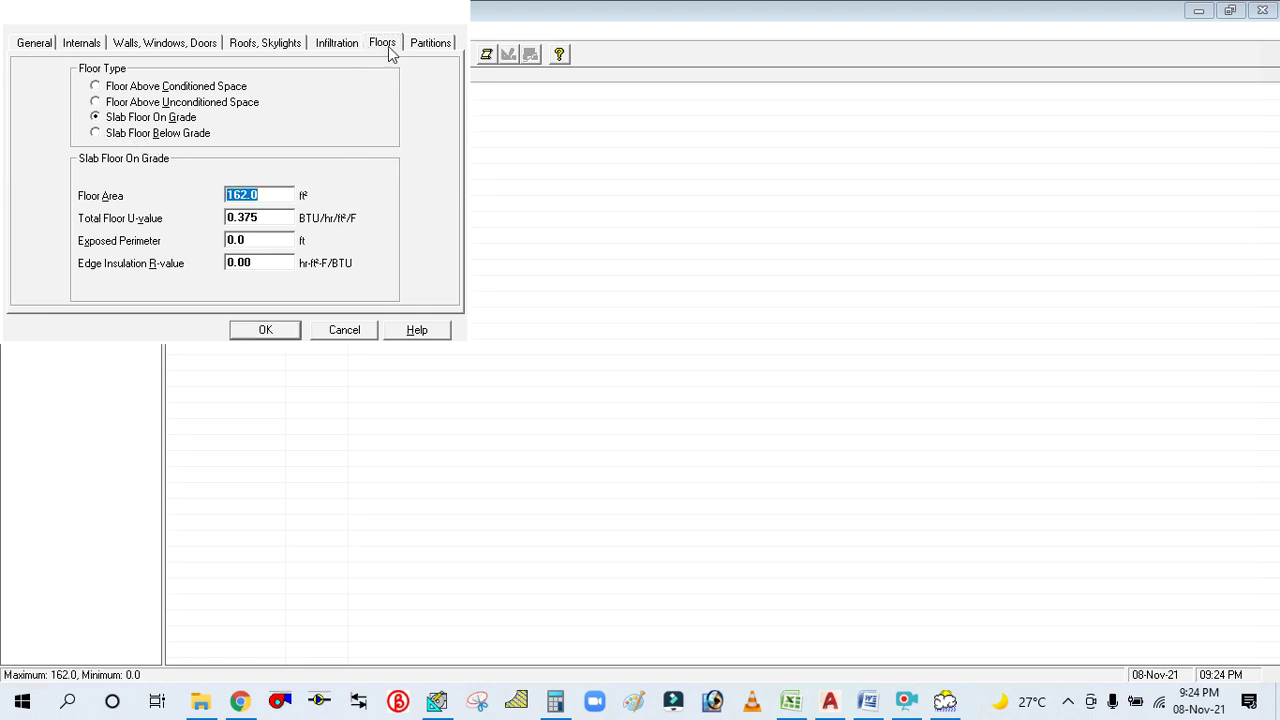
pyautogui.click(430, 46)
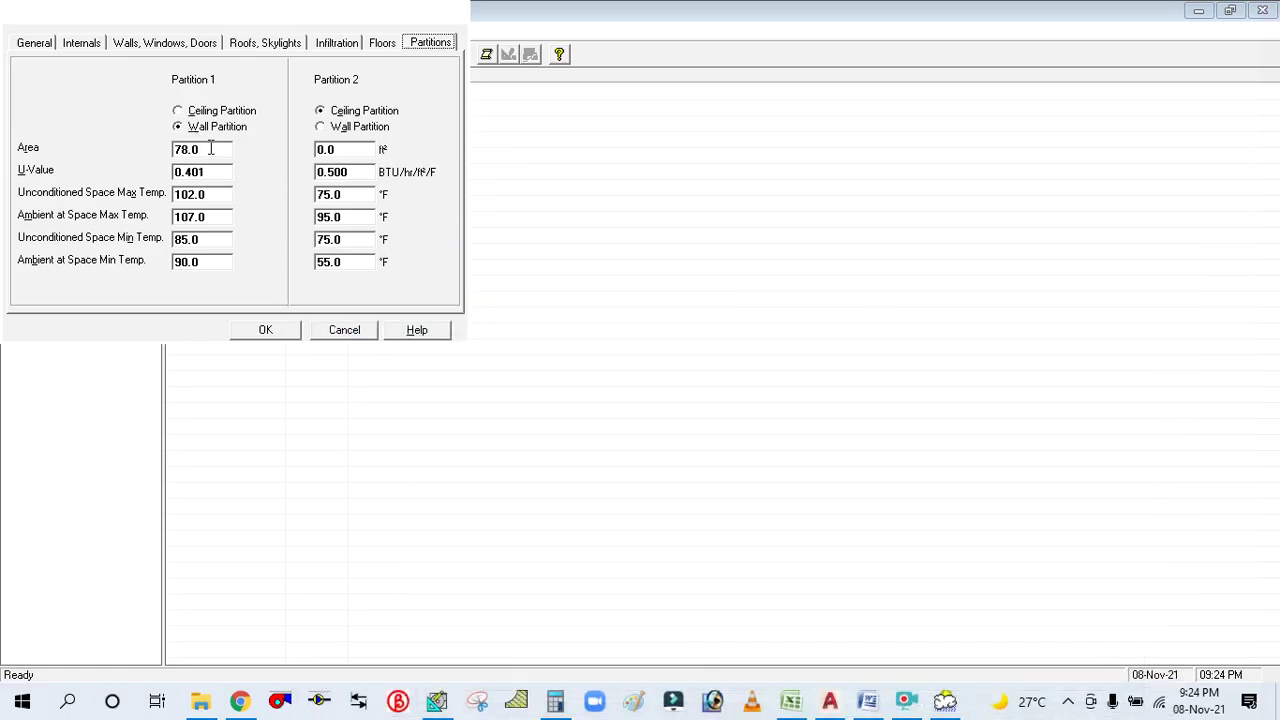
pyautogui.click(208, 149)
pyautogui.write('0')
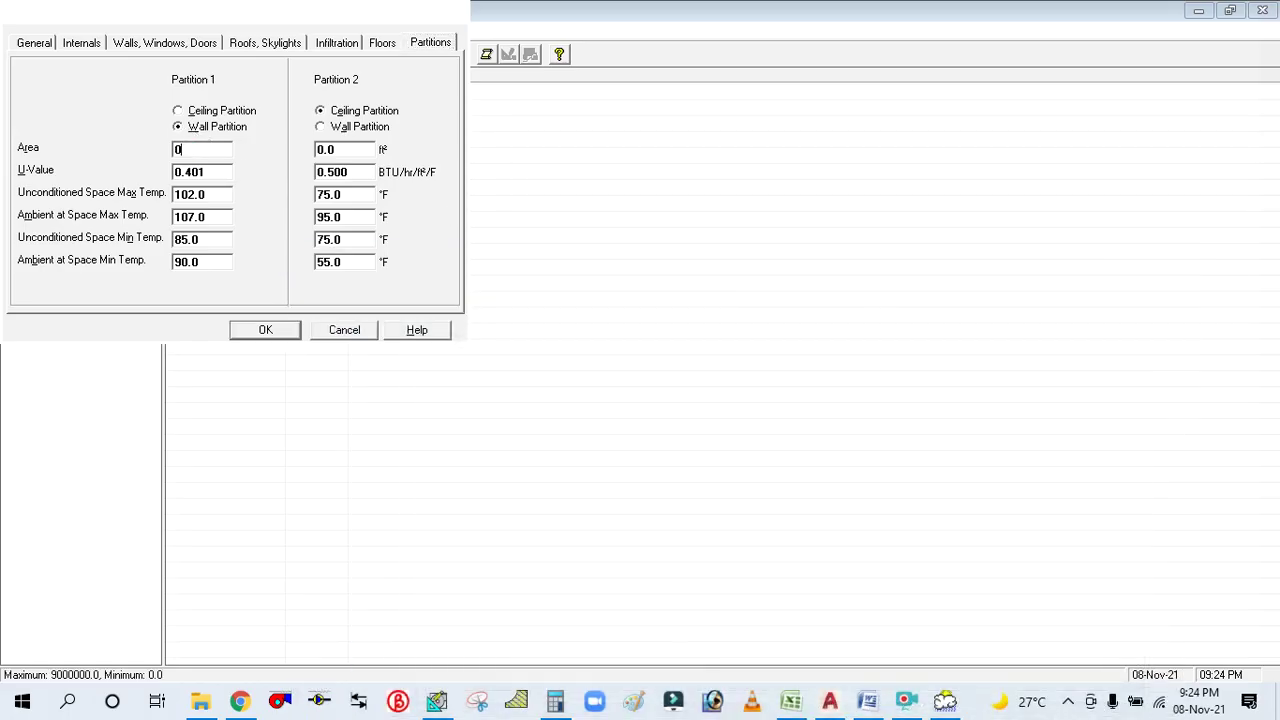
# Remove the door from the kitchen's south exposure and save the KITCHEN space.
pyautogui.click(265, 330)
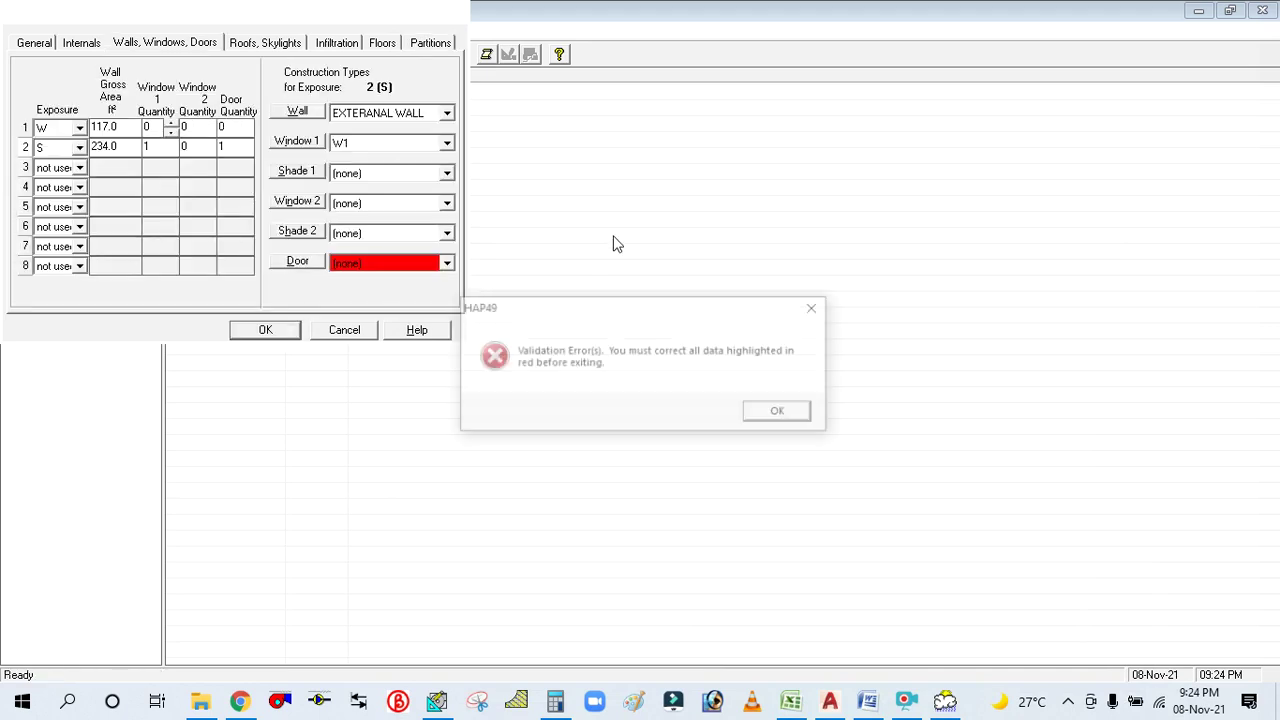
pyautogui.click(799, 420)
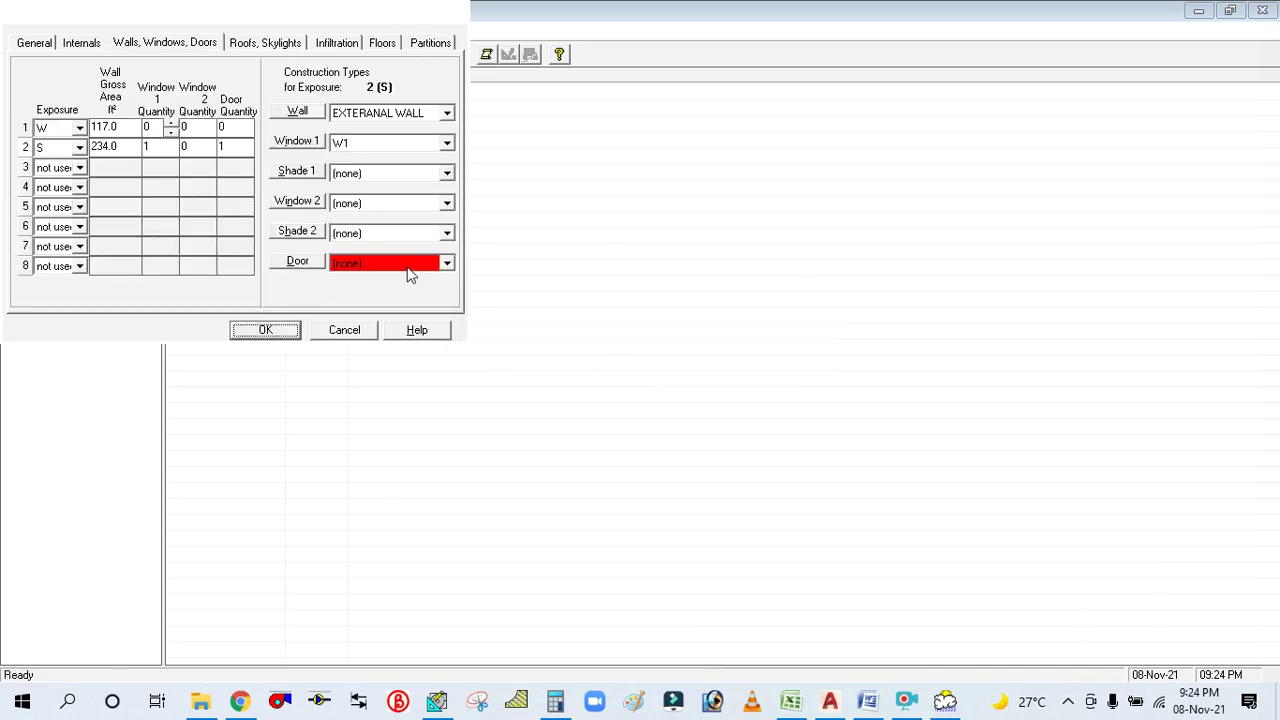
pyautogui.click(244, 147)
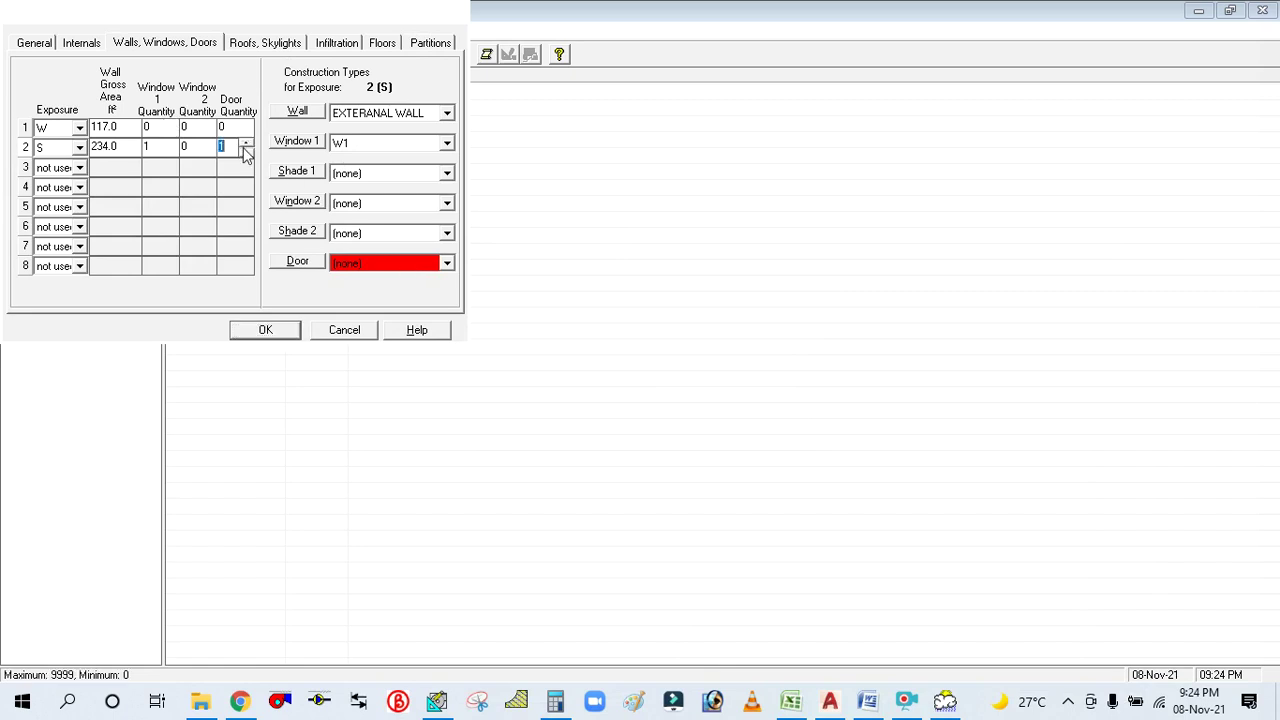
pyautogui.click(245, 151)
pyautogui.click(265, 330)
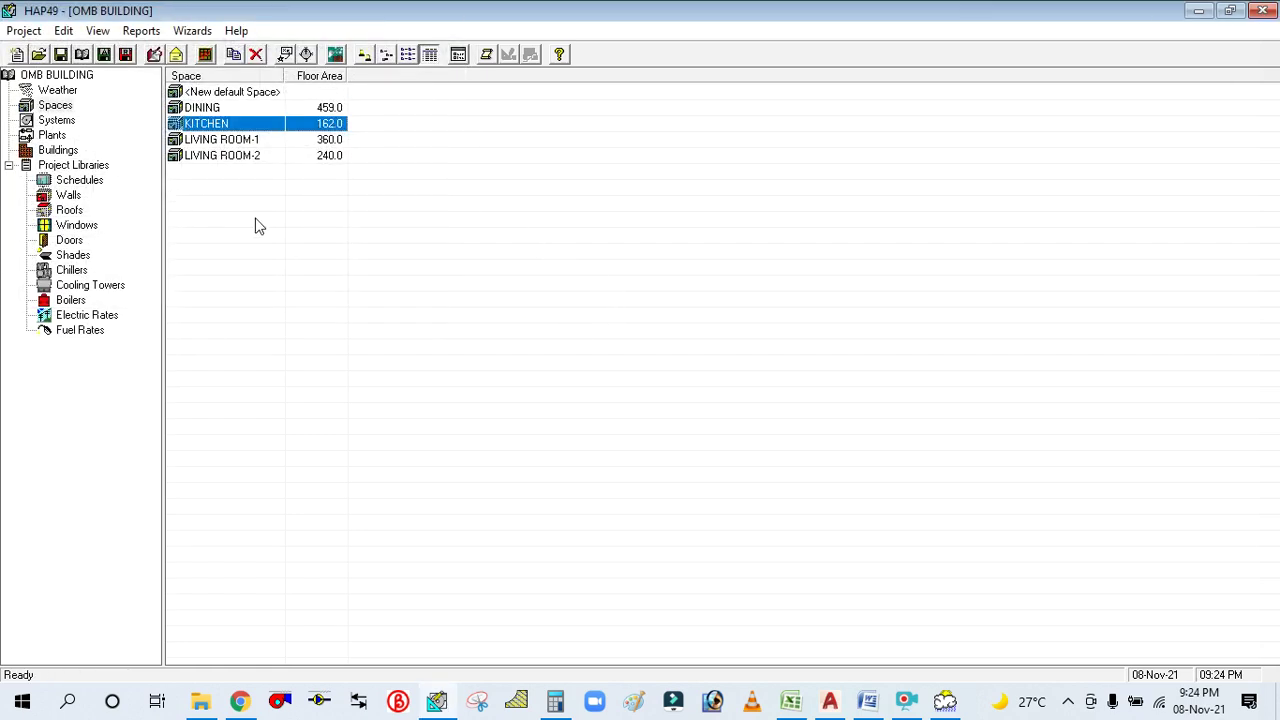
# Review the GF-PLAN in AutoCAD, comparing the living rooms, kitchen, dining hall and toilet with the spaces entered so far.
pyautogui.click(829, 702)
pyautogui.click(829, 702)
pyautogui.click(829, 702)
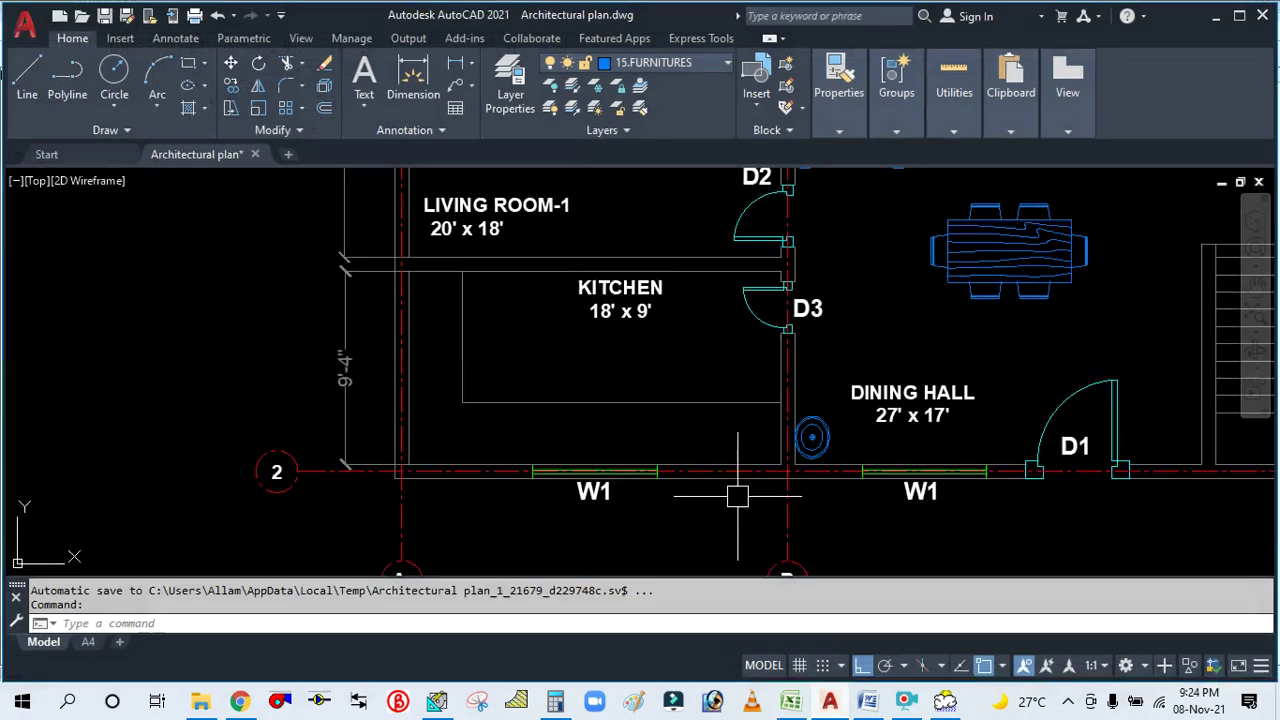
pyautogui.scroll(-4, 575, 350)
pyautogui.scroll(3, 580, 340)
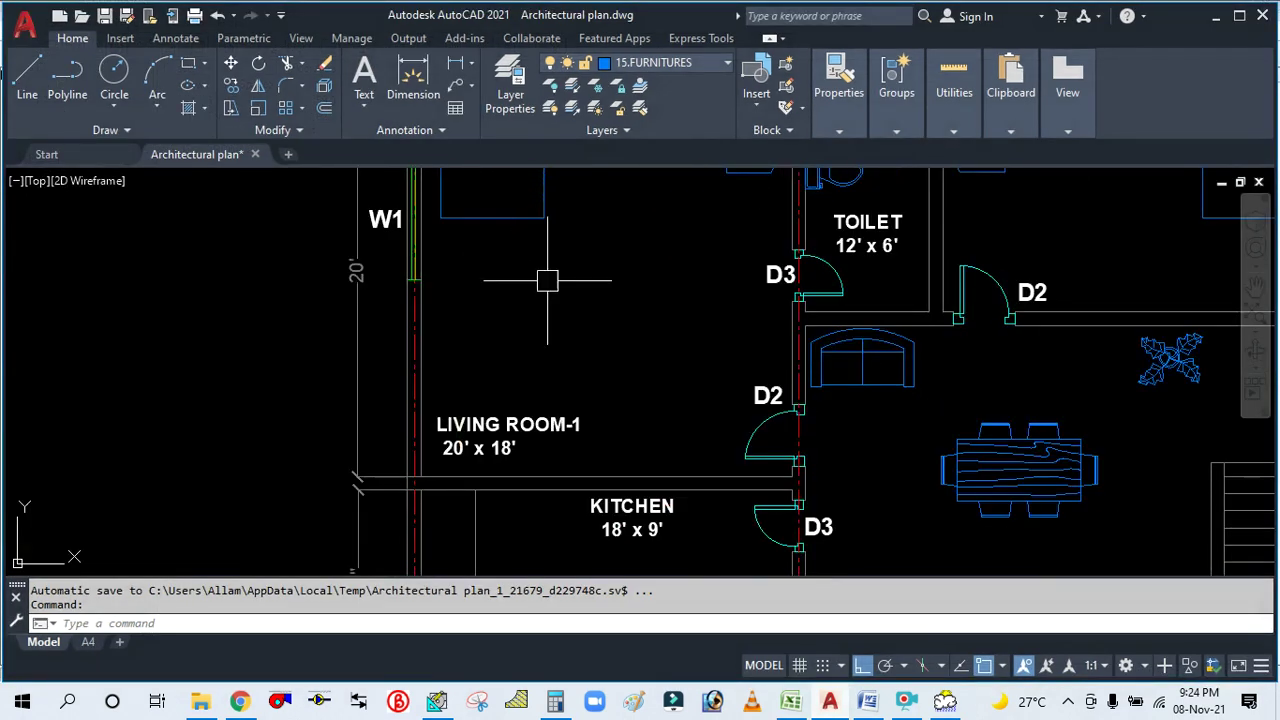
pyautogui.scroll(-3, 578, 333)
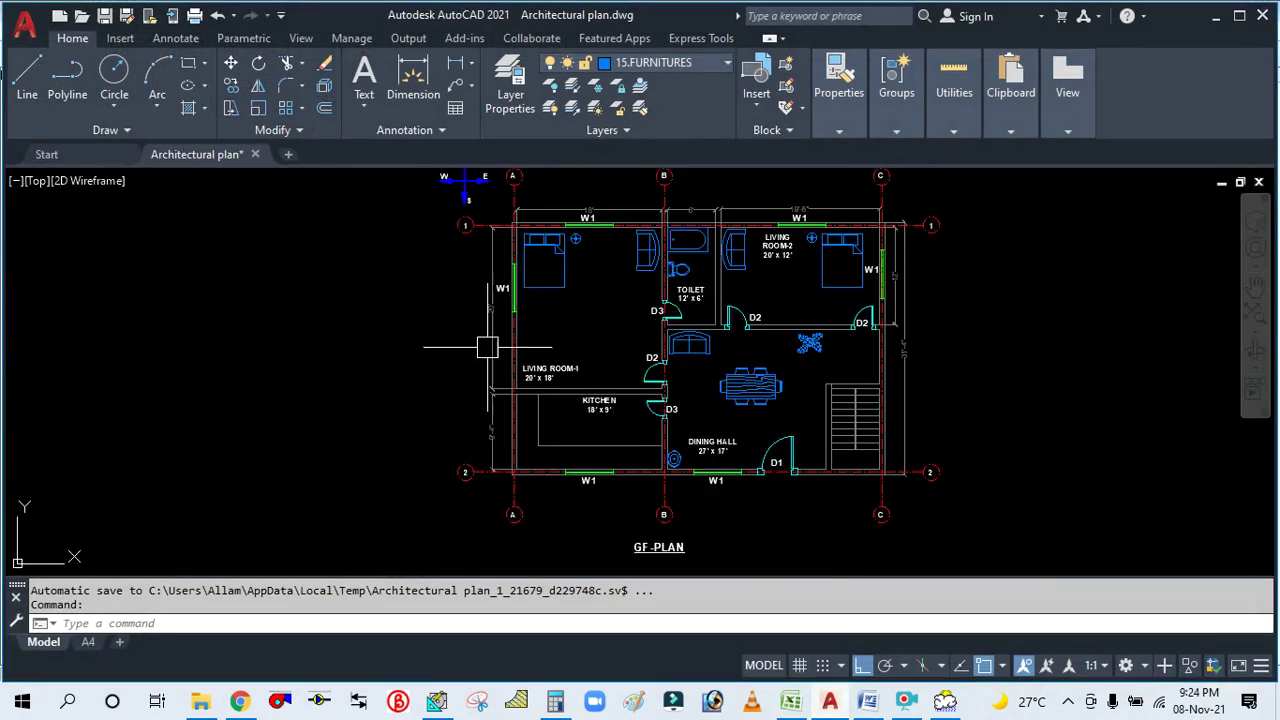
pyautogui.scroll(2, 471, 435)
pyautogui.scroll(-2, 465, 428)
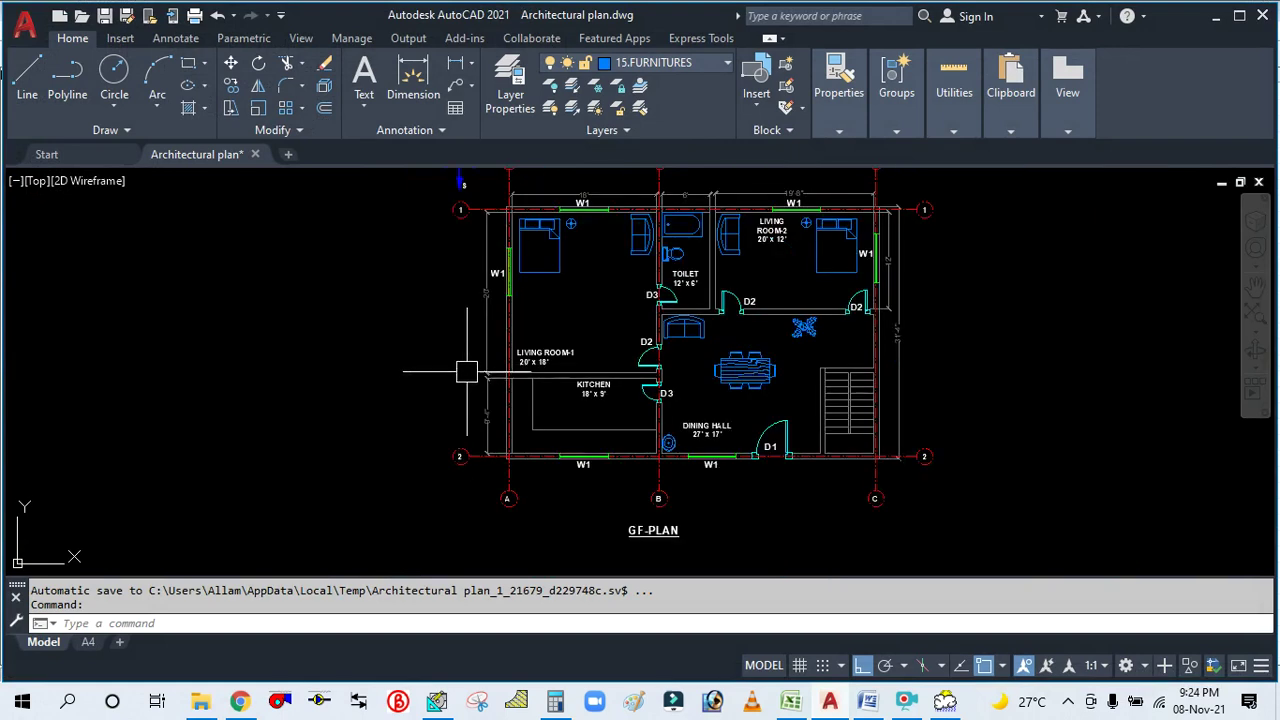
pyautogui.moveTo(413, 315); pyautogui.dragTo(423, 351)
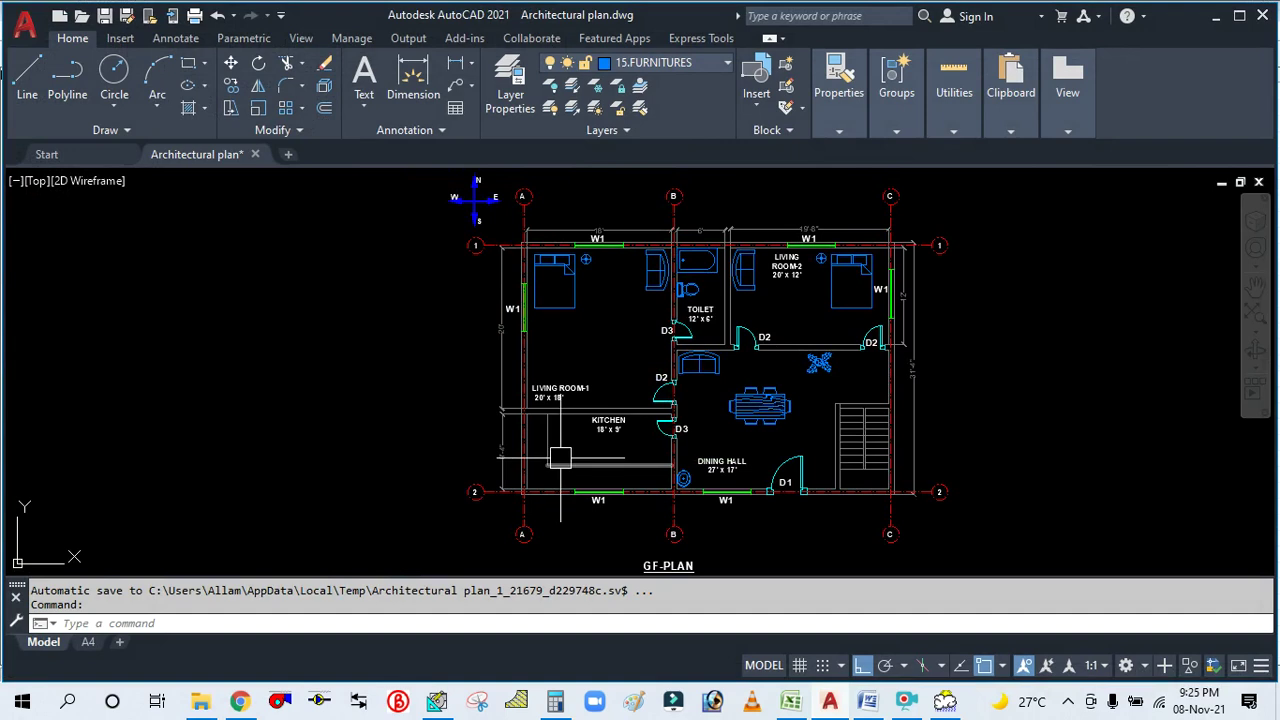
pyautogui.scroll(2, 575, 440)
pyautogui.scroll(-2, 575, 440)
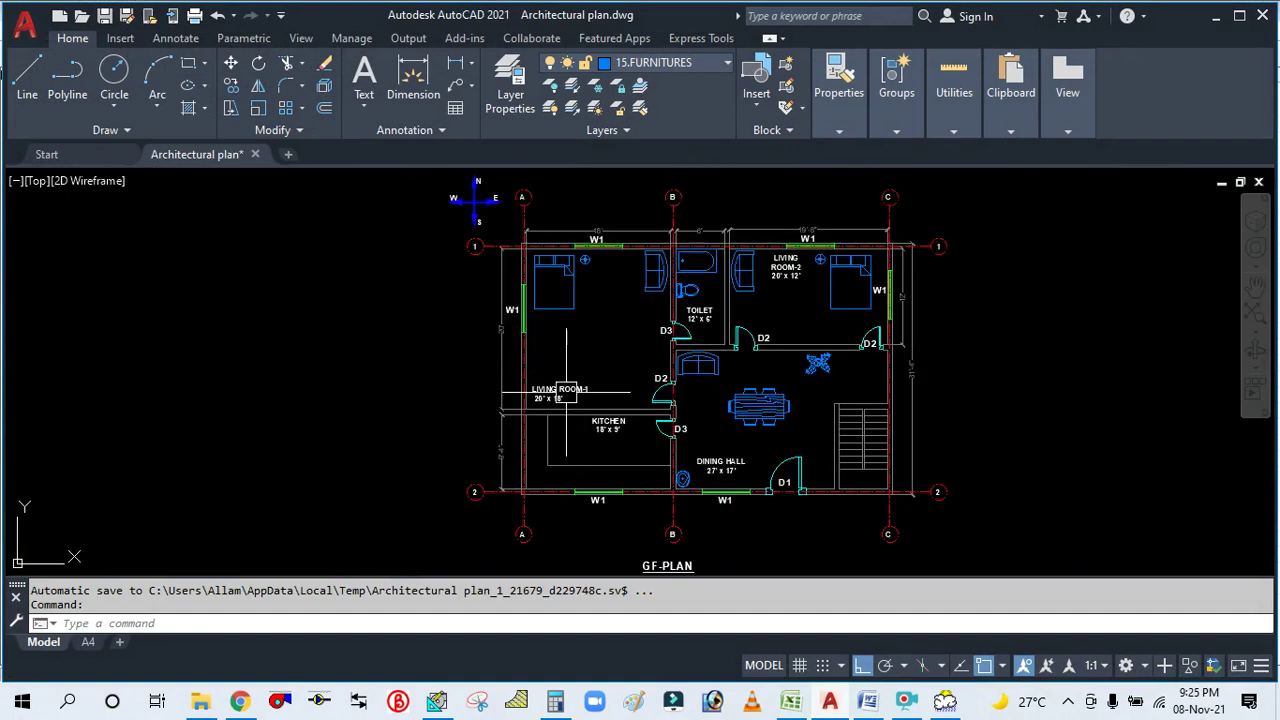
pyautogui.scroll(4, 570, 358)
pyautogui.scroll(-2, 580, 357)
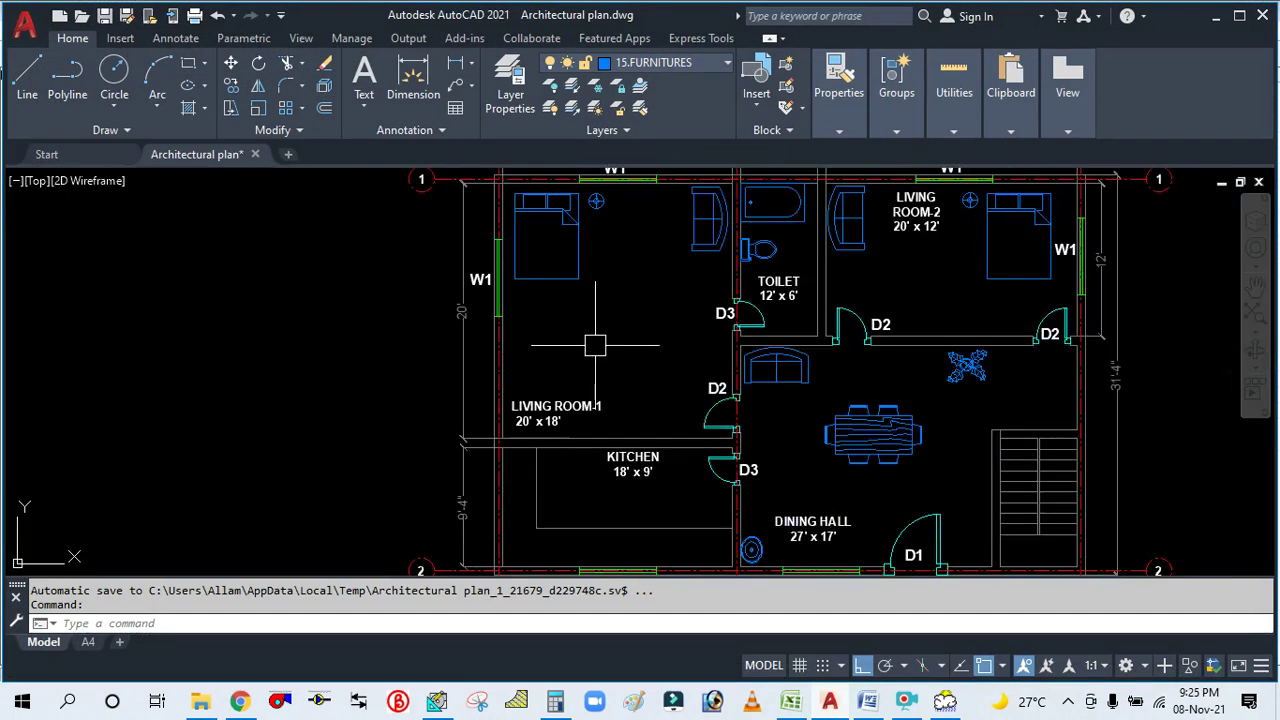
pyautogui.scroll(-2, 610, 342)
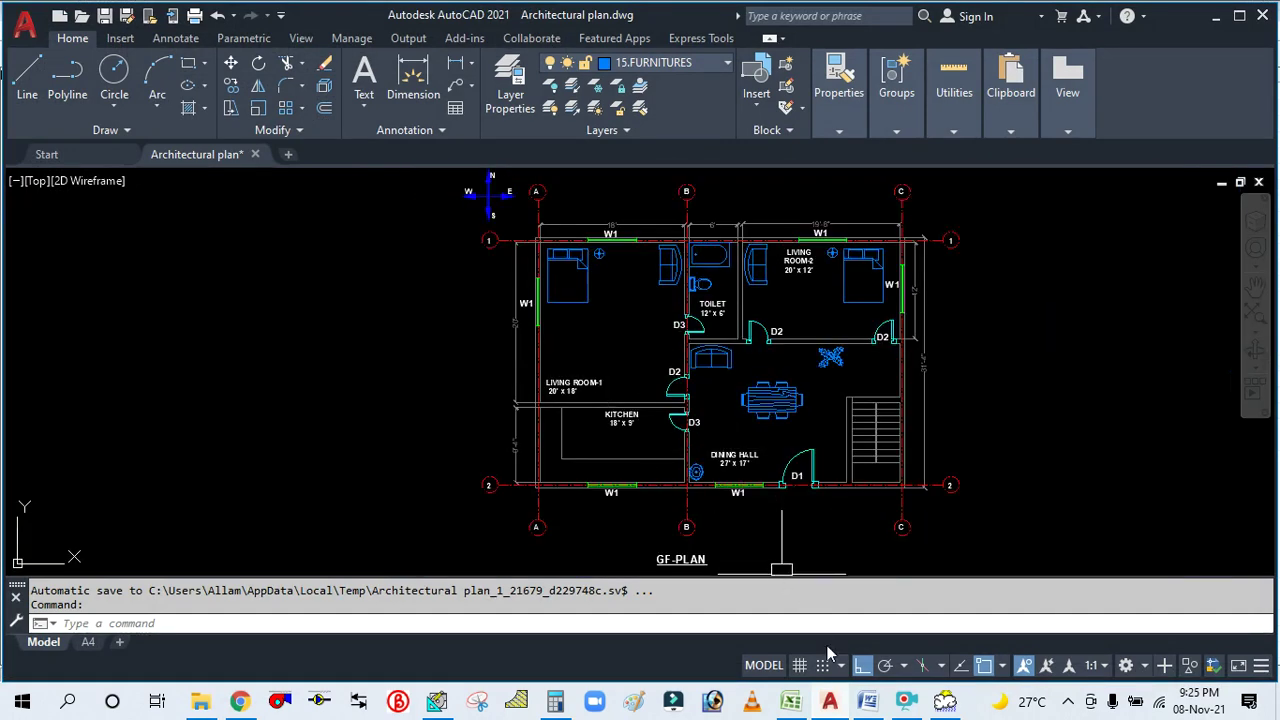
# Switch to HAP and create a new air system named PACKAGE AC.
pyautogui.click(834, 708)
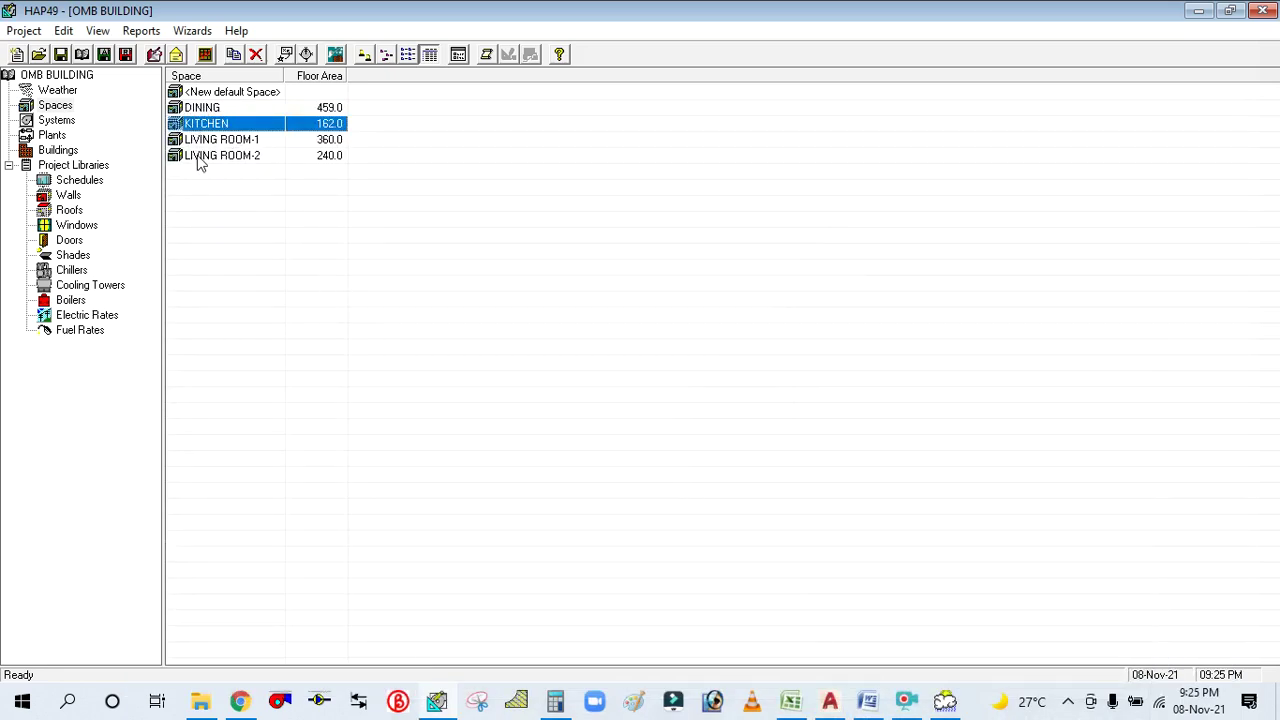
pyautogui.click(58, 121)
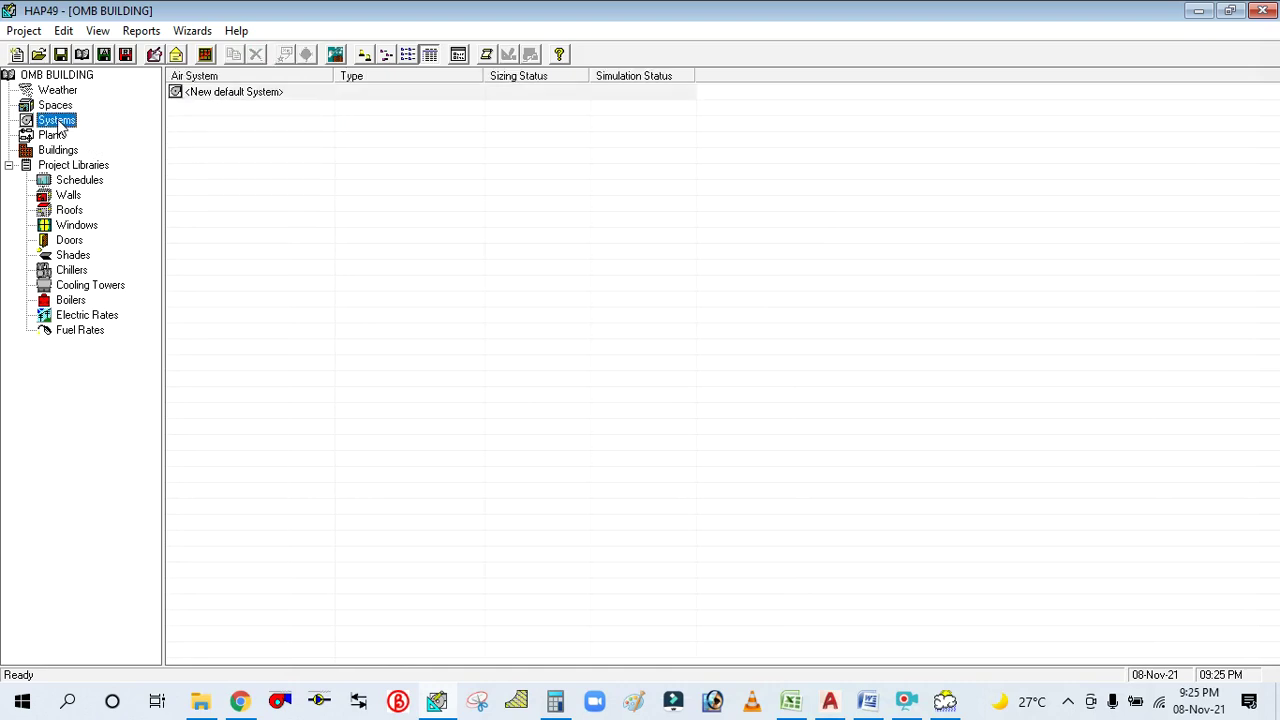
pyautogui.doubleClick(212, 98)
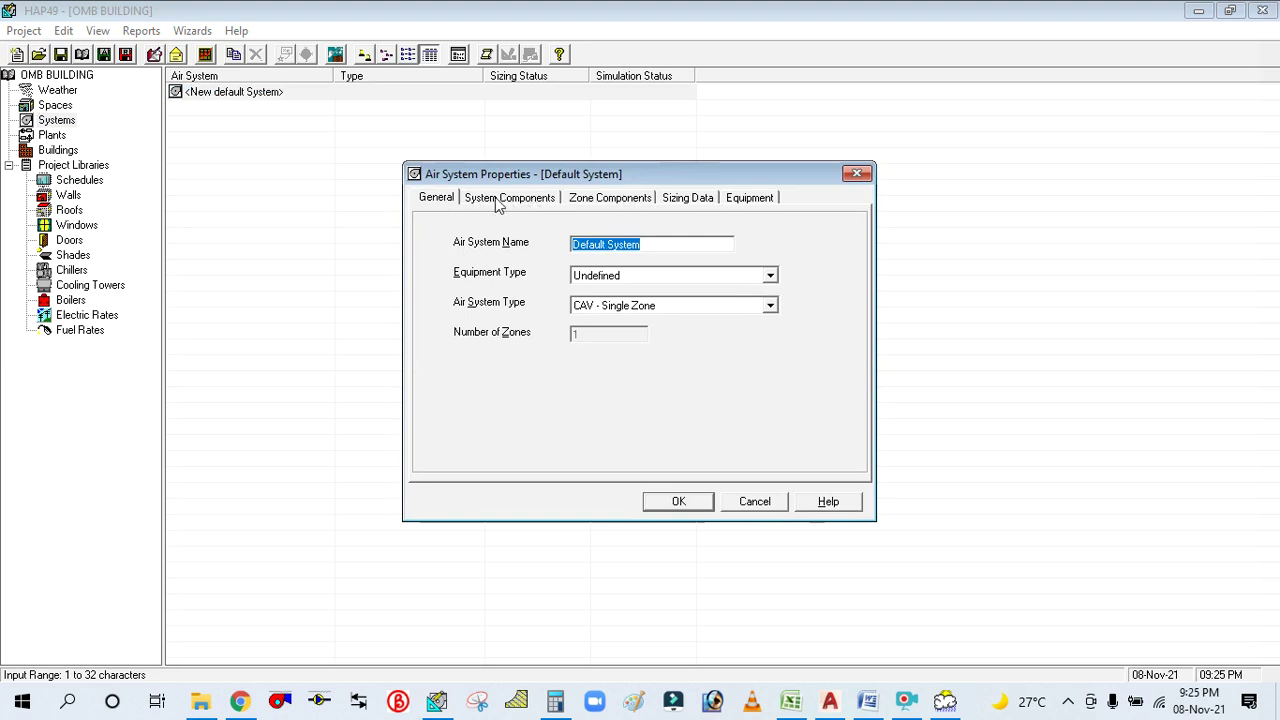
pyautogui.moveTo(486, 175); pyautogui.dragTo(485, 152)
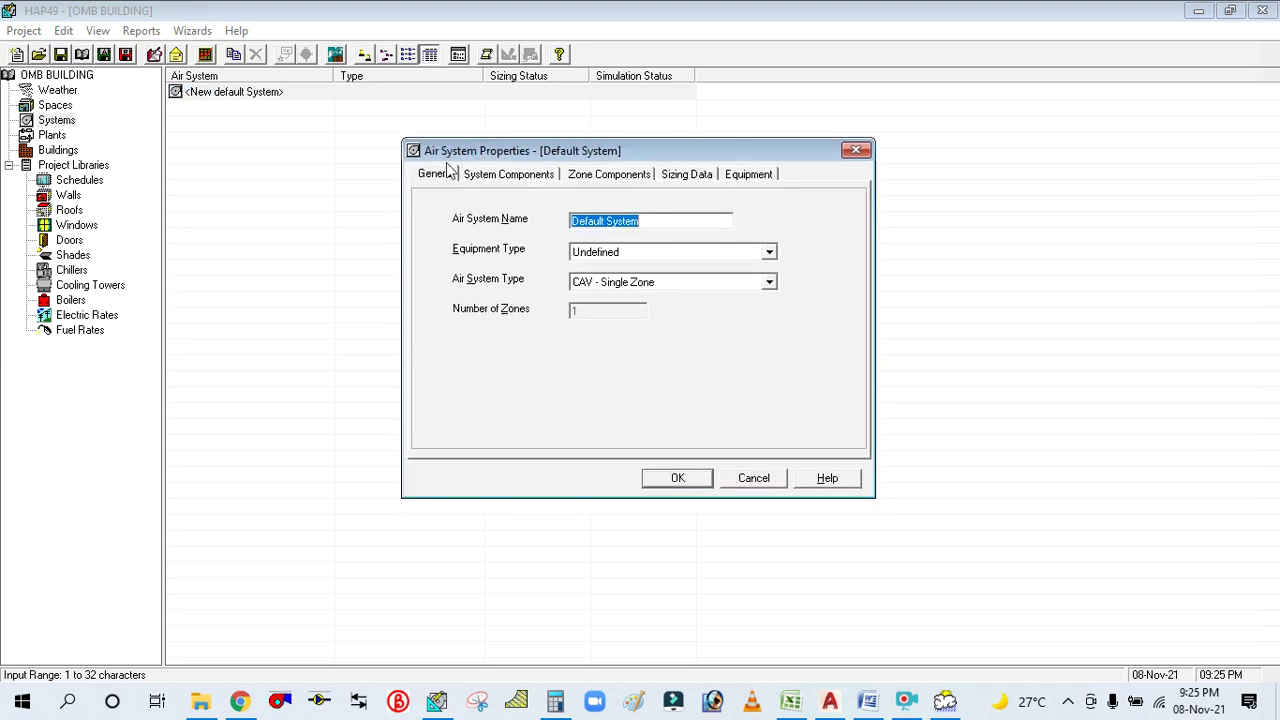
pyautogui.click(432, 178)
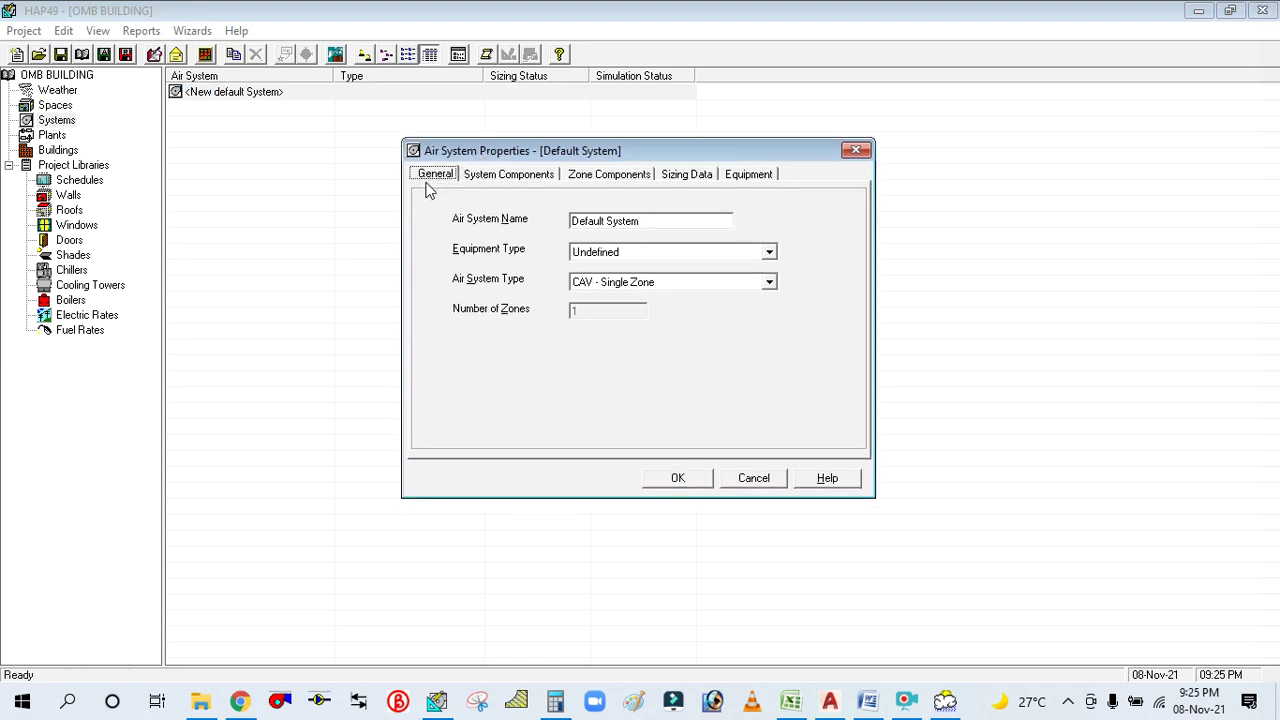
pyautogui.click(679, 223)
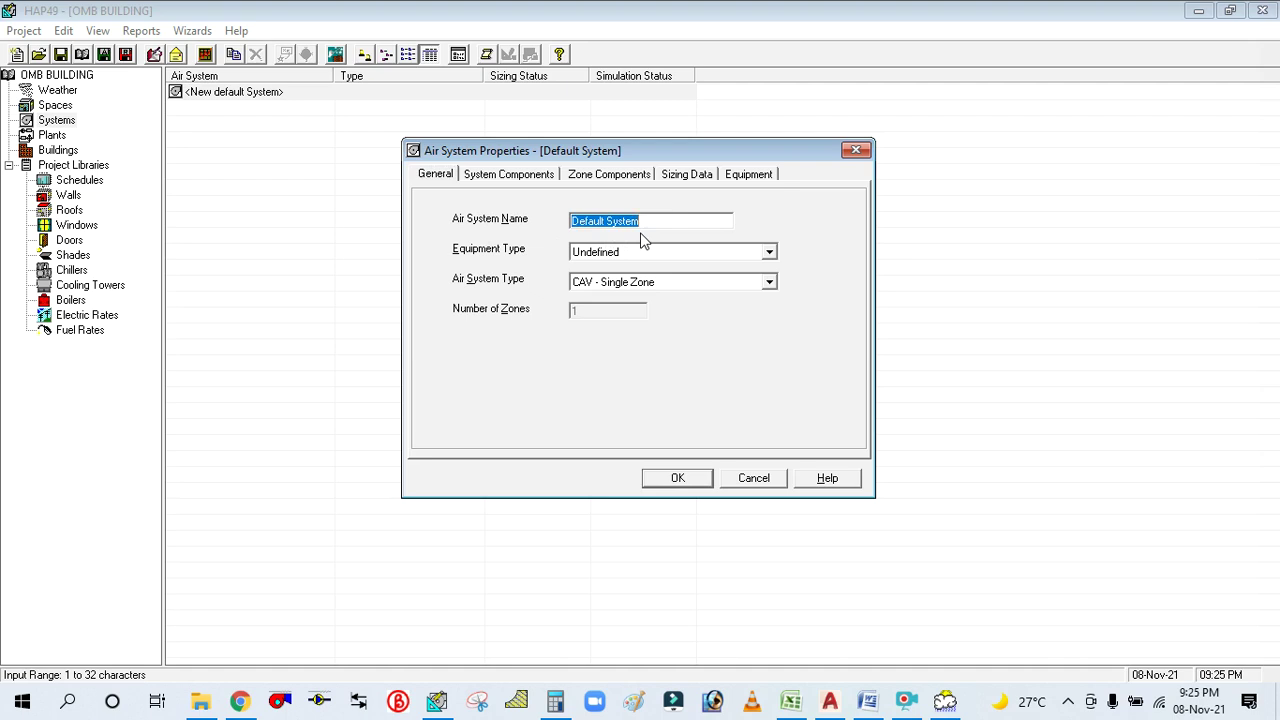
pyautogui.write('PACKAGE AC')
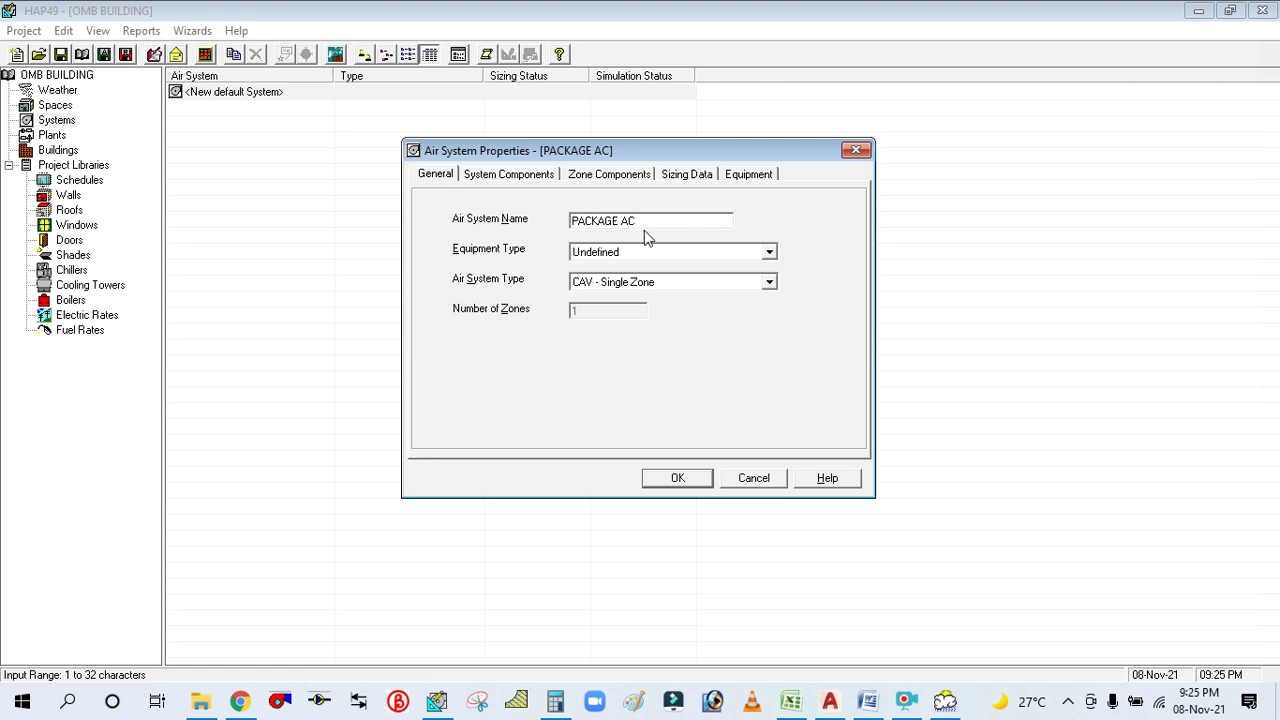
# Set the air system's equipment type to Packaged Rooftop Units and keep CAV - Single Zone as its system type.
pyautogui.click(622, 258)
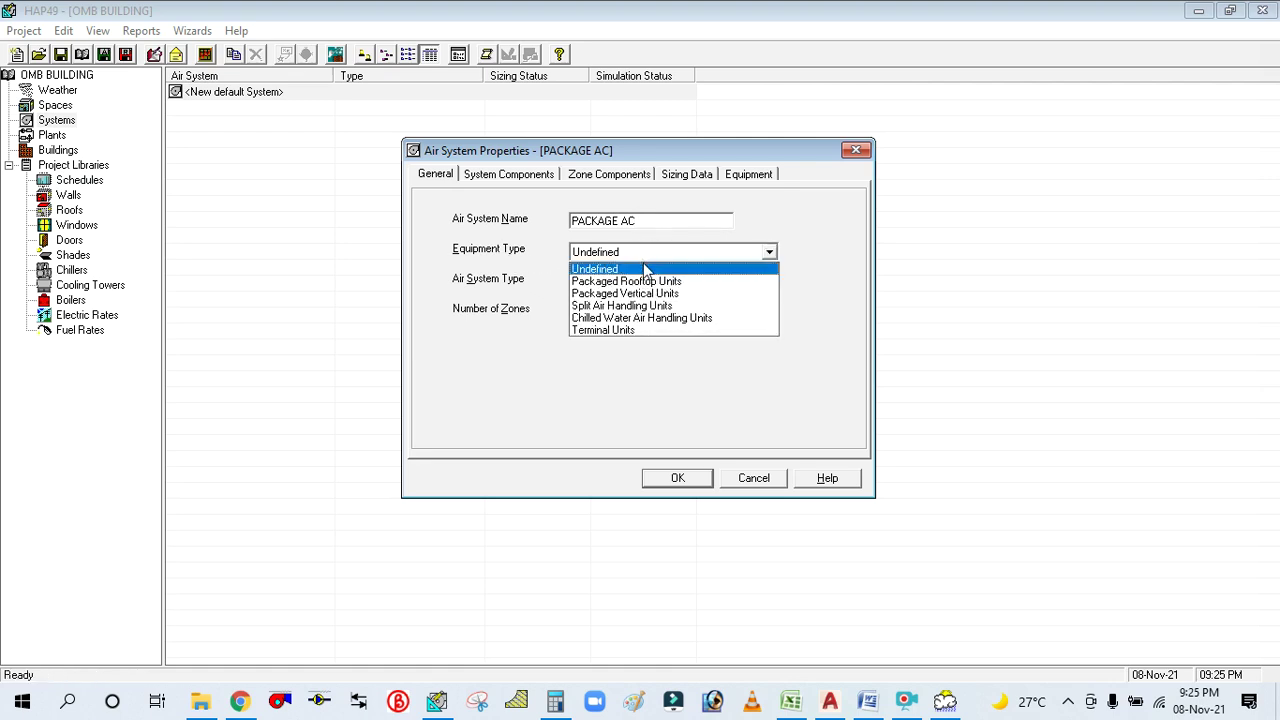
pyautogui.click(645, 278)
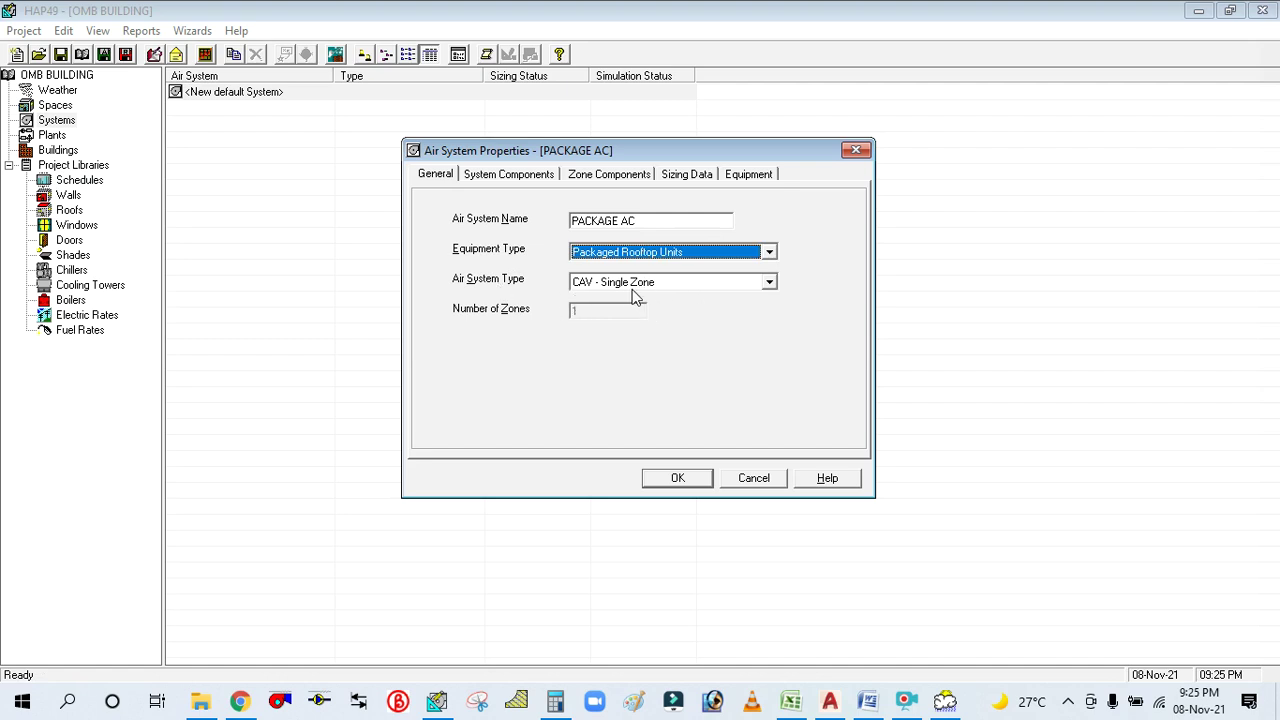
pyautogui.click(684, 287)
pyautogui.click(689, 287)
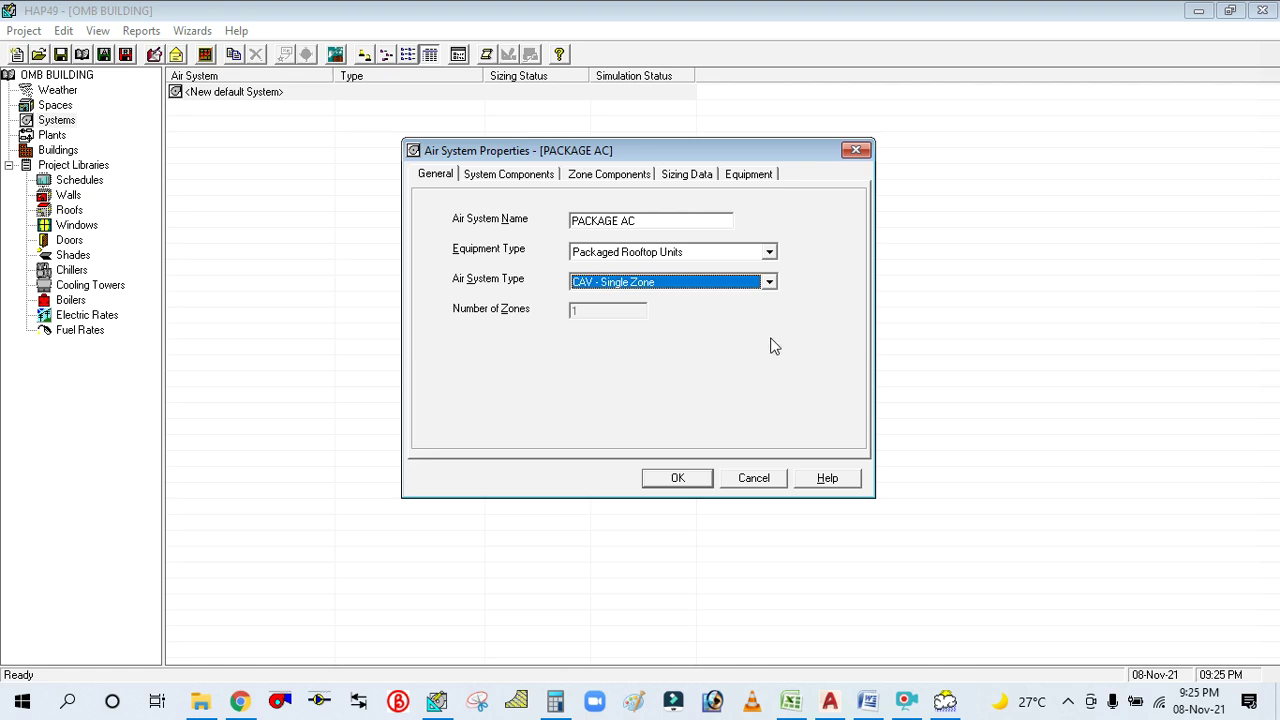
# Set the ventilation sizing method of the system's ventilation air to ASHRAE Std 62.1-2010.
pyautogui.click(512, 176)
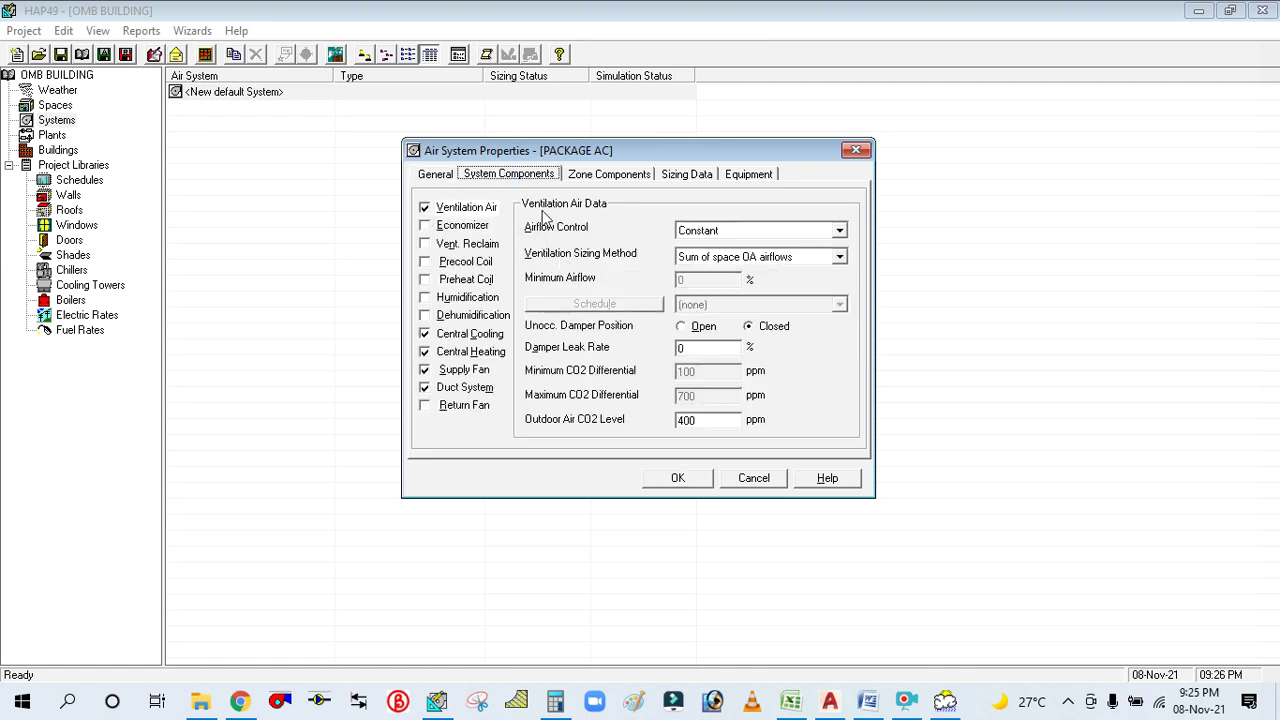
pyautogui.click(766, 257)
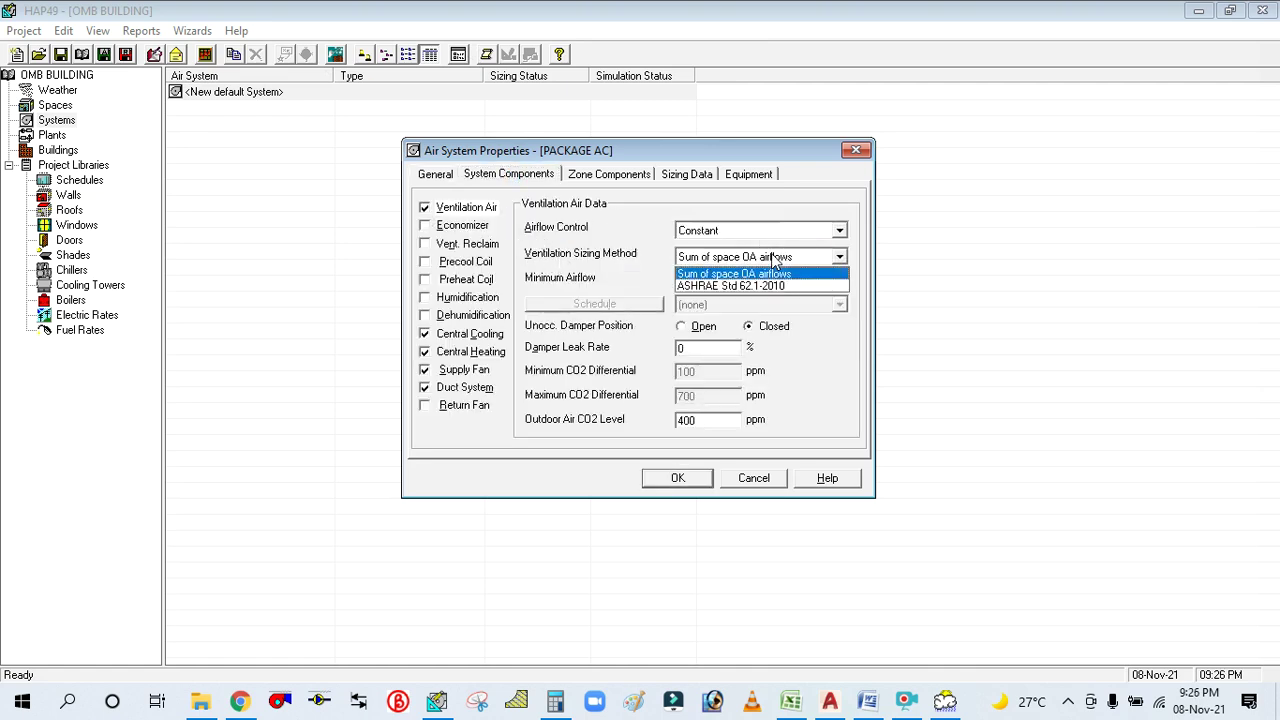
pyautogui.click(770, 287)
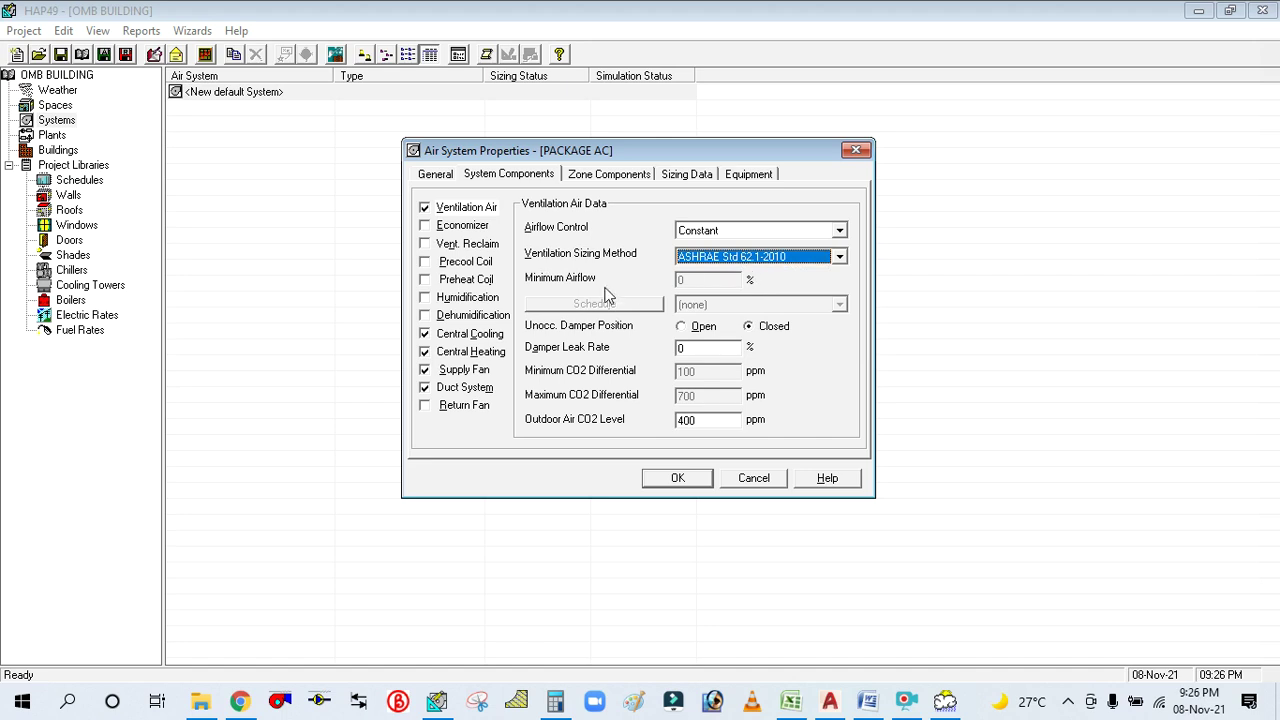
# Include dehumidification in the system components and edit its maximum RH setpoint.
pyautogui.click(425, 317)
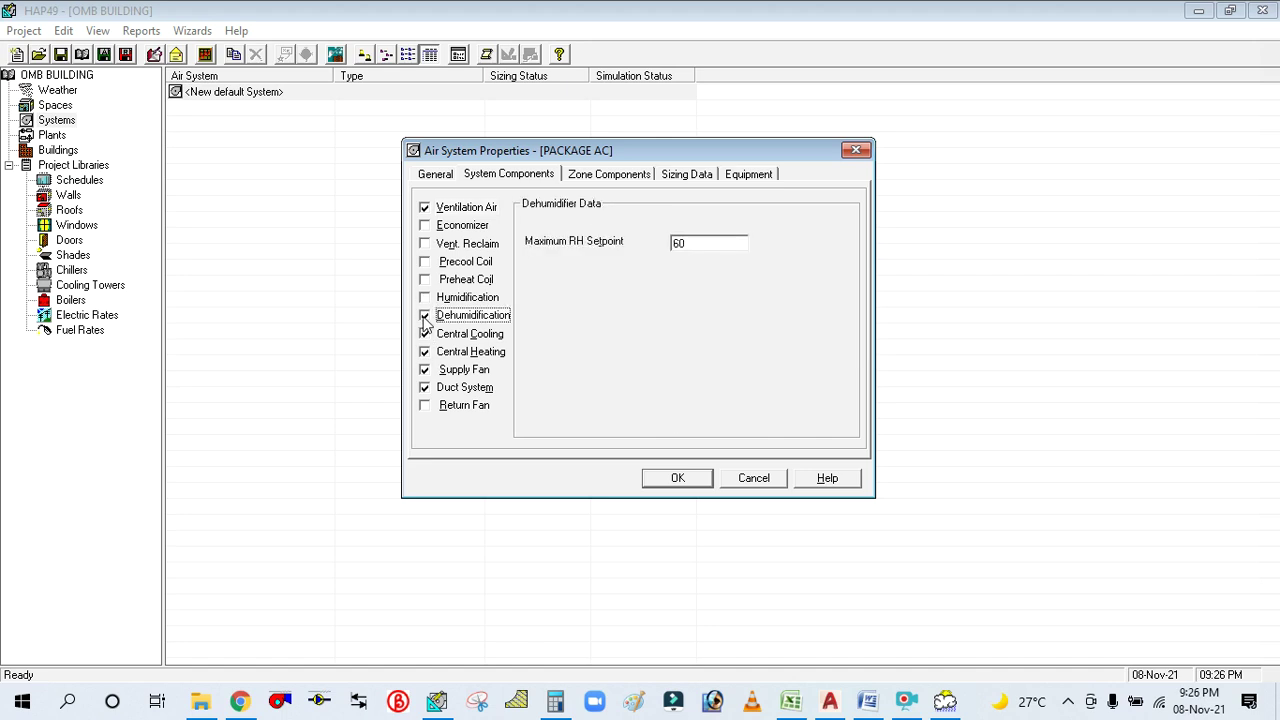
pyautogui.click(723, 243)
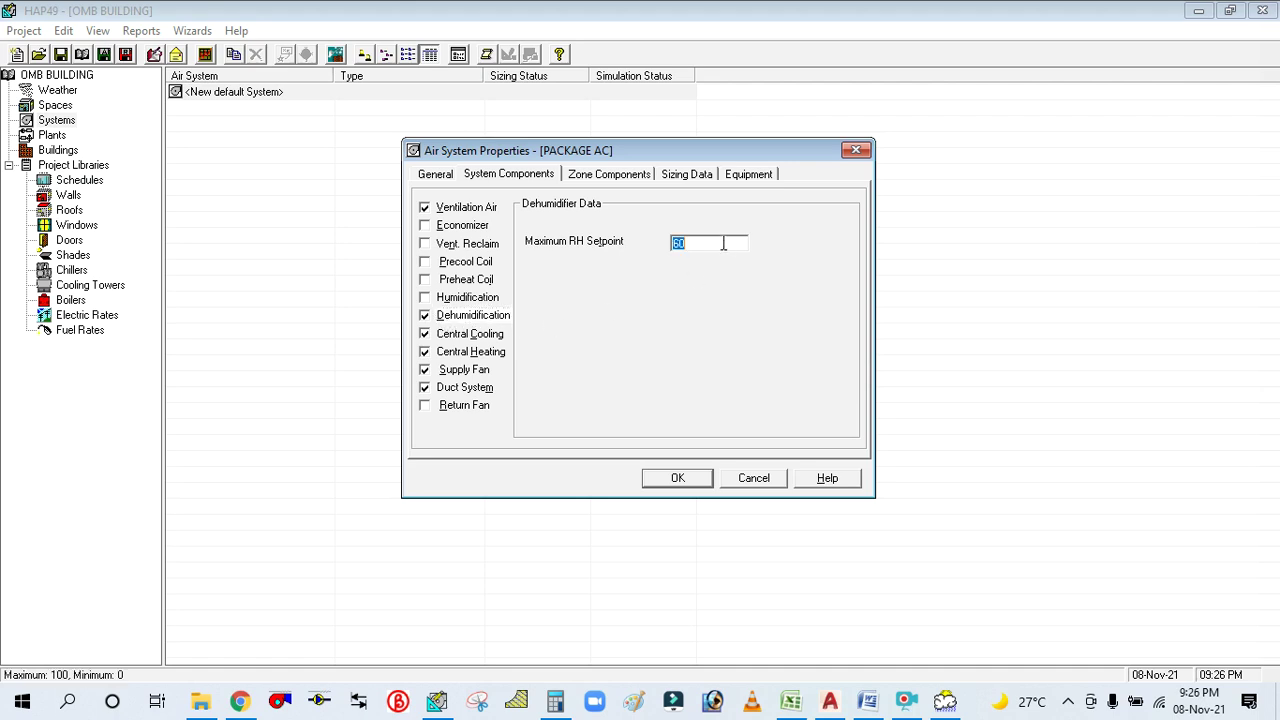
pyautogui.write('58.0')
# Set the central cooling supply temperature to 56 °F and its coil bypass factor to 0.12.
pyautogui.click(440, 336)
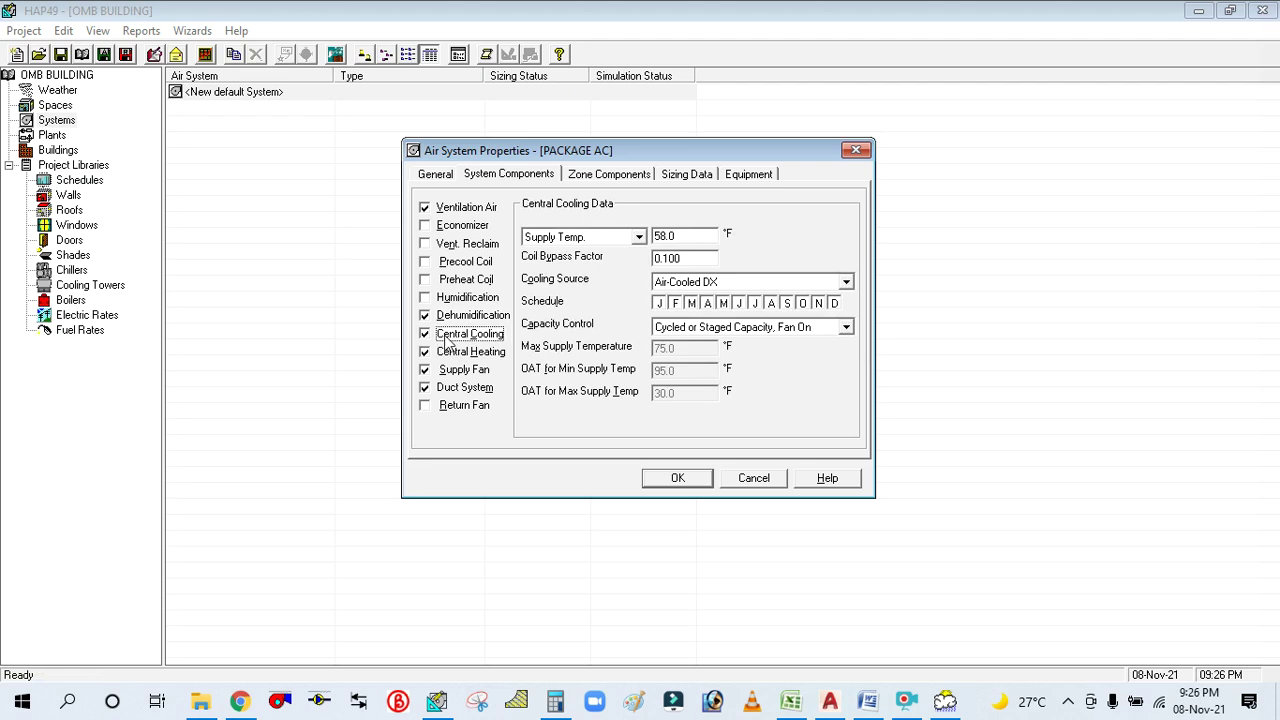
pyautogui.click(637, 237)
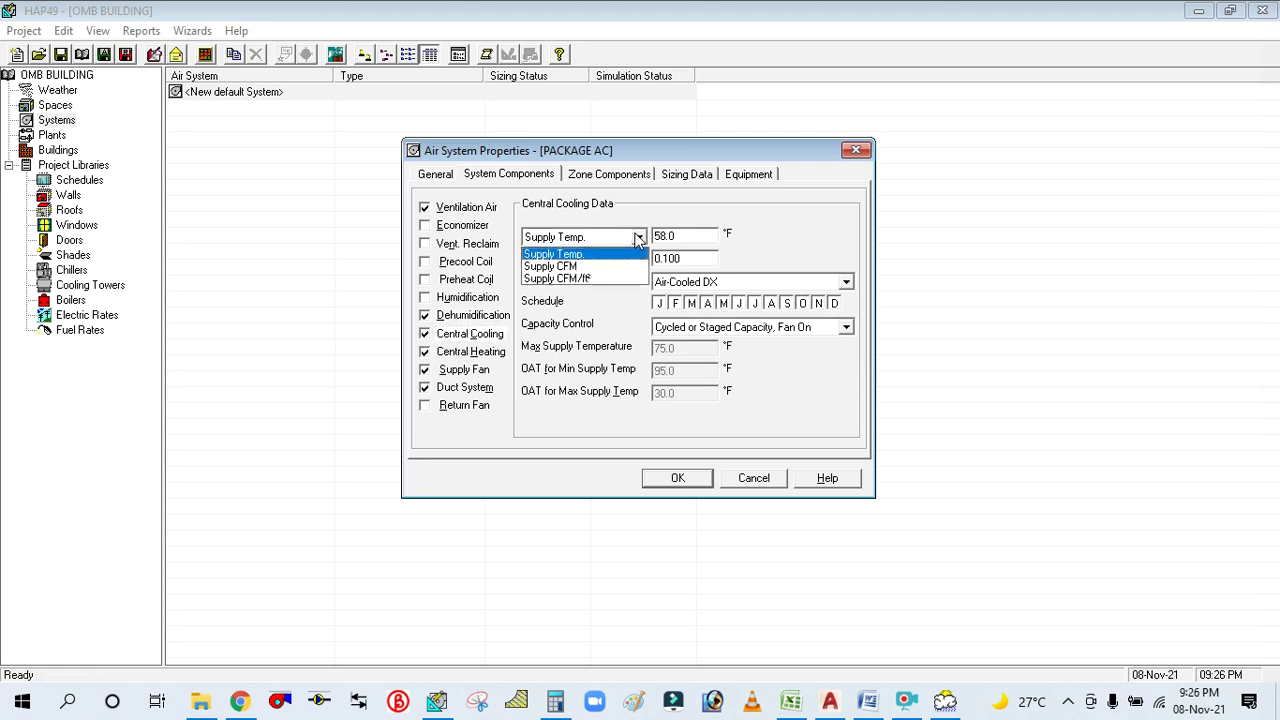
pyautogui.click(637, 238)
pyautogui.click(677, 234)
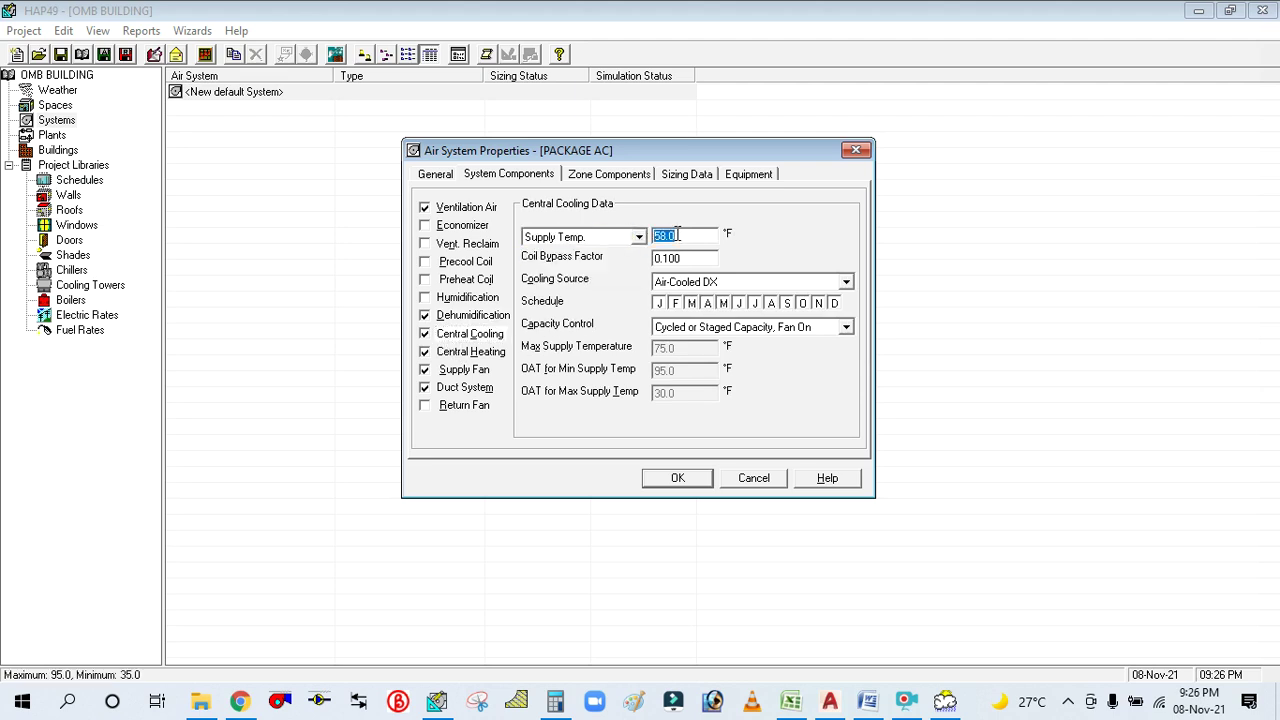
pyautogui.write('56')
pyautogui.click(703, 263)
pyautogui.click(701, 262)
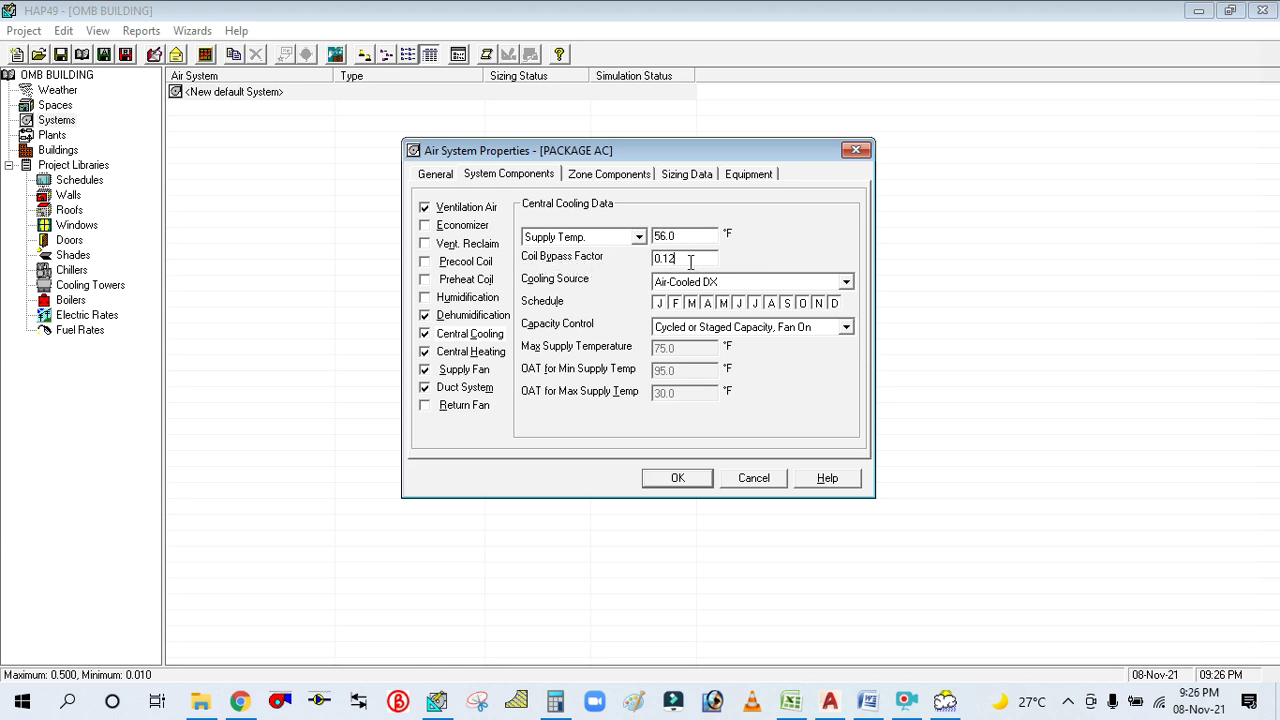
# Exclude central heating from the system and keep Forward Curved as the supply fan type after reviewing the alternatives.
pyautogui.moveTo(678, 152); pyautogui.dragTo(713, 111)
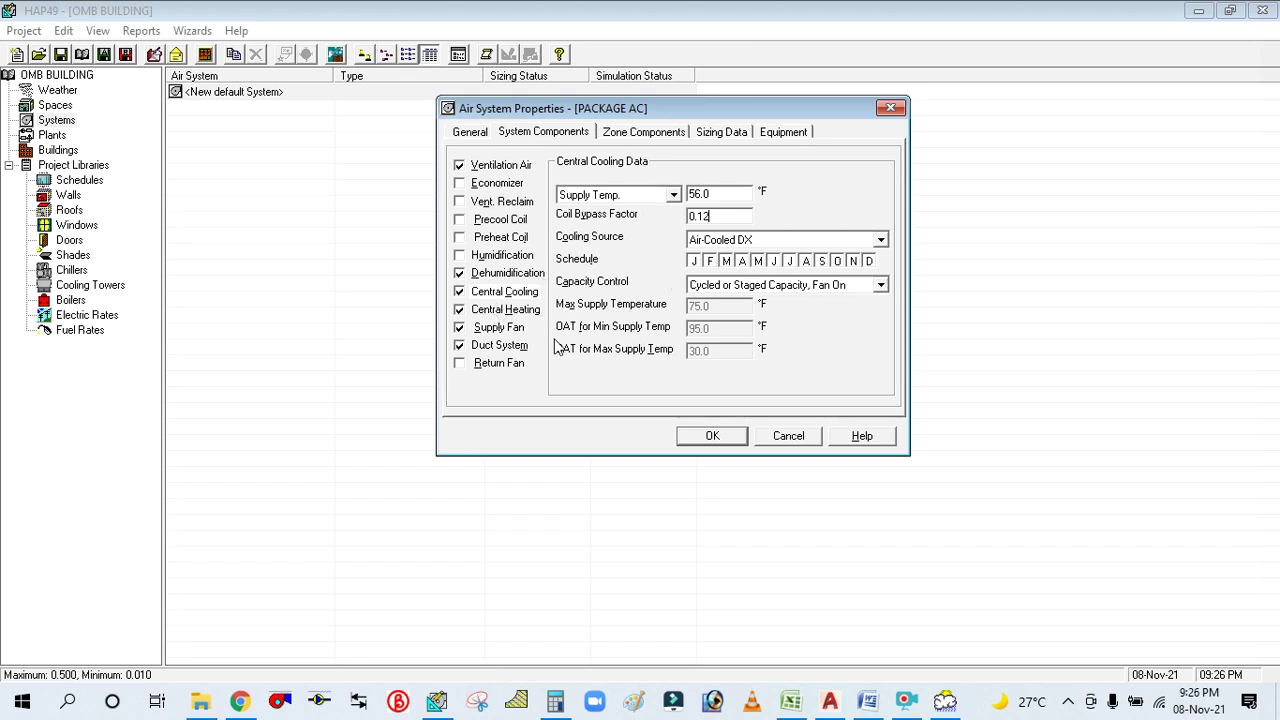
pyautogui.click(460, 312)
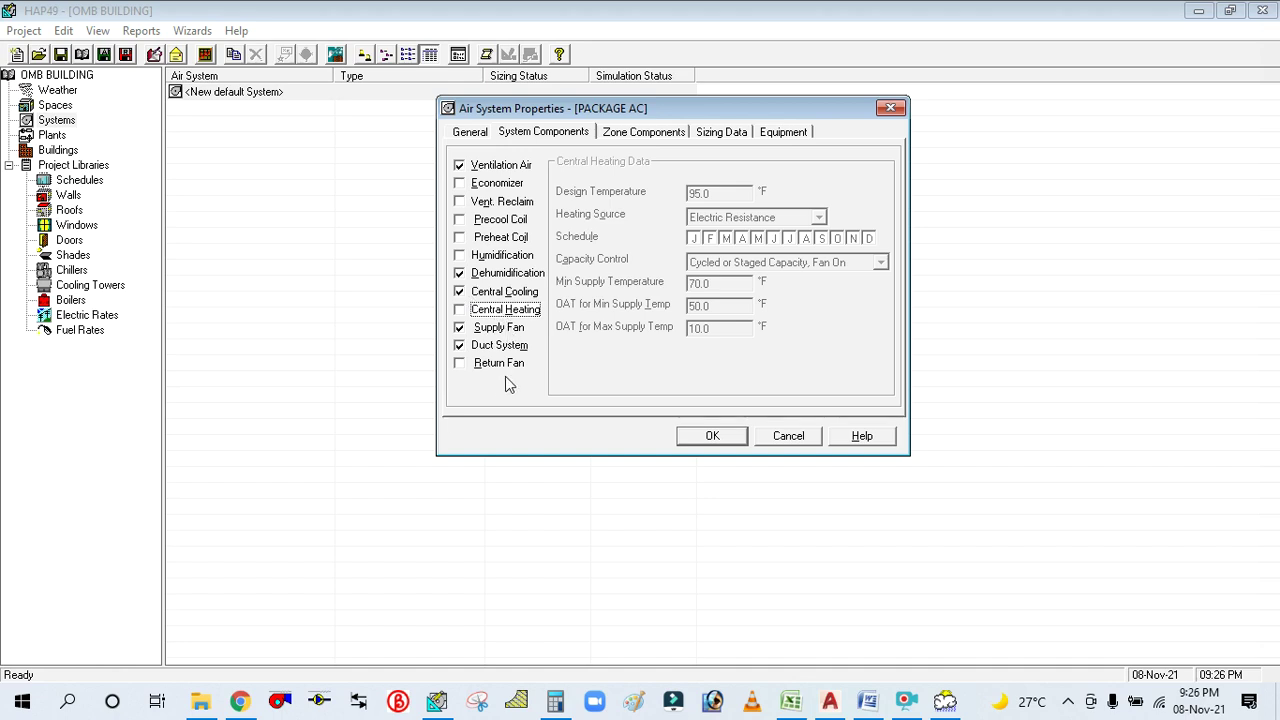
pyautogui.click(502, 330)
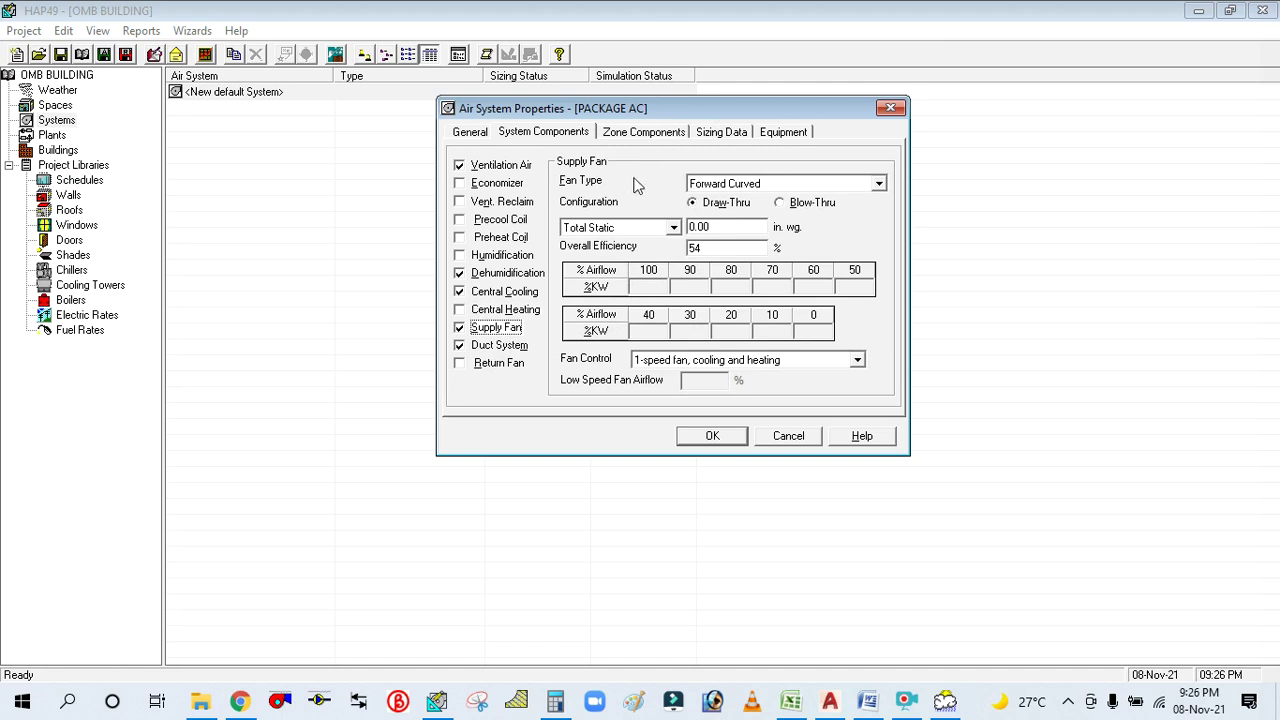
pyautogui.click(858, 187)
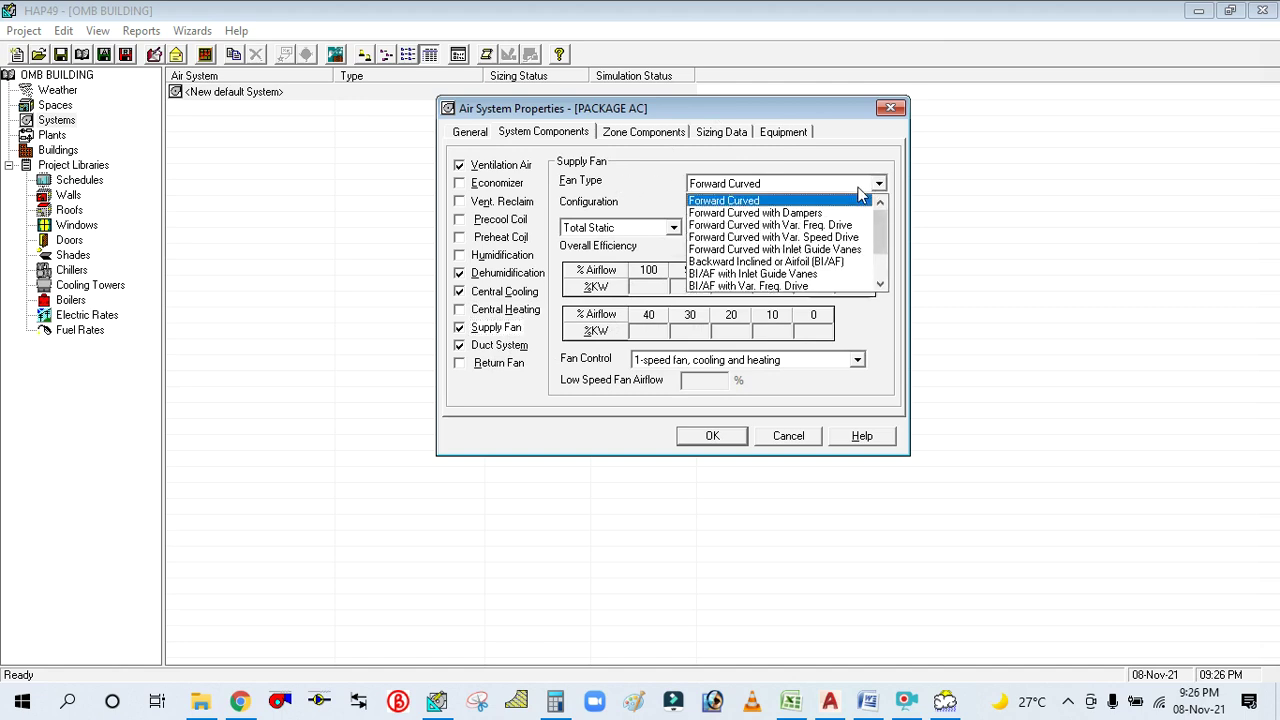
pyautogui.click(770, 200)
pyautogui.click(802, 186)
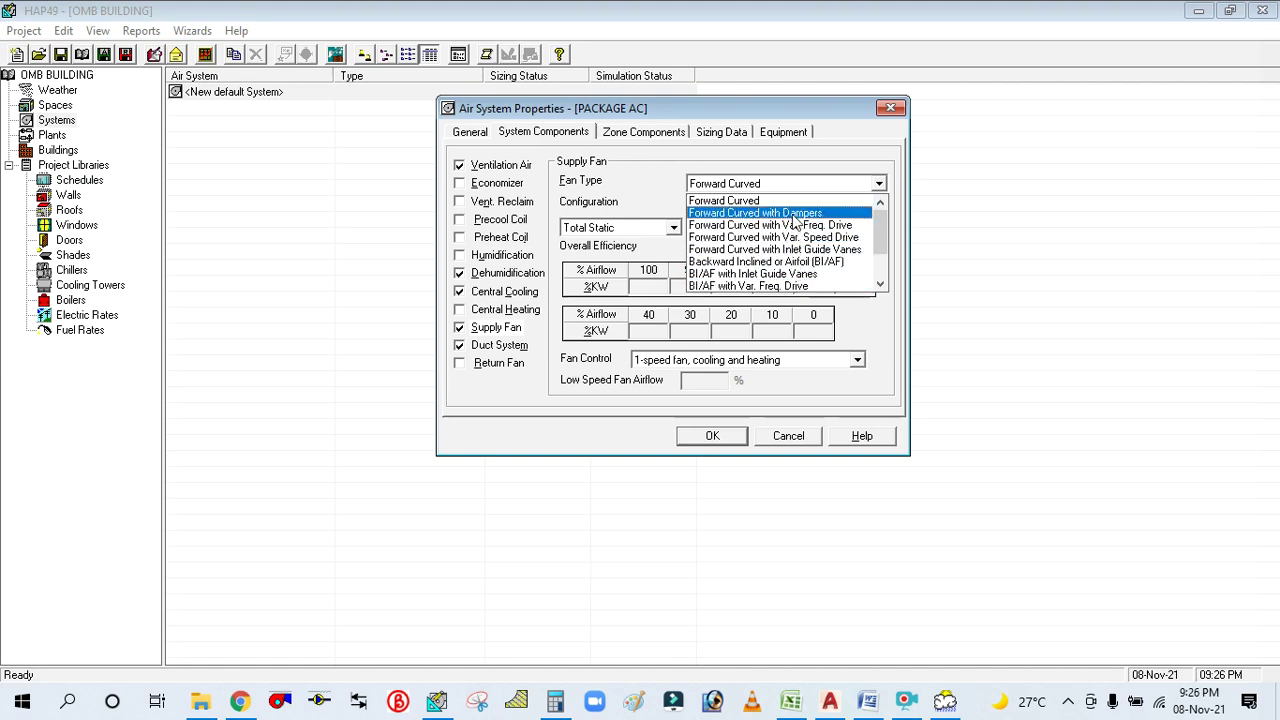
pyautogui.scroll(-2, 793, 222)
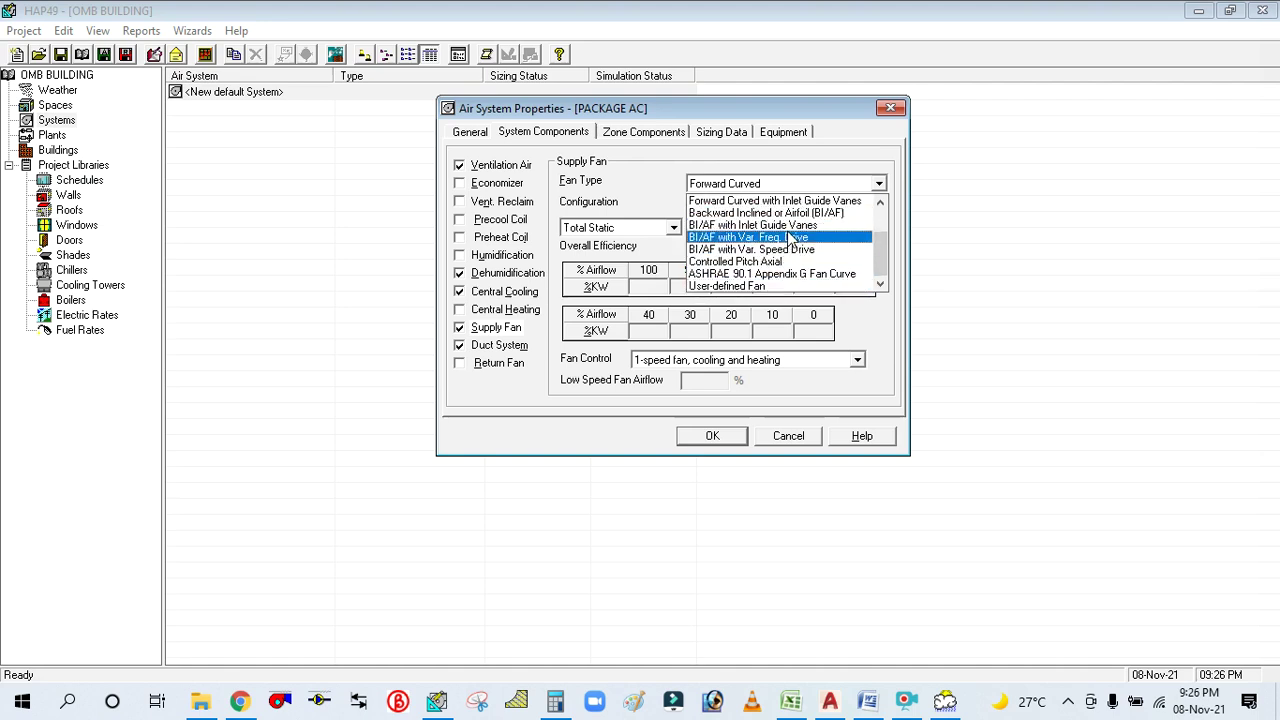
pyautogui.scroll(2, 793, 240)
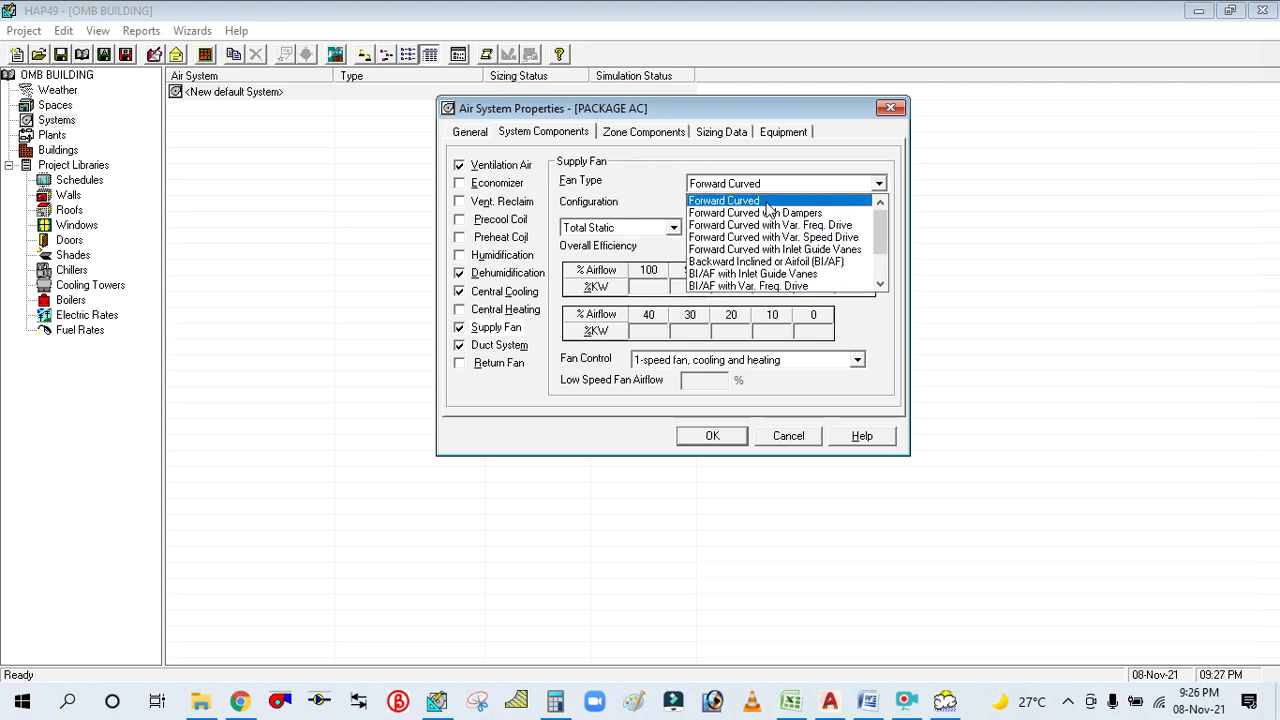
pyautogui.click(766, 203)
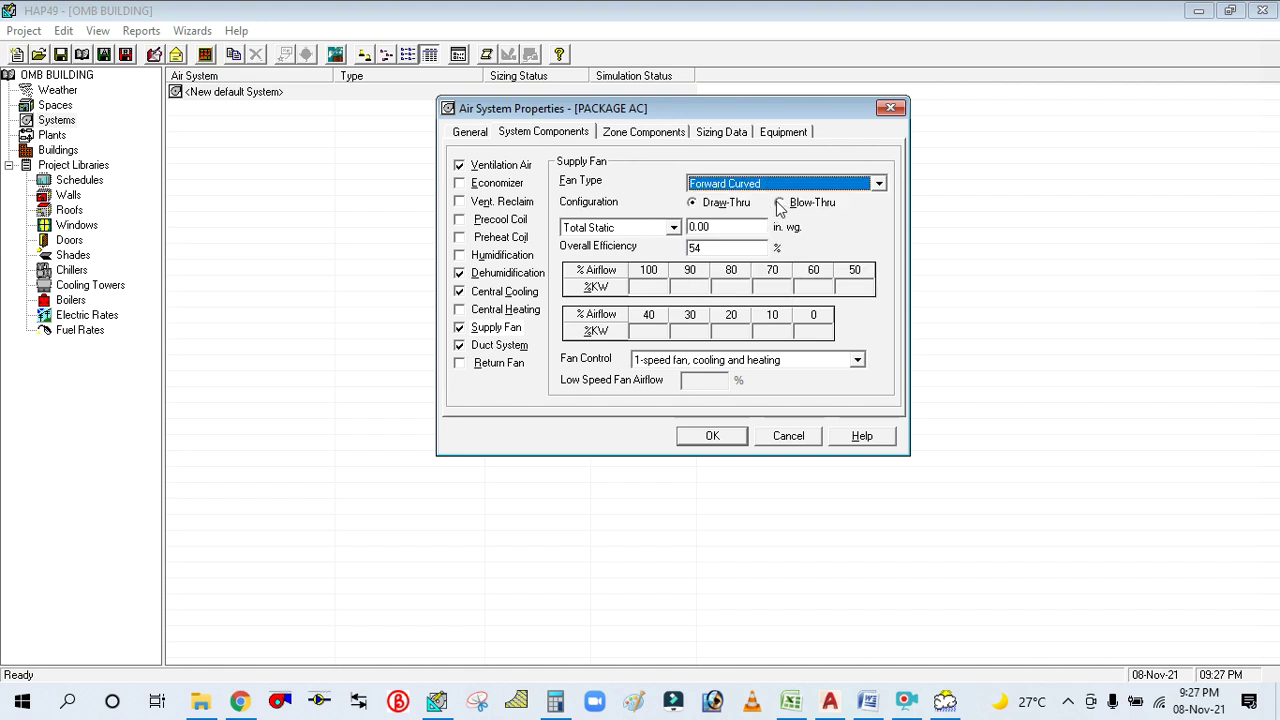
# Set the supply fan's total static to 3 in. wg and the supply duct's heat gain and leakage to 5% each.
pyautogui.click(674, 228)
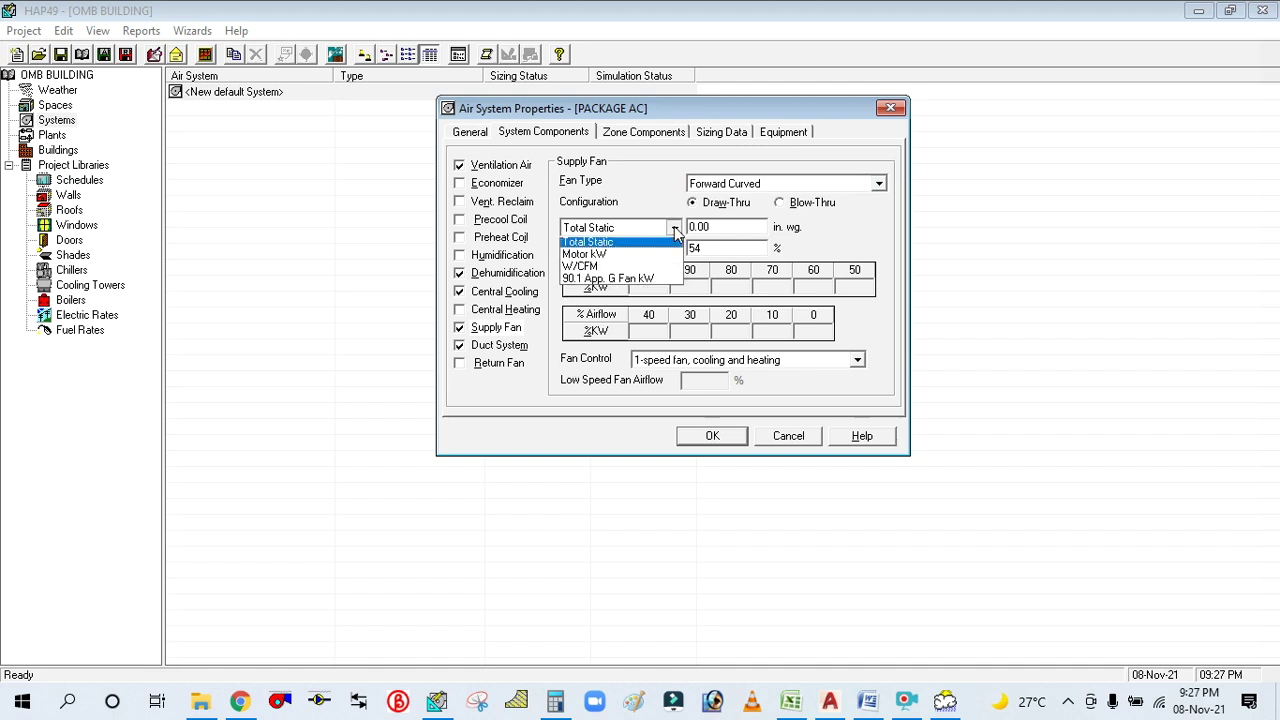
pyautogui.click(674, 229)
pyautogui.click(727, 227)
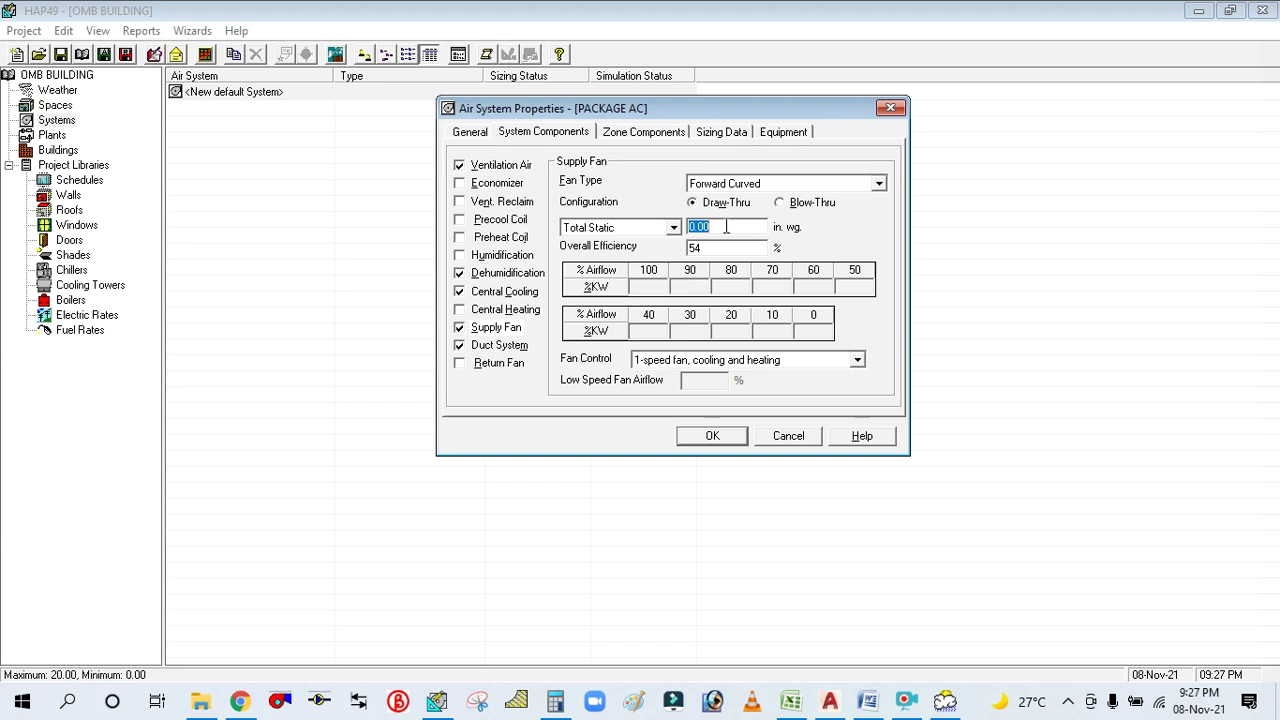
pyautogui.write('3')
pyautogui.click(508, 350)
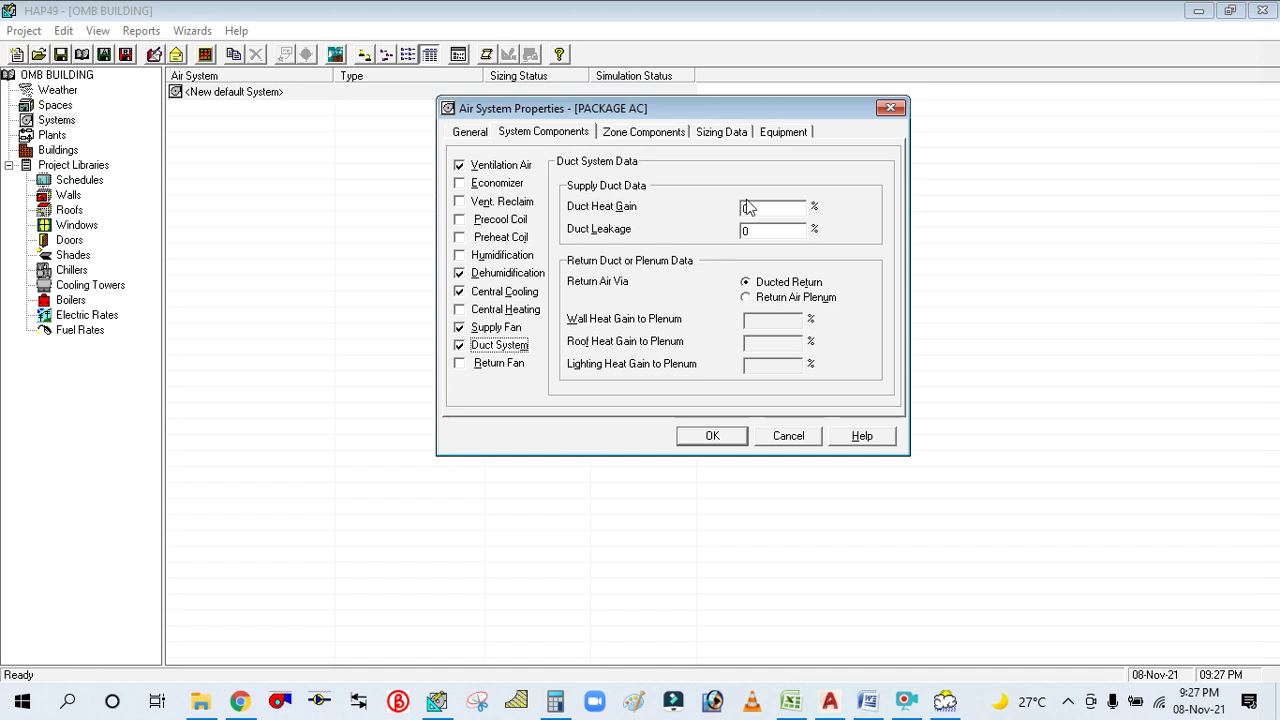
pyautogui.click(786, 209)
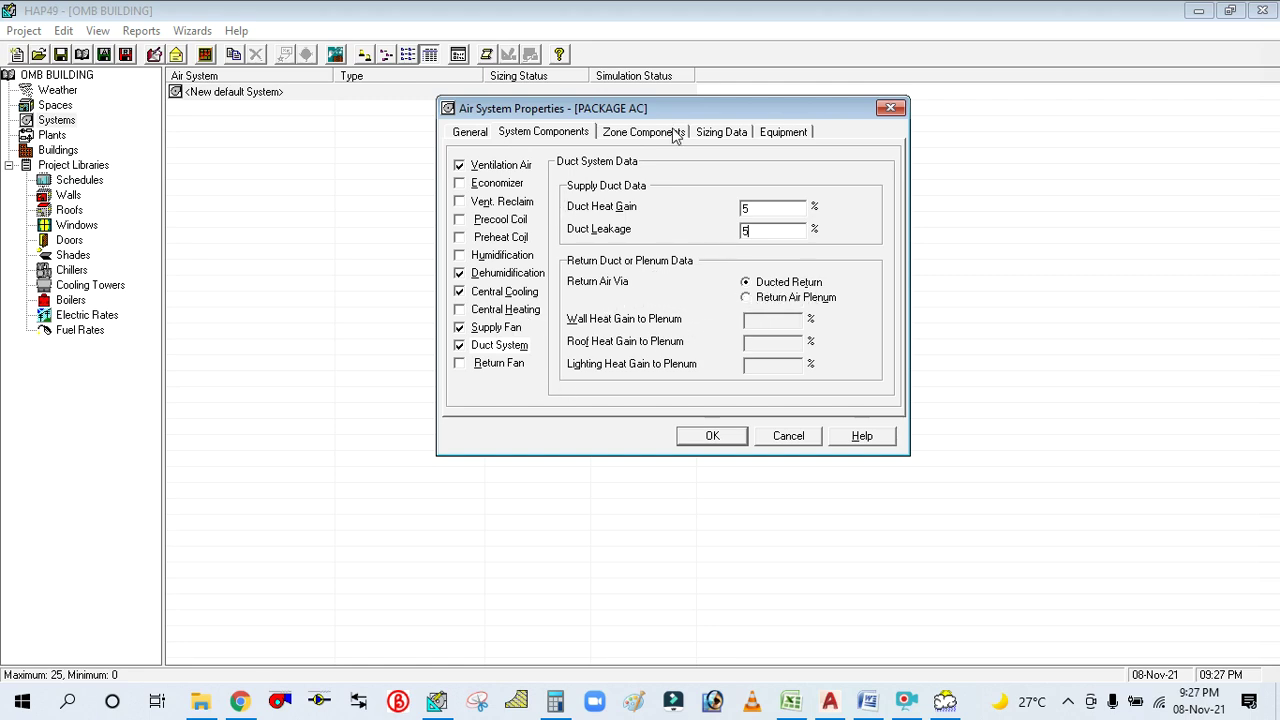
# Review the zone component categories of the air system, covering spaces, thermostats and supply terminals.
pyautogui.click(640, 134)
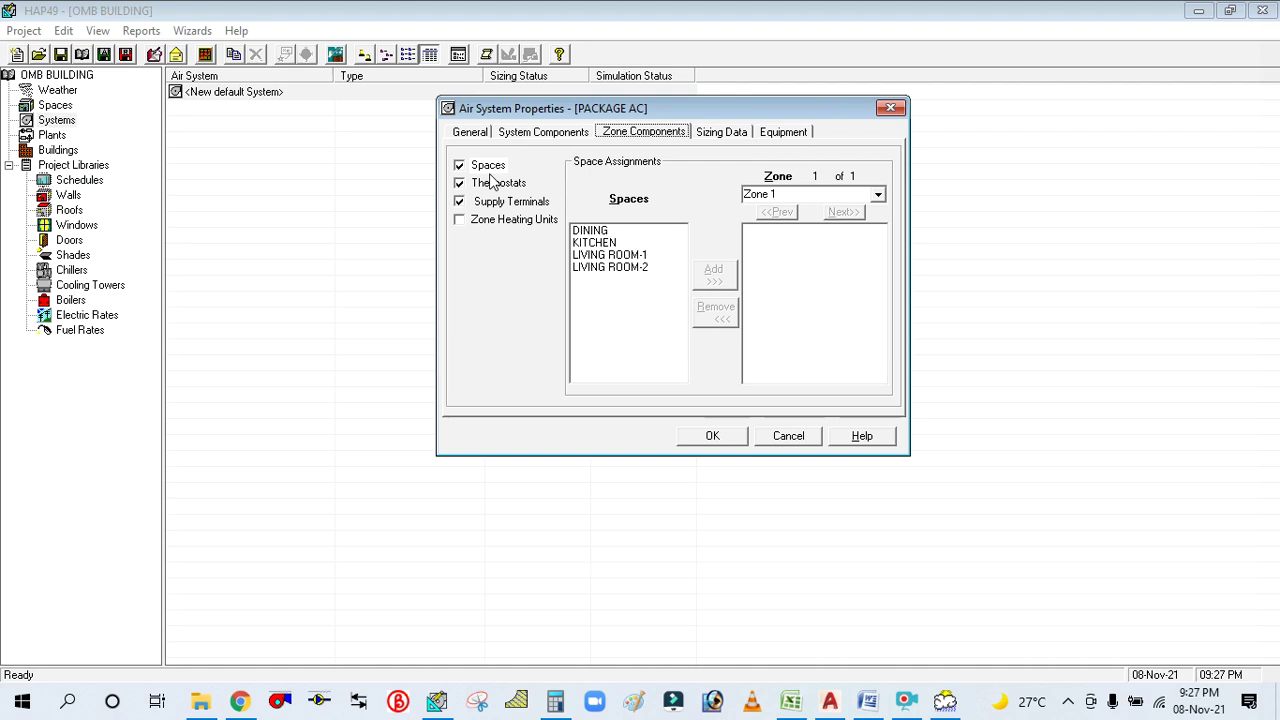
pyautogui.click(490, 183)
pyautogui.click(488, 166)
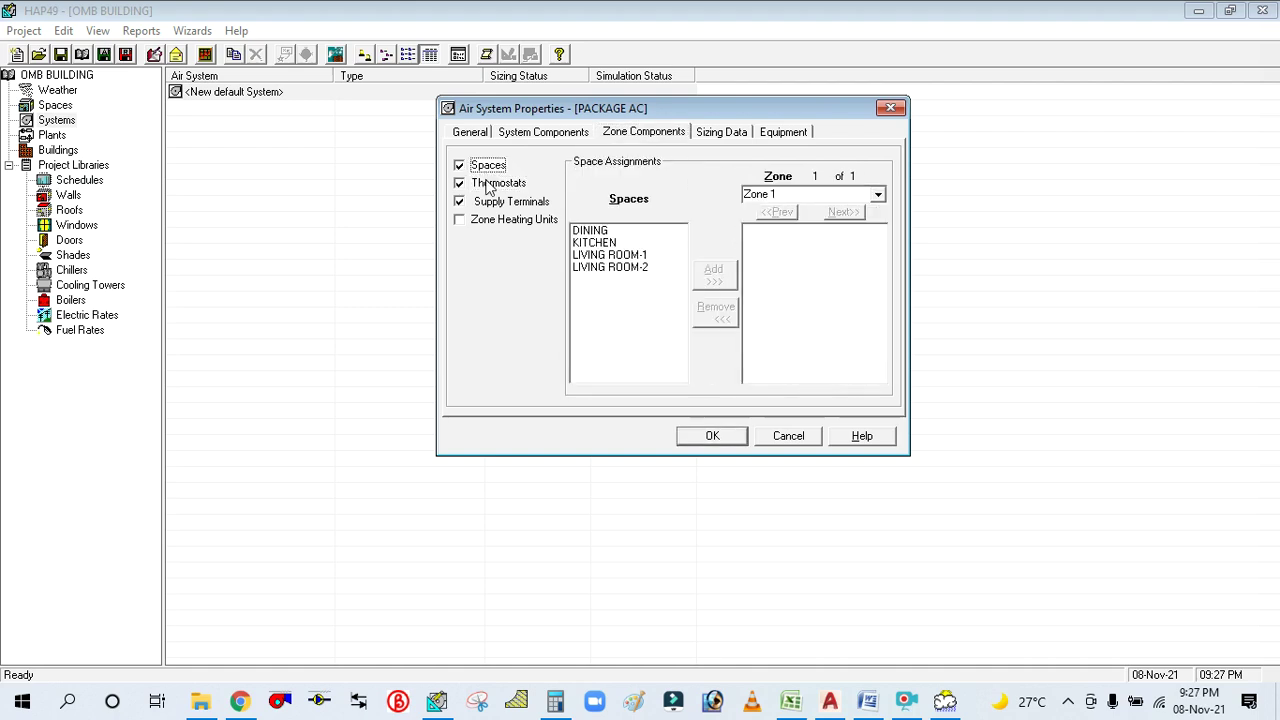
pyautogui.click(490, 183)
pyautogui.click(495, 201)
pyautogui.click(489, 168)
# Assign the spaces DINING, KITCHEN, LIVING ROOM-1 and LIVING ROOM-2 to Zone 1.
pyautogui.click(600, 231)
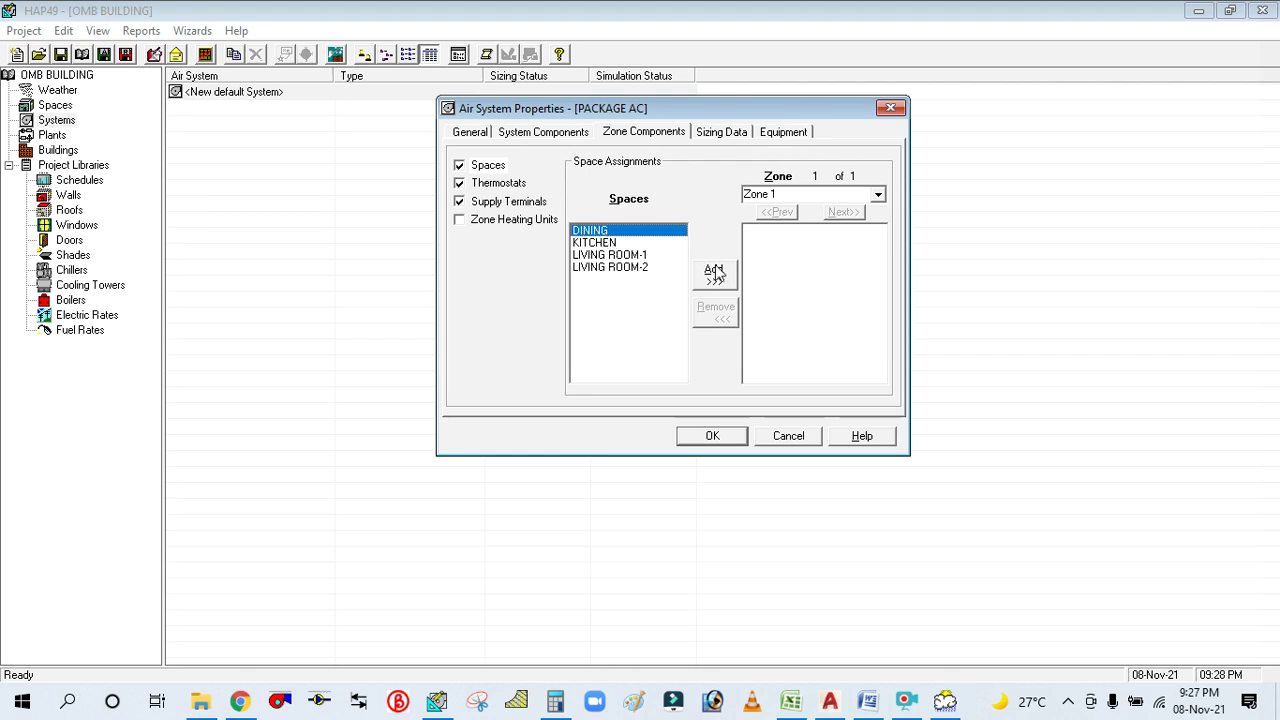
pyautogui.click(719, 273)
pyautogui.click(600, 243)
pyautogui.click(716, 276)
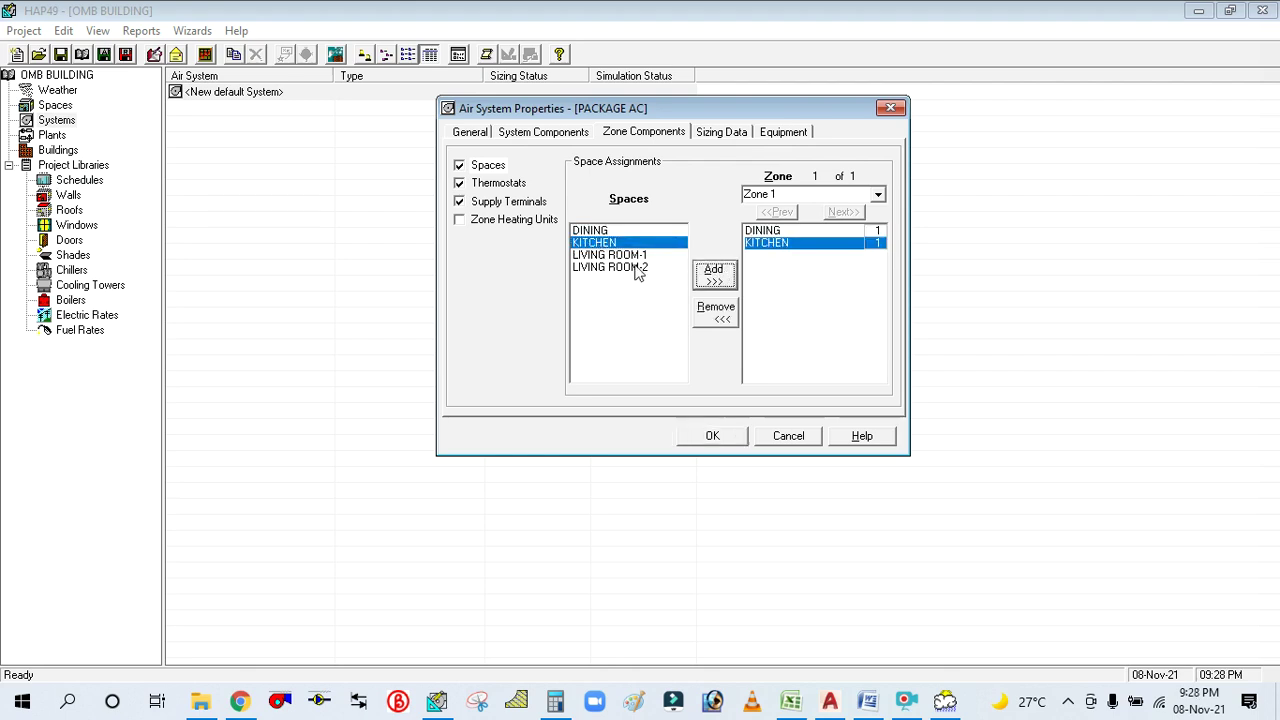
pyautogui.click(602, 256)
pyautogui.click(713, 280)
pyautogui.click(632, 267)
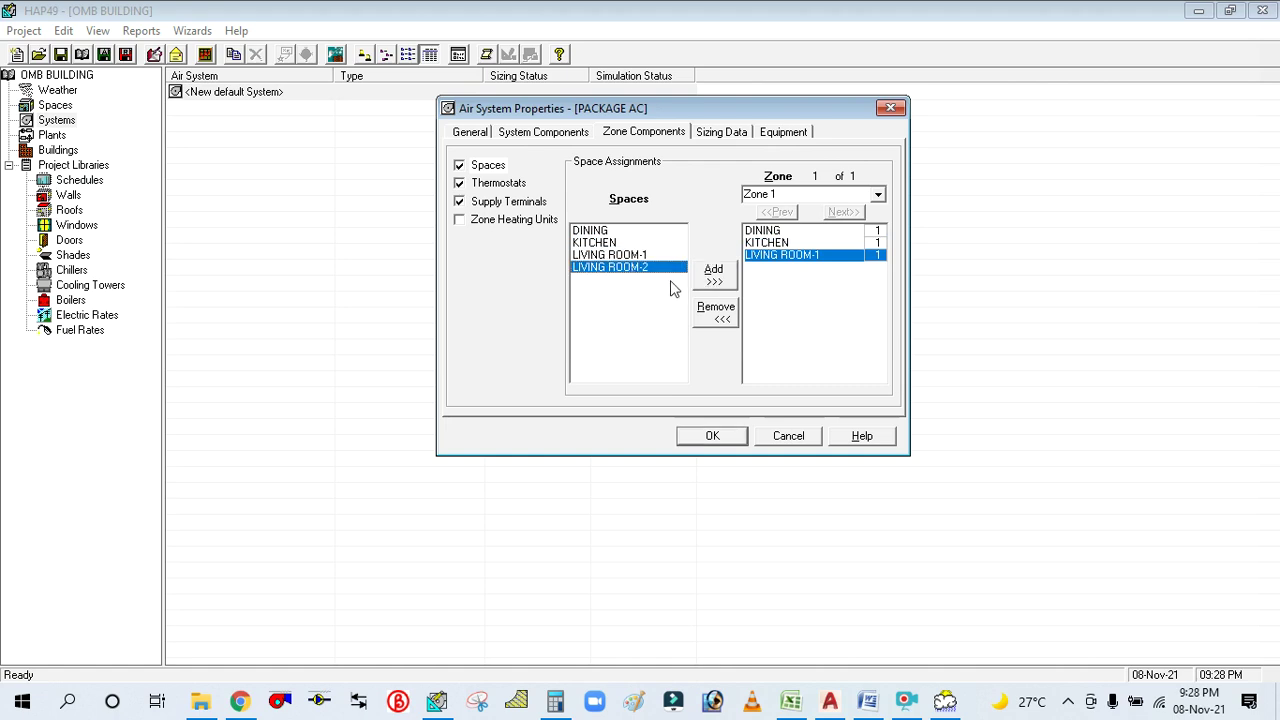
pyautogui.click(722, 281)
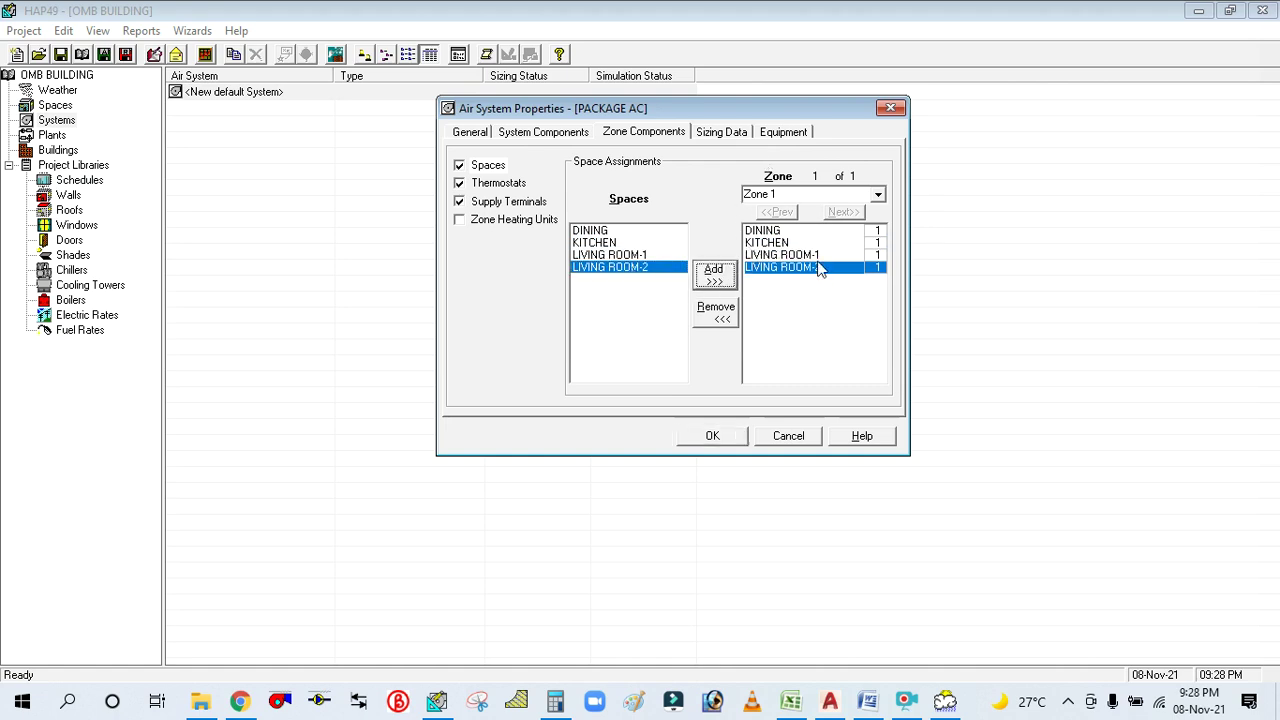
pyautogui.click(879, 195)
pyautogui.click(880, 196)
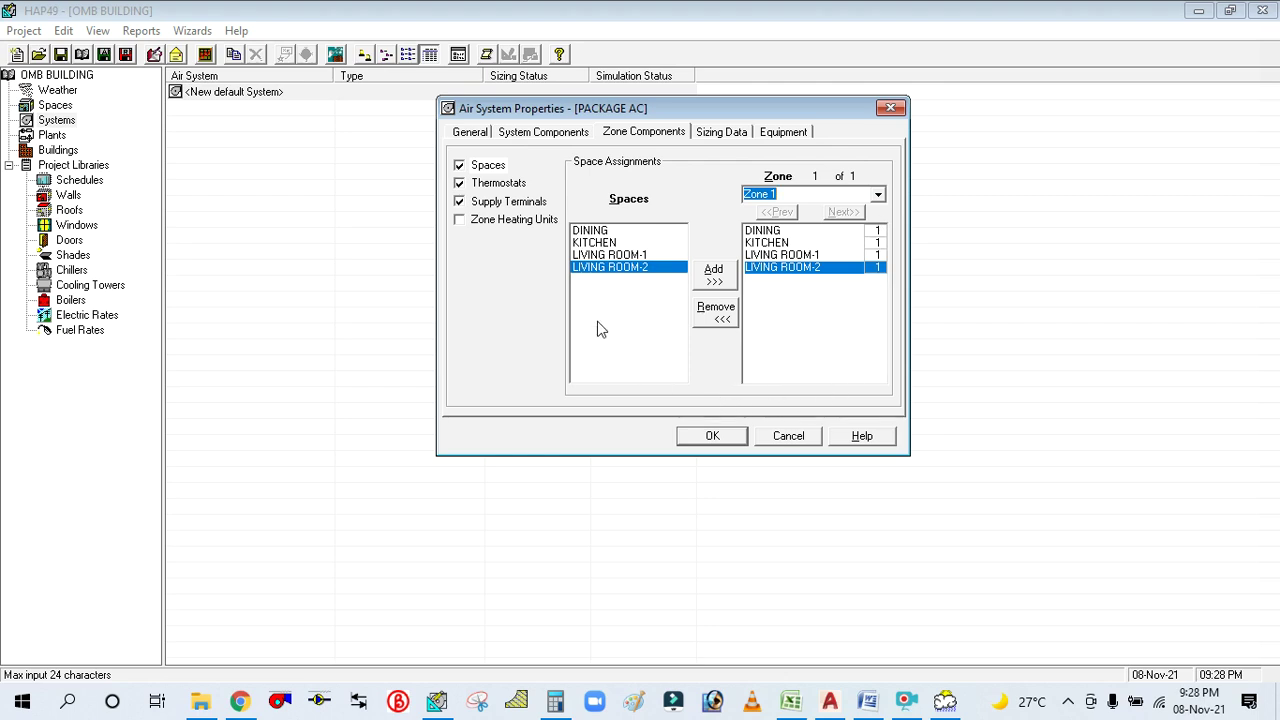
# Set the T-stat throttling range for all zones to 5 °F and assign the TS thermostat schedule.
pyautogui.click(498, 186)
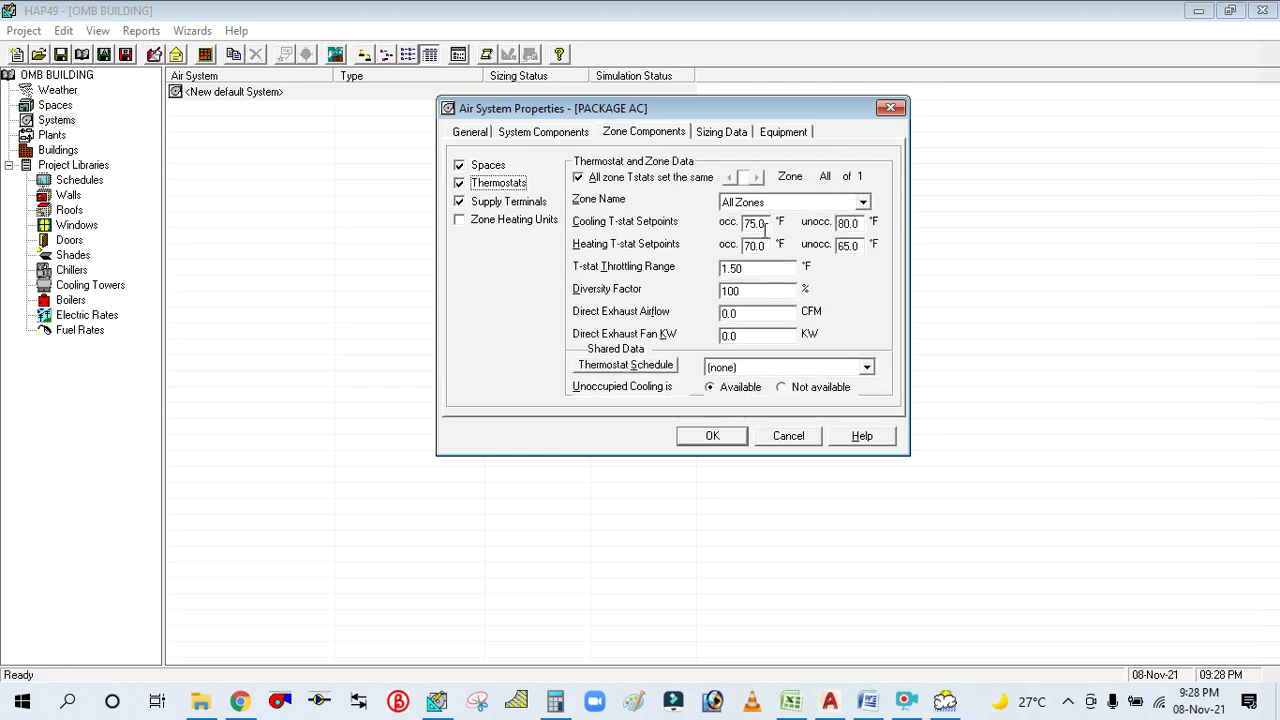
pyautogui.click(765, 223)
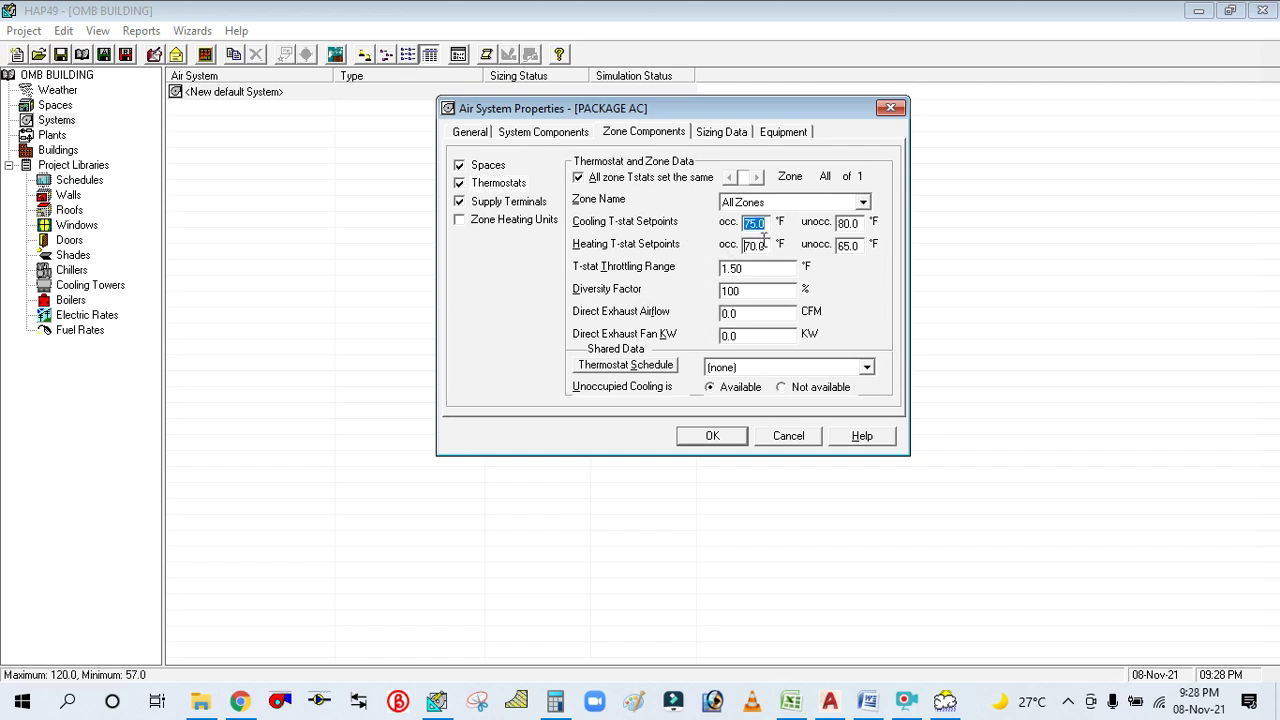
pyautogui.click(765, 245)
pyautogui.click(760, 223)
pyautogui.click(862, 224)
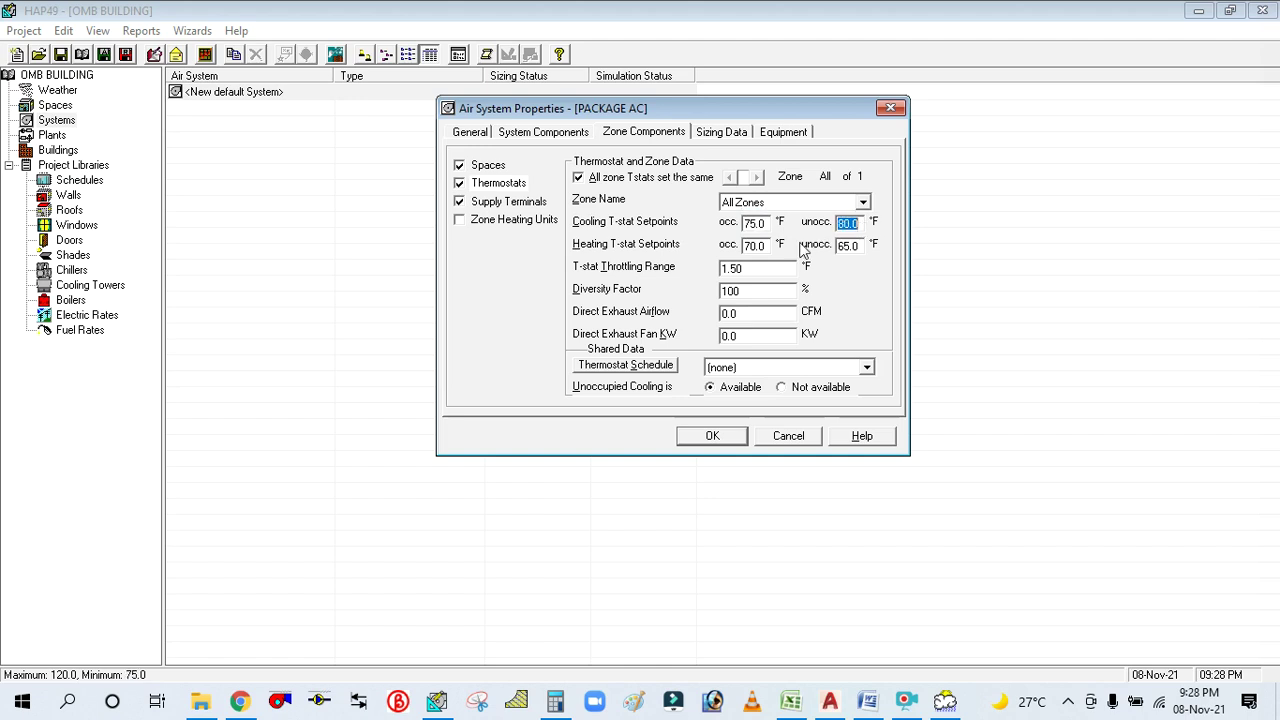
pyautogui.click(759, 243)
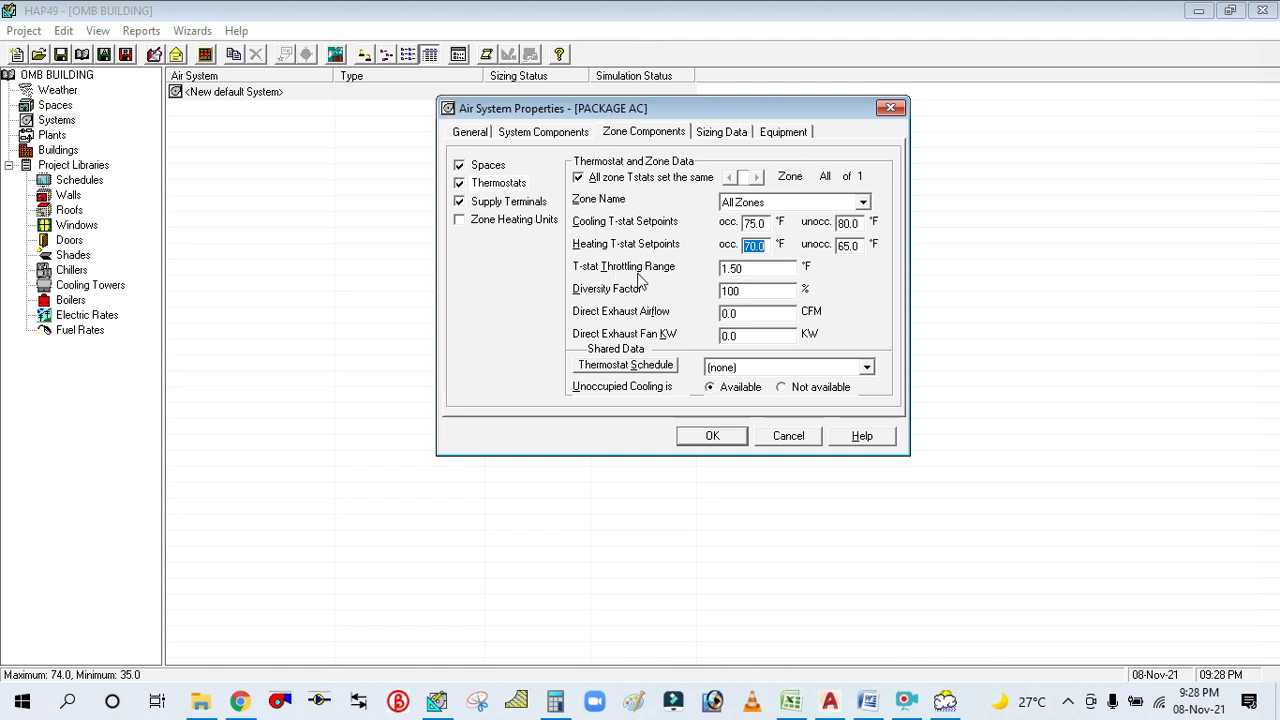
pyautogui.click(778, 271)
pyautogui.write('5')
pyautogui.click(762, 291)
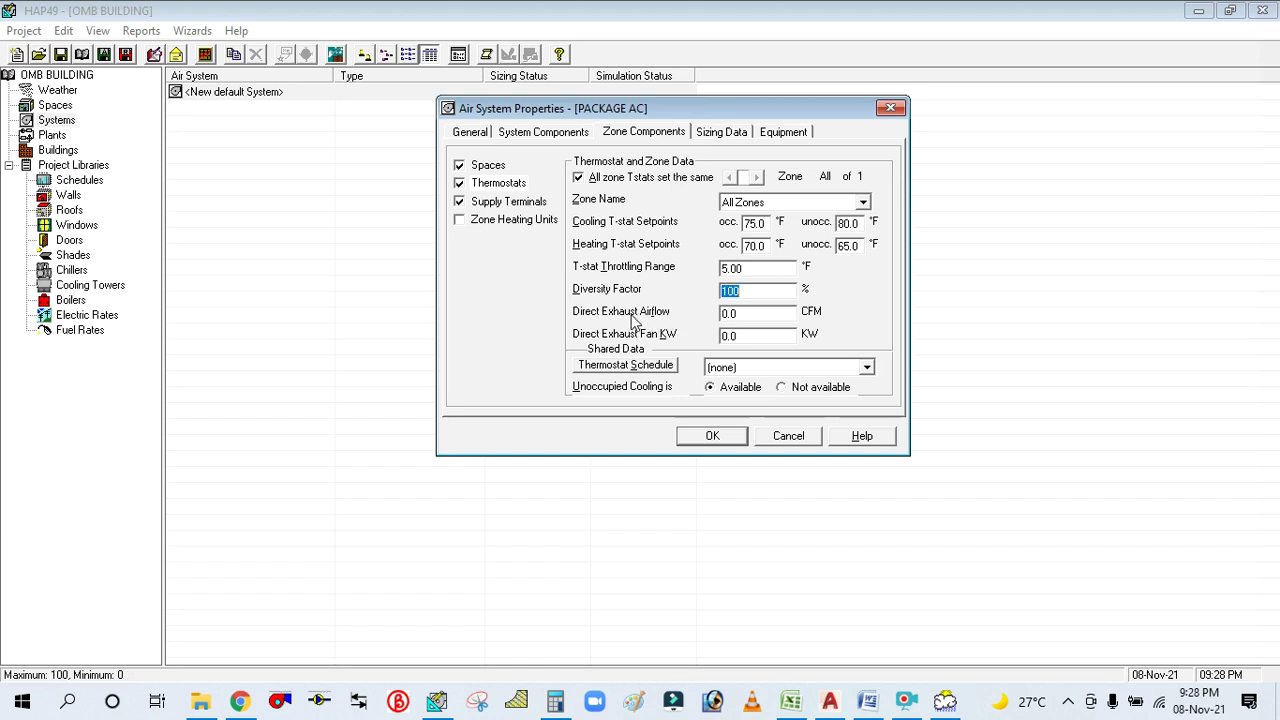
pyautogui.click(752, 315)
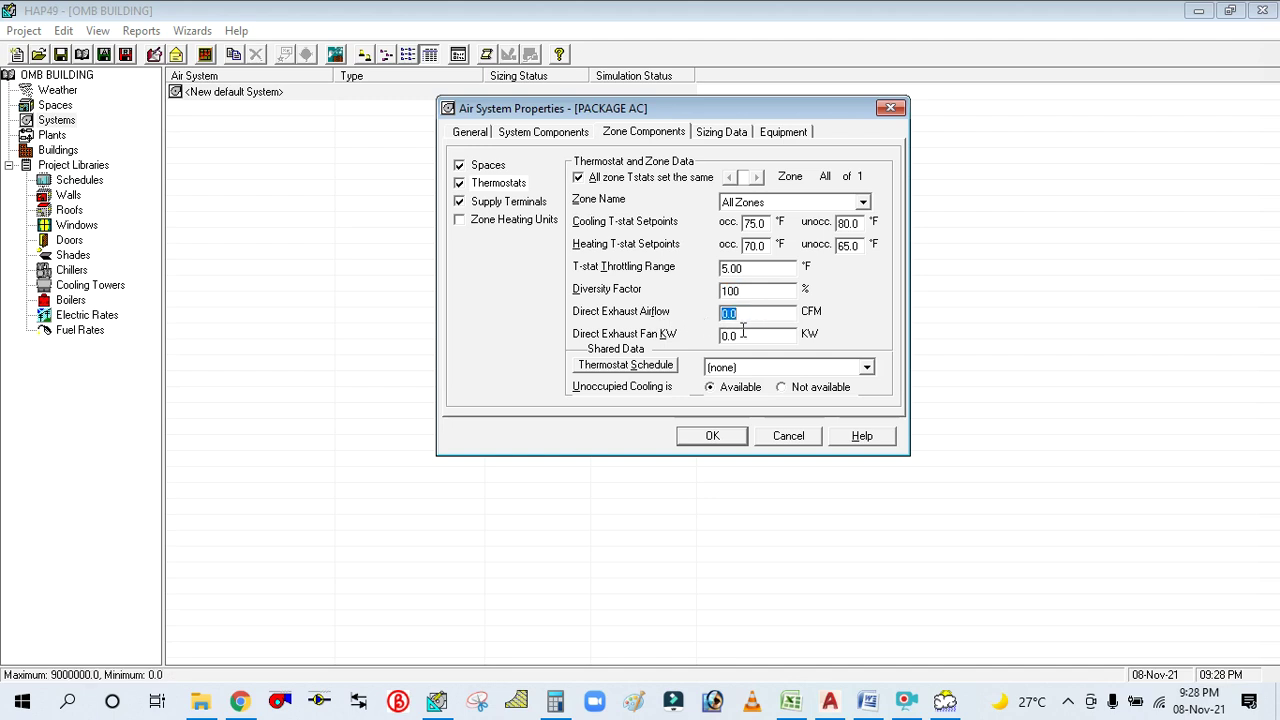
pyautogui.click(745, 370)
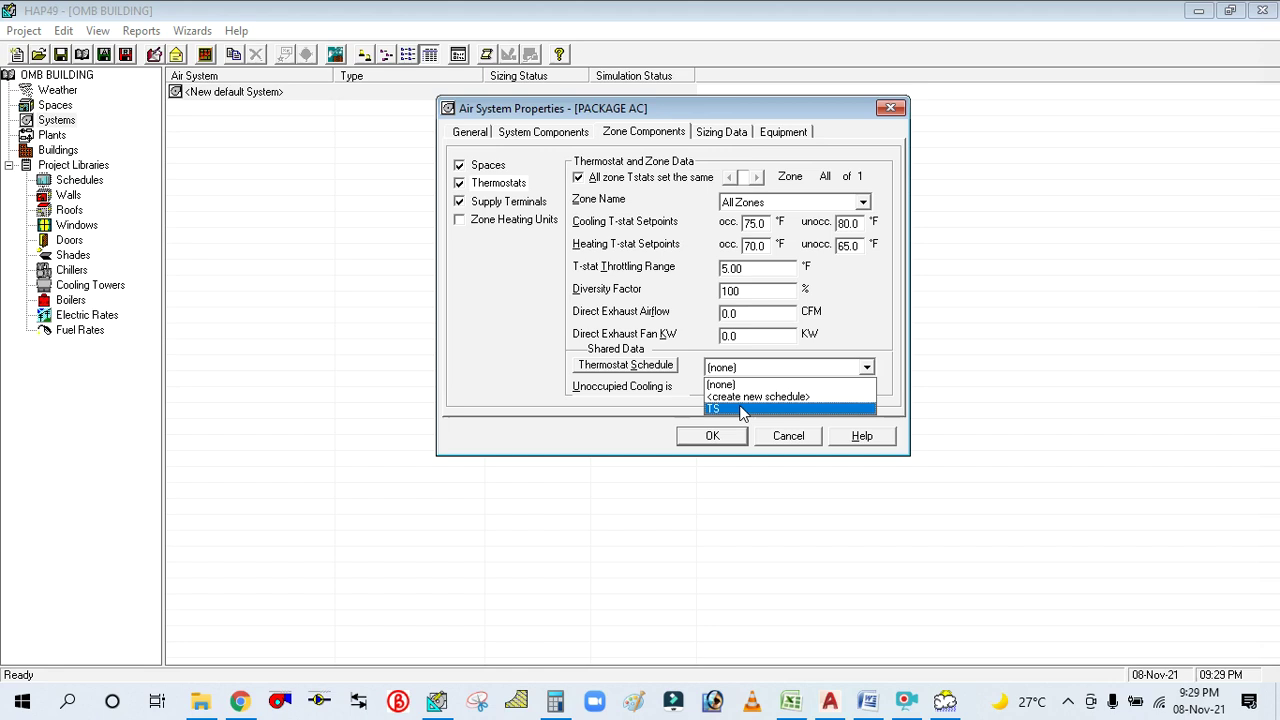
pyautogui.click(741, 410)
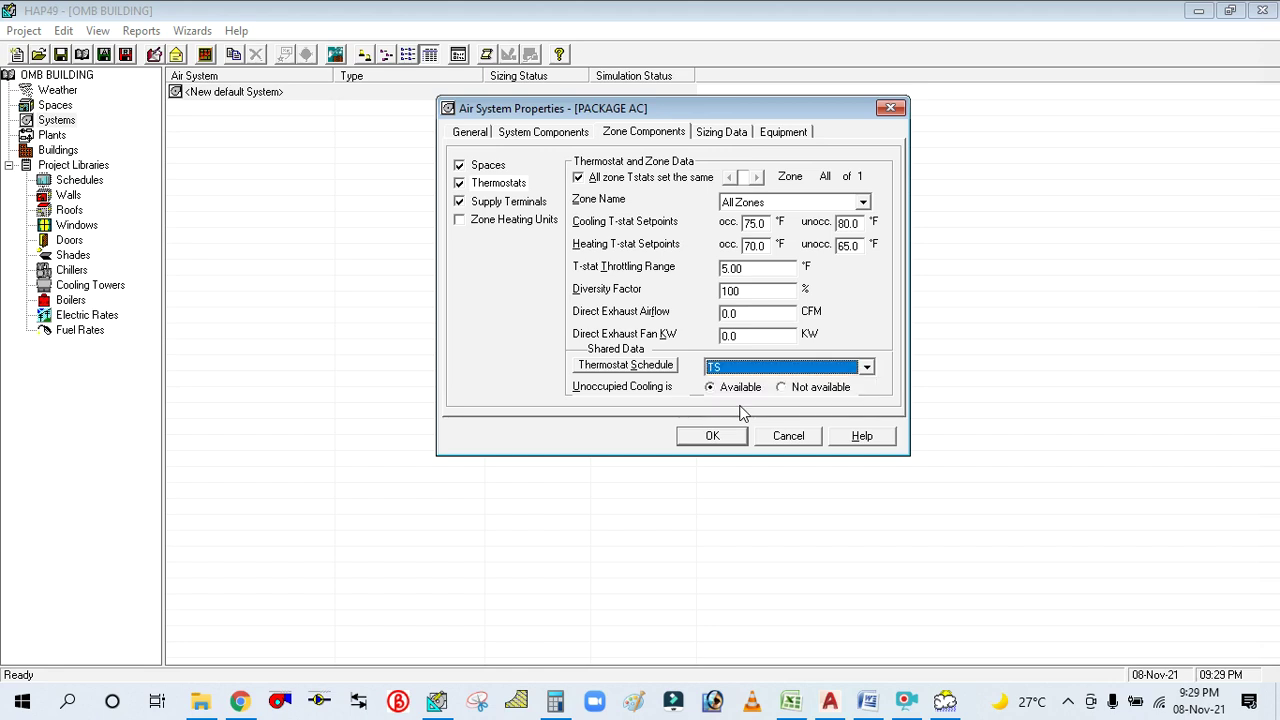
# Set the minimum airflow of the diffuser supply terminals to 5 CFM/person for all zones.
pyautogui.click(505, 202)
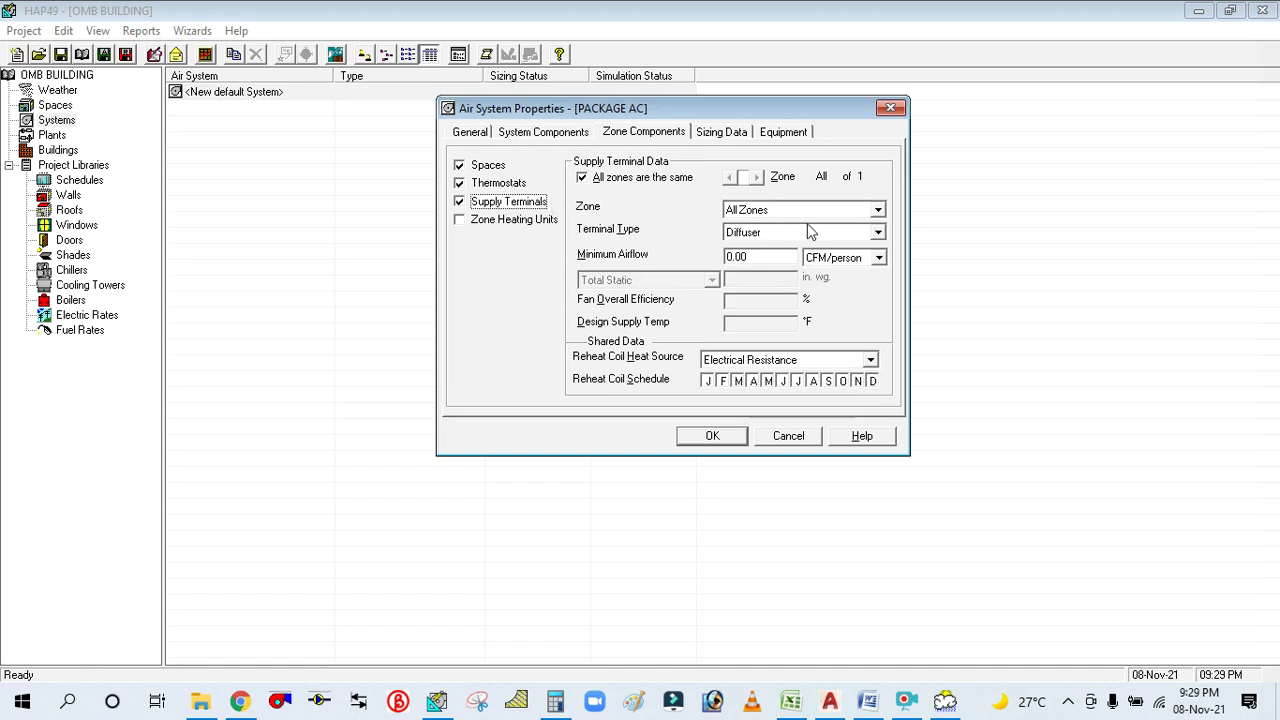
pyautogui.click(772, 257)
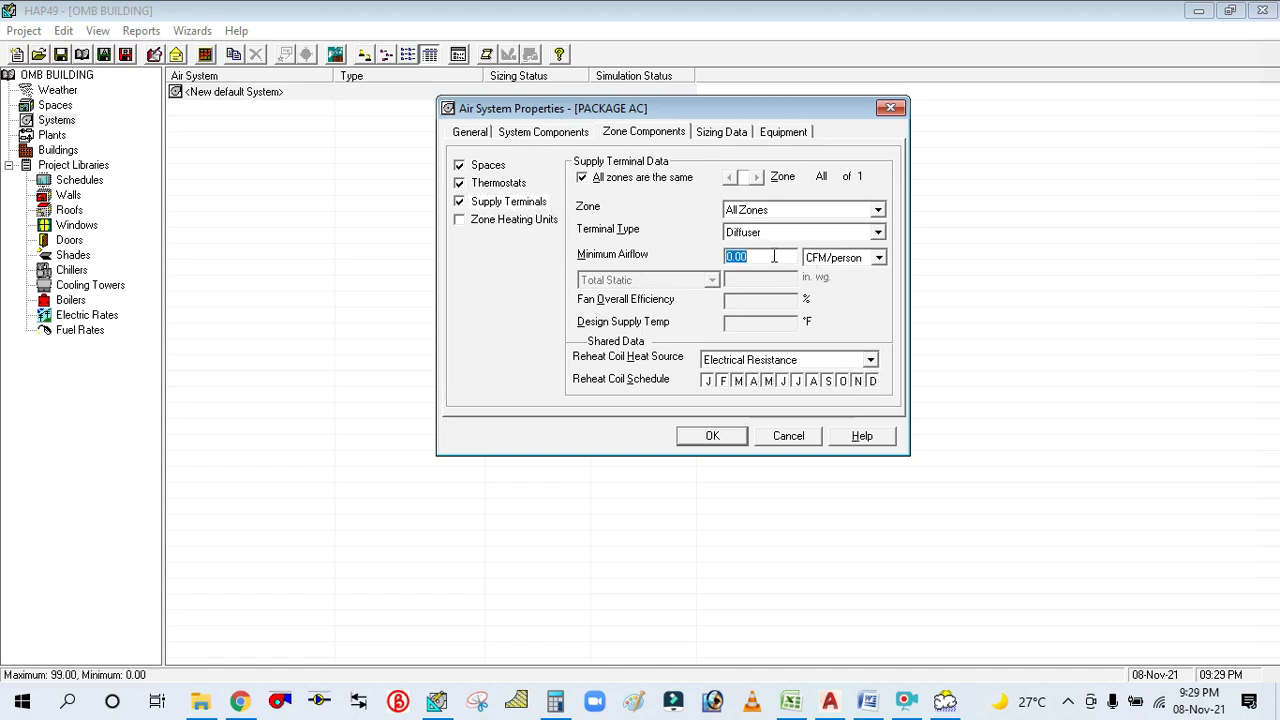
pyautogui.write('5')
# Edit the cooling sensible and cooling latent safety factors in the system sizing data.
pyautogui.click(748, 135)
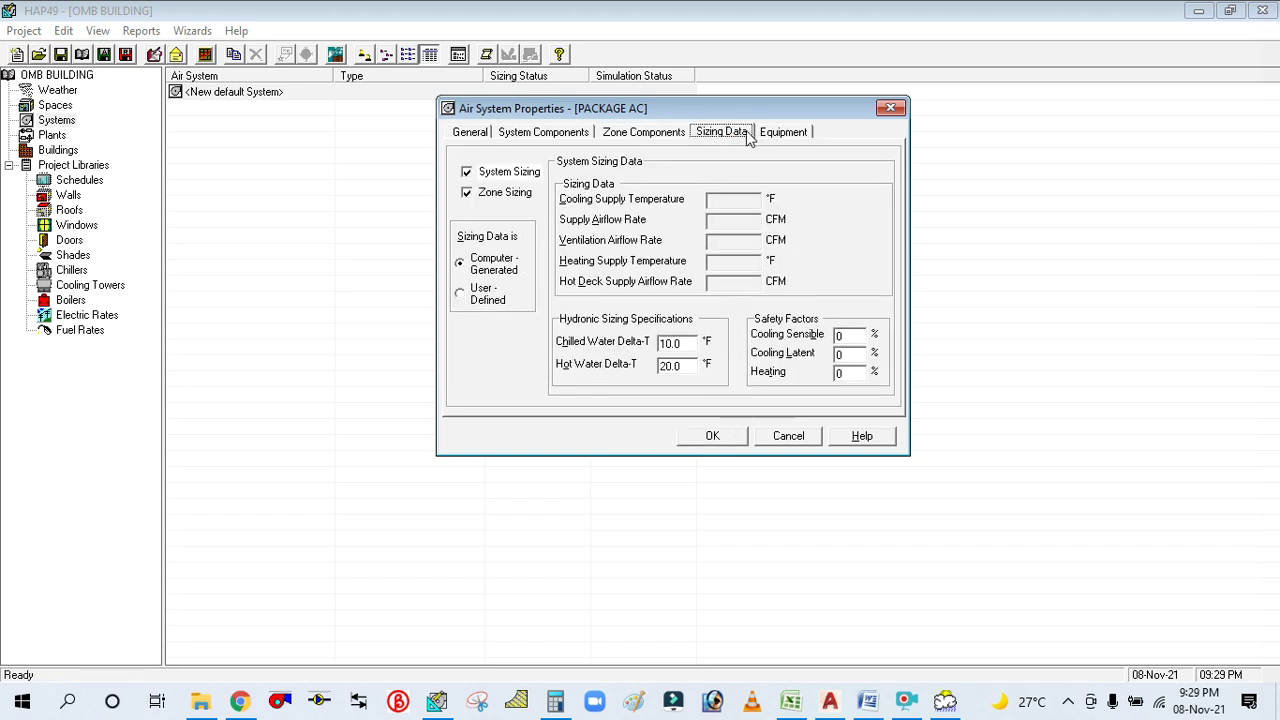
pyautogui.click(676, 133)
pyautogui.click(722, 133)
pyautogui.click(518, 174)
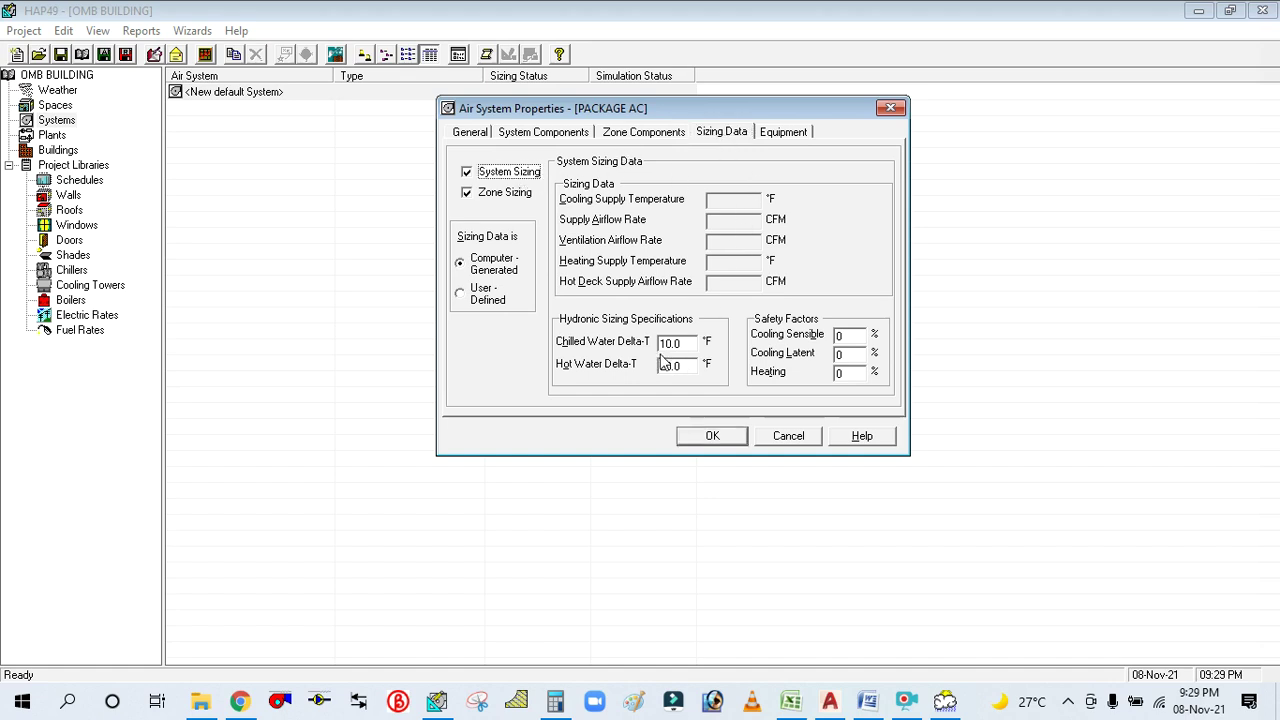
pyautogui.click(863, 337)
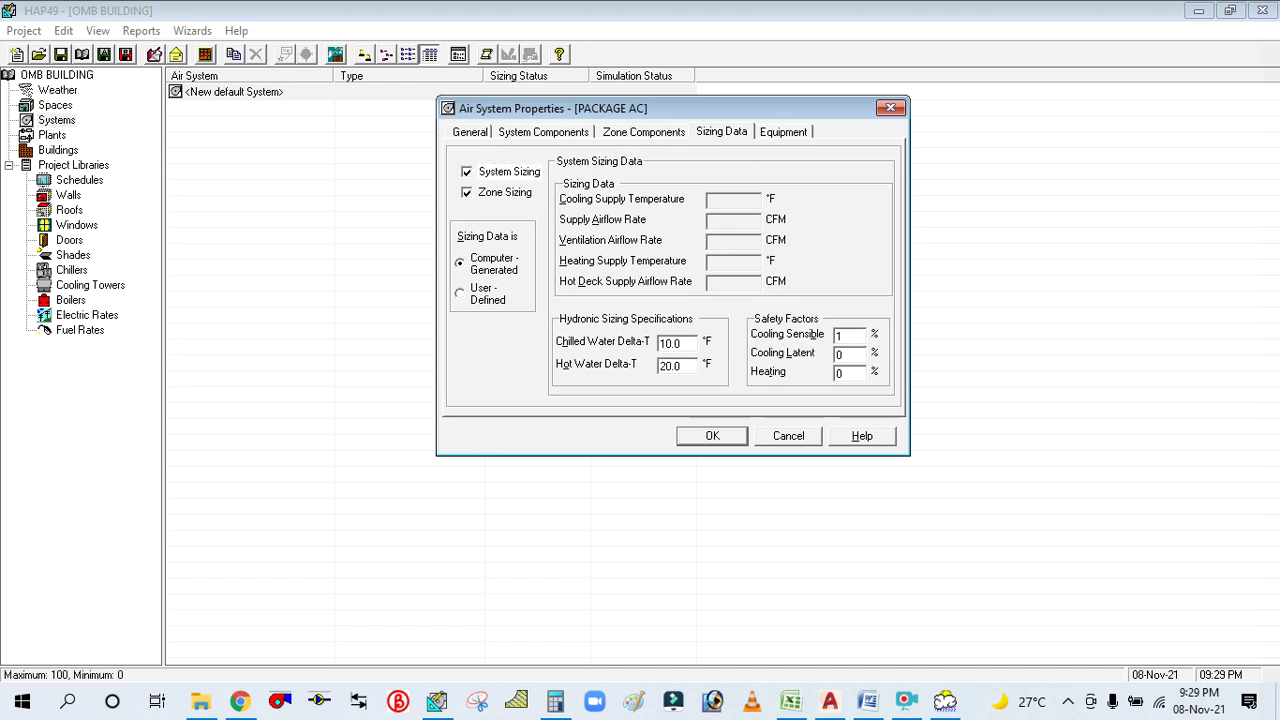
pyautogui.click(858, 357)
# Keep the zone sizing data computer-generated after checking the user-defined option, and save the PACKAGE AC air system.
pyautogui.click(518, 196)
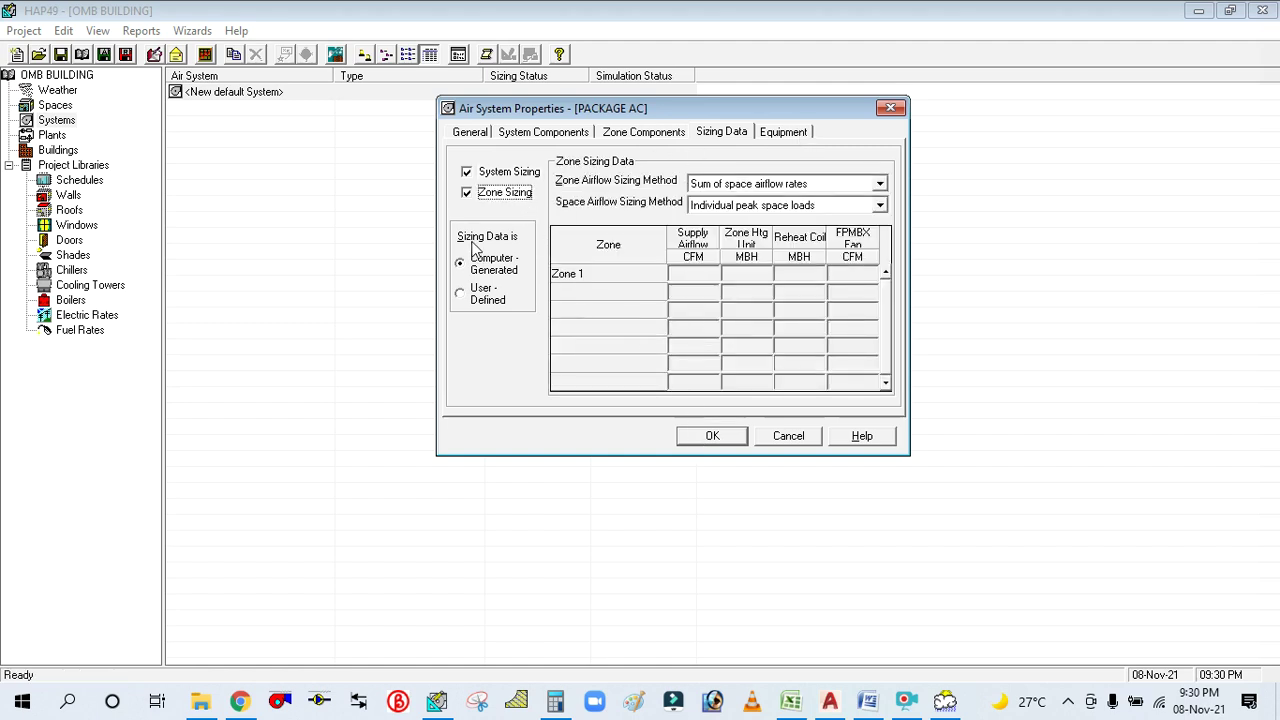
pyautogui.click(461, 298)
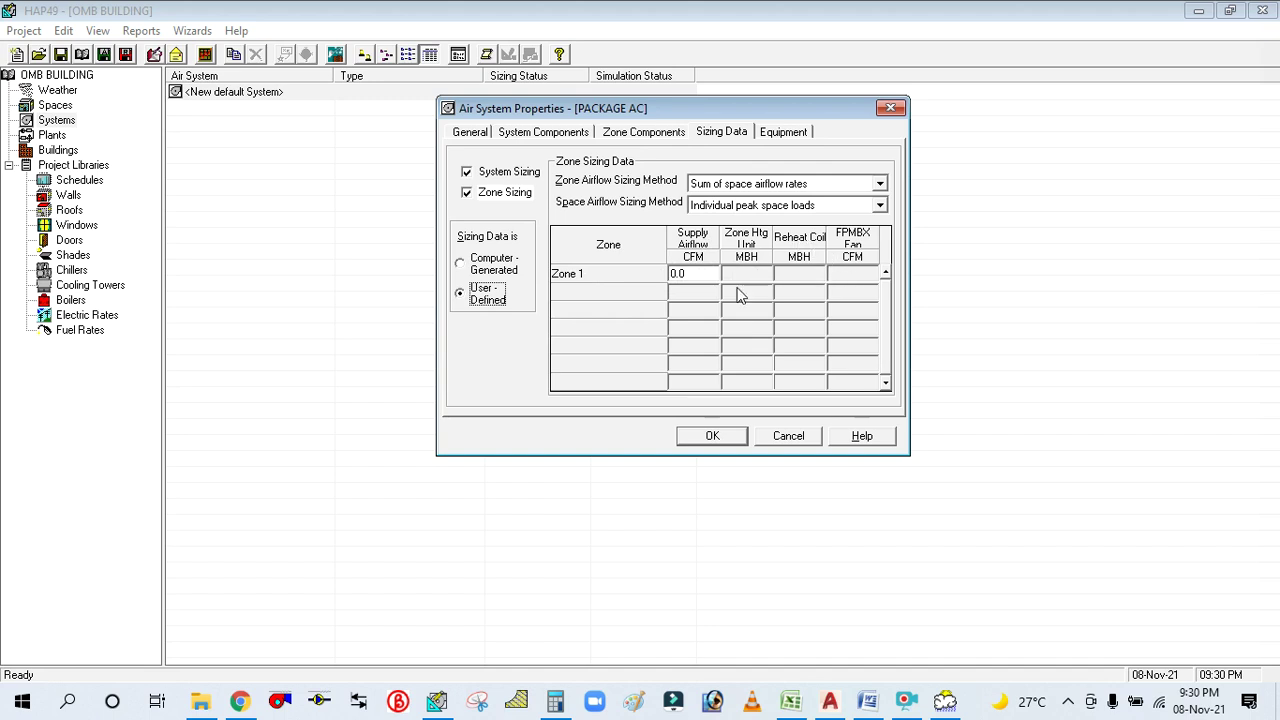
pyautogui.click(464, 266)
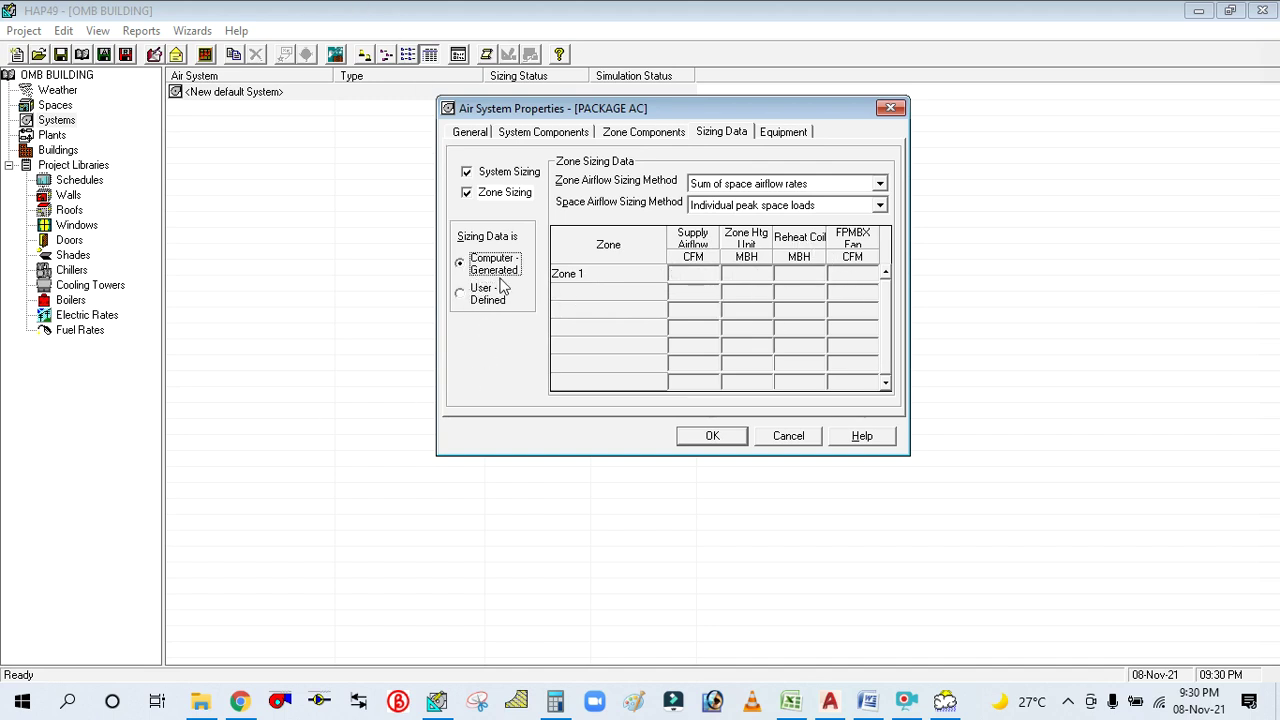
pyautogui.click(789, 132)
pyautogui.click(712, 436)
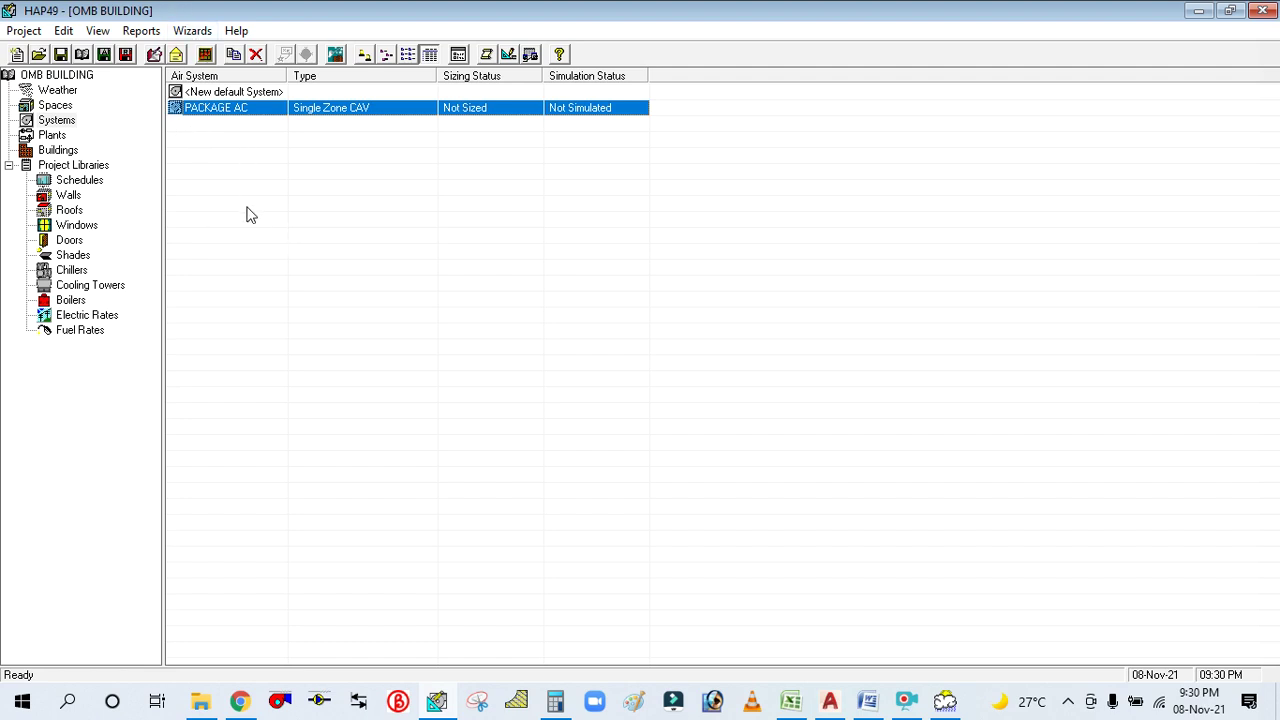
# Add the ventilation sizing, zone load and space load summaries to the PACKAGE AC design reports and generate their preview.
pyautogui.click(509, 55)
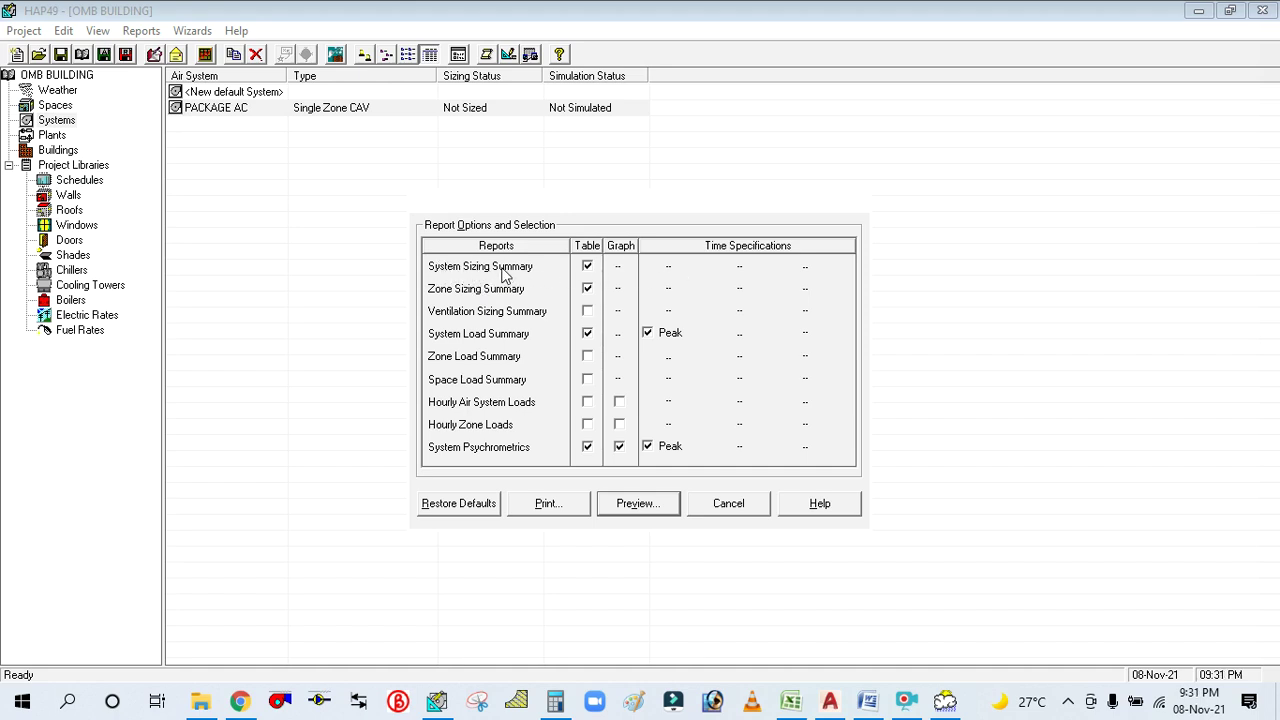
pyautogui.click(588, 268)
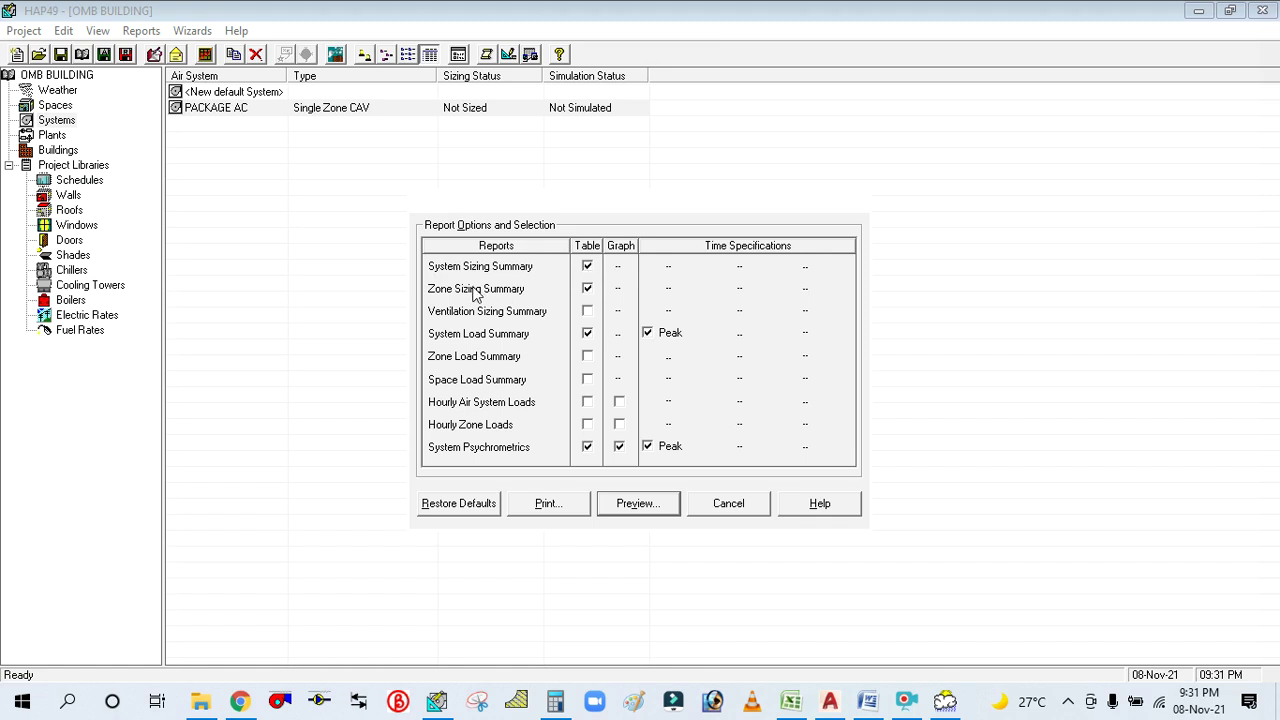
pyautogui.click(588, 290)
pyautogui.click(588, 312)
pyautogui.click(587, 311)
pyautogui.click(588, 357)
pyautogui.click(588, 380)
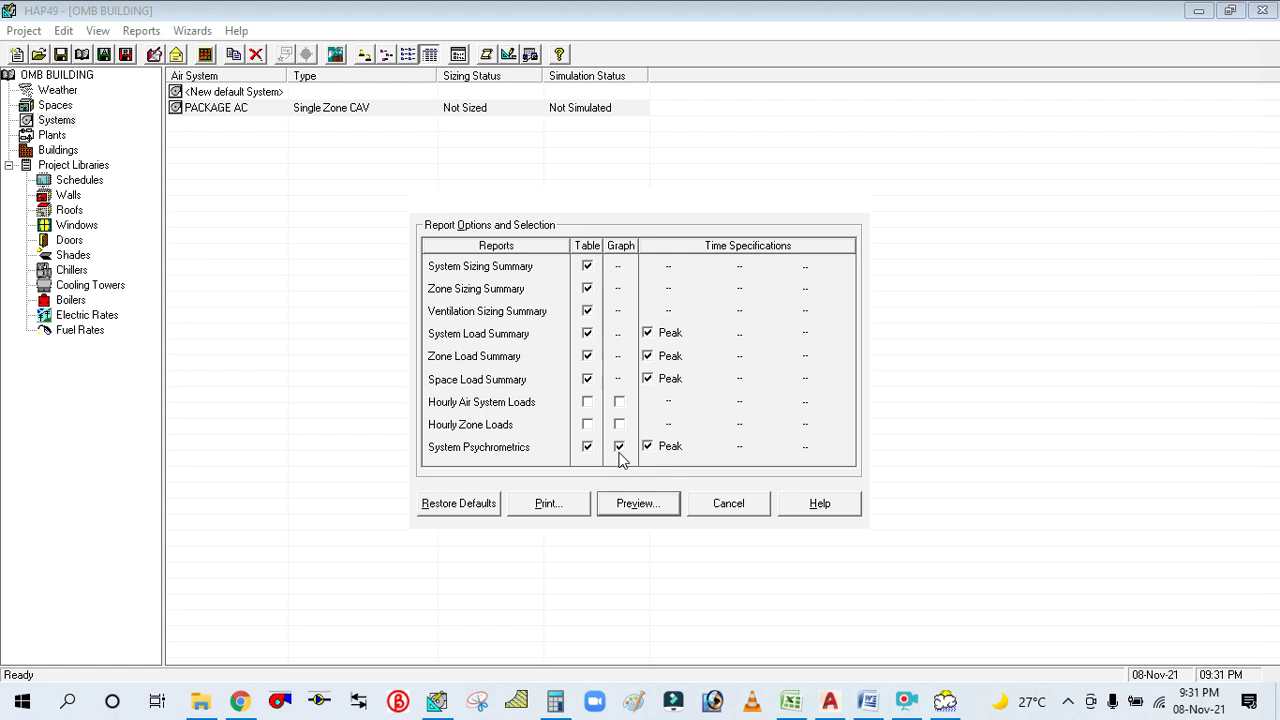
pyautogui.click(640, 503)
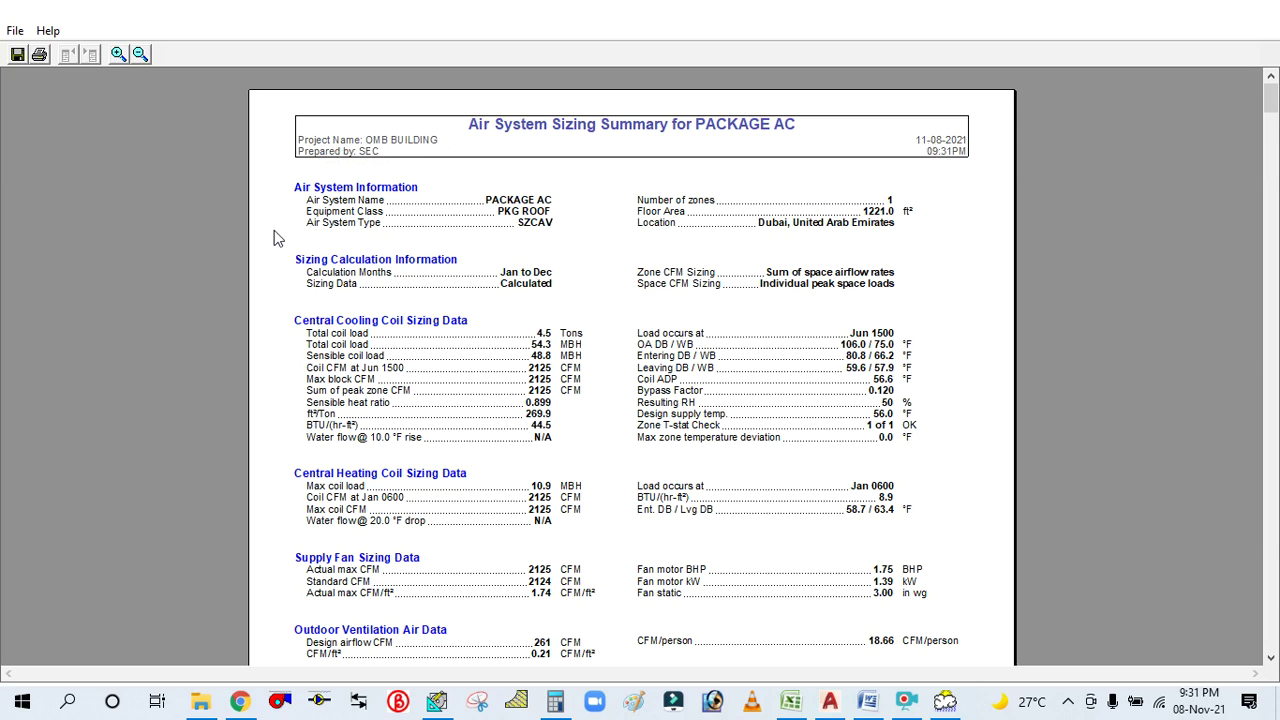
# Save the report to the Desktop as "Systems Design Report (Imperial syetem)" in RTF format and close the preview.
pyautogui.click(17, 55)
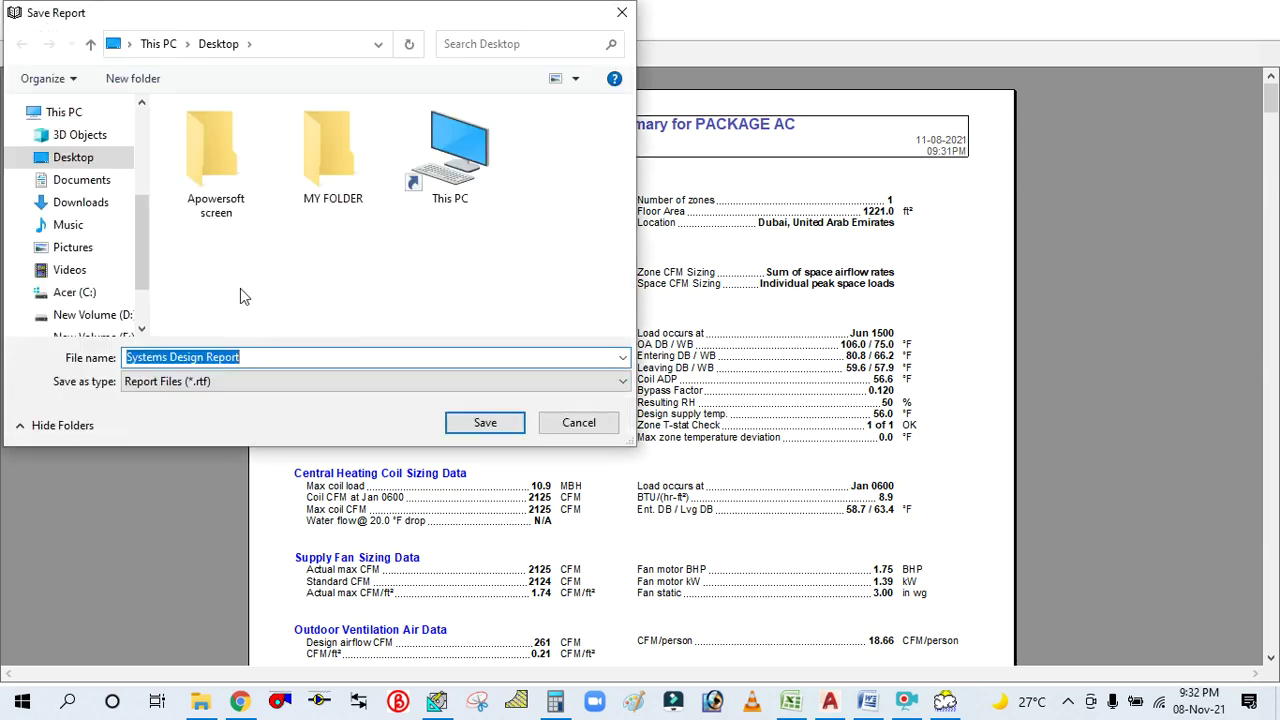
pyautogui.click(257, 361)
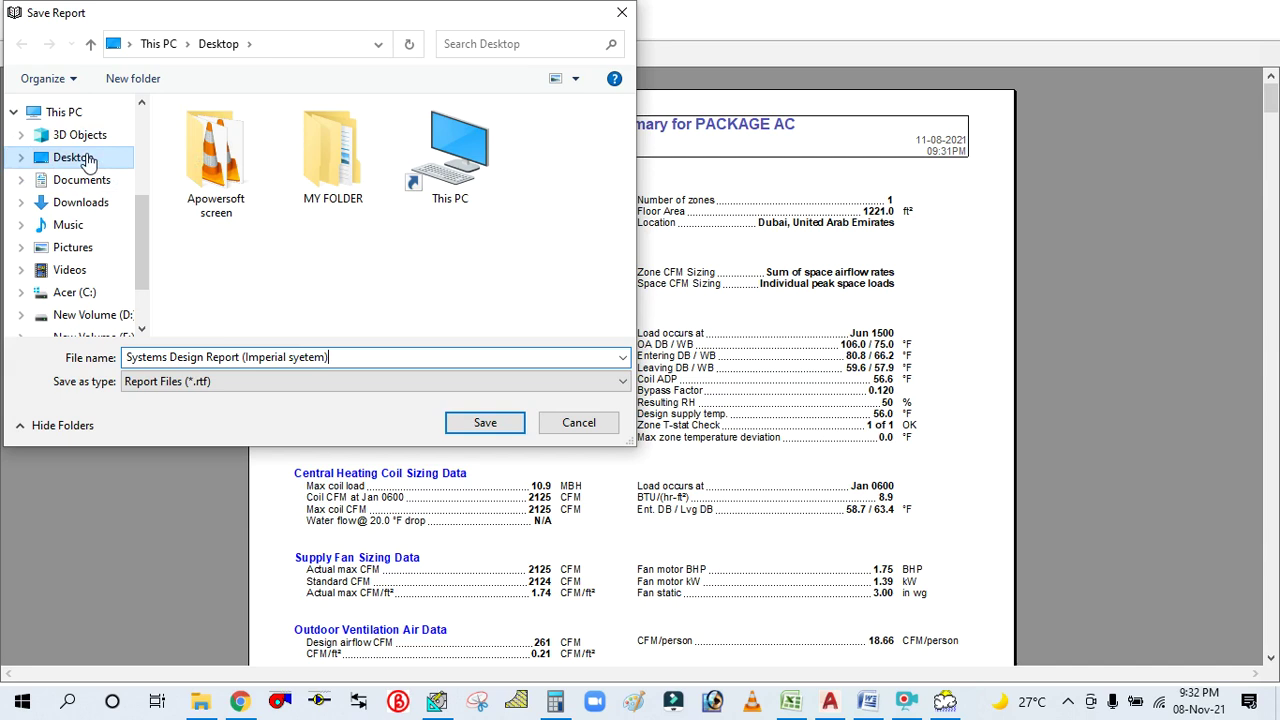
pyautogui.click(455, 423)
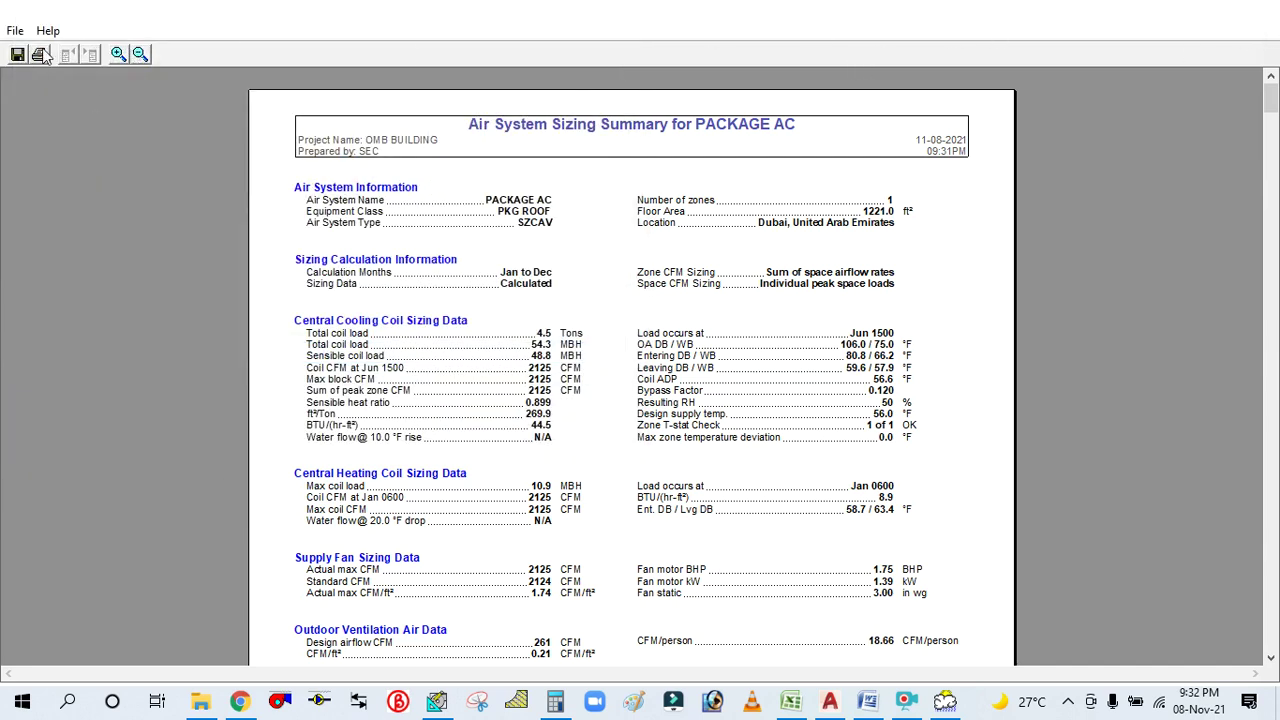
pyautogui.click(1268, 11)
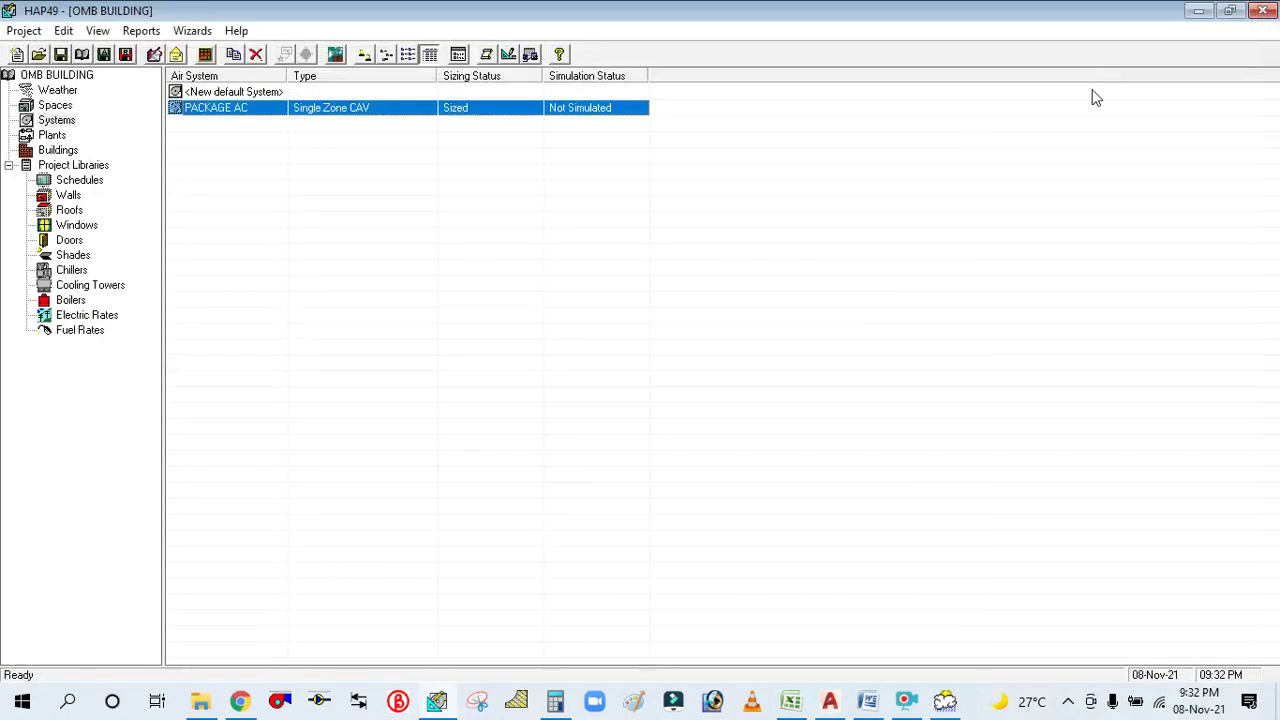
# Open the saved design report from the desktop in Word and examine its air system sizing summary.
pyautogui.click(1198, 10)
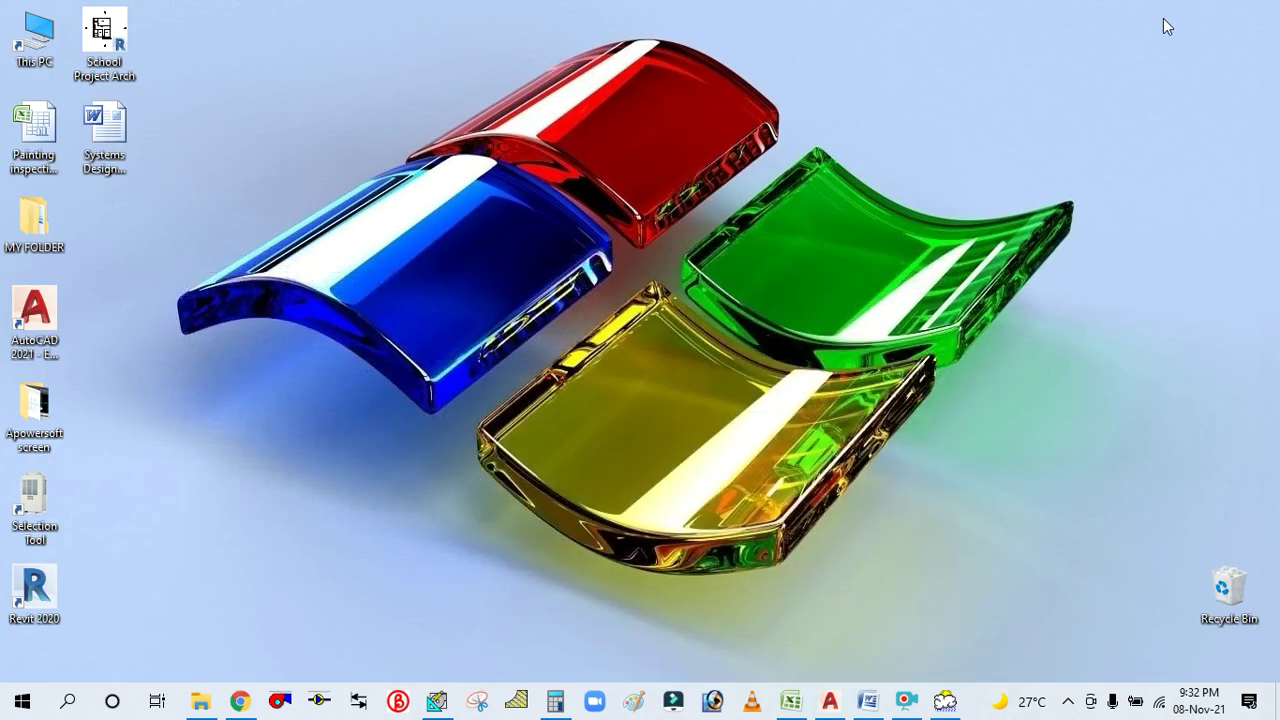
pyautogui.doubleClick(118, 150)
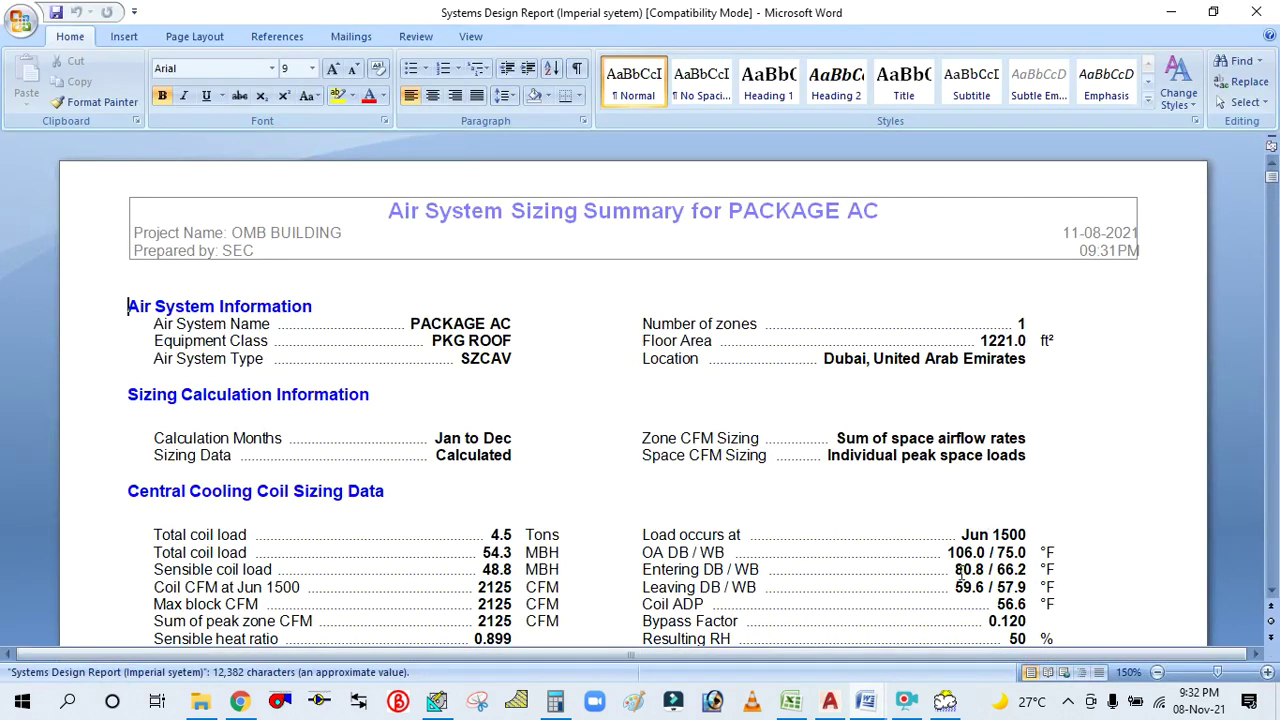
pyautogui.scroll(-1, 170, 338)
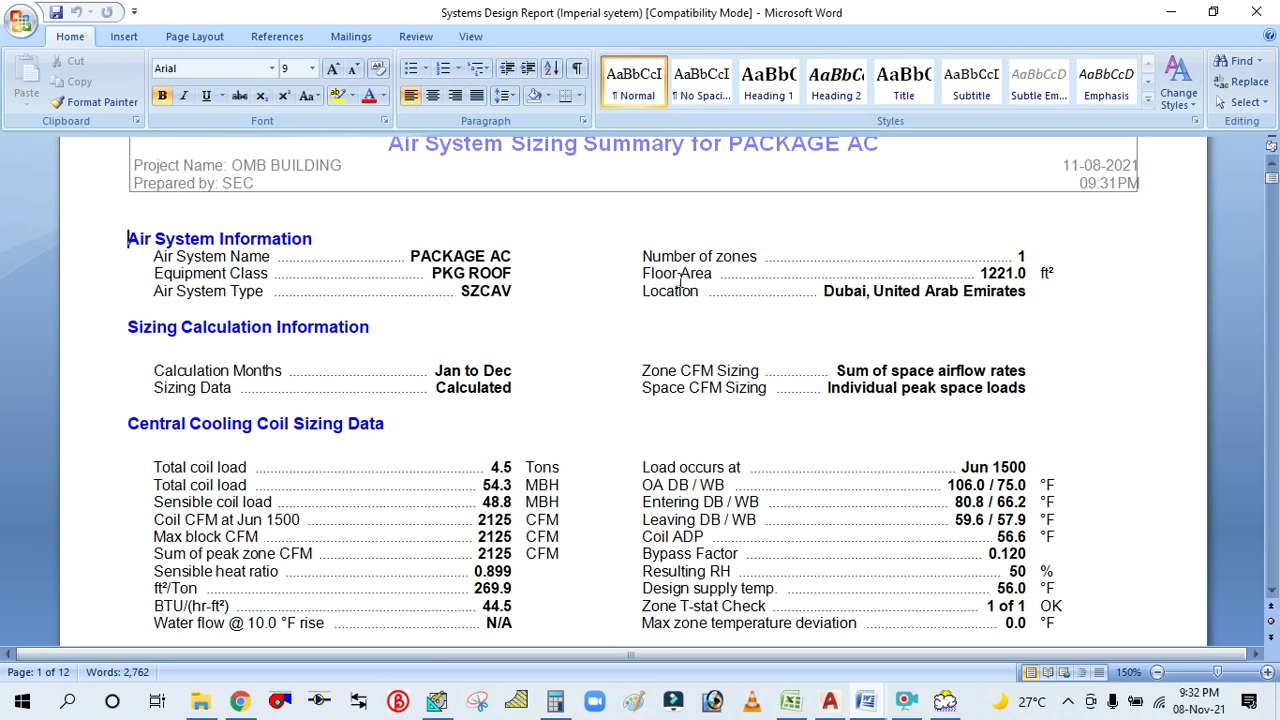
# Examine the air system information, sizing calculation information and central cooling coil sizing data in the PACKAGE AC report.
pyautogui.keyDown('ctrl'); pyautogui.scroll(1, 826, 277); pyautogui.keyUp('ctrl')
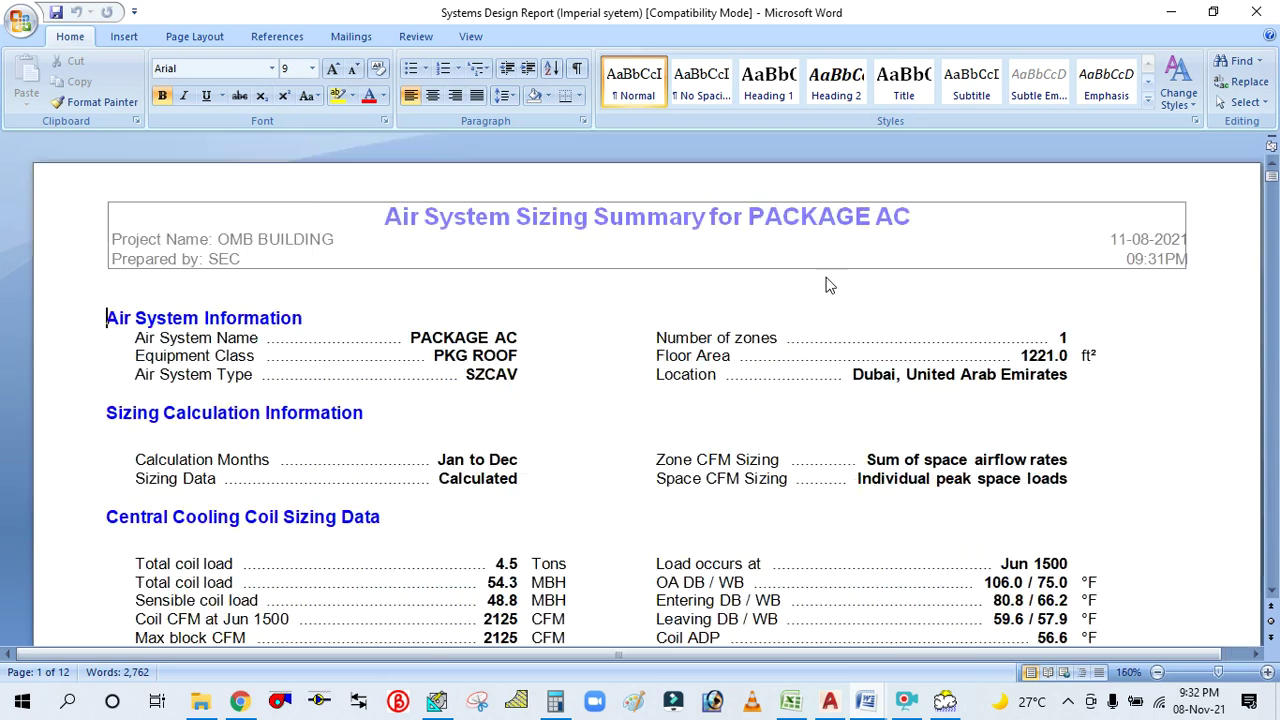
pyautogui.scroll(-2, 1072, 362)
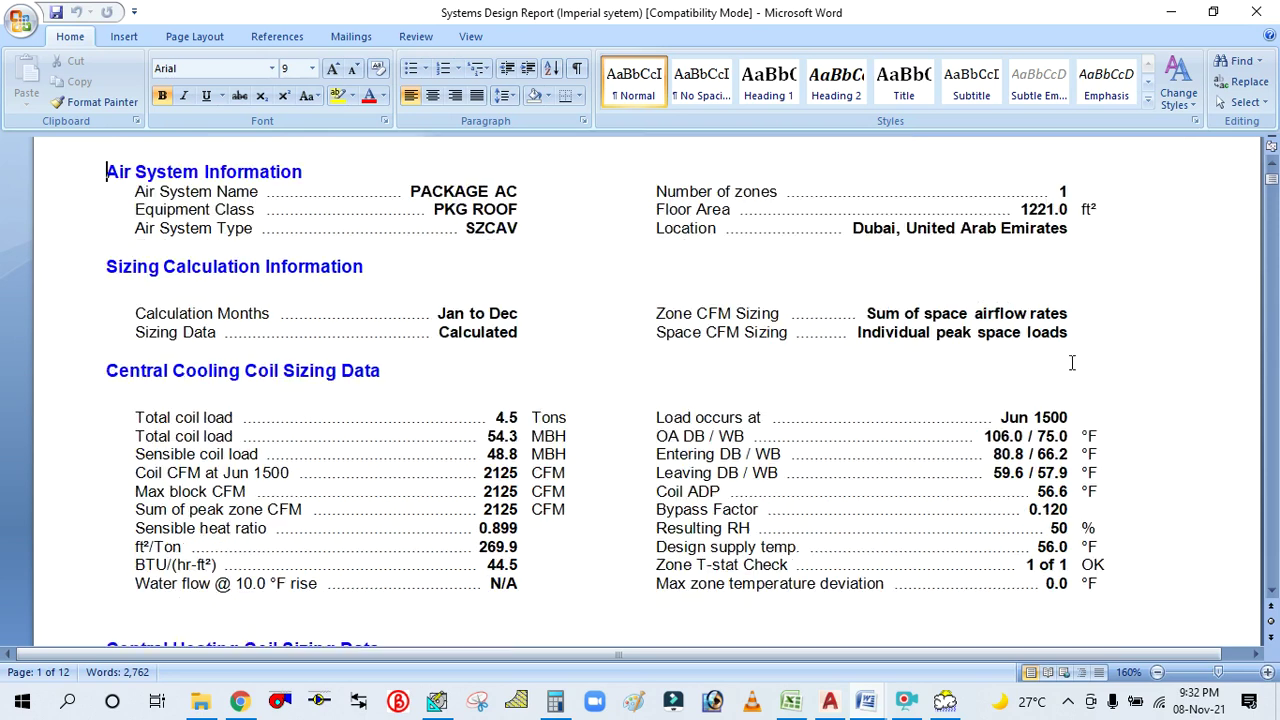
pyautogui.keyDown('ctrl'); pyautogui.scroll(2, 1006, 229); pyautogui.keyUp('ctrl')
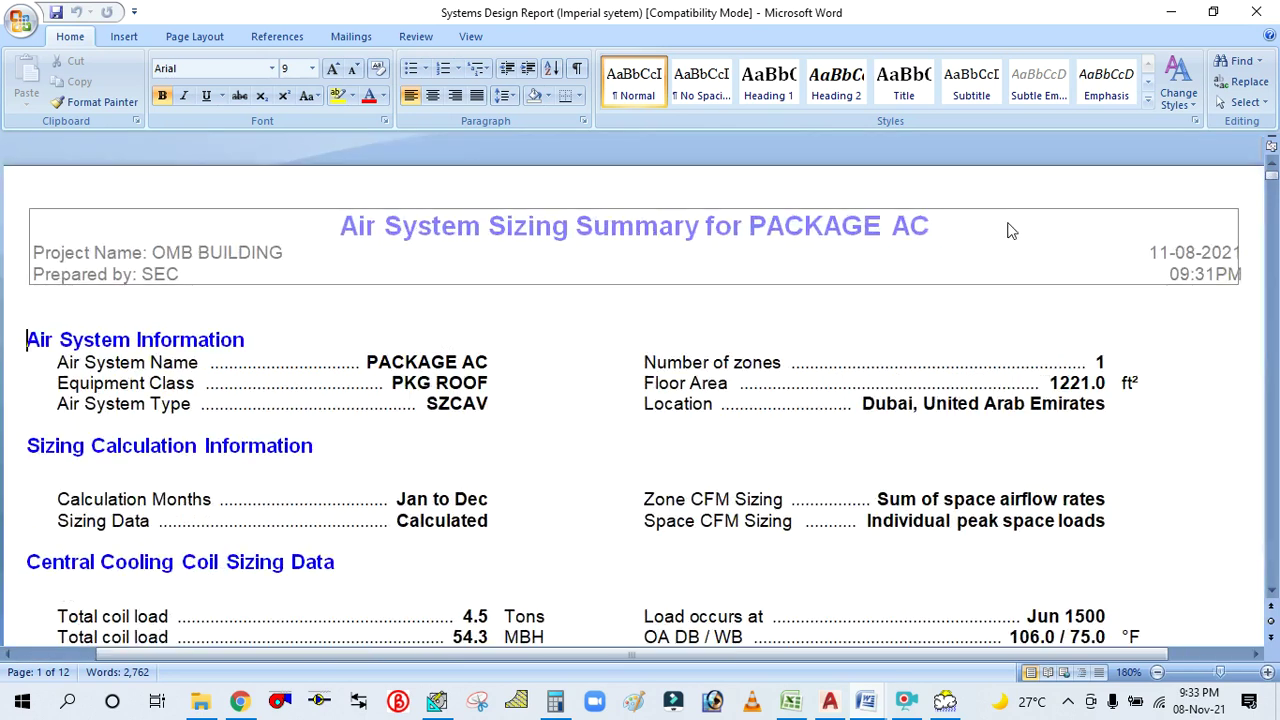
pyautogui.keyDown('ctrl'); pyautogui.scroll(1, 1000, 410); pyautogui.keyUp('ctrl')
pyautogui.keyDown('ctrl'); pyautogui.scroll(-2, 1000, 410); pyautogui.keyUp('ctrl')
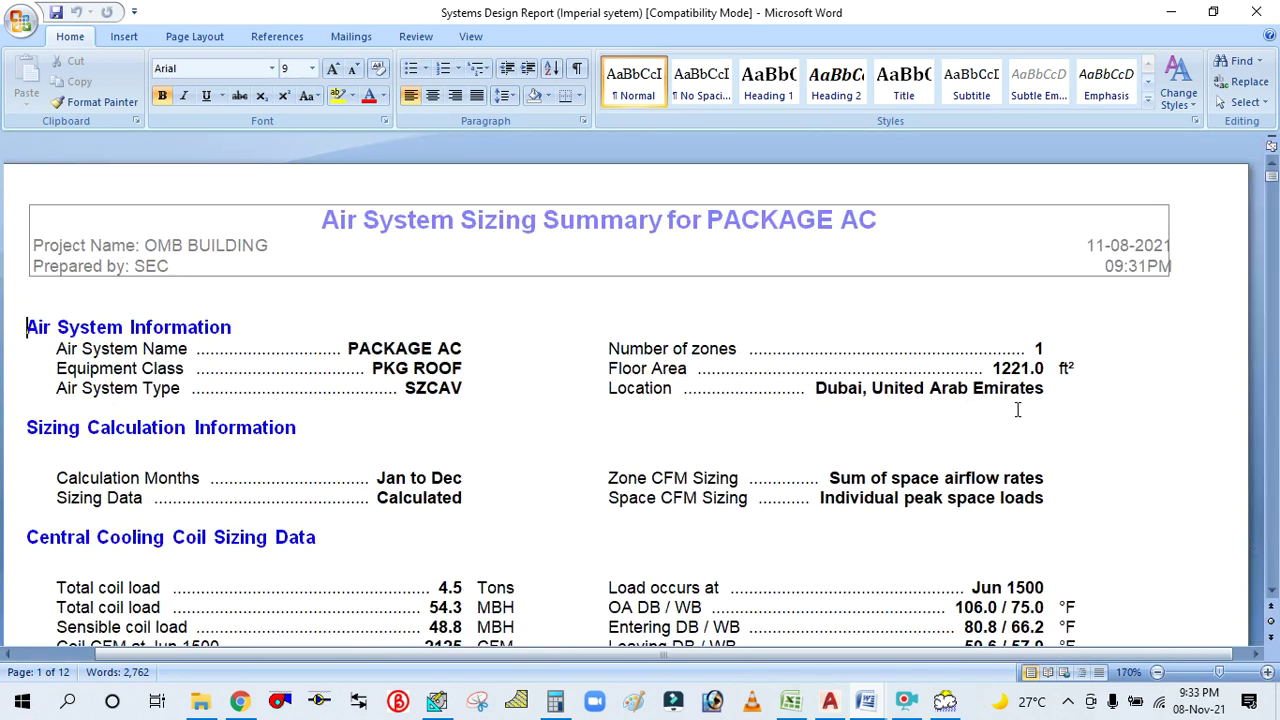
pyautogui.scroll(-3, 1017, 409)
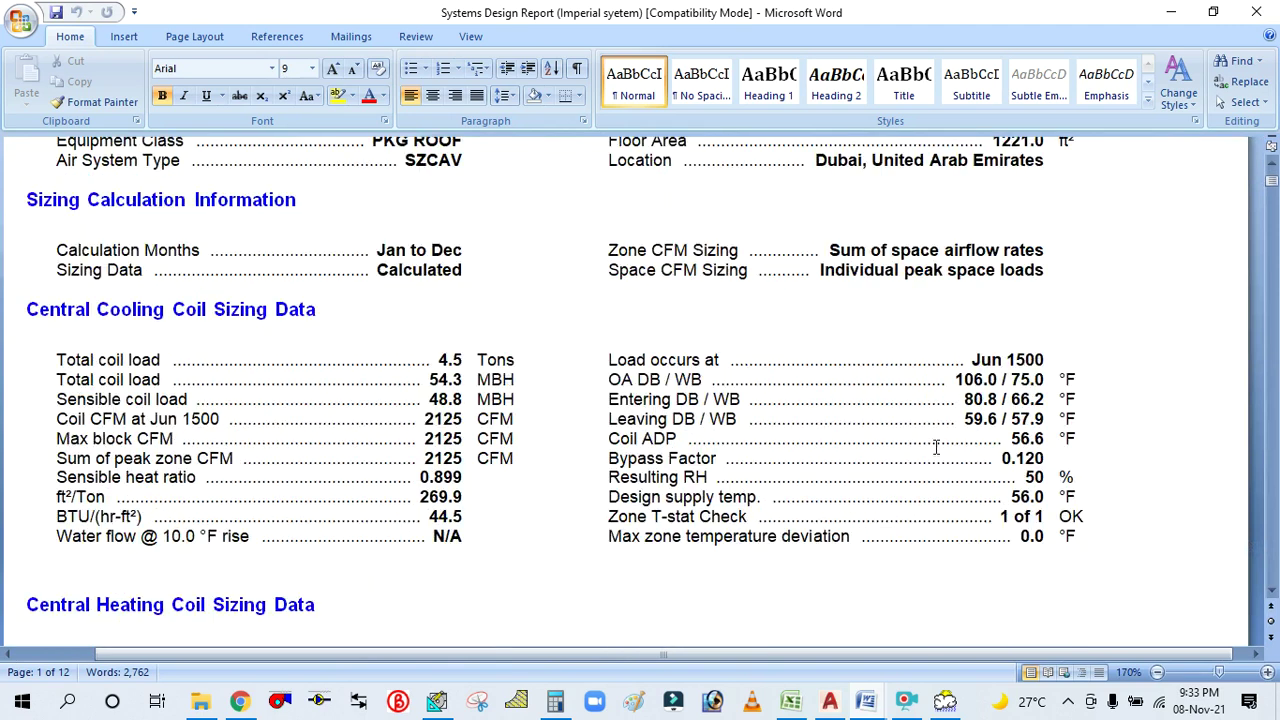
pyautogui.scroll(1, 936, 447)
pyautogui.hscroll(-1, 876, 662)
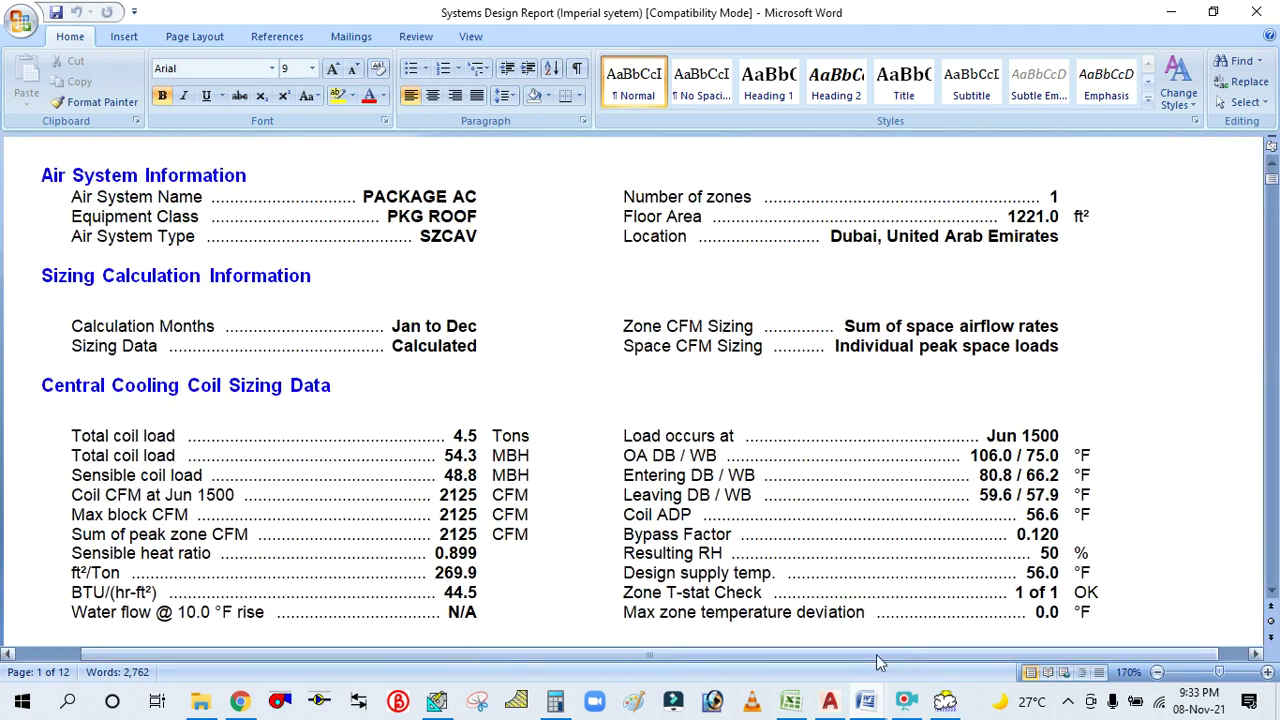
pyautogui.hscroll(-2, 876, 656)
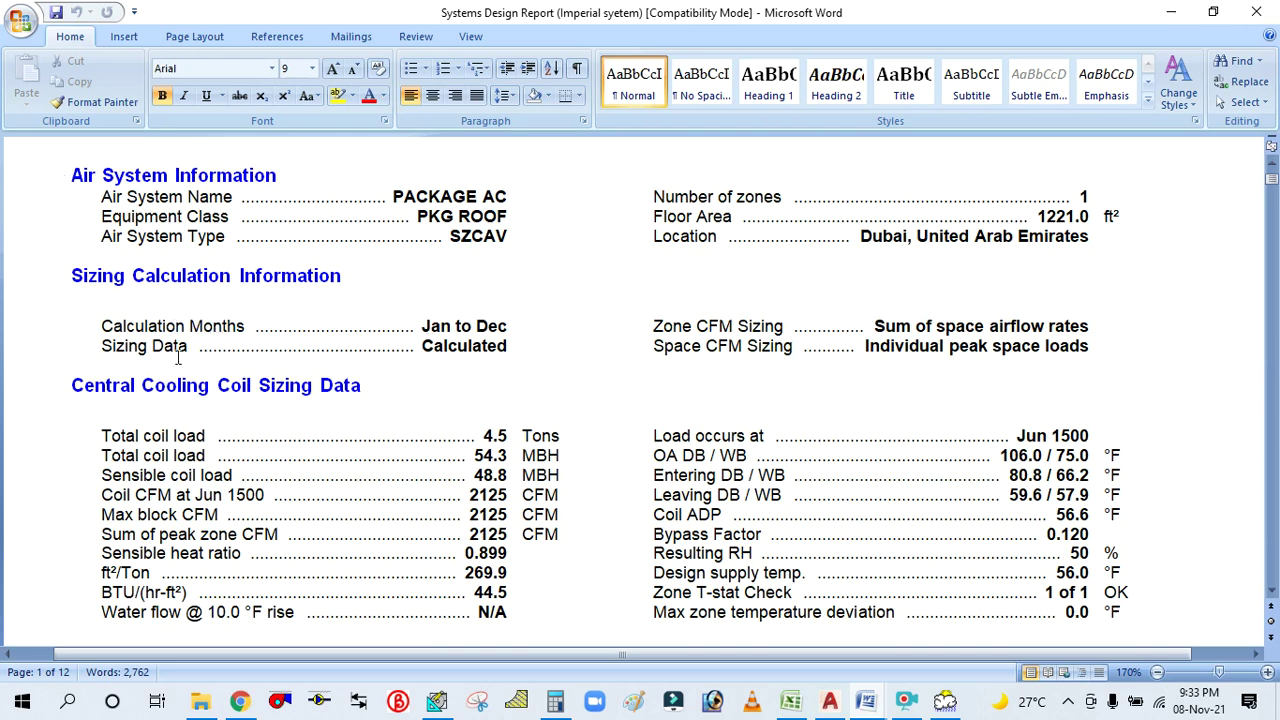
pyautogui.scroll(-1, 362, 297)
pyautogui.scroll(-1, 490, 286)
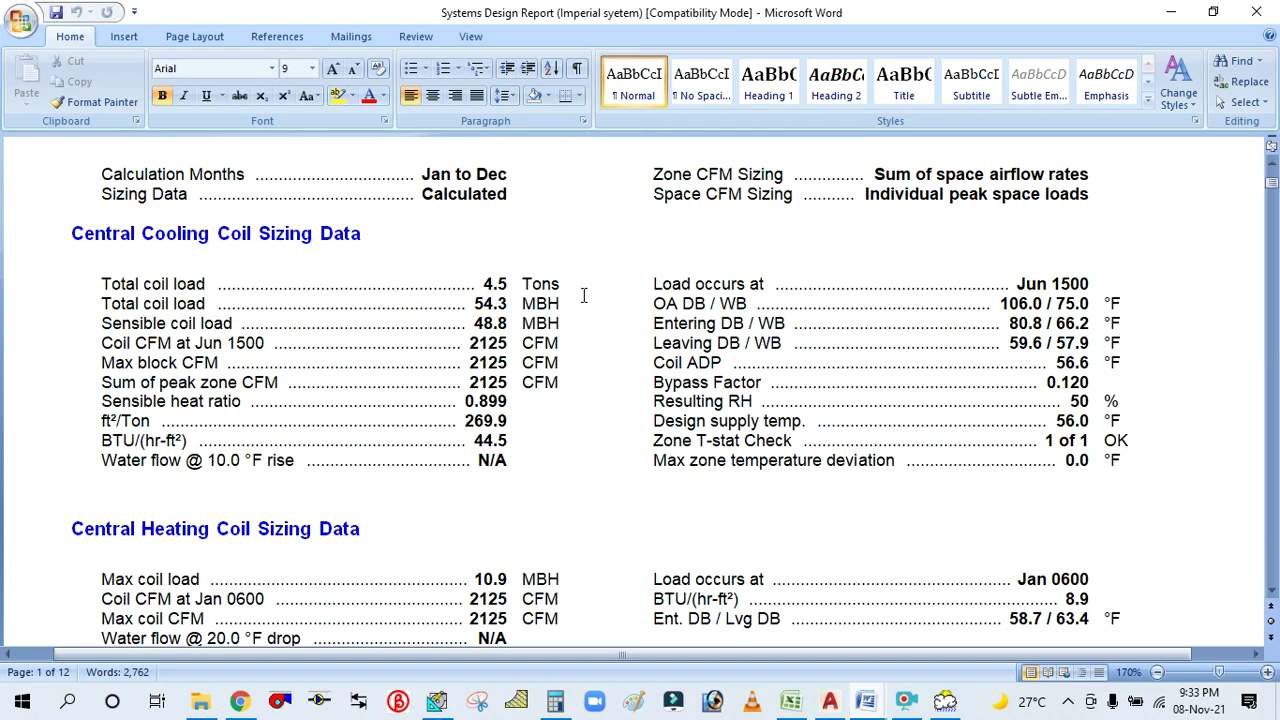
# Switch to the Calculator alongside the report and clear its previous calculation.
pyautogui.click(555, 700)
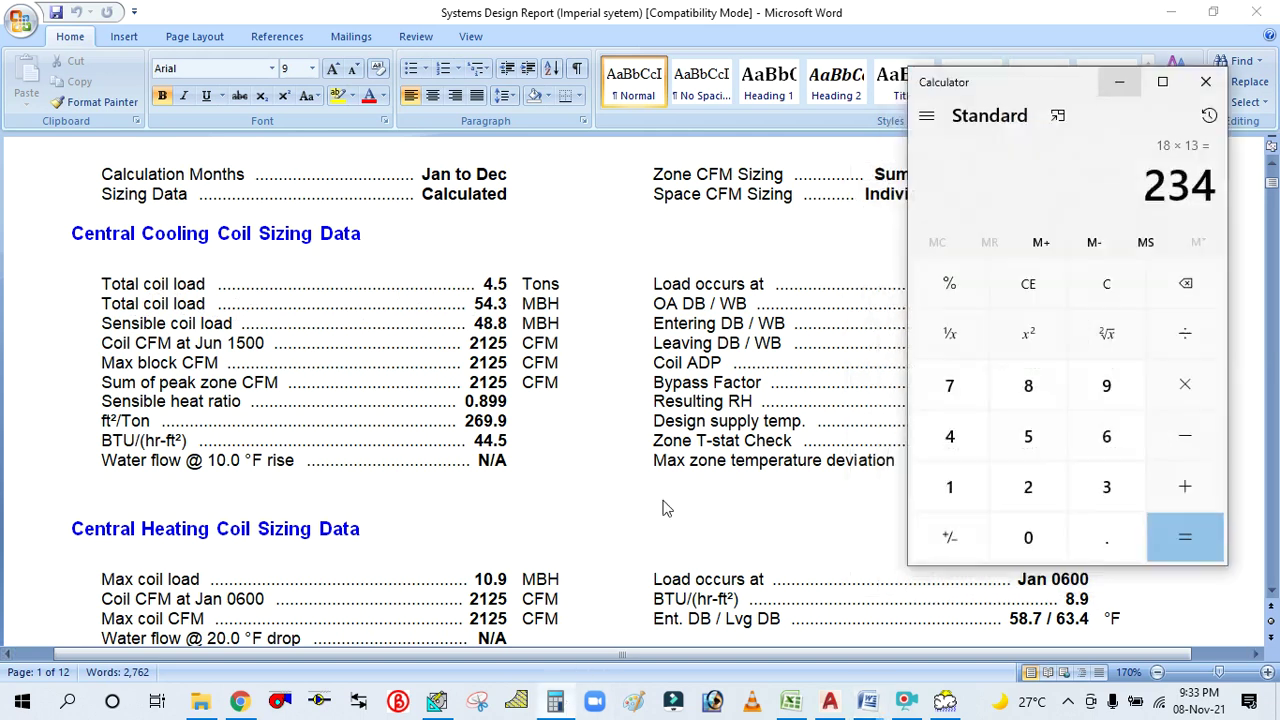
pyautogui.click(1026, 283)
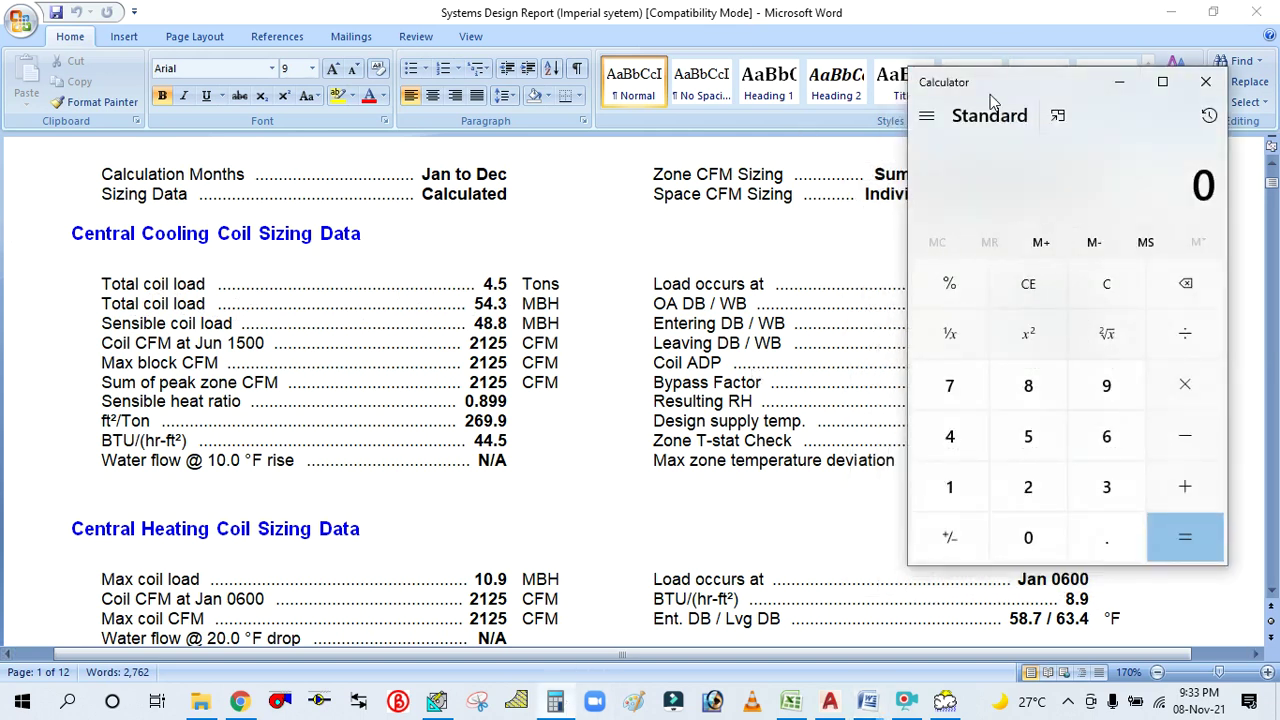